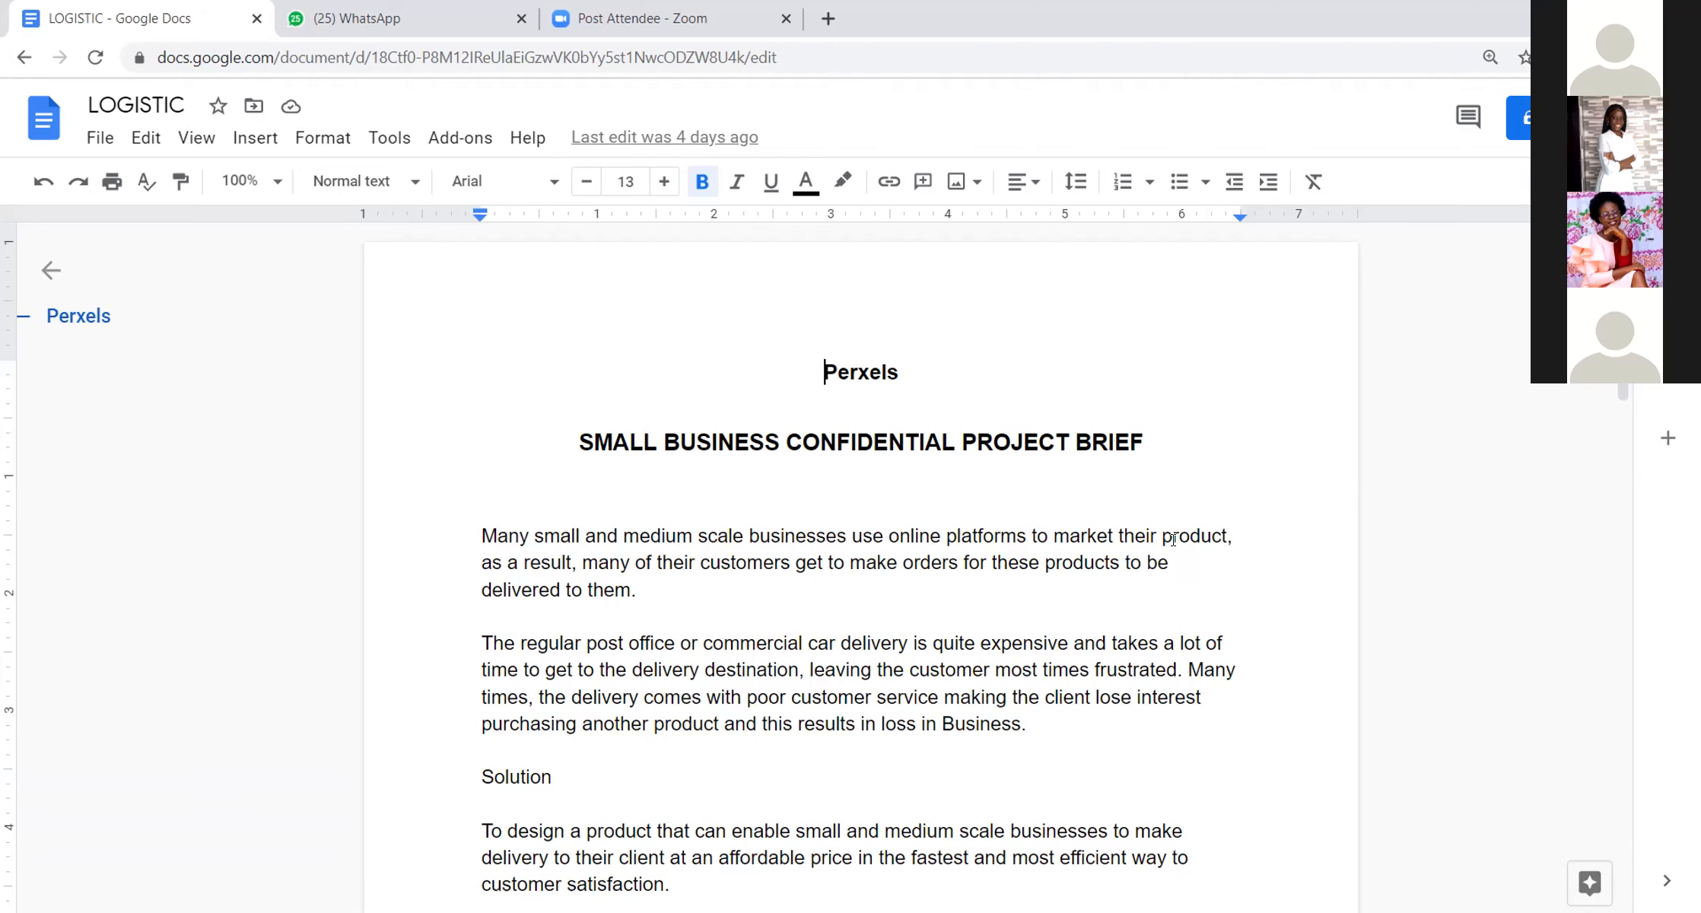
Step: Insert two blank lines below the question "What business is your client in?" in the storyboard list
{"action": "scroll", "coordinate": [1174, 540], "scroll_direction": "down", "scroll_amount": 1}
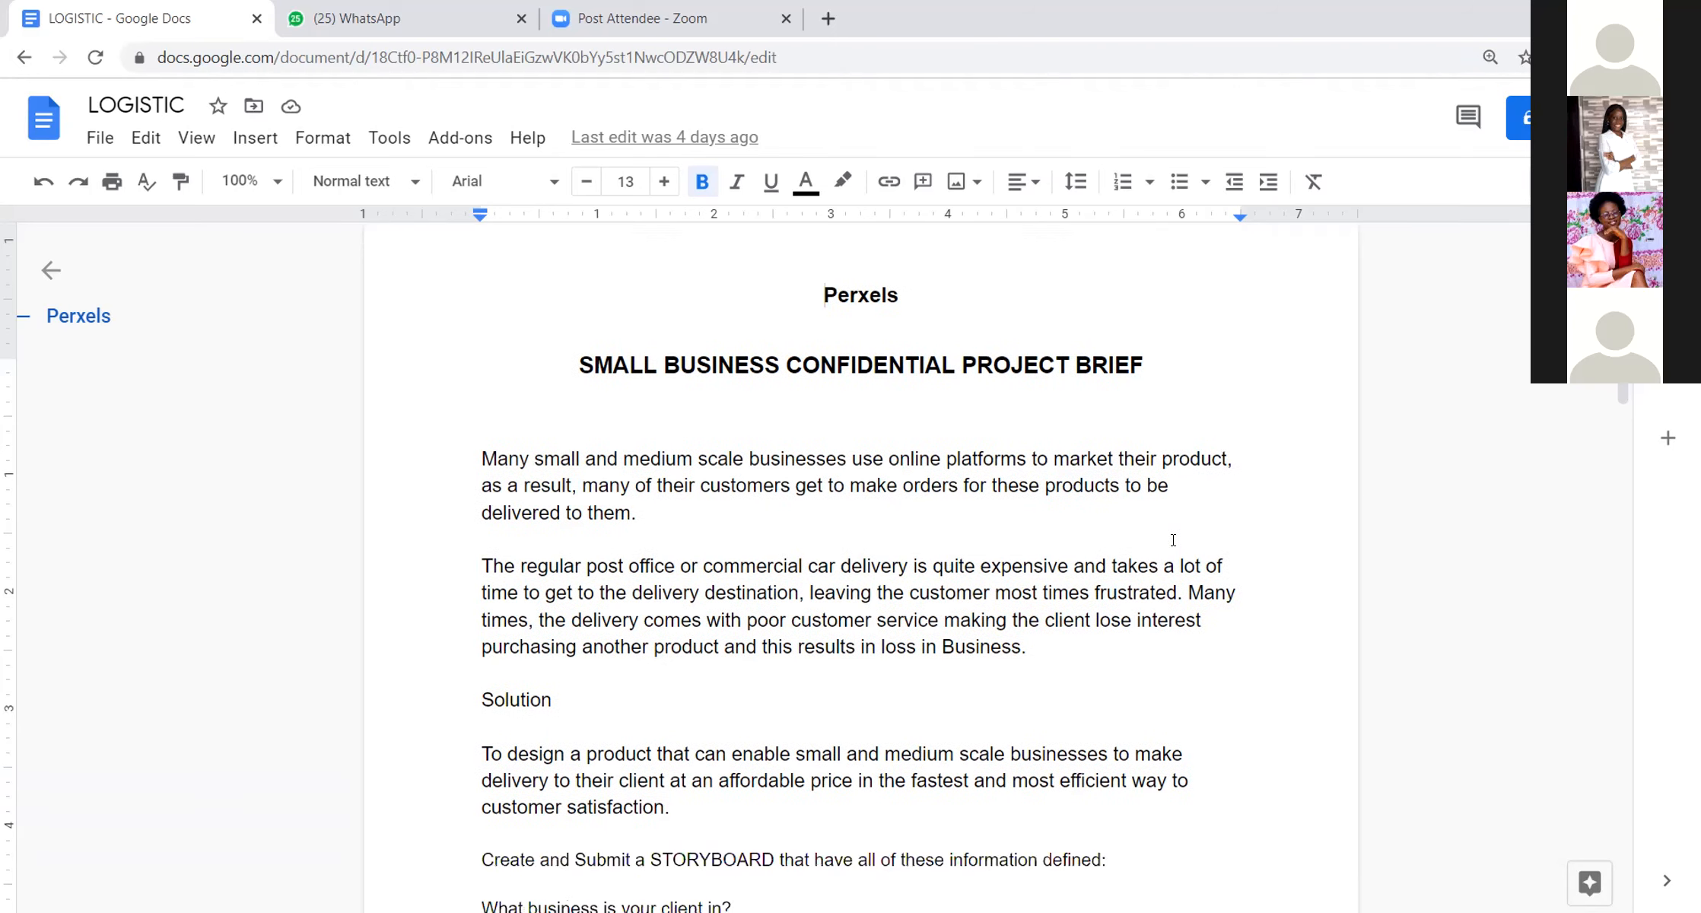
{"action": "scroll", "coordinate": [1173, 540], "scroll_direction": "down", "scroll_amount": 5}
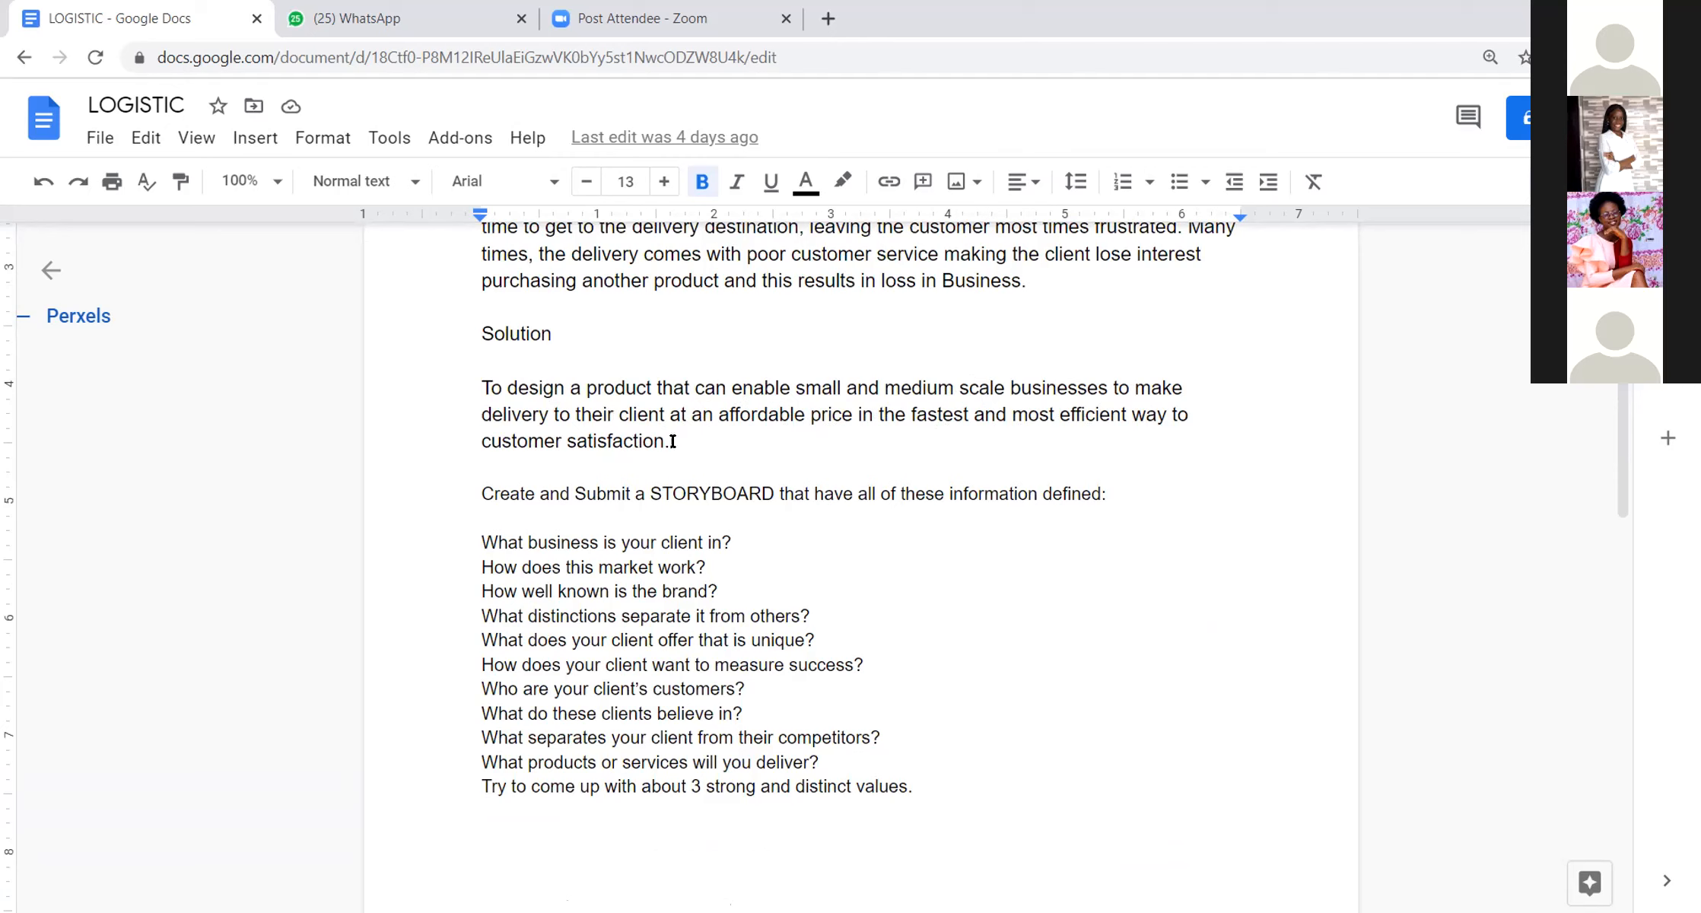
{"action": "left_click_drag", "start_coordinate": [510, 495], "coordinate": [753, 484]}
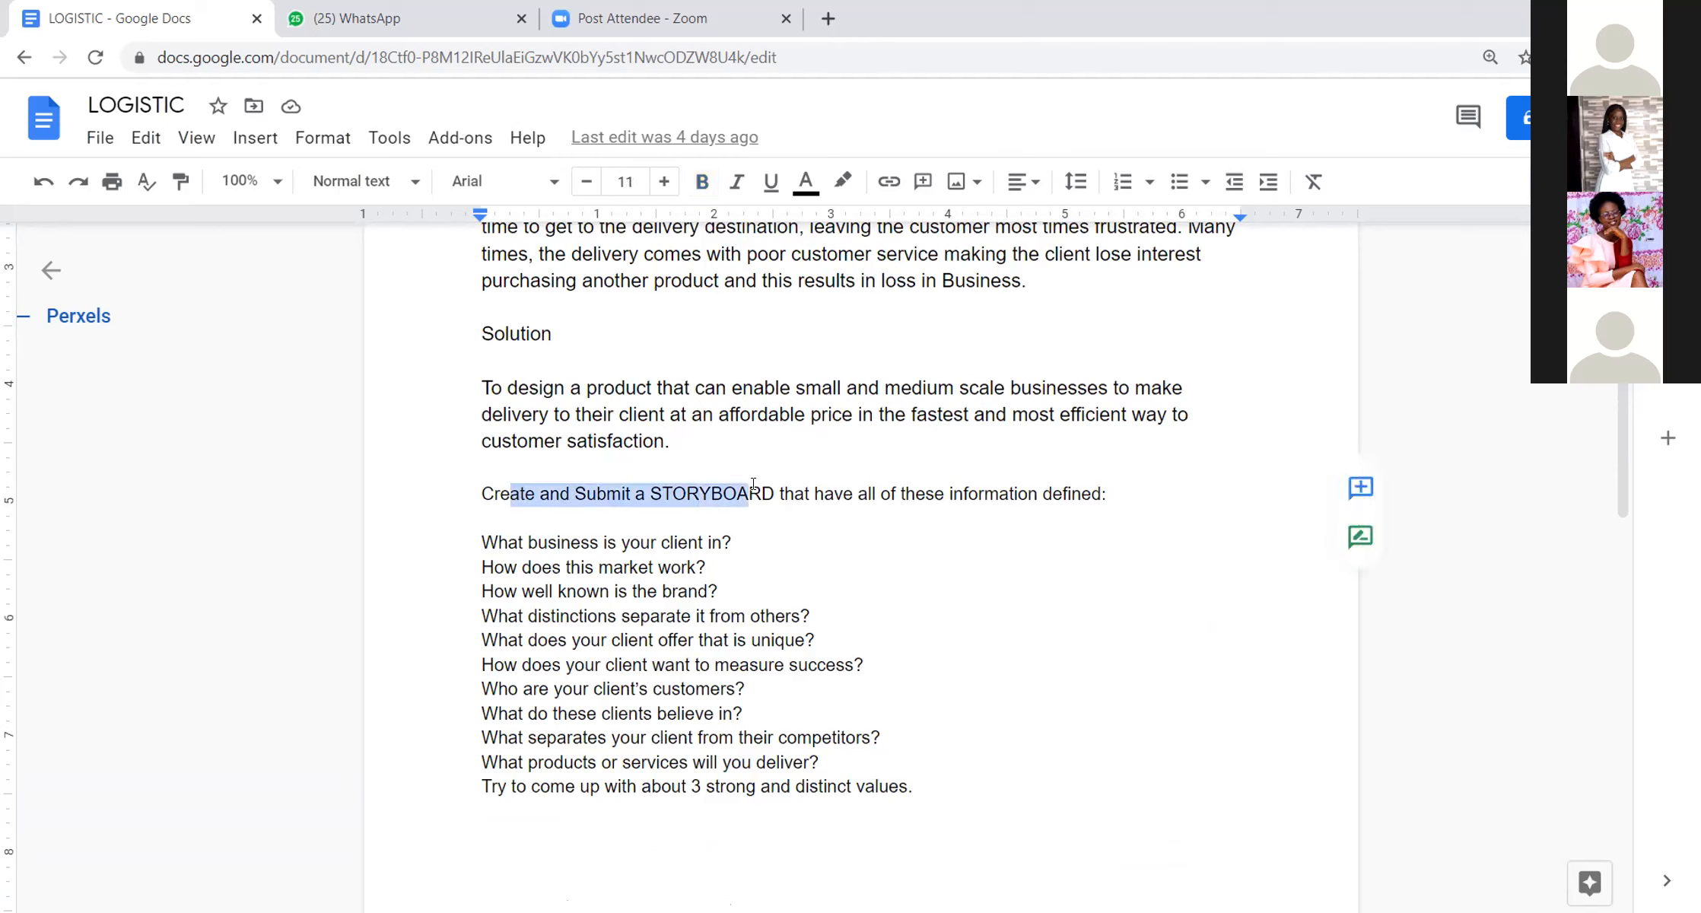
{"action": "left_click", "coordinate": [1007, 630]}
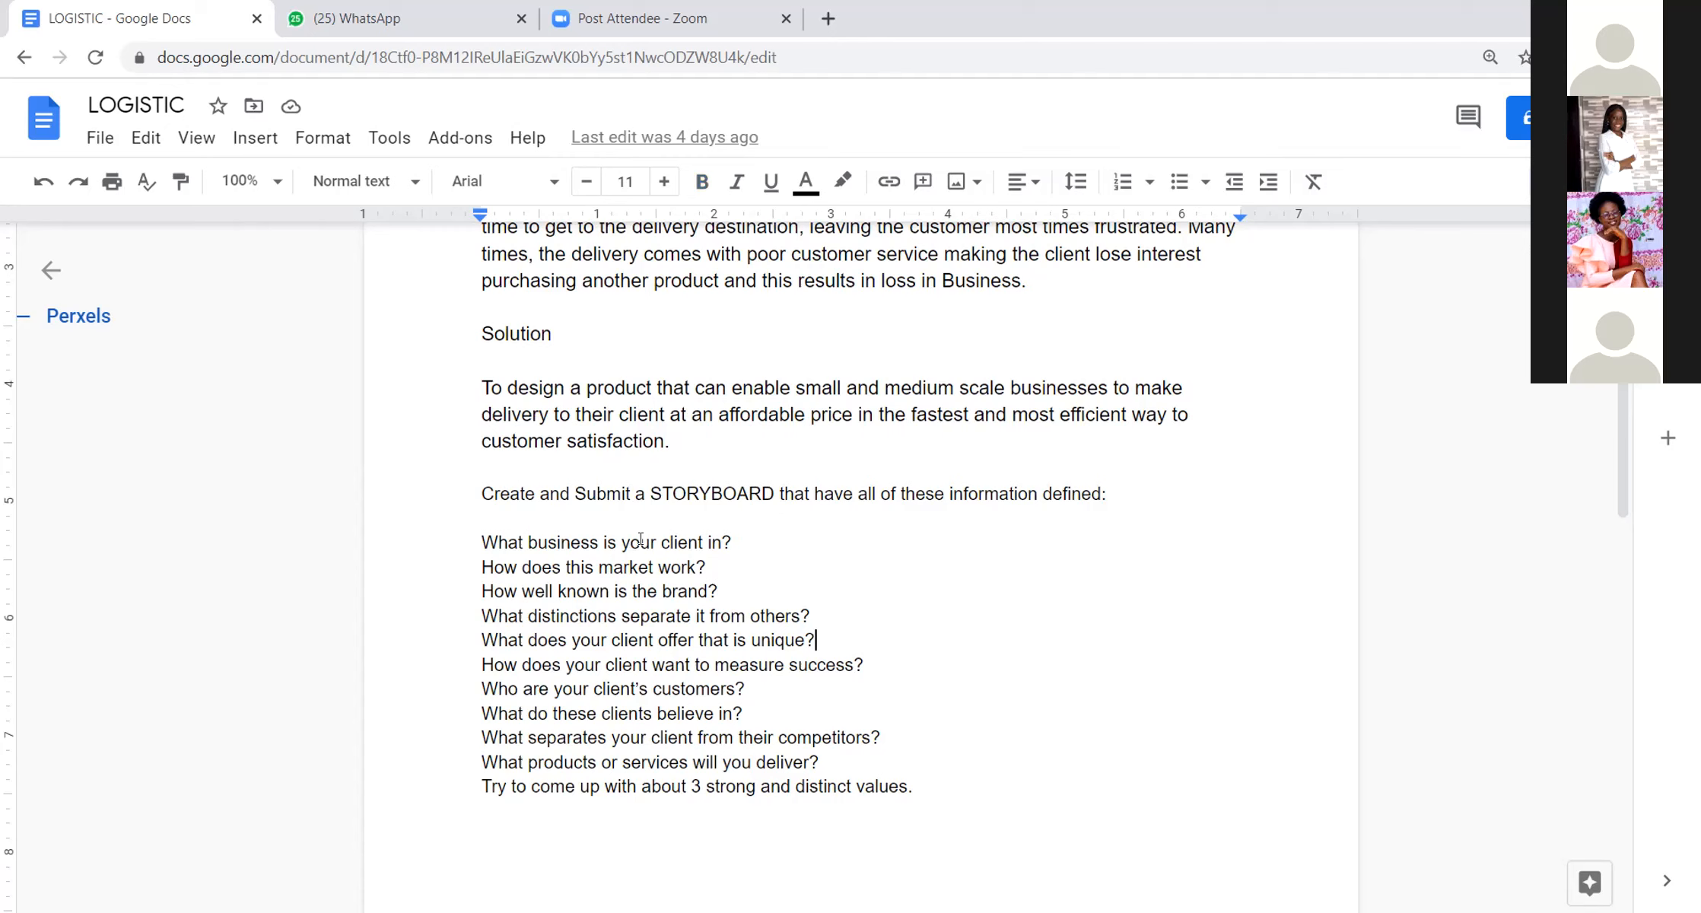
{"action": "left_click", "coordinate": [761, 534]}
{"action": "key", "text": "Return"}
{"action": "key", "text": "Return"}
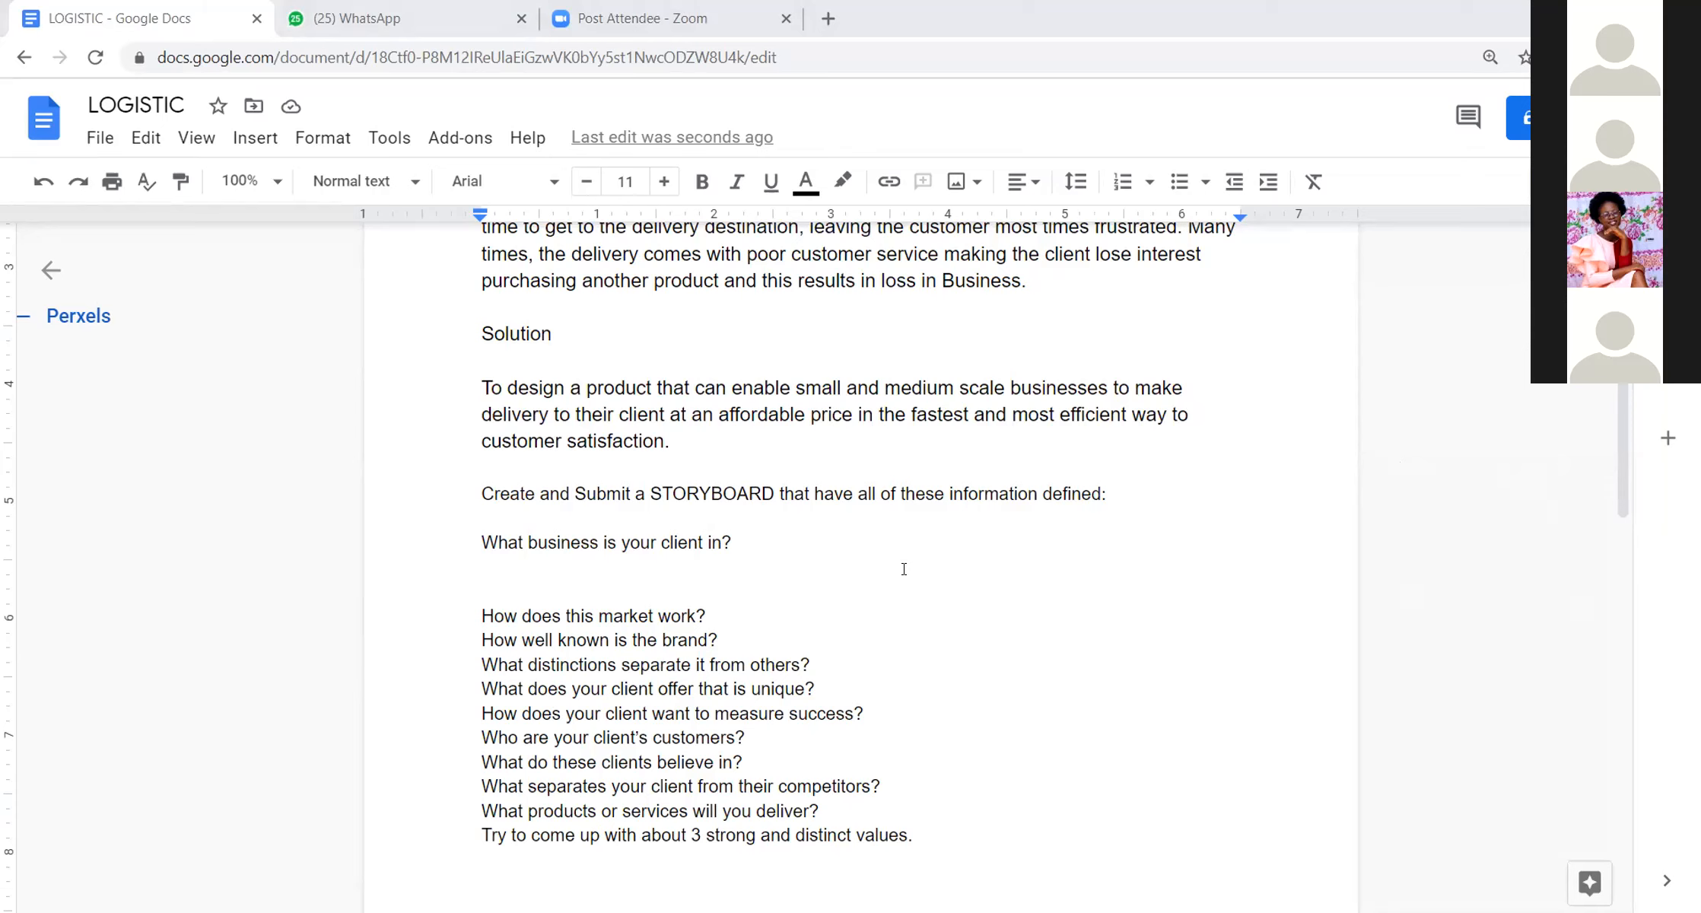
Step: Reread the brief's problem and solution paragraphs, with the cursor placed on the blank line under the first storyboard question
{"action": "scroll", "coordinate": [660, 566], "scroll_direction": "up", "scroll_amount": 3}
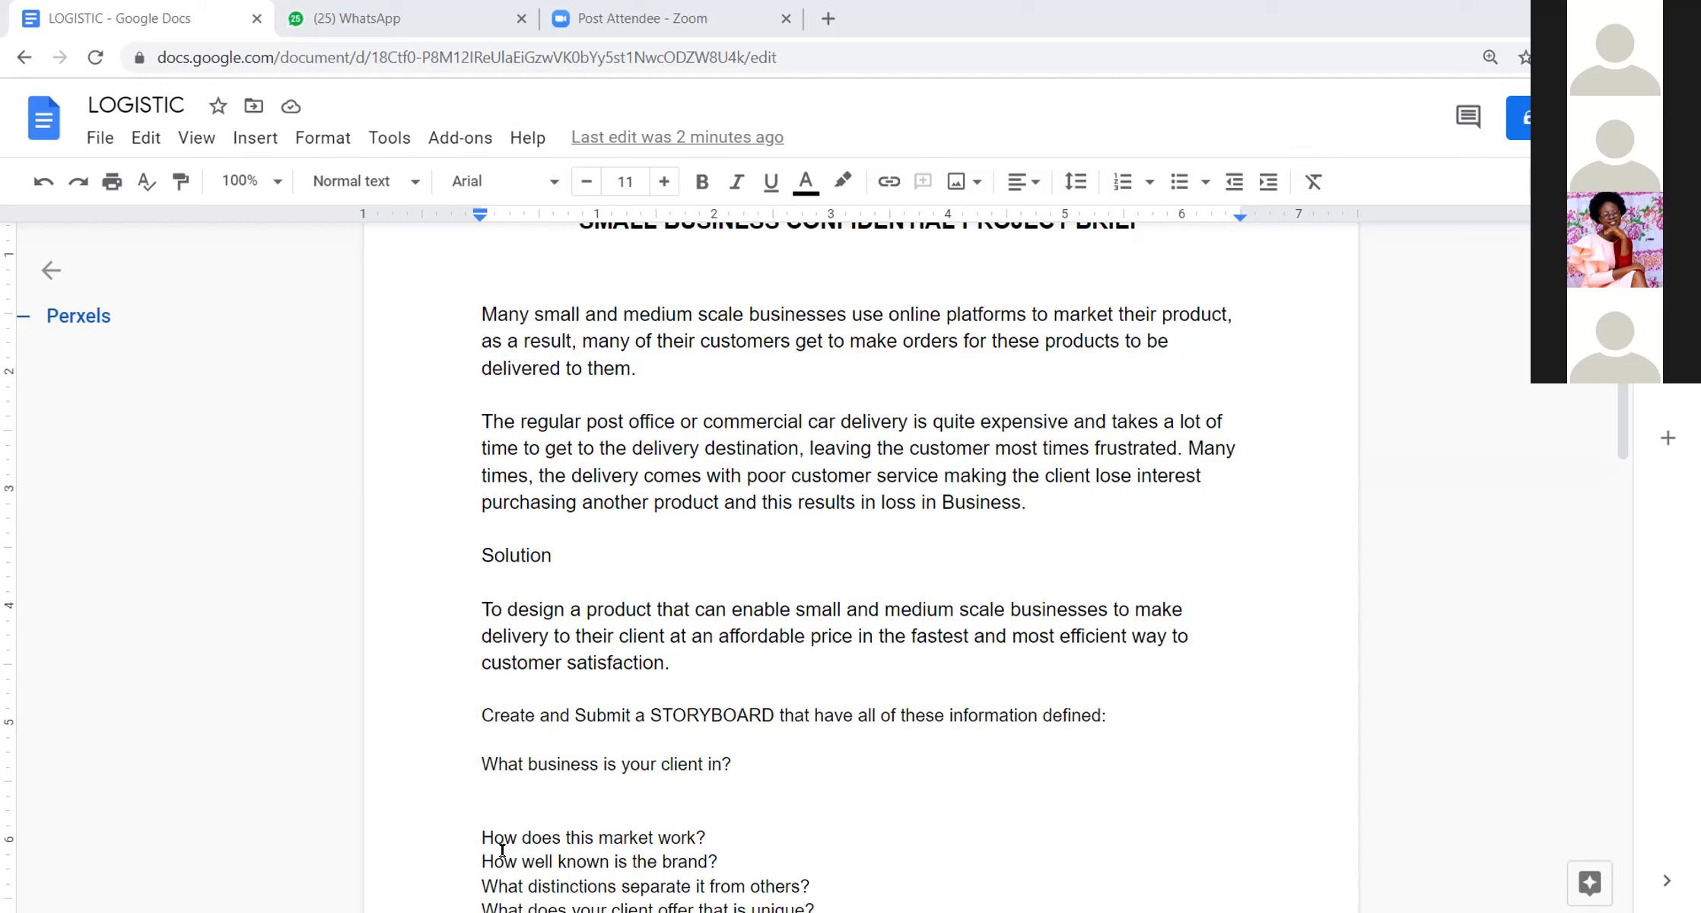
{"action": "scroll", "coordinate": [569, 624], "scroll_direction": "up", "scroll_amount": 3}
{"action": "scroll", "coordinate": [669, 651], "scroll_direction": "down", "scroll_amount": 6}
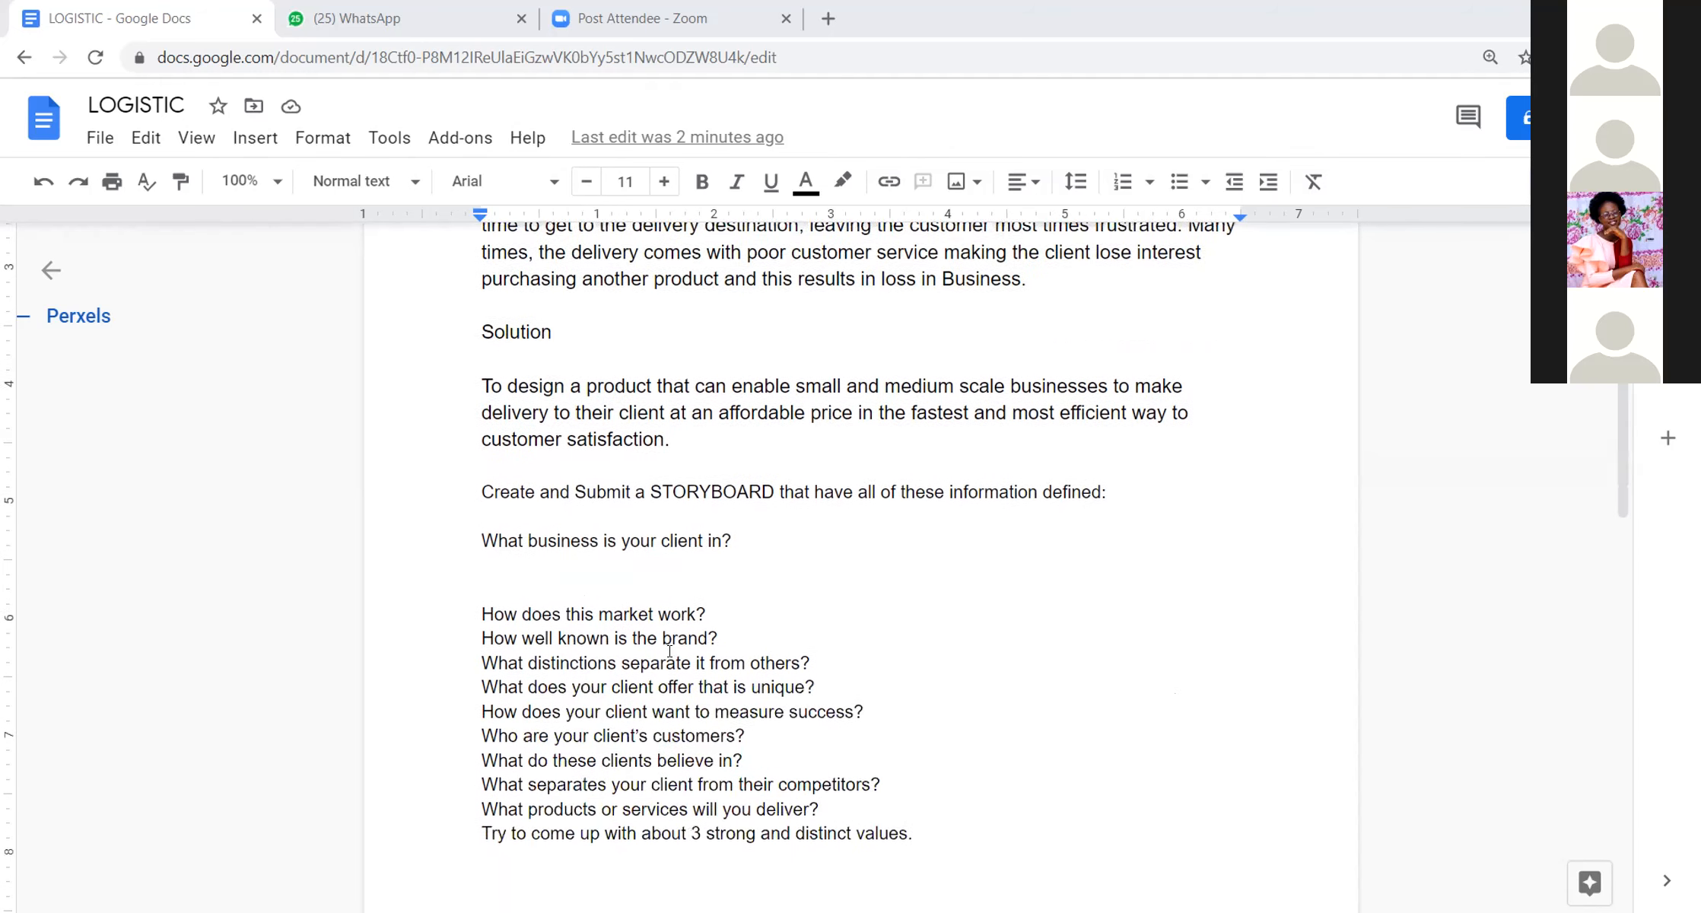
{"action": "scroll", "coordinate": [670, 650], "scroll_direction": "down", "scroll_amount": 2}
{"action": "left_click", "coordinate": [490, 450]}
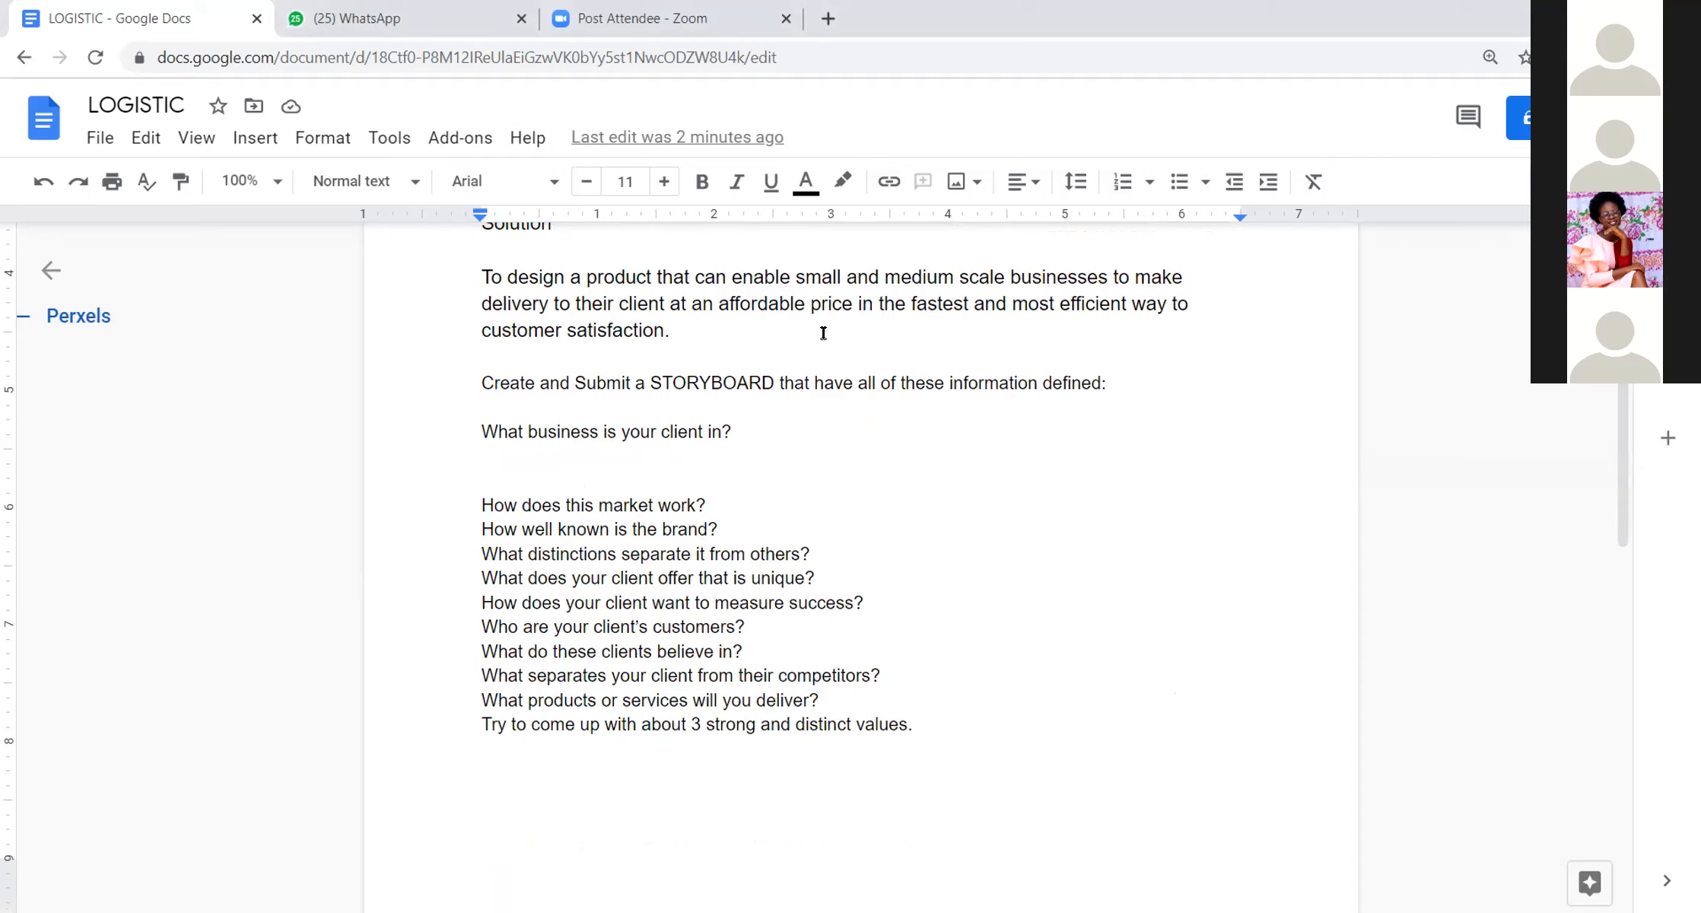
{"action": "scroll", "coordinate": [483, 301], "scroll_direction": "up", "scroll_amount": 4}
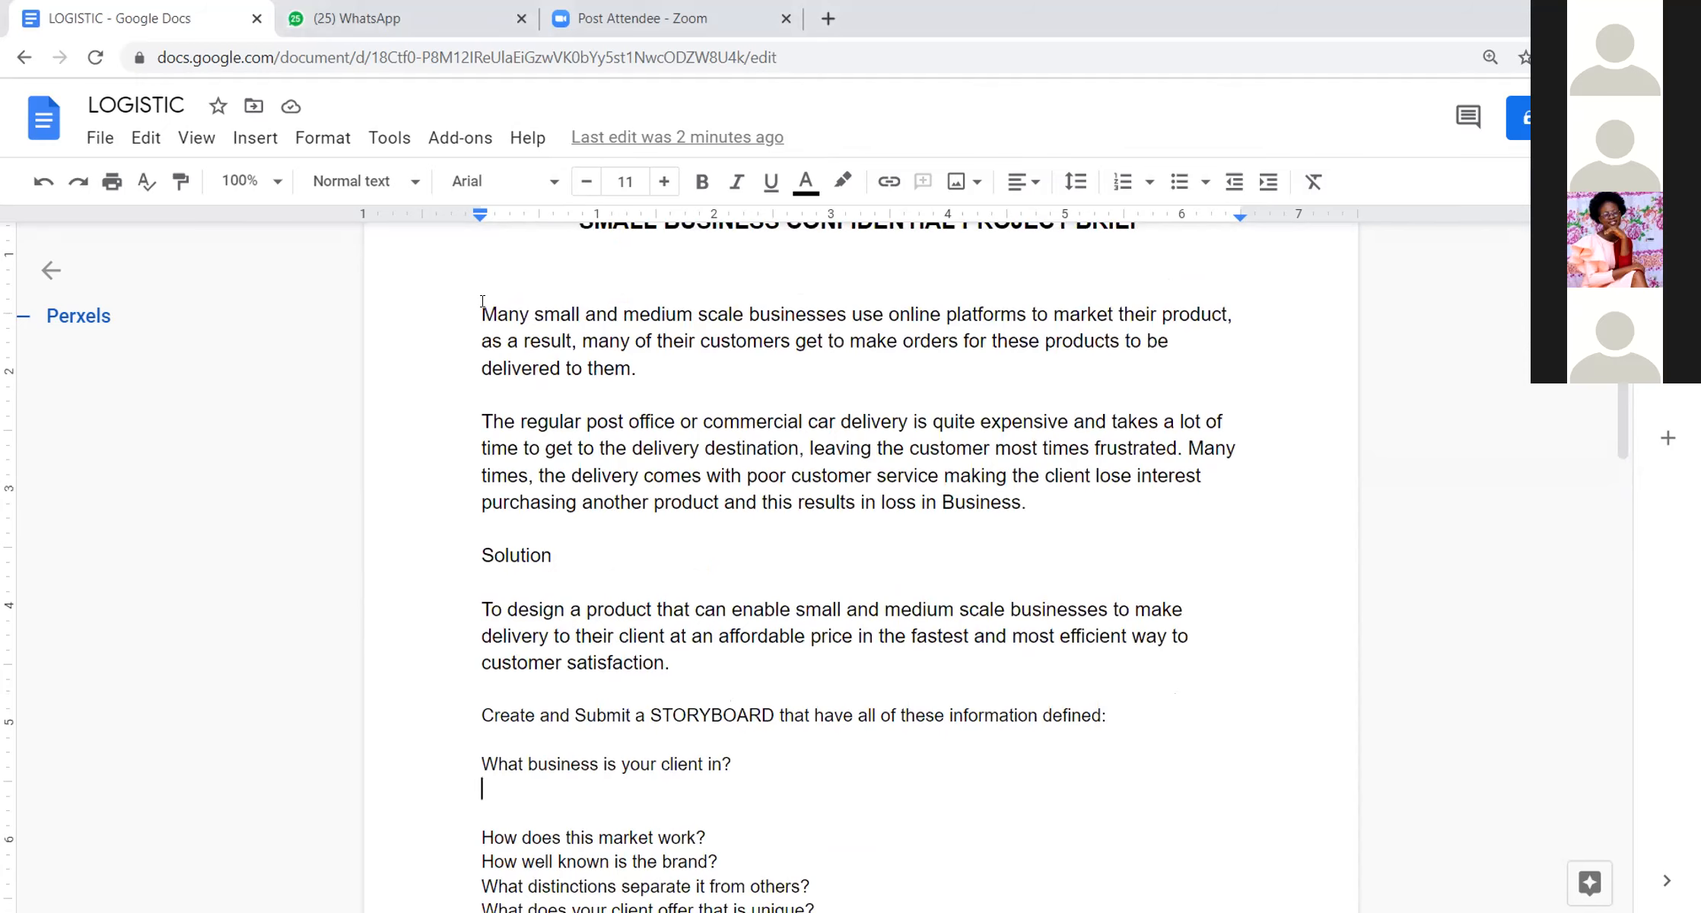
{"action": "scroll", "coordinate": [482, 301], "scroll_direction": "up", "scroll_amount": 3}
{"action": "scroll", "coordinate": [484, 301], "scroll_direction": "down", "scroll_amount": 3}
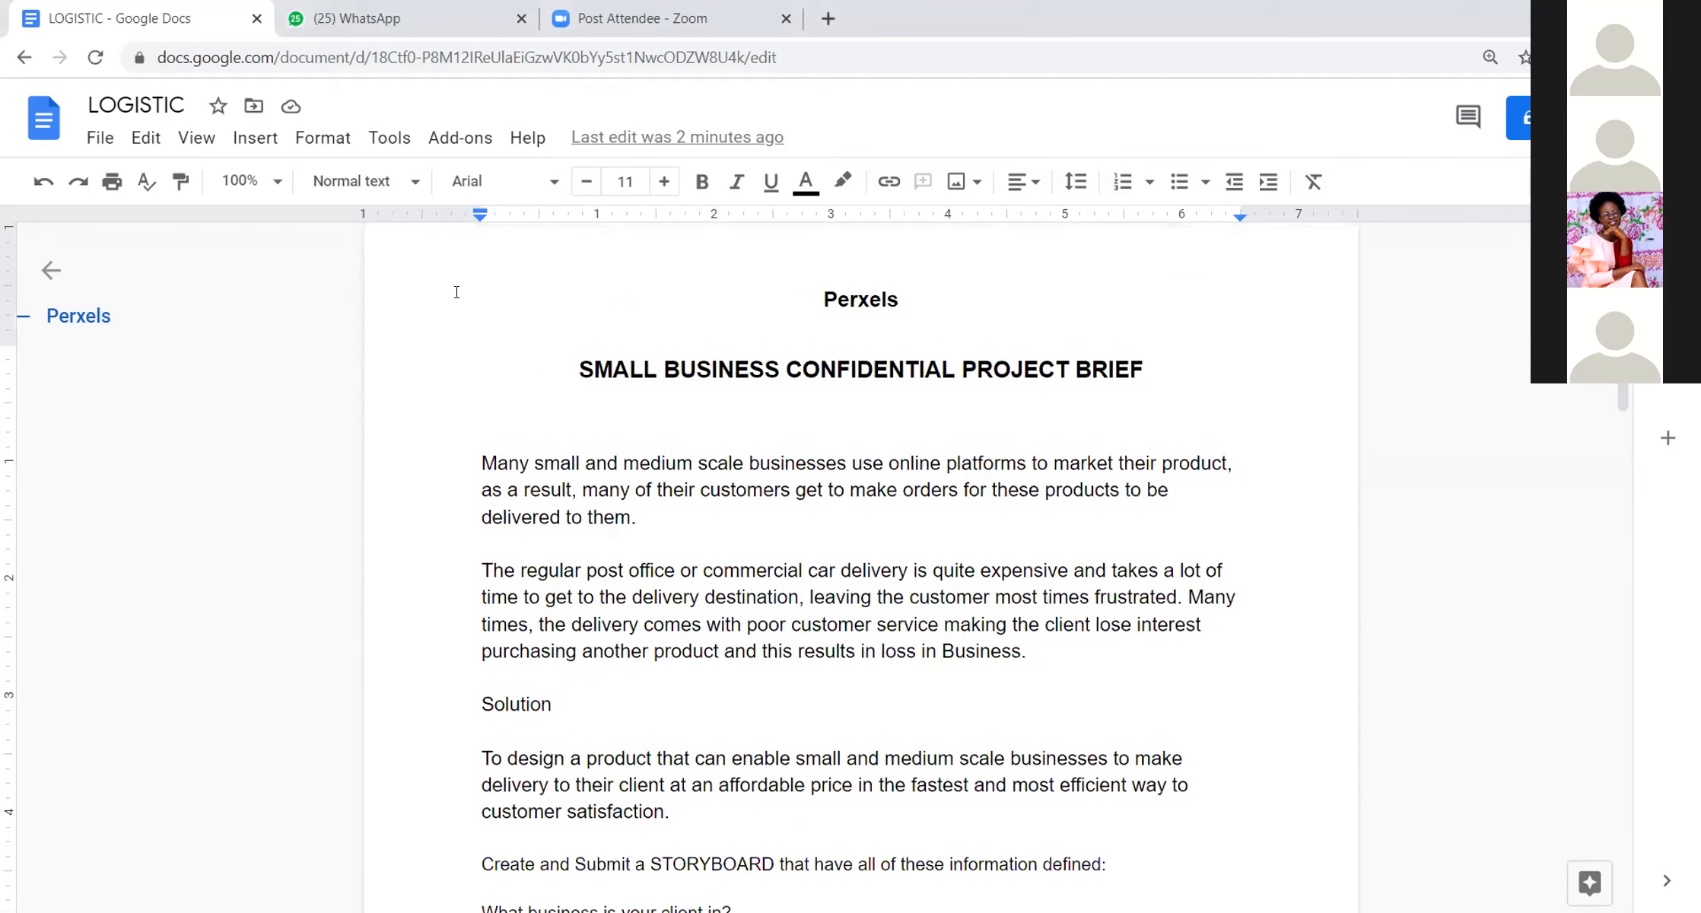
{"action": "scroll", "coordinate": [763, 562], "scroll_direction": "up", "scroll_amount": 3}
{"action": "scroll", "coordinate": [759, 563], "scroll_direction": "down", "scroll_amount": 4}
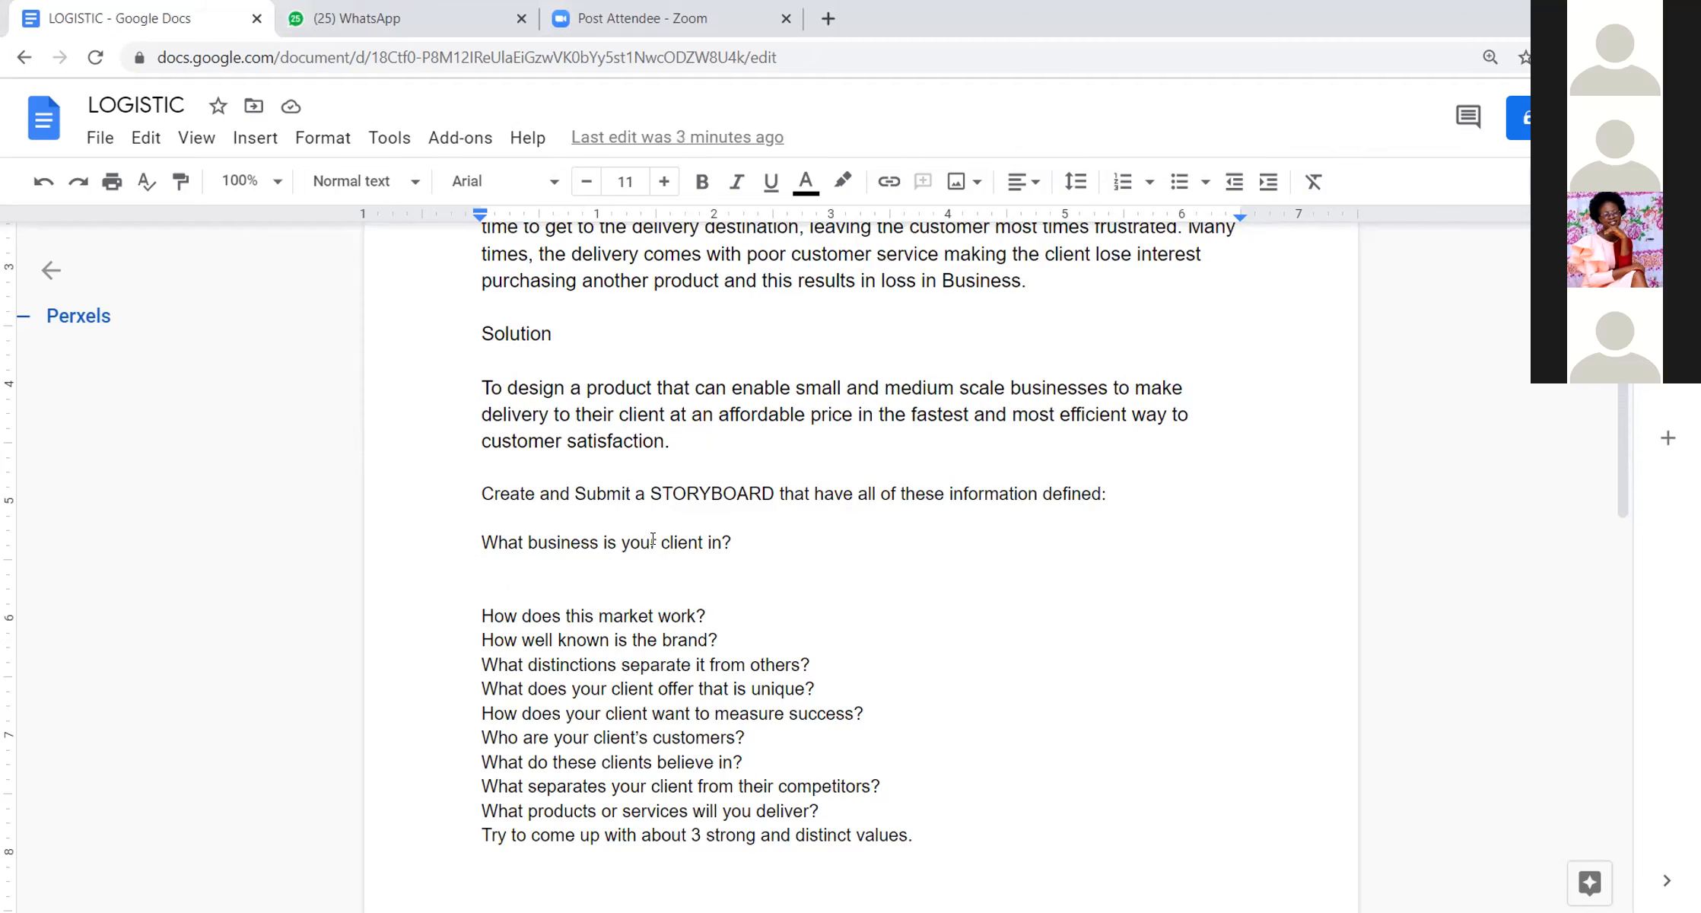
{"action": "scroll", "coordinate": [650, 540], "scroll_direction": "up", "scroll_amount": 3}
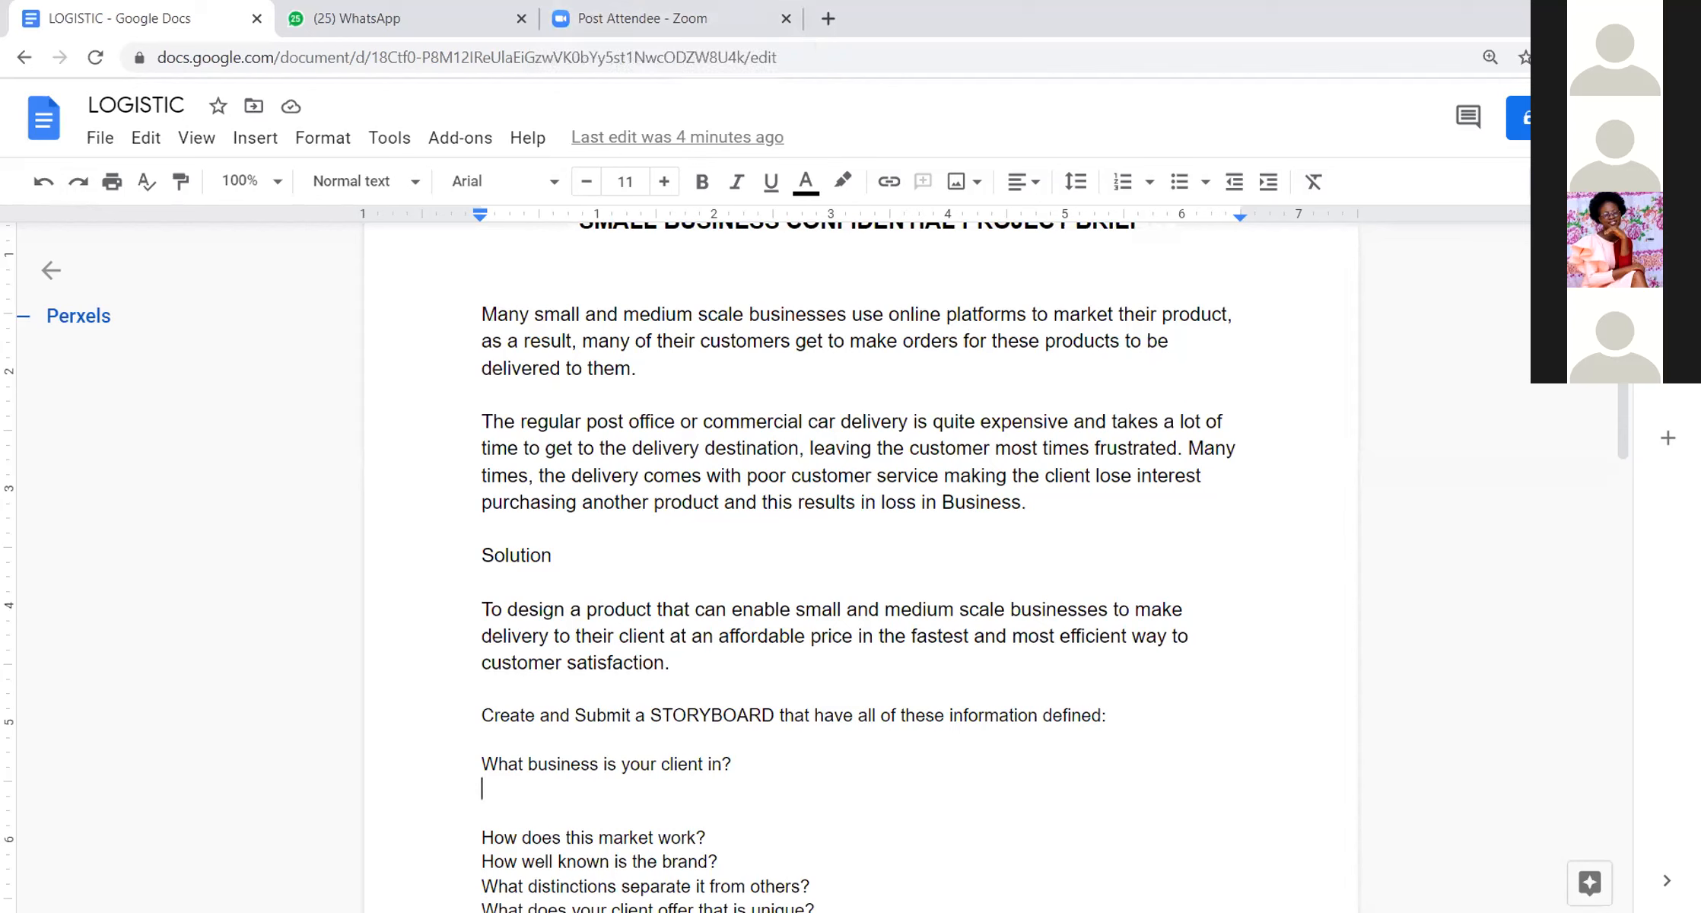
Step: Answer the question about the client's business with "Logistic" and make the answer bold
{"action": "type", "text": "Logist"}
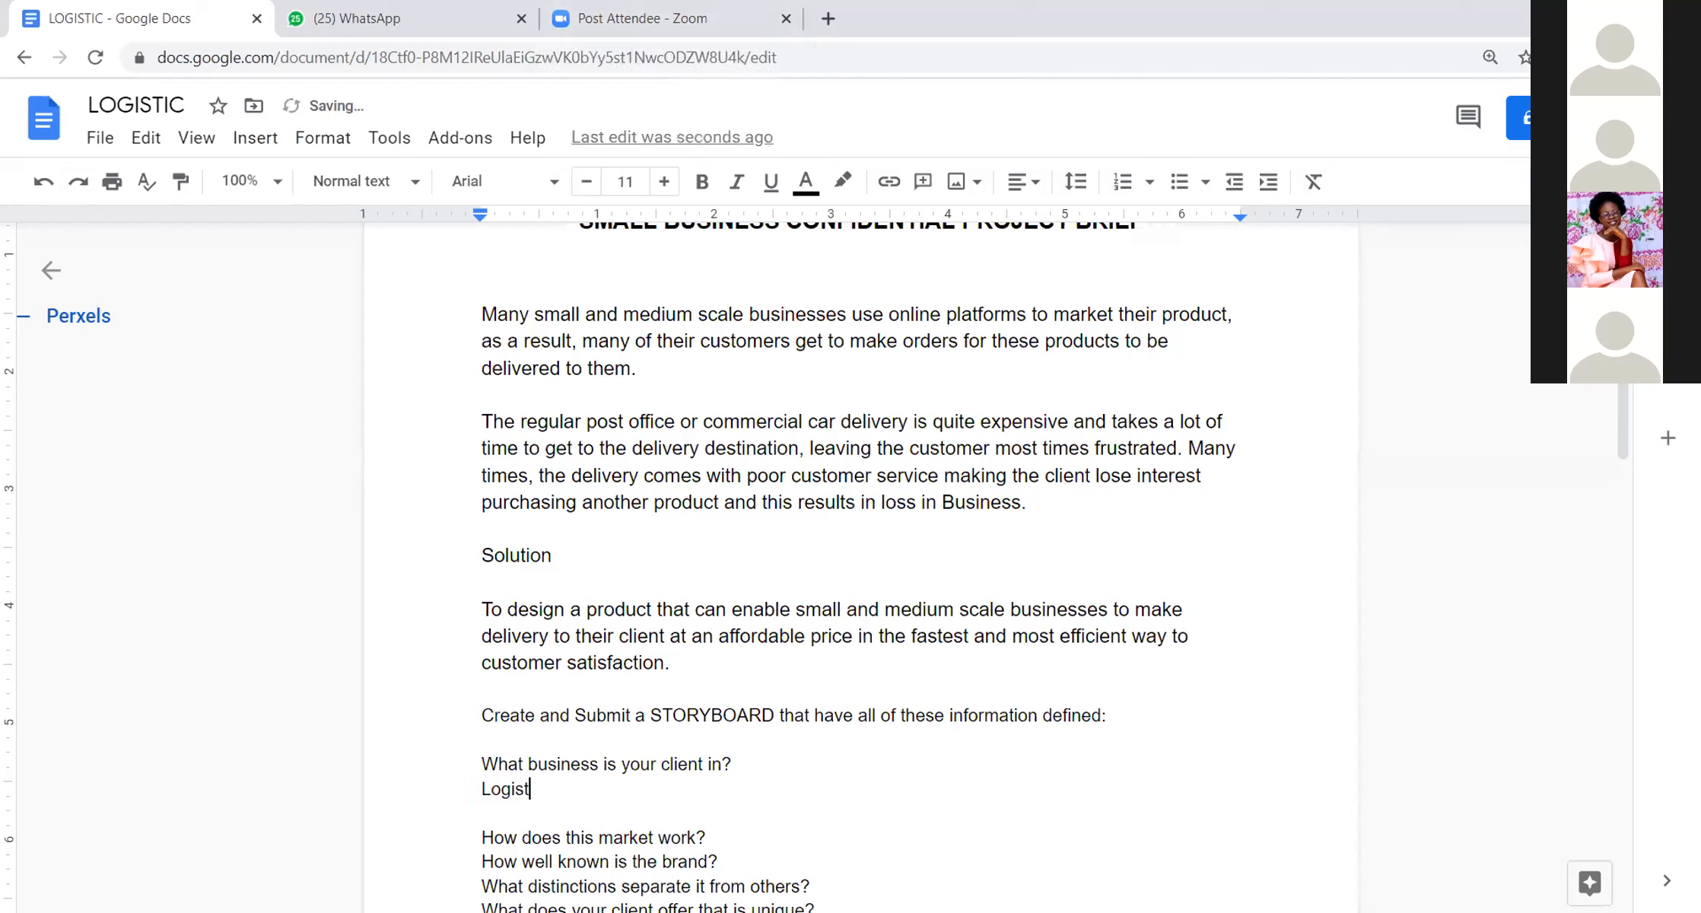
{"action": "type", "text": "ic"}
{"action": "double_click", "coordinate": [533, 789]}
{"action": "left_click", "coordinate": [702, 182]}
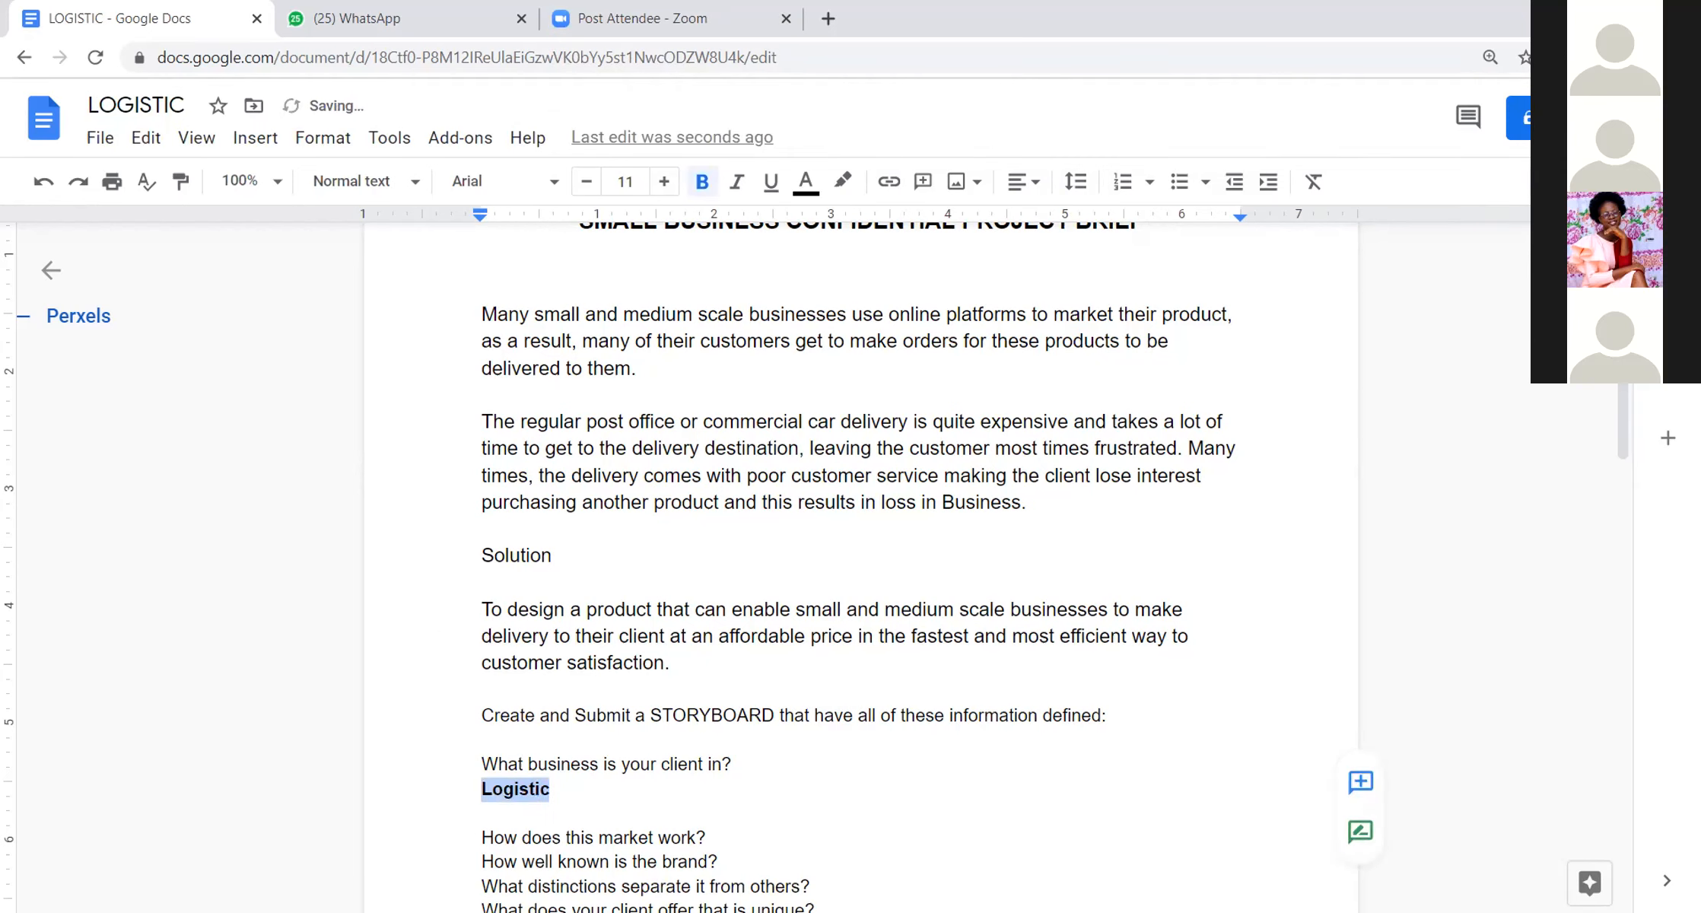
Step: Insert two blank lines below "How does this market work?" and place the cursor on the first one
{"action": "scroll", "coordinate": [735, 725], "scroll_direction": "down", "scroll_amount": 5}
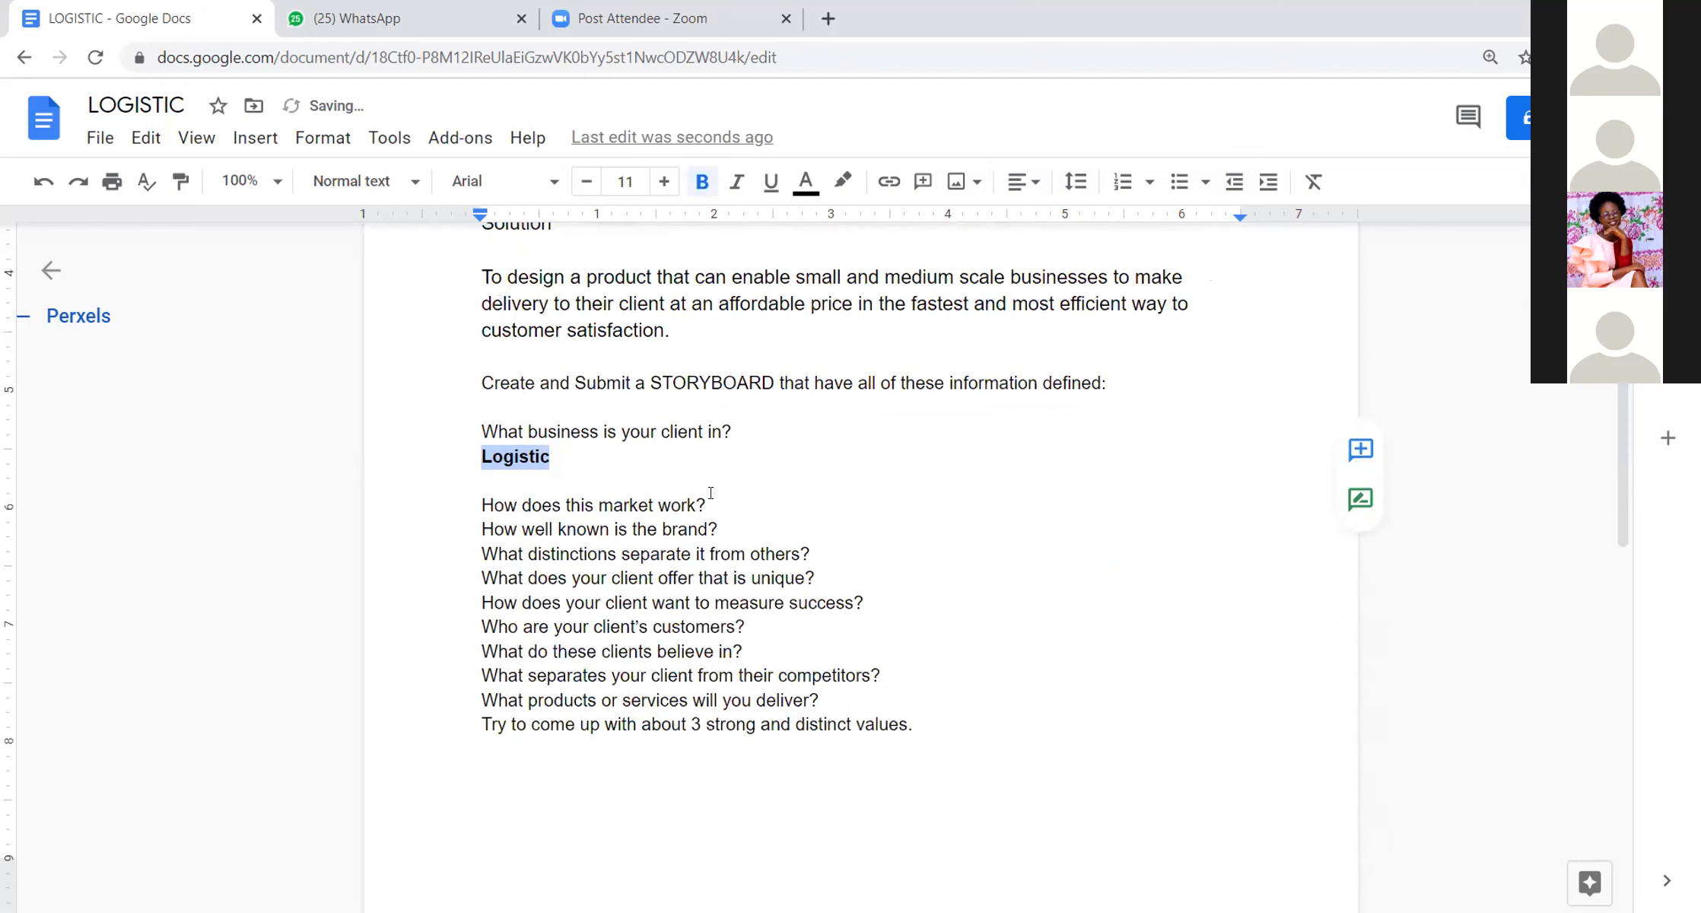
{"action": "left_click_drag", "start_coordinate": [706, 504], "coordinate": [712, 493]}
{"action": "key", "text": "Return"}
{"action": "key", "text": "Return"}
{"action": "left_click", "coordinate": [496, 518]}
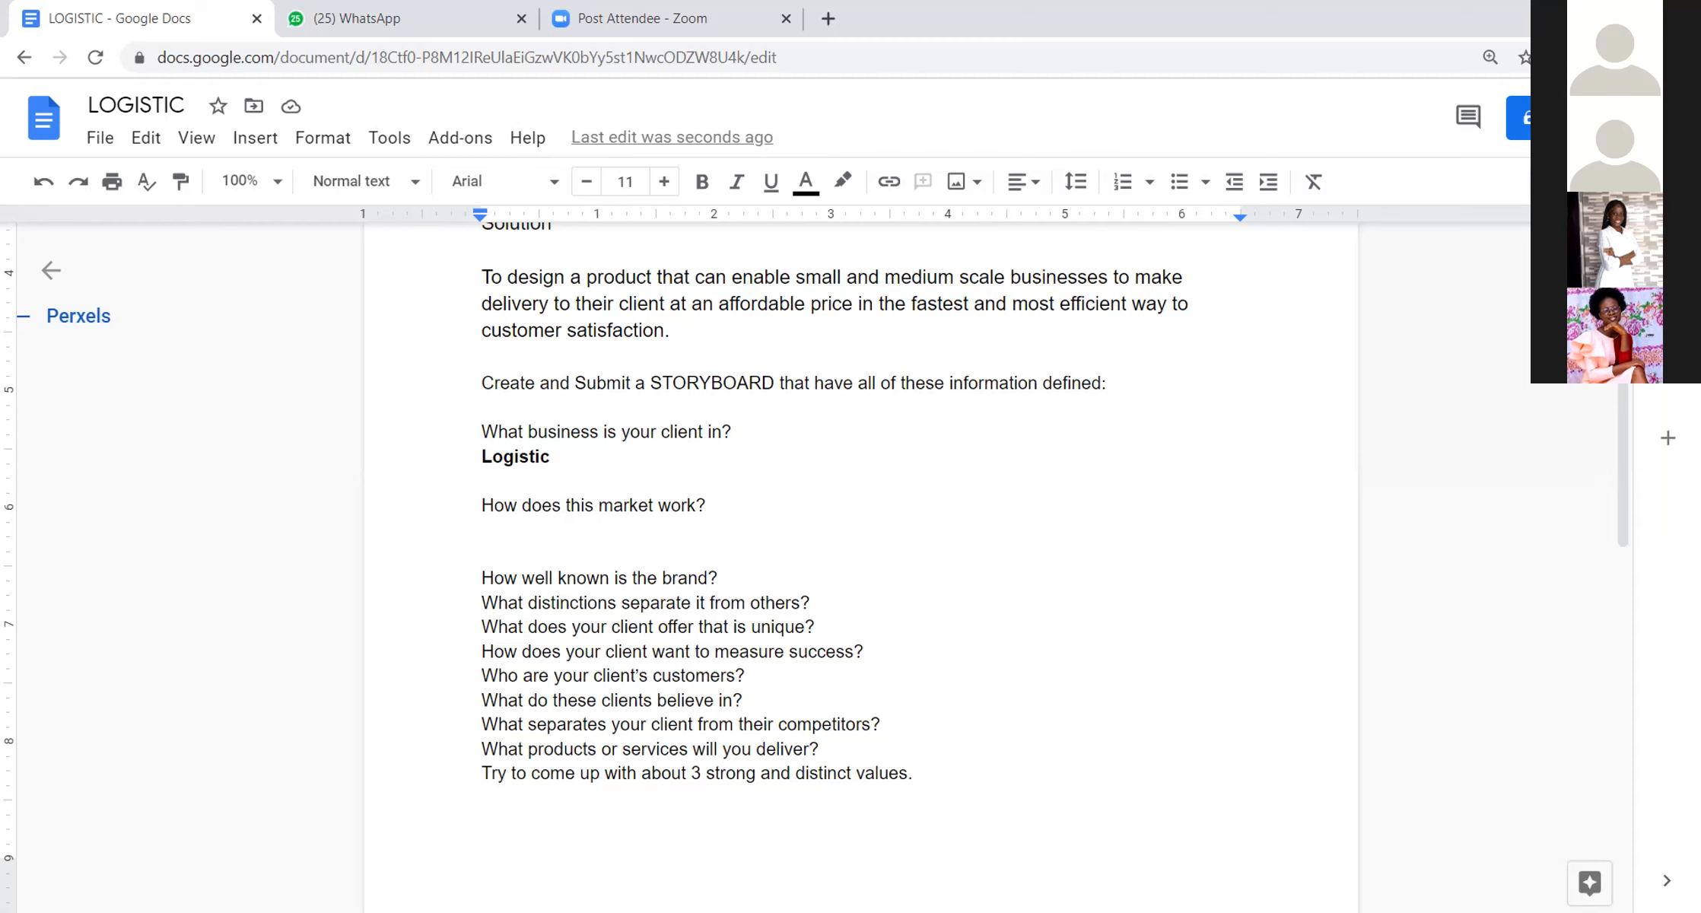
Step: Answer "How does this market work?" with "Middle man btw business owner and customers"
{"action": "type", "text": "Midd"}
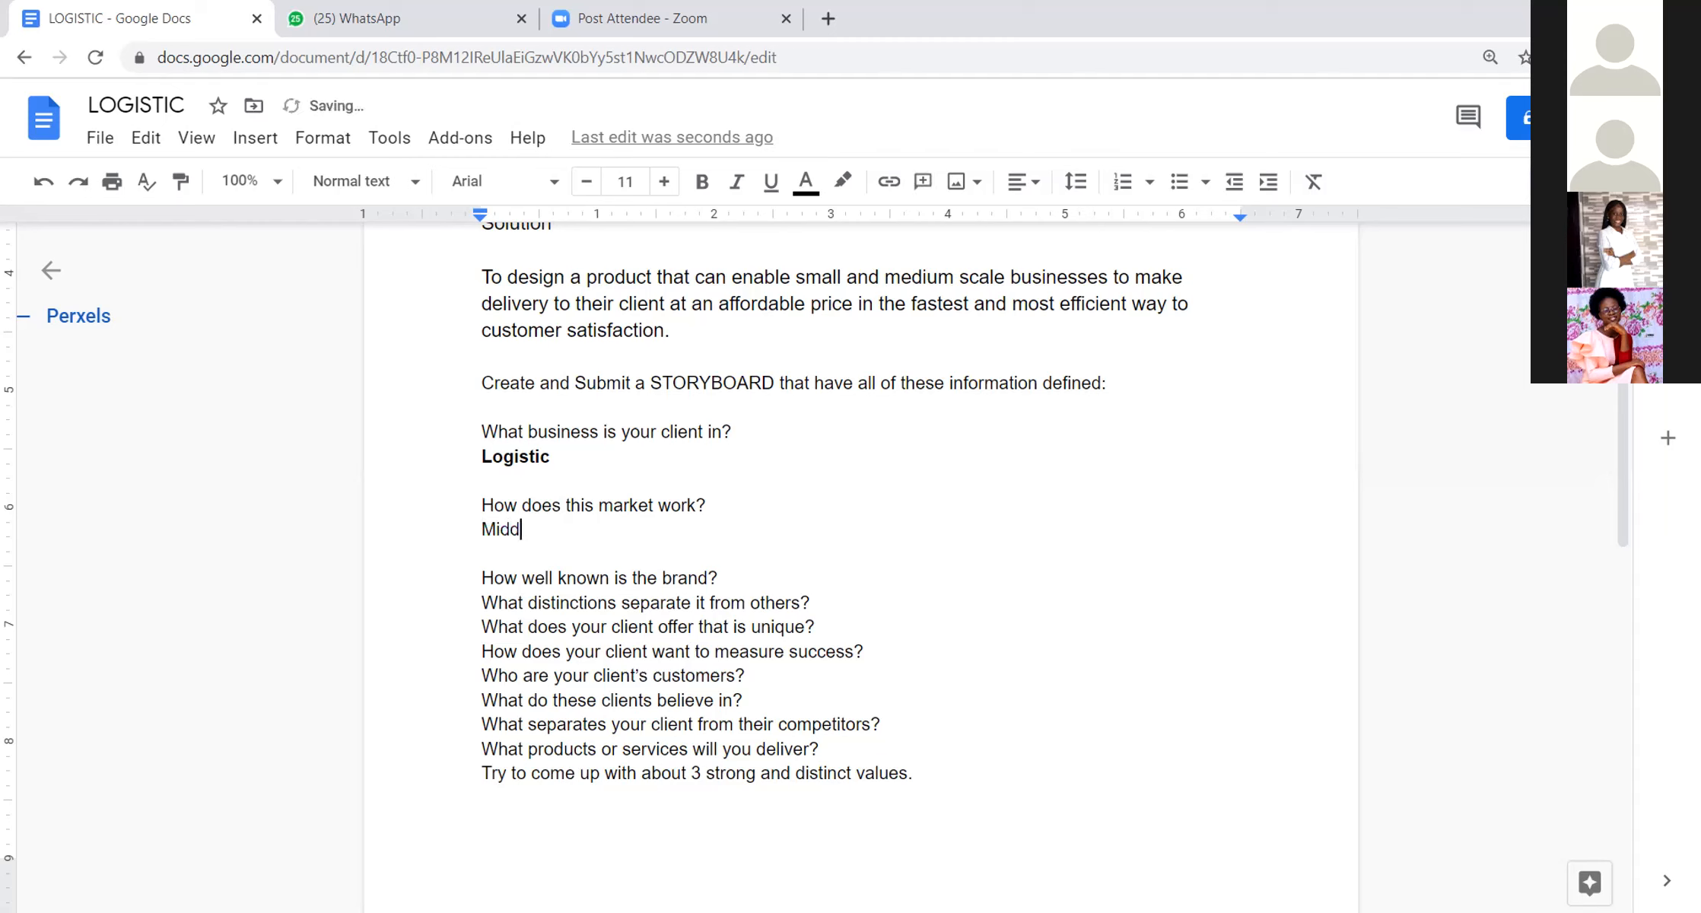
{"action": "type", "text": "le man btw customer and"}
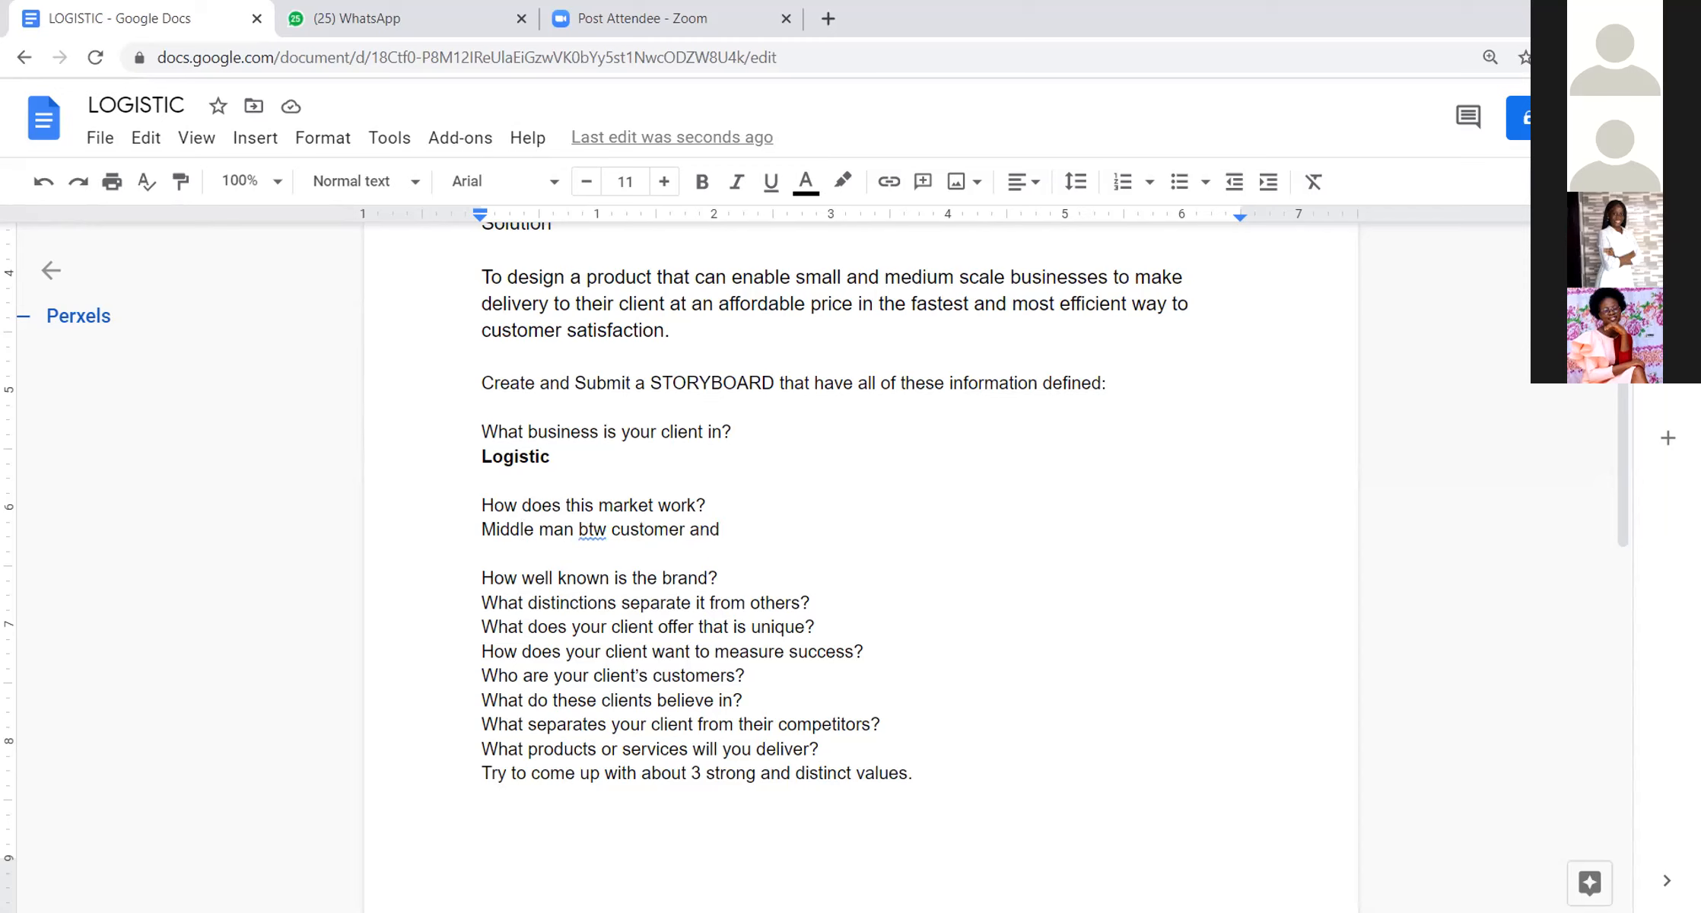
{"action": "key", "text": "BackSpace"}
{"action": "key", "text": "BackSpace"}
{"action": "key", "text": "BackSpace"}
{"action": "key", "text": "BackSpace"}
{"action": "key", "text": "BackSpace"}
{"action": "key", "text": "BackSpace"}
{"action": "key", "text": "BackSpace"}
{"action": "key", "text": "BackSpace"}
{"action": "key", "text": "BackSpace"}
{"action": "key", "text": "BackSpace"}
{"action": "key", "text": "BackSpace"}
{"action": "key", "text": "BackSpace"}
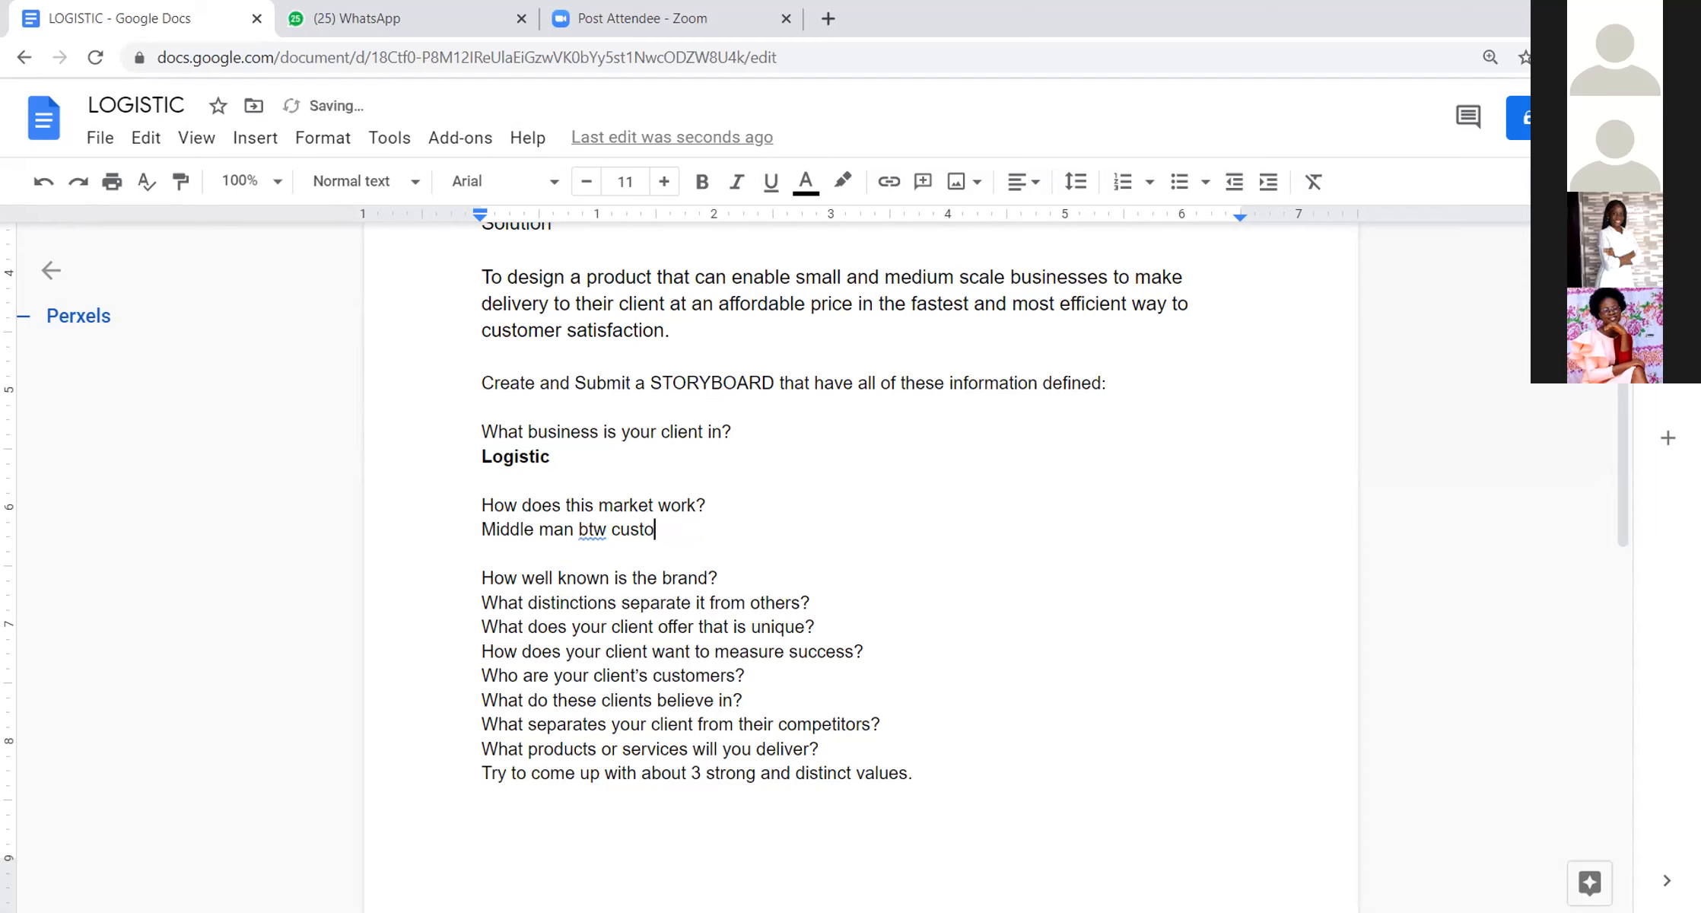
{"action": "type", "text": "l"}
{"action": "key", "text": "BackSpace"}
{"action": "key", "text": "BackSpace"}
{"action": "type", "text": "business owner and customers"}
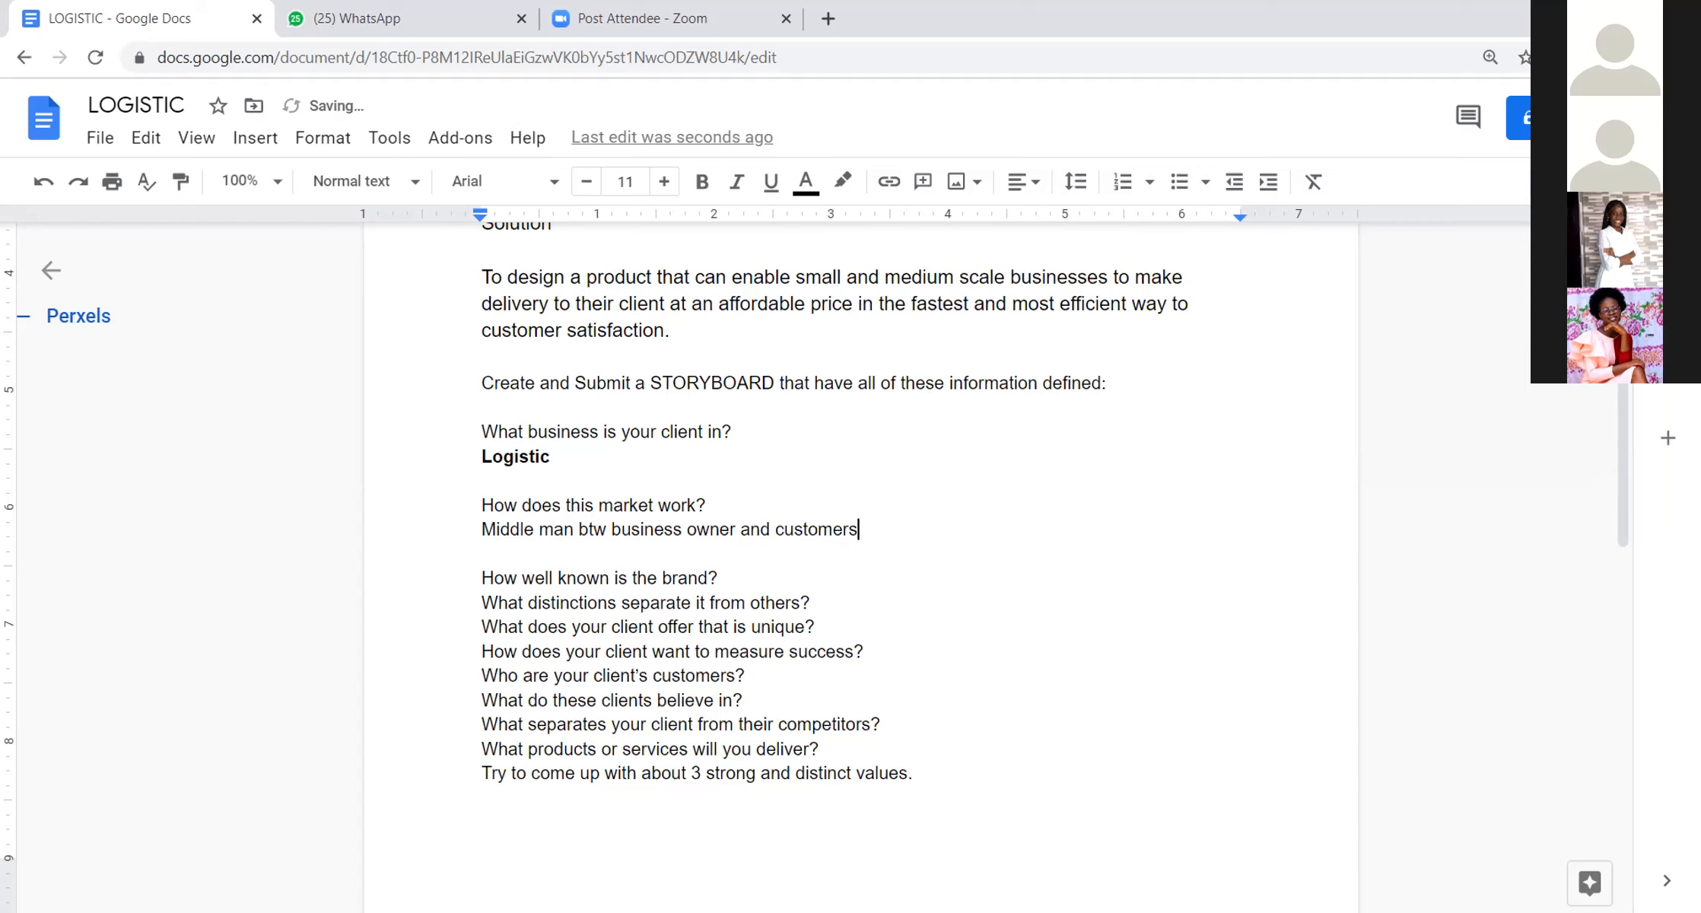
Step: Answer "How well known is the brand?" with "Startup" on a new line, followed by a blank line
{"action": "left_click", "coordinate": [753, 578]}
{"action": "key", "text": "Return"}
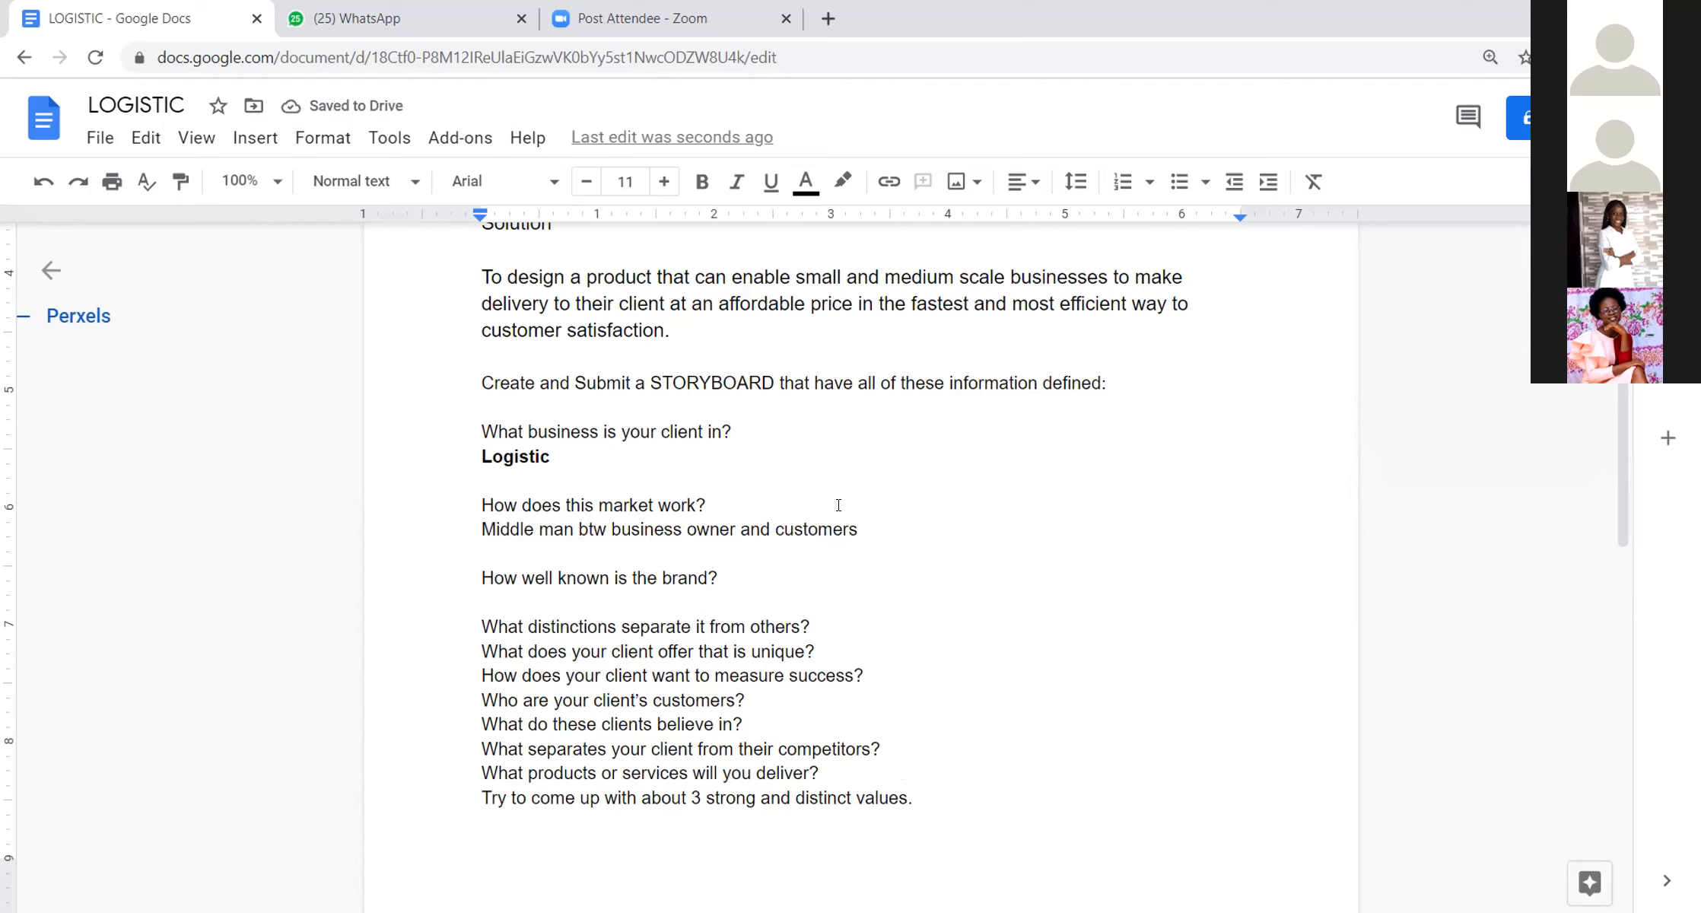
{"action": "scroll", "coordinate": [838, 505], "scroll_direction": "up", "scroll_amount": 1}
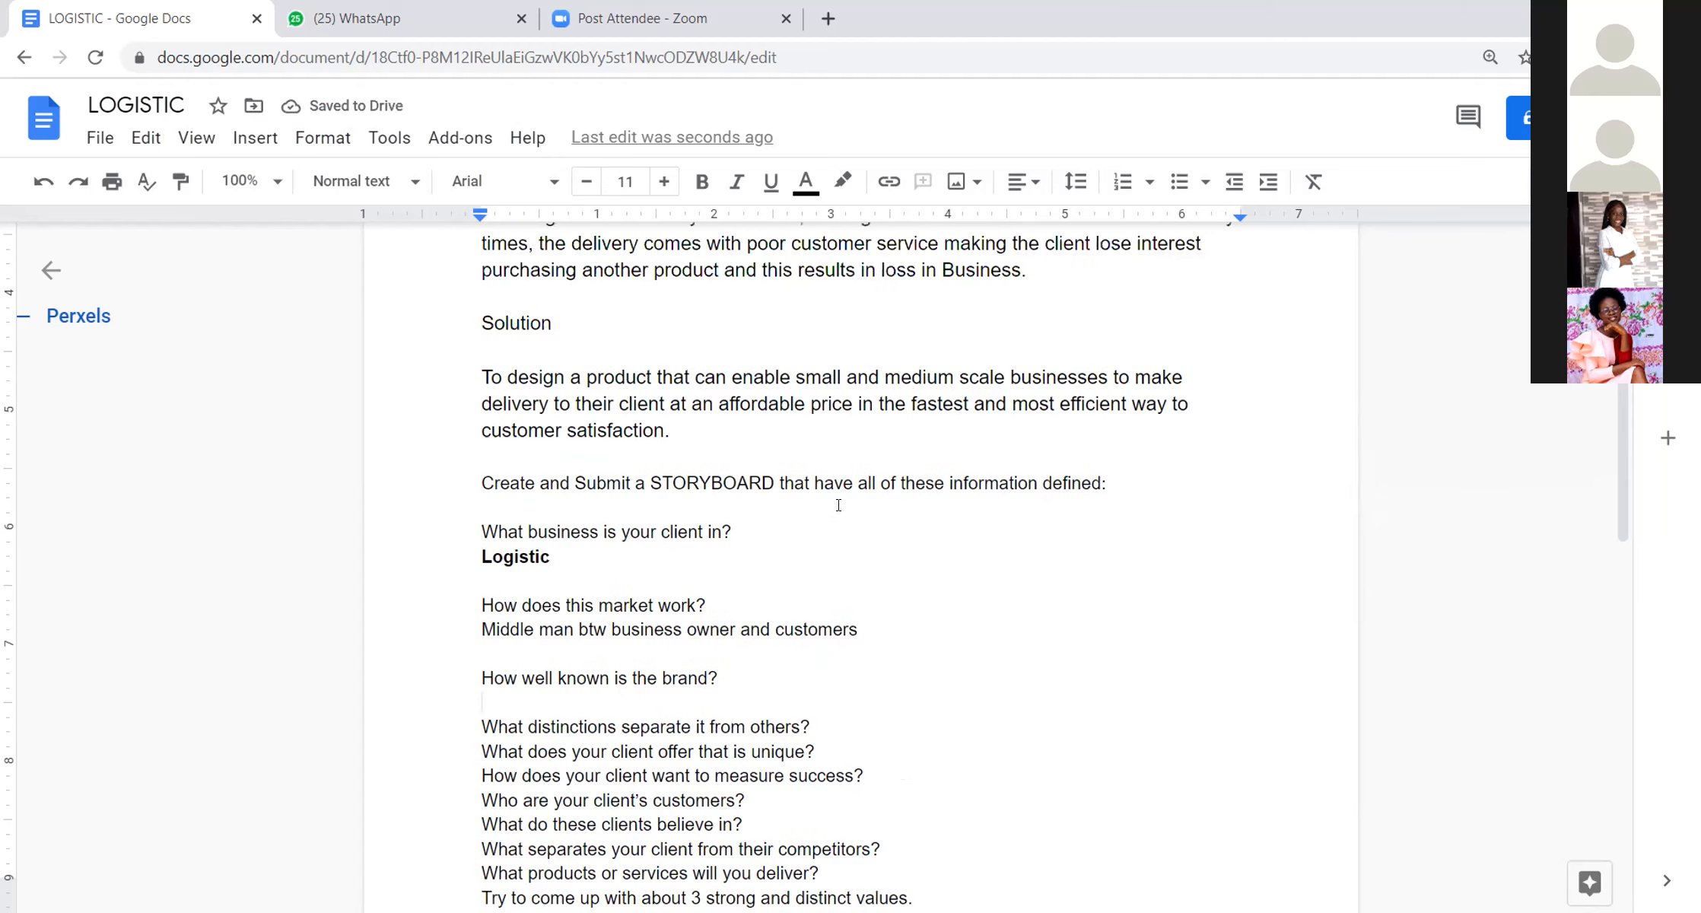
{"action": "scroll", "coordinate": [839, 505], "scroll_direction": "up", "scroll_amount": 3}
{"action": "scroll", "coordinate": [839, 505], "scroll_direction": "up", "scroll_amount": 2}
{"action": "scroll", "coordinate": [839, 504], "scroll_direction": "down", "scroll_amount": 4}
{"action": "scroll", "coordinate": [838, 503], "scroll_direction": "up", "scroll_amount": 1}
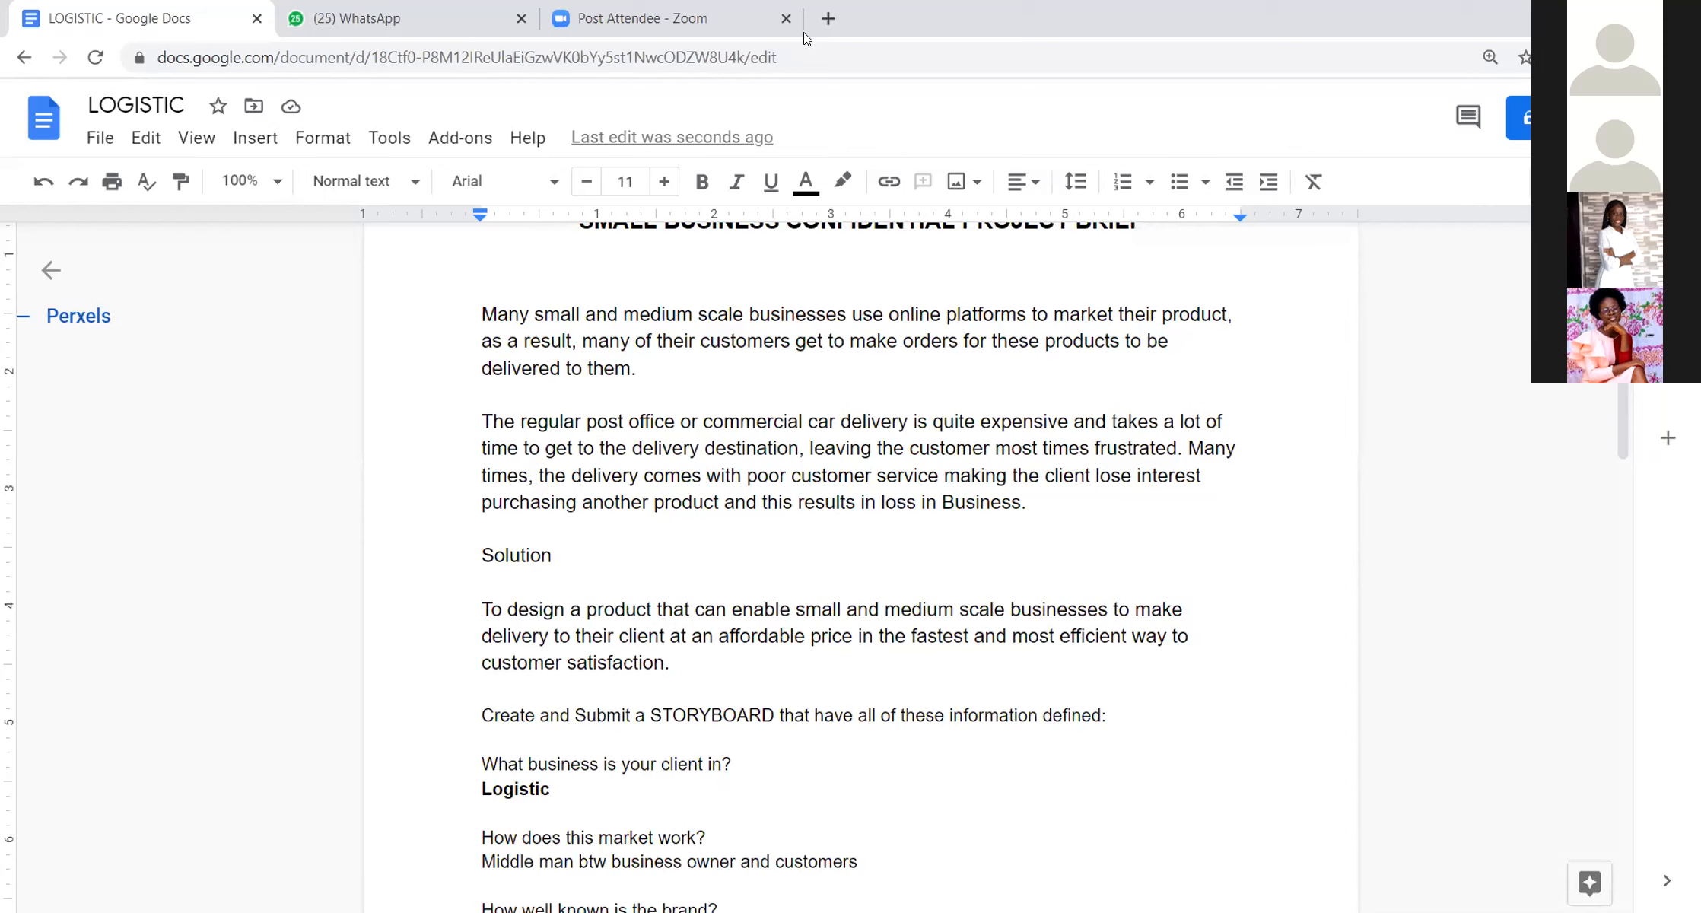
{"action": "scroll", "coordinate": [784, 736], "scroll_direction": "up", "scroll_amount": 3}
{"action": "scroll", "coordinate": [542, 442], "scroll_direction": "down", "scroll_amount": 9}
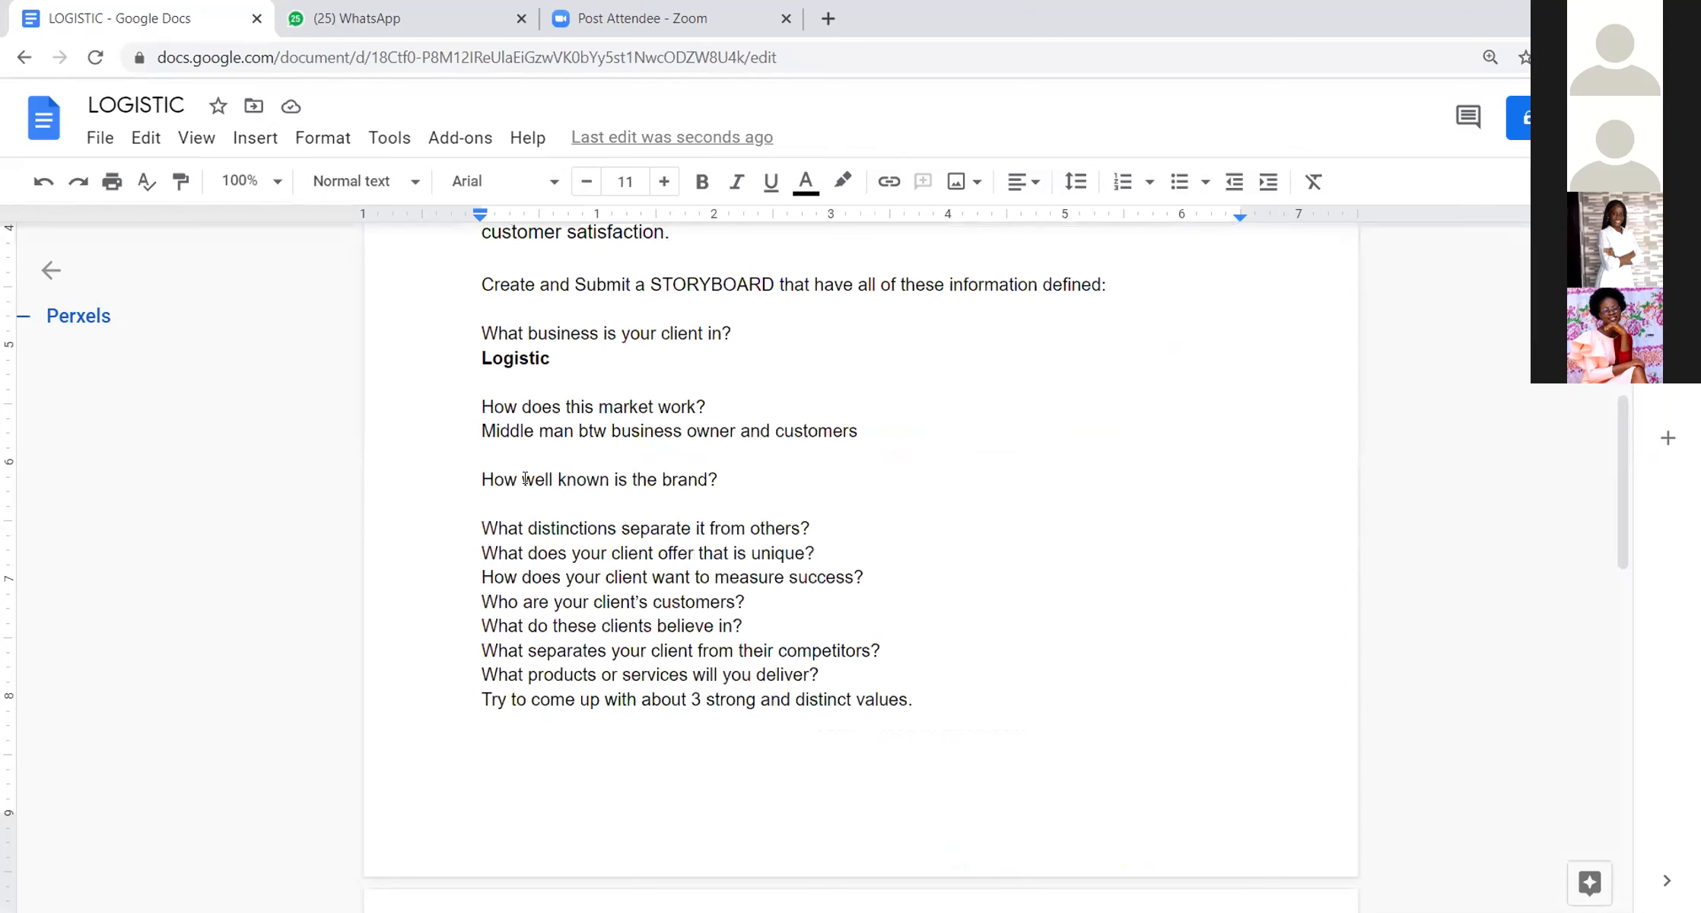
{"action": "left_click", "coordinate": [630, 484]}
{"action": "type", "text": "Start"}
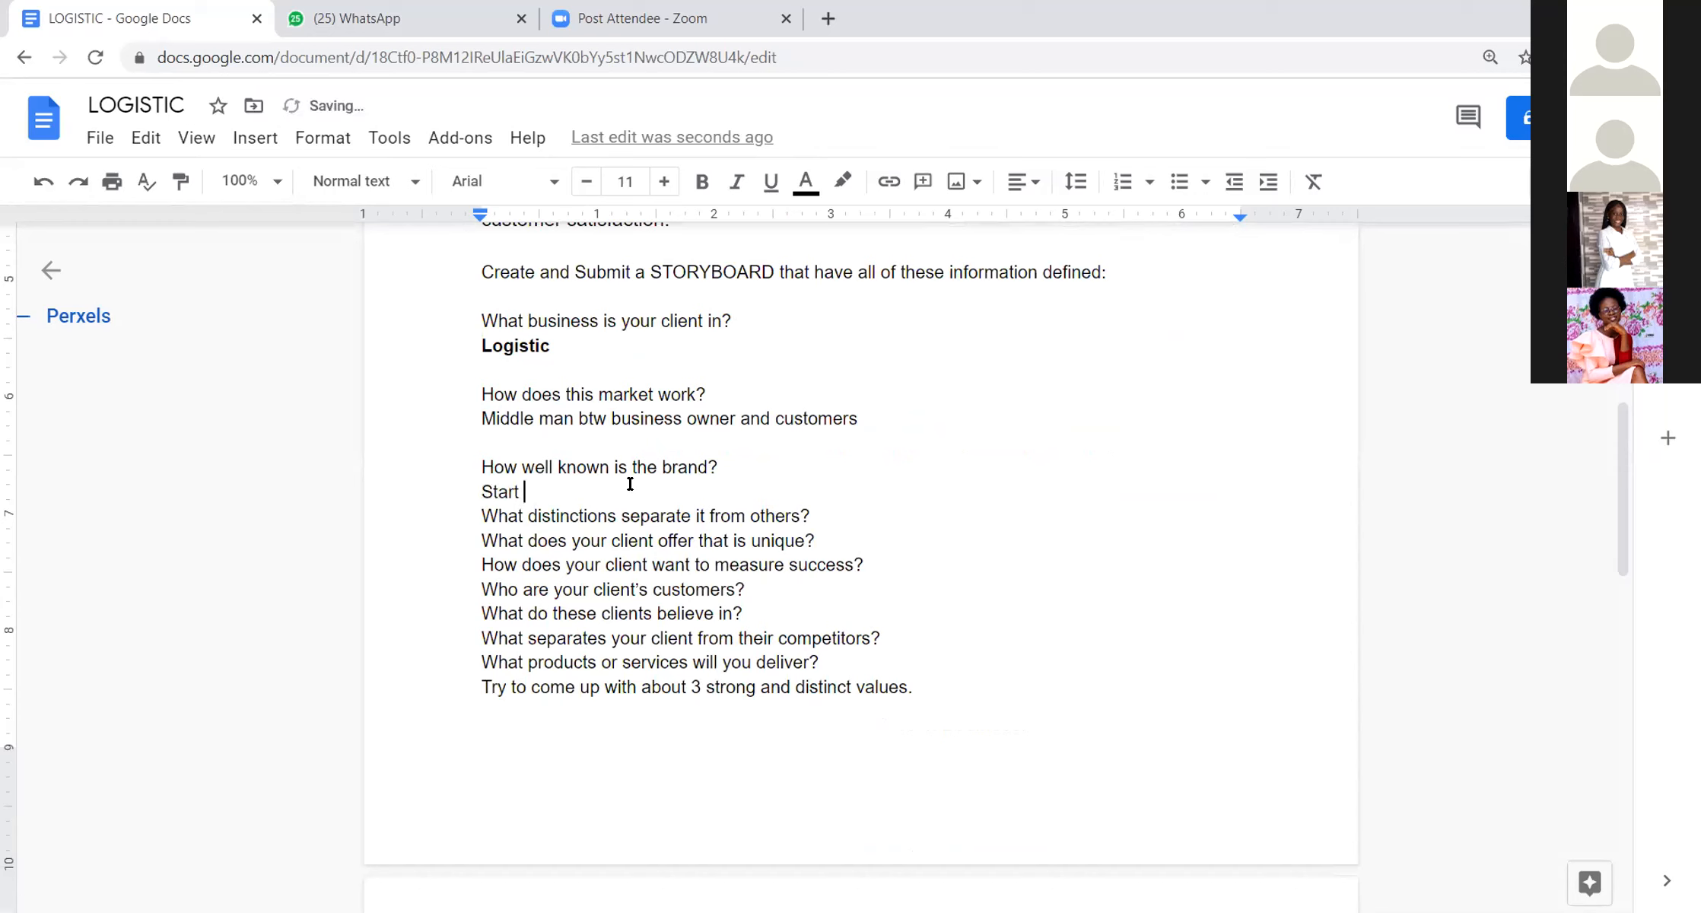
{"action": "key", "text": "BackSpace"}
{"action": "type", "text": "up"}
{"action": "key", "text": "Return"}
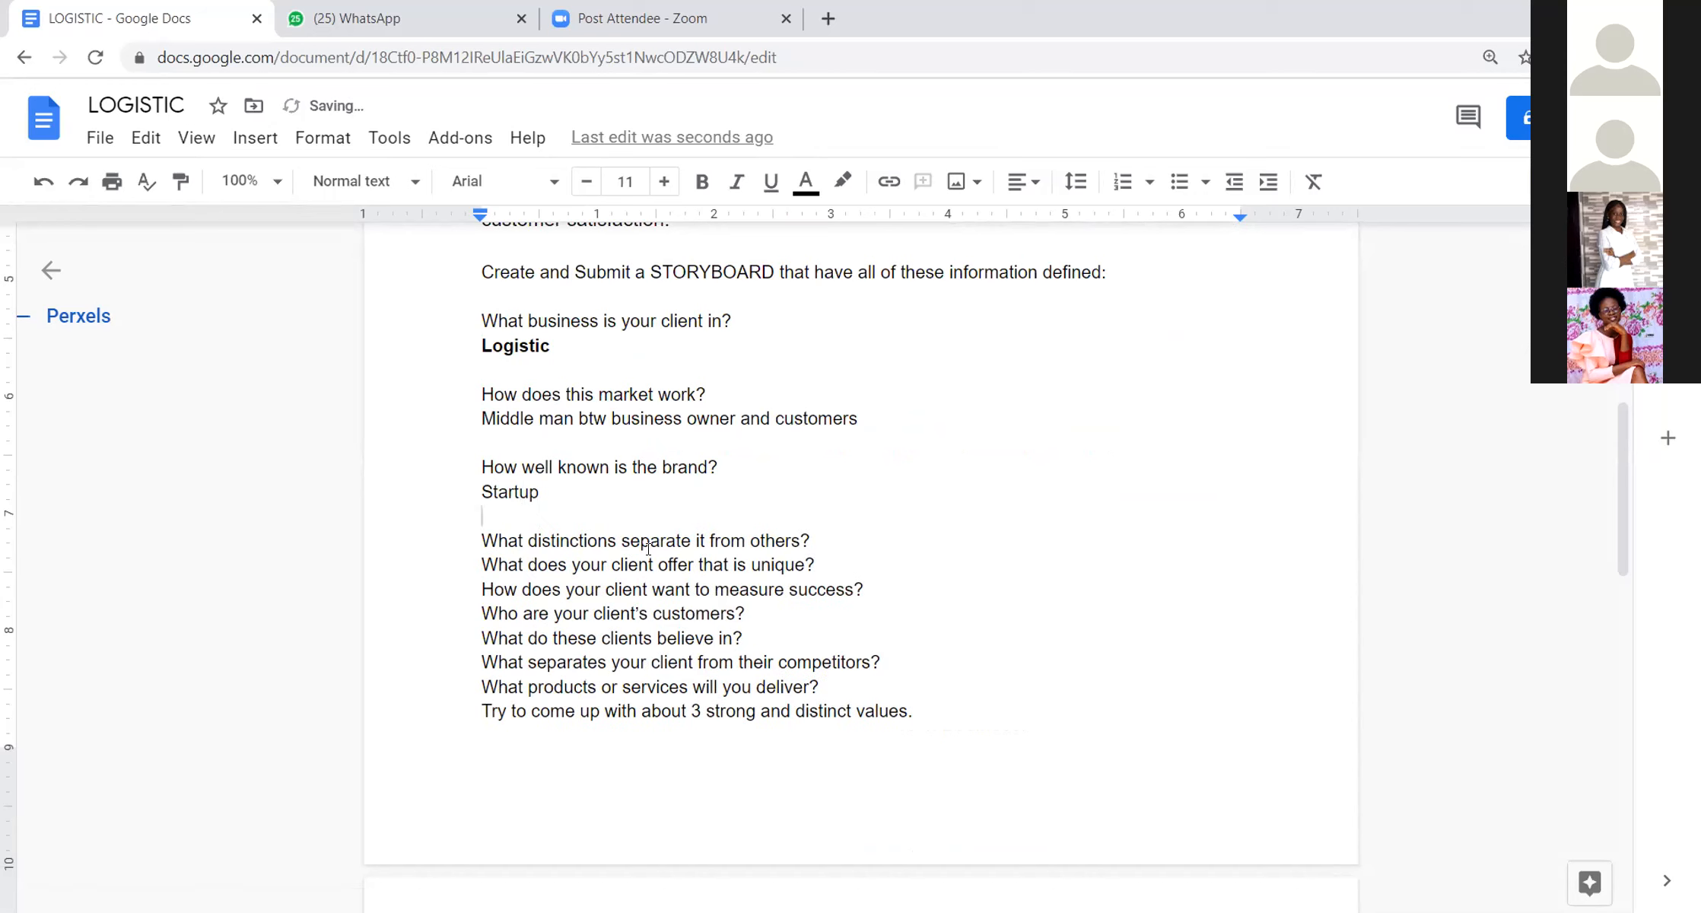
Step: Insert three blank lines below "What distinctions separate it from others?" and place the cursor on the first one
{"action": "left_click", "coordinate": [839, 533]}
{"action": "key", "text": "Return"}
{"action": "key", "text": "Return"}
{"action": "key", "text": "Return"}
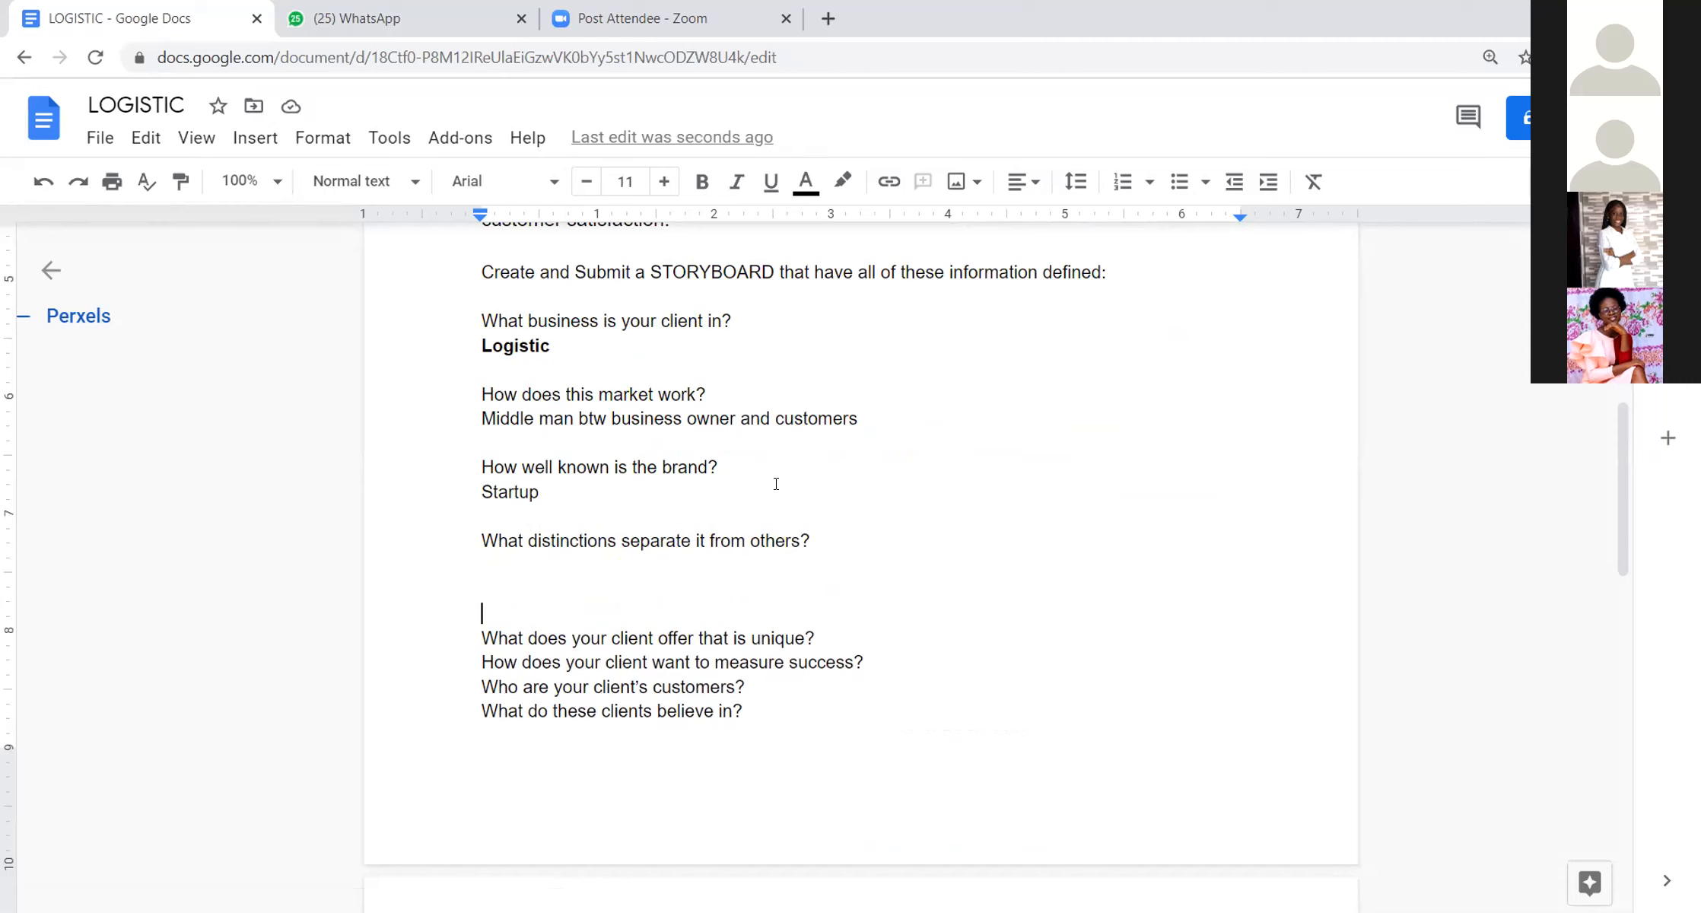
{"action": "left_click", "coordinate": [487, 567]}
Step: Examine the brief's paragraph on regular post office and commercial car delivery for what could set the client apart
{"action": "scroll", "coordinate": [506, 426], "scroll_direction": "down", "scroll_amount": 8}
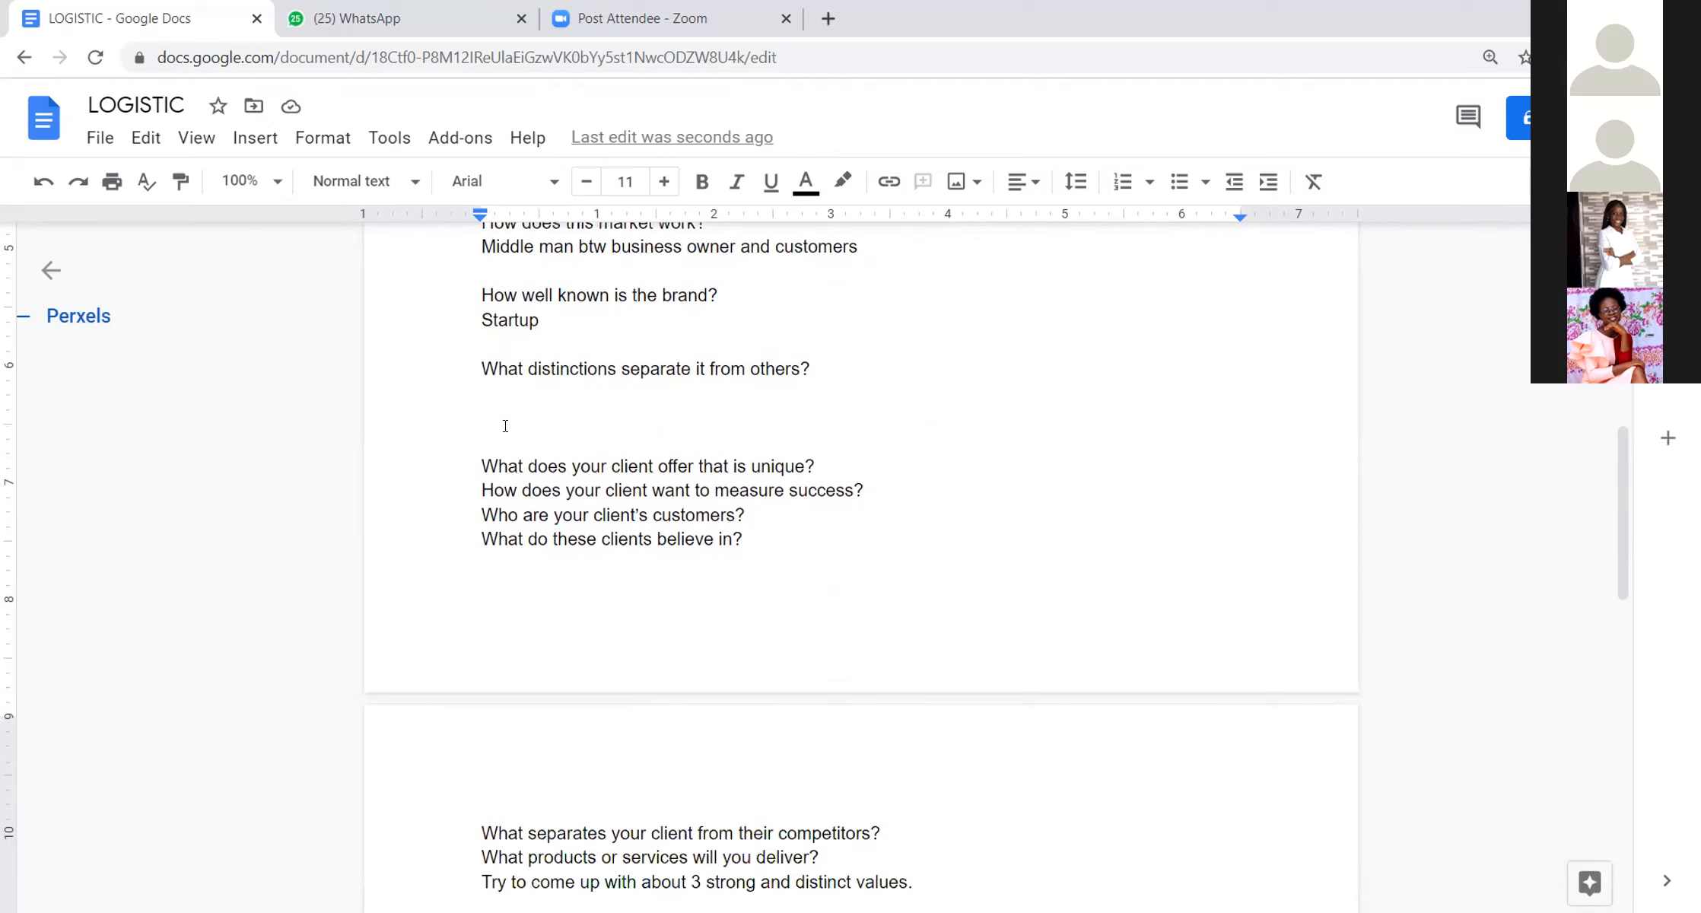
{"action": "scroll", "coordinate": [505, 426], "scroll_direction": "up", "scroll_amount": 8}
{"action": "scroll", "coordinate": [505, 426], "scroll_direction": "up", "scroll_amount": 7}
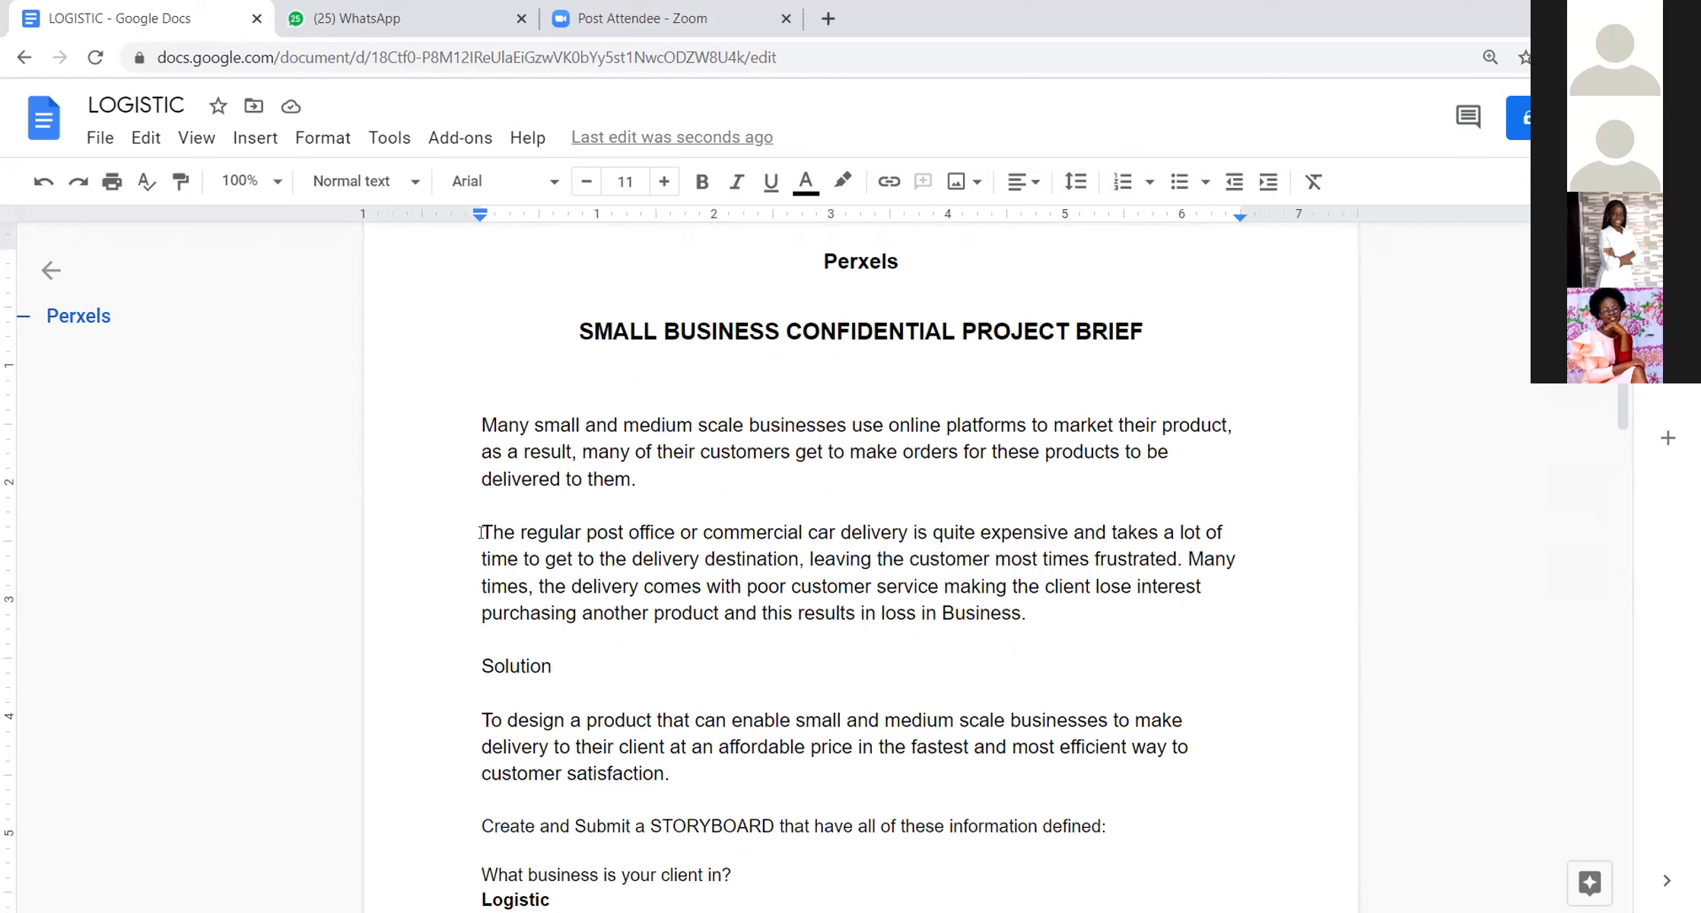
{"action": "left_click_drag", "start_coordinate": [482, 532], "coordinate": [669, 530]}
{"action": "left_click_drag", "start_coordinate": [485, 525], "coordinate": [683, 525]}
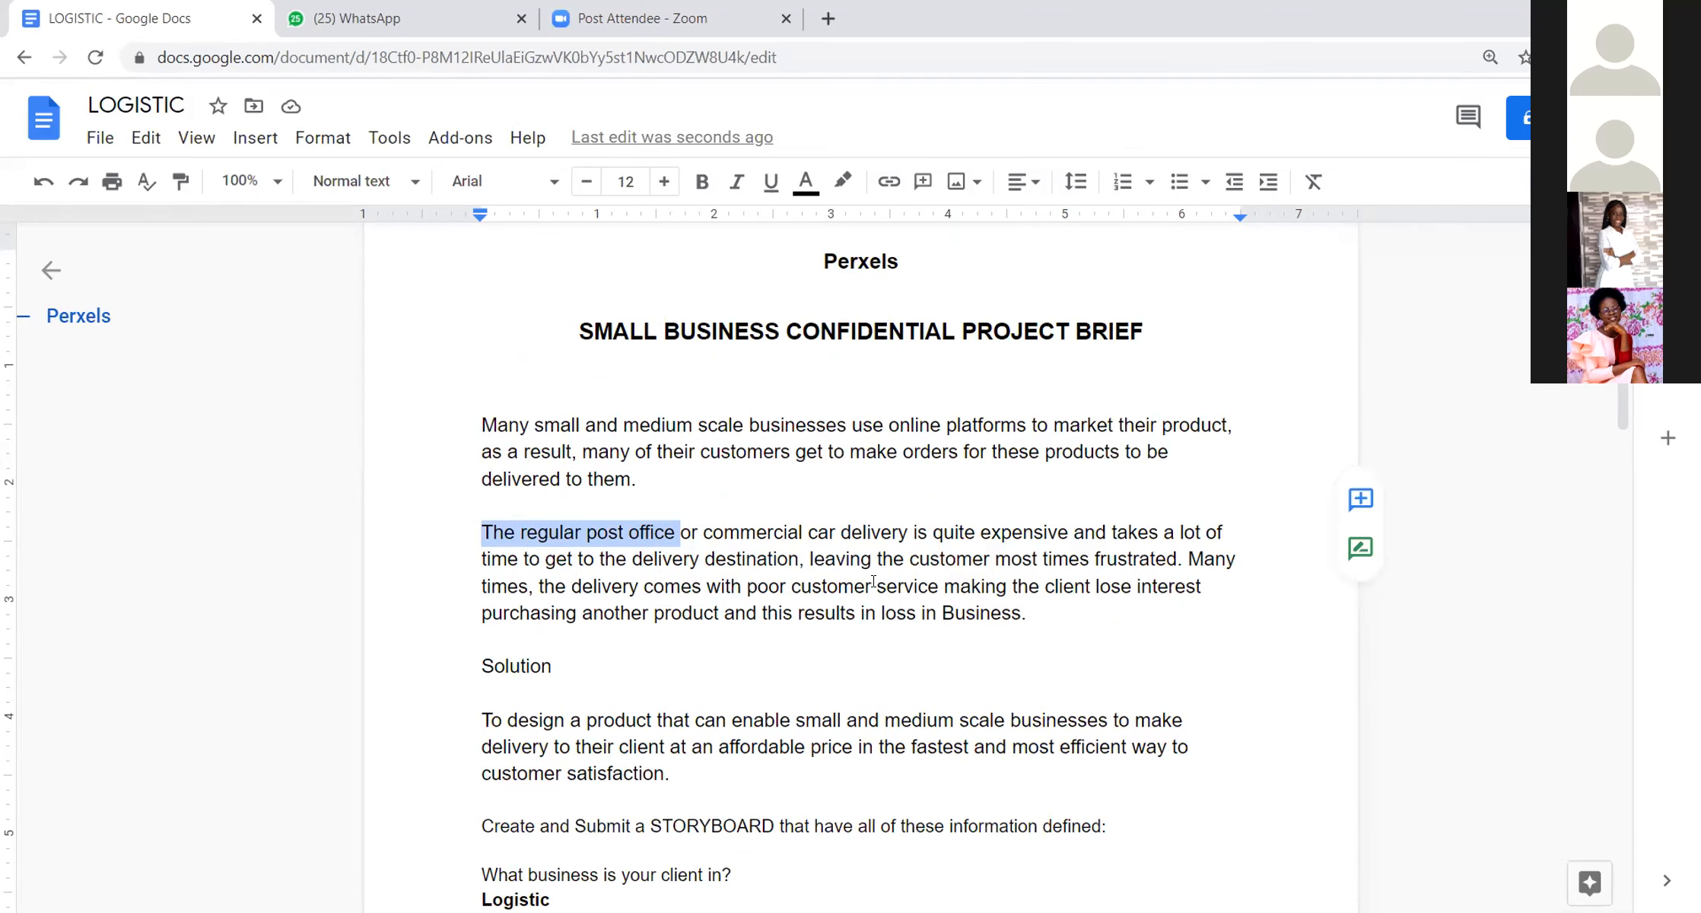
{"action": "scroll", "coordinate": [858, 598], "scroll_direction": "down", "scroll_amount": 1}
{"action": "scroll", "coordinate": [833, 618], "scroll_direction": "down", "scroll_amount": 5}
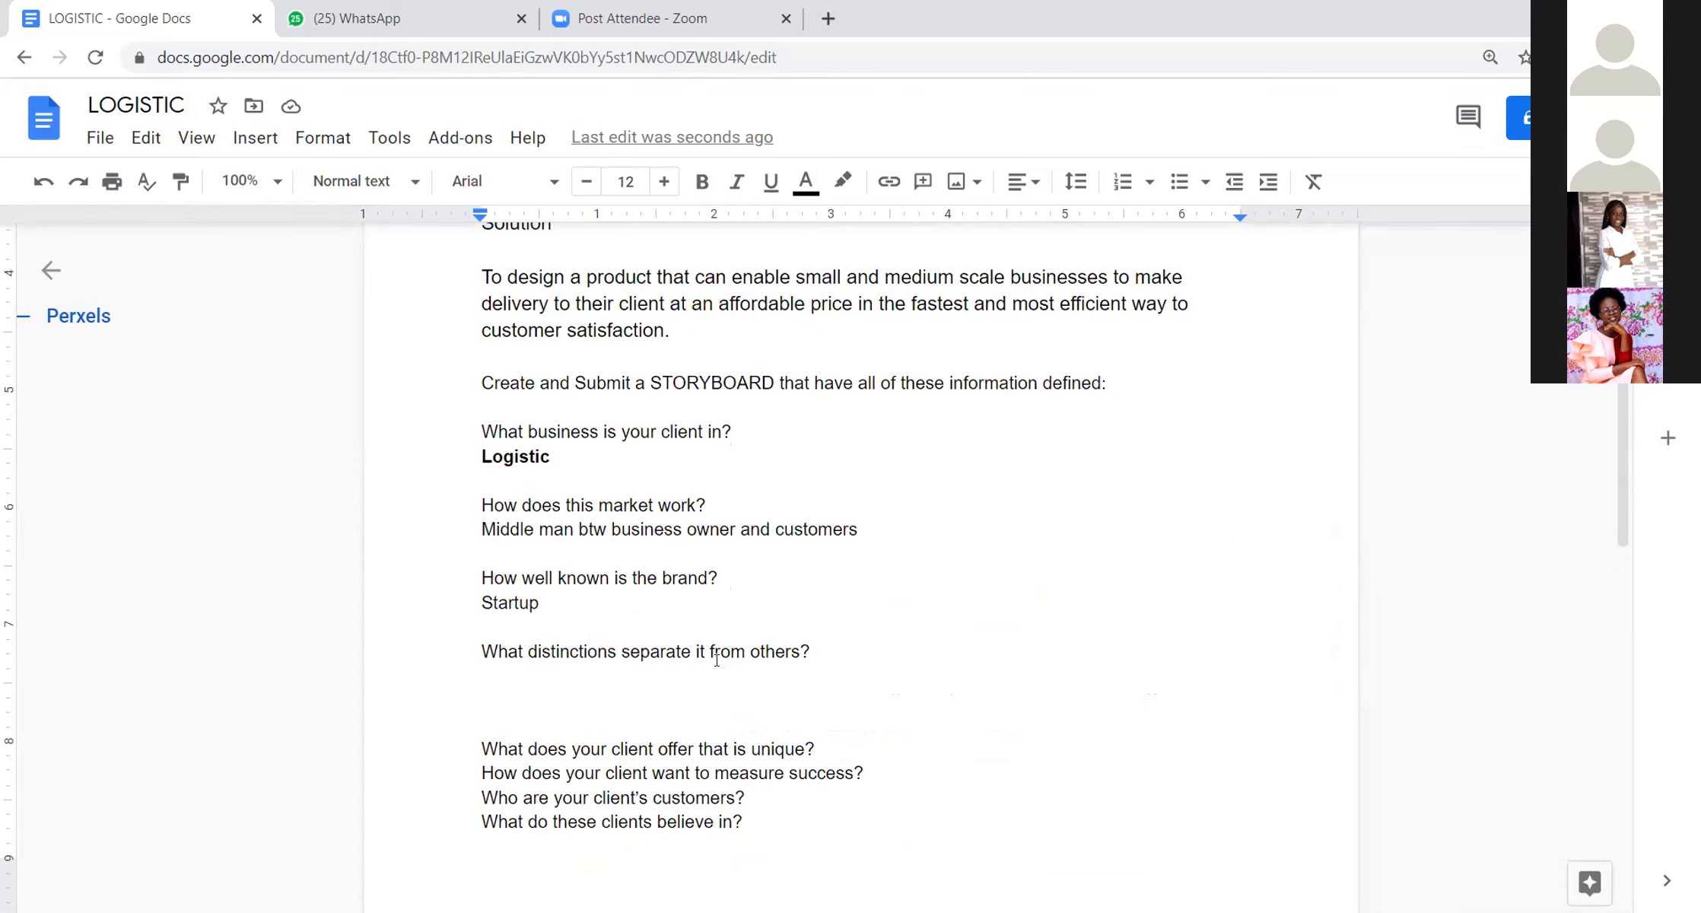
{"action": "scroll", "coordinate": [881, 412], "scroll_direction": "down", "scroll_amount": 4}
{"action": "scroll", "coordinate": [881, 413], "scroll_direction": "up", "scroll_amount": 5}
{"action": "scroll", "coordinate": [880, 413], "scroll_direction": "up", "scroll_amount": 5}
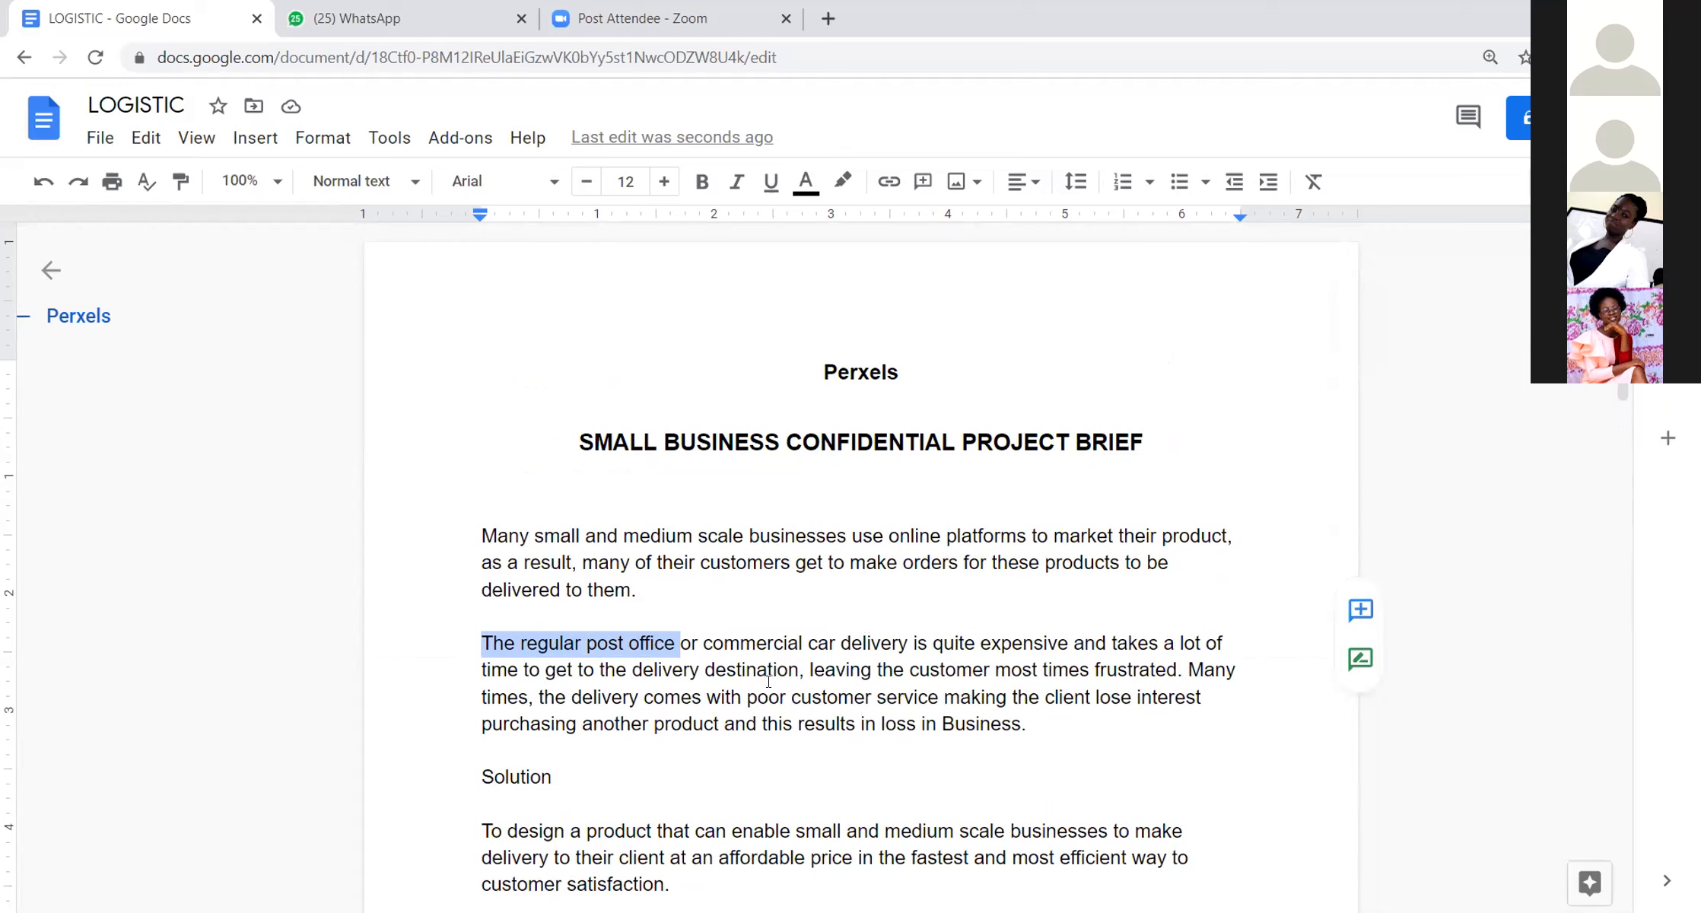
{"action": "scroll", "coordinate": [768, 681], "scroll_direction": "down", "scroll_amount": 10}
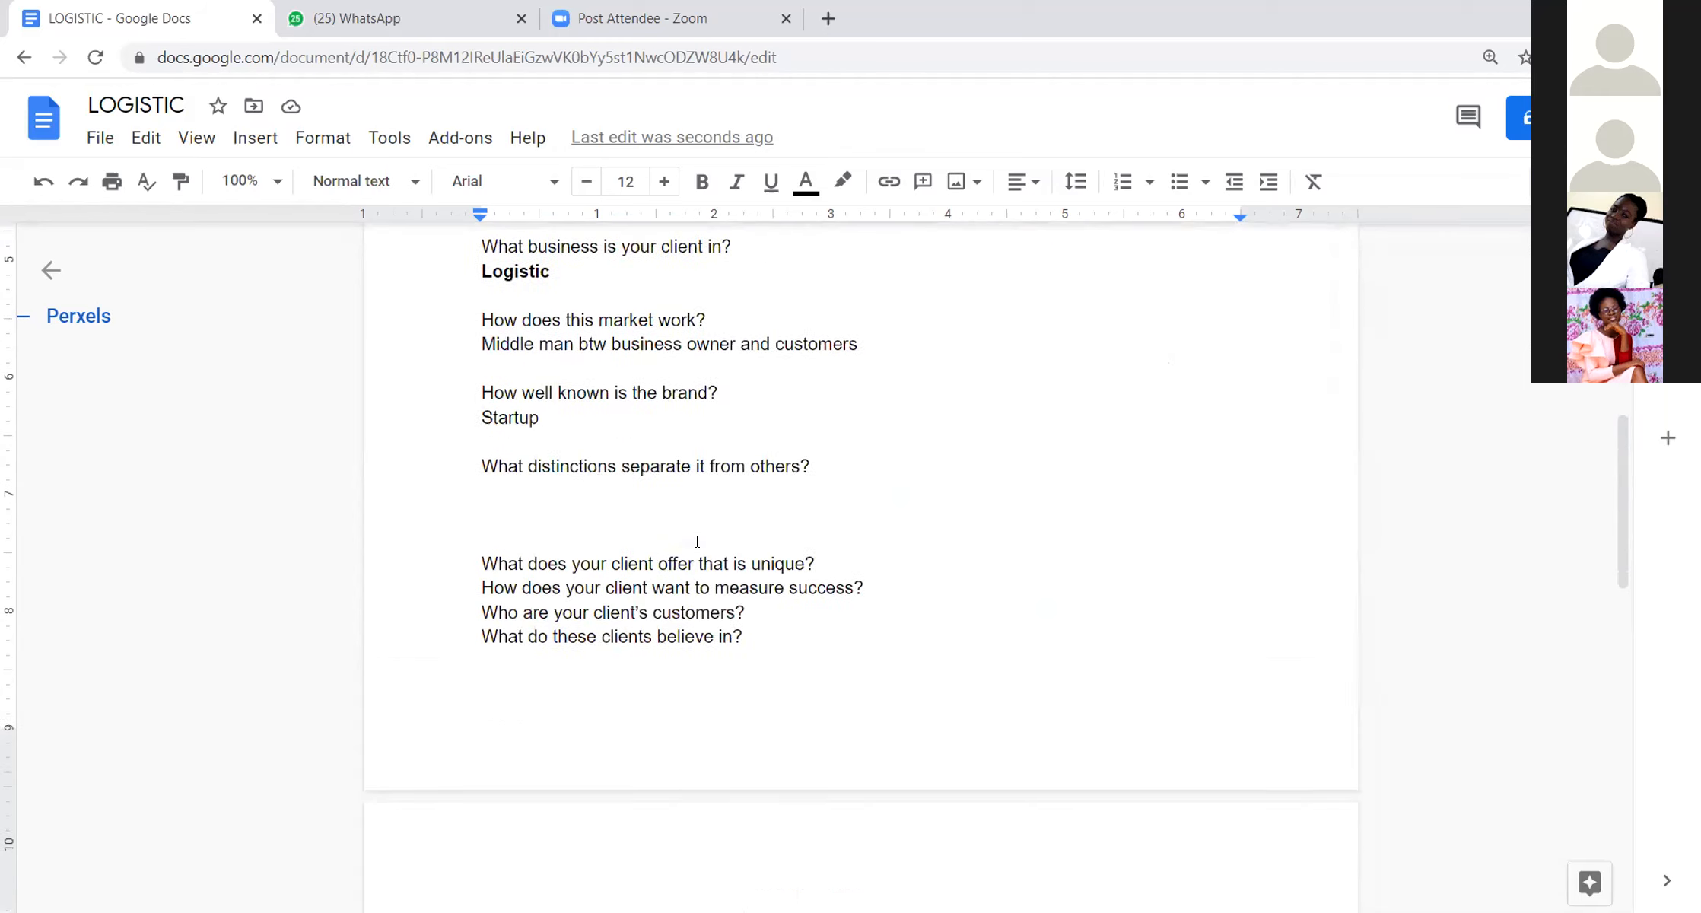
Step: Answer "What distinctions separate it from others?" with "Faster. More efficient, affordable"
{"action": "left_click", "coordinate": [511, 453]}
{"action": "type", "text": "Faster. more e"}
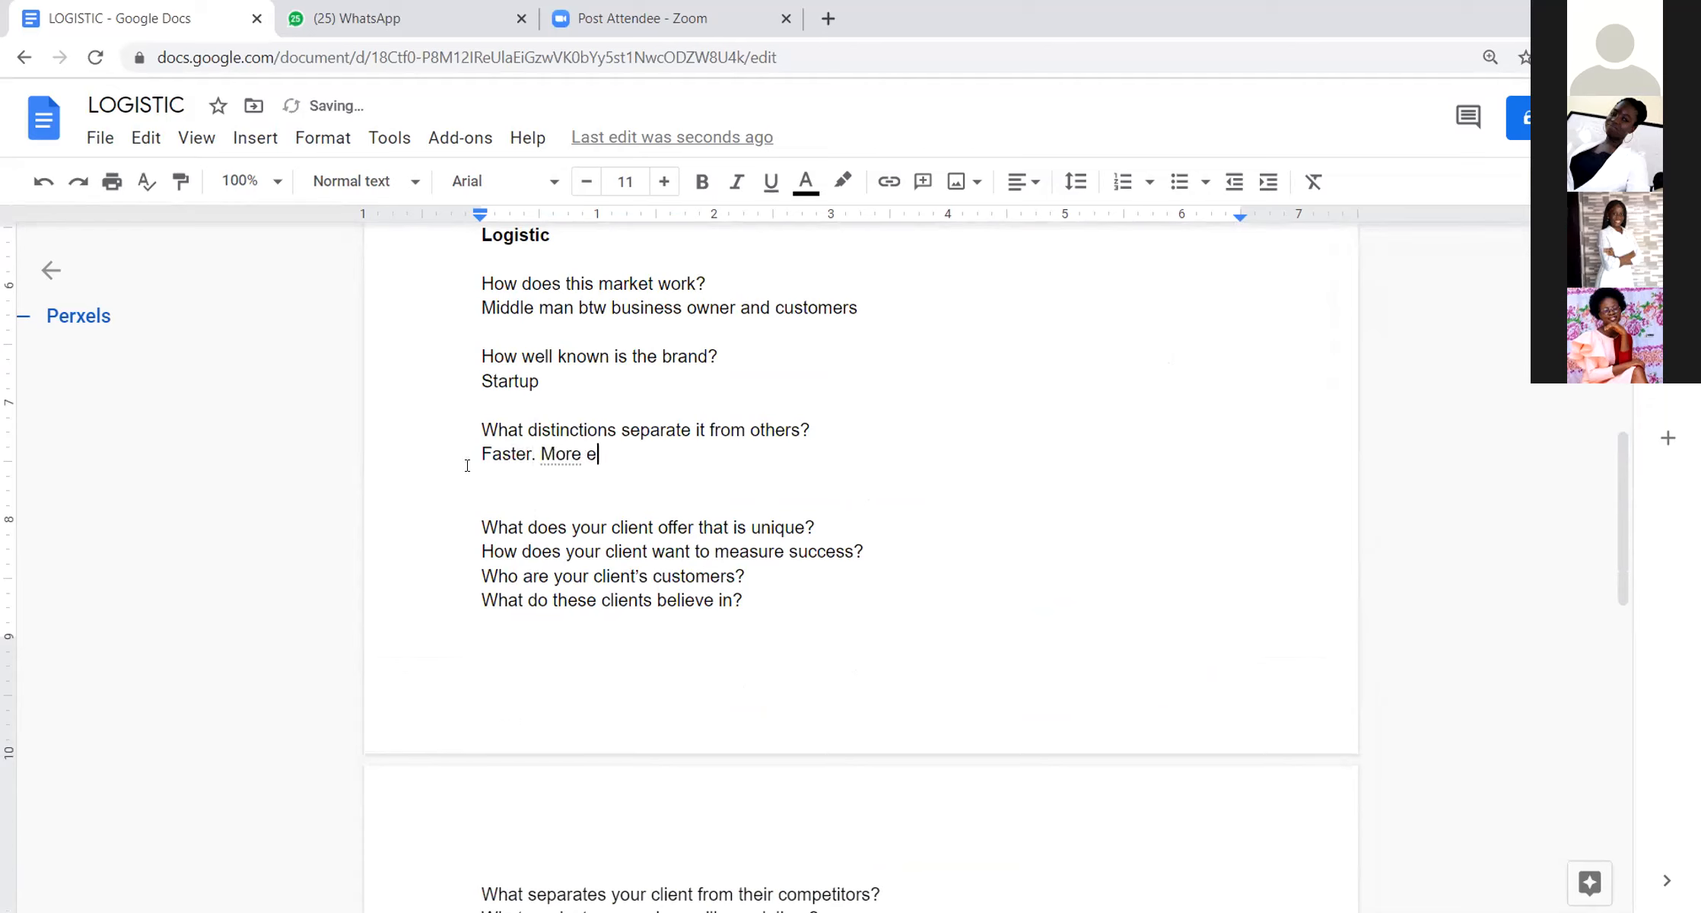
{"action": "type", "text": "fficient, affordable"}
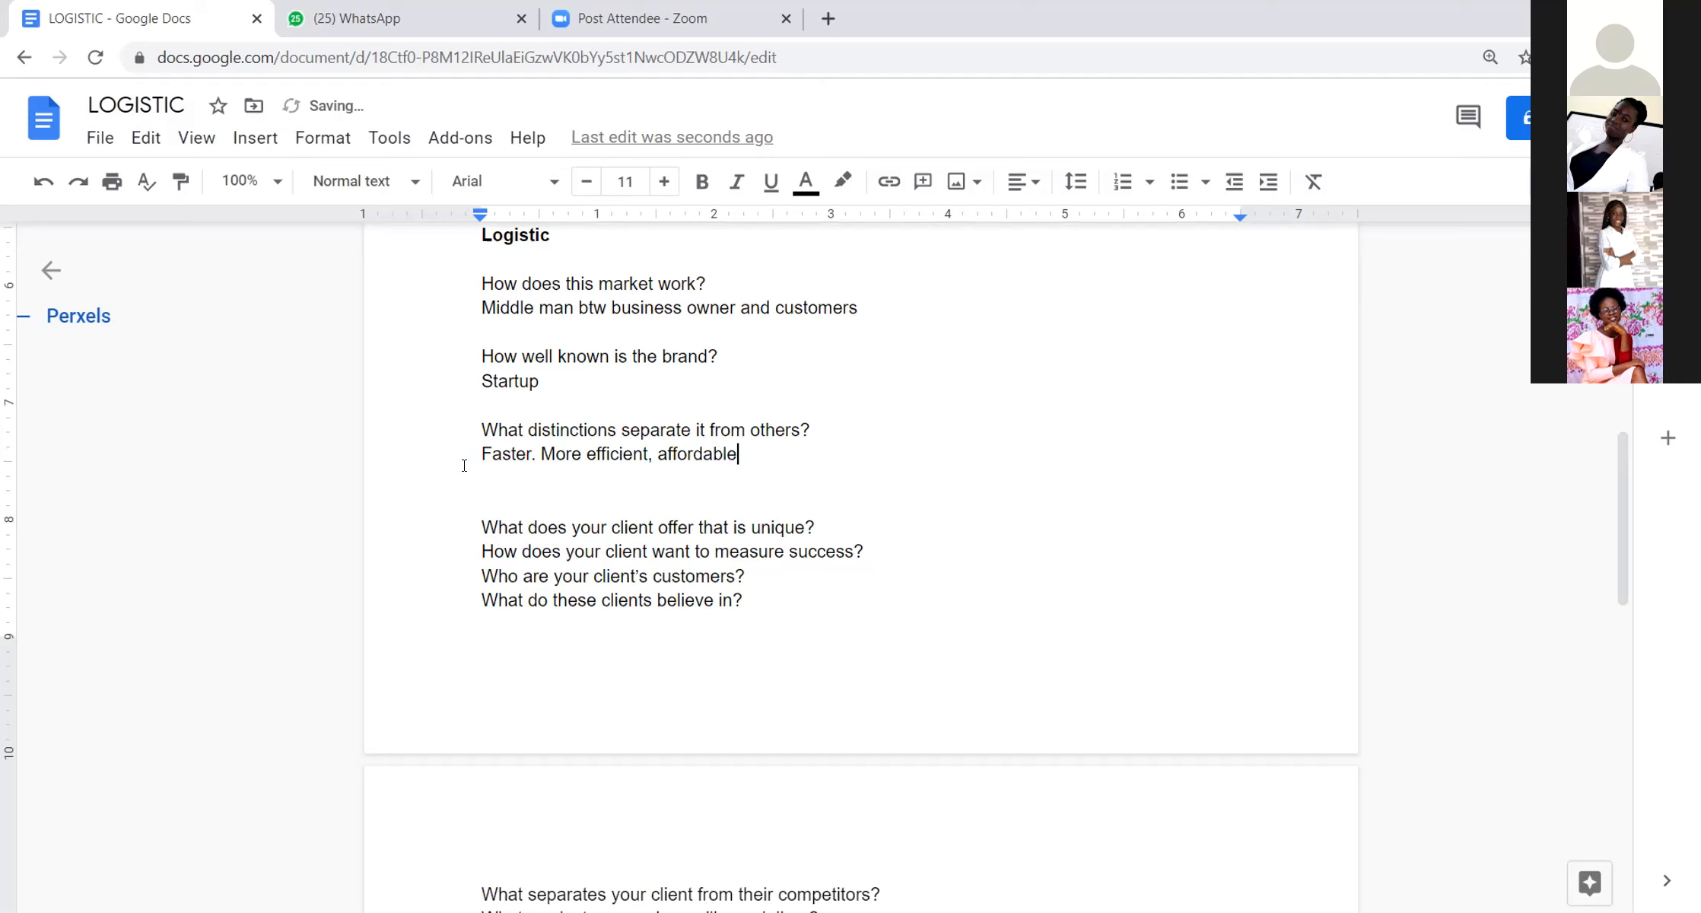
Step: Add "Customer satisfaction" on a new line under the answer to "What distinctions separate it from others?"
{"action": "key", "text": "Return"}
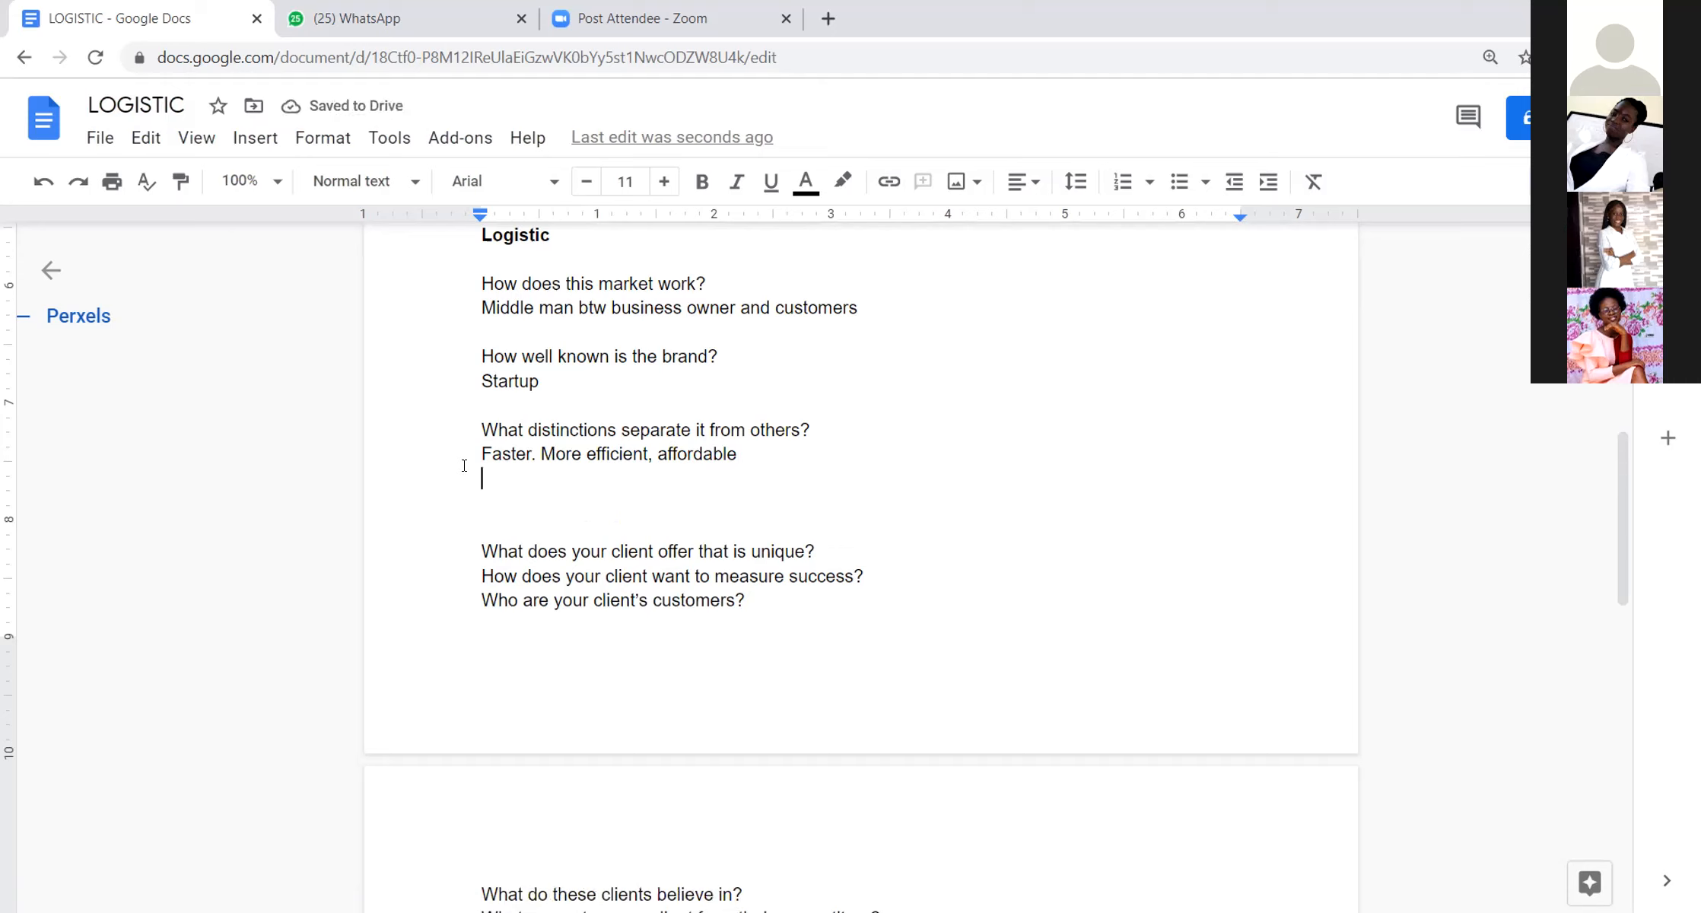
{"action": "type", "text": "Customer satisfaction"}
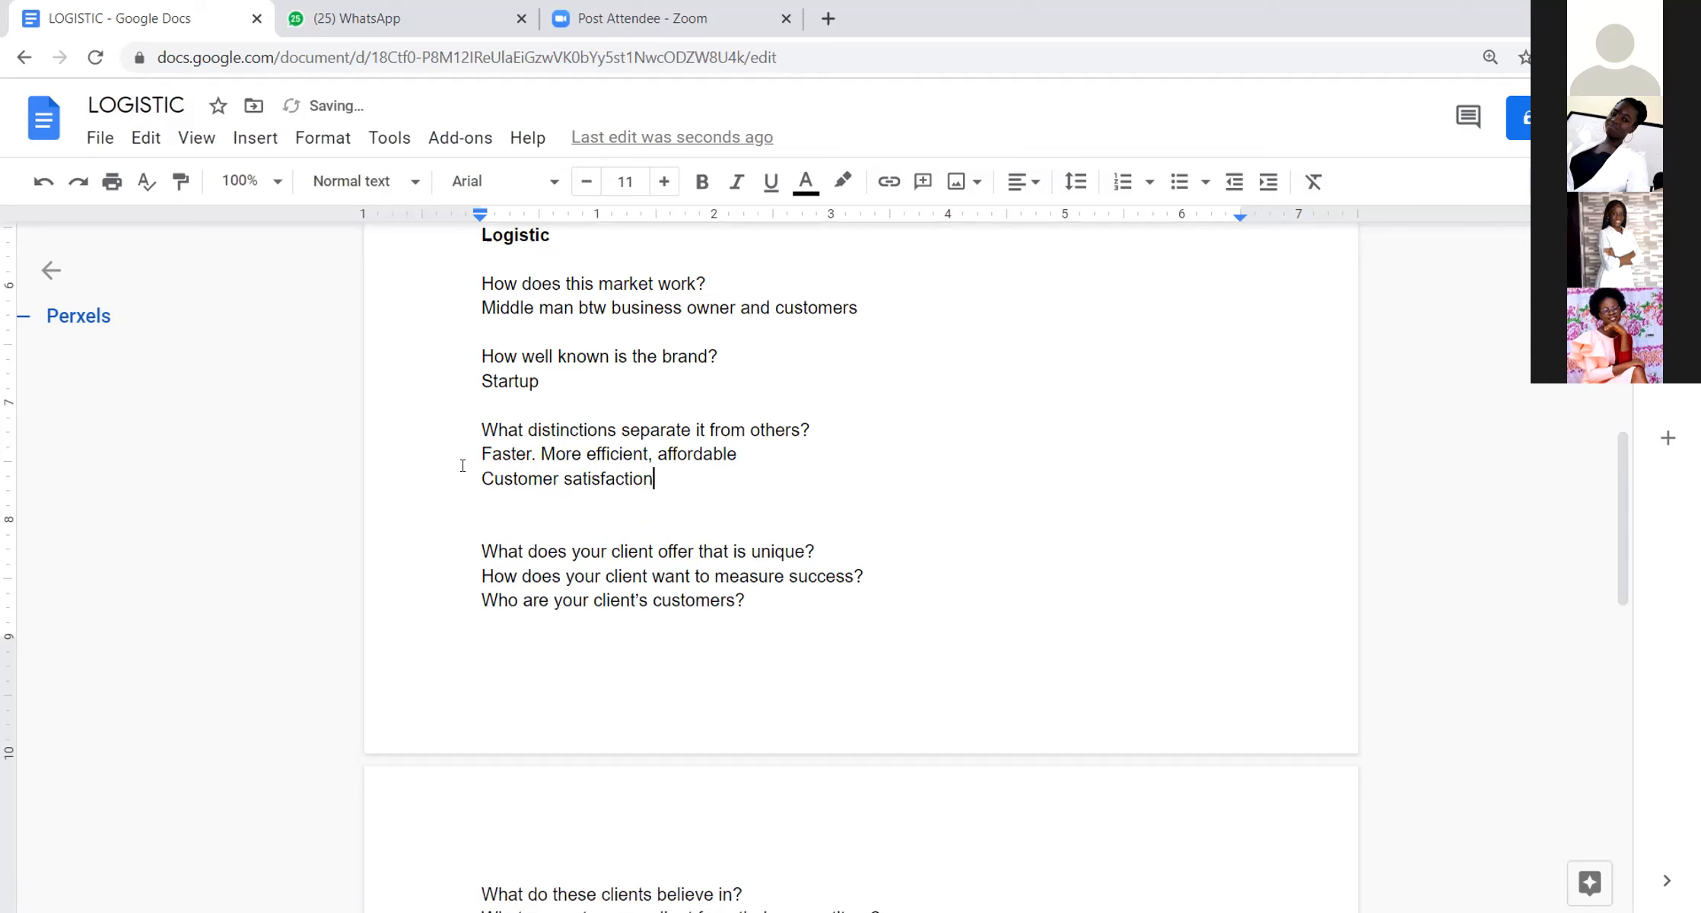
Step: Add "Perfect condition of delivered product" on a new line below "Customer satisfaction"
{"action": "key", "text": "Return"}
{"action": "type", "text": "Perfect"}
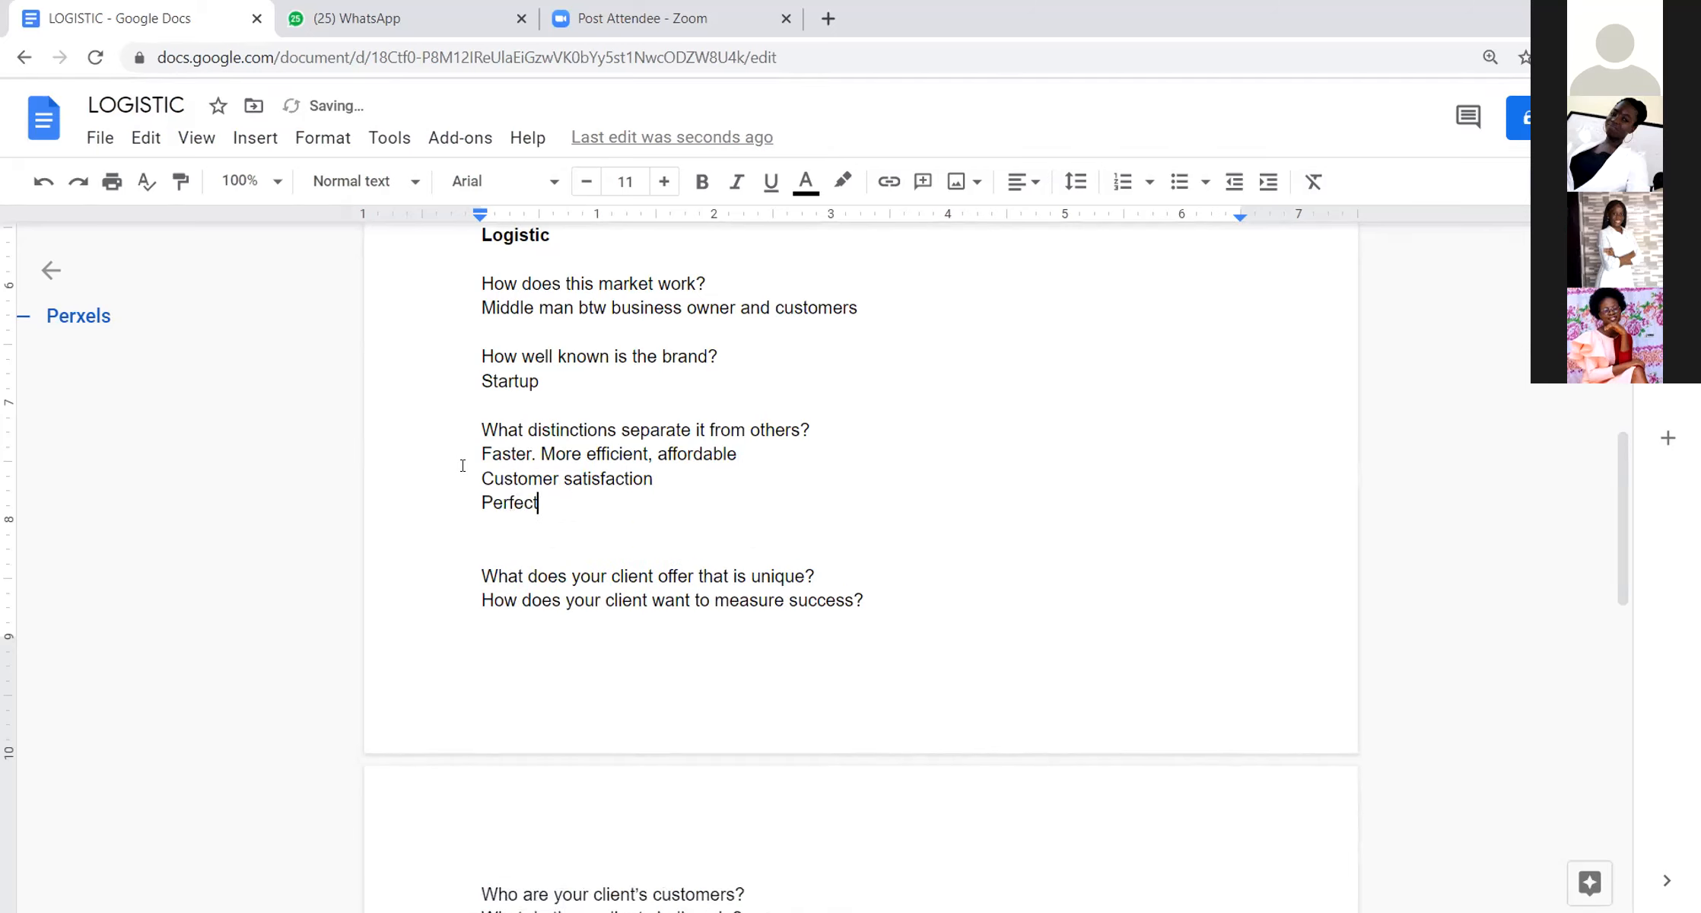
{"action": "type", "text": " condition of deliver"}
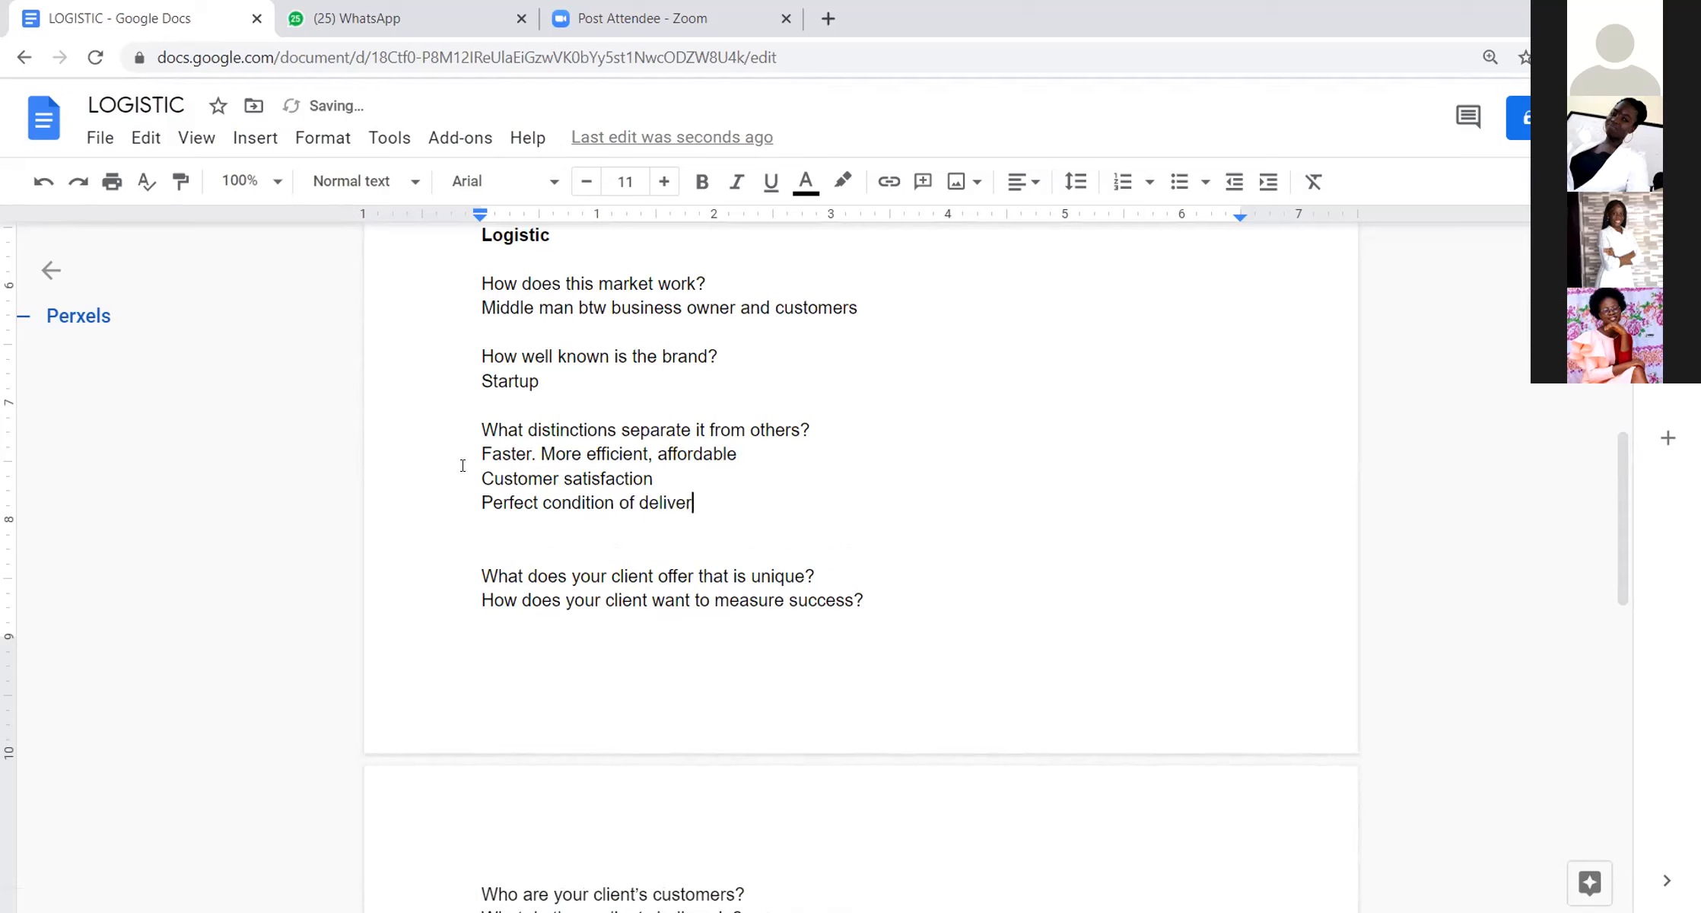
{"action": "type", "text": "ed product"}
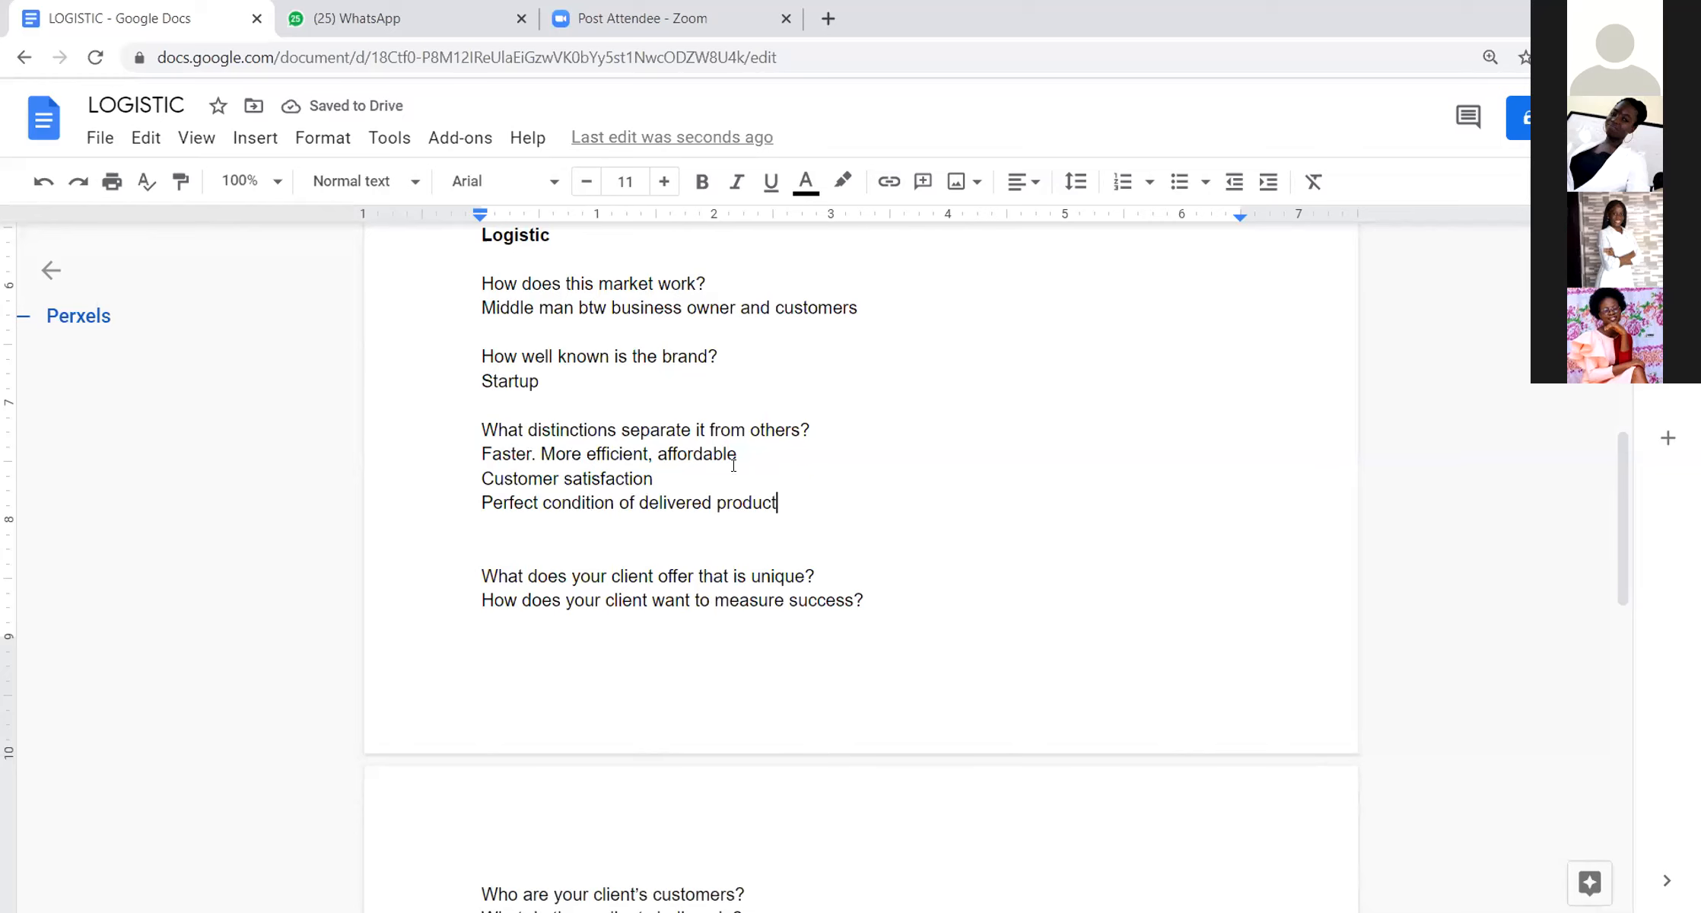
Step: Insert three blank lines below the question "What does your client offer that is unique?"
{"action": "scroll", "coordinate": [773, 578], "scroll_direction": "up", "scroll_amount": 2}
{"action": "scroll", "coordinate": [840, 566], "scroll_direction": "down", "scroll_amount": 2}
{"action": "left_click", "coordinate": [840, 566]}
{"action": "key", "text": "Return"}
{"action": "key", "text": "Return"}
{"action": "key", "text": "Return"}
{"action": "key", "text": "Return"}
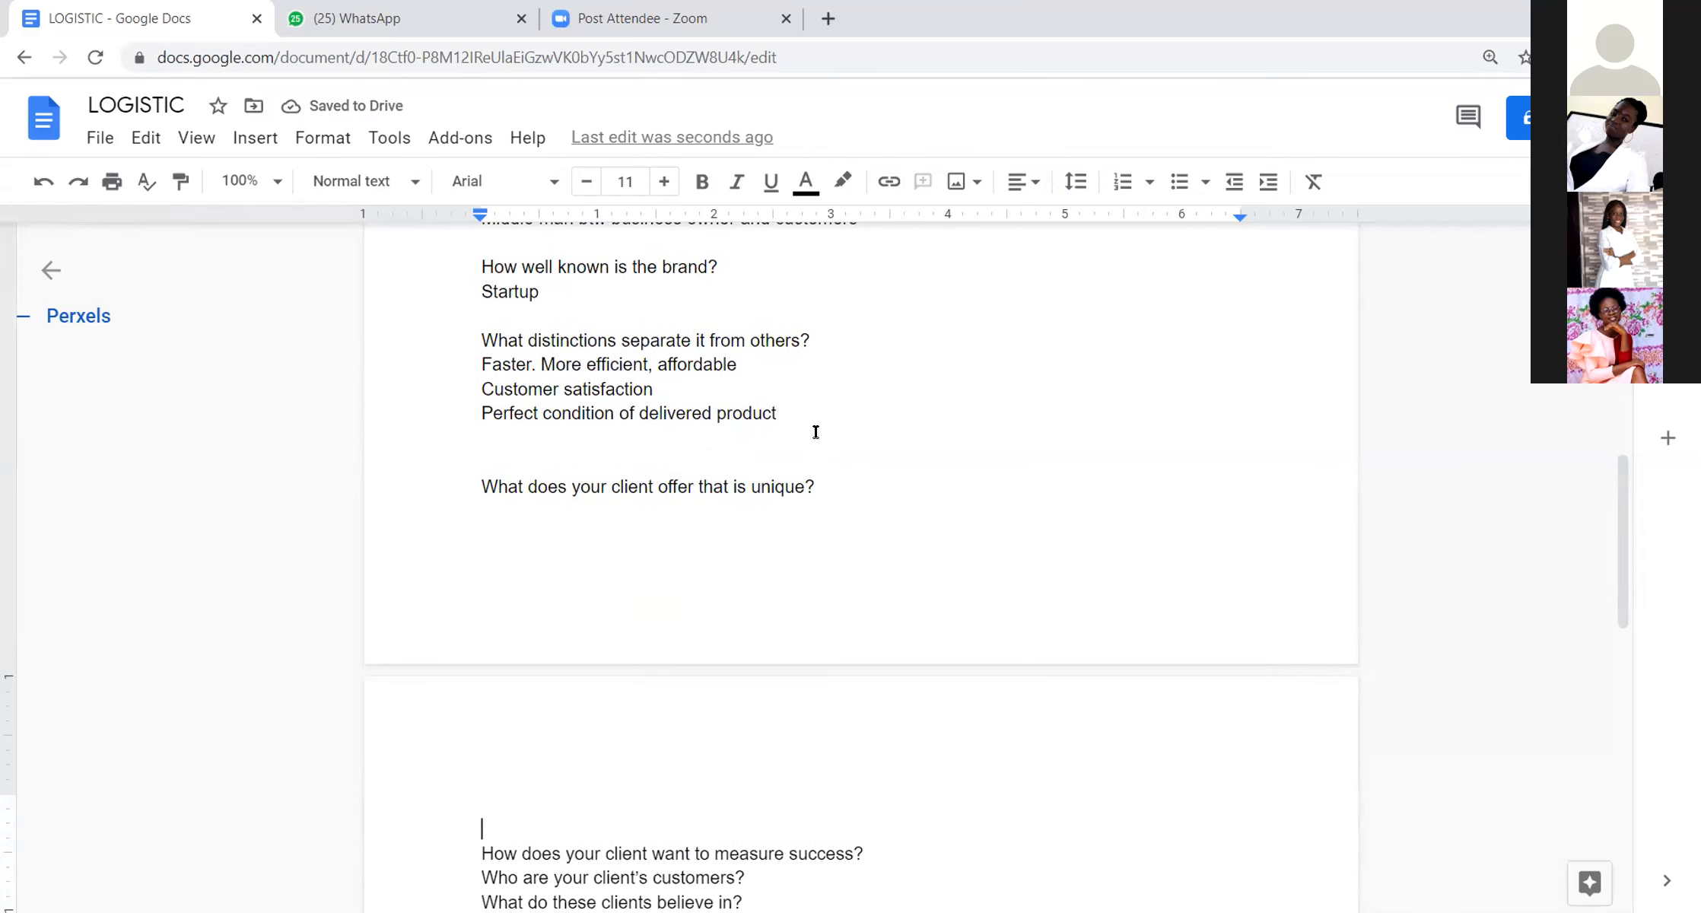
Step: Delete the question "What does your client offer that is unique?" along with the surplus blank lines around it
{"action": "left_click", "coordinate": [482, 508]}
{"action": "left_click_drag", "start_coordinate": [482, 506], "coordinate": [524, 460]}
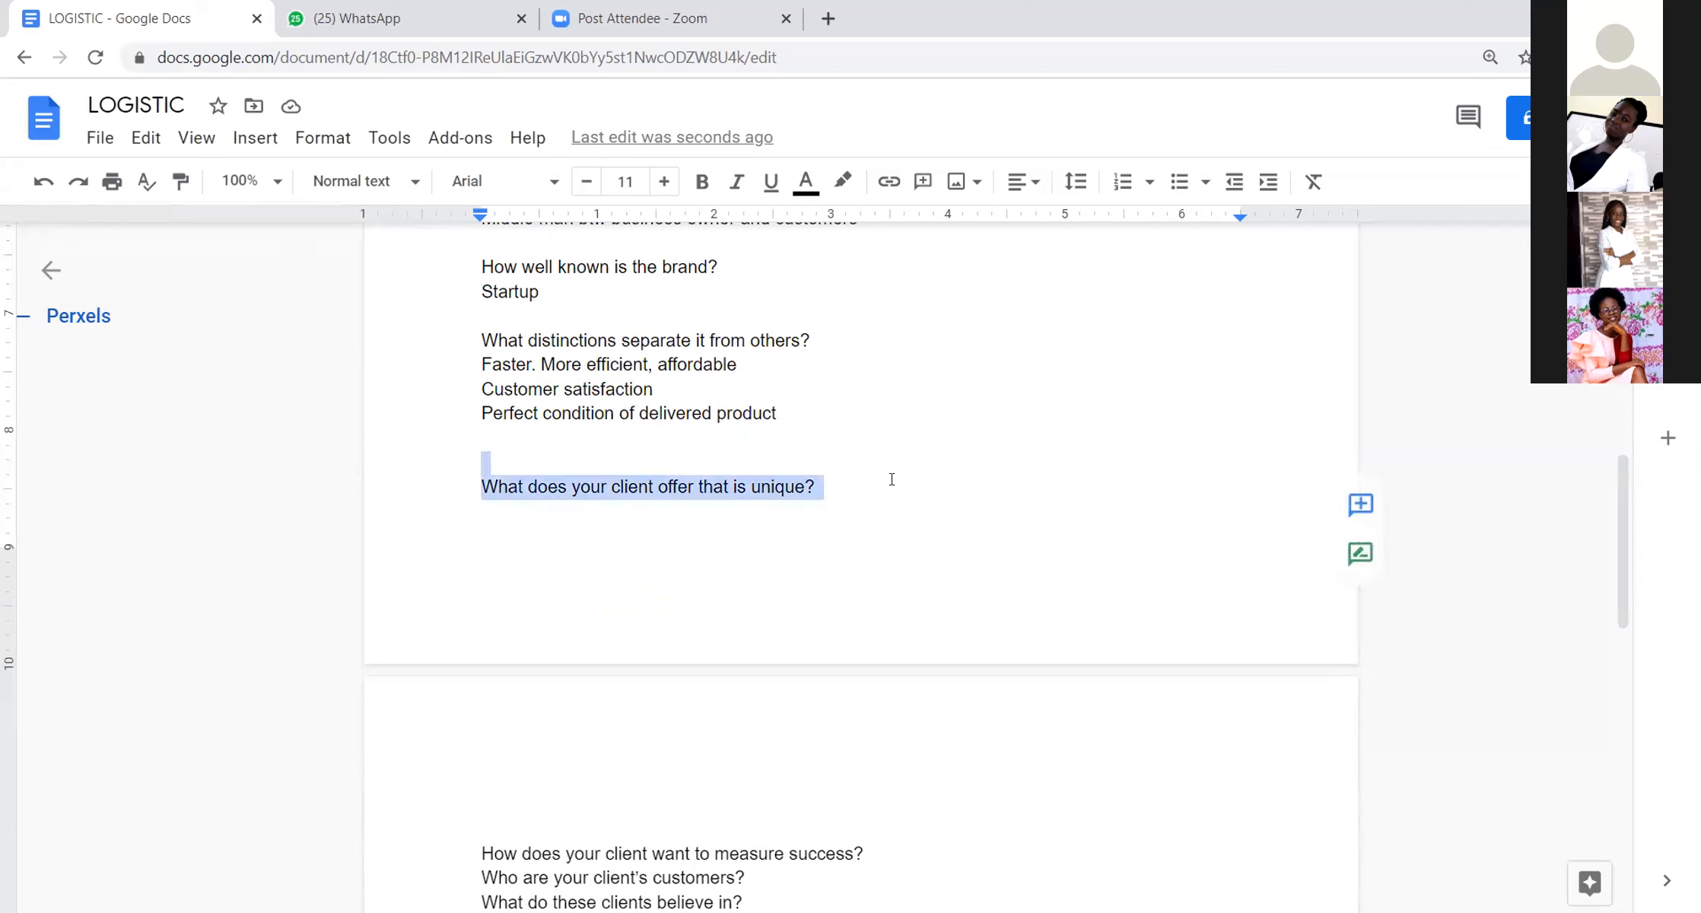
{"action": "key", "text": "BackSpace"}
{"action": "key", "text": "Delete"}
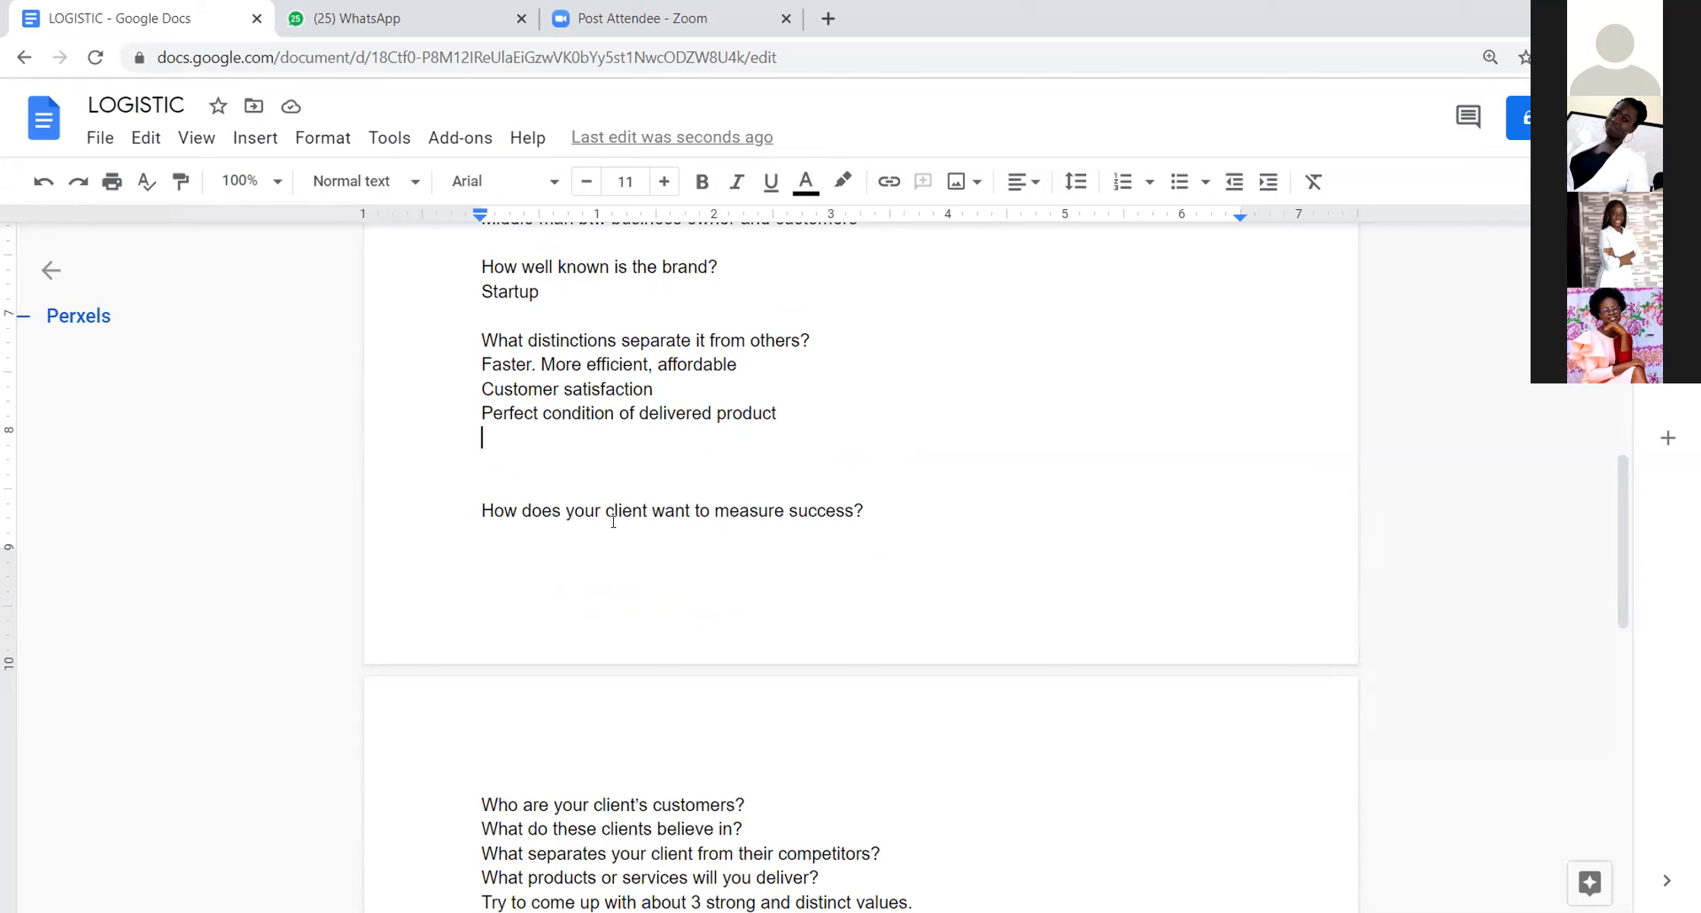
{"action": "left_click", "coordinate": [480, 508]}
{"action": "key", "text": "BackSpace"}
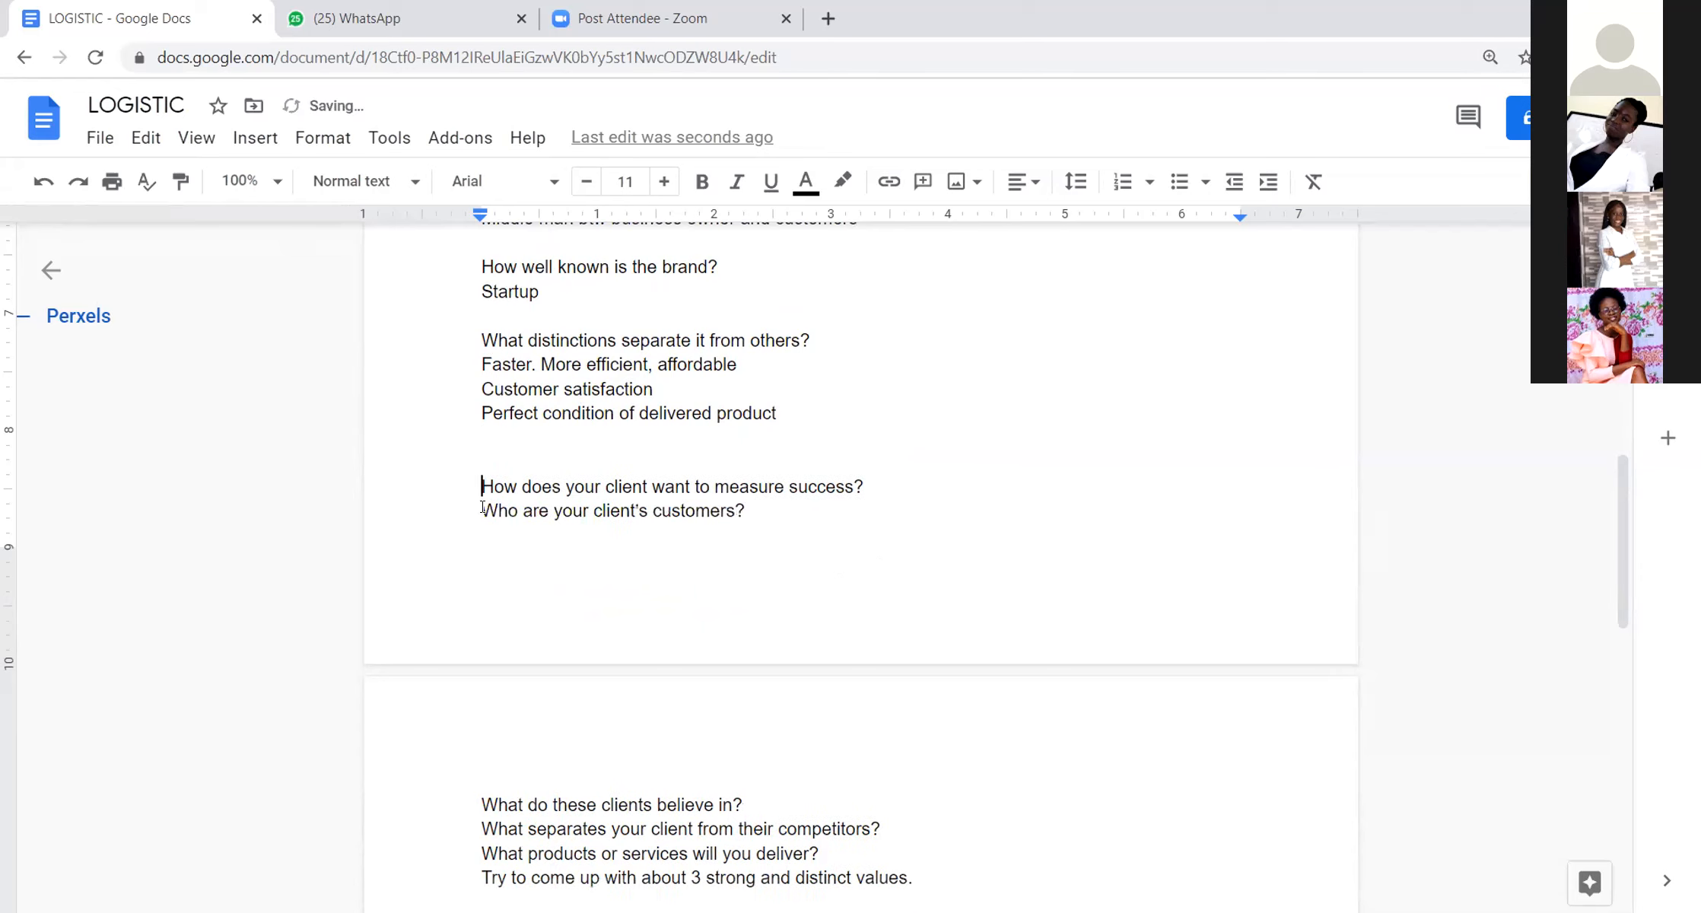
Step: Add one blank line below and two above "How does your client want to measure success?", moving it onto the second page
{"action": "left_click", "coordinate": [887, 481]}
{"action": "key", "text": "Return"}
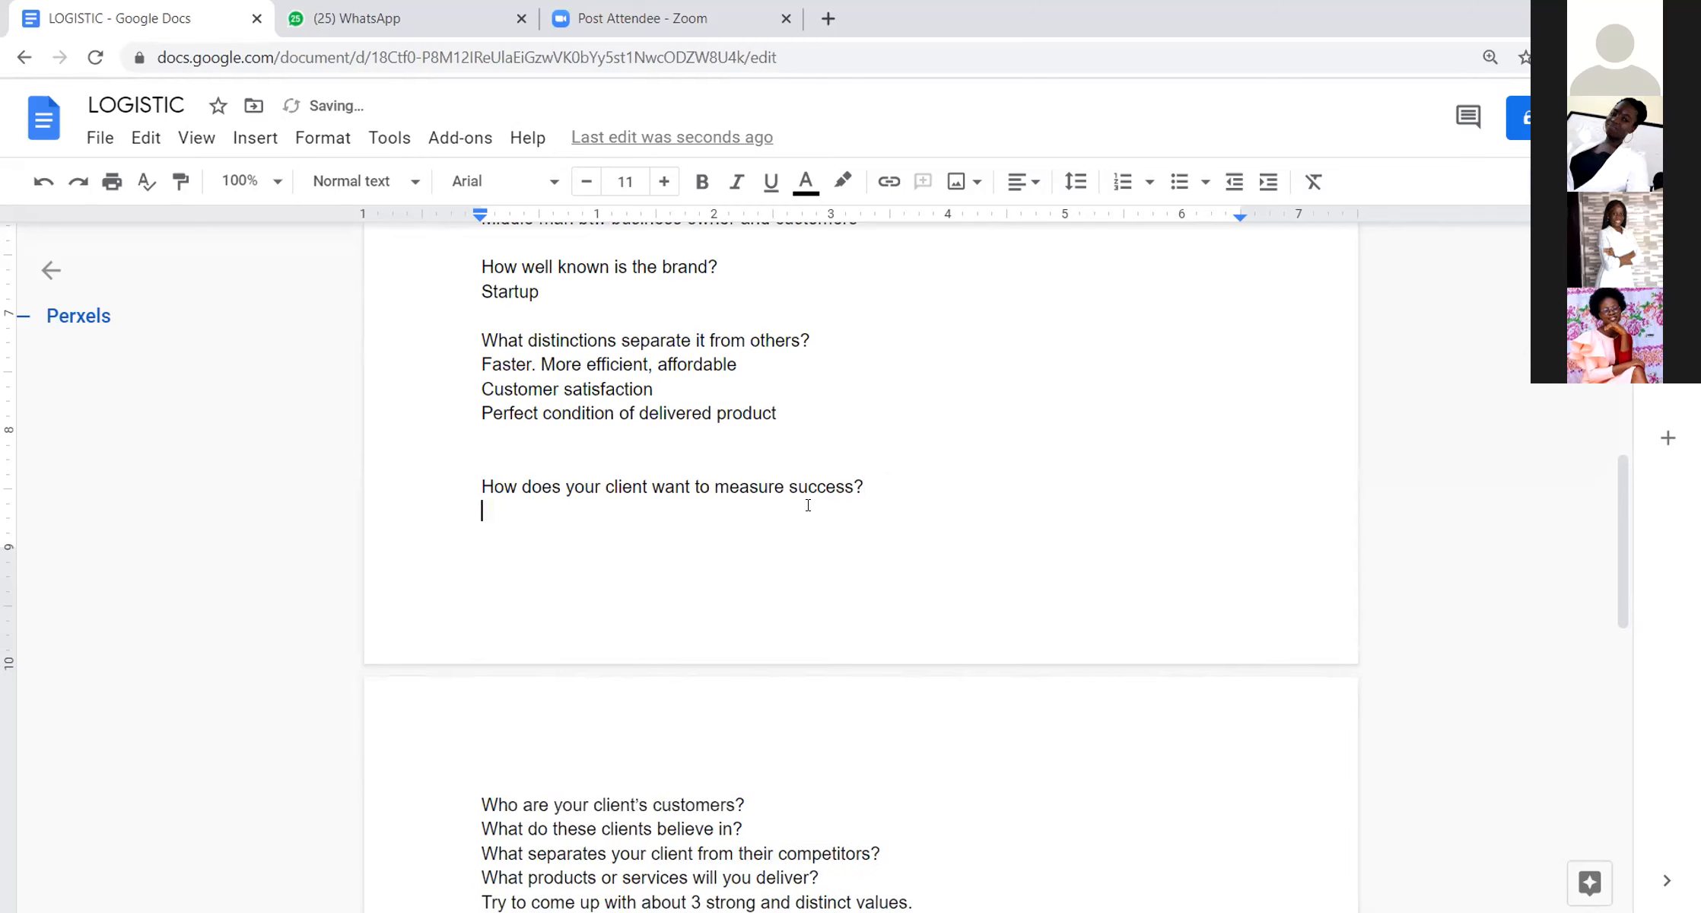
{"action": "left_click", "coordinate": [465, 484]}
{"action": "key", "text": "Return"}
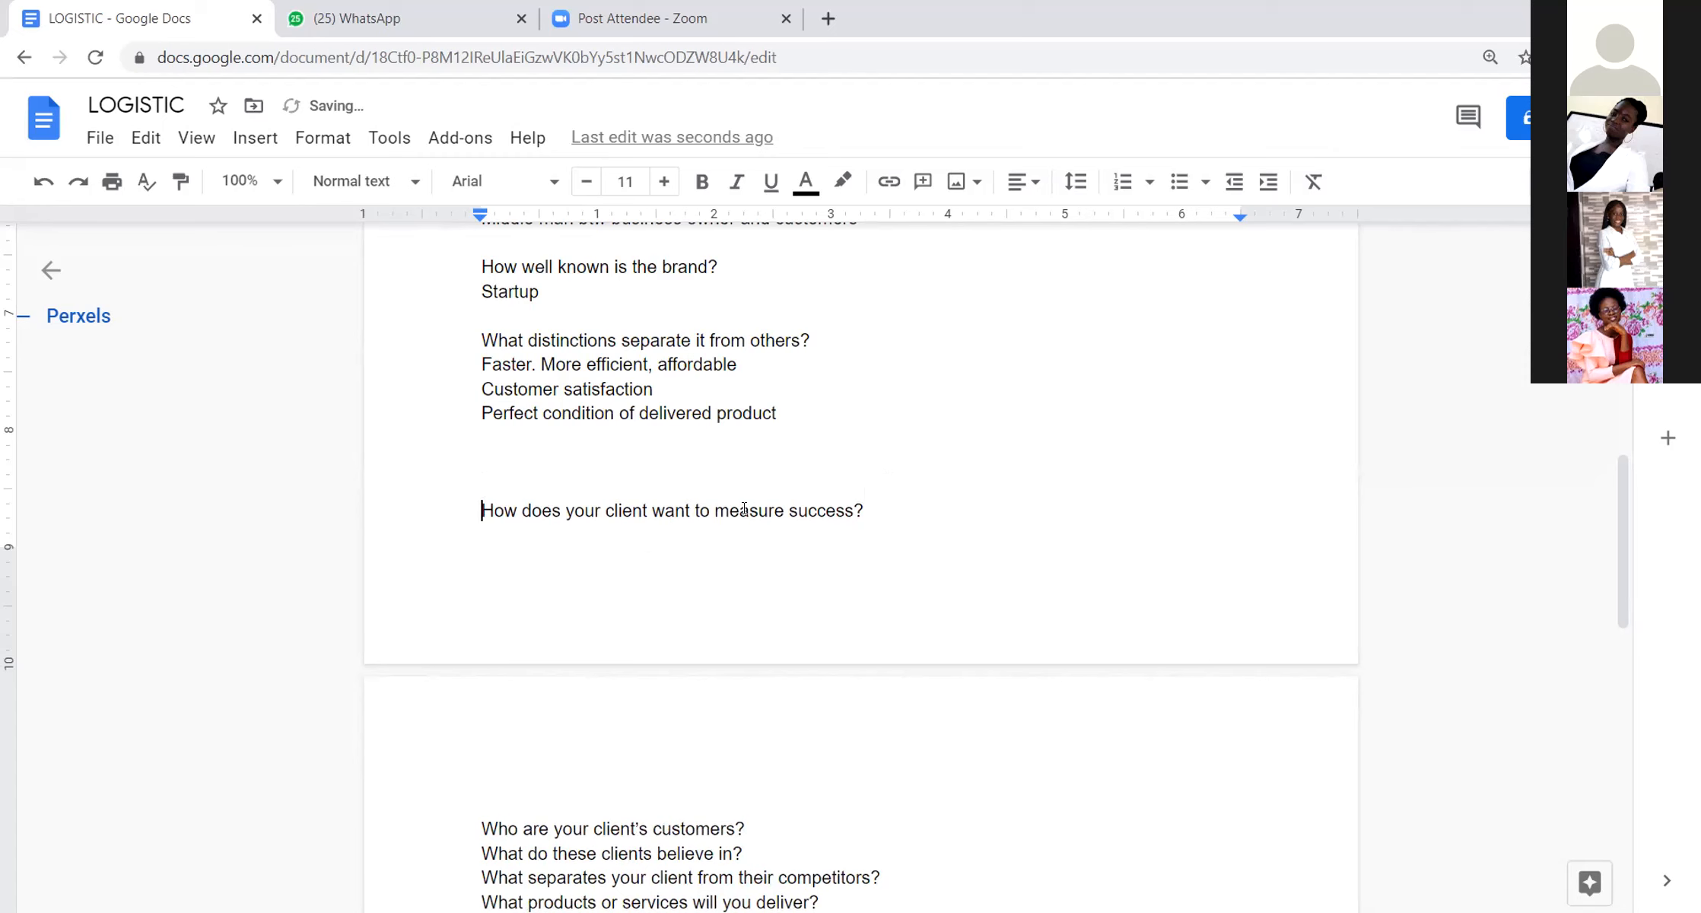
{"action": "key", "text": "Return"}
Step: Examine the brief's problem and solution paragraphs, including the part on loss in business, for how the client could measure success
{"action": "scroll", "coordinate": [822, 791], "scroll_direction": "up", "scroll_amount": 4}
{"action": "scroll", "coordinate": [852, 757], "scroll_direction": "down", "scroll_amount": 4}
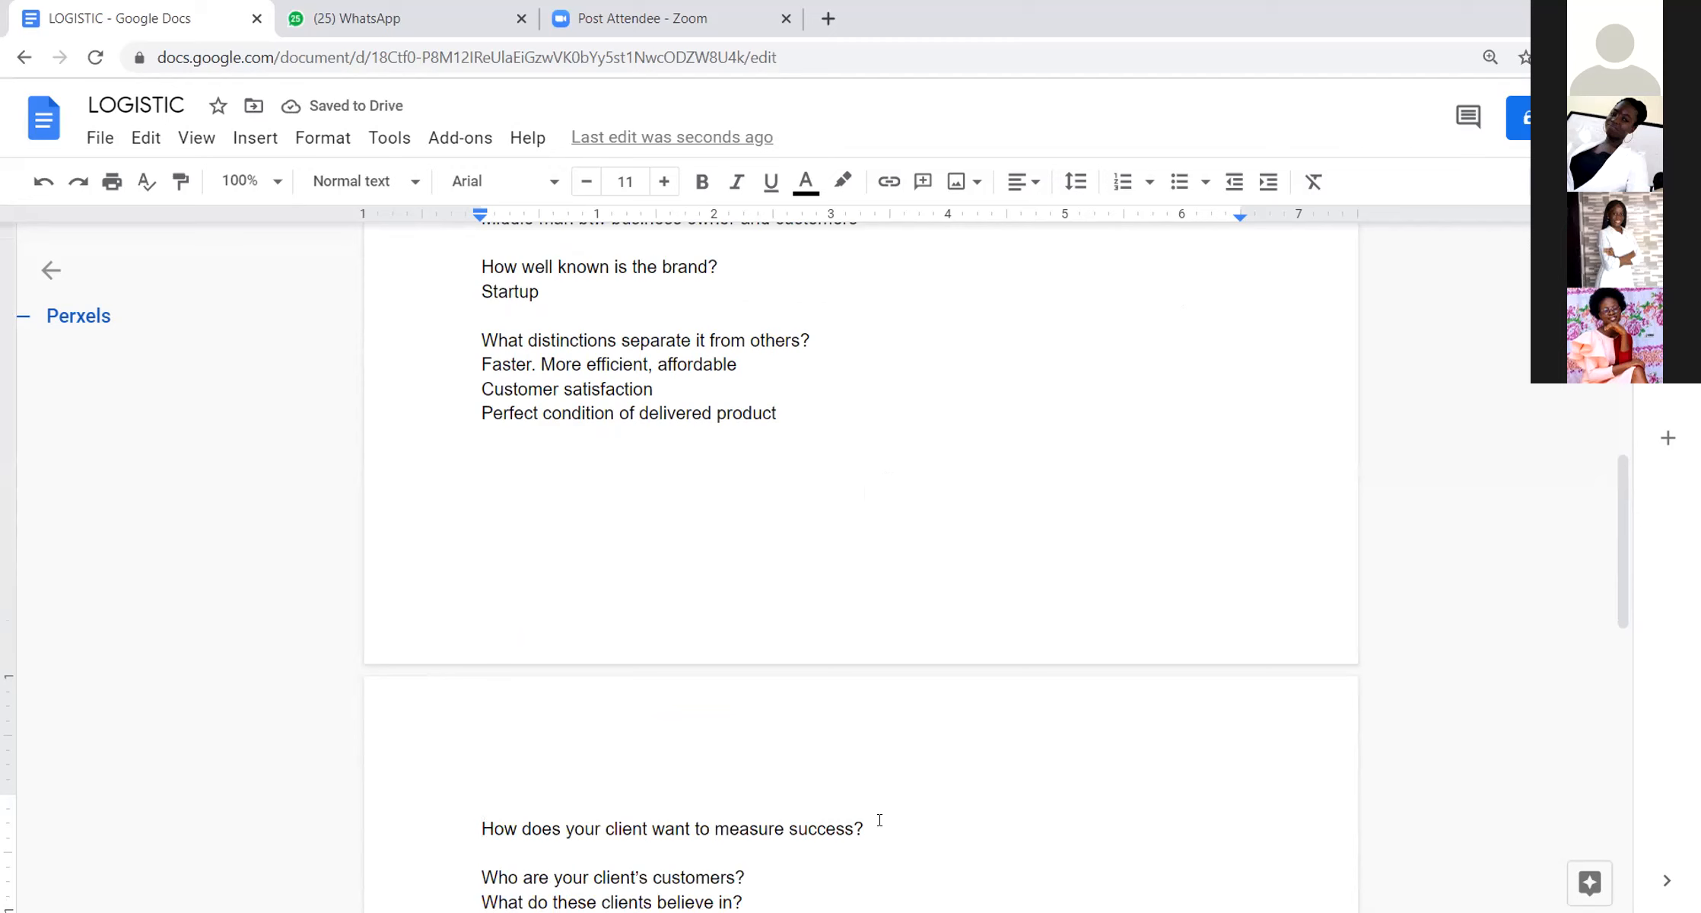
{"action": "scroll", "coordinate": [883, 826], "scroll_direction": "down", "scroll_amount": 2}
{"action": "scroll", "coordinate": [883, 784], "scroll_direction": "up", "scroll_amount": 4}
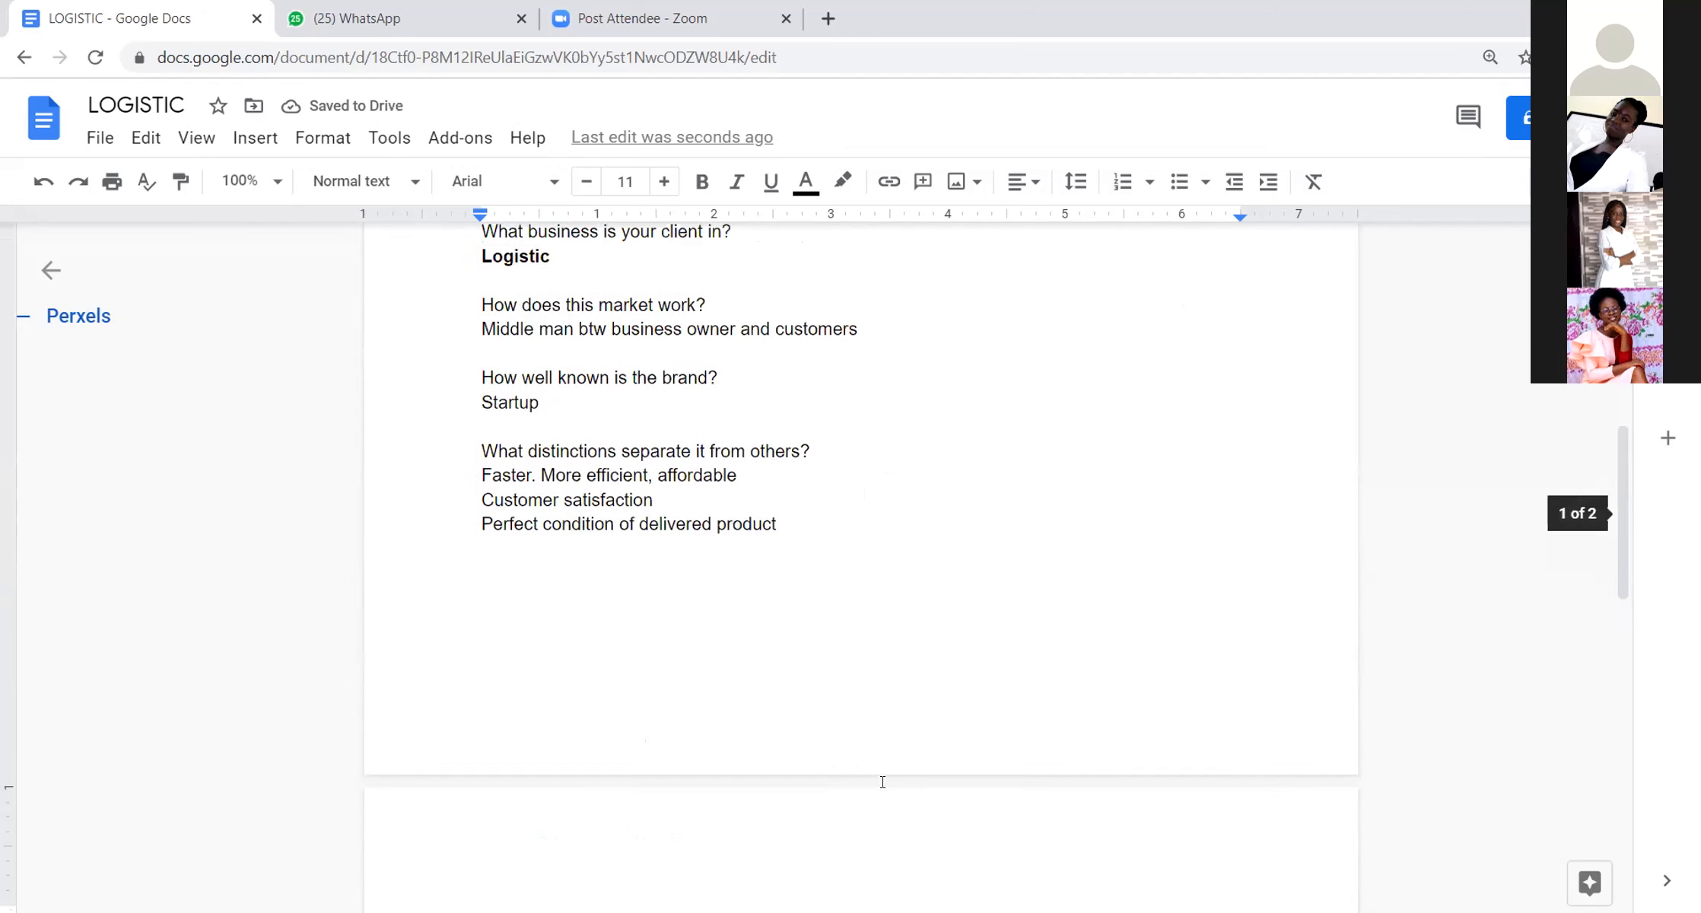
{"action": "scroll", "coordinate": [886, 431], "scroll_direction": "down", "scroll_amount": 4}
{"action": "scroll", "coordinate": [886, 430], "scroll_direction": "up", "scroll_amount": 10}
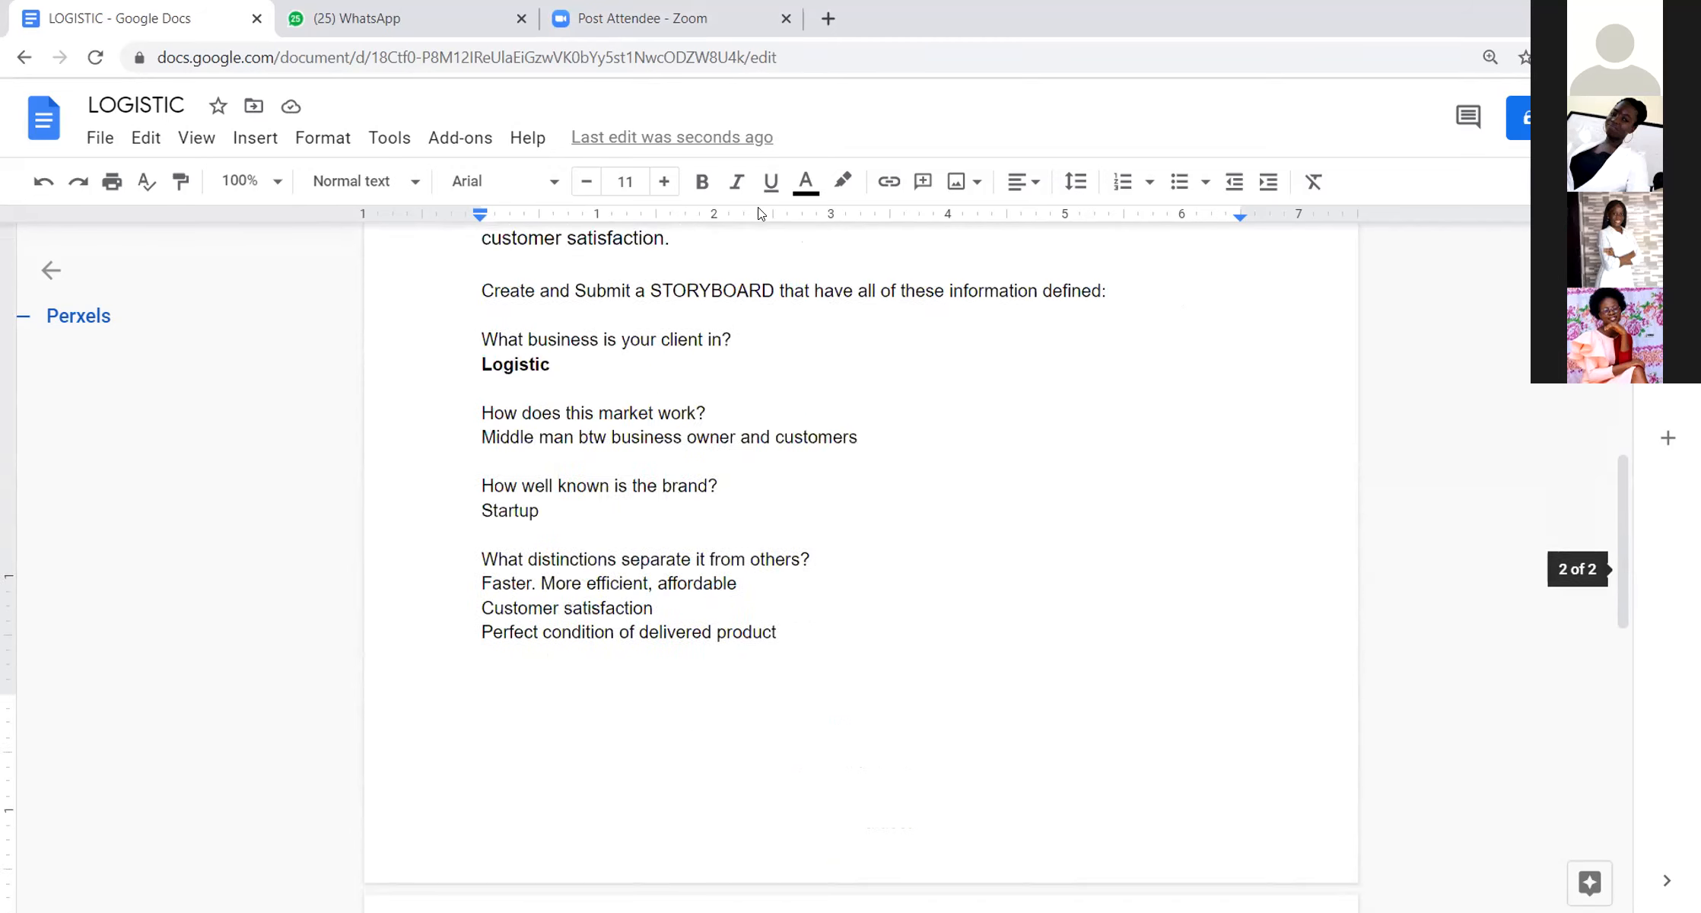
{"action": "left_click_drag", "start_coordinate": [783, 414], "coordinate": [1031, 409]}
{"action": "scroll", "coordinate": [1034, 636], "scroll_direction": "up", "scroll_amount": 5}
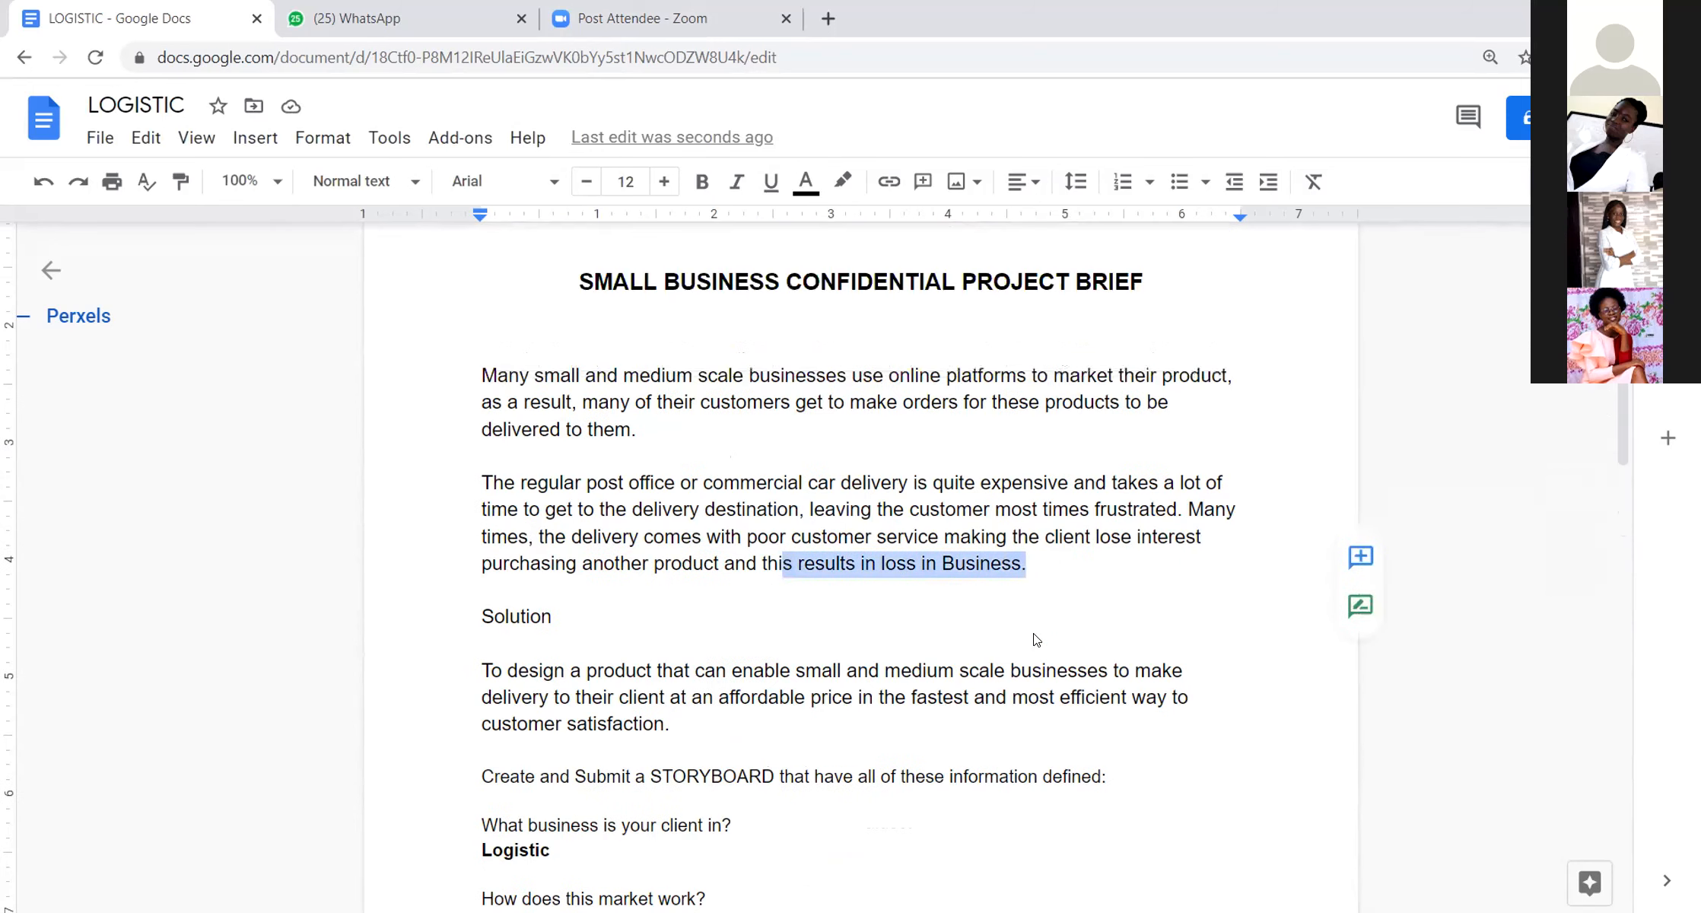
{"action": "scroll", "coordinate": [1035, 638], "scroll_direction": "down", "scroll_amount": 7}
{"action": "left_click", "coordinate": [1037, 639]}
{"action": "scroll", "coordinate": [1034, 640], "scroll_direction": "down", "scroll_amount": 8}
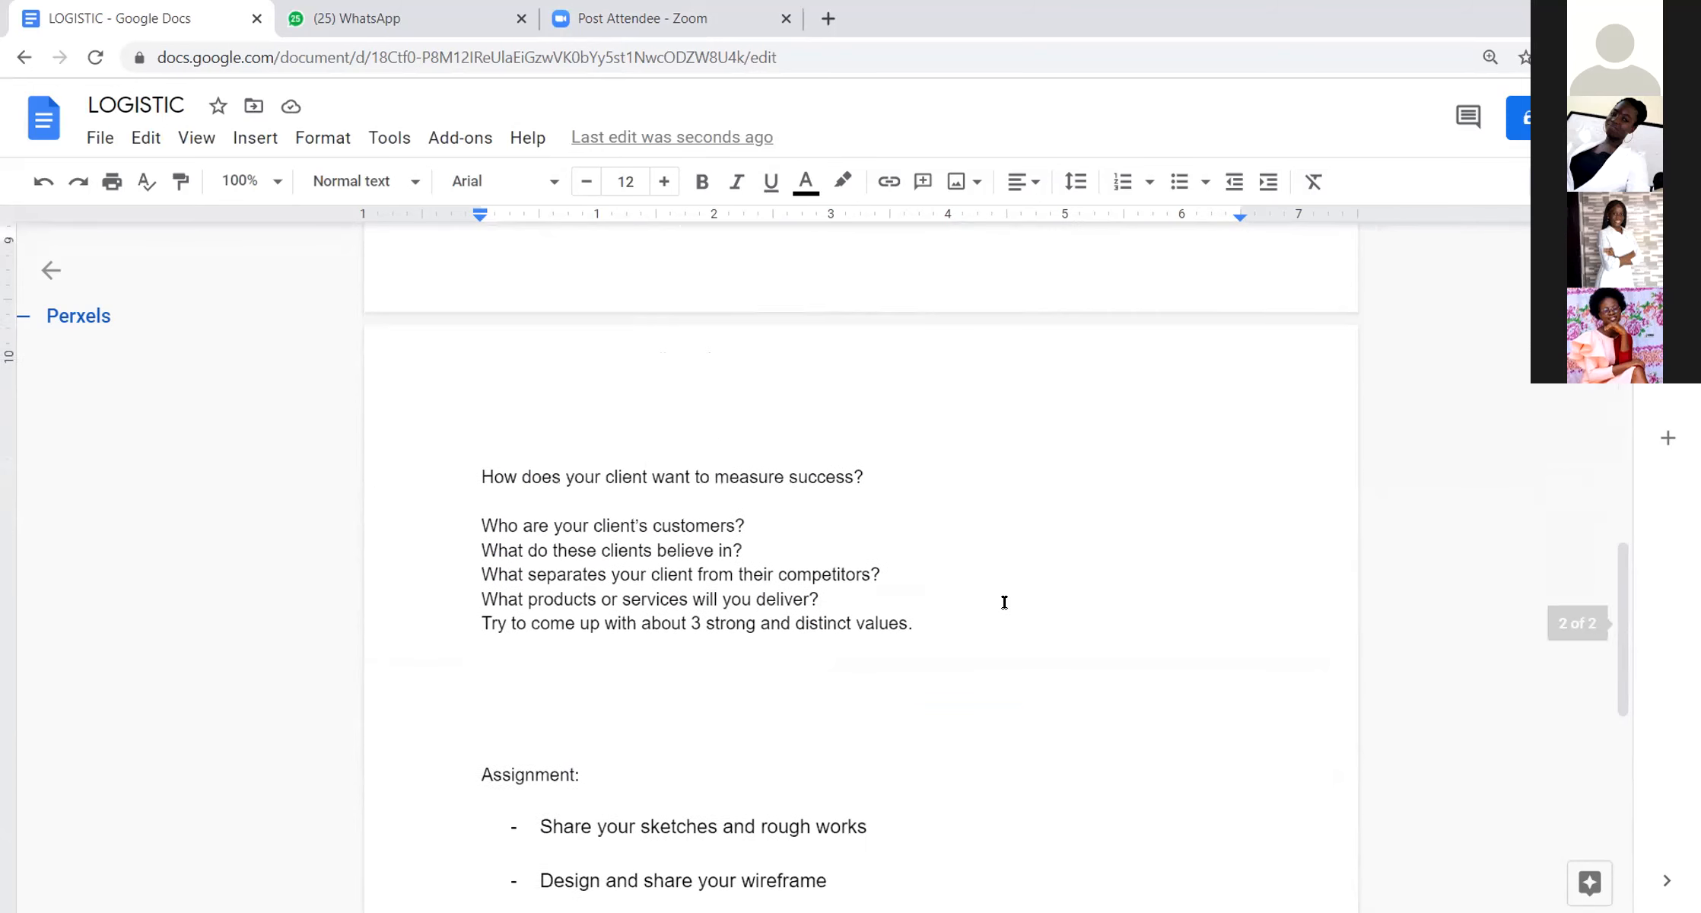
Step: Answer "How does your client want to measure success?" with "Recurring customers for our business owners", leaving a blank line above the answer
{"action": "left_click", "coordinate": [877, 467]}
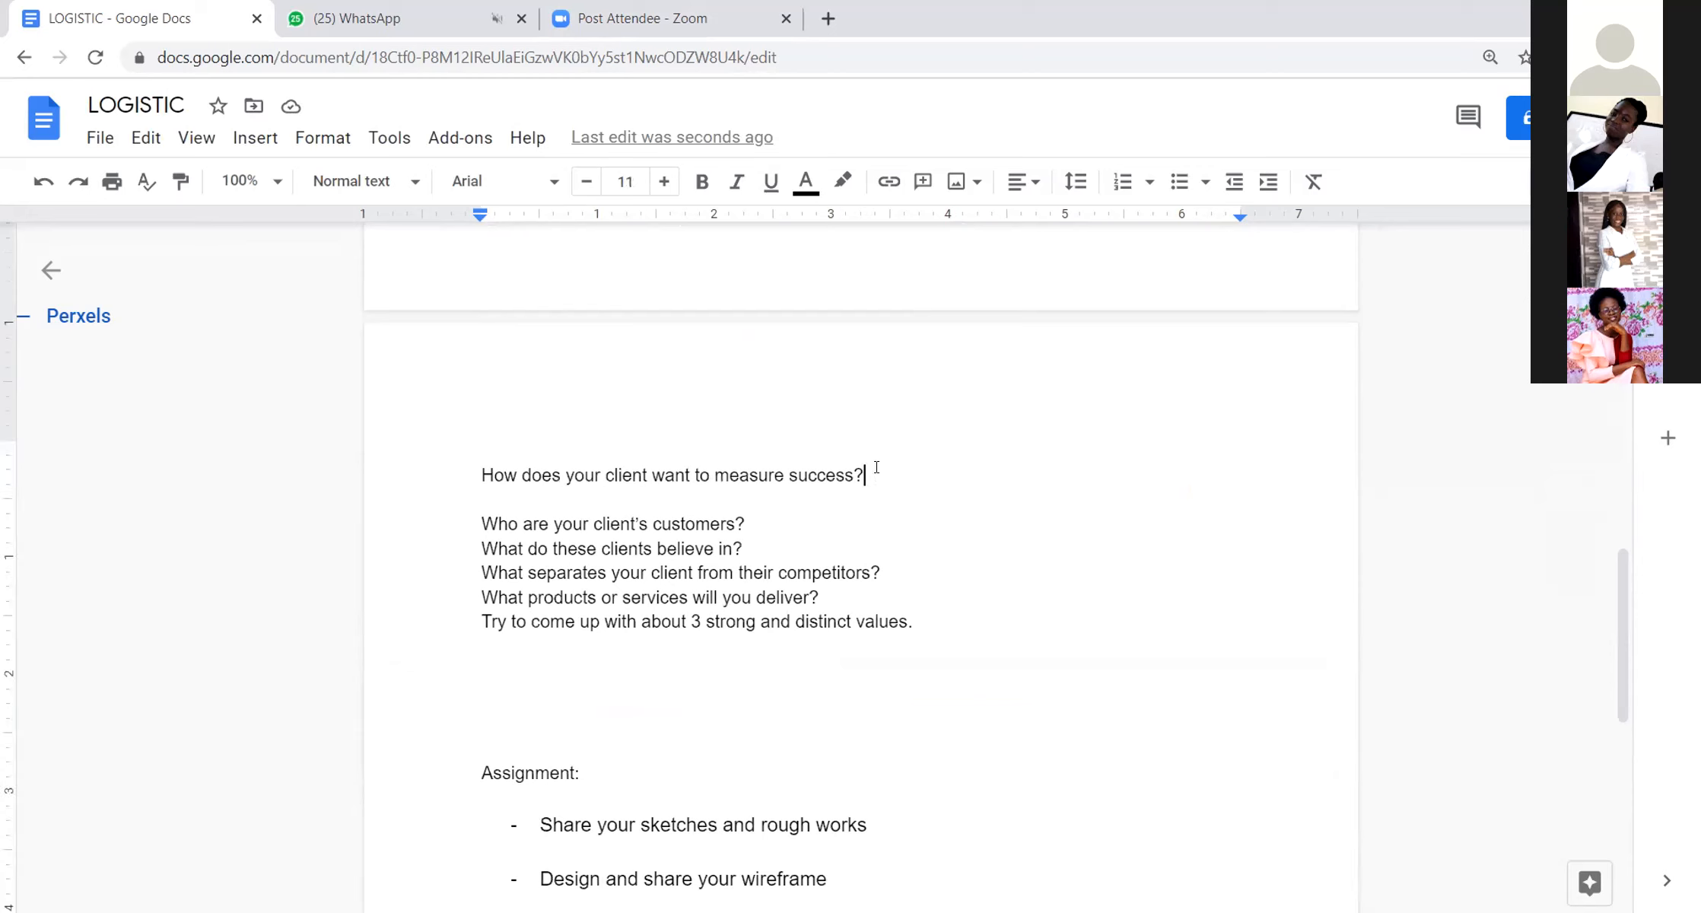
{"action": "key", "text": "Return"}
{"action": "key", "text": "Return"}
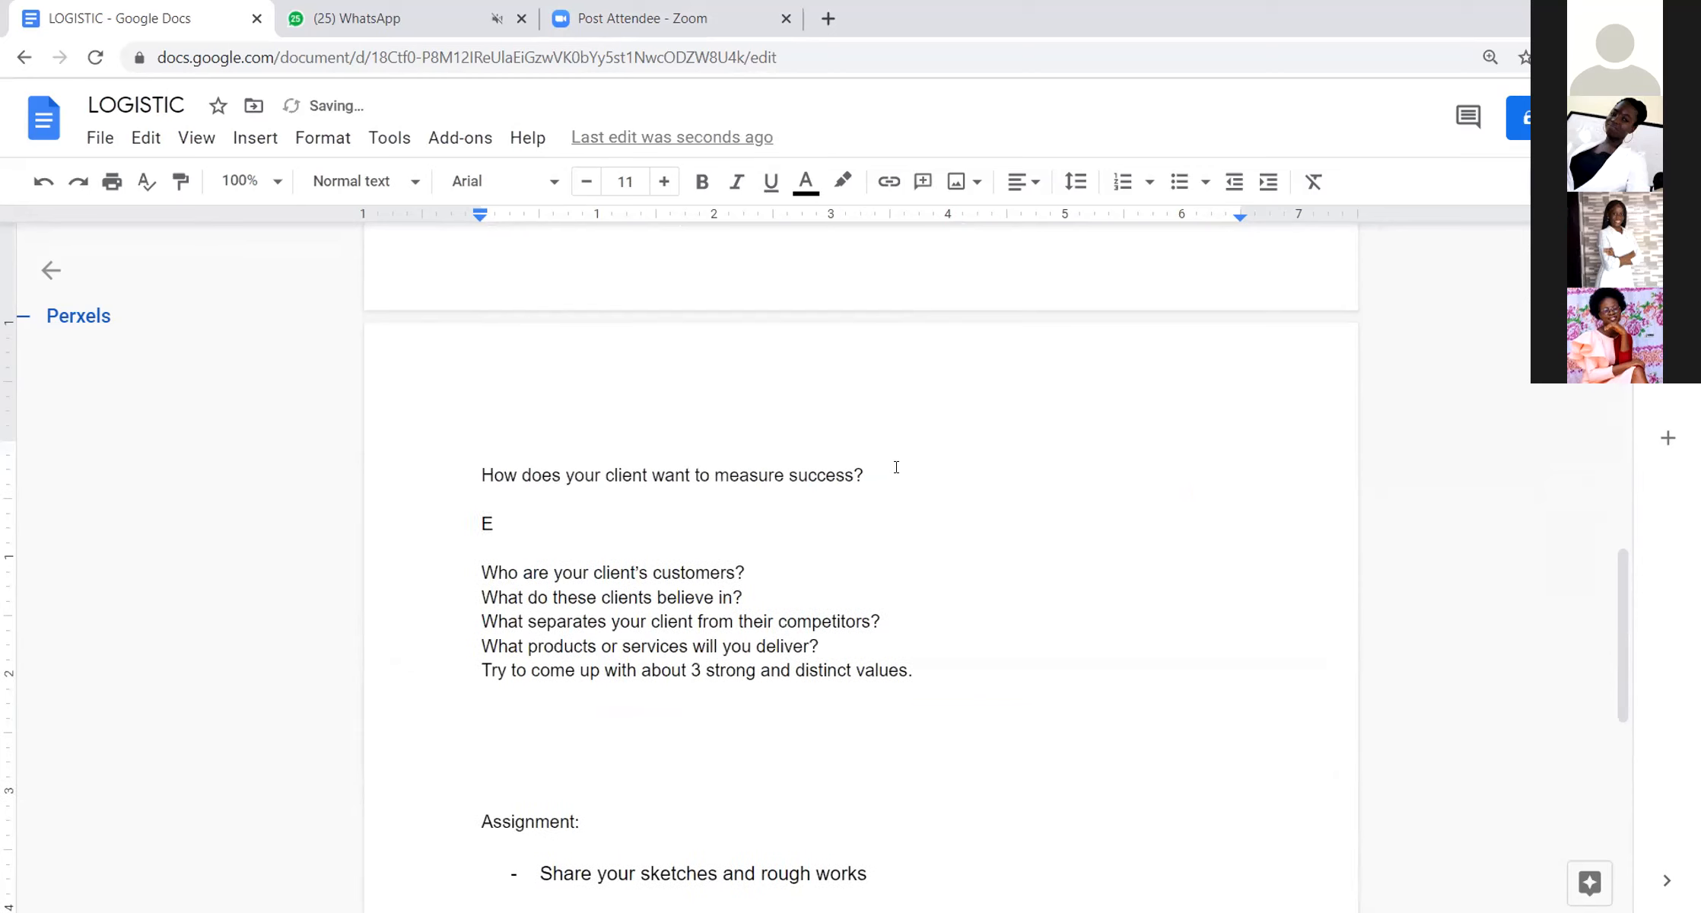
{"action": "type", "text": "Recurring"}
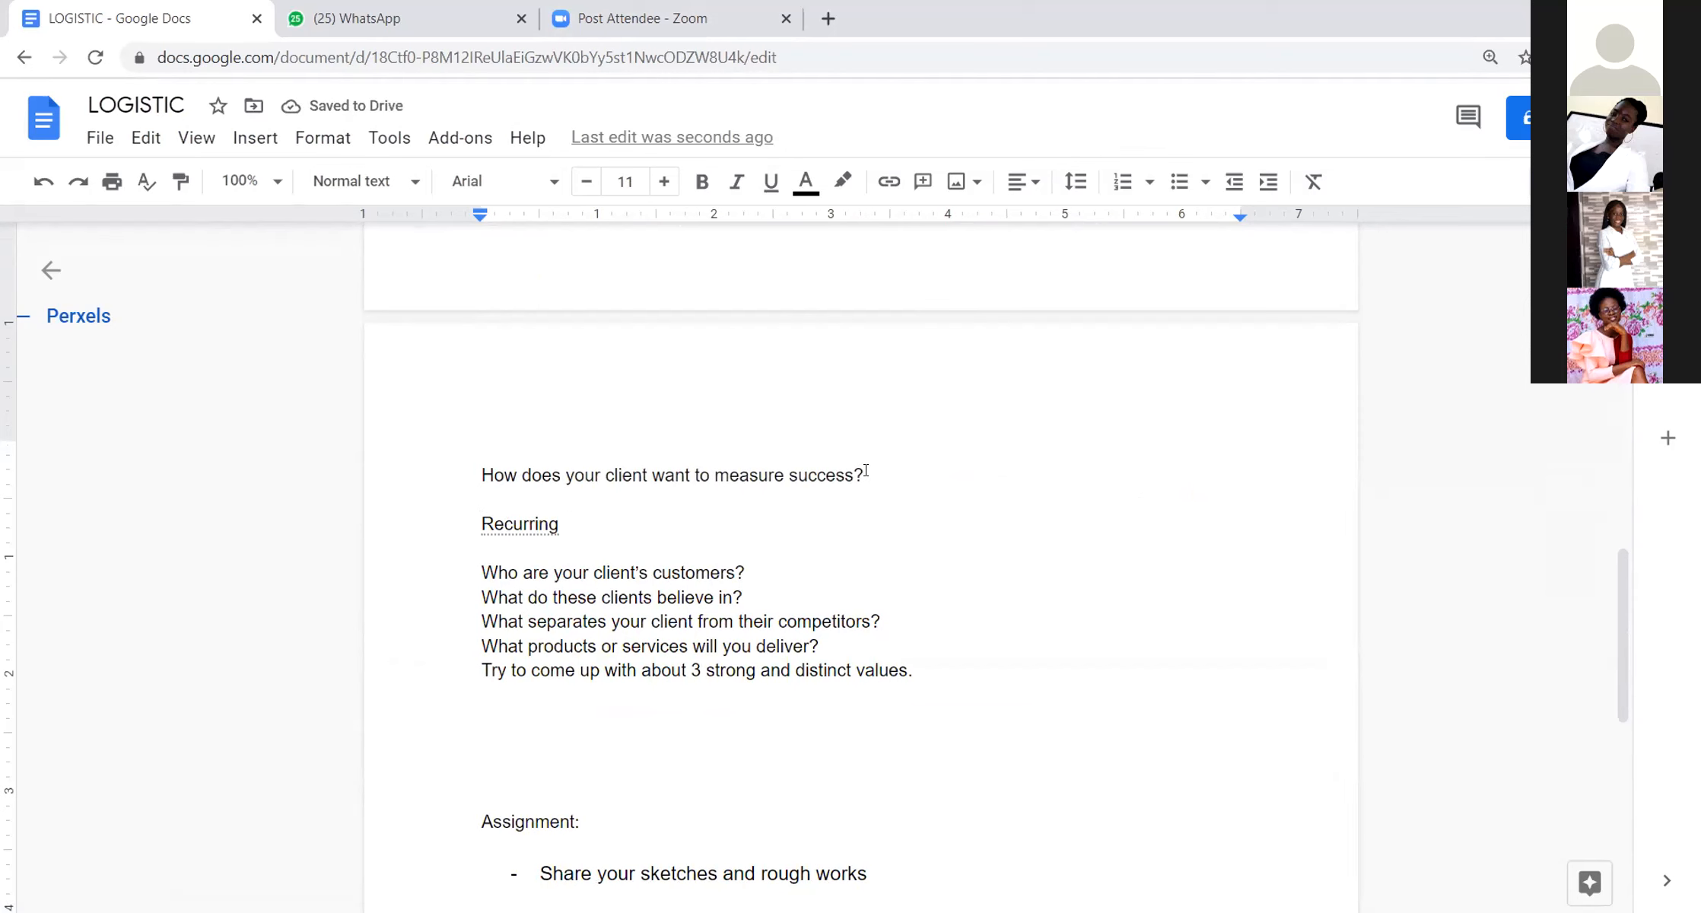
{"action": "type", "text": "  customers for our business owners"}
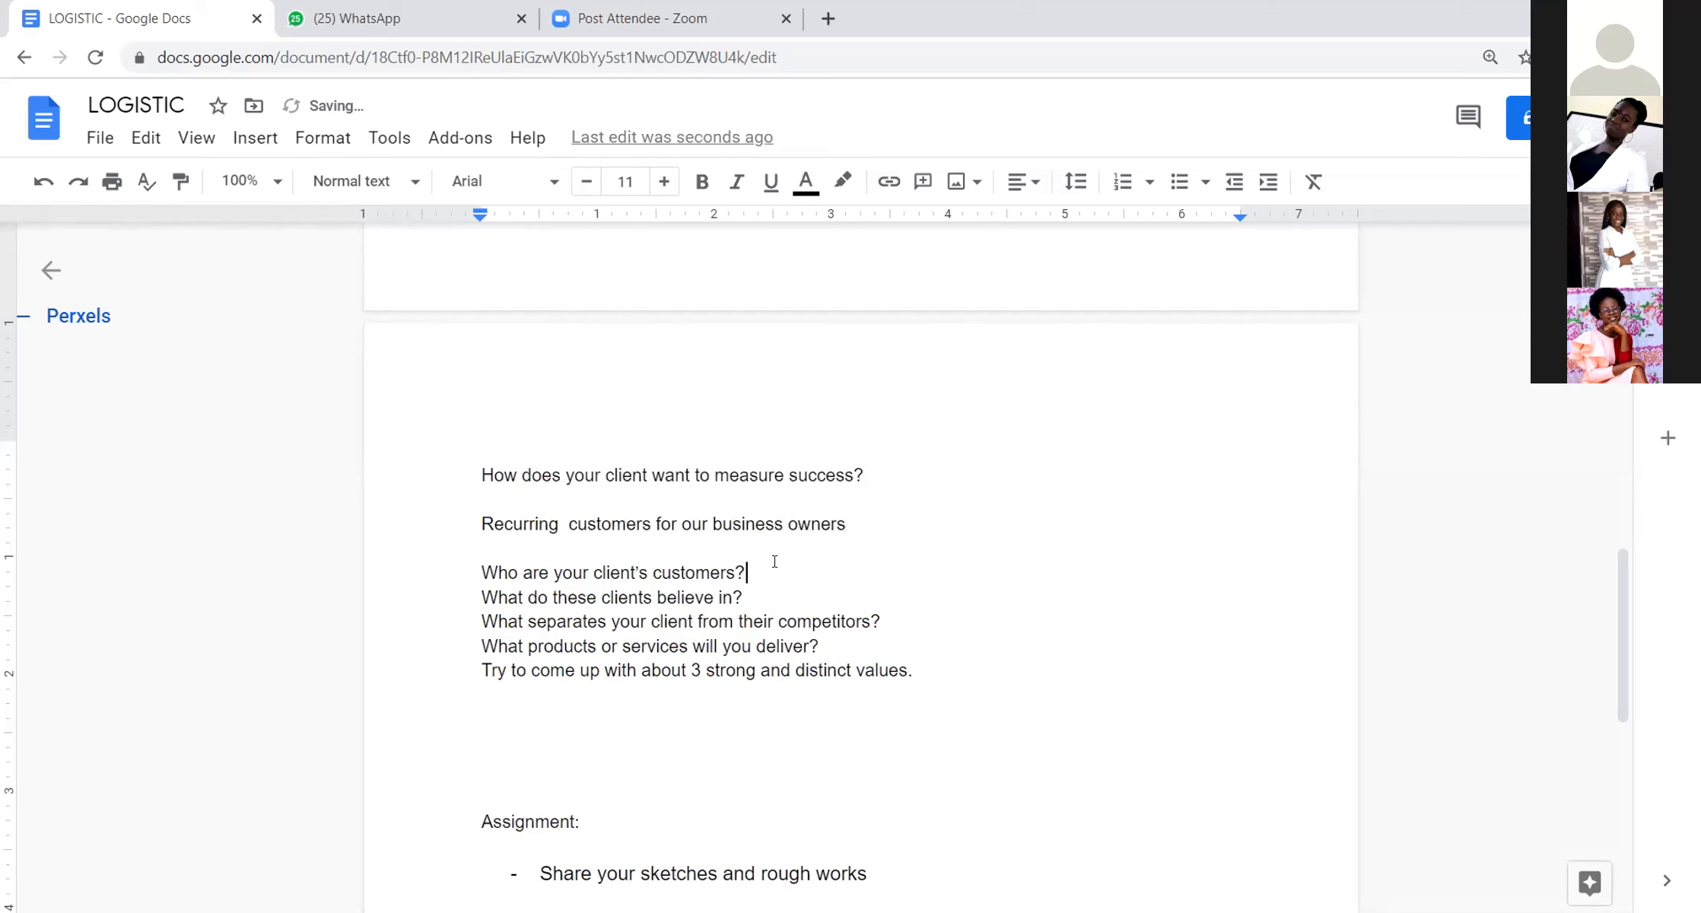
Step: Answer "Who are your client's customers?" with "Small and medium scale business" directly below it, followed by blank lines
{"action": "key", "text": "Return"}
{"action": "key", "text": "Return"}
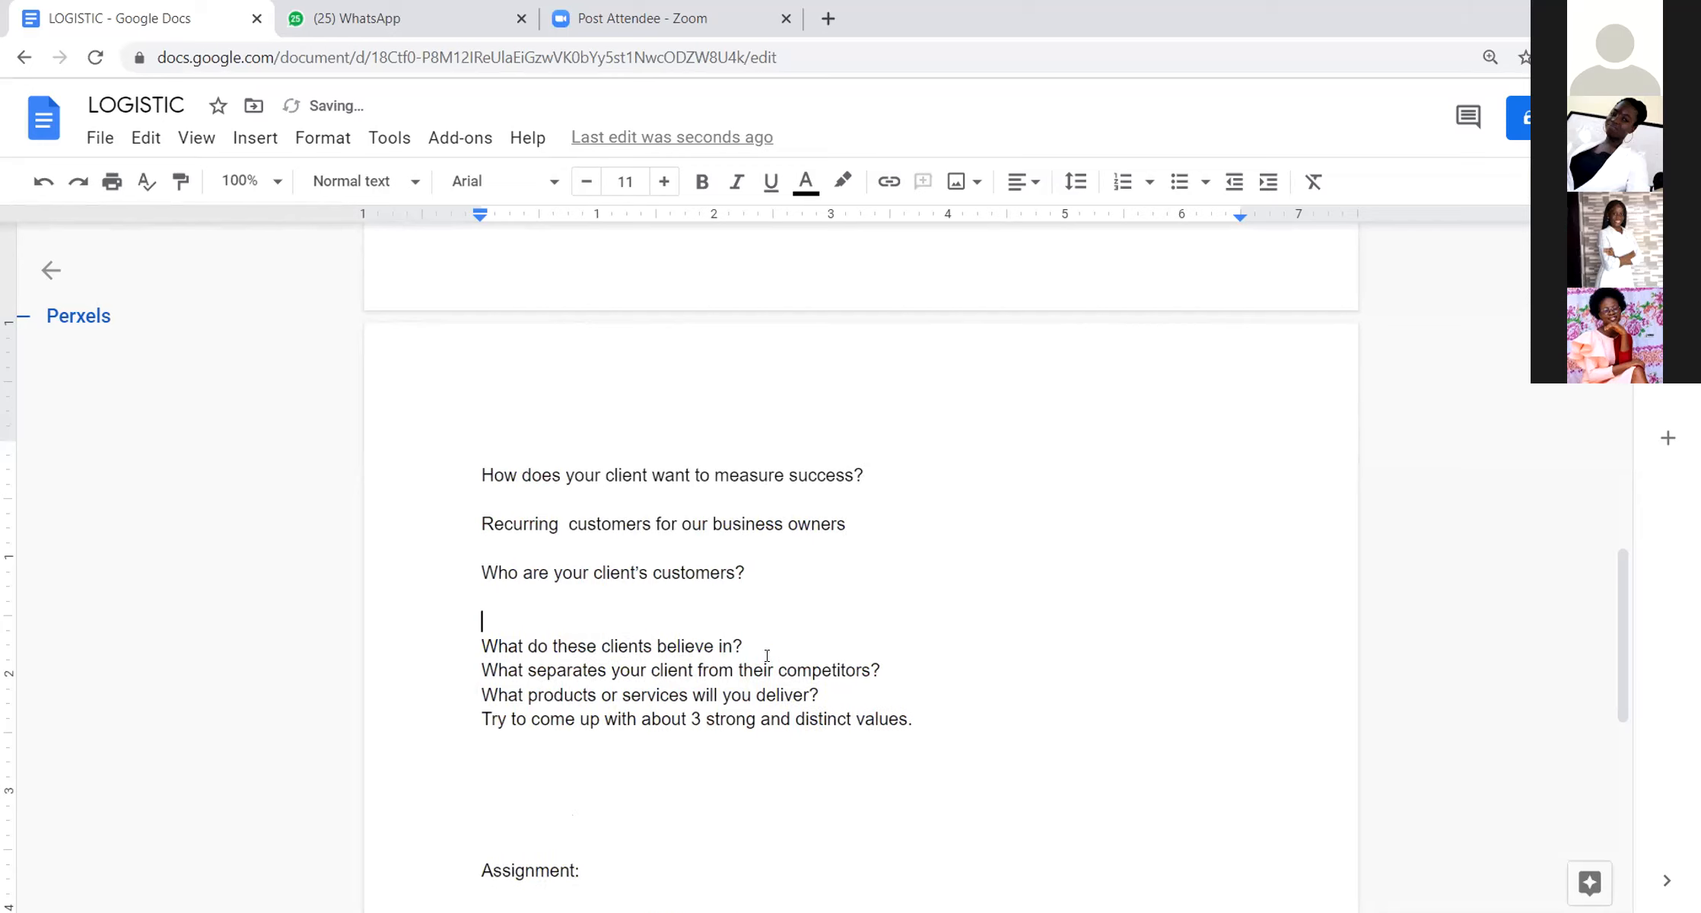
{"action": "key", "text": "BackSpace"}
{"action": "type", "text": "Small and medium scakle"}
{"action": "key", "text": "BackSpace"}
{"action": "key", "text": "BackSpace"}
{"action": "key", "text": "BackSpace"}
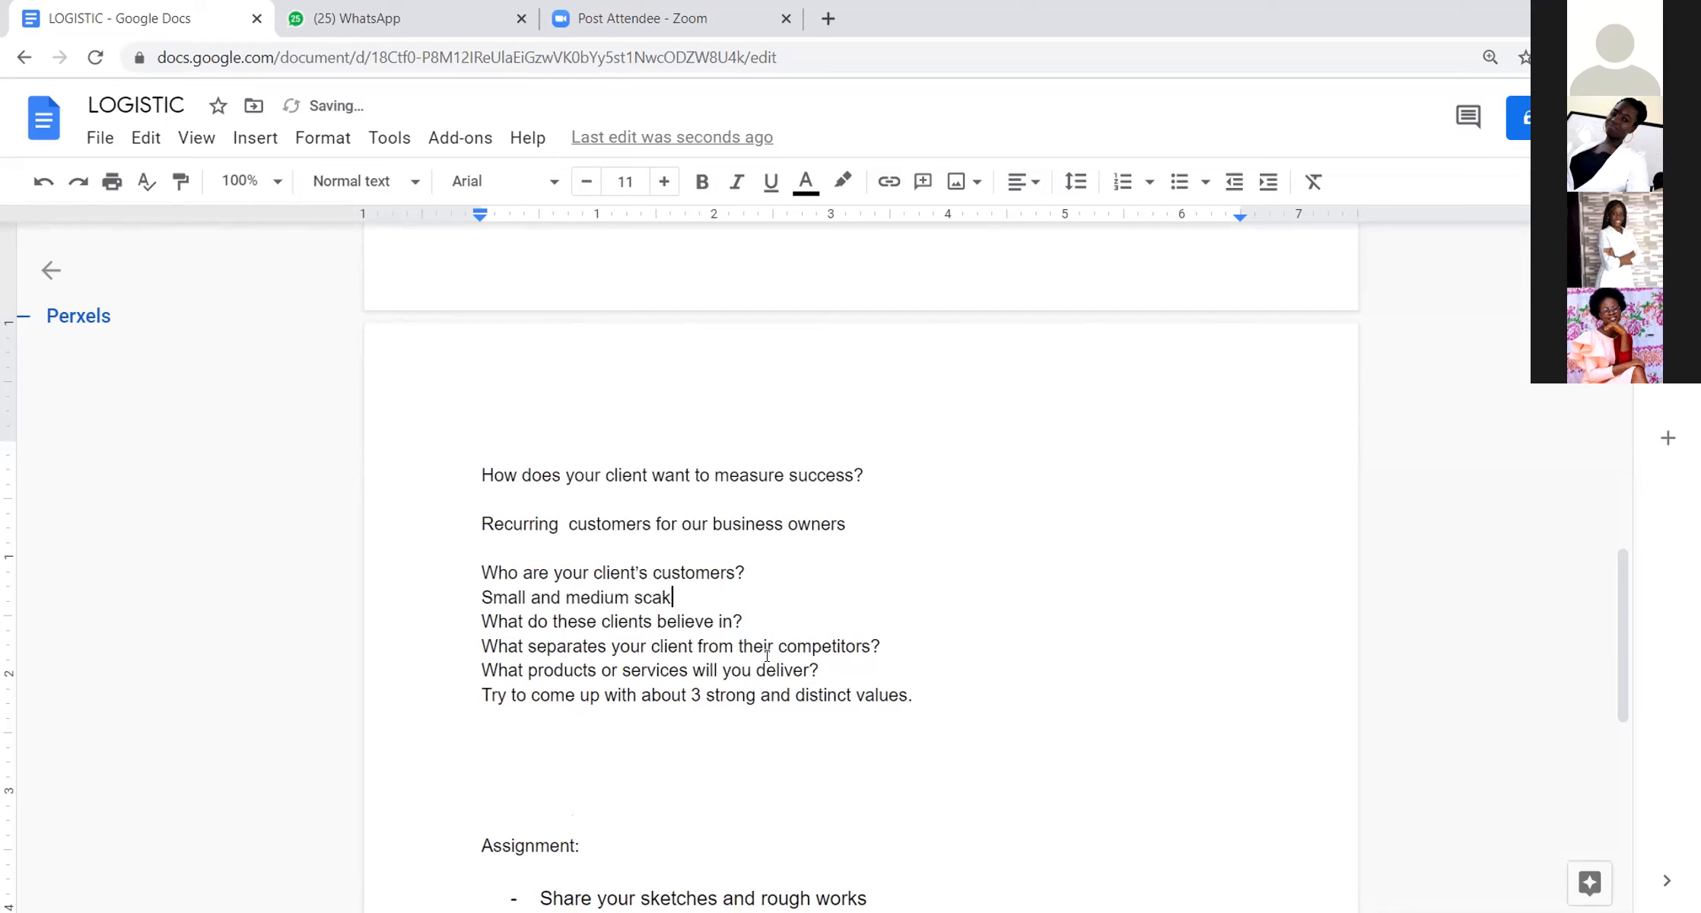
{"action": "type", "text": "le business"}
{"action": "key", "text": "Return"}
{"action": "key", "text": "Return"}
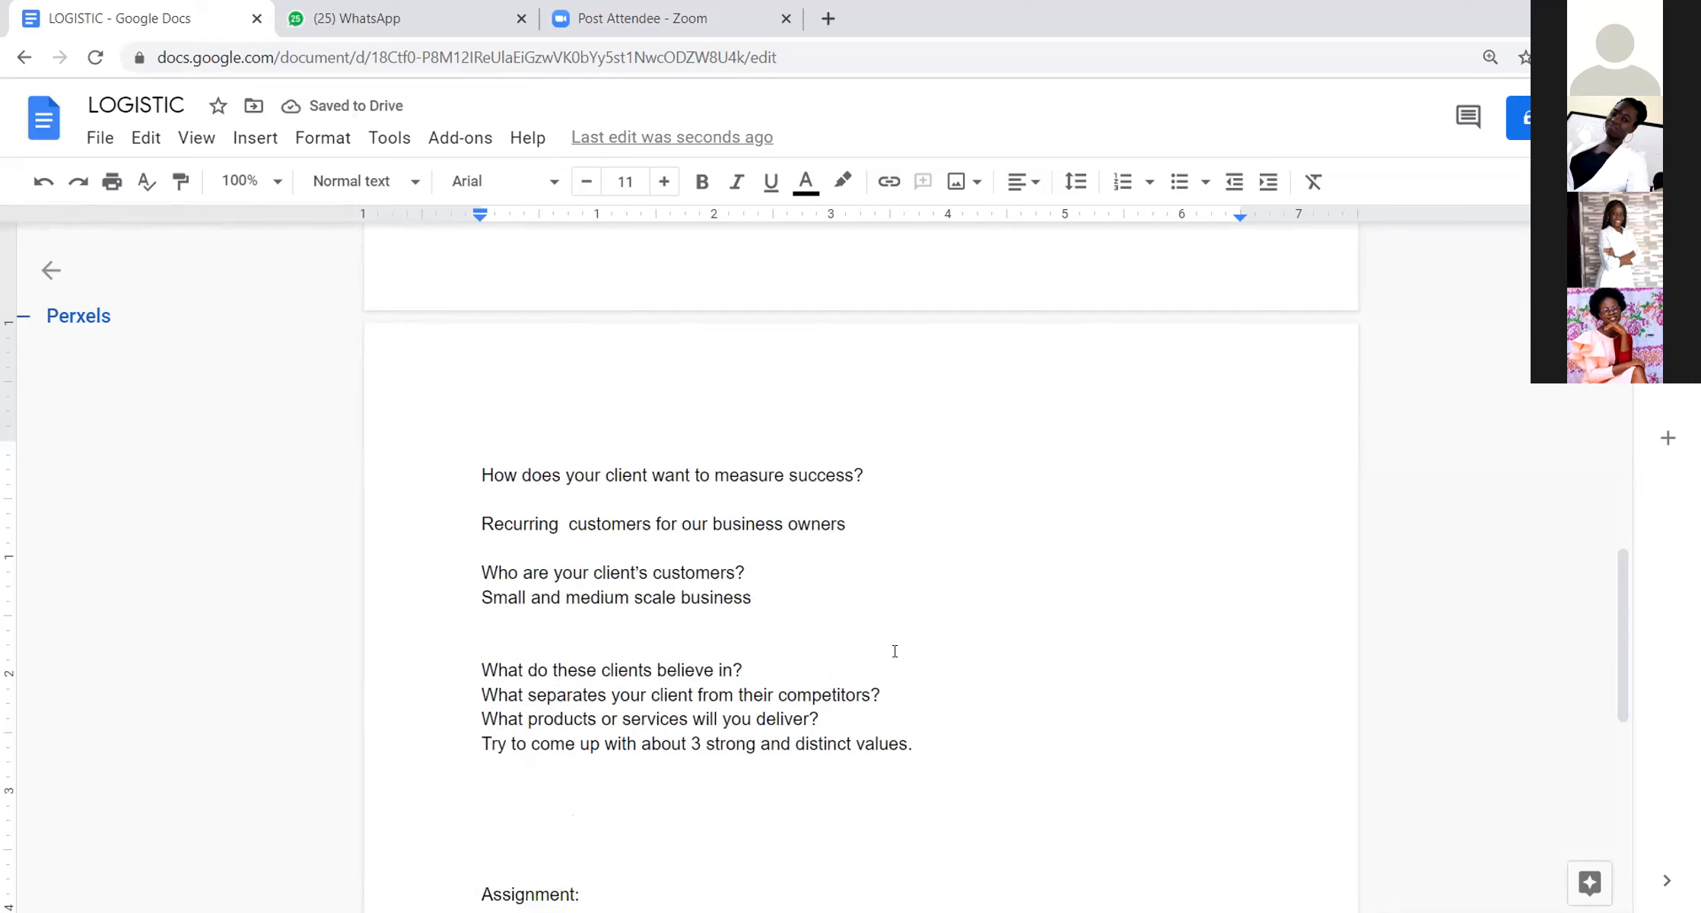
Step: Delete the questions "What do these clients believe in?" and "What separates your client from their competitors?" with their leftover blank lines
{"action": "left_click", "coordinate": [765, 671]}
{"action": "left_click_drag", "start_coordinate": [509, 681], "coordinate": [424, 677]}
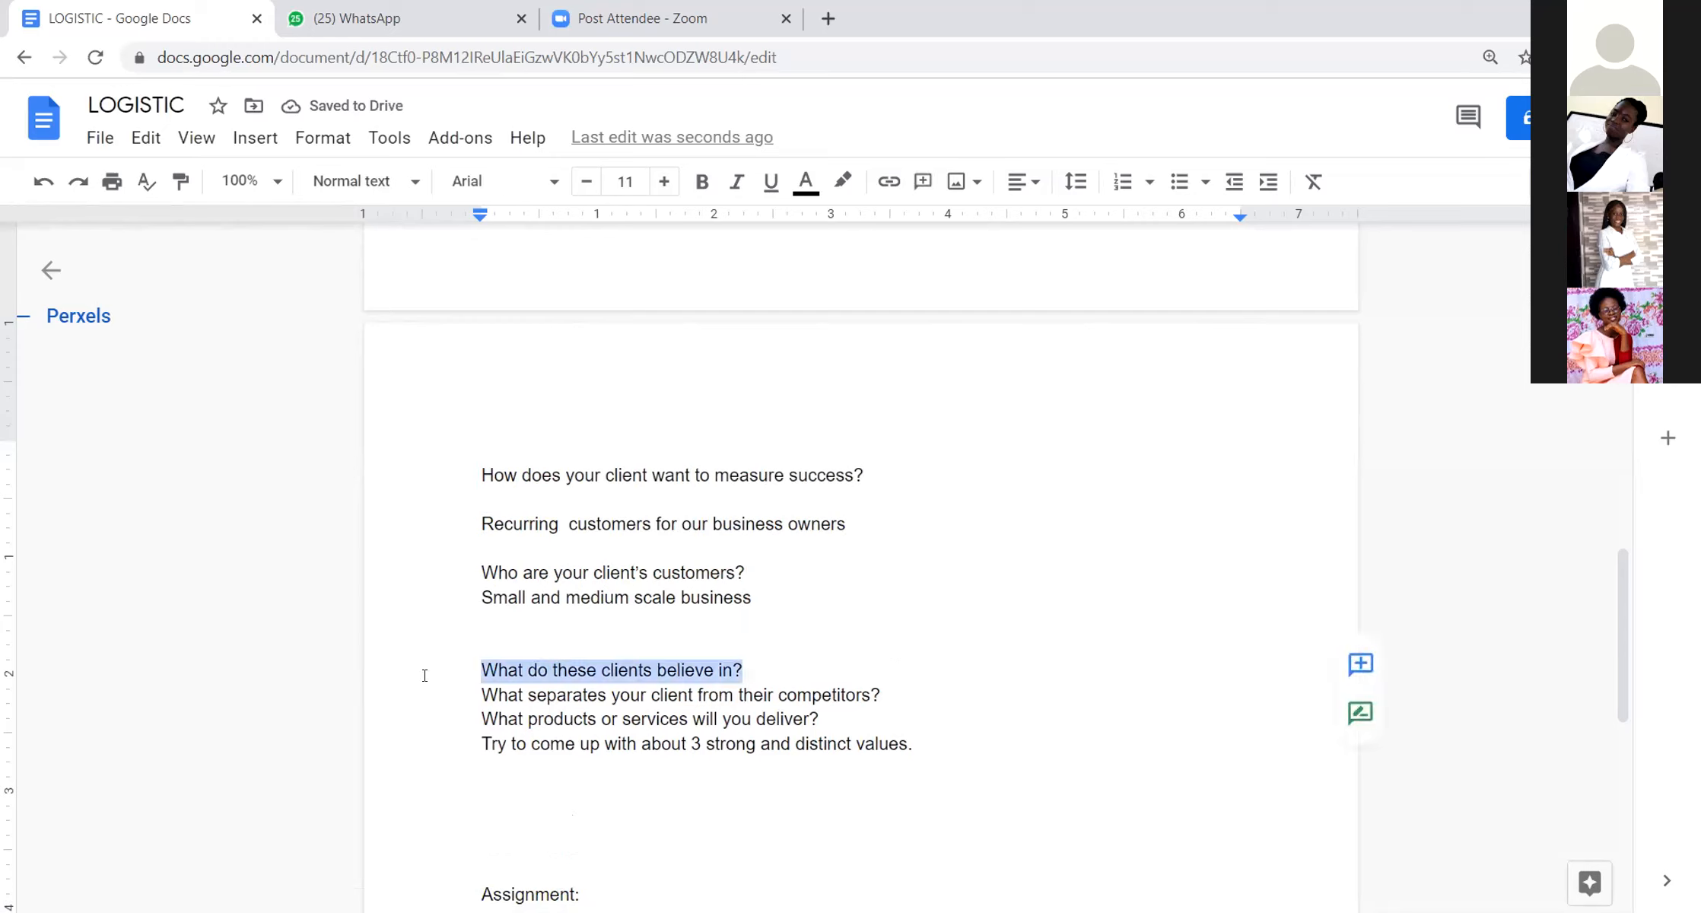
{"action": "key", "text": "BackSpace"}
{"action": "left_click_drag", "start_coordinate": [882, 695], "coordinate": [483, 695]}
{"action": "key", "text": "BackSpace"}
{"action": "key", "text": "BackSpace"}
{"action": "key", "text": "BackSpace"}
{"action": "key", "text": "BackSpace"}
Step: Insert four blank lines below the question "What products or services will you deliver?"
{"action": "left_click", "coordinate": [844, 643]}
{"action": "key", "text": "Return"}
{"action": "key", "text": "Return"}
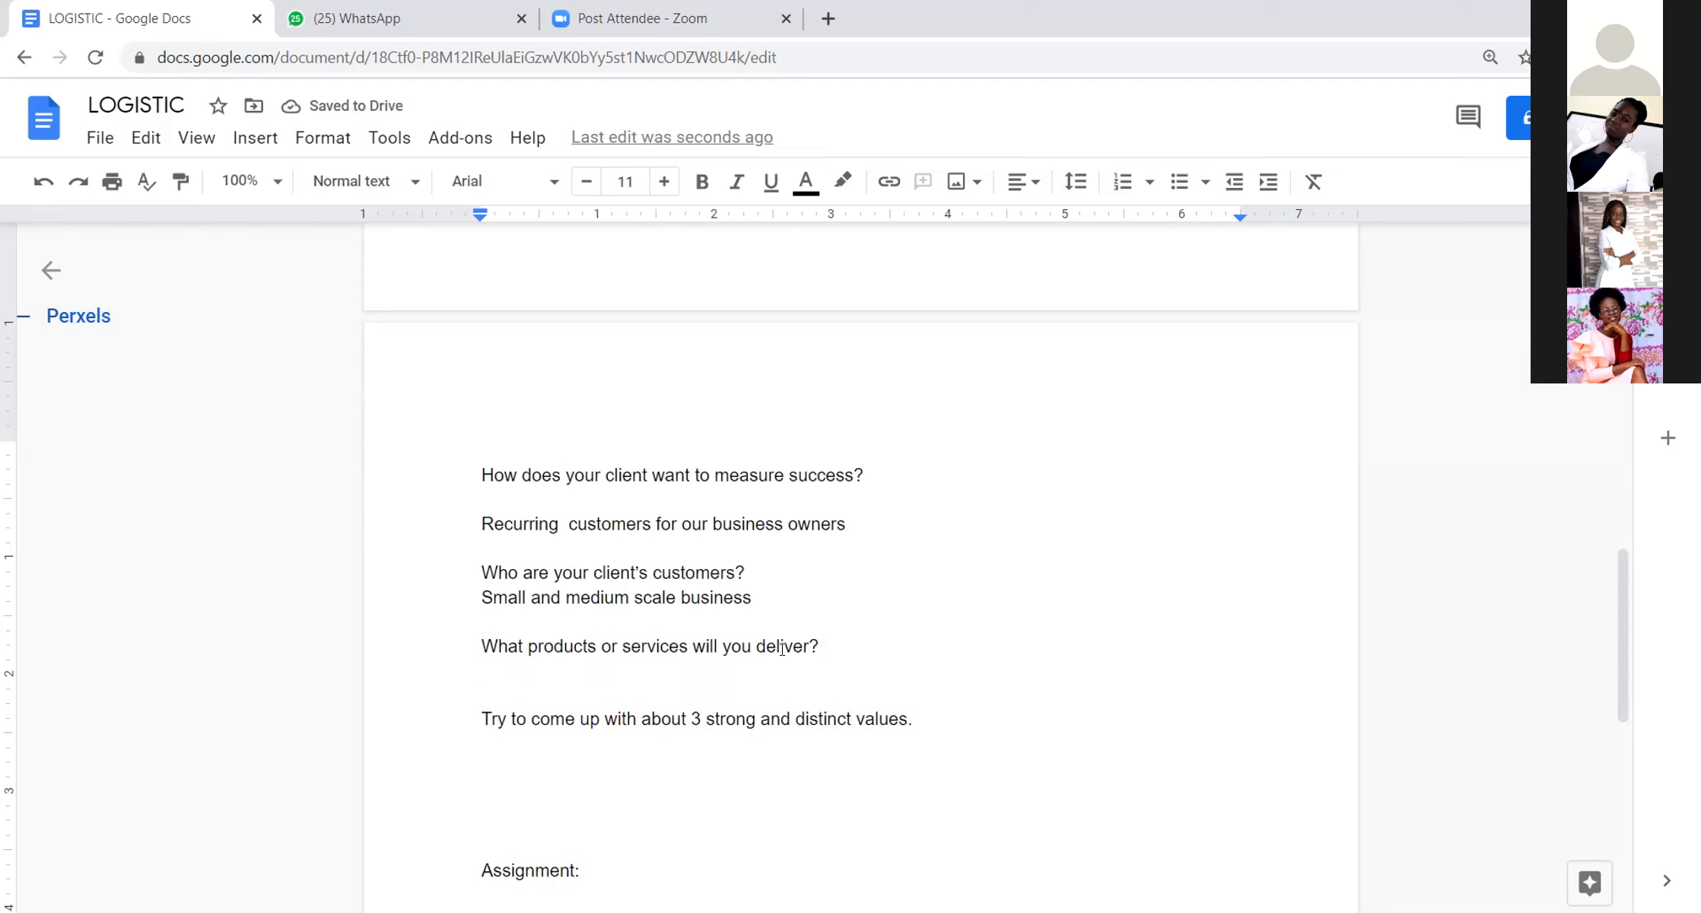
{"action": "key", "text": "Return"}
{"action": "key", "text": "Return"}
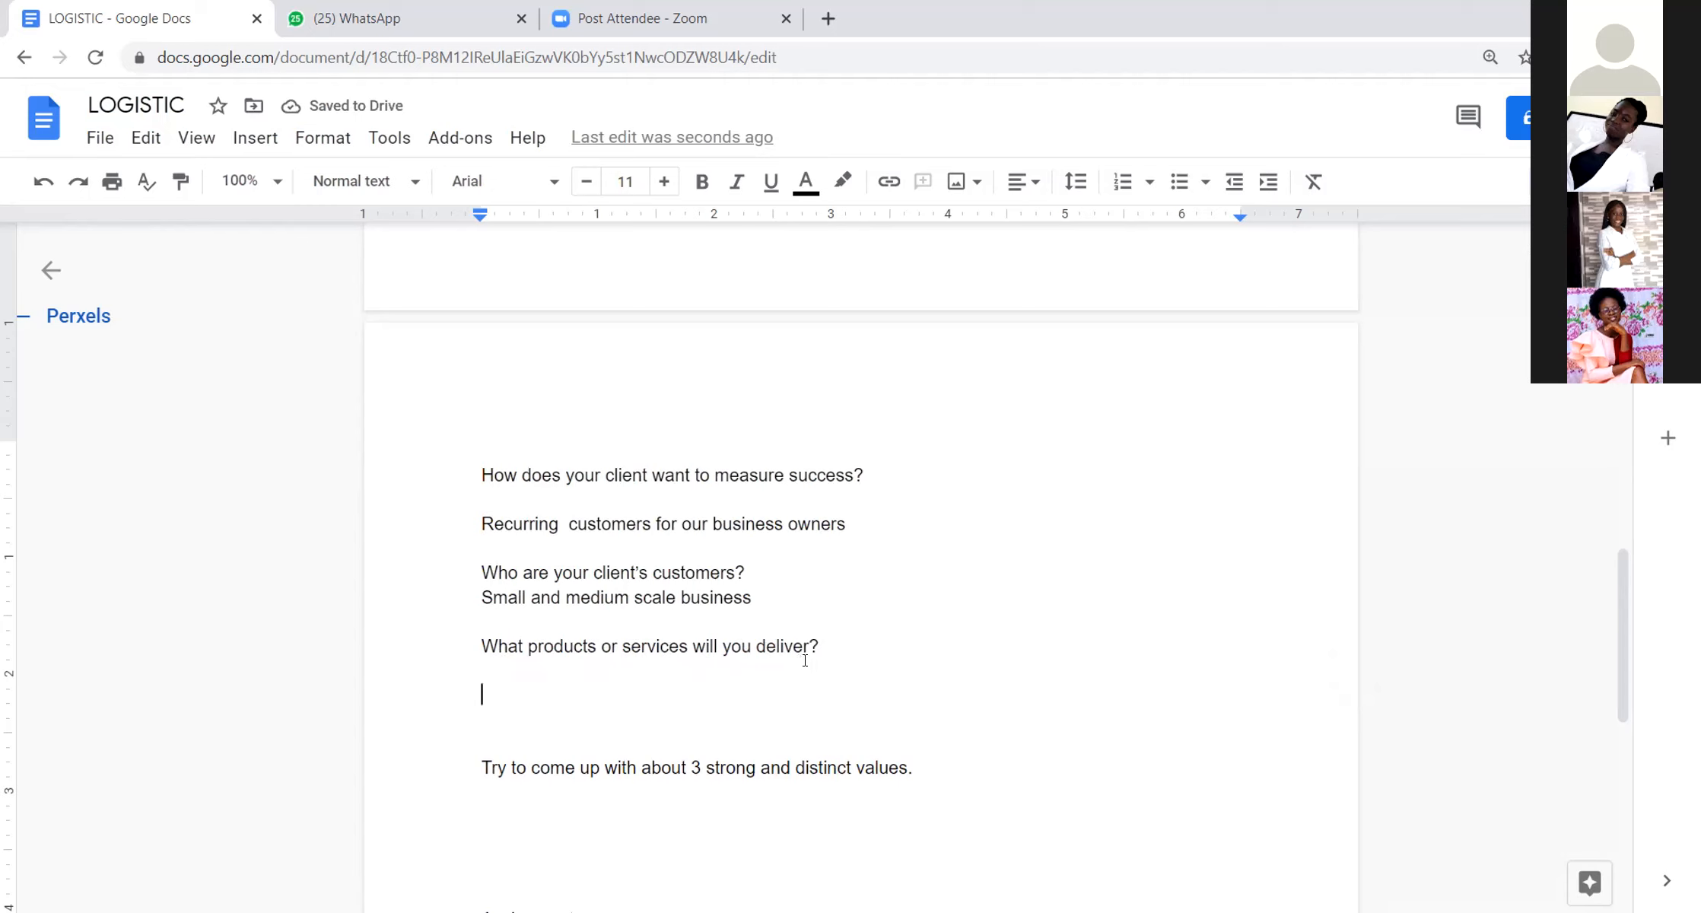
Step: Open Figma's recently viewed files in a new browser tab and return to the LOGISTIC document
{"action": "left_click", "coordinate": [828, 18]}
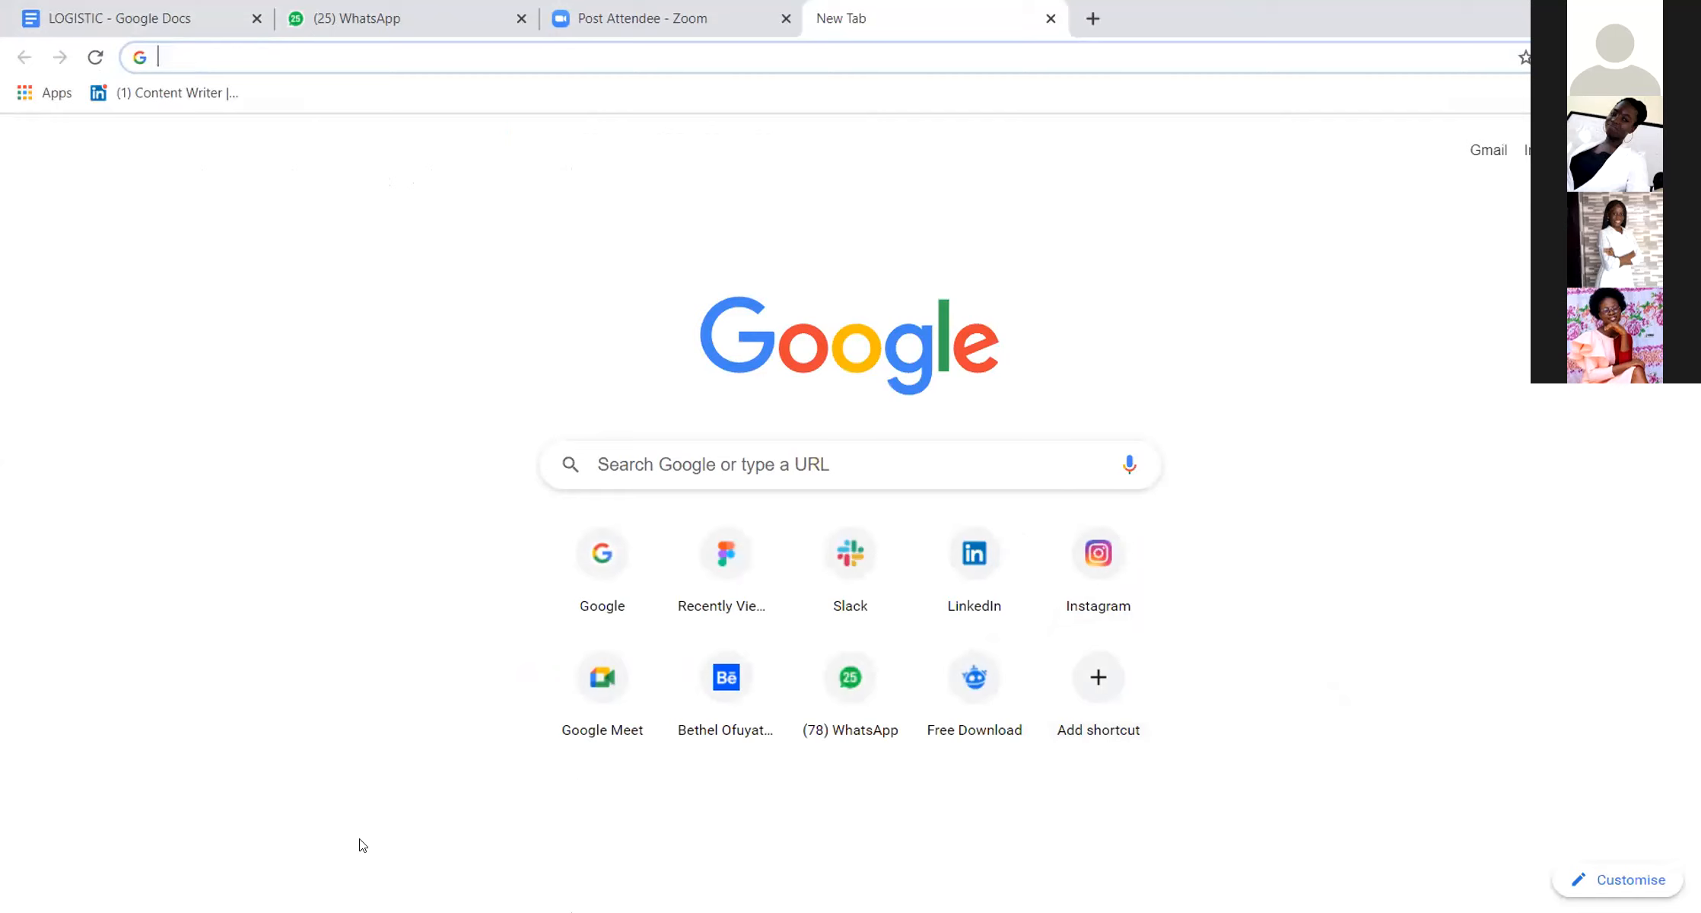
{"action": "left_click", "coordinate": [727, 552]}
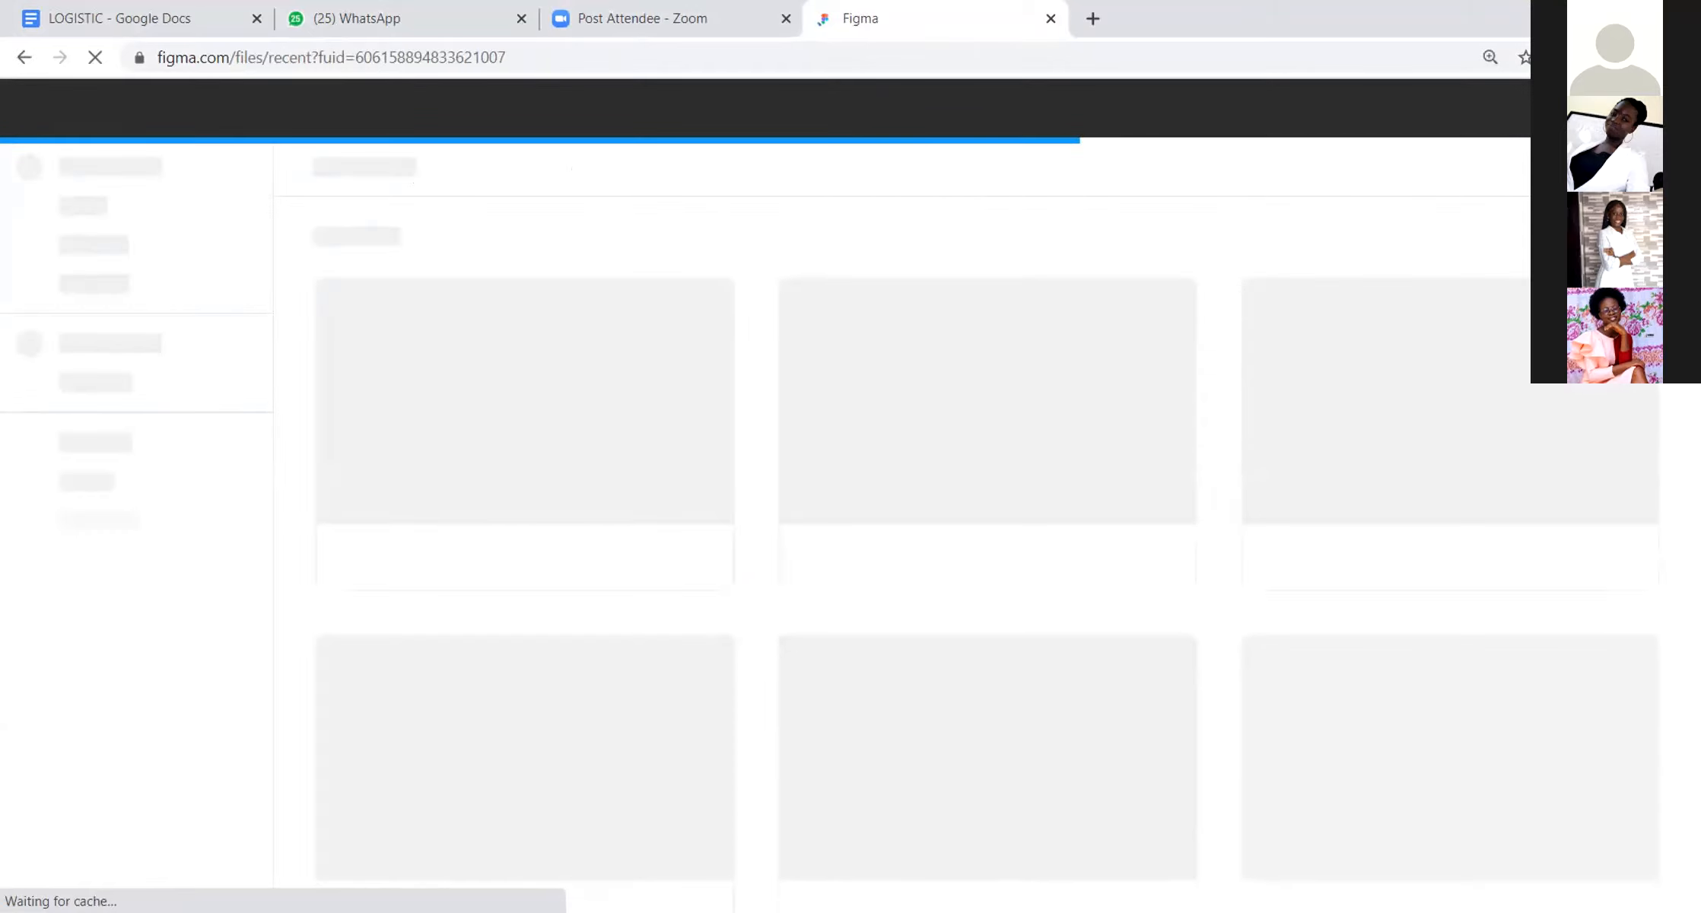
{"action": "left_click", "coordinate": [34, 11]}
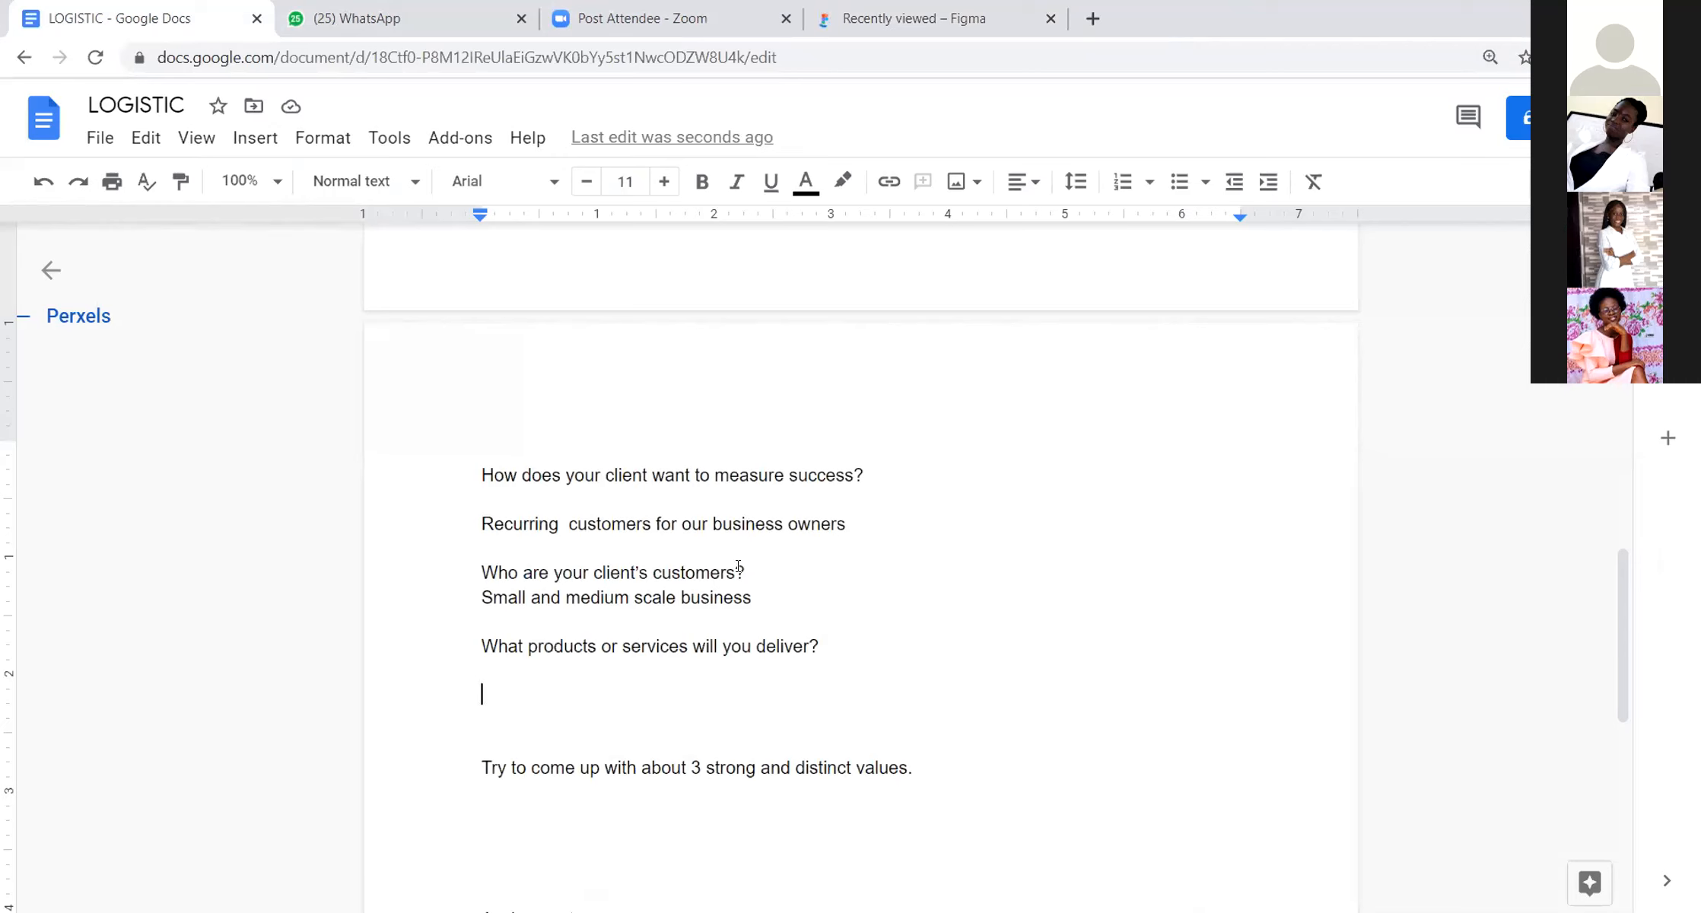
Step: Answer "What products or services will you deliver?" with a dash-bulleted item "Landing Page" directly below it
{"action": "left_click_drag", "start_coordinate": [498, 687], "coordinate": [486, 665]}
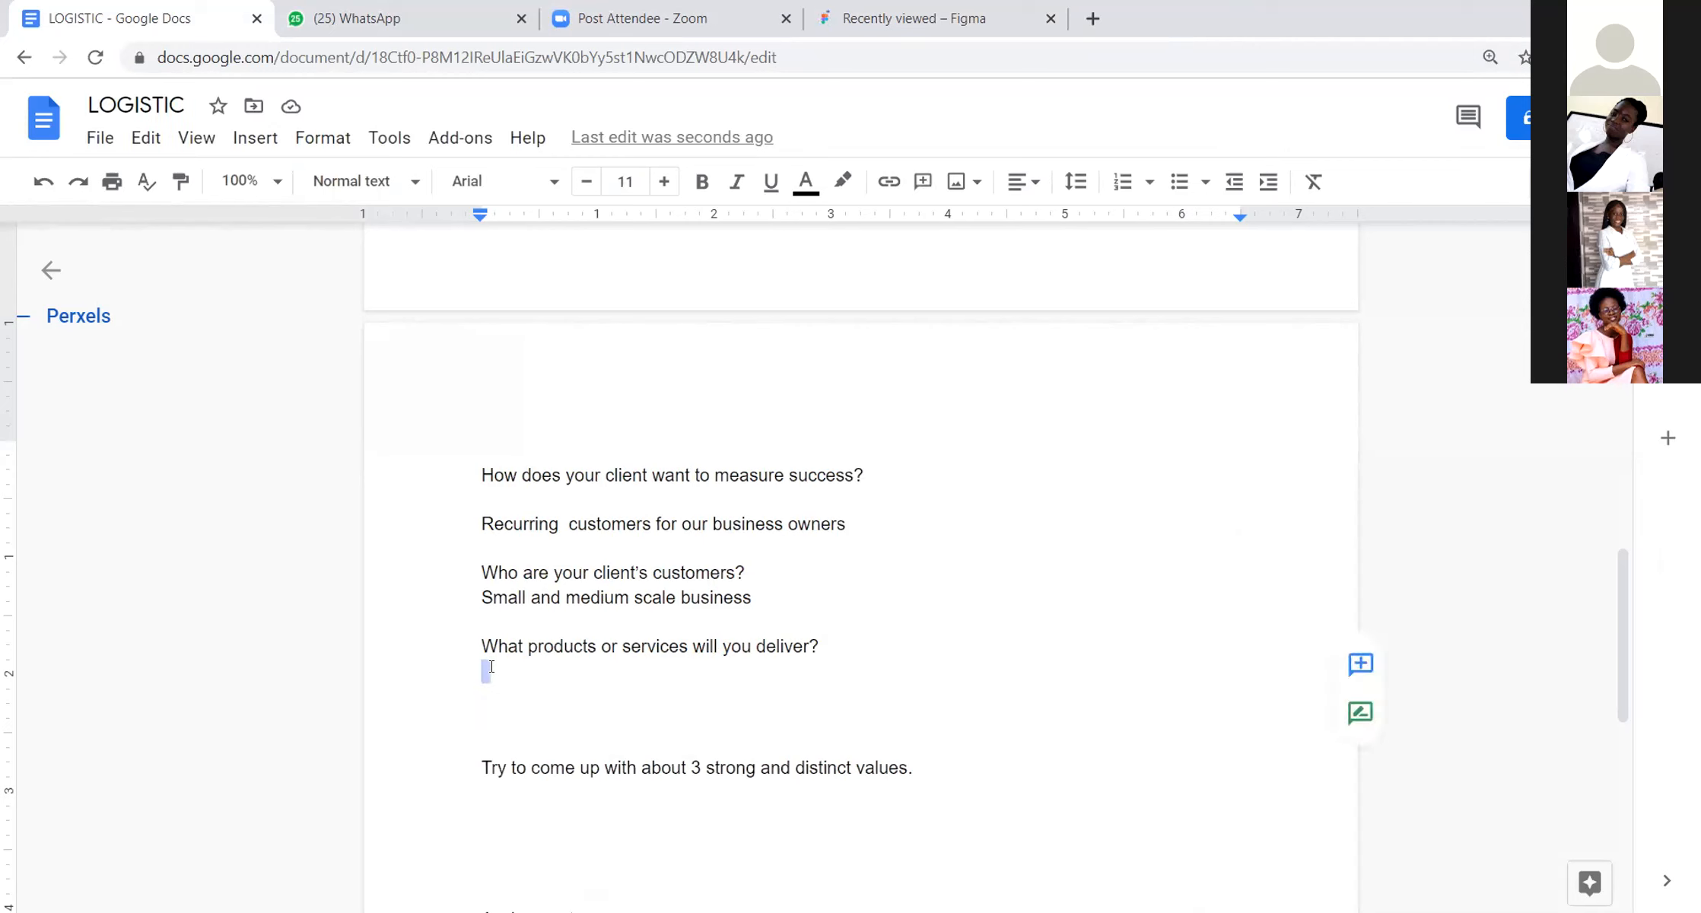
{"action": "type", "text": "-"}
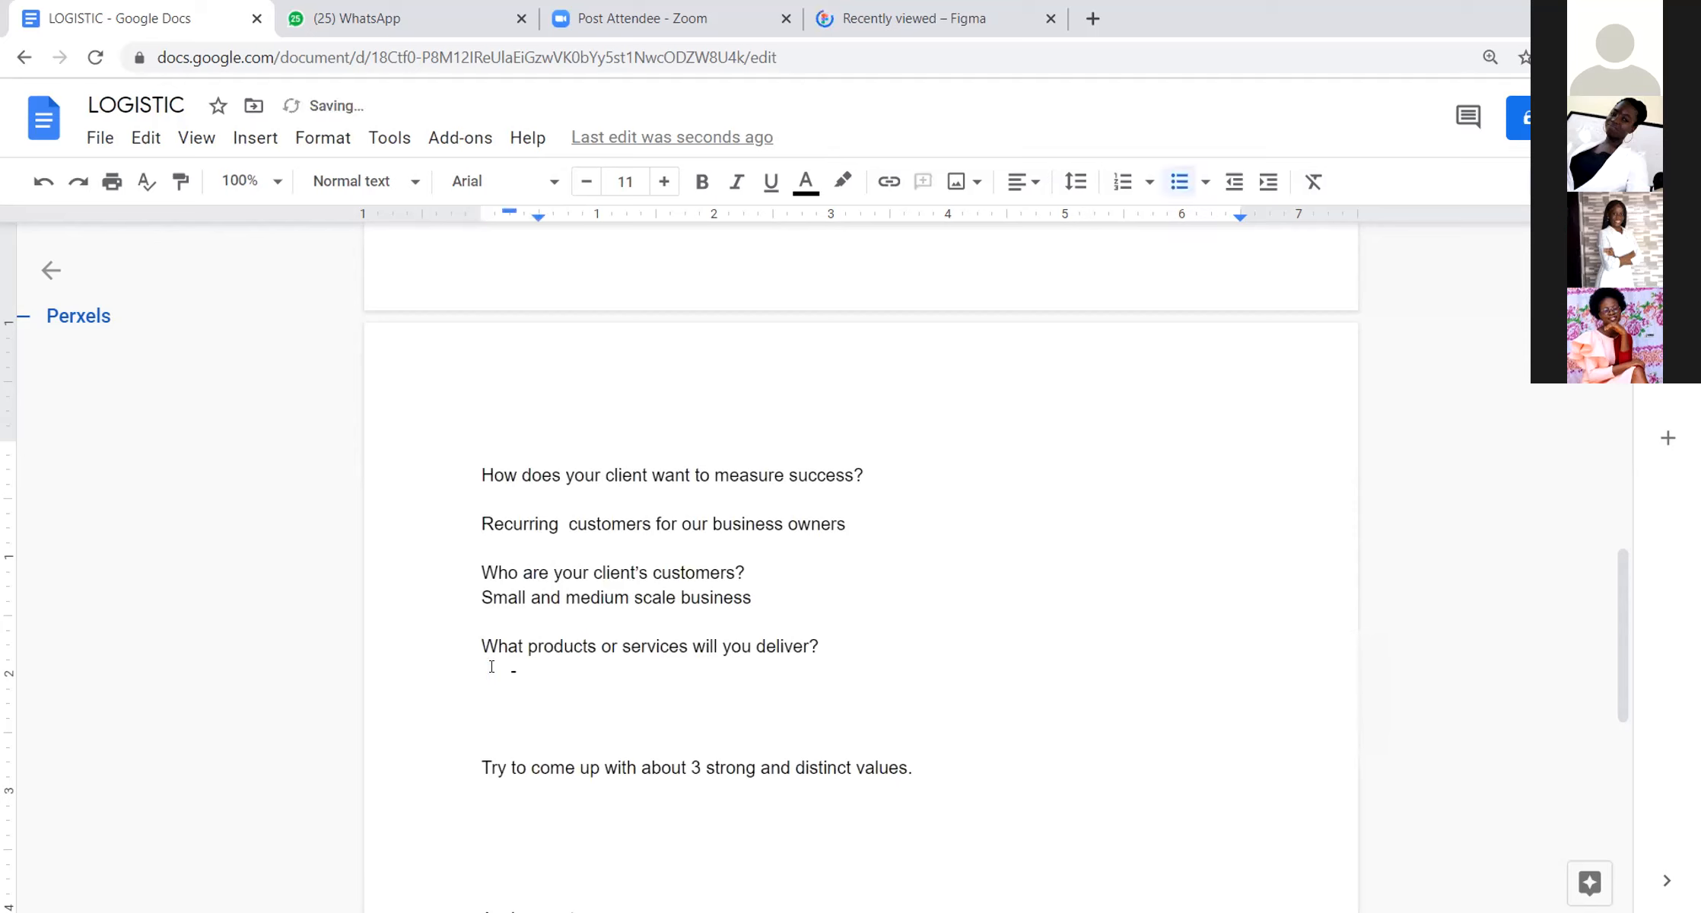
{"action": "type", "text": " Landing Page"}
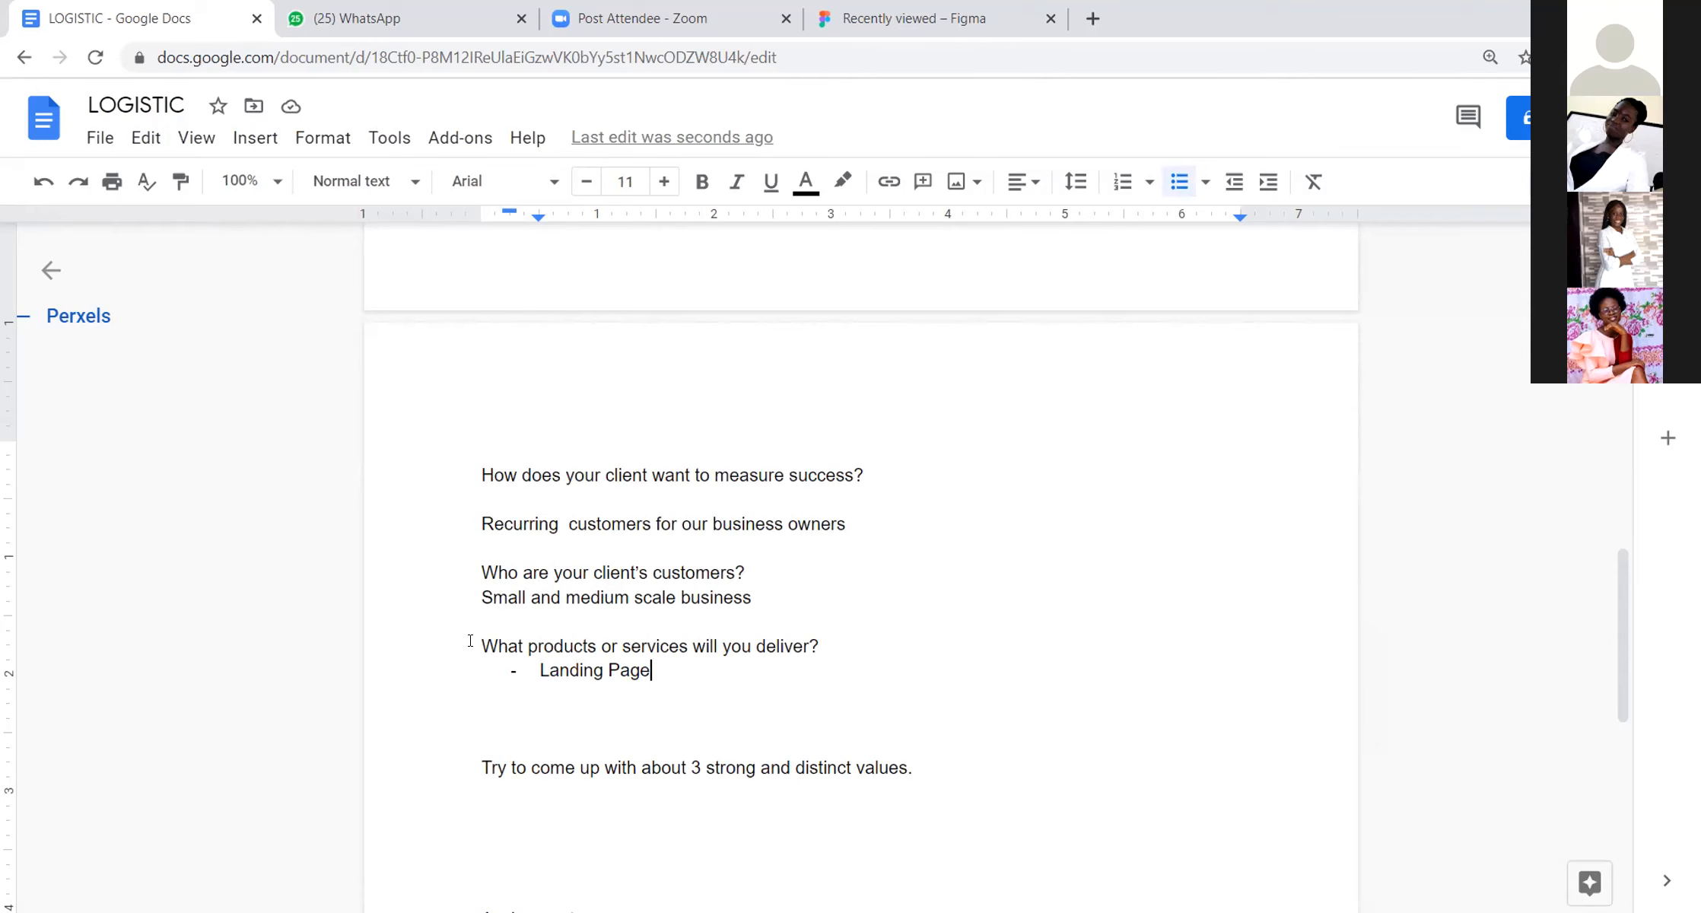
Step: Insert two new lines below "Try to come up with about 3 strong and distinct values." and leave the cursor there
{"action": "scroll", "coordinate": [485, 666], "scroll_direction": "up", "scroll_amount": 4}
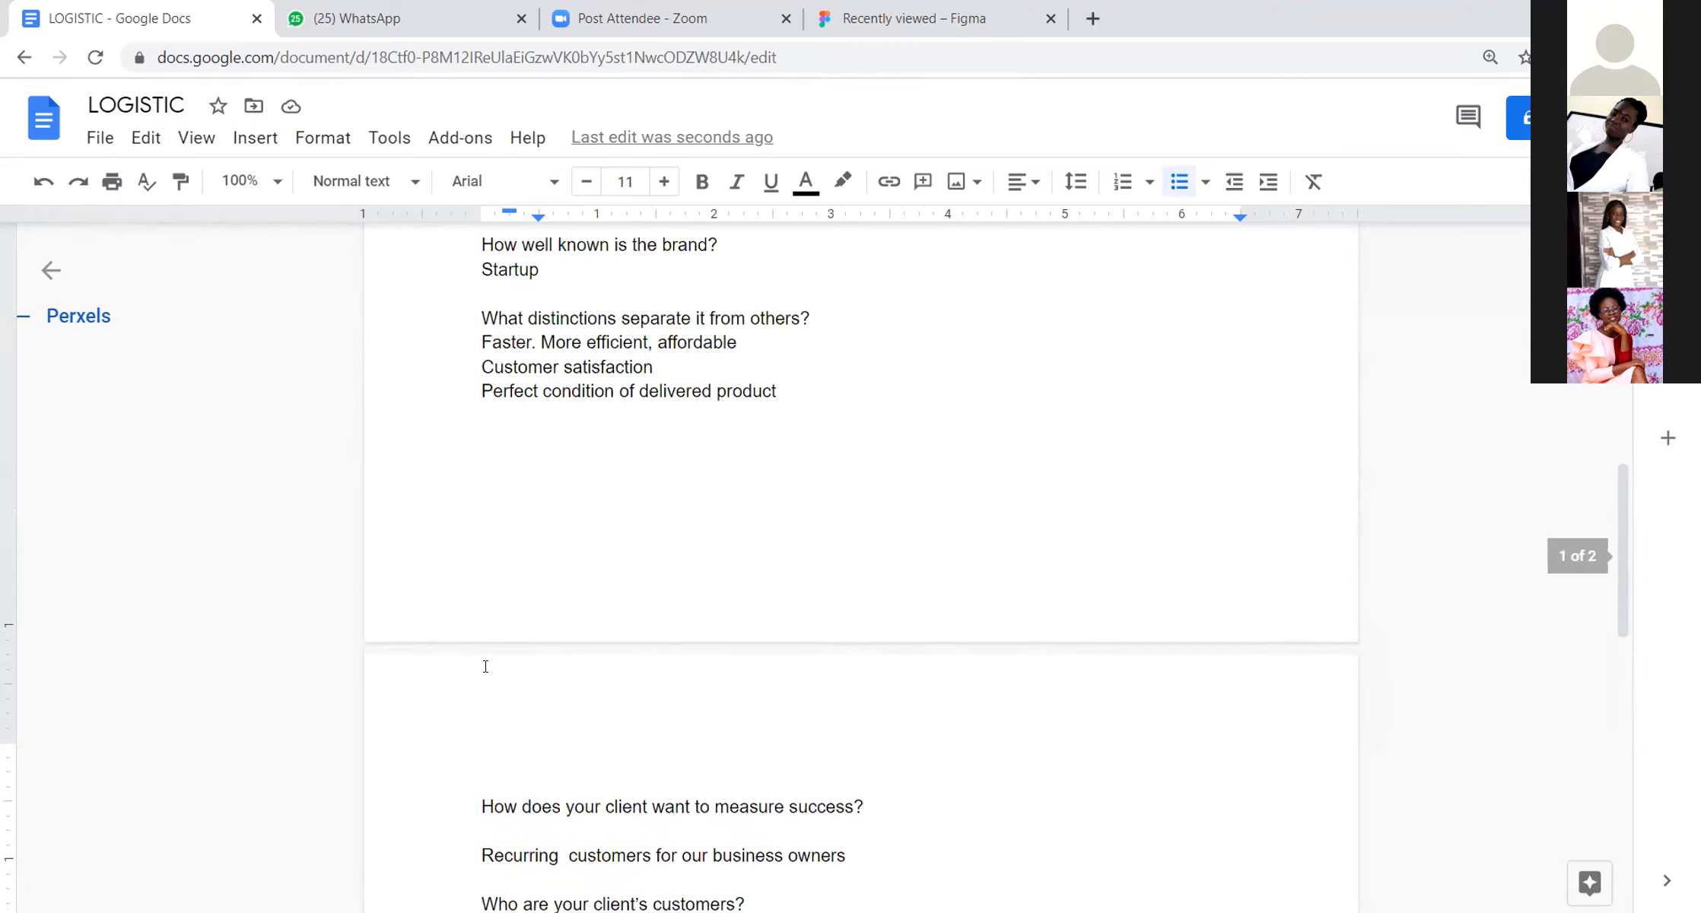
{"action": "scroll", "coordinate": [485, 667], "scroll_direction": "down", "scroll_amount": 4}
{"action": "scroll", "coordinate": [335, 583], "scroll_direction": "down", "scroll_amount": 4}
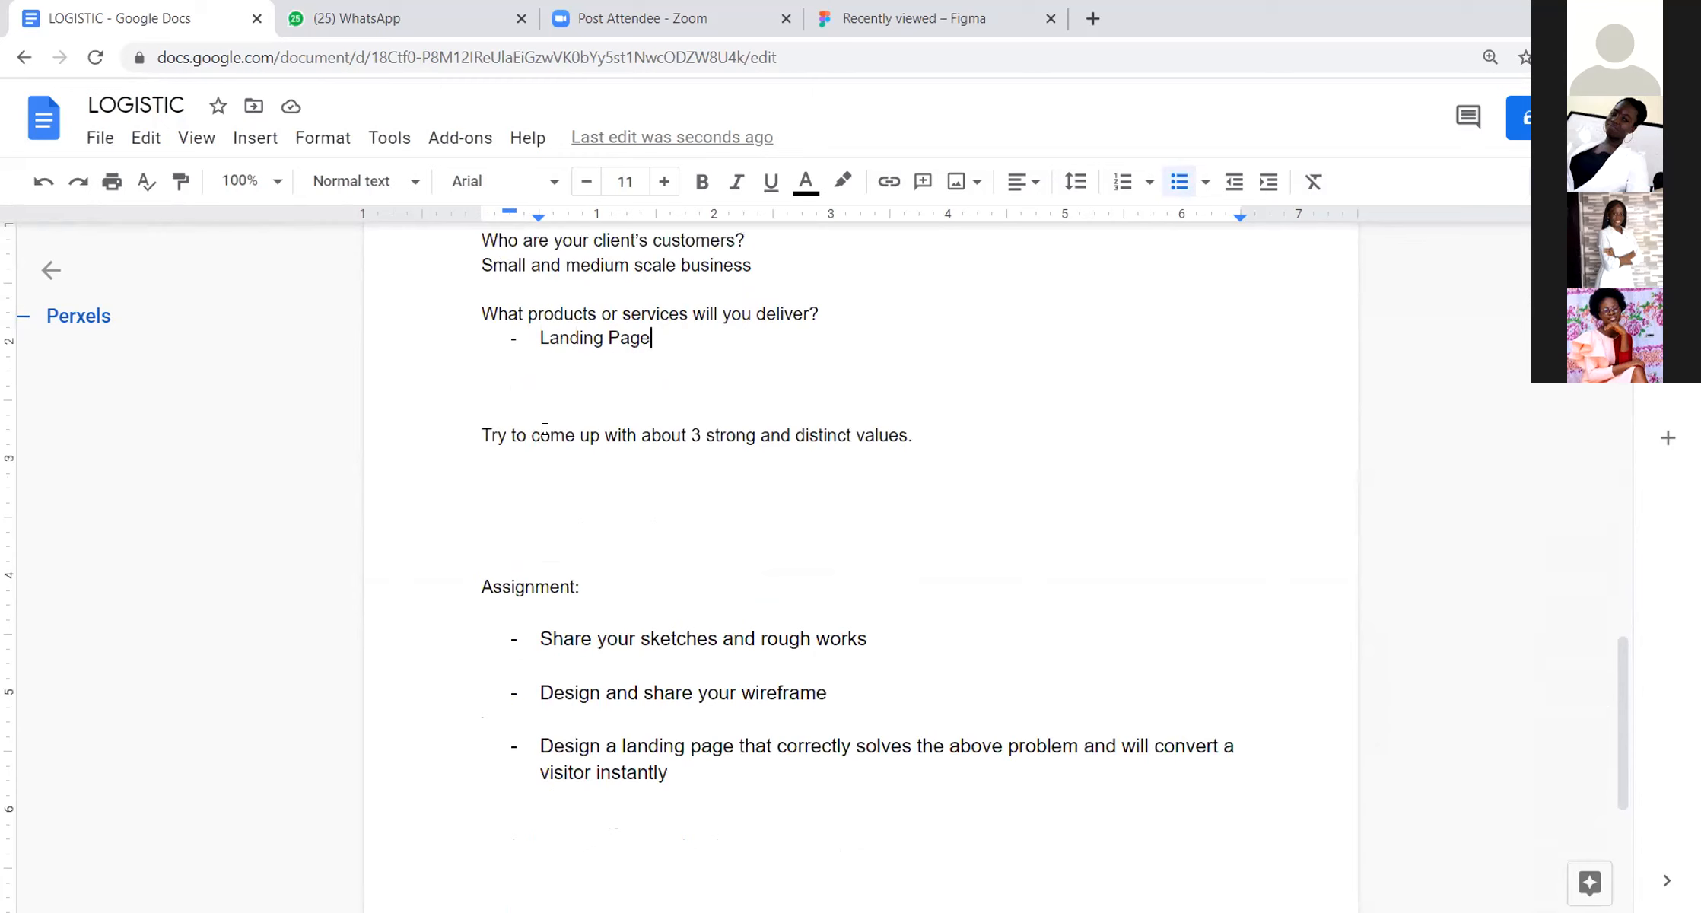
{"action": "left_click", "coordinate": [965, 436]}
{"action": "key", "text": "Return"}
{"action": "key", "text": "Return"}
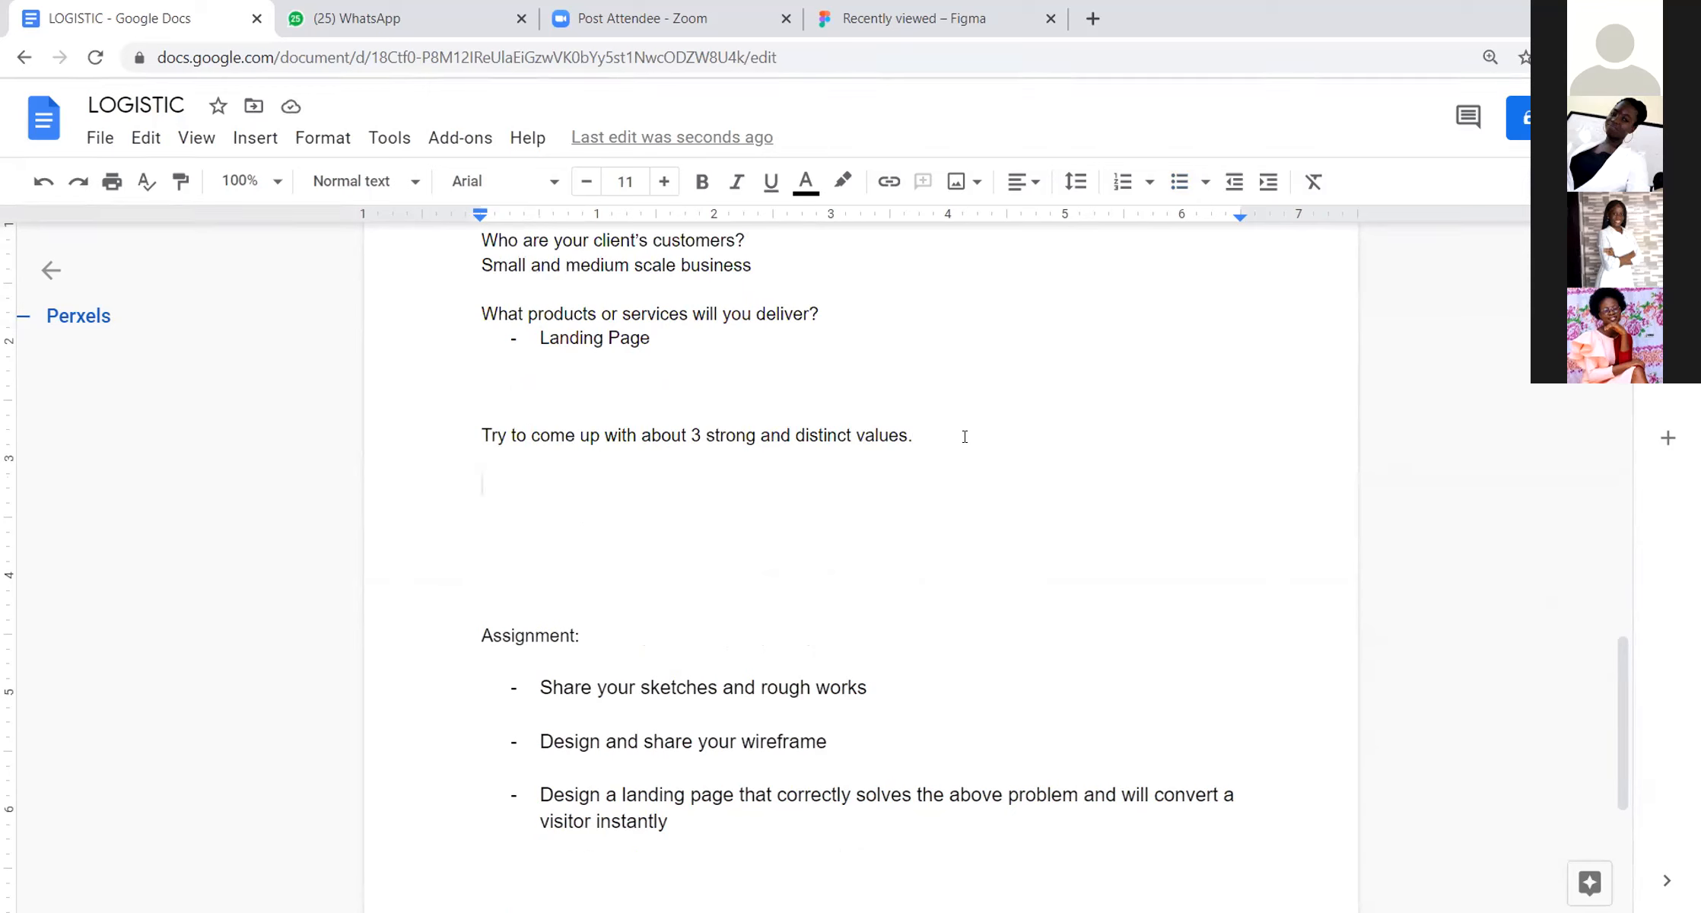
Step: Start a dash item below "Try to come up with about 3 strong and distinct values." and try to copy the client's distinctions into it
{"action": "type", "text": "-"}
{"action": "scroll", "coordinate": [837, 344], "scroll_direction": "up", "scroll_amount": 4}
{"action": "scroll", "coordinate": [471, 319], "scroll_direction": "up", "scroll_amount": 5}
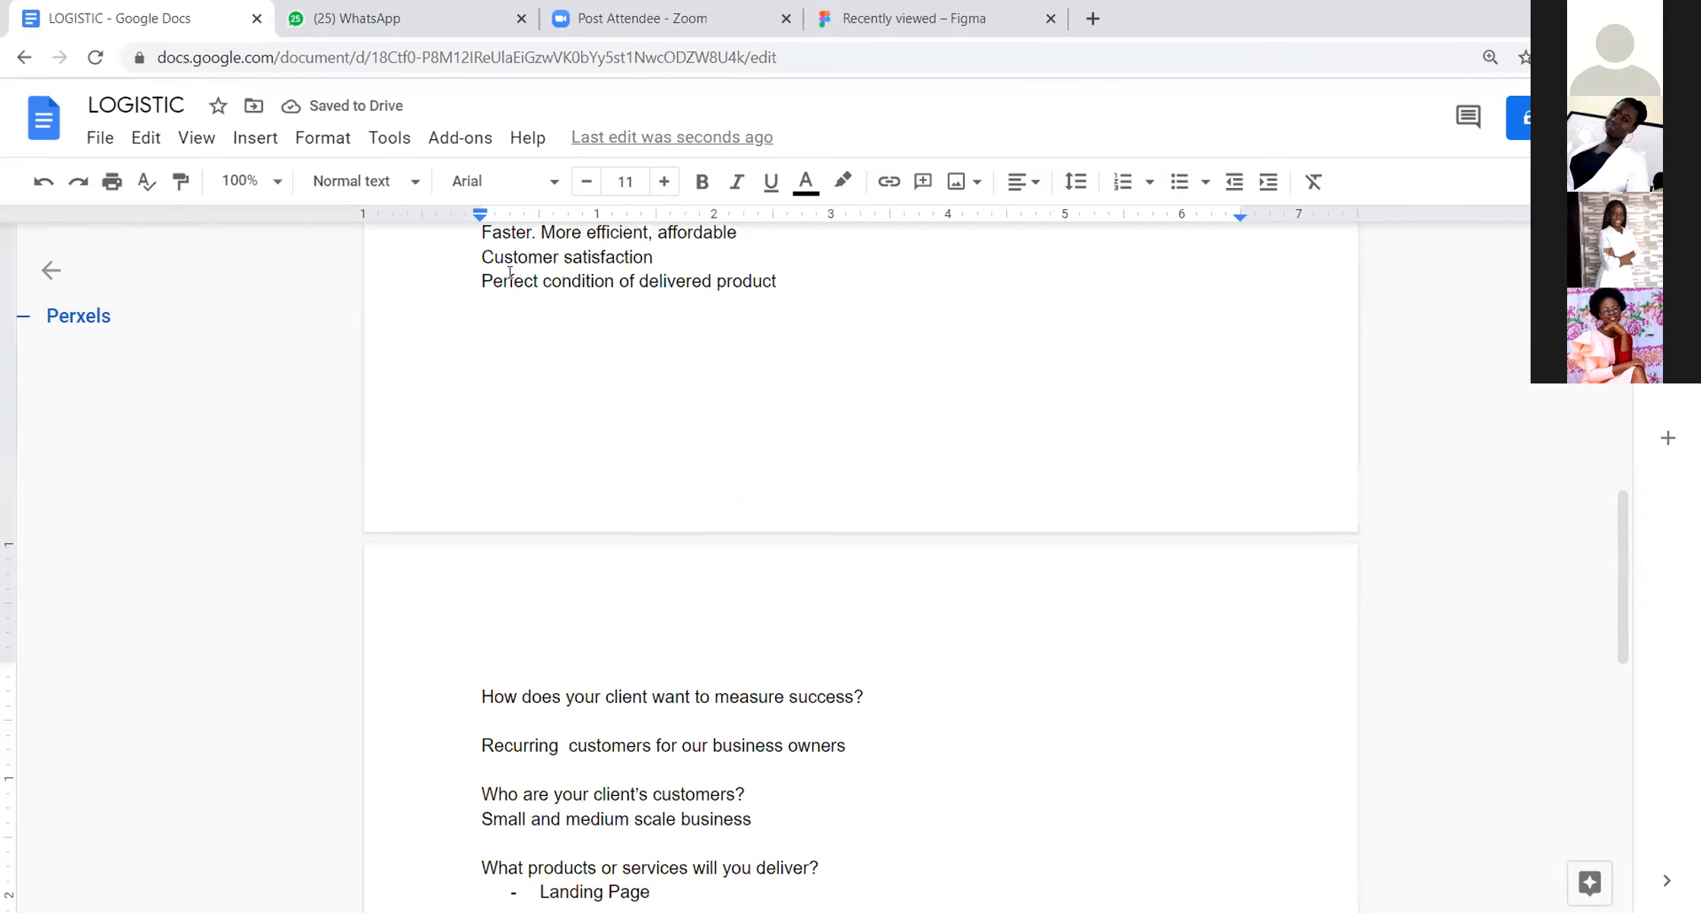
{"action": "left_click_drag", "start_coordinate": [468, 348], "coordinate": [822, 392]}
{"action": "scroll", "coordinate": [766, 620], "scroll_direction": "up", "scroll_amount": 6}
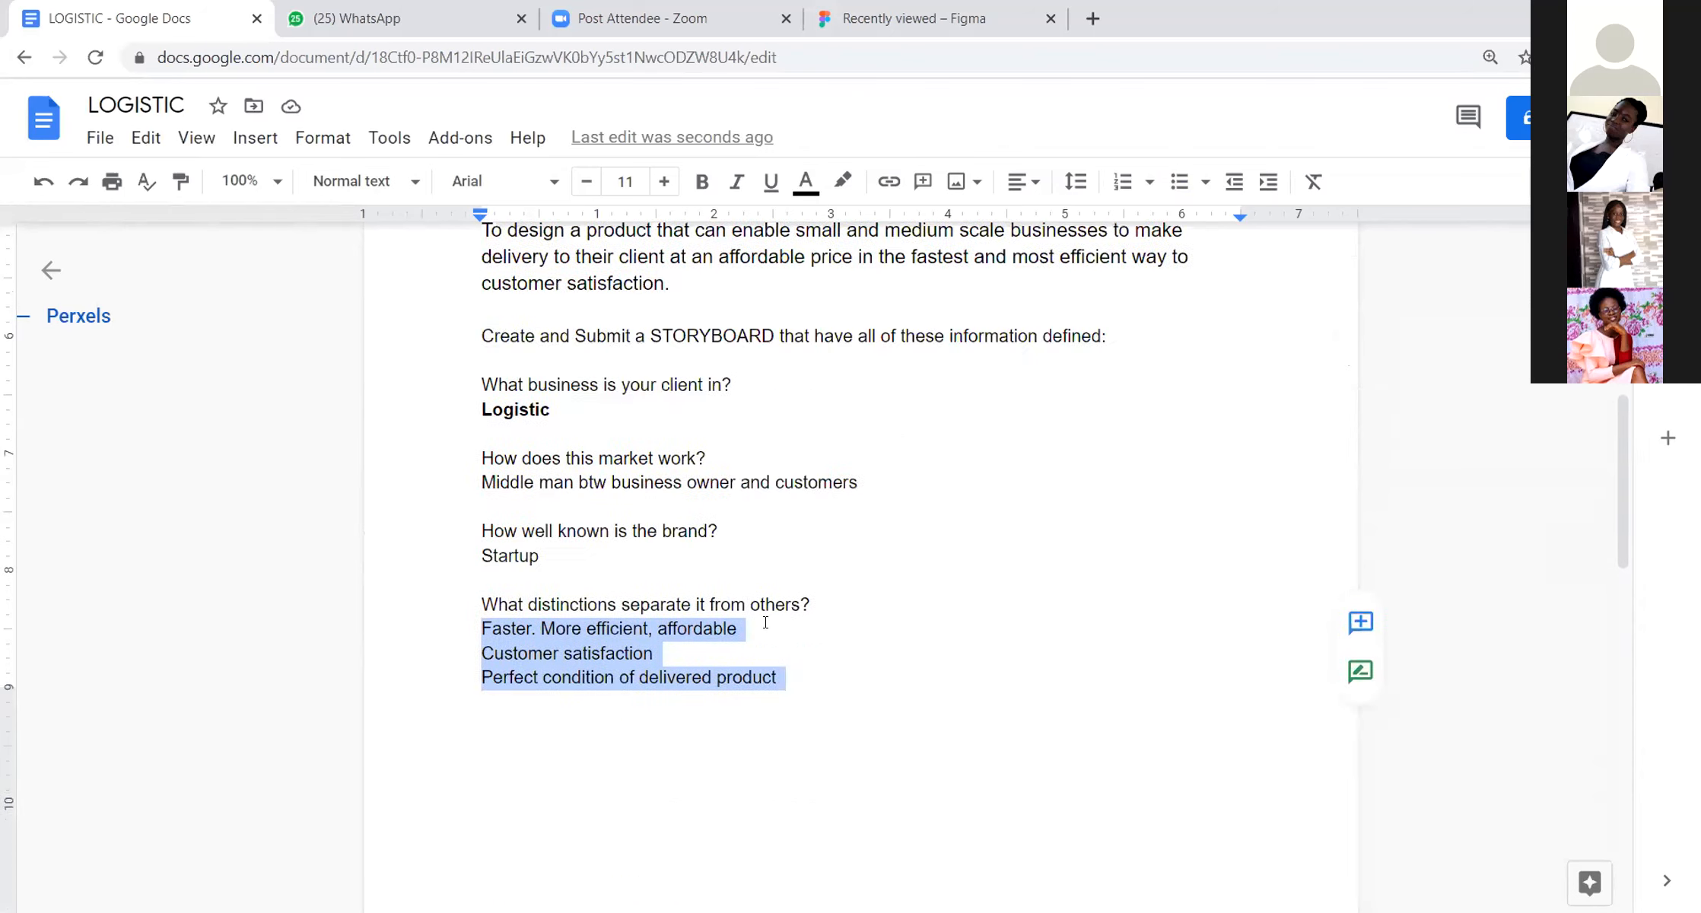
{"action": "scroll", "coordinate": [509, 456], "scroll_direction": "down", "scroll_amount": 12}
{"action": "scroll", "coordinate": [508, 457], "scroll_direction": "down", "scroll_amount": 3}
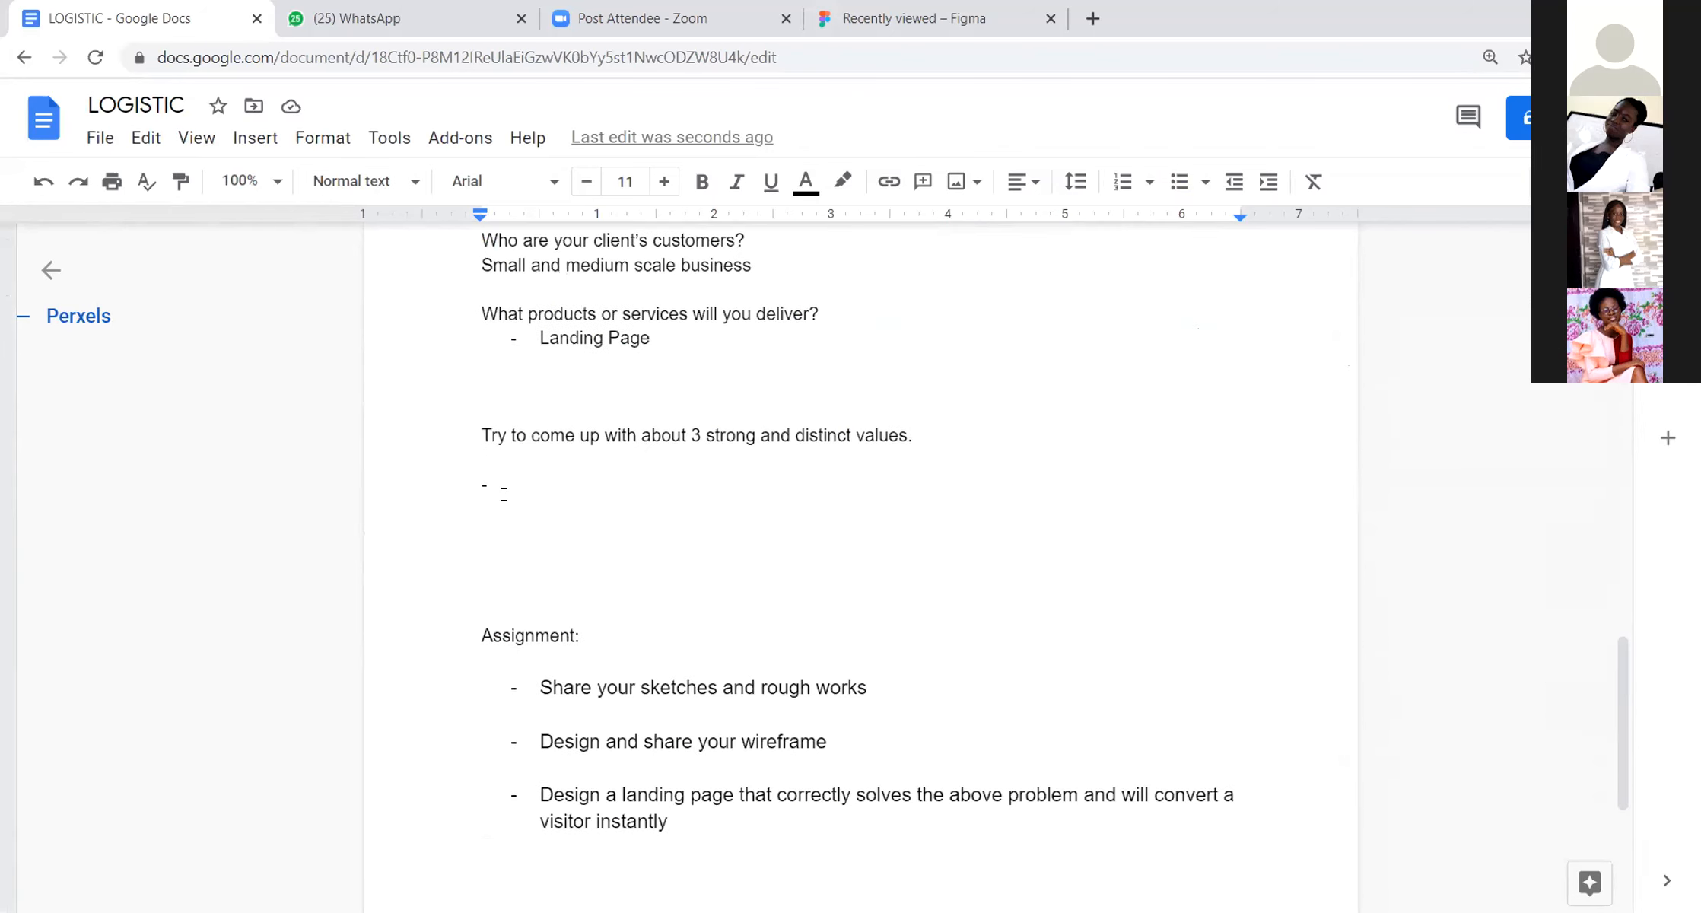
{"action": "left_click", "coordinate": [503, 495]}
{"action": "key", "text": "alt+v"}
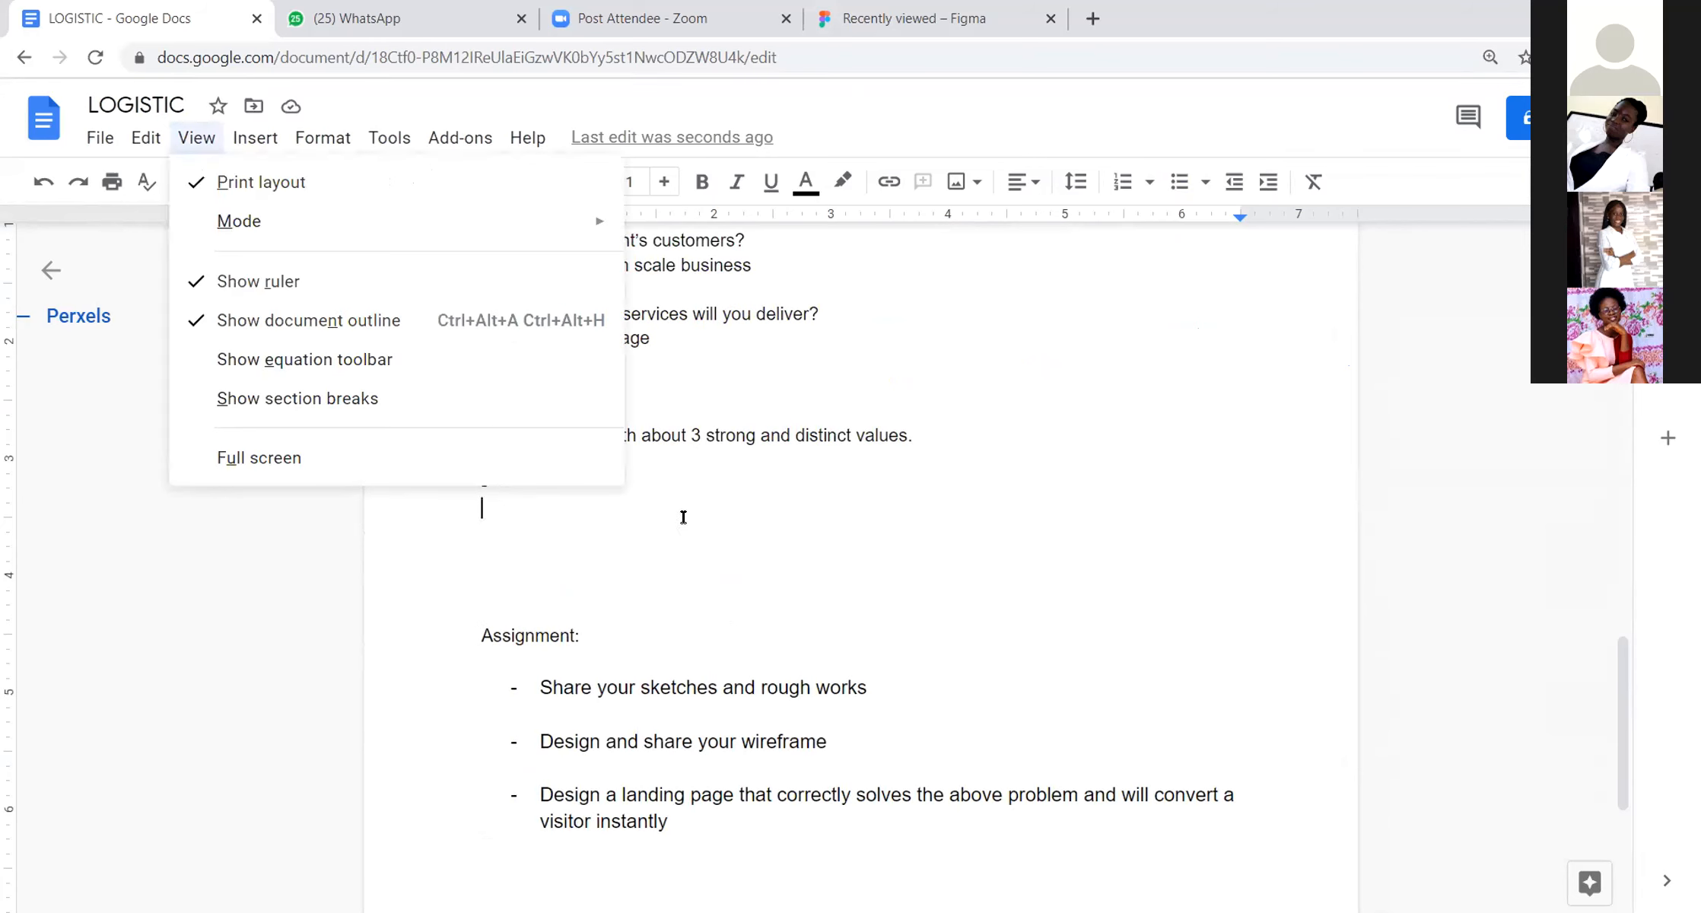
{"action": "key", "text": "Escape"}
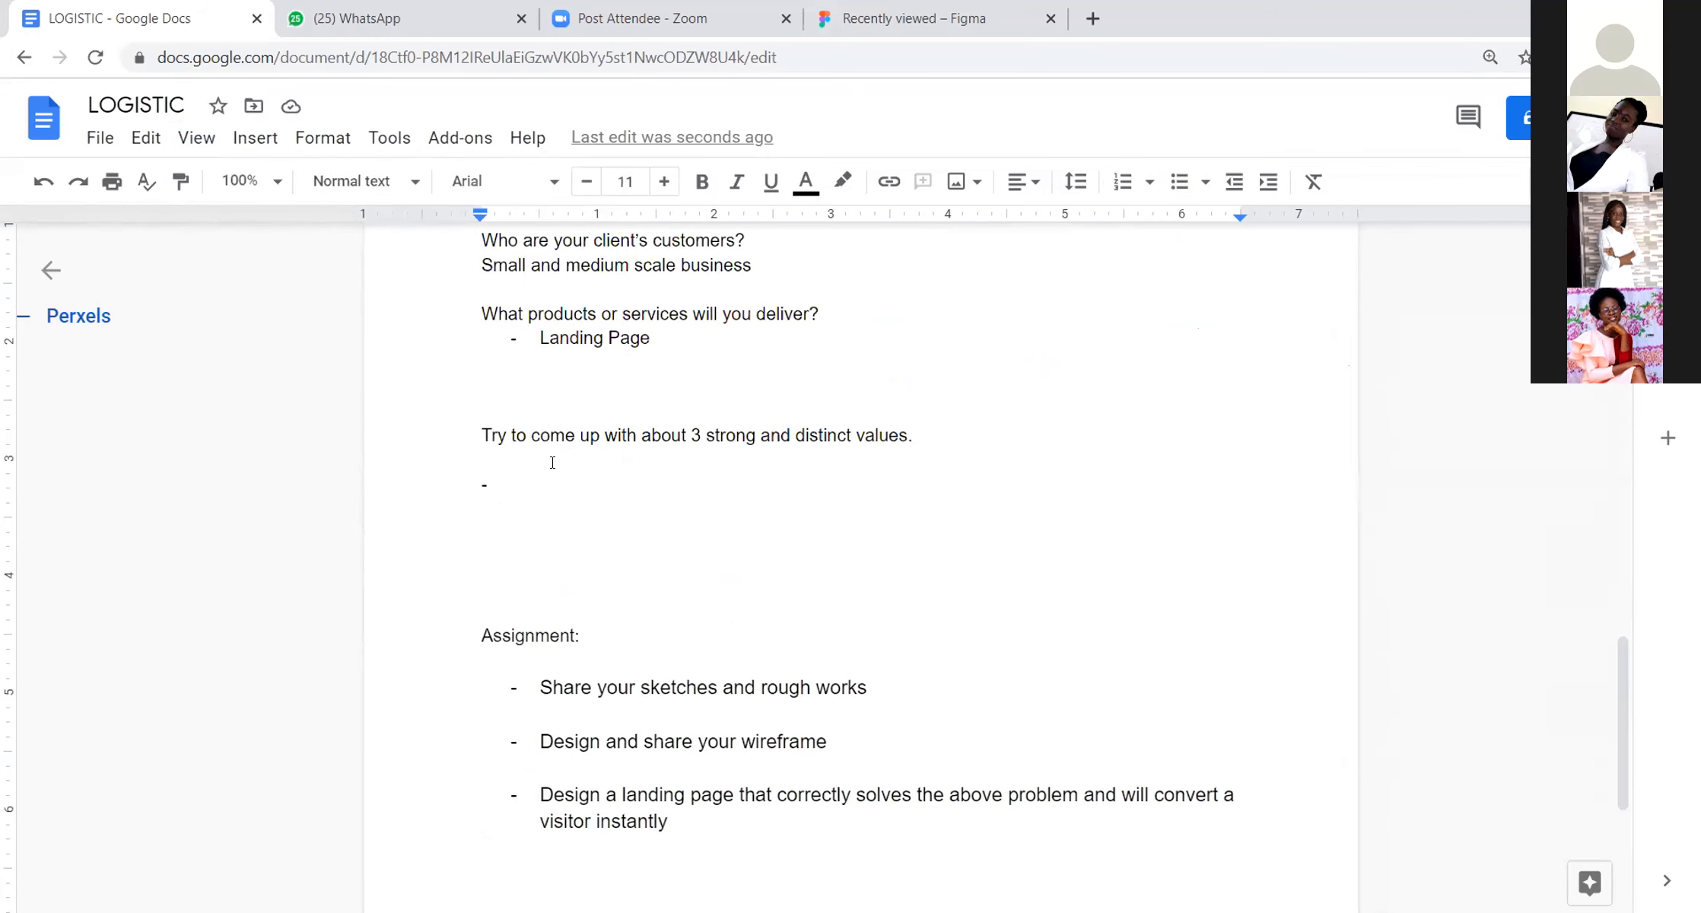
Step: Copy the three answer lines under "What distinctions separate it from others?" and paste them after the dash below the strong and distinct values prompt
{"action": "scroll", "coordinate": [650, 286], "scroll_direction": "down", "scroll_amount": 5}
{"action": "scroll", "coordinate": [619, 383], "scroll_direction": "up", "scroll_amount": 9}
{"action": "scroll", "coordinate": [619, 383], "scroll_direction": "up", "scroll_amount": 4}
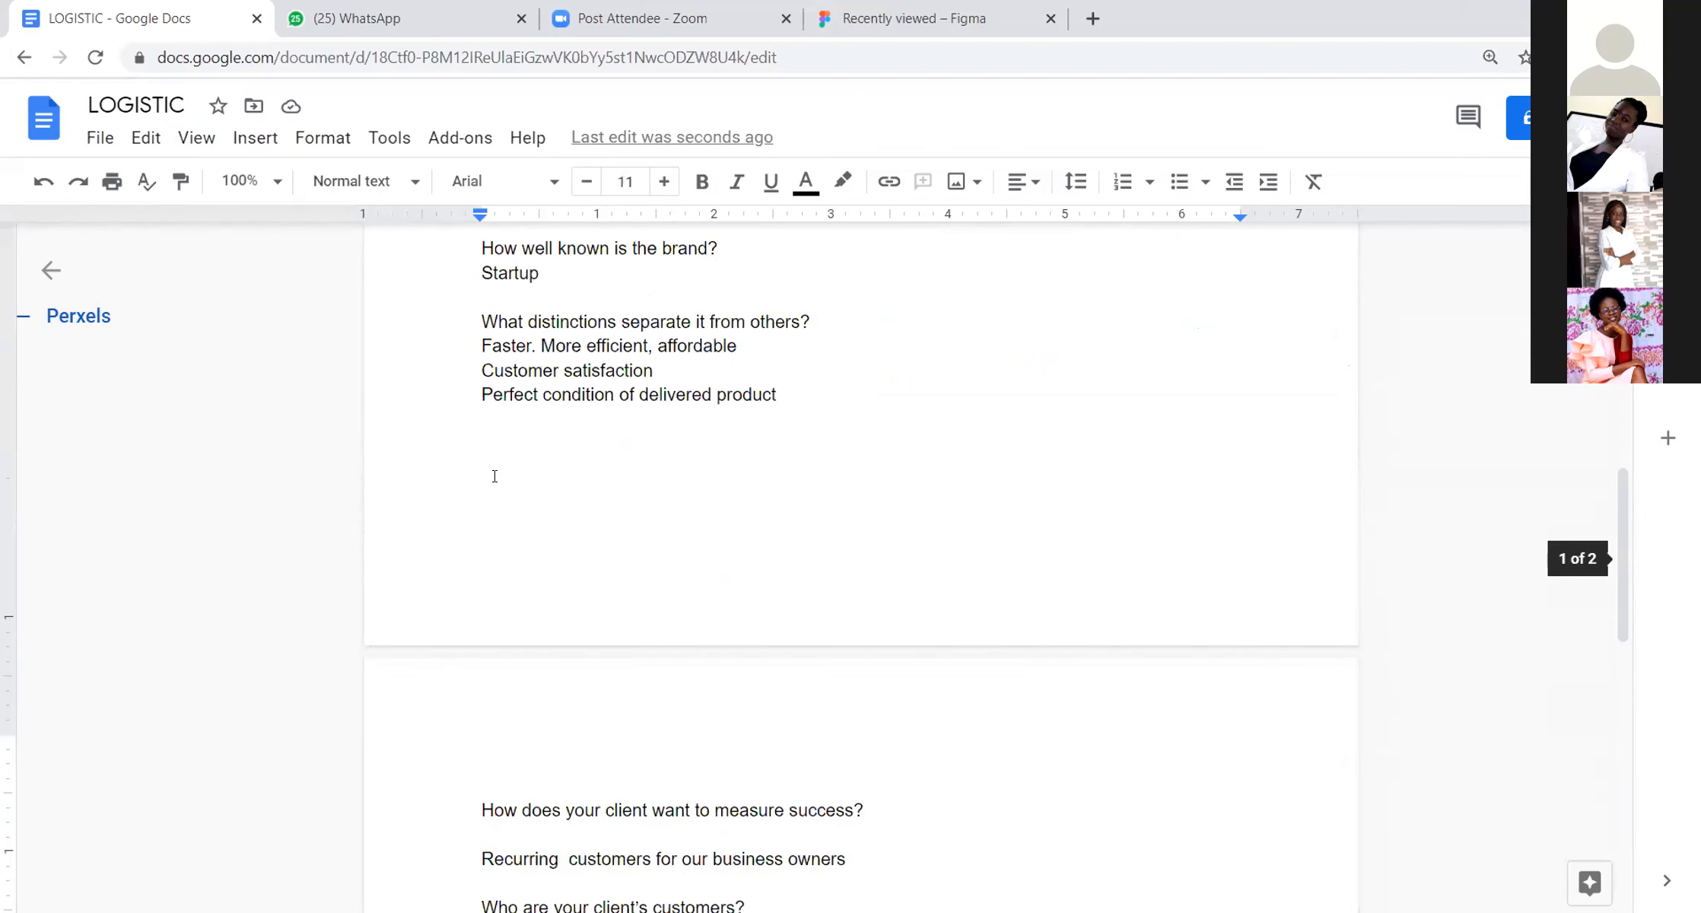
{"action": "left_click", "coordinate": [472, 519]}
{"action": "left_click_drag", "start_coordinate": [748, 519], "coordinate": [790, 576]}
{"action": "key", "text": "ctrl+c"}
{"action": "scroll", "coordinate": [788, 586], "scroll_direction": "up", "scroll_amount": 4}
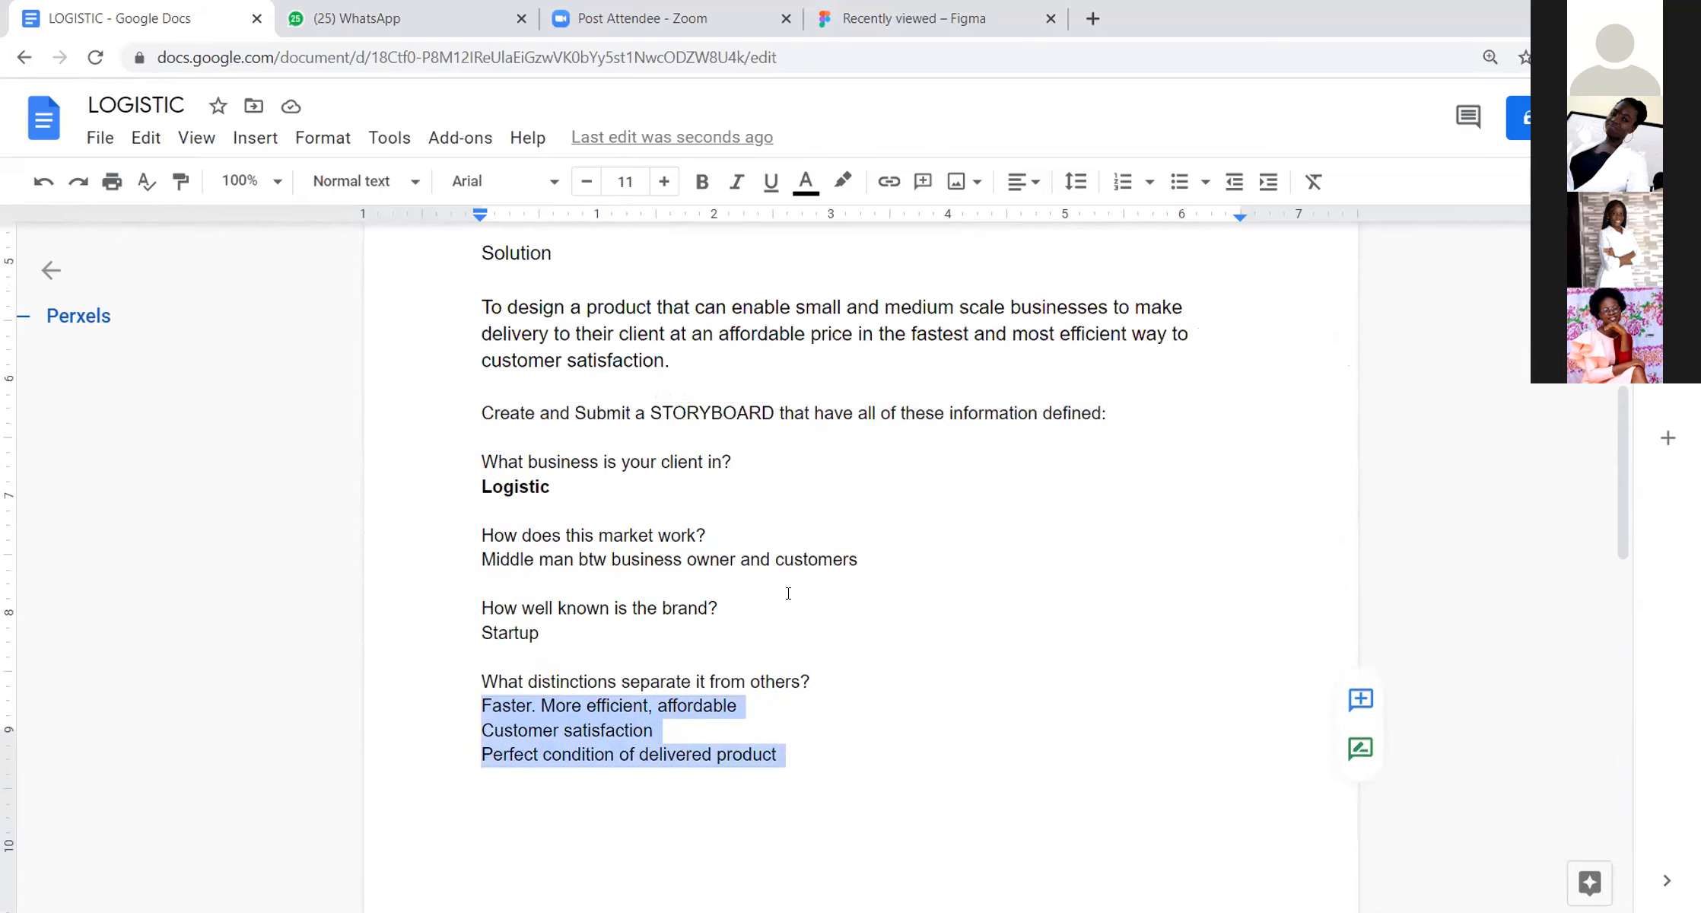
{"action": "scroll", "coordinate": [789, 593], "scroll_direction": "down", "scroll_amount": 5}
{"action": "scroll", "coordinate": [788, 594], "scroll_direction": "down", "scroll_amount": 8}
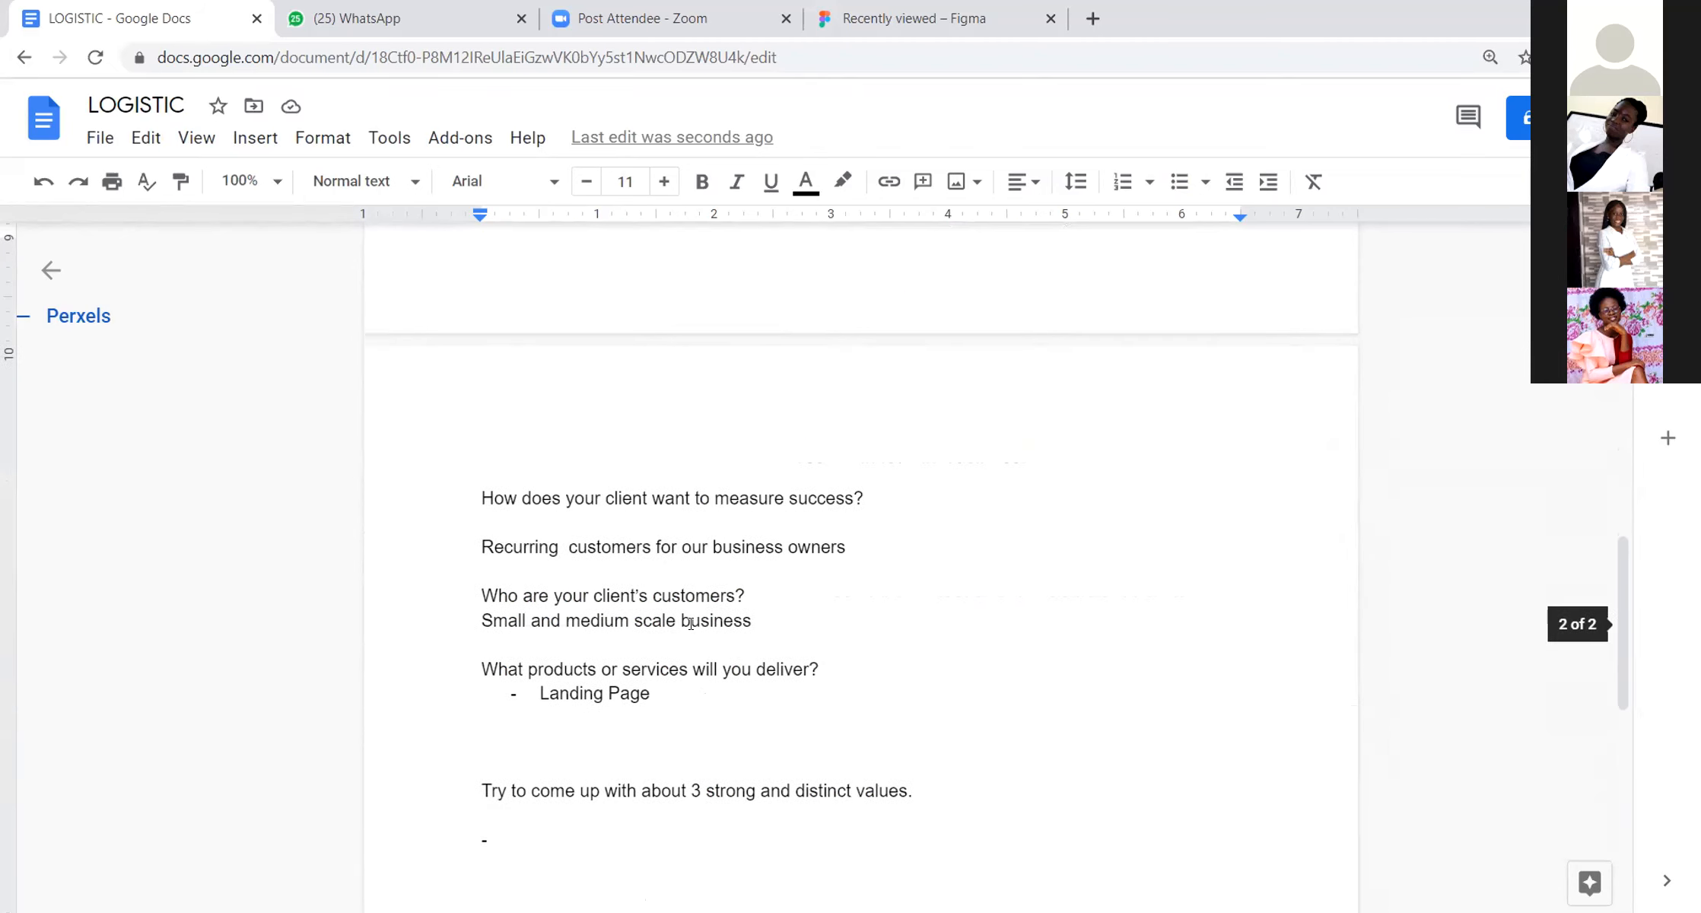
{"action": "left_click", "coordinate": [500, 653]}
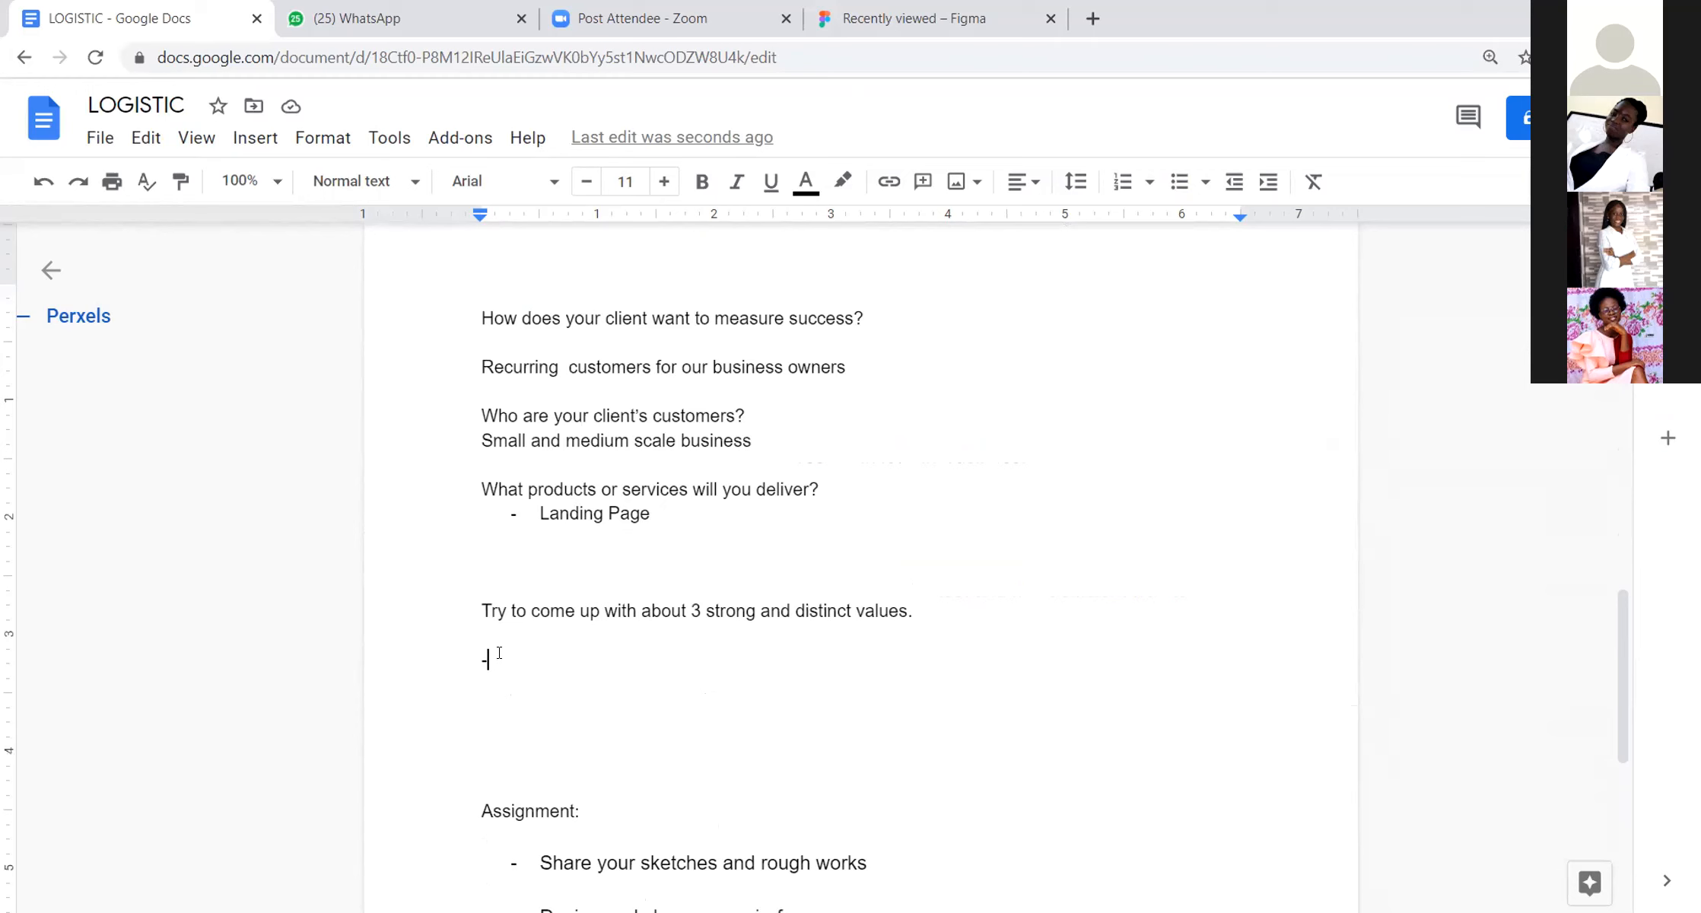
{"action": "key", "text": "ctrl+v"}
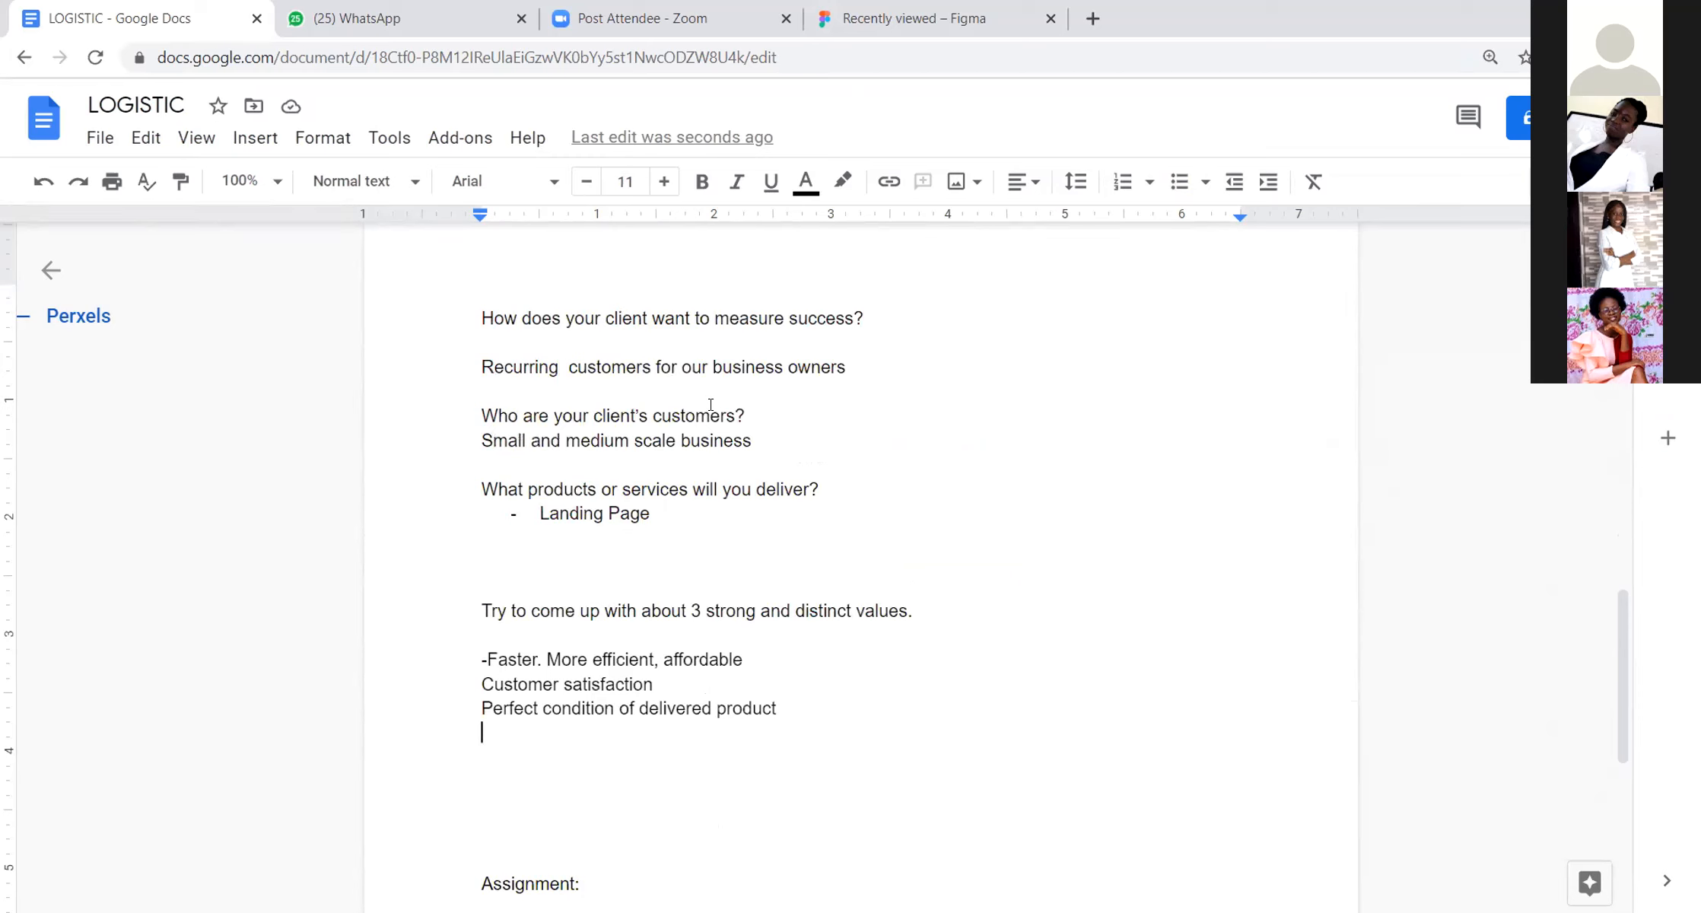
Step: Switch to Figma and create a new blank design file in Drafts
{"action": "scroll", "coordinate": [674, 380], "scroll_direction": "up", "scroll_amount": 8}
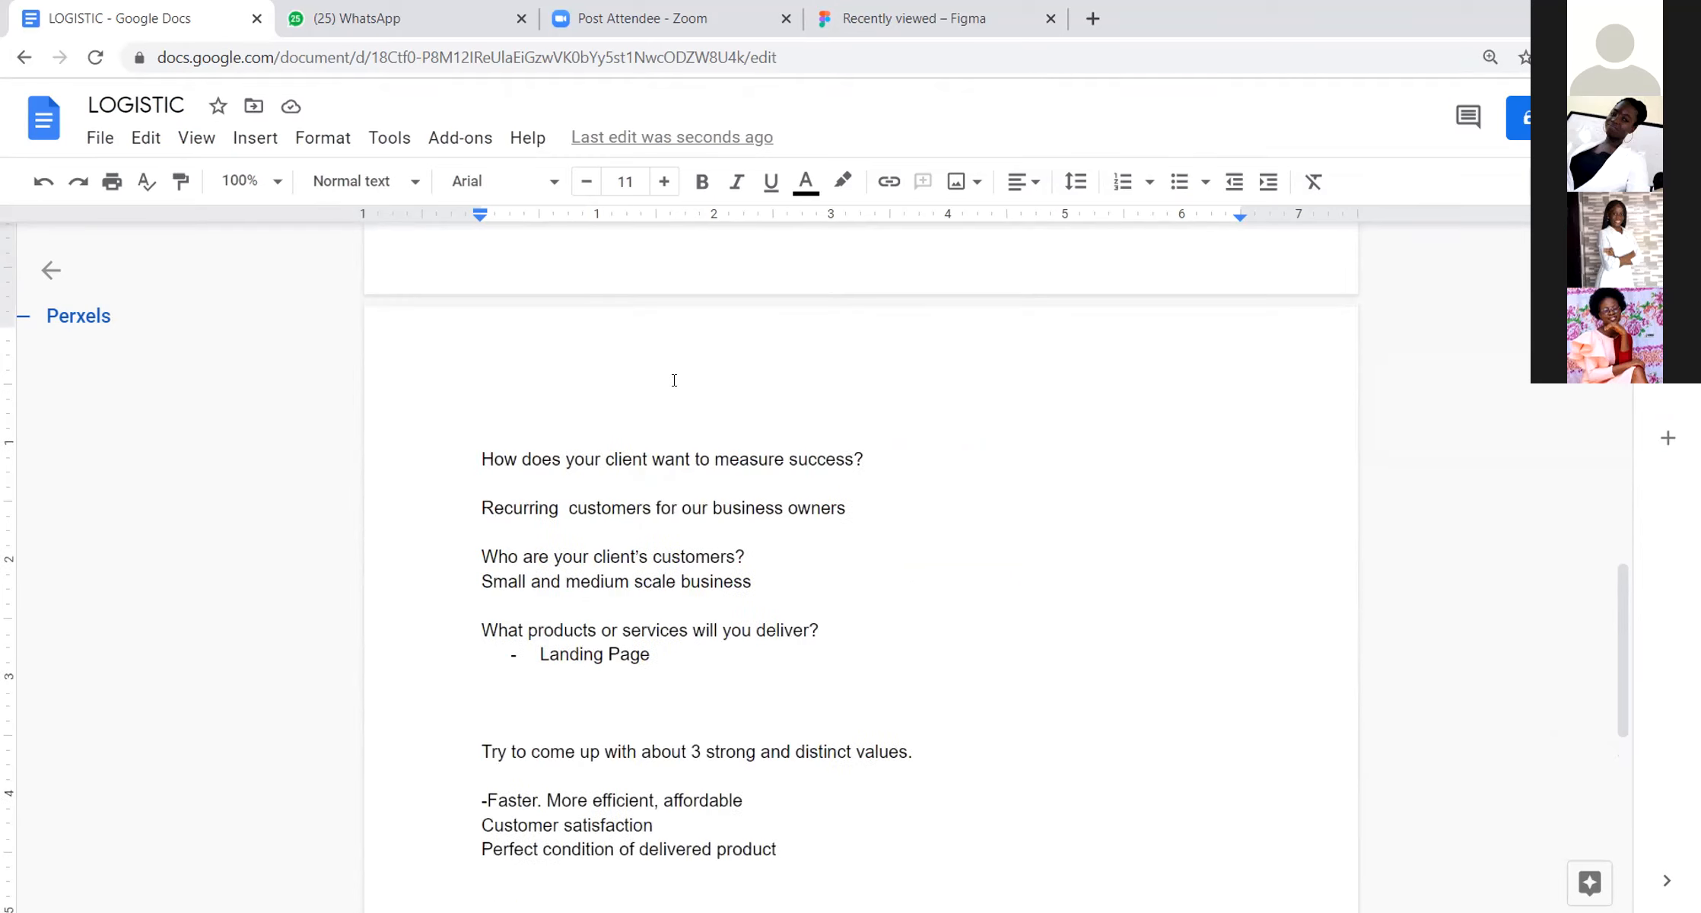
{"action": "scroll", "coordinate": [674, 380], "scroll_direction": "up", "scroll_amount": 10}
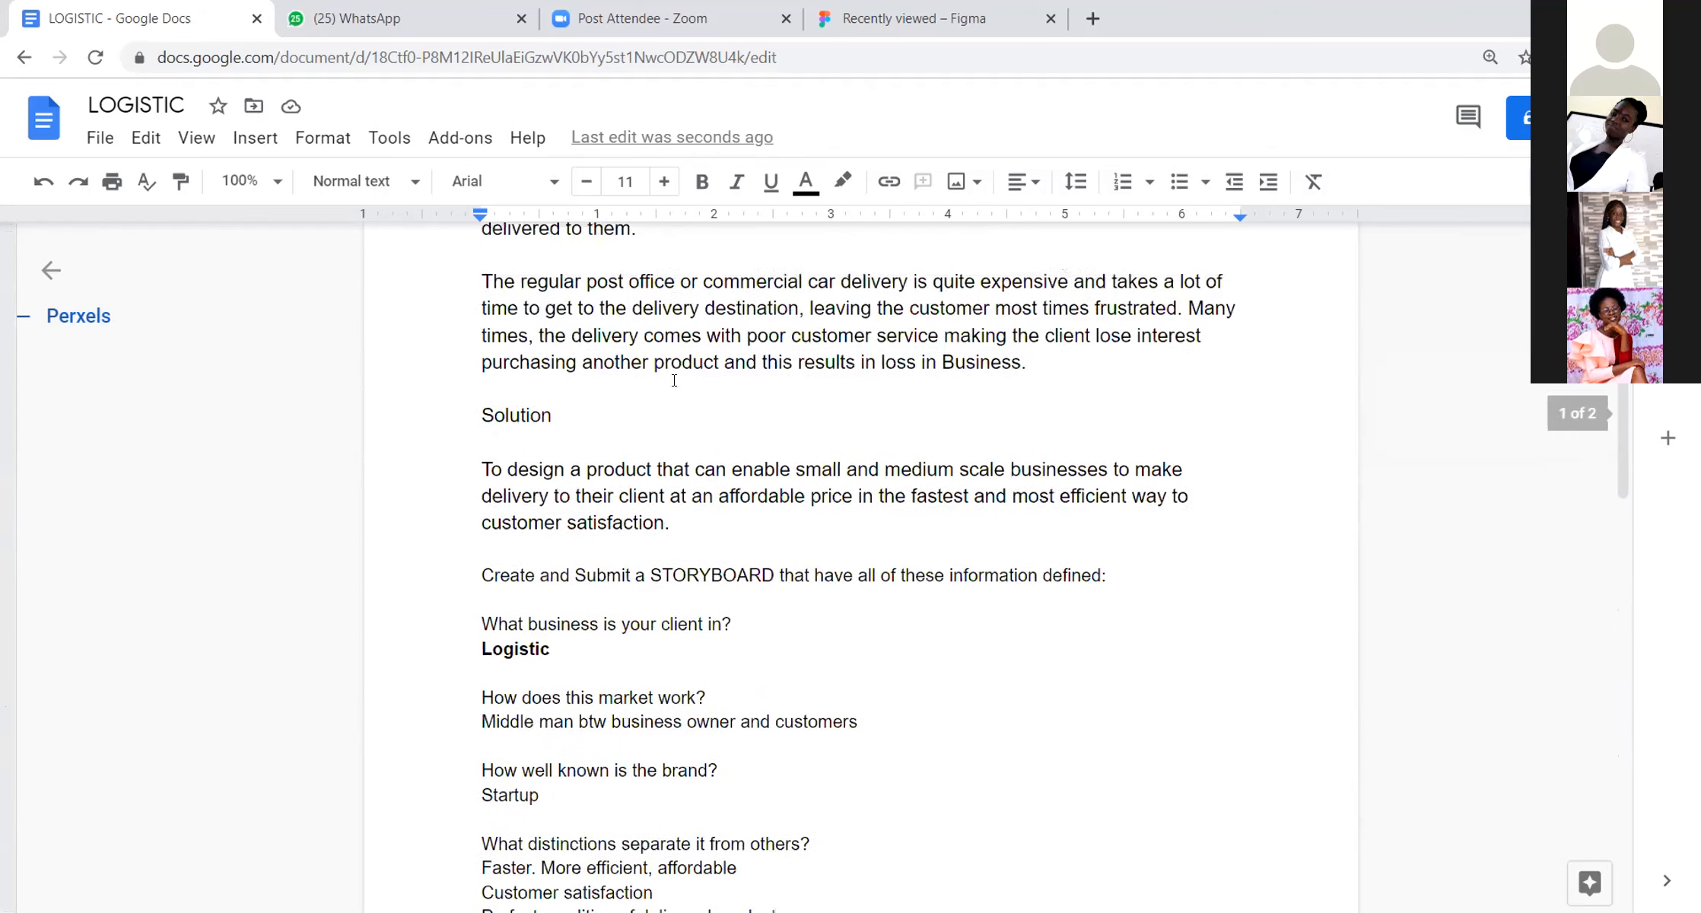
{"action": "scroll", "coordinate": [674, 381], "scroll_direction": "down", "scroll_amount": 7}
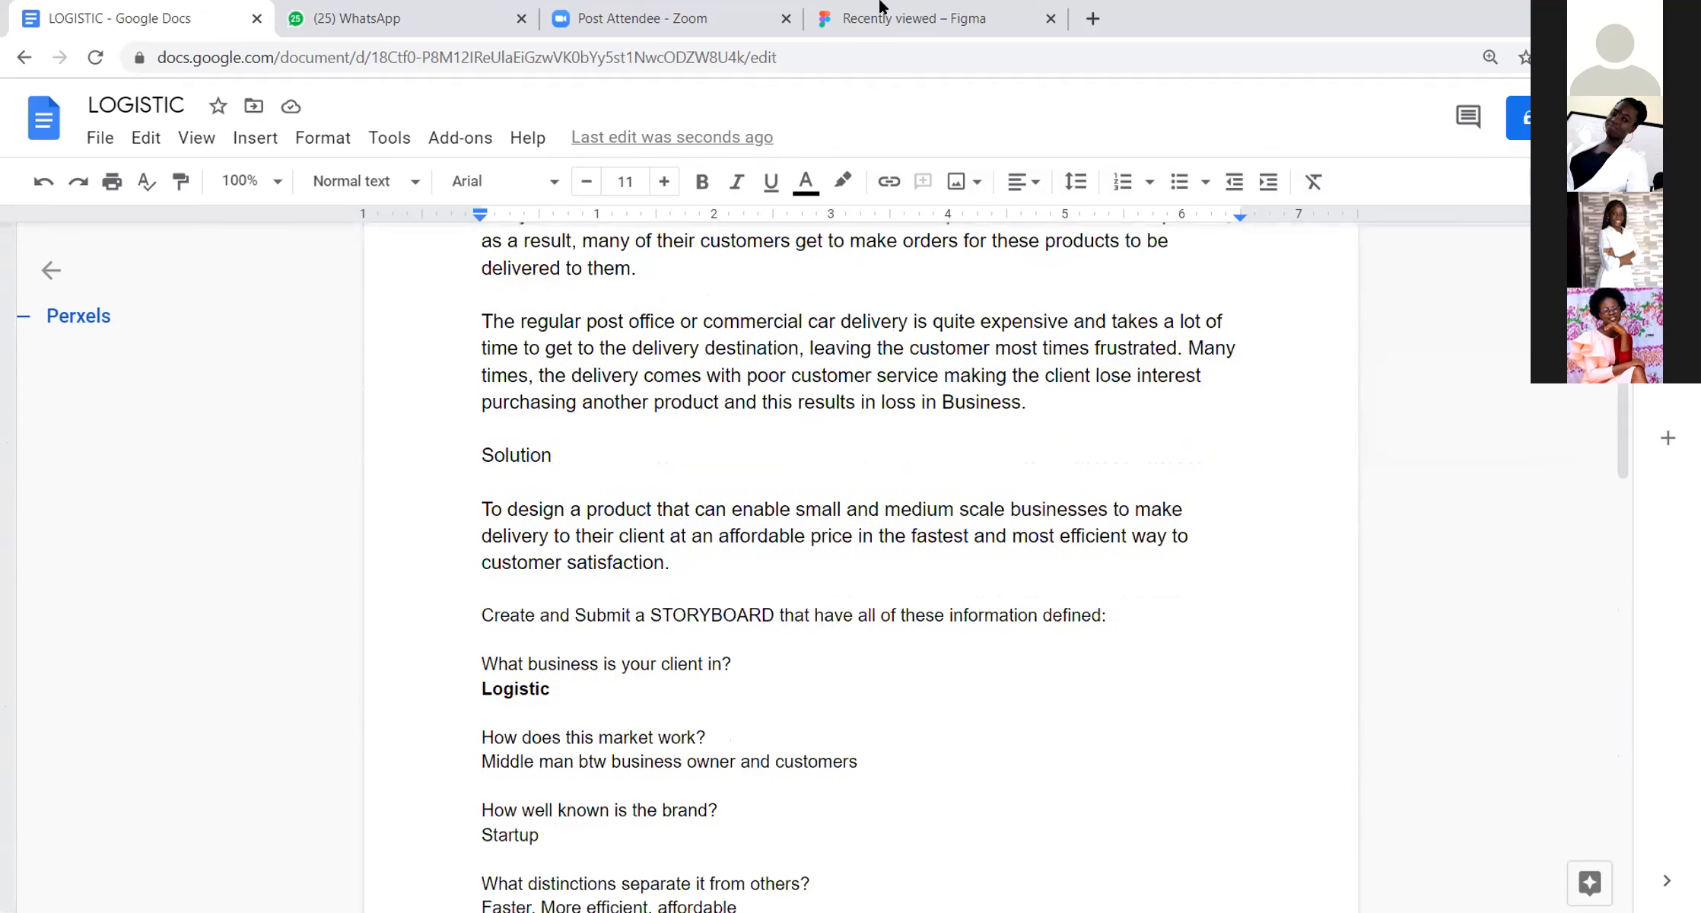
{"action": "left_click", "coordinate": [913, 19]}
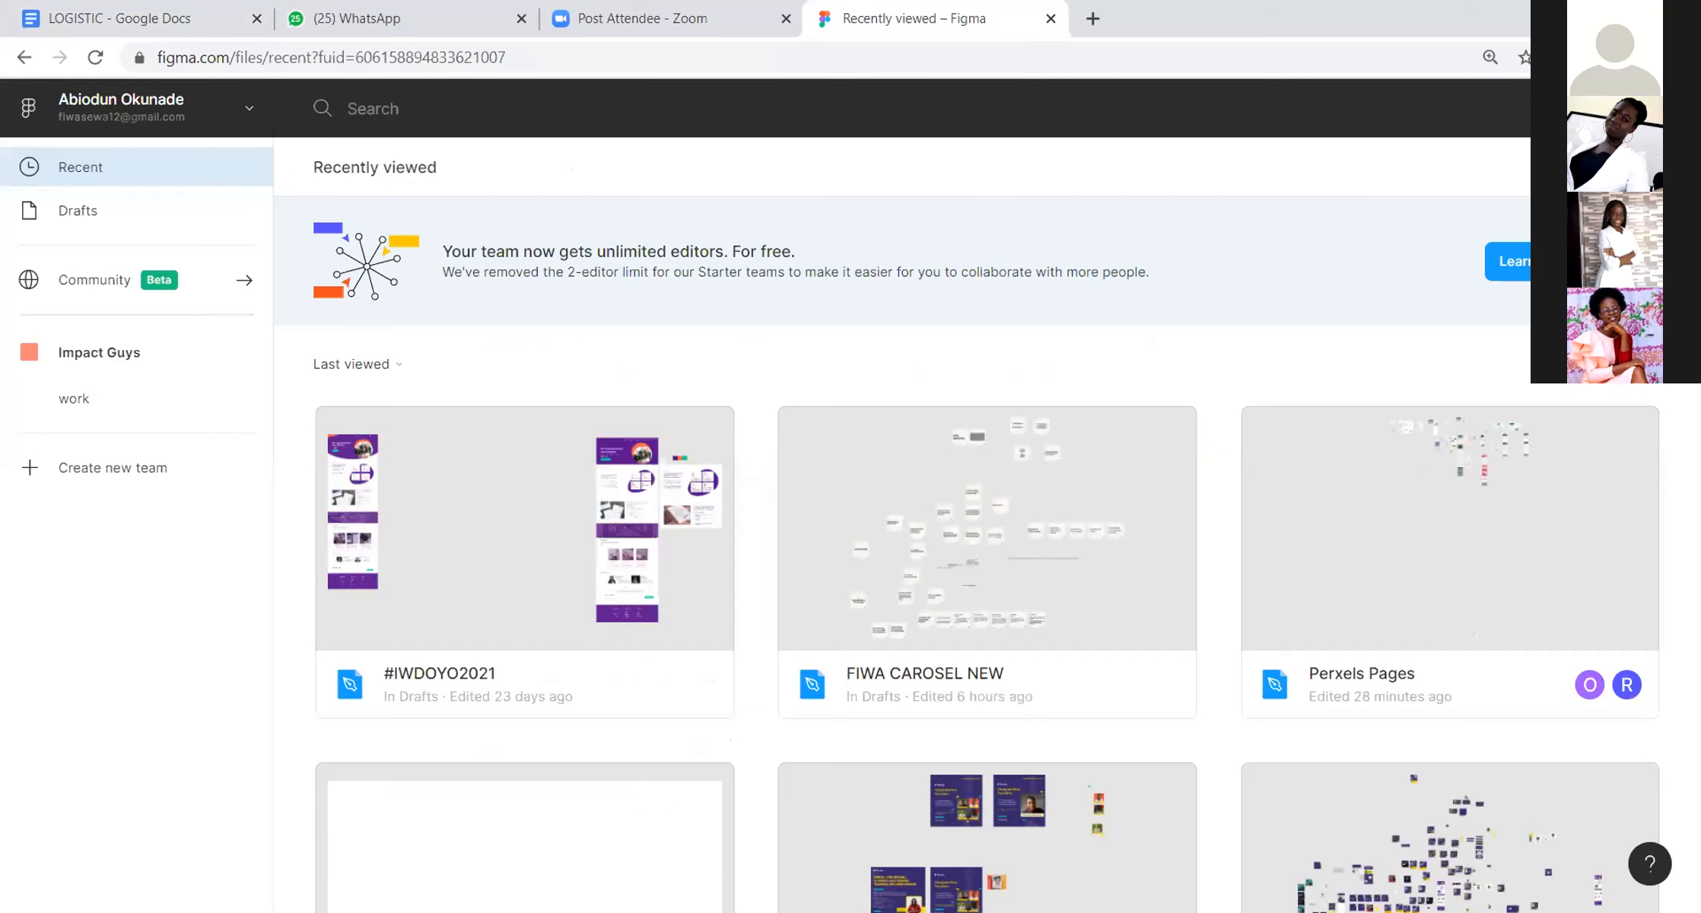
{"action": "left_click", "coordinate": [1636, 167]}
{"action": "left_click", "coordinate": [1519, 213]}
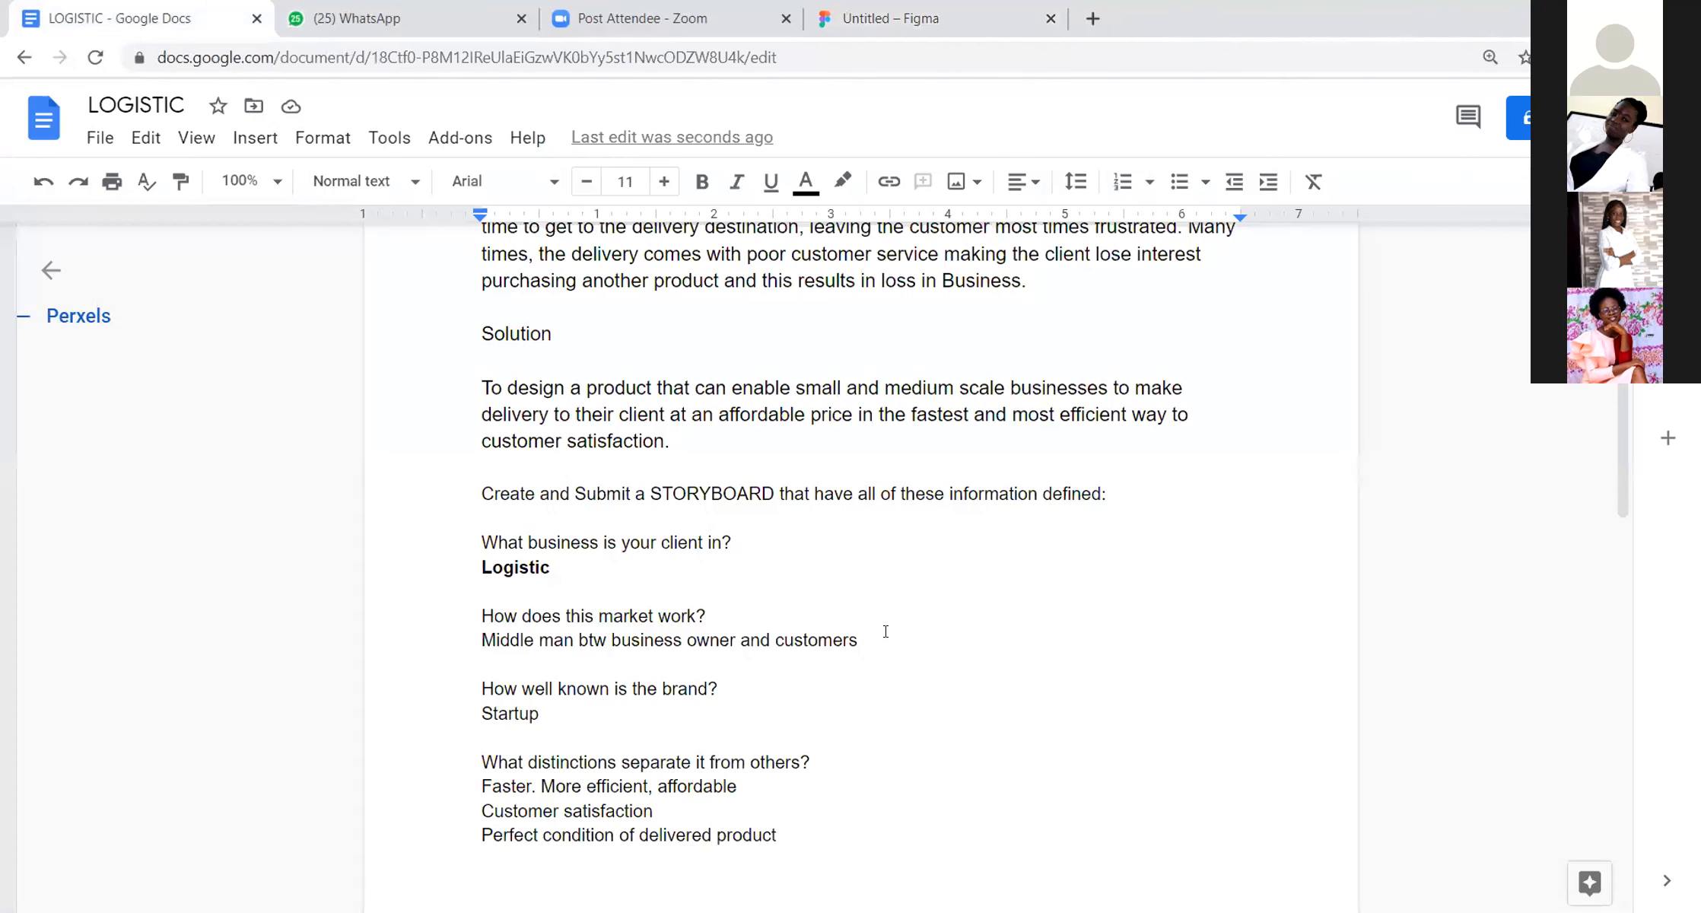
Step: Review the solution and storyboard answers in the LOGISTIC document, and return to the blank Untitled file in Figma
{"action": "scroll", "coordinate": [895, 609], "scroll_direction": "down", "scroll_amount": 3}
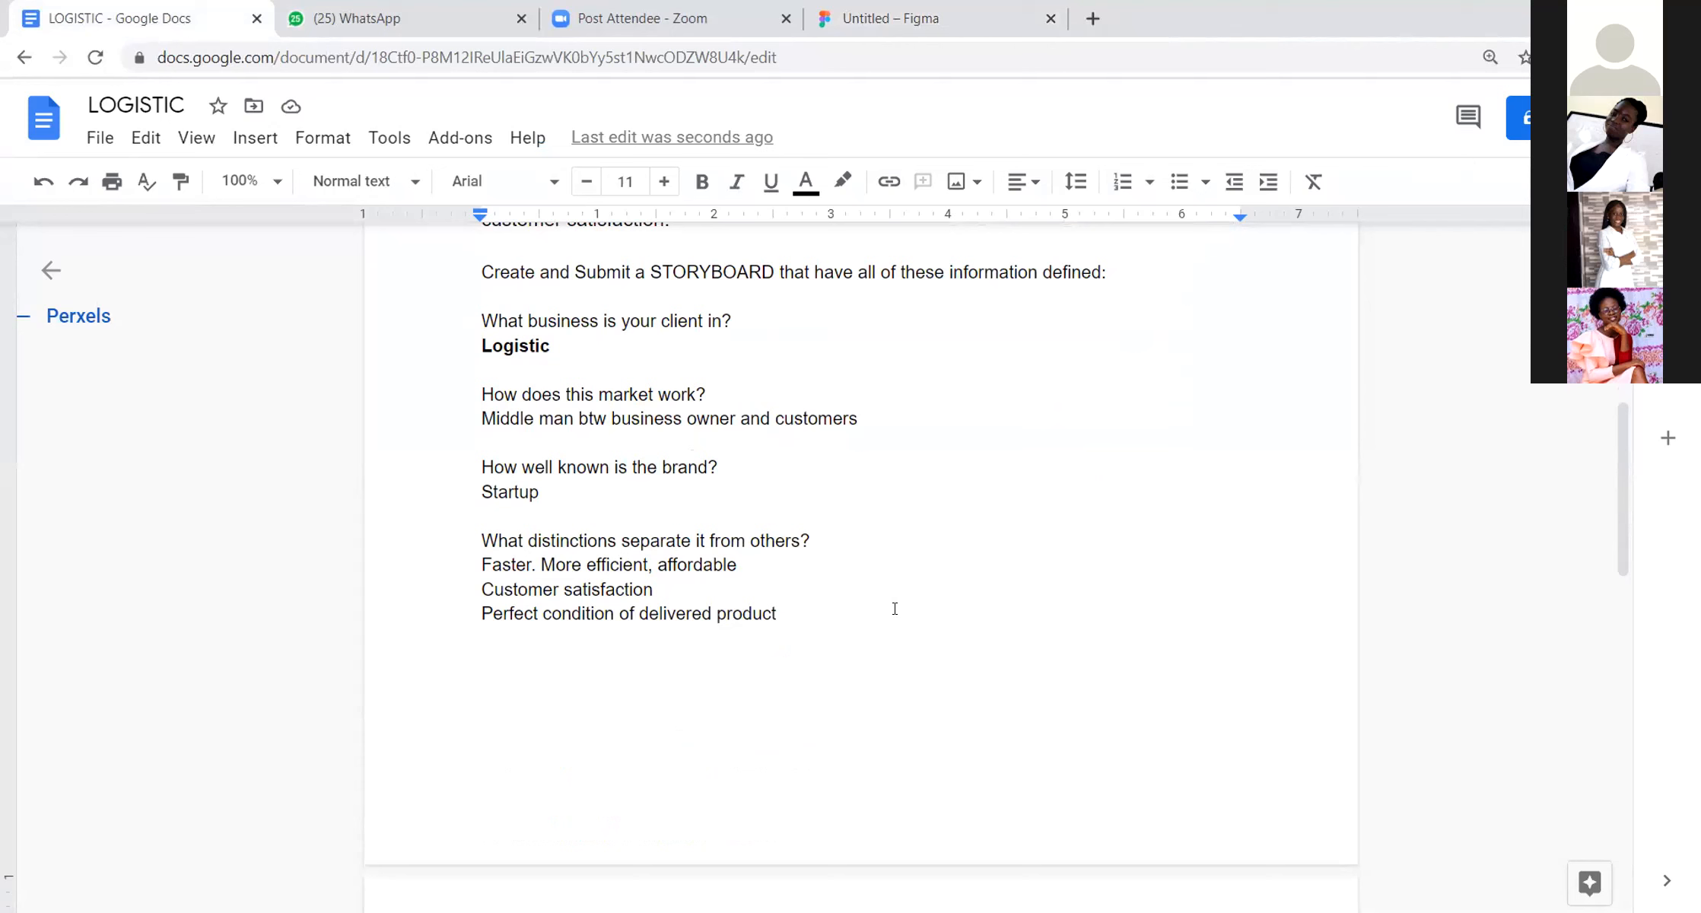
{"action": "scroll", "coordinate": [645, 395], "scroll_direction": "up", "scroll_amount": 4}
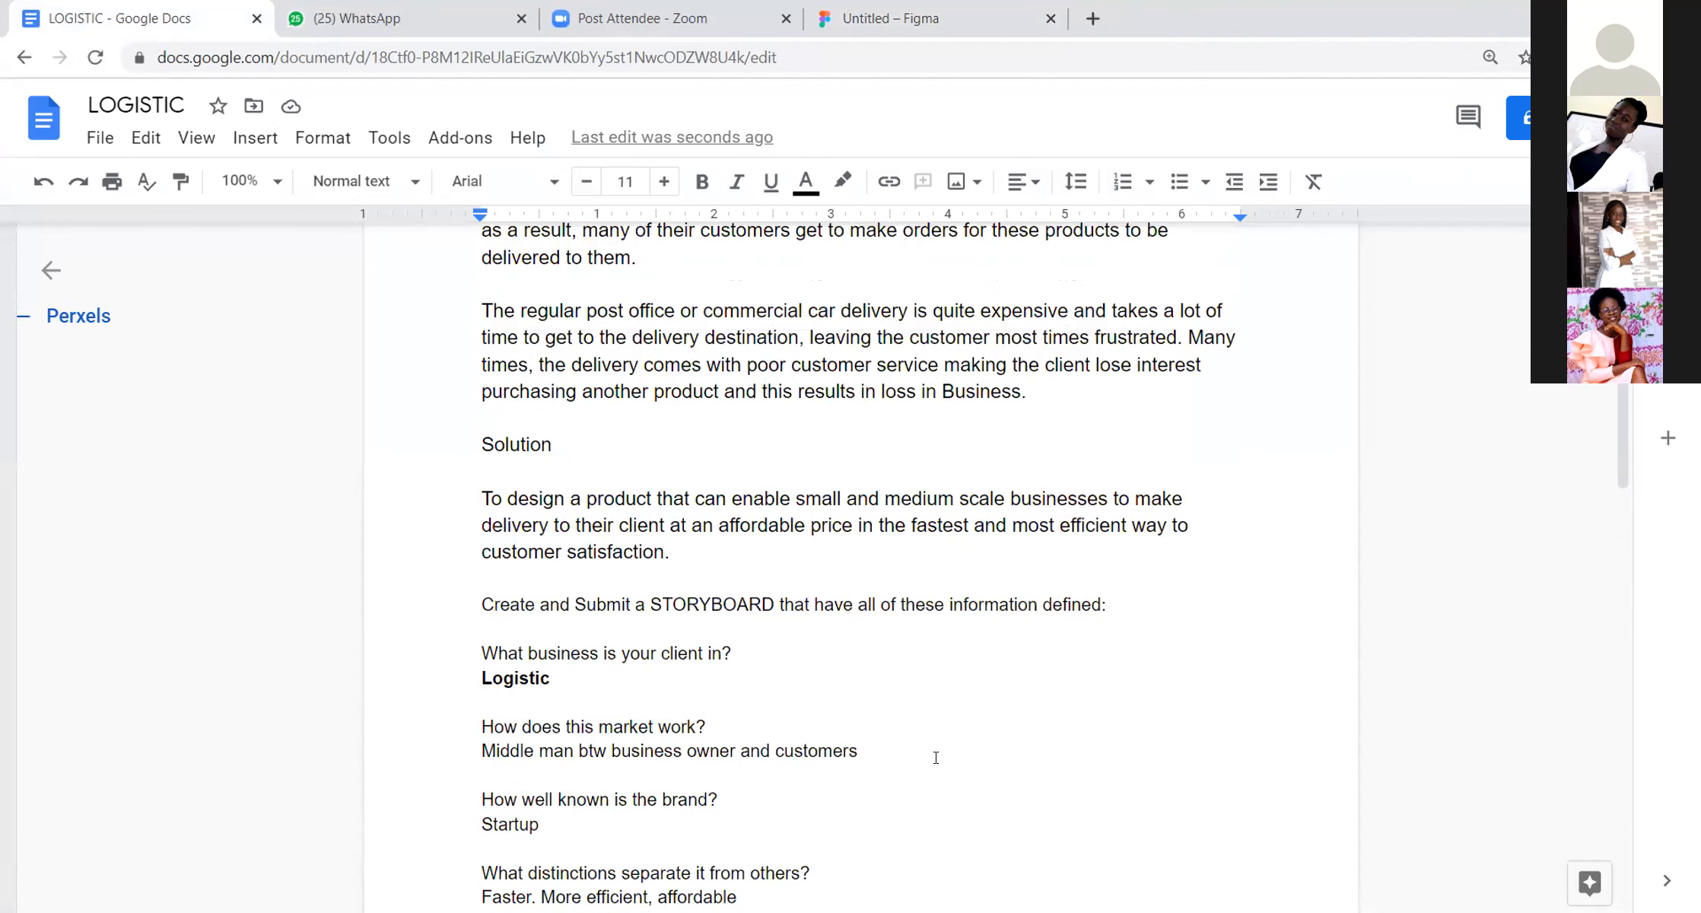
{"action": "scroll", "coordinate": [936, 757], "scroll_direction": "down", "scroll_amount": 9}
{"action": "scroll", "coordinate": [938, 759], "scroll_direction": "down", "scroll_amount": 3}
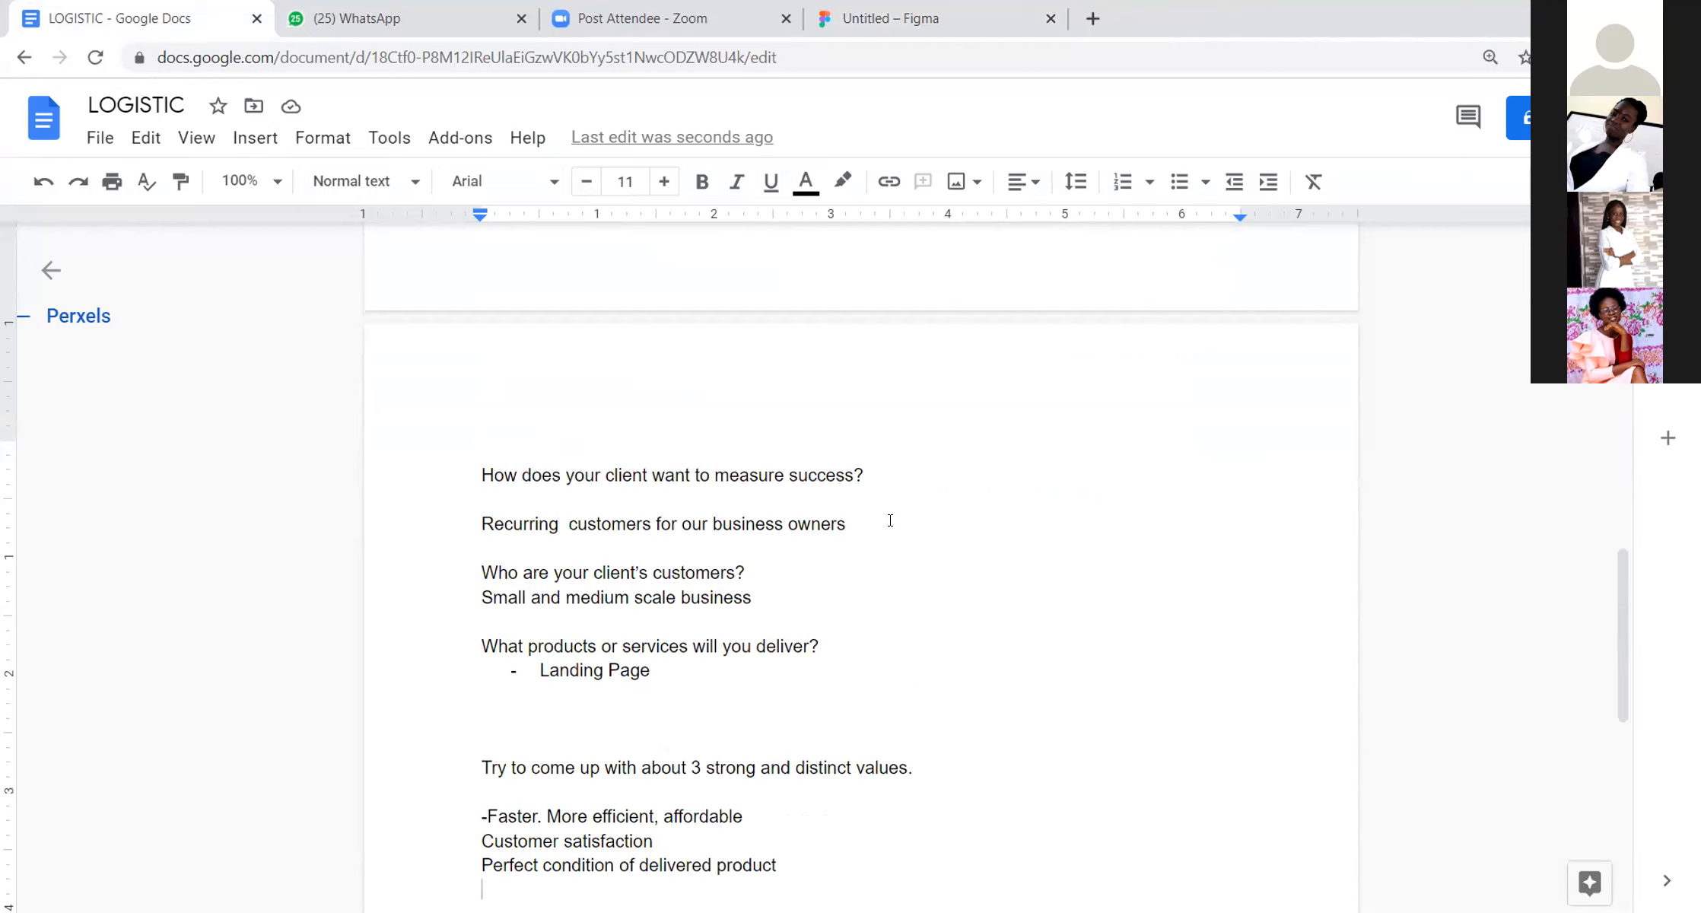
{"action": "left_click", "coordinate": [867, 19]}
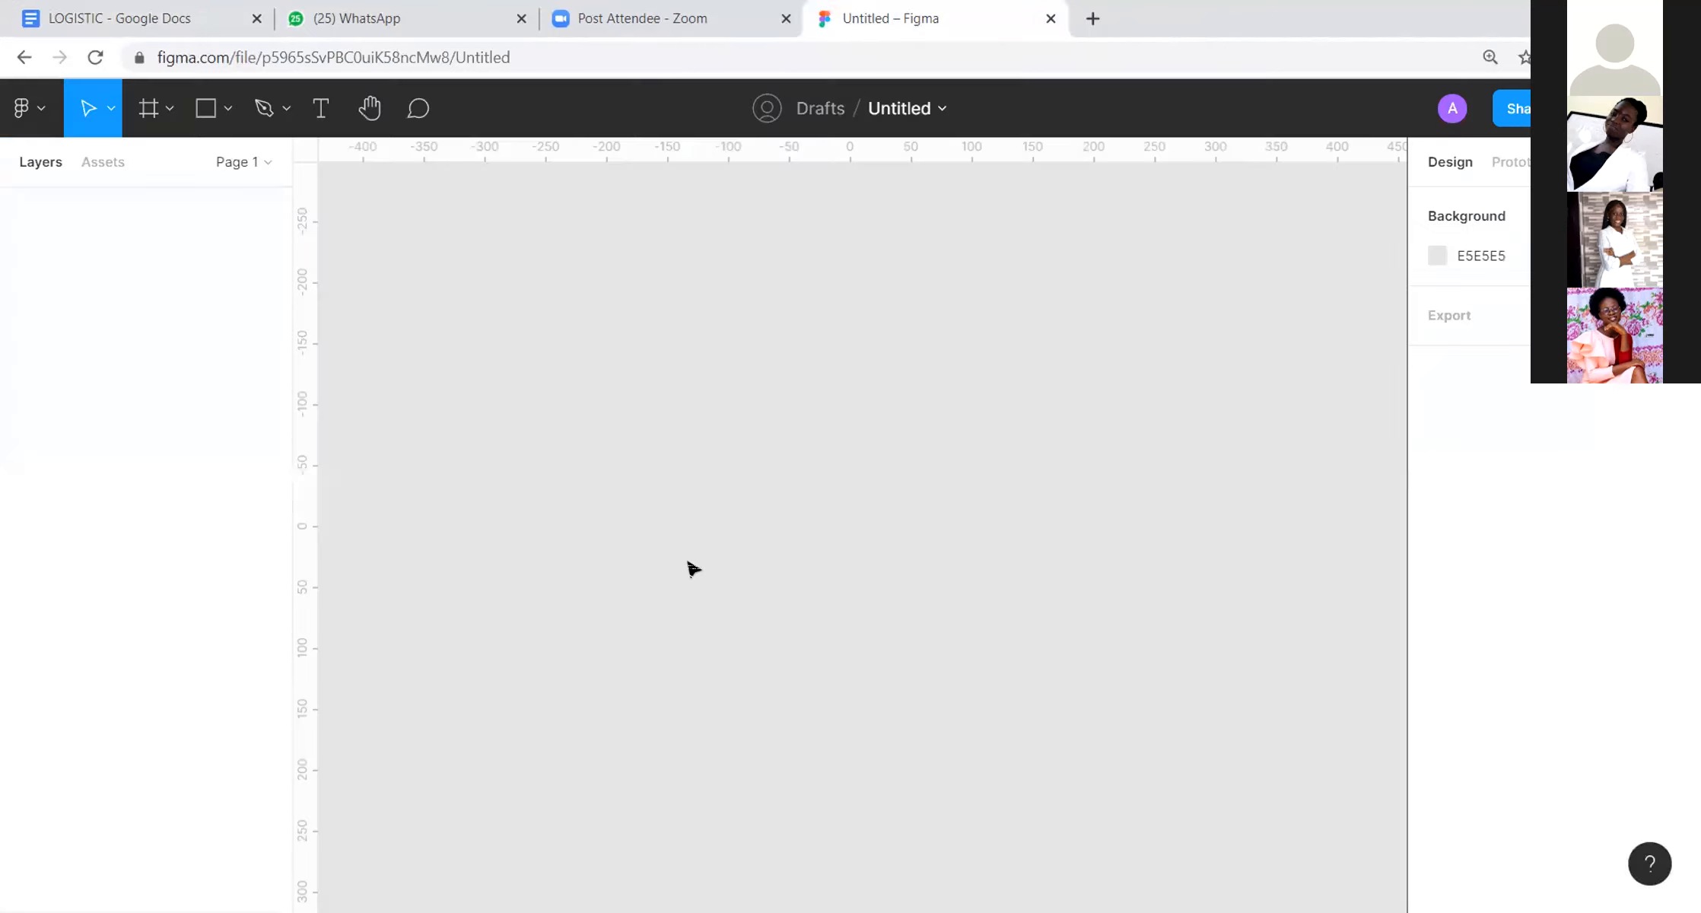
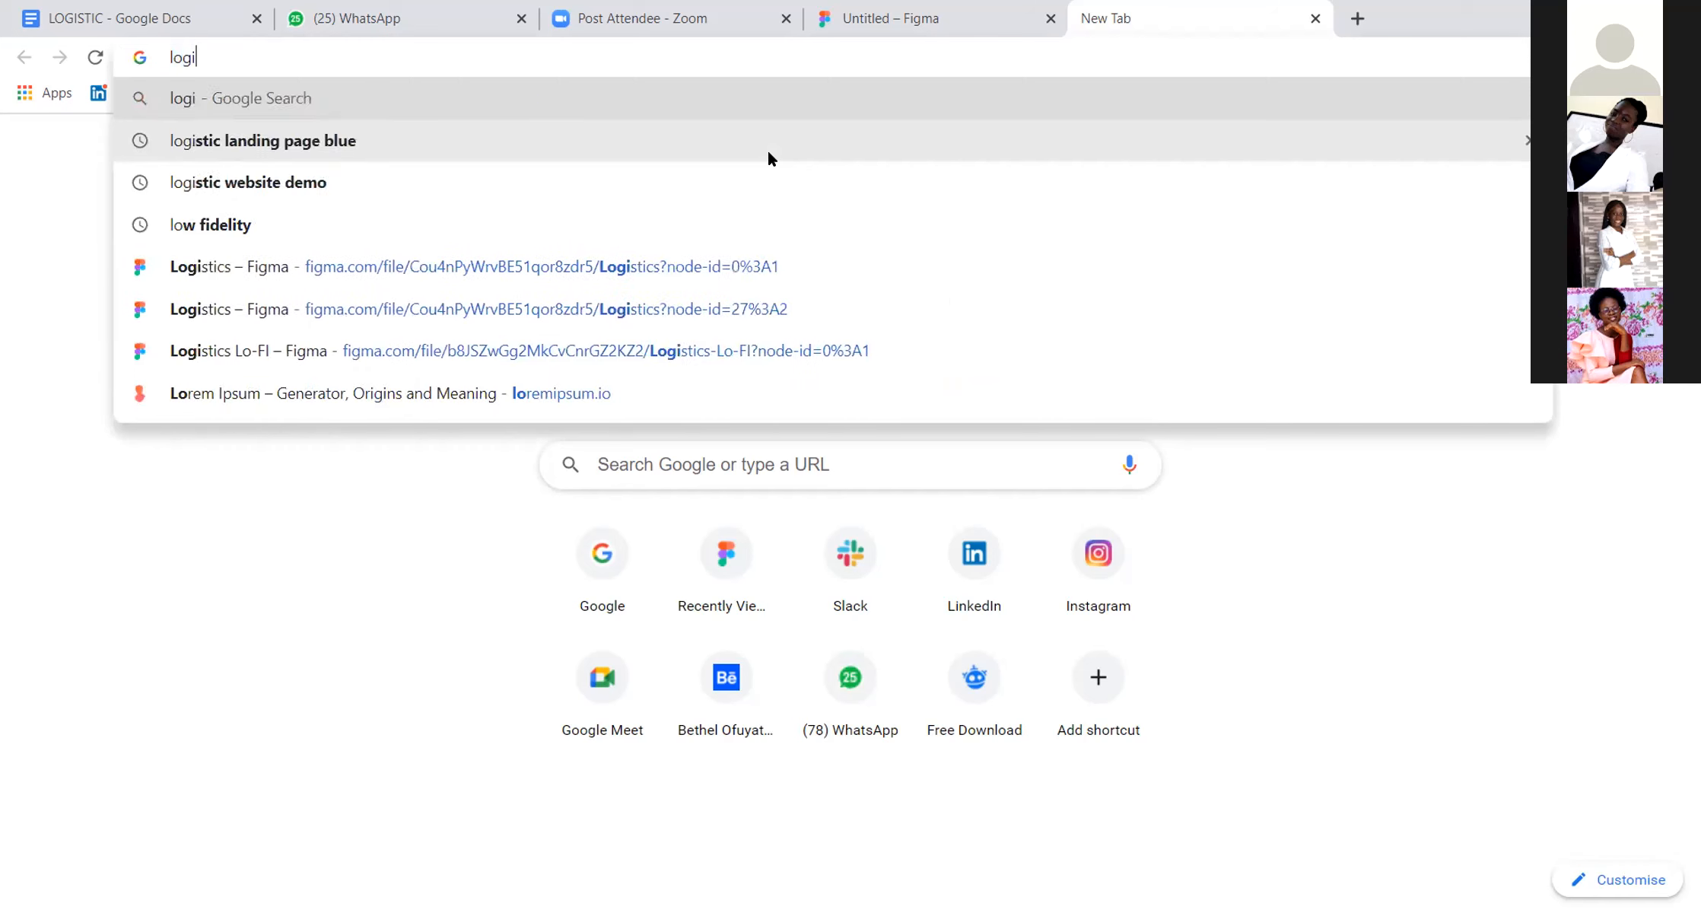
Step: Search Google Images for "logistic company landing page ui"
{"action": "type", "text": "company"}
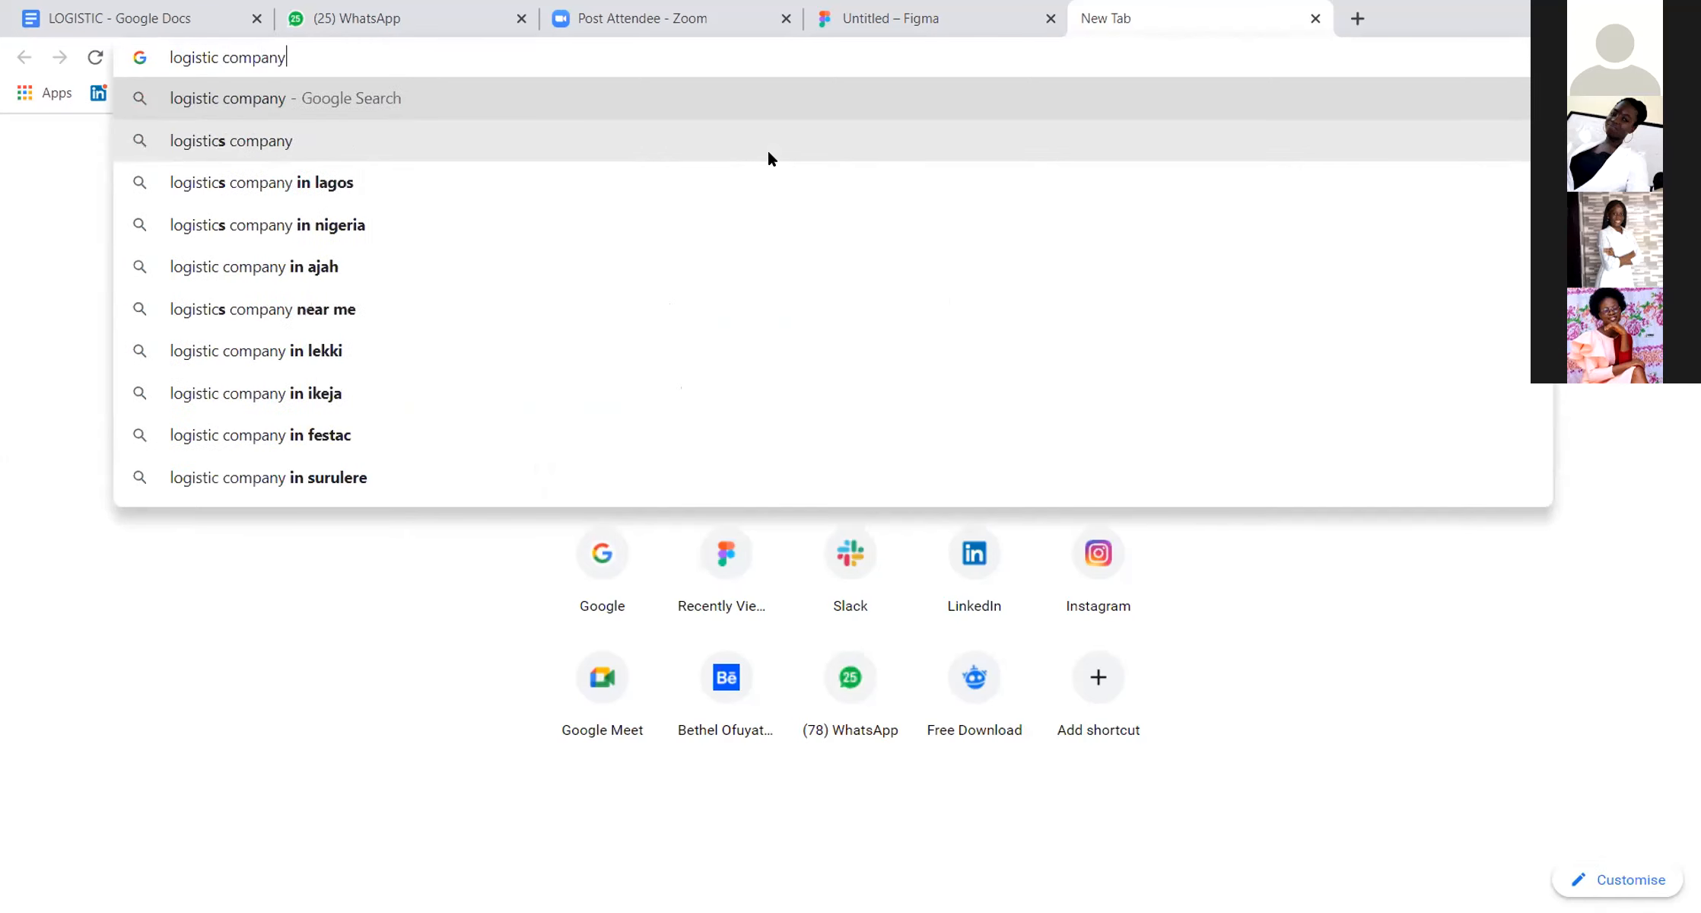
{"action": "type", "text": " lanfd"}
{"action": "key", "text": "BackSpace"}
{"action": "key", "text": "BackSpace"}
{"action": "type", "text": "ding page"}
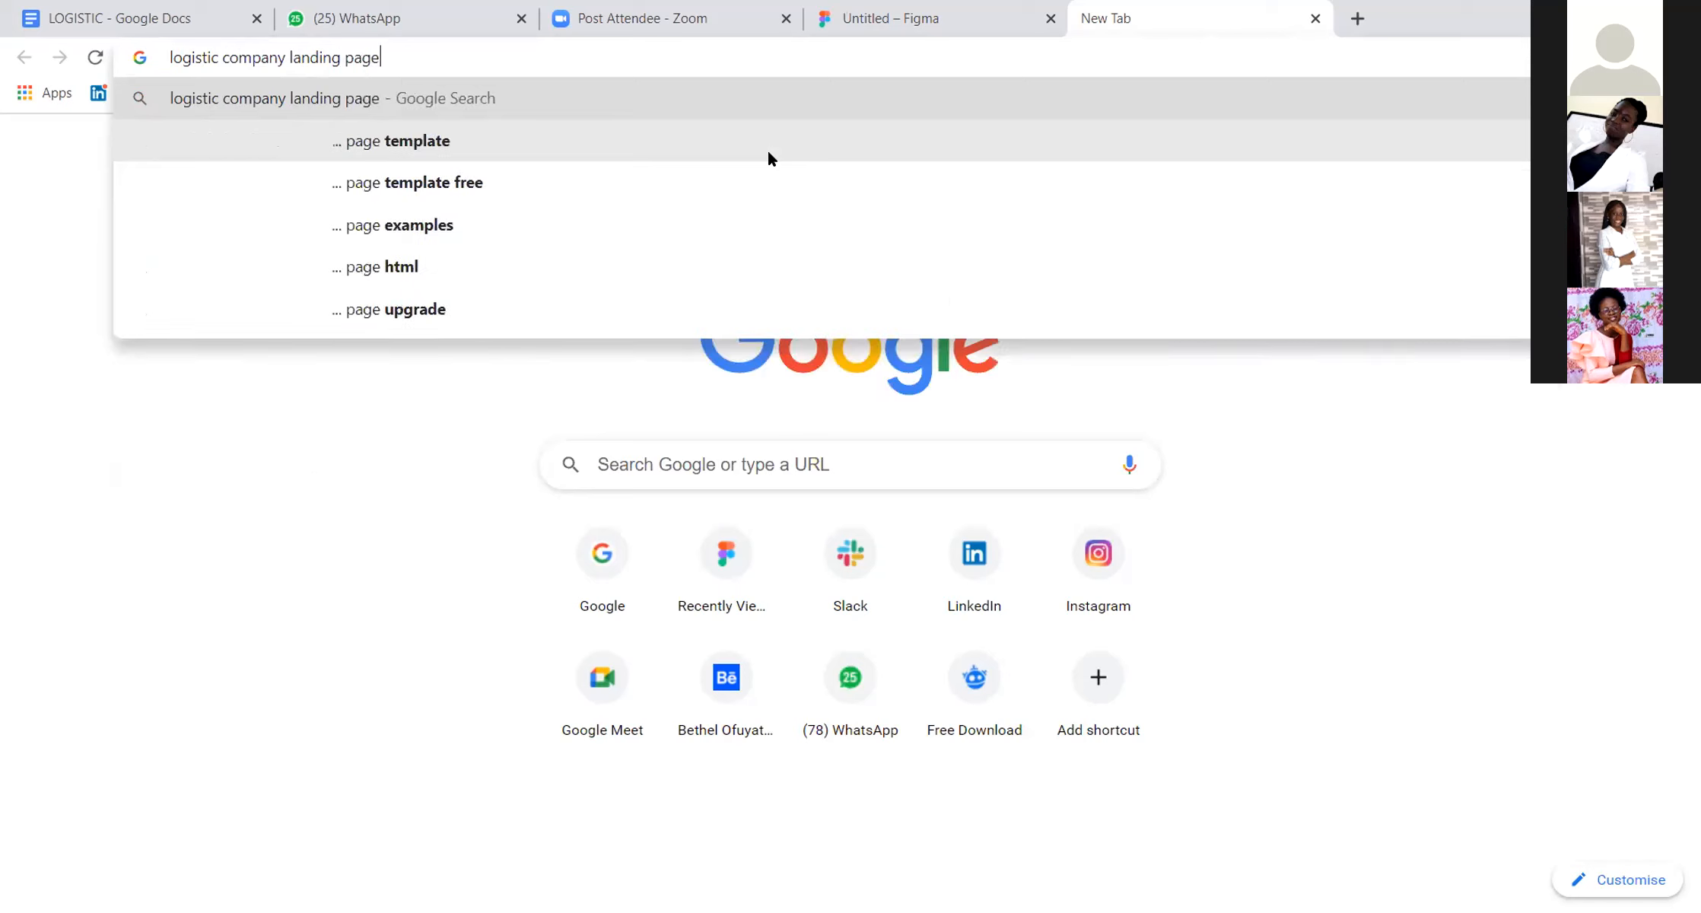
{"action": "type", "text": " ui"}
{"action": "key", "text": "Return"}
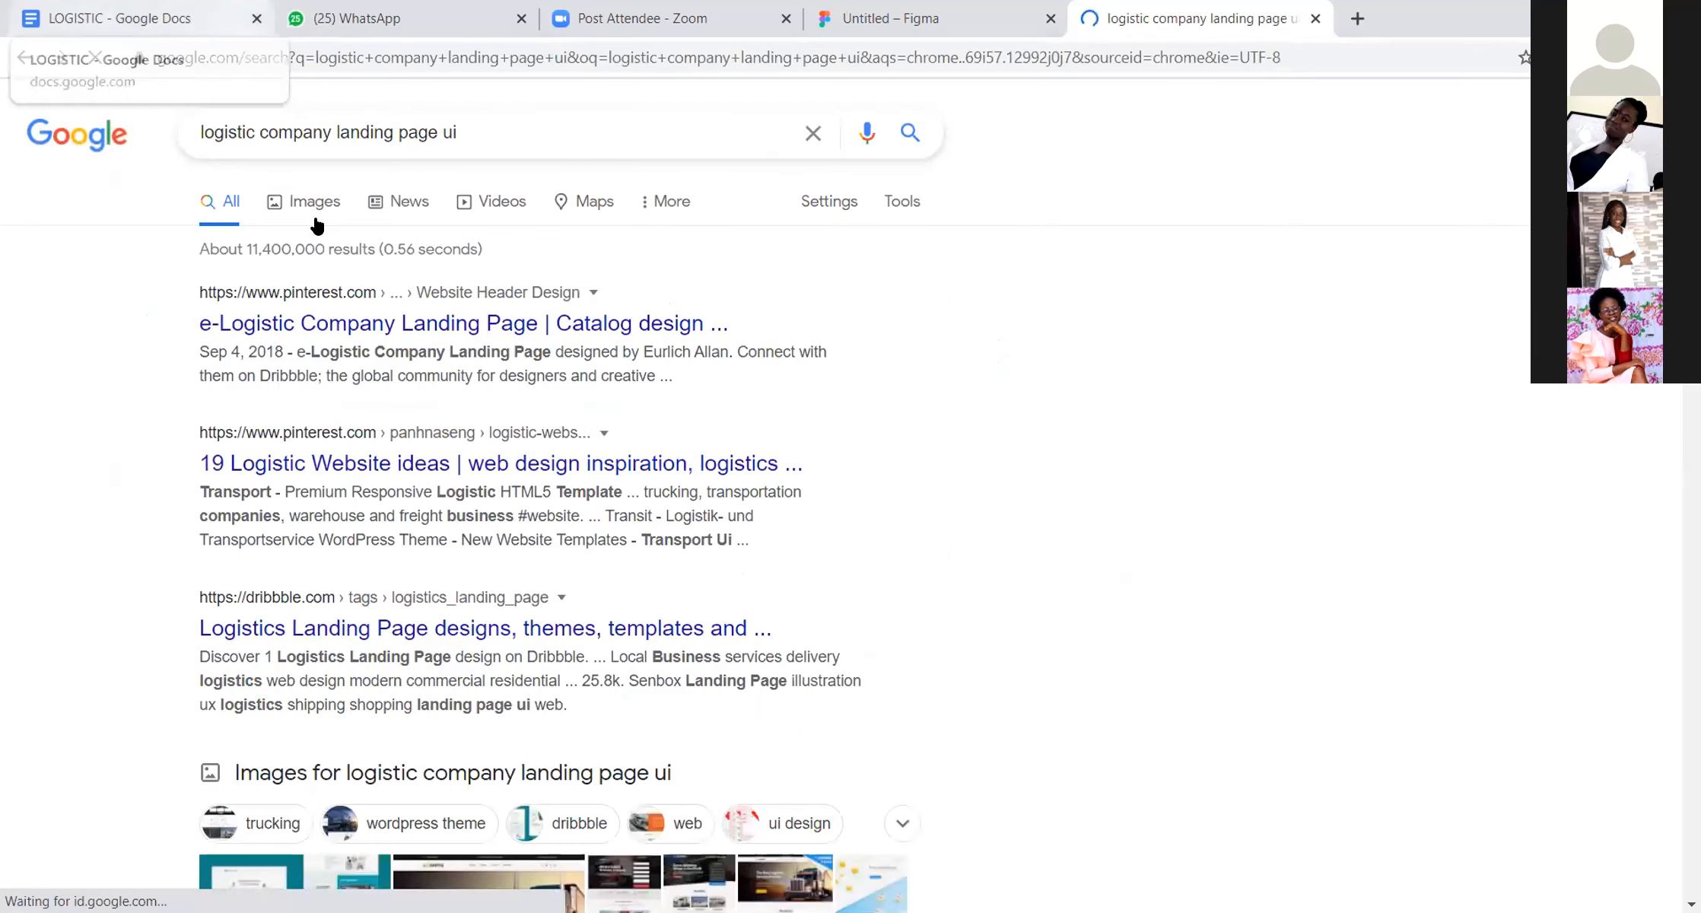
{"action": "left_click", "coordinate": [326, 206]}
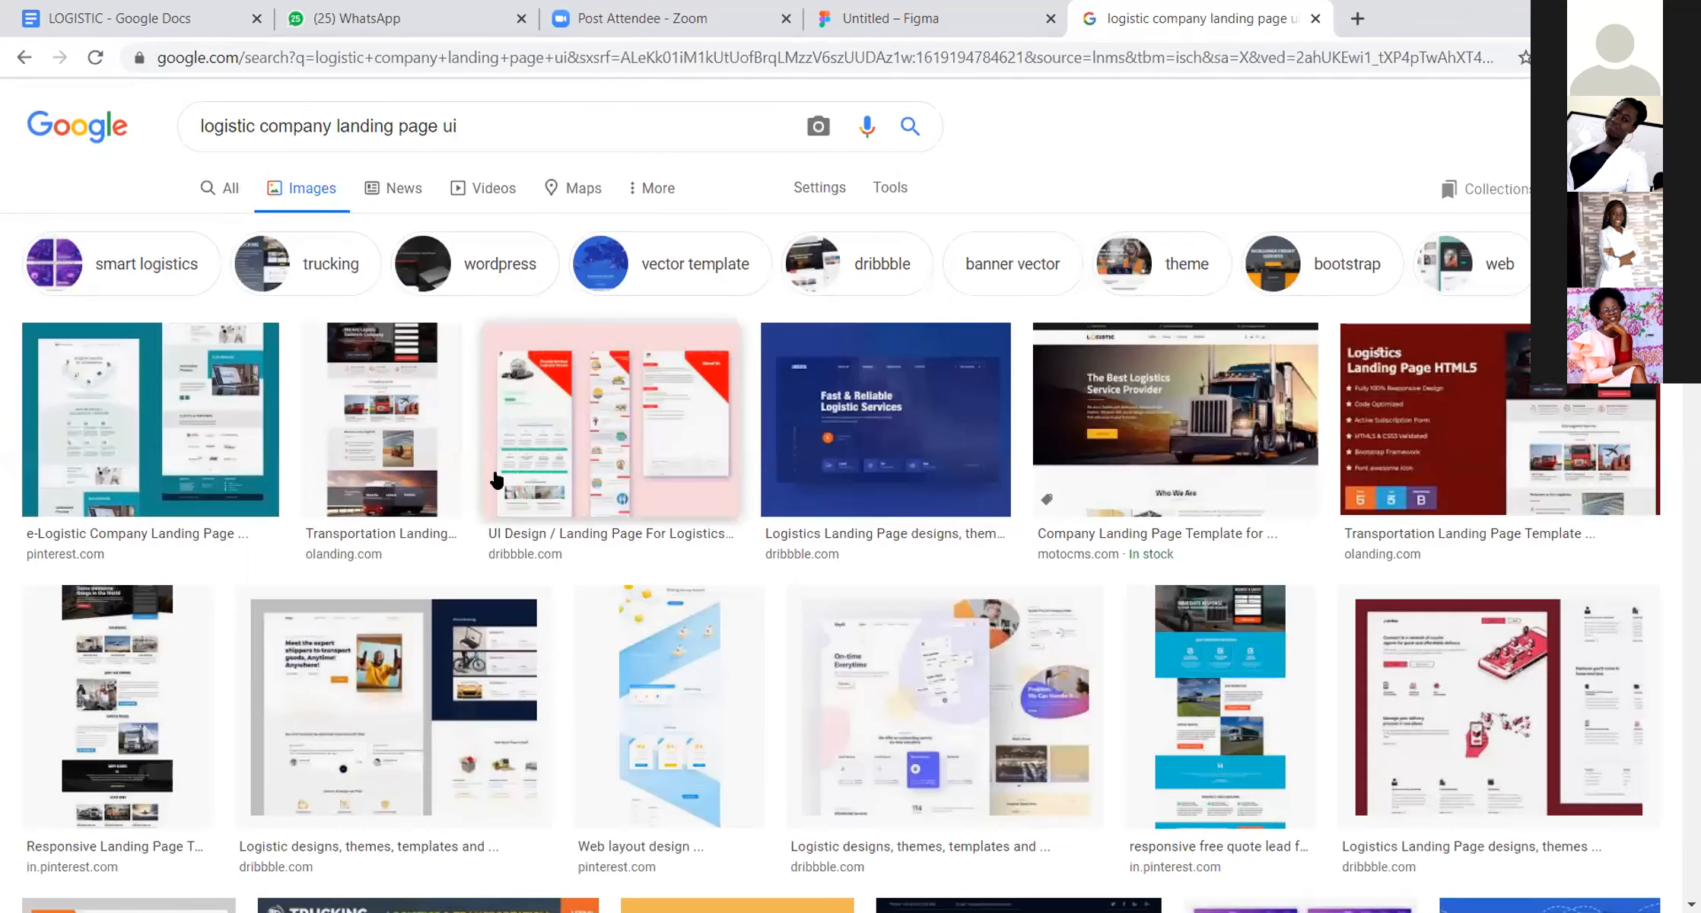
Step: Preview the Dribbble design headed "Meet the expert shippers to transport goods" and try to save its image to Downloads
{"action": "left_click", "coordinate": [352, 650]}
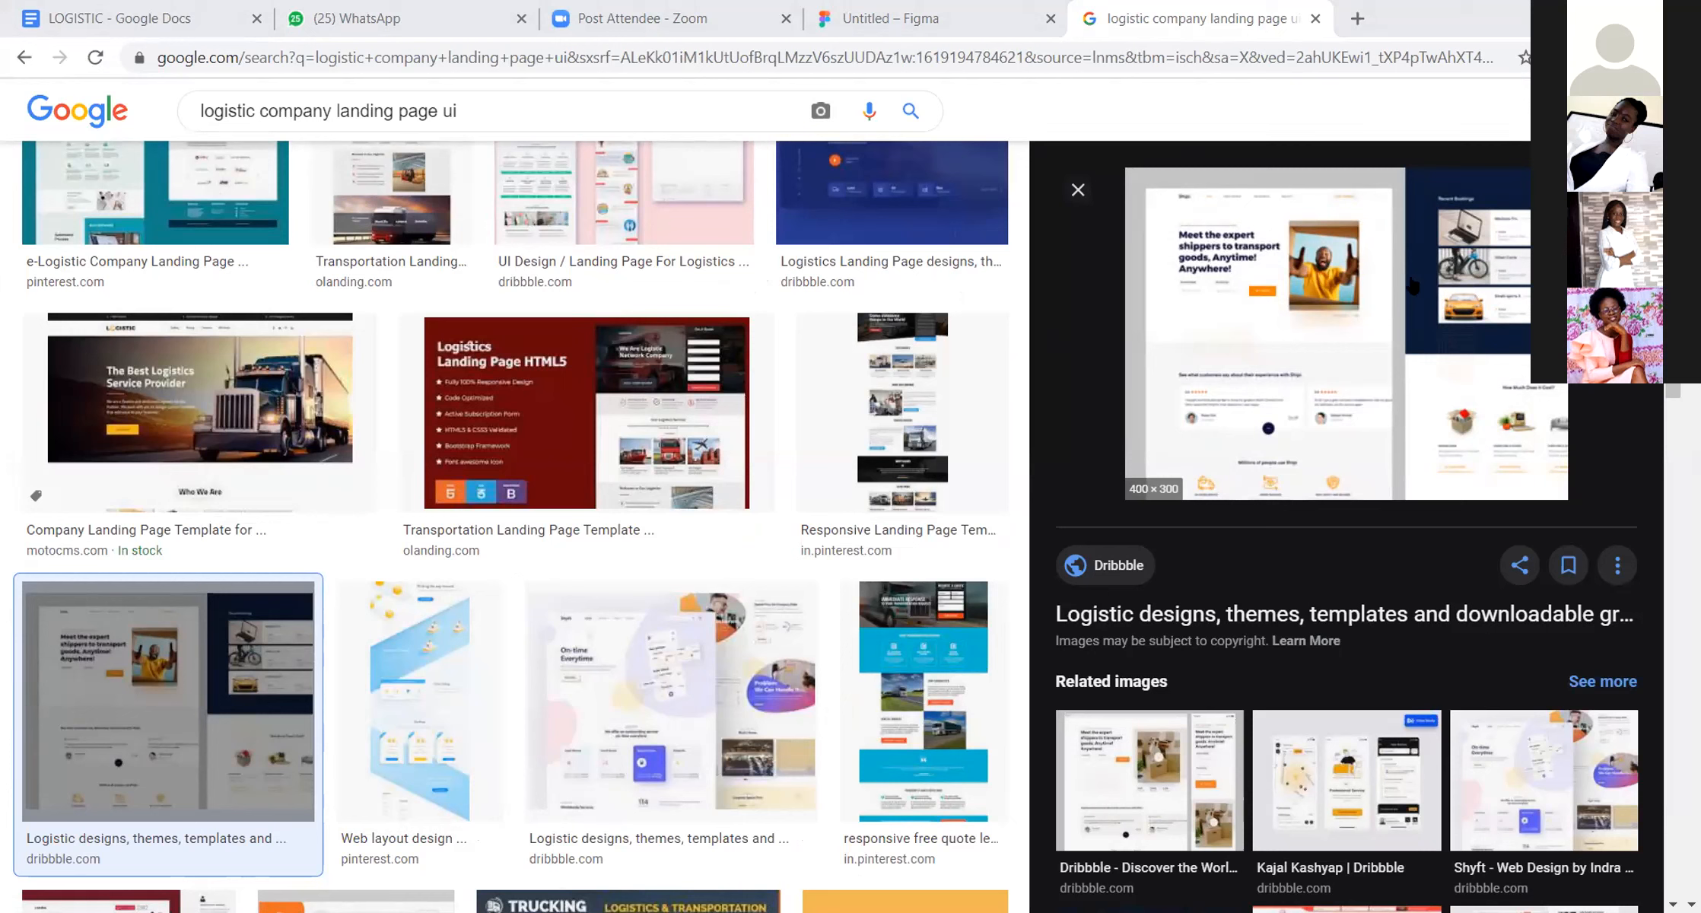
{"action": "right_click", "coordinate": [1360, 280]}
{"action": "left_click", "coordinate": [1451, 541]}
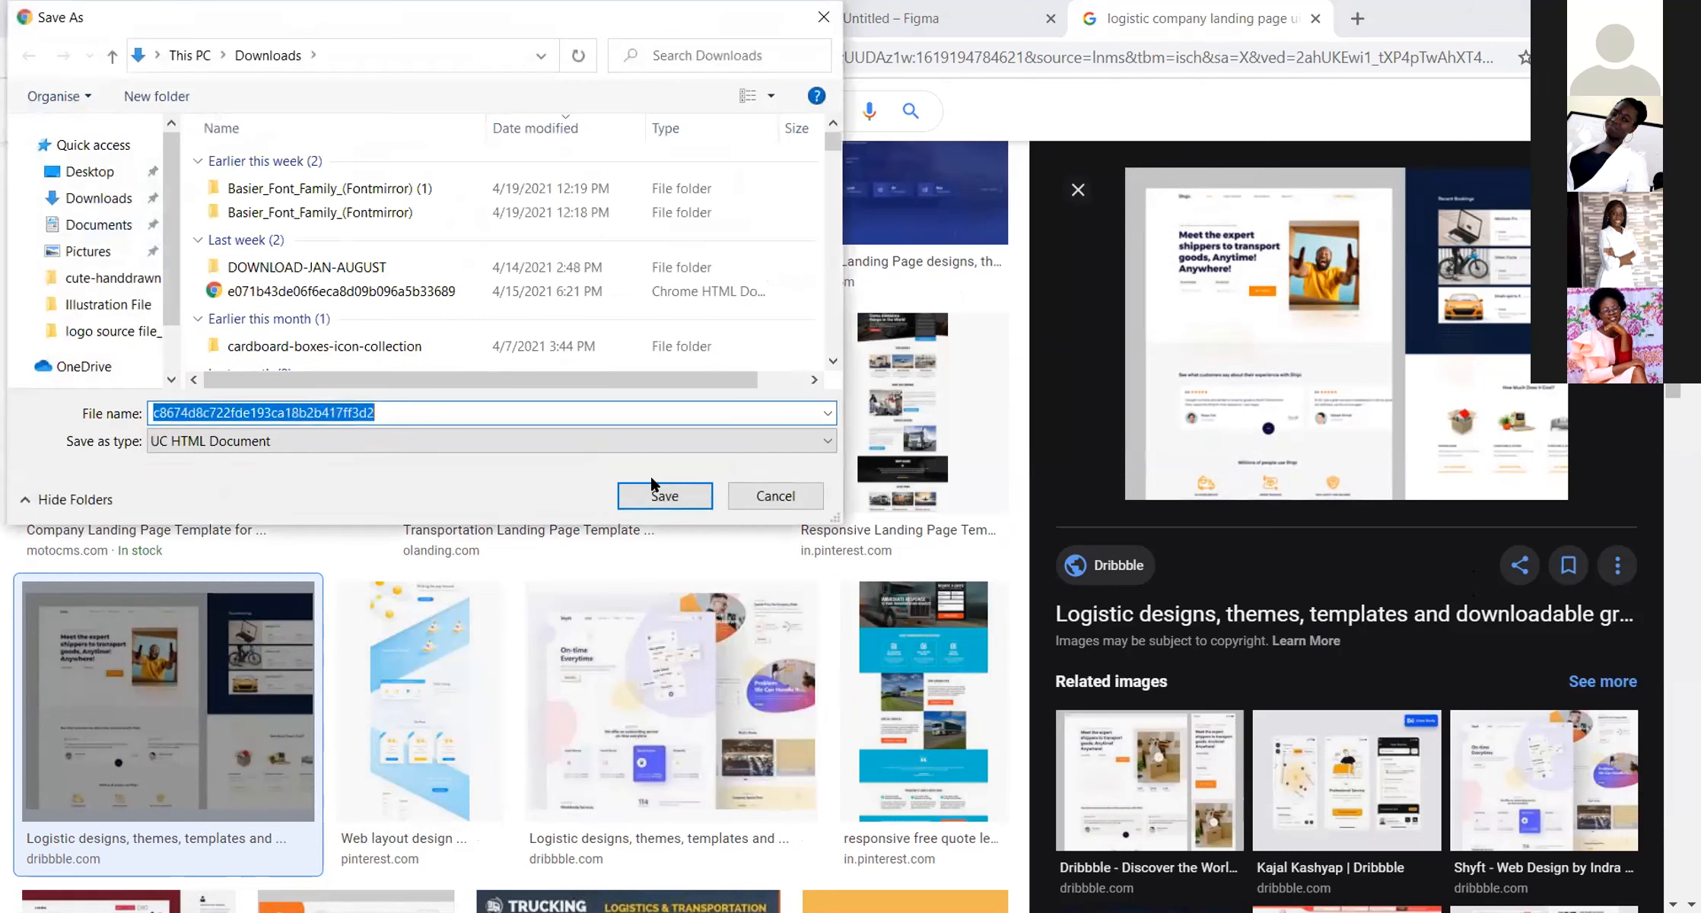
{"action": "left_click", "coordinate": [651, 480]}
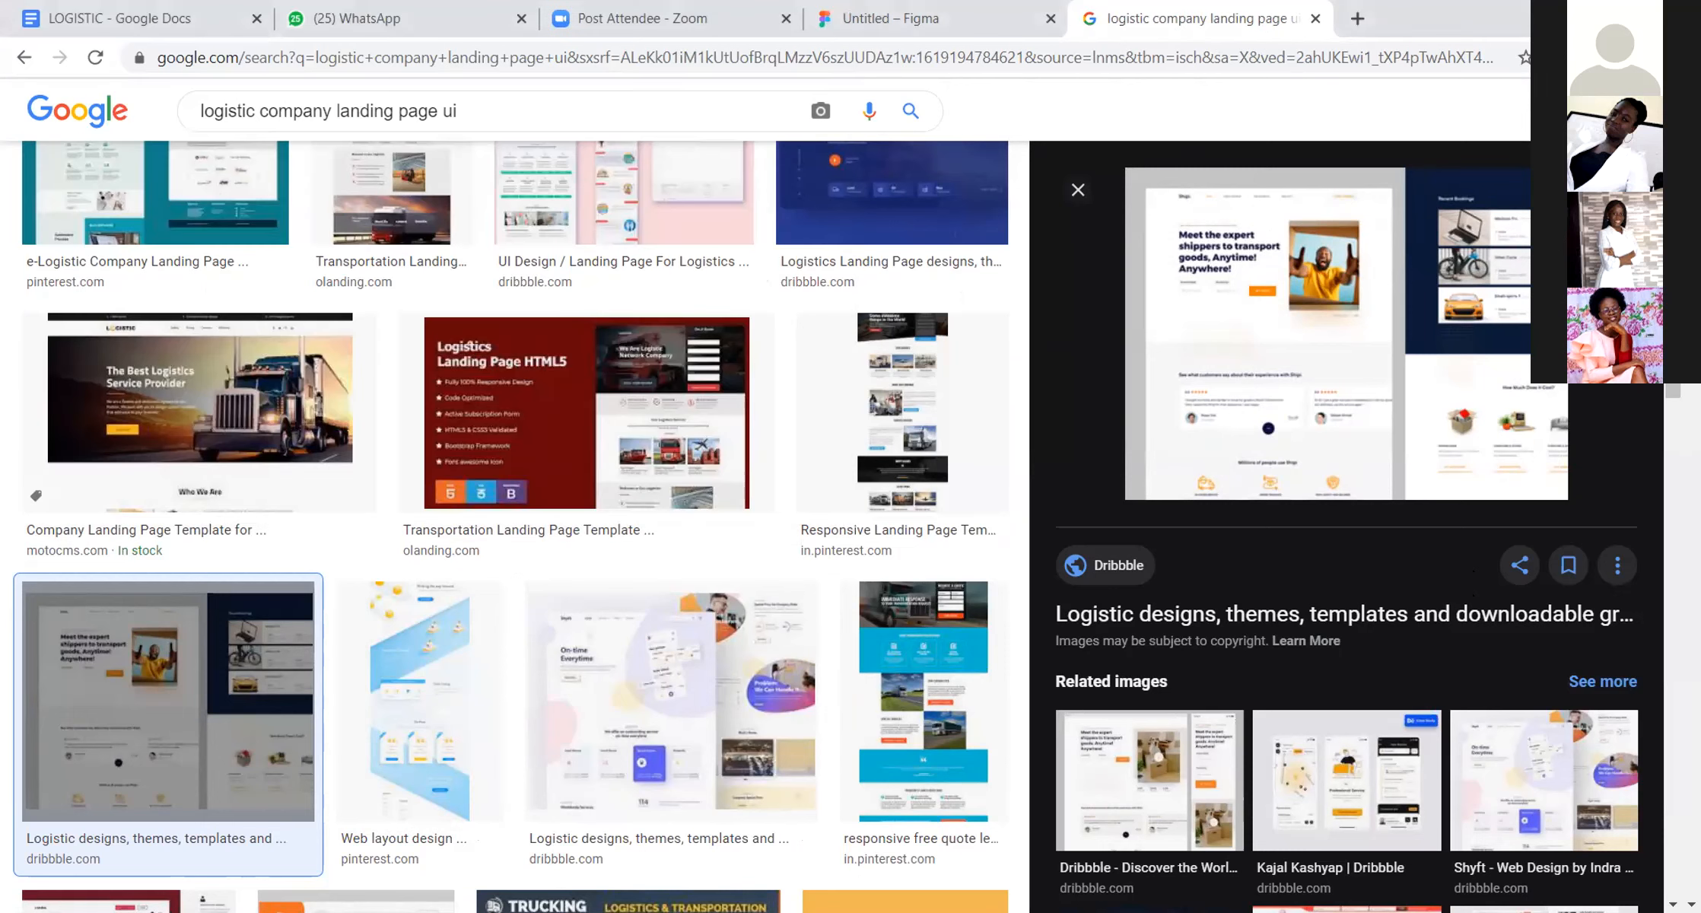
Step: Examine the logistics landing page previews from the Pinterest web layout design through to the Dribbble downloadable graphic elements result
{"action": "left_click", "coordinate": [420, 701]}
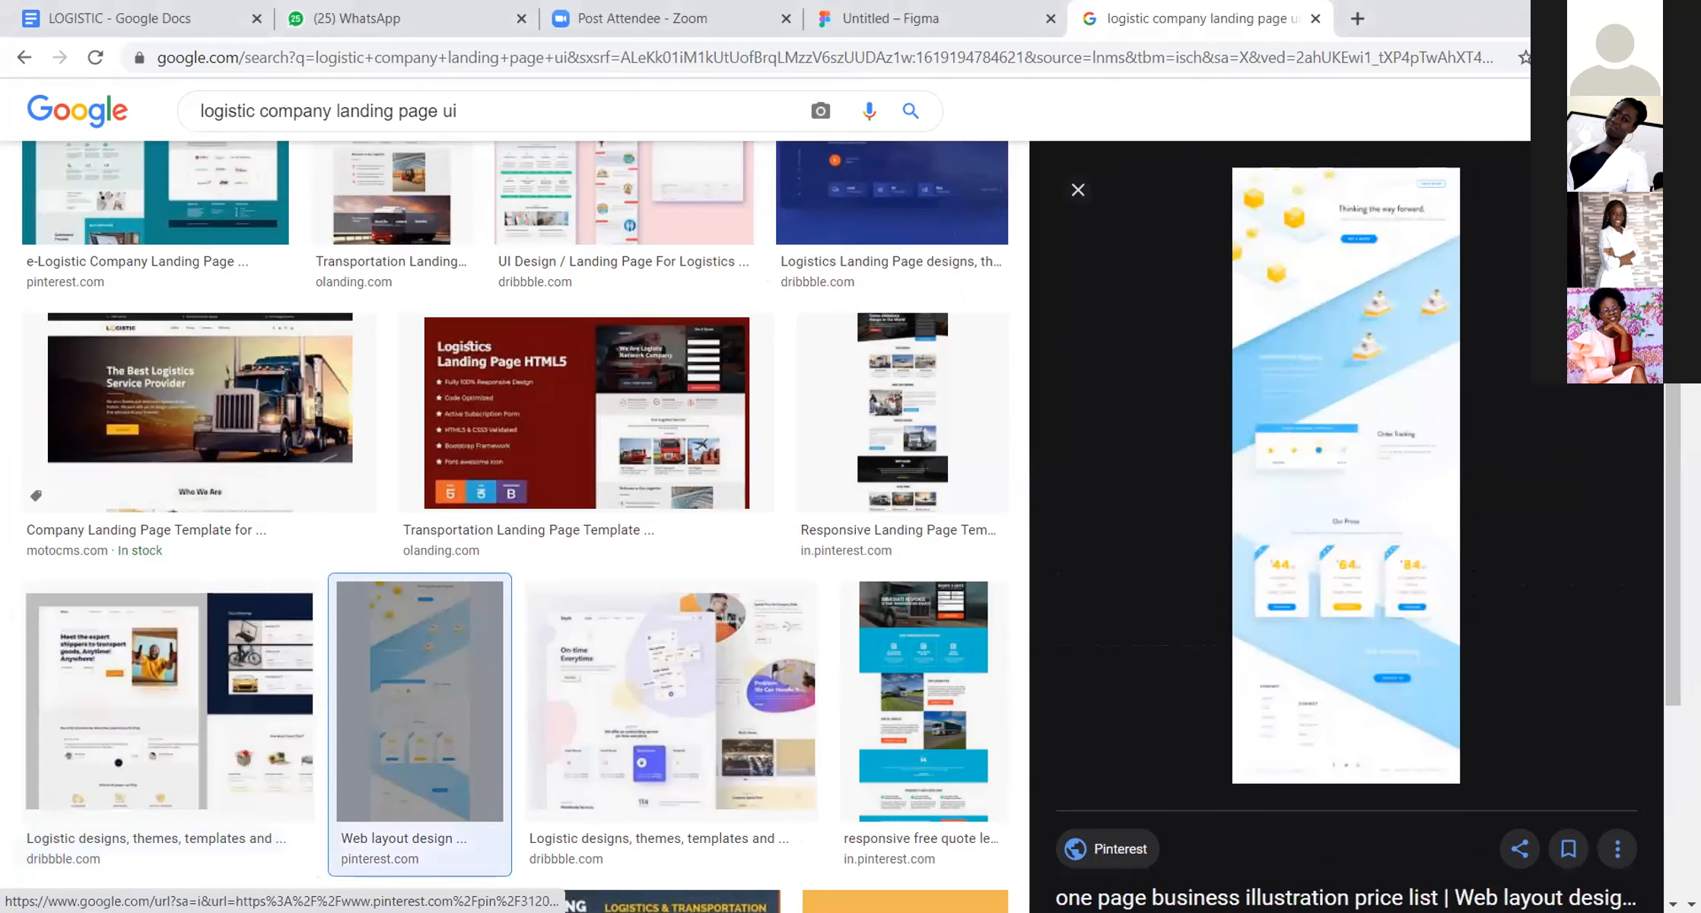
{"action": "left_click", "coordinate": [671, 700]}
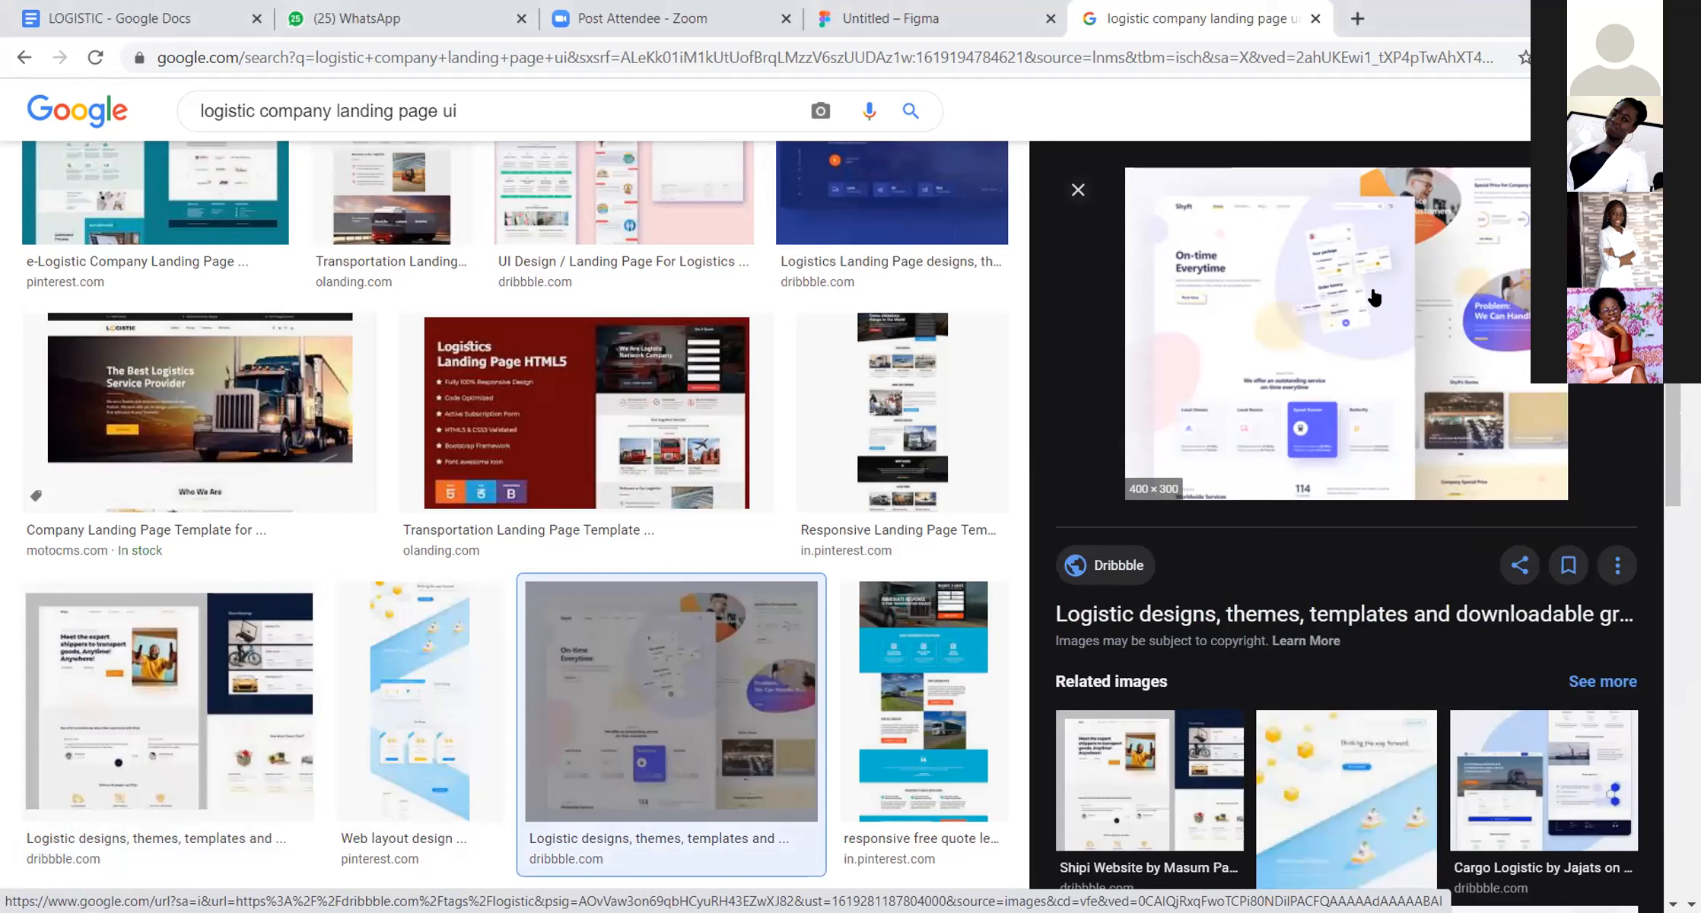
{"action": "left_click", "coordinate": [923, 701]}
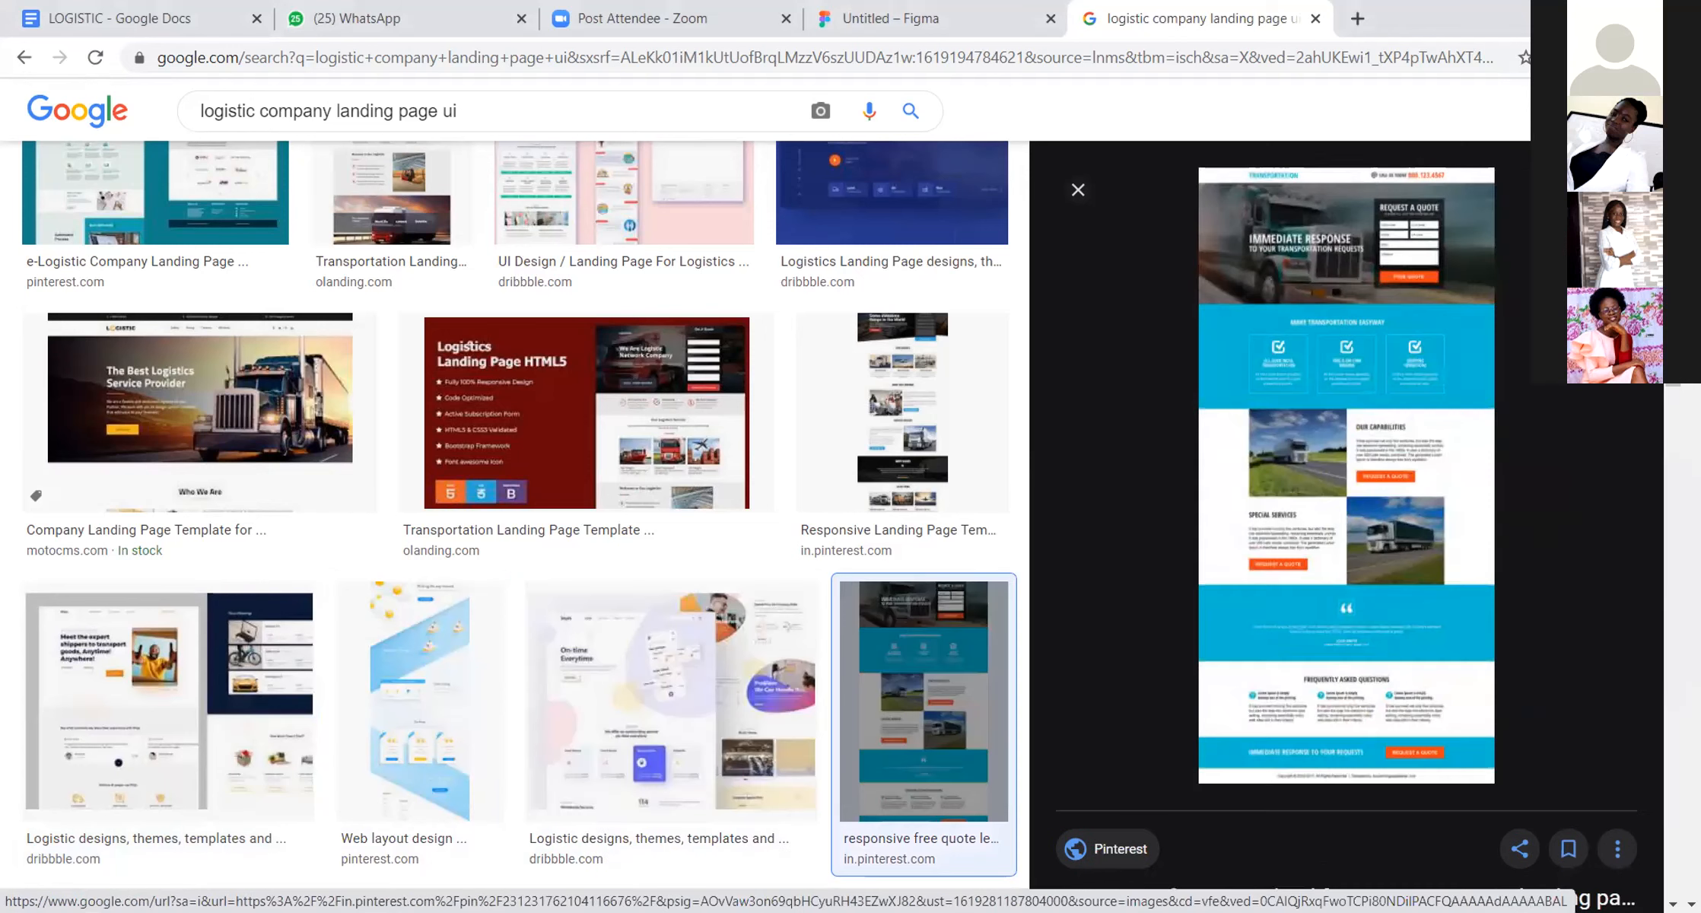
{"action": "scroll", "coordinate": [356, 730], "scroll_direction": "down", "scroll_amount": 3}
{"action": "left_click", "coordinate": [356, 730]}
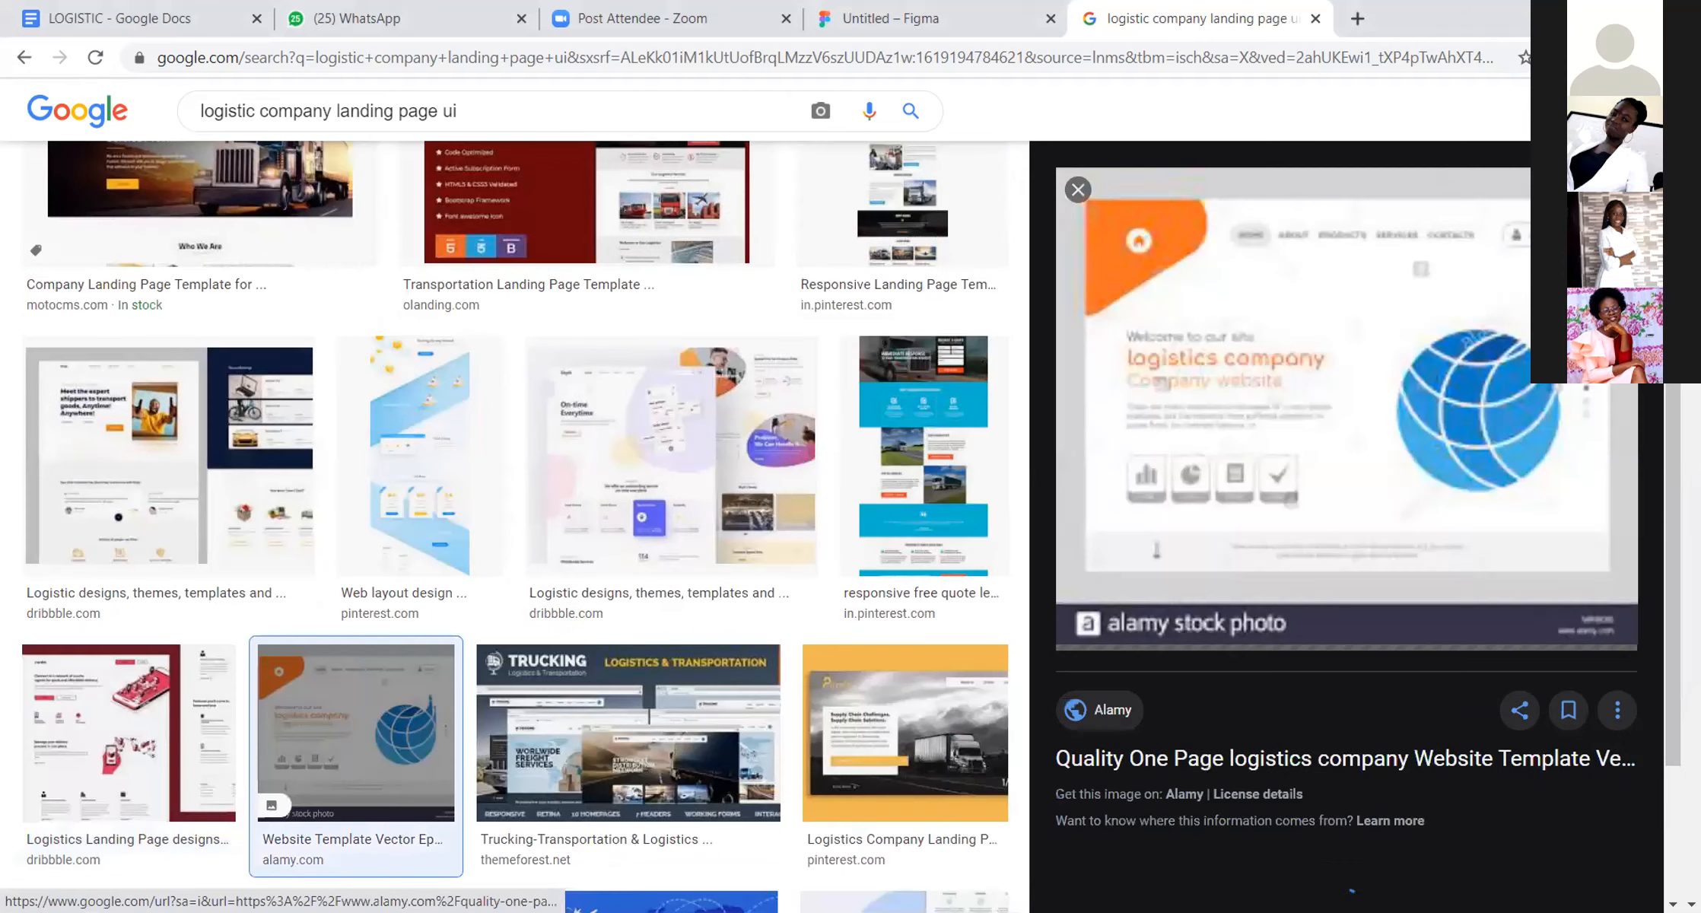
{"action": "key", "text": "Right"}
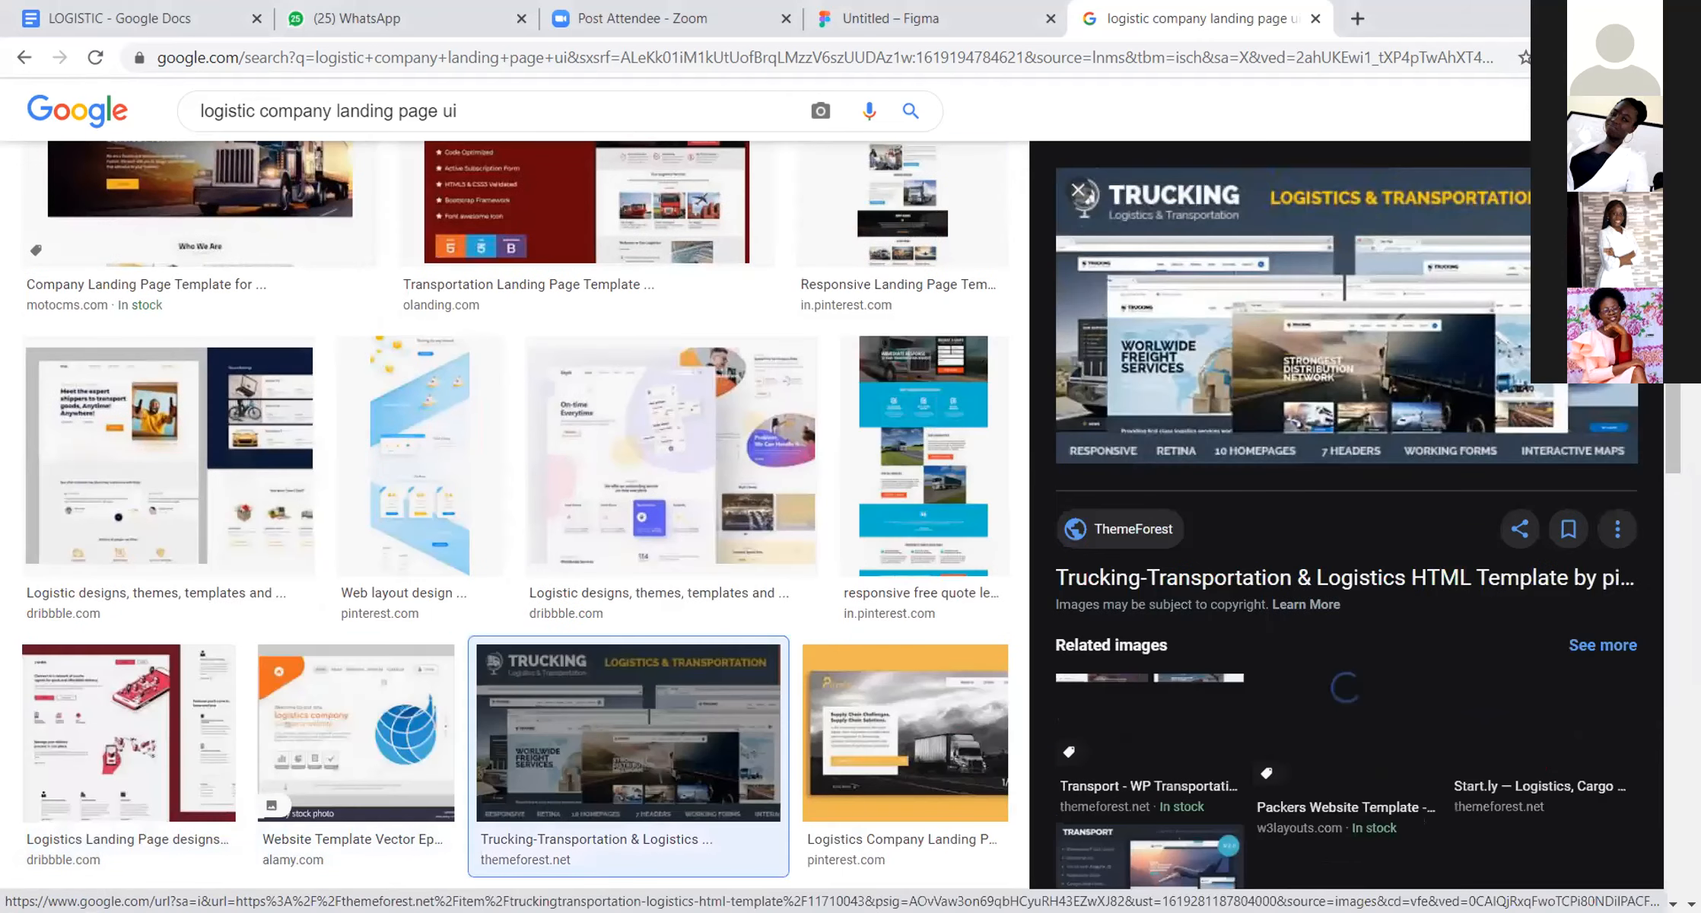
{"action": "key", "text": "Right"}
{"action": "key", "text": "Right"}
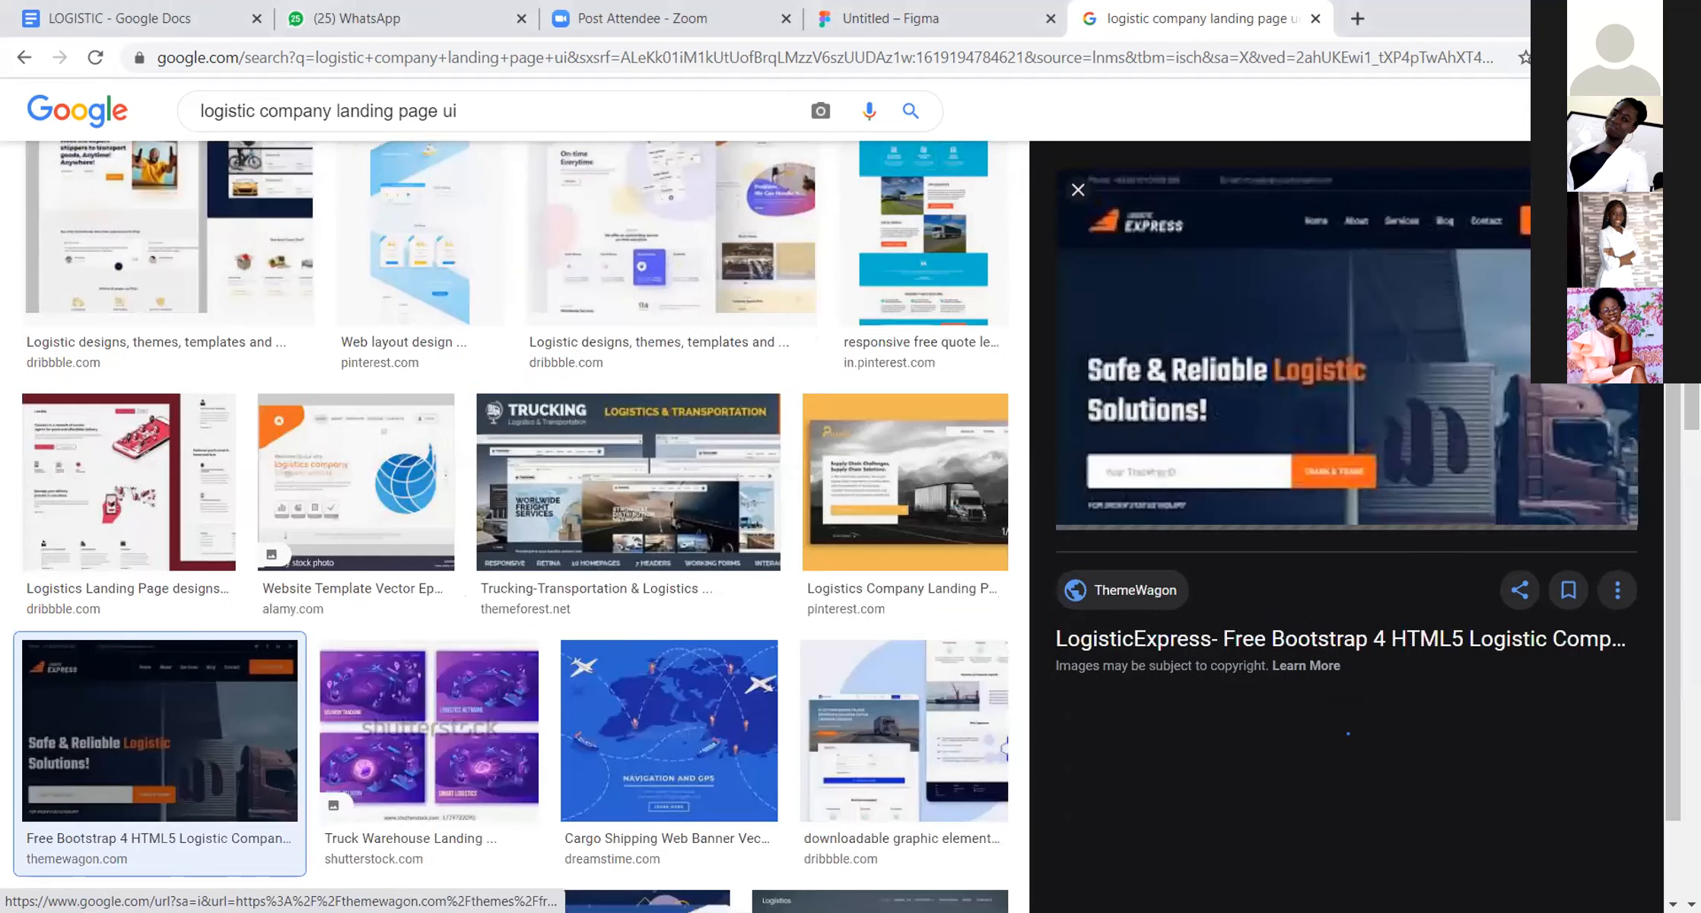
{"action": "key", "text": "Right"}
{"action": "key", "text": "Right"}
{"action": "key", "text": "Right"}
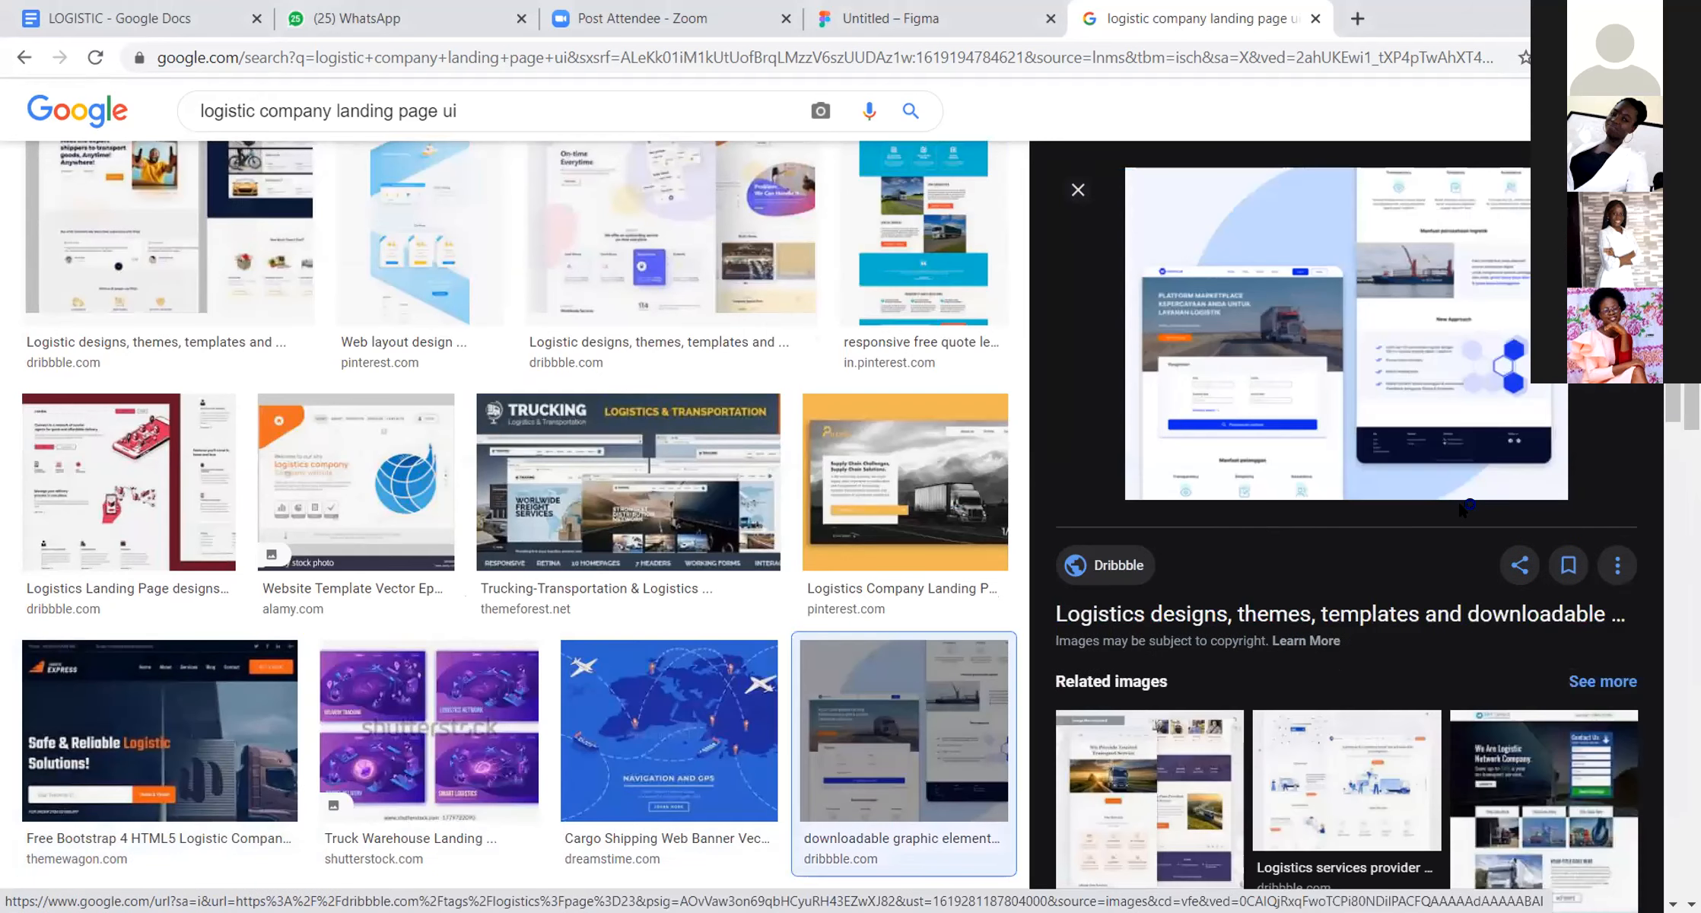
Step: Try to save the previewed Dribbble image of the blue and white truck landing page
{"action": "right_click", "coordinate": [1362, 250]}
{"action": "key", "text": "k"}
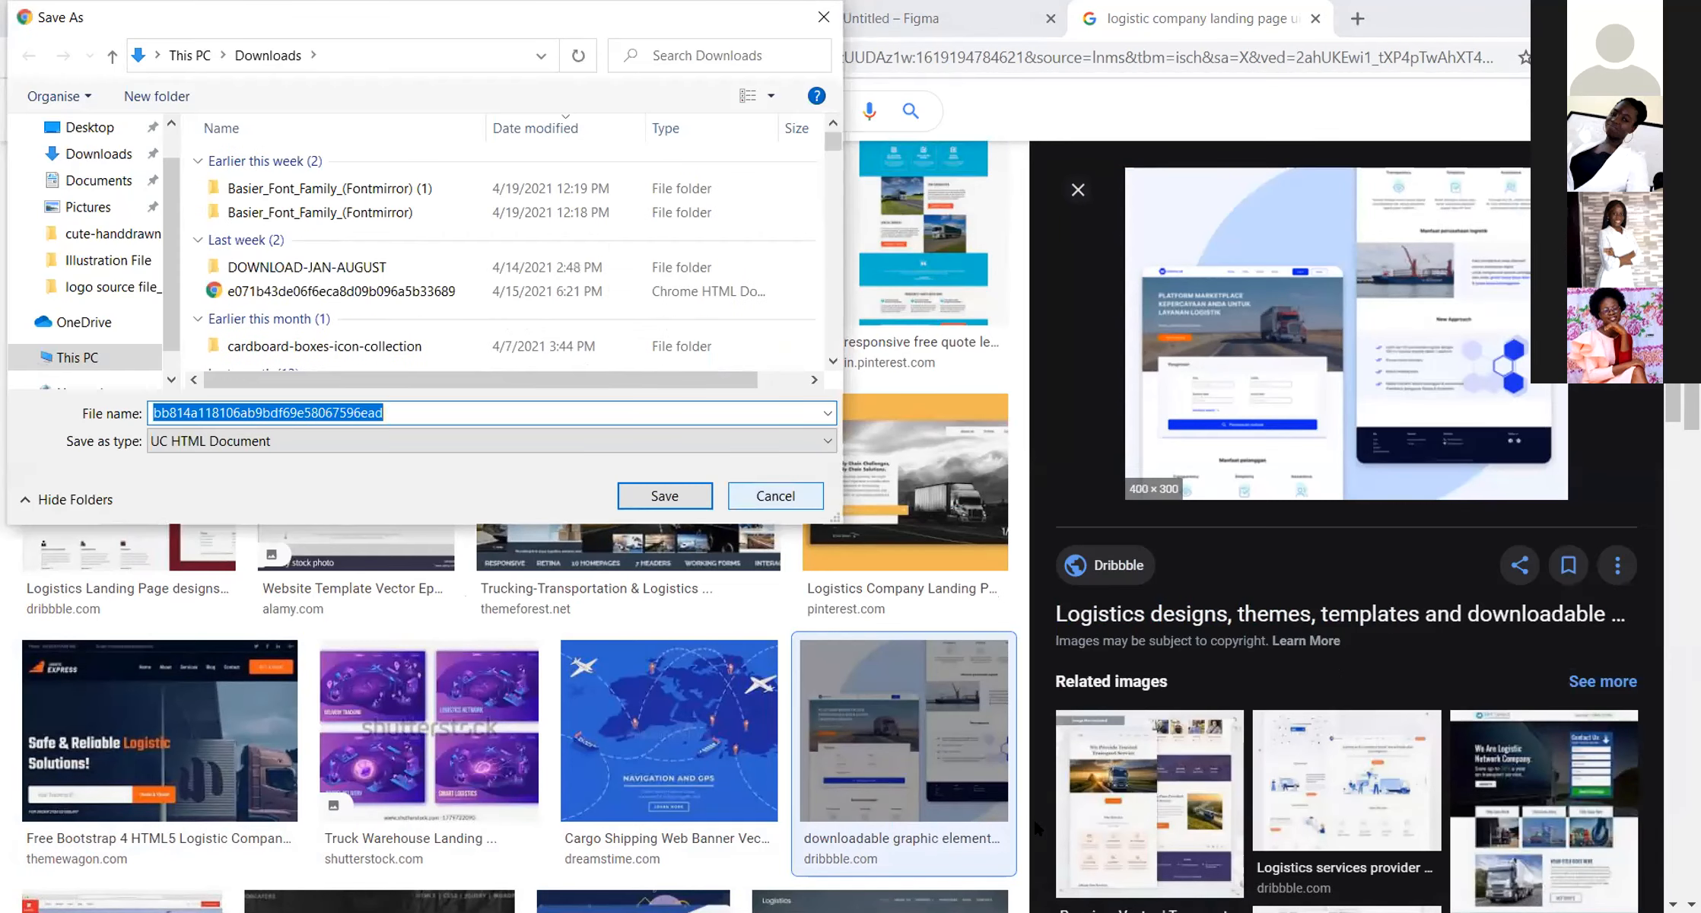
{"action": "key", "text": "Escape"}
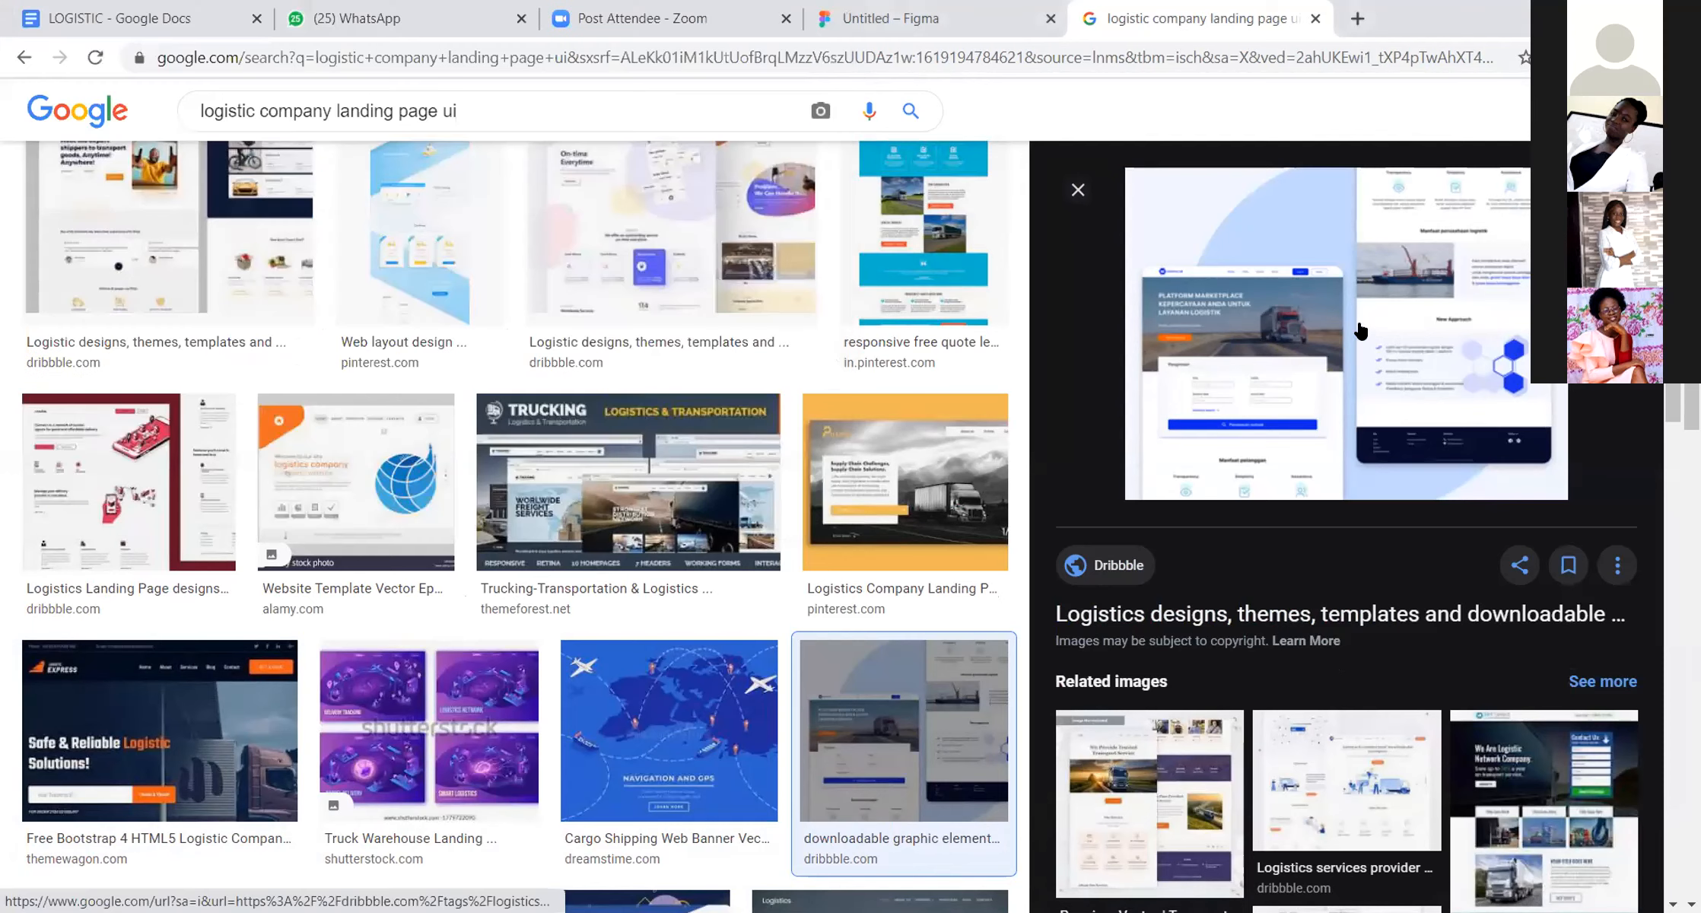
Step: Open the related Freepik "Transport logistics landing page" design and save it to Downloads as JPEG transport-logistics-landing-page_93472-34
{"action": "left_click", "coordinate": [1149, 799]}
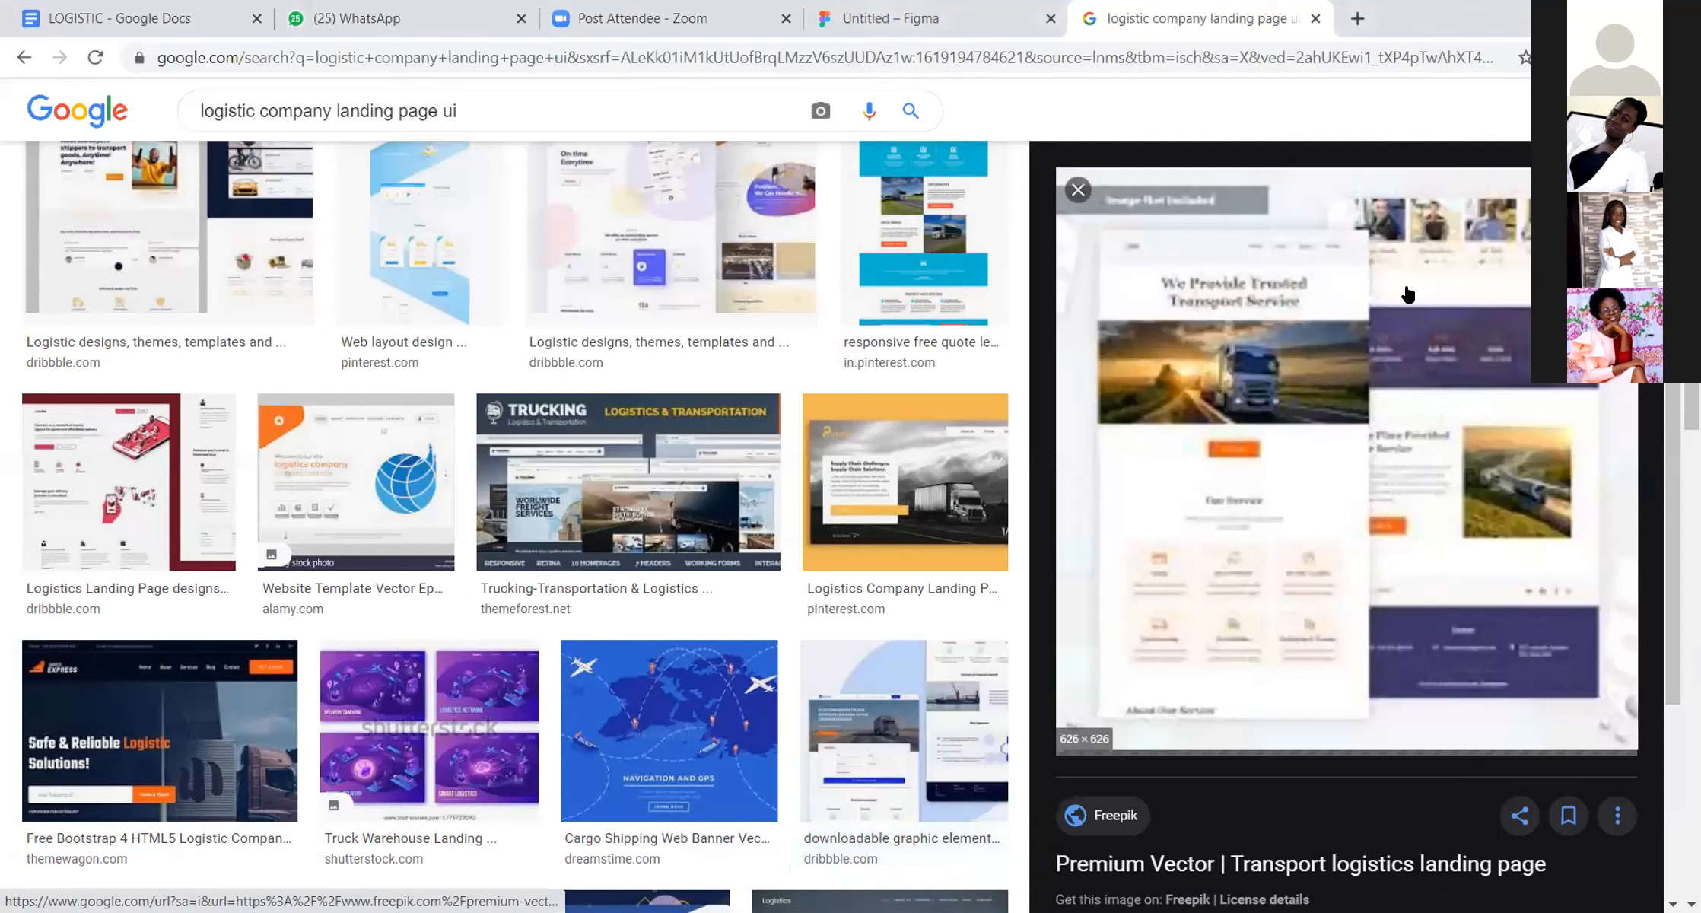
{"action": "right_click", "coordinate": [1426, 541]}
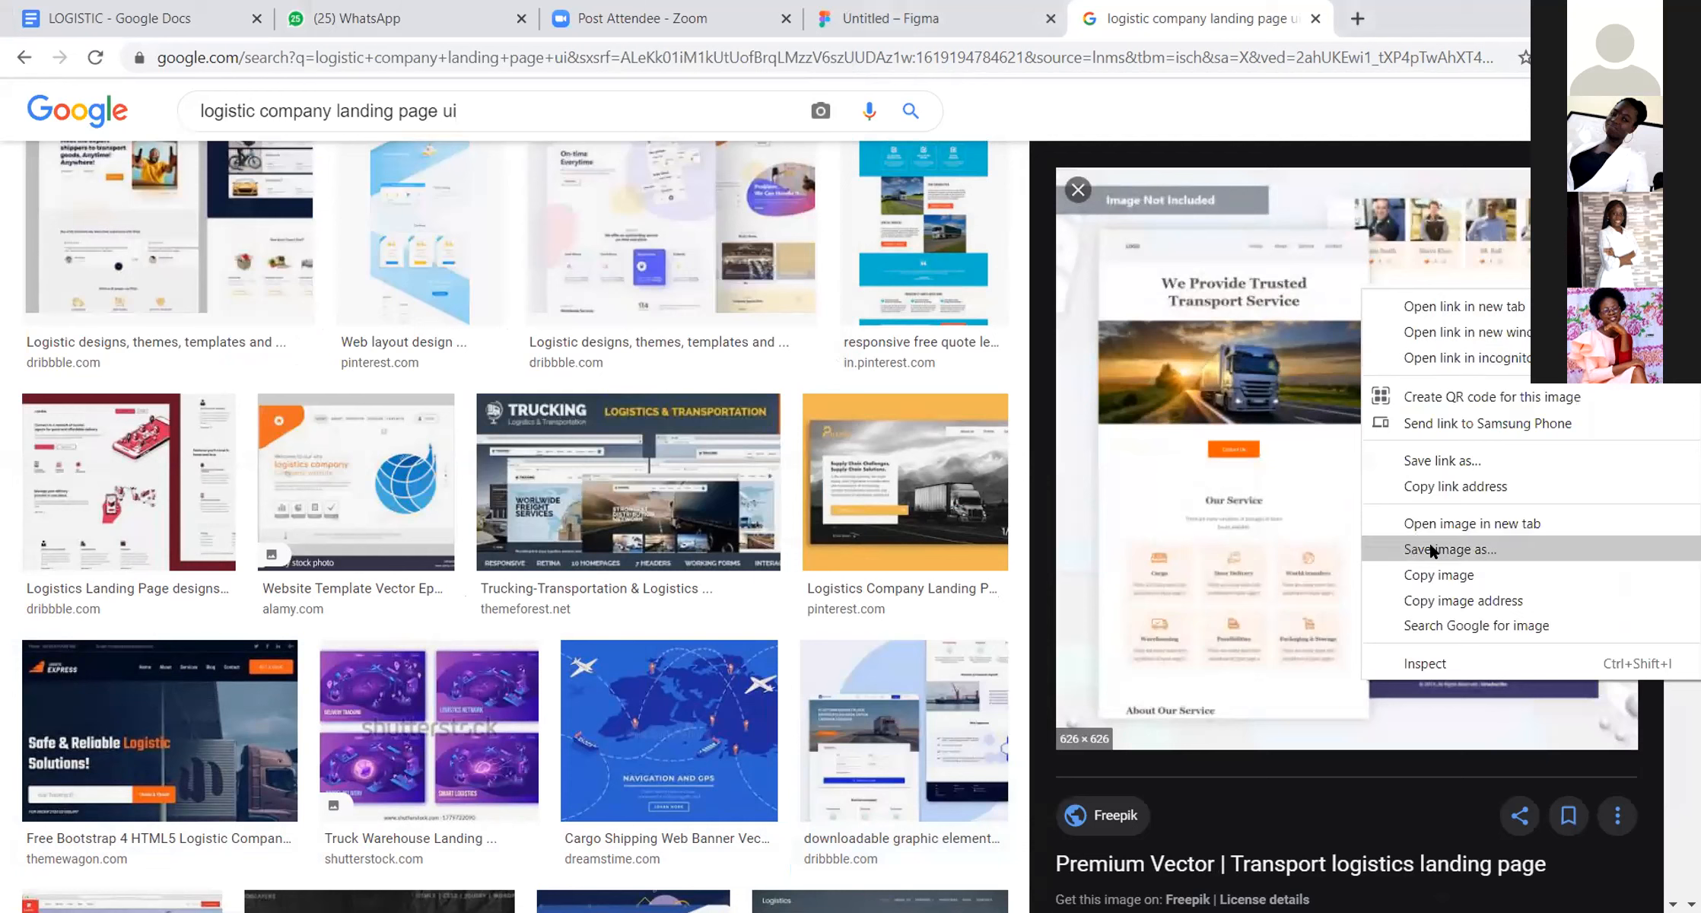
{"action": "left_click", "coordinate": [1430, 542]}
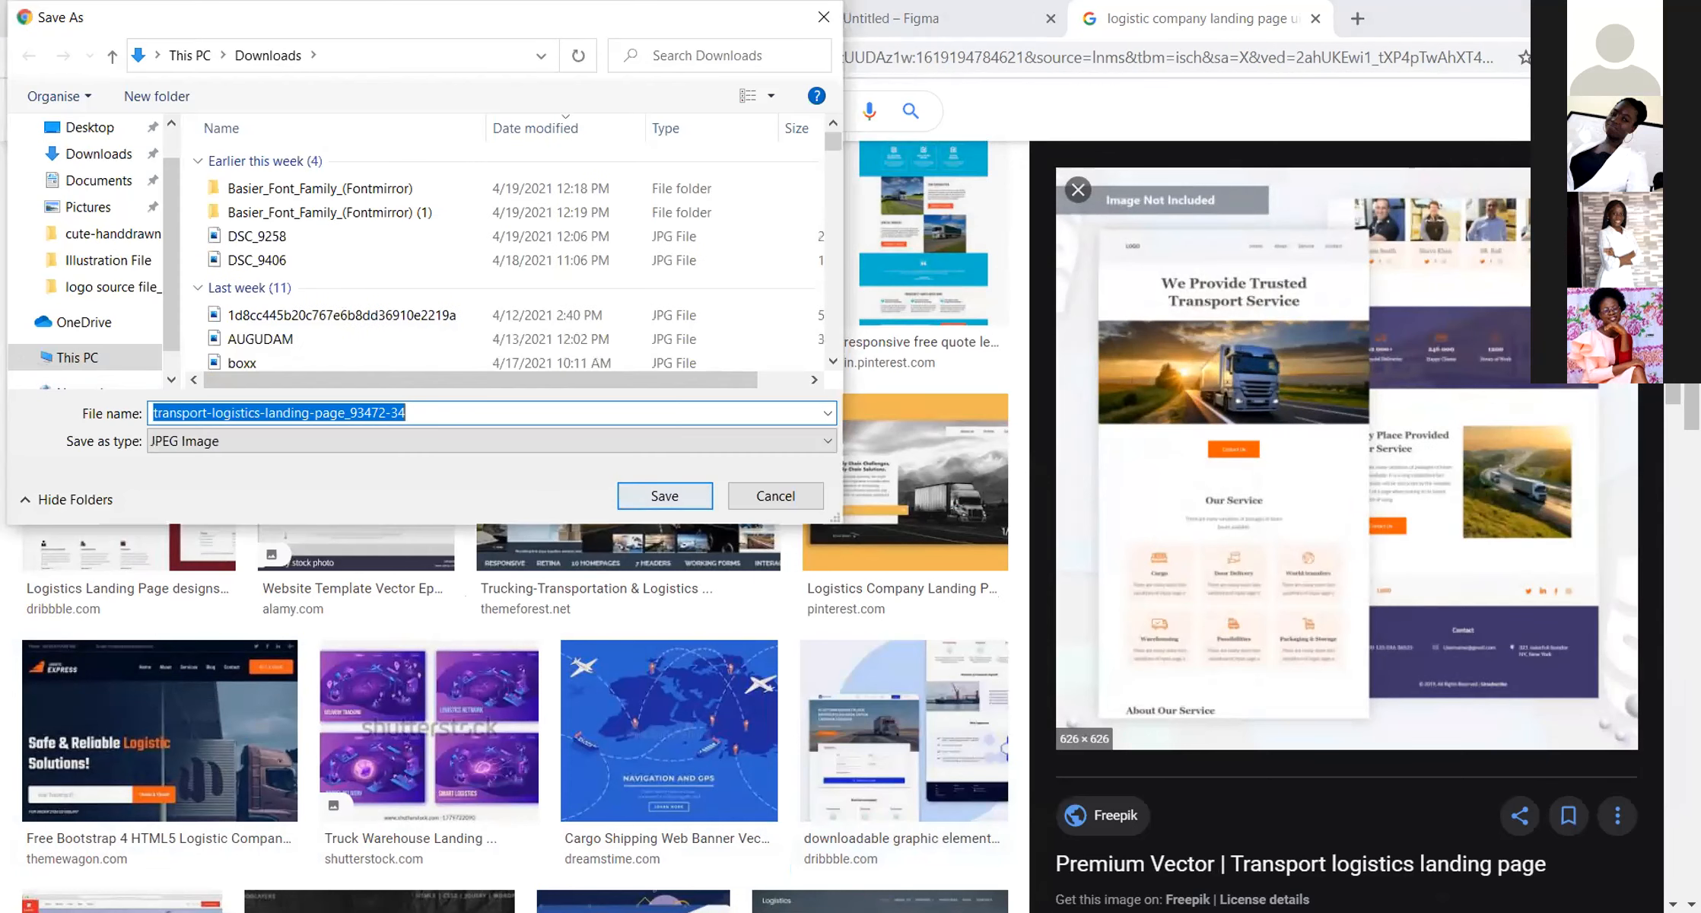
{"action": "left_click", "coordinate": [664, 496]}
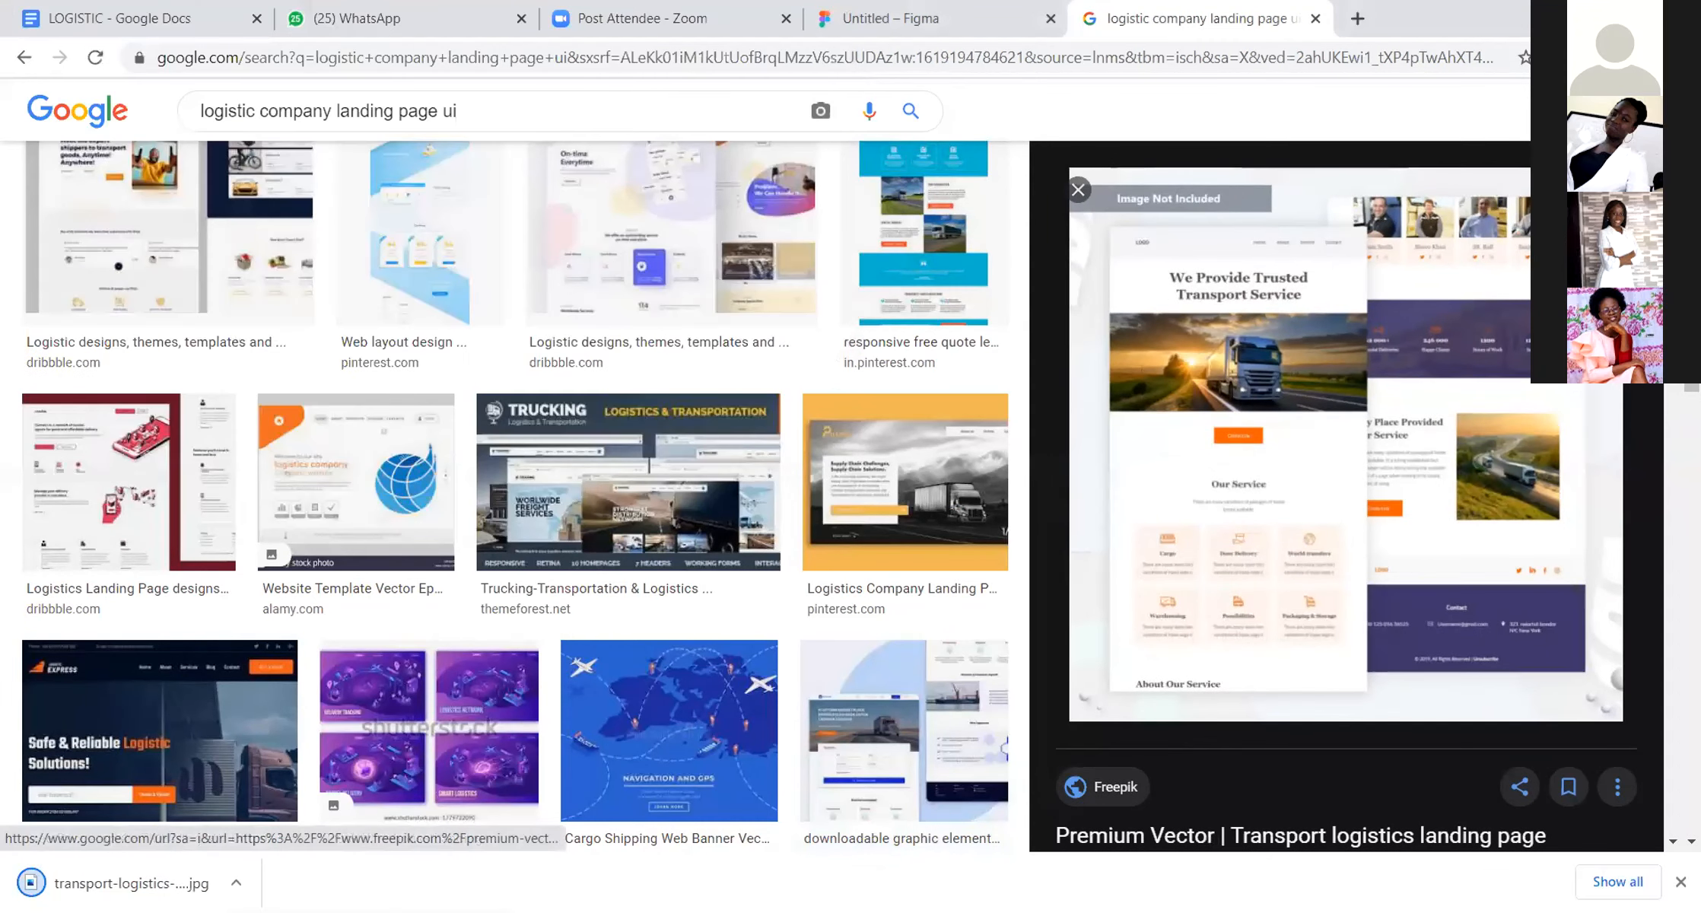
Step: Browse the following related designs to the SOLOTRANSA transportation landing page and try to save its image
{"action": "key", "text": "Right"}
{"action": "key", "text": "Right"}
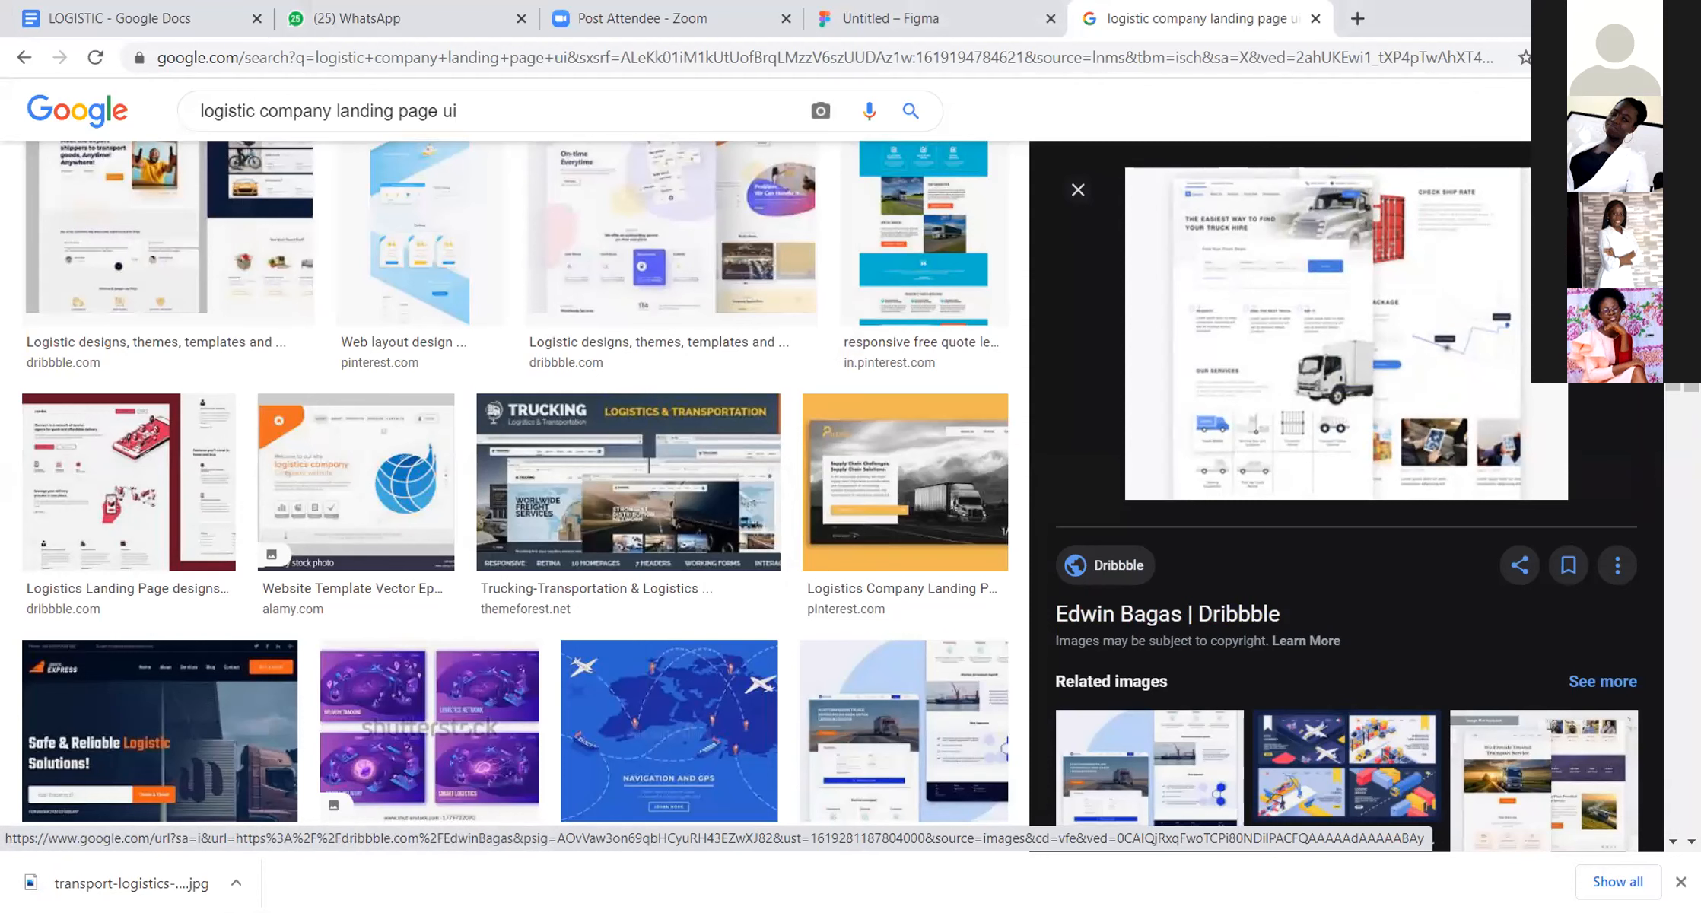
{"action": "key", "text": "Right"}
{"action": "key", "text": "Right"}
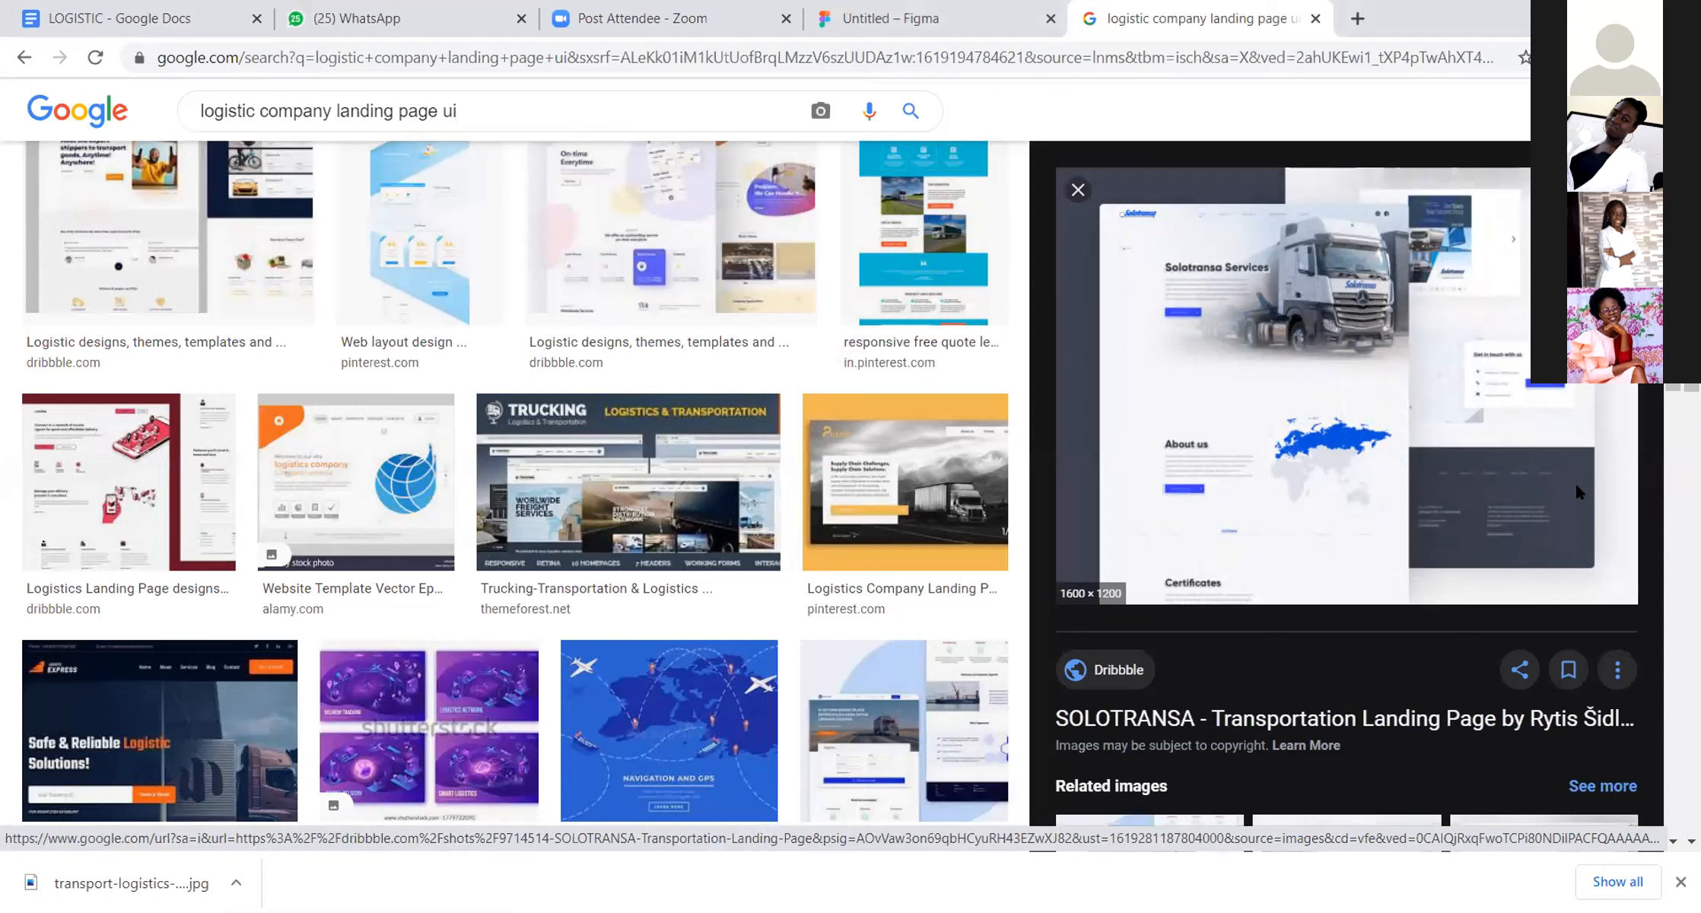
{"action": "right_click", "coordinate": [1523, 545]}
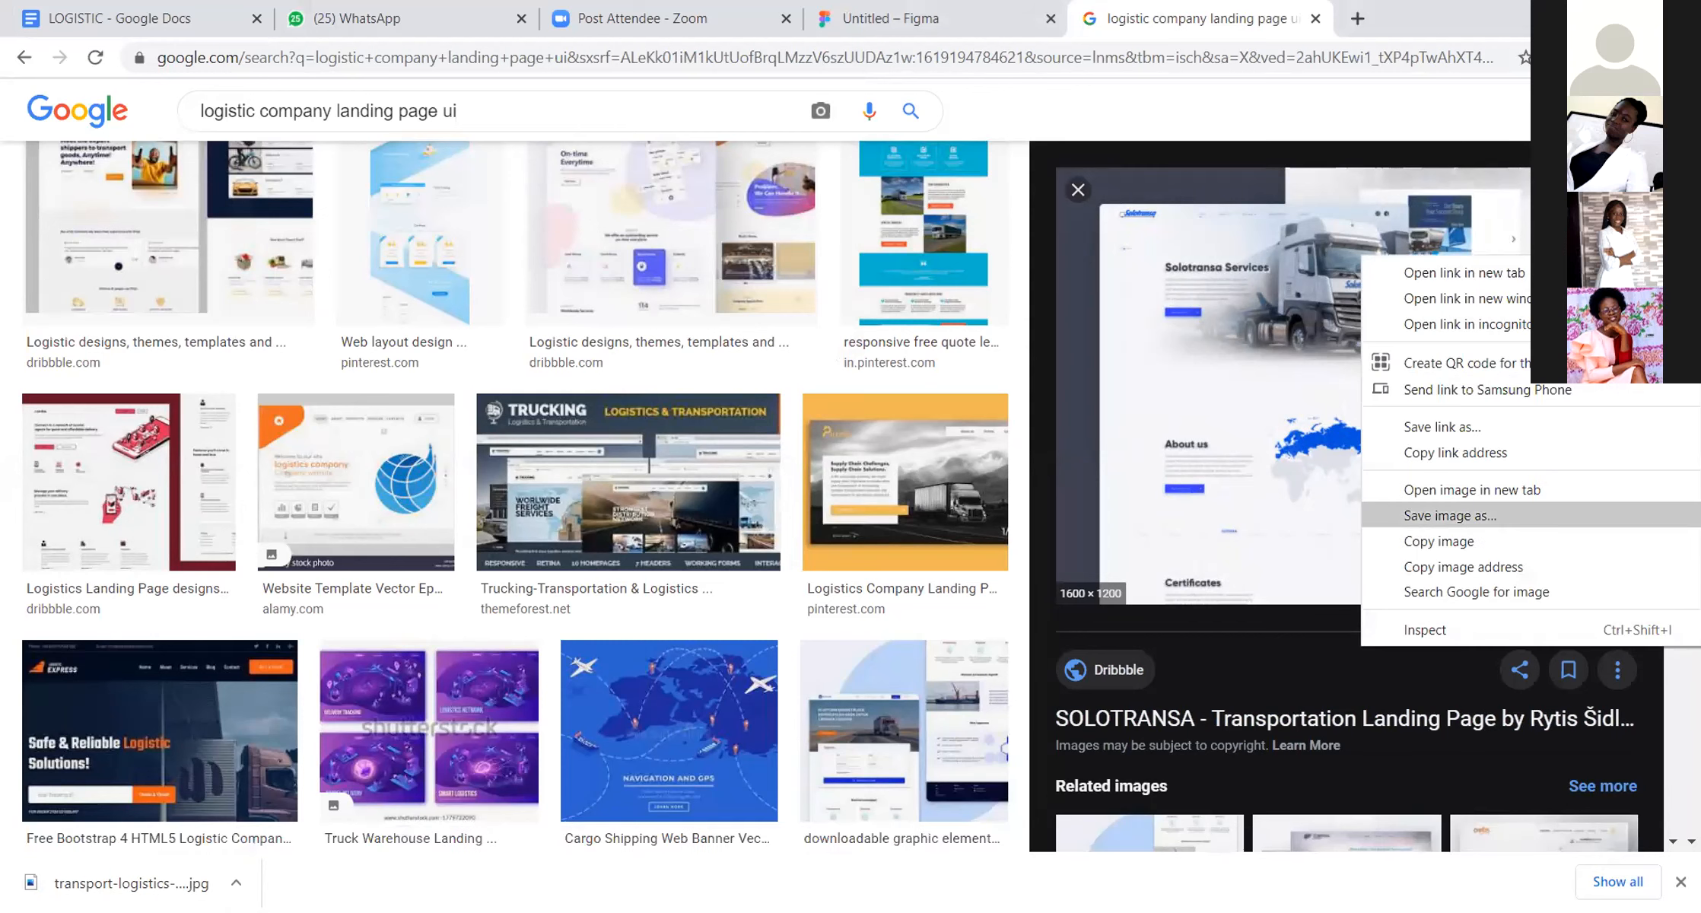
{"action": "left_click", "coordinate": [1537, 506]}
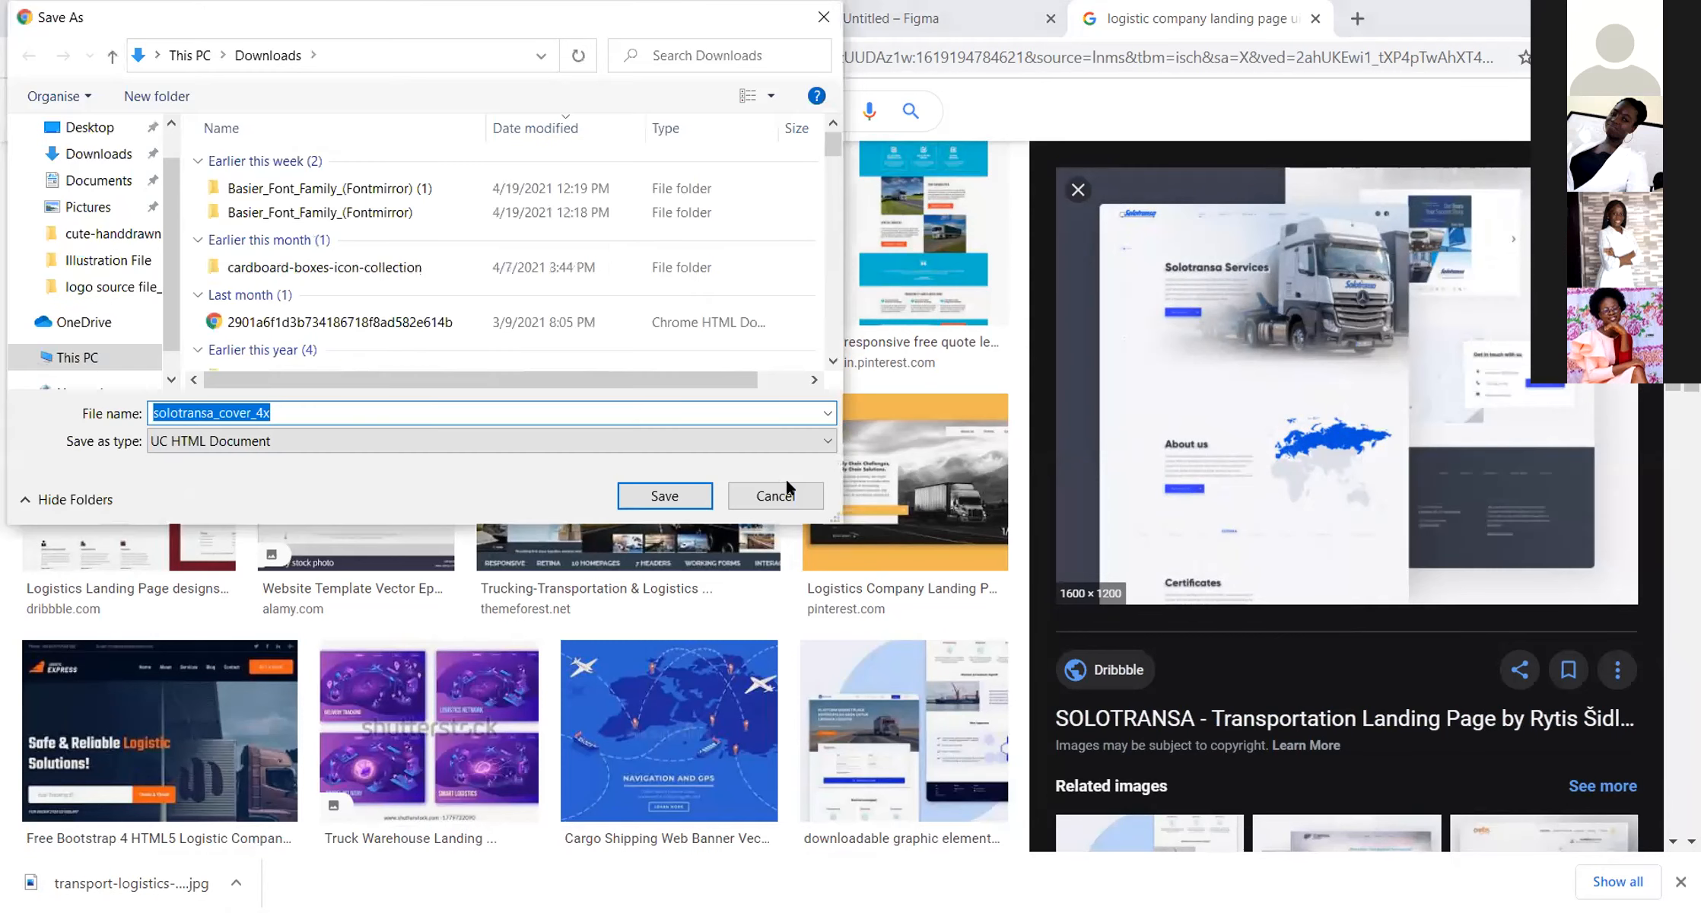
{"action": "left_click", "coordinate": [776, 495]}
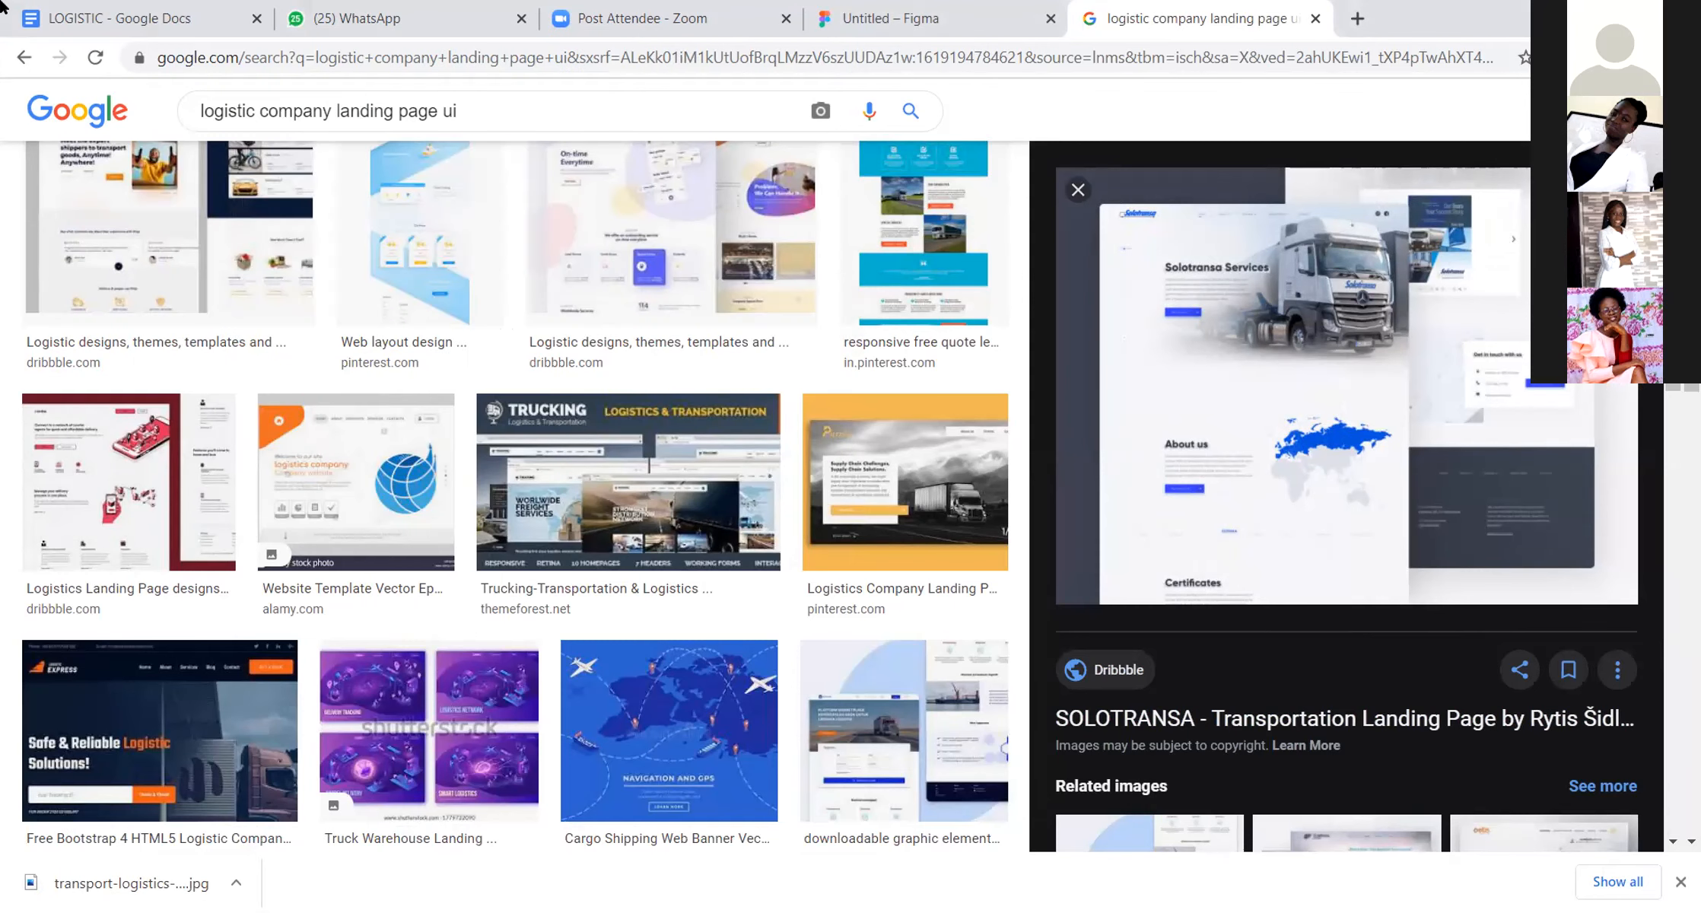
Step: Examine further related logistics landing page designs, from the SOLOTRANSA preview through to the Shipper Logistics layout
{"action": "left_click", "coordinate": [1616, 189]}
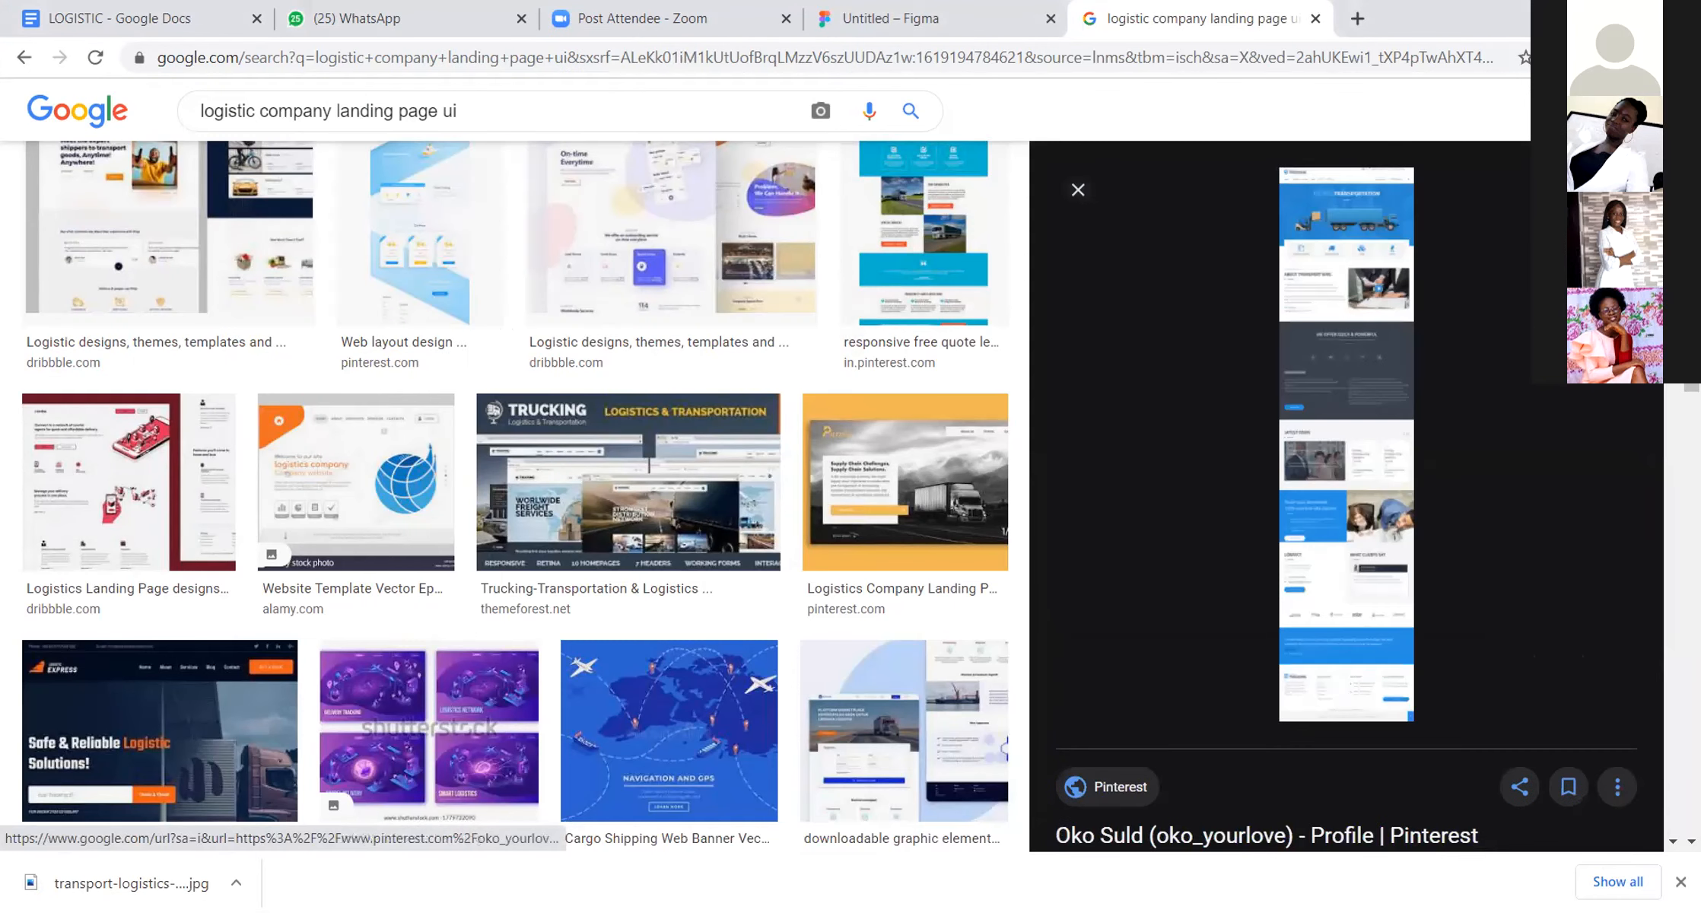
{"action": "left_click", "coordinate": [1616, 189]}
{"action": "left_click", "coordinate": [1616, 190]}
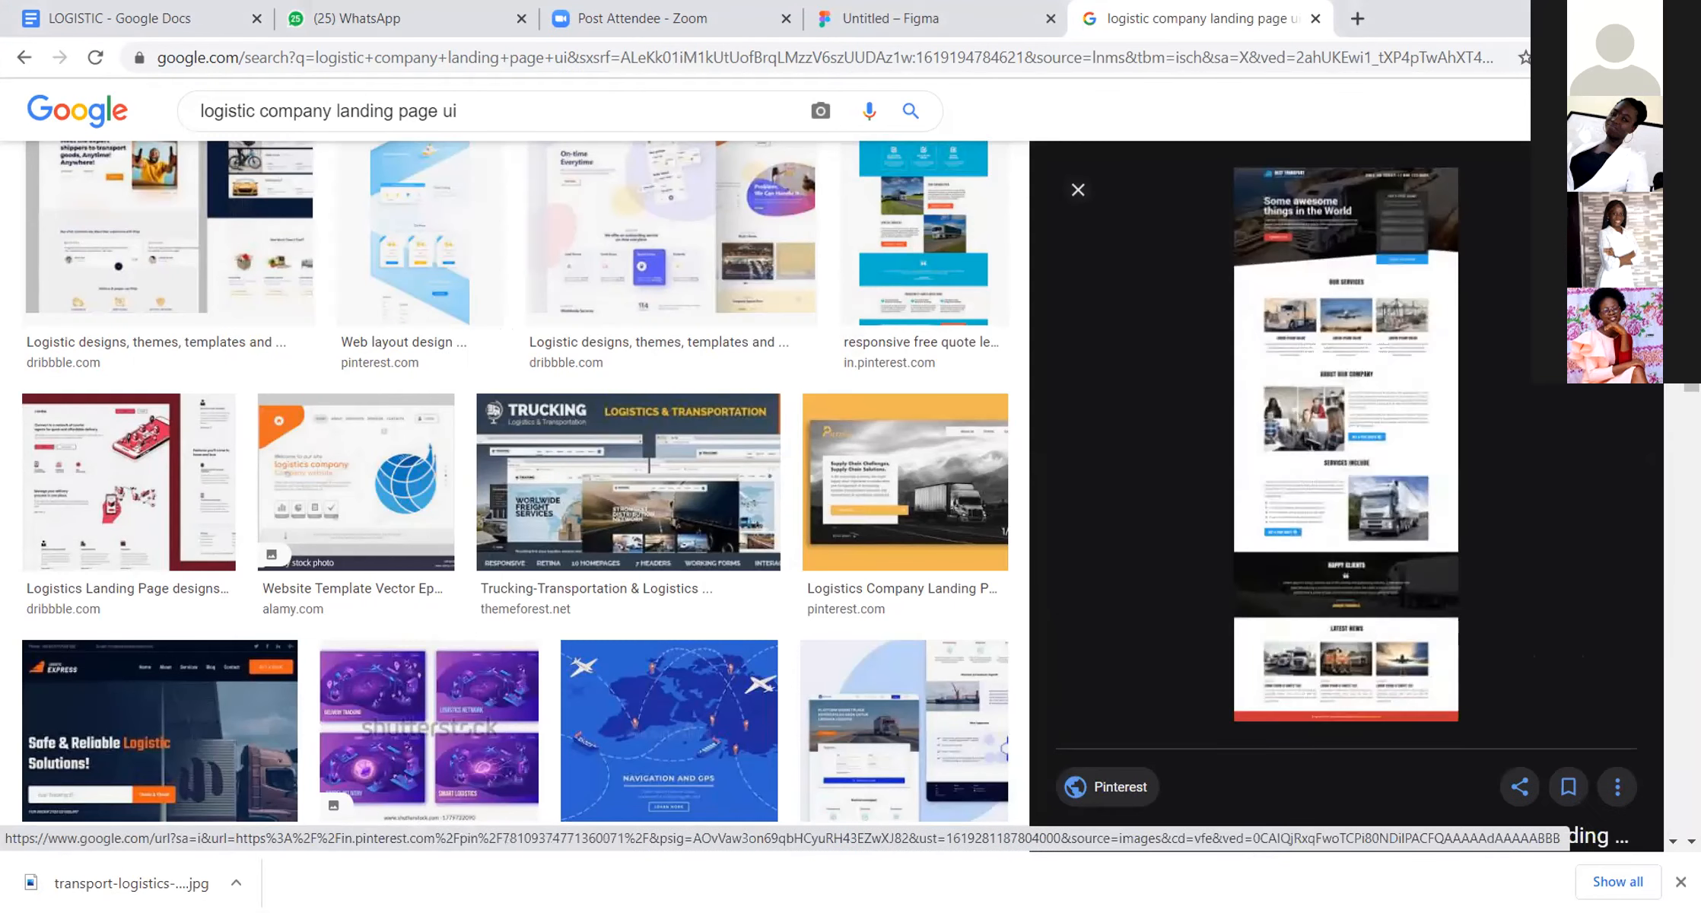
{"action": "left_click", "coordinate": [1616, 190]}
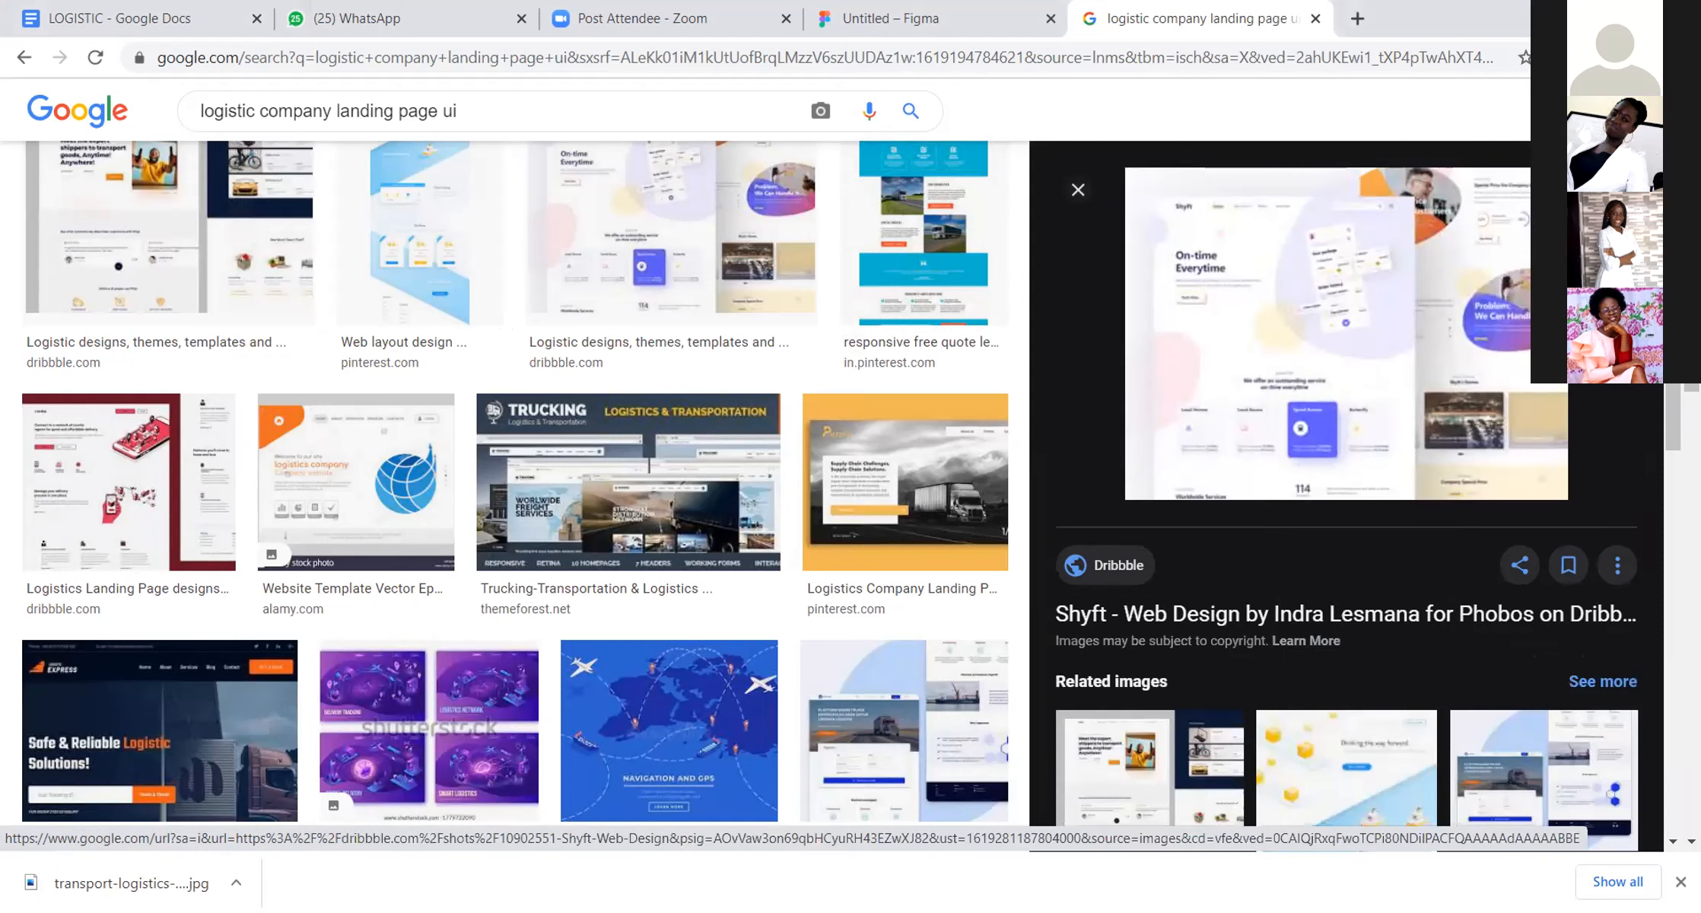
{"action": "left_click", "coordinate": [1616, 190]}
{"action": "left_click", "coordinate": [1616, 190]}
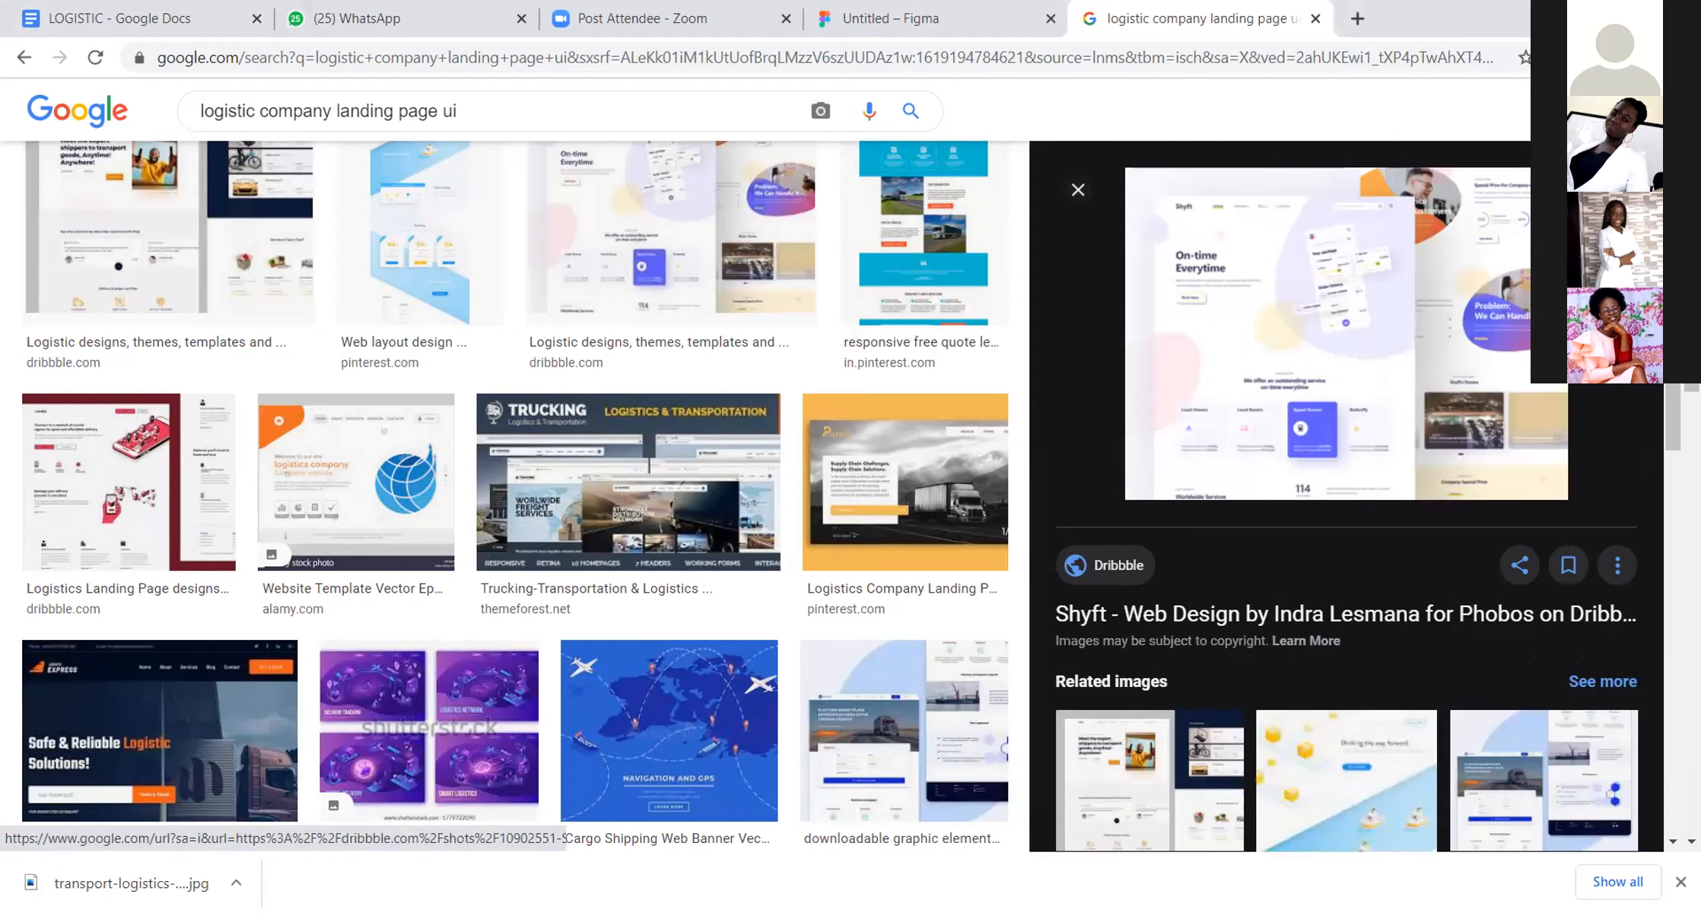
{"action": "left_click", "coordinate": [1616, 189]}
{"action": "left_click", "coordinate": [1616, 189]}
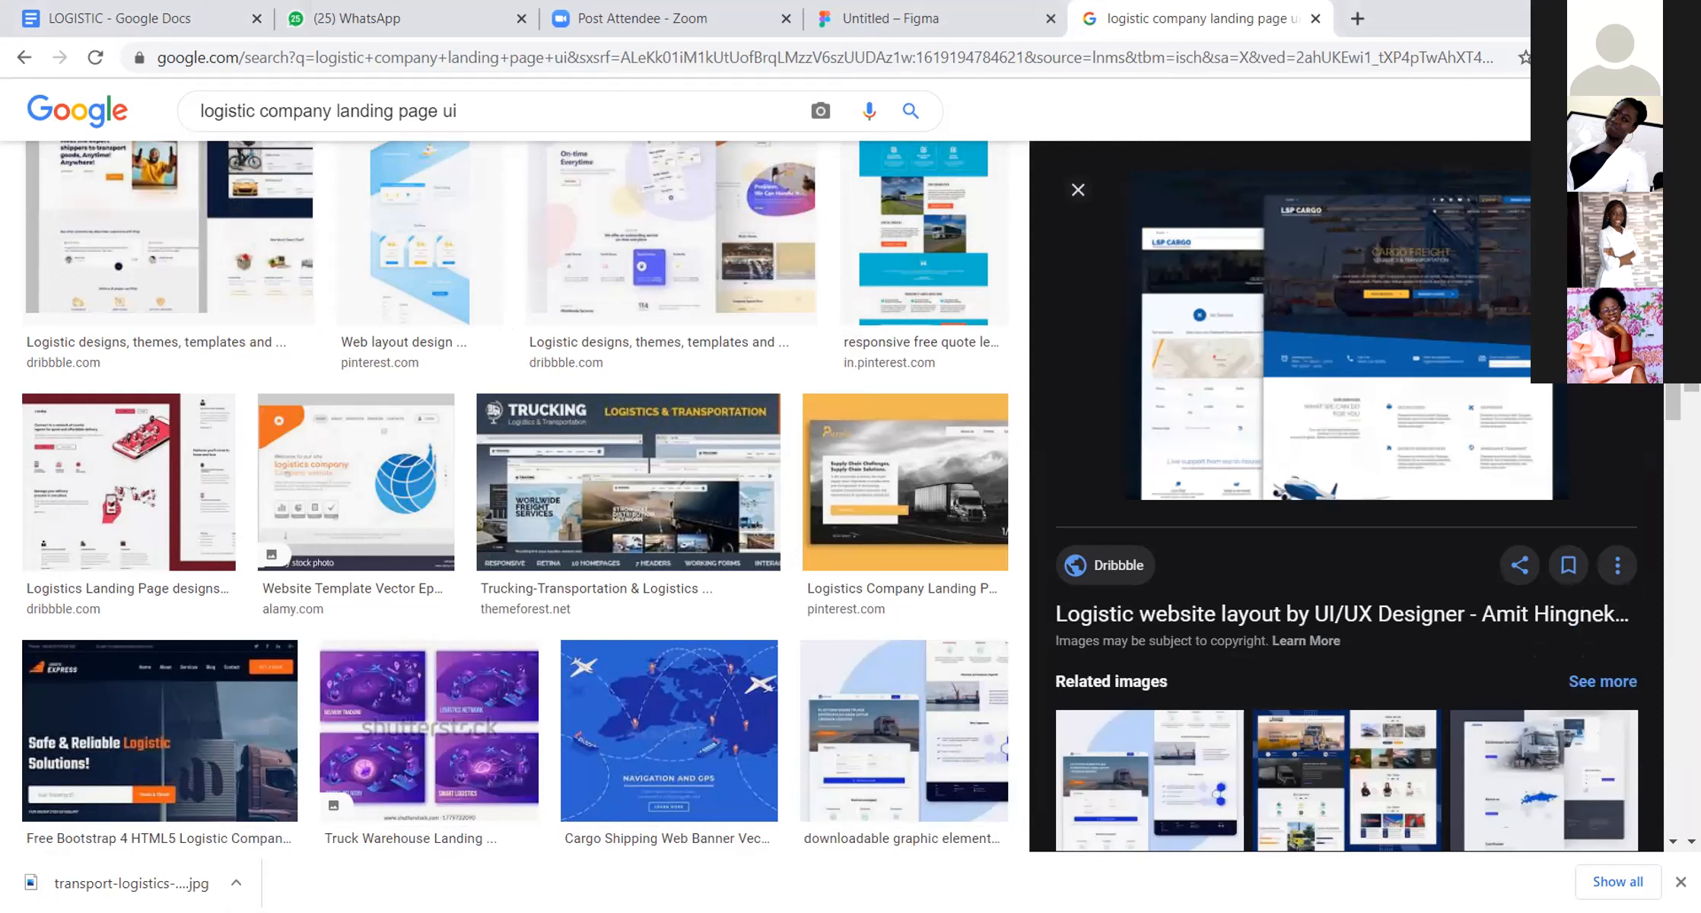
{"action": "left_click", "coordinate": [1567, 189]}
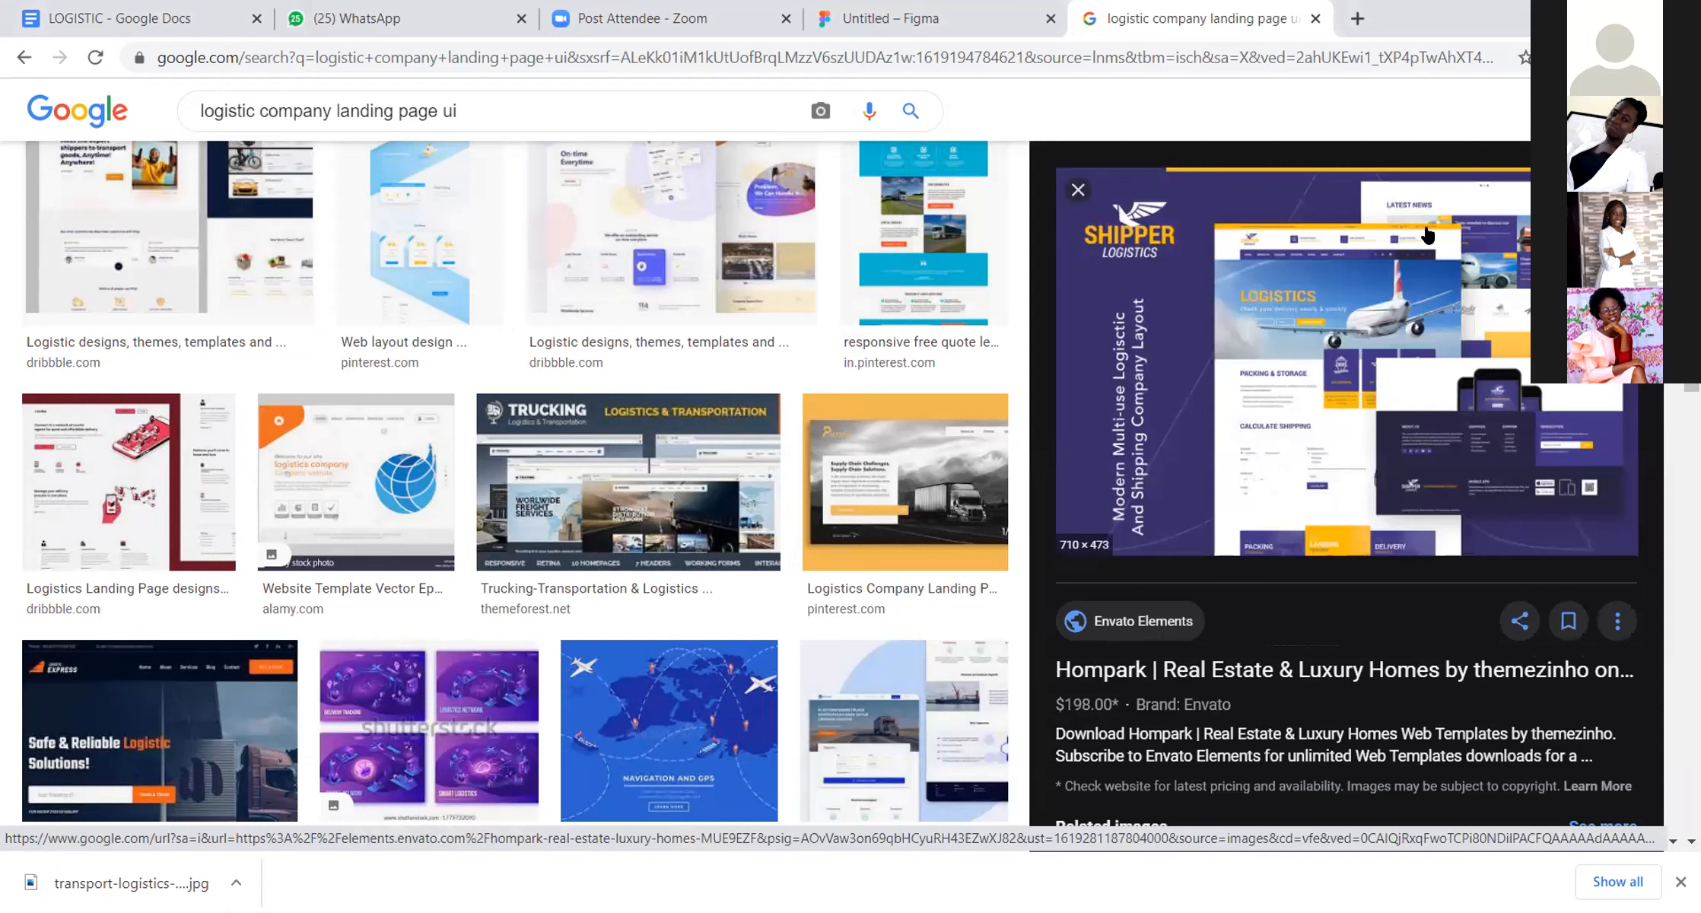
Step: Return to the LSP Cargo logistic website layout on Dribbble and try to save its image
{"action": "left_click", "coordinate": [1616, 189]}
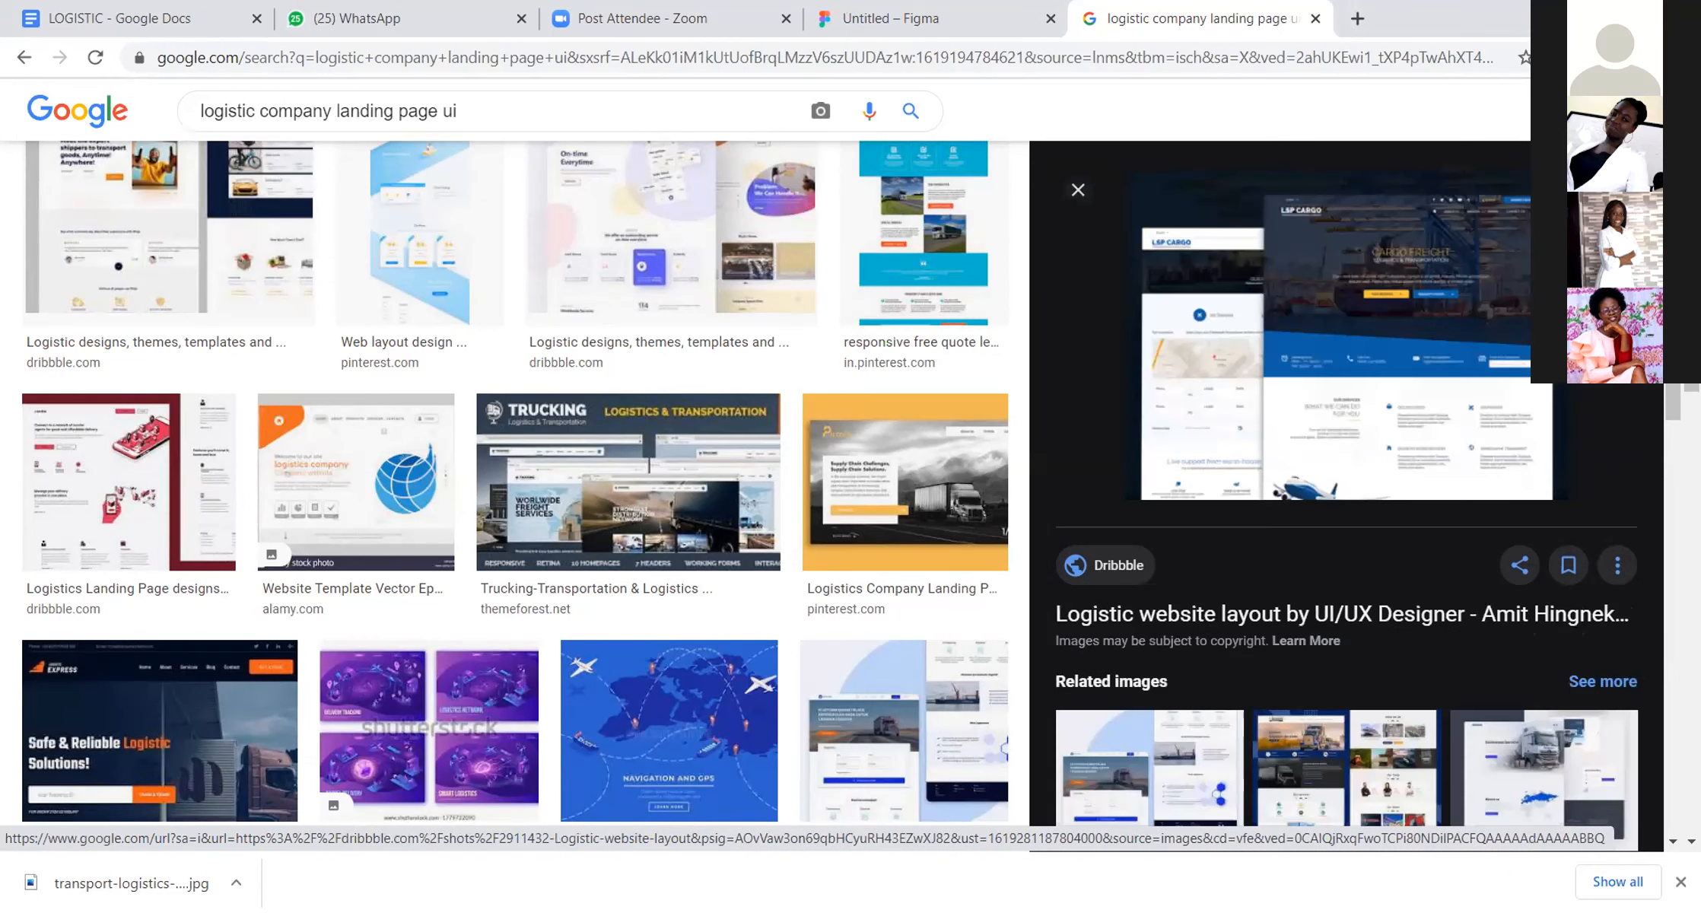
{"action": "scroll", "coordinate": [515, 483], "scroll_direction": "up", "scroll_amount": 1}
{"action": "scroll", "coordinate": [965, 235], "scroll_direction": "up", "scroll_amount": 4}
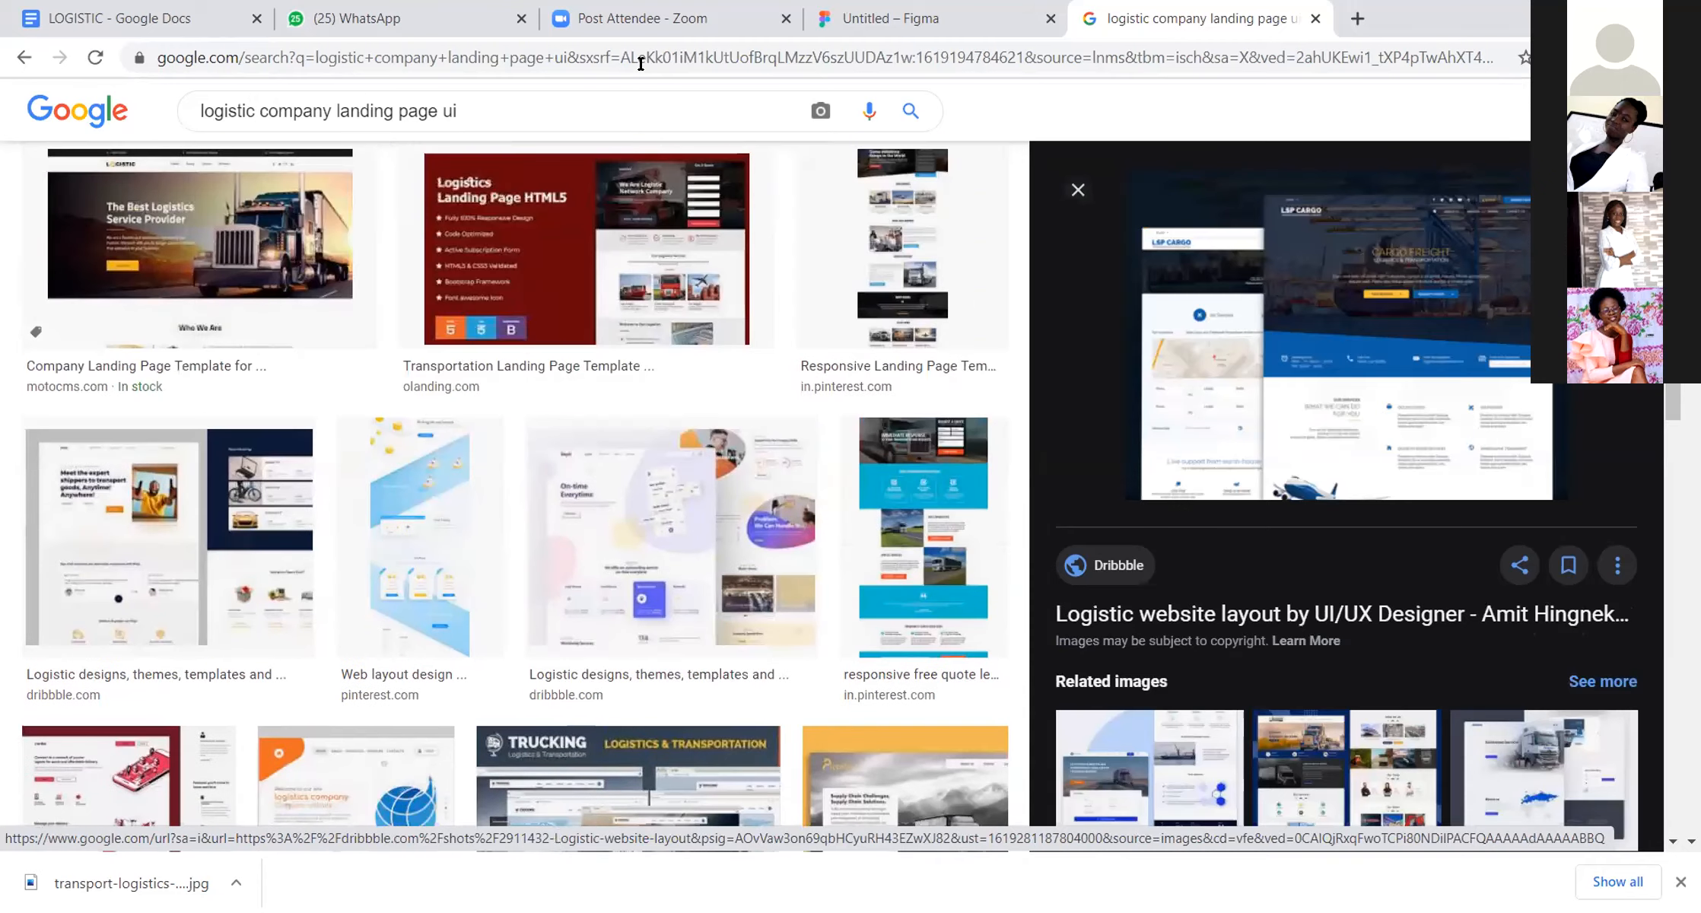
{"action": "right_click", "coordinate": [1465, 249]}
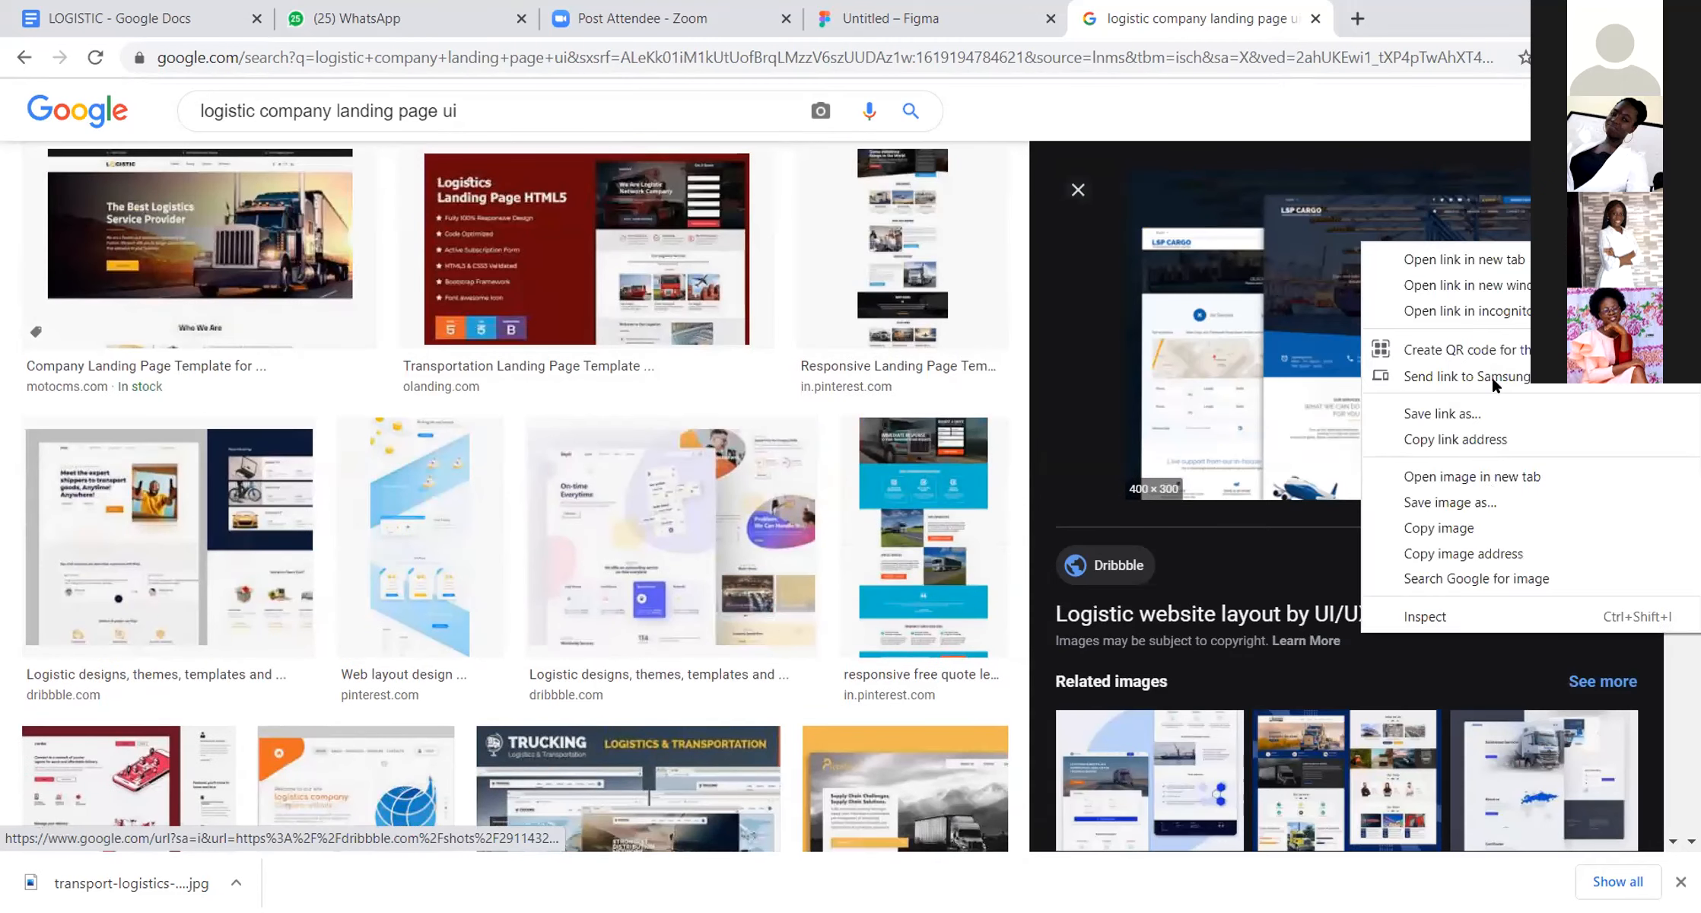
{"action": "left_click", "coordinate": [1463, 489]}
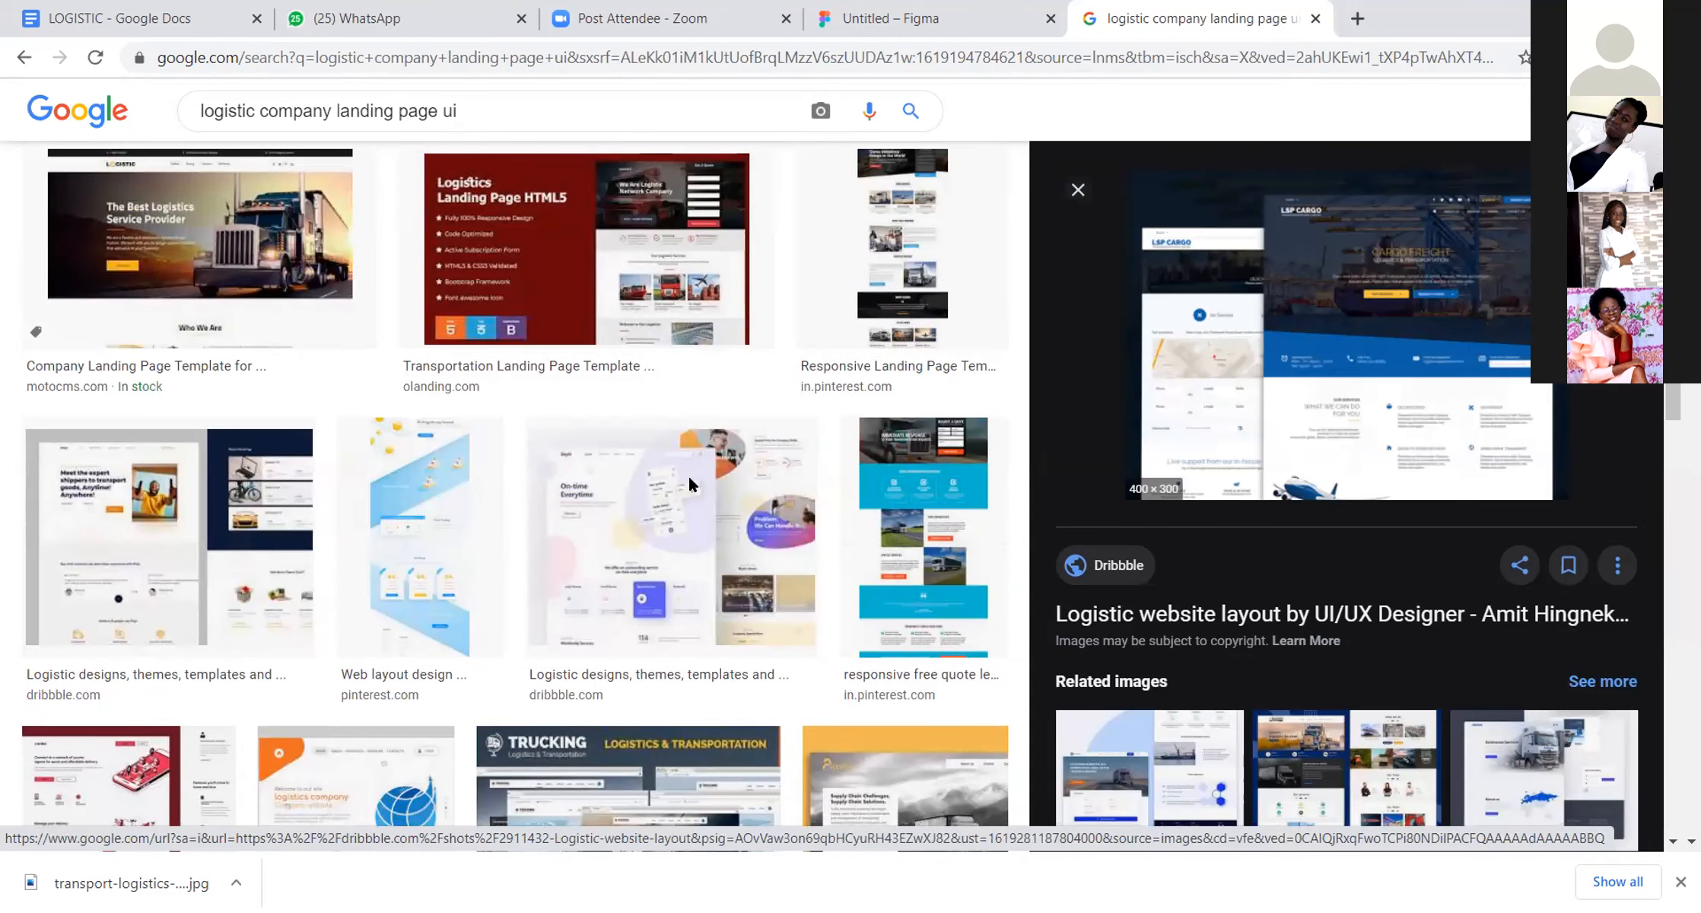
Step: Cancel saving the LSP Cargo page, open the Morz transport cargo logistics design and save it to Downloads as PNG 01_Preview.__large_preview
{"action": "left_click", "coordinate": [829, 17]}
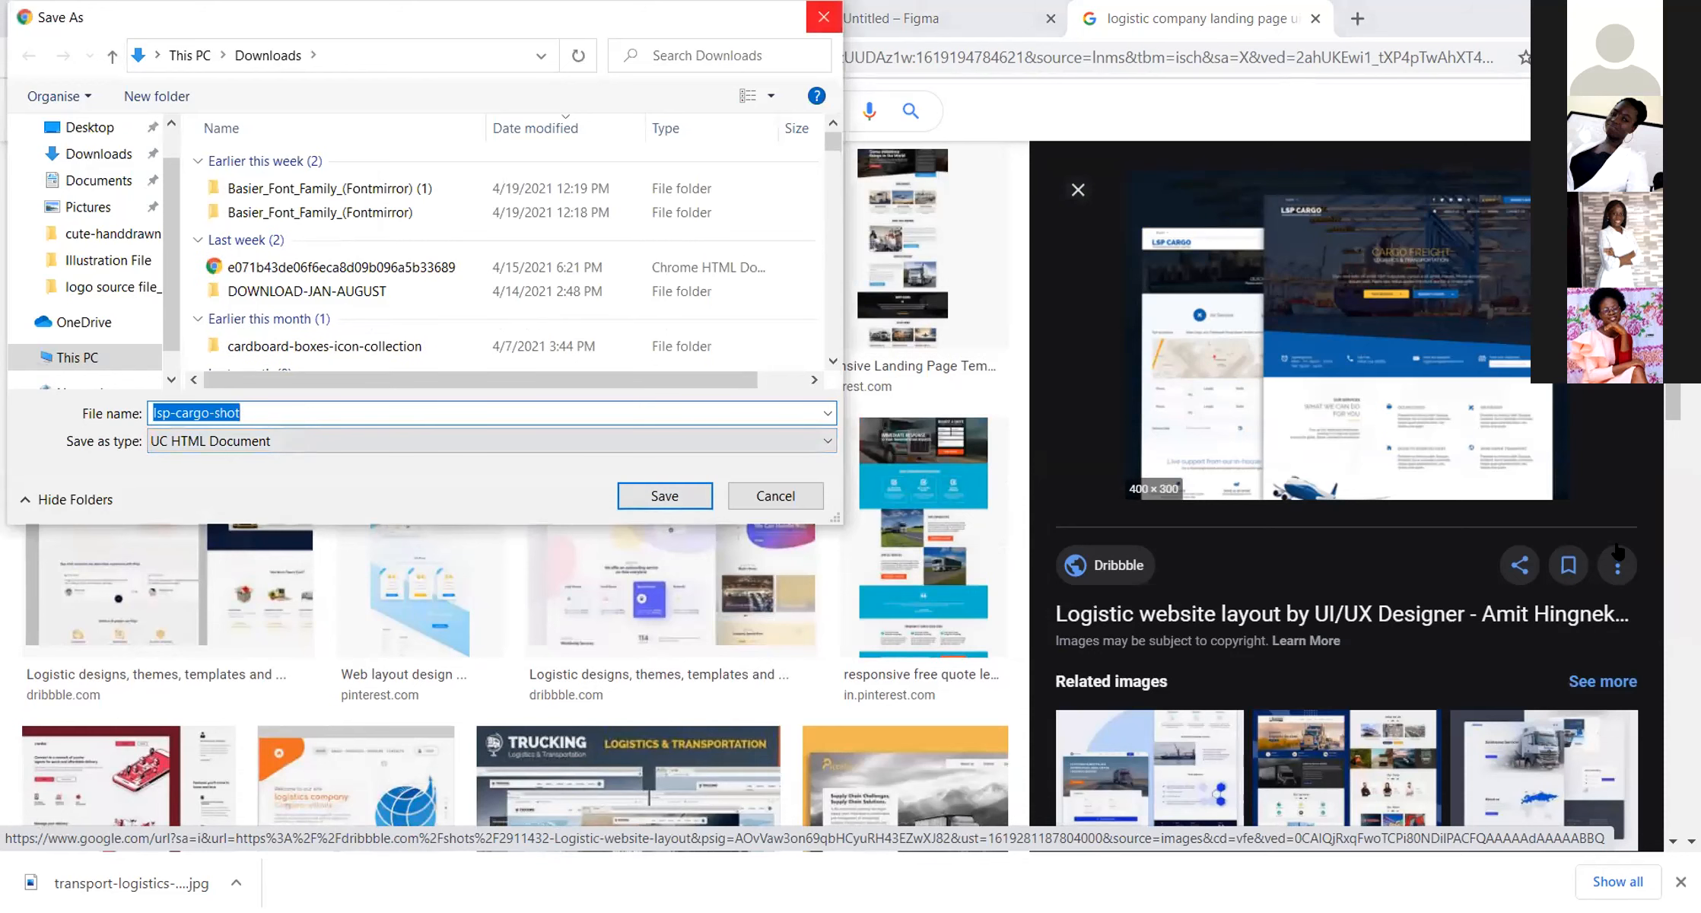
{"action": "scroll", "coordinate": [1613, 668], "scroll_direction": "up", "scroll_amount": 2}
{"action": "scroll", "coordinate": [1612, 668], "scroll_direction": "down", "scroll_amount": 1}
{"action": "scroll", "coordinate": [1613, 667], "scroll_direction": "down", "scroll_amount": 4}
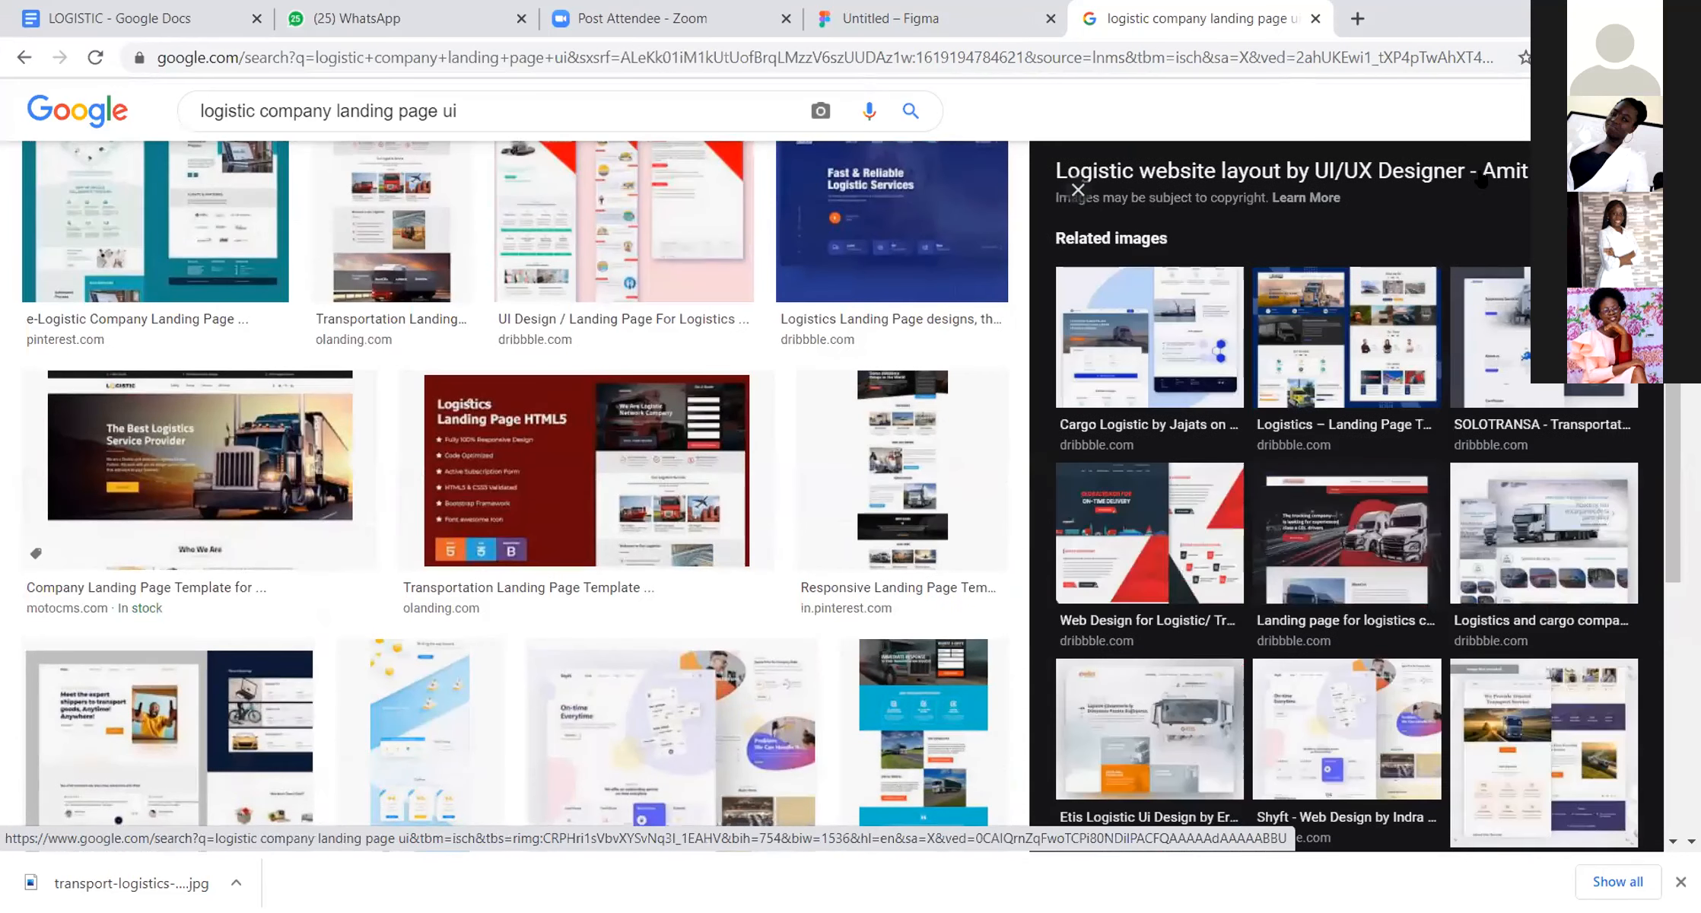
{"action": "left_click", "coordinate": [1489, 303]}
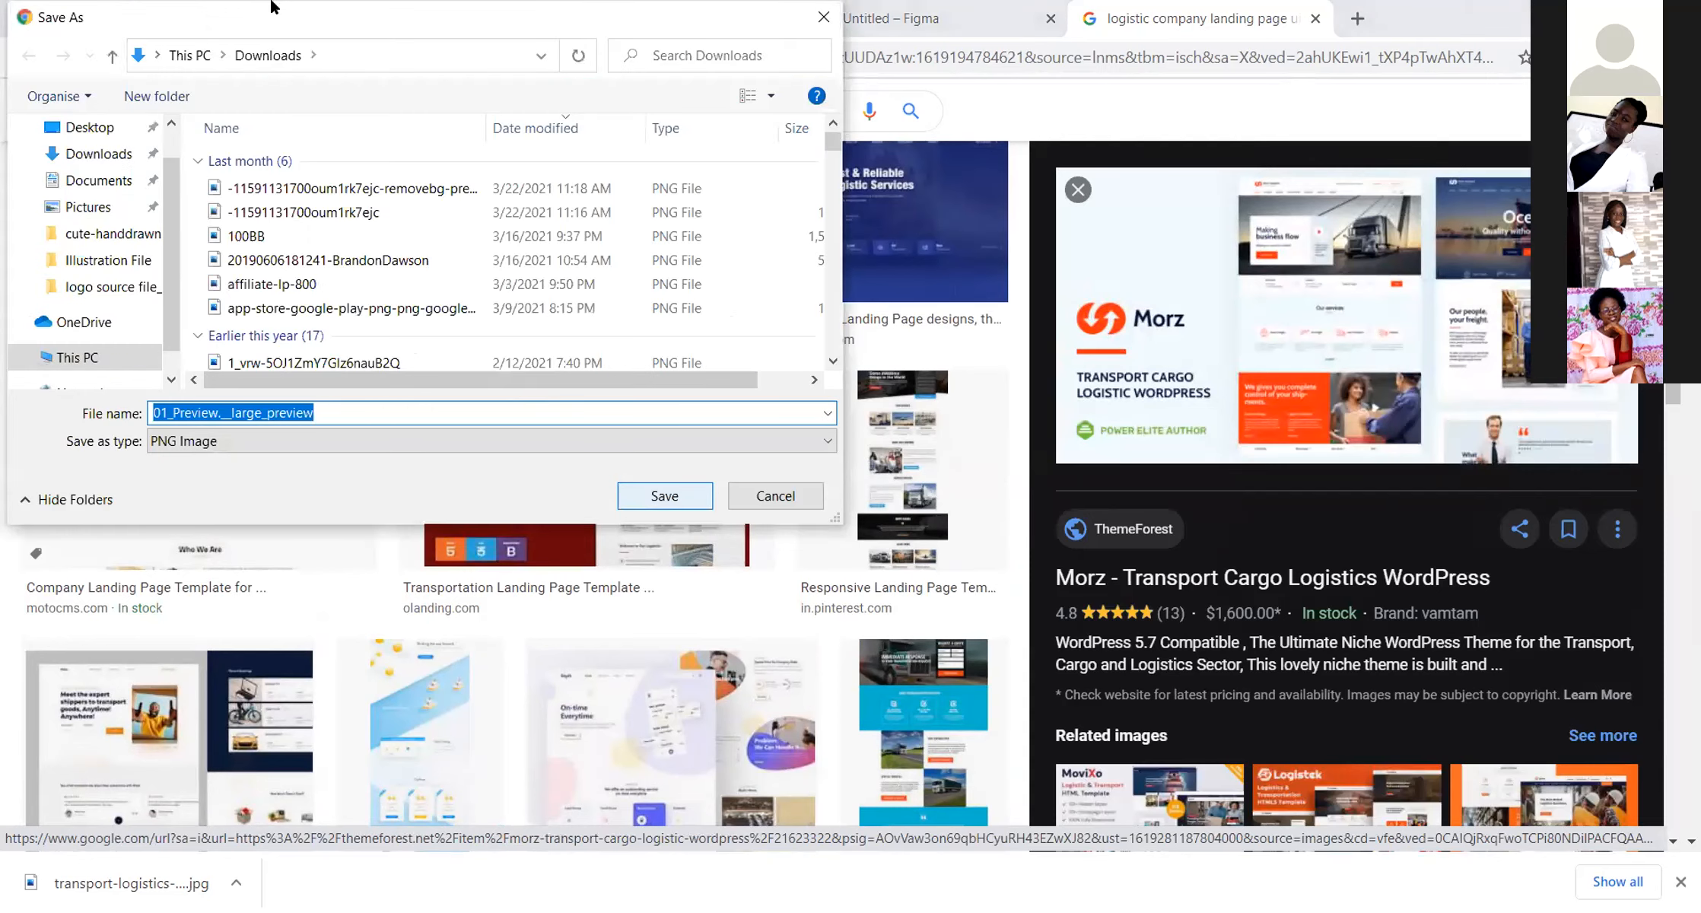
{"action": "key", "text": "Return"}
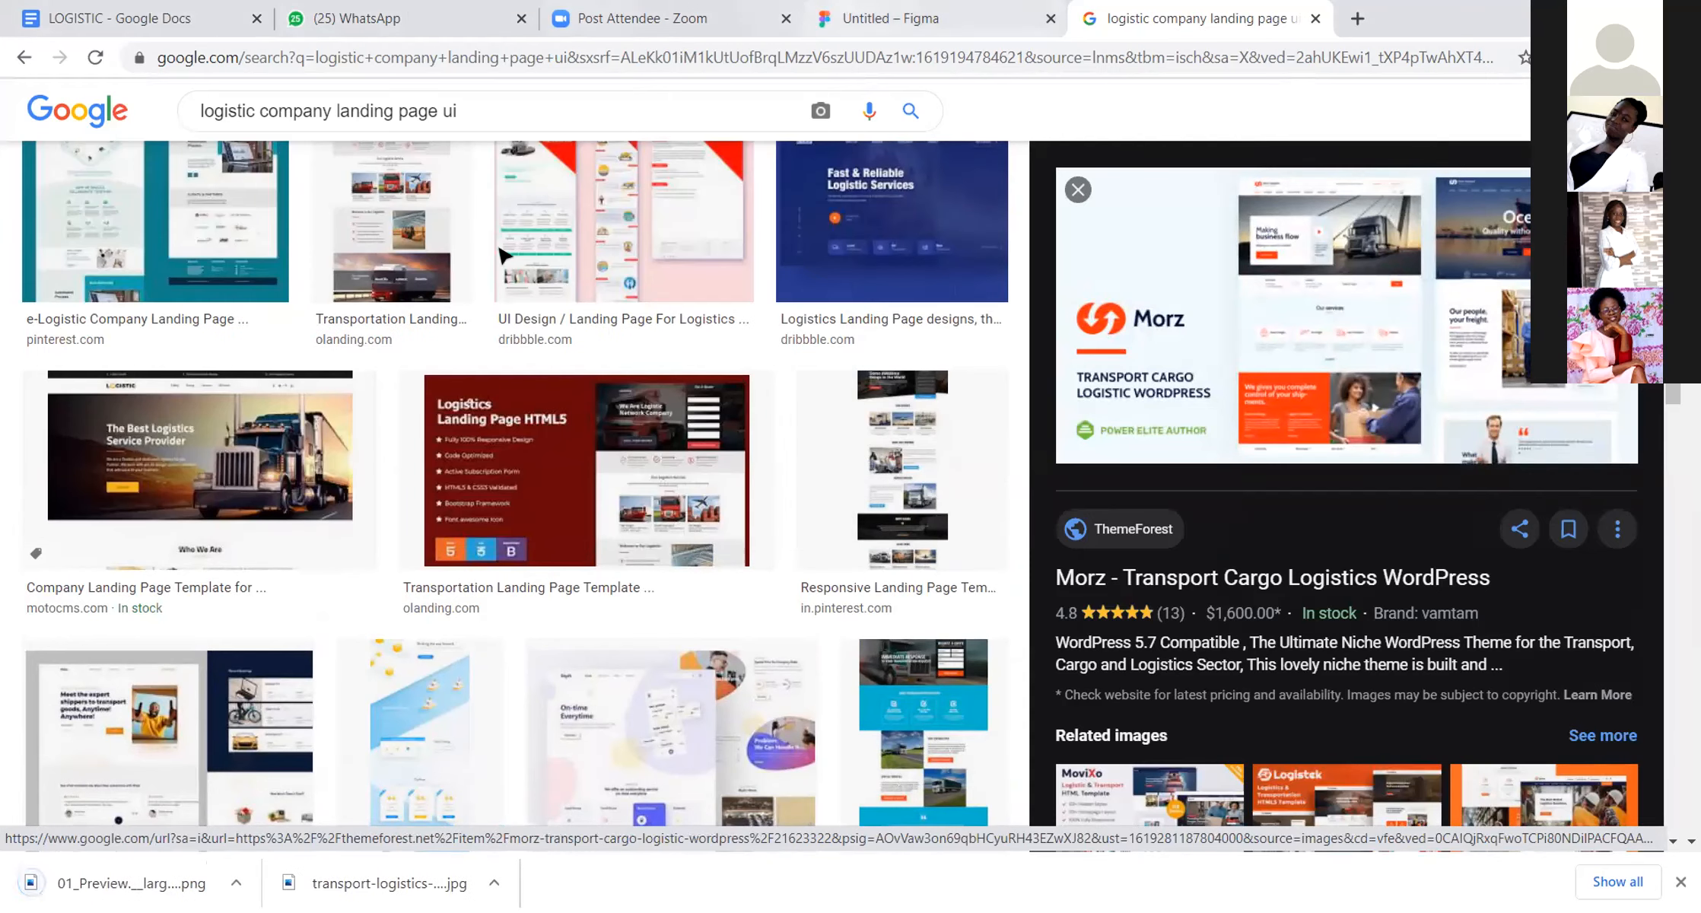
Step: Switch to the untitled Figma file and import the two downloaded landing page reference images onto the canvas
{"action": "left_click", "coordinate": [930, 17]}
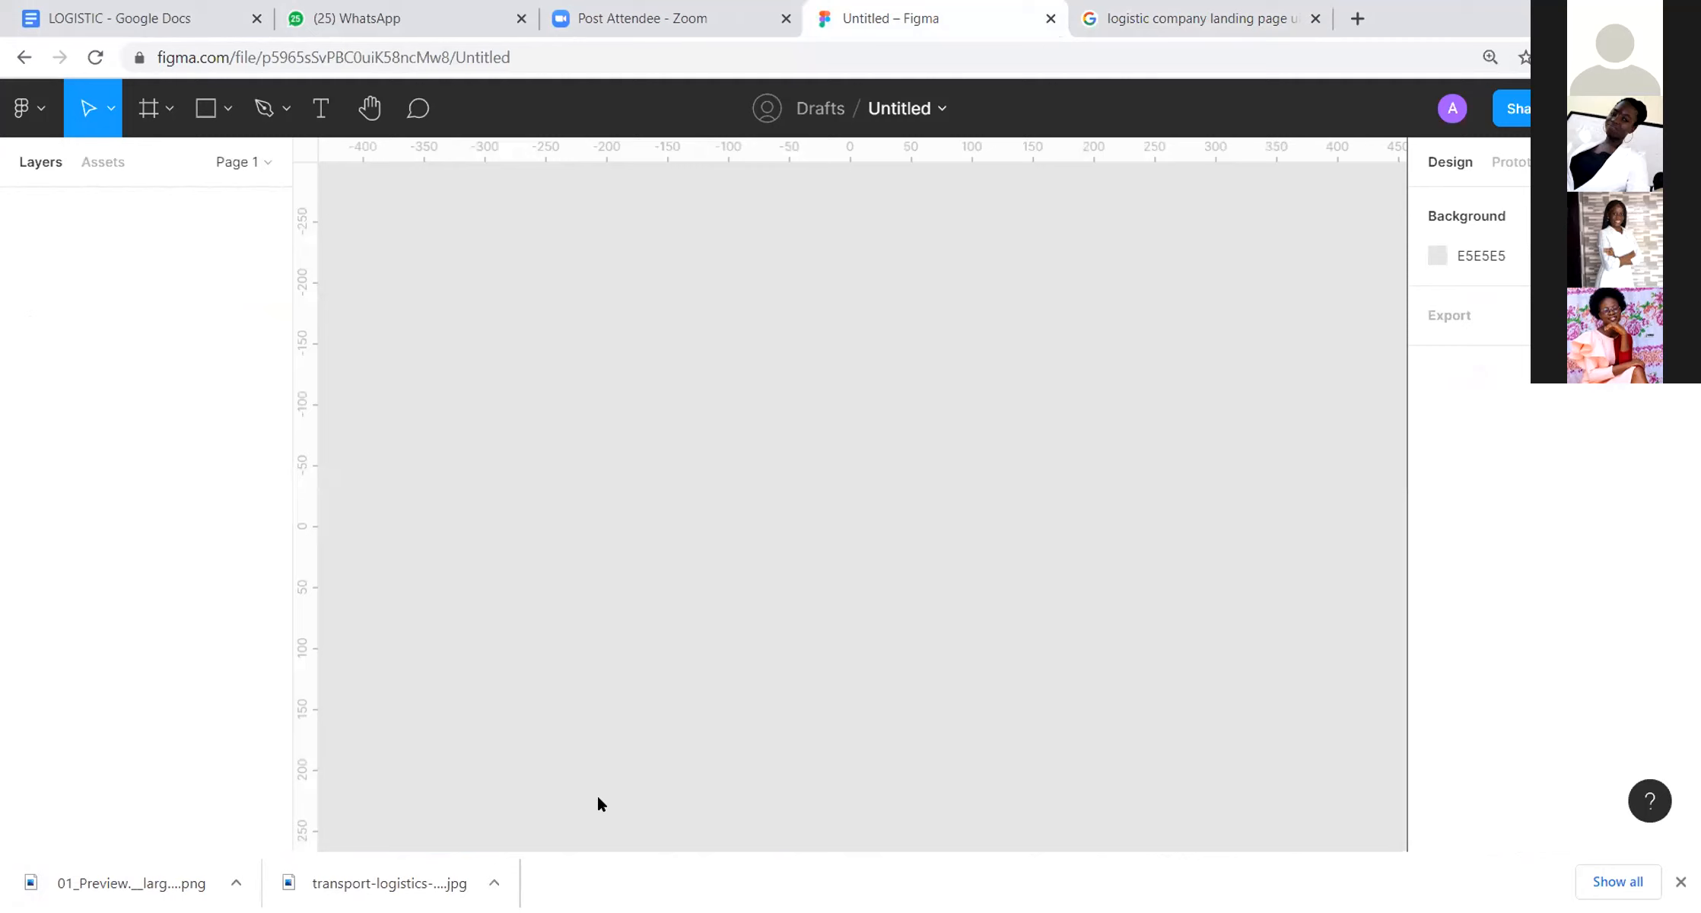
{"action": "left_click", "coordinate": [495, 883]}
{"action": "left_click", "coordinate": [598, 801]}
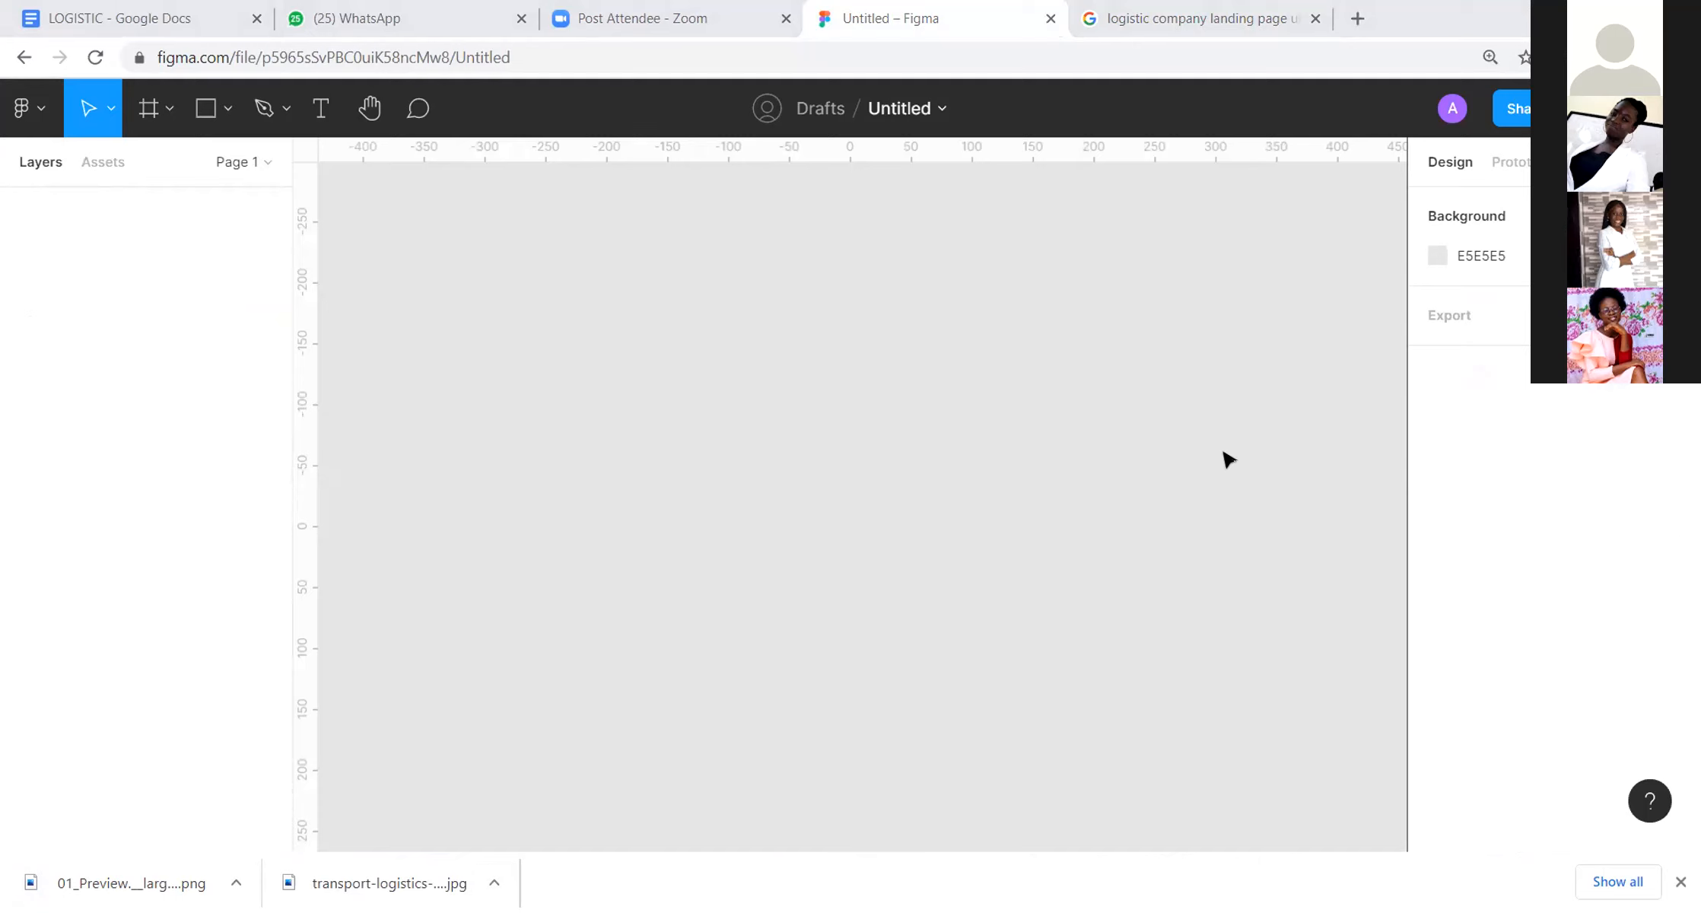
Step: Move both imported reference images left to an open area of the canvas, with the Morz preview at X -1609
{"action": "scroll", "coordinate": [1227, 460], "scroll_direction": "down", "scroll_amount": 5}
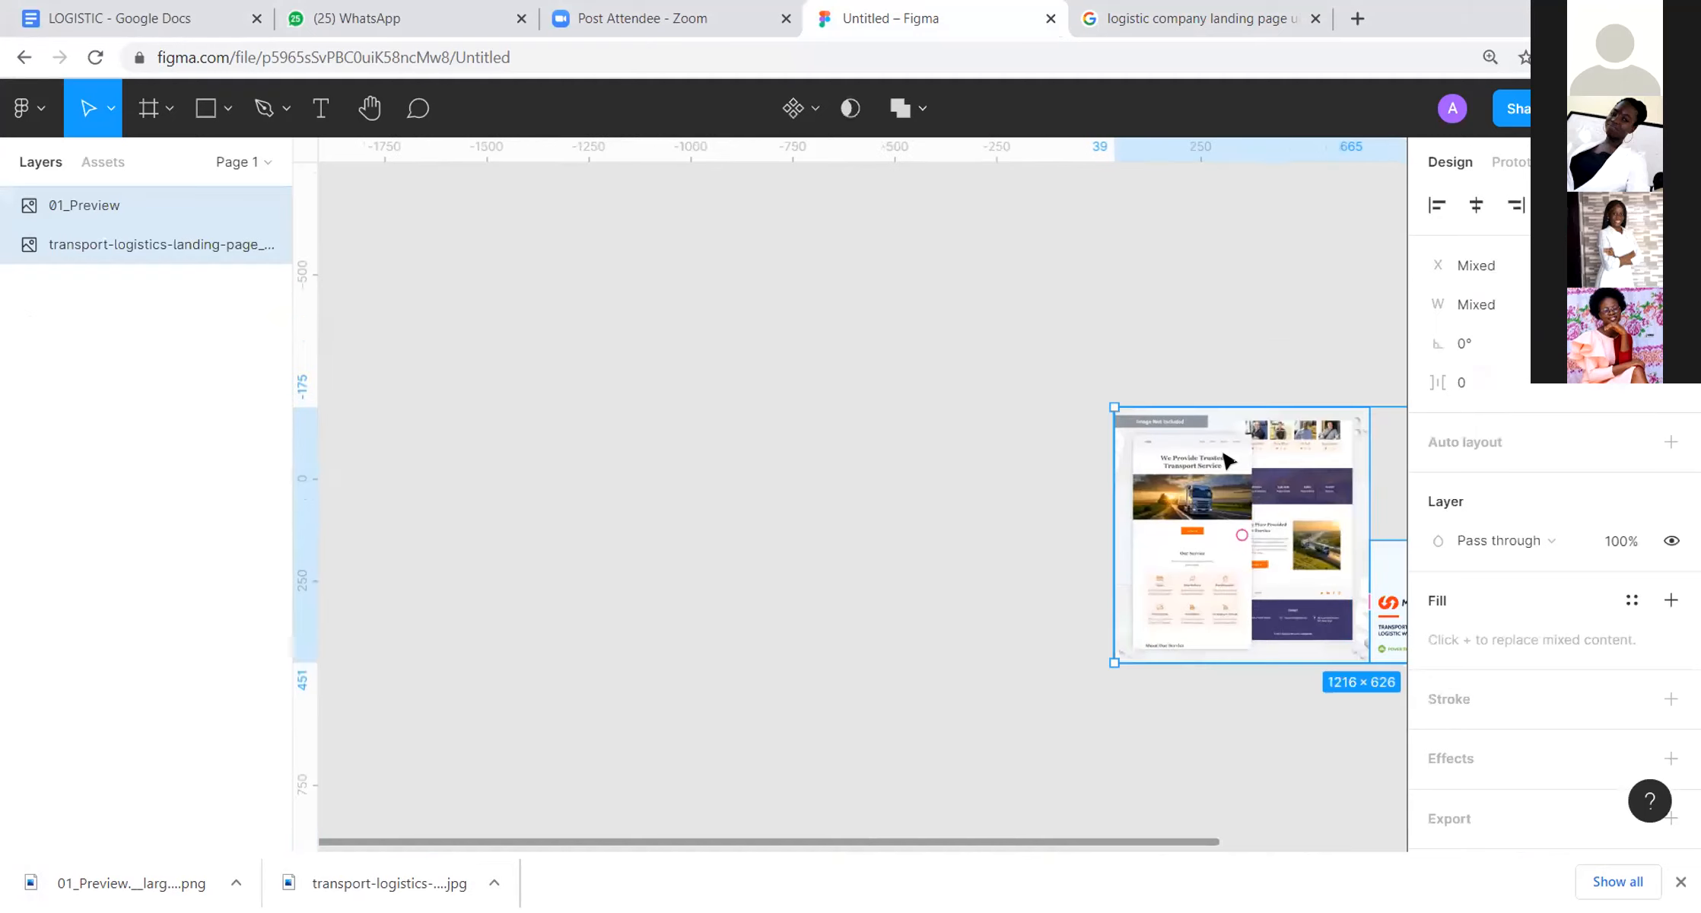
{"action": "left_click_drag", "start_coordinate": [1078, 387], "coordinate": [733, 342]}
{"action": "left_click", "coordinate": [1025, 253]}
{"action": "left_click_drag", "start_coordinate": [875, 458], "coordinate": [880, 378]}
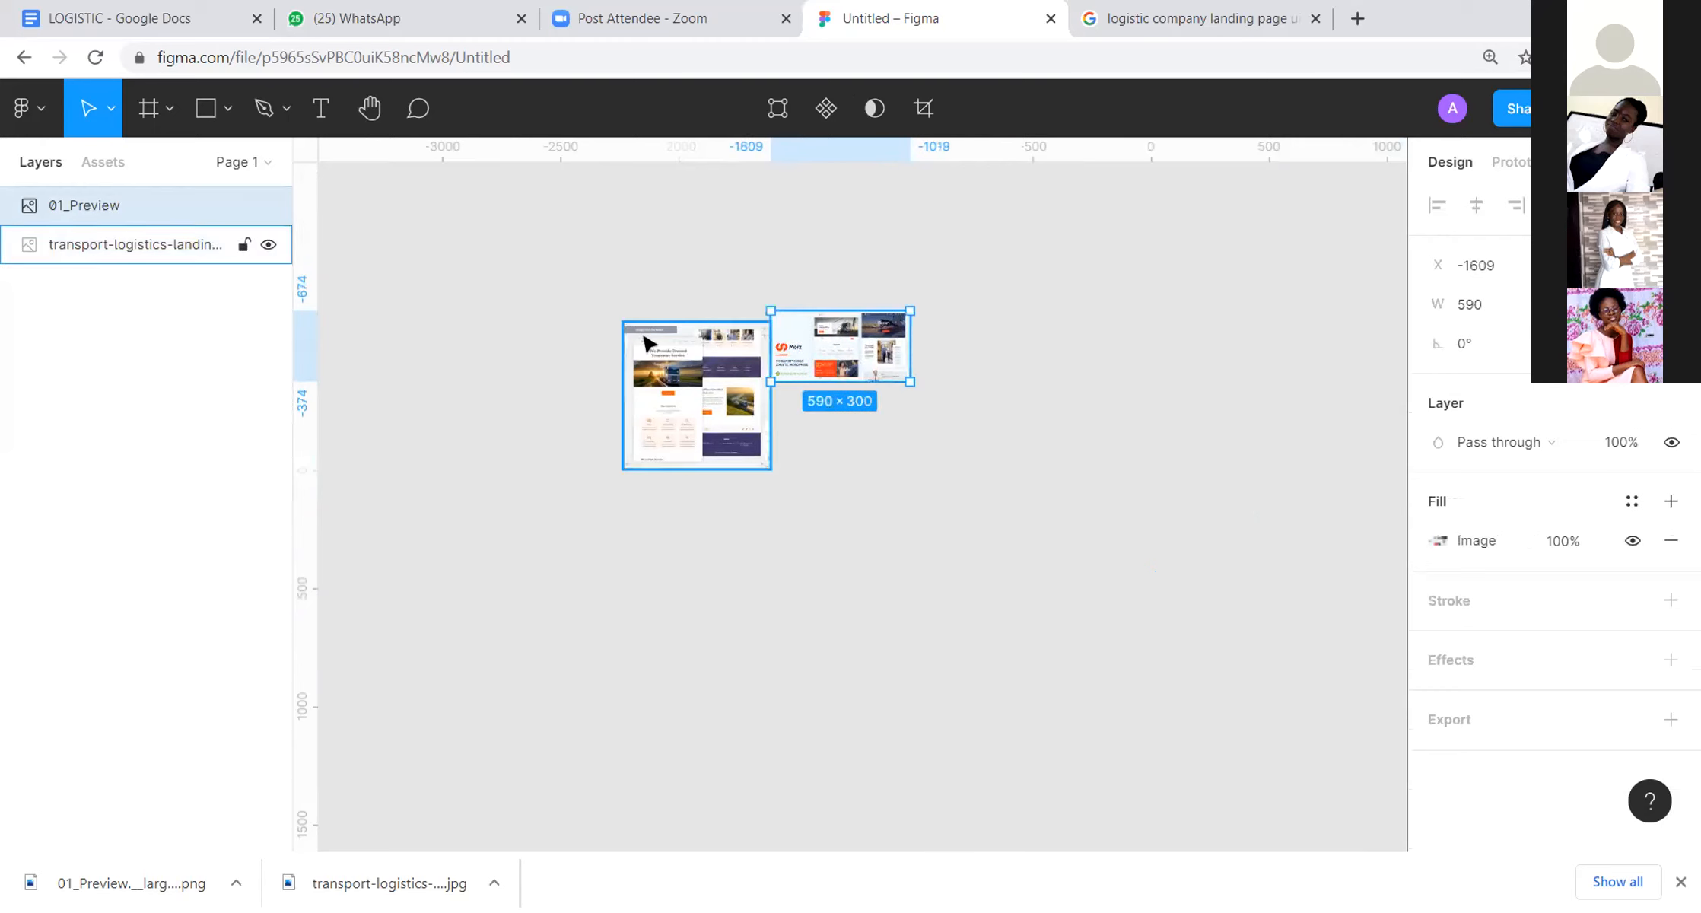
Step: Examine the transport logistics reference up close, followed by the Morz design's hero, services and content sections
{"action": "scroll", "coordinate": [679, 336], "scroll_direction": "up", "scroll_amount": 8}
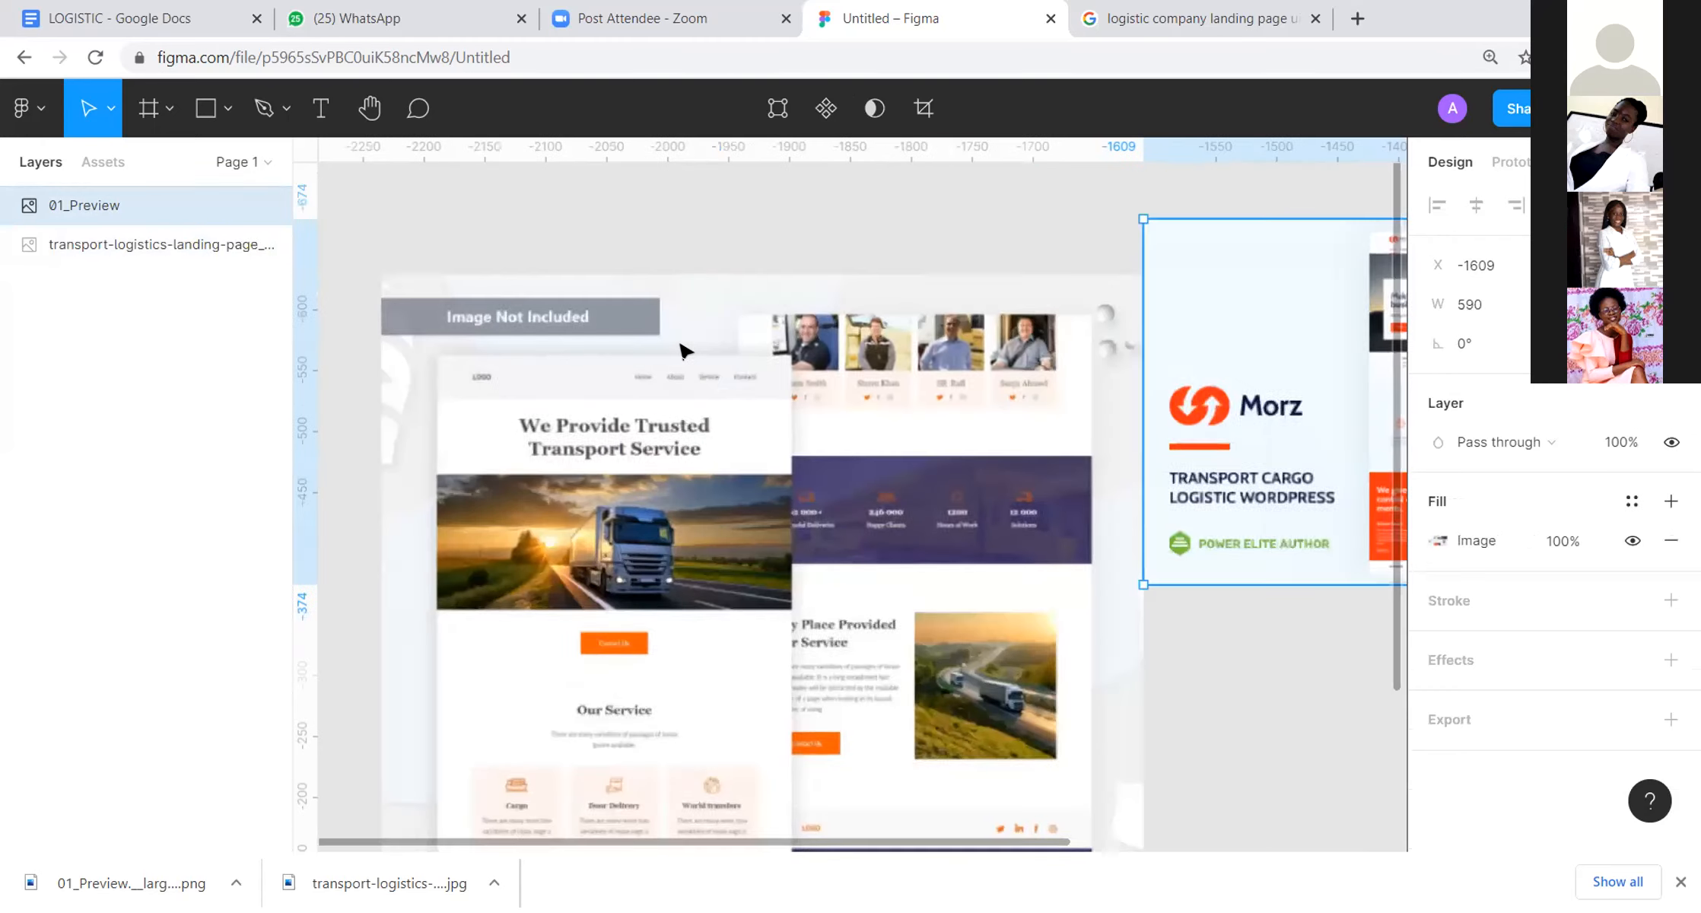
{"action": "scroll", "coordinate": [683, 347], "scroll_direction": "down", "scroll_amount": 4}
{"action": "scroll", "coordinate": [683, 347], "scroll_direction": "up", "scroll_amount": 4}
{"action": "scroll", "coordinate": [684, 350], "scroll_direction": "down", "scroll_amount": 3}
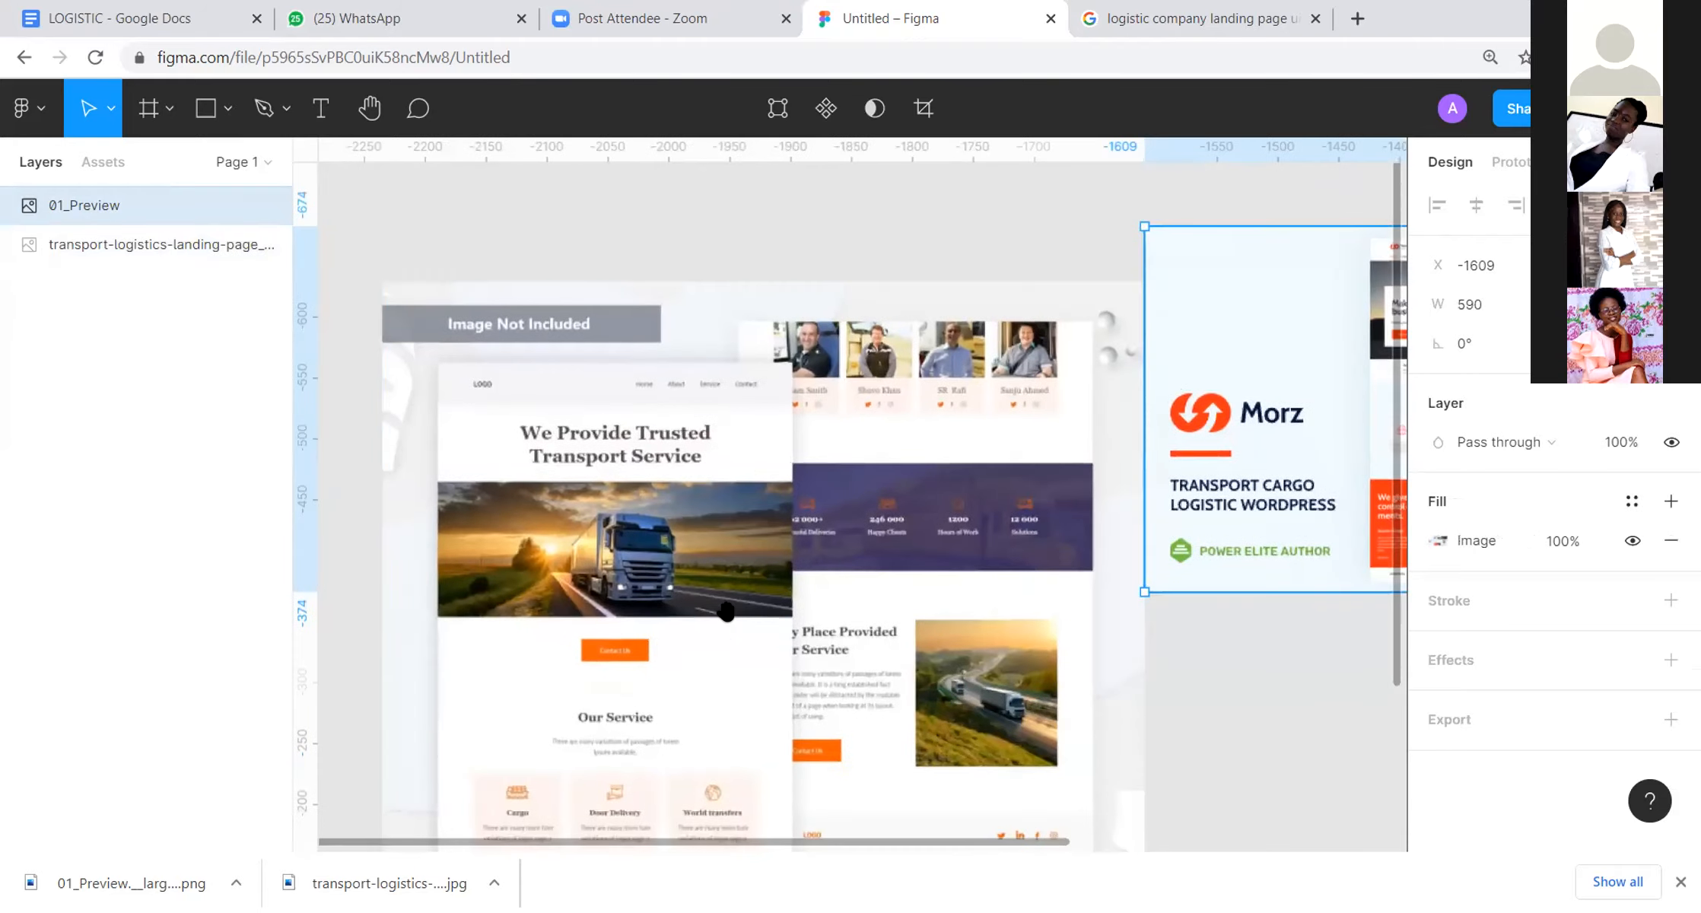
{"action": "scroll", "coordinate": [1174, 480], "scroll_direction": "down", "scroll_amount": 3}
{"action": "scroll", "coordinate": [989, 627], "scroll_direction": "right", "scroll_amount": 5}
{"action": "scroll", "coordinate": [989, 628], "scroll_direction": "up", "scroll_amount": 4}
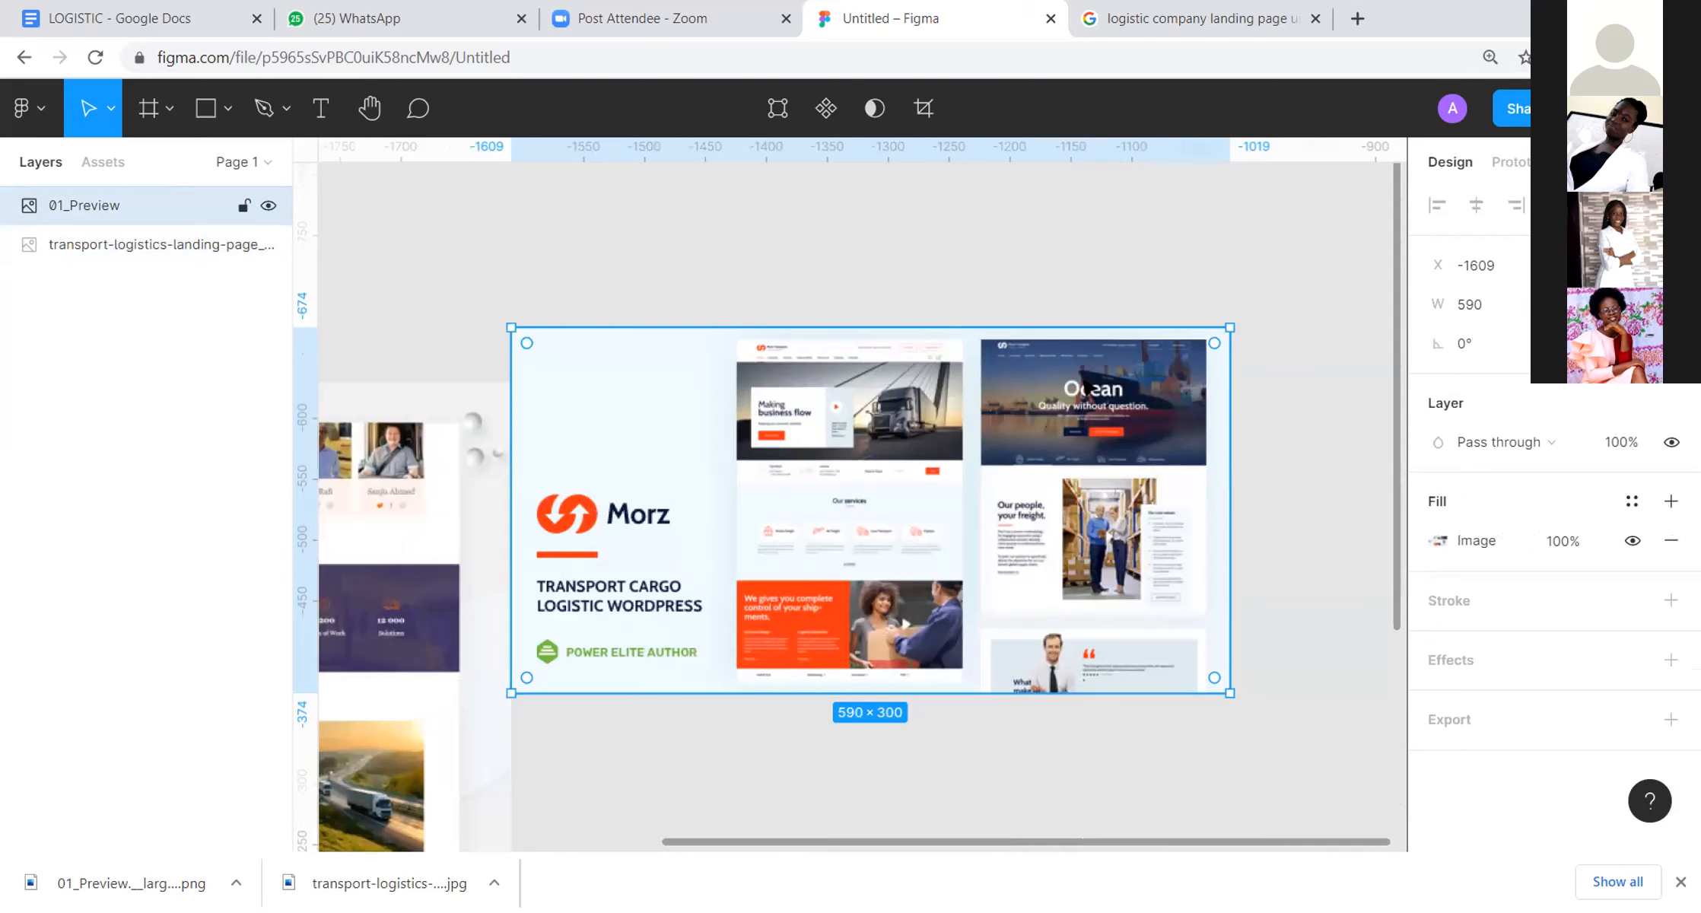
{"action": "scroll", "coordinate": [1180, 428], "scroll_direction": "up", "scroll_amount": 3}
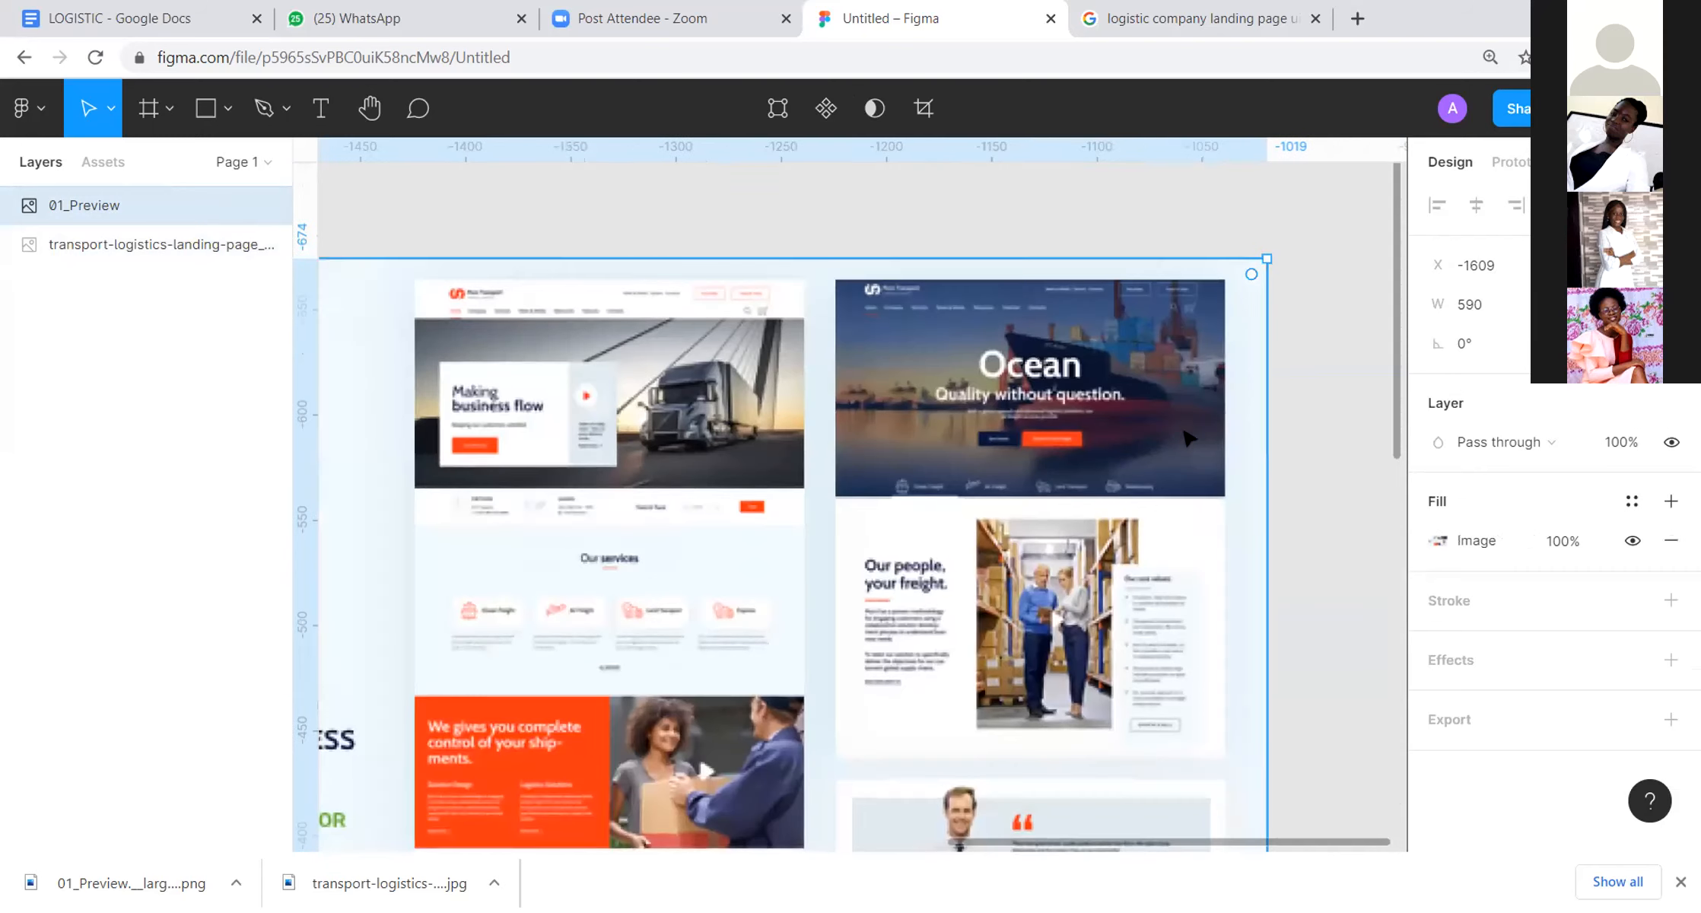
{"action": "scroll", "coordinate": [1260, 305], "scroll_direction": "left", "scroll_amount": 2}
{"action": "scroll", "coordinate": [1065, 425], "scroll_direction": "down", "scroll_amount": 3}
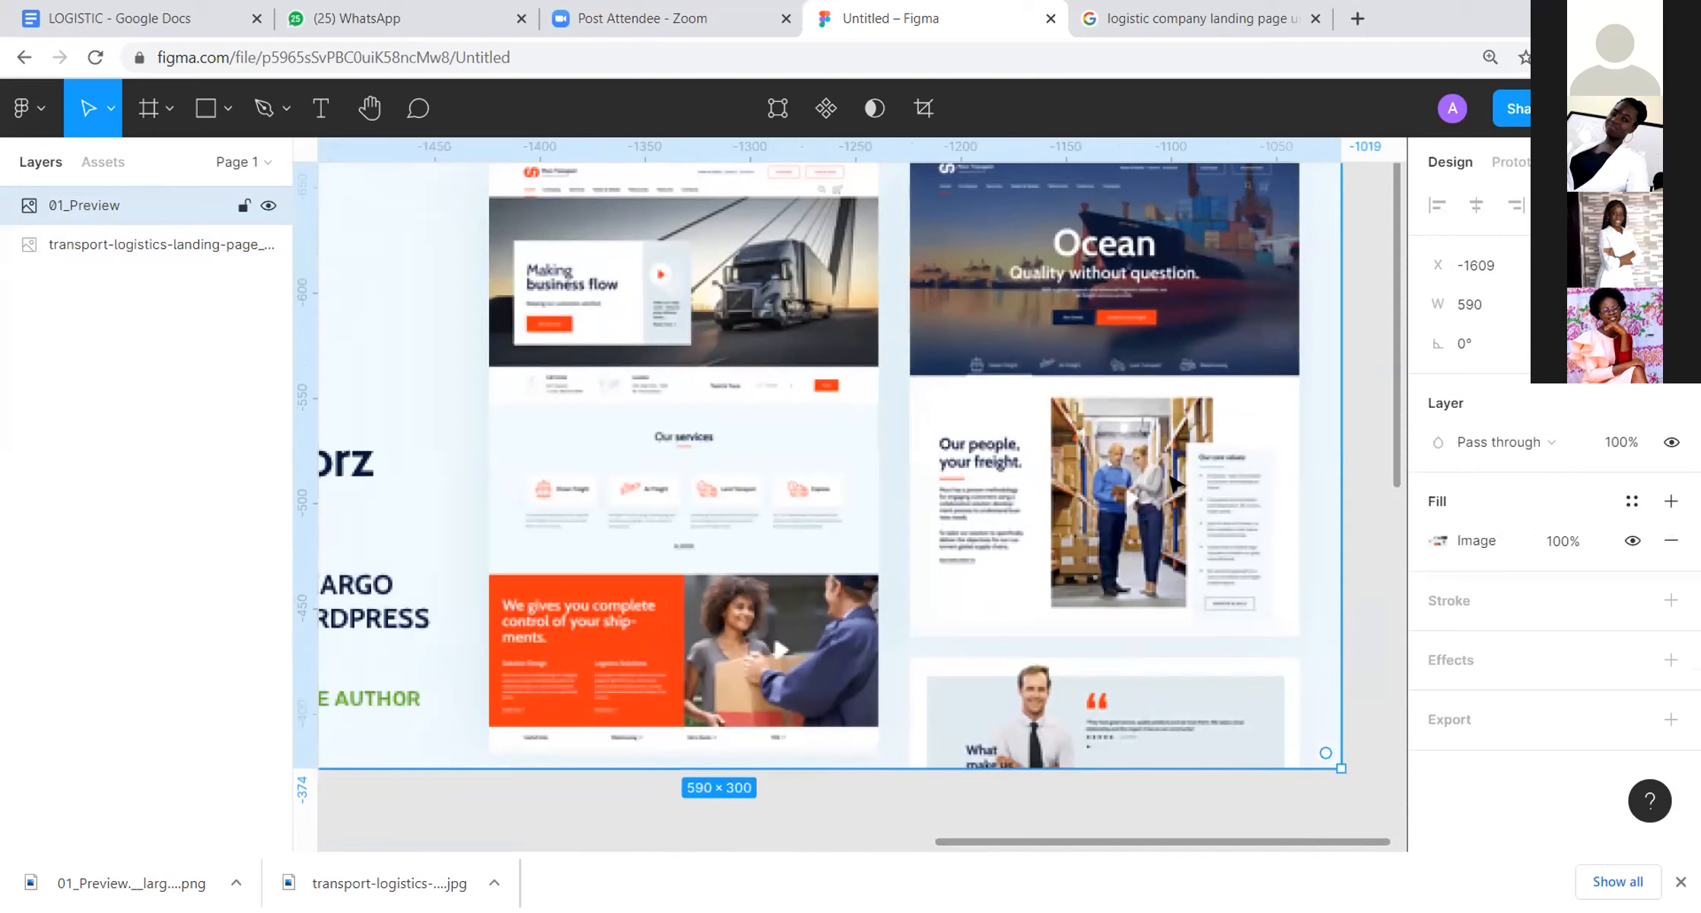
Step: Reposition the Morz preview at X -1587, leaving a small gap and aligning its top edge with the transport logistics image
{"action": "scroll", "coordinate": [1176, 484], "scroll_direction": "down", "scroll_amount": 5}
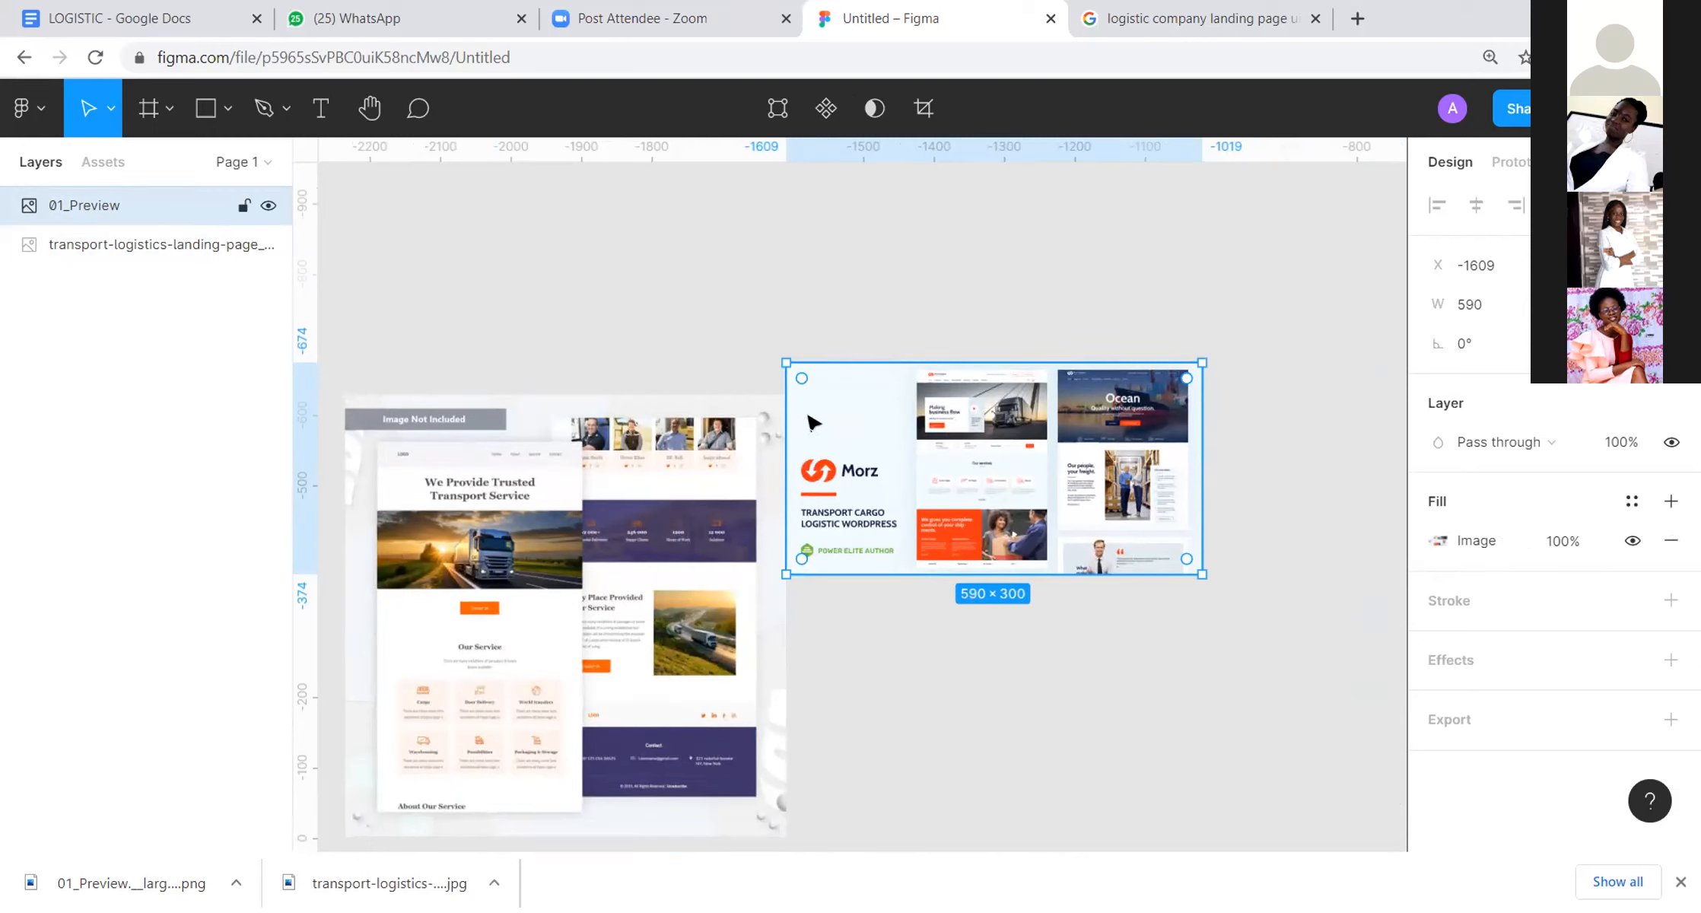
{"action": "left_click_drag", "start_coordinate": [908, 348], "coordinate": [1033, 202]}
{"action": "left_click_drag", "start_coordinate": [1081, 340], "coordinate": [1094, 371]}
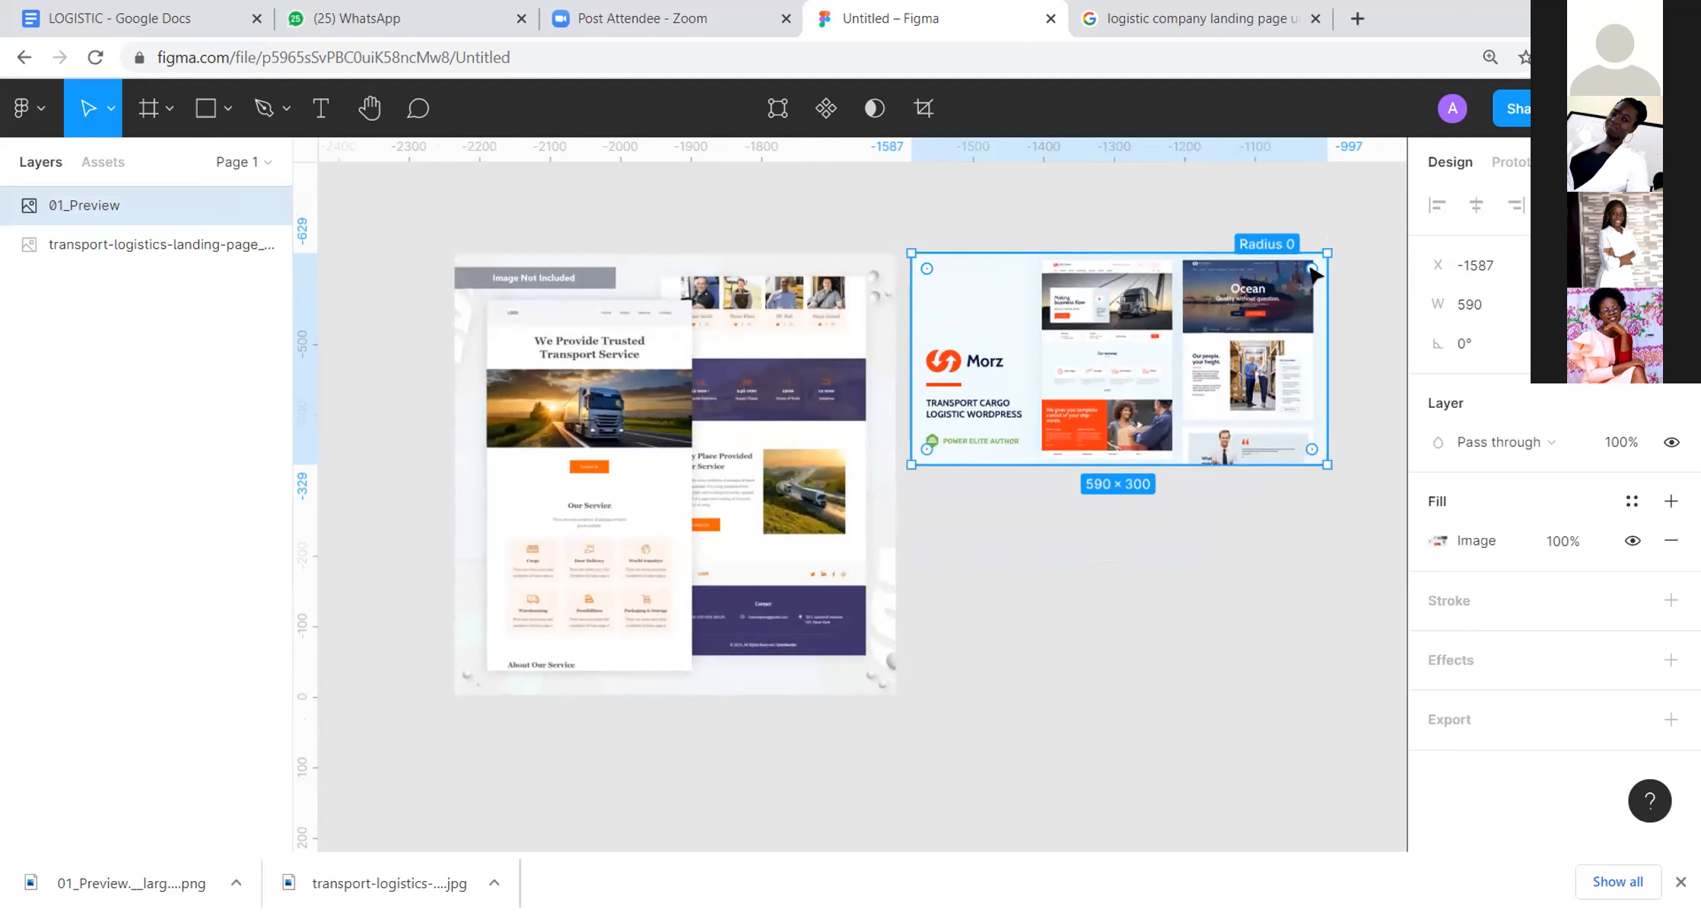
Step: Compare the page structure of the Morz and transport logistics references, from their hero areas down to the lower sections
{"action": "scroll", "coordinate": [1301, 297], "scroll_direction": "up", "scroll_amount": 5}
{"action": "scroll", "coordinate": [1301, 296], "scroll_direction": "down", "scroll_amount": 2}
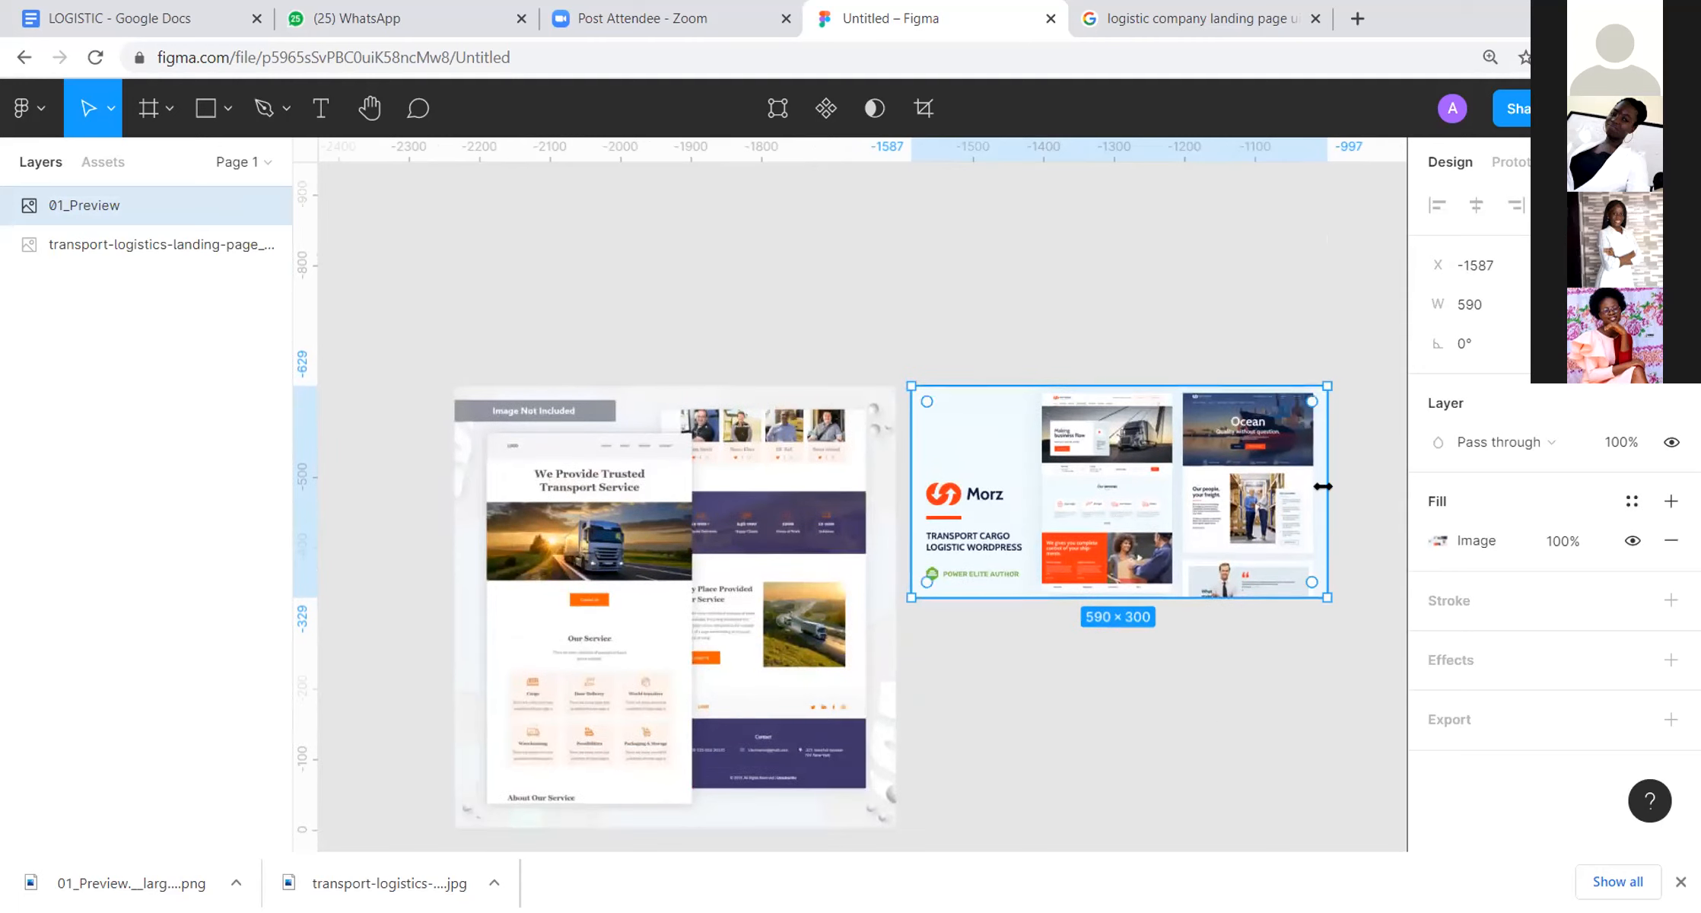
{"action": "scroll", "coordinate": [1322, 487], "scroll_direction": "up", "scroll_amount": 3}
{"action": "scroll", "coordinate": [1322, 486], "scroll_direction": "up", "scroll_amount": 3}
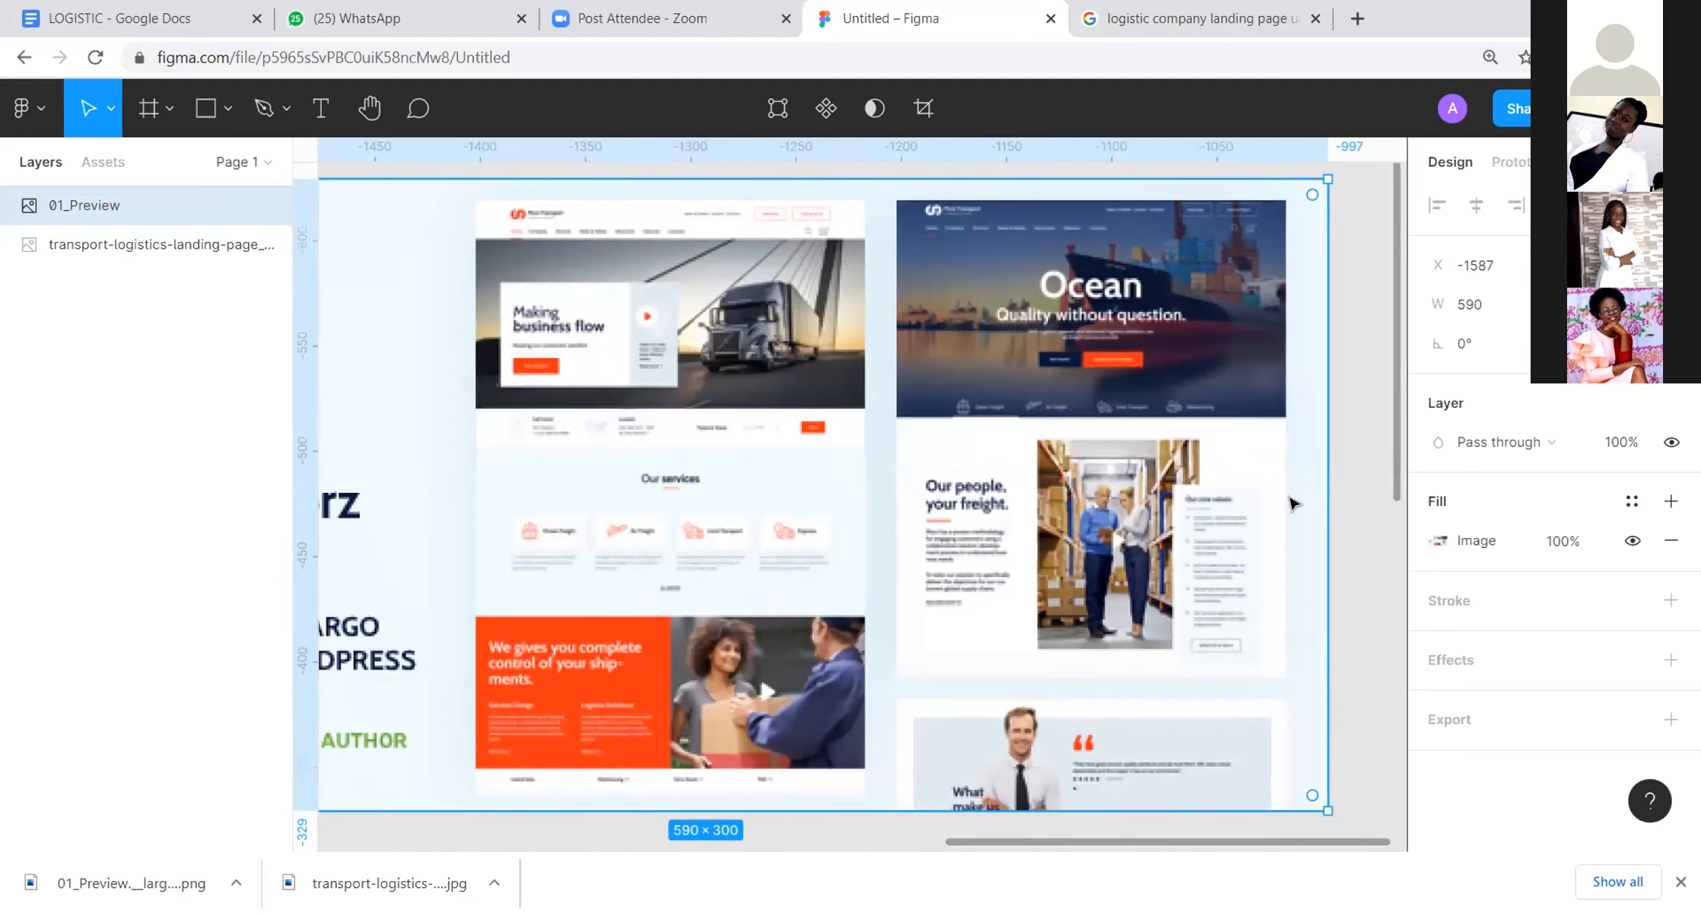
{"action": "scroll", "coordinate": [1248, 511], "scroll_direction": "down", "scroll_amount": 6}
{"action": "left_click_drag", "start_coordinate": [1055, 426], "coordinate": [1207, 291]}
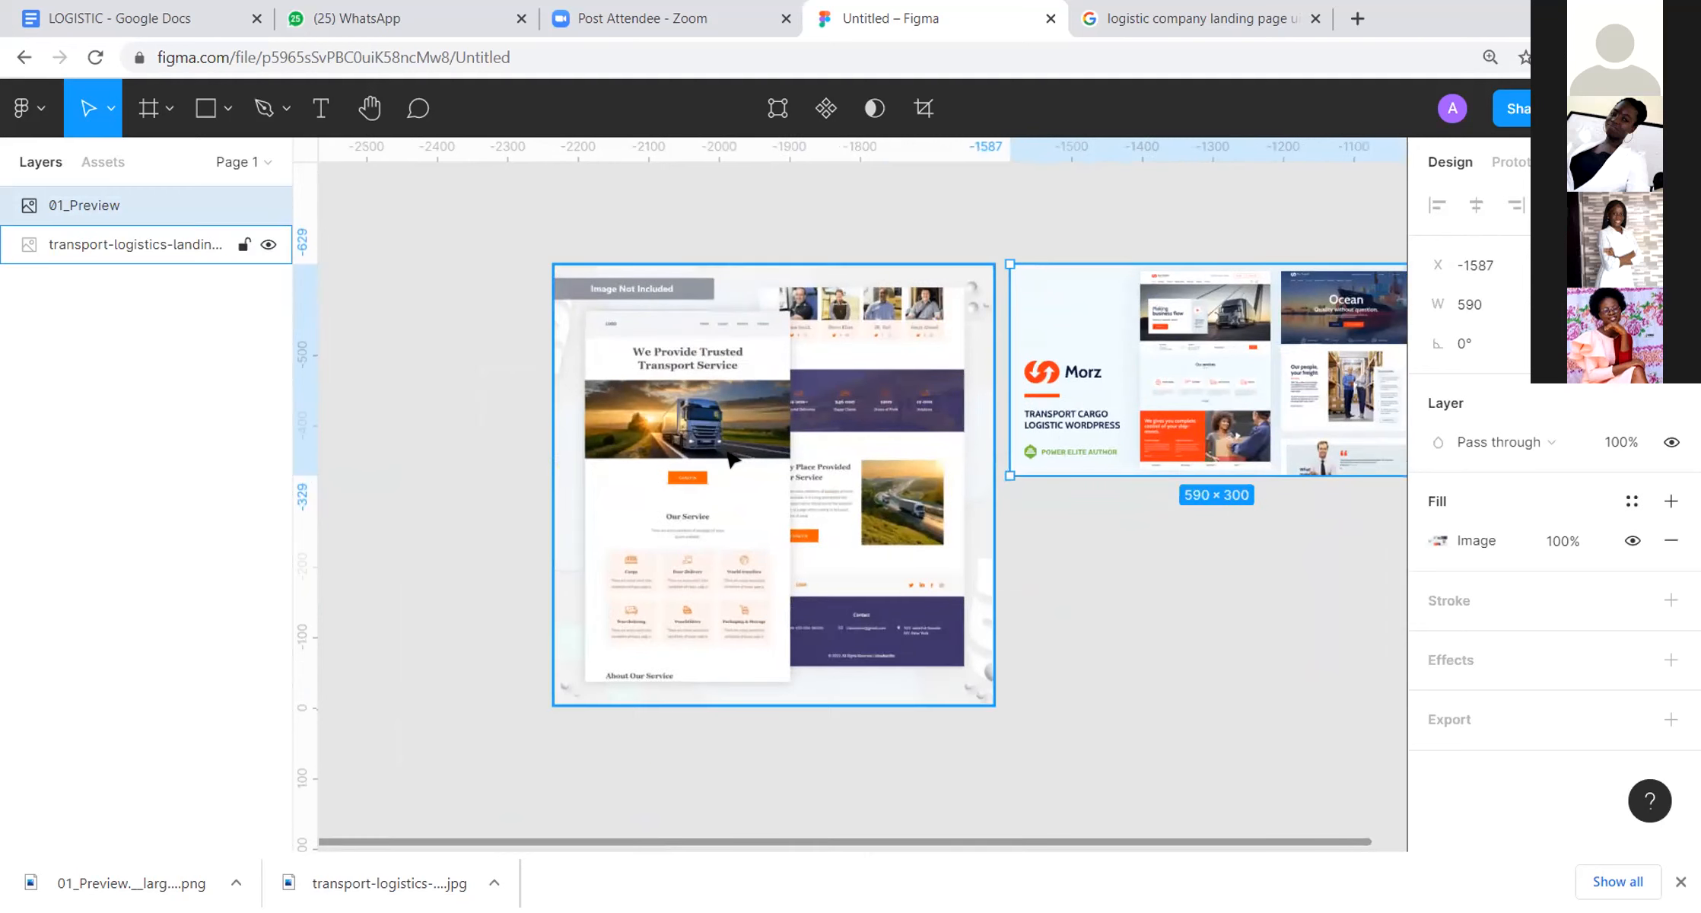
{"action": "scroll", "coordinate": [745, 413], "scroll_direction": "up", "scroll_amount": 4}
{"action": "scroll", "coordinate": [596, 350], "scroll_direction": "down", "scroll_amount": 2}
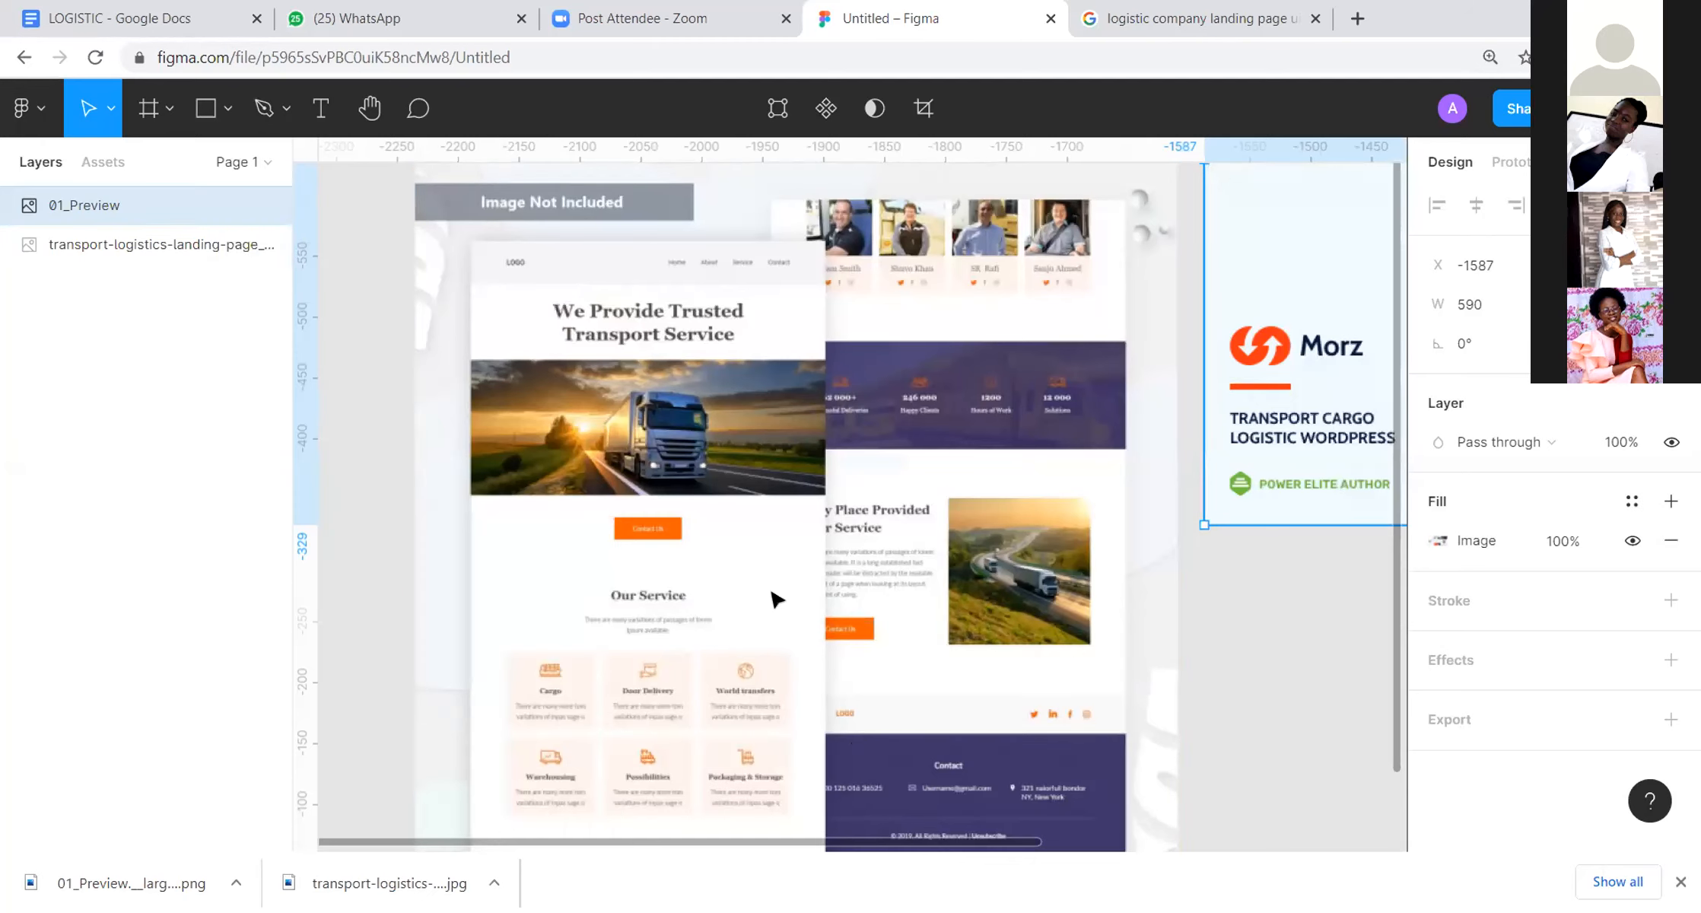
{"action": "scroll", "coordinate": [744, 708], "scroll_direction": "down", "scroll_amount": 3}
{"action": "left_click_drag", "start_coordinate": [1004, 477], "coordinate": [843, 438]}
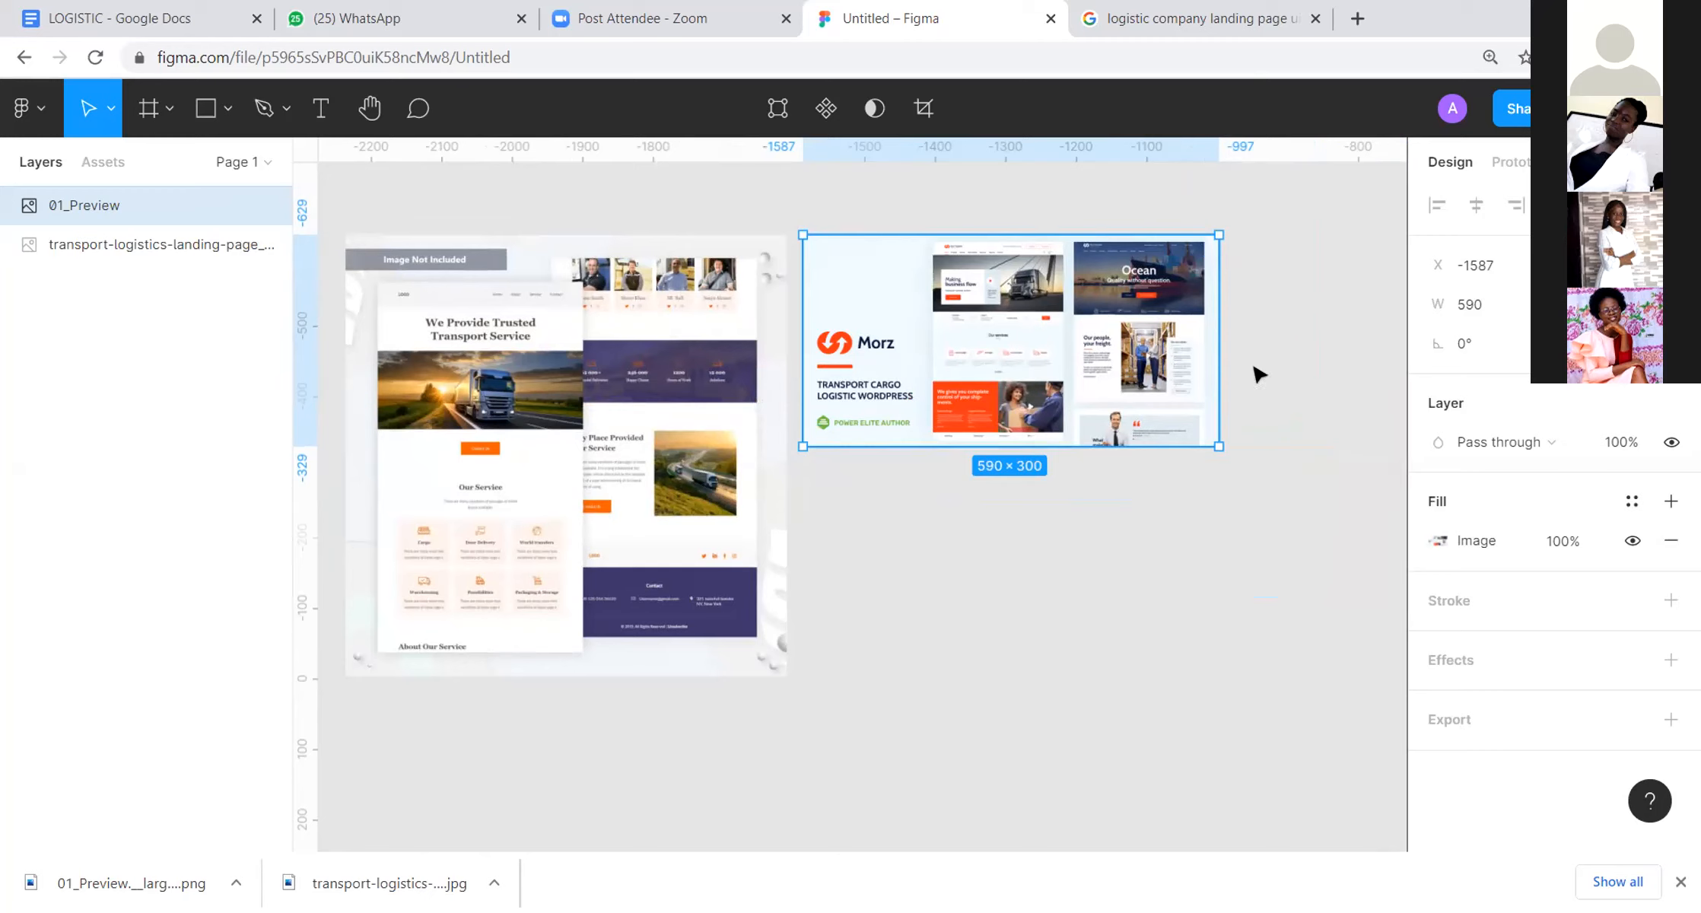
{"action": "left_click", "coordinate": [1282, 540]}
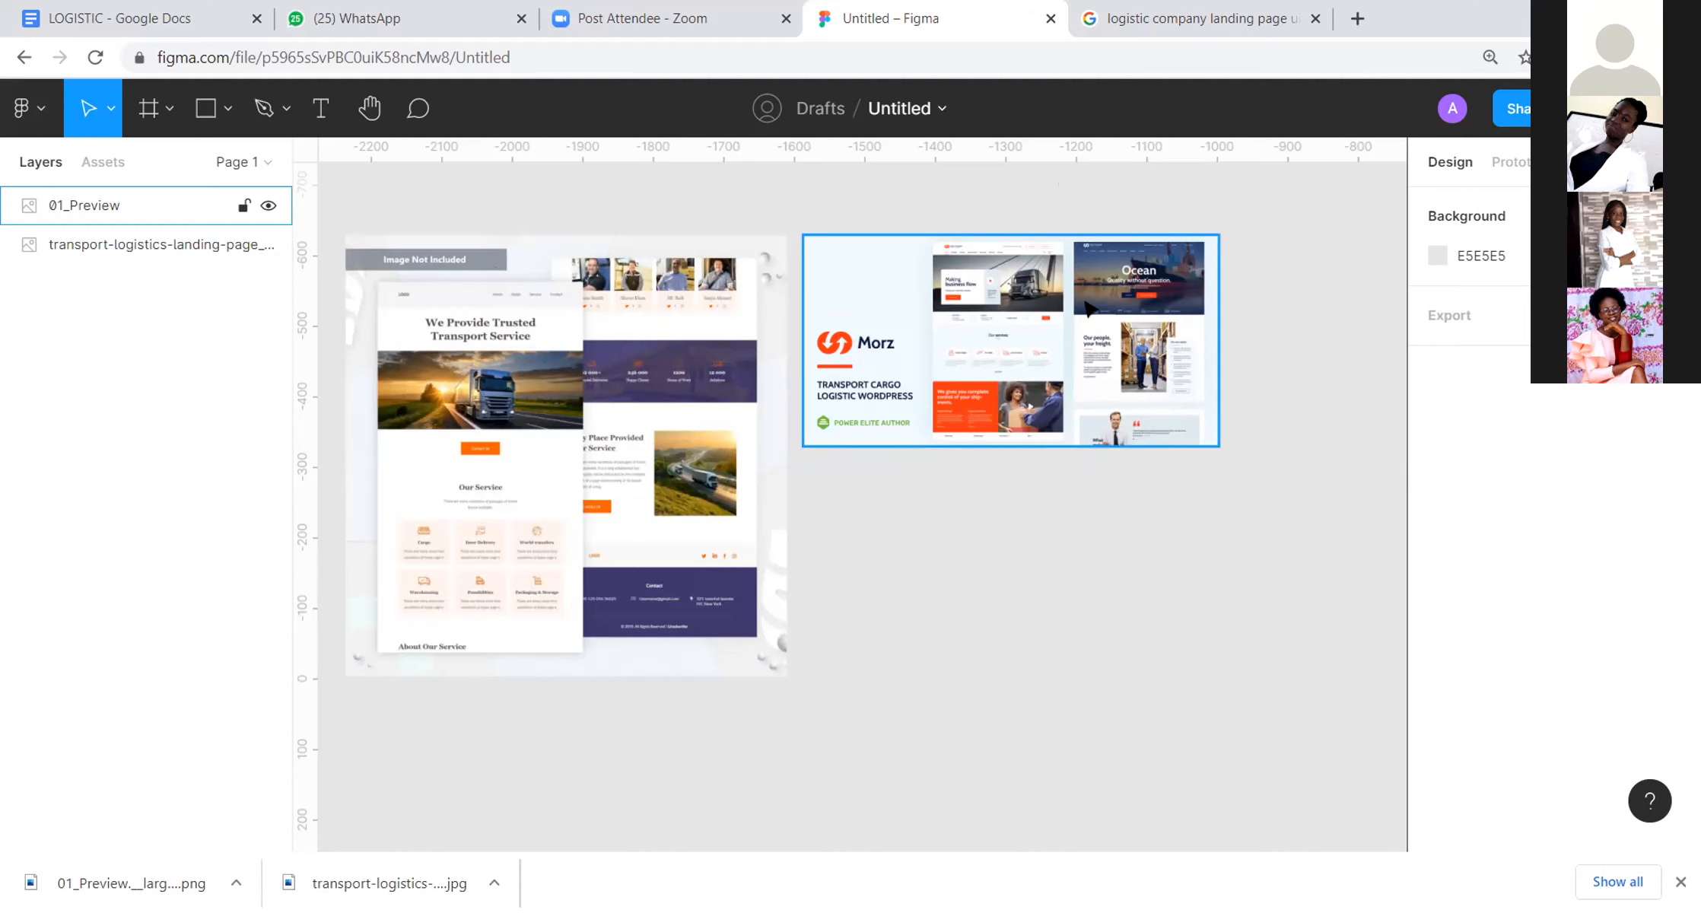
{"action": "scroll", "coordinate": [1245, 330], "scroll_direction": "up", "scroll_amount": 5}
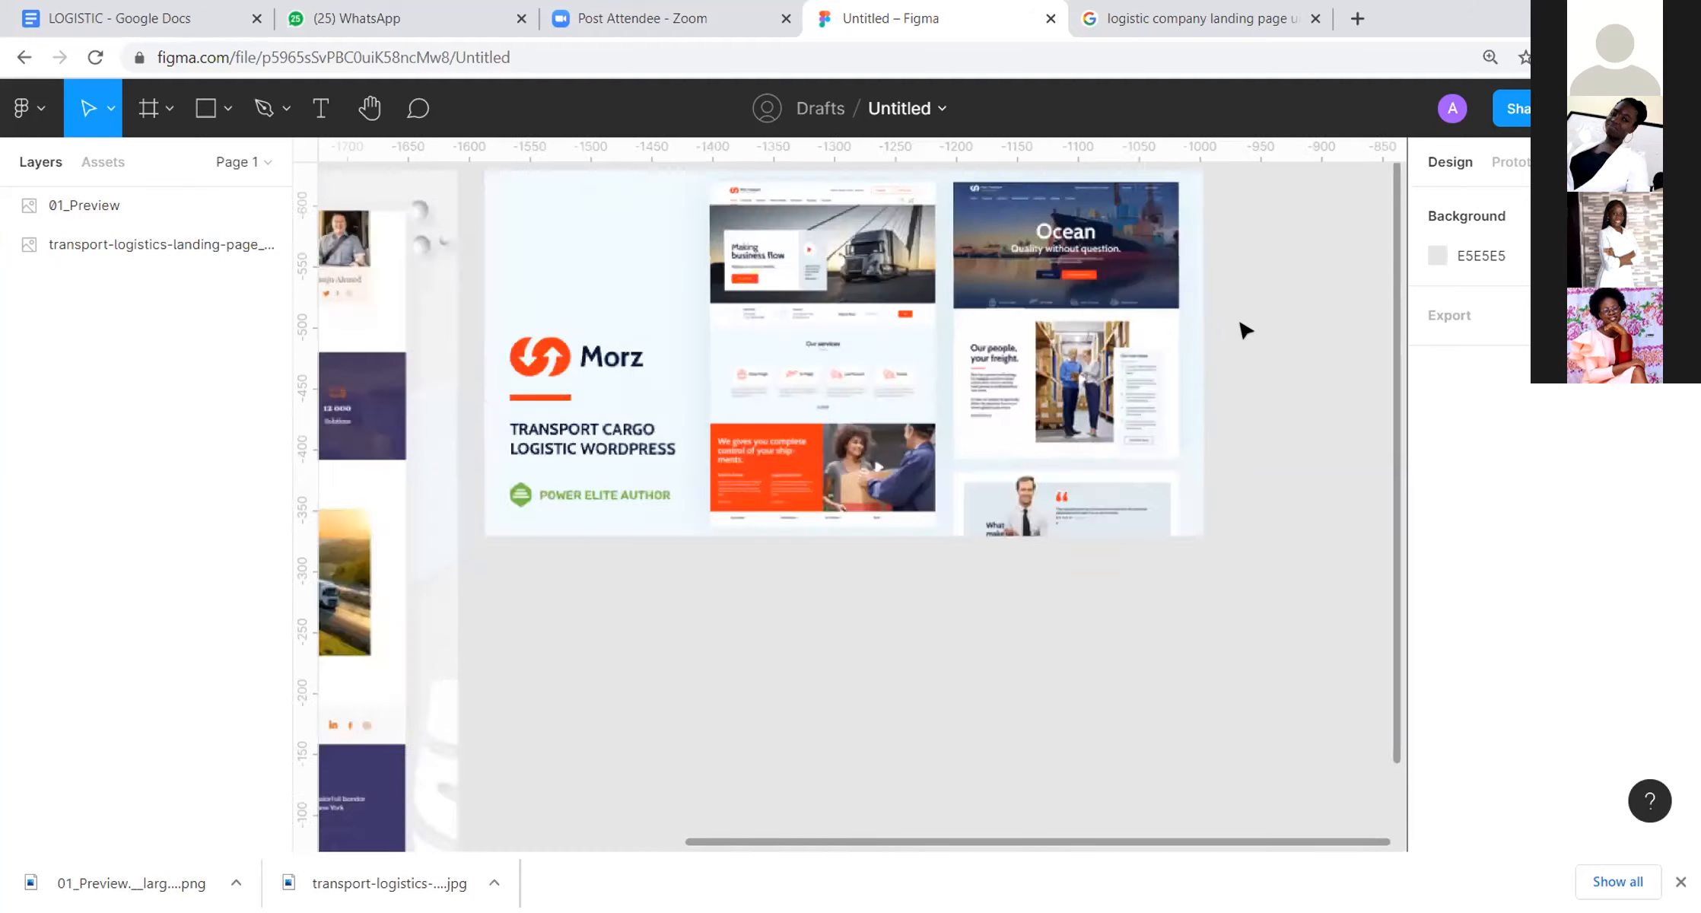
{"action": "left_click", "coordinate": [1119, 342]}
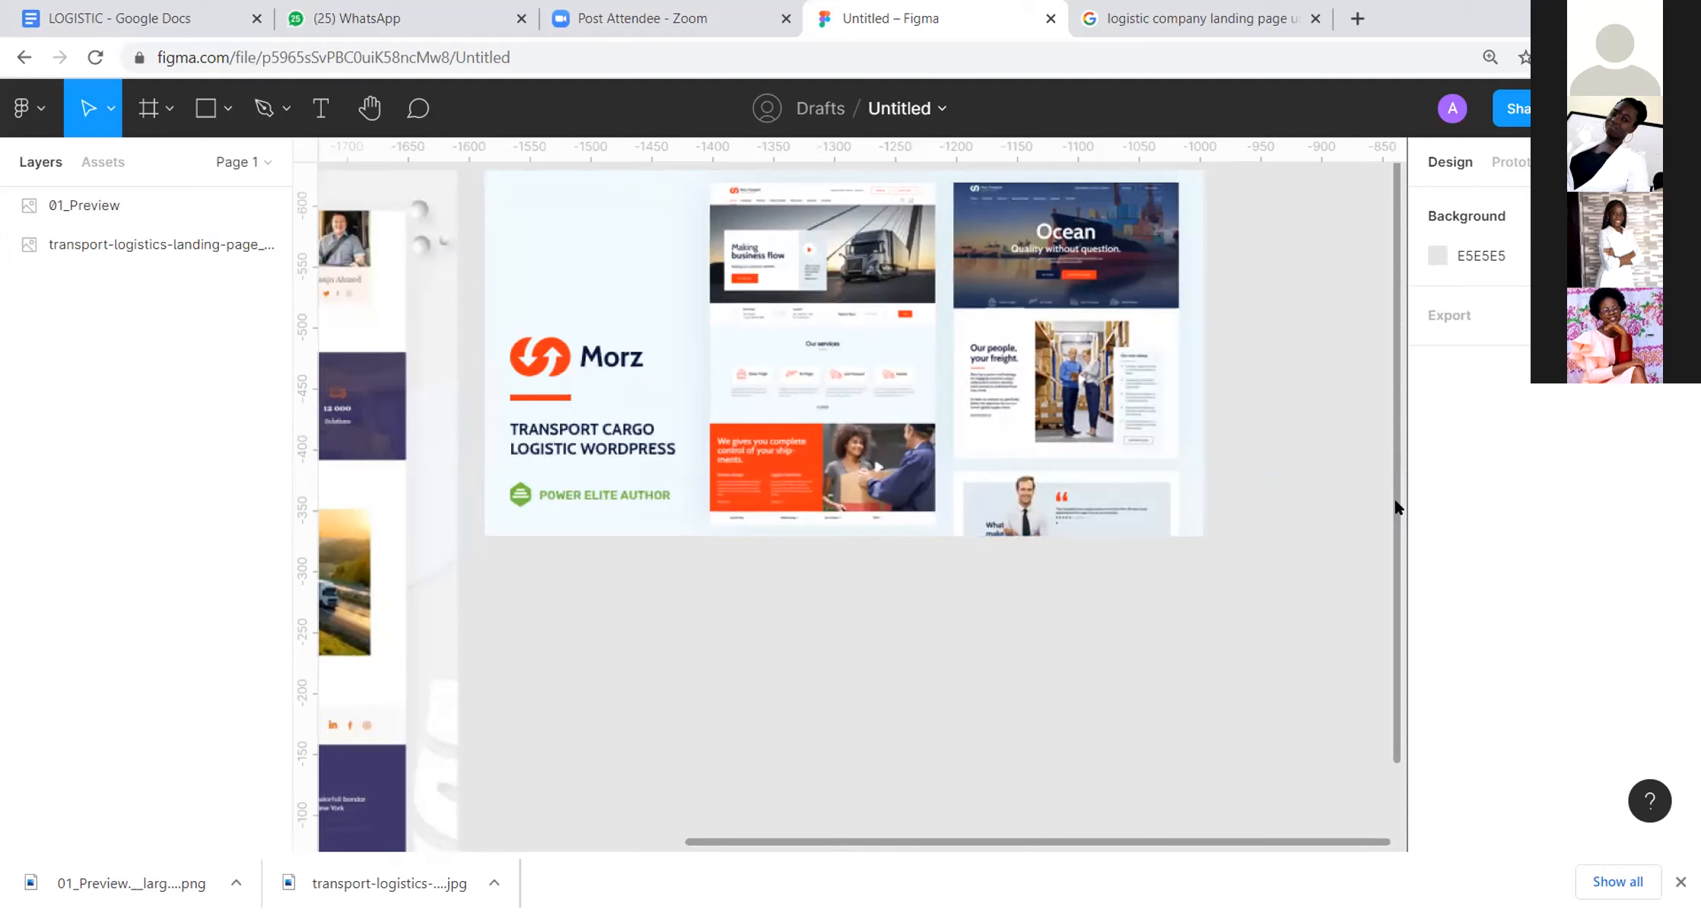
{"action": "scroll", "coordinate": [1233, 390], "scroll_direction": "down", "scroll_amount": 3}
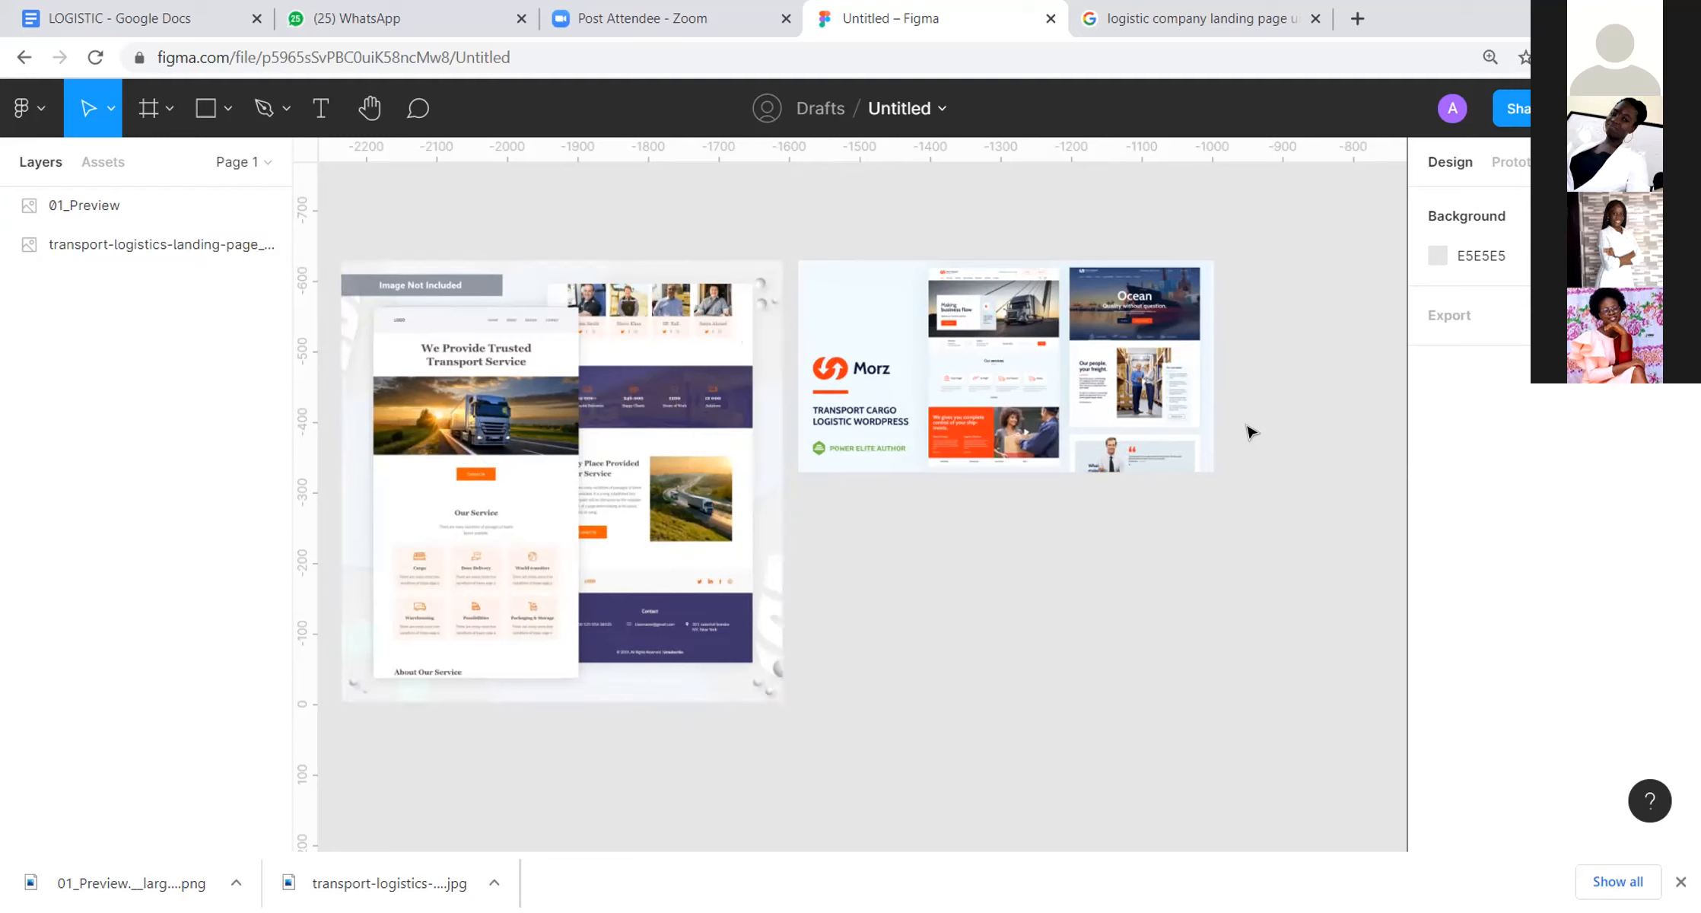
Step: Create a 1440 × 900 MacBook Pro frame beside the reference images and align its top edge with theirs
{"action": "scroll", "coordinate": [1092, 345], "scroll_direction": "down", "scroll_amount": 3}
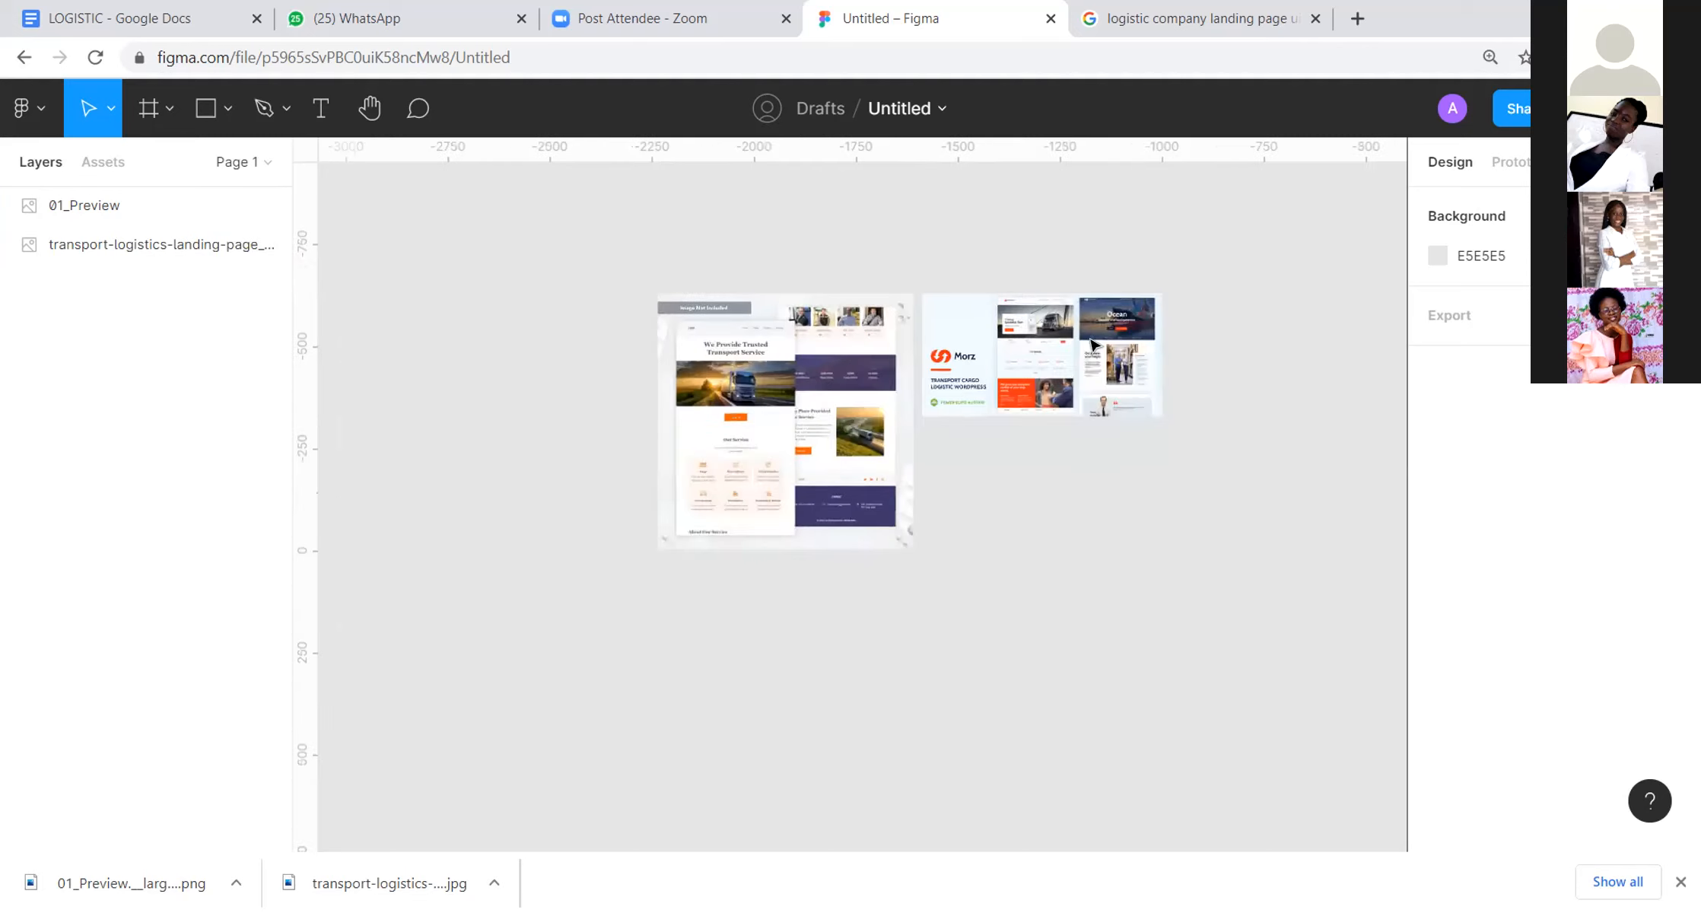
{"action": "left_click_drag", "start_coordinate": [1181, 277], "coordinate": [763, 265]}
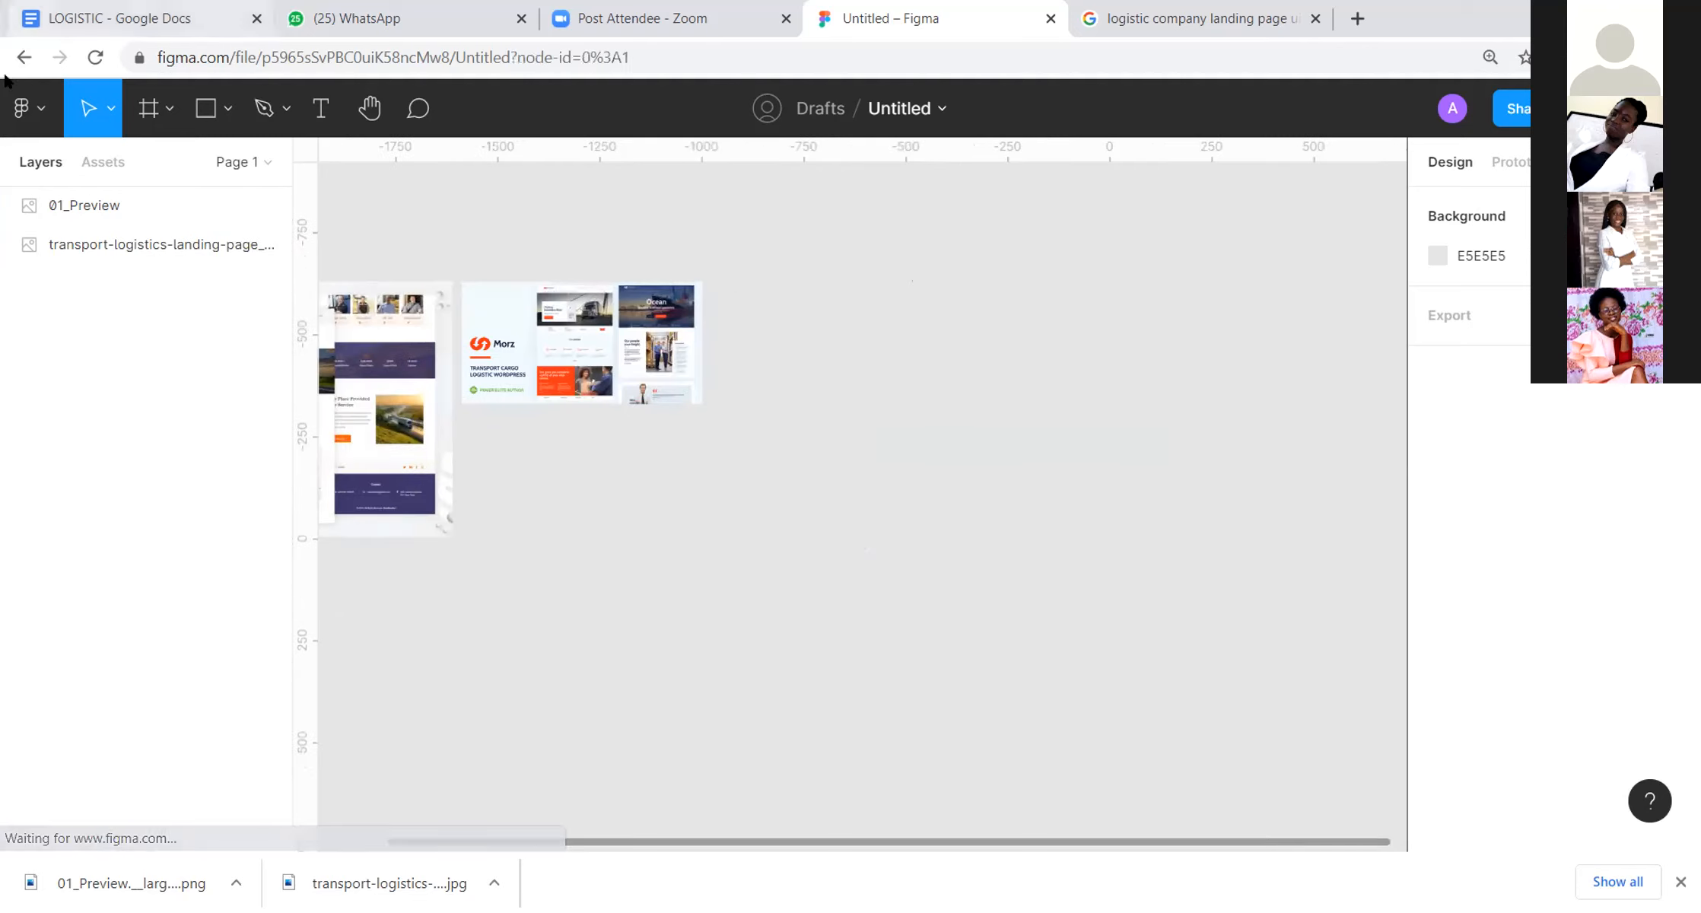
{"action": "left_click", "coordinate": [169, 109]}
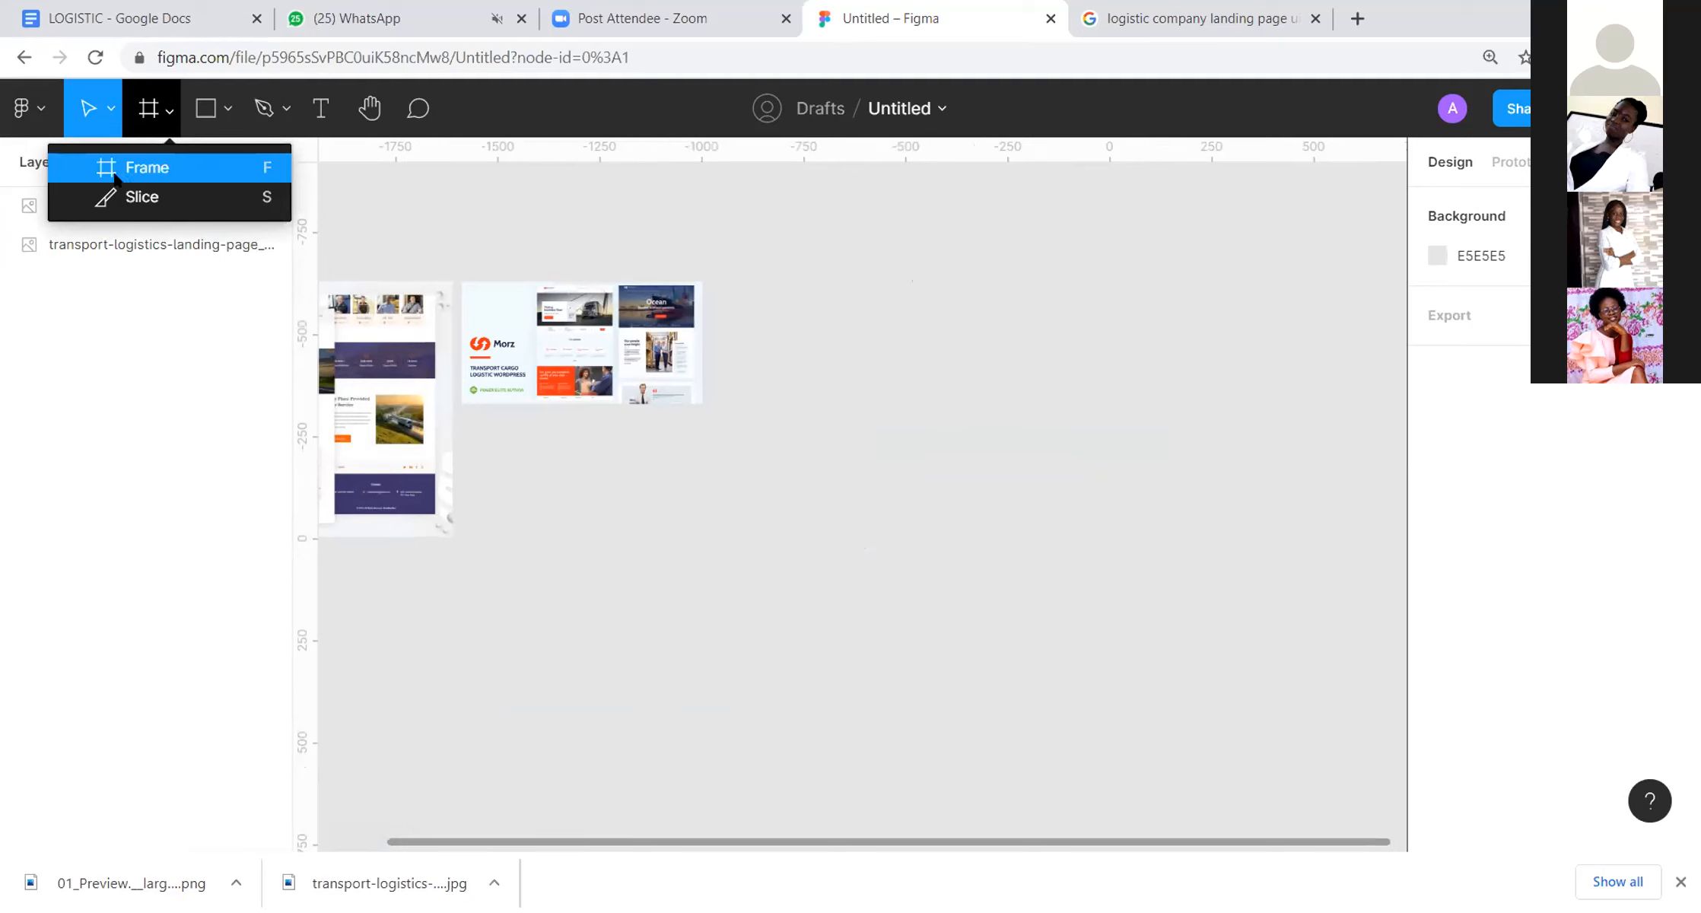
{"action": "left_click", "coordinate": [161, 167]}
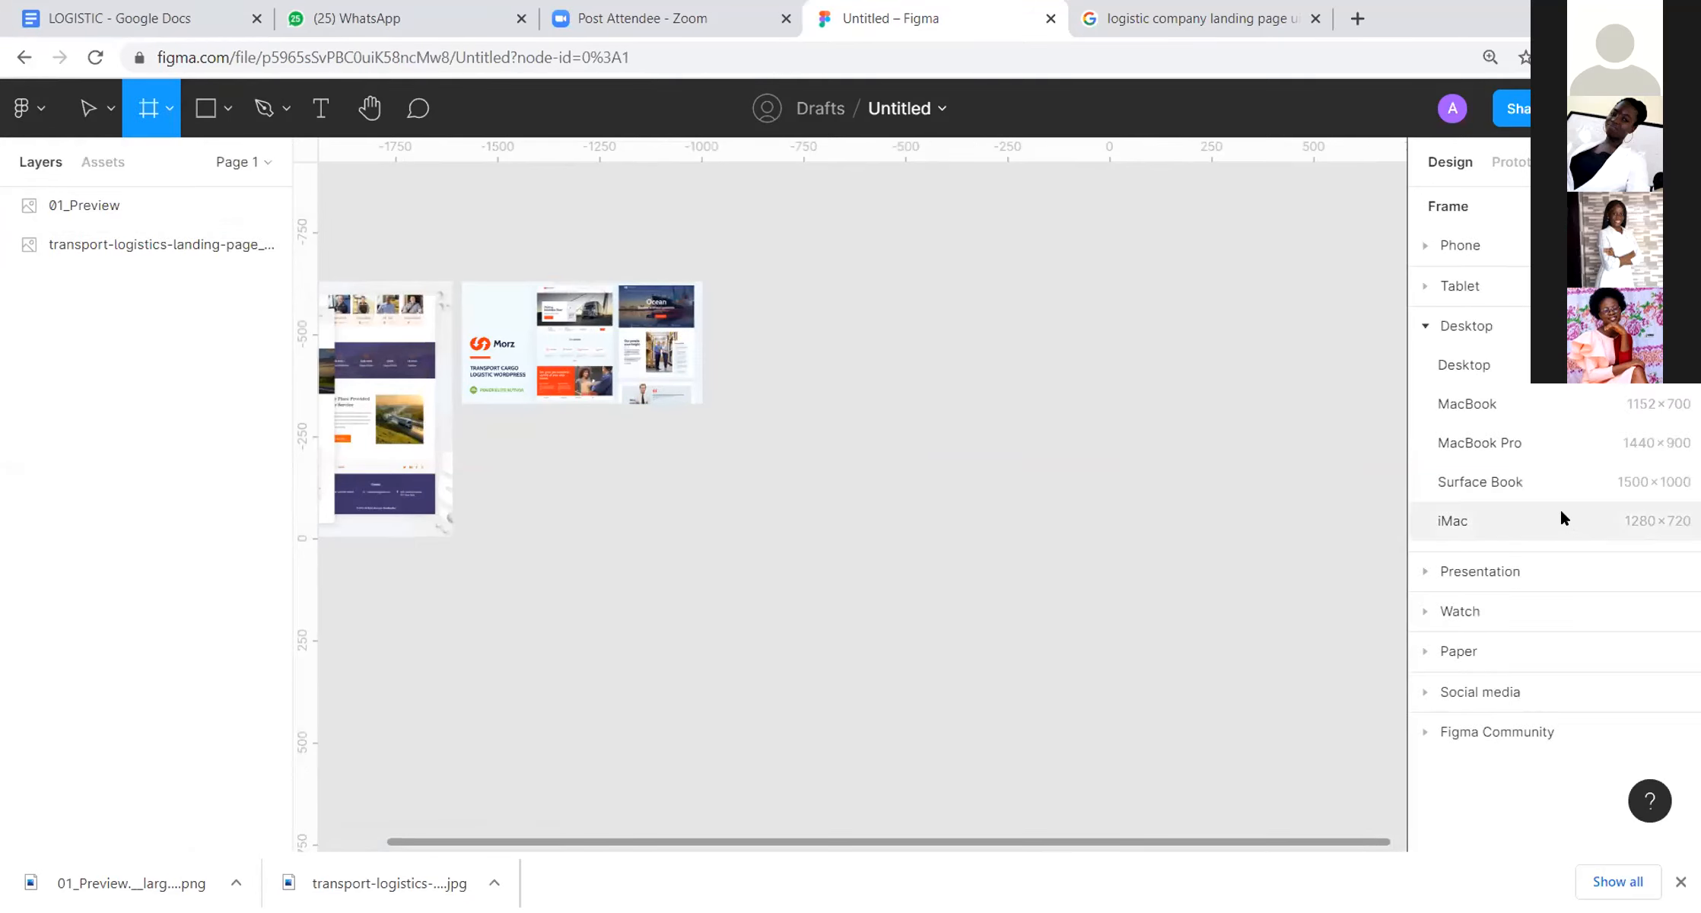
{"action": "left_click", "coordinate": [1493, 441]}
{"action": "left_click", "coordinate": [933, 216]}
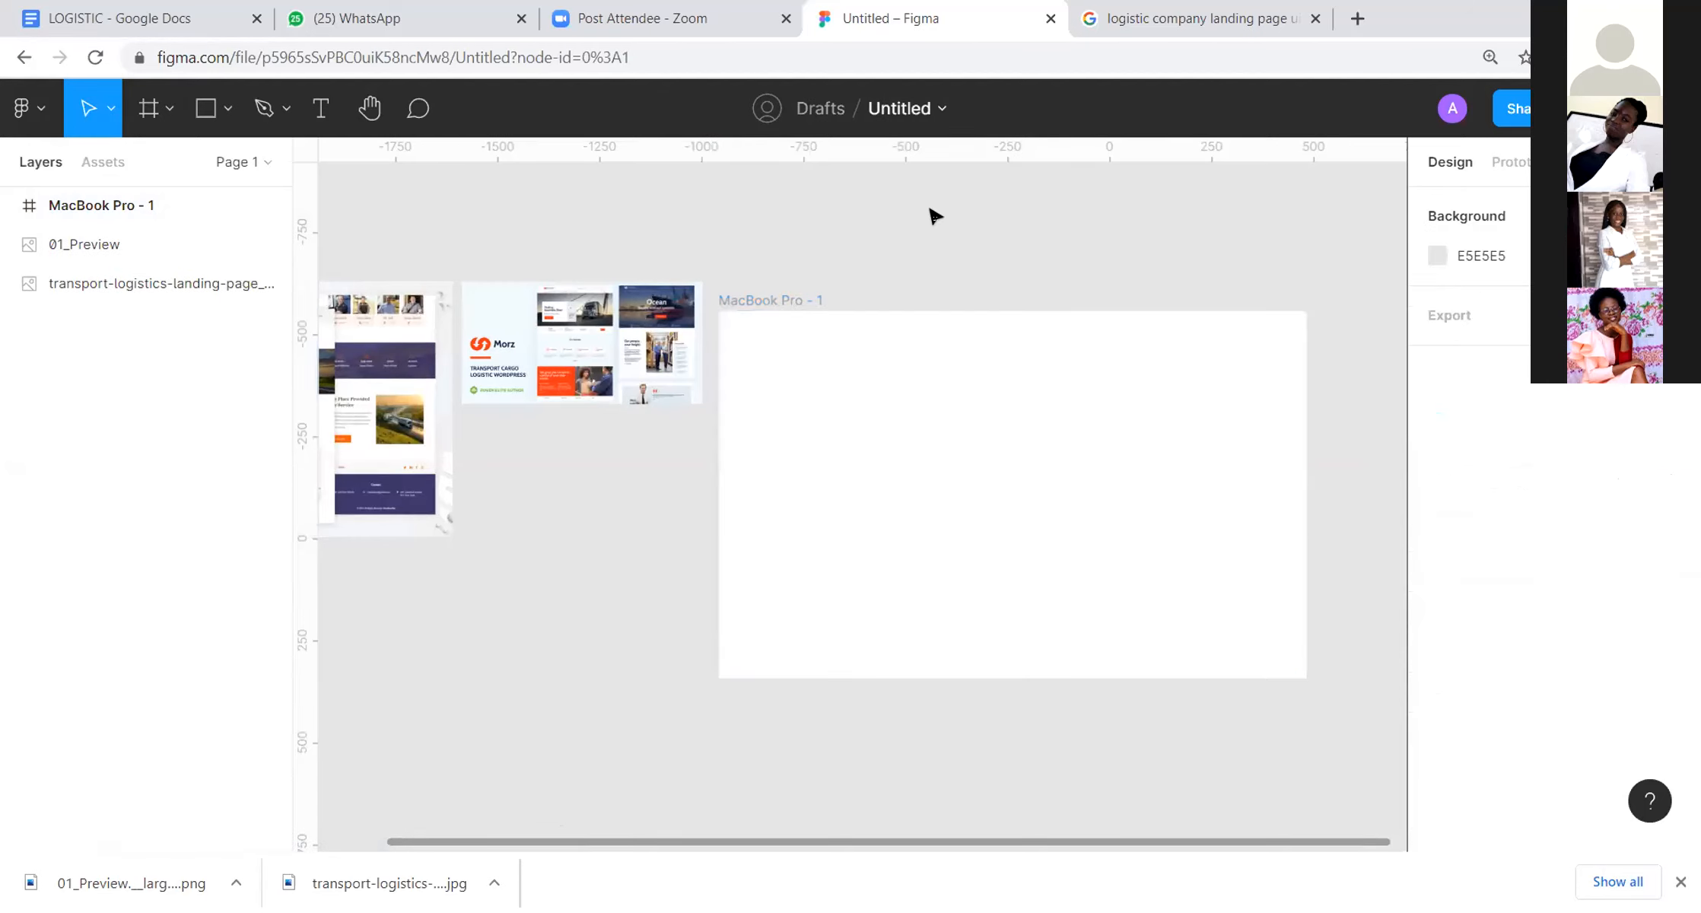
{"action": "left_click_drag", "start_coordinate": [749, 299], "coordinate": [795, 271]}
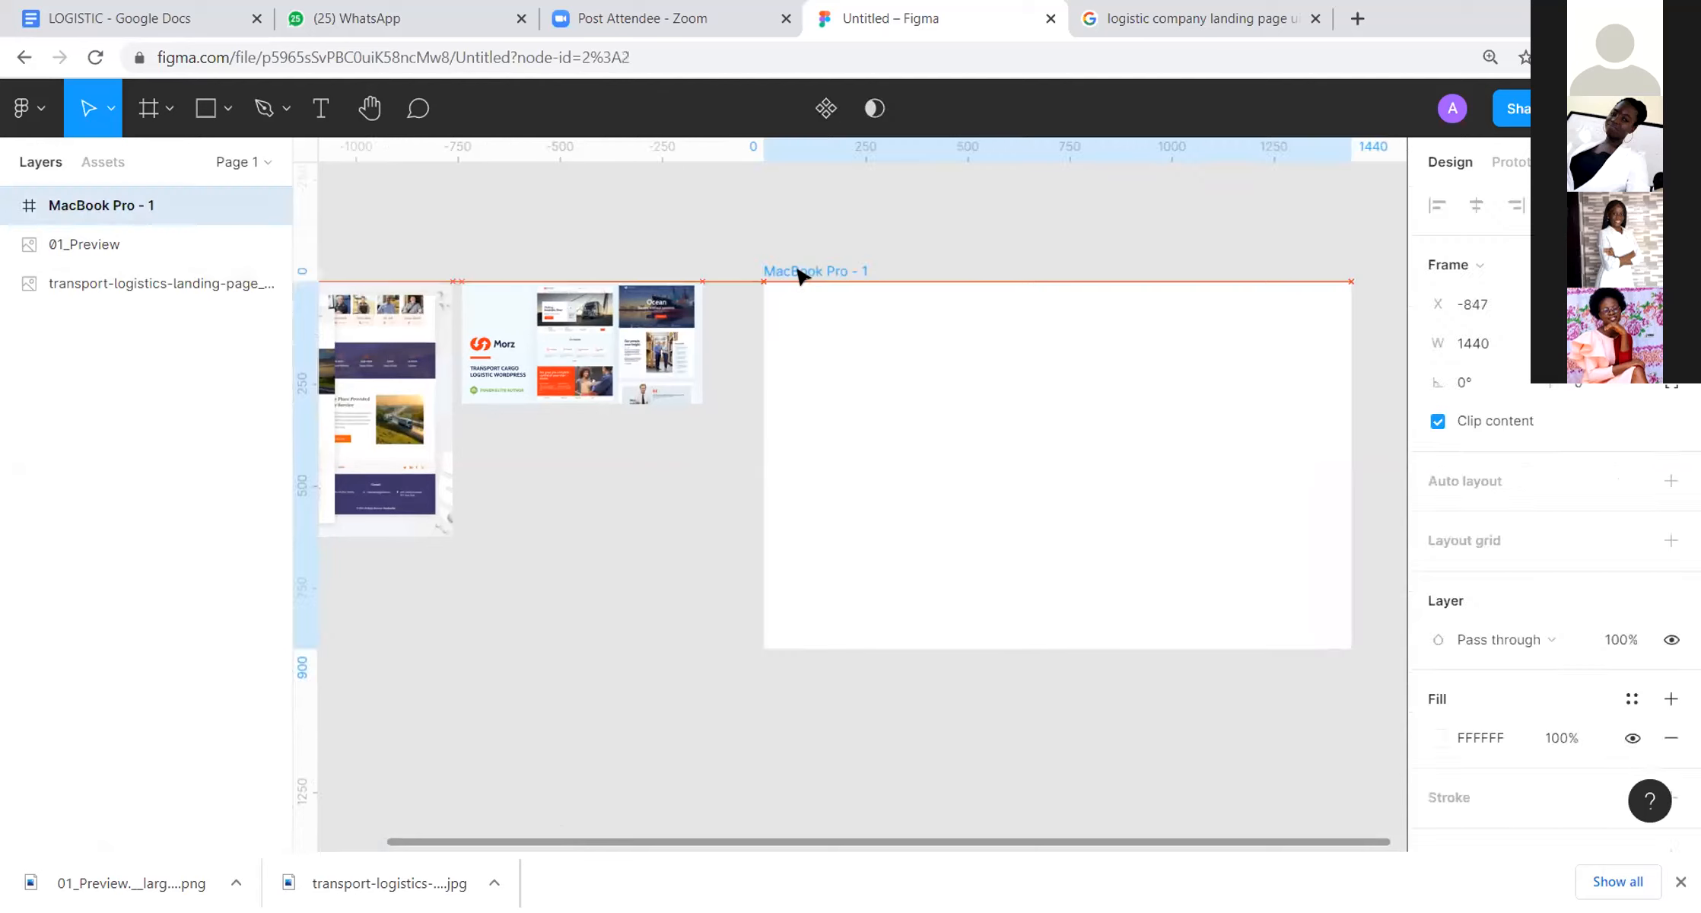
{"action": "left_click", "coordinate": [919, 229]}
Step: Move the Morz preview image underneath the transport logistics reference image
{"action": "scroll", "coordinate": [928, 221], "scroll_direction": "left", "scroll_amount": 3}
{"action": "scroll", "coordinate": [928, 221], "scroll_direction": "down", "scroll_amount": 1}
{"action": "left_click", "coordinate": [671, 268]}
{"action": "left_click_drag", "start_coordinate": [671, 273], "coordinate": [426, 581]}
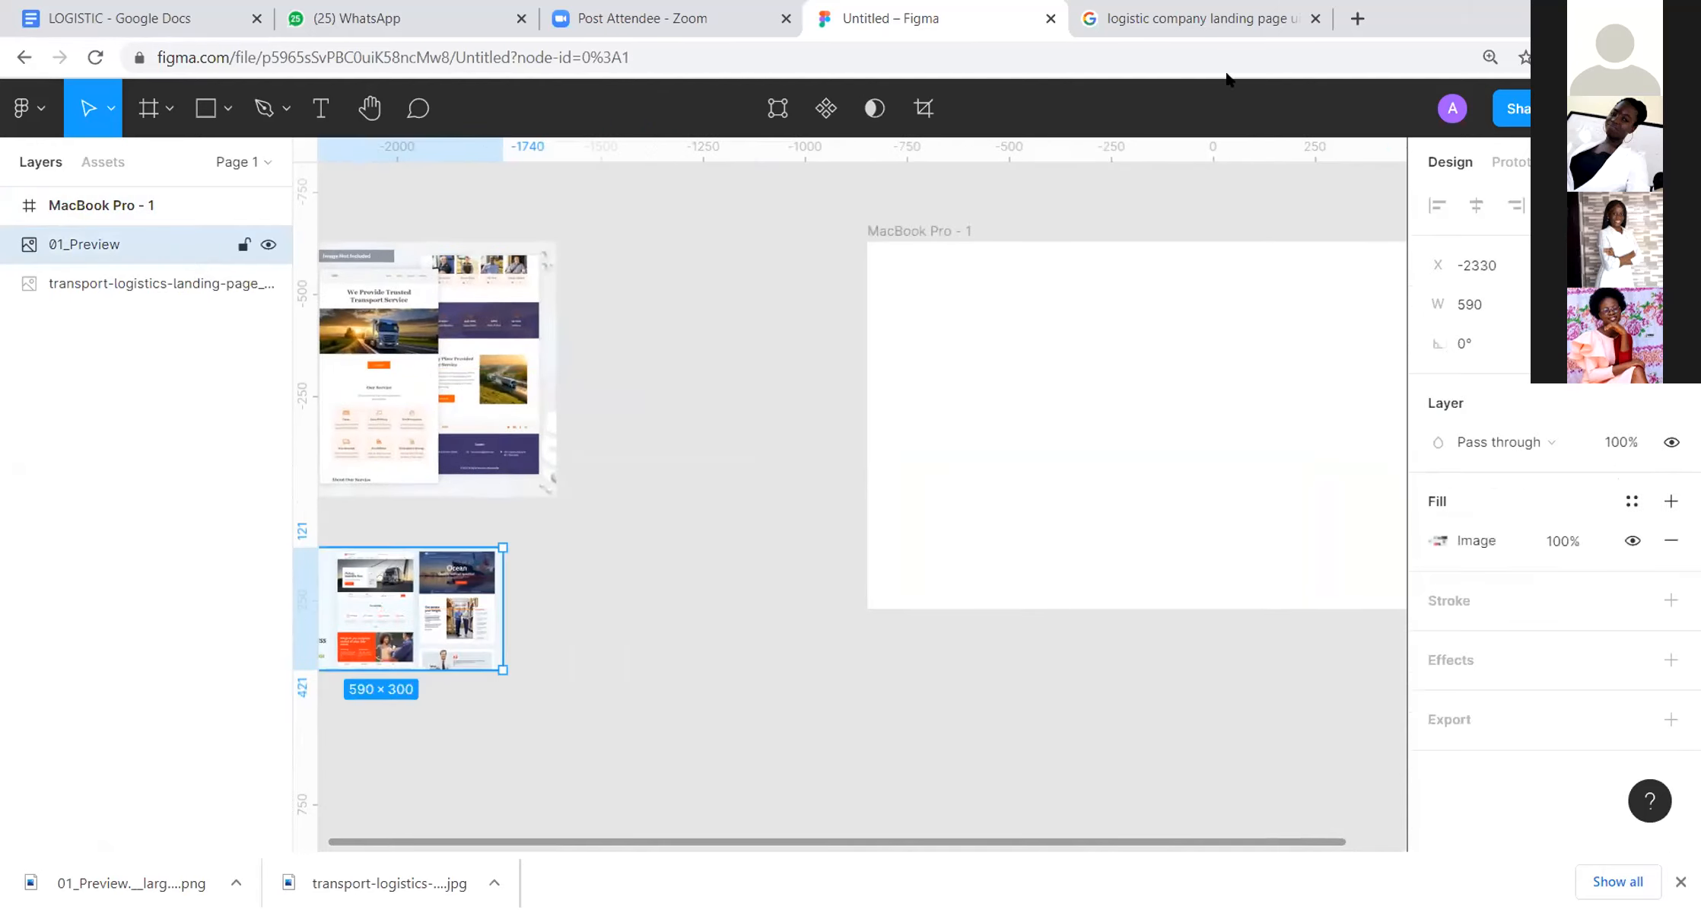
Step: Move the MacBook Pro frame left to X -1462, closer to the reference images
{"action": "left_click_drag", "start_coordinate": [919, 225], "coordinate": [667, 225]}
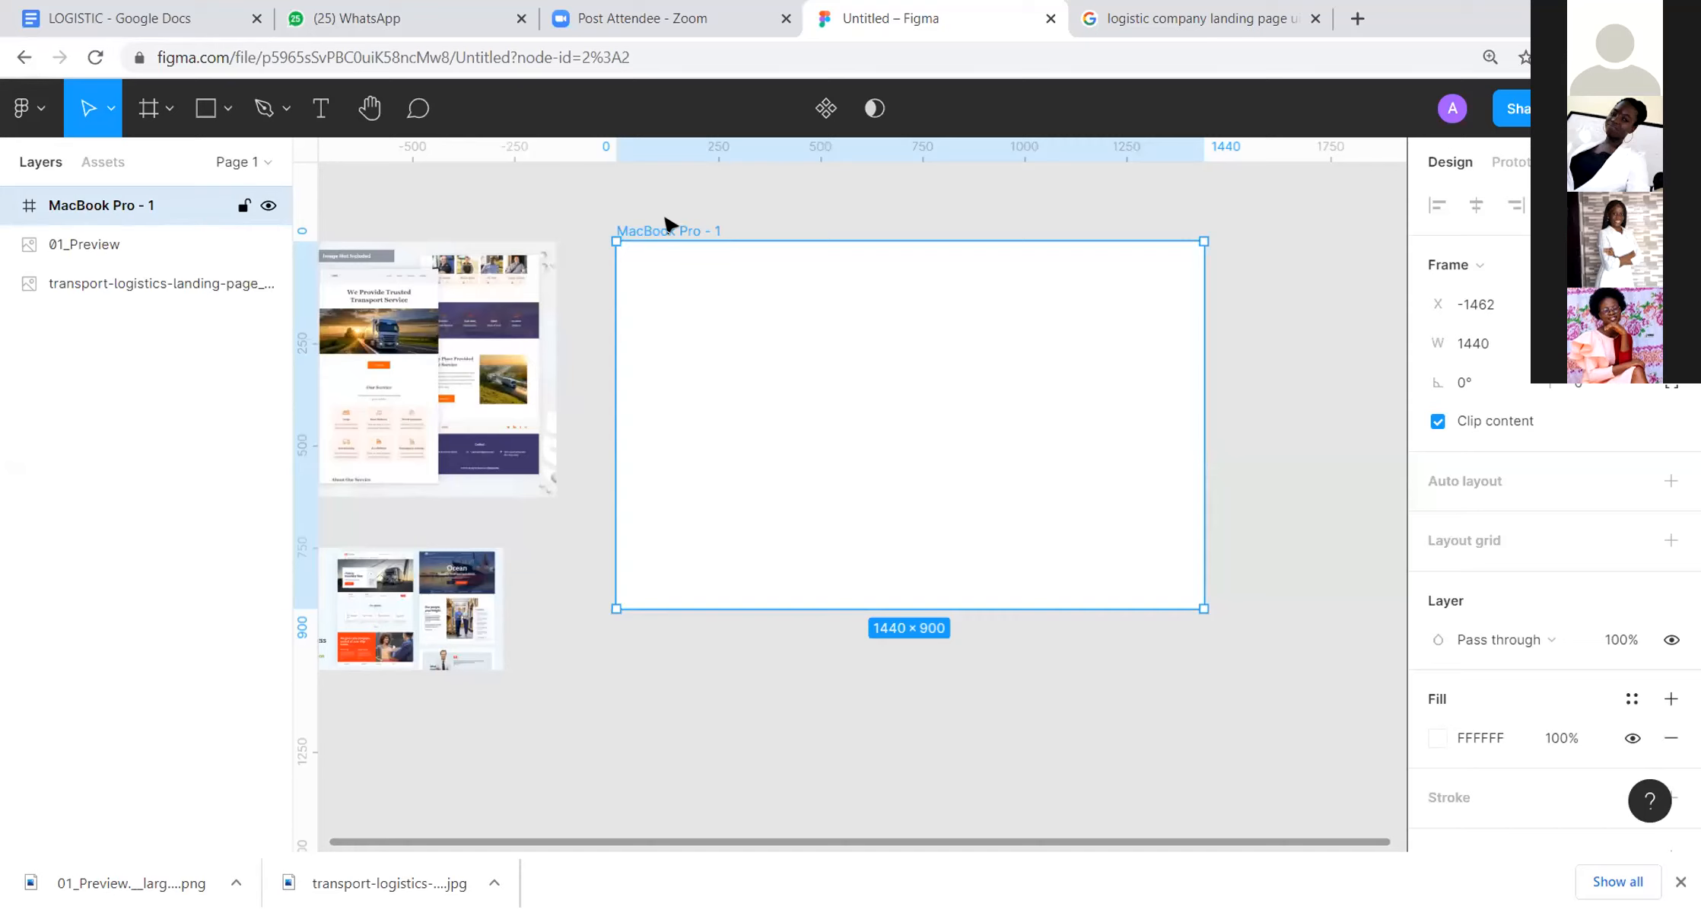
{"action": "left_click", "coordinate": [778, 206]}
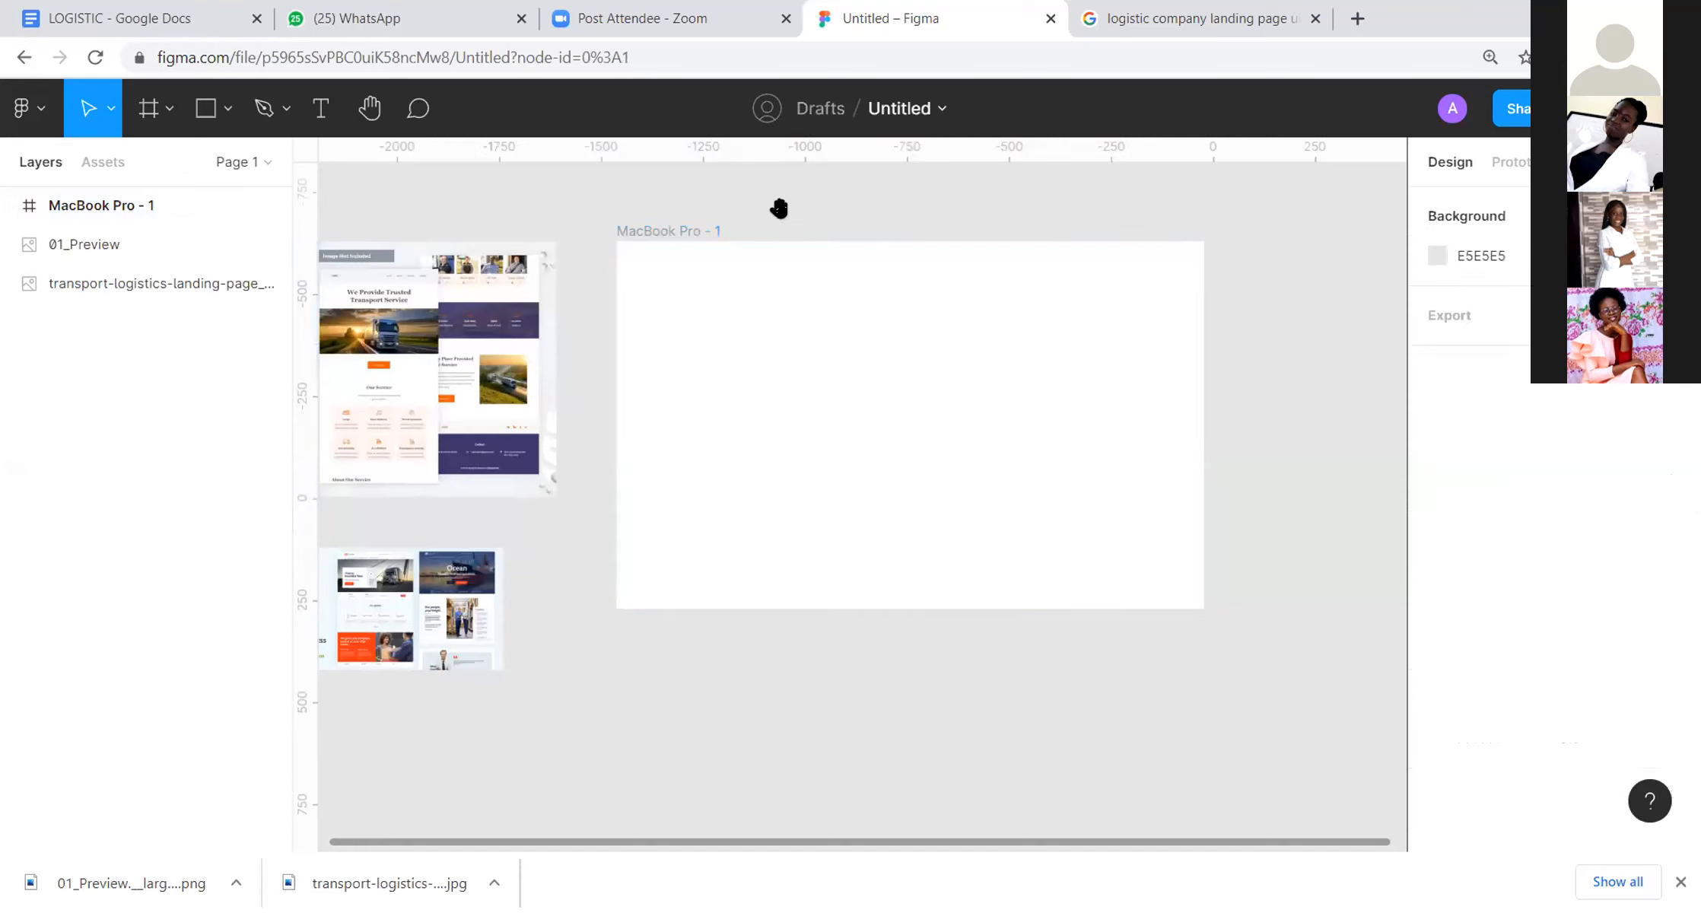
{"action": "left_click_drag", "start_coordinate": [860, 249], "coordinate": [950, 266]}
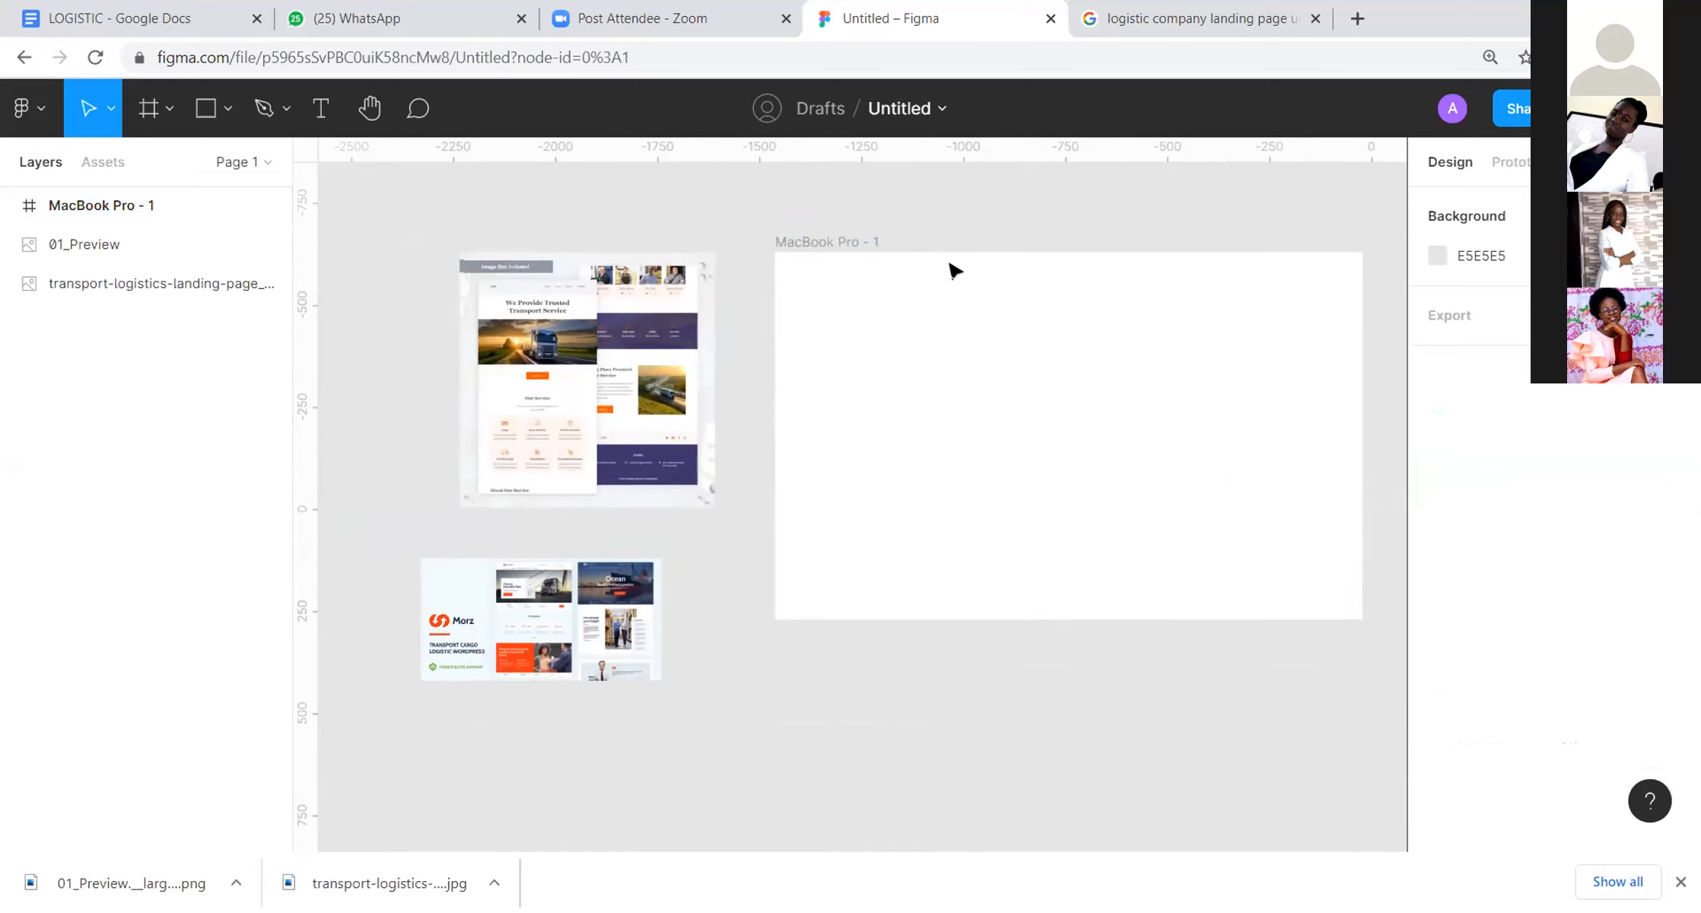
Step: Shift the transport logistics image up and left, and raise the Morz preview to sit just below it
{"action": "left_click", "coordinate": [578, 297]}
{"action": "left_click_drag", "start_coordinate": [578, 297], "coordinate": [533, 245]}
{"action": "left_click_drag", "start_coordinate": [496, 664], "coordinate": [505, 612]}
{"action": "left_click", "coordinate": [760, 659]}
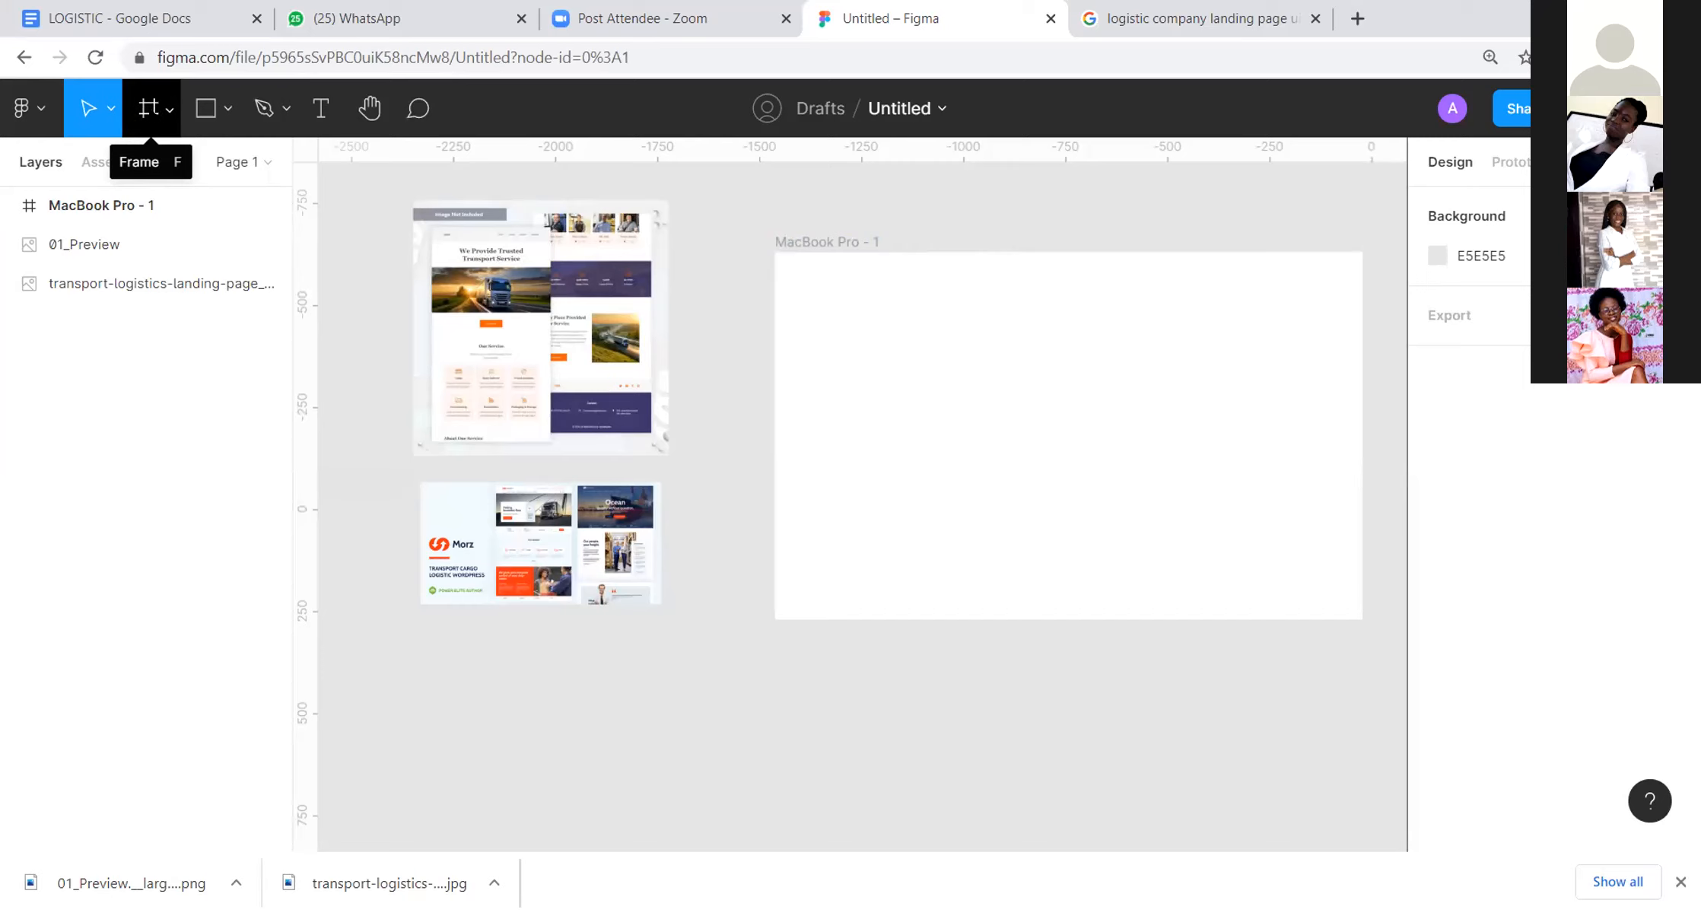
Step: Delete the MacBook Pro frame beside the reference images
{"action": "left_click", "coordinate": [852, 242]}
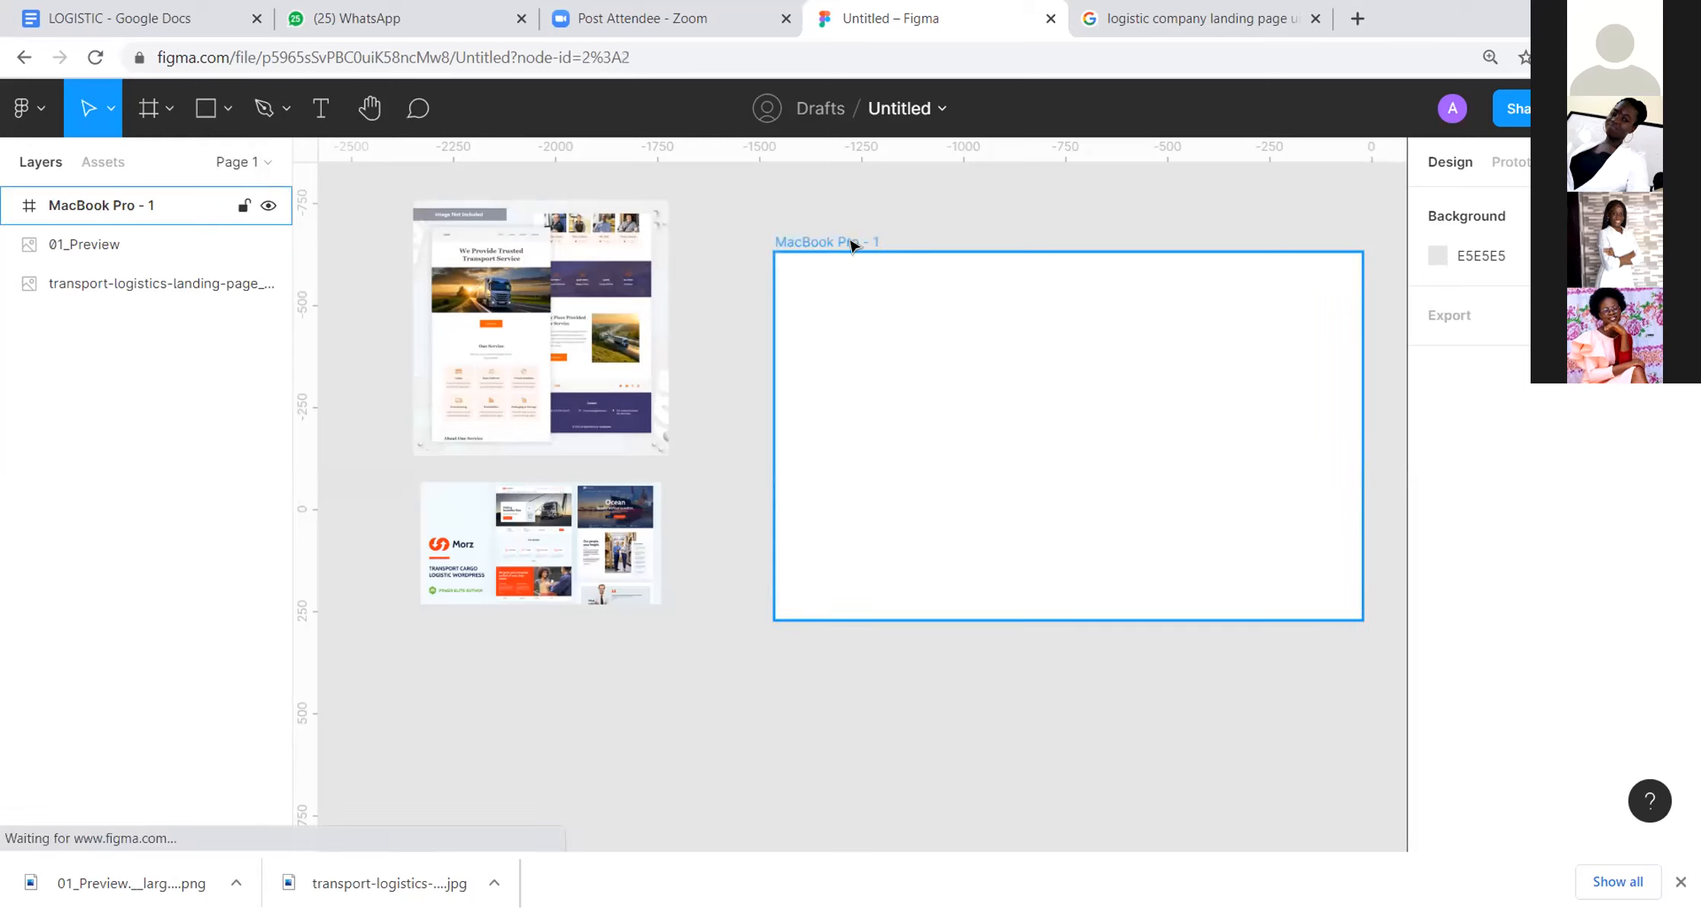
{"action": "key", "text": "Delete"}
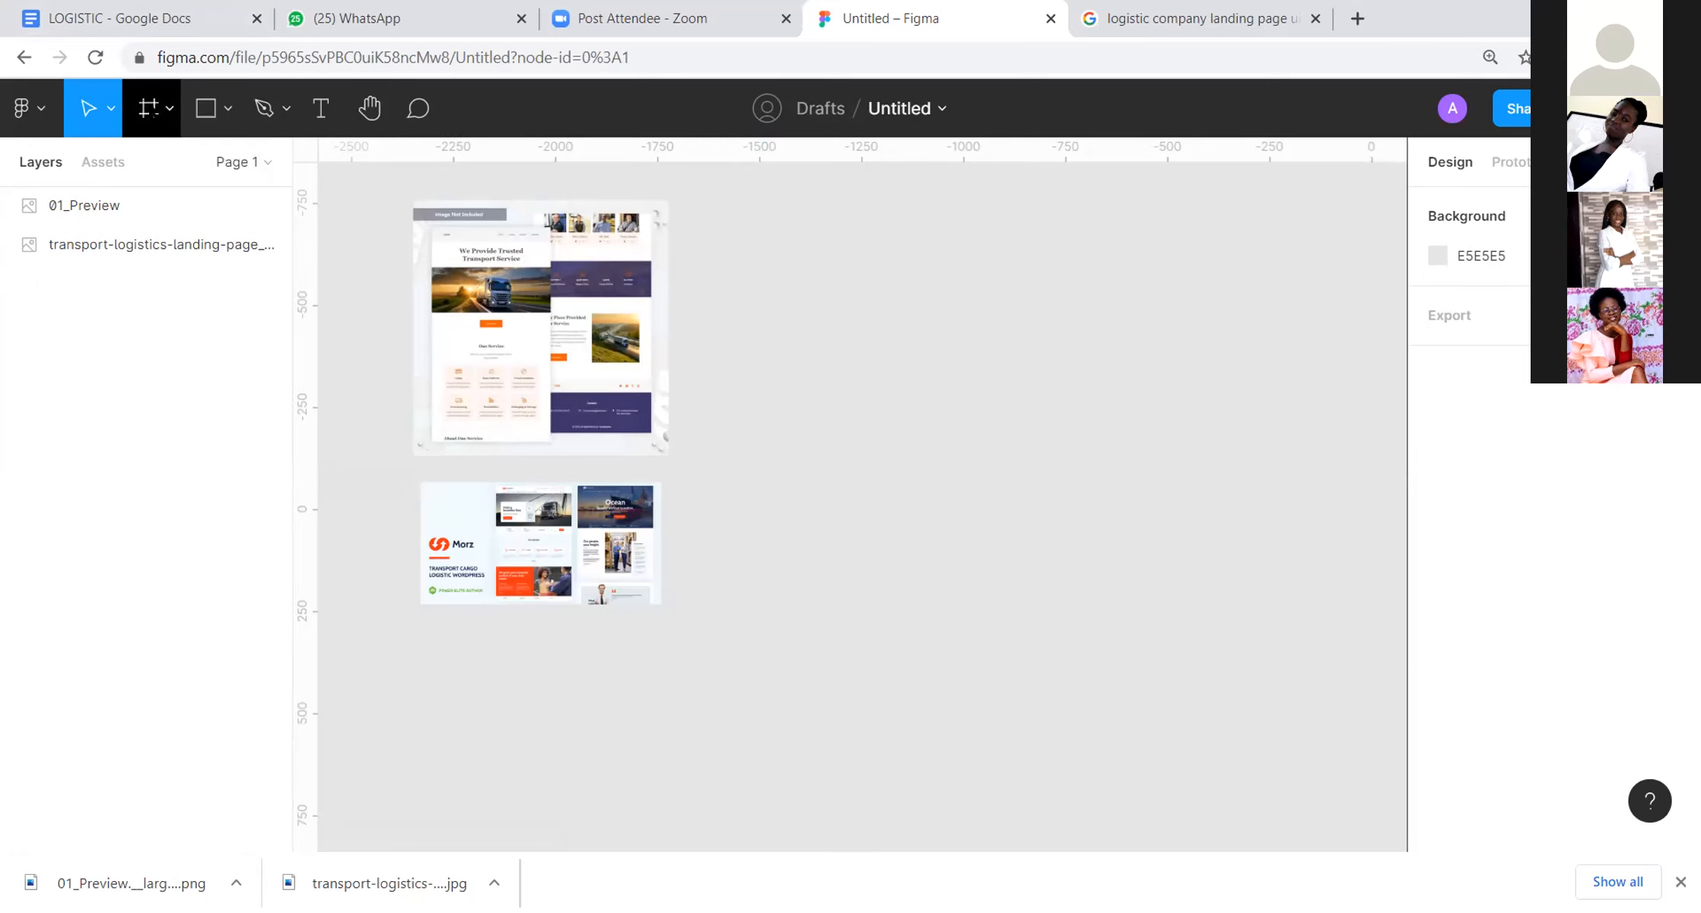
{"action": "left_click", "coordinate": [150, 110]}
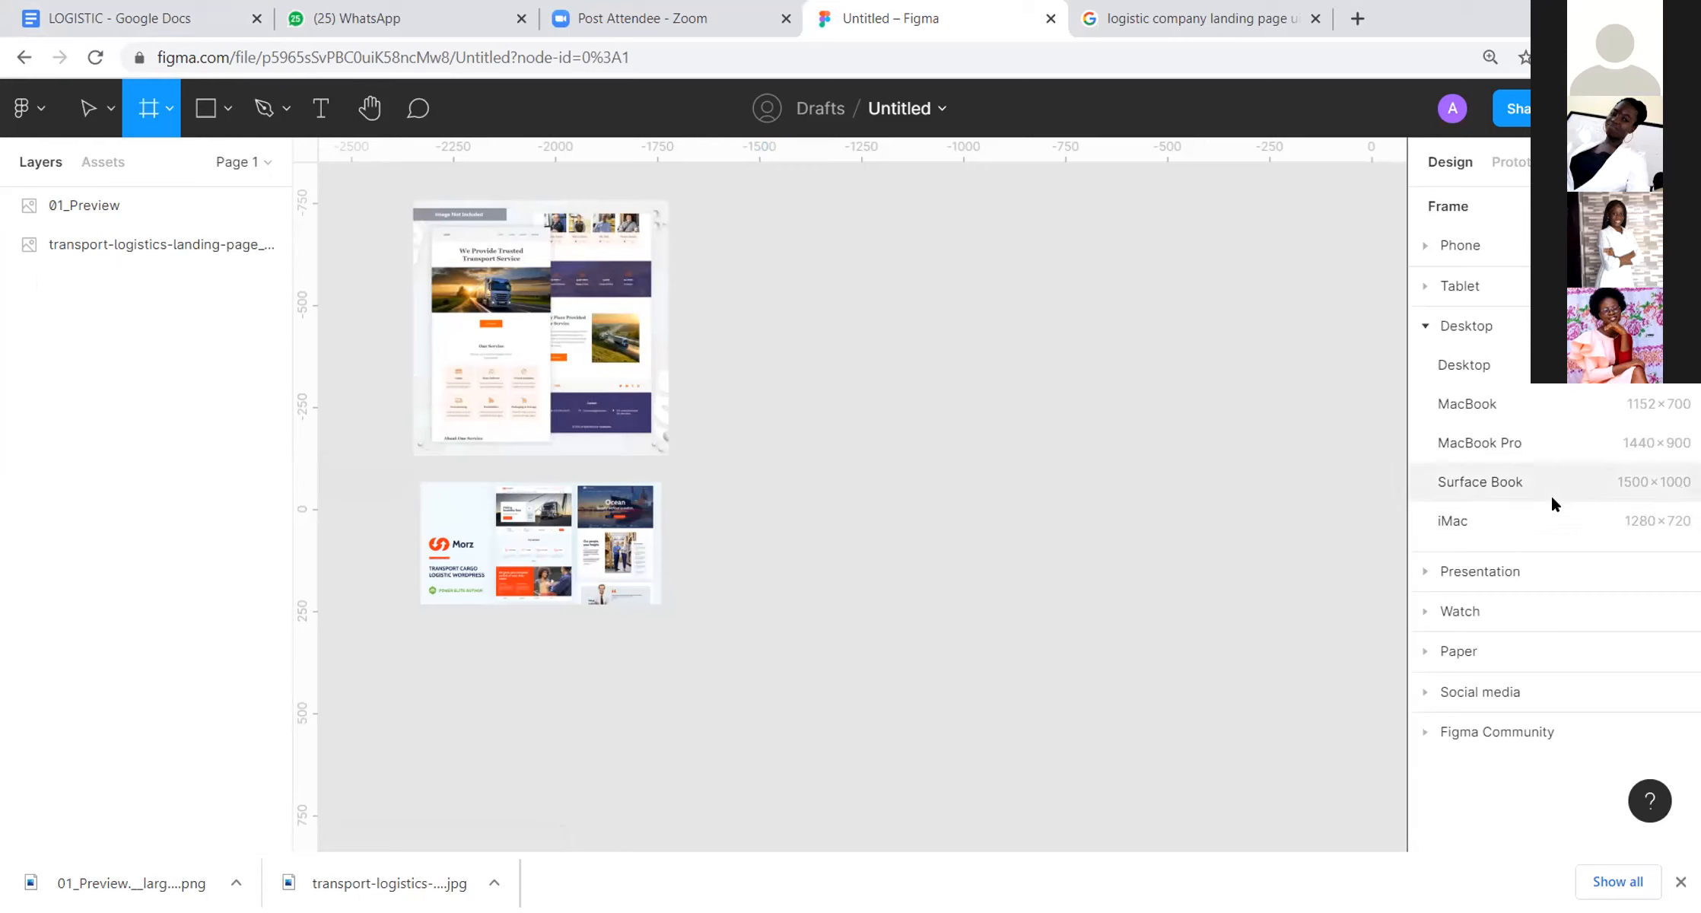
{"action": "left_click", "coordinate": [924, 212]}
{"action": "key", "text": "Delete"}
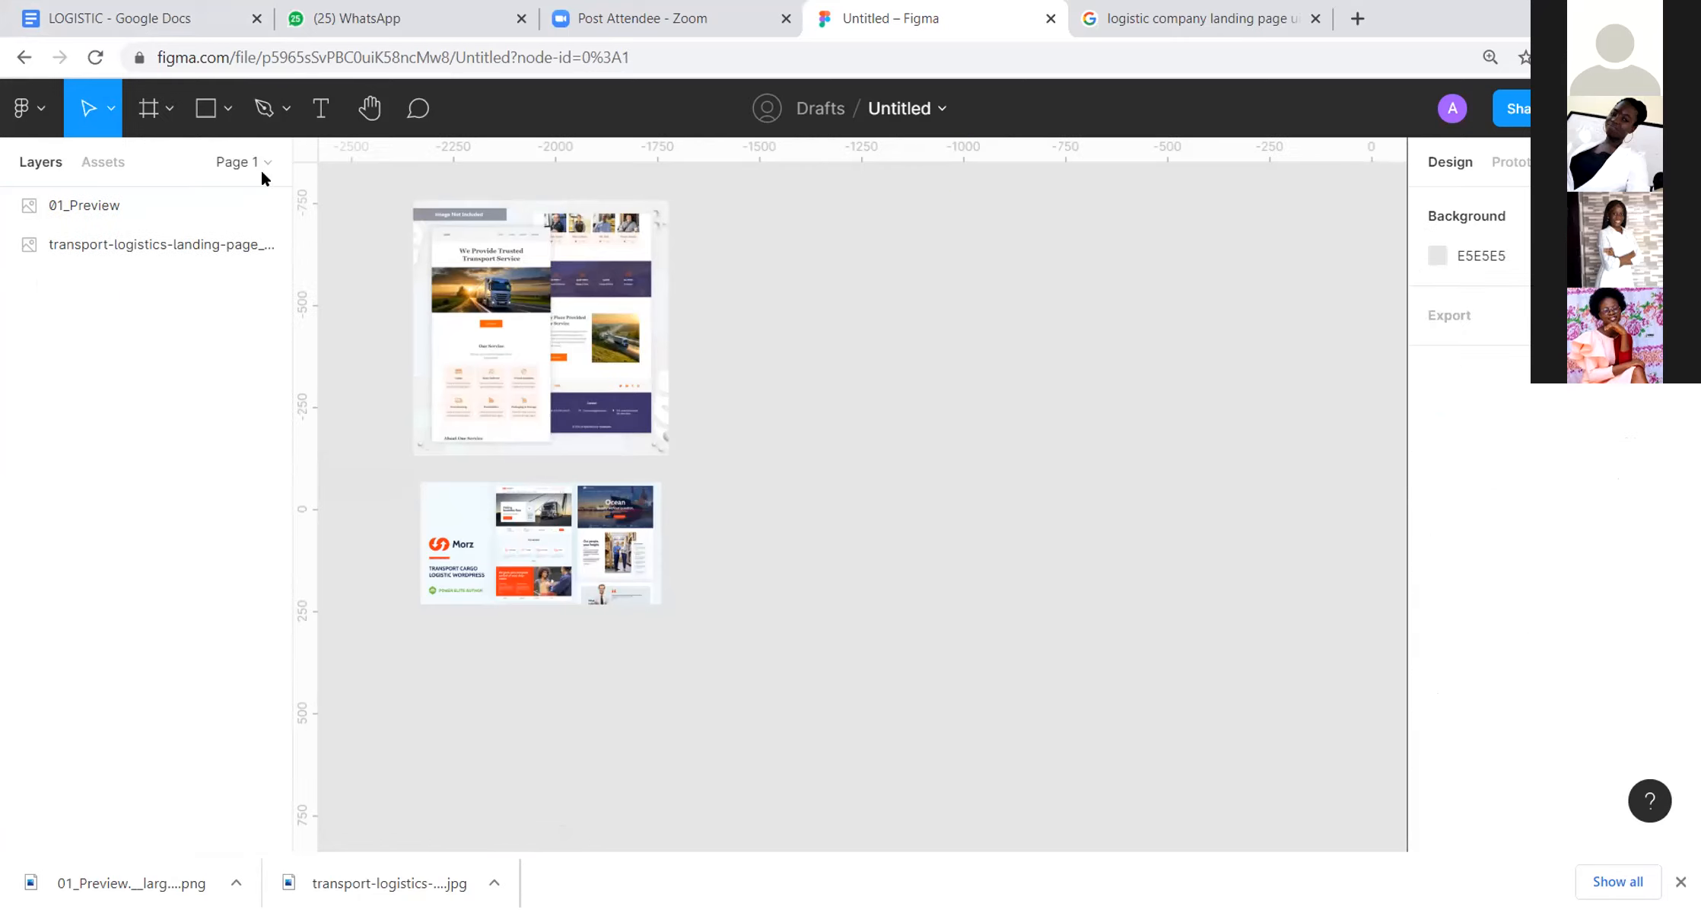
Step: Create a new 1440 × 900 MacBook Pro frame and place it at X -1485, top-aligned with the transport logistics image
{"action": "left_click", "coordinate": [149, 109]}
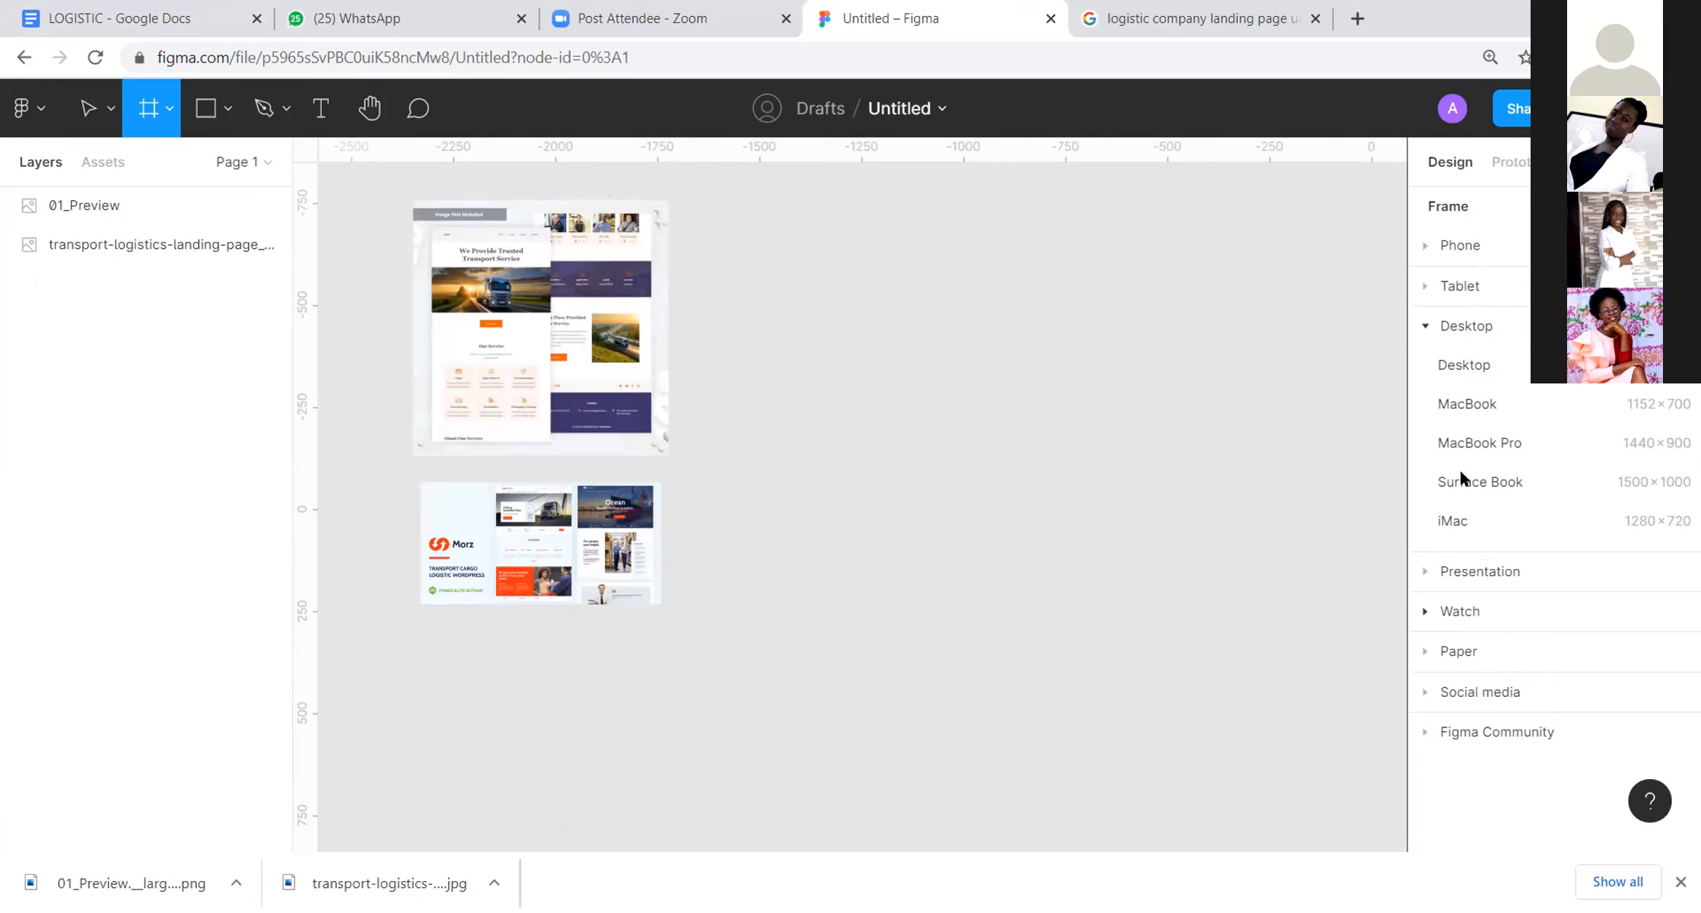
{"action": "left_click", "coordinate": [1425, 247]}
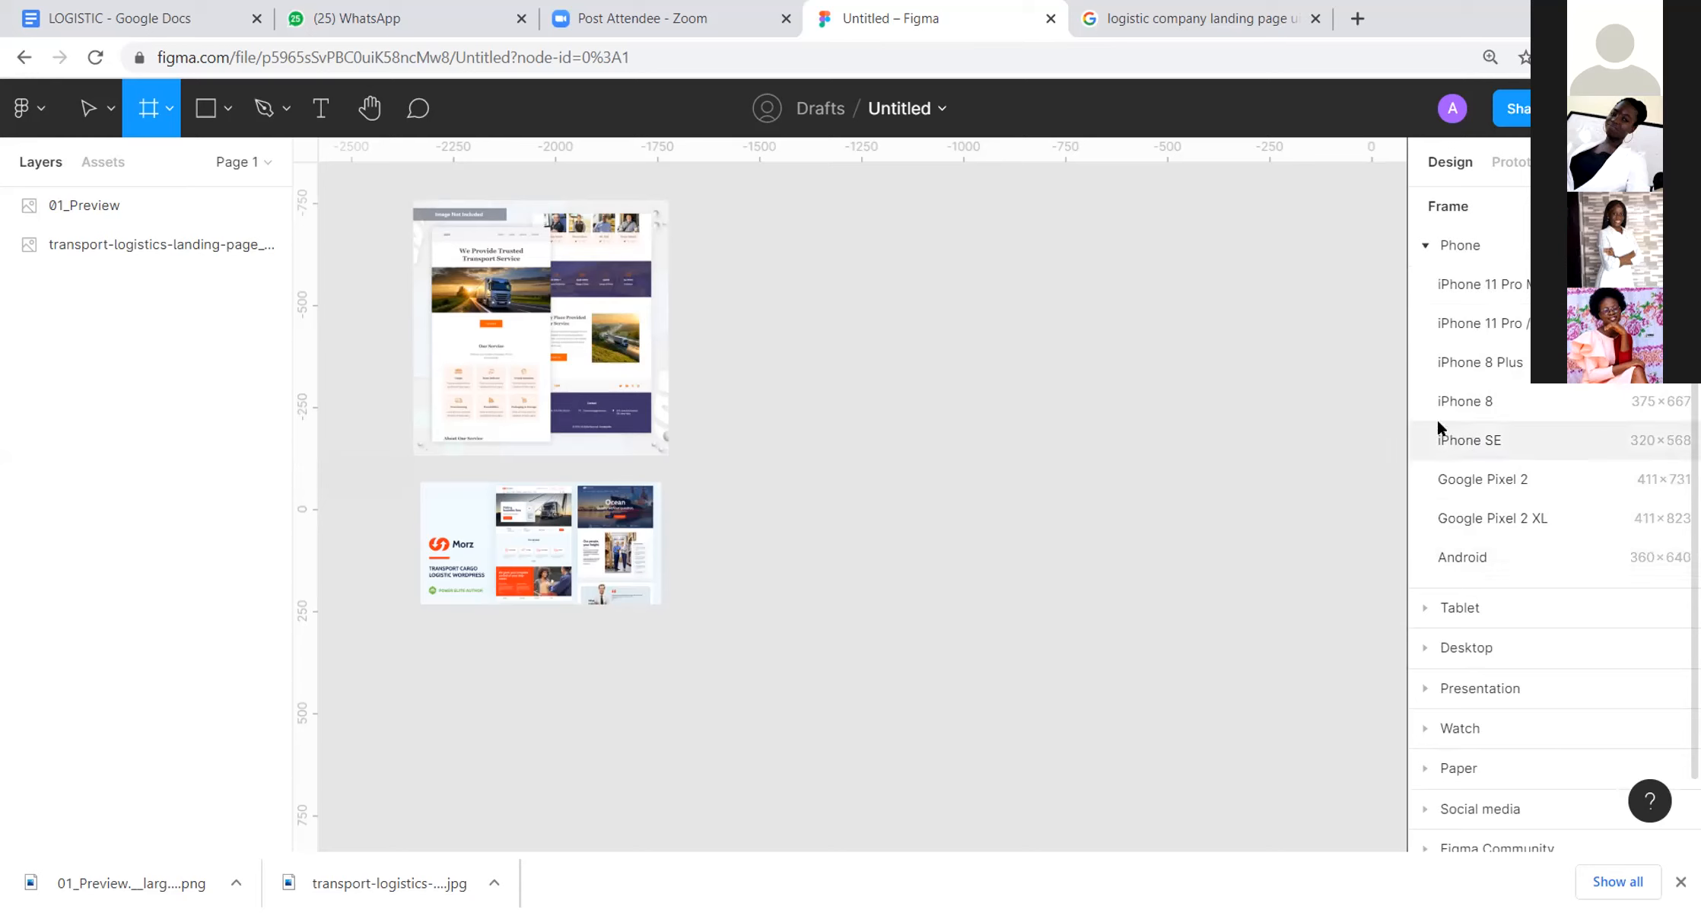
{"action": "left_click", "coordinate": [1424, 608]}
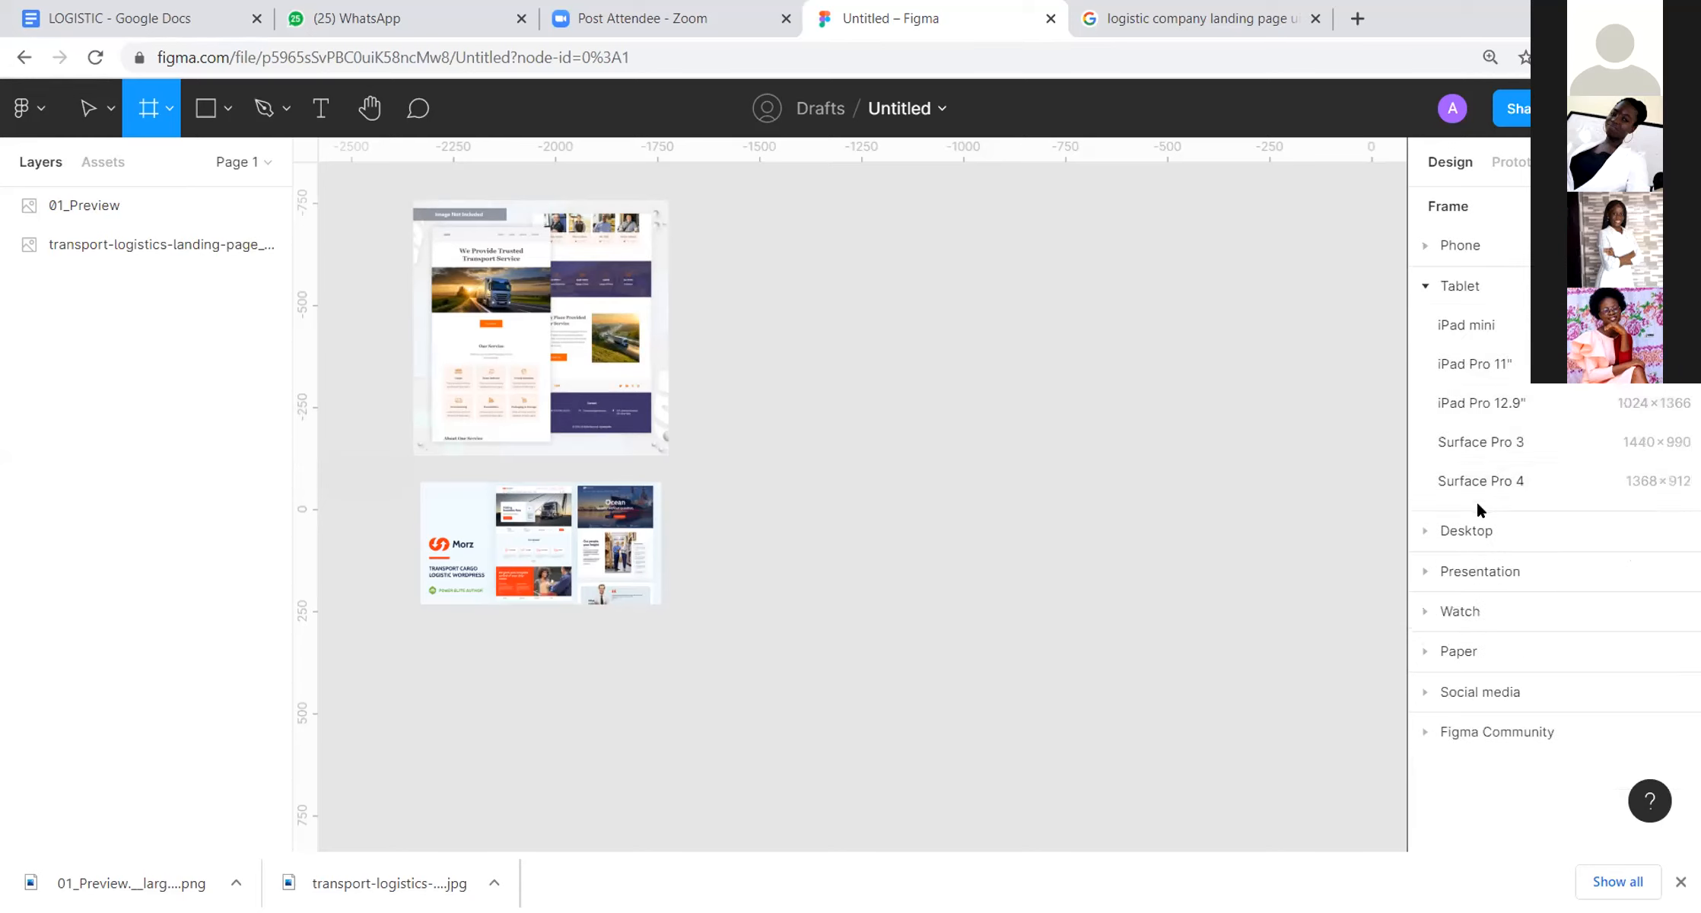
{"action": "left_click", "coordinate": [1428, 532]}
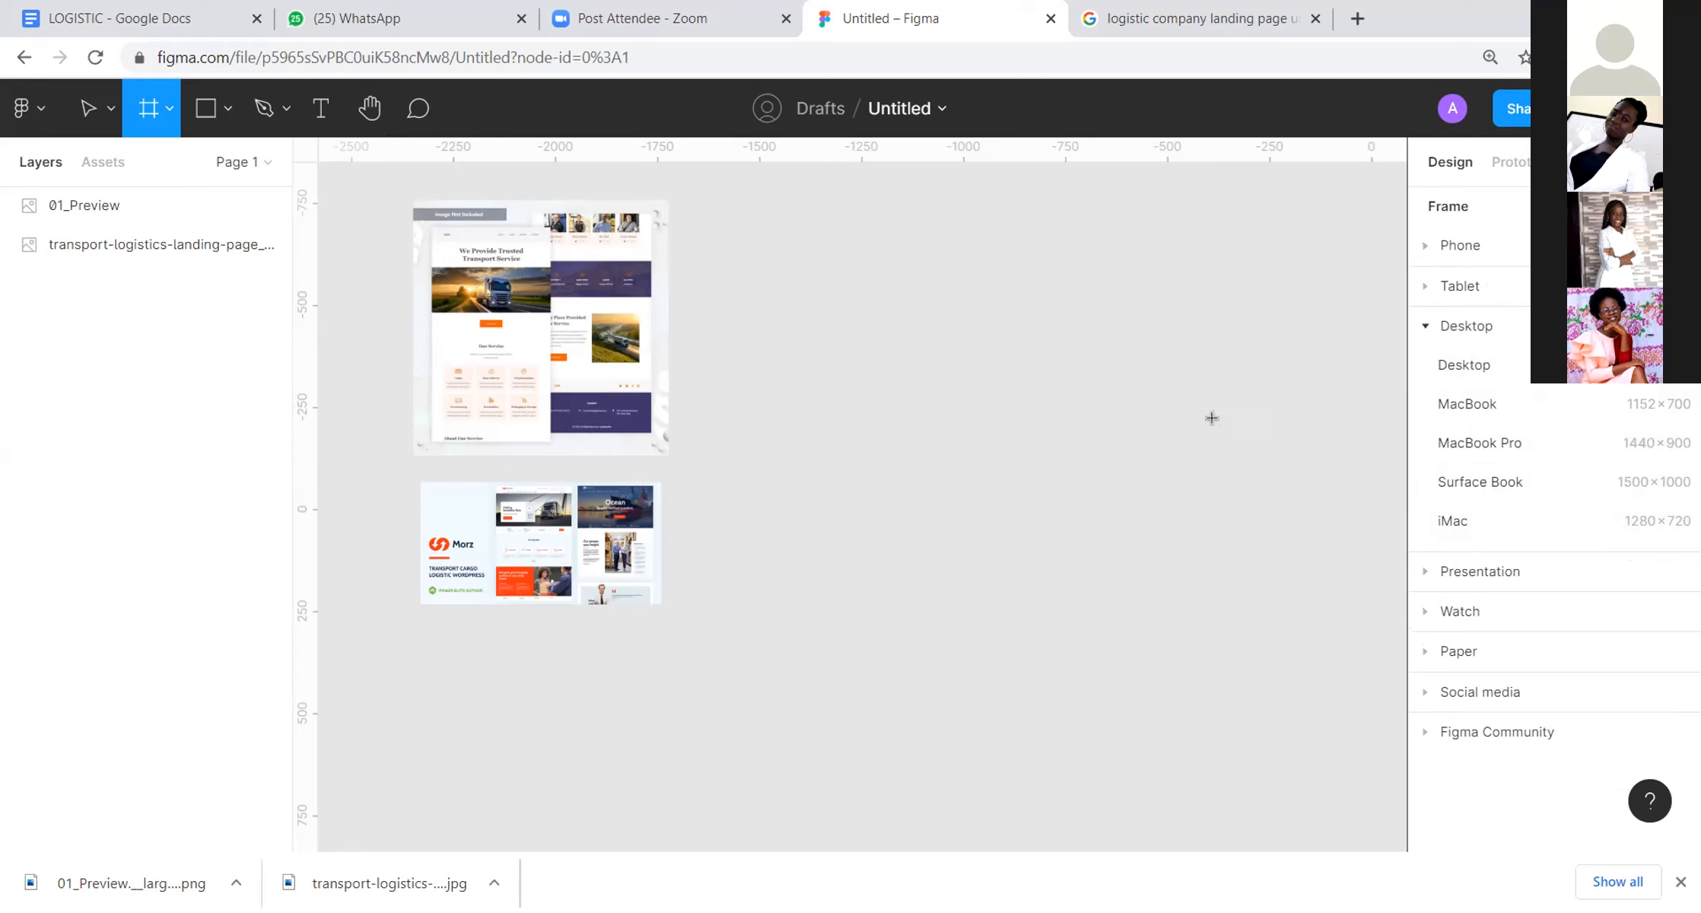
{"action": "left_click", "coordinate": [1481, 440]}
{"action": "left_click_drag", "start_coordinate": [833, 287], "coordinate": [845, 190]}
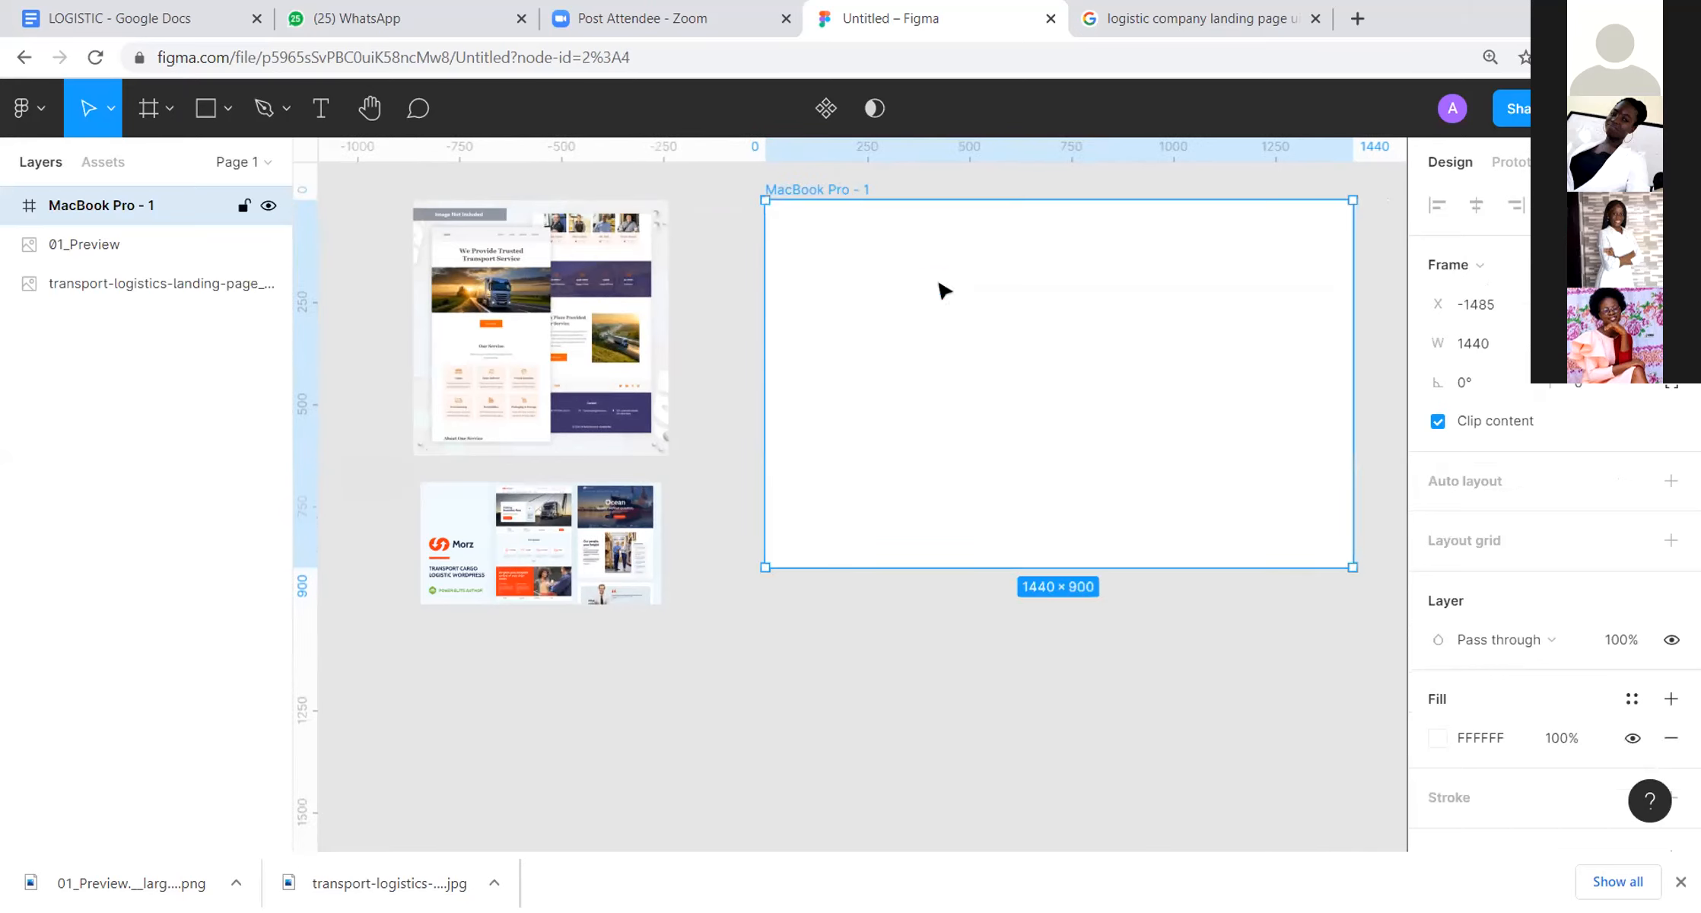
{"action": "left_click", "coordinate": [1207, 665]}
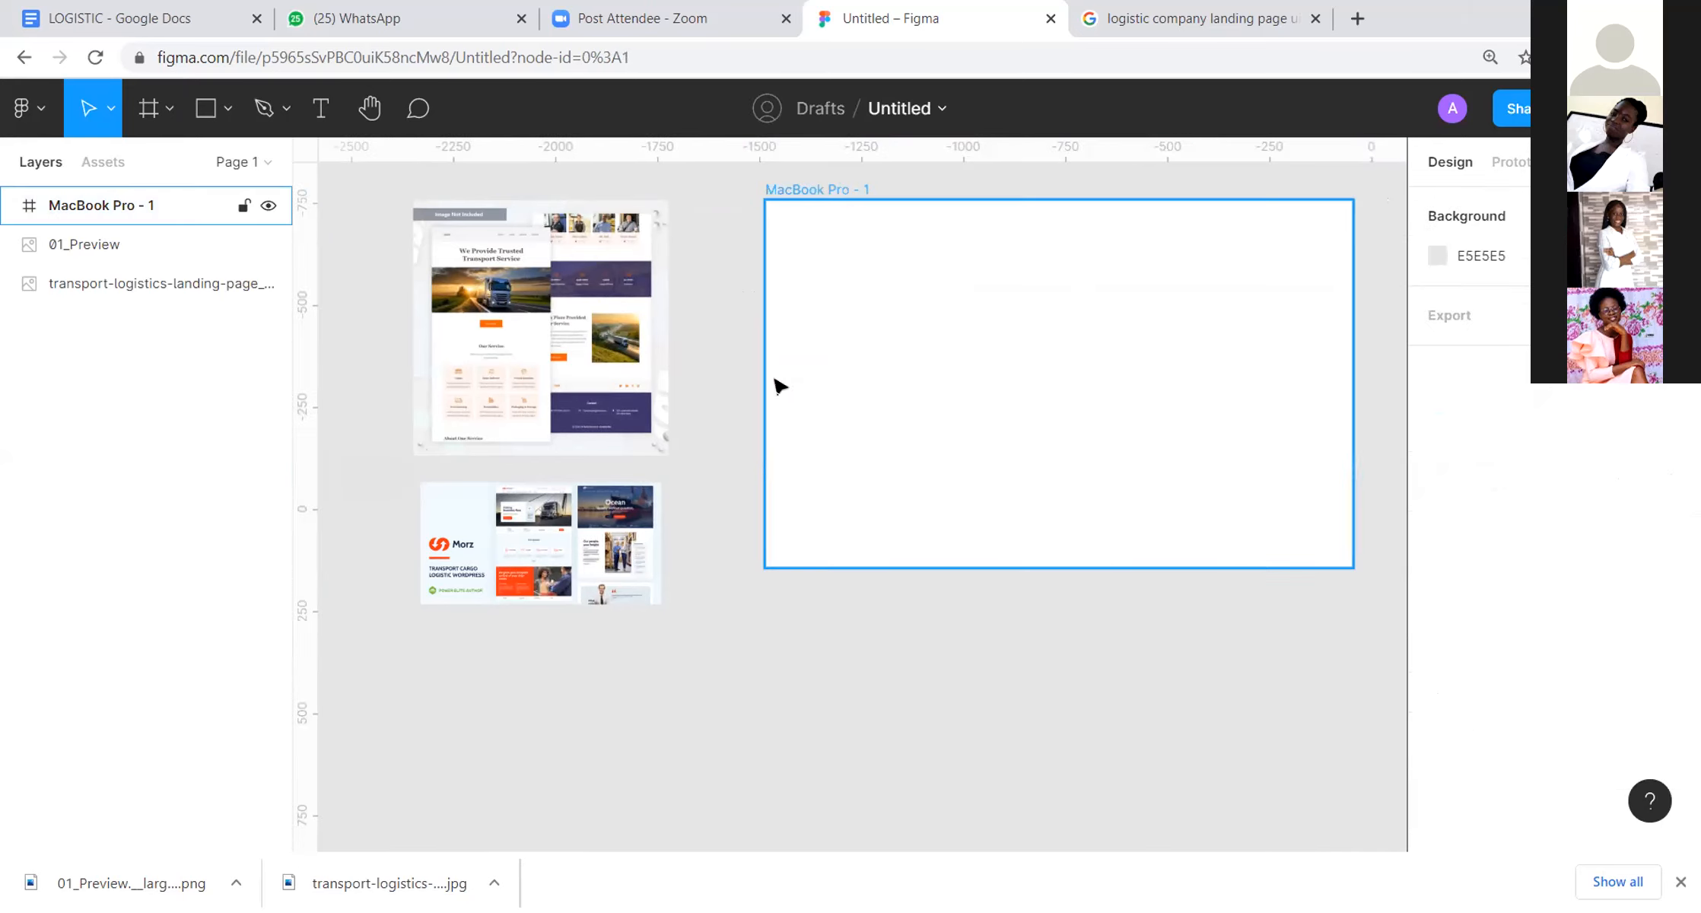
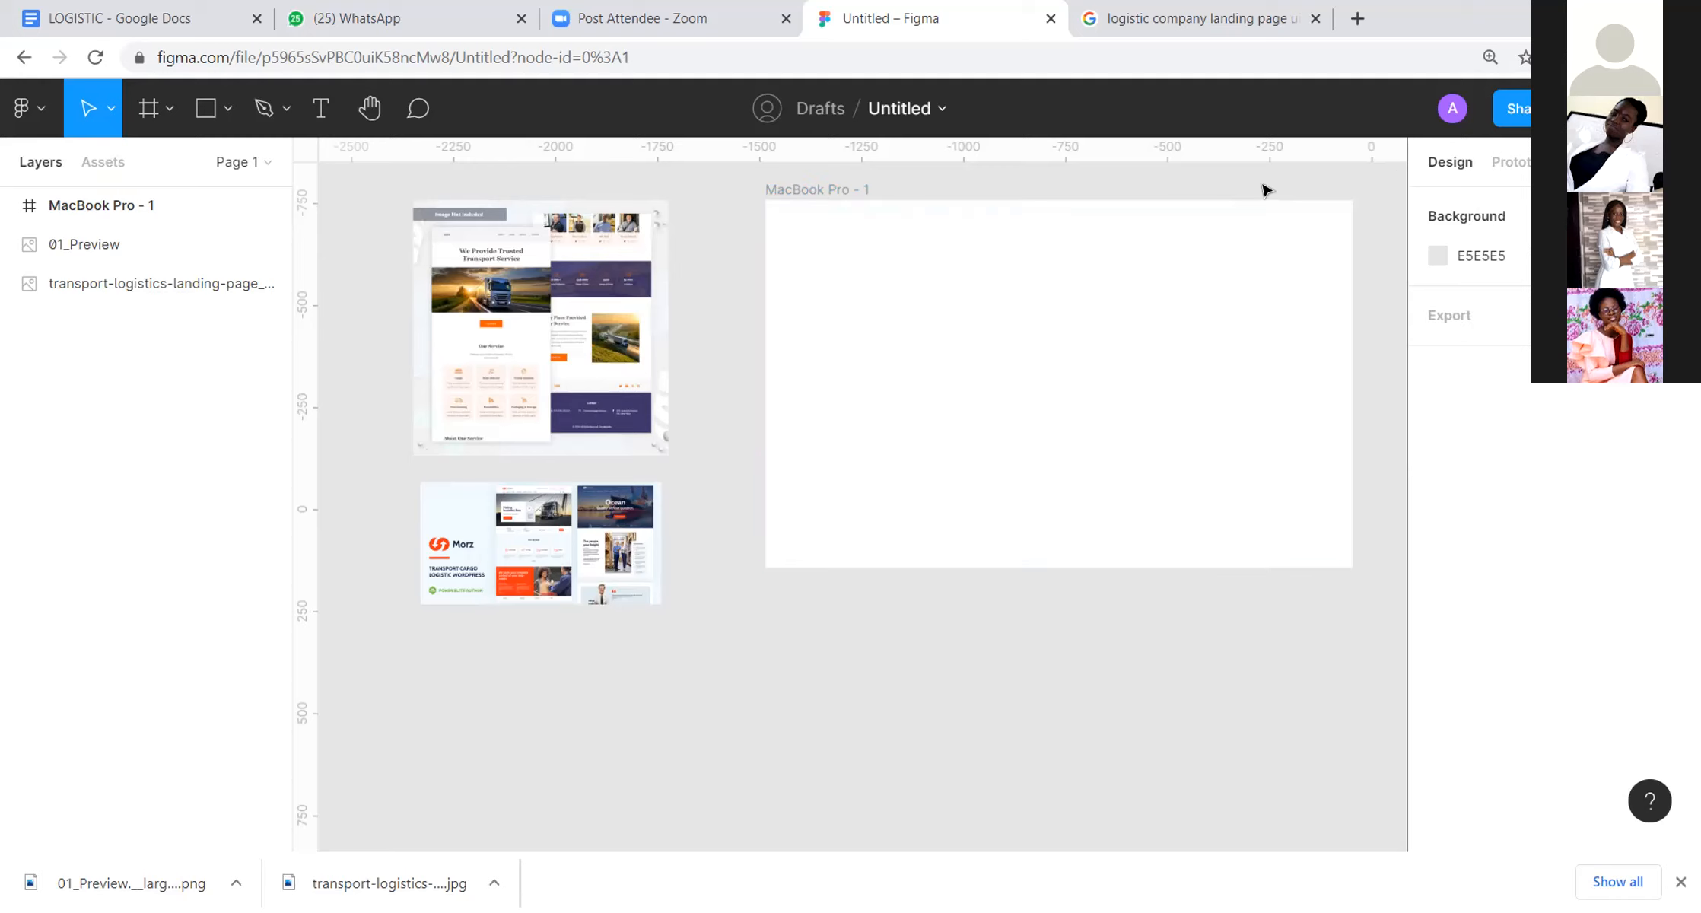
Step: Add a layout grid to the MacBook Pro frame and inspect its squares up close
{"action": "left_click_drag", "start_coordinate": [1242, 213], "coordinate": [1139, 295]}
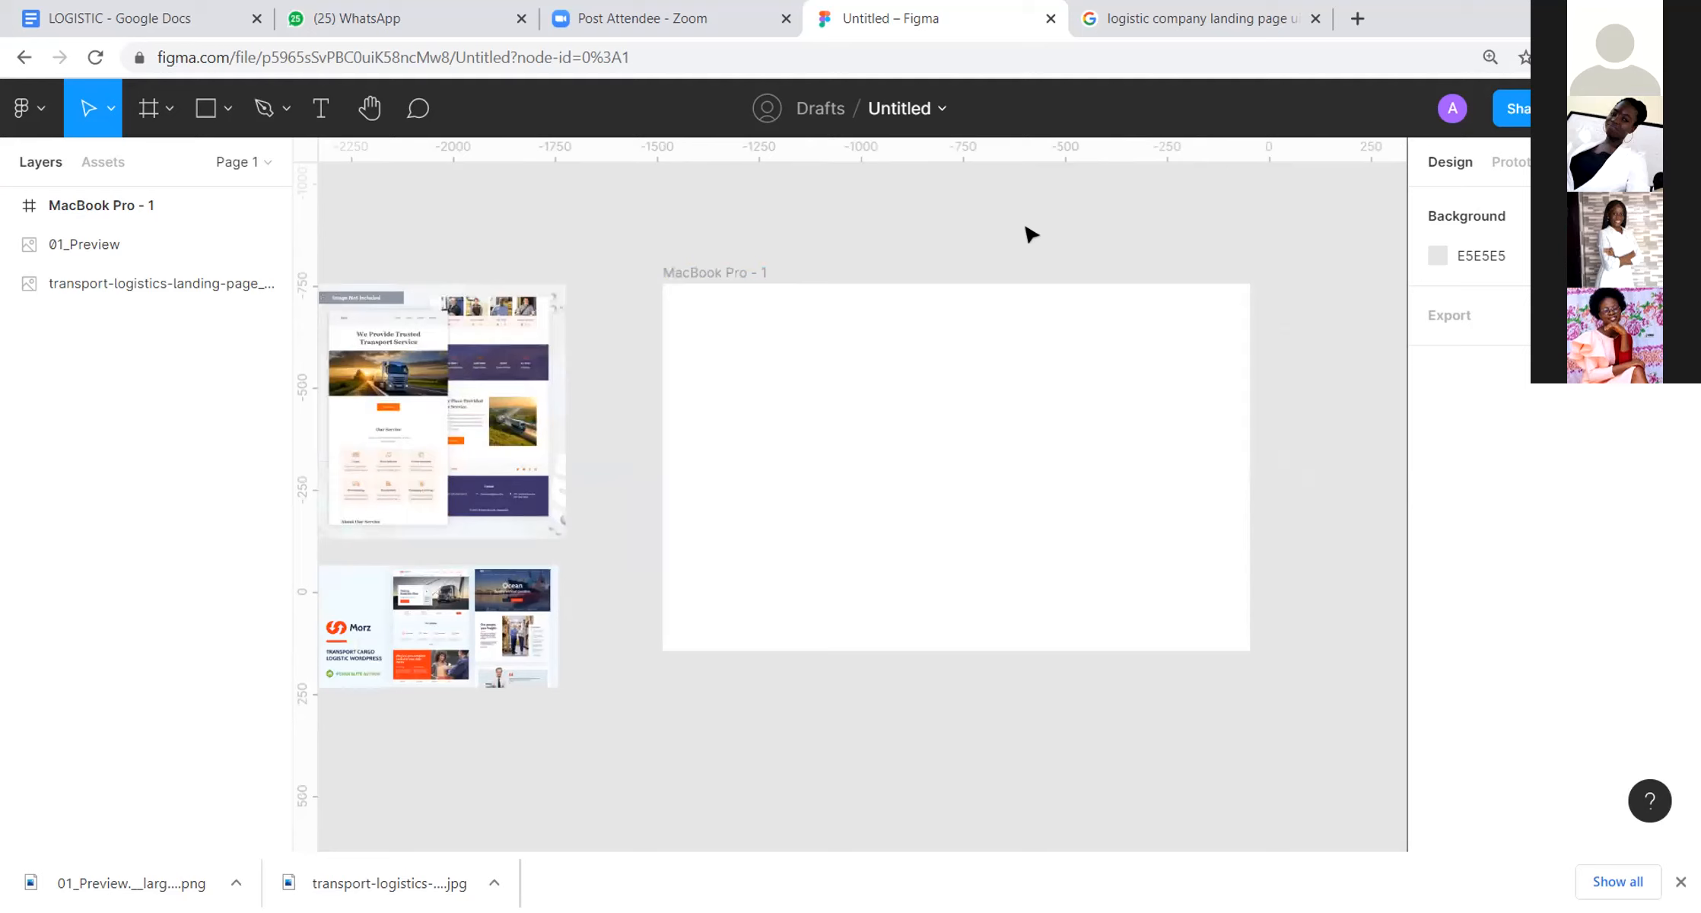
{"action": "left_click", "coordinate": [724, 271]}
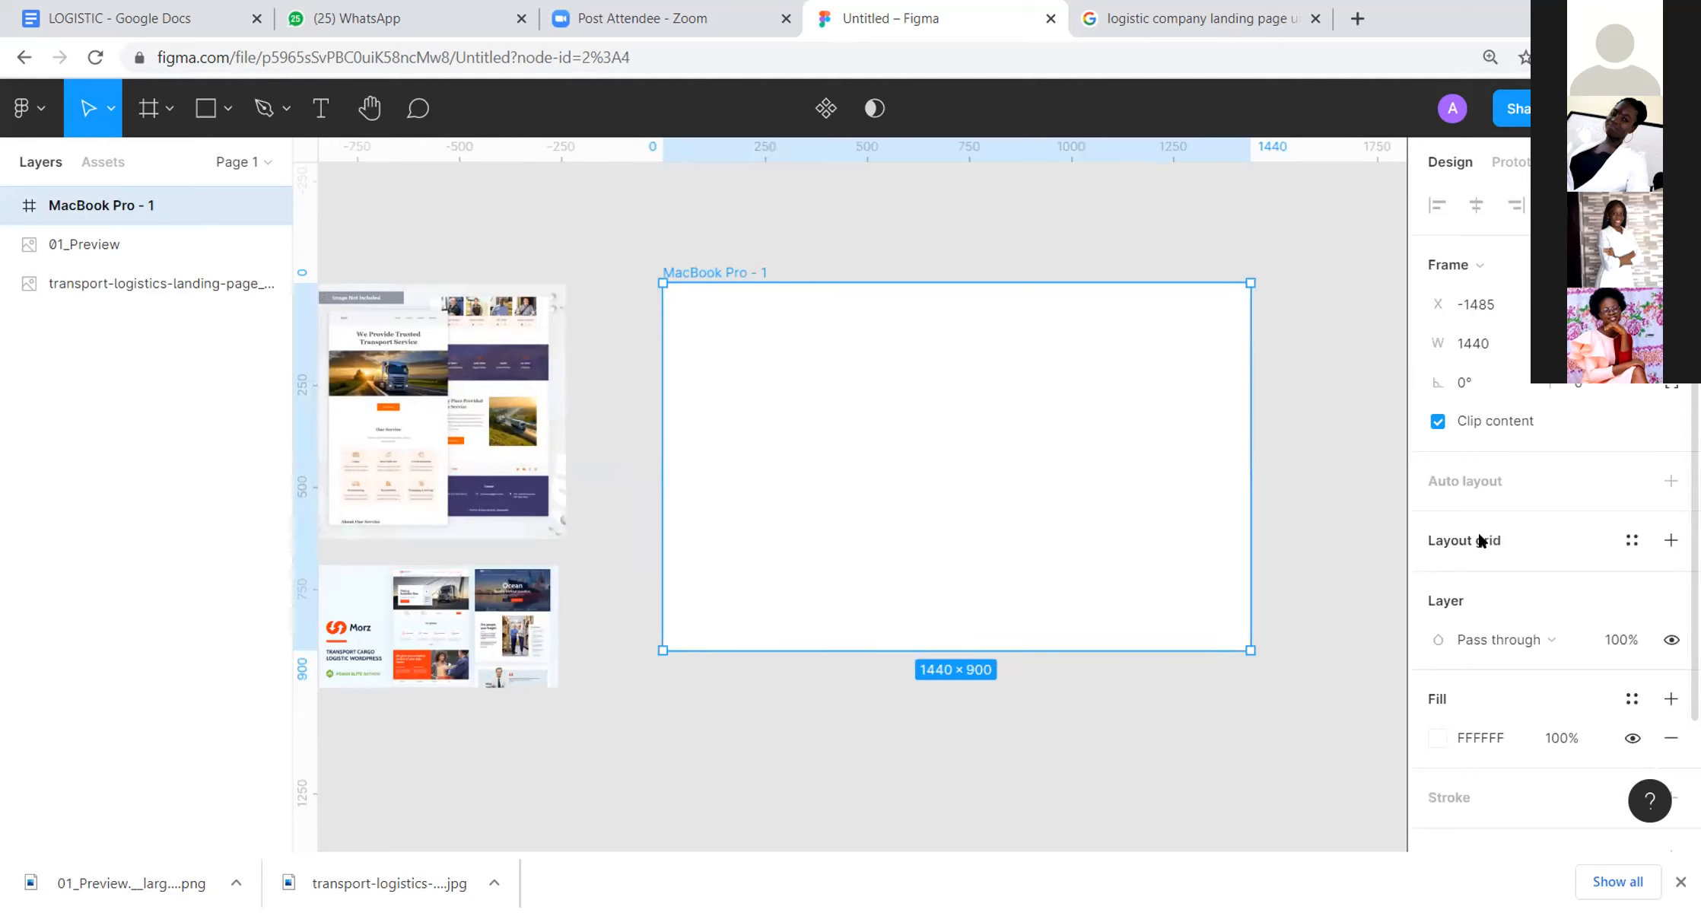
{"action": "left_click", "coordinate": [1215, 230]}
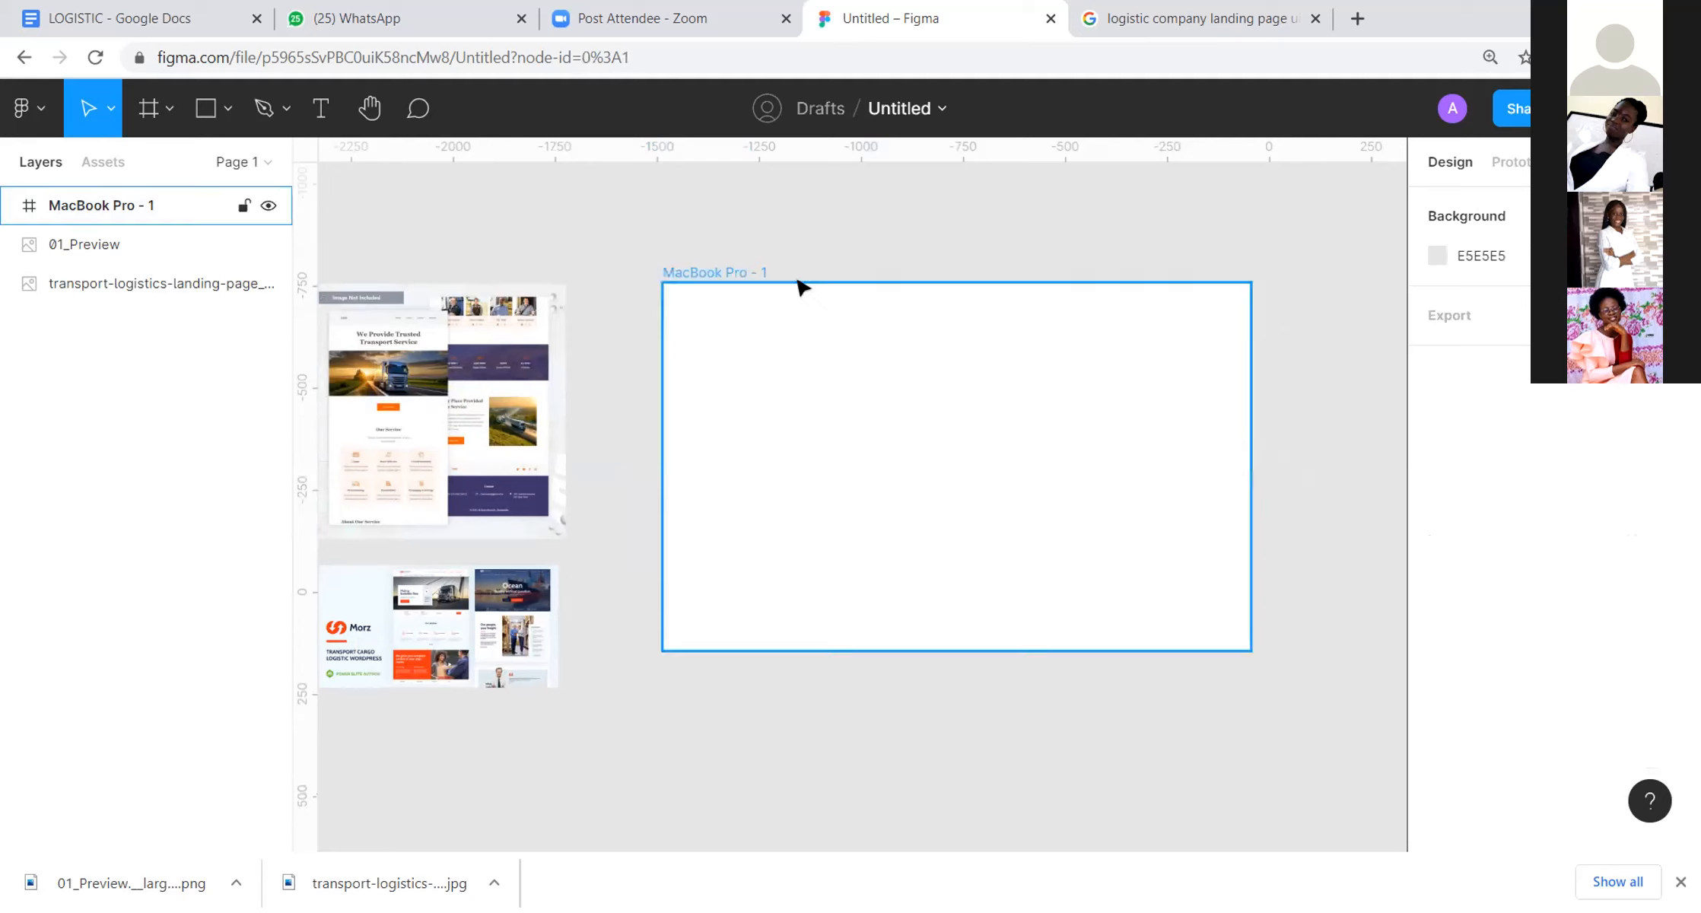
{"action": "left_click", "coordinate": [732, 274]}
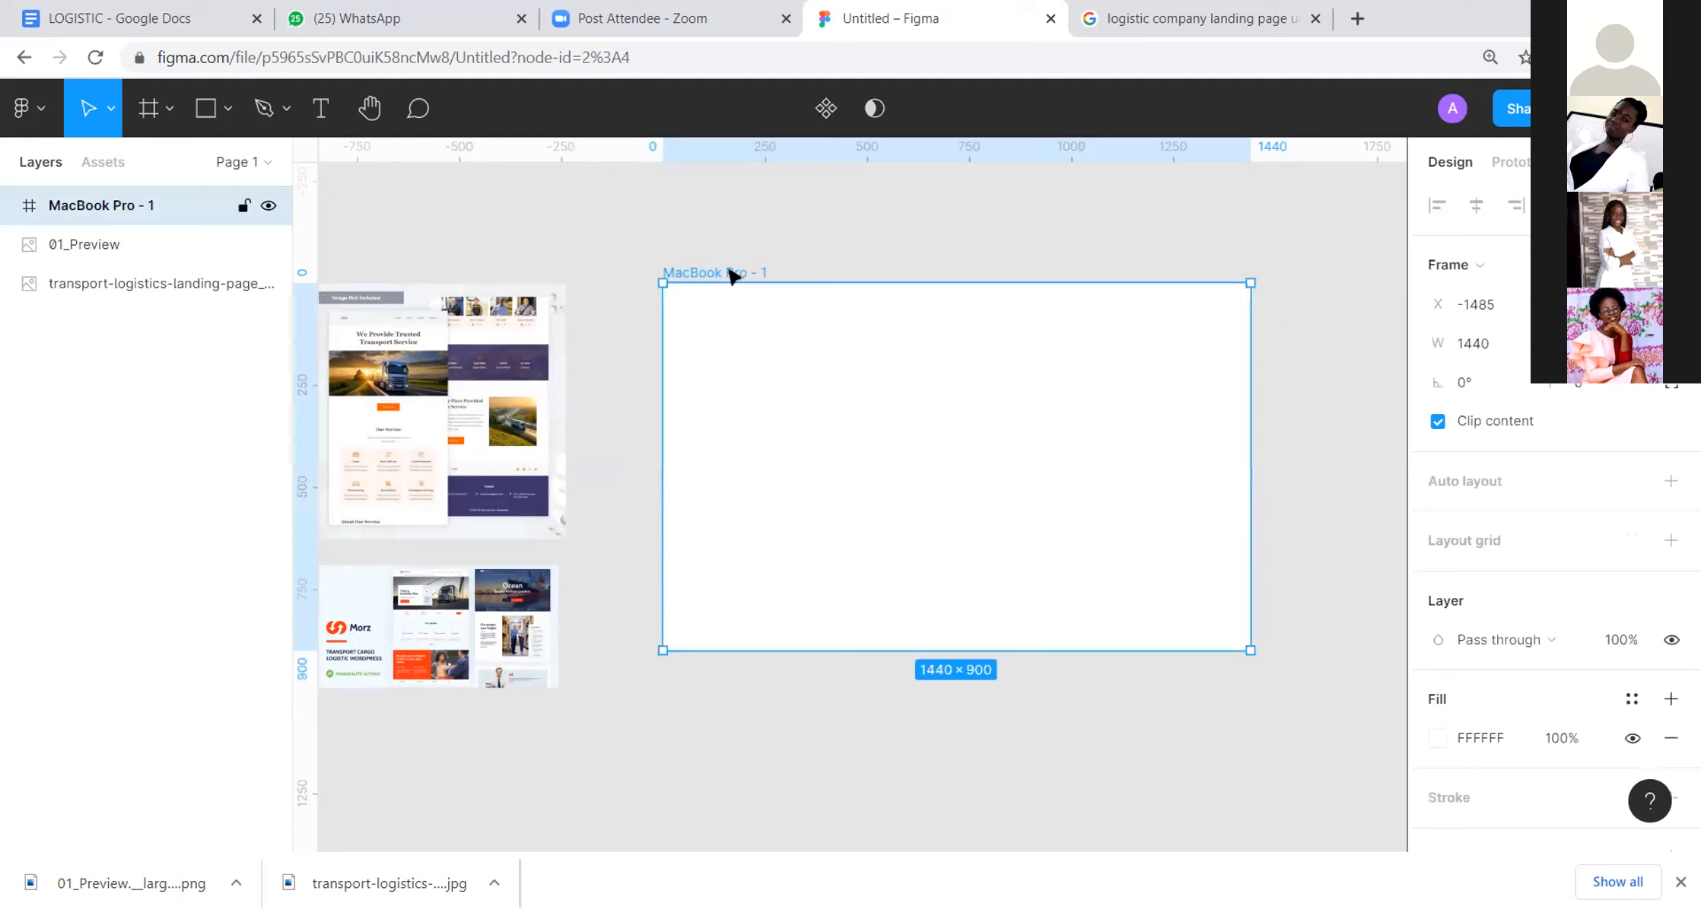
{"action": "left_click", "coordinate": [1479, 540]}
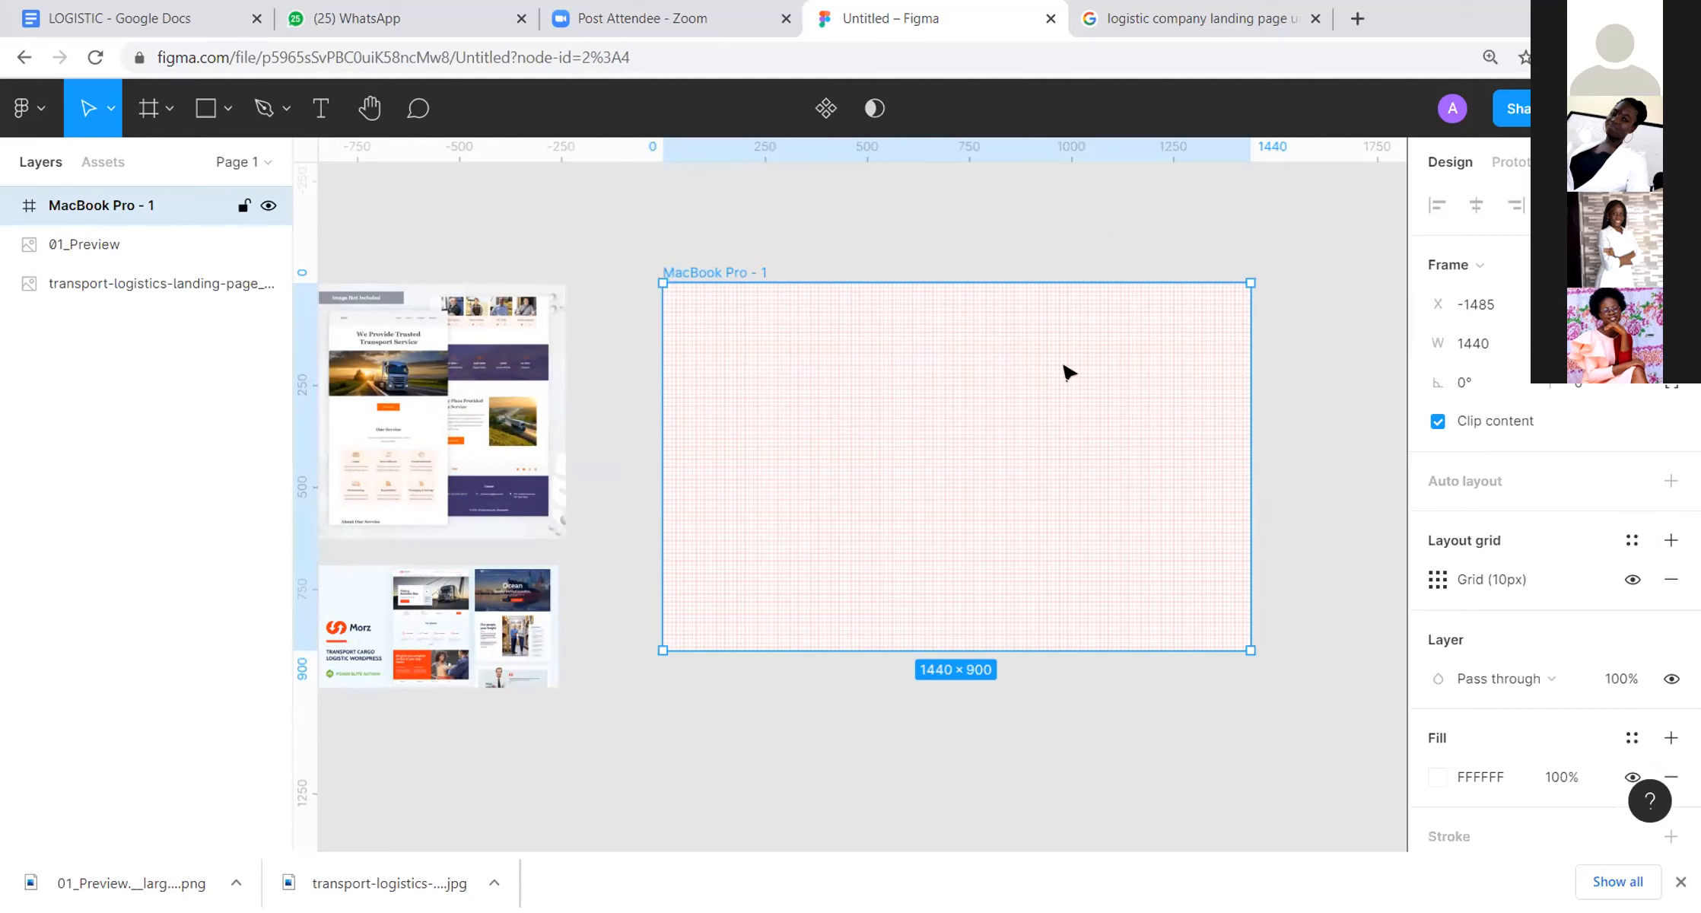
{"action": "scroll", "coordinate": [1065, 373], "scroll_direction": "up", "scroll_amount": 5}
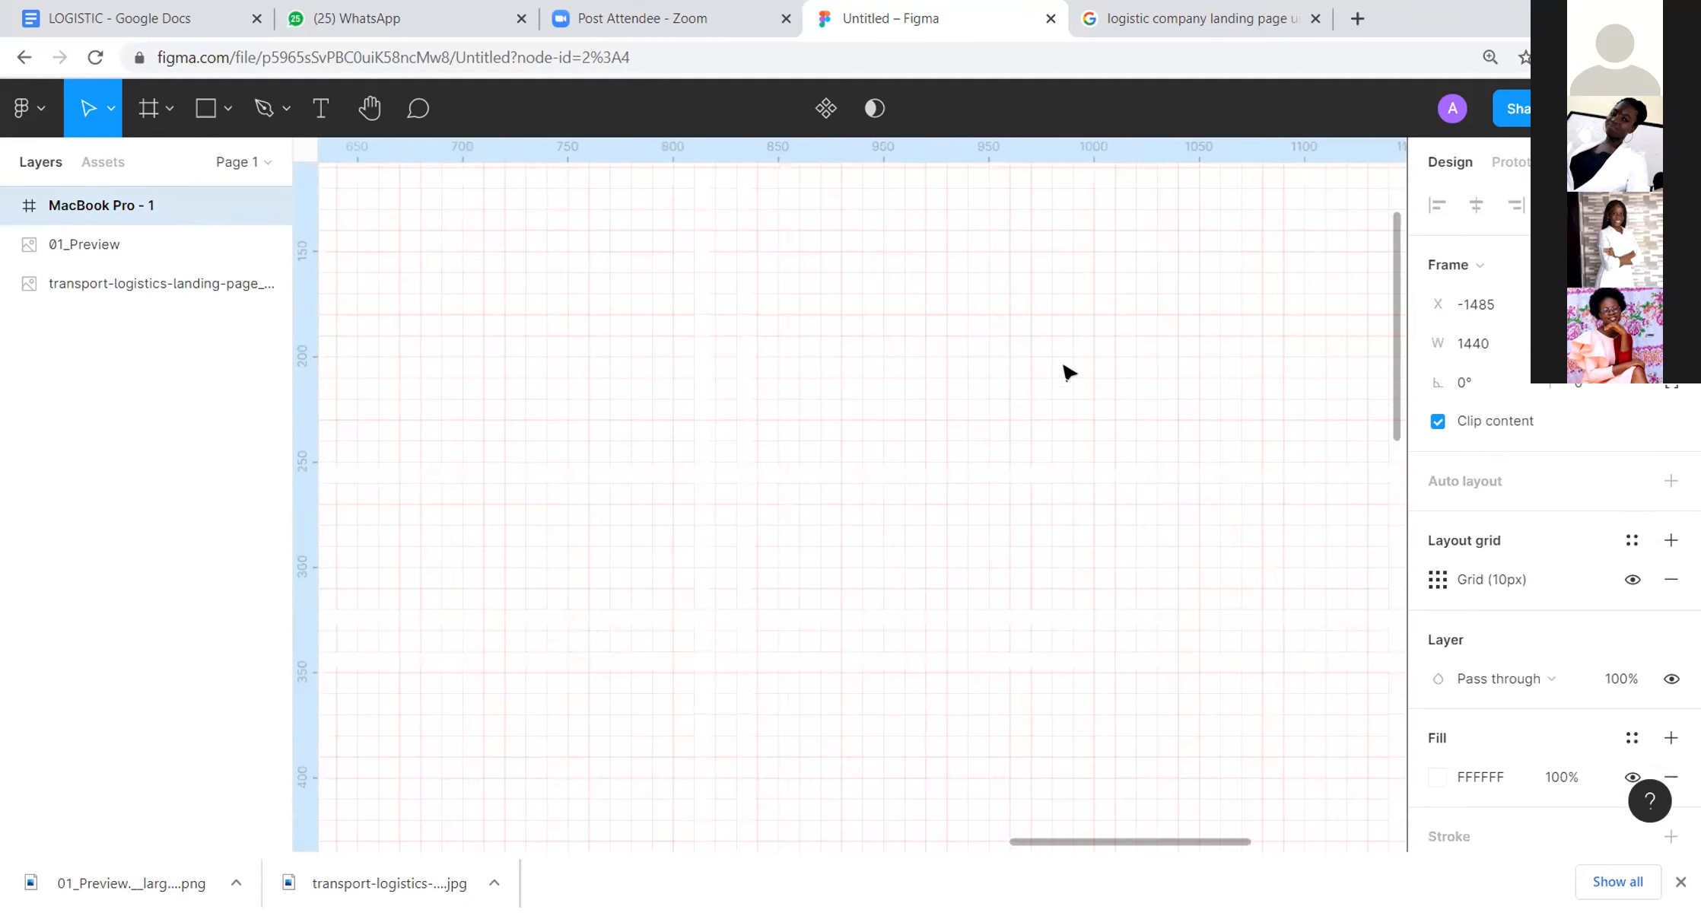
{"action": "scroll", "coordinate": [1066, 373], "scroll_direction": "down", "scroll_amount": 5}
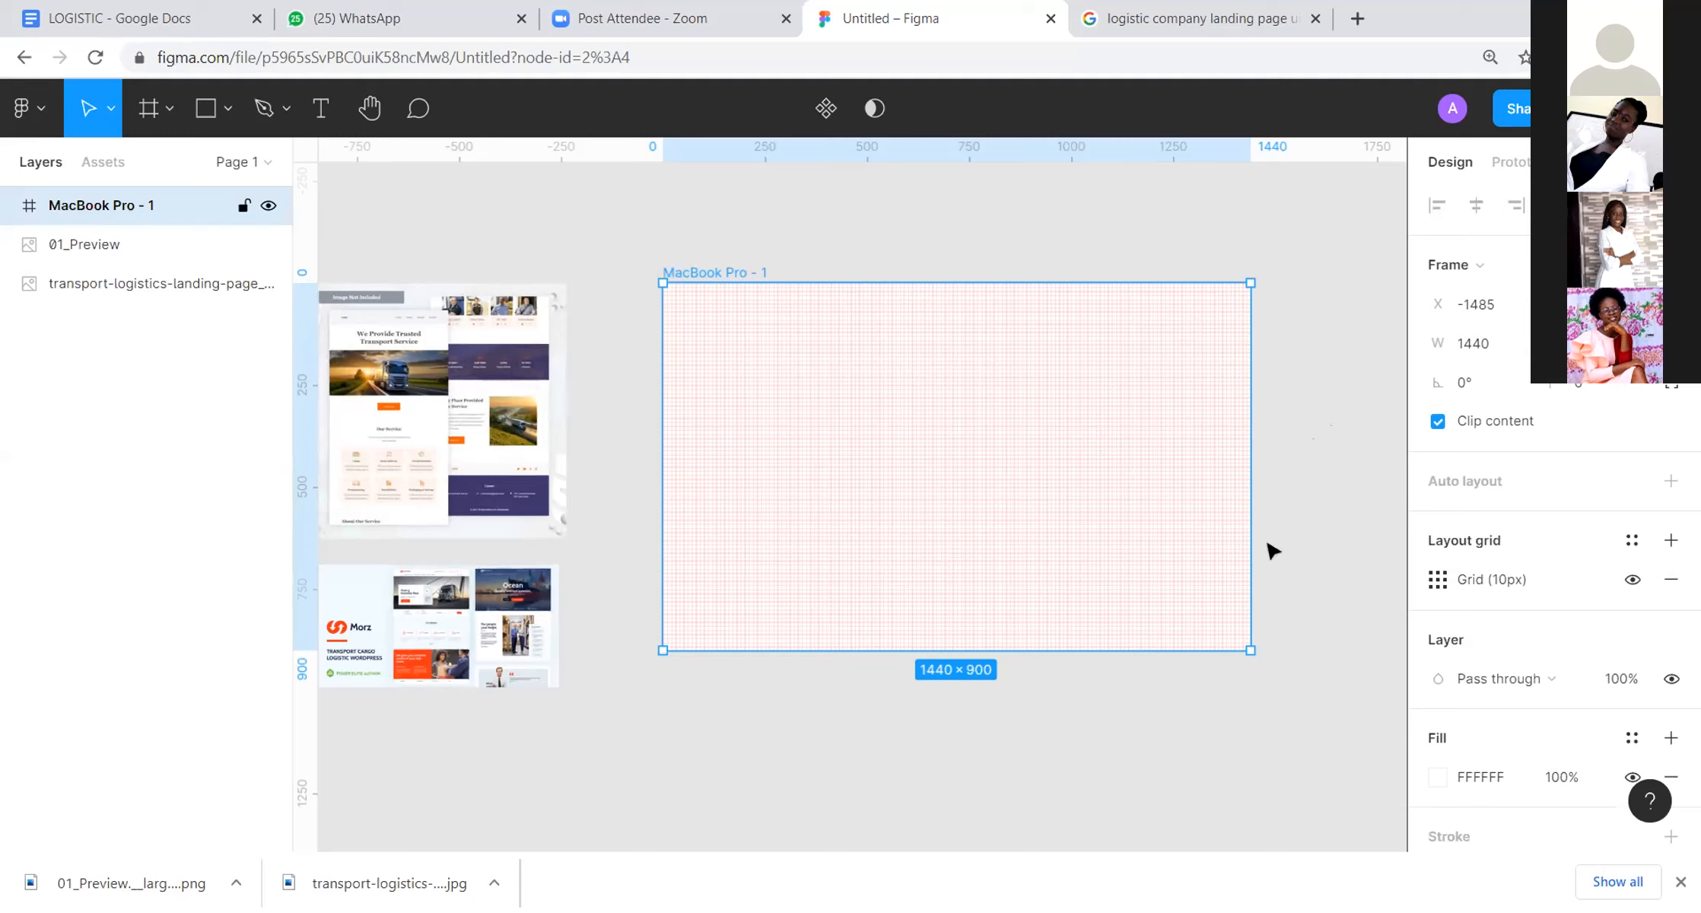
Step: Change the frame's layout grid to 12 columns with a margin of 100
{"action": "left_click", "coordinate": [1439, 582]}
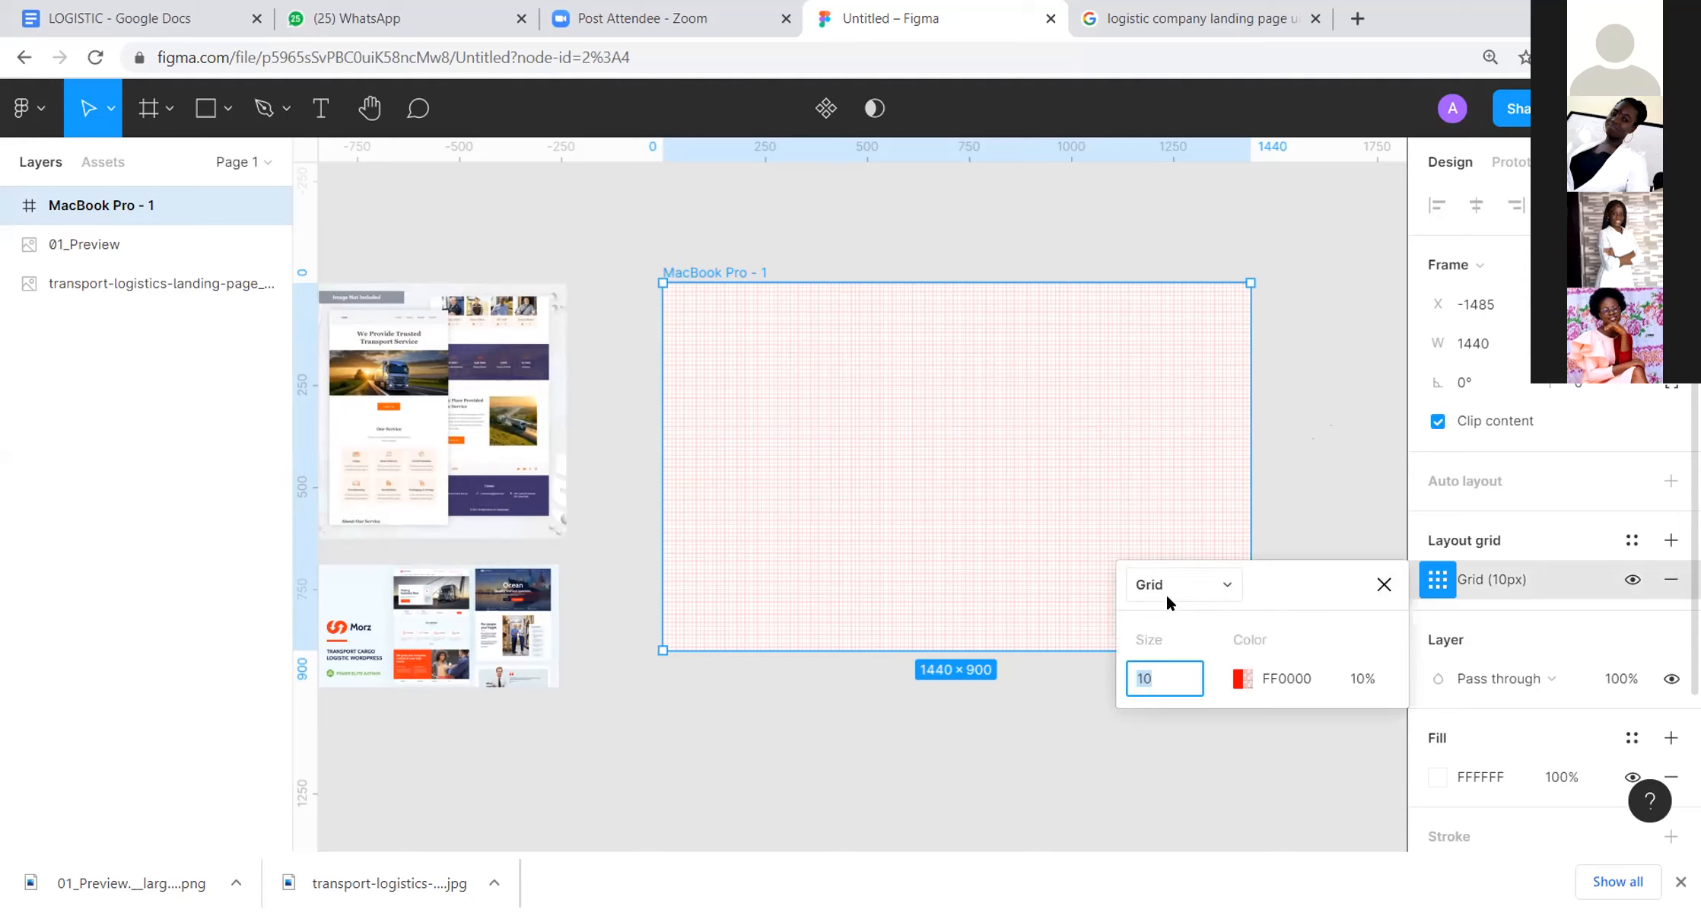
{"action": "left_click", "coordinate": [1222, 584]}
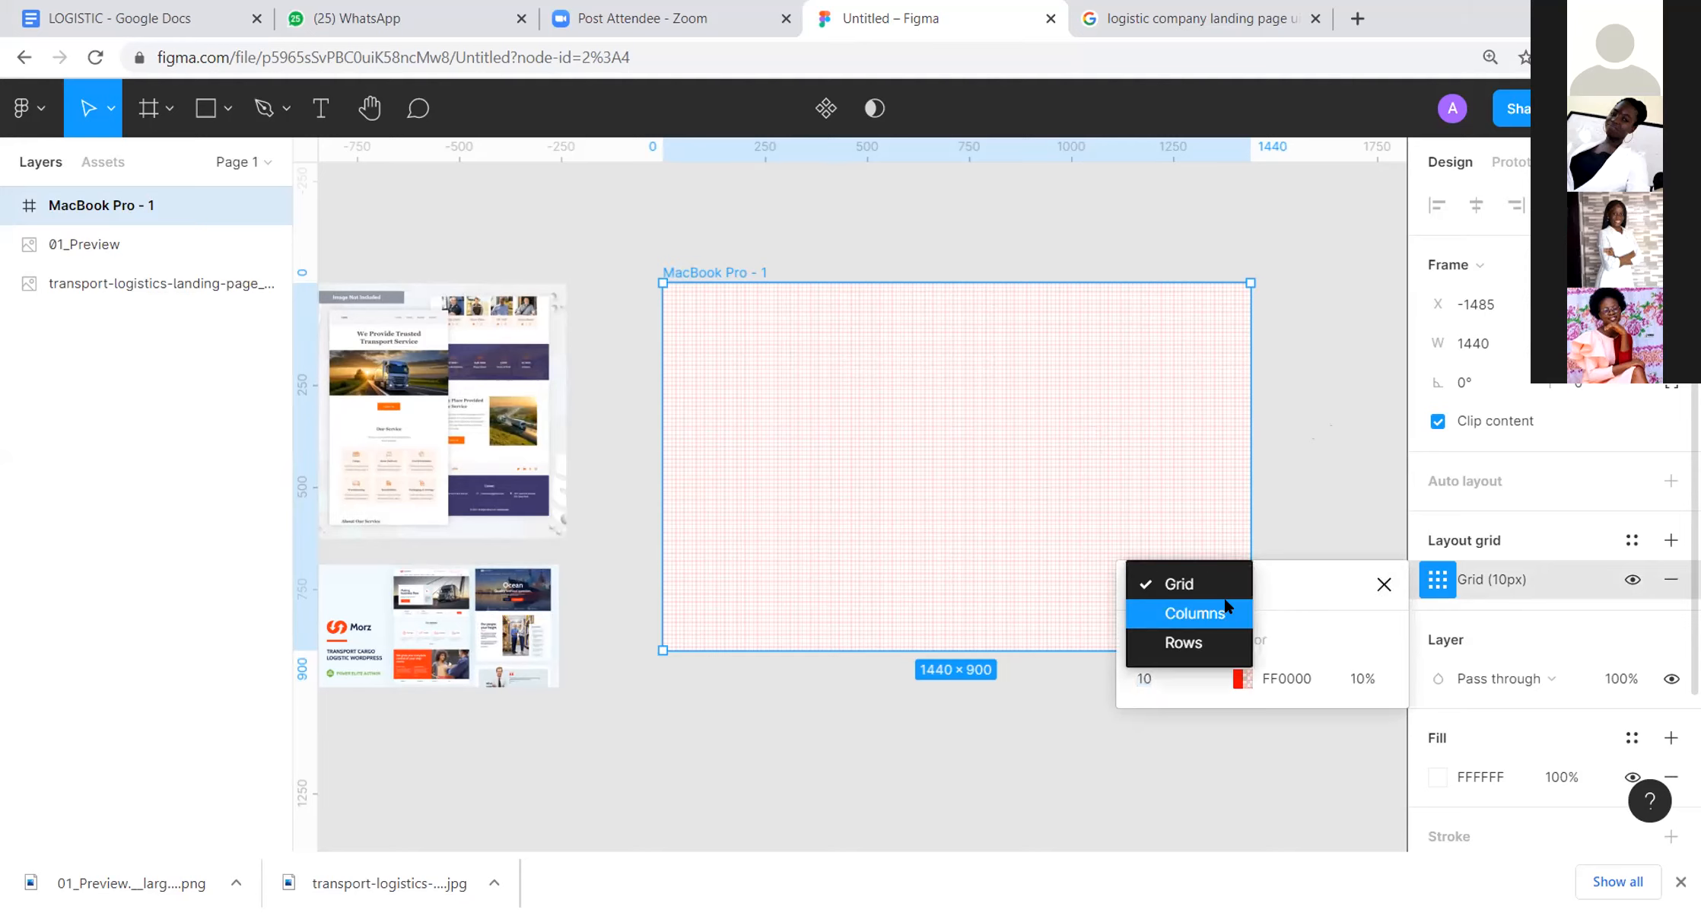
{"action": "left_click", "coordinate": [1225, 612]}
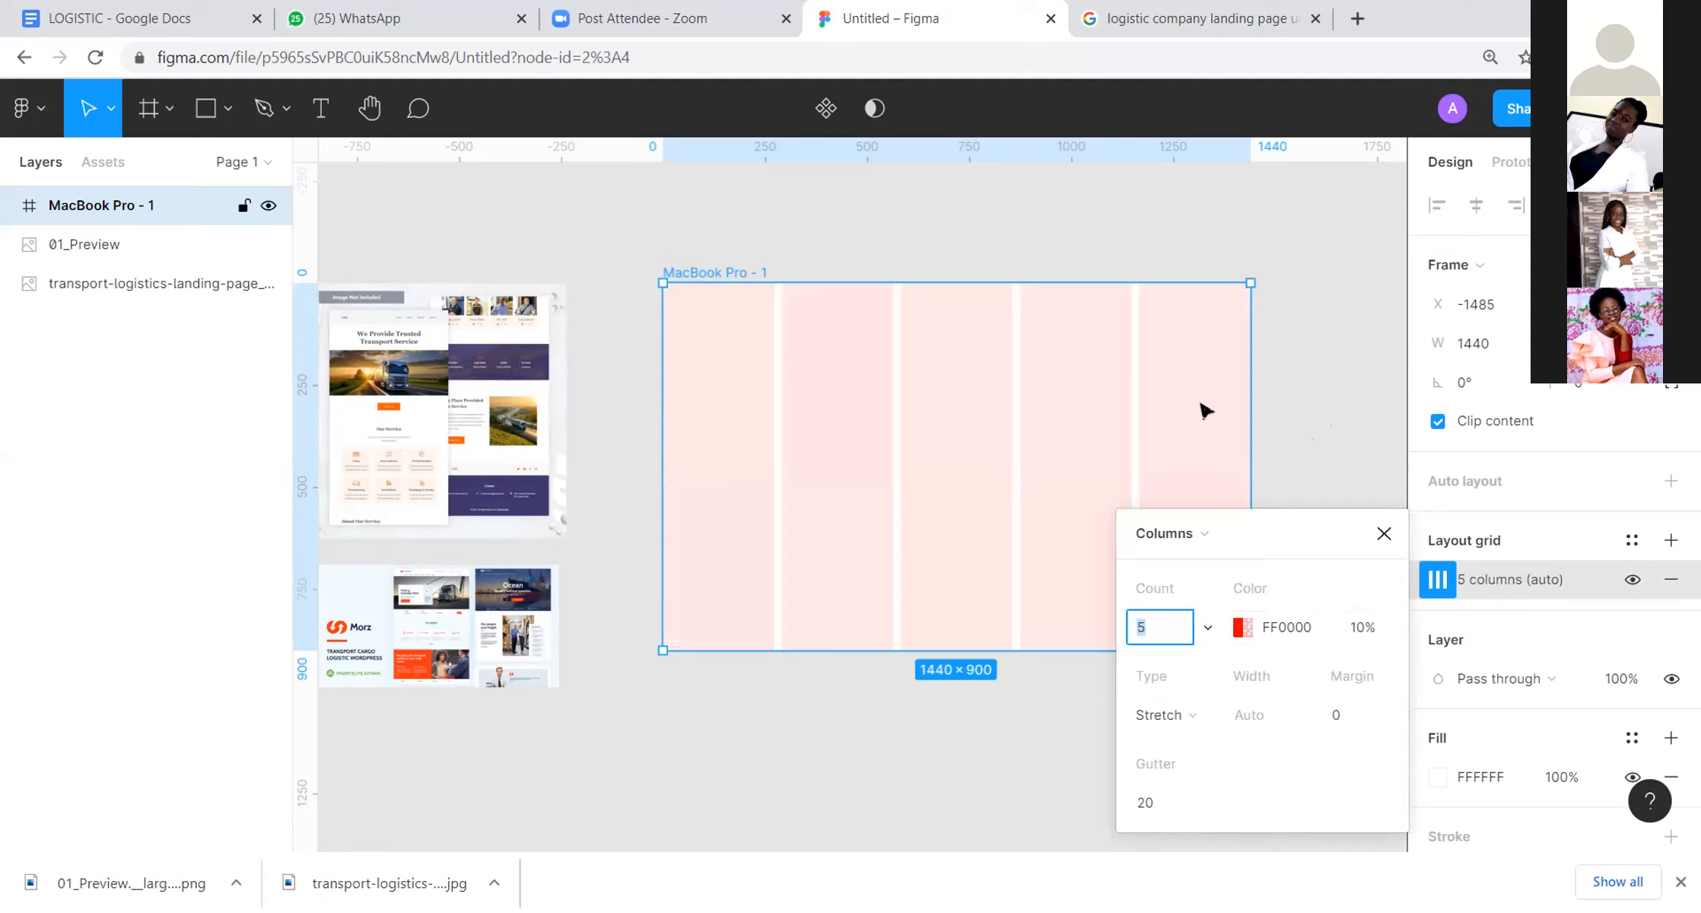
{"action": "type", "text": "3"}
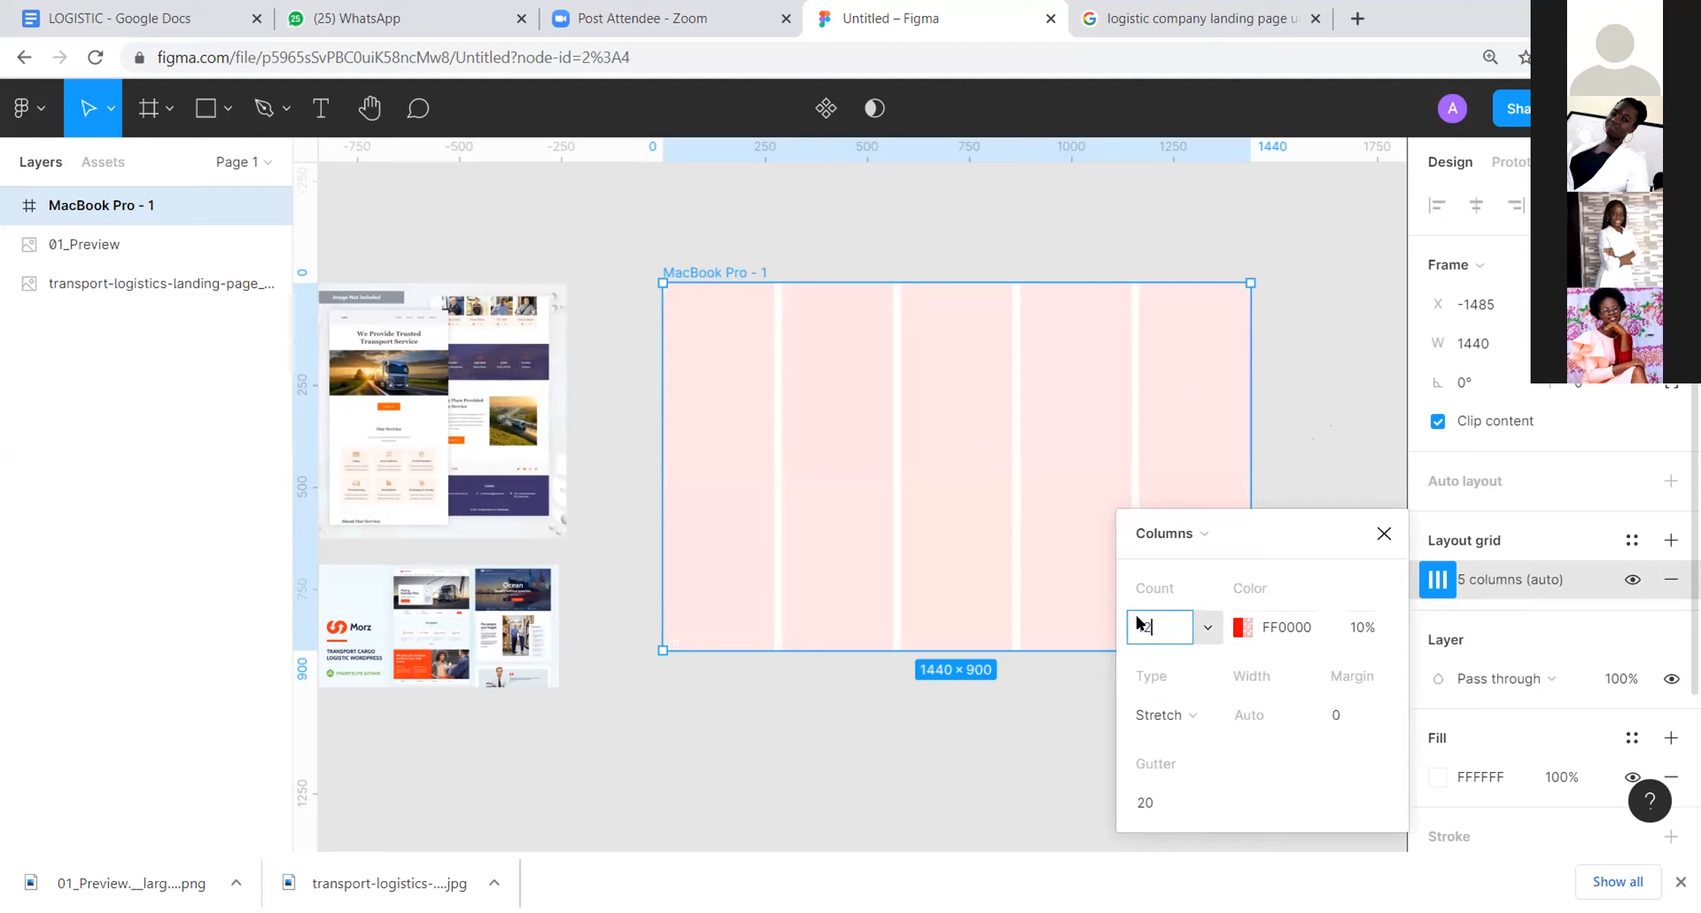
{"action": "left_click", "coordinate": [1337, 716]}
{"action": "type", "text": "100"}
{"action": "left_click", "coordinate": [1378, 436]}
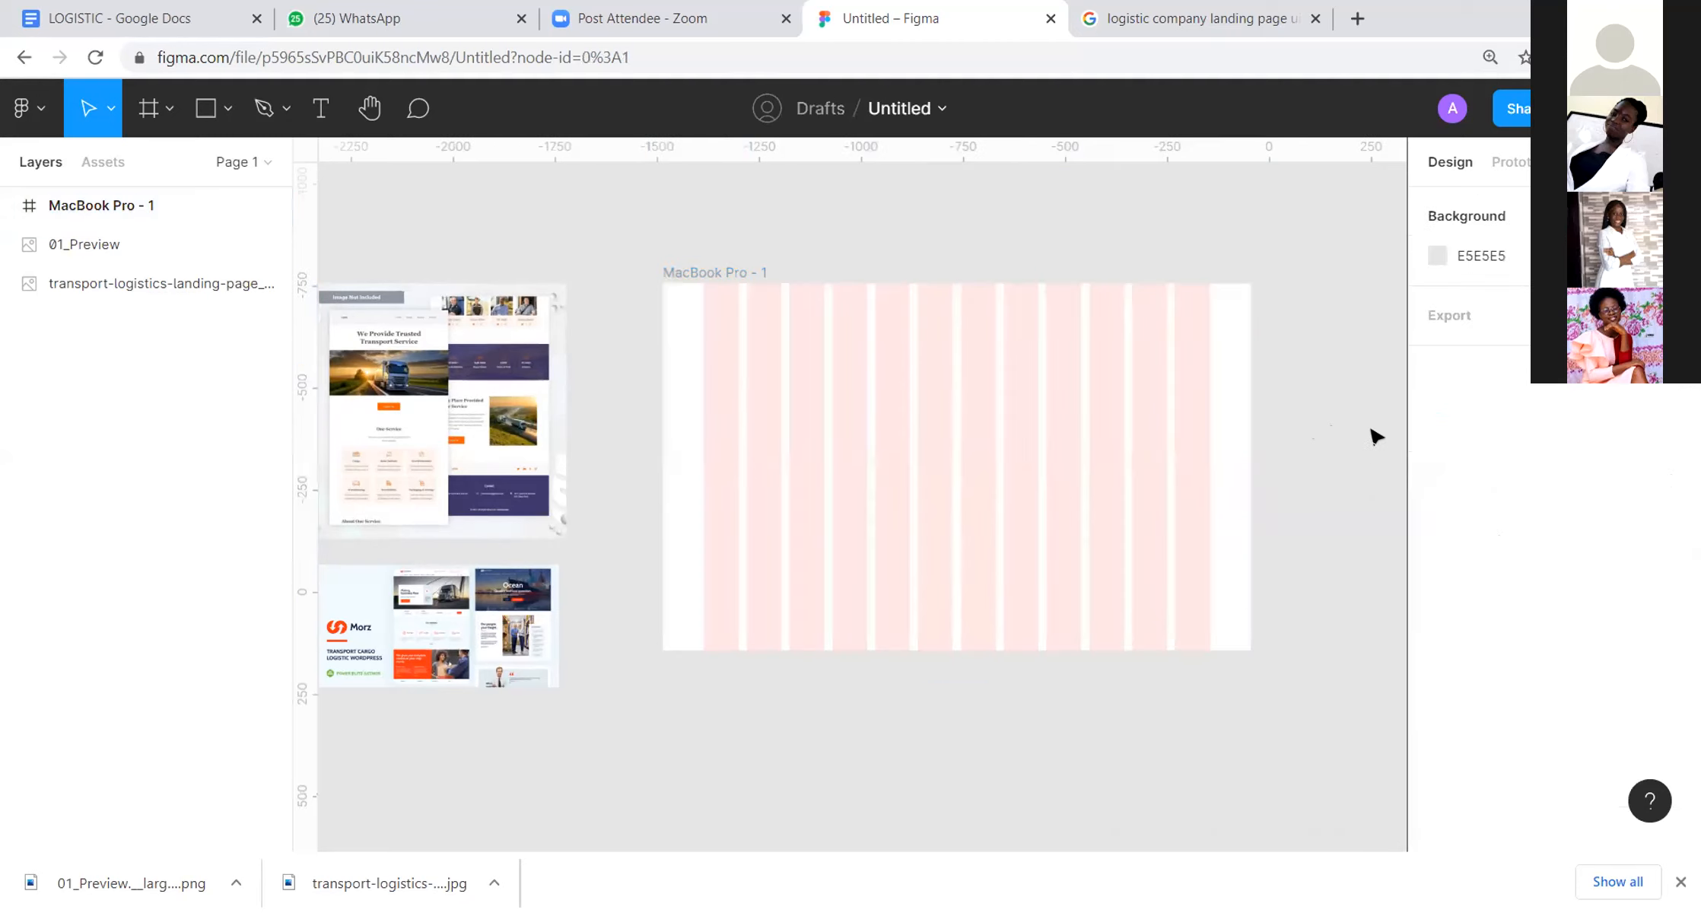
Step: Replace the MacBook Pro frame with a new 1440 × 900 one at X -1318, top-aligned with the transport logistics image
{"action": "left_click", "coordinate": [723, 268]}
{"action": "key", "text": "Delete"}
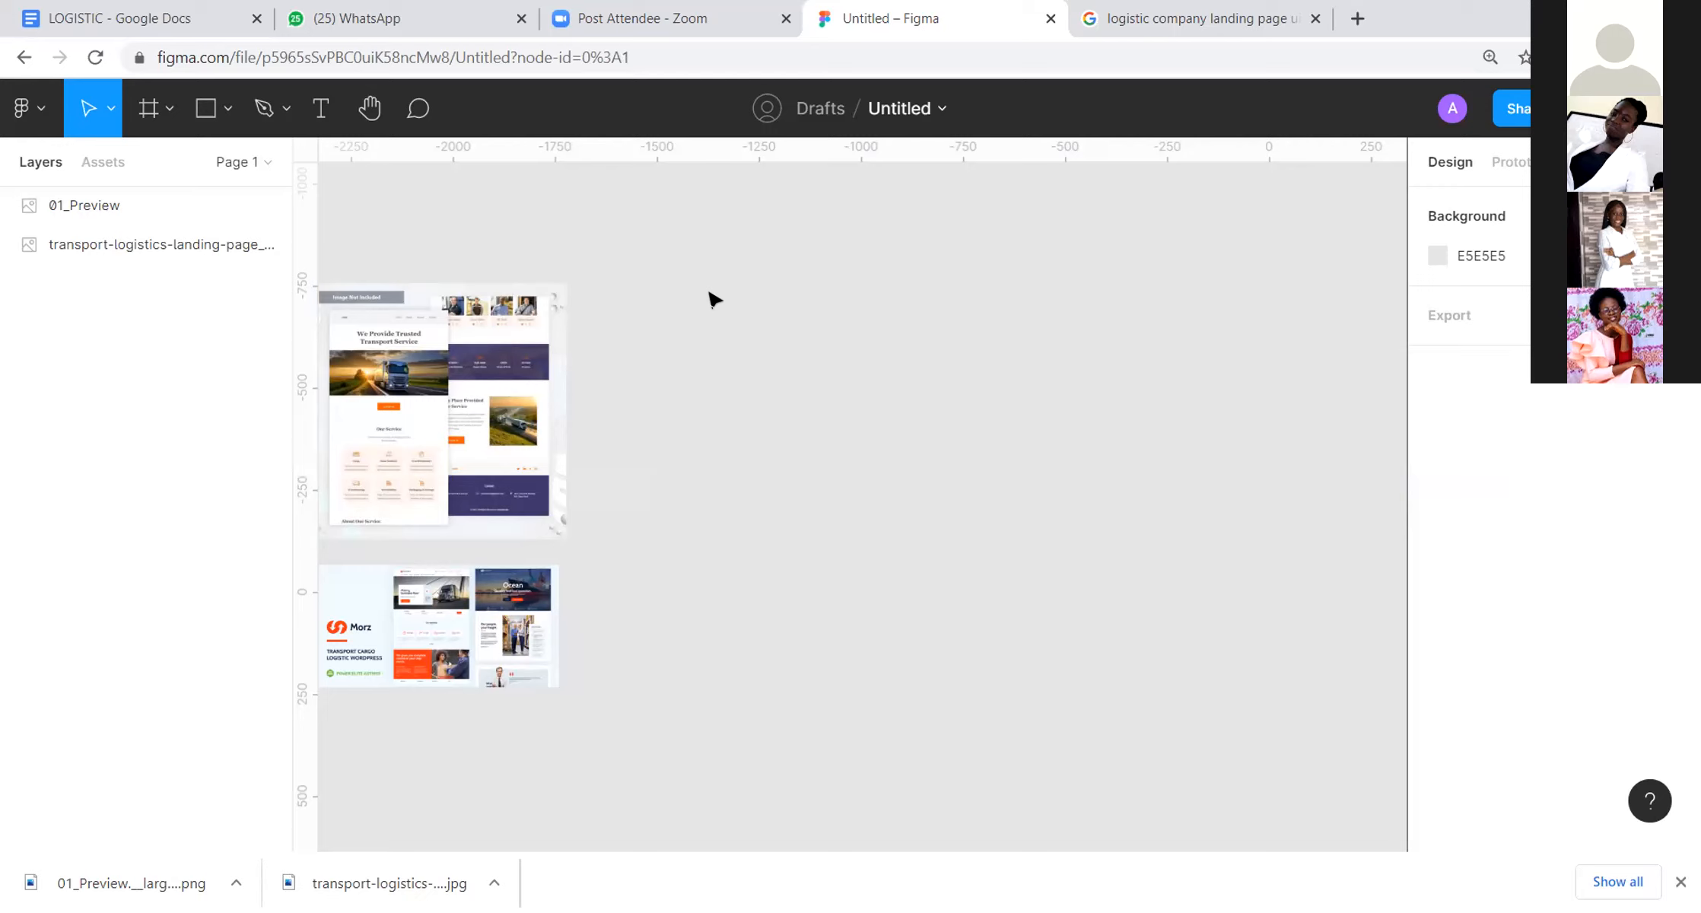
{"action": "left_click", "coordinate": [169, 109]}
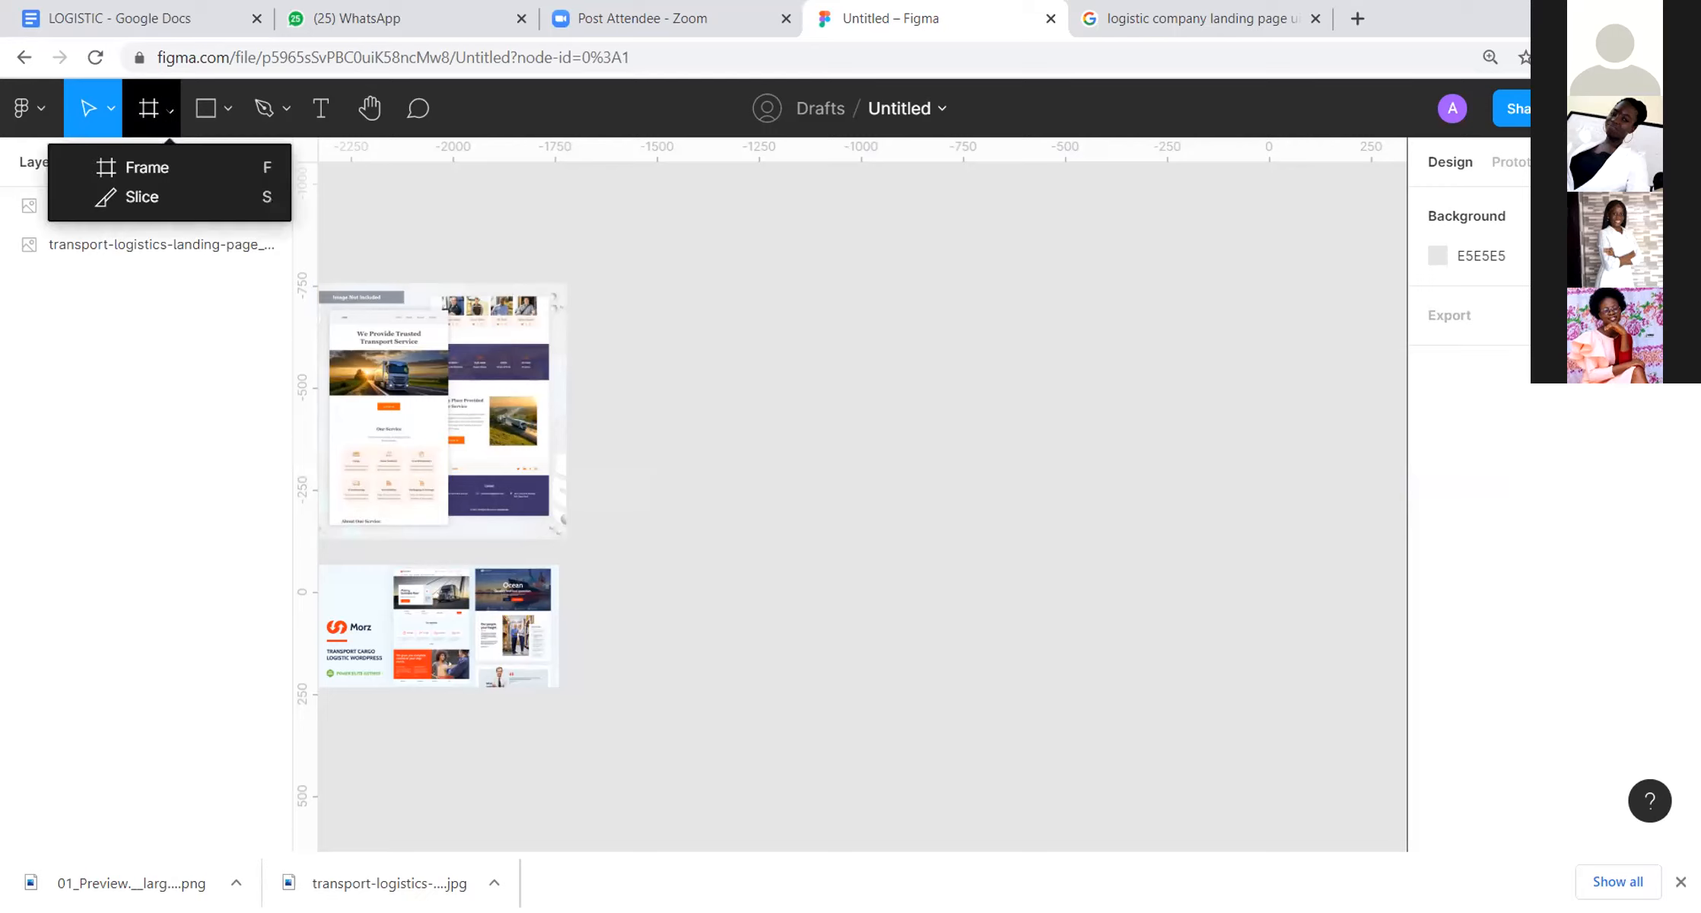
{"action": "left_click", "coordinate": [921, 329]}
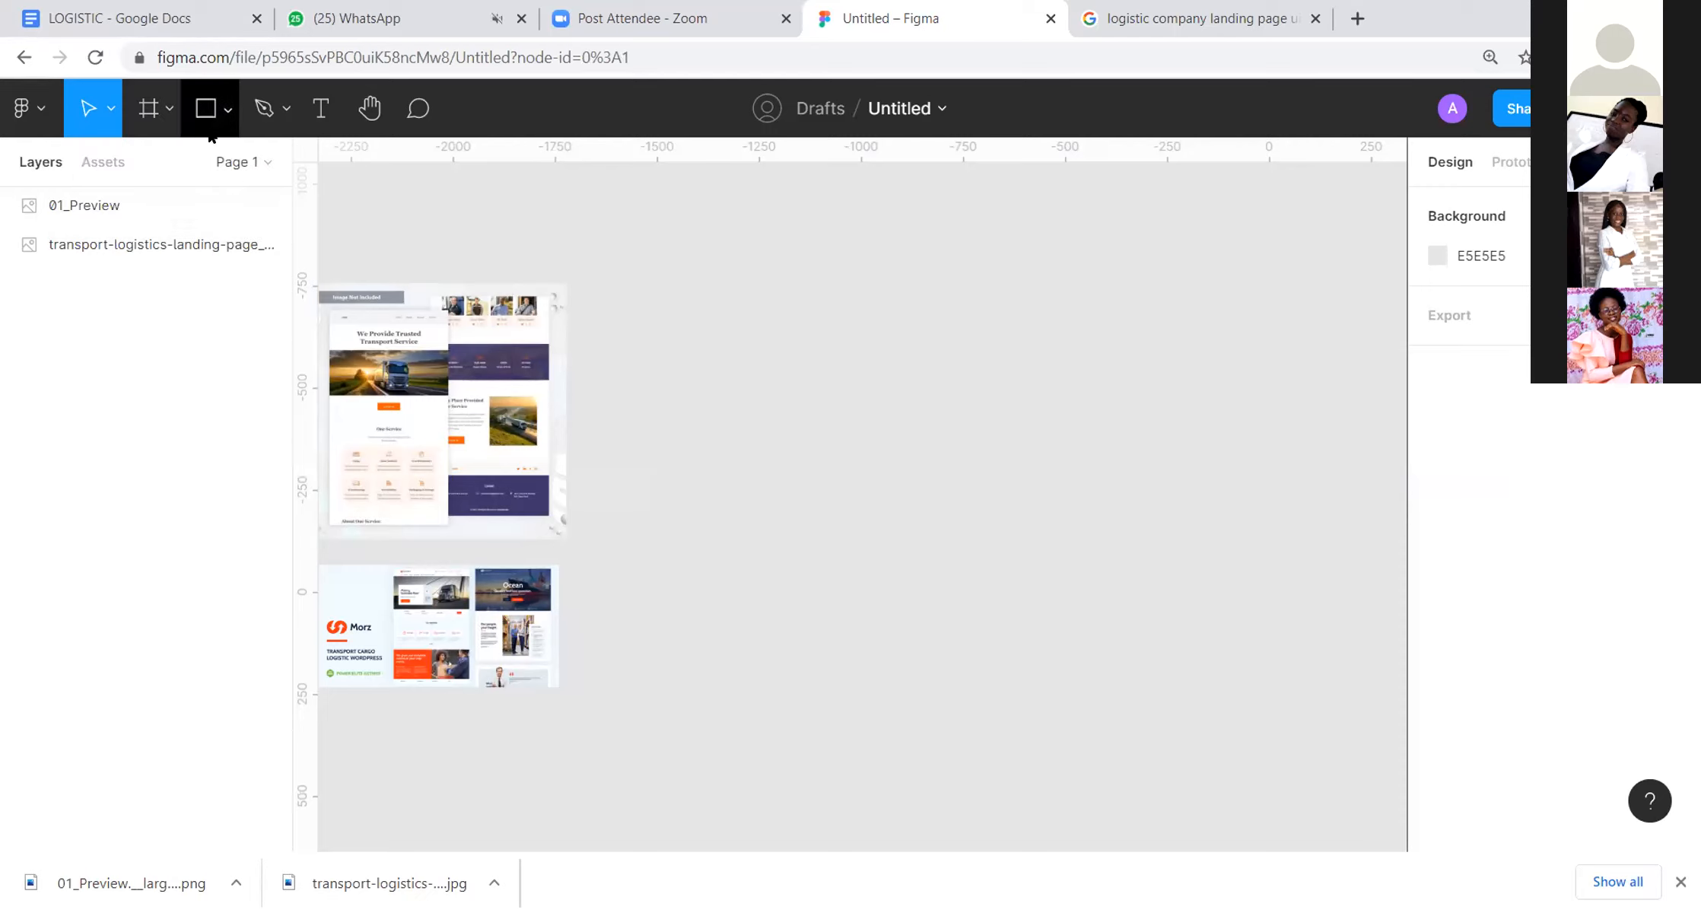
{"action": "left_click", "coordinate": [152, 108]}
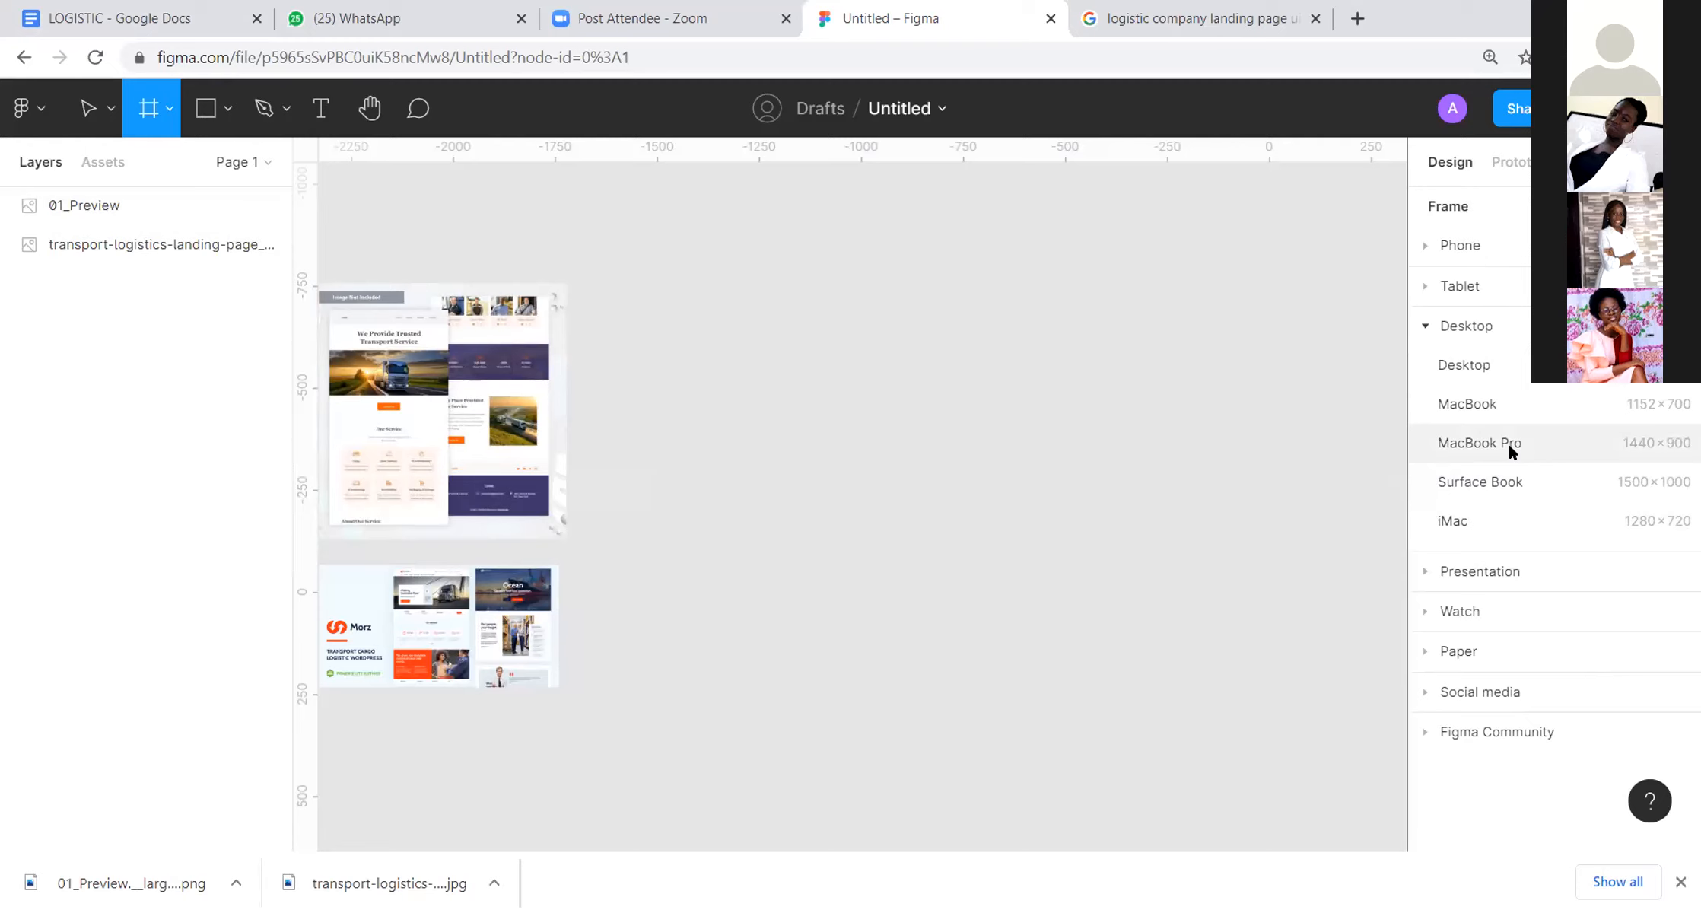
{"action": "left_click", "coordinate": [1478, 443]}
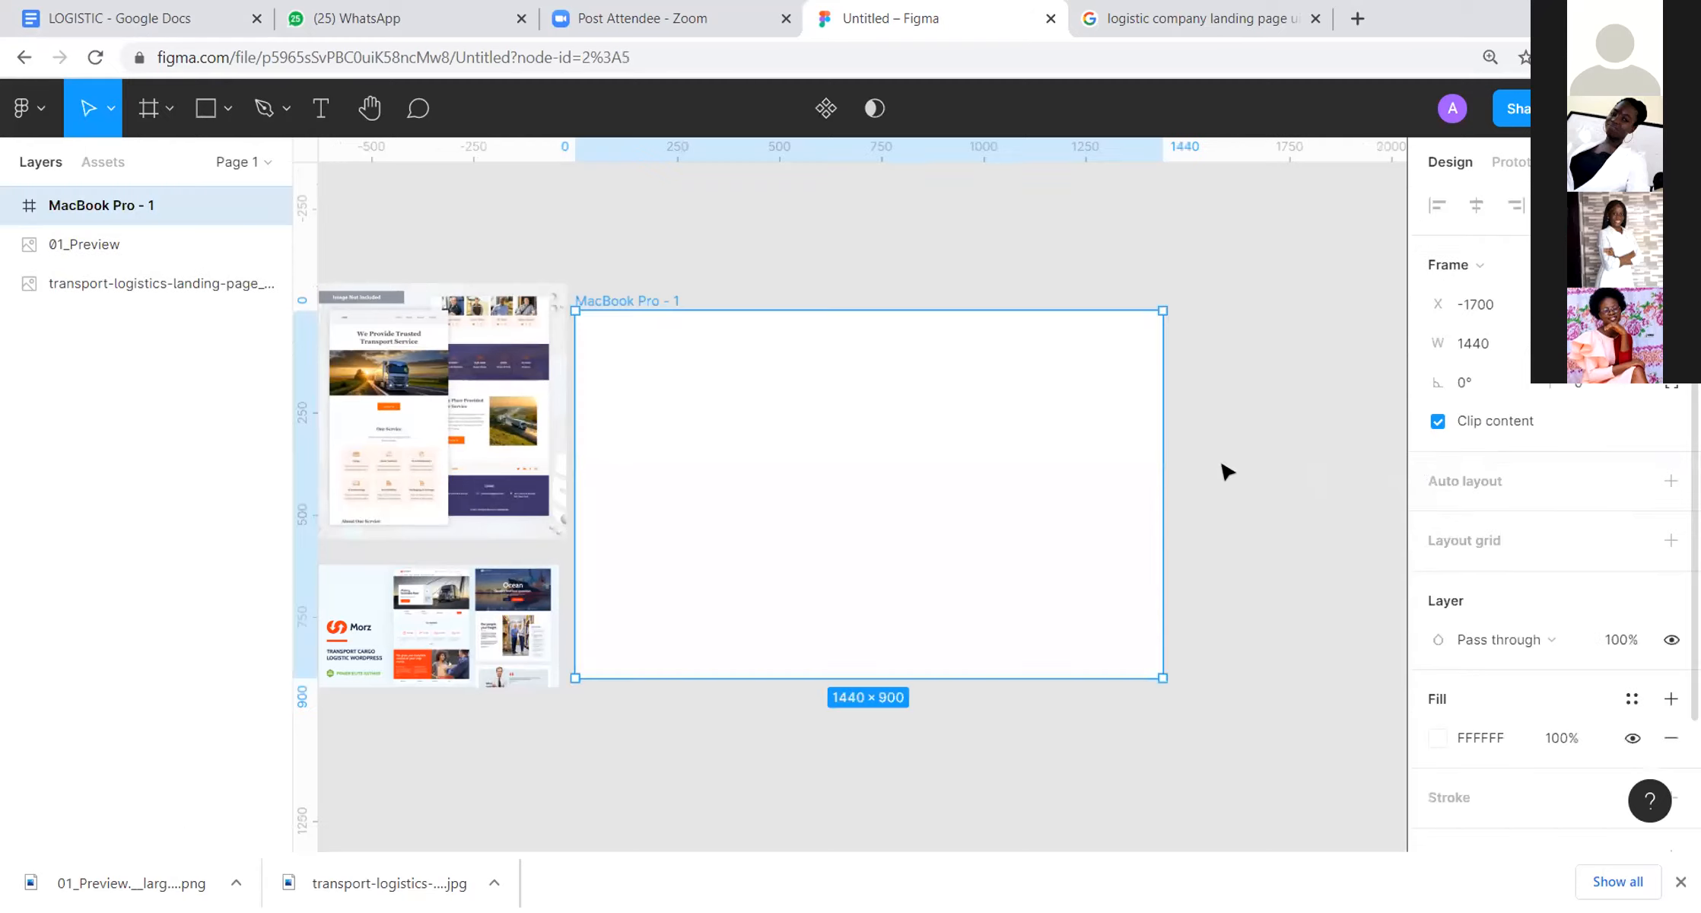
{"action": "left_click_drag", "start_coordinate": [622, 299], "coordinate": [781, 272]}
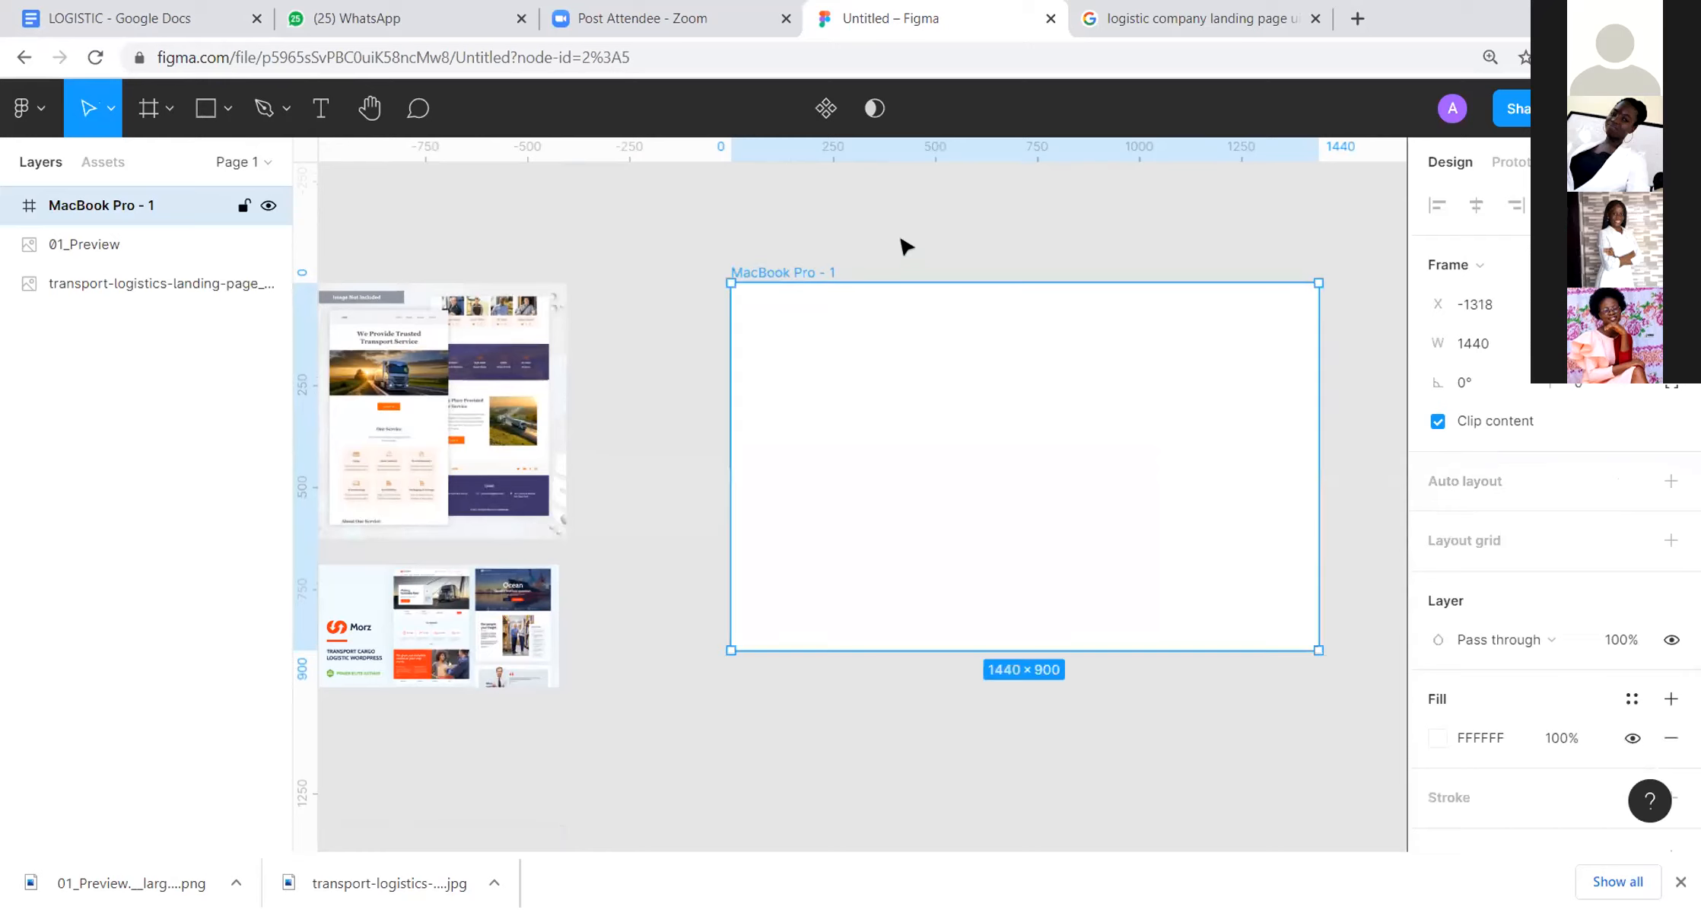
{"action": "left_click", "coordinate": [1143, 207]}
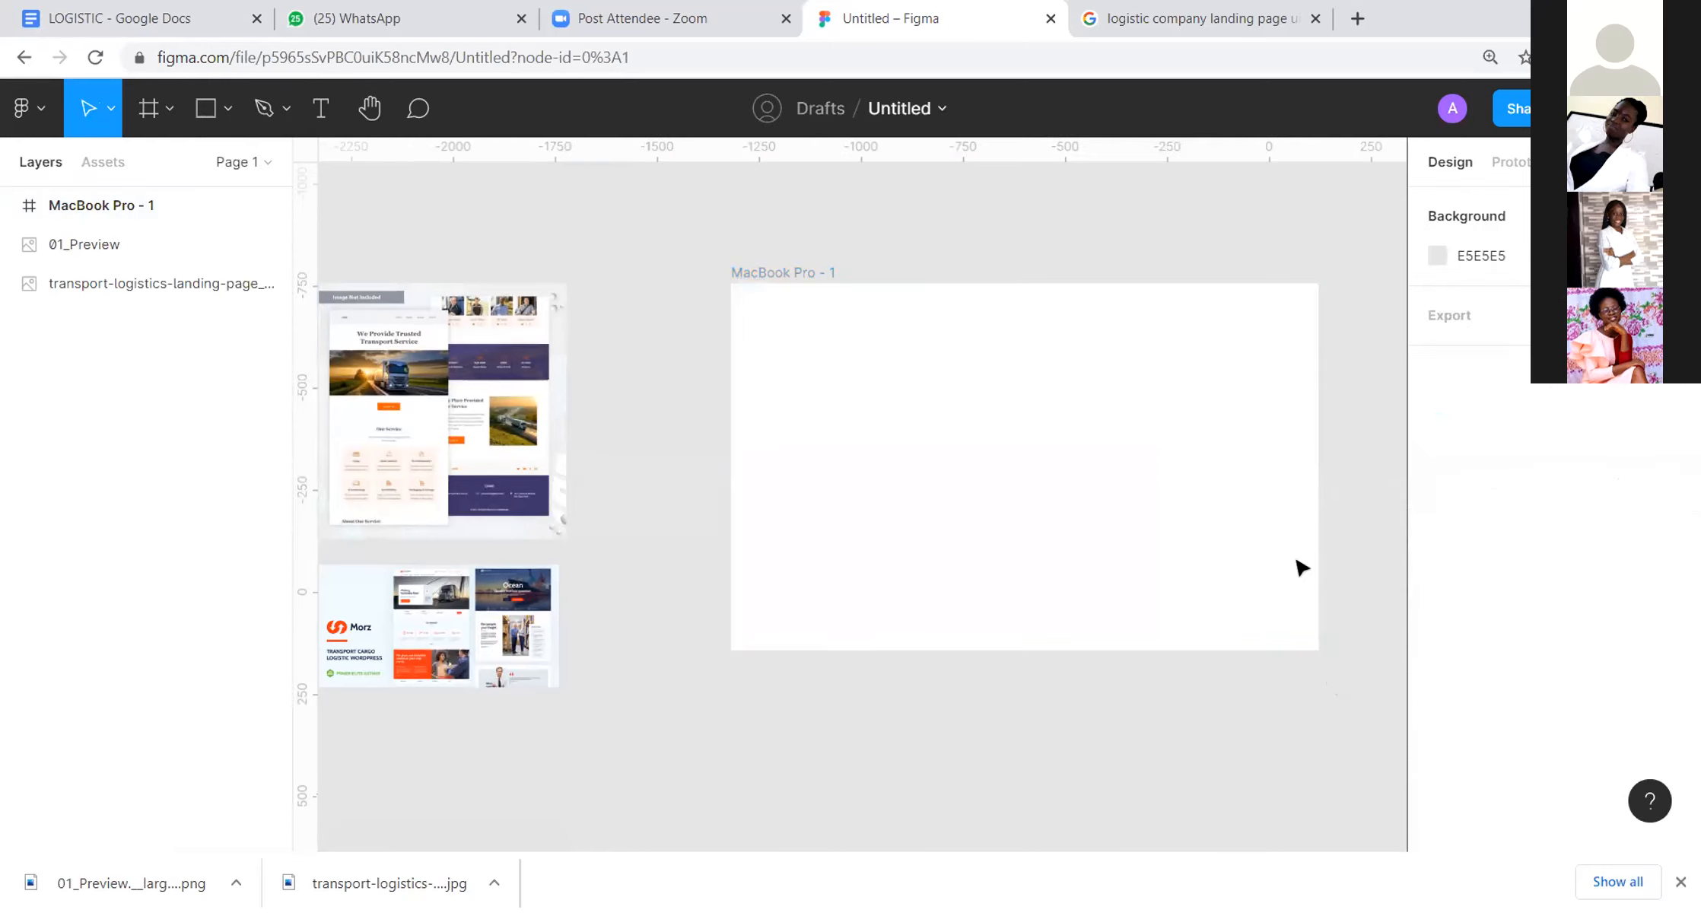
Step: Add a layout grid to the new MacBook Pro frame and set it to 12 columns with a margin of 100
{"action": "left_click", "coordinate": [765, 270]}
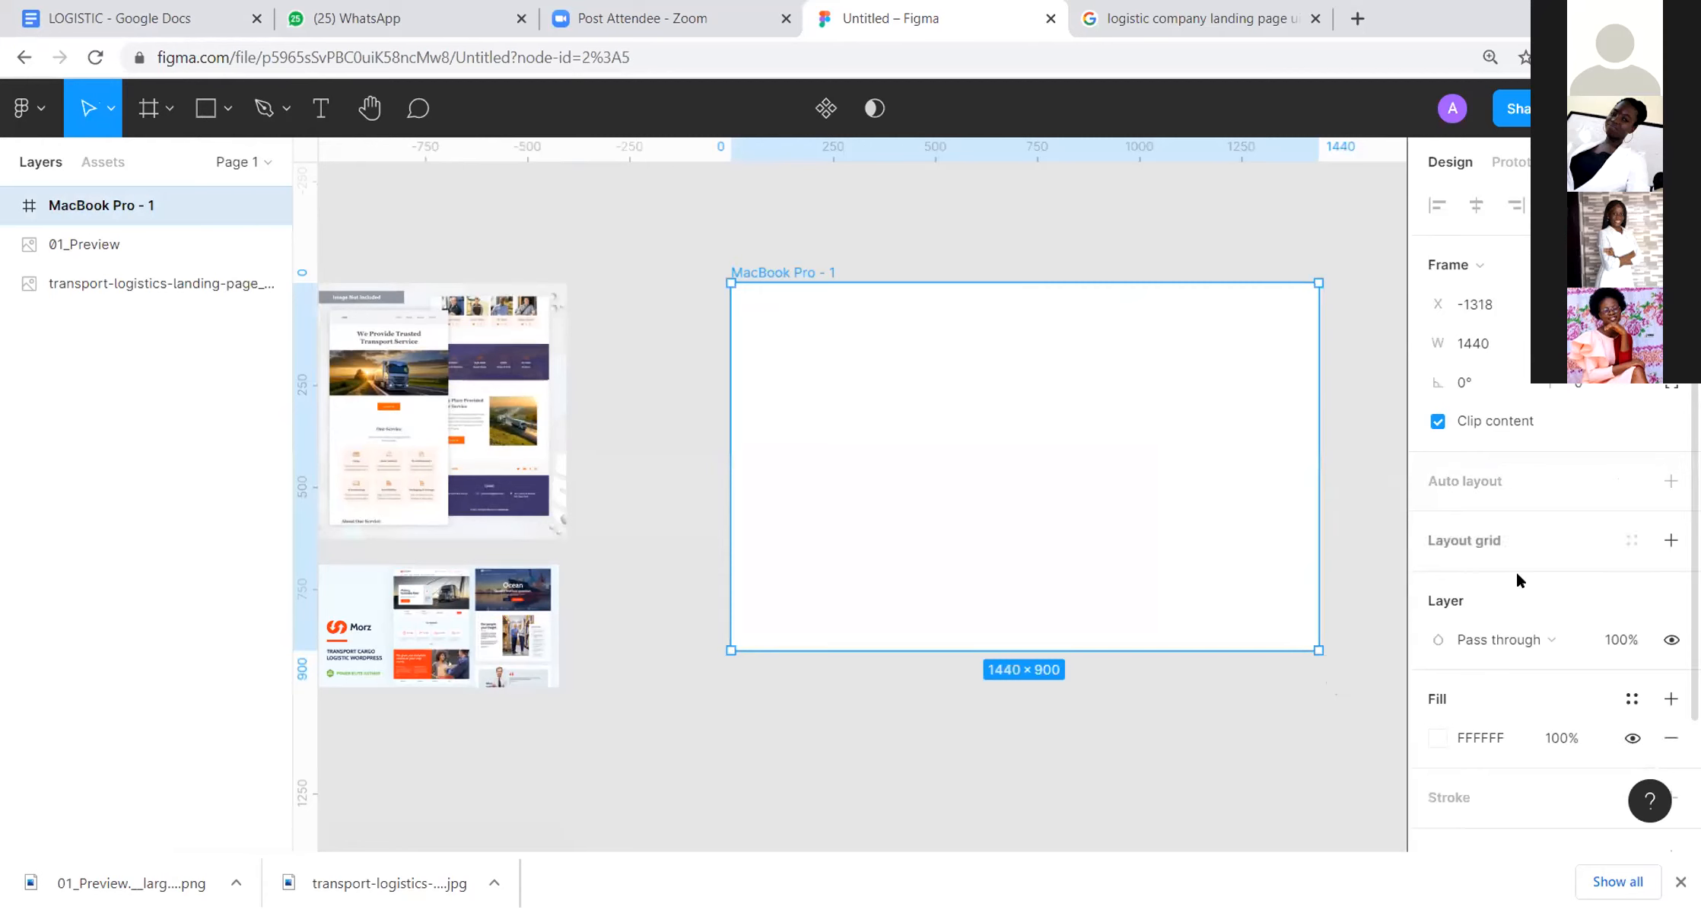
{"action": "left_click", "coordinate": [1476, 545]}
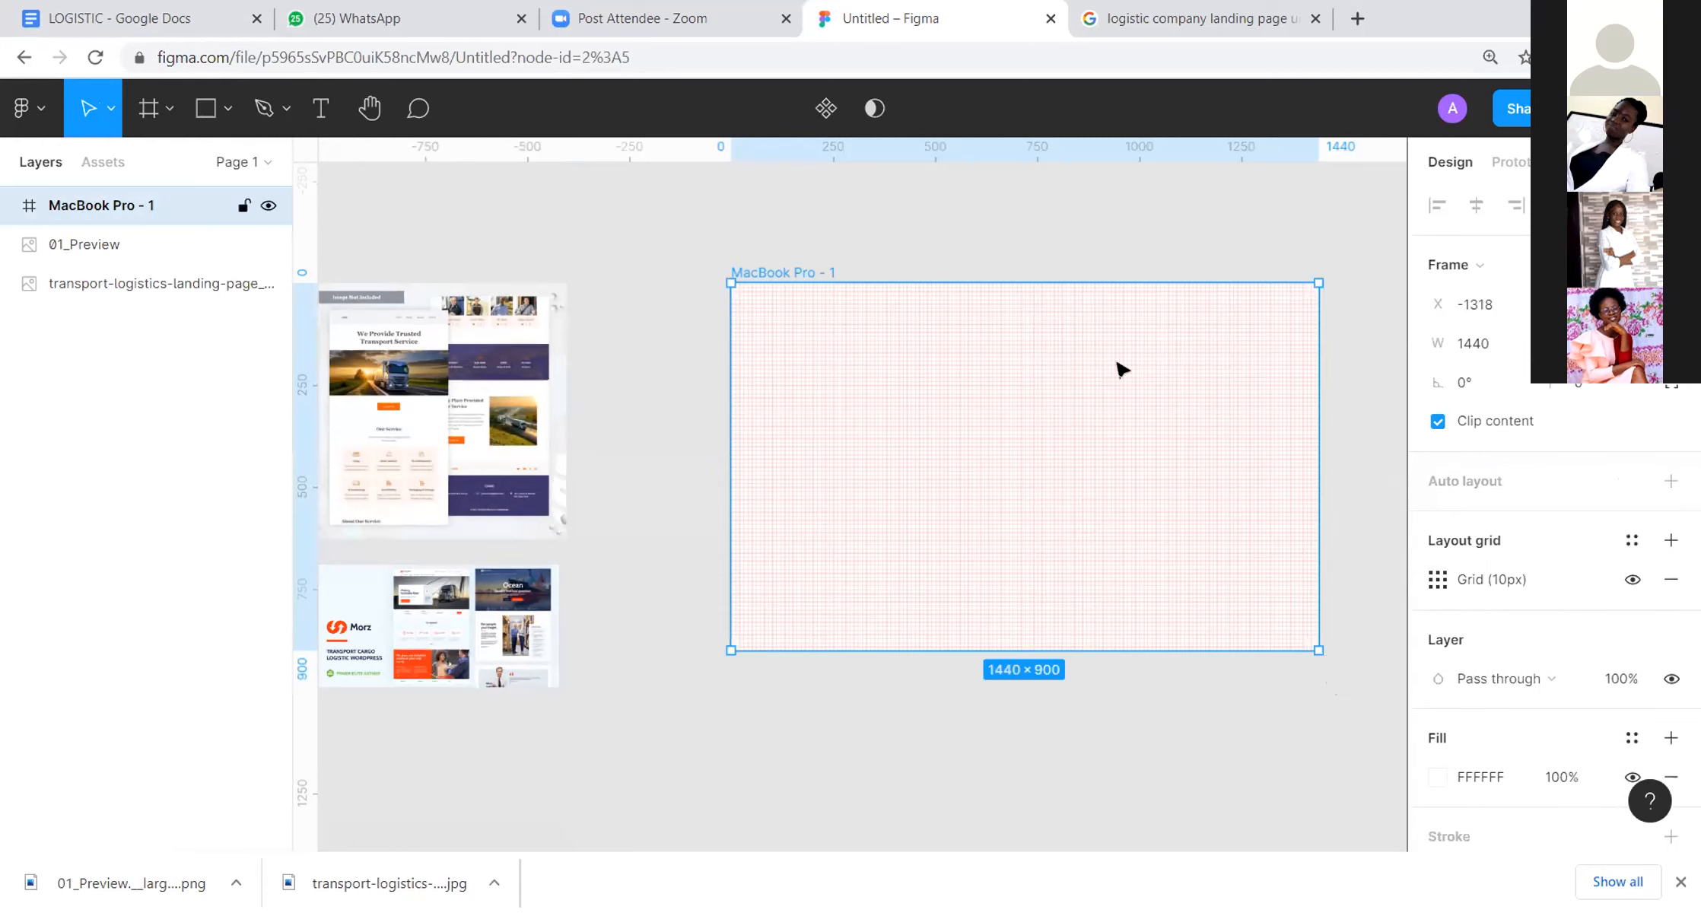
{"action": "left_click", "coordinate": [1437, 582]}
{"action": "left_click", "coordinate": [1160, 584]}
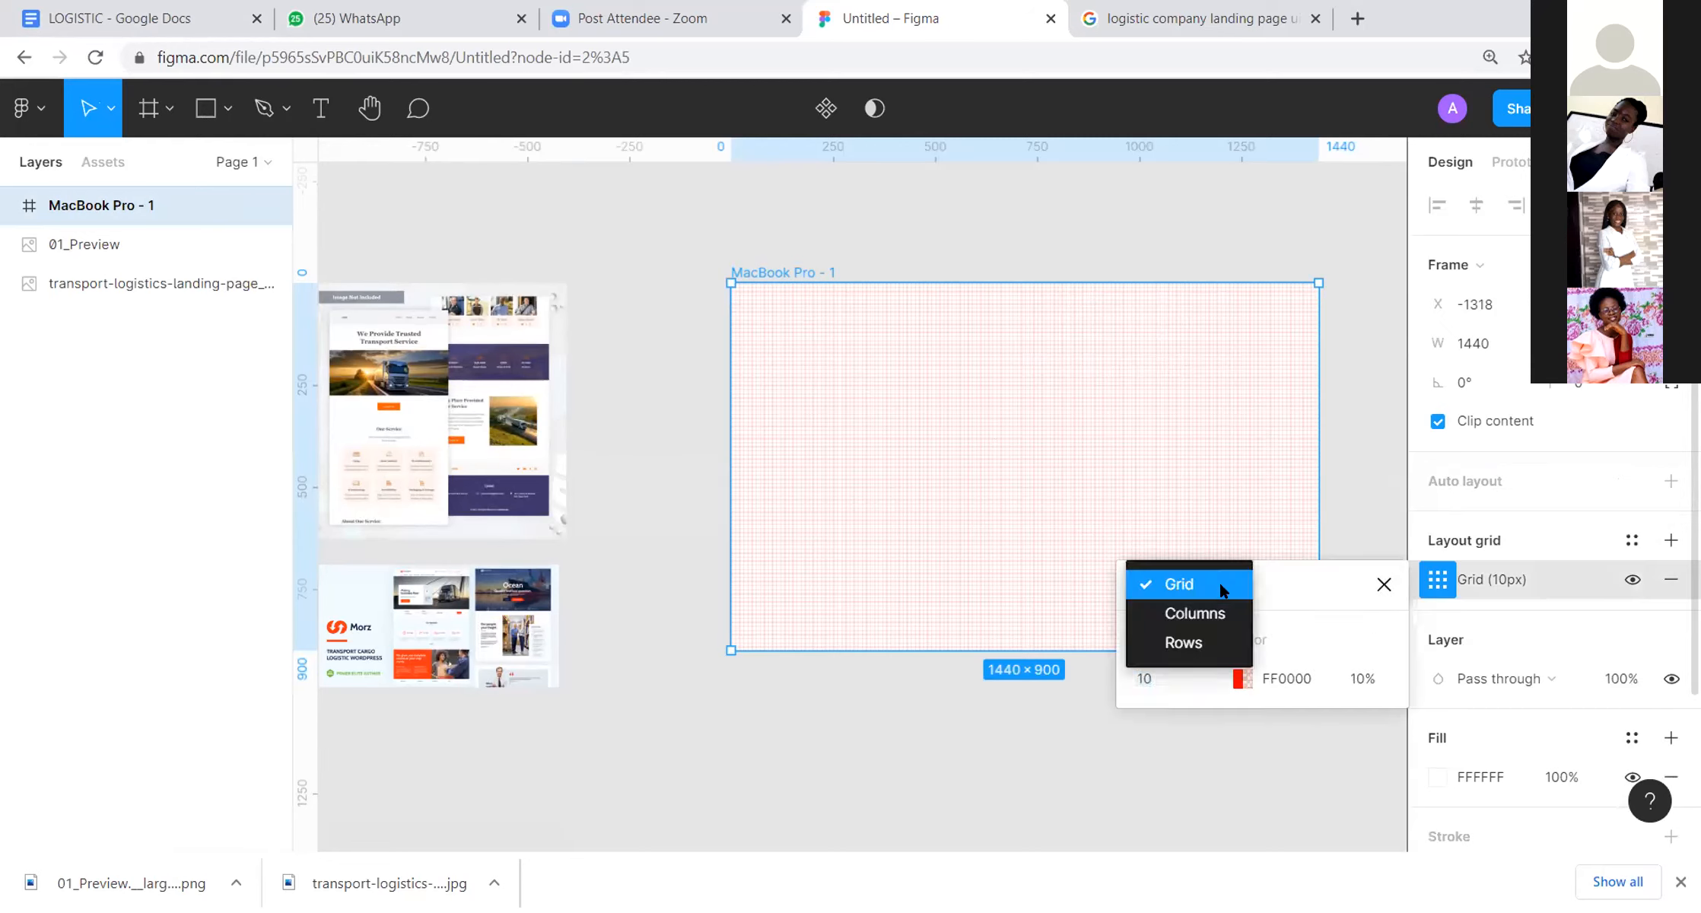
{"action": "left_click", "coordinate": [1179, 611]}
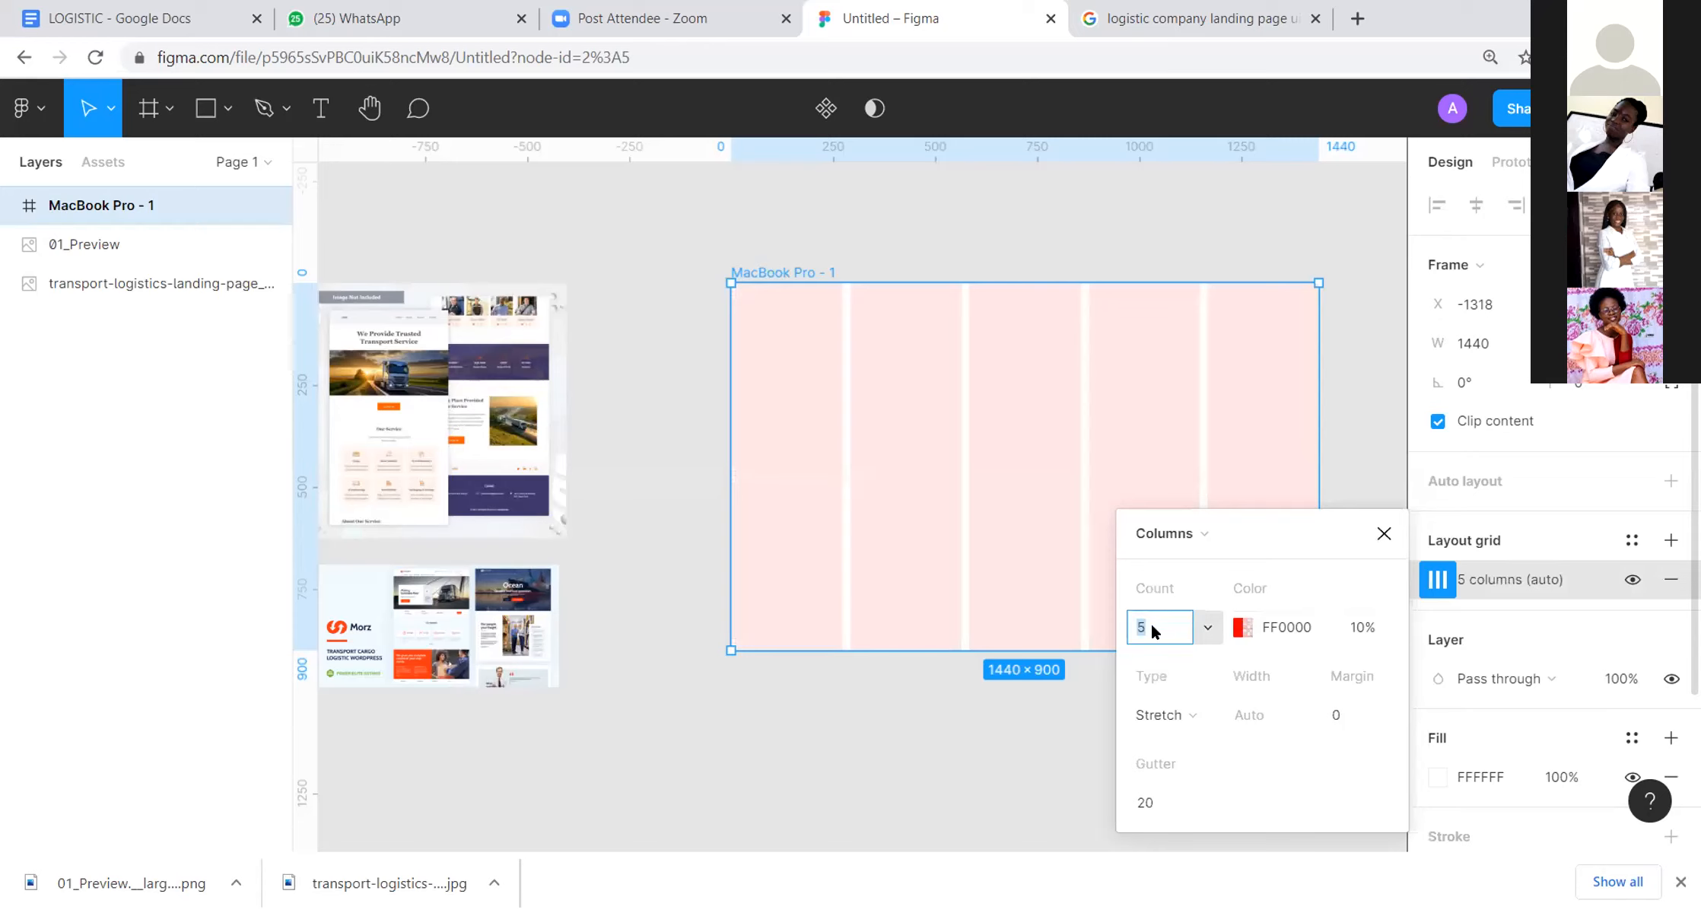
{"action": "type", "text": "12"}
{"action": "left_click", "coordinate": [1356, 715]}
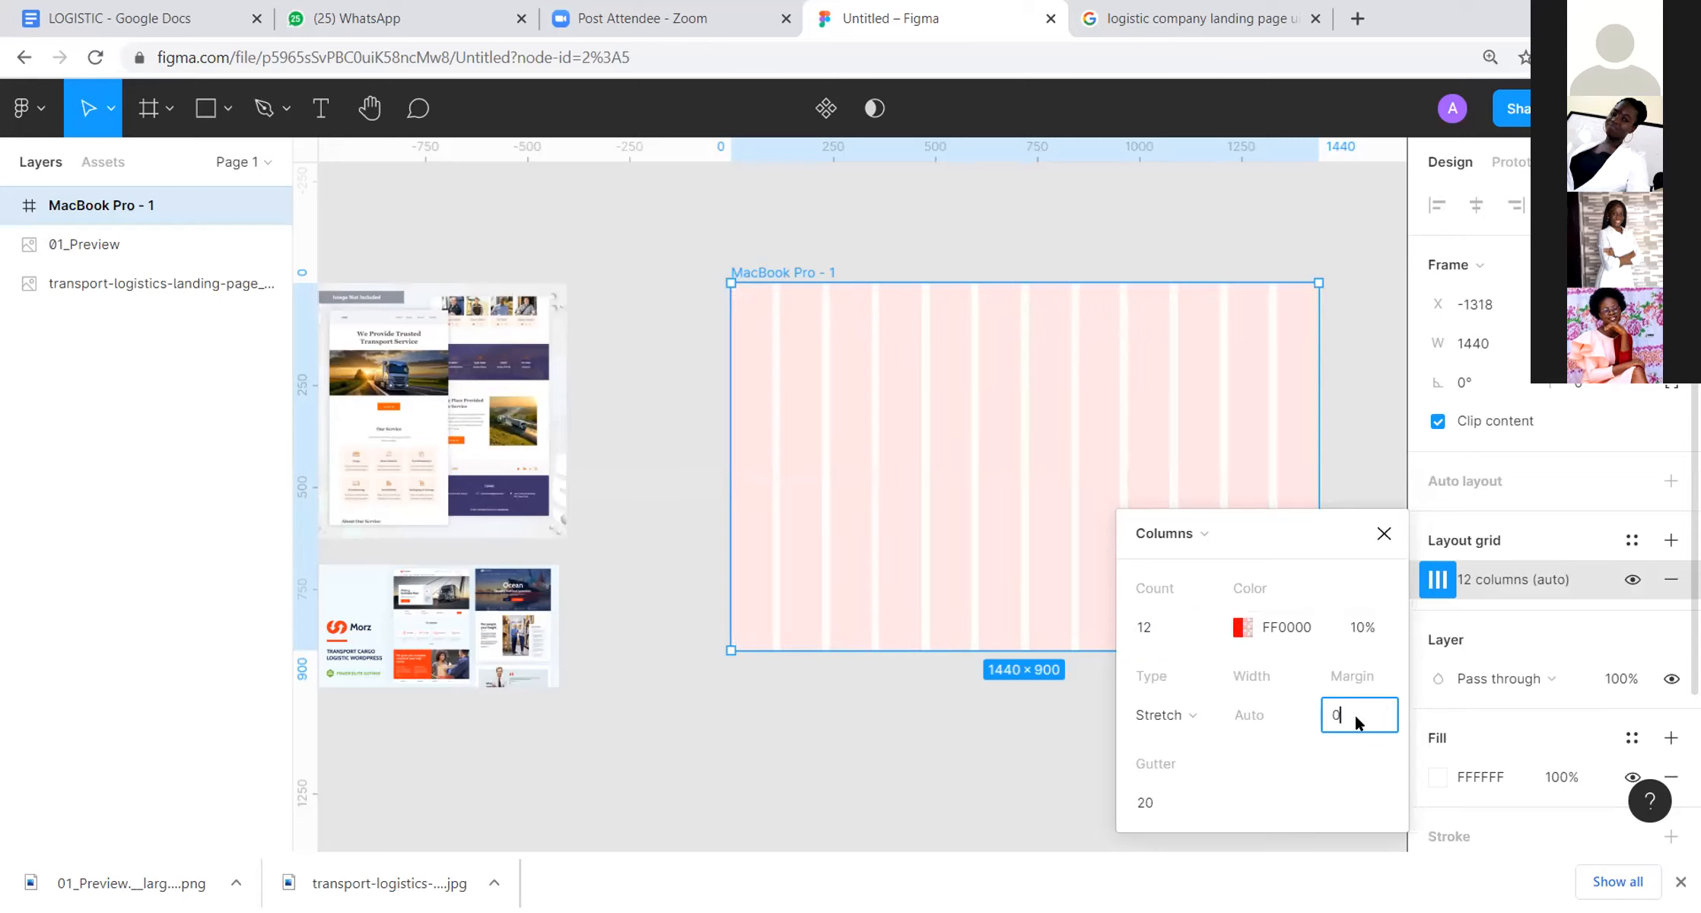
{"action": "type", "text": "100"}
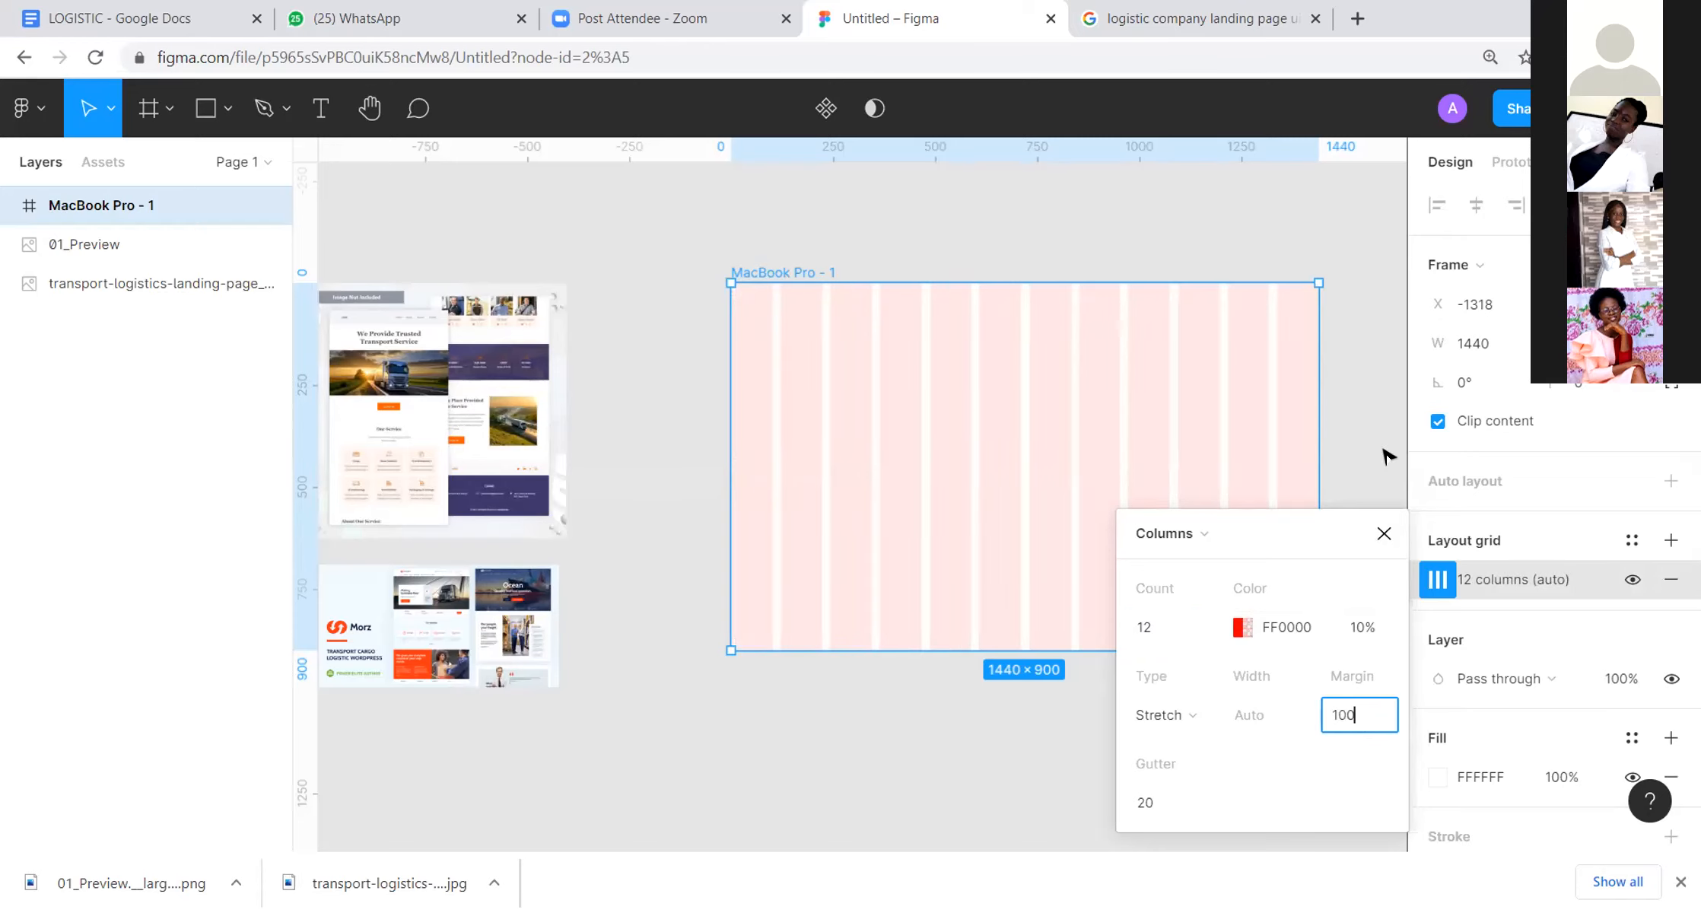
{"action": "left_click", "coordinate": [1389, 453]}
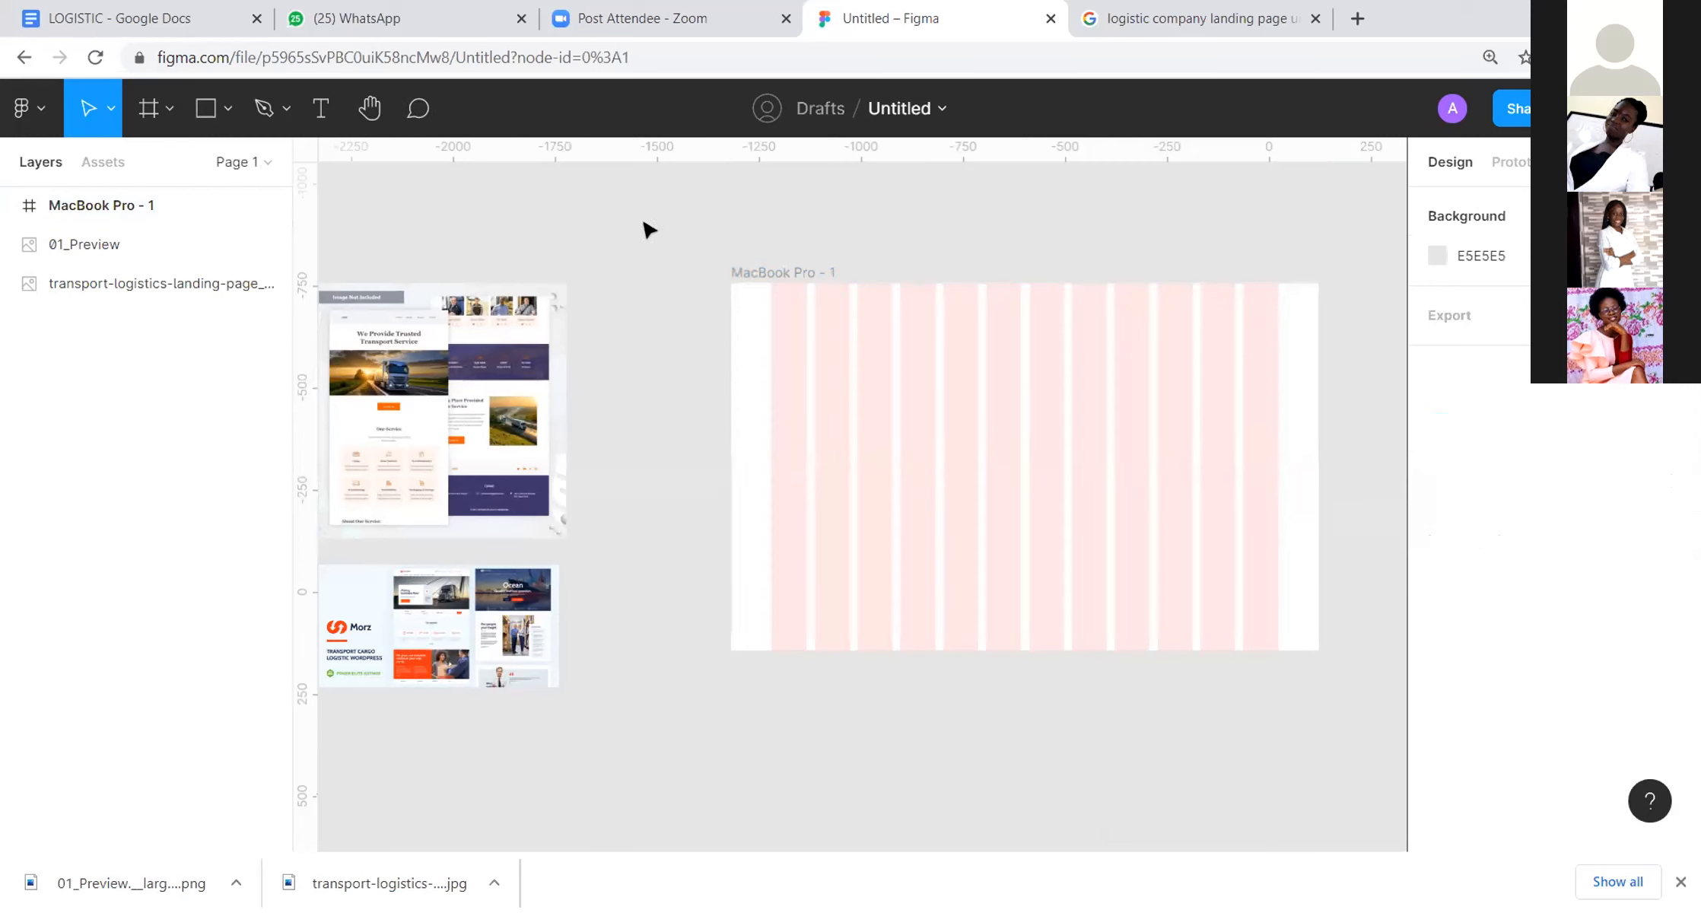
Step: Move the MacBook Pro frame to X -1602, closer to the reference images
{"action": "left_click_drag", "start_coordinate": [852, 291], "coordinate": [901, 256]}
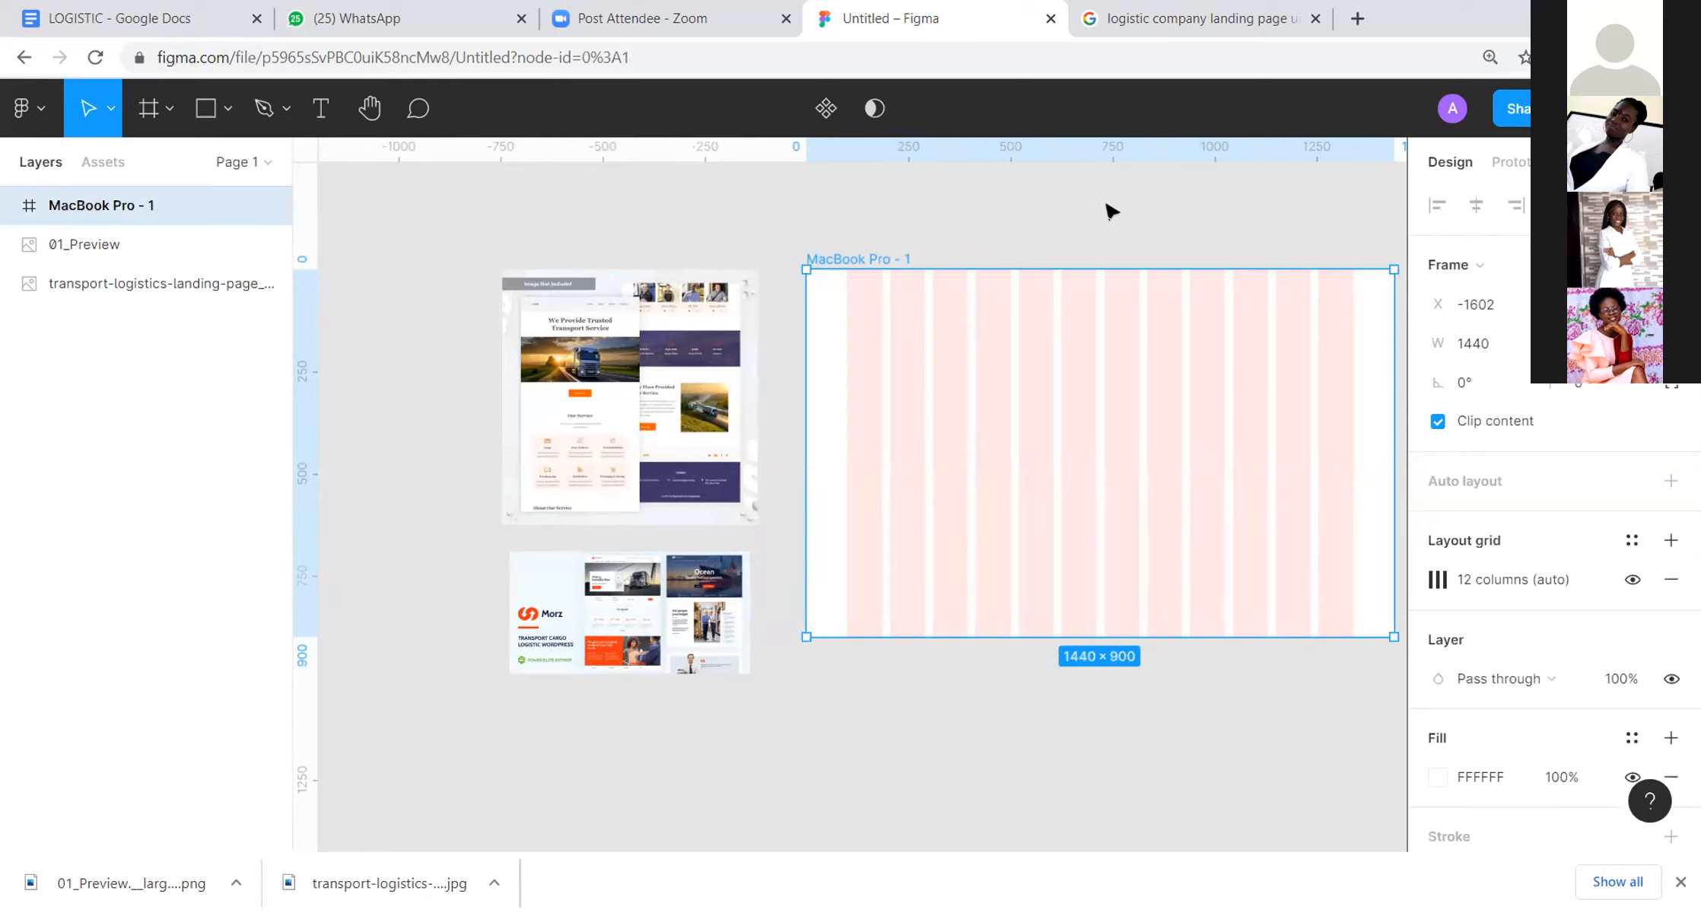
{"action": "left_click", "coordinate": [1164, 246]}
{"action": "left_click_drag", "start_coordinate": [1162, 240], "coordinate": [1151, 212]}
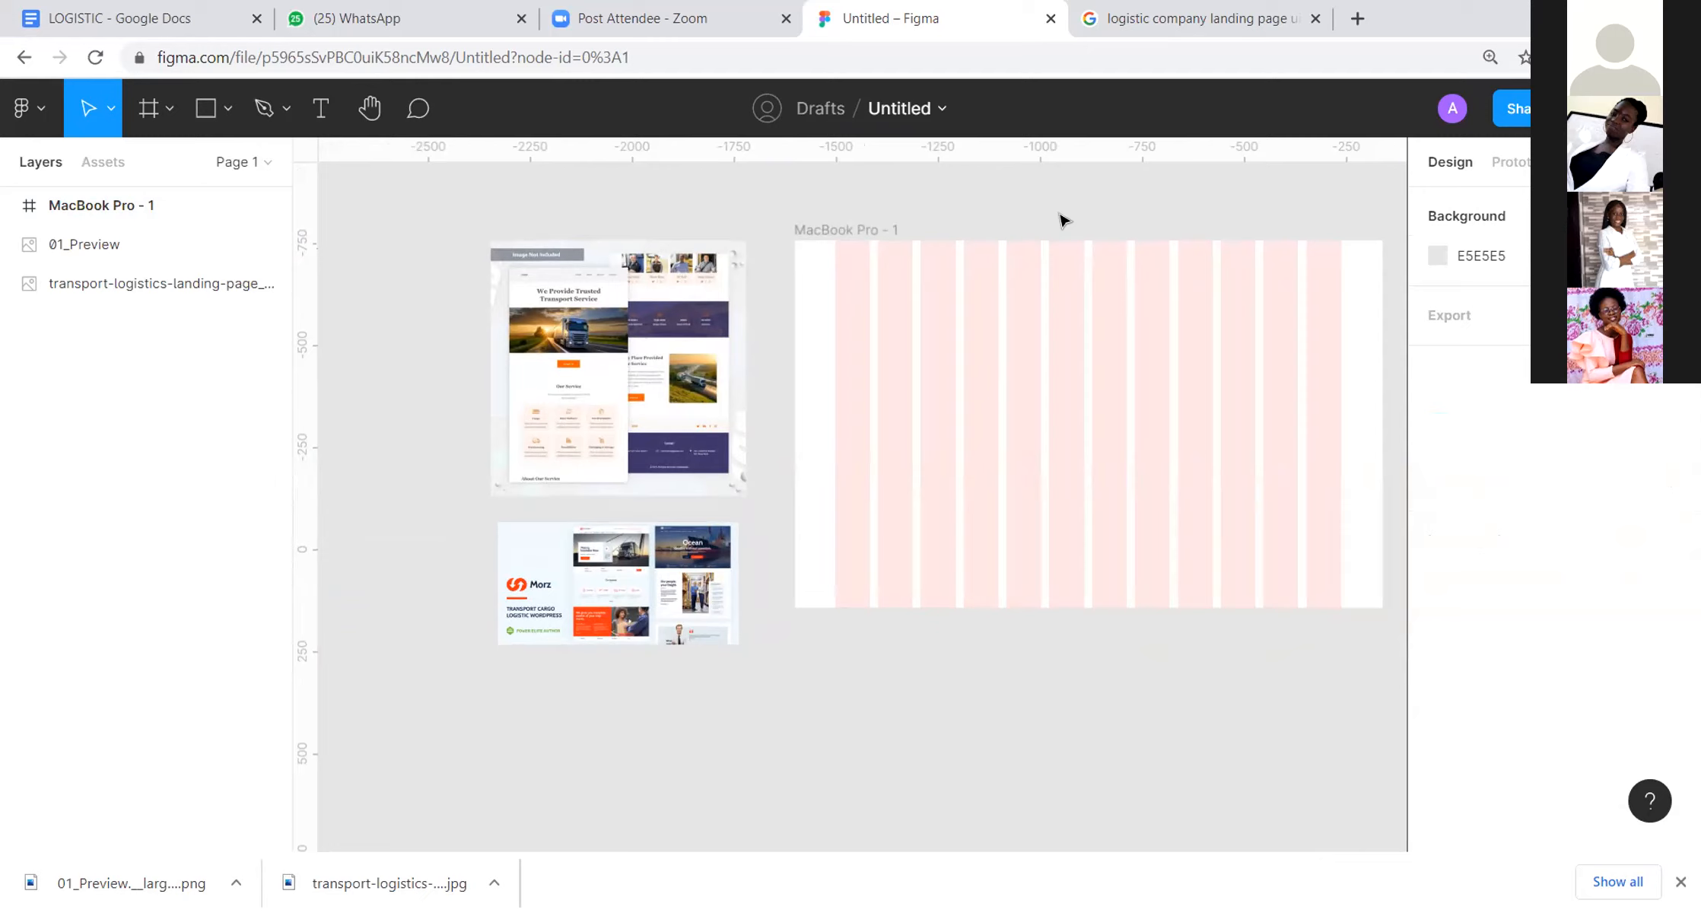
Step: Delete the column-gridded frame and create a fresh 1440 × 900 MacBook Pro frame at X -1622, top-aligned with the transport logistics image
{"action": "left_click", "coordinate": [847, 230]}
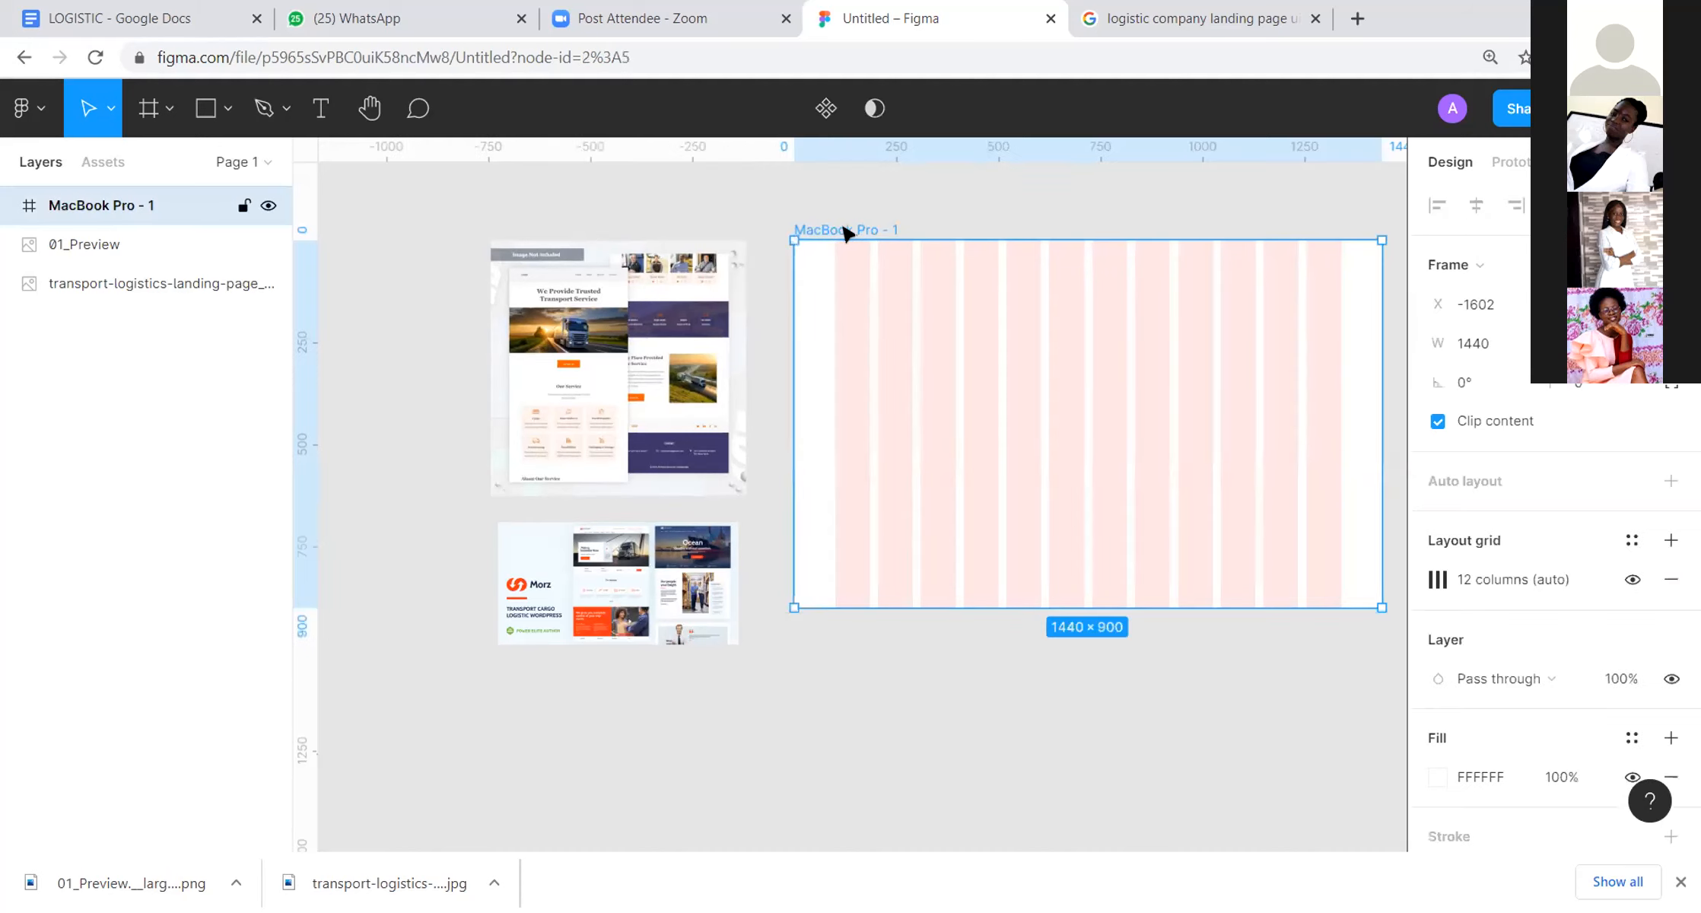
{"action": "key", "text": "Delete"}
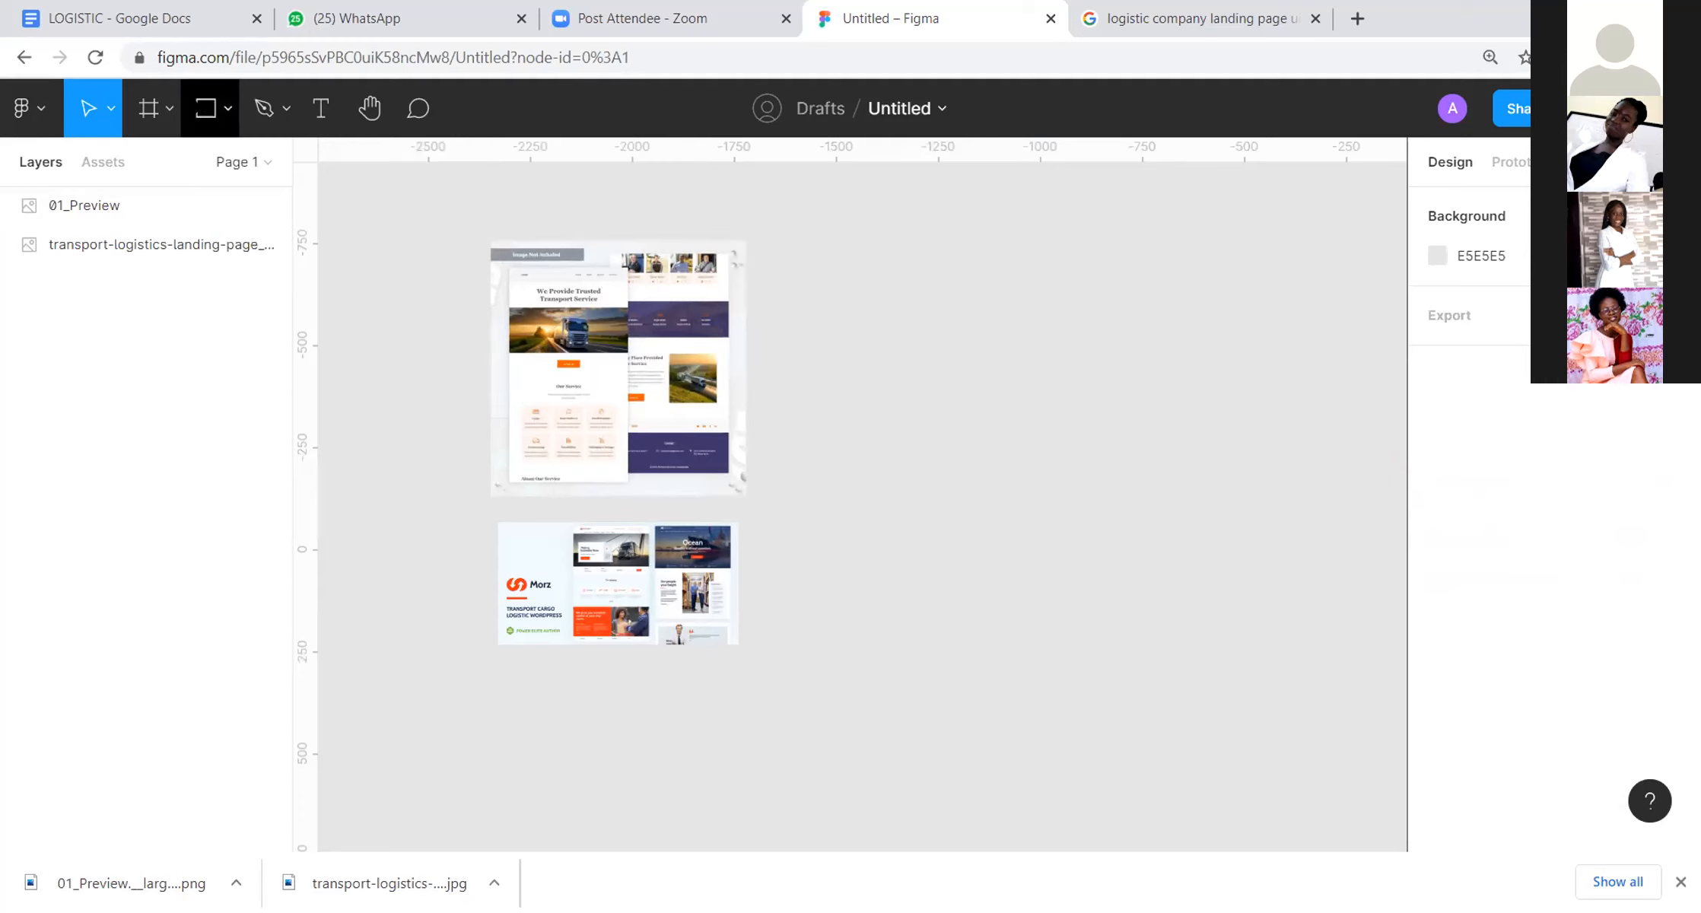
{"action": "left_click", "coordinate": [169, 109]}
{"action": "left_click", "coordinate": [170, 169]}
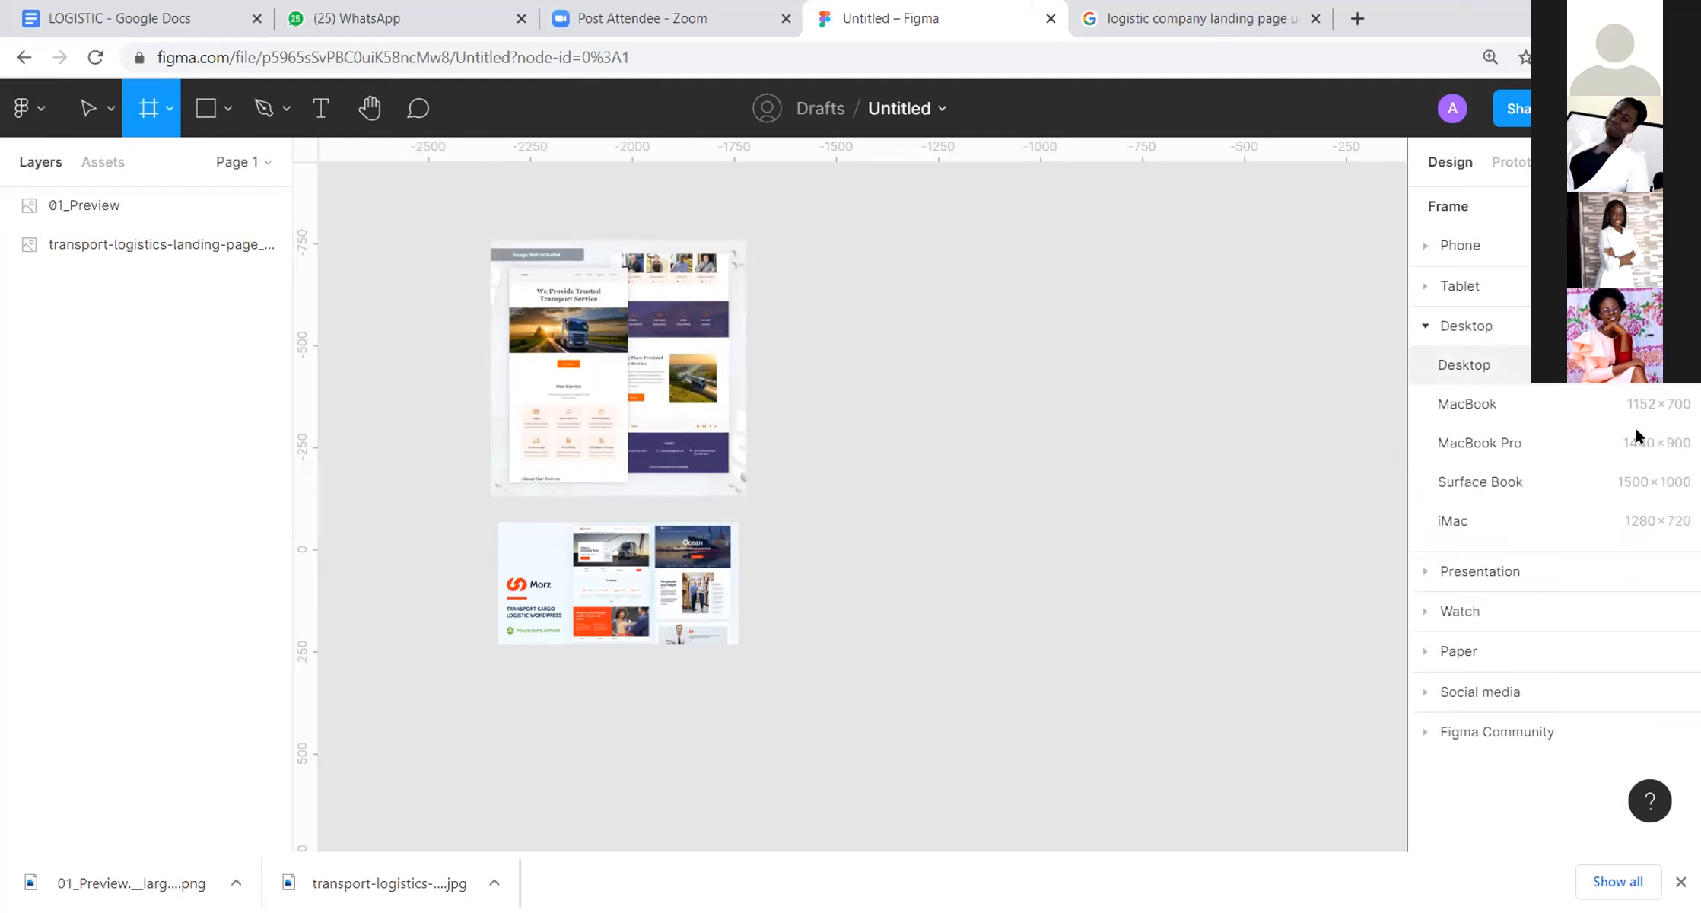
{"action": "left_click", "coordinate": [1600, 440]}
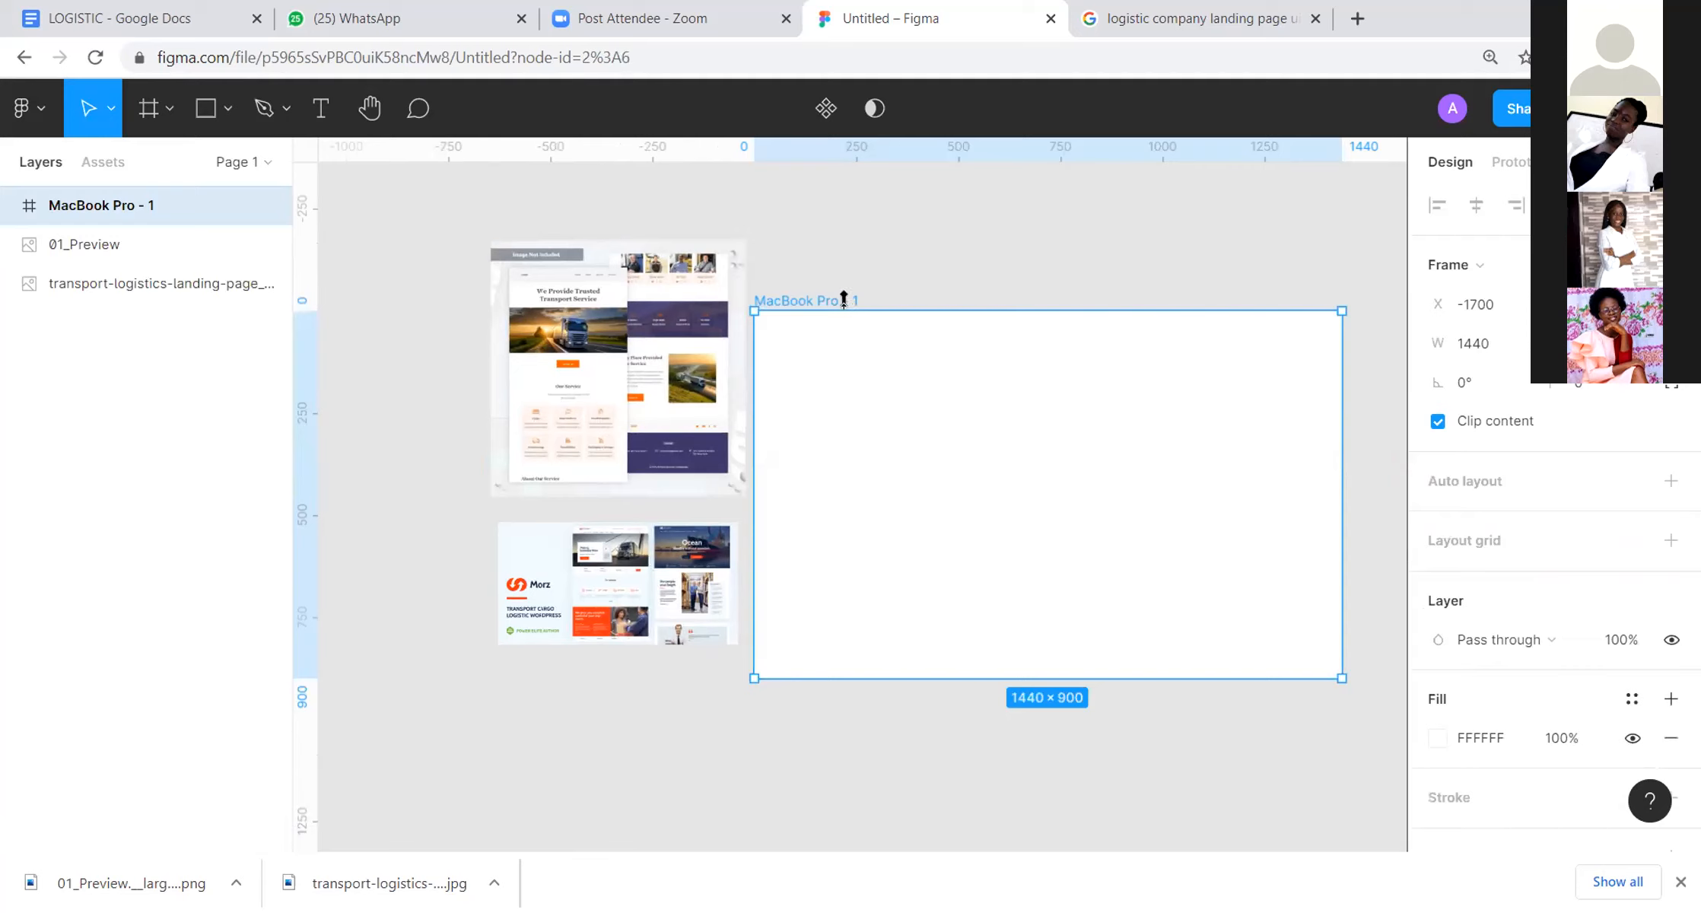
{"action": "left_click_drag", "start_coordinate": [844, 298], "coordinate": [883, 227]}
{"action": "left_click", "coordinate": [905, 218]}
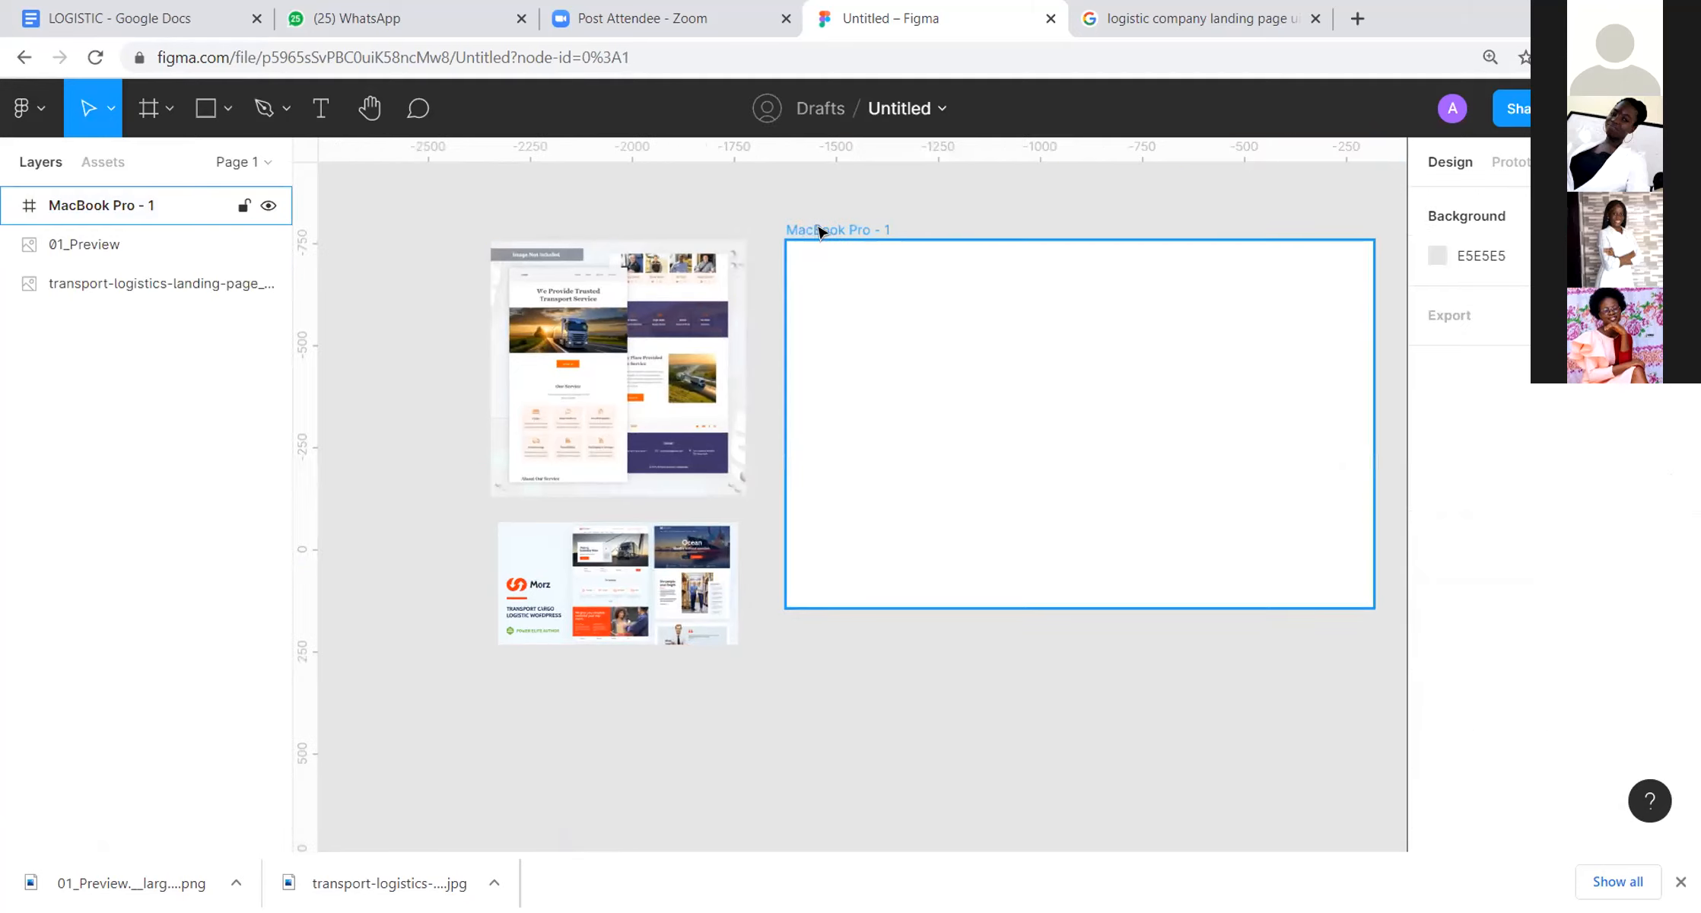
Step: Add a layout grid to the MacBook Pro frame and set it to 12 columns with a margin of 100
{"action": "left_click", "coordinate": [820, 231]}
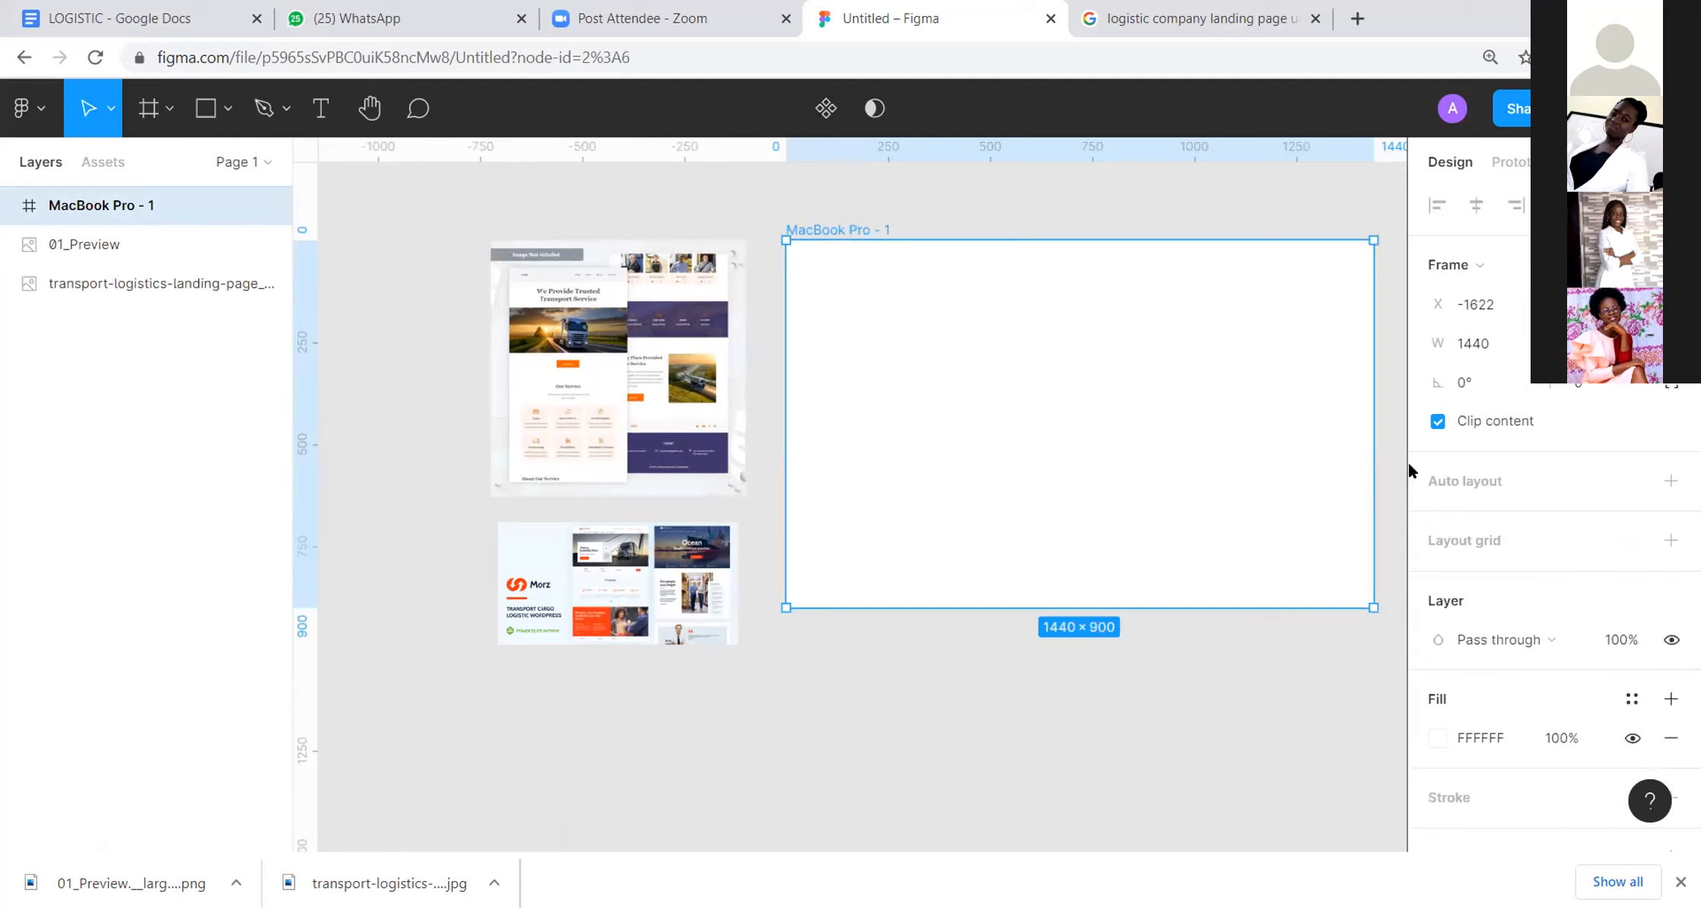
{"action": "left_click", "coordinate": [1466, 539]}
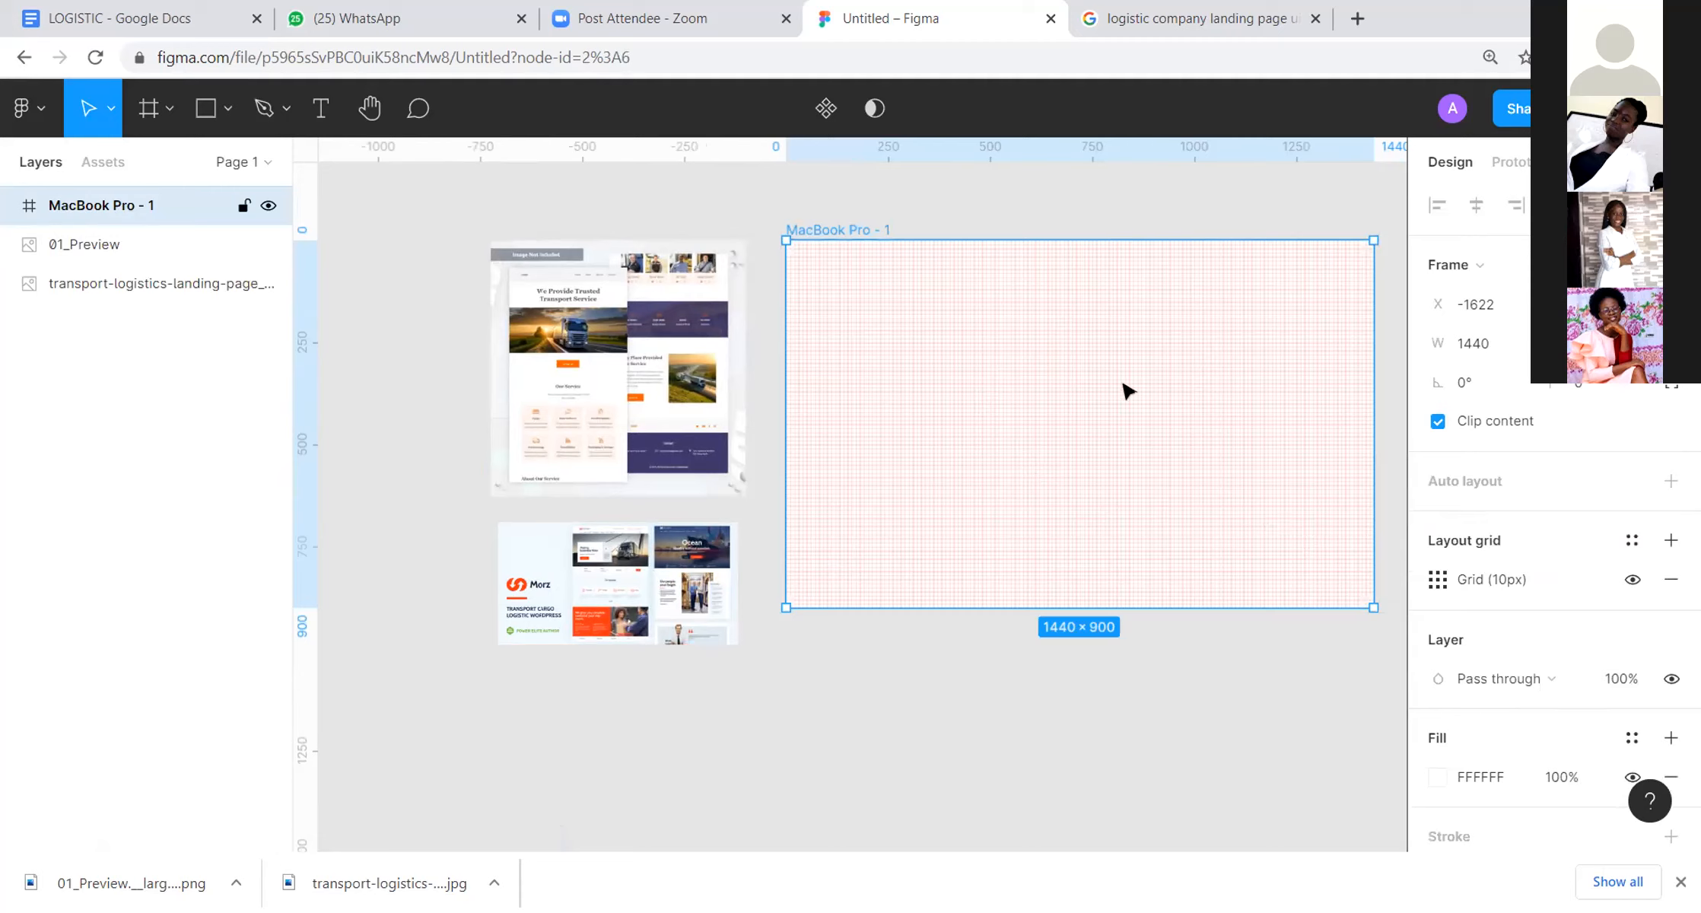
{"action": "left_click", "coordinate": [1438, 580]}
{"action": "left_click", "coordinate": [1203, 582]}
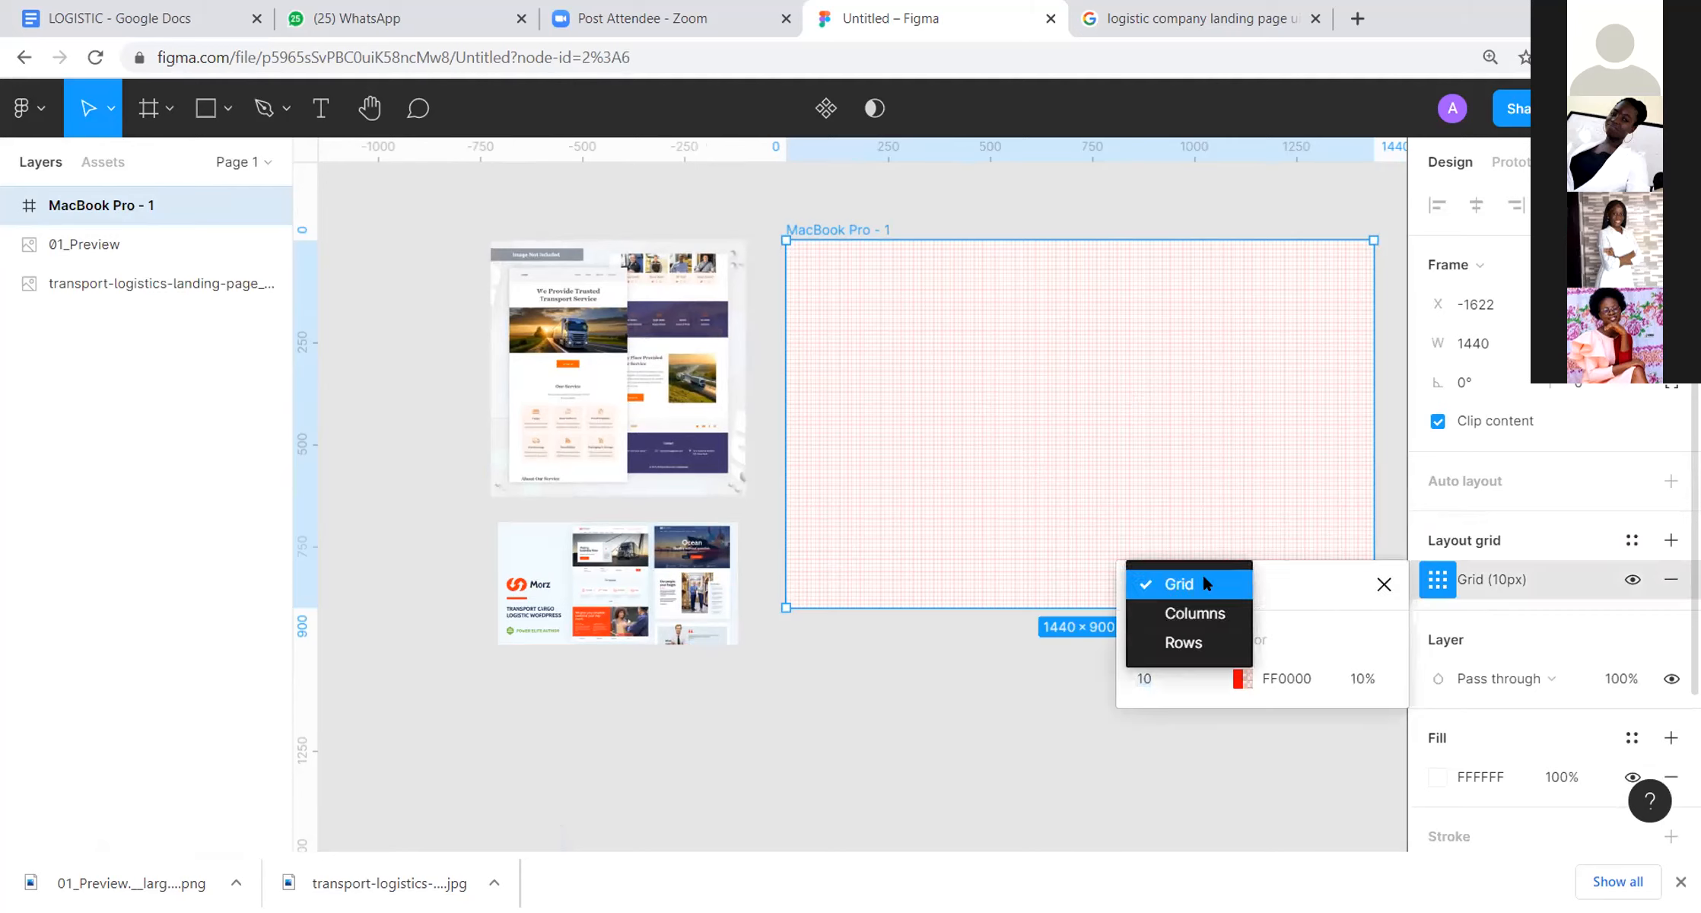
{"action": "left_click", "coordinate": [1202, 609]}
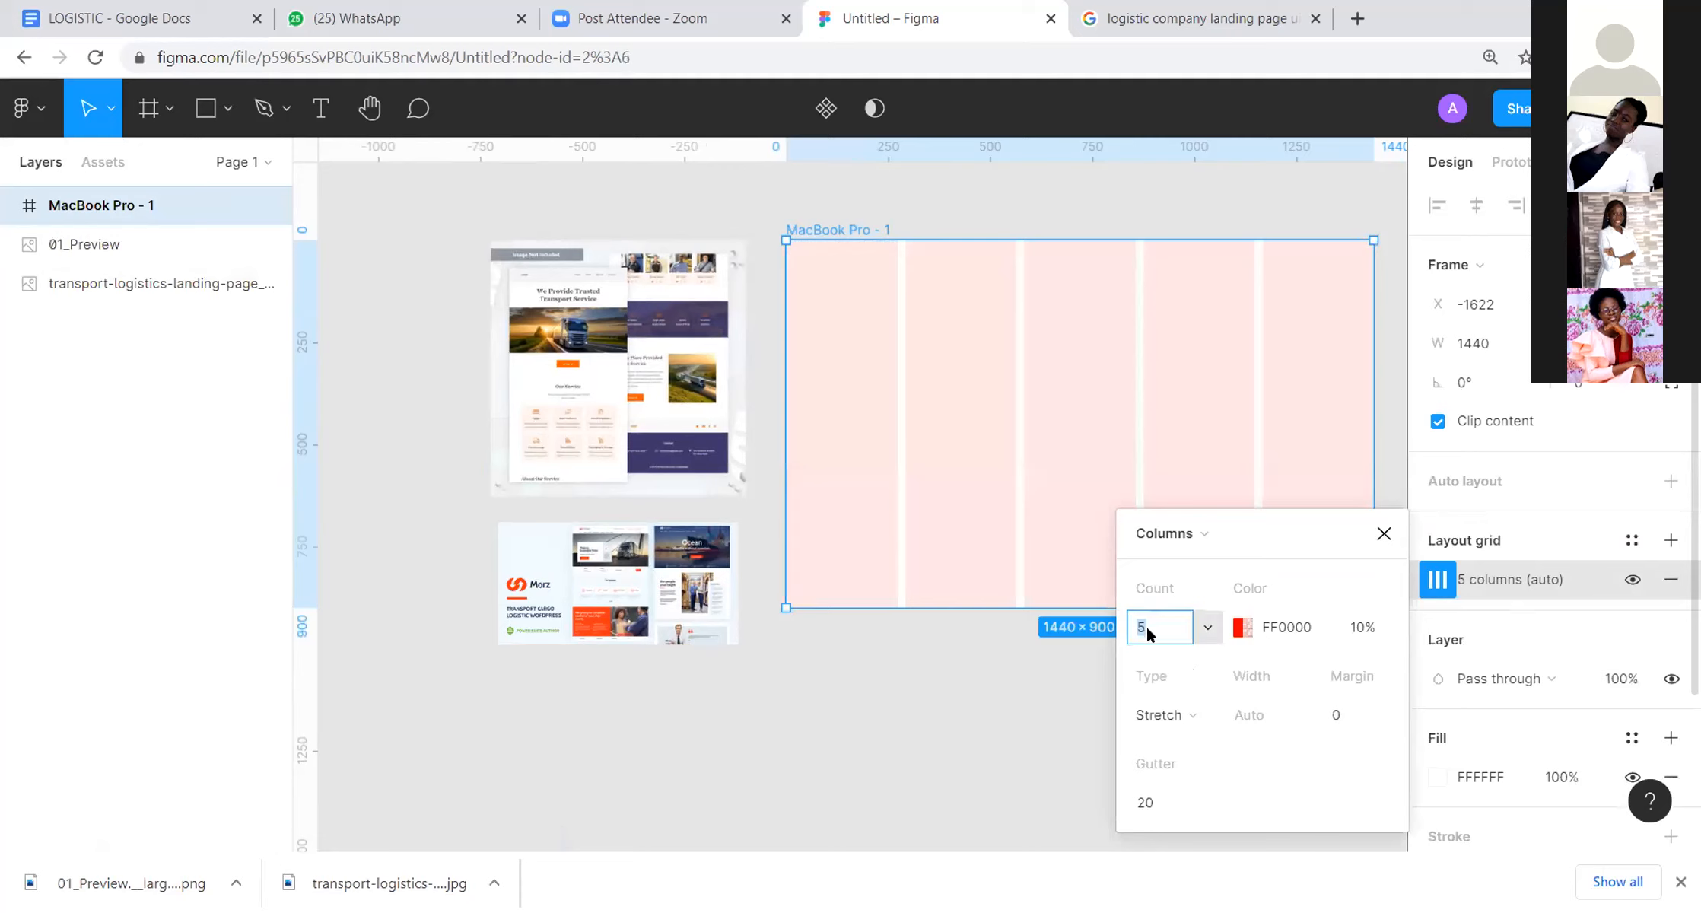
{"action": "type", "text": "12"}
{"action": "left_click", "coordinate": [1337, 714]}
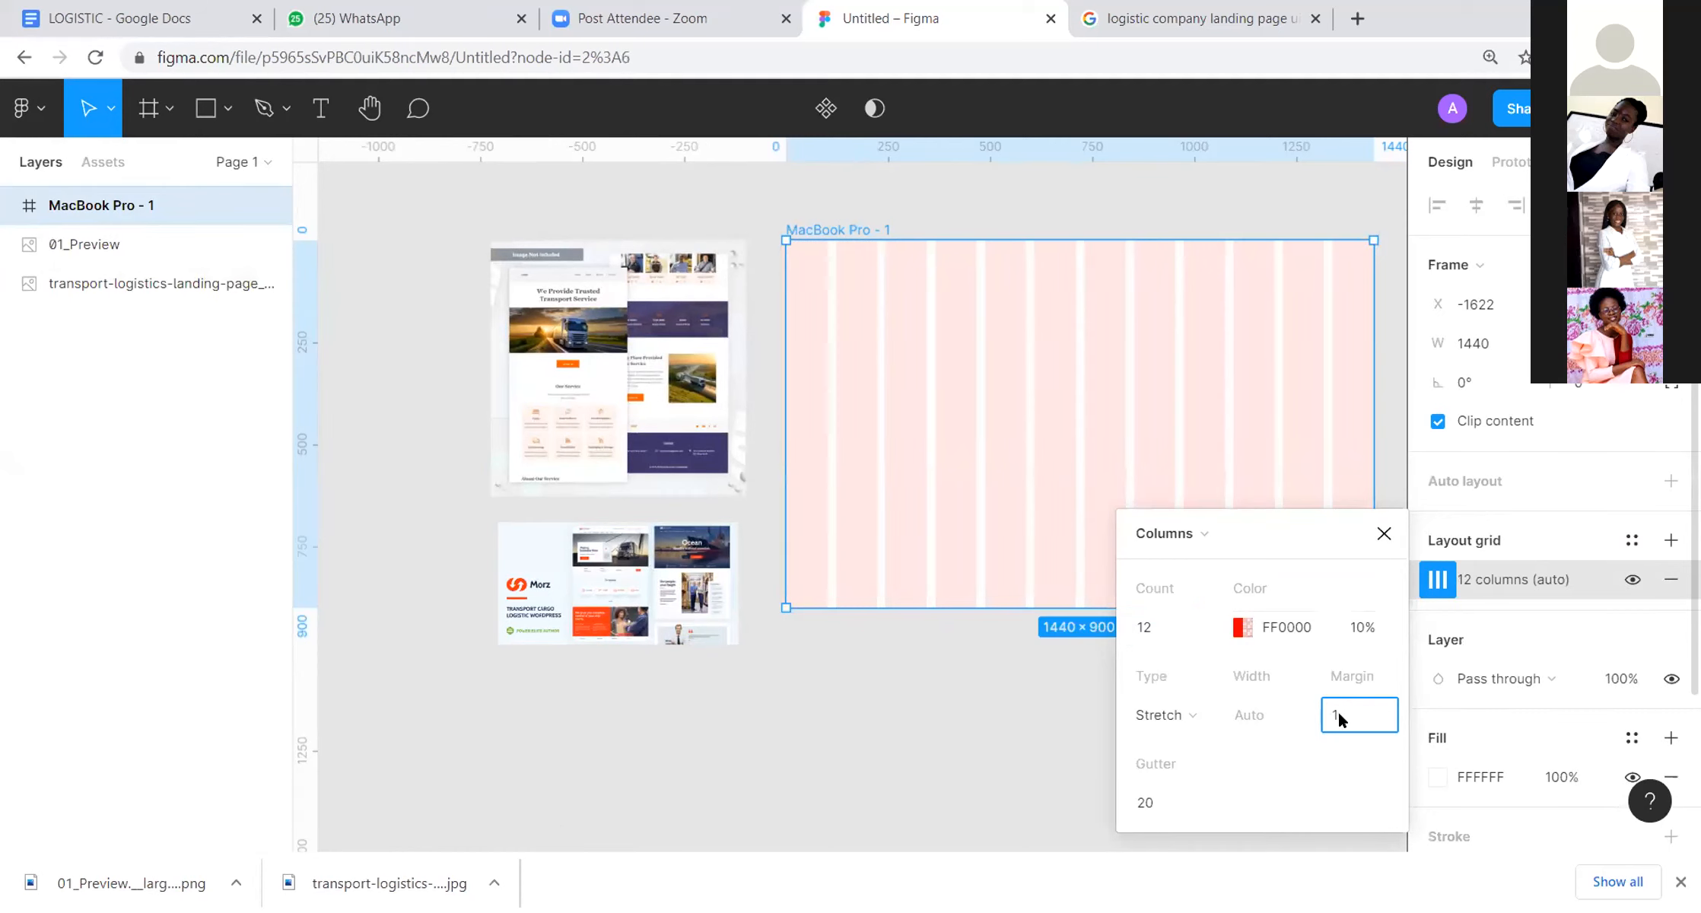
{"action": "type", "text": "100"}
{"action": "left_click", "coordinate": [1310, 211]}
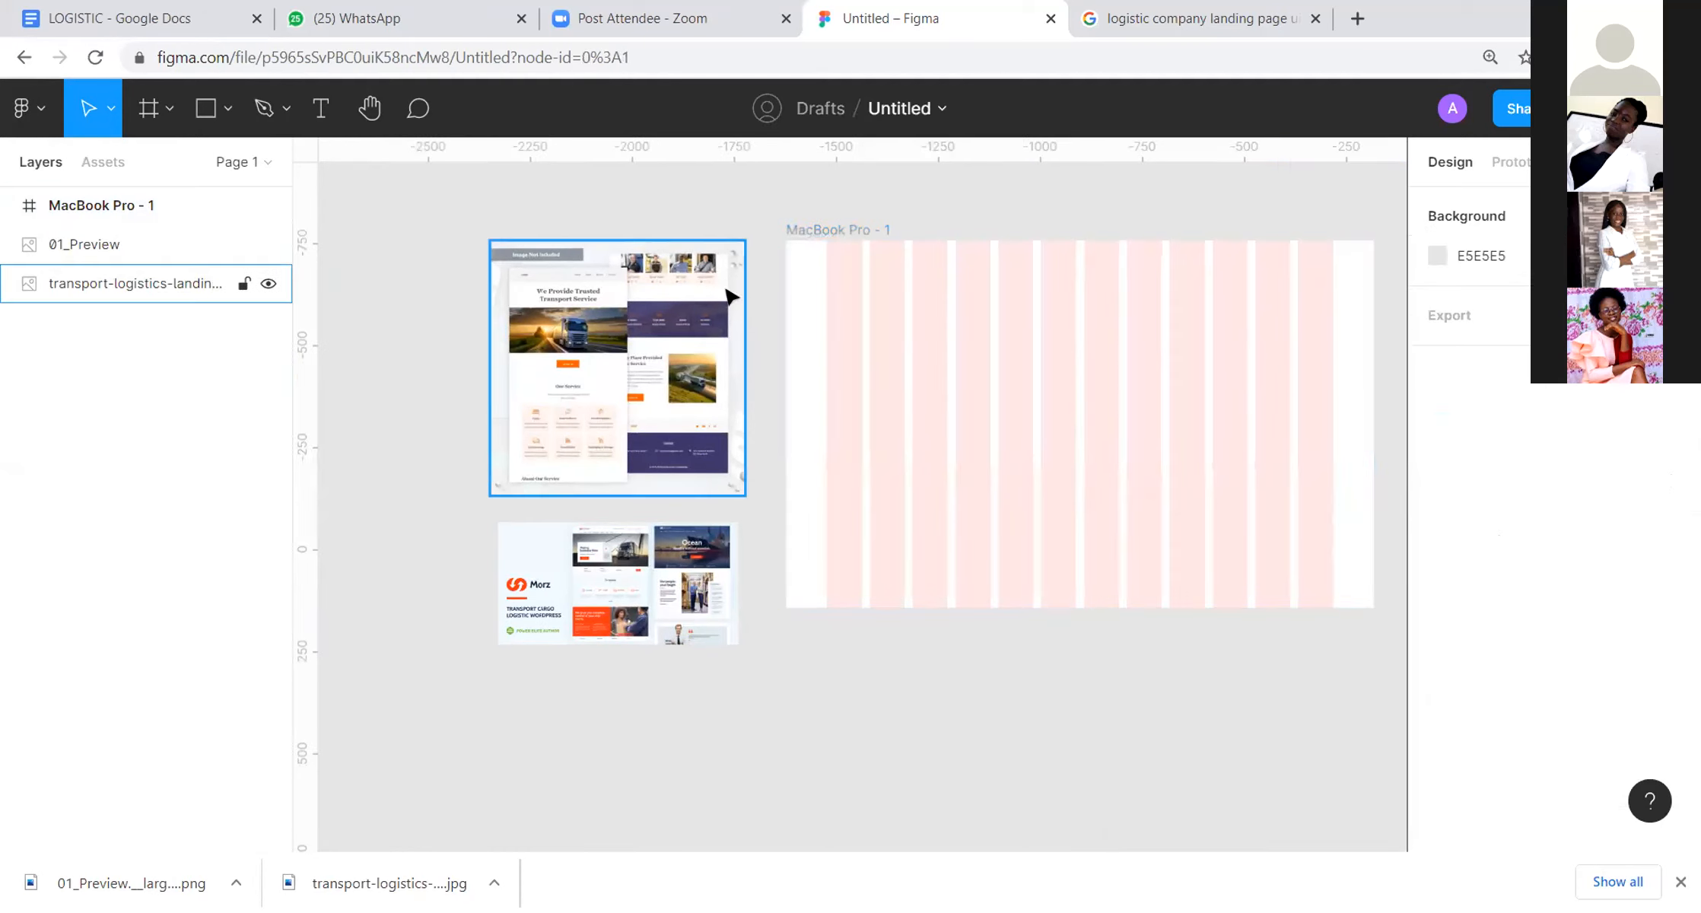
Step: Examine the header and hero layouts in the transport logistics and Morz reference images
{"action": "left_click_drag", "start_coordinate": [1036, 277], "coordinate": [999, 296]}
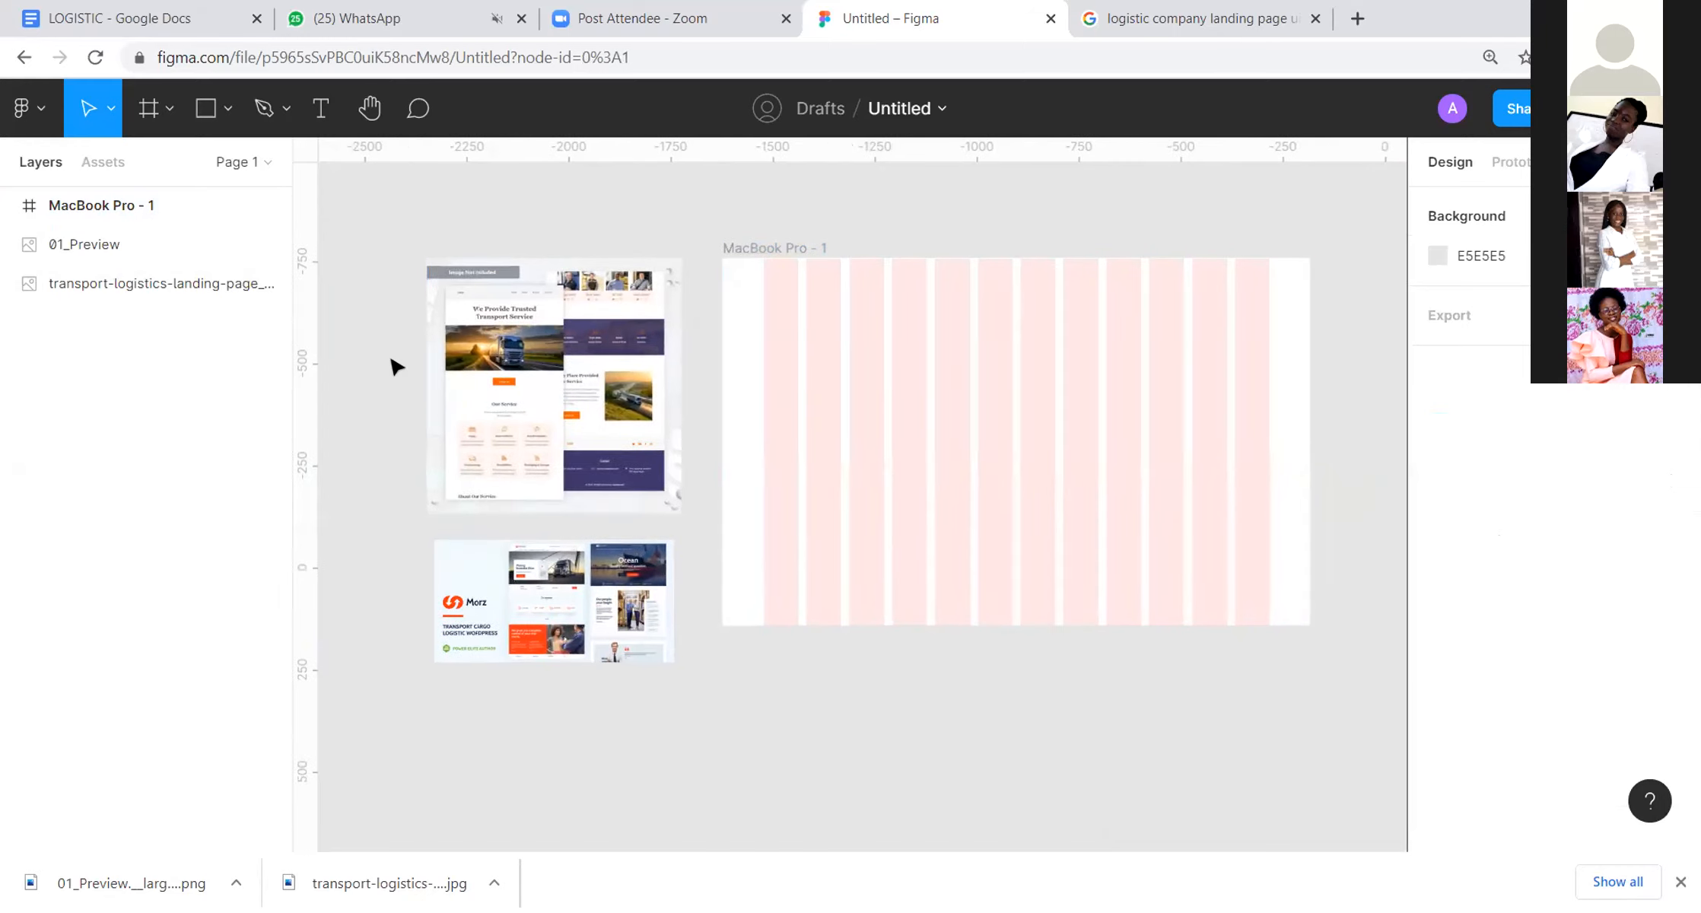
{"action": "scroll", "coordinate": [396, 368], "scroll_direction": "up", "scroll_amount": 15}
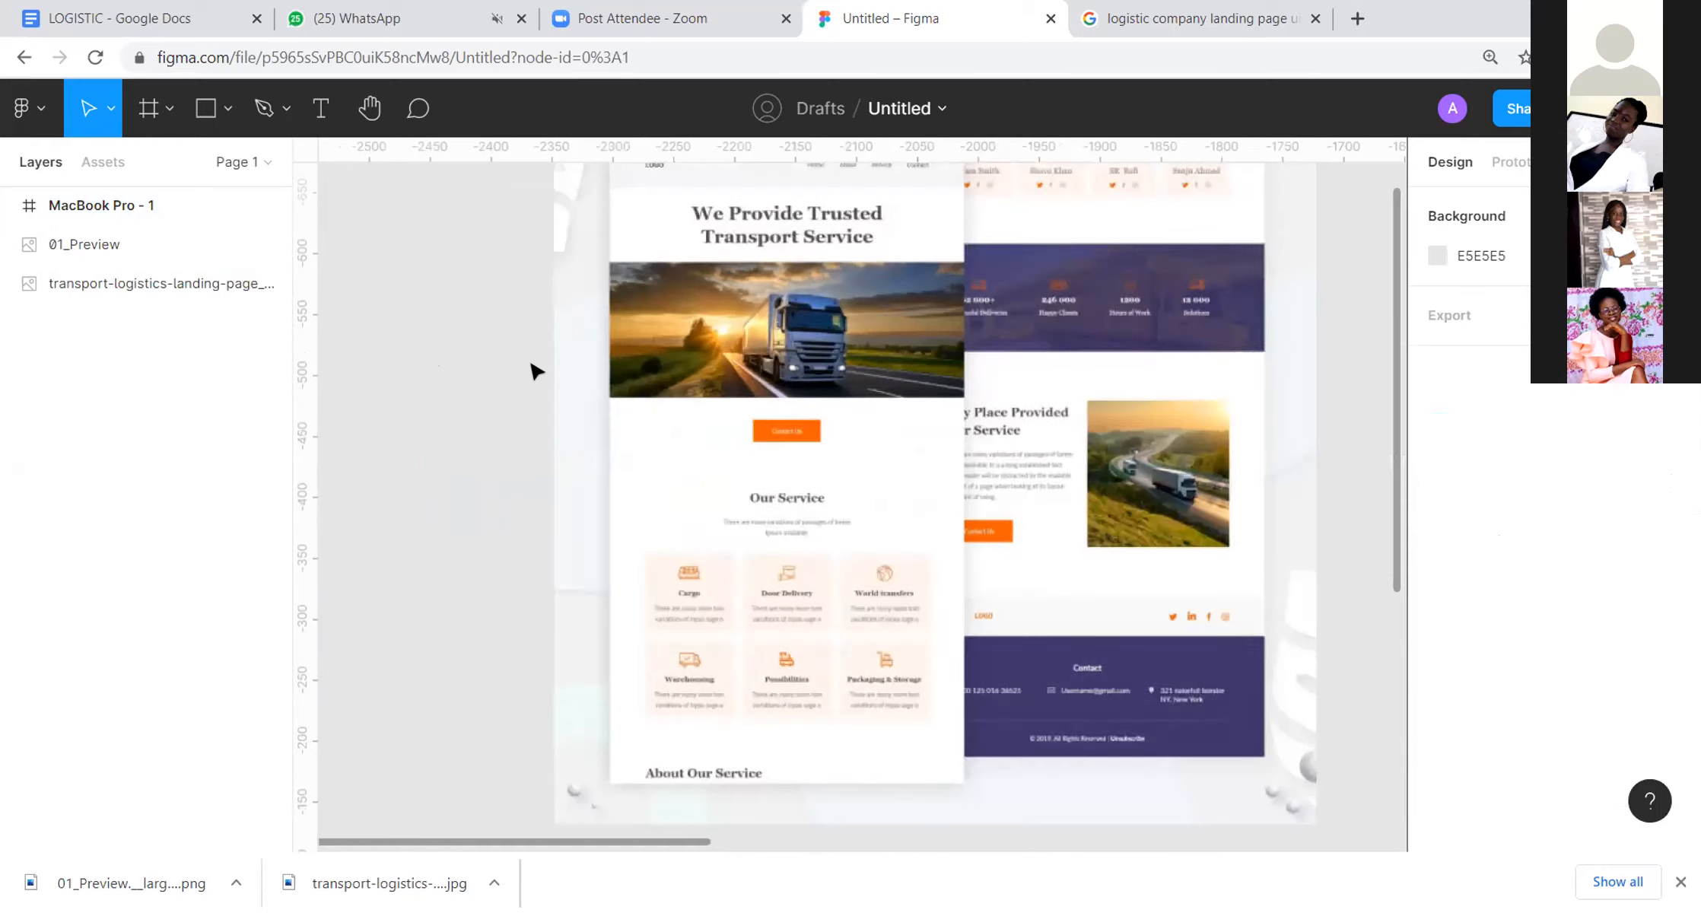
{"action": "scroll", "coordinate": [535, 368], "scroll_direction": "down", "scroll_amount": 5}
{"action": "scroll", "coordinate": [627, 262], "scroll_direction": "up", "scroll_amount": 5}
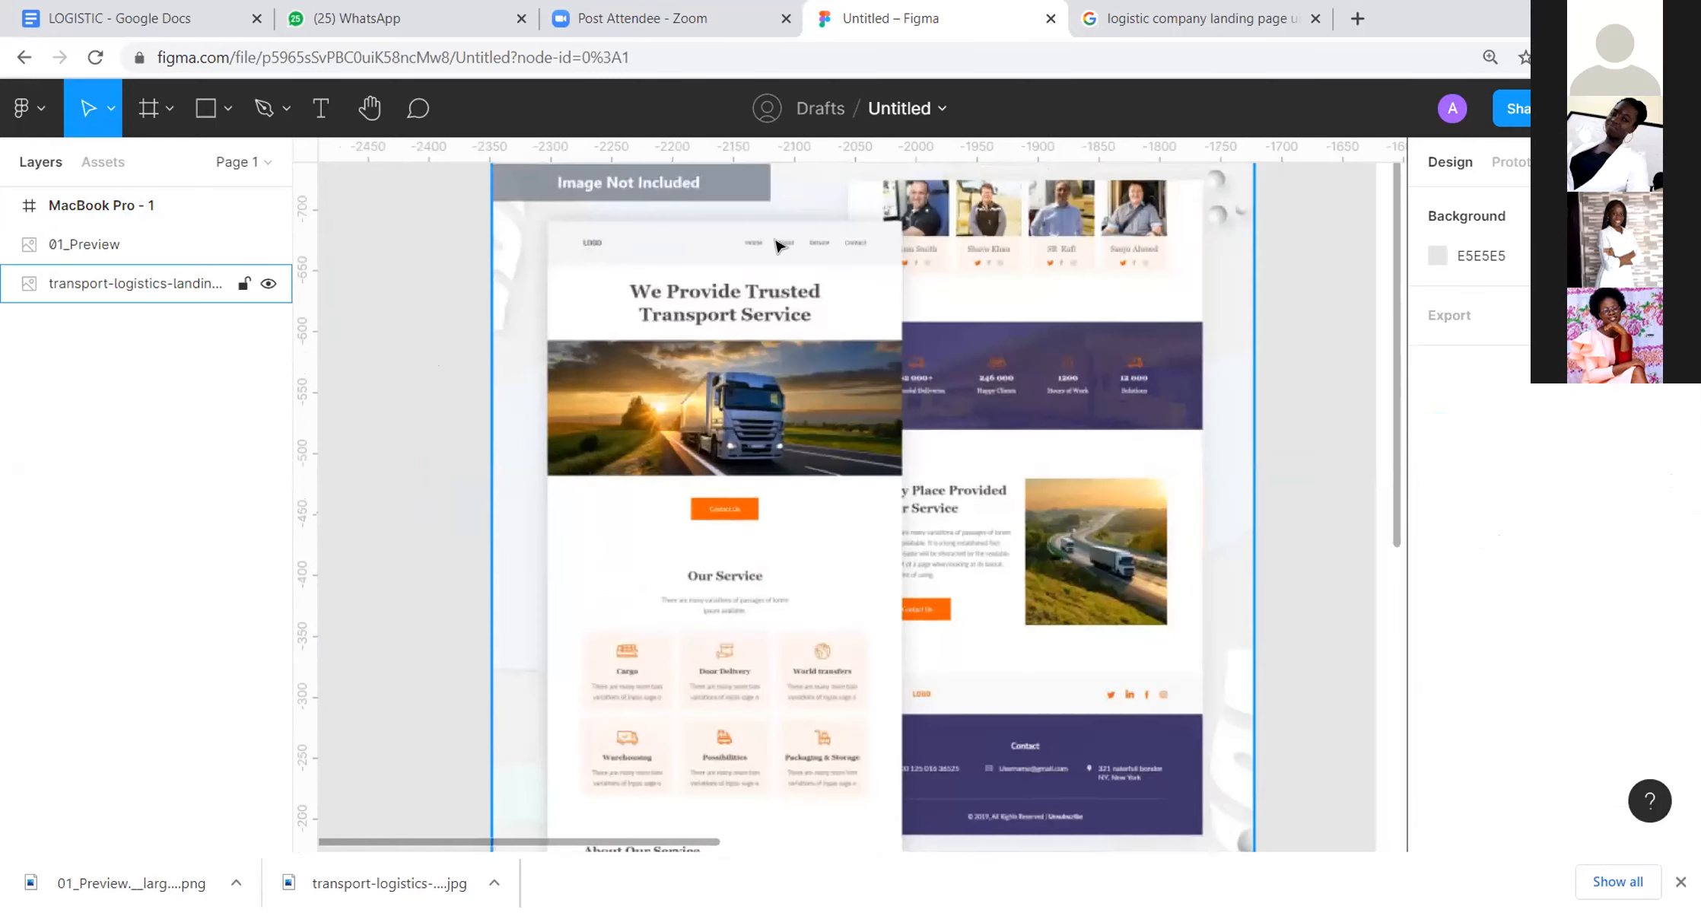
{"action": "scroll", "coordinate": [916, 359], "scroll_direction": "down", "scroll_amount": 3}
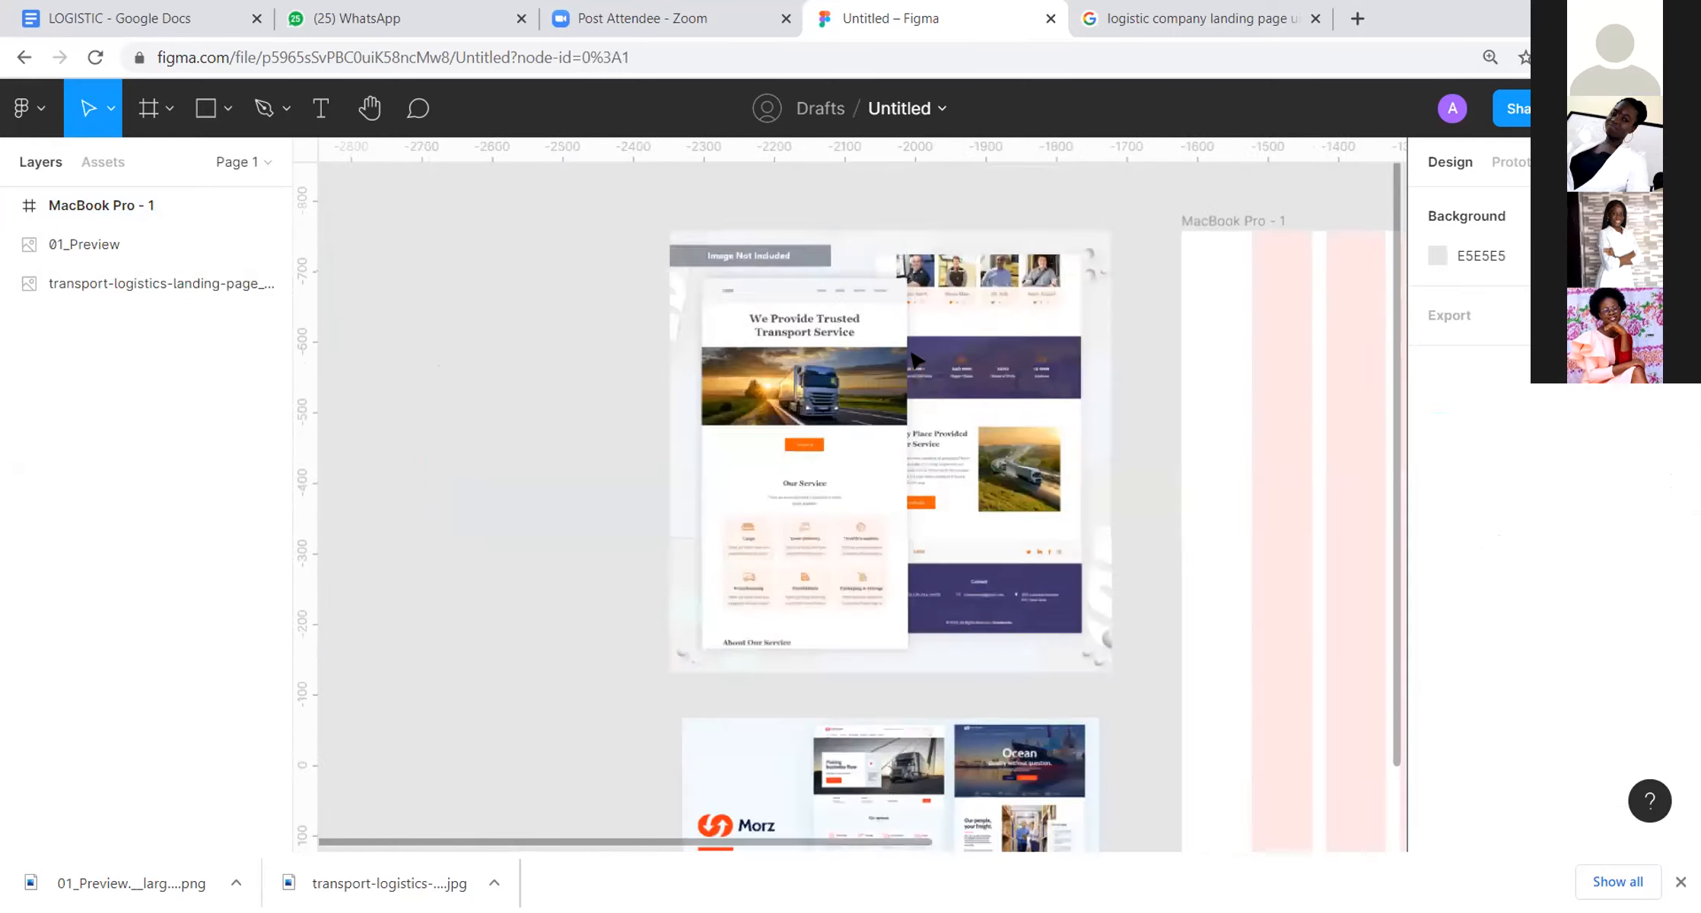
{"action": "scroll", "coordinate": [943, 609], "scroll_direction": "up", "scroll_amount": 10}
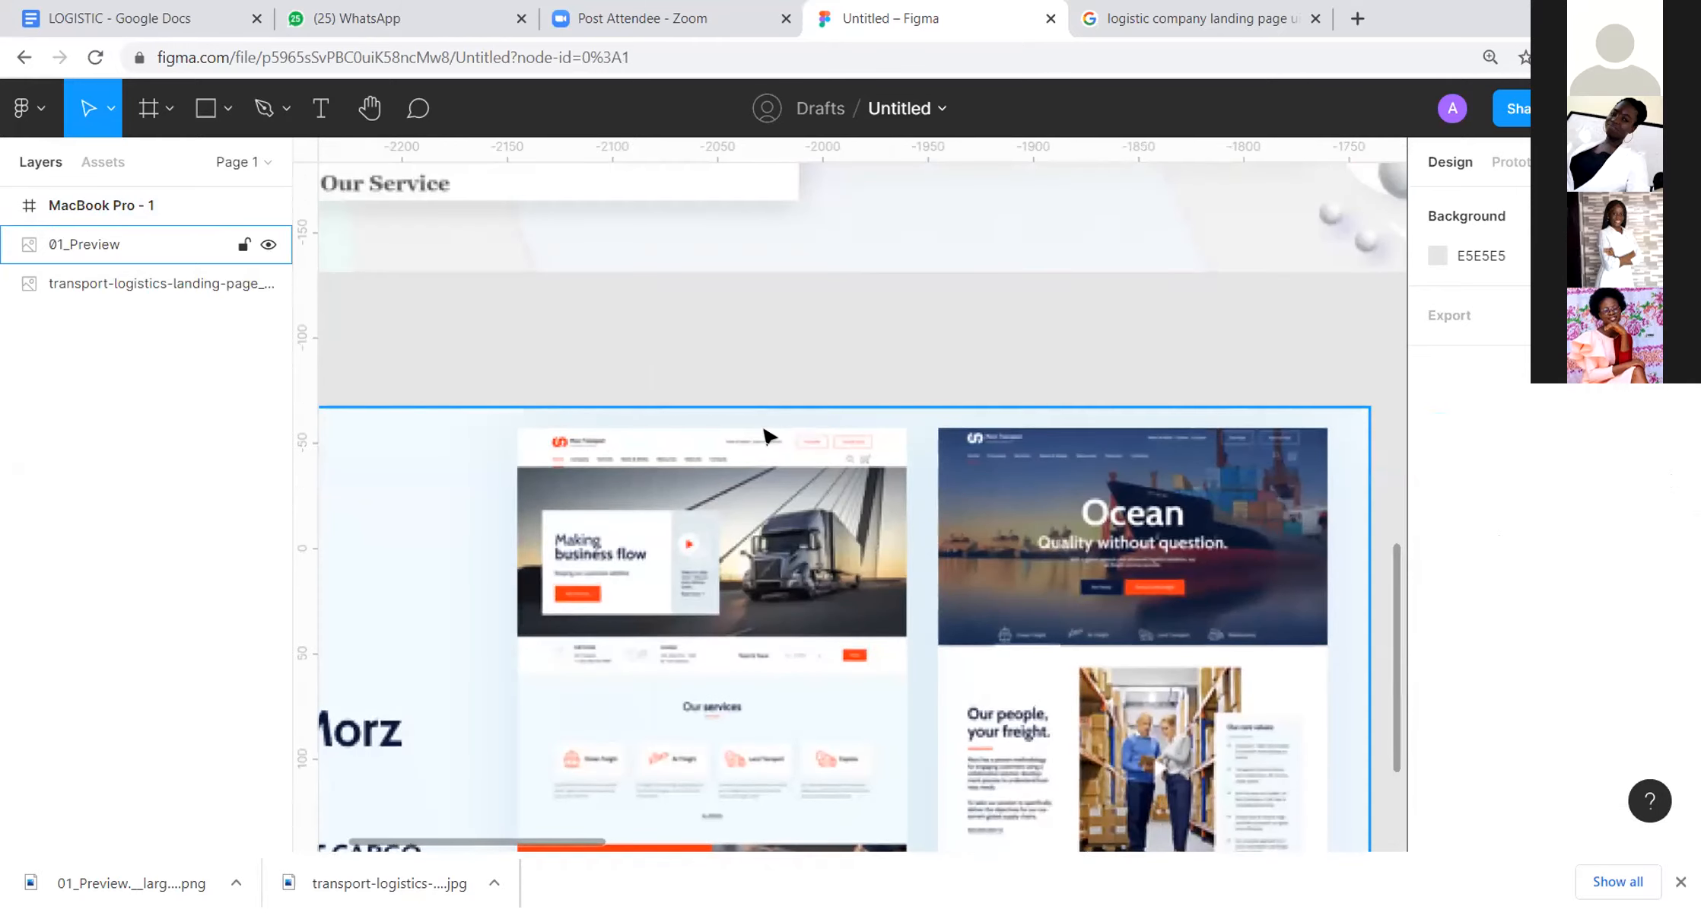
{"action": "scroll", "coordinate": [679, 457], "scroll_direction": "down", "scroll_amount": 3}
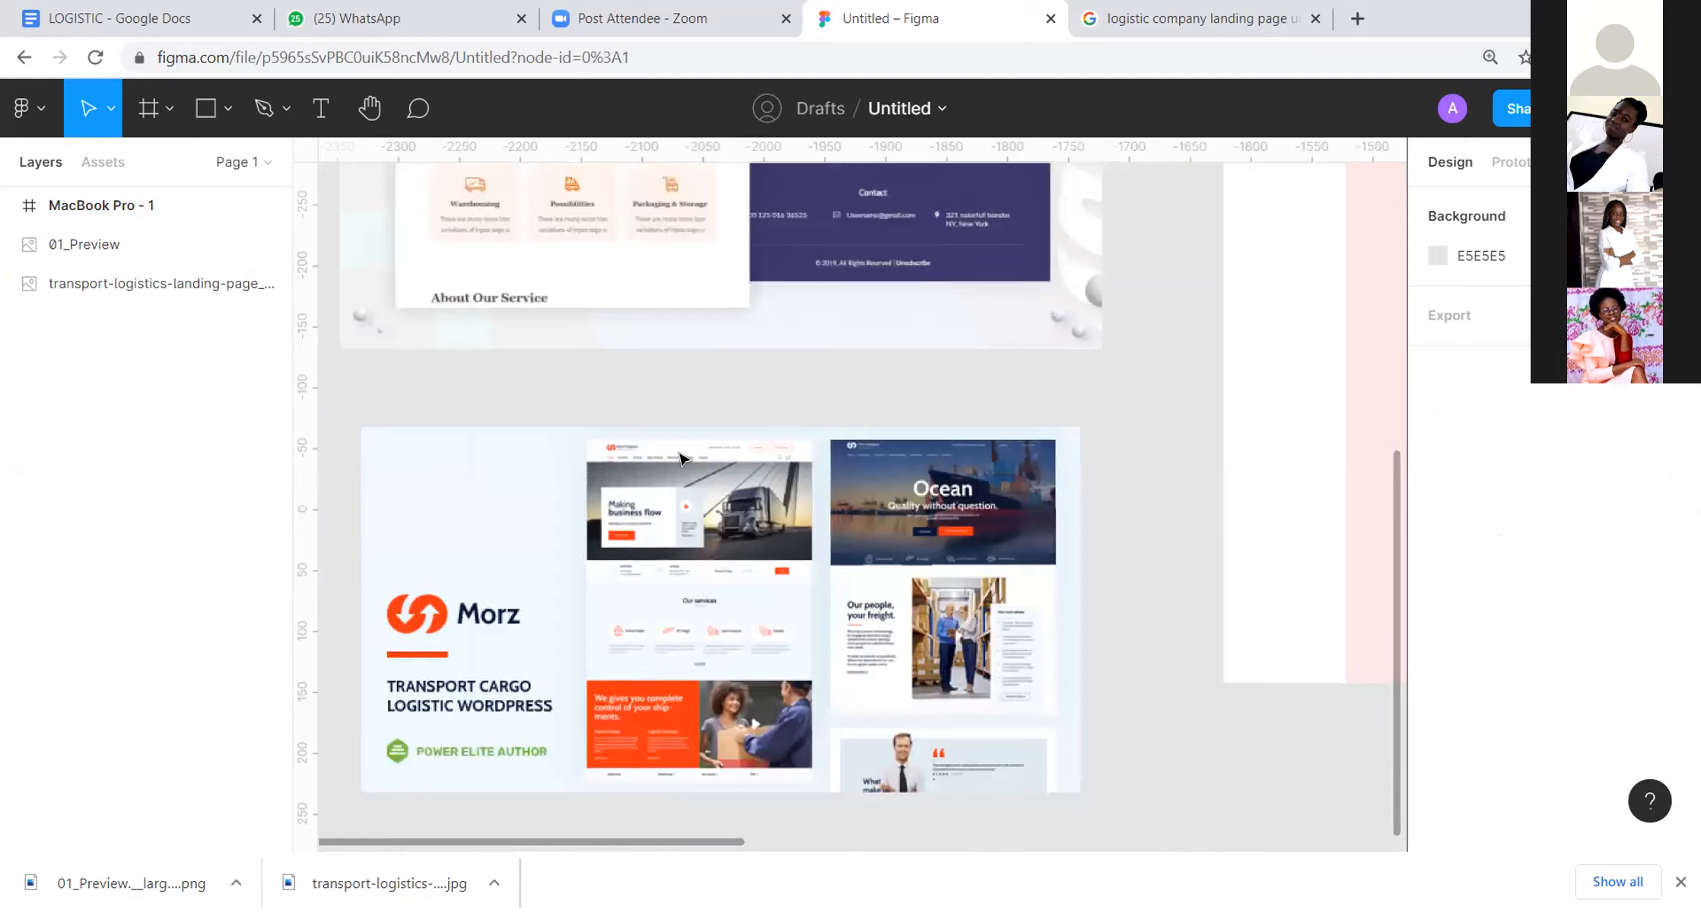
{"action": "scroll", "coordinate": [680, 457], "scroll_direction": "down", "scroll_amount": 6}
{"action": "left_click_drag", "start_coordinate": [1052, 386], "coordinate": [824, 456]}
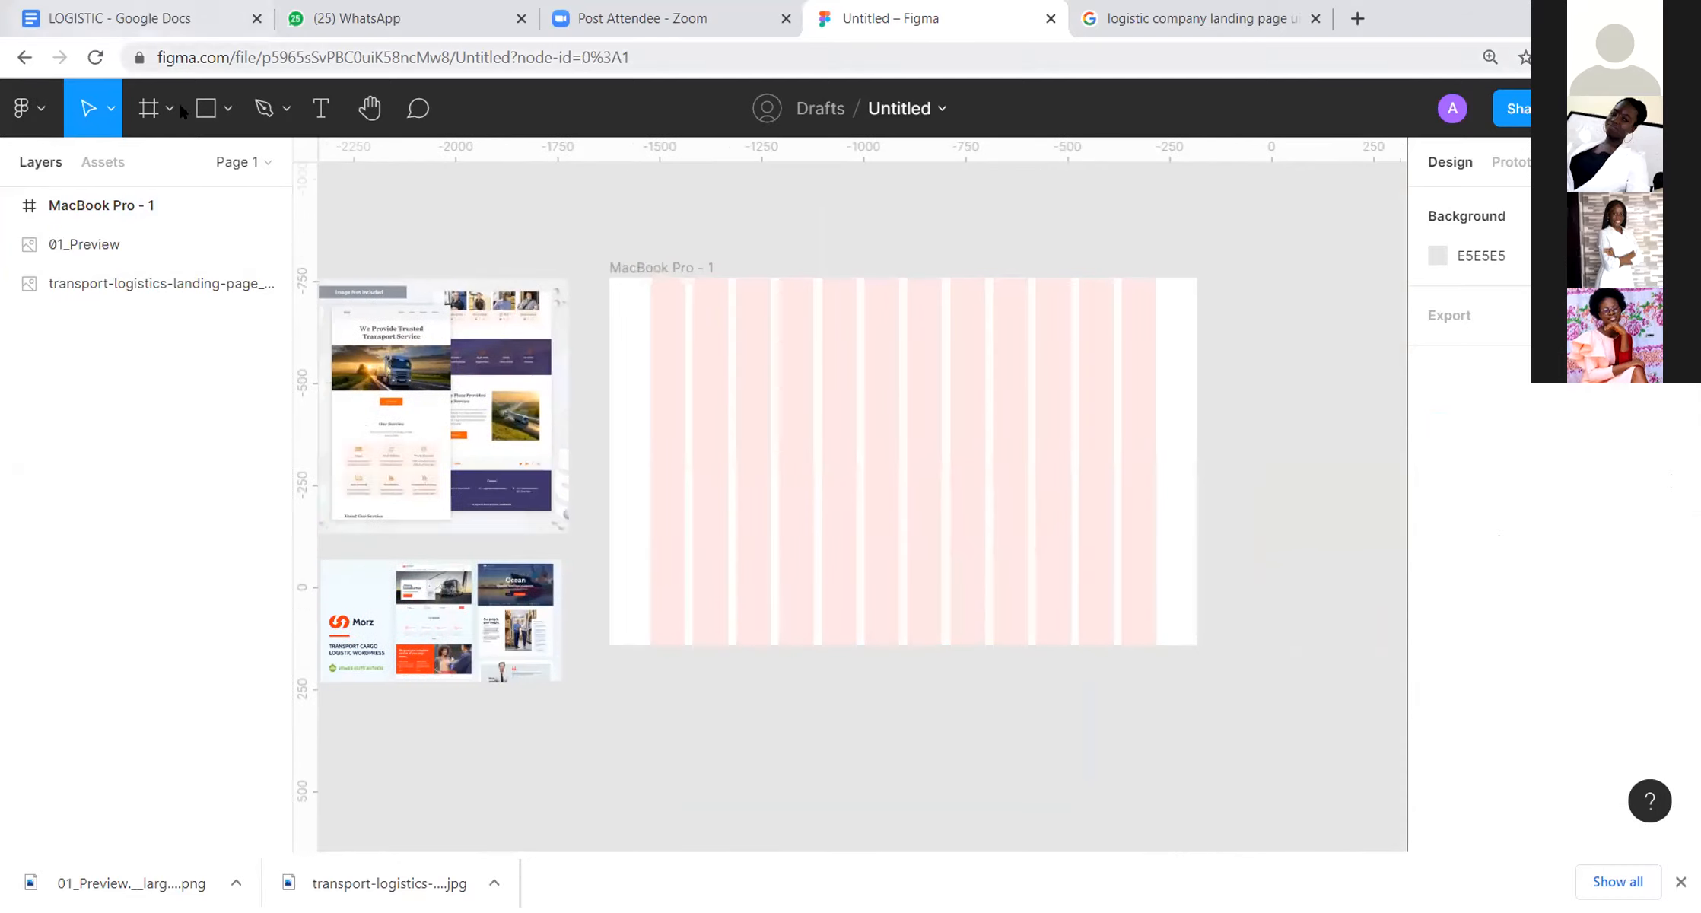
Step: Draw a rectangle about 1440 × 666 across the full width of the MacBook Pro frame, starting about 133 below its top edge
{"action": "left_click", "coordinate": [206, 111]}
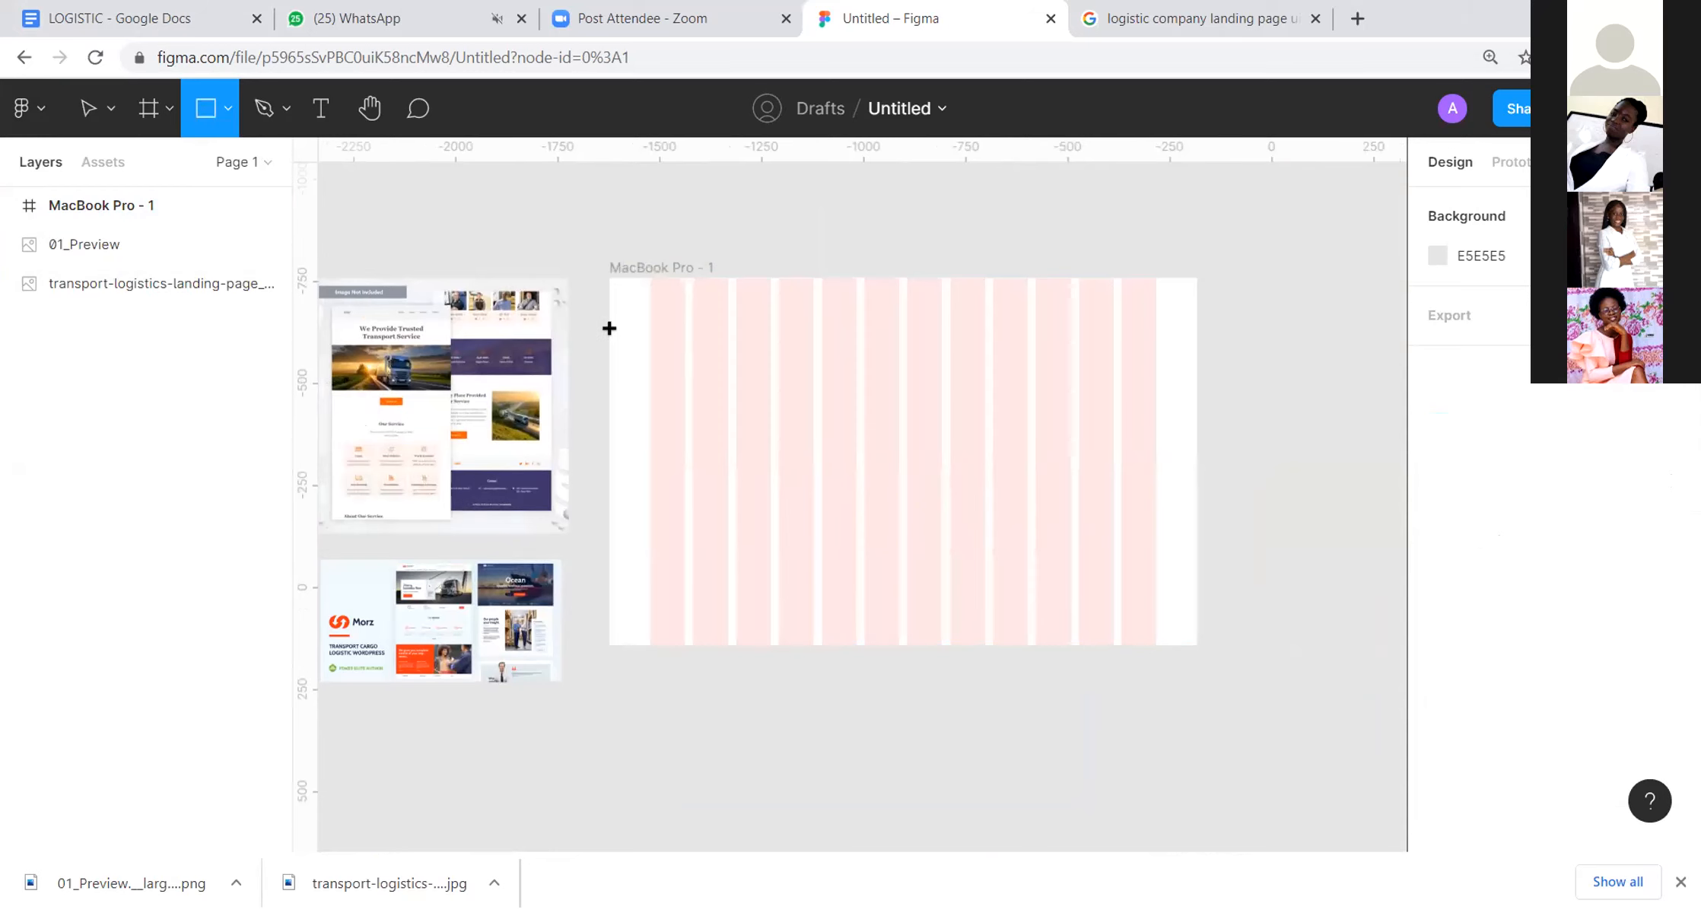
{"action": "mouse_move", "coordinate": [605, 329]}
{"action": "left_mouse_down"}
{"action": "mouse_move", "coordinate": [829, 650]}
{"action": "mouse_move", "coordinate": [1336, 550]}
{"action": "mouse_move", "coordinate": [1198, 566]}
{"action": "mouse_move", "coordinate": [1194, 601]}
{"action": "left_mouse_up"}
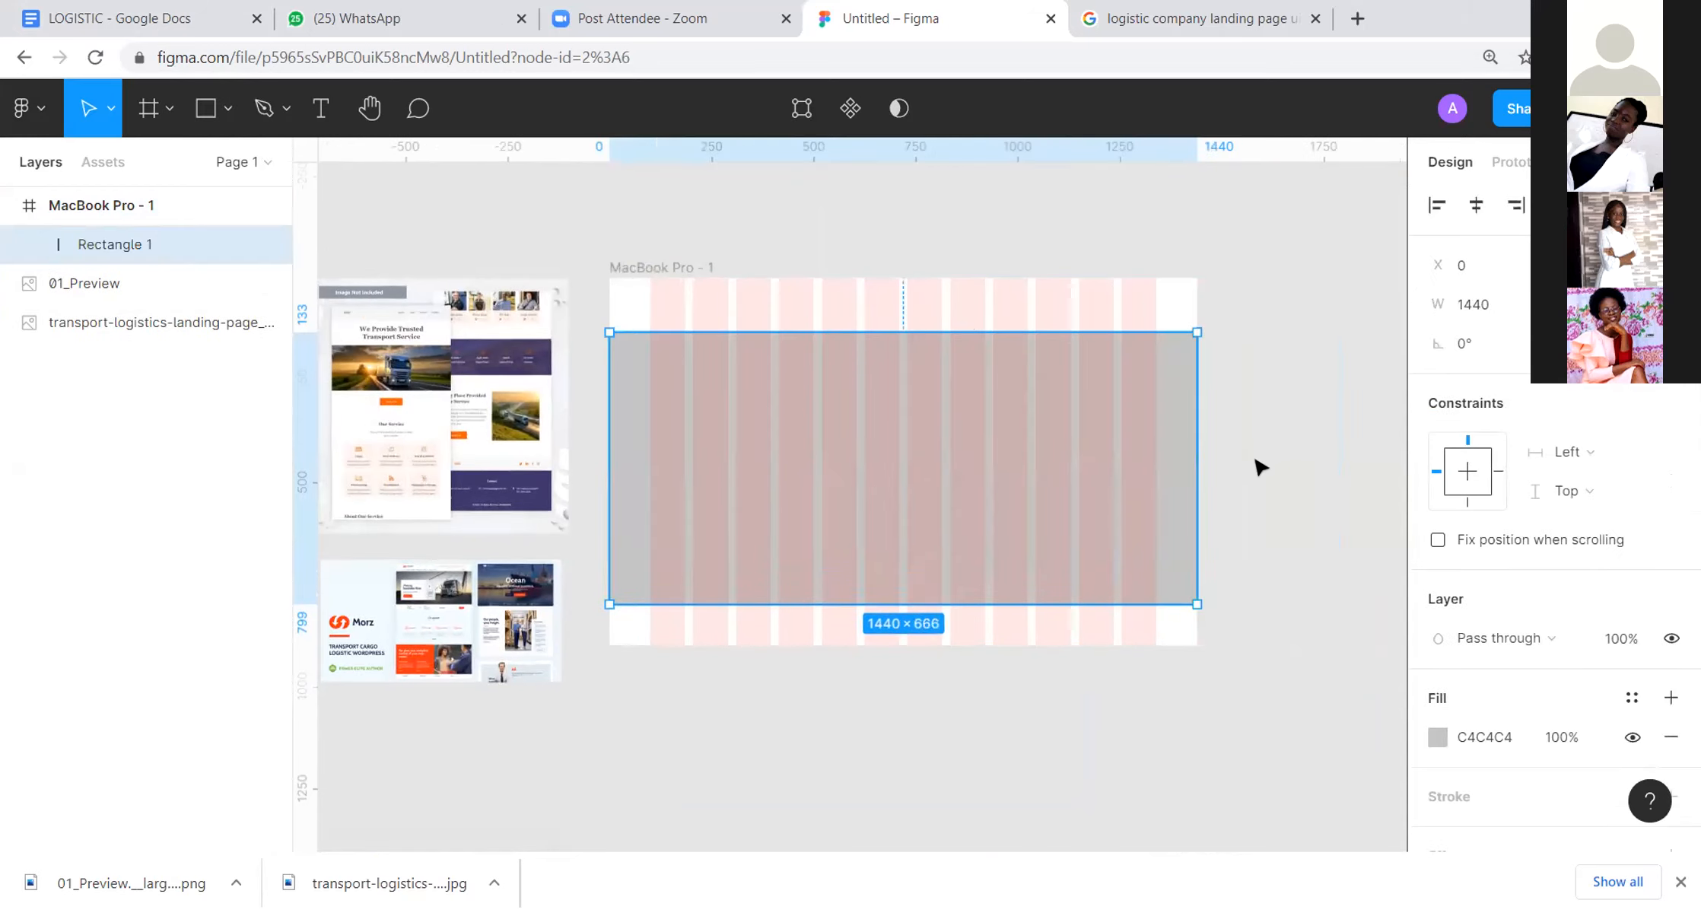
{"action": "left_click", "coordinate": [1257, 463]}
Step: Add the text "About Us" on the empty canvas above the MacBook Pro frame
{"action": "left_click_drag", "start_coordinate": [854, 379], "coordinate": [726, 366]}
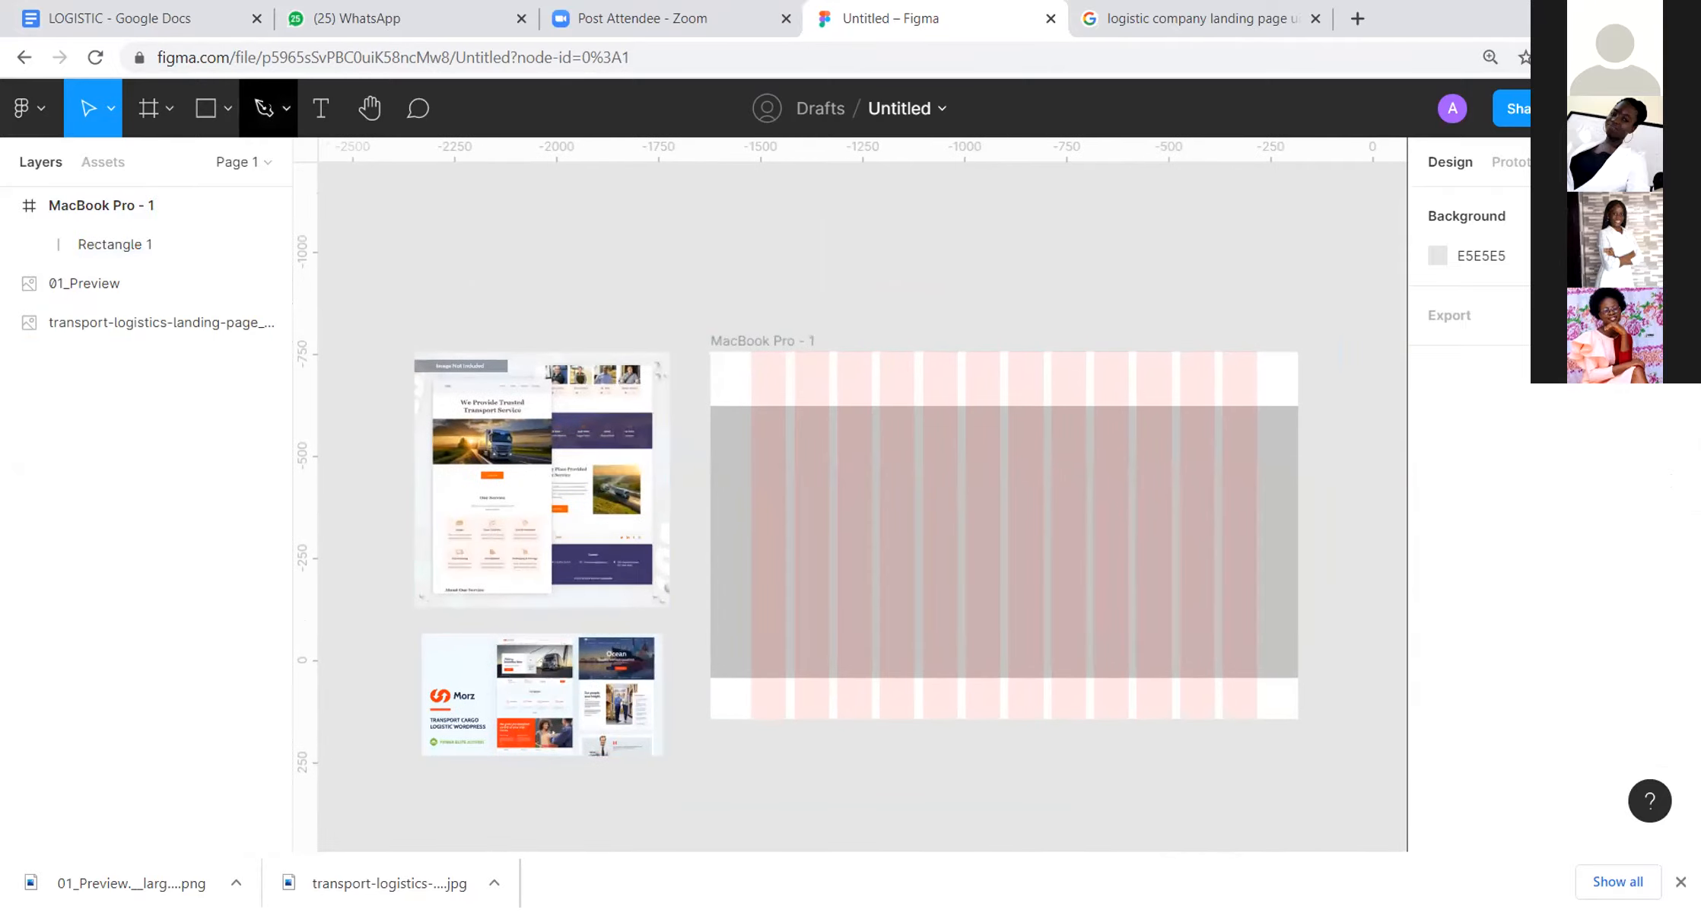
{"action": "left_click", "coordinate": [321, 108]}
{"action": "left_click", "coordinate": [879, 242]}
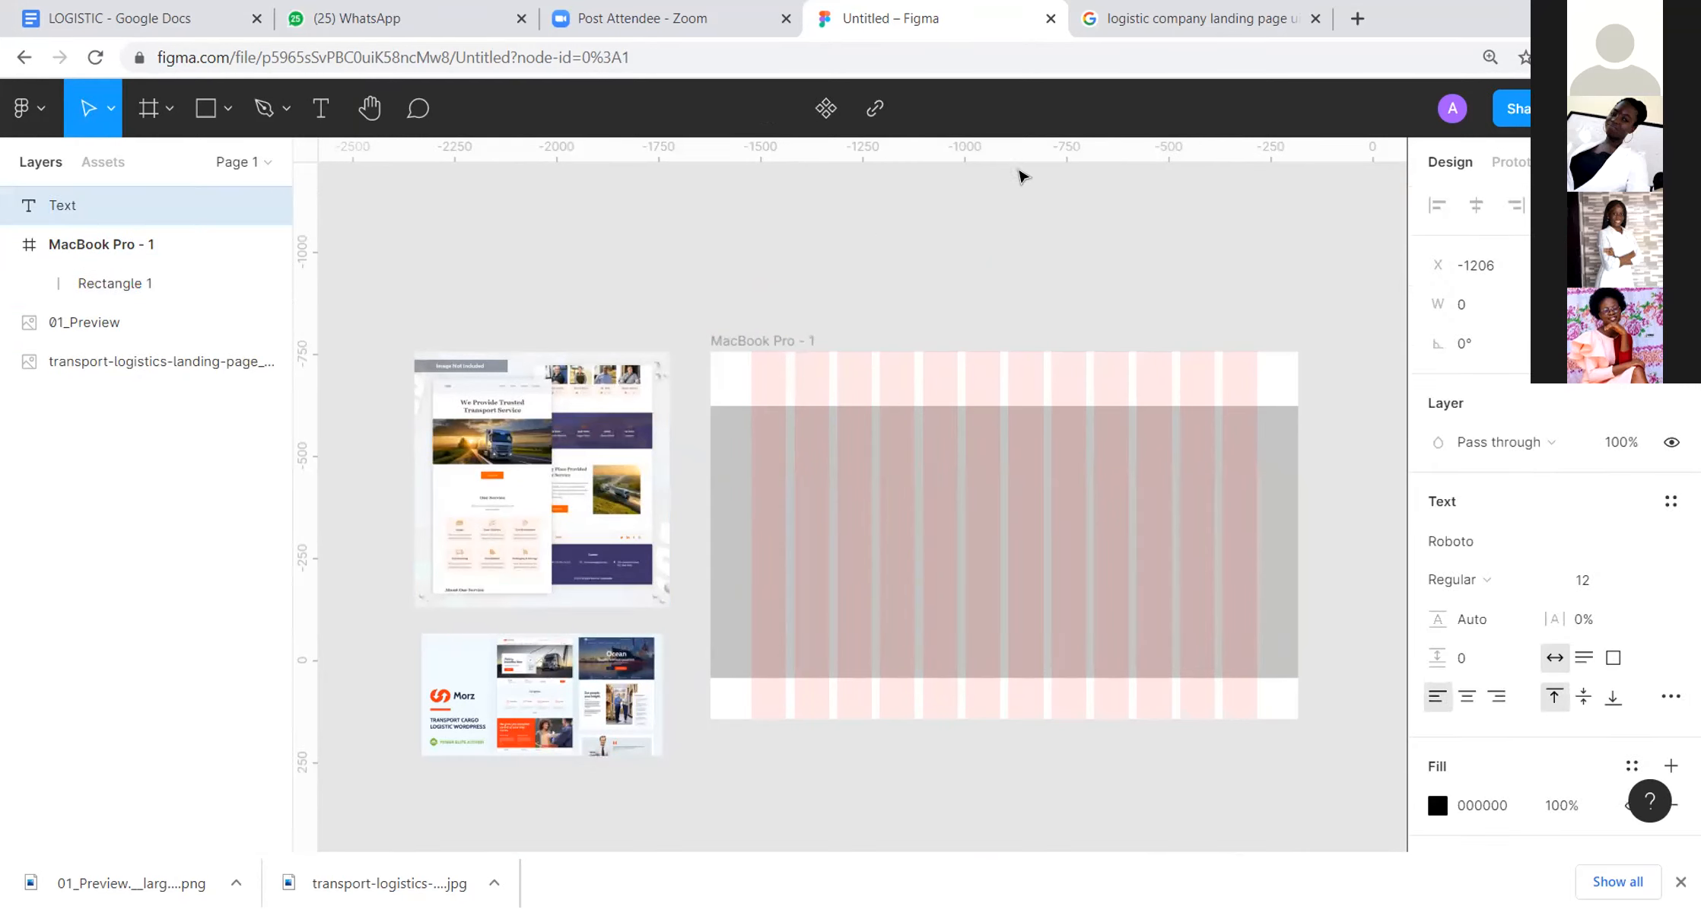
{"action": "scroll", "coordinate": [1048, 177], "scroll_direction": "up", "scroll_amount": 3}
{"action": "scroll", "coordinate": [1045, 297], "scroll_direction": "up", "scroll_amount": 3}
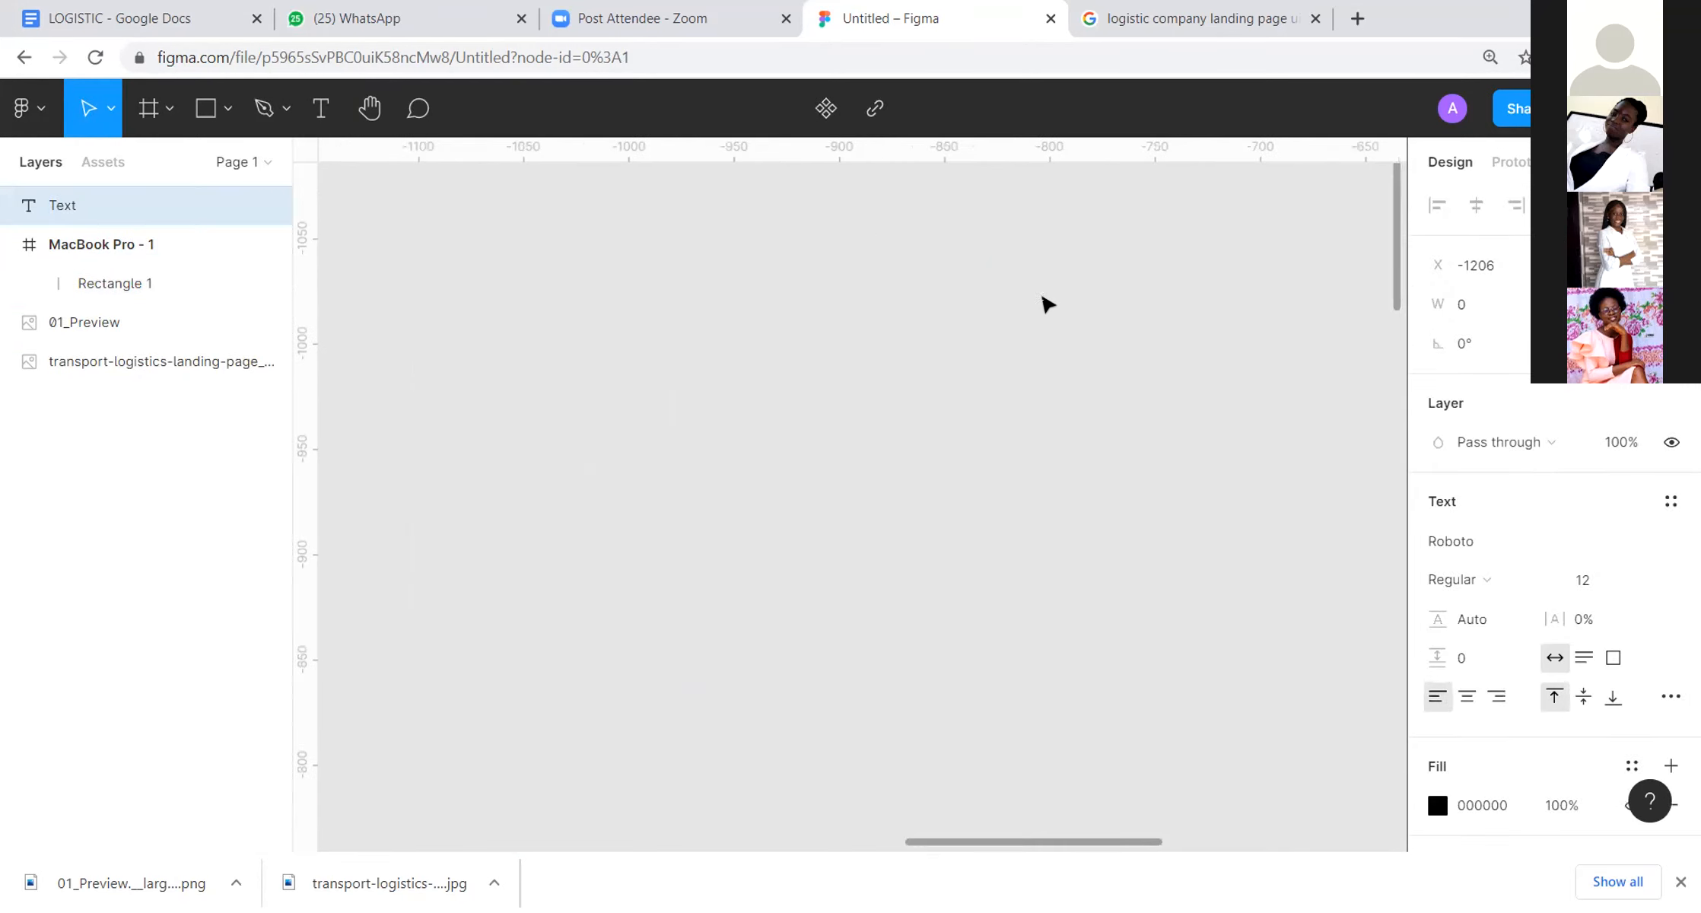
{"action": "type", "text": "About"}
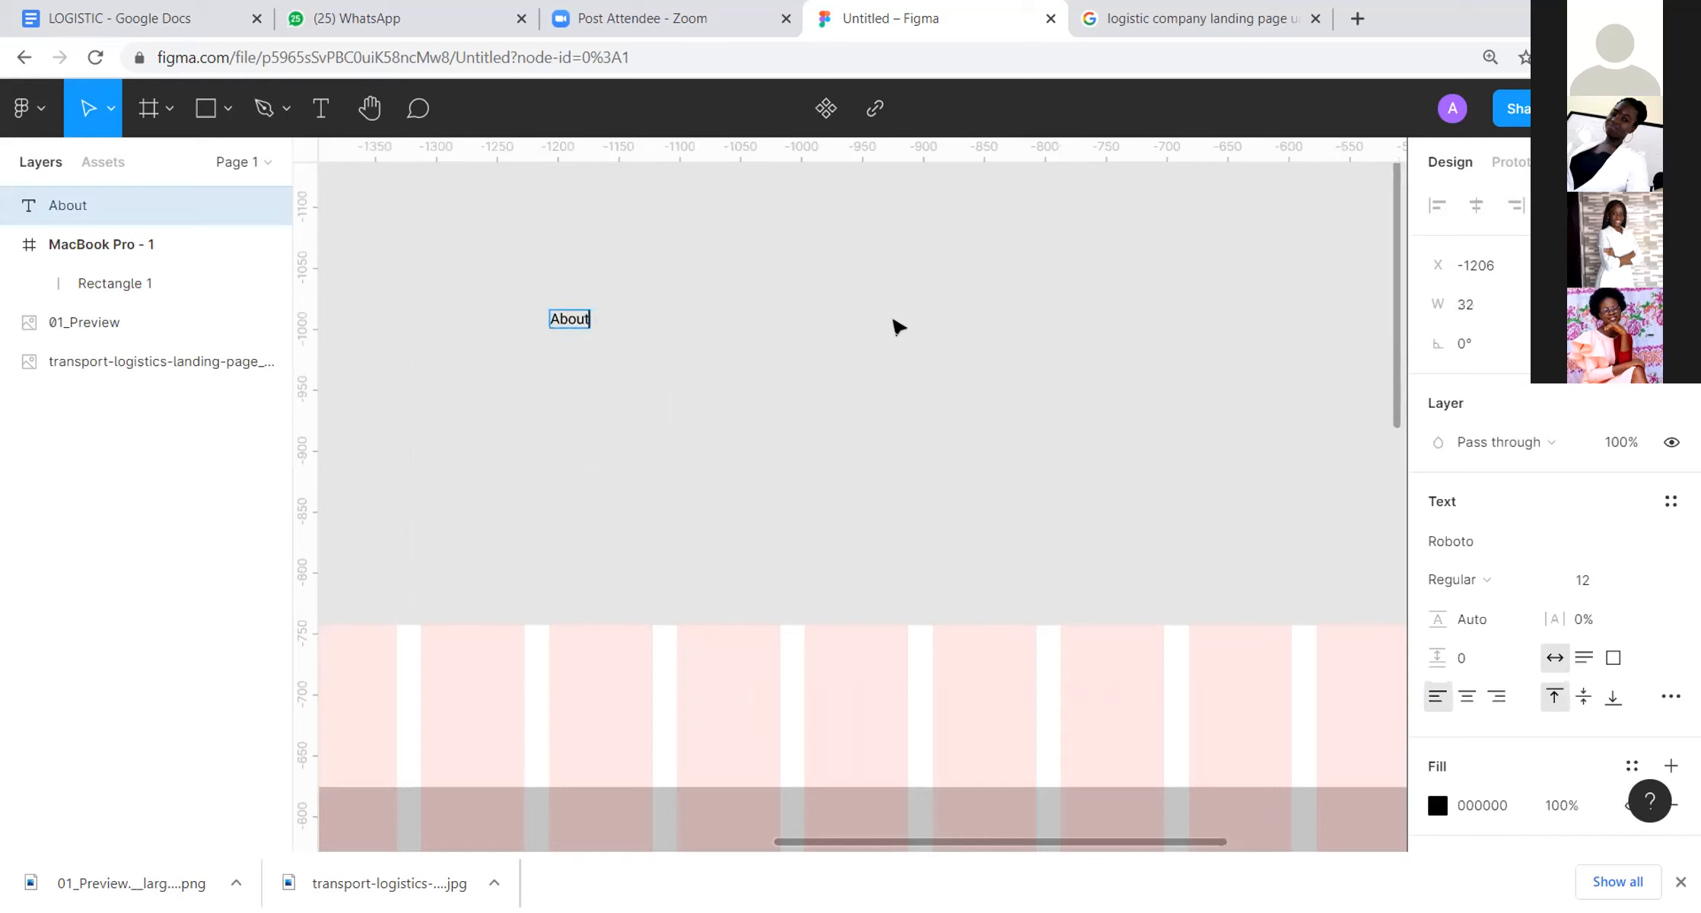
{"action": "type", "text": " U"}
Step: Try adding "Services" and "Pricing" to the same text line, and cut it back to "About Us"
{"action": "type", "text": "Servi"}
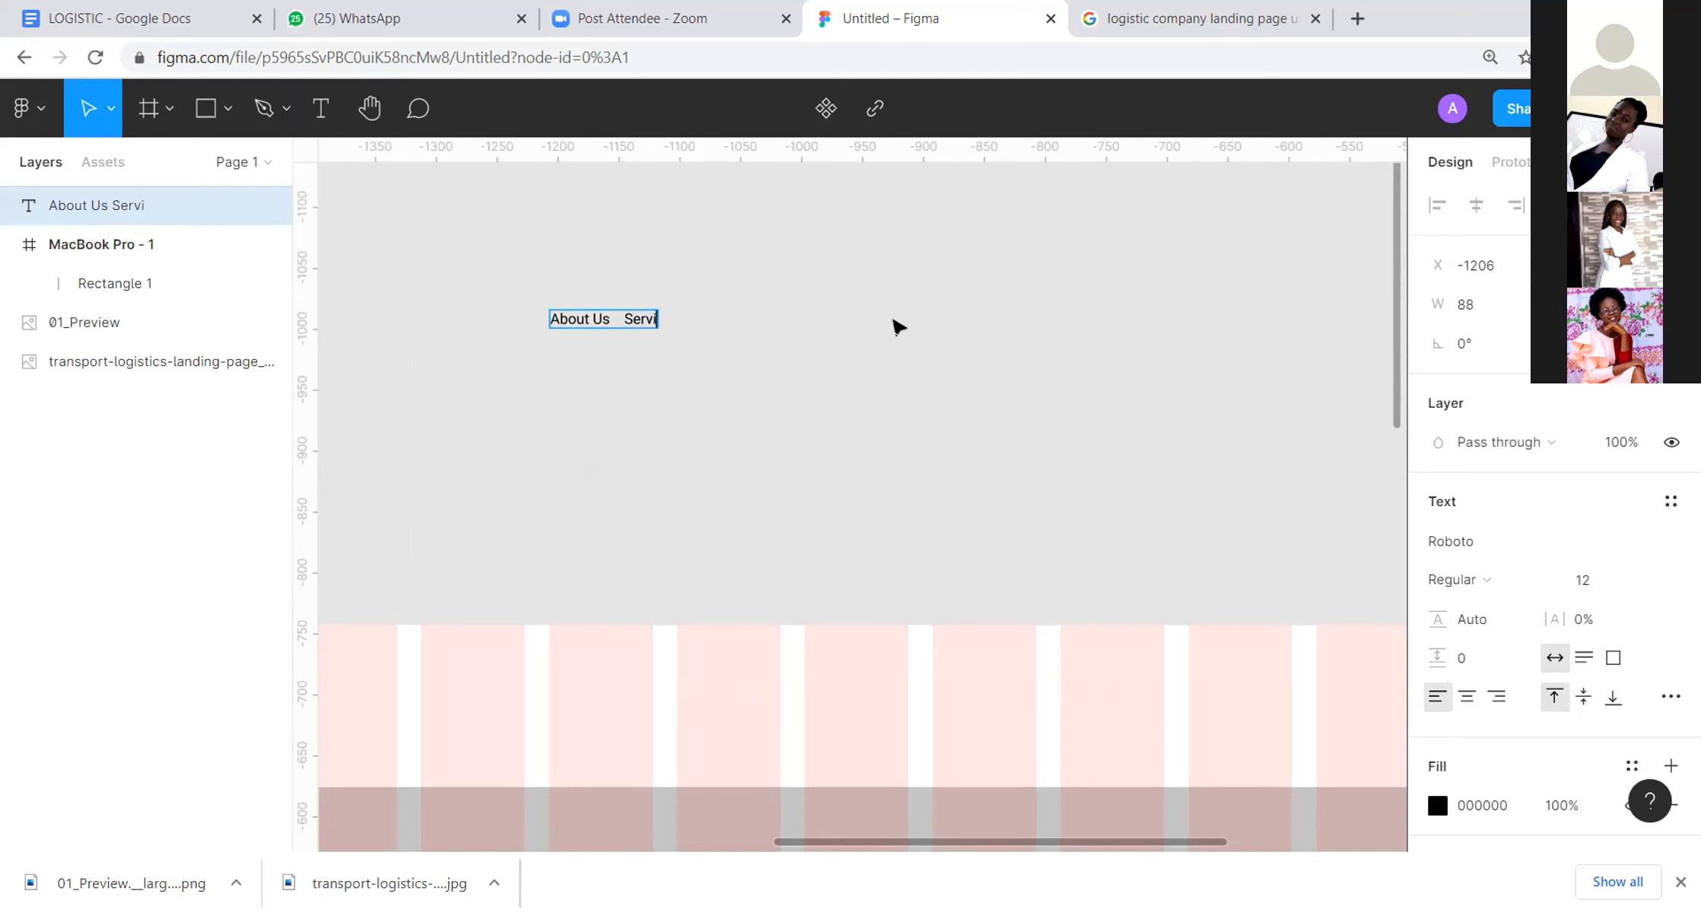
{"action": "type", "text": "ces    Pricing"}
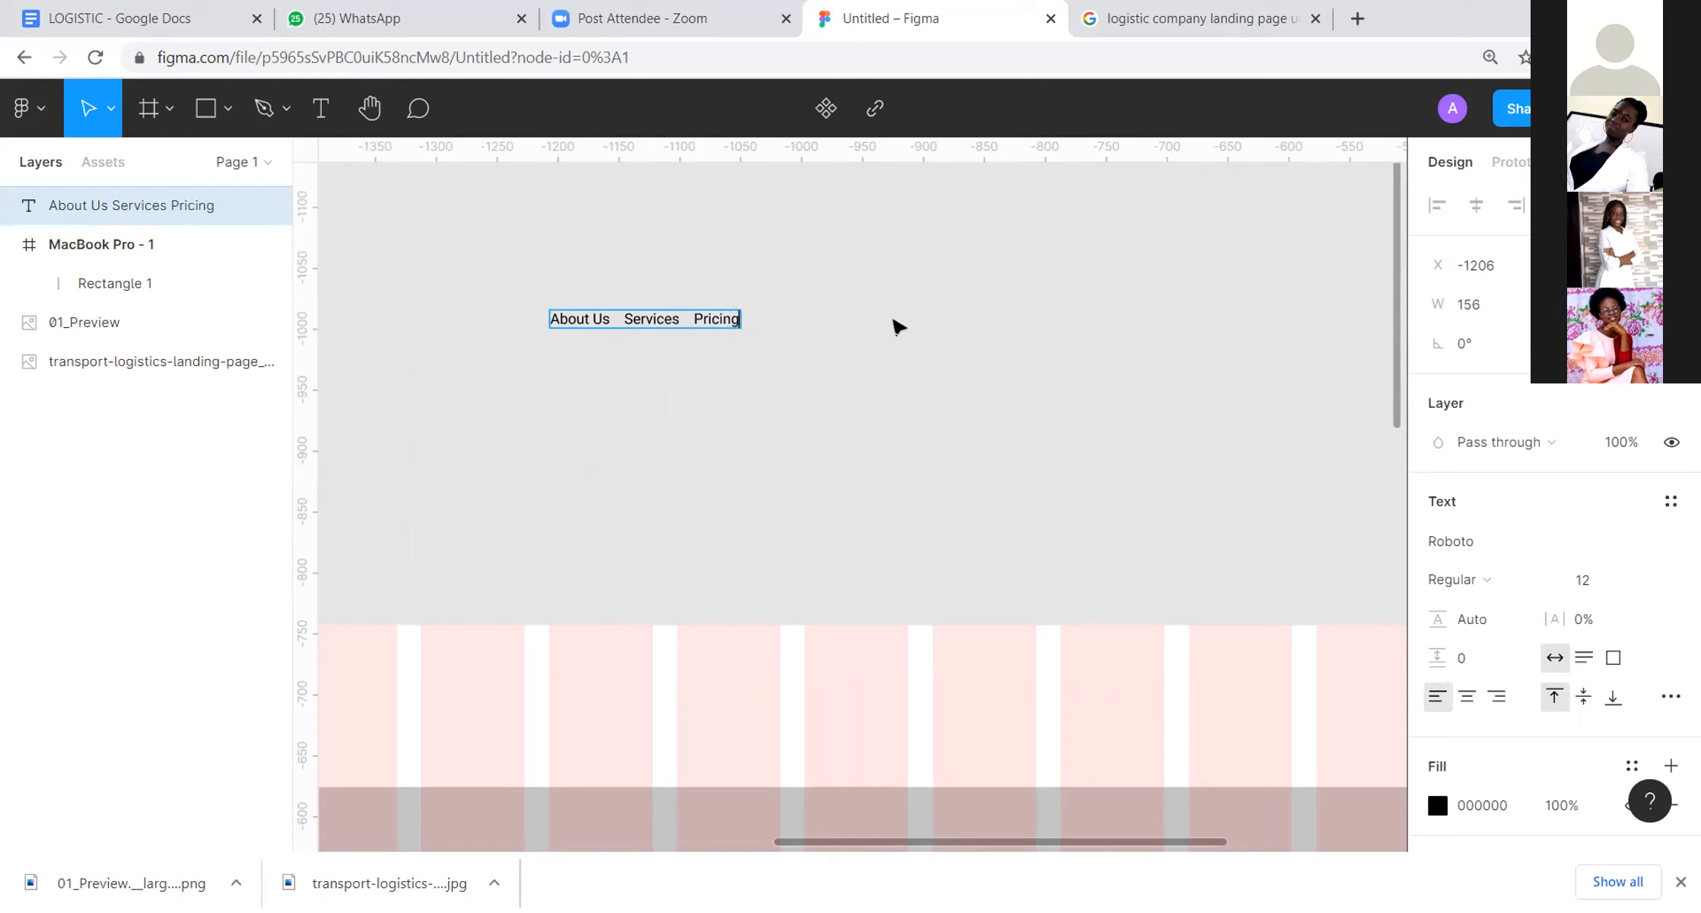
{"action": "type", "text": "    Co"}
{"action": "key", "text": "BackSpace"}
{"action": "key", "text": "BackSpace"}
{"action": "key", "text": "BackSpace"}
{"action": "key", "text": "BackSpace"}
{"action": "key", "text": "BackSpace"}
{"action": "key", "text": "BackSpace"}
{"action": "key", "text": "BackSpace"}
{"action": "key", "text": "BackSpace"}
{"action": "key", "text": "BackSpace"}
{"action": "key", "text": "BackSpace"}
{"action": "key", "text": "BackSpace"}
{"action": "key", "text": "BackSpace"}
{"action": "key", "text": "BackSpace"}
{"action": "key", "text": "BackSpace"}
{"action": "key", "text": "BackSpace"}
{"action": "key", "text": "BackSpace"}
{"action": "key", "text": "BackSpace"}
{"action": "key", "text": "BackSpace"}
{"action": "key", "text": "BackSpace"}
{"action": "key", "text": "BackSpace"}
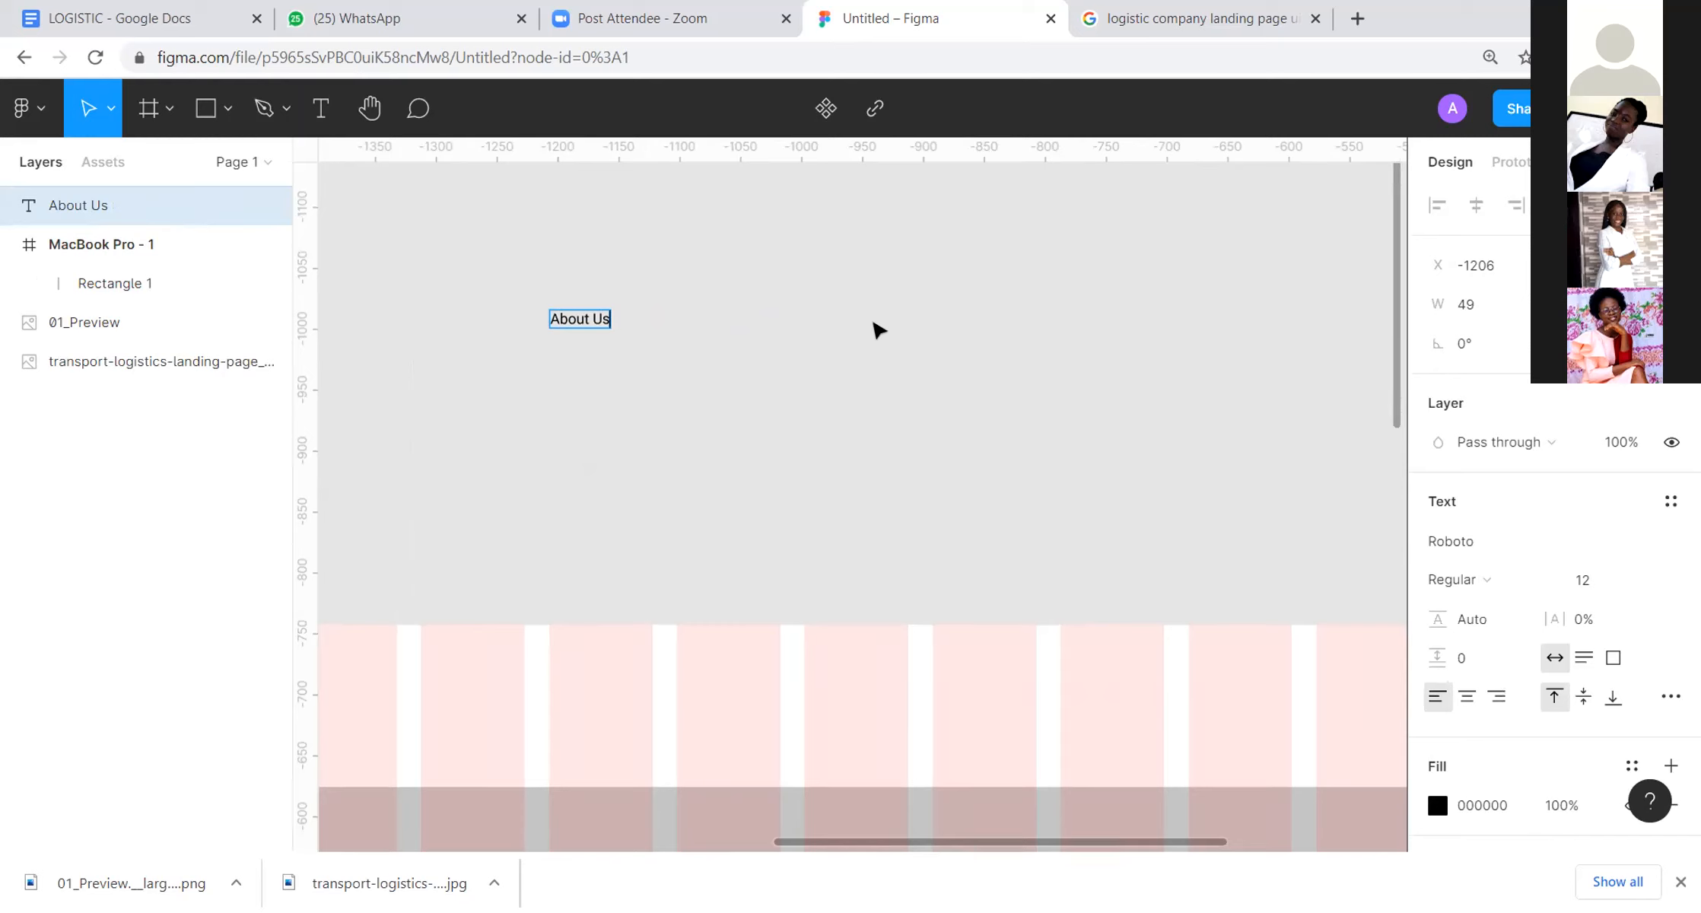
{"action": "key", "text": "Escape"}
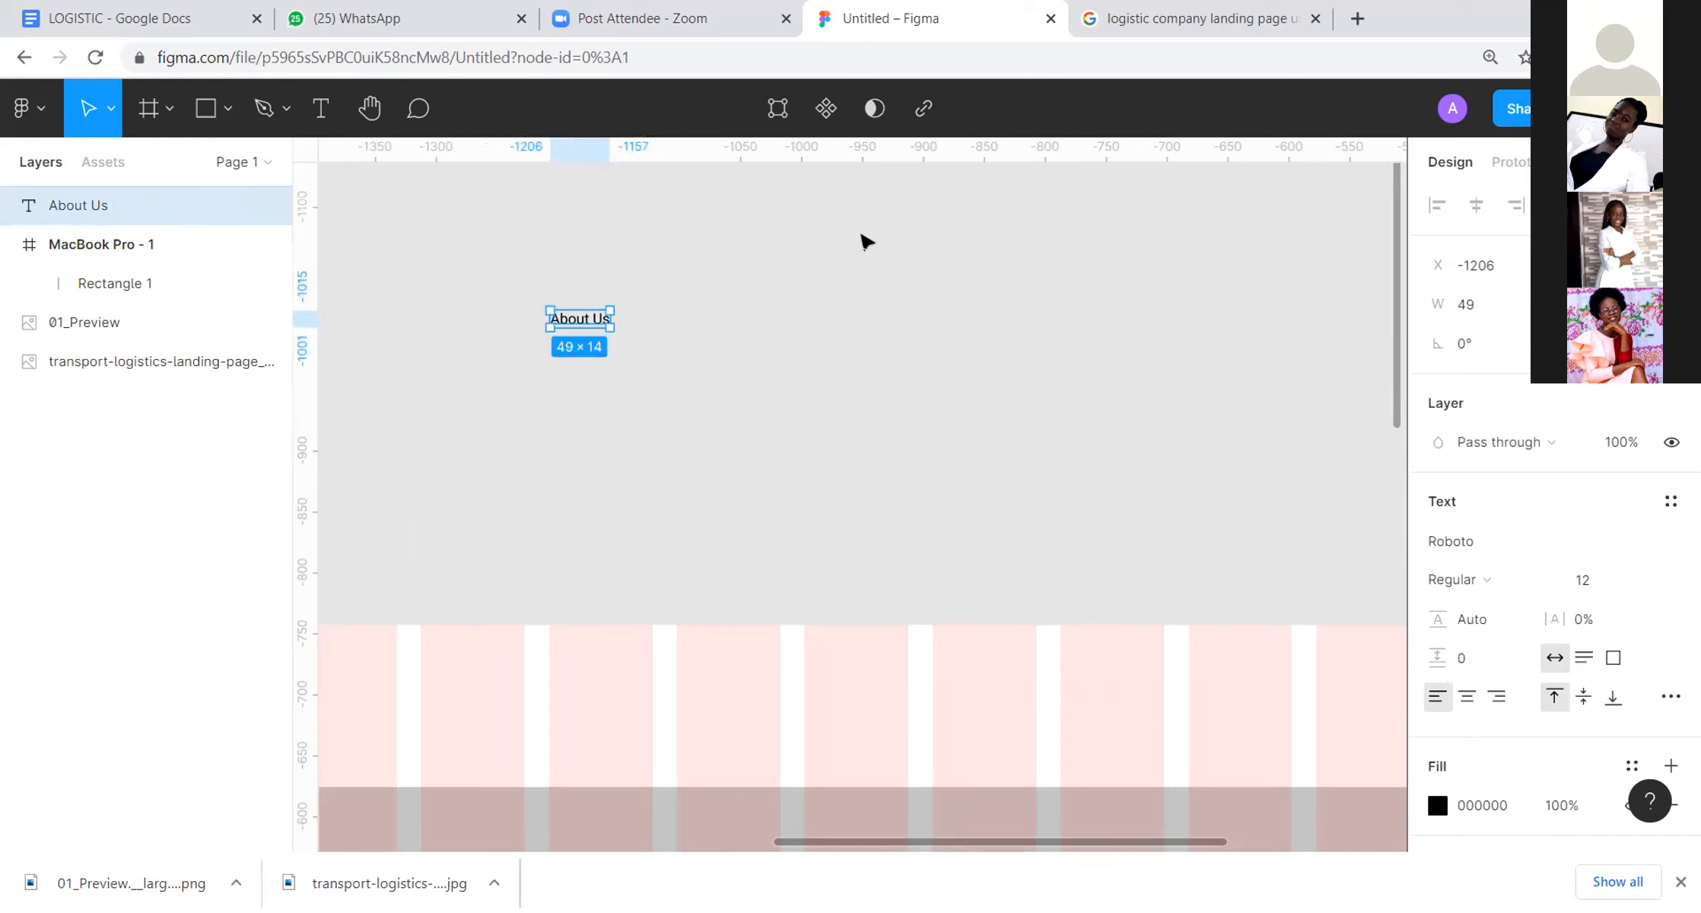
{"action": "left_click", "coordinate": [875, 246]}
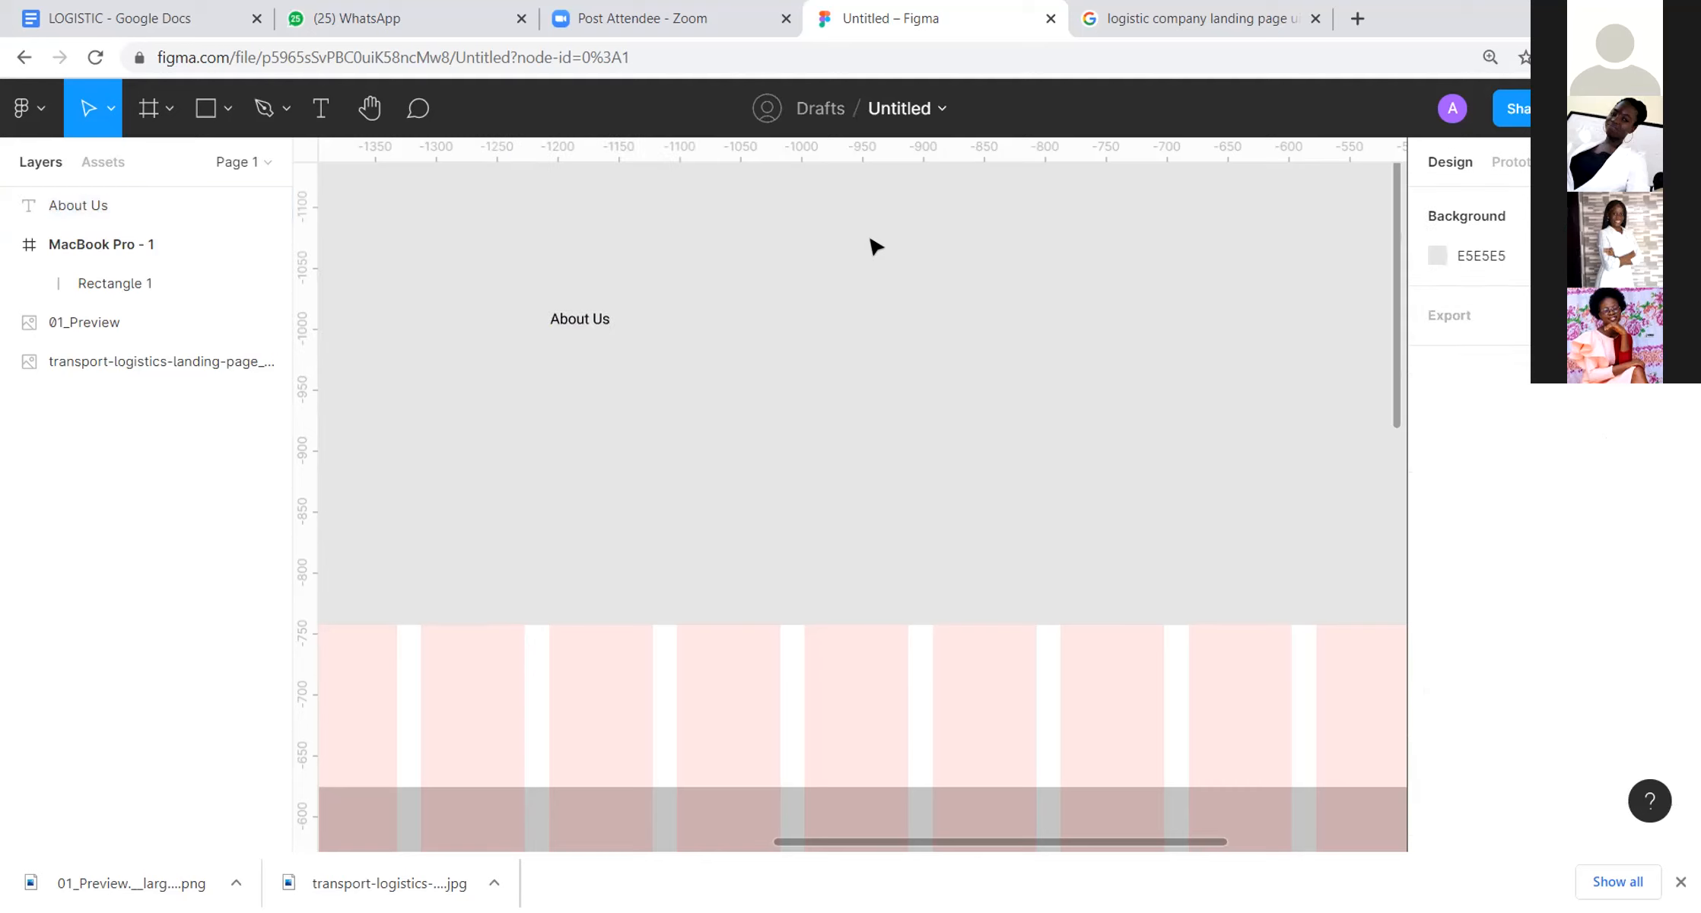
{"action": "left_click", "coordinate": [593, 326]}
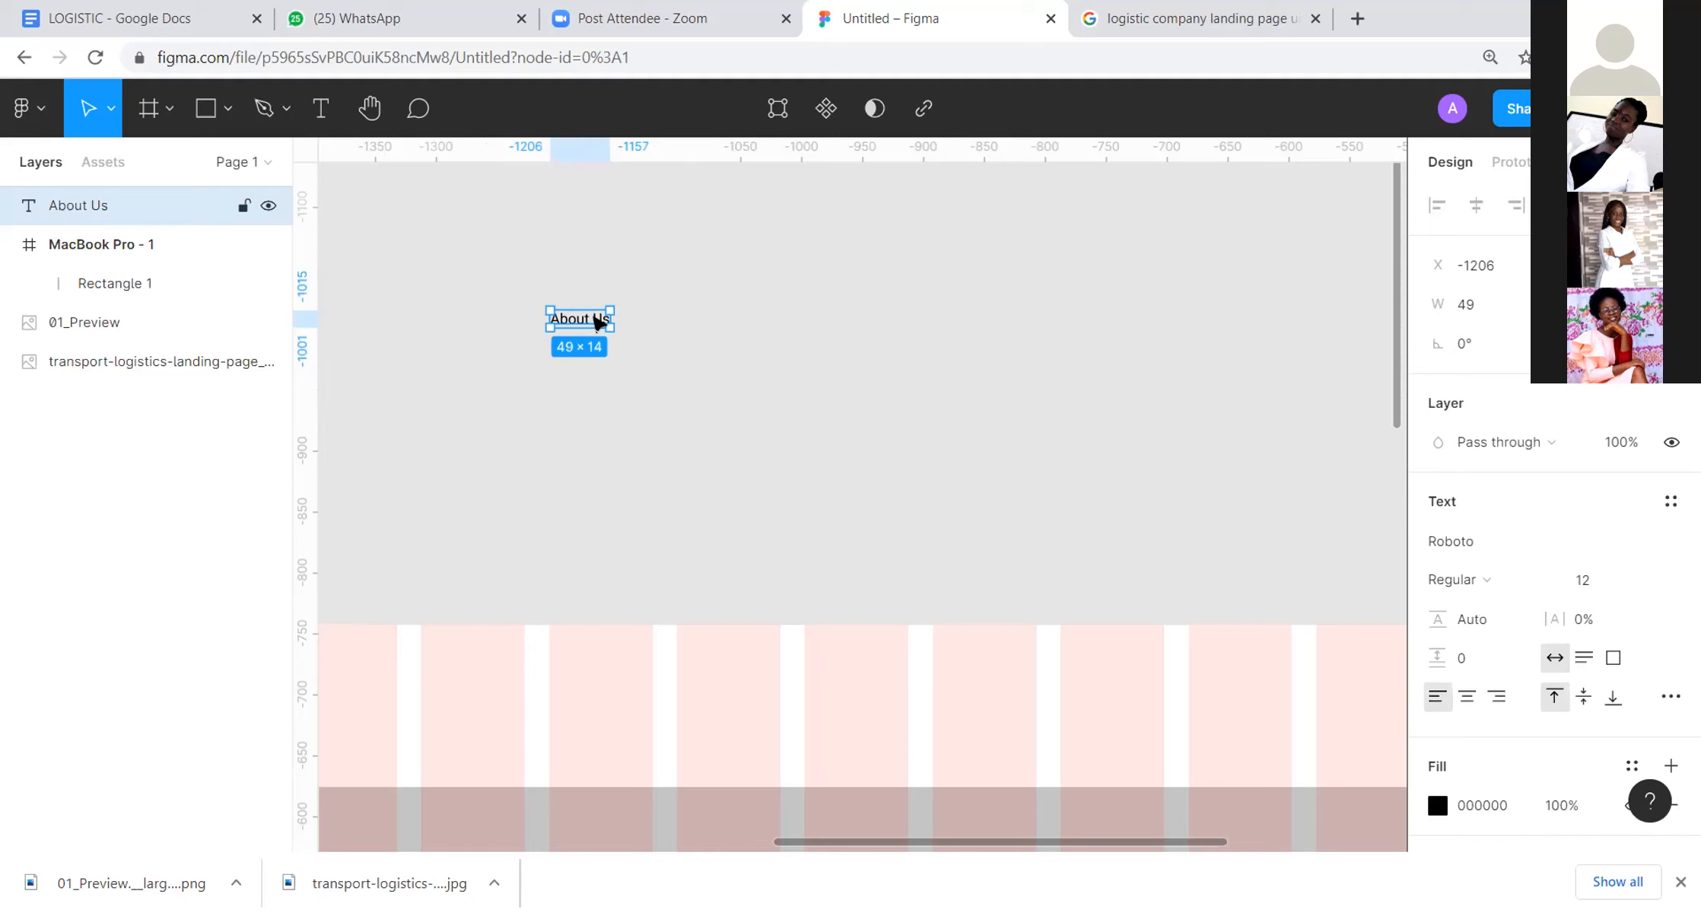
{"action": "left_click", "coordinate": [664, 332]}
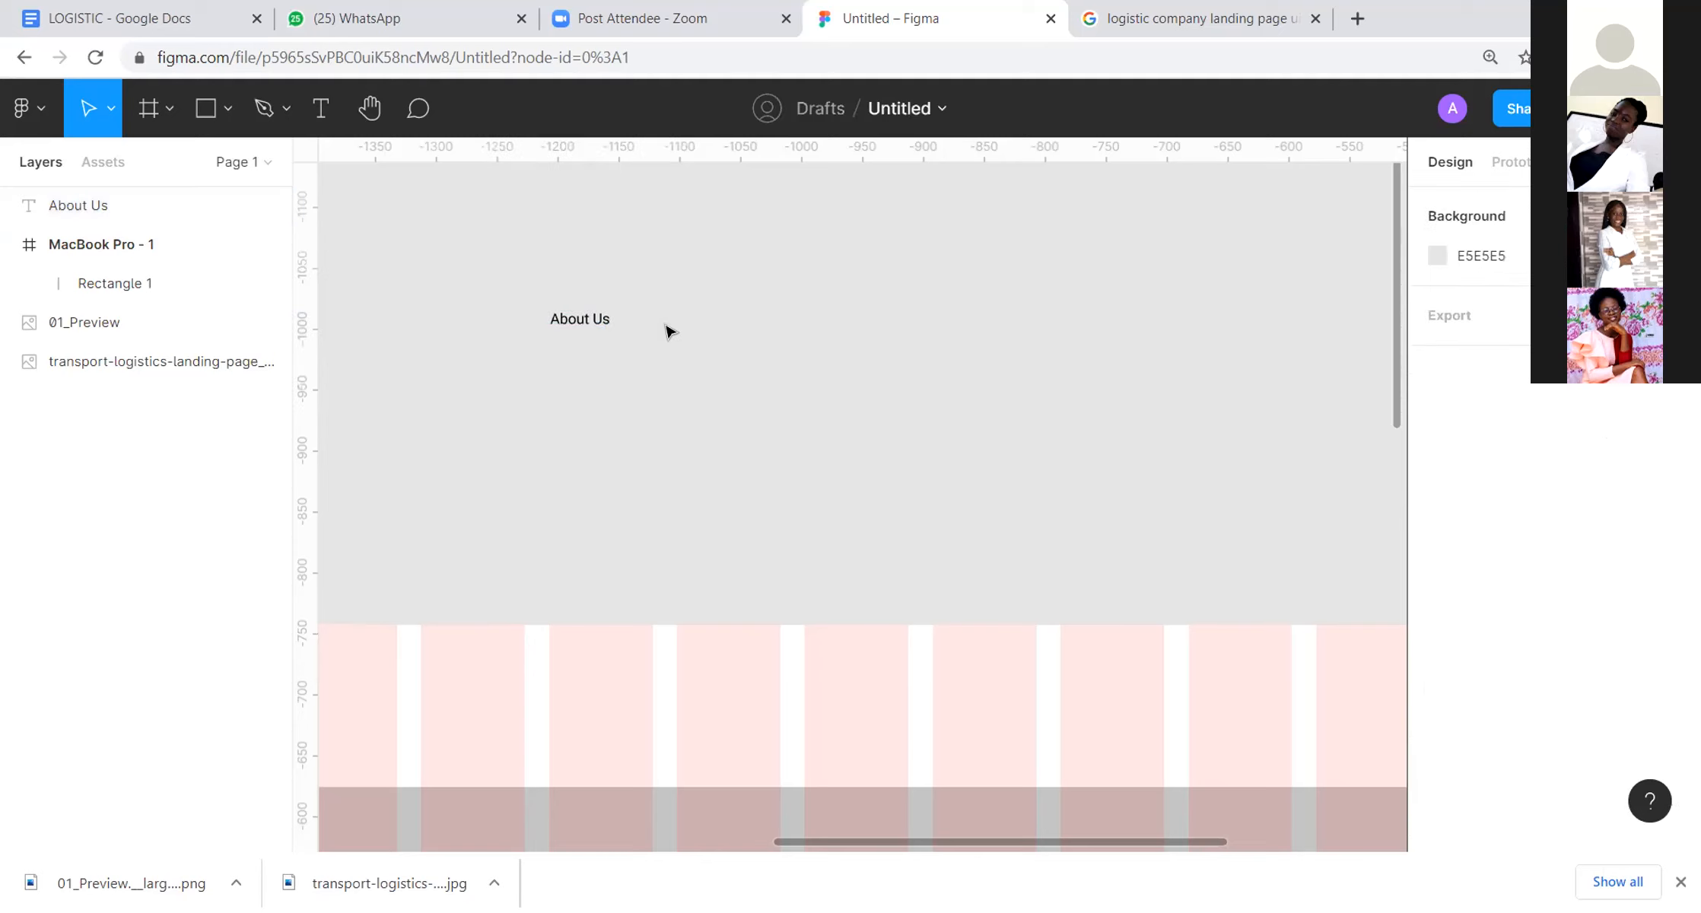
{"action": "left_click", "coordinate": [576, 332]}
{"action": "scroll", "coordinate": [615, 267], "scroll_direction": "up", "scroll_amount": 2}
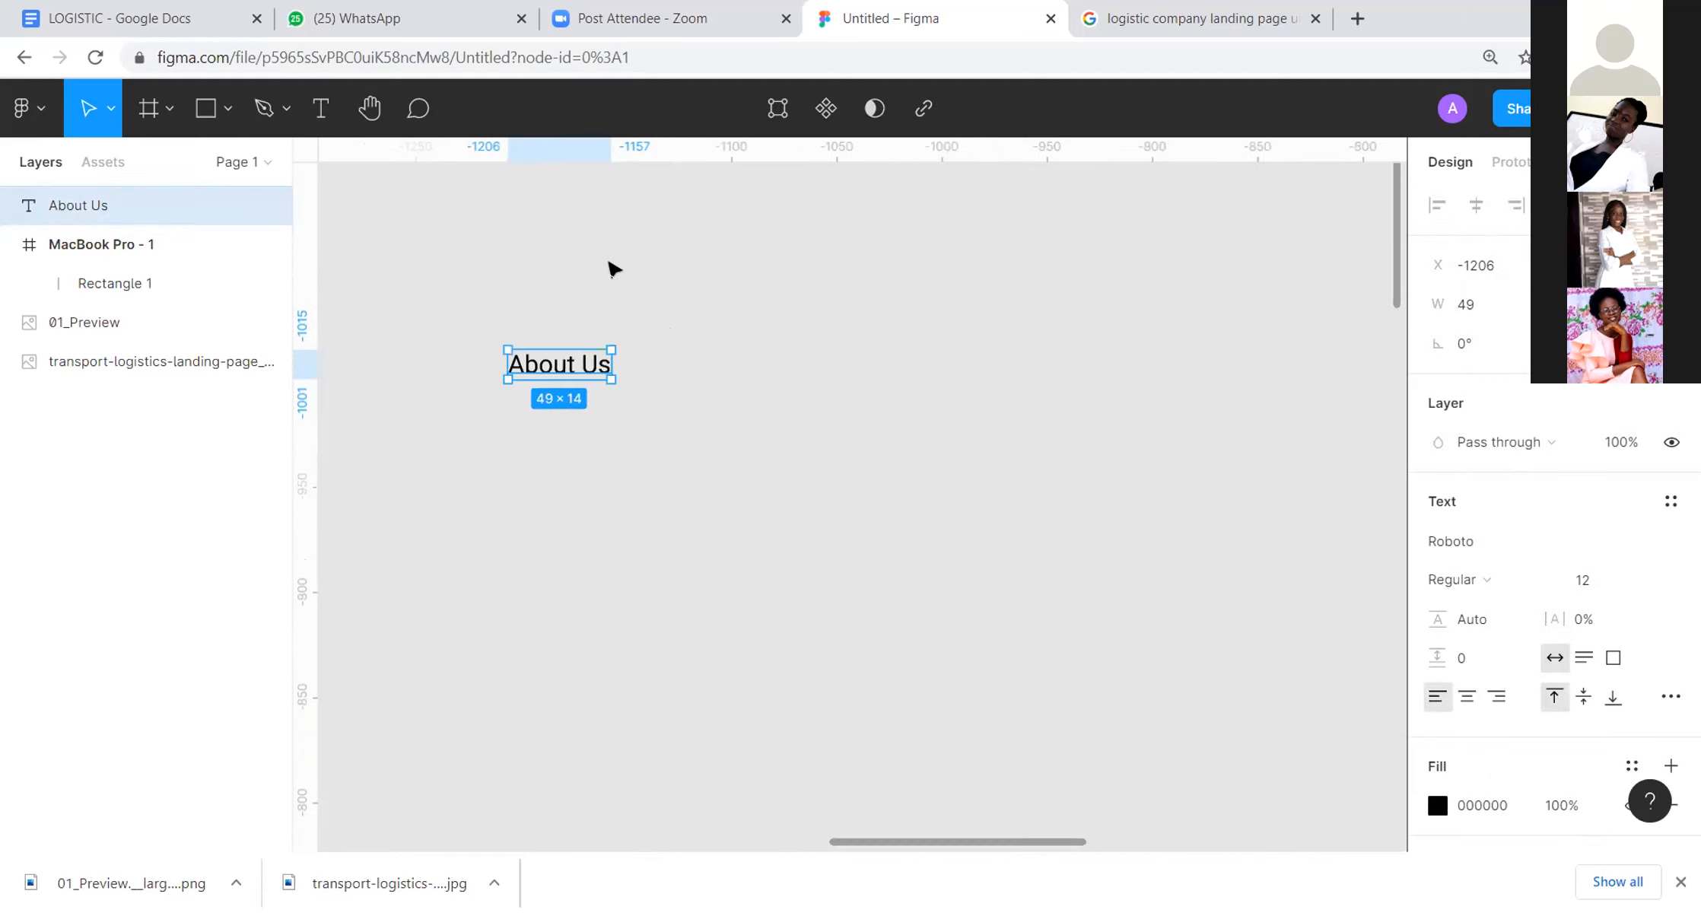
{"action": "scroll", "coordinate": [615, 268], "scroll_direction": "up", "scroll_amount": 3}
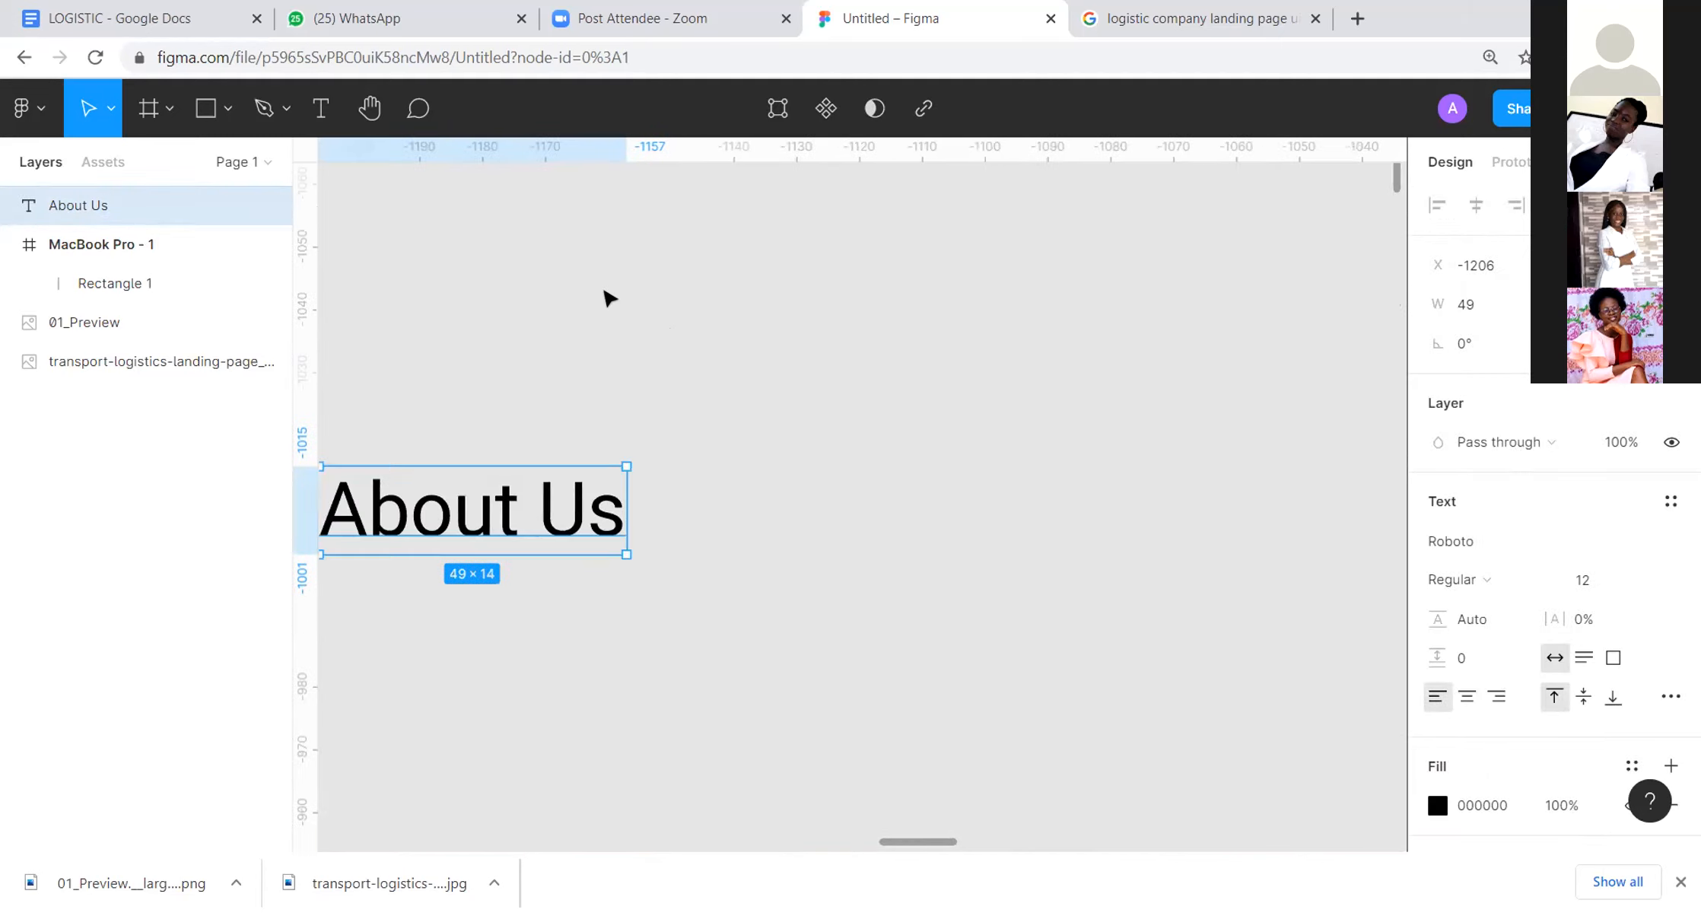
{"action": "scroll", "coordinate": [609, 298], "scroll_direction": "down", "scroll_amount": 2}
{"action": "key", "text": "Escape"}
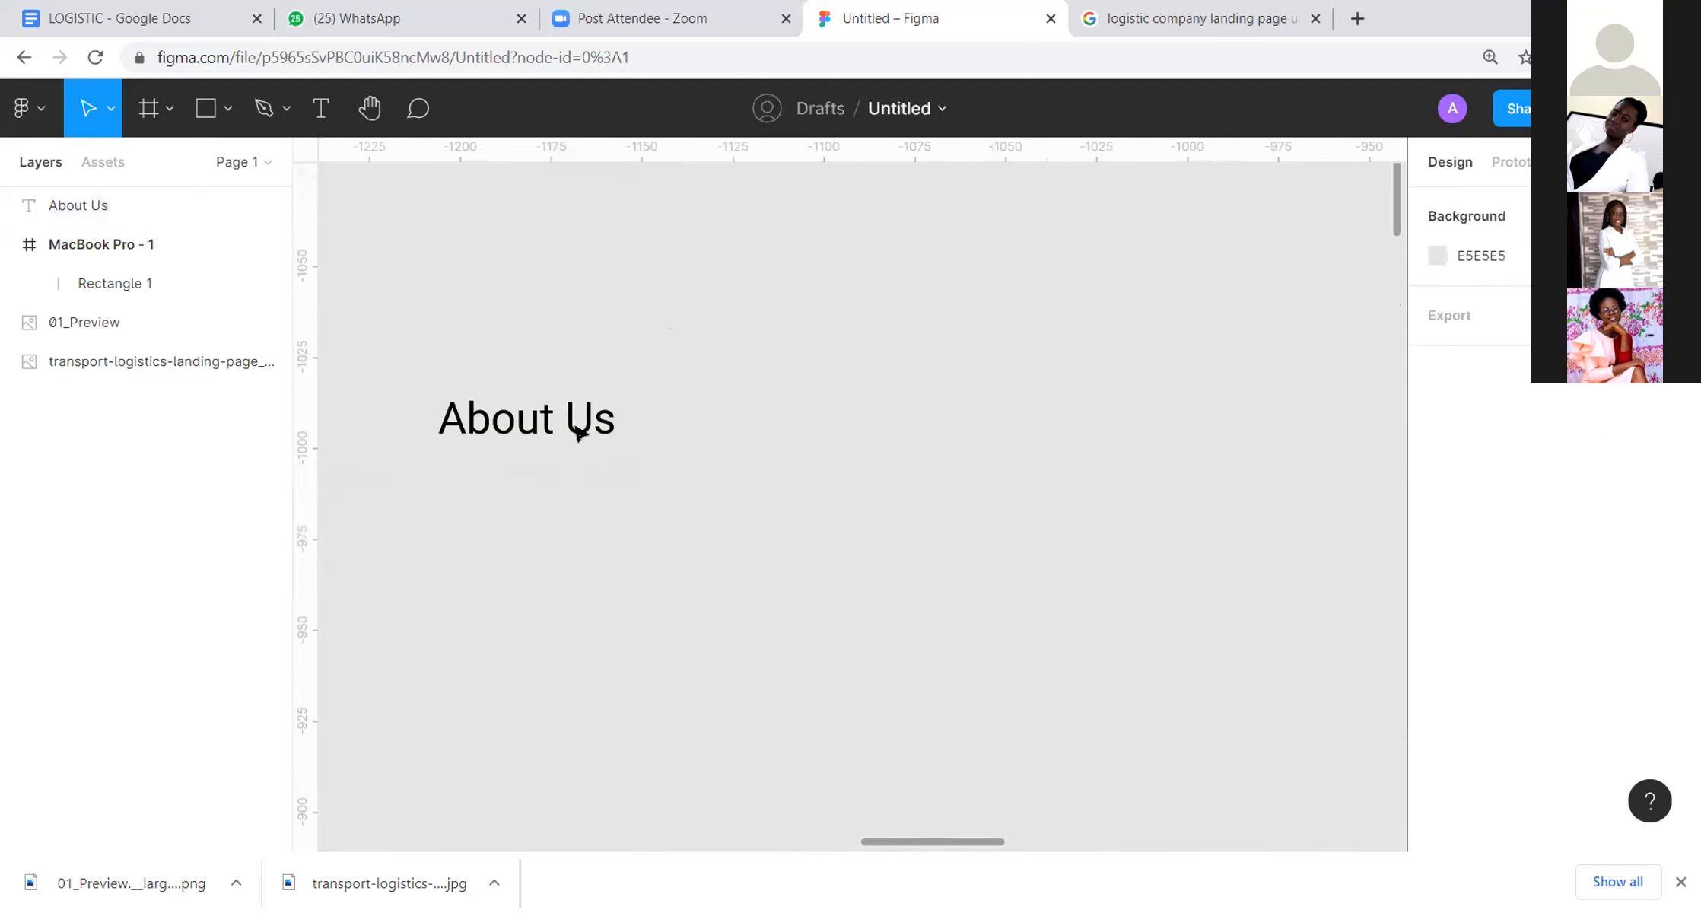
Step: Delete the last characters of the "About Us" text and retype its ending
{"action": "double_click", "coordinate": [574, 431]}
{"action": "left_click", "coordinate": [604, 414]}
{"action": "left_click", "coordinate": [613, 414]}
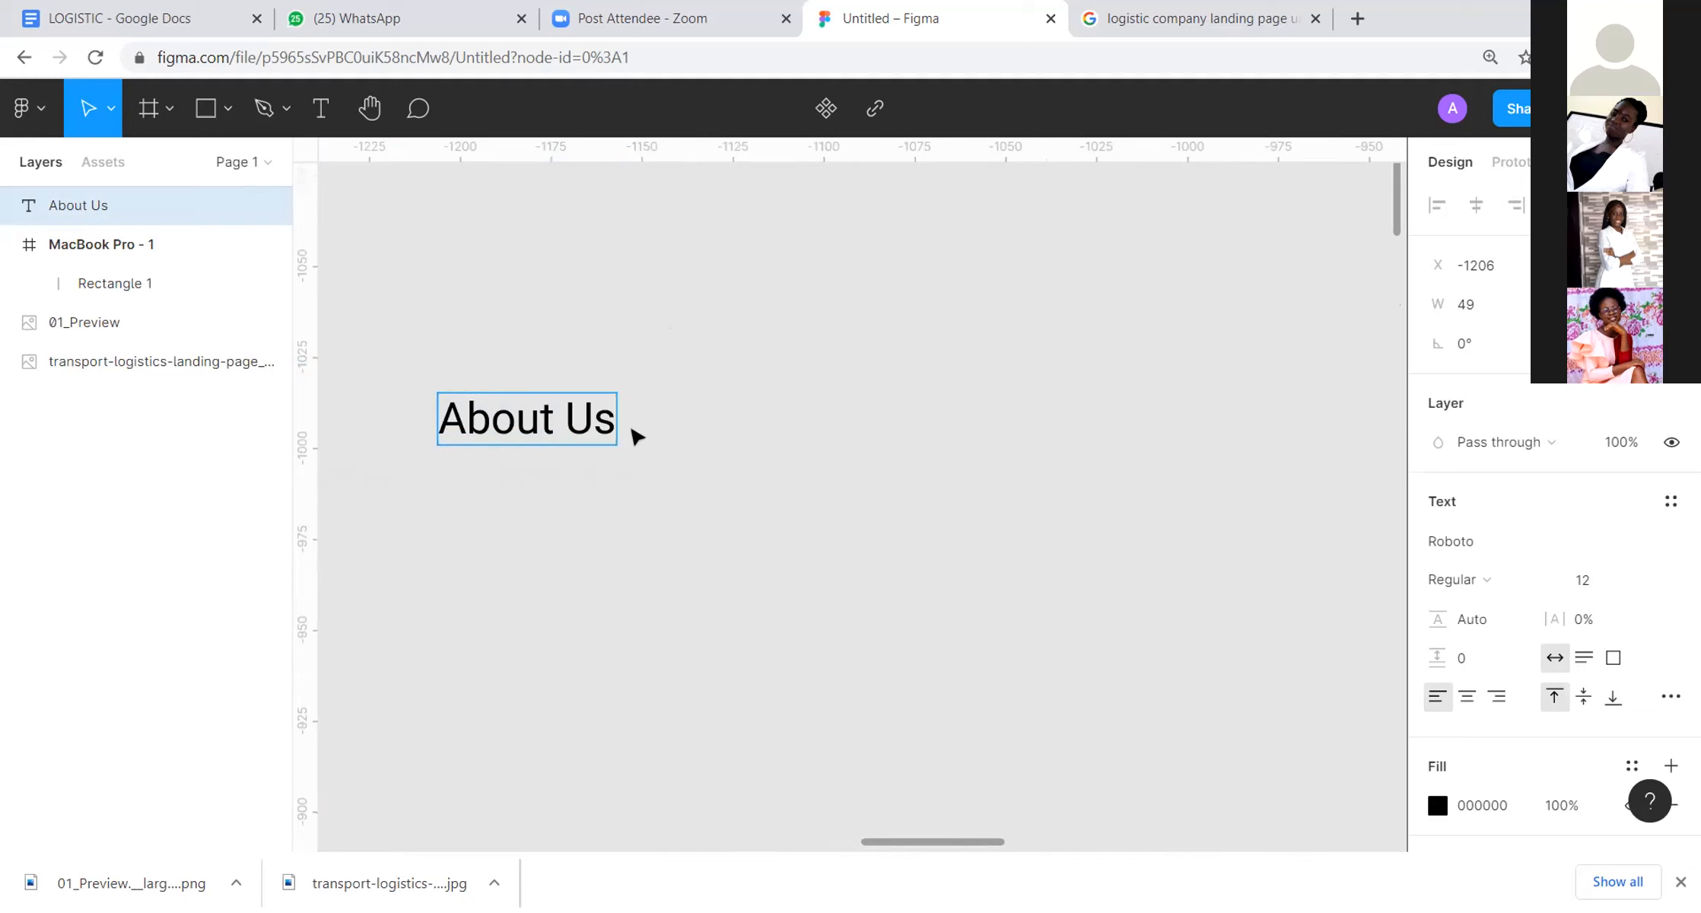
{"action": "key", "text": "BackSpace"}
{"action": "key", "text": "BackSpace"}
{"action": "key", "text": "BackSpace"}
{"action": "key", "text": "BackSpace"}
{"action": "key", "text": "BackSpace"}
{"action": "type", "text": "s"}
{"action": "key", "text": "Escape"}
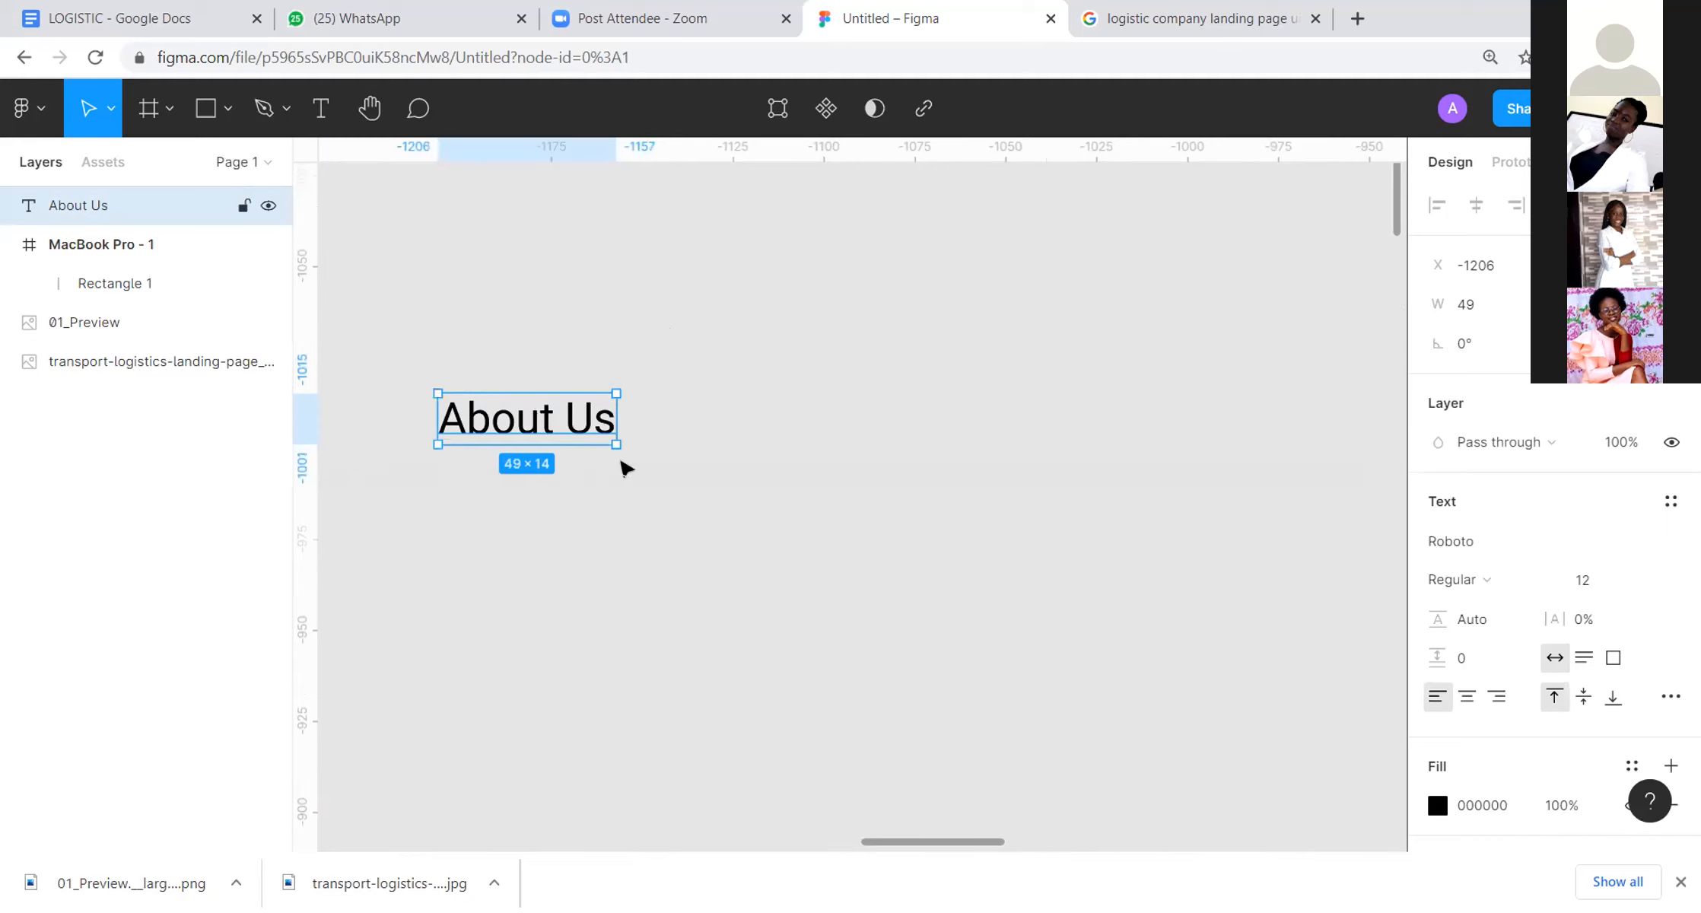
Step: Paste a copy of the "About Us" text beside the original at X -1141 and change its wording to "Services"
{"action": "key", "text": "ctrl+v"}
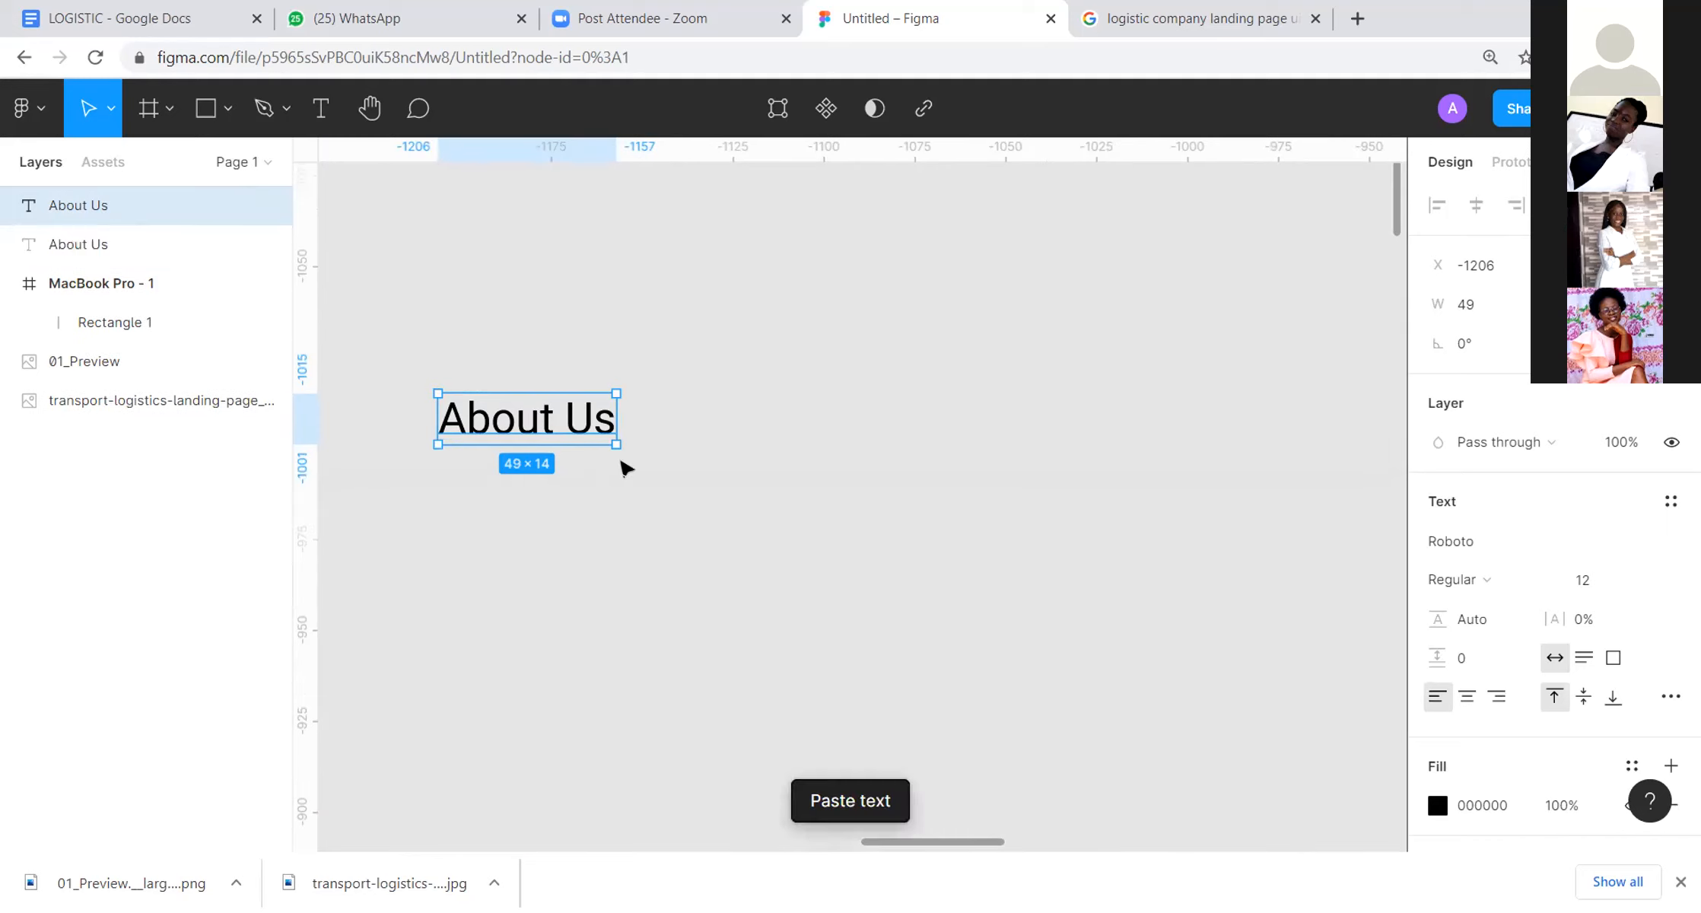
{"action": "left_click_drag", "start_coordinate": [552, 418], "coordinate": [788, 426]}
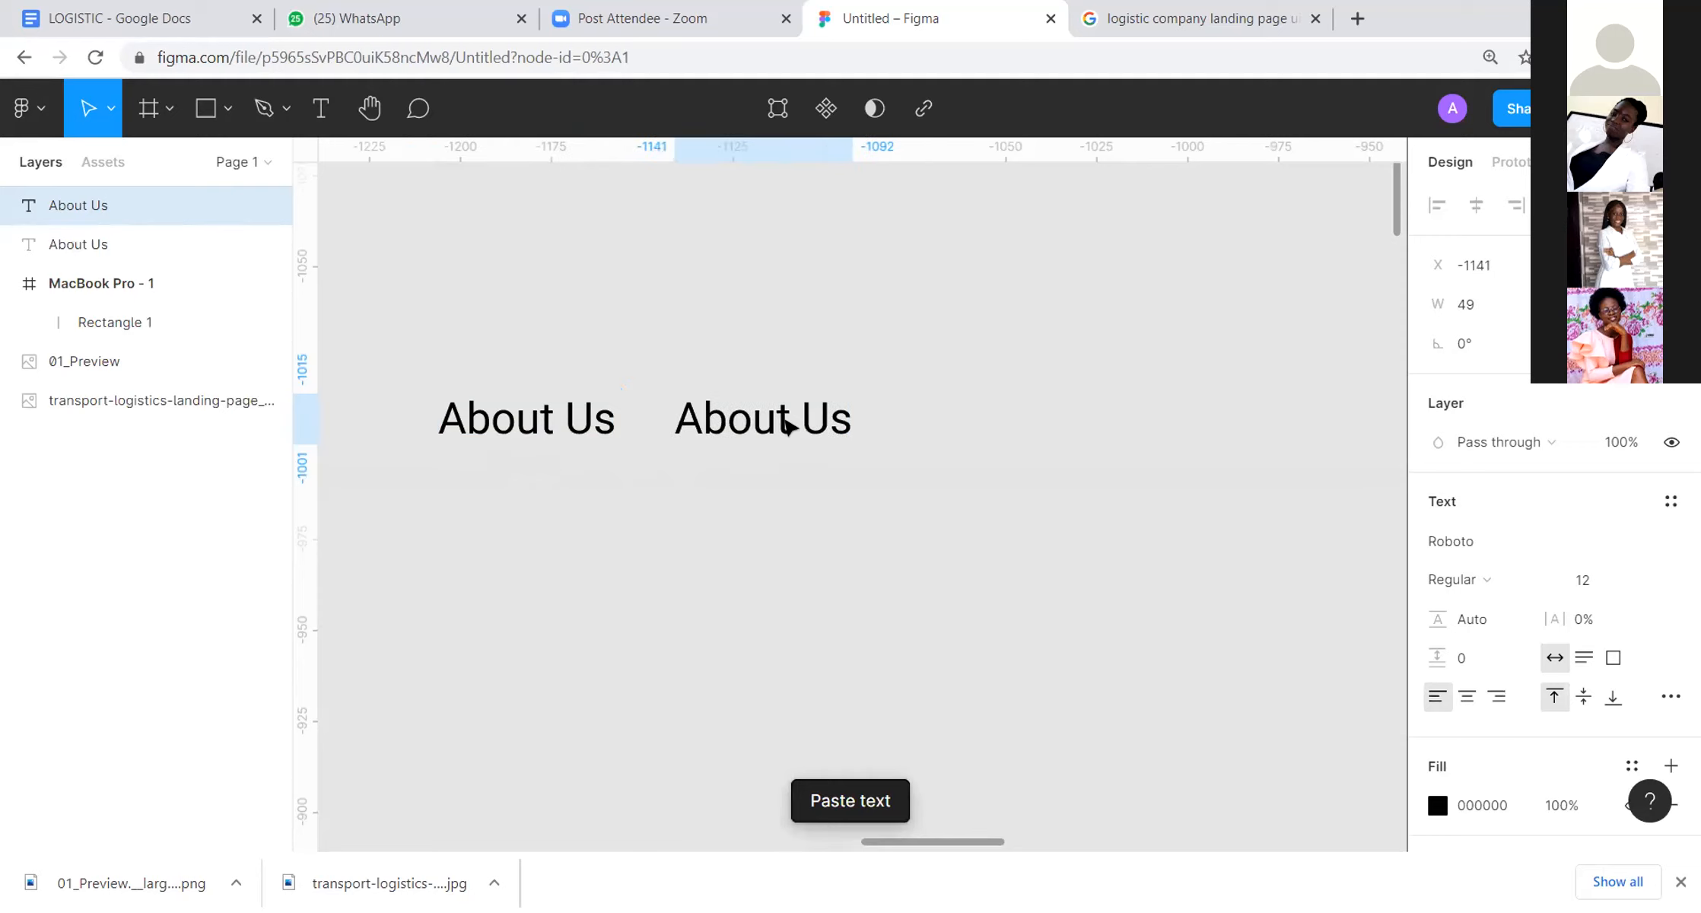
{"action": "double_click", "coordinate": [787, 426]}
{"action": "type", "text": "Se"}
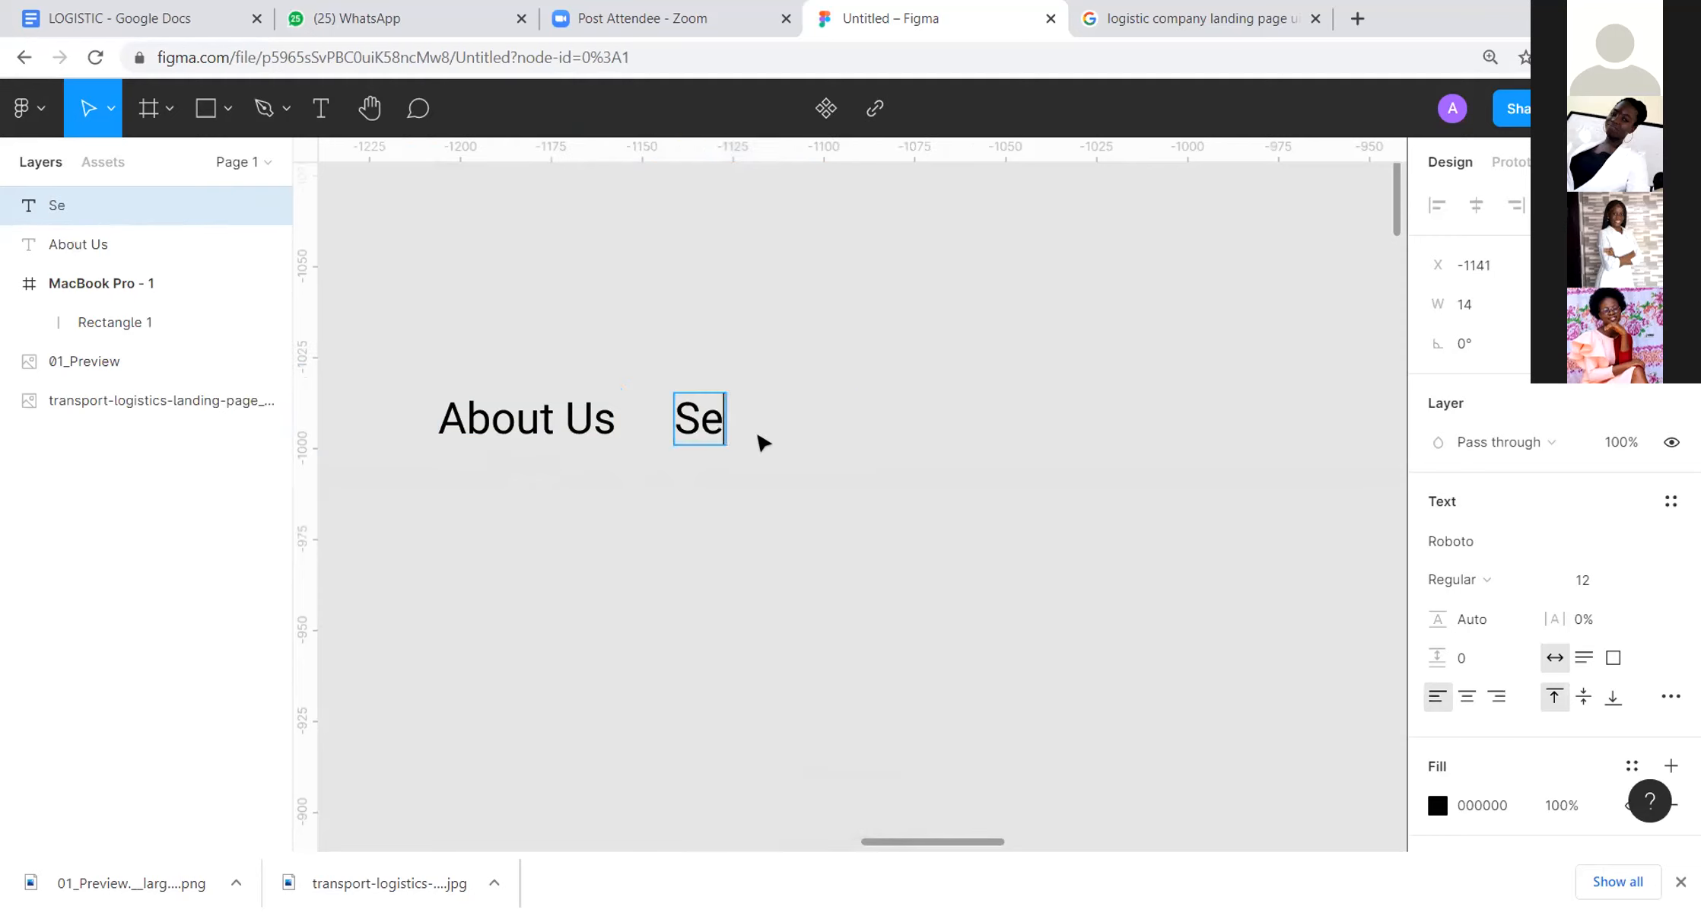
{"action": "type", "text": "rvices"}
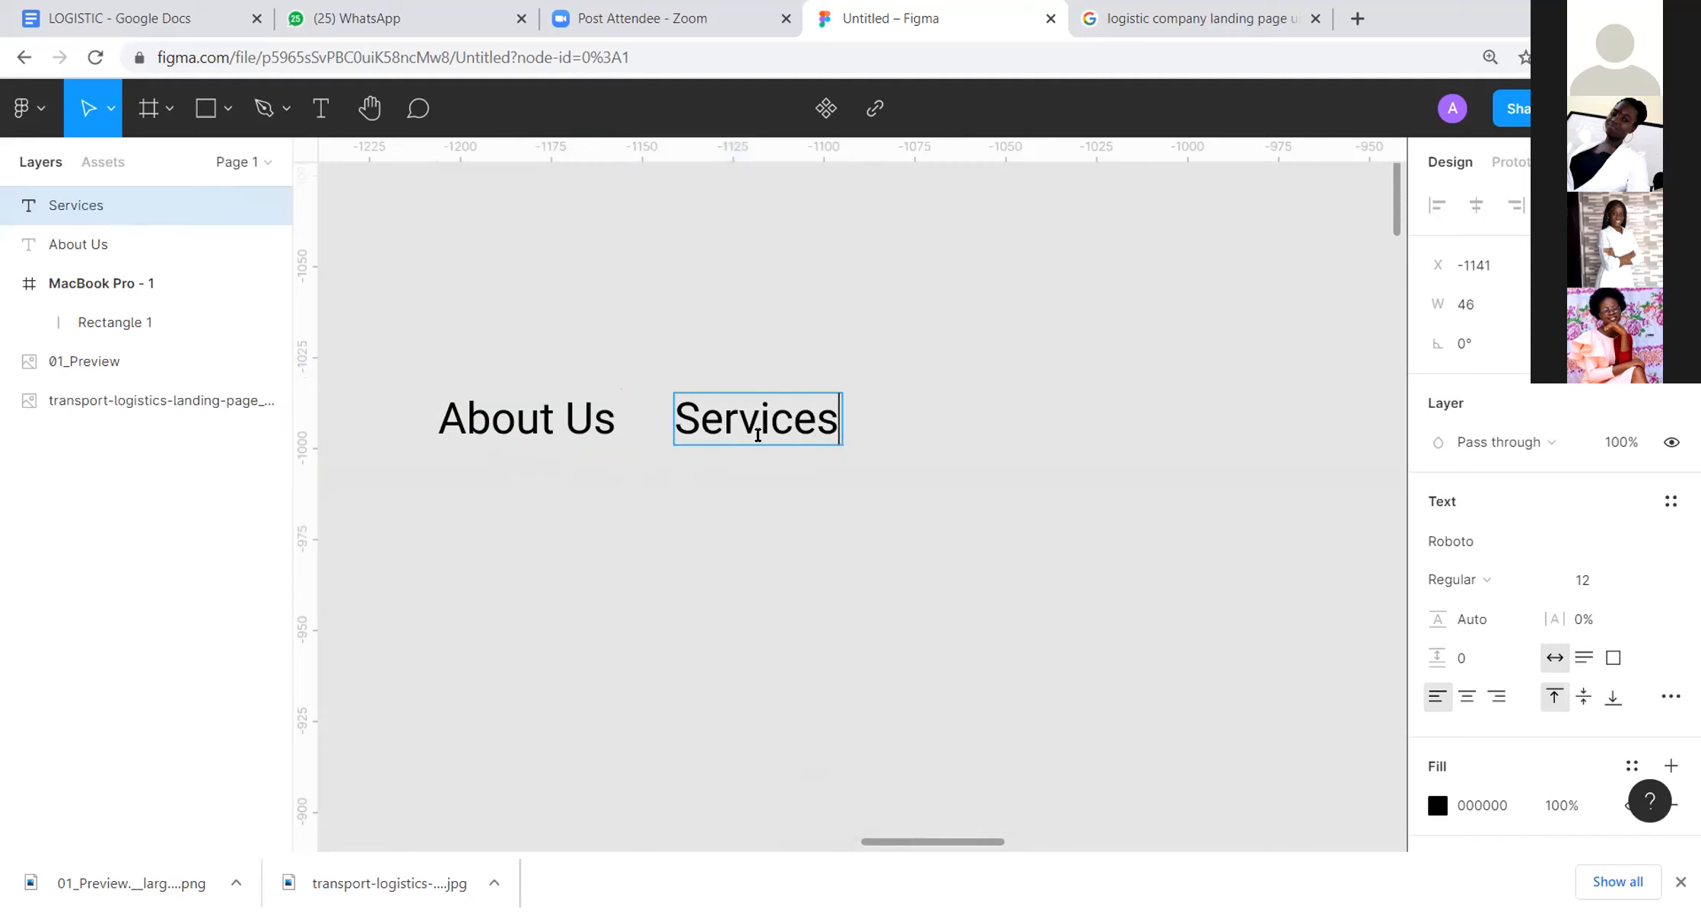
Step: Paste a copy of the "Services" text beside the original at X -1079 and change its wording to "Pricing"
{"action": "key", "text": "Escape"}
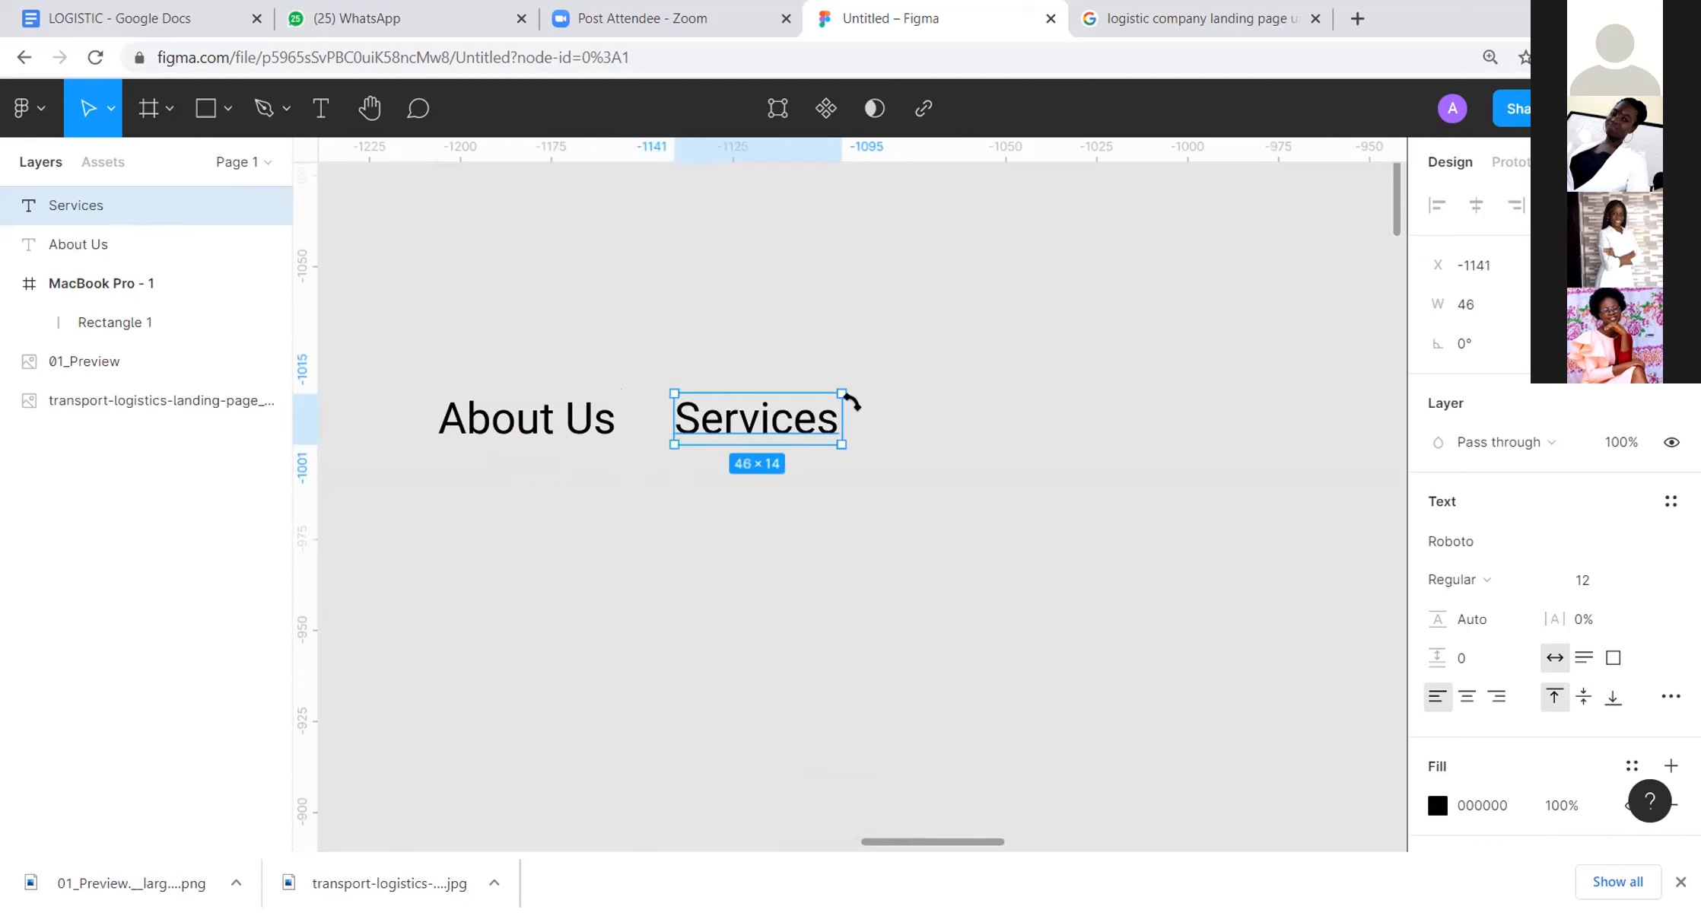
{"action": "key", "text": "ctrl+v"}
{"action": "left_click_drag", "start_coordinate": [824, 436], "coordinate": [1050, 423]}
{"action": "double_click", "coordinate": [1050, 423]}
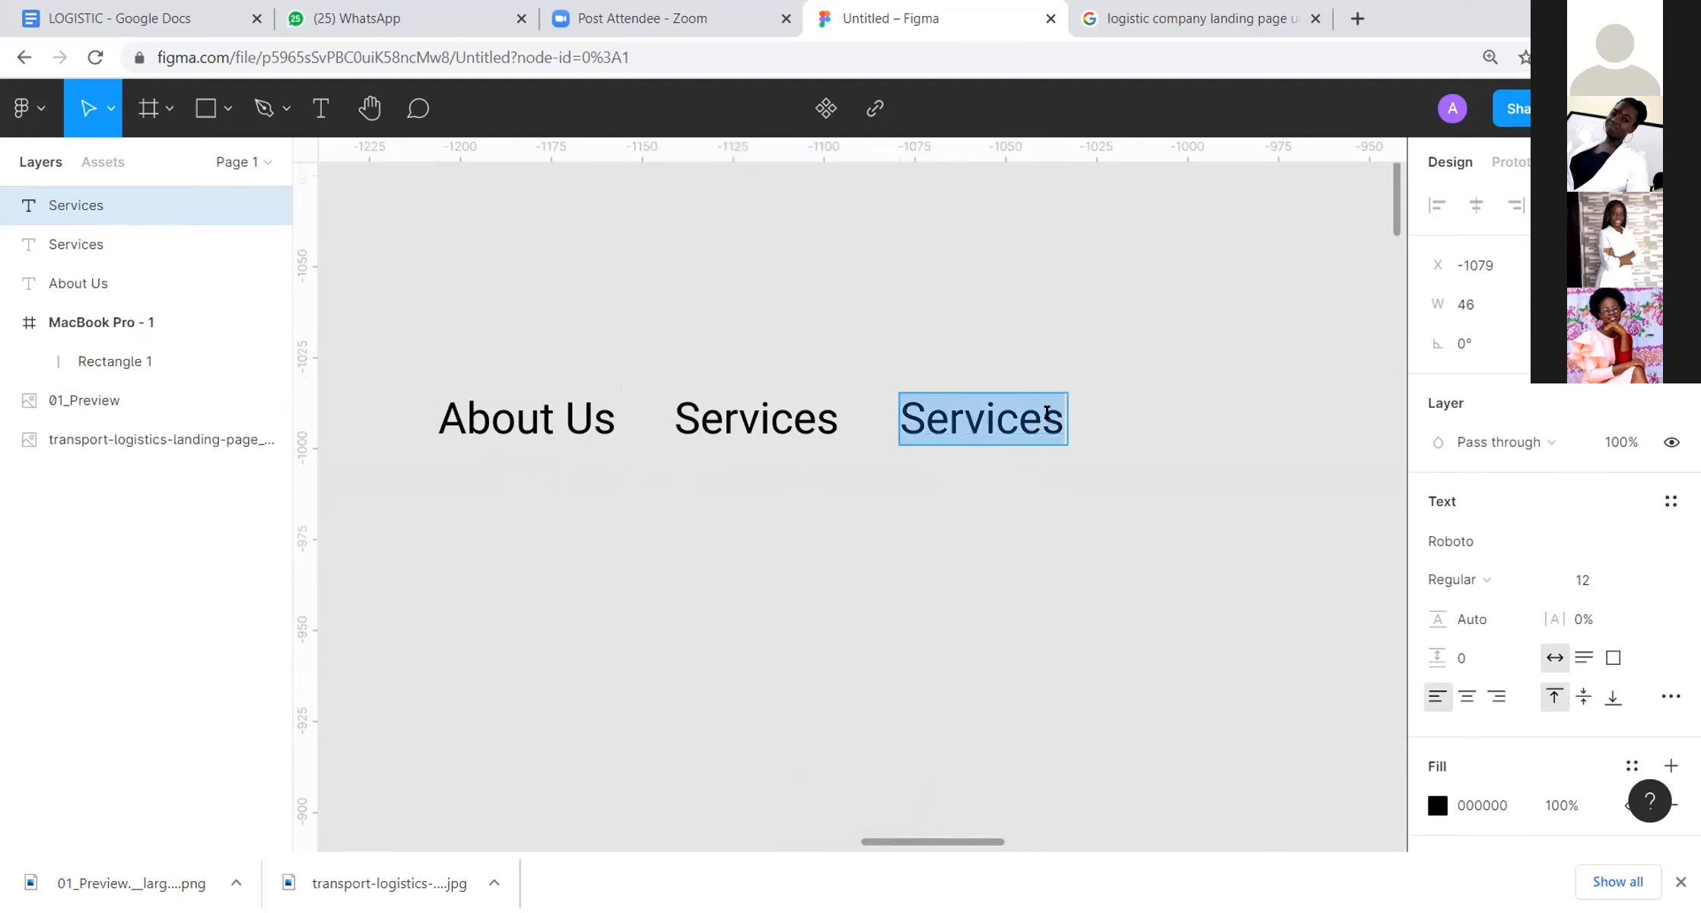
{"action": "type", "text": "P"}
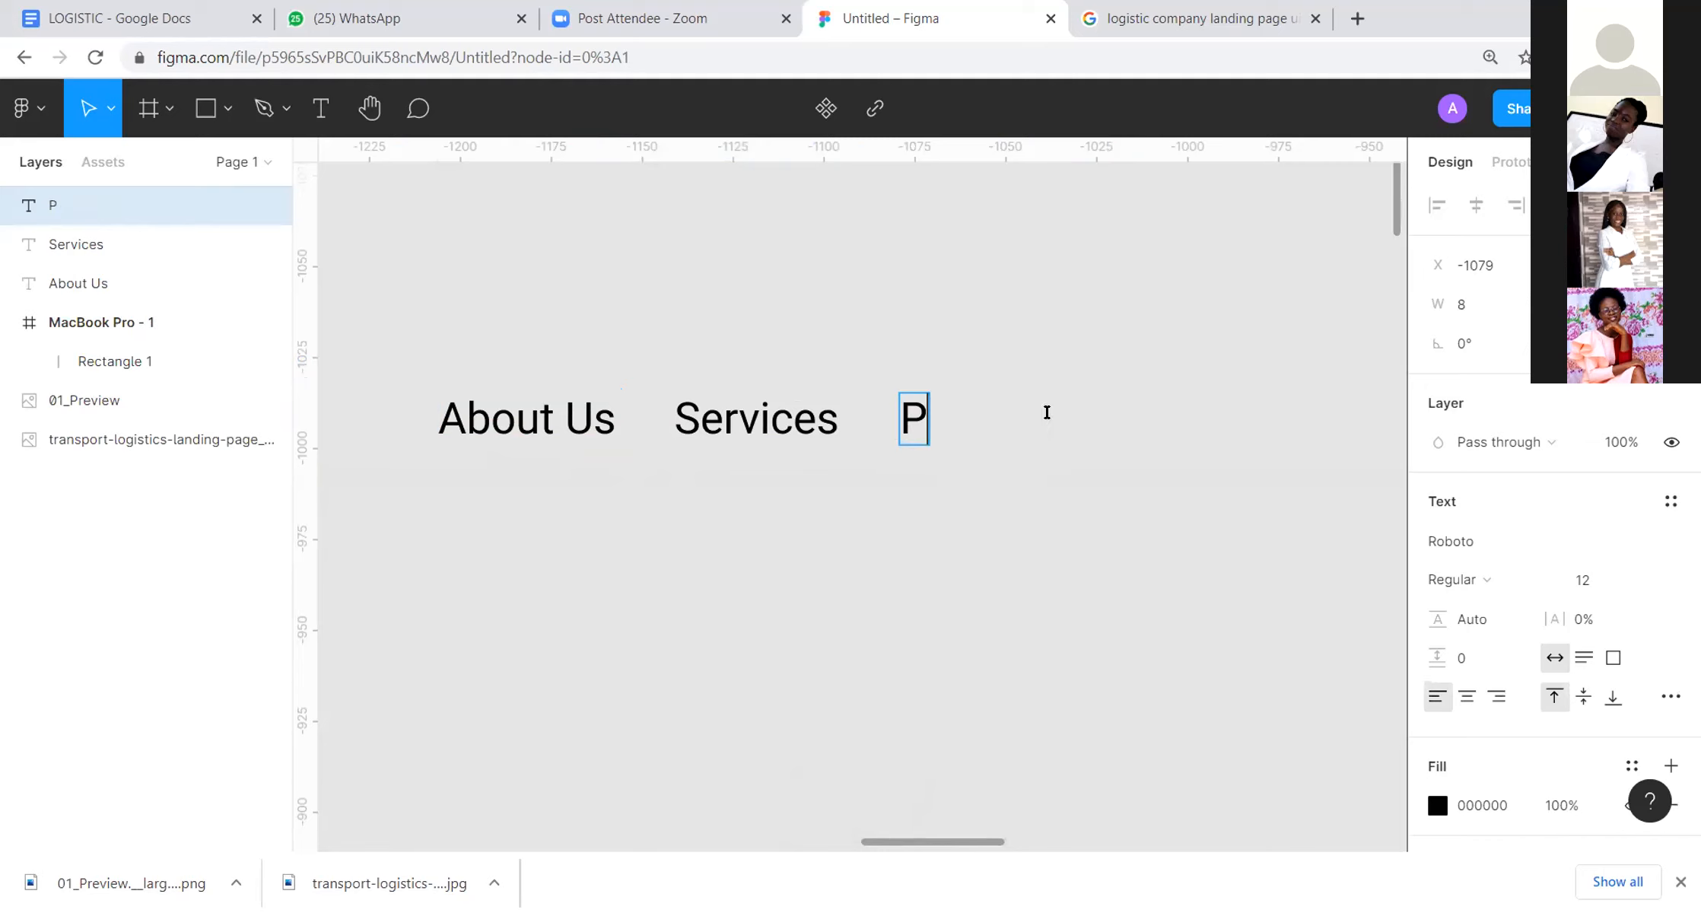
{"action": "type", "text": "ricing"}
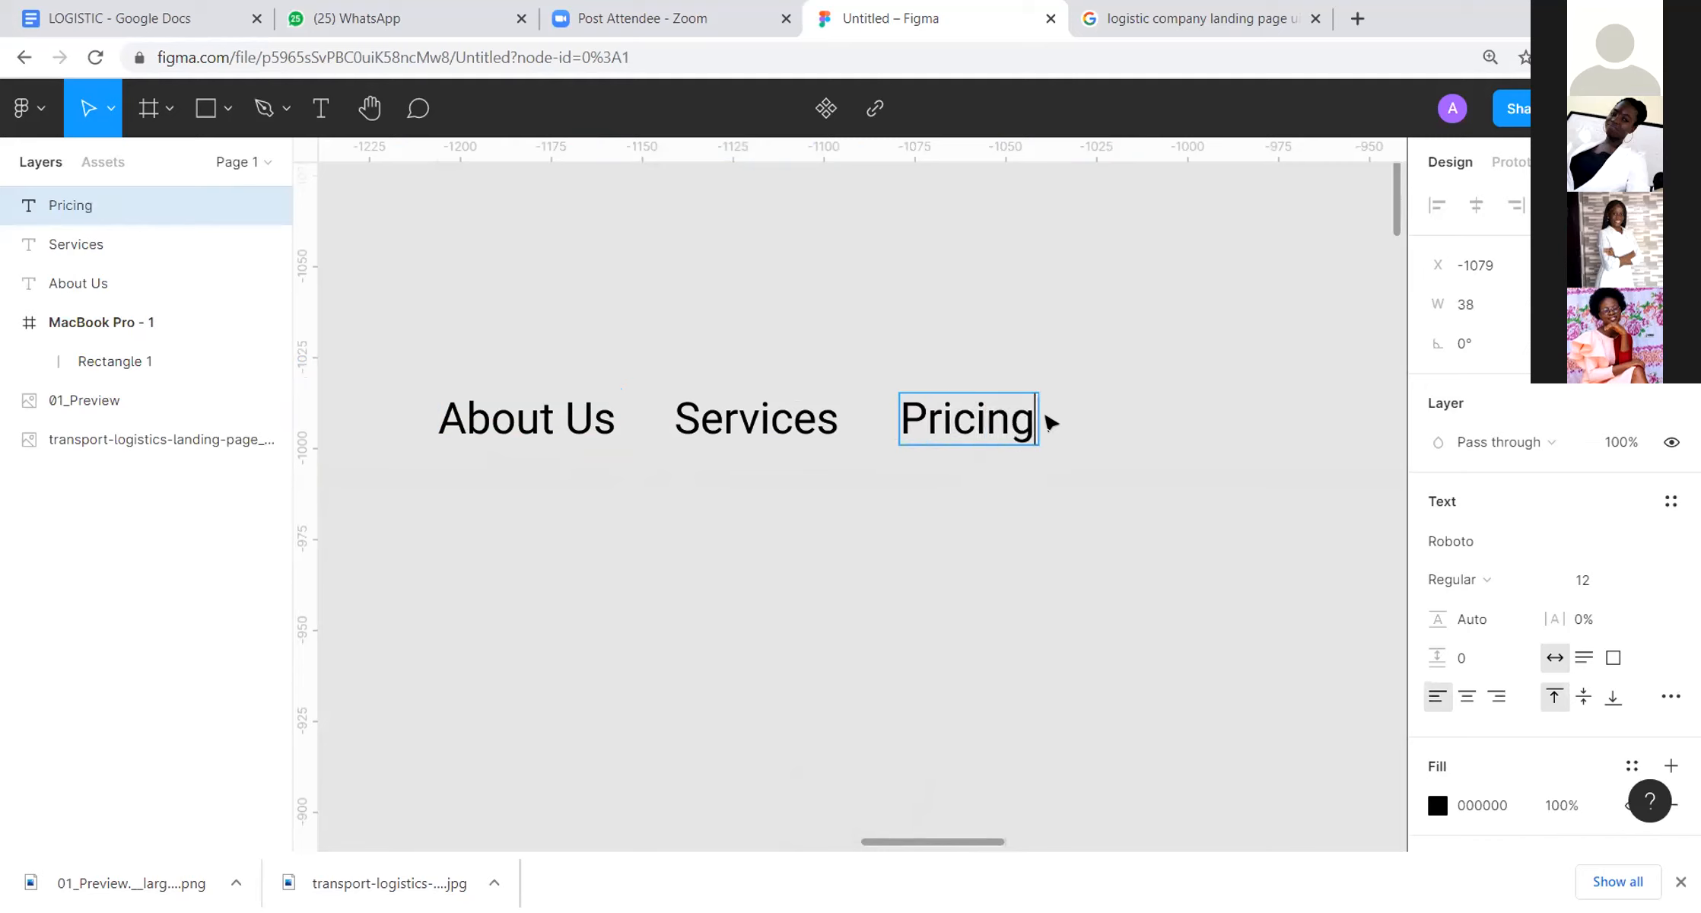
{"action": "key", "text": "Escape"}
Step: Move the "Pricing" text closer to "Services" at X -1087 and measure the gaps between neighbouring navigation texts
{"action": "left_click_drag", "start_coordinate": [986, 424], "coordinate": [957, 422]}
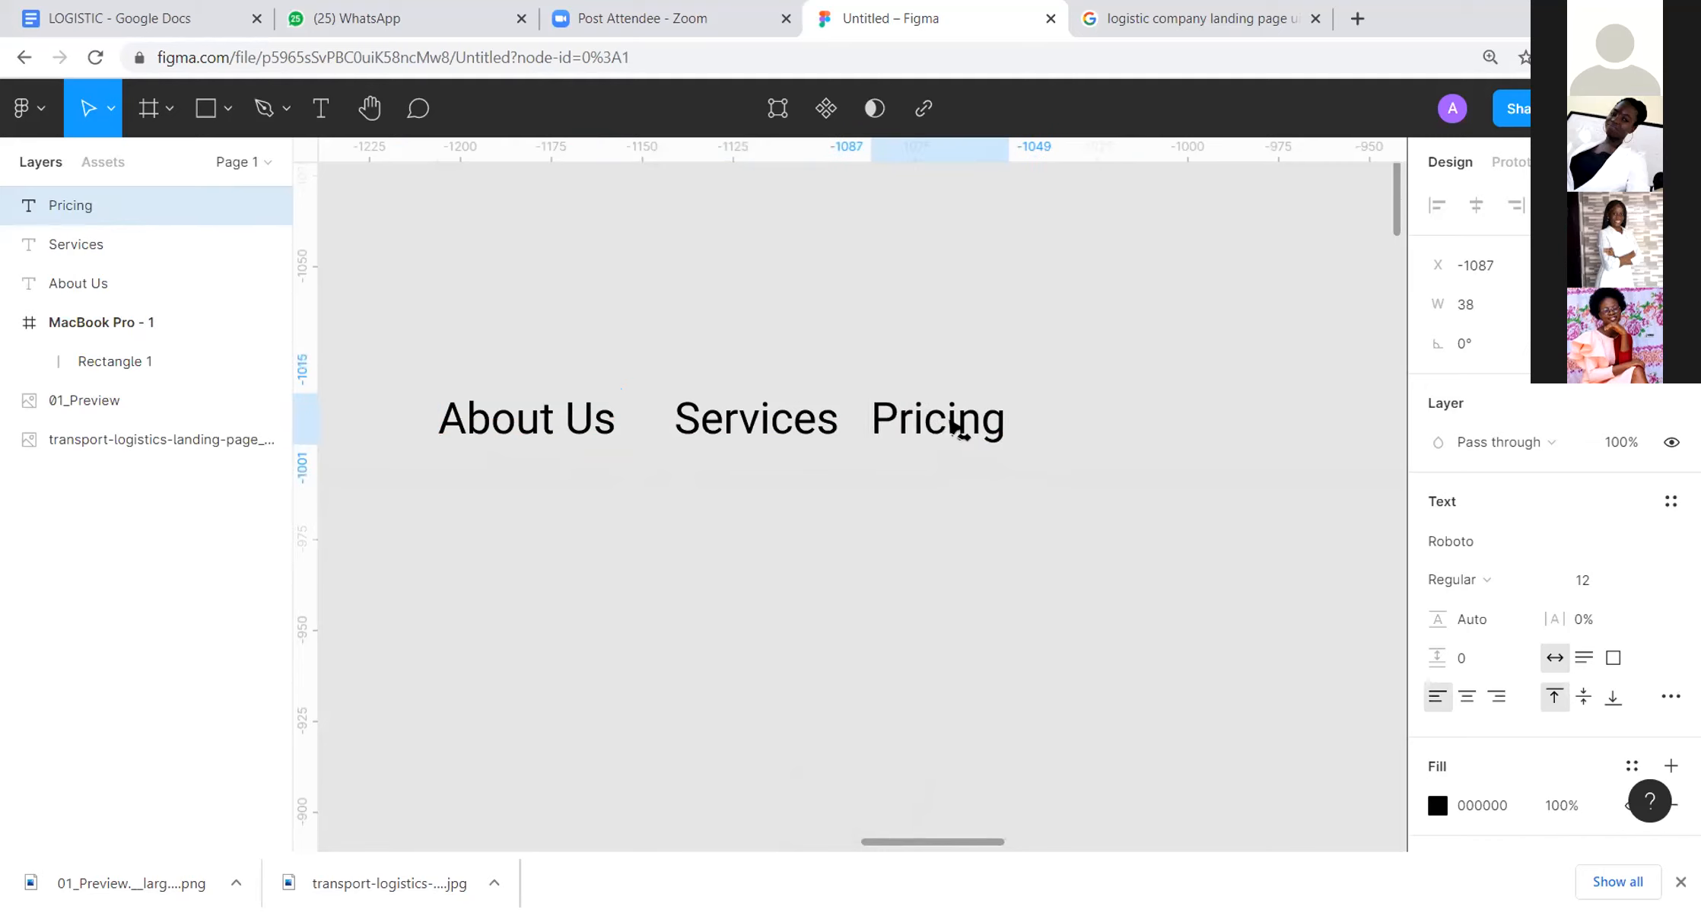
{"action": "left_click", "coordinate": [1158, 300]}
{"action": "left_click", "coordinate": [594, 435]}
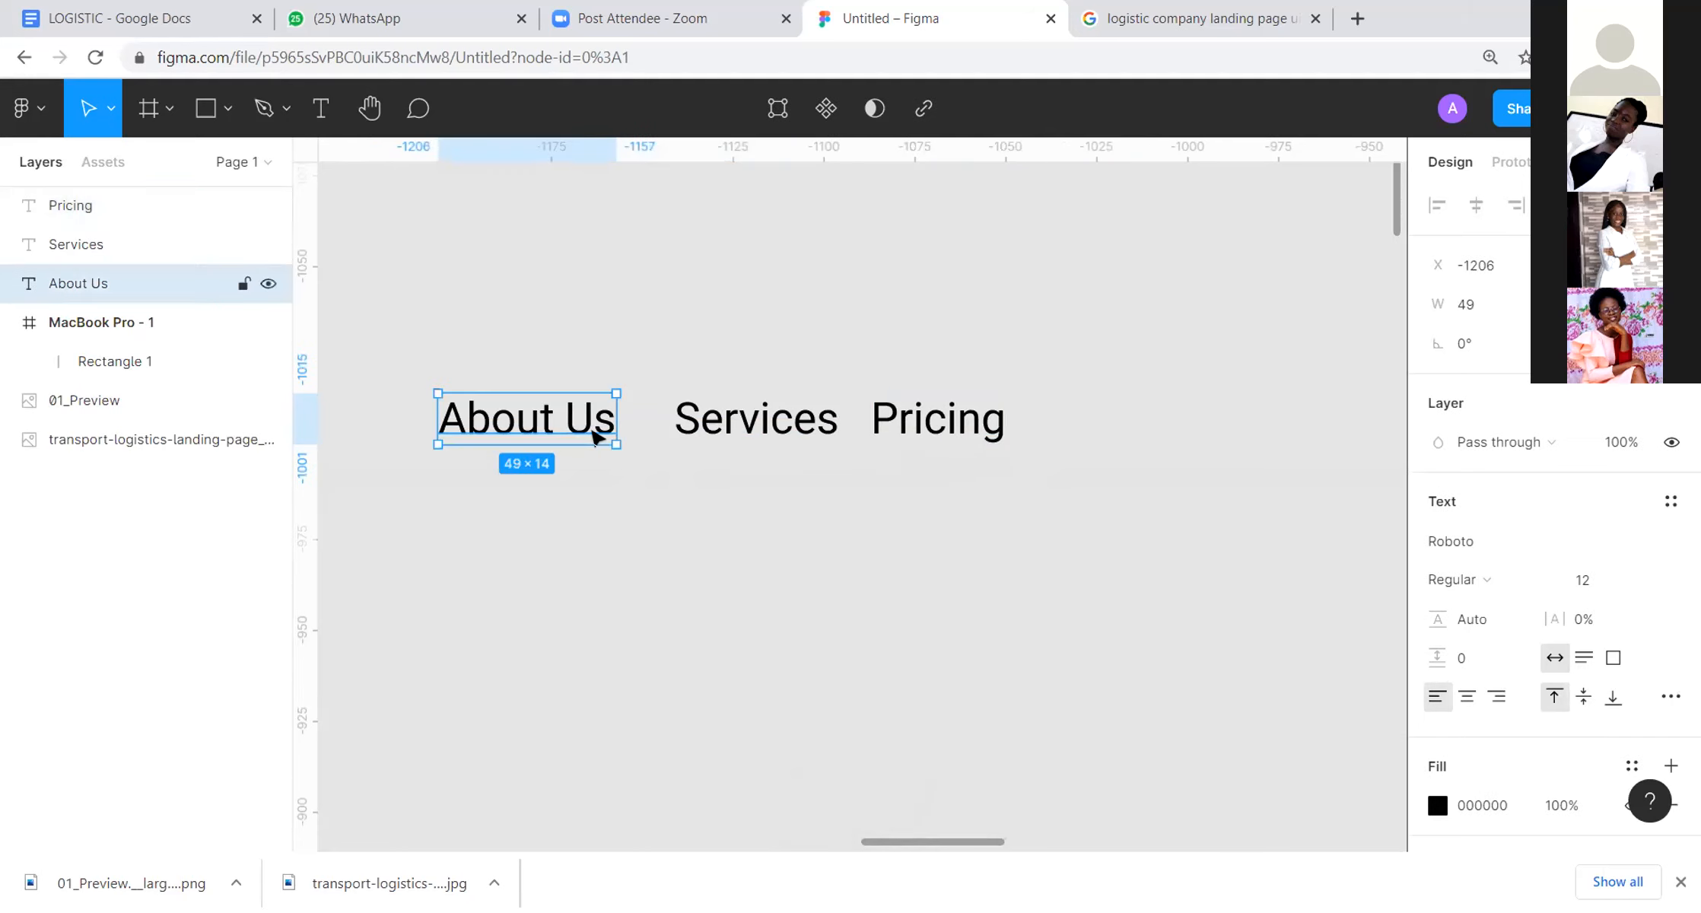
{"action": "key", "text": "alt"}
{"action": "left_click", "coordinate": [813, 323]}
{"action": "left_click", "coordinate": [602, 439]}
{"action": "key", "text": "alt"}
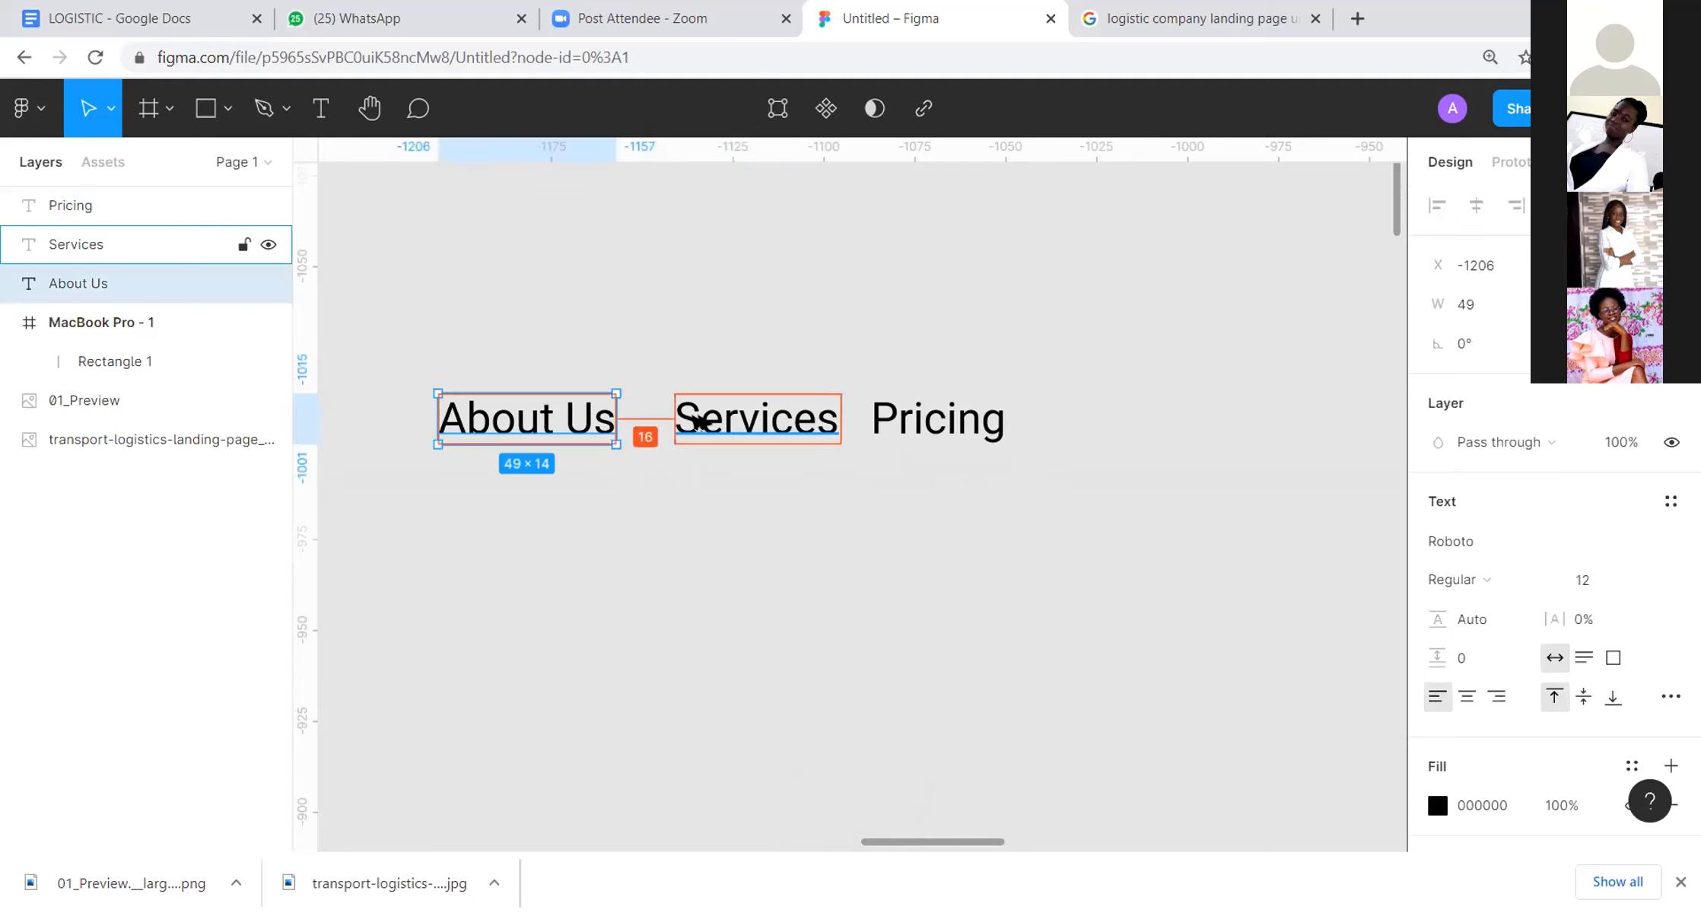
{"action": "left_click", "coordinate": [698, 421]}
{"action": "left_click", "coordinate": [863, 305]}
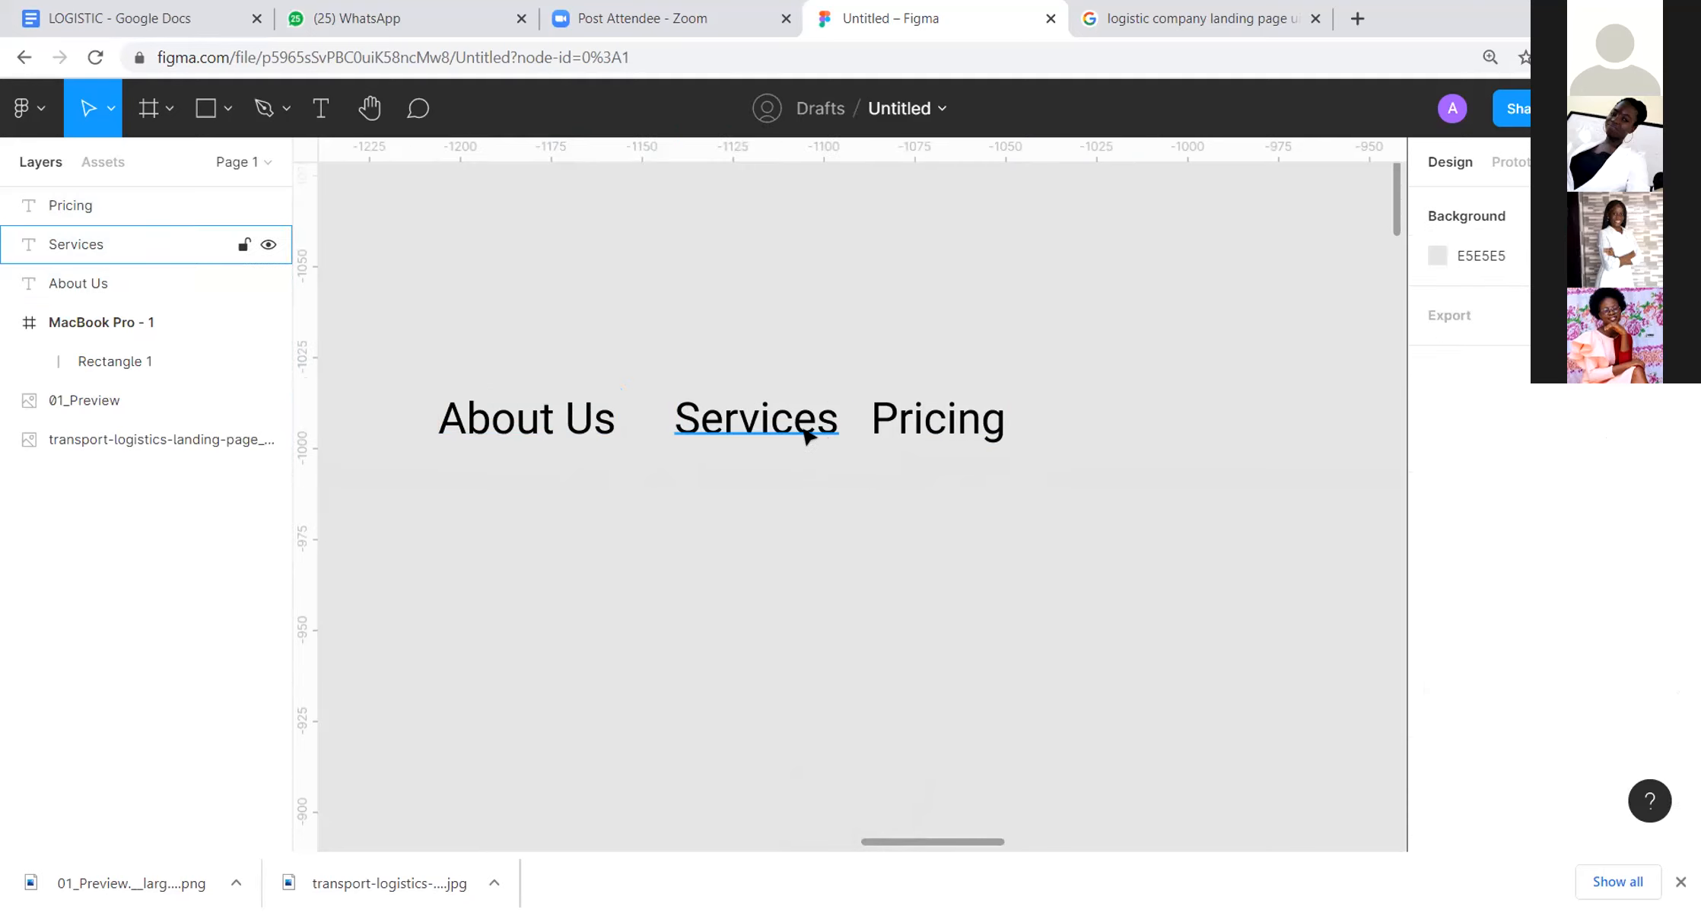
{"action": "left_click", "coordinate": [806, 435]}
{"action": "key", "text": "alt"}
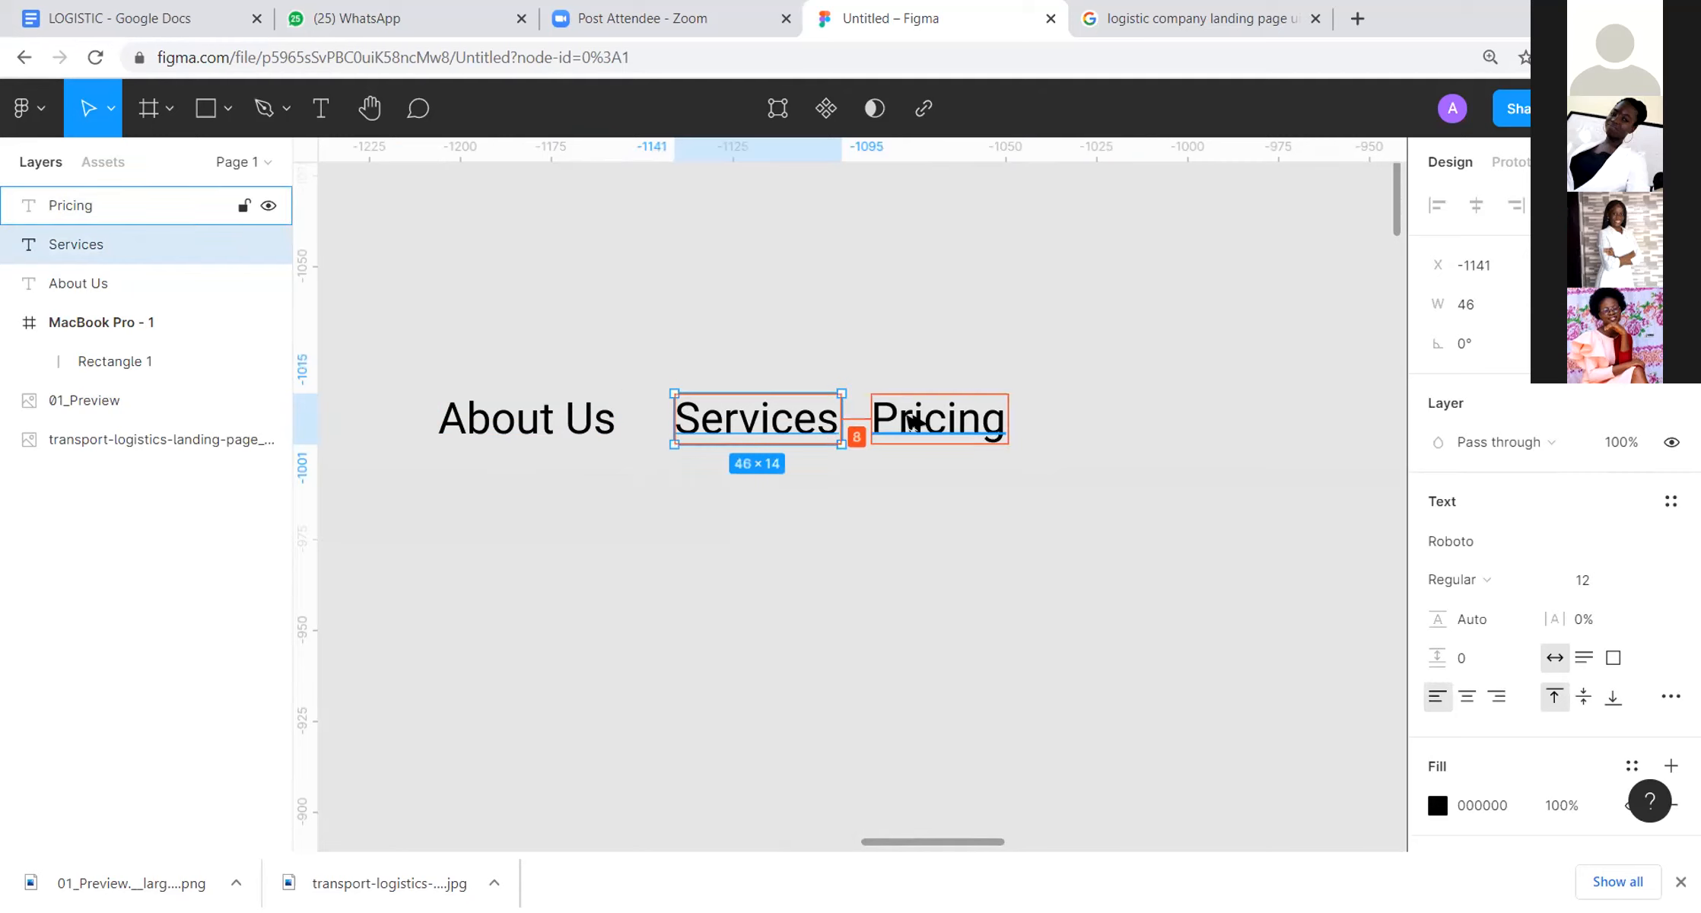
{"action": "left_click", "coordinate": [965, 331]}
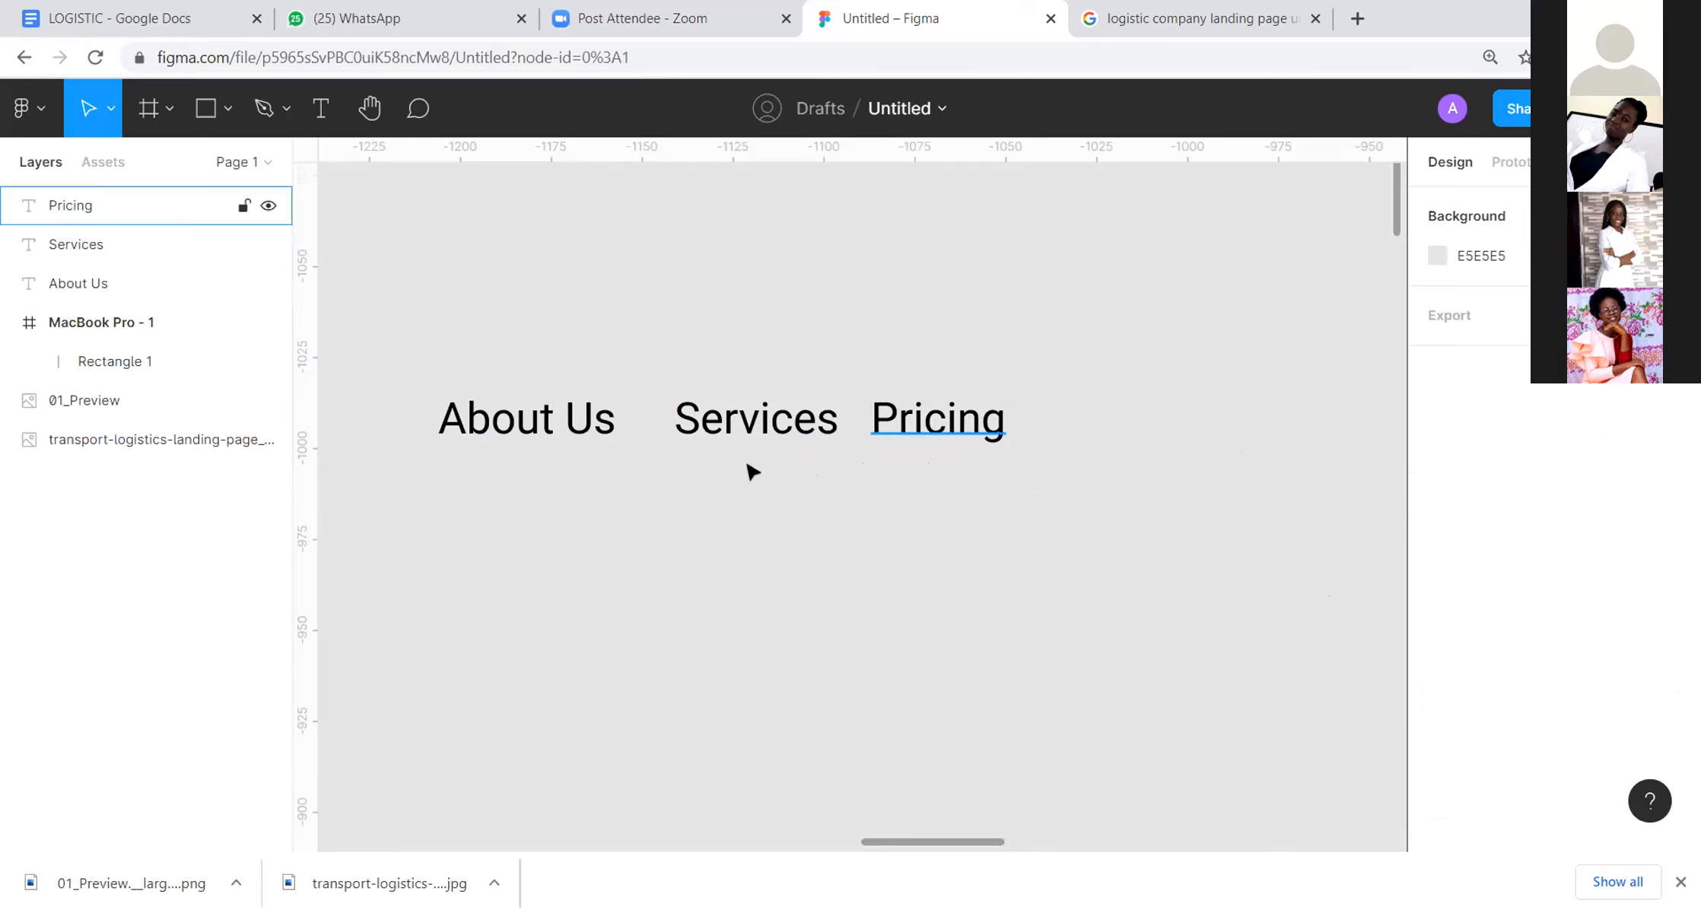
Step: Measure the gap between "Services" and "Pricing" again to compare it with the "About Us" spacing
{"action": "left_click", "coordinate": [481, 416]}
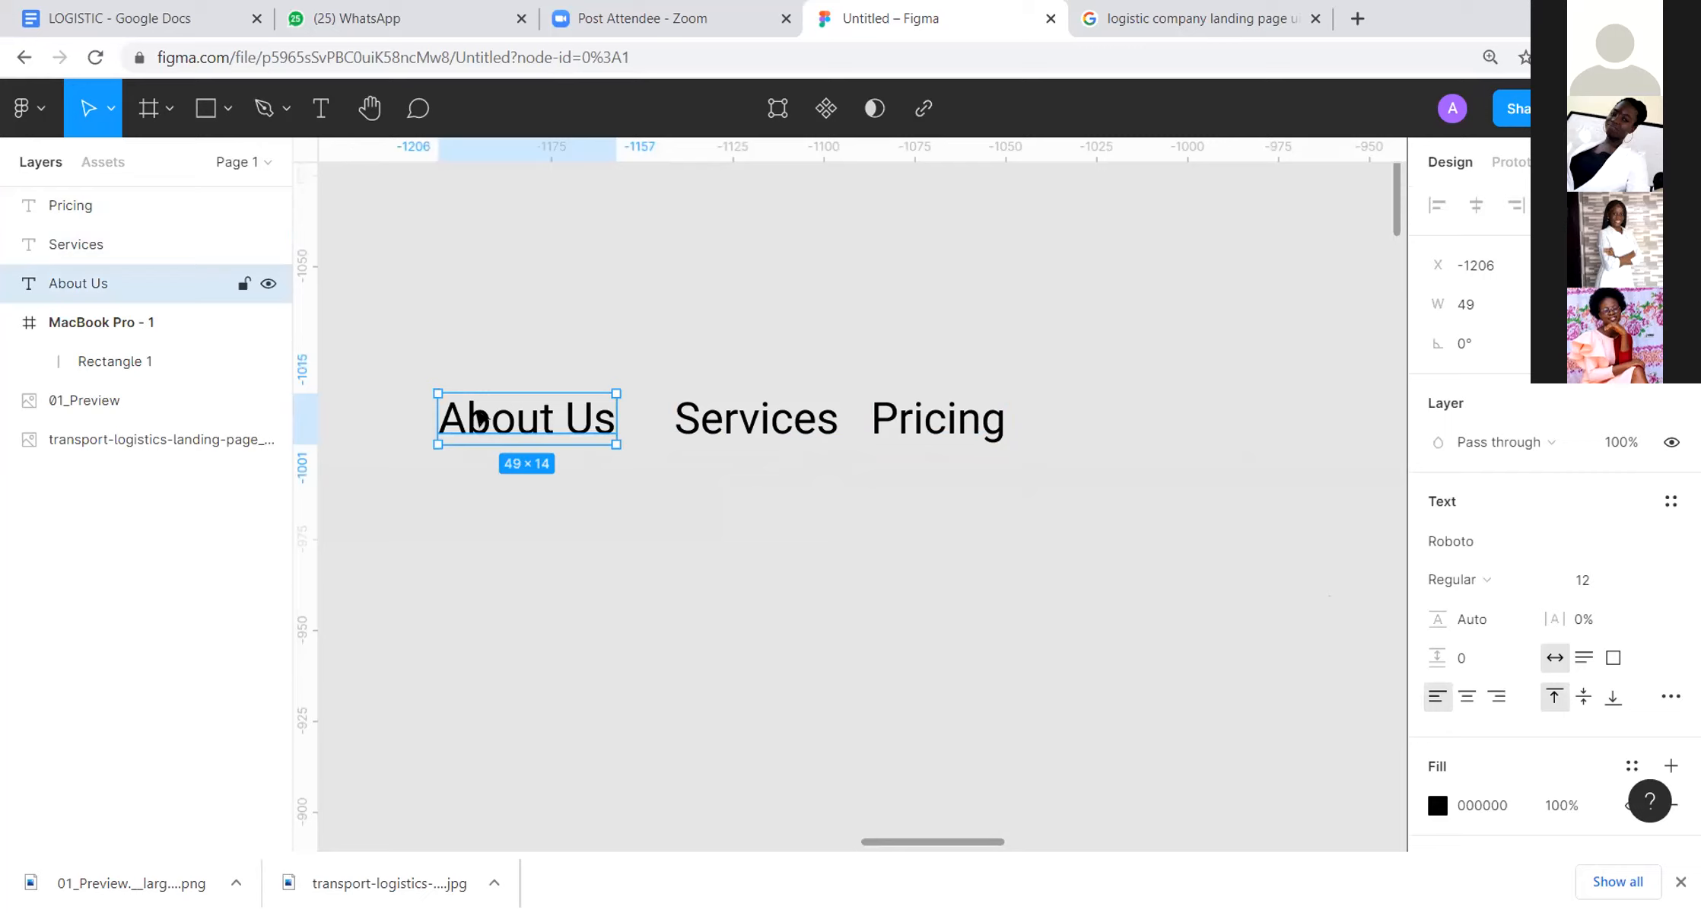
{"action": "key", "text": "alt"}
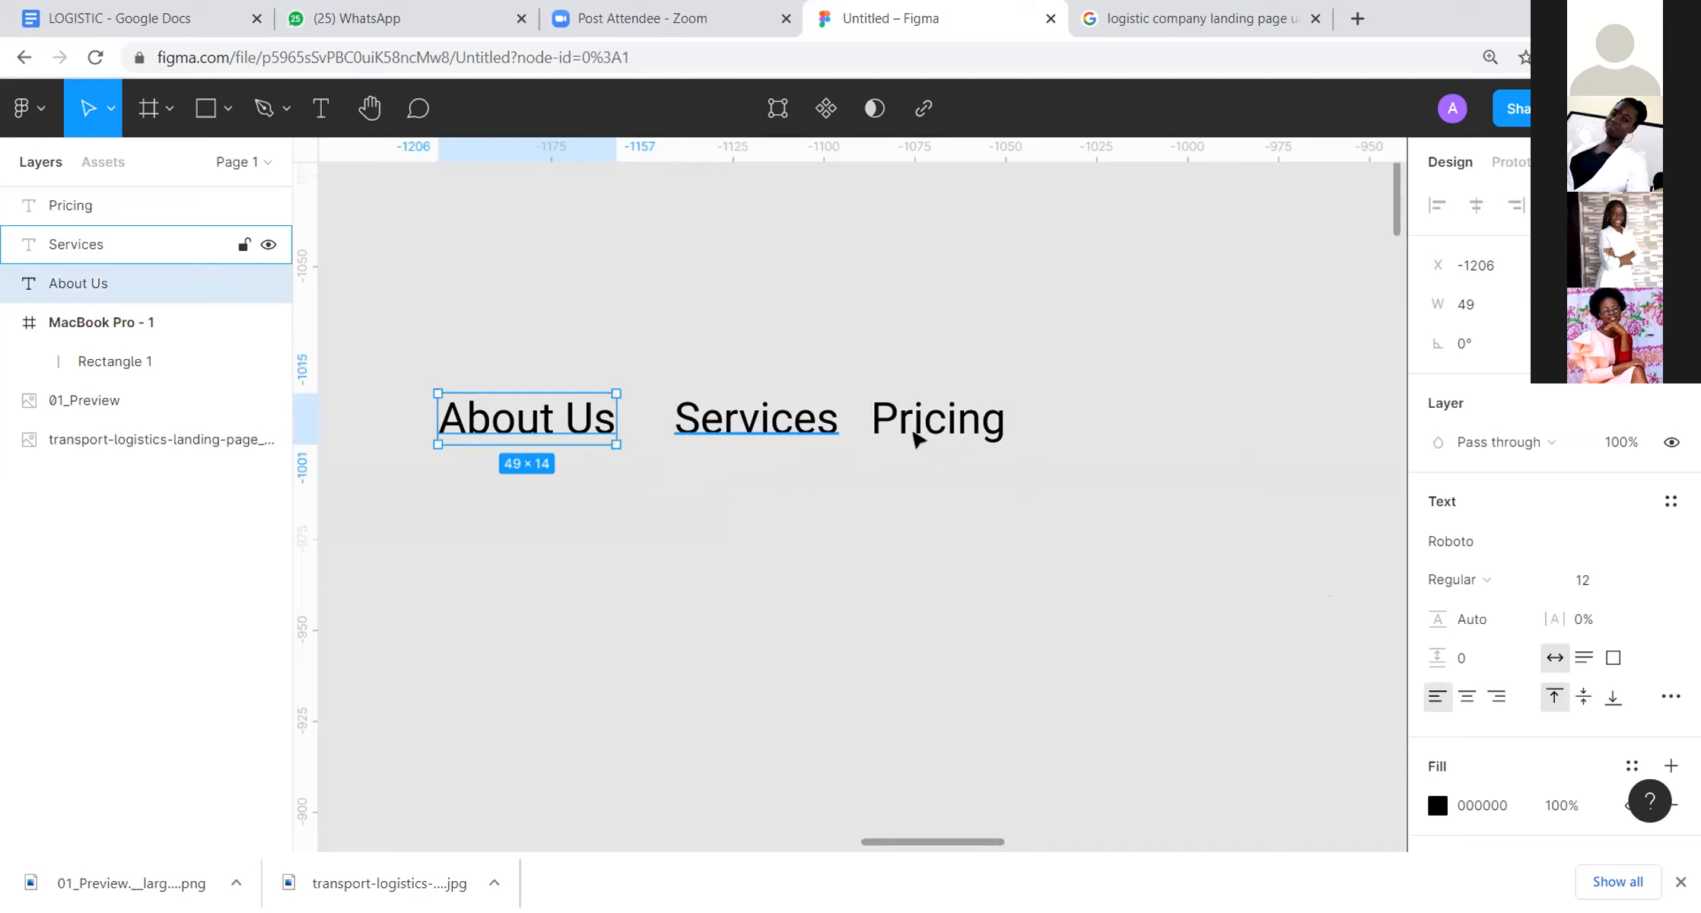
{"action": "left_click", "coordinate": [941, 434]}
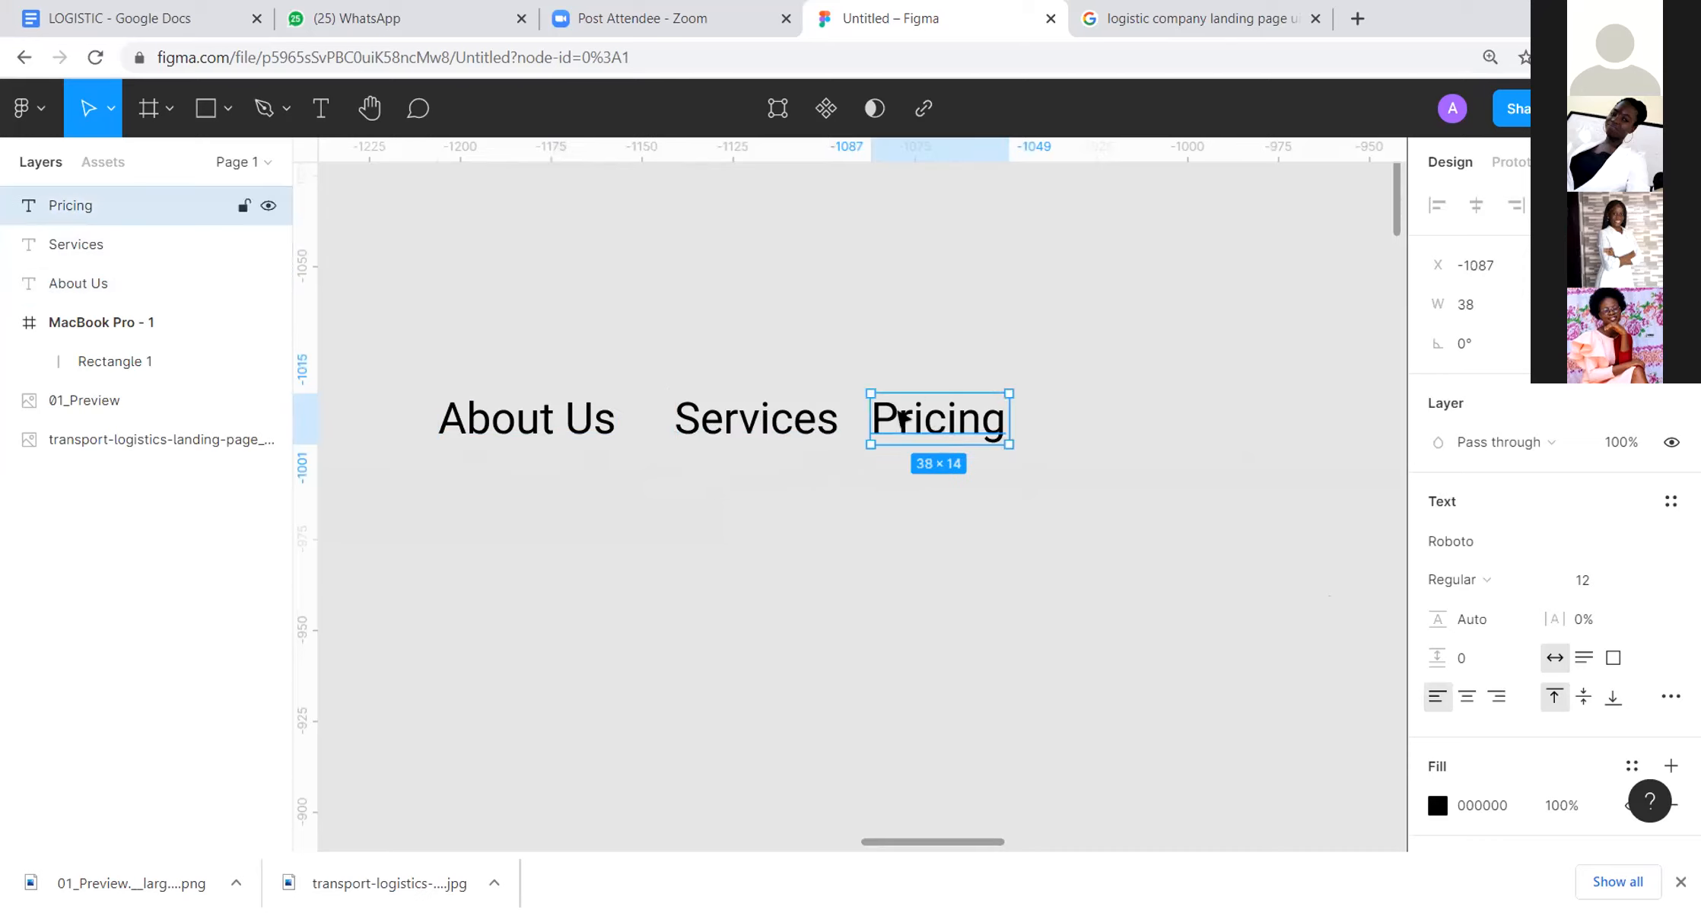
{"action": "key", "text": "alt"}
{"action": "left_click", "coordinate": [900, 482]}
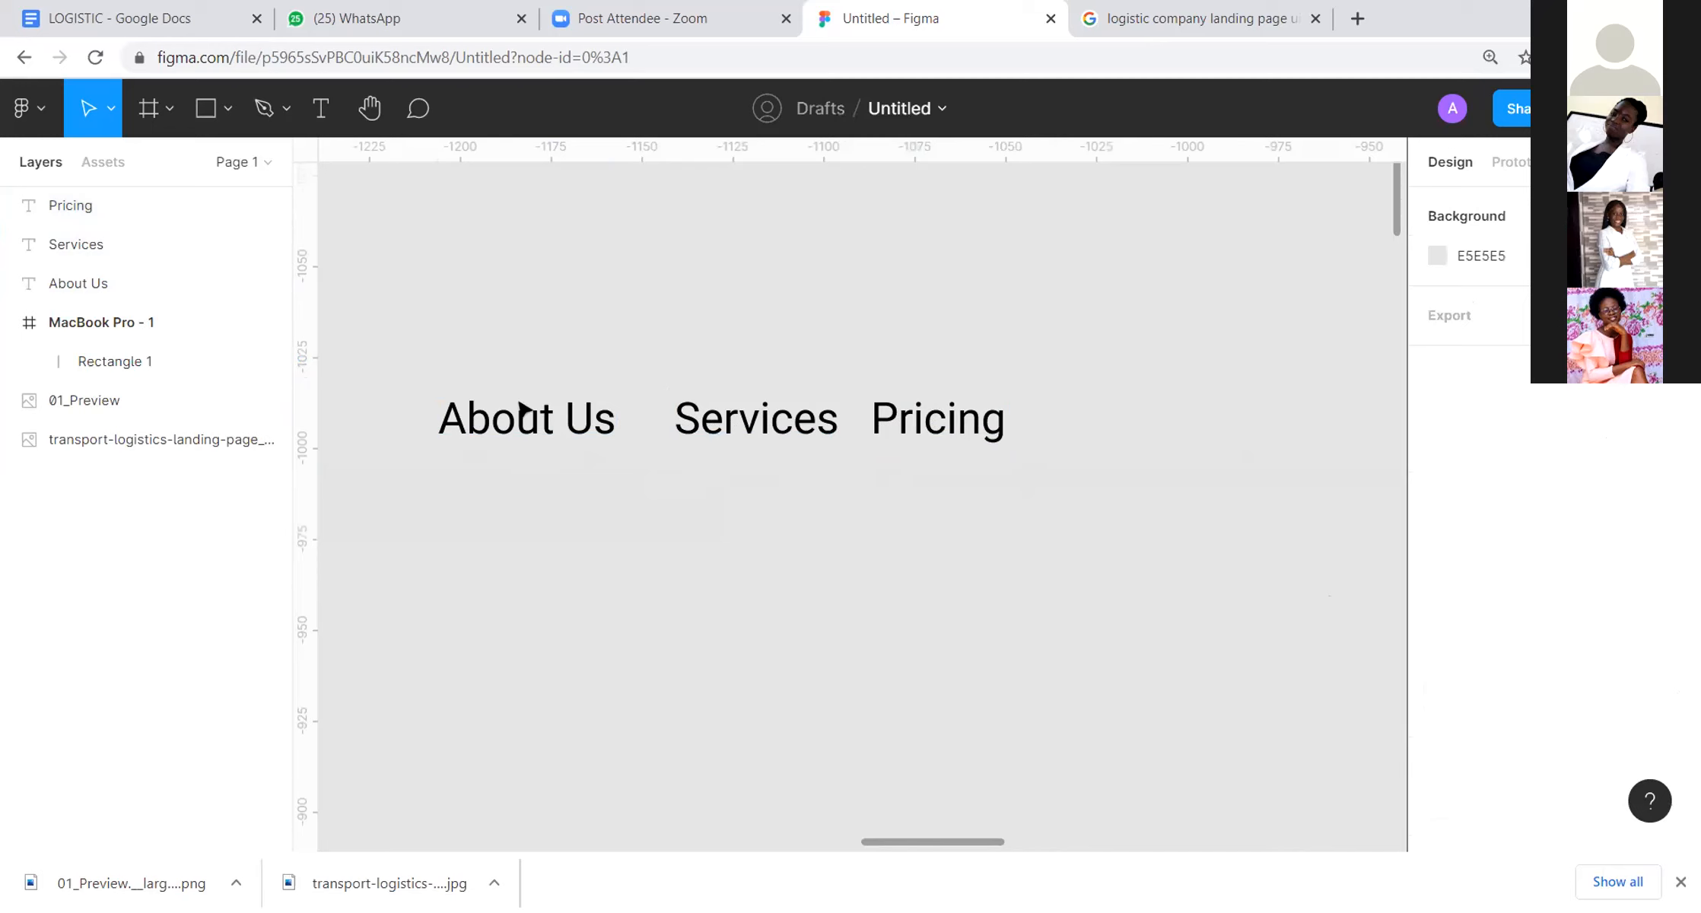
{"action": "left_click", "coordinate": [792, 427]}
{"action": "key", "text": "alt"}
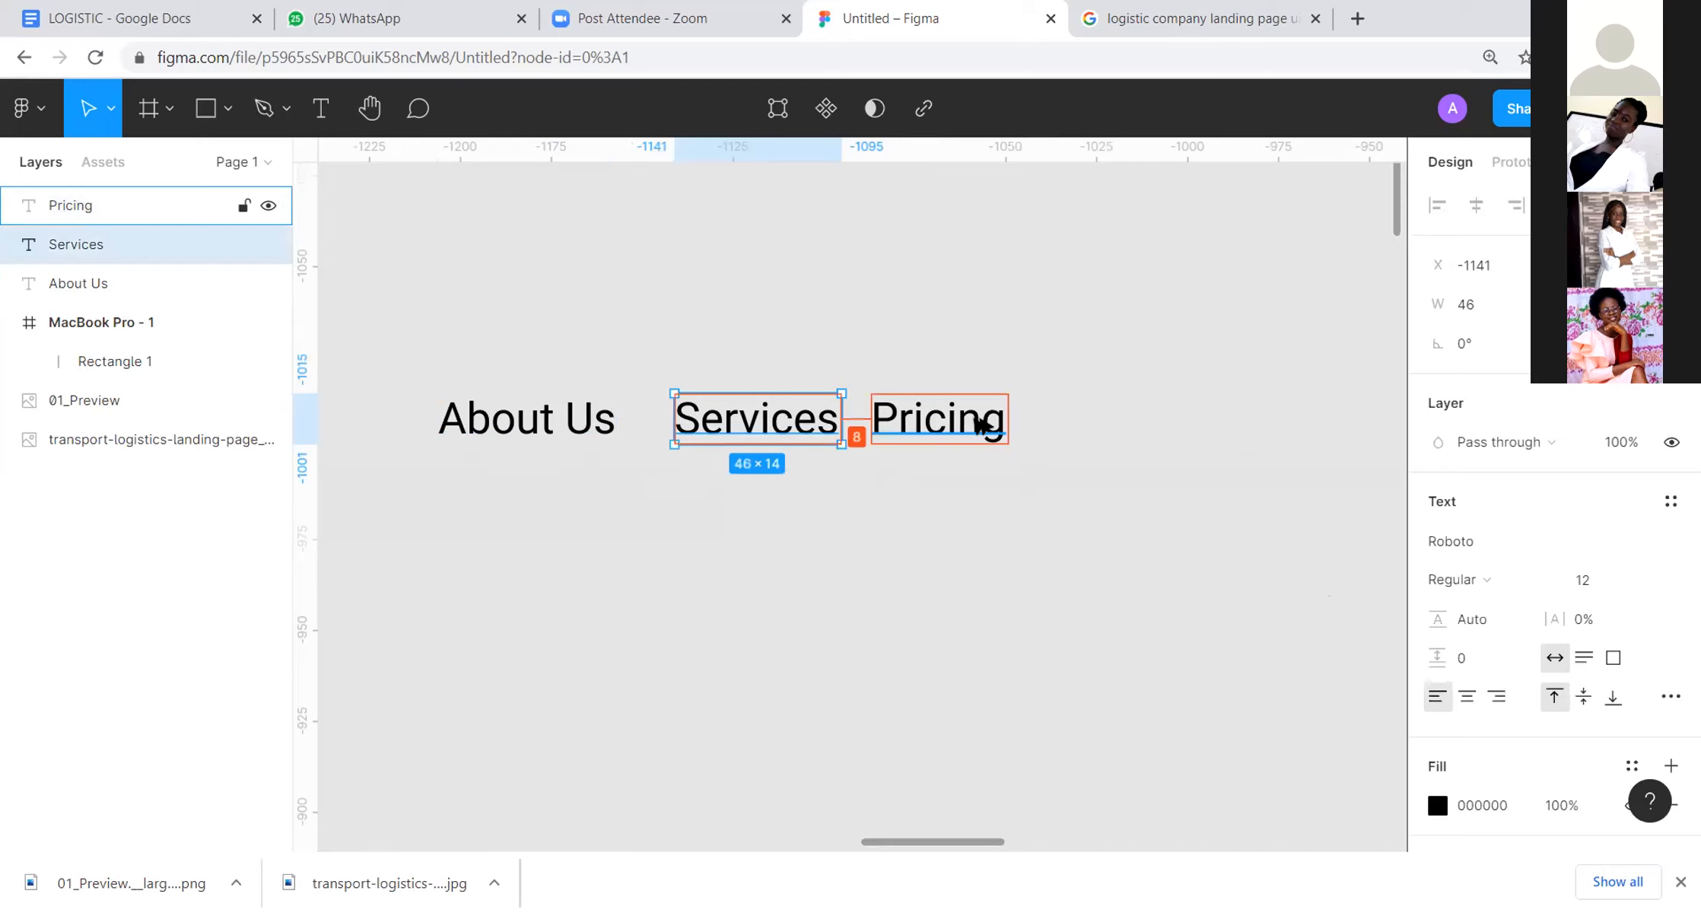
Step: Nudge the "Pricing" text to X -1079 and check the spacing between the navigation texts
{"action": "left_click", "coordinate": [966, 426]}
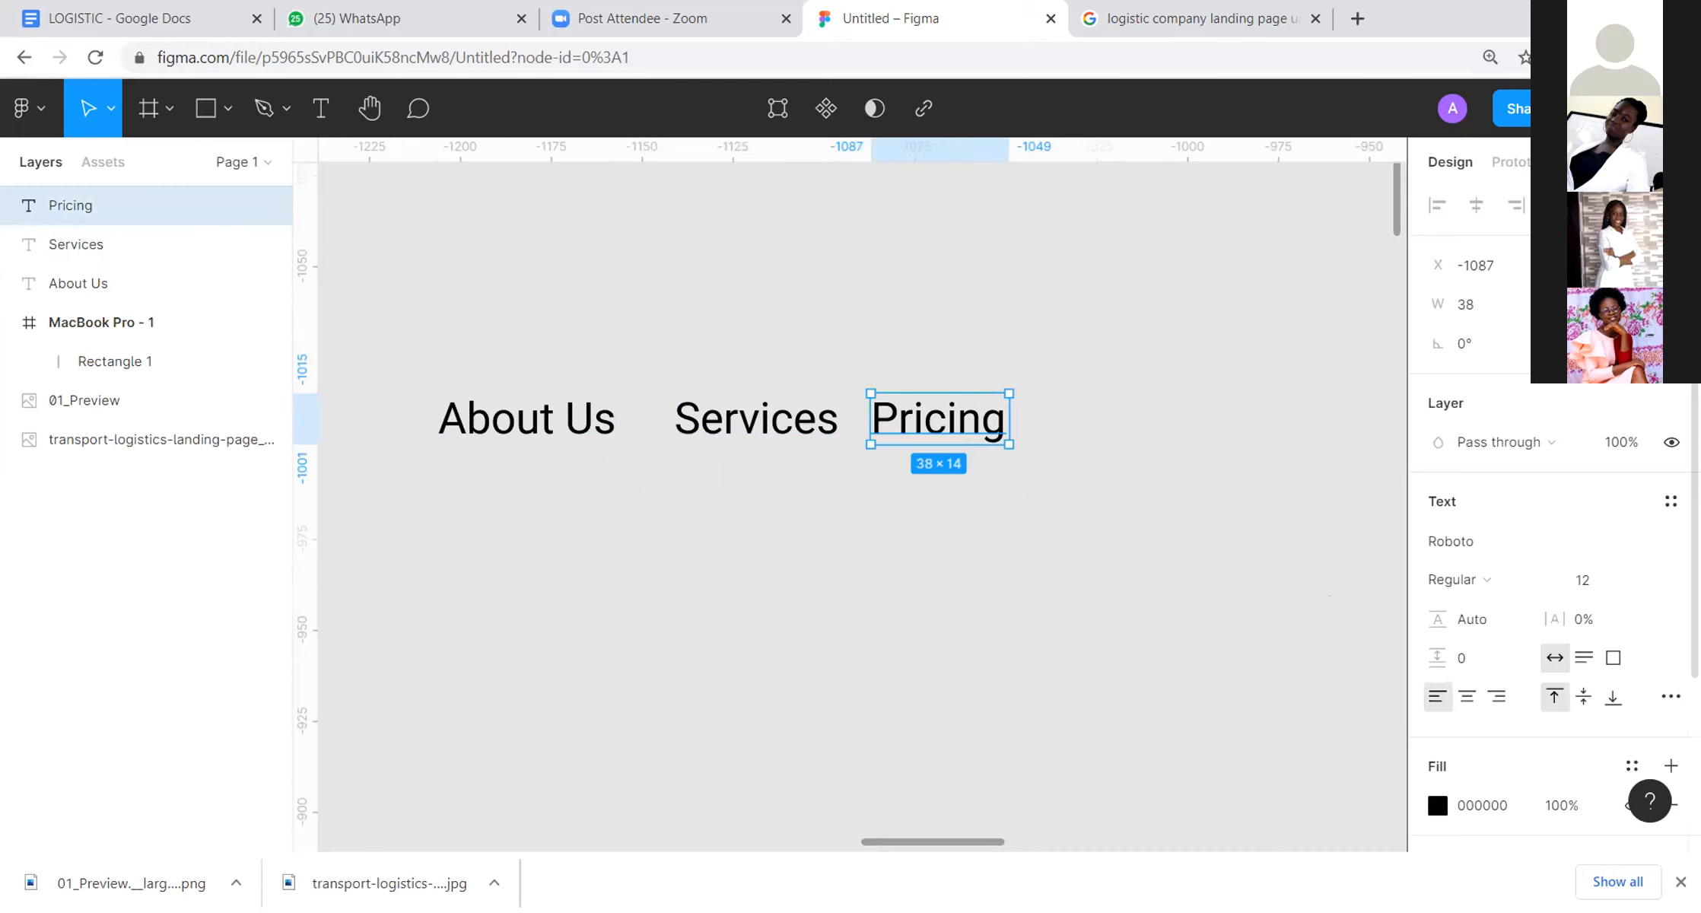
{"action": "key", "text": "Right"}
{"action": "key", "text": "Right"}
{"action": "key", "text": "Right"}
{"action": "key", "text": "Right"}
{"action": "key", "text": "Right"}
{"action": "key", "text": "Right"}
{"action": "key", "text": "Right"}
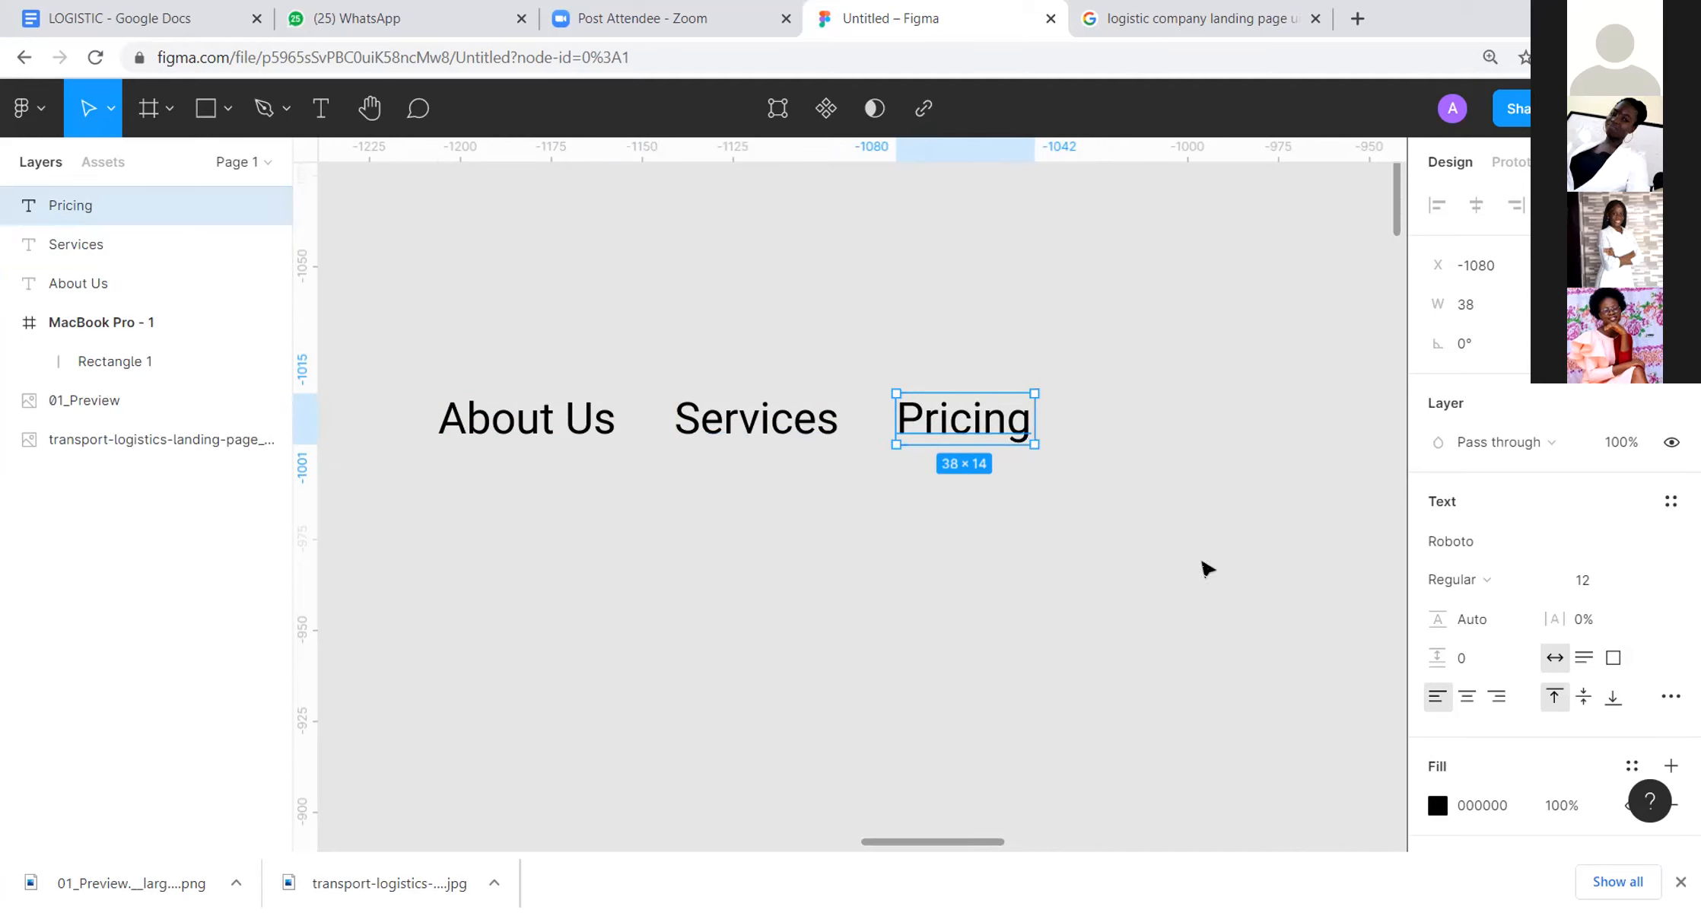
{"action": "key", "text": "Right"}
{"action": "left_click", "coordinate": [1297, 583]}
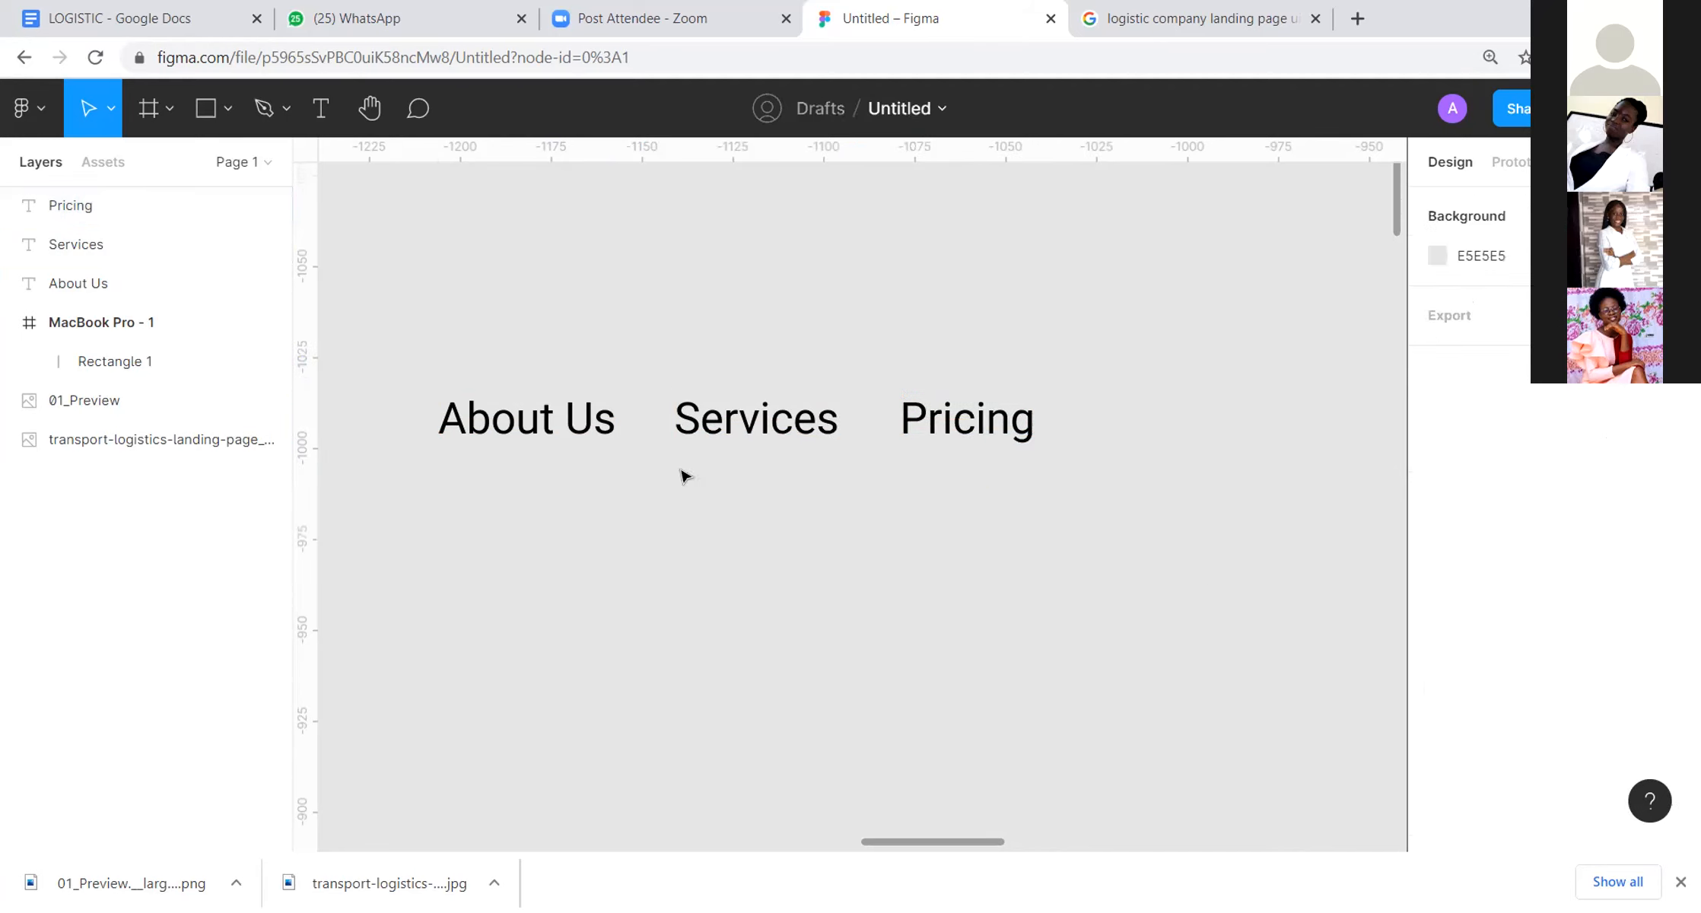
{"action": "left_click", "coordinate": [709, 435]}
{"action": "left_click", "coordinate": [935, 432]}
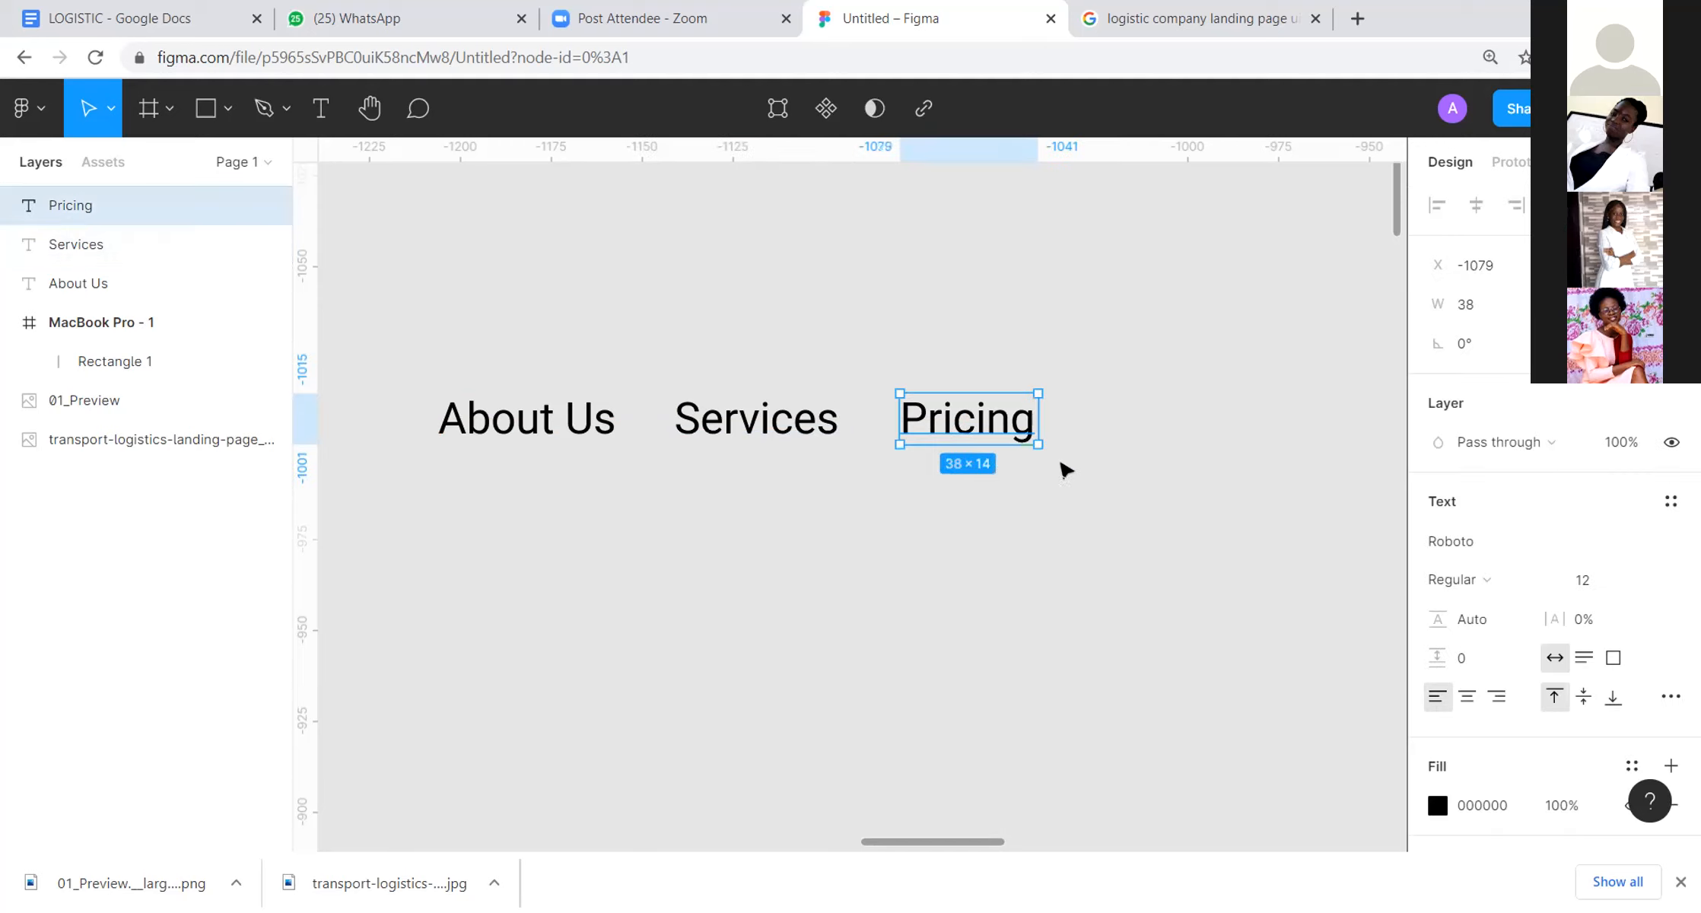
{"action": "left_click", "coordinate": [1081, 469]}
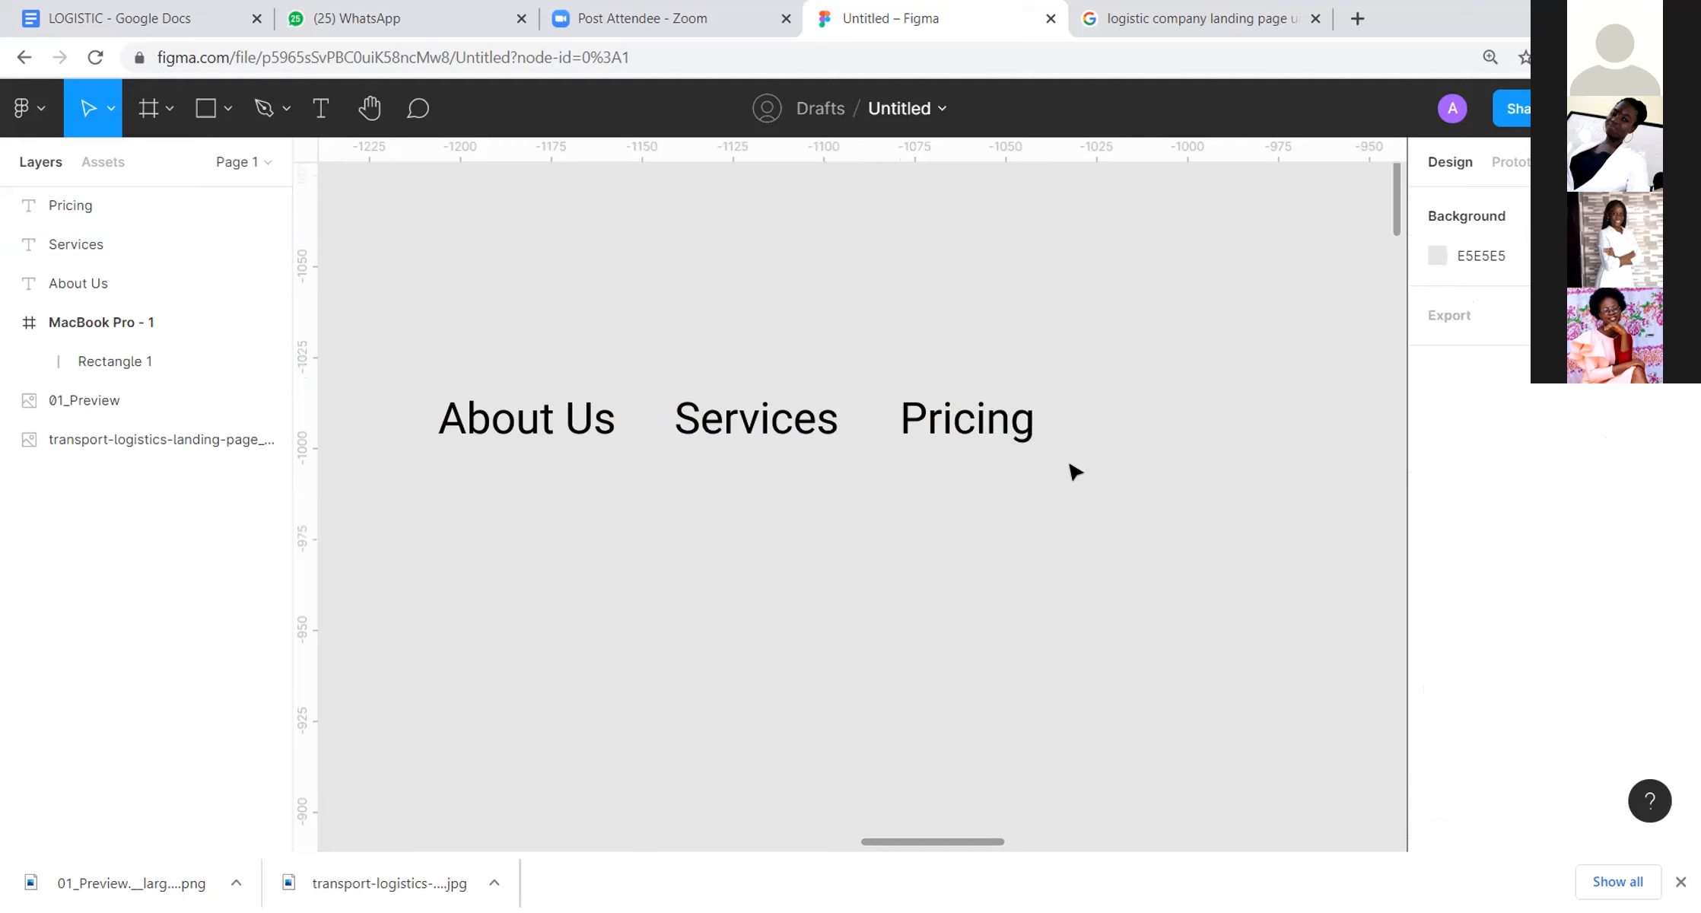
{"action": "left_click", "coordinate": [549, 417]}
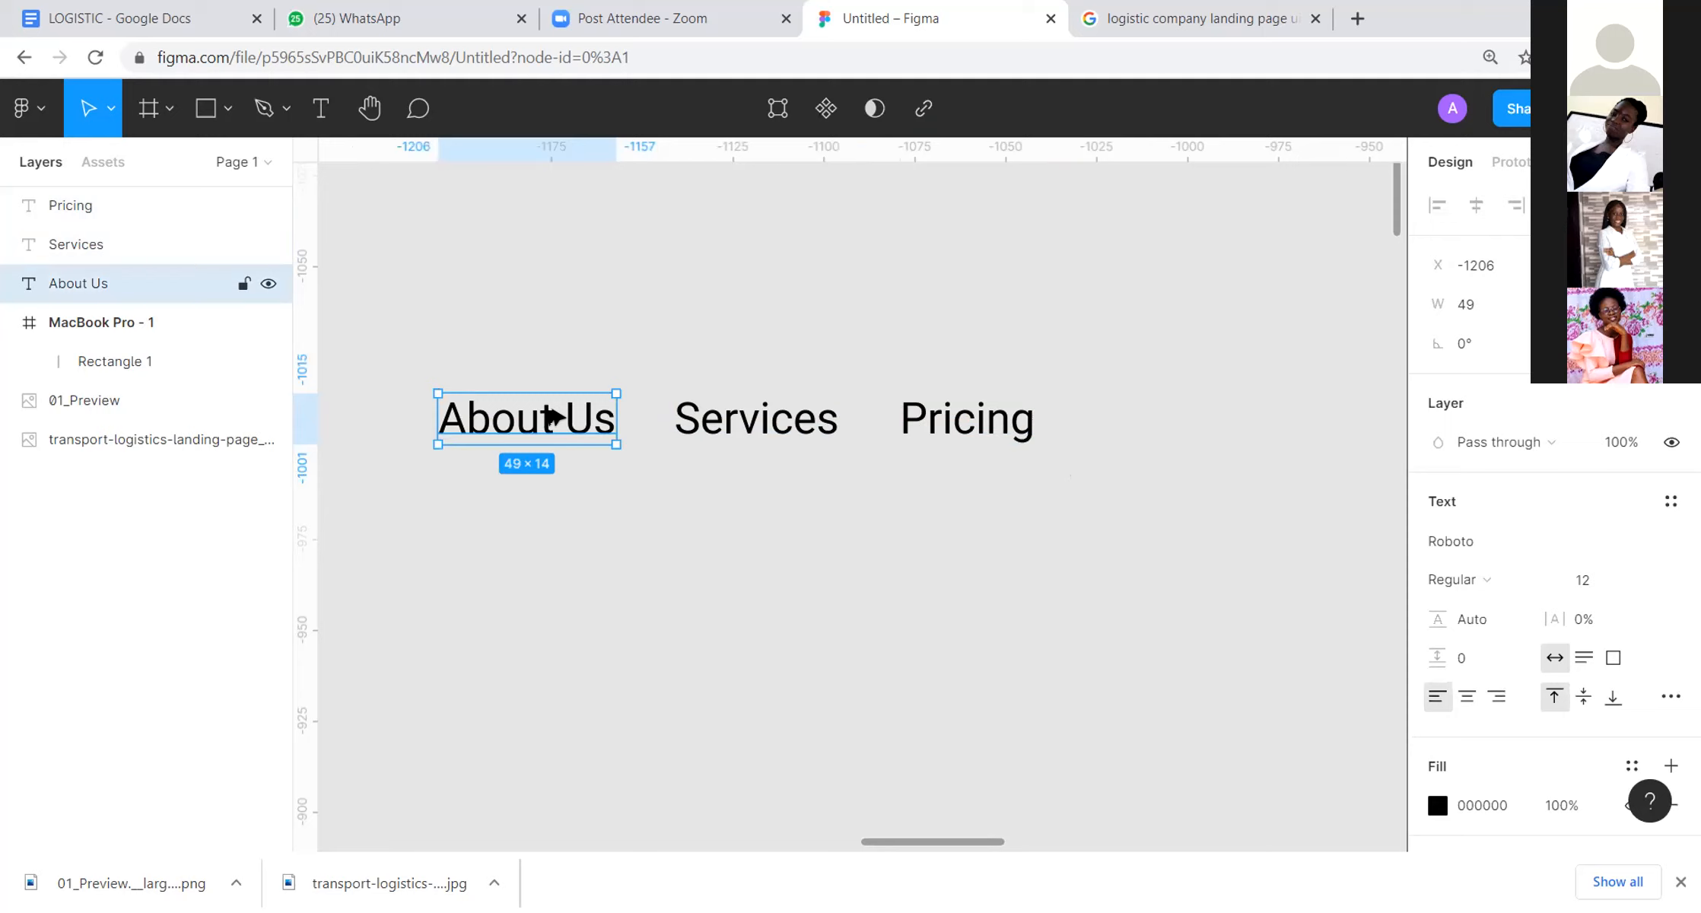
{"action": "key", "text": "alt"}
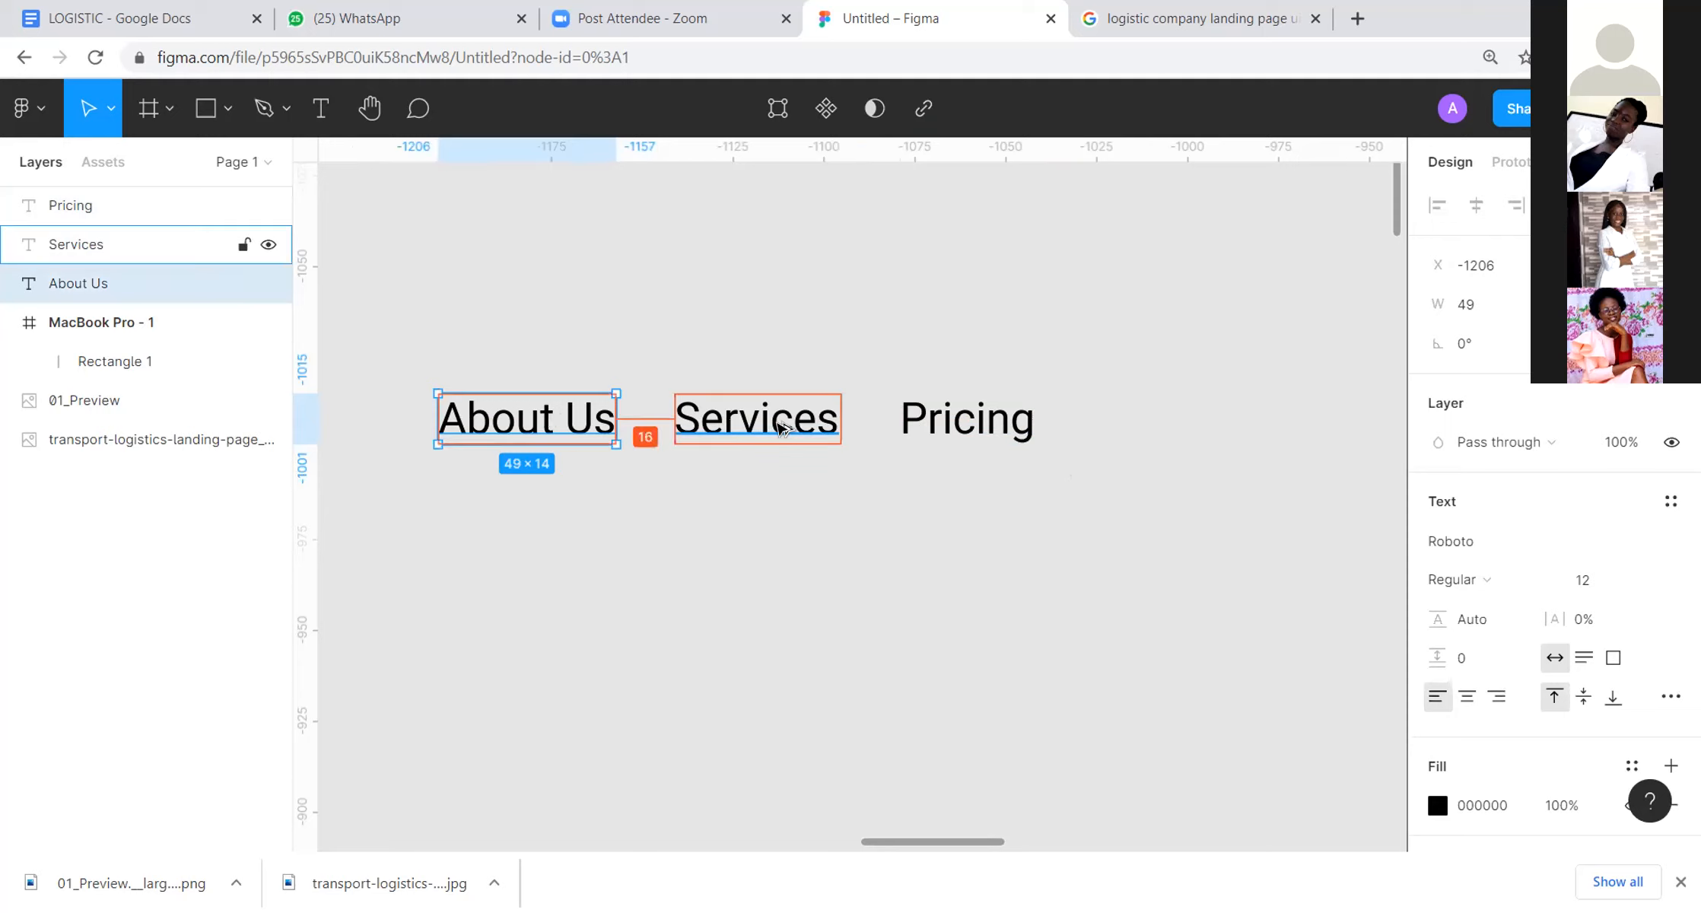
{"action": "left_click", "coordinate": [1318, 403]}
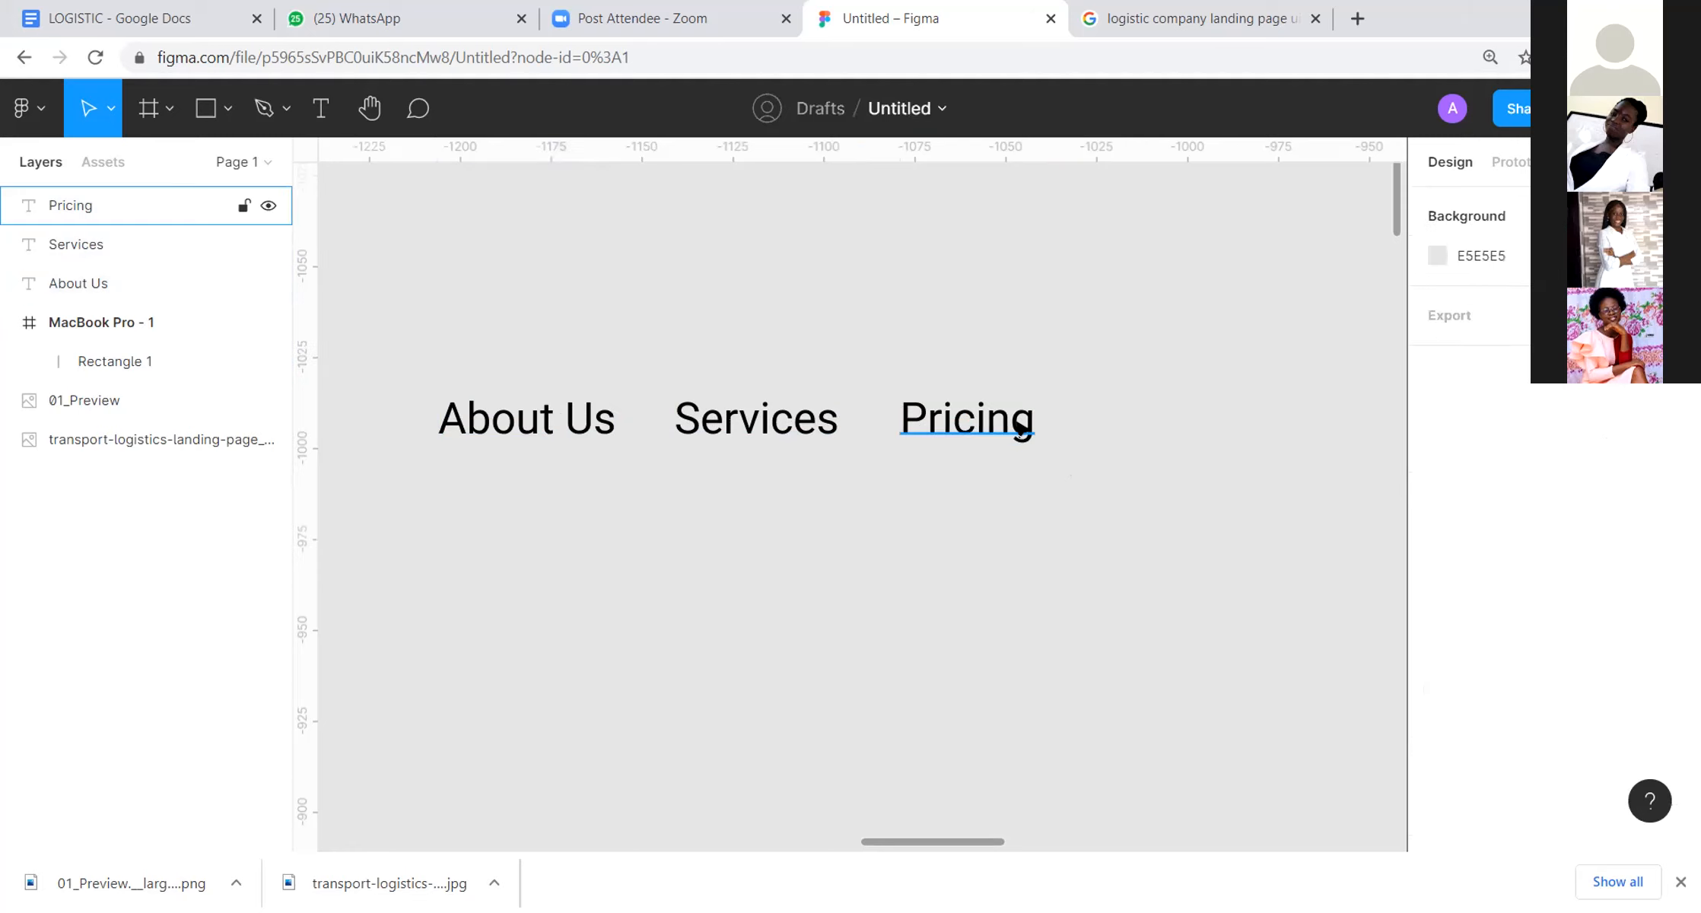
Step: Duplicate the "Pricing" text beside the original at X -1025 and change its wording to "Contact us"
{"action": "left_click_drag", "start_coordinate": [1023, 430], "coordinate": [1220, 418]}
{"action": "double_click", "coordinate": [1215, 415]}
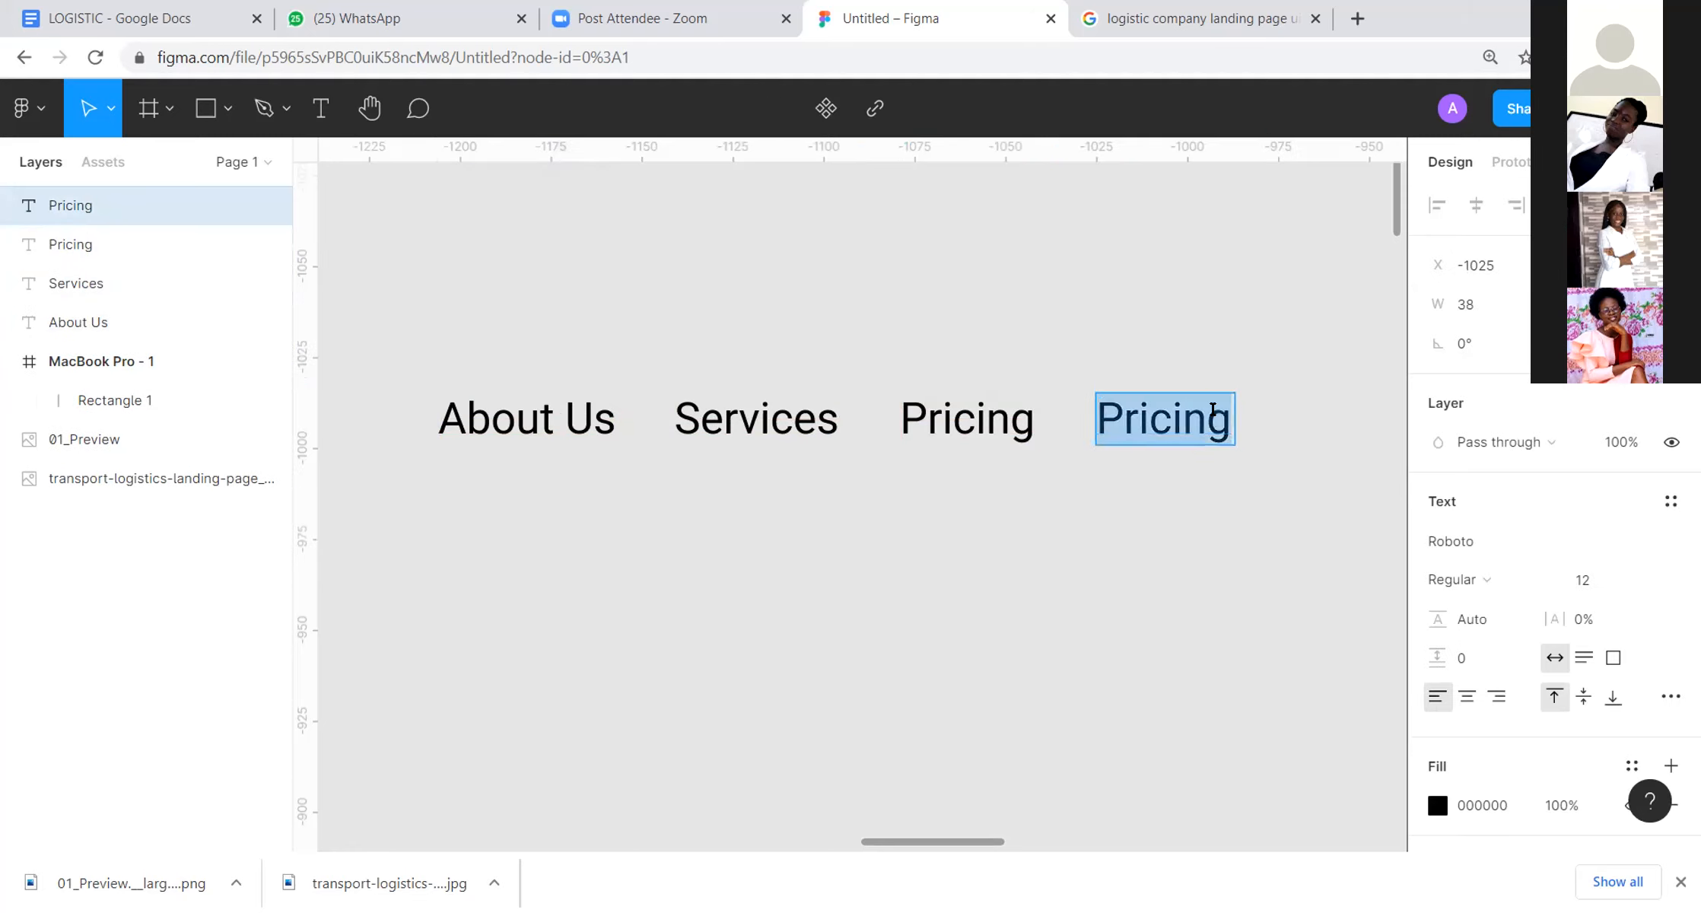
{"action": "type", "text": "Conta"}
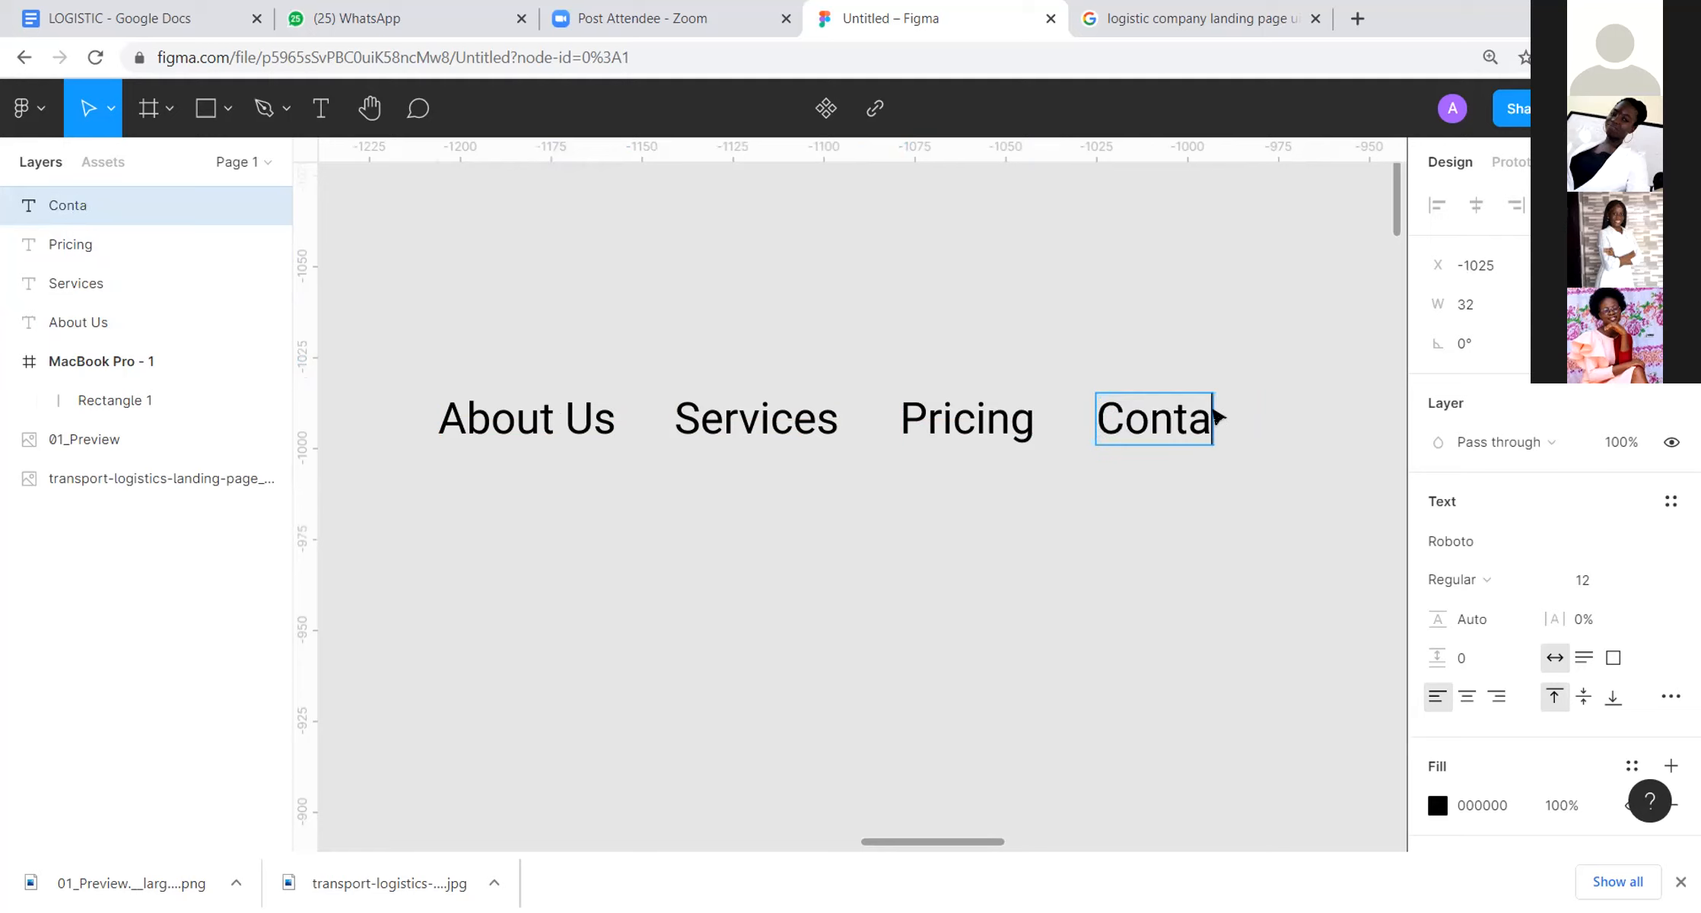
{"action": "type", "text": "ct us"}
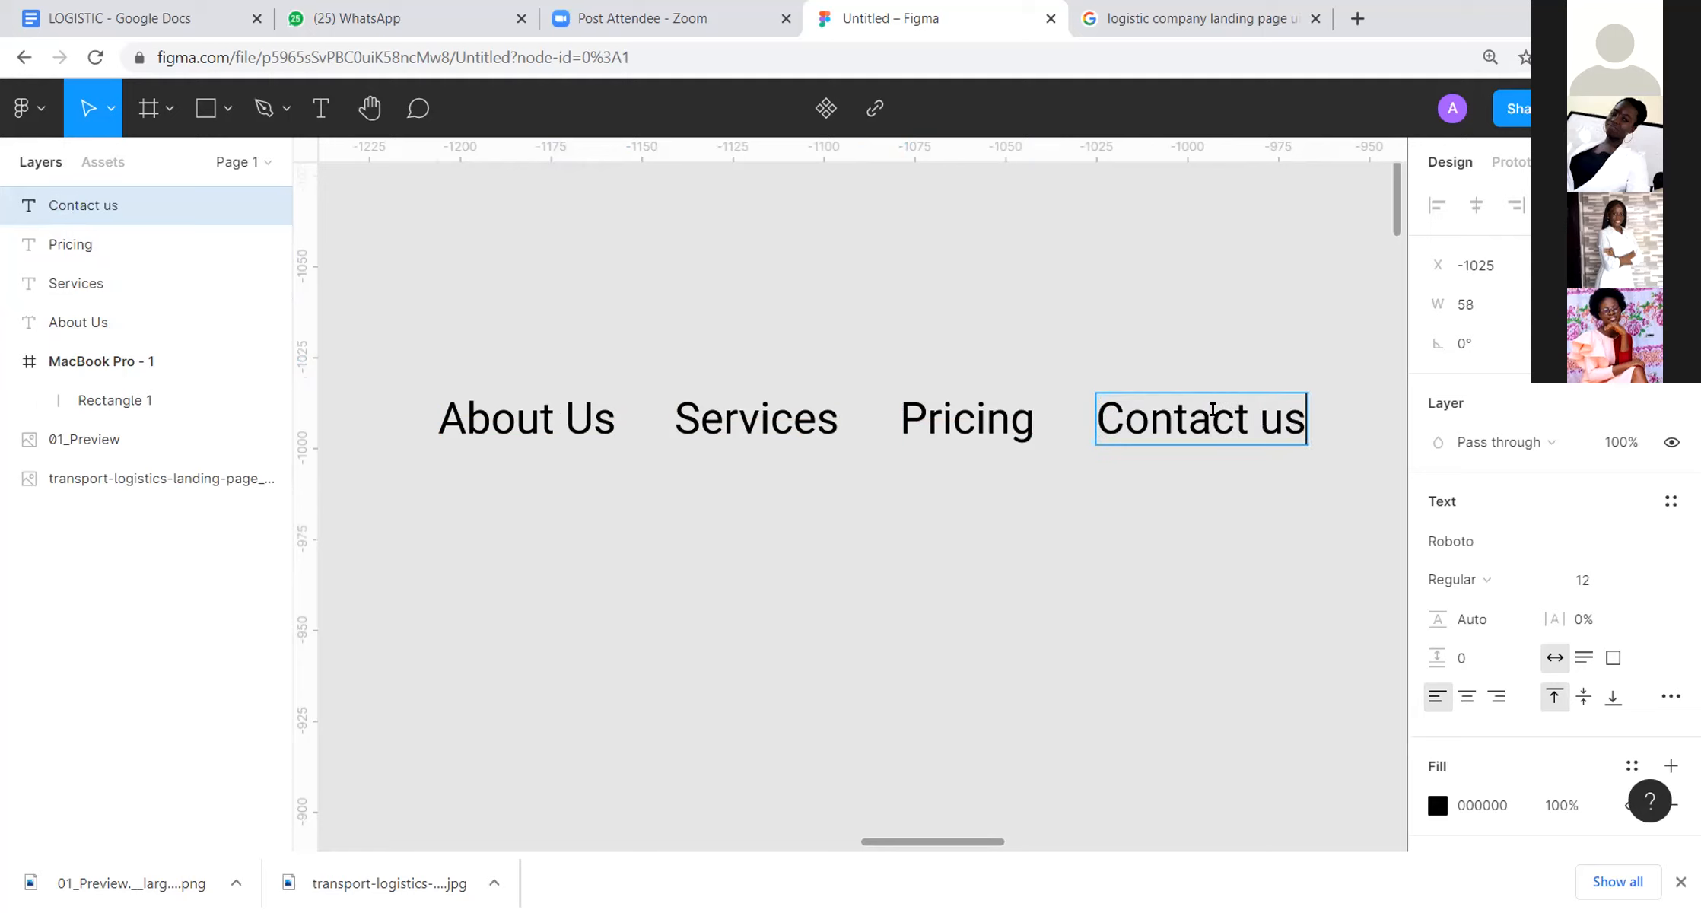
{"action": "key", "text": "Escape"}
Step: Set the font of all four navigation texts to Montserrat Regular
{"action": "left_click_drag", "start_coordinate": [1242, 303], "coordinate": [361, 466]}
{"action": "left_click", "coordinate": [1506, 642]}
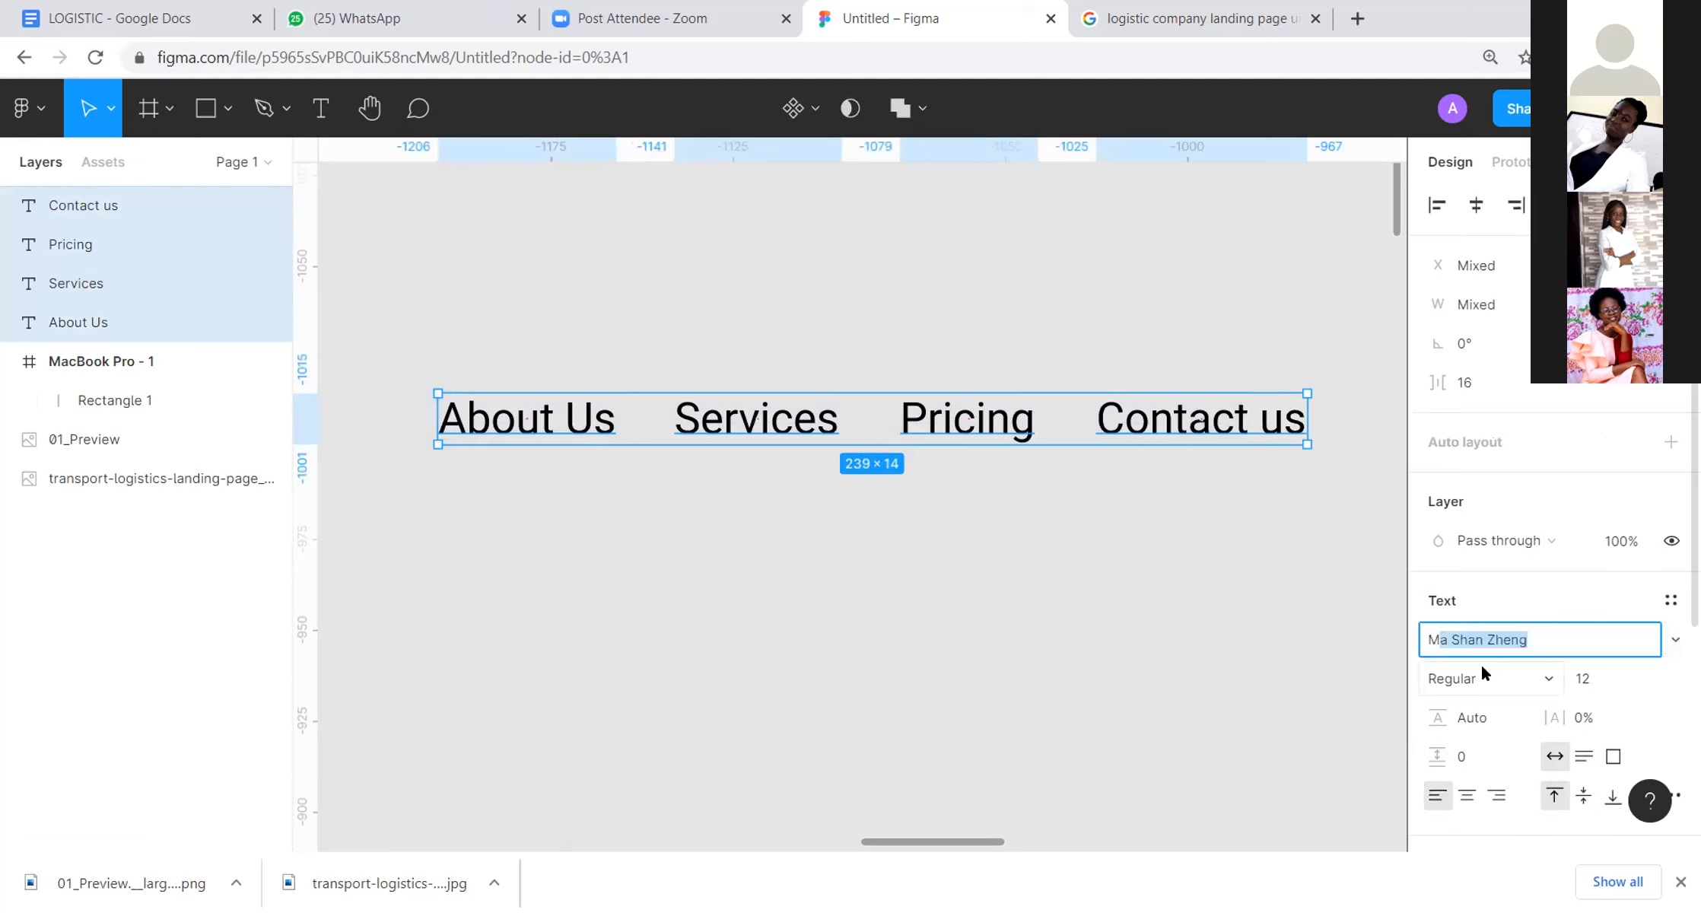
{"action": "type", "text": "Montser"}
{"action": "key", "text": "Return"}
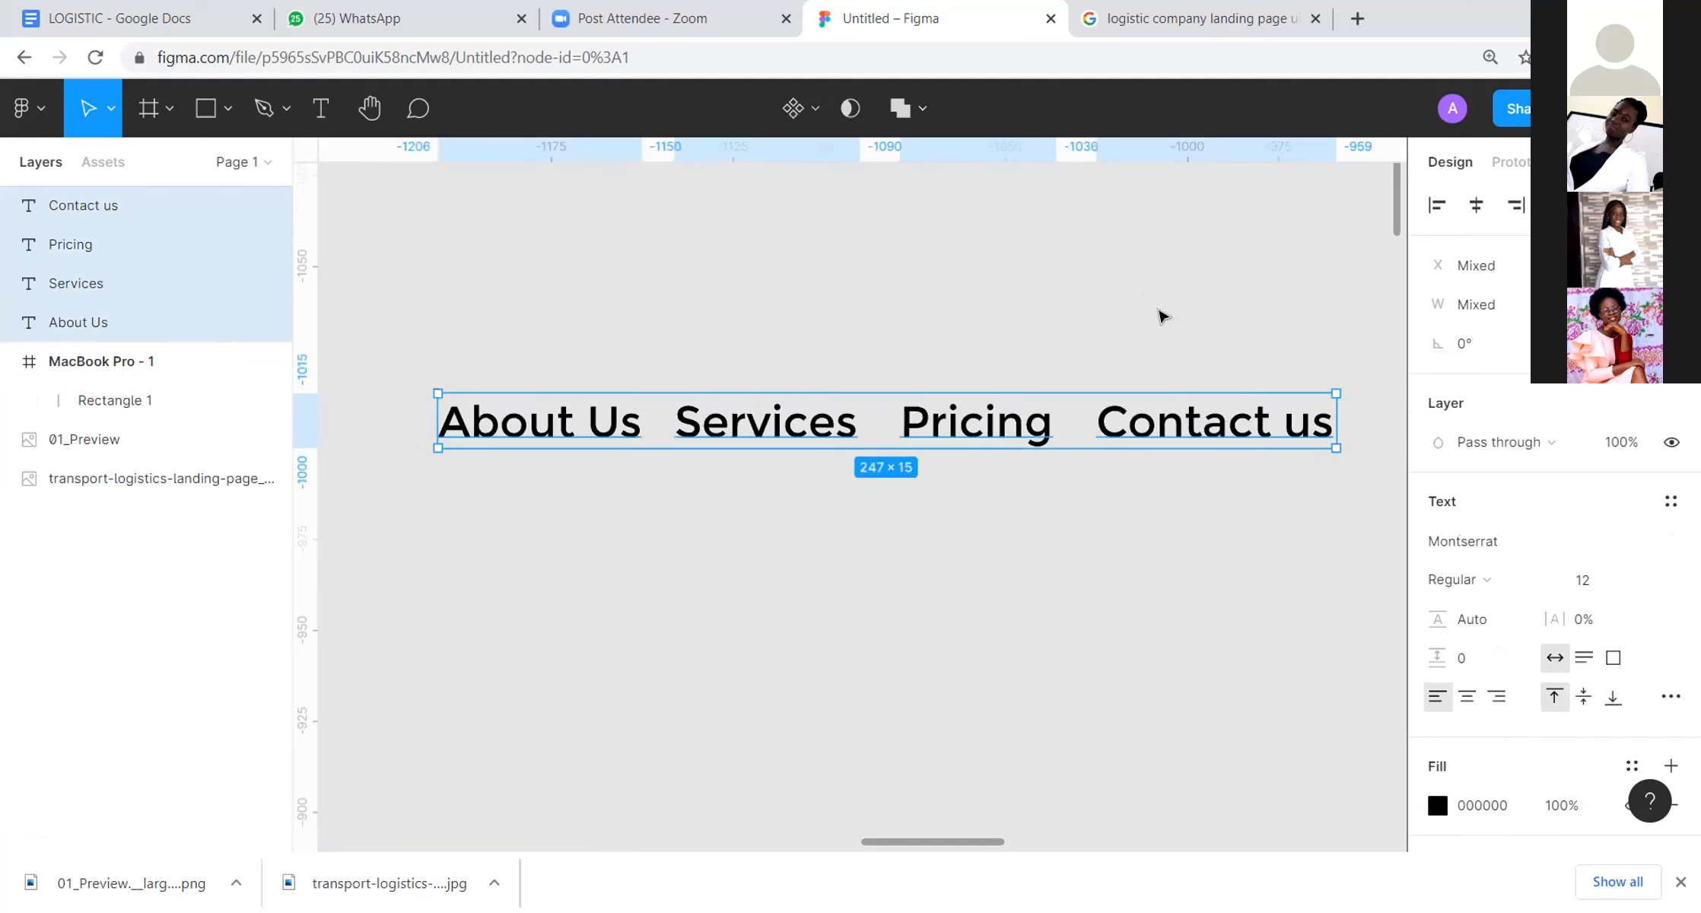
{"action": "left_click", "coordinate": [1493, 584]}
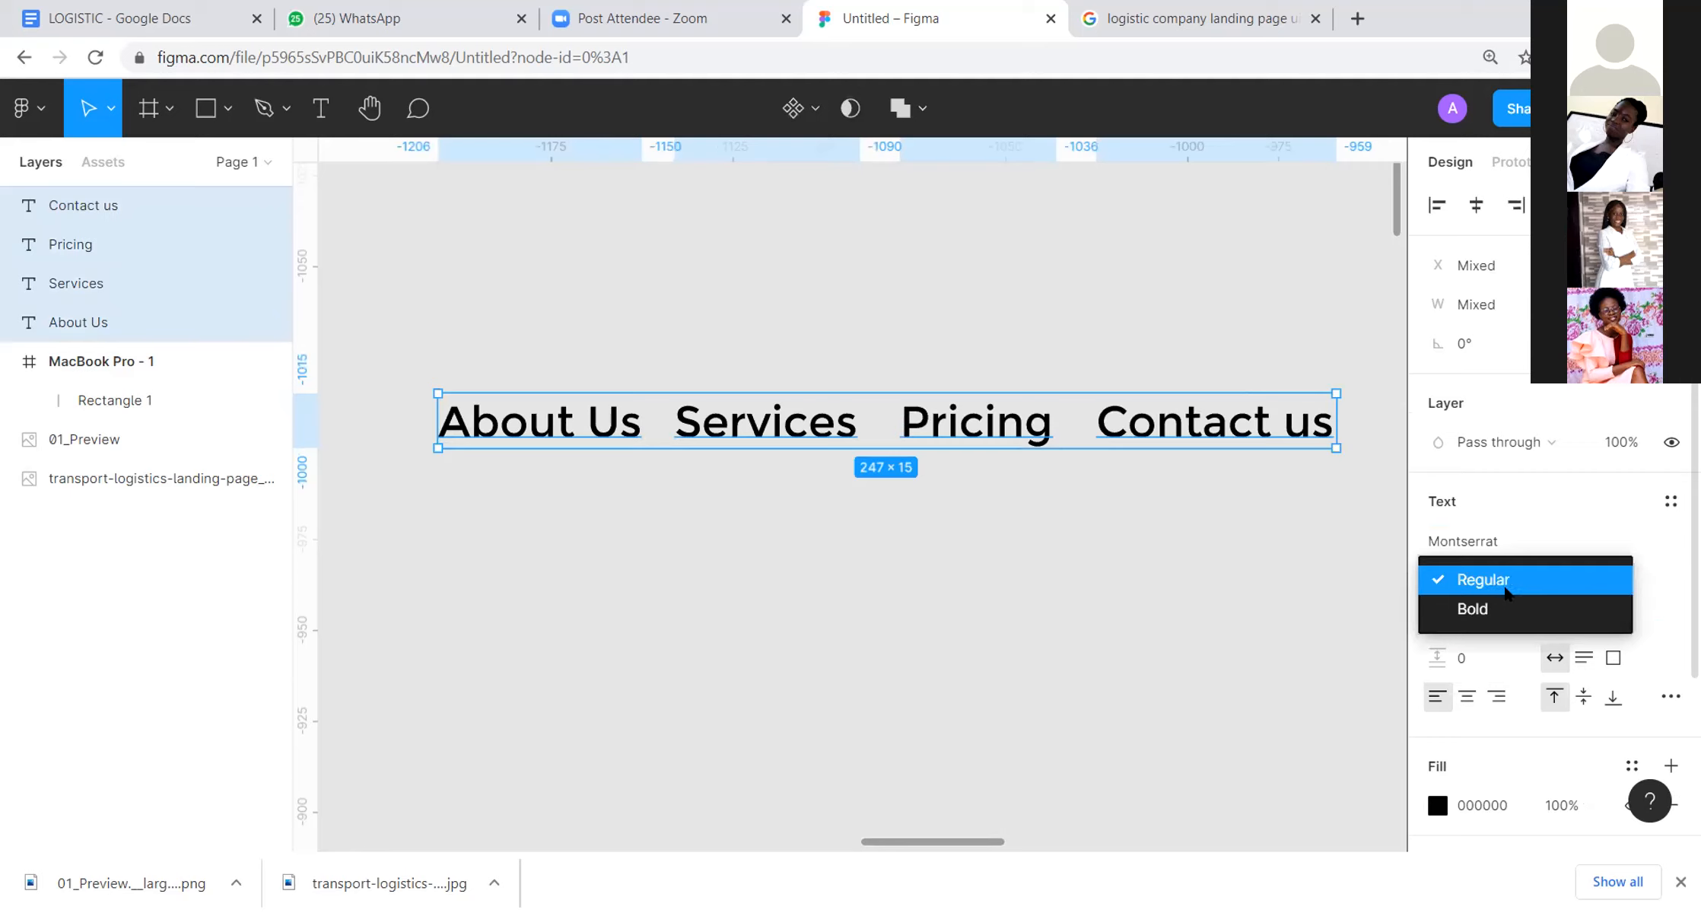
{"action": "left_click", "coordinate": [1503, 584]}
Step: Change the font of the four selected navigation texts to Proxima Nova
{"action": "left_click", "coordinate": [1482, 542]}
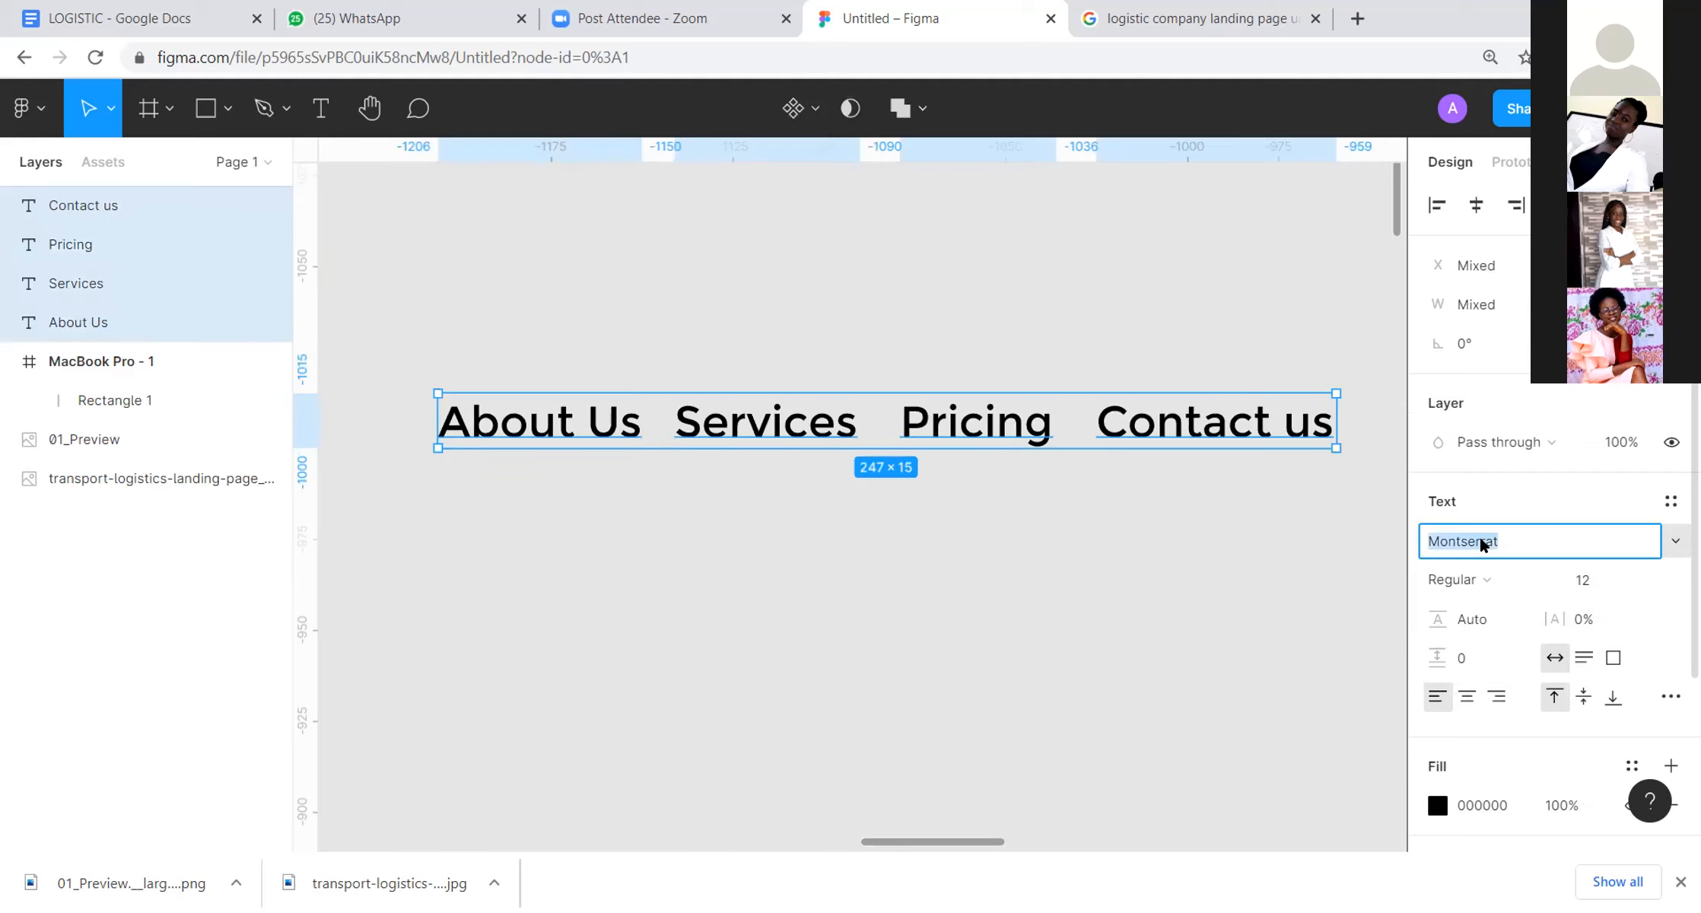
{"action": "type", "text": "Proxima Nova"}
{"action": "key", "text": "Return"}
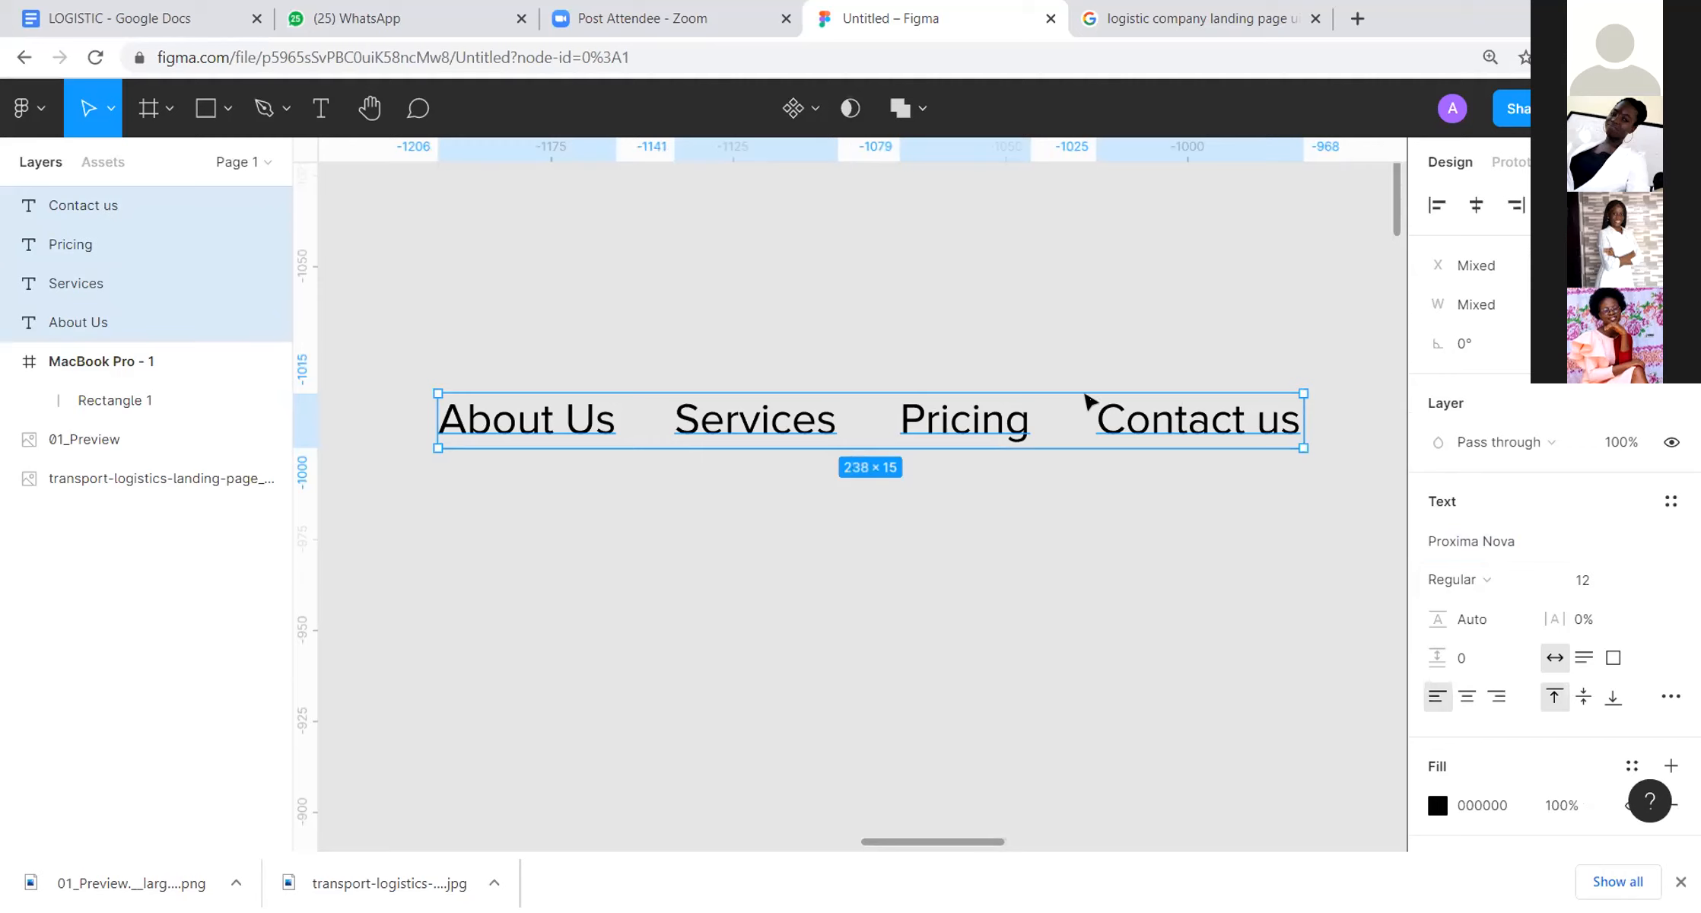
Step: Move the four navigation texts into the white header of the MacBook Pro frame, starting at the seventh column's edge
{"action": "scroll", "coordinate": [1088, 401], "scroll_direction": "down", "scroll_amount": 10}
{"action": "scroll", "coordinate": [1090, 403], "scroll_direction": "up", "scroll_amount": 5}
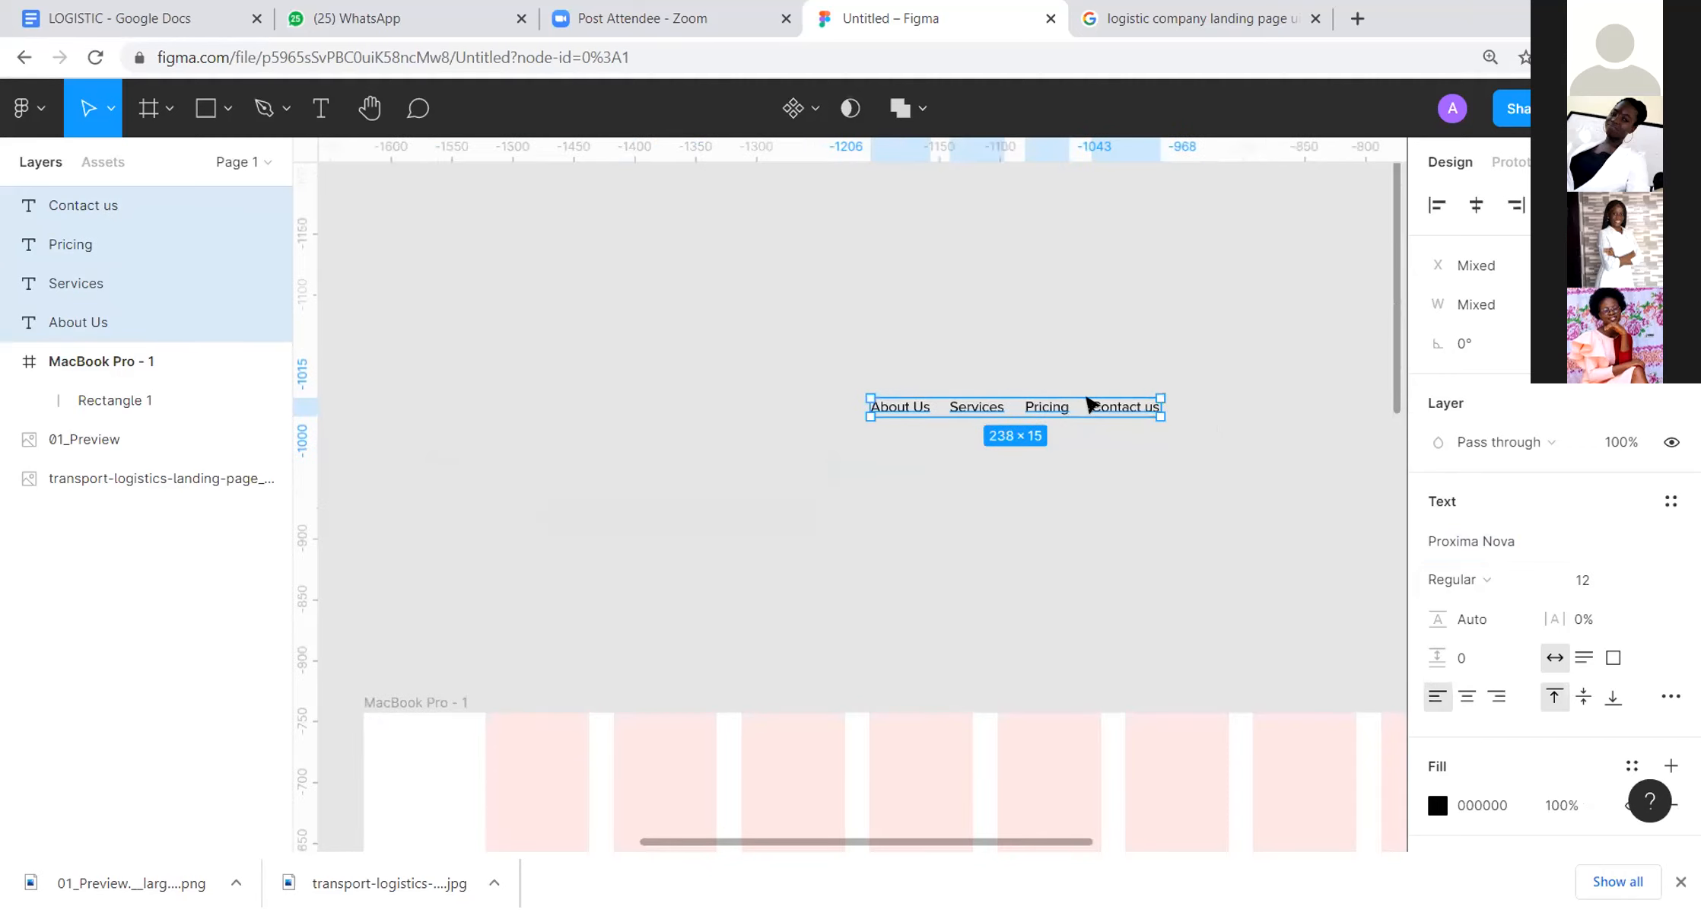
{"action": "scroll", "coordinate": [1090, 403], "scroll_direction": "down", "scroll_amount": 3}
{"action": "scroll", "coordinate": [1215, 345], "scroll_direction": "down", "scroll_amount": 2}
{"action": "scroll", "coordinate": [1215, 345], "scroll_direction": "right", "scroll_amount": 4}
{"action": "left_click_drag", "start_coordinate": [781, 256], "coordinate": [1023, 481]}
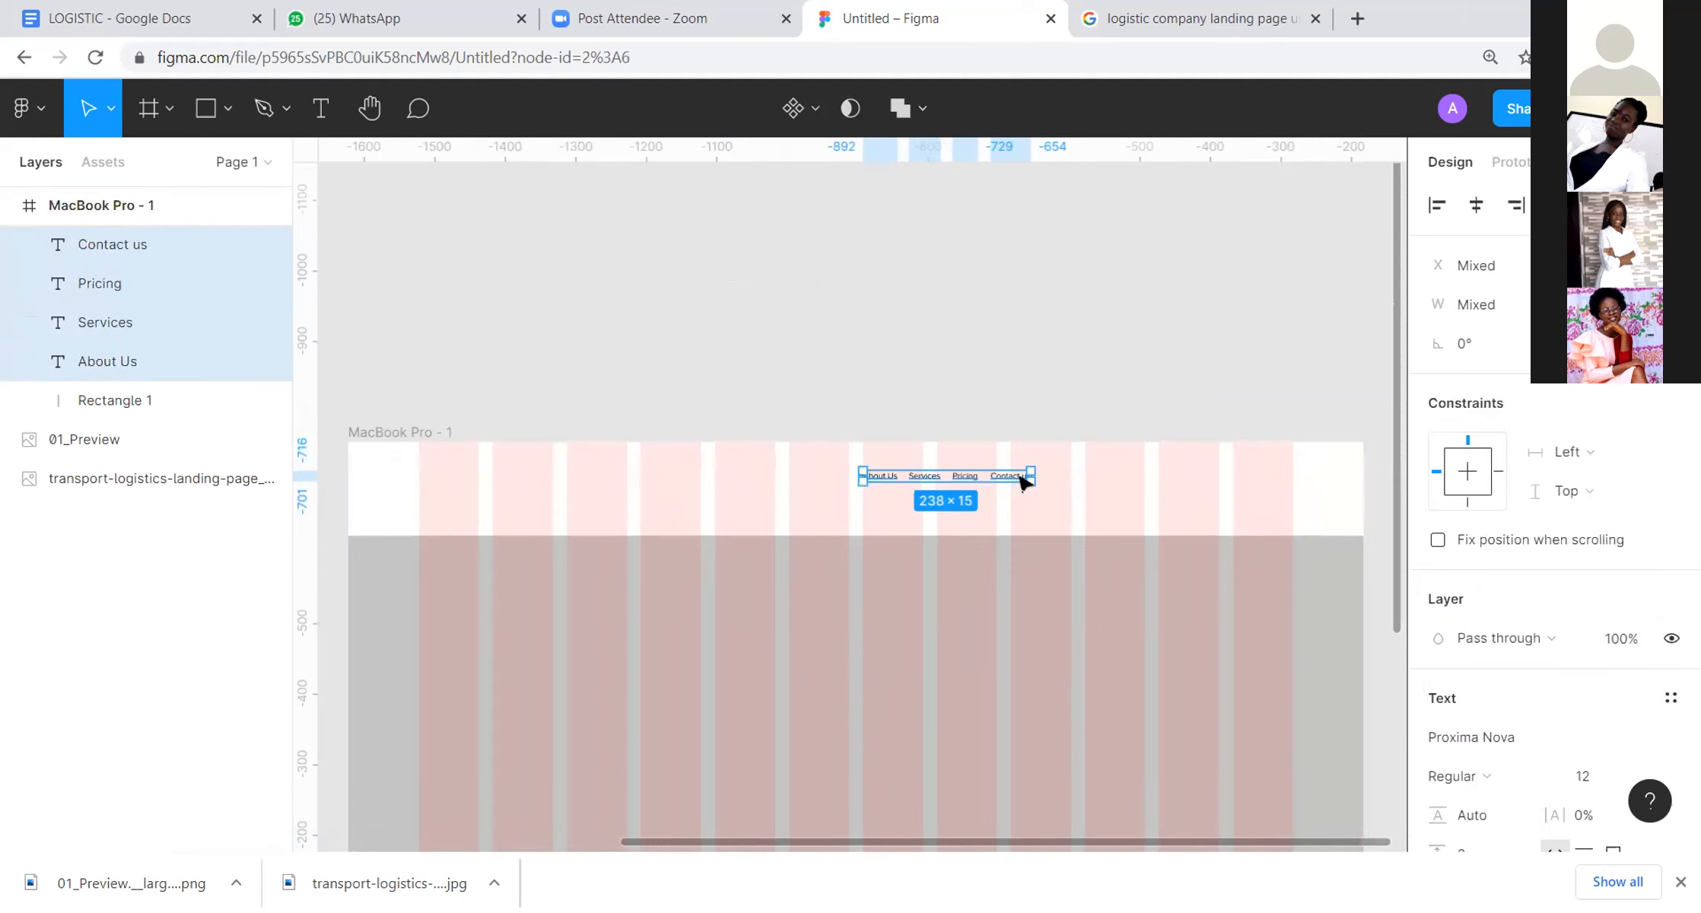
{"action": "scroll", "coordinate": [1024, 481], "scroll_direction": "up", "scroll_amount": 3}
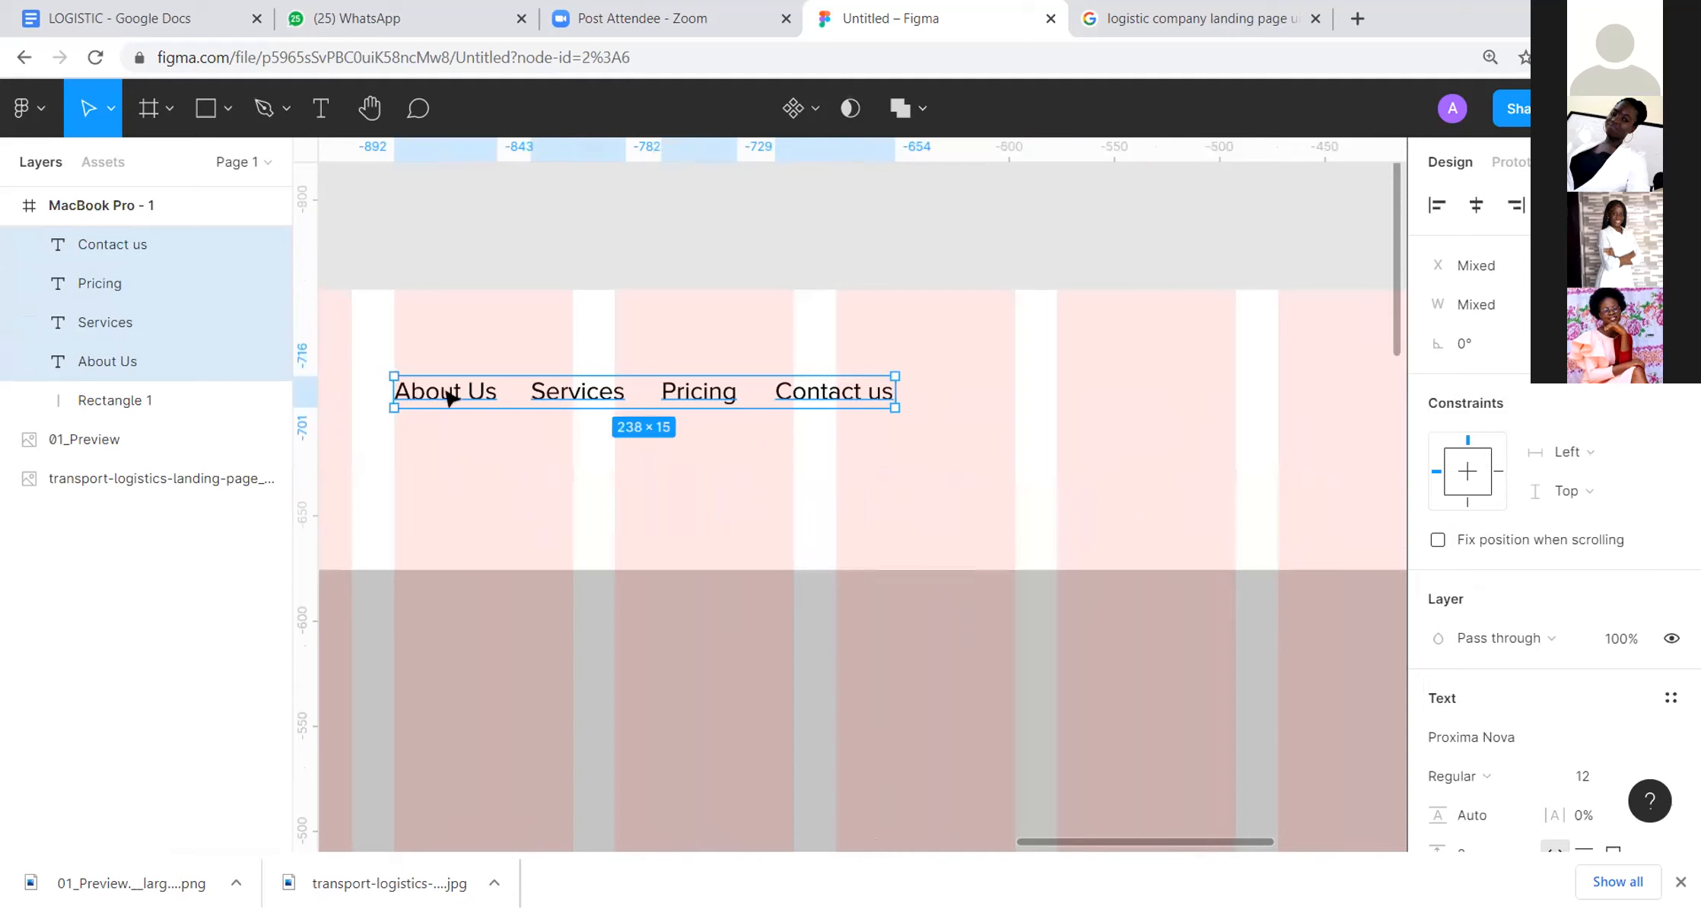
{"action": "scroll", "coordinate": [803, 485], "scroll_direction": "down", "scroll_amount": 5}
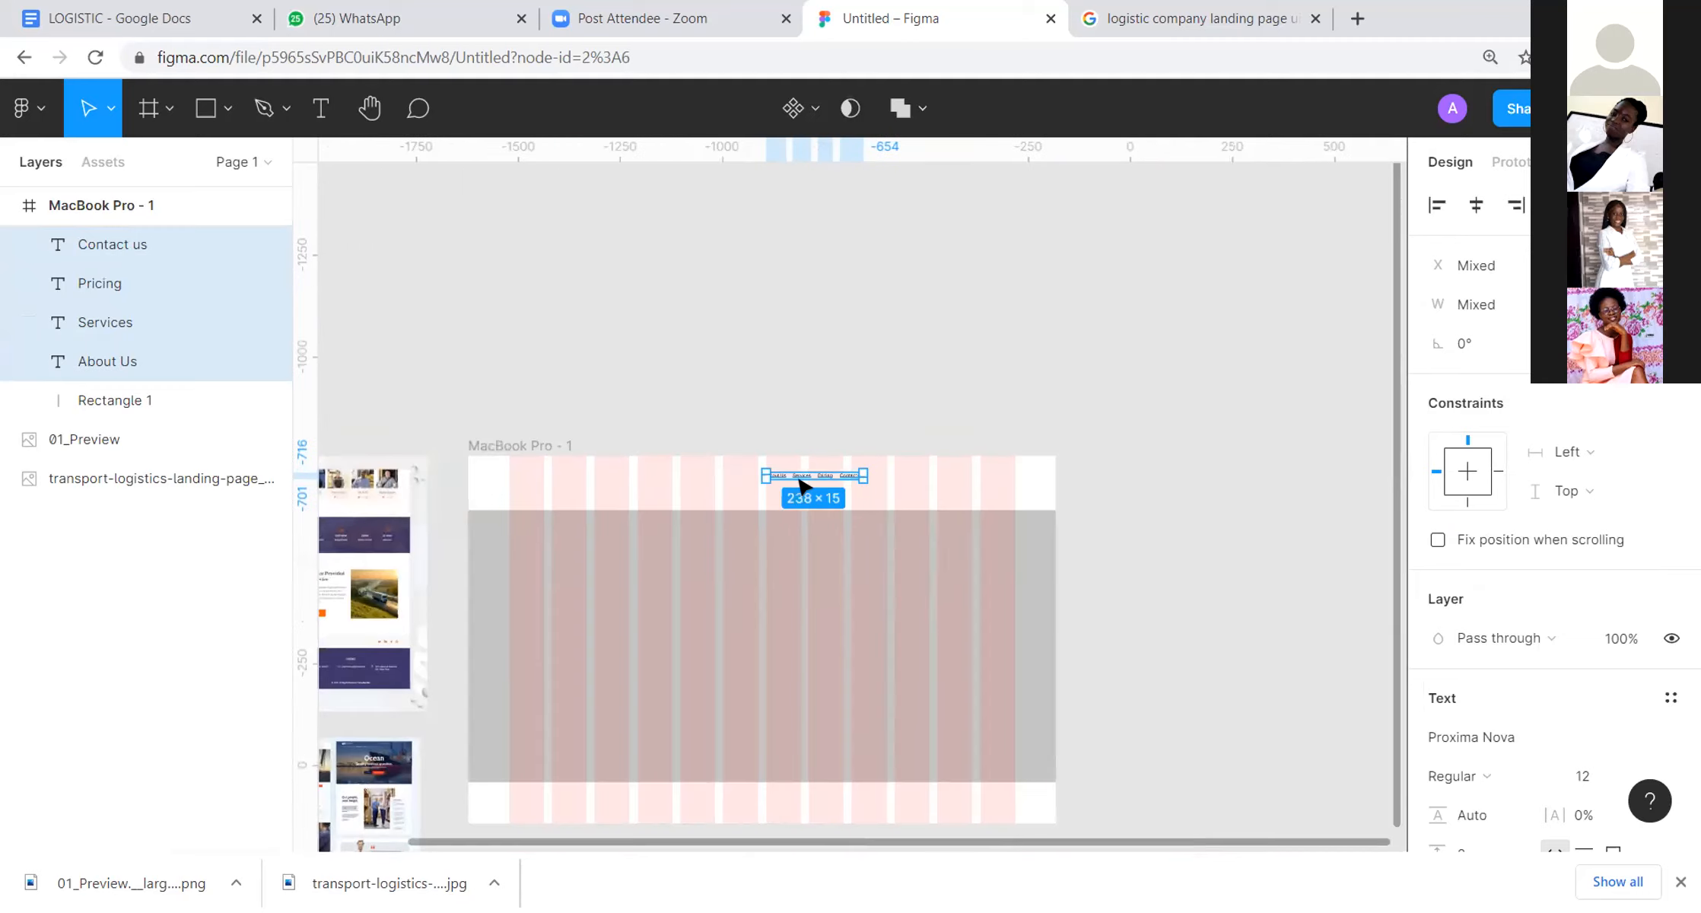
Step: Set the font size of the four selected navigation texts to 22
{"action": "left_click_drag", "start_coordinate": [963, 437], "coordinate": [1138, 263]}
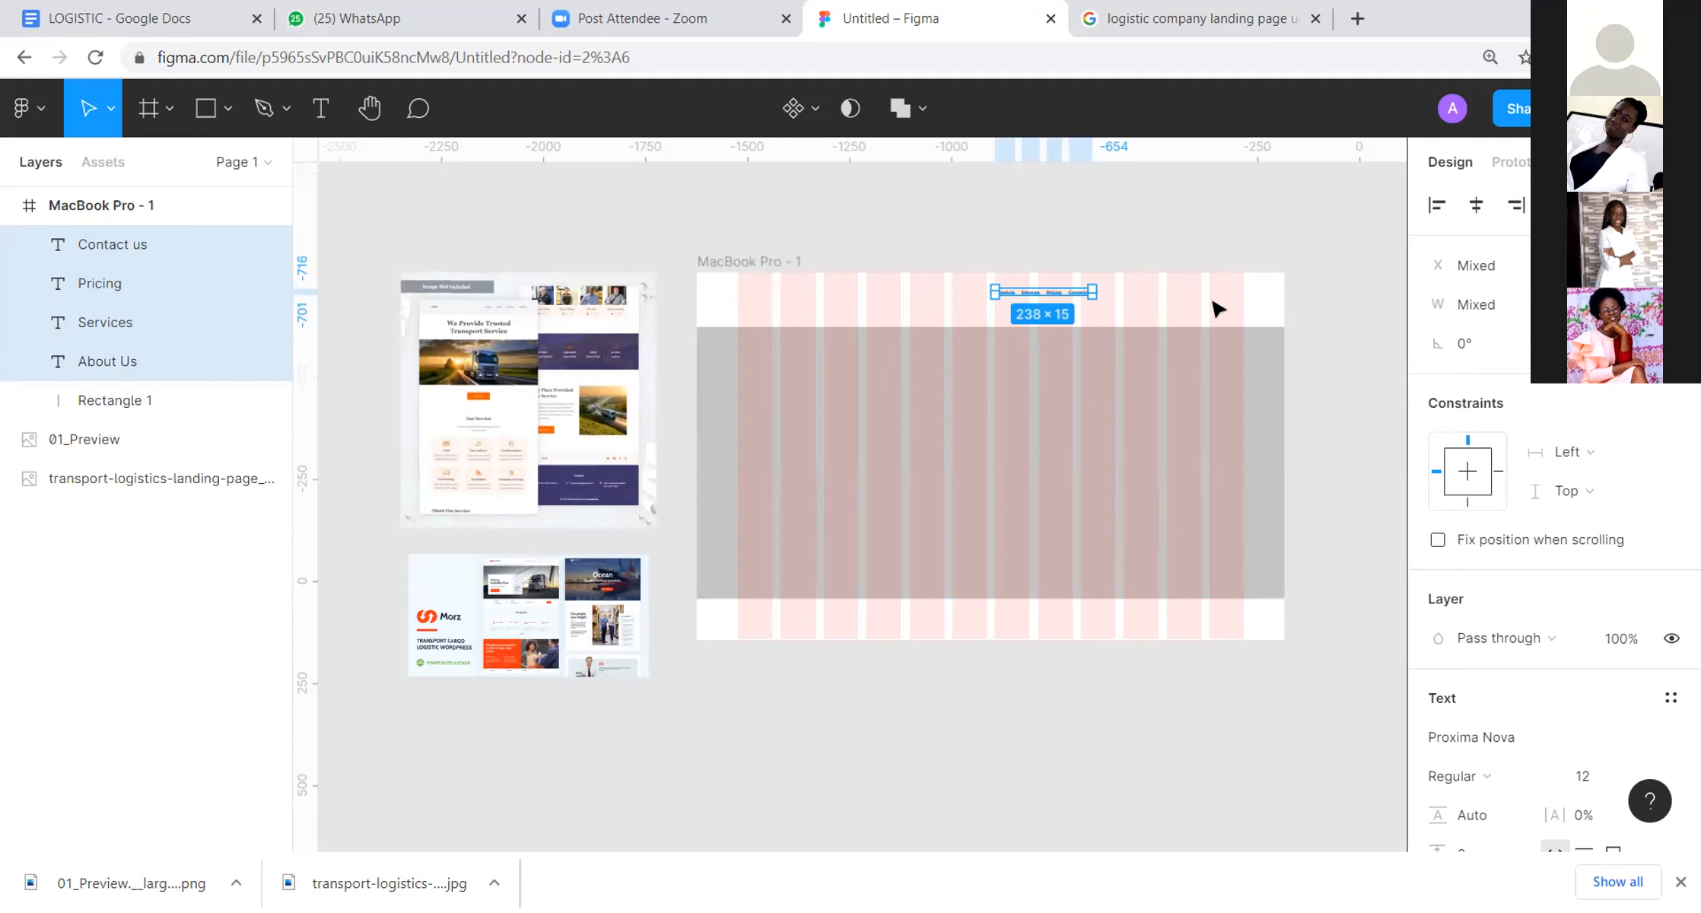
{"action": "scroll", "coordinate": [1552, 671], "scroll_direction": "down", "scroll_amount": 5}
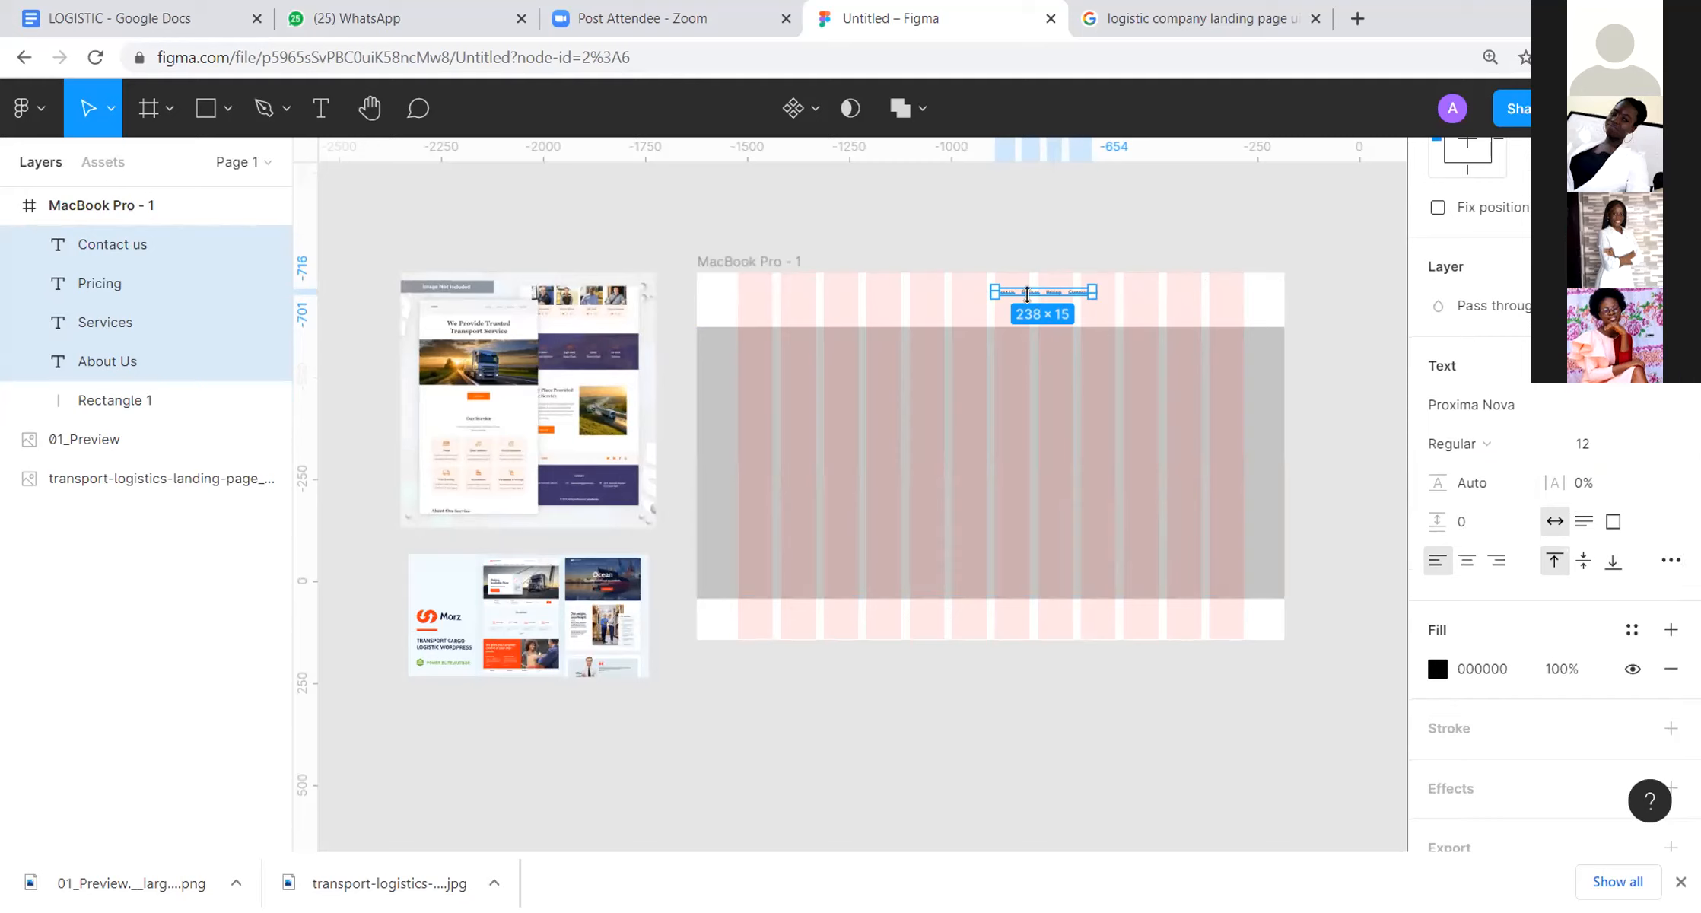
{"action": "left_click", "coordinate": [1571, 439]}
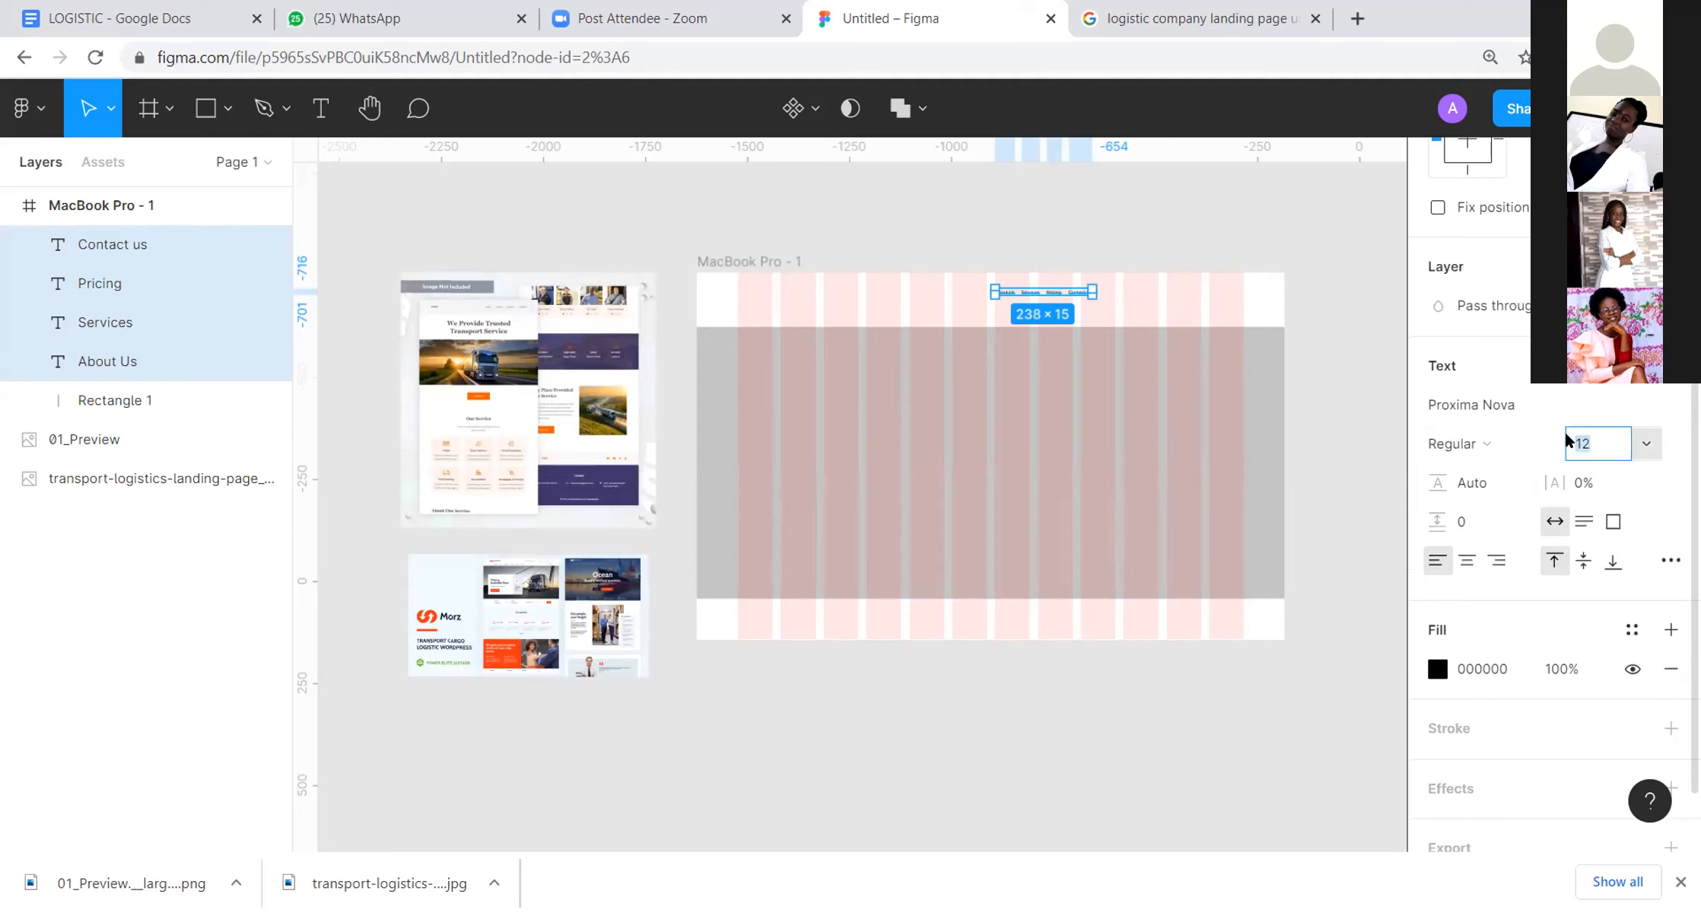
{"action": "type", "text": "18"}
{"action": "key", "text": "Return"}
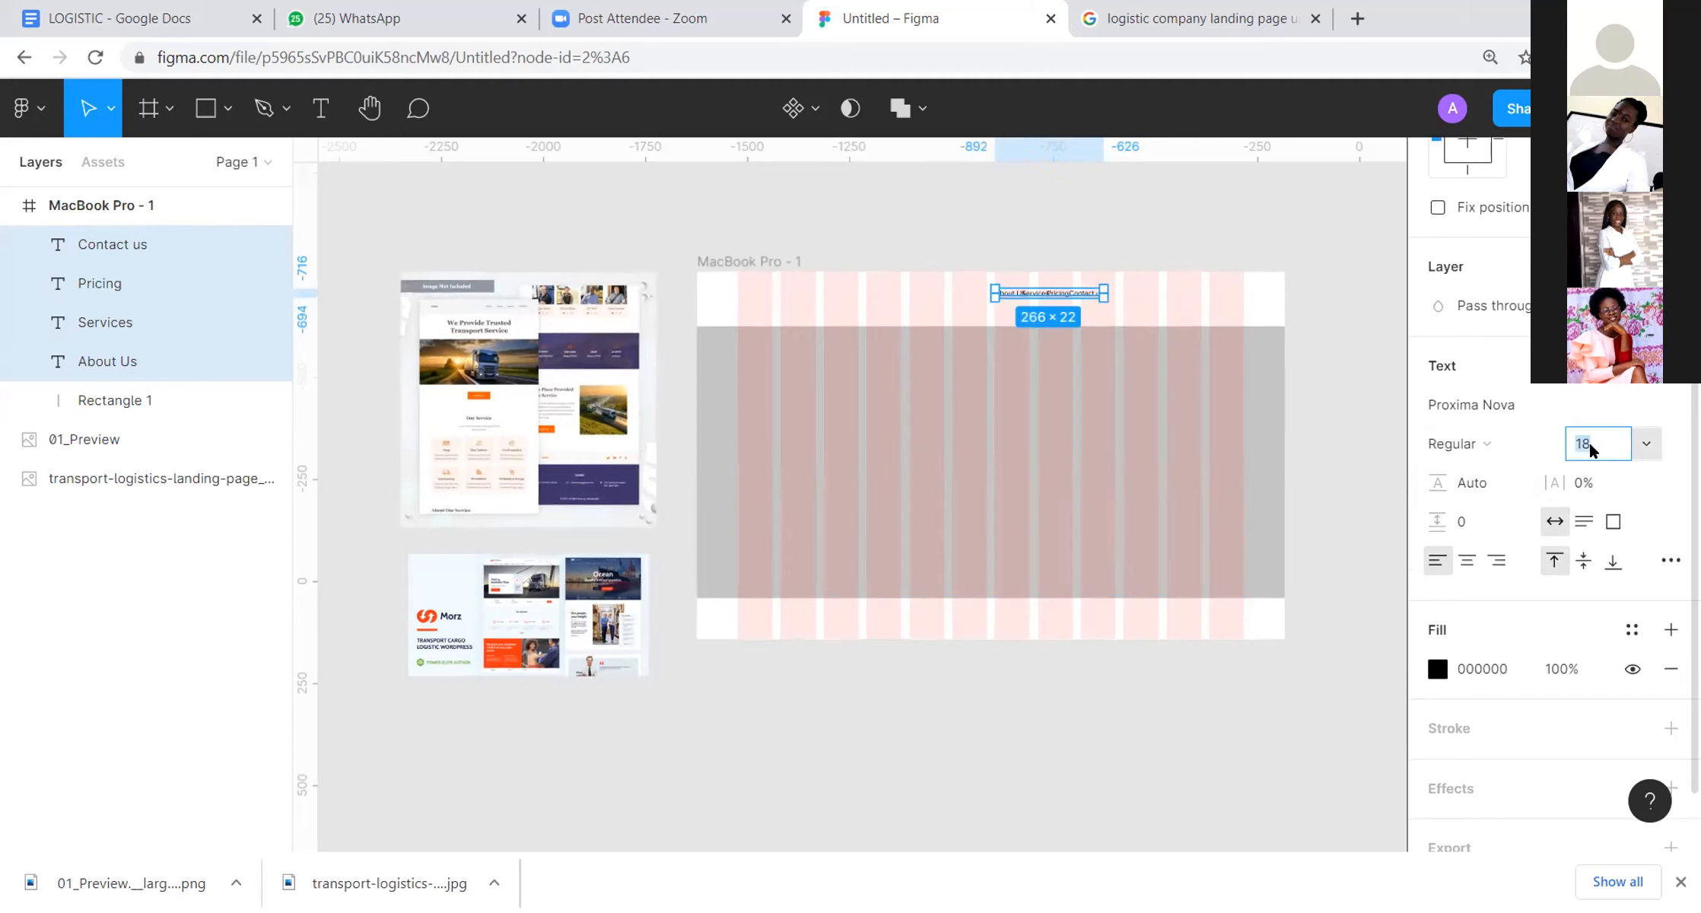
{"action": "type", "text": "22"}
{"action": "key", "text": "Return"}
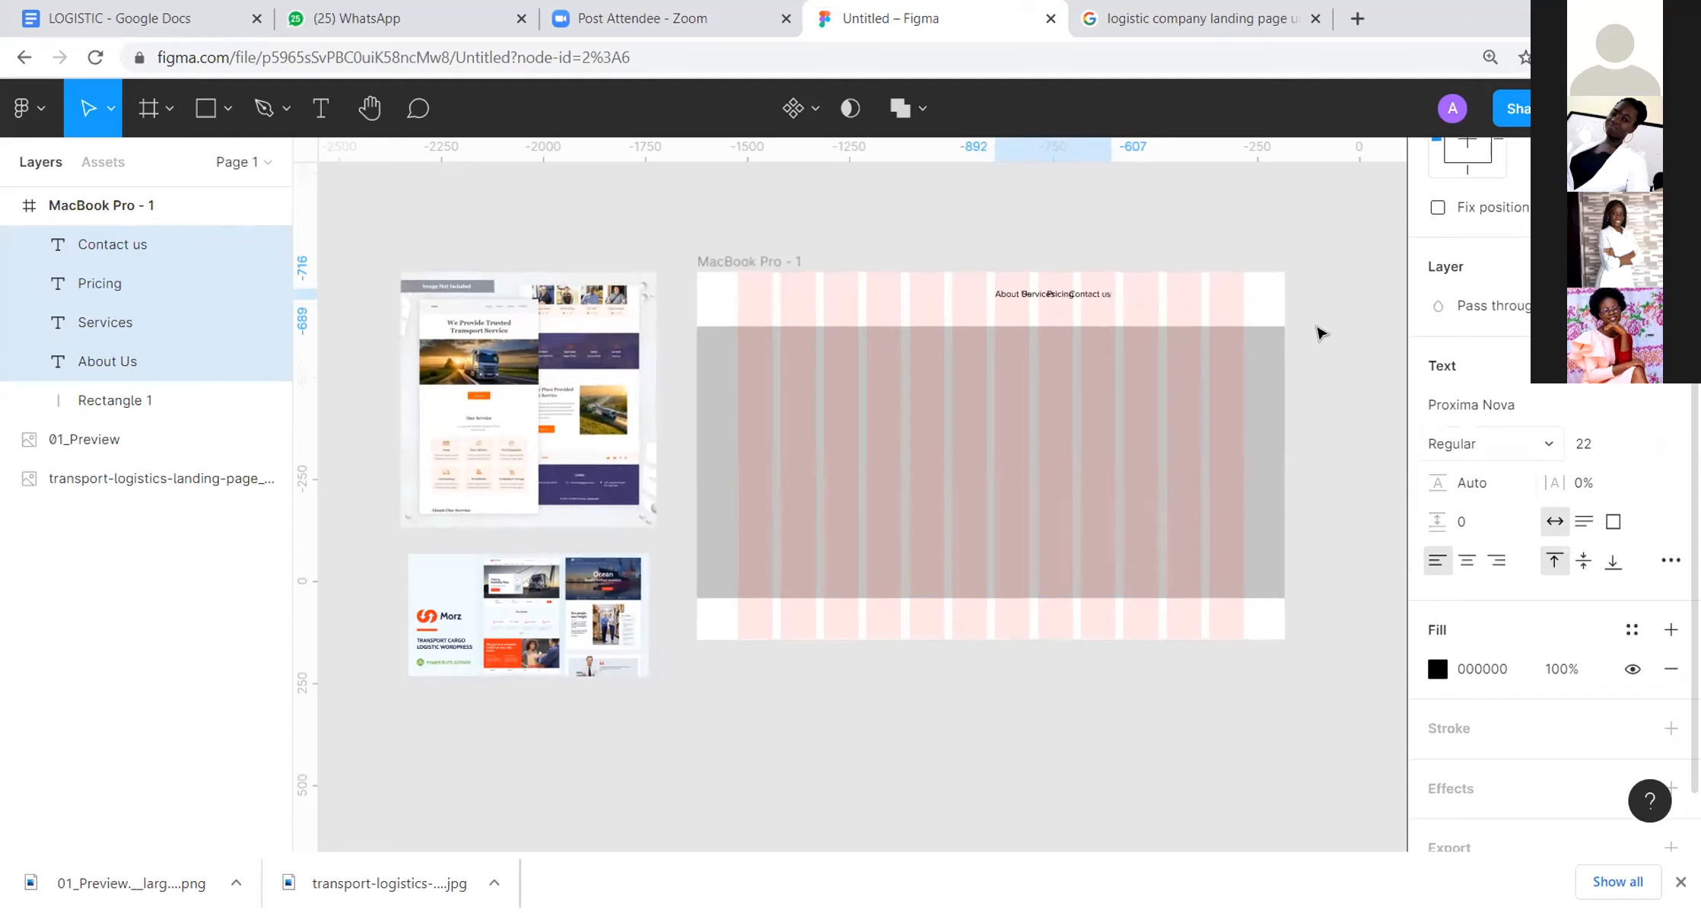
{"action": "left_click", "coordinate": [1202, 216]}
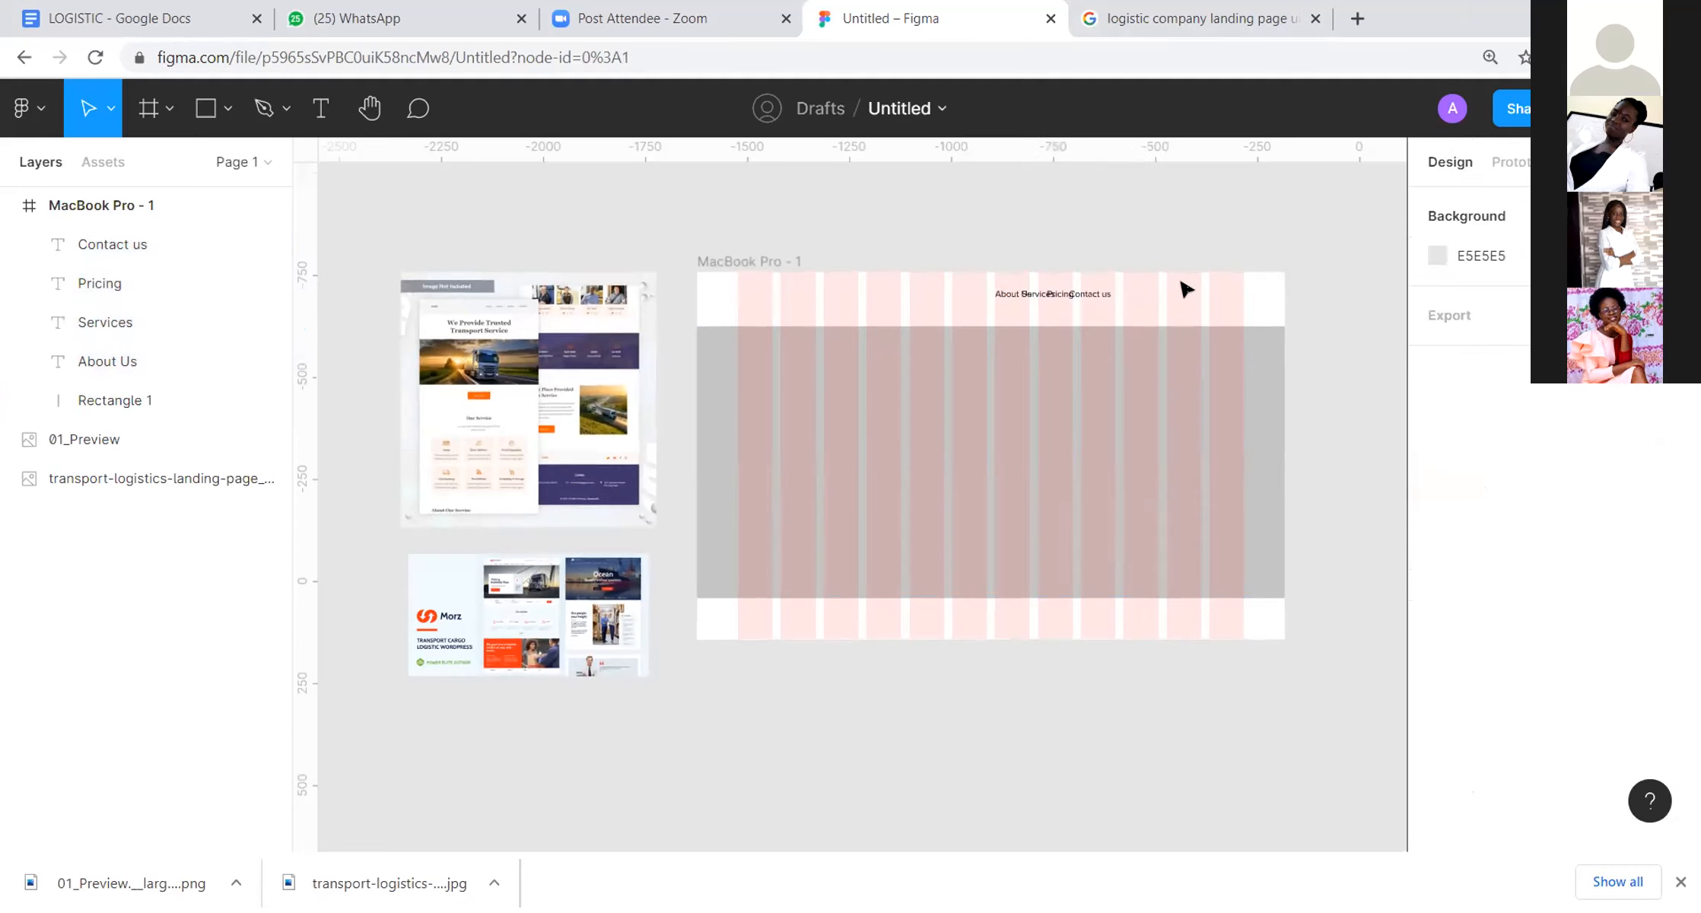
Step: Spread the four navigation texts apart along the header, with "Contact us" ending at the last column's outer edge
{"action": "scroll", "coordinate": [1186, 289], "scroll_direction": "up", "scroll_amount": 5}
{"action": "left_click_drag", "start_coordinate": [966, 320], "coordinate": [1364, 343]}
{"action": "left_click_drag", "start_coordinate": [844, 311], "coordinate": [1151, 335]}
{"action": "left_click_drag", "start_coordinate": [784, 316], "coordinate": [994, 343]}
{"action": "left_click_drag", "start_coordinate": [676, 311], "coordinate": [787, 335]}
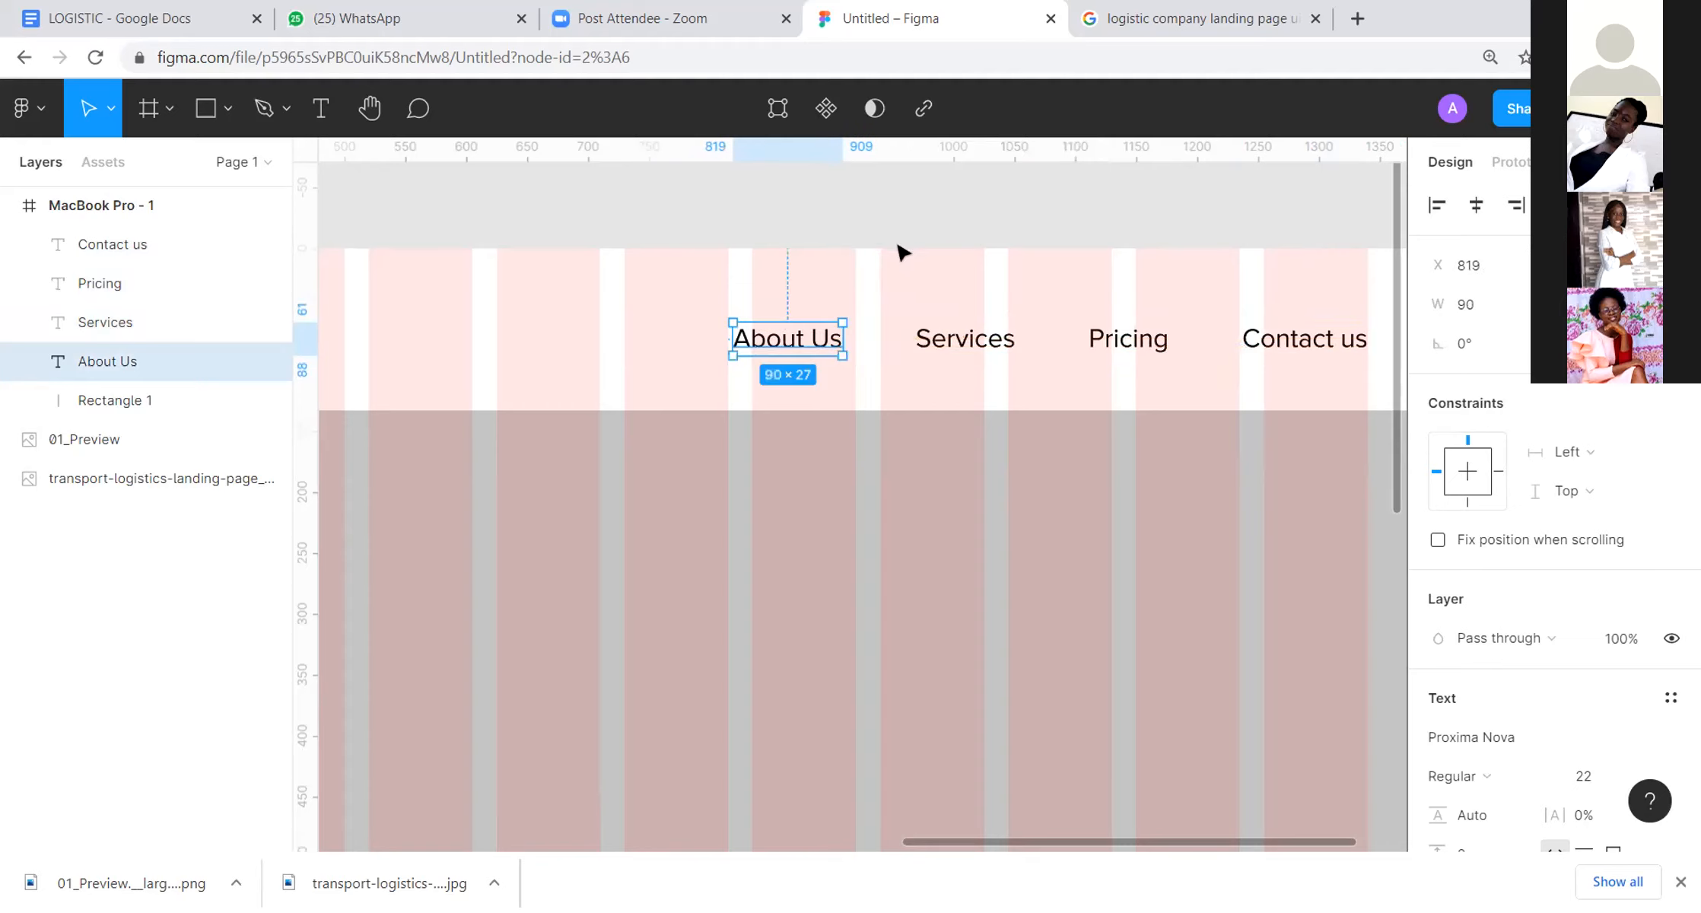
{"action": "left_click", "coordinate": [902, 251]}
{"action": "scroll", "coordinate": [924, 331], "scroll_direction": "up", "scroll_amount": 3}
{"action": "scroll", "coordinate": [930, 335], "scroll_direction": "down", "scroll_amount": 5}
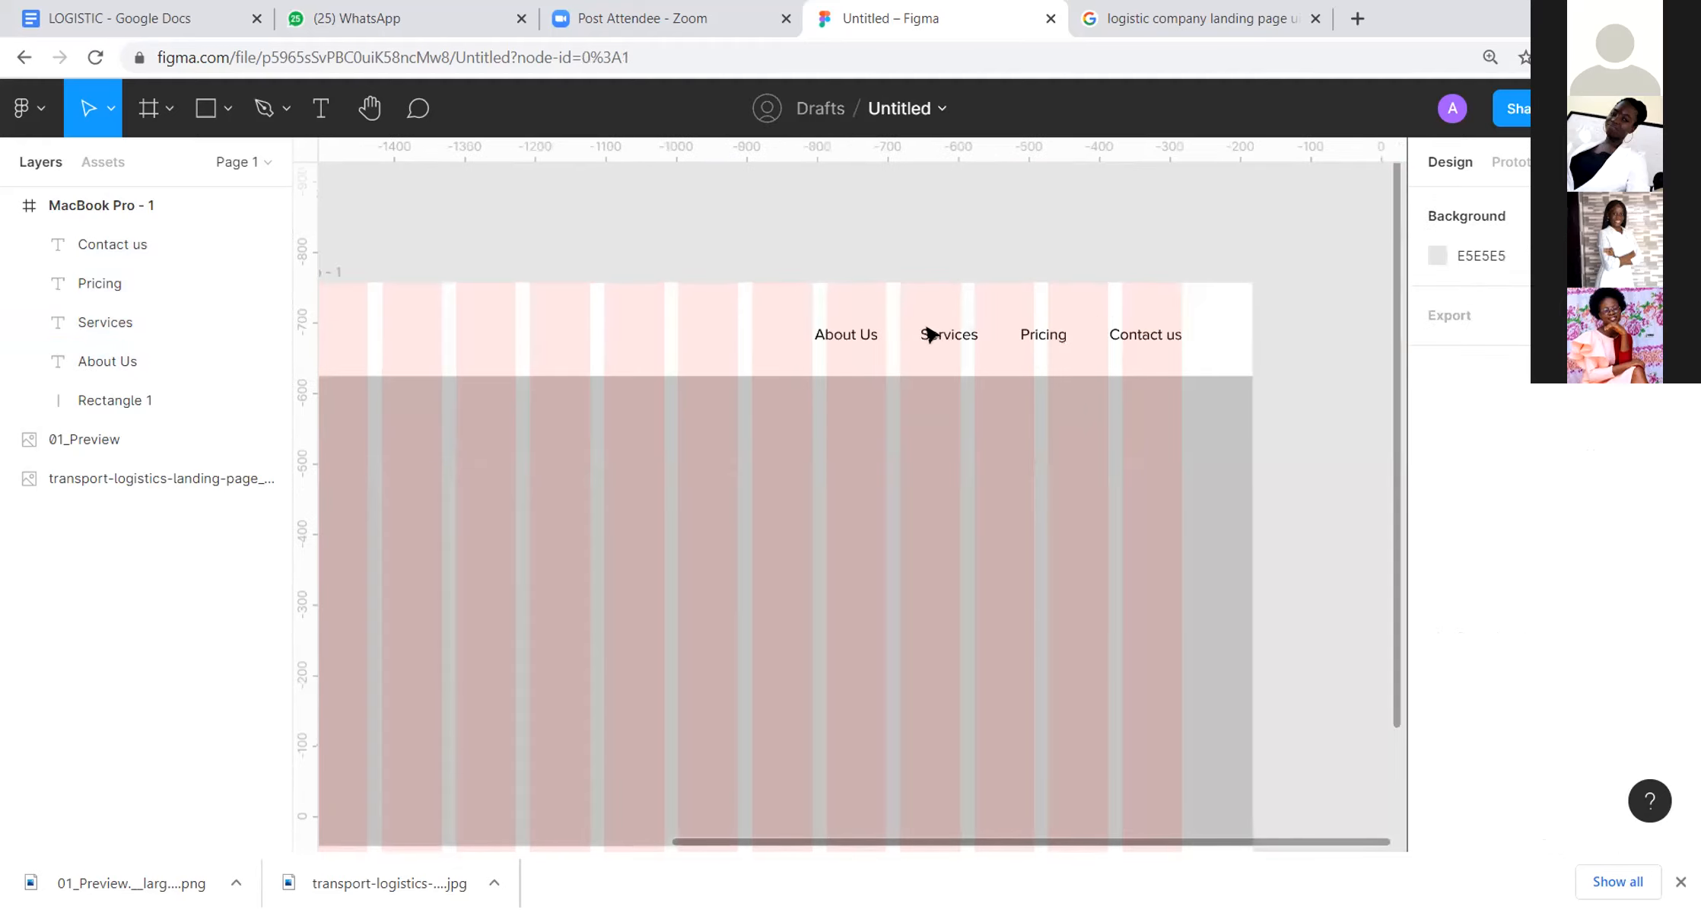
{"action": "scroll", "coordinate": [930, 335], "scroll_direction": "down", "scroll_amount": 3}
{"action": "scroll", "coordinate": [1038, 392], "scroll_direction": "left", "scroll_amount": 3}
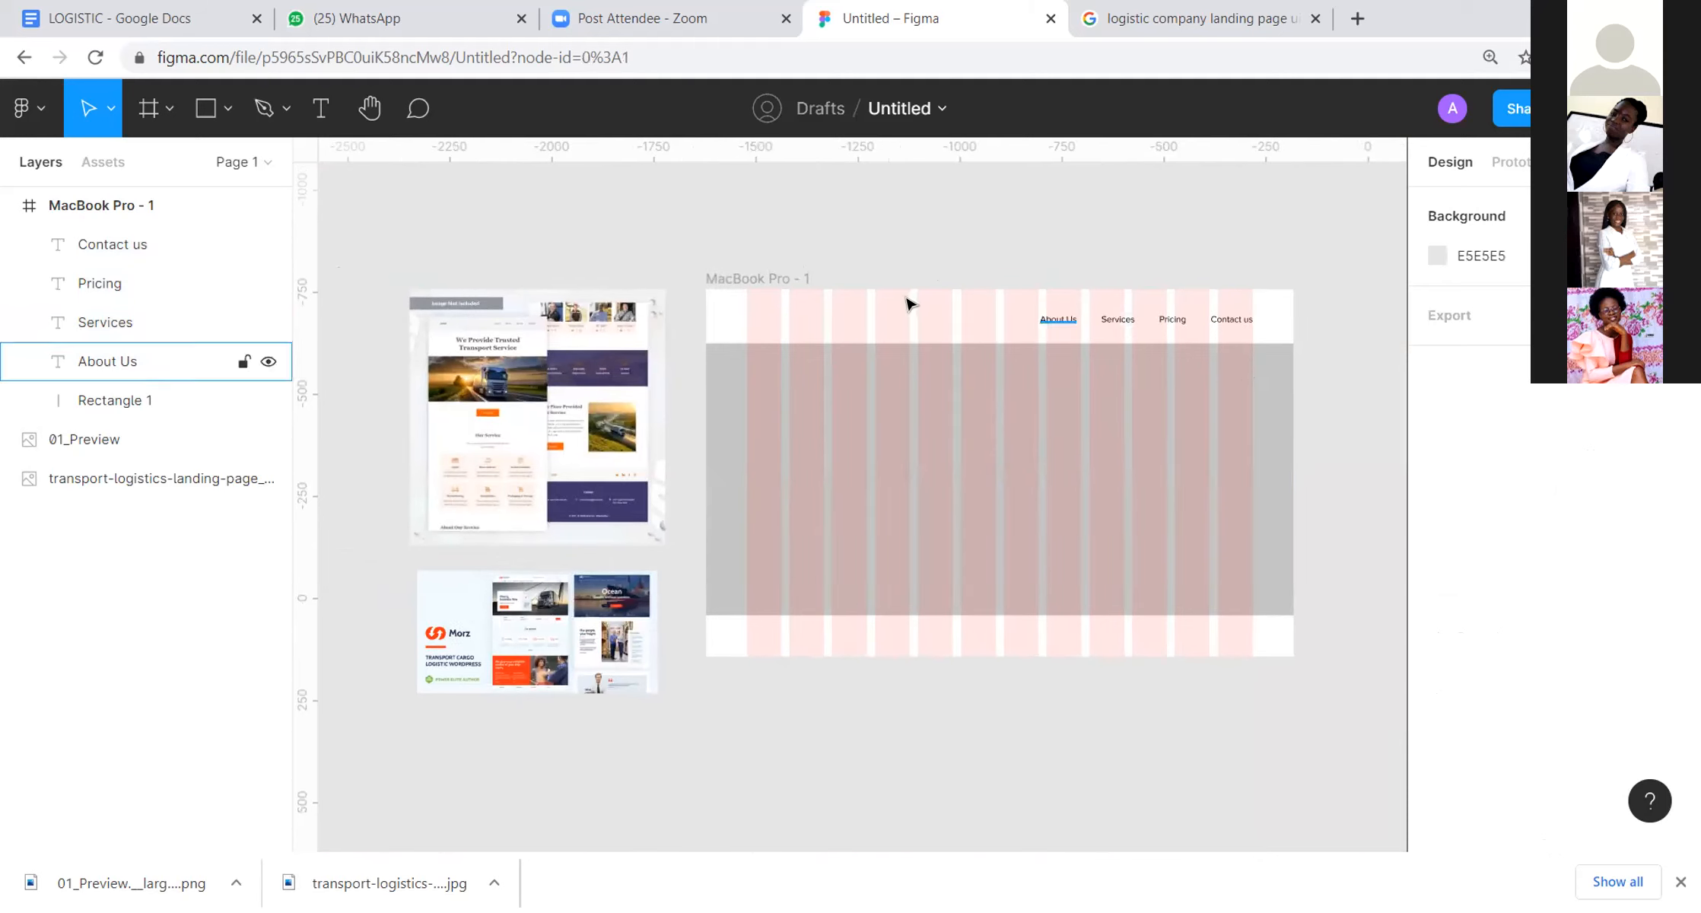
{"action": "left_click", "coordinate": [810, 470]}
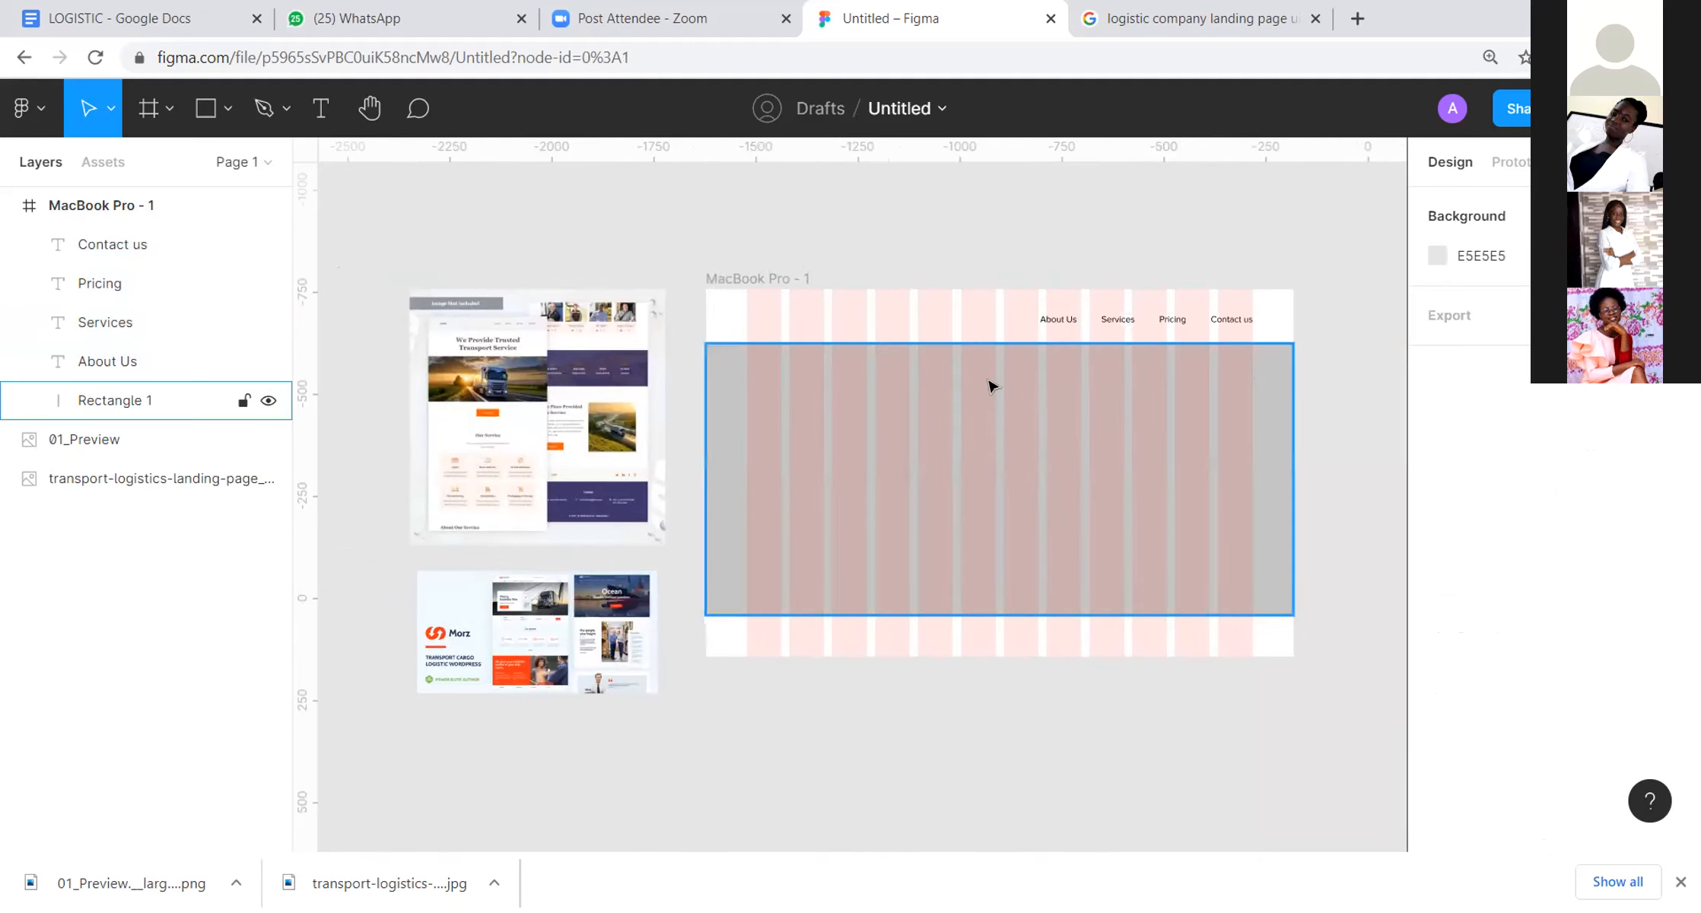
{"action": "left_click", "coordinate": [320, 108]}
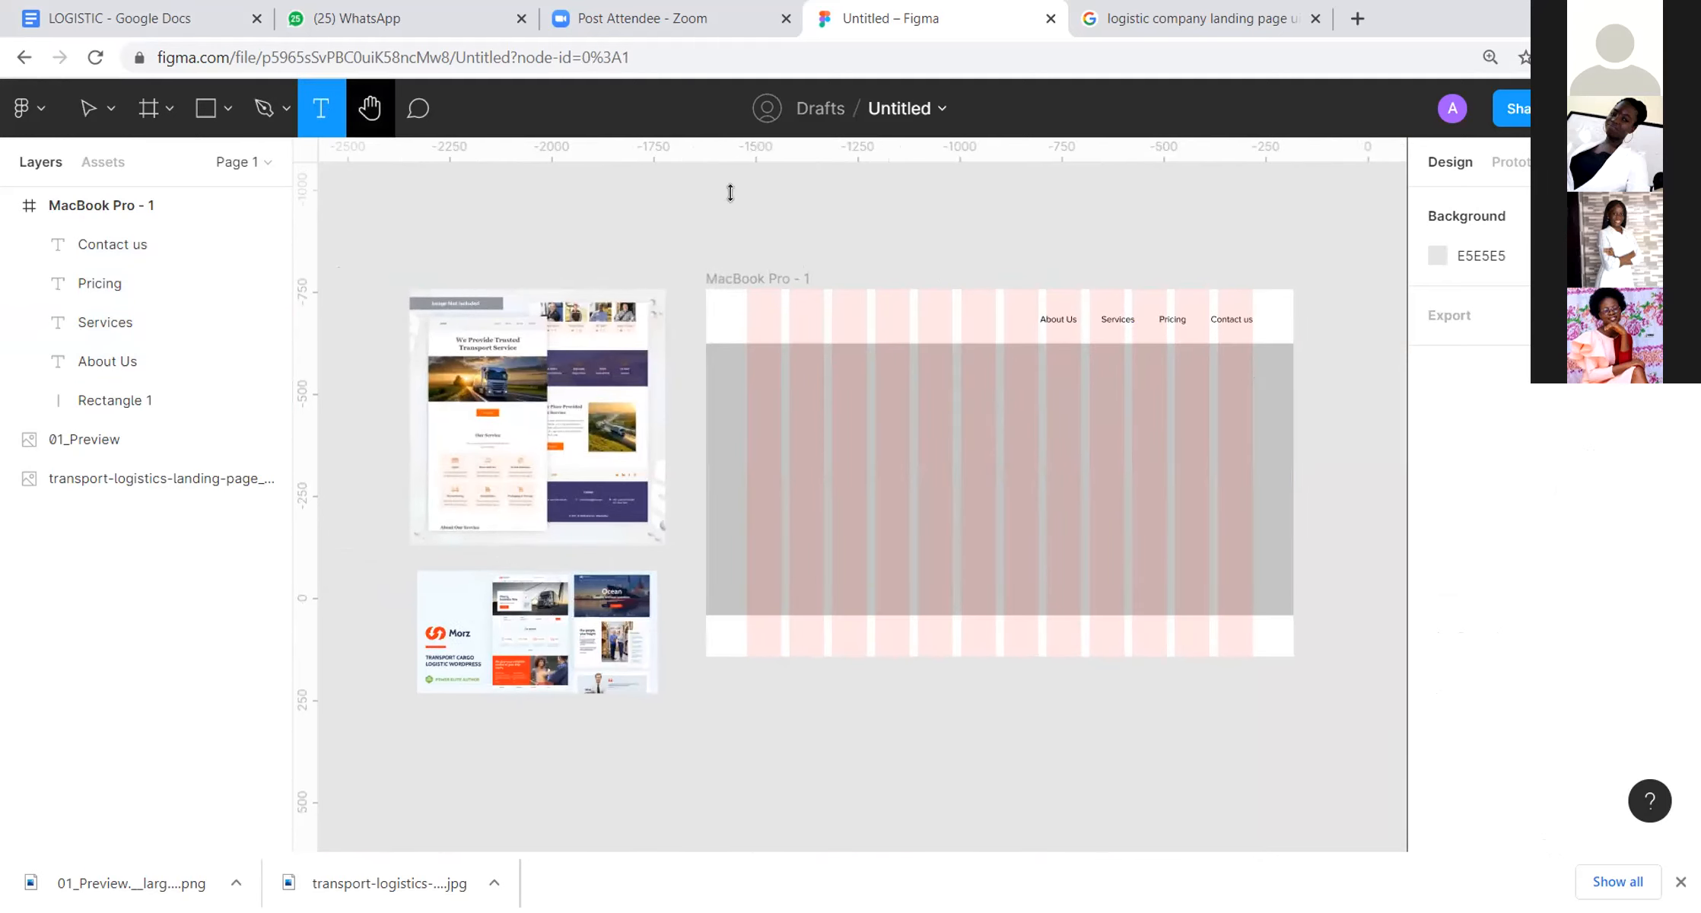
{"action": "left_click", "coordinate": [842, 230]}
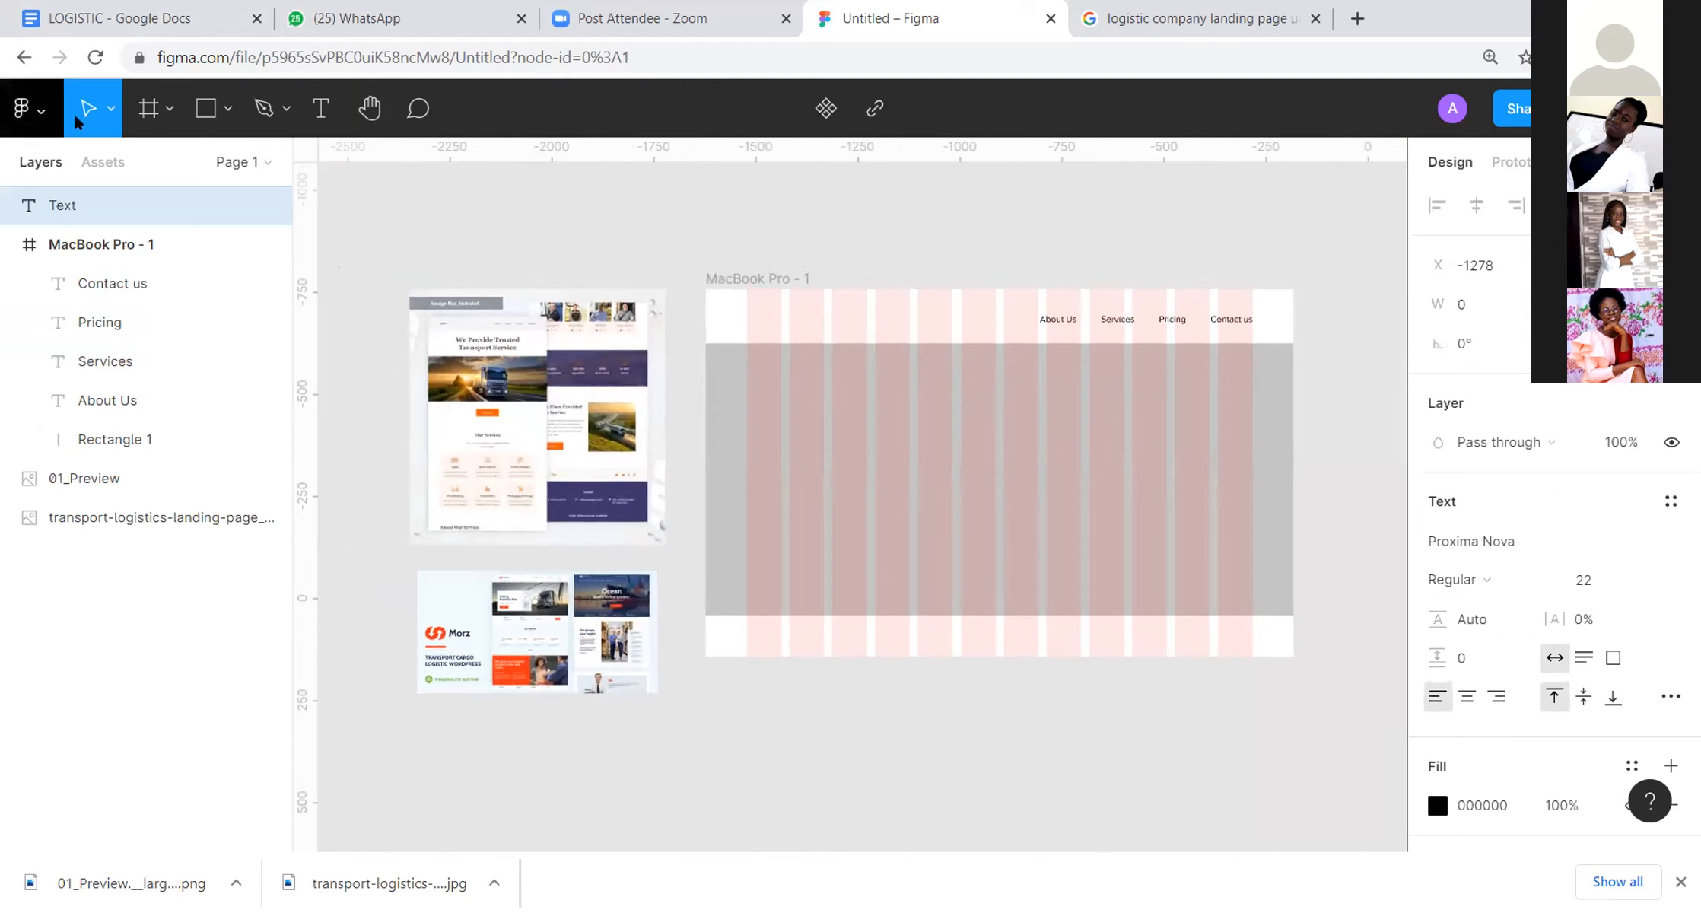
{"action": "left_click", "coordinate": [709, 211]}
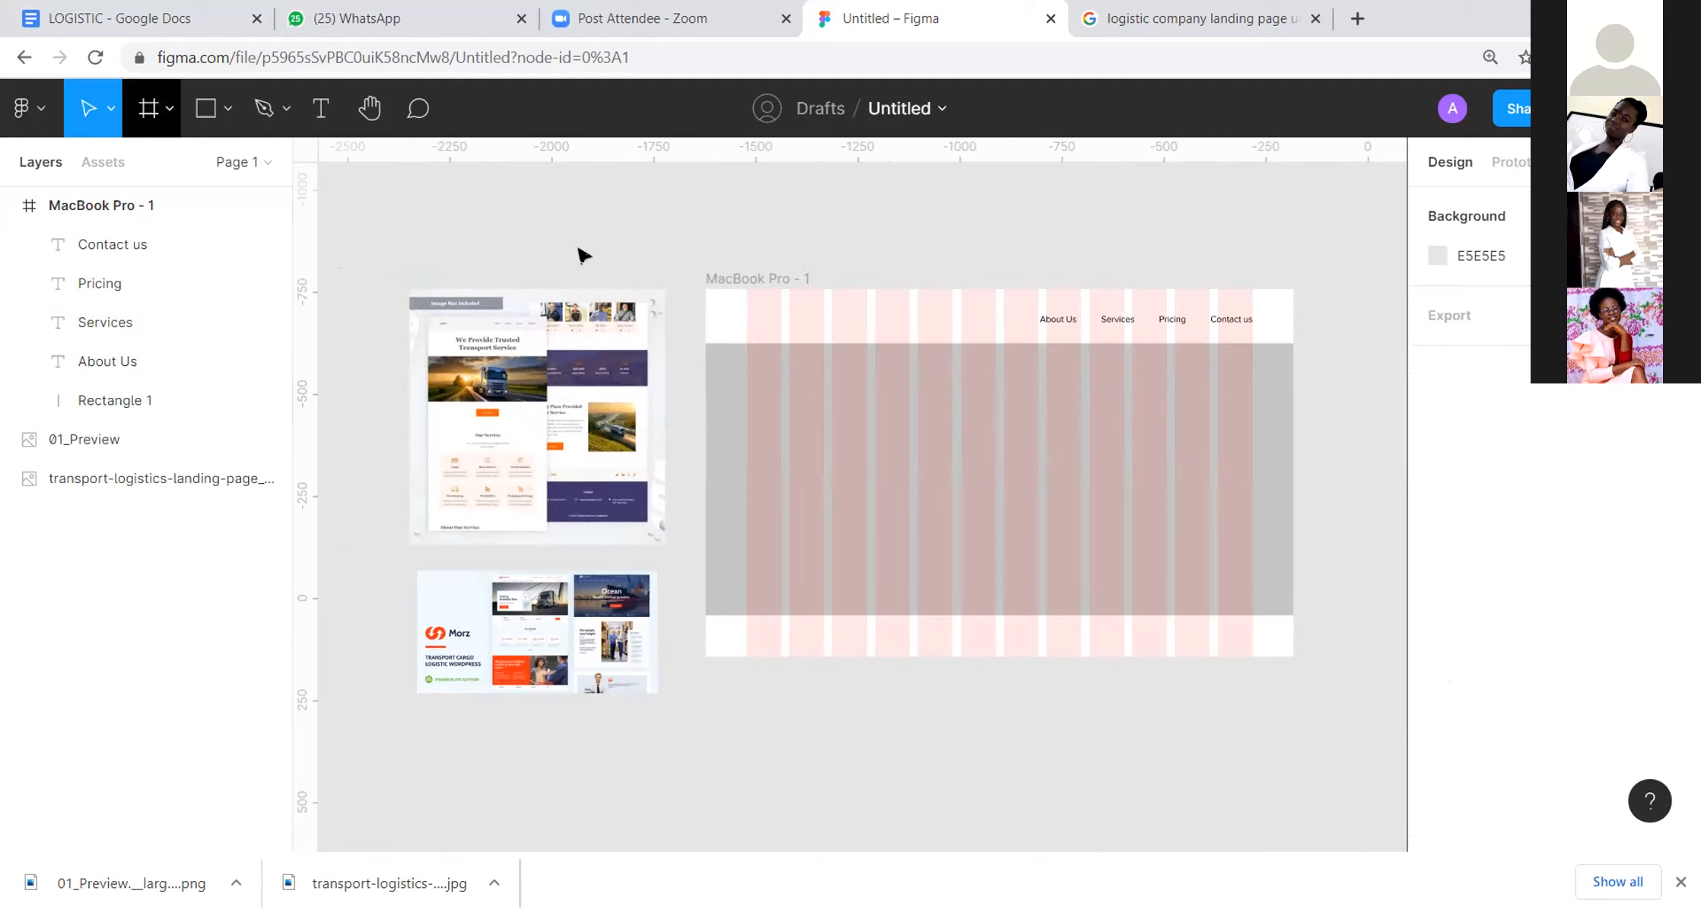
Step: Move the four navigation texts together along the header so that "About Us" starts at the fifth column's edge
{"action": "left_click_drag", "start_coordinate": [1070, 335], "coordinate": [1124, 327]}
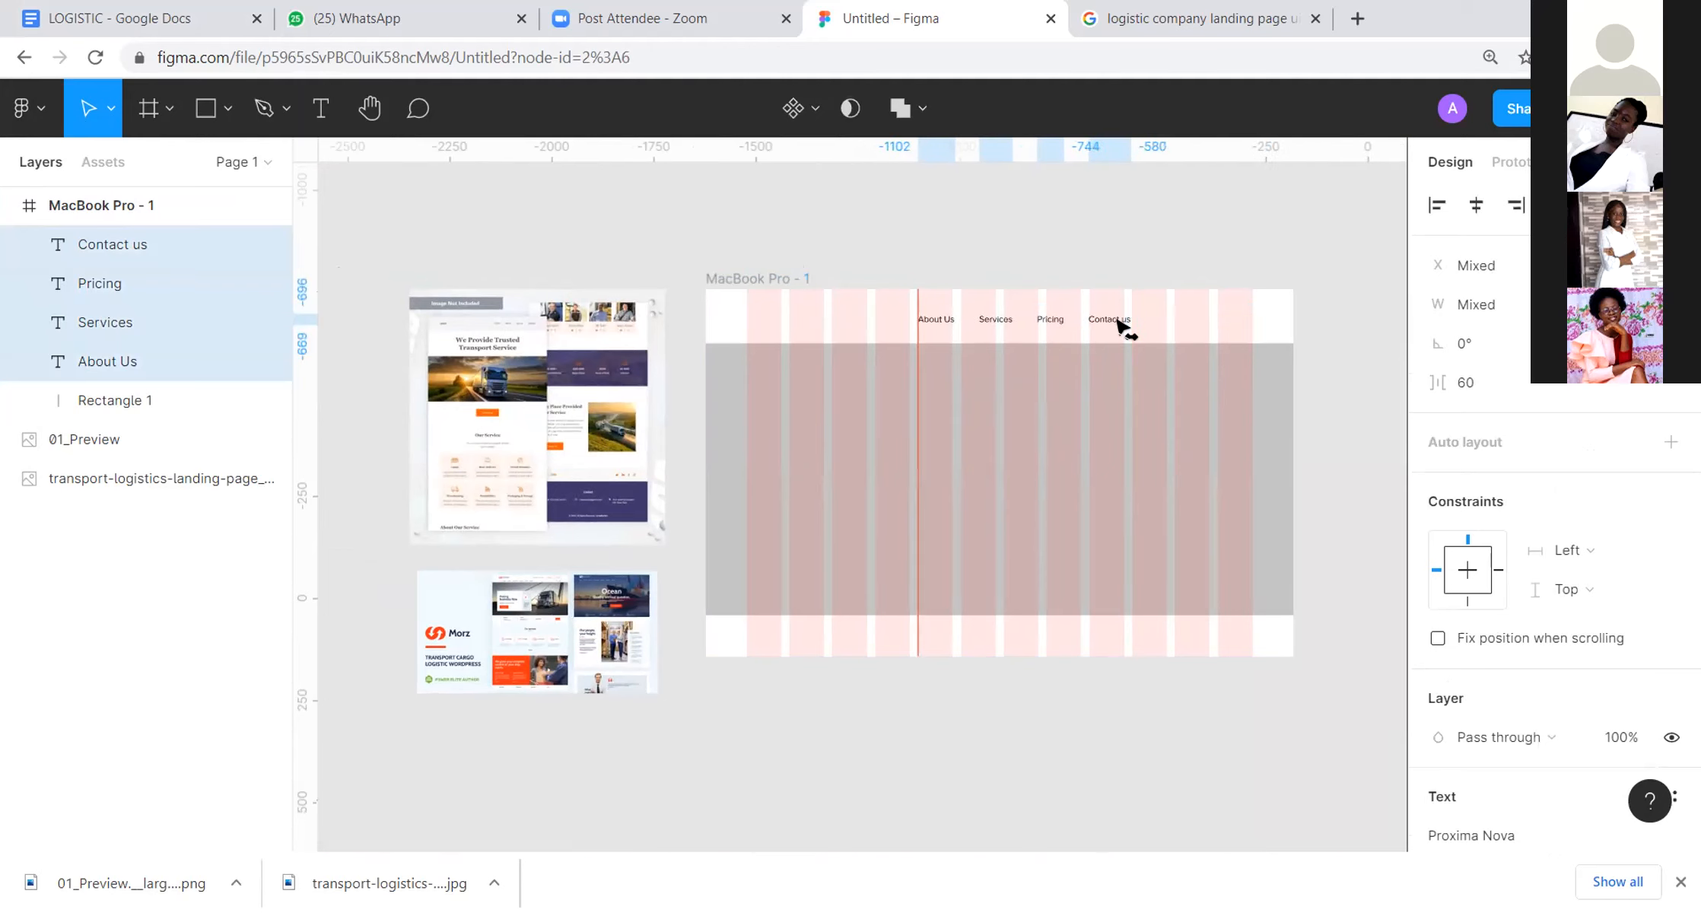
{"action": "left_click", "coordinate": [1154, 242]}
{"action": "left_click_drag", "start_coordinate": [1249, 266], "coordinate": [1232, 220]}
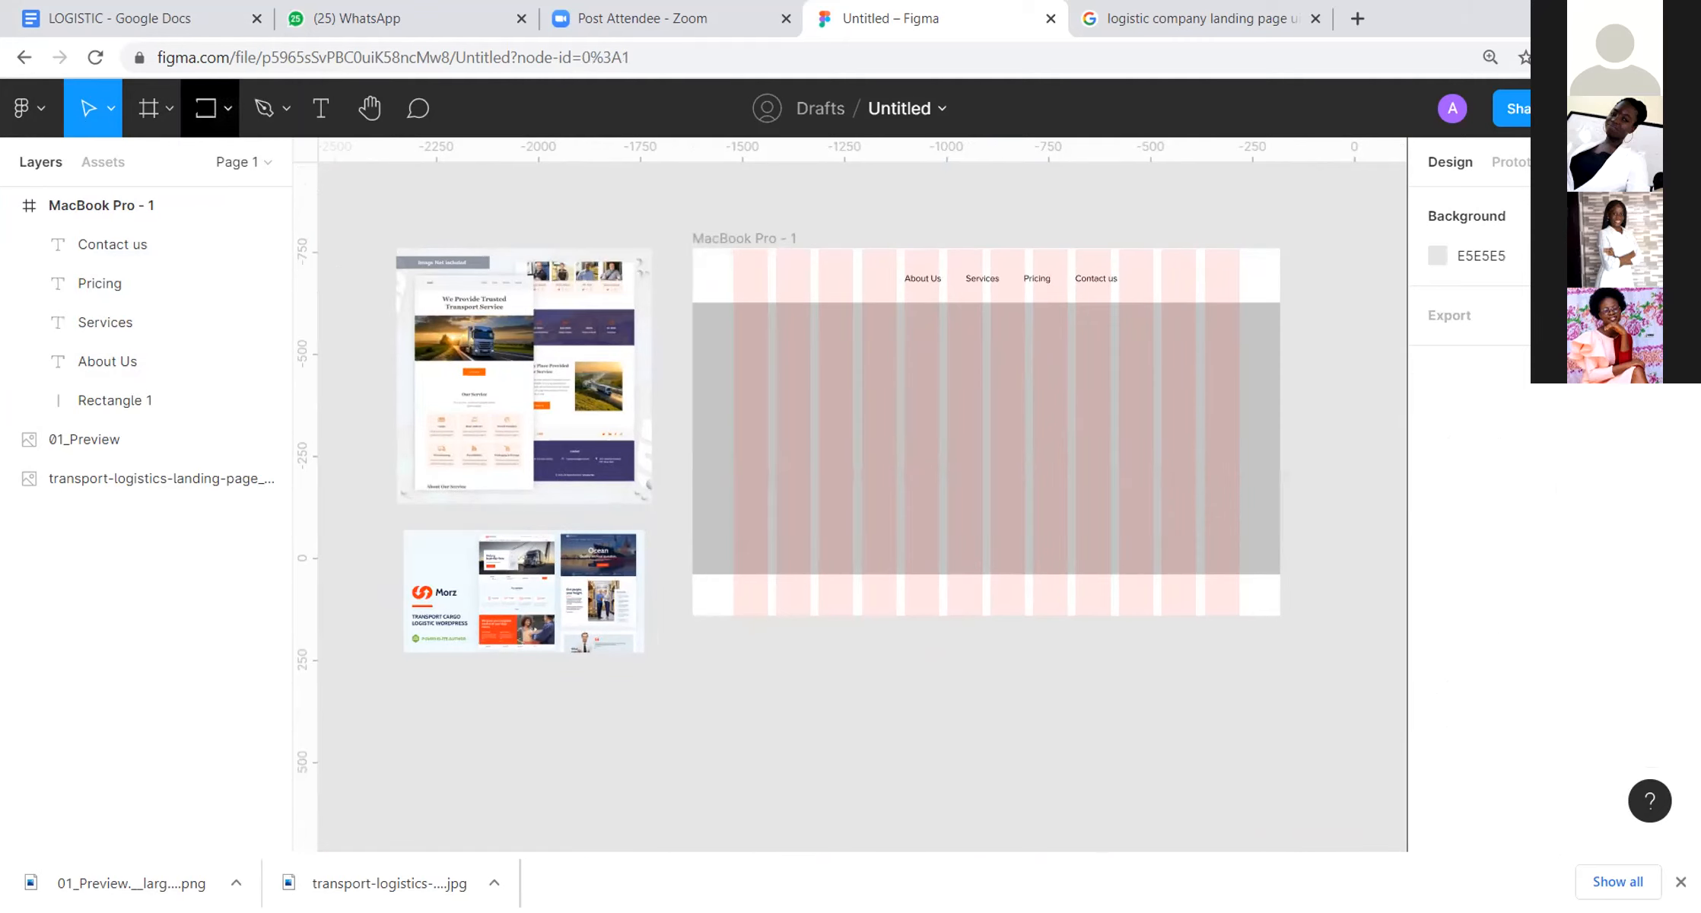
Step: Draw a button rectangle of about 225 × 68 in the header beside "Contact us", ending at the last column's outer edge
{"action": "left_click", "coordinate": [204, 110]}
{"action": "mouse_move", "coordinate": [1147, 261]}
{"action": "left_mouse_down"}
{"action": "mouse_move", "coordinate": [1239, 293]}
{"action": "mouse_move", "coordinate": [1195, 291]}
{"action": "mouse_move", "coordinate": [1194, 258]}
{"action": "left_mouse_up"}
{"action": "left_click", "coordinate": [1203, 216]}
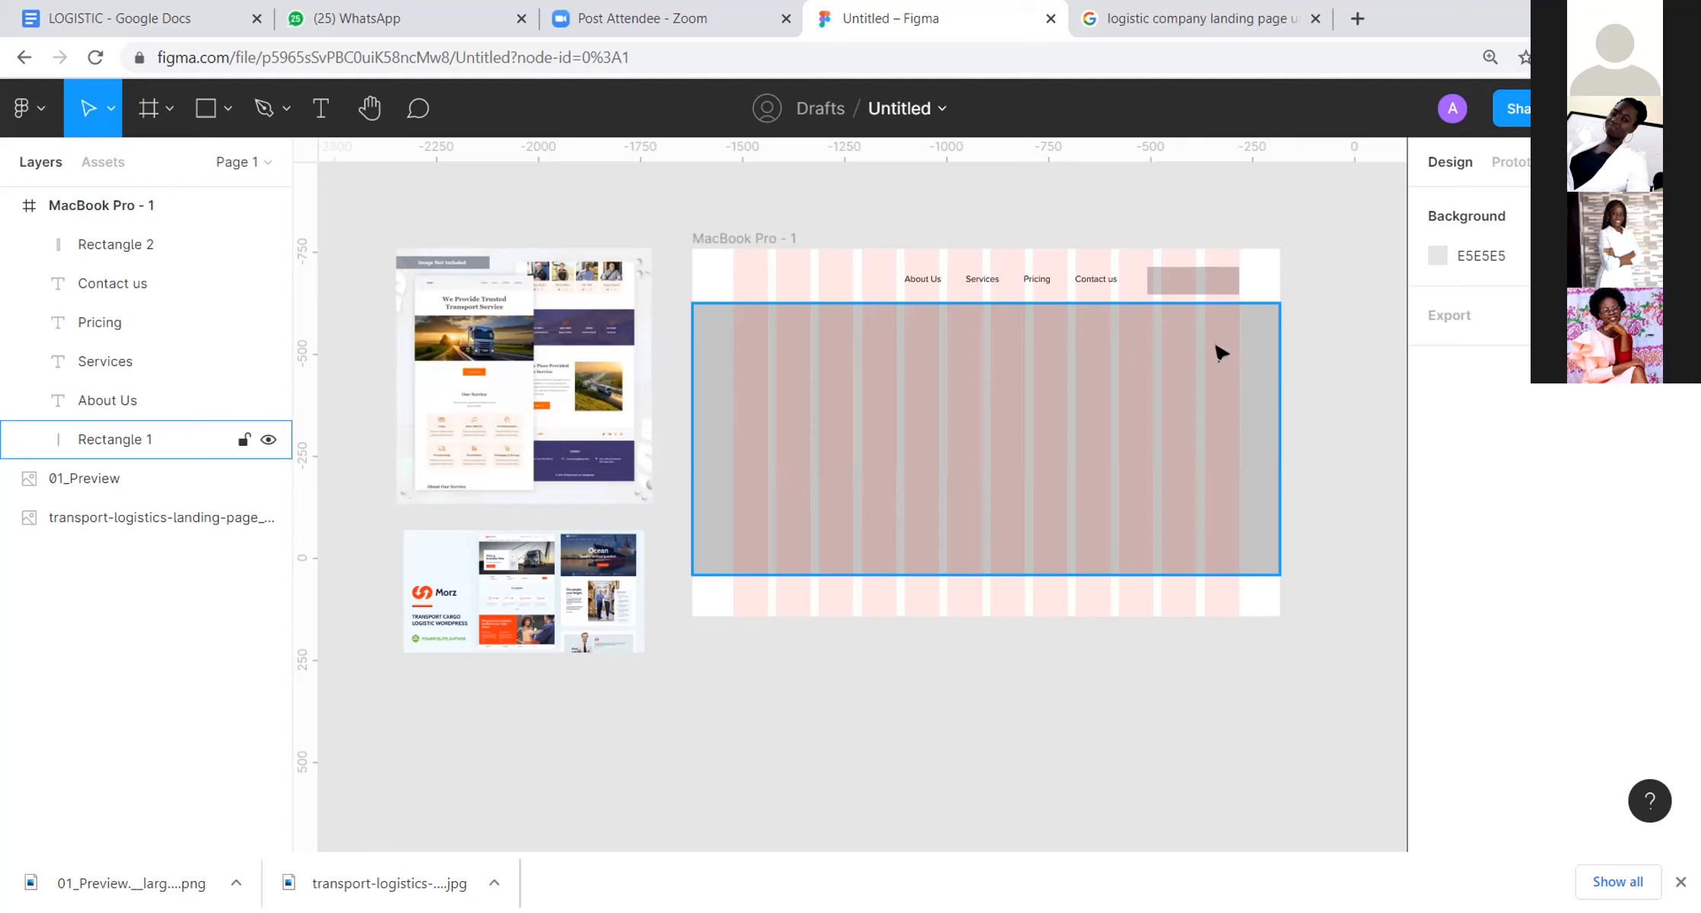
Step: Change the header button rectangle's fill to the dark grey 393838
{"action": "left_click", "coordinate": [1158, 283]}
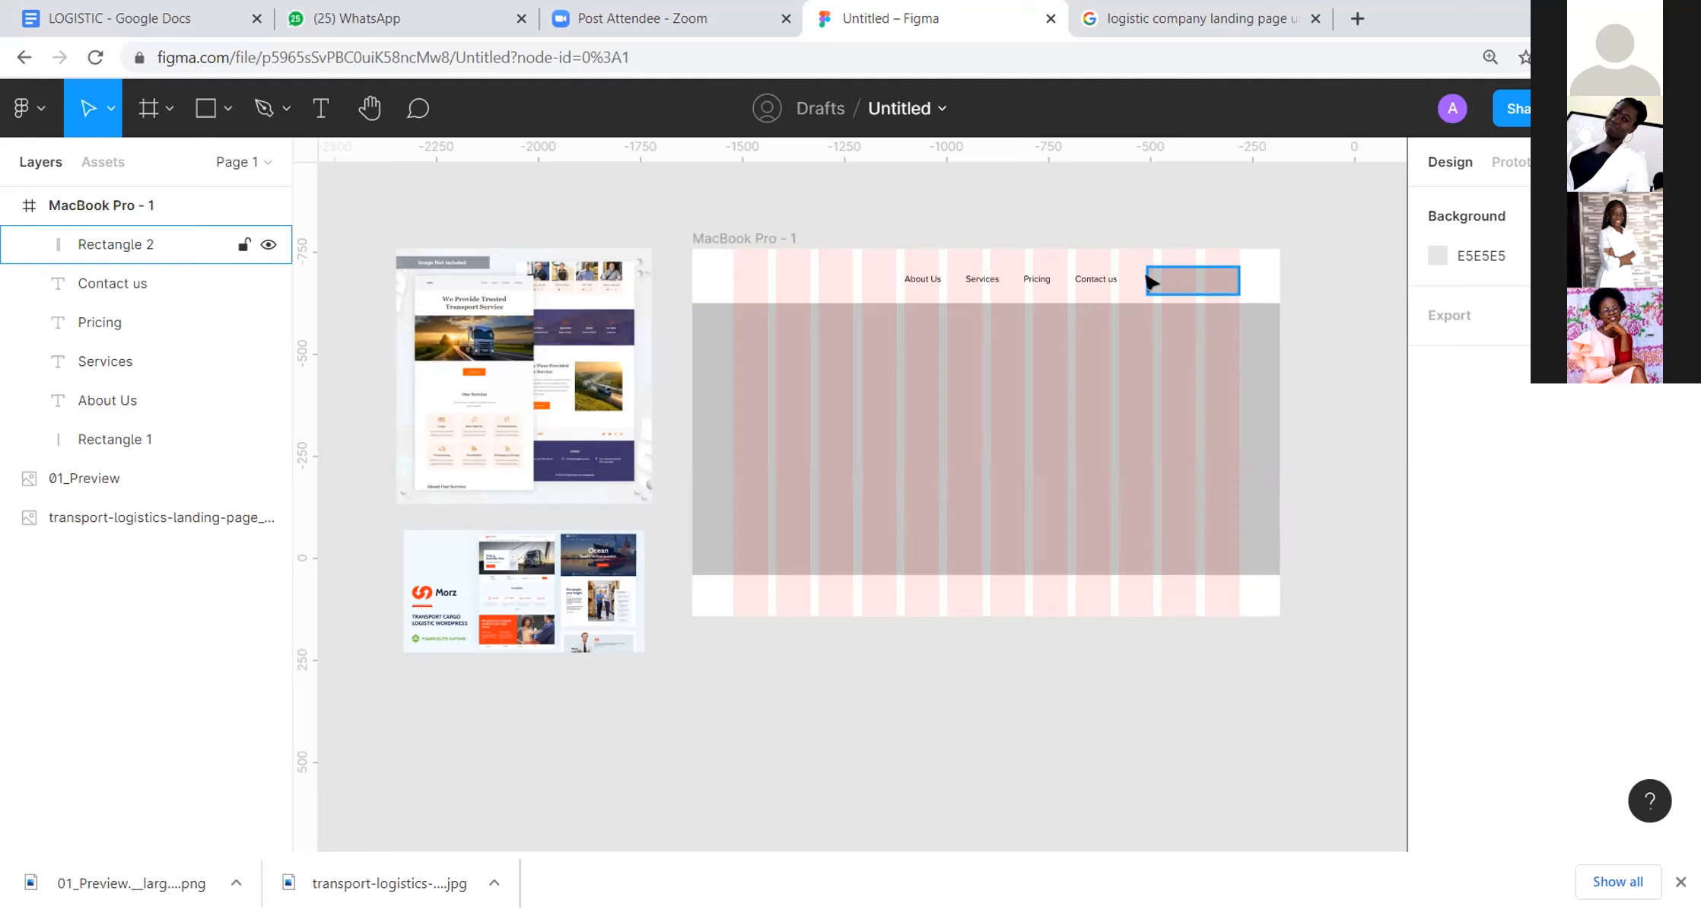
{"action": "left_click", "coordinate": [1149, 280]}
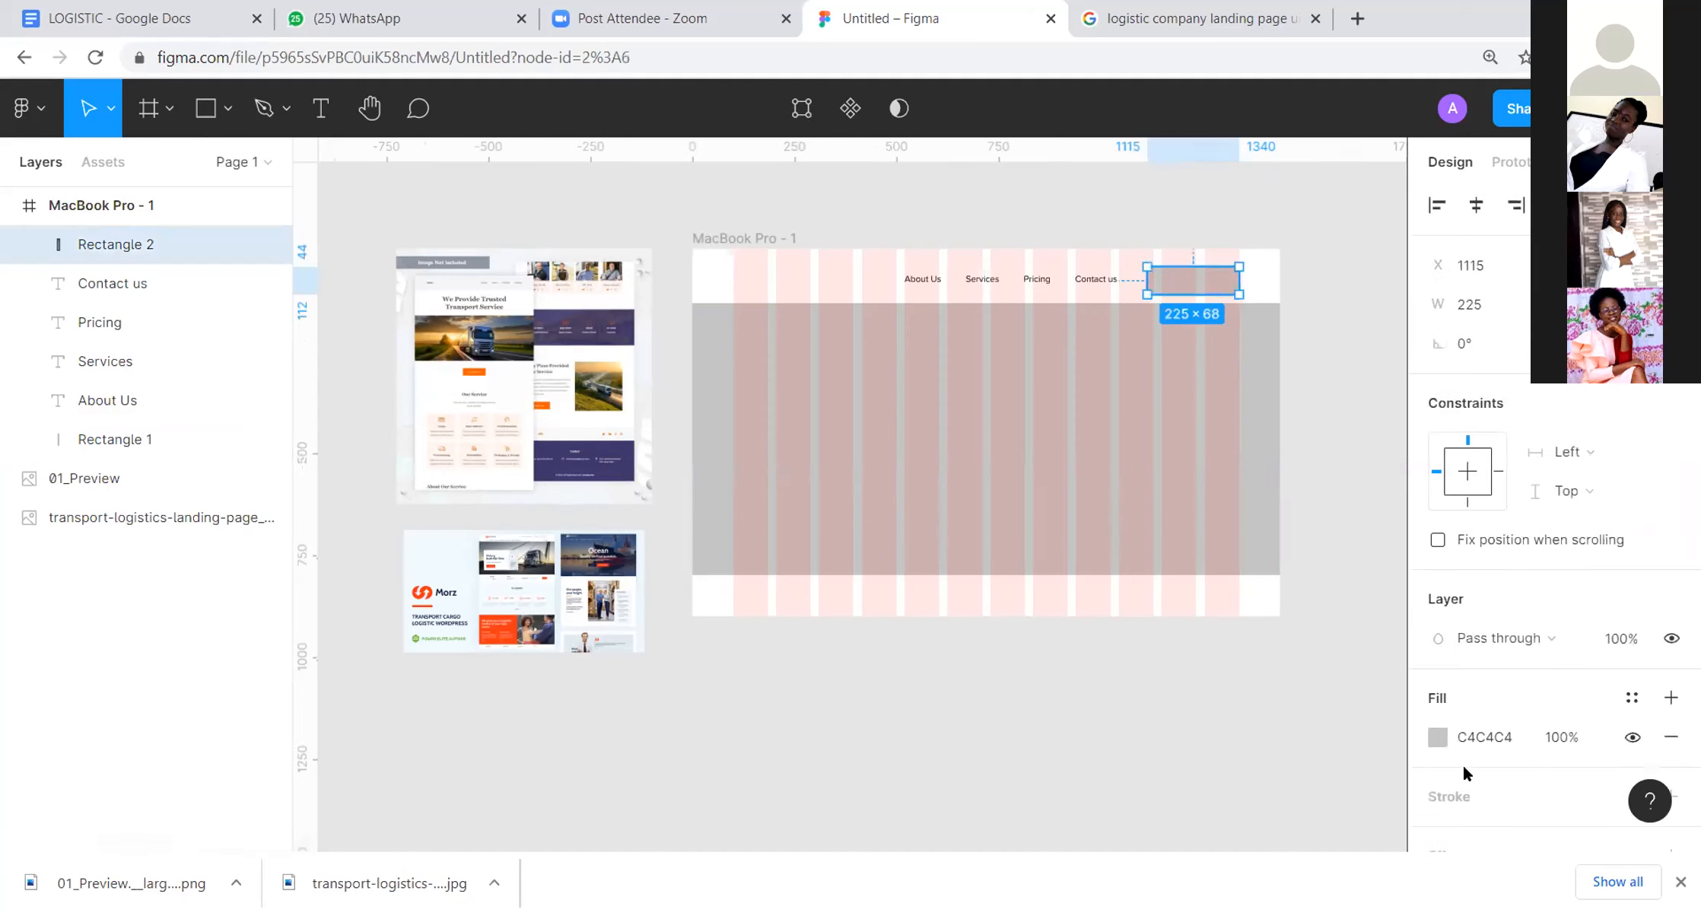
{"action": "left_click", "coordinate": [1438, 738]}
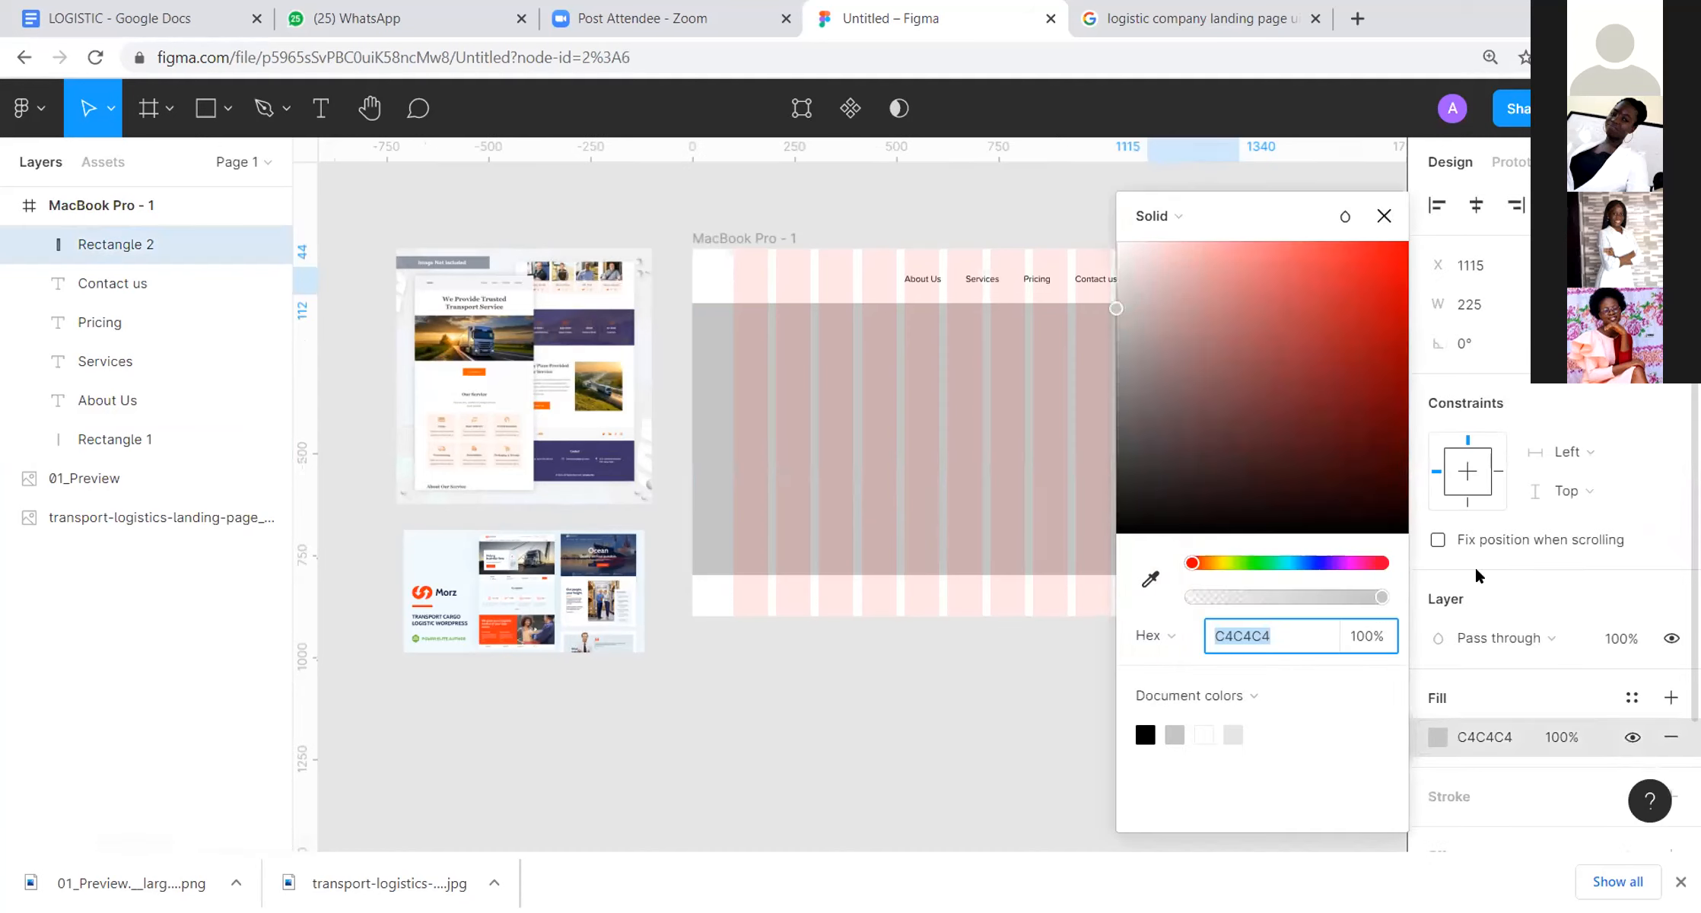
{"action": "left_click_drag", "start_coordinate": [1116, 309], "coordinate": [1120, 478]}
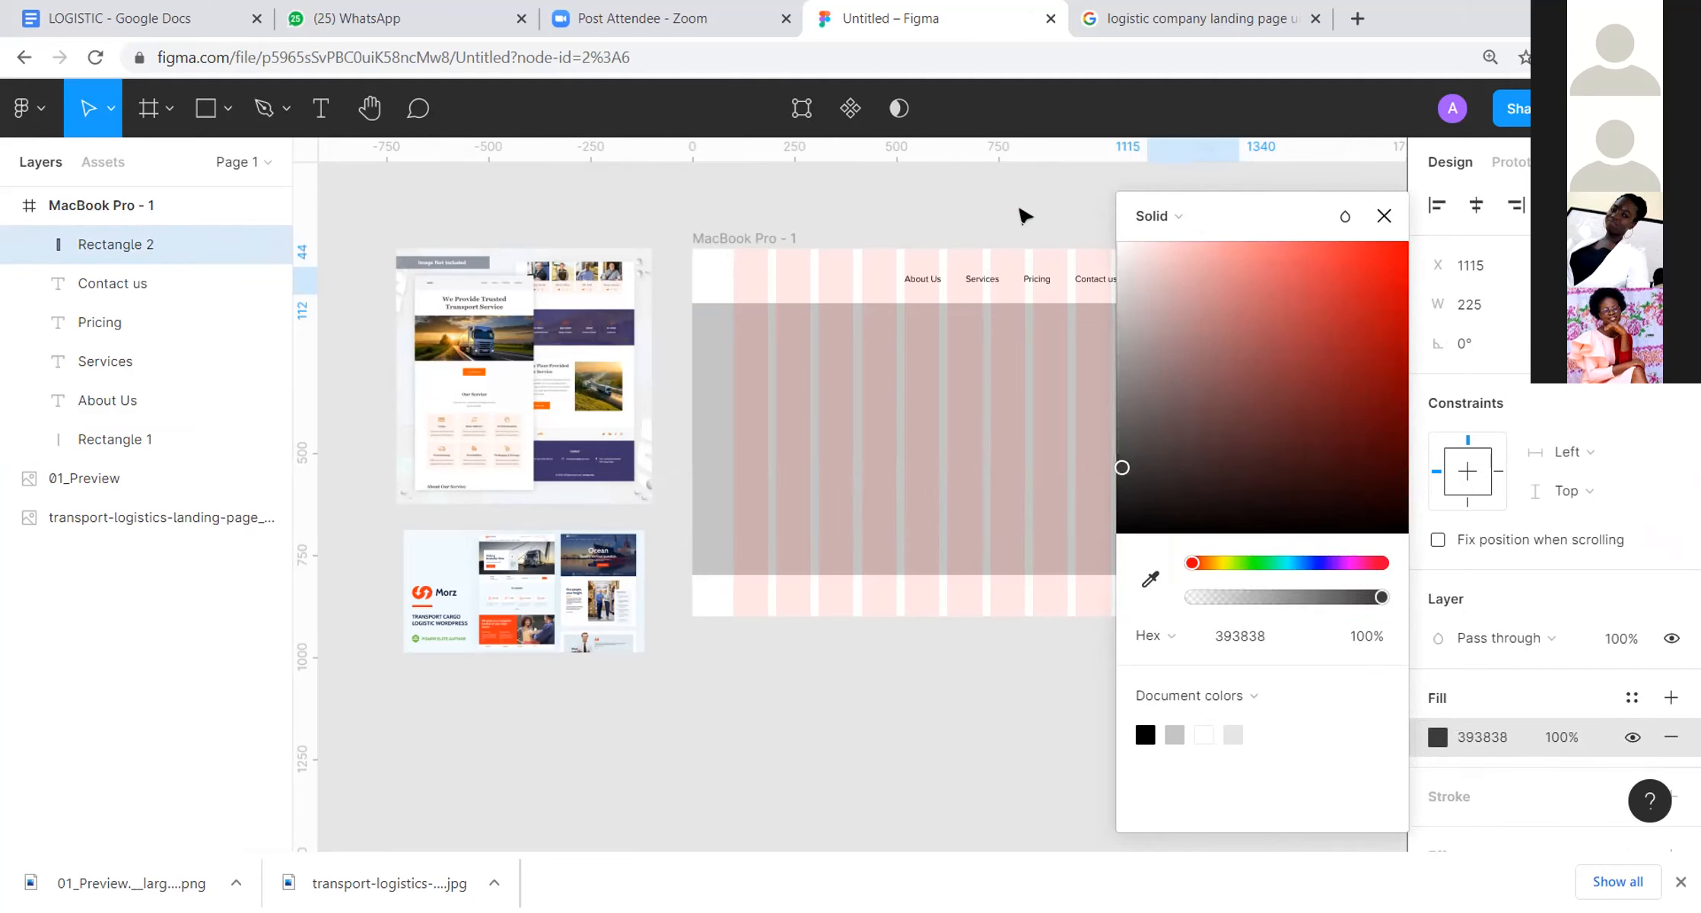
{"action": "left_click", "coordinate": [1031, 217]}
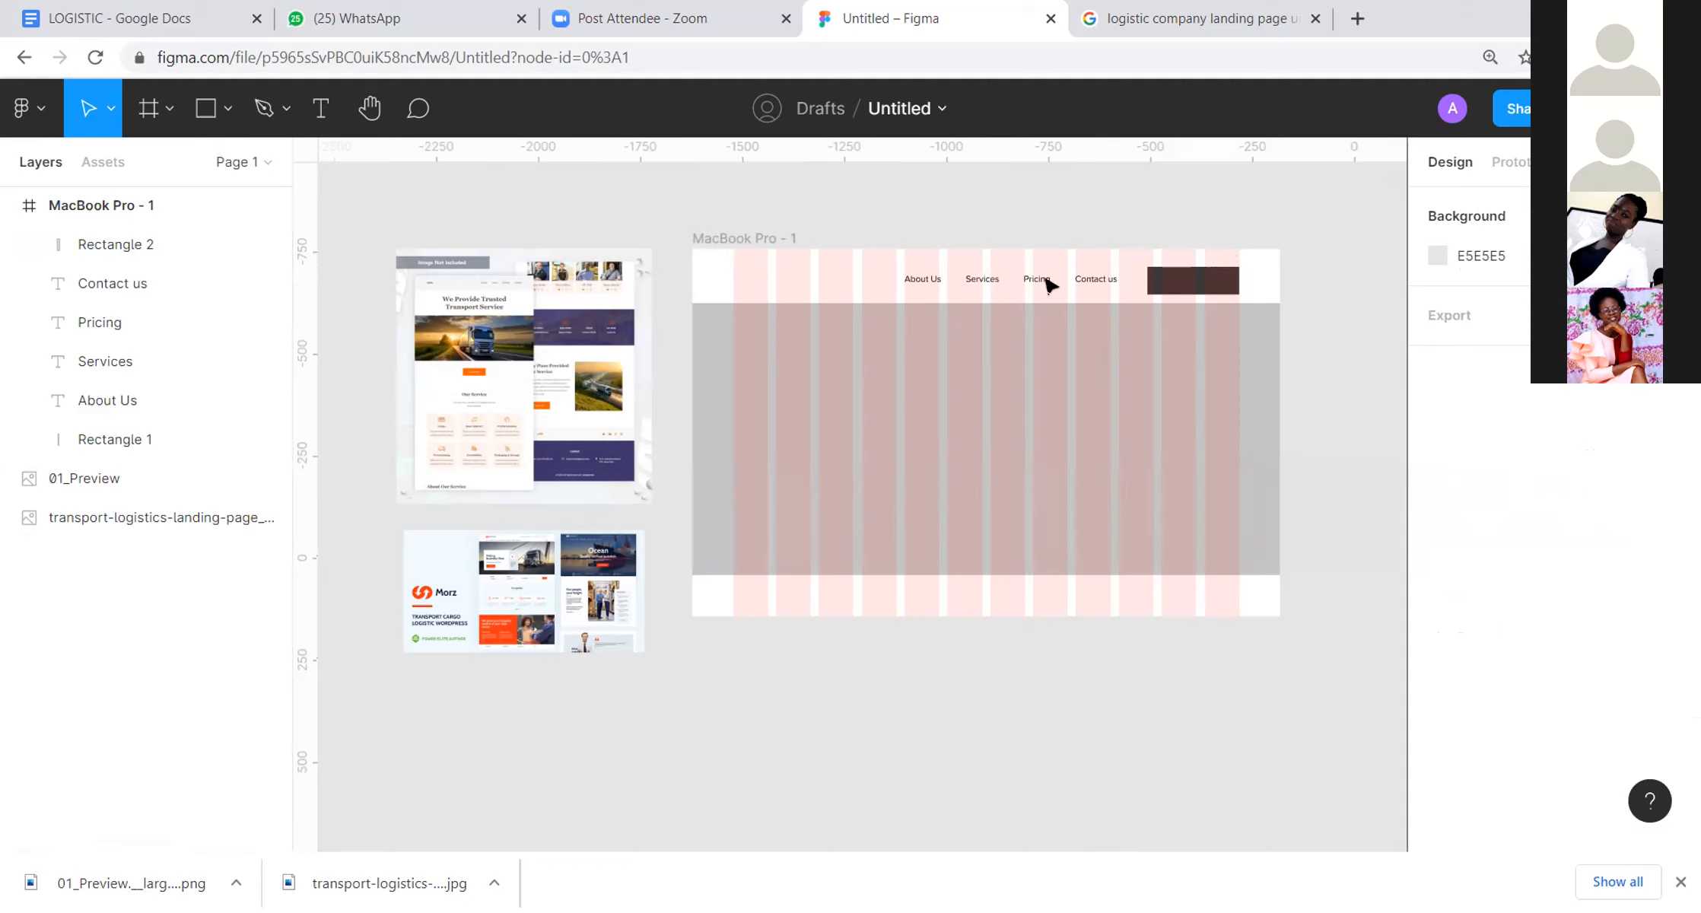
{"action": "scroll", "coordinate": [493, 612], "scroll_direction": "up", "scroll_amount": 5}
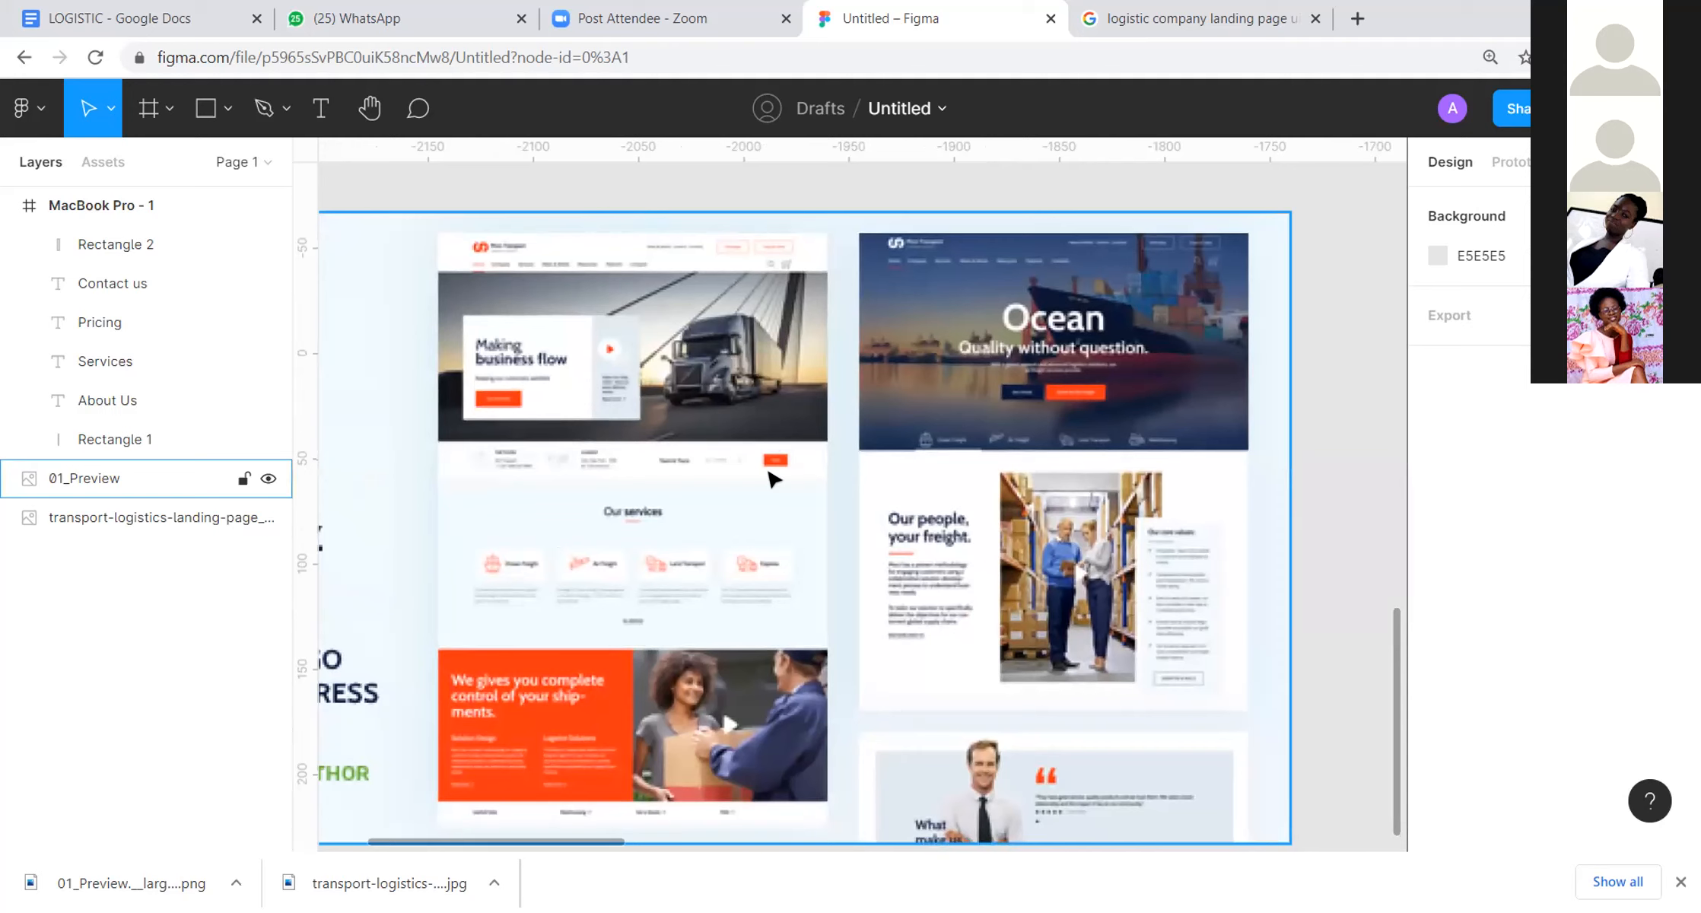
{"action": "scroll", "coordinate": [772, 477], "scroll_direction": "down", "scroll_amount": 5}
{"action": "scroll", "coordinate": [772, 478], "scroll_direction": "up", "scroll_amount": 5}
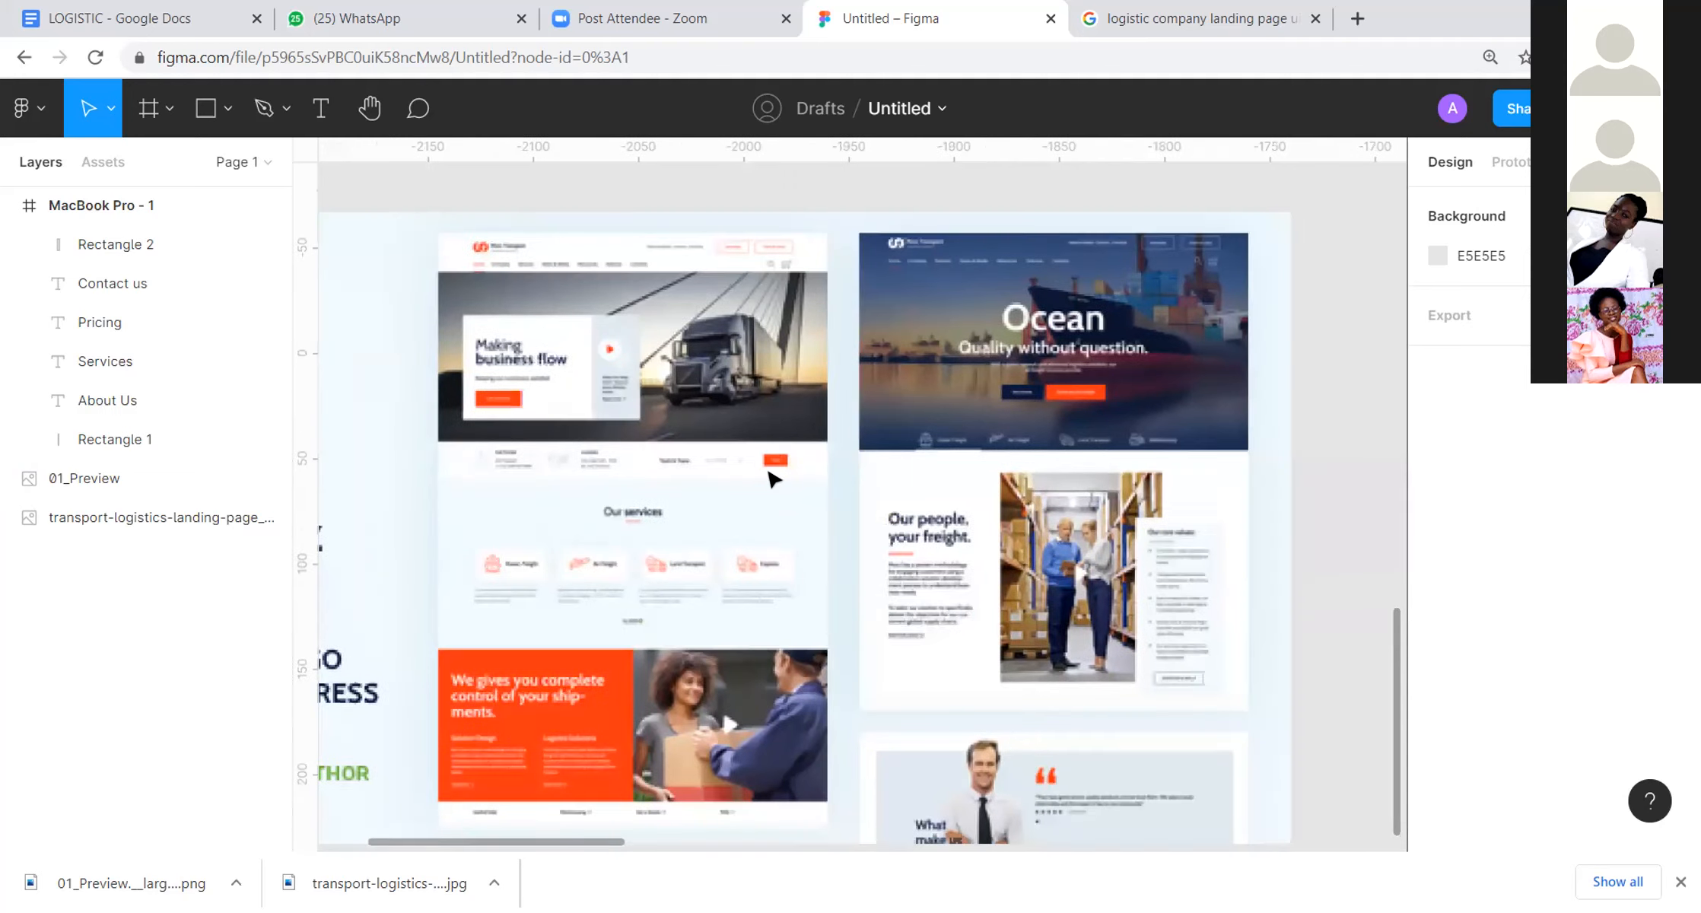
{"action": "scroll", "coordinate": [773, 478], "scroll_direction": "down", "scroll_amount": 5}
{"action": "scroll", "coordinate": [1082, 437], "scroll_direction": "right", "scroll_amount": 5}
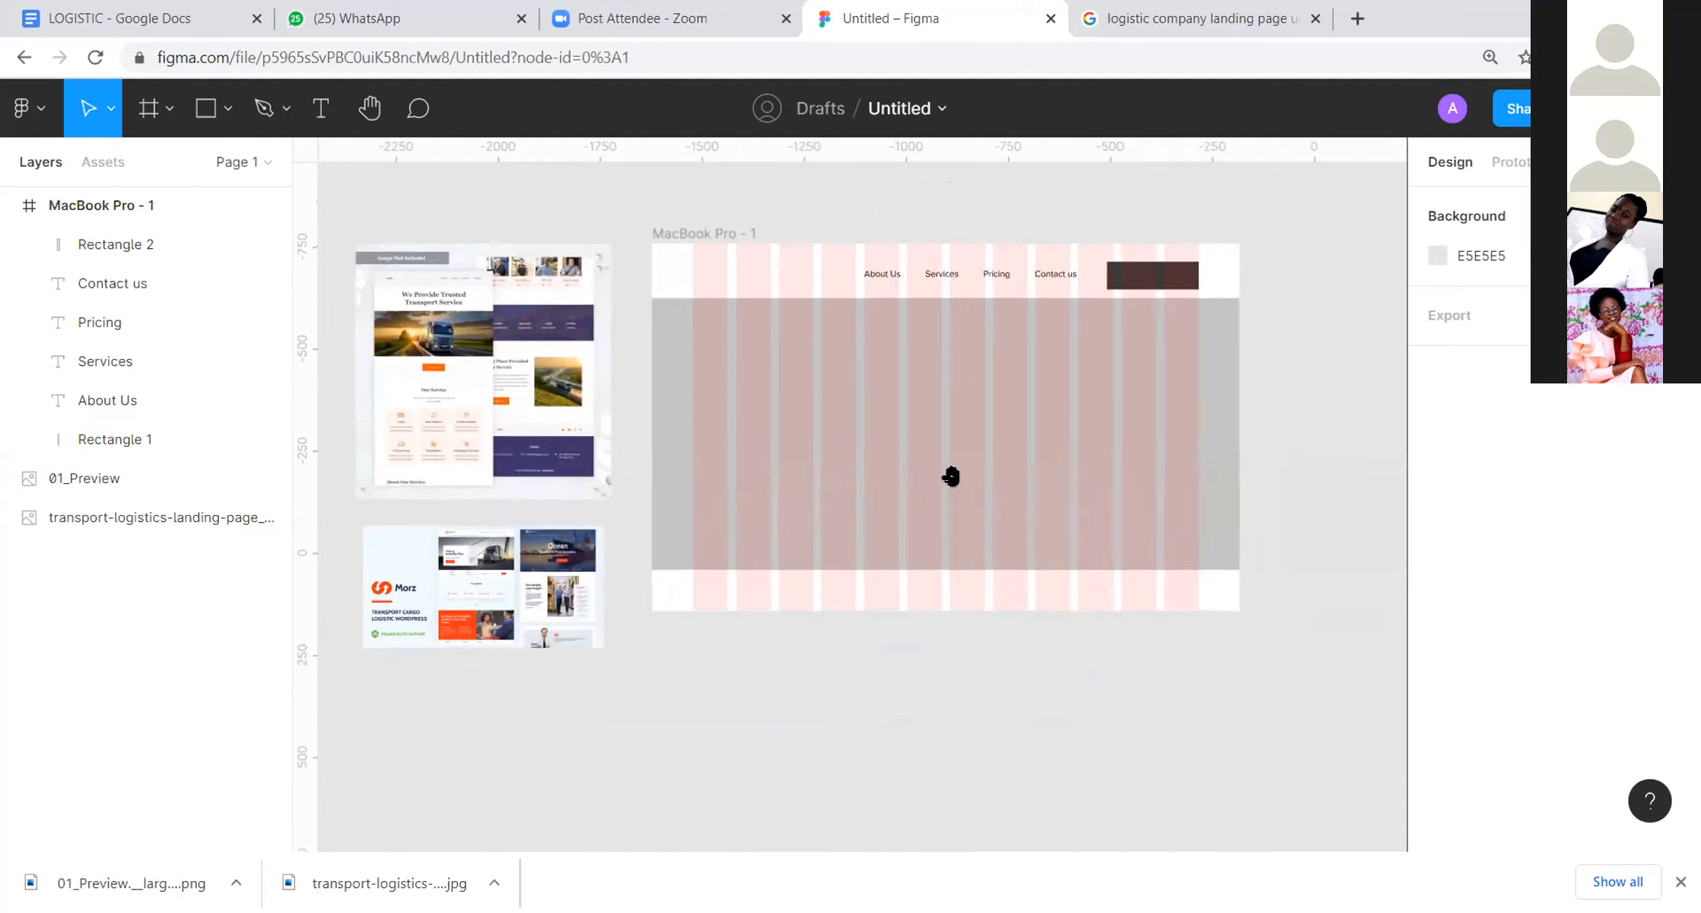
Step: Add ruler guides: a vertical one at the second column, horizontal ones at Y -621 and across the hero, and a vertical one at X -406
{"action": "left_click_drag", "start_coordinate": [552, 277], "coordinate": [719, 265]}
{"action": "left_click_drag", "start_coordinate": [519, 155], "coordinate": [559, 301]}
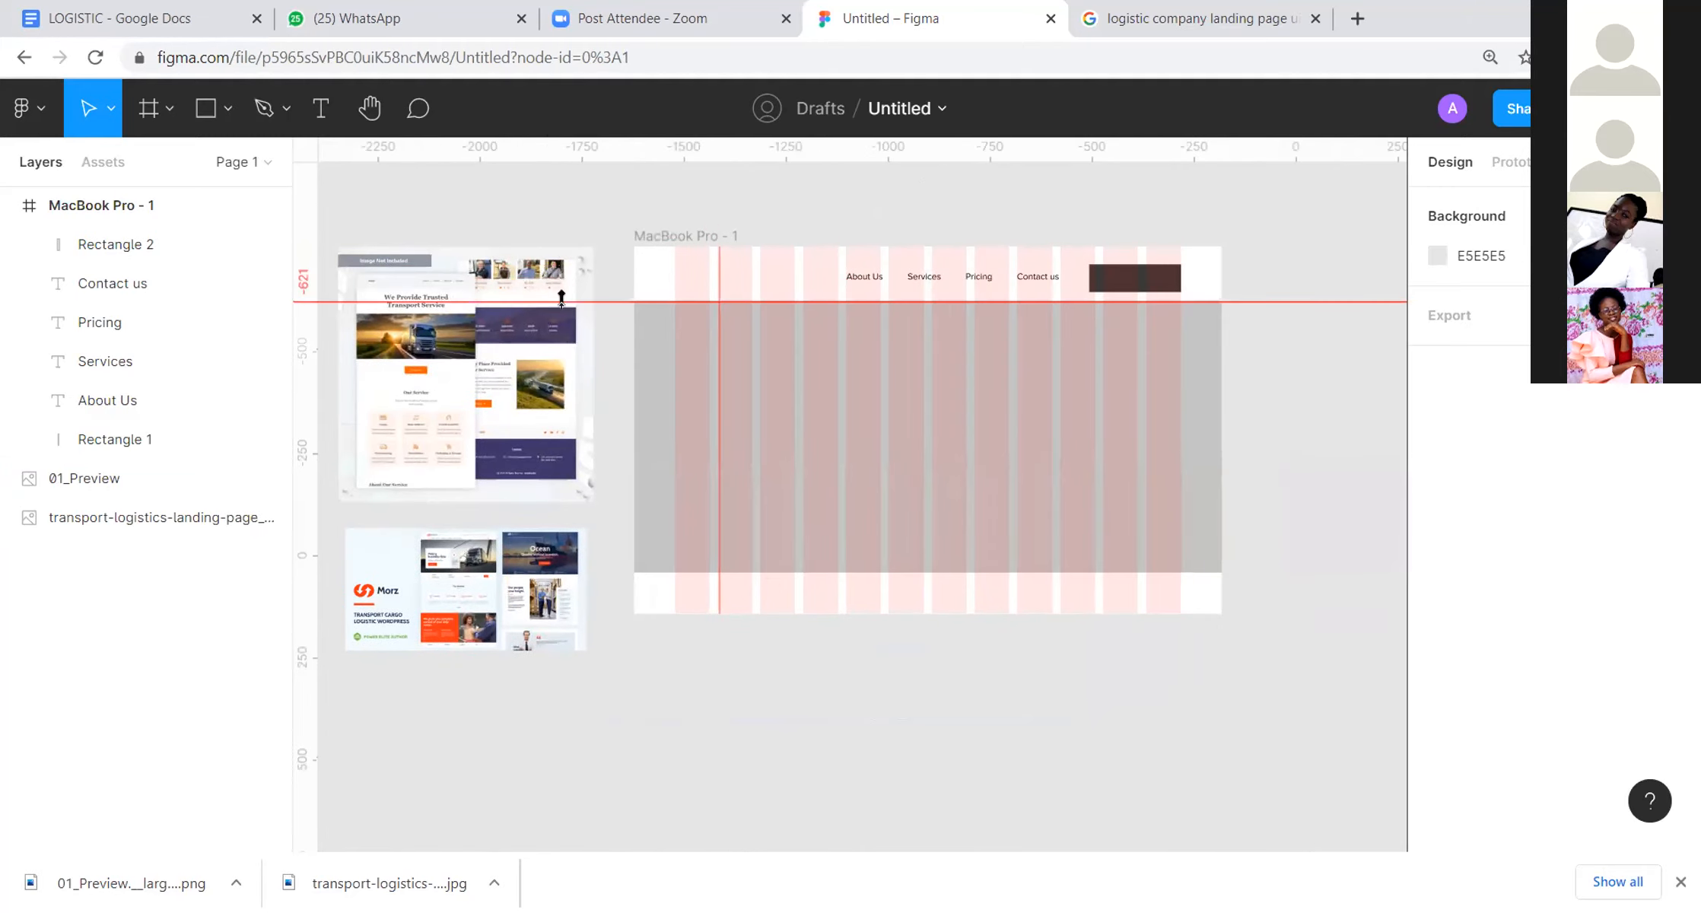
{"action": "left_click_drag", "start_coordinate": [784, 140], "coordinate": [793, 428]}
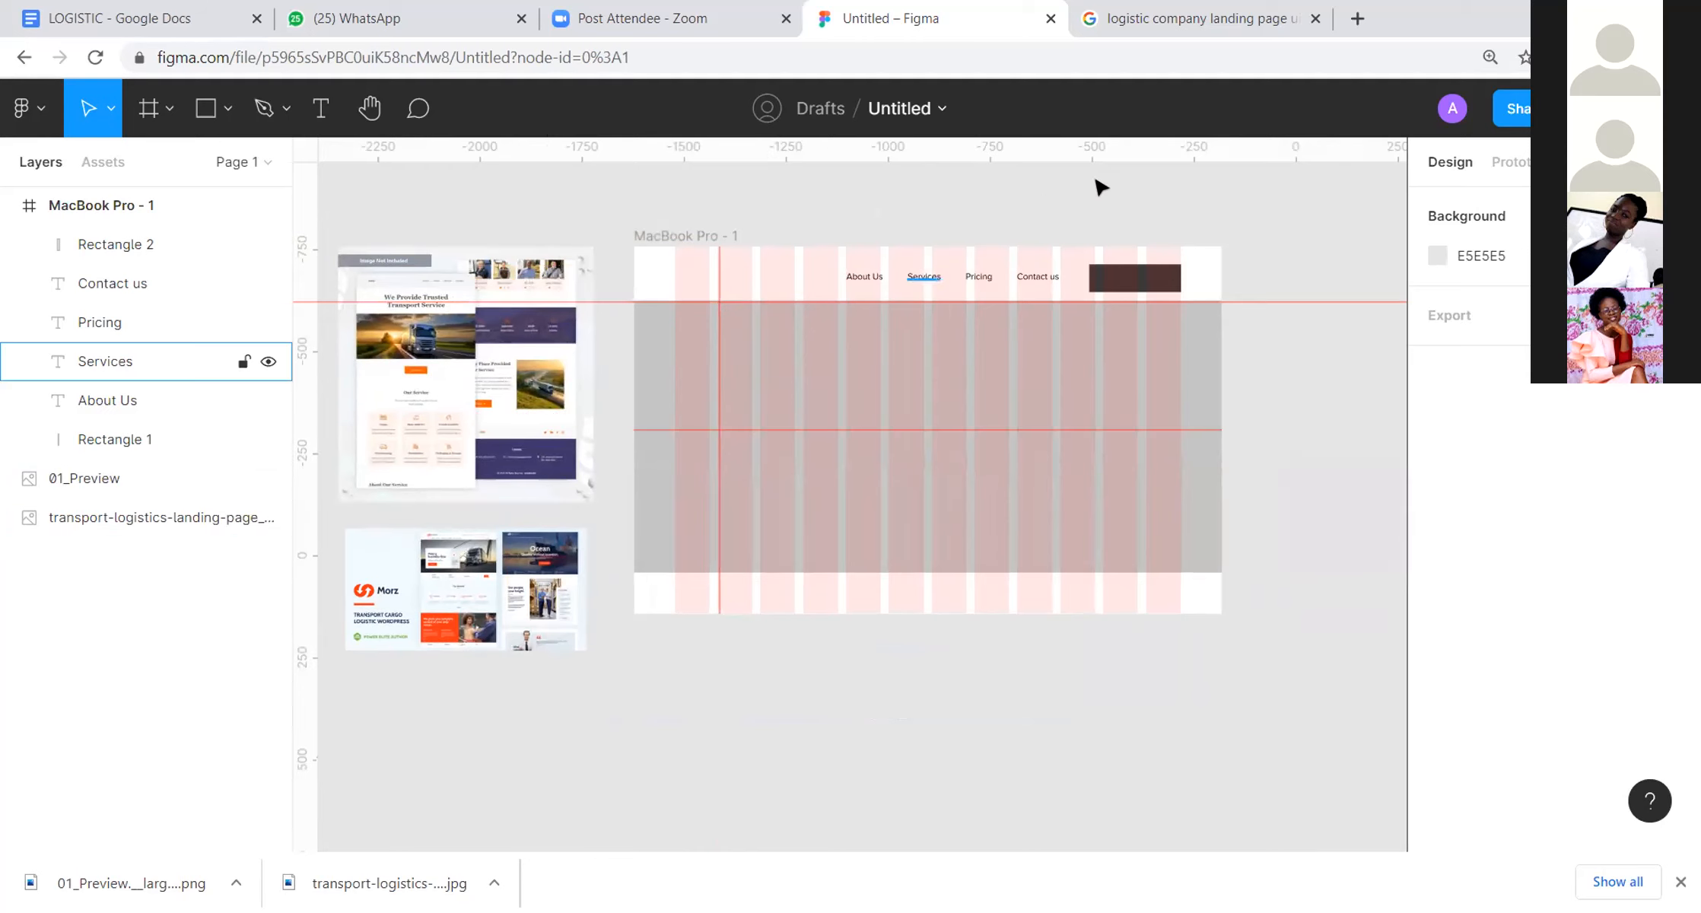
{"action": "left_click_drag", "start_coordinate": [304, 236], "coordinate": [1125, 243]}
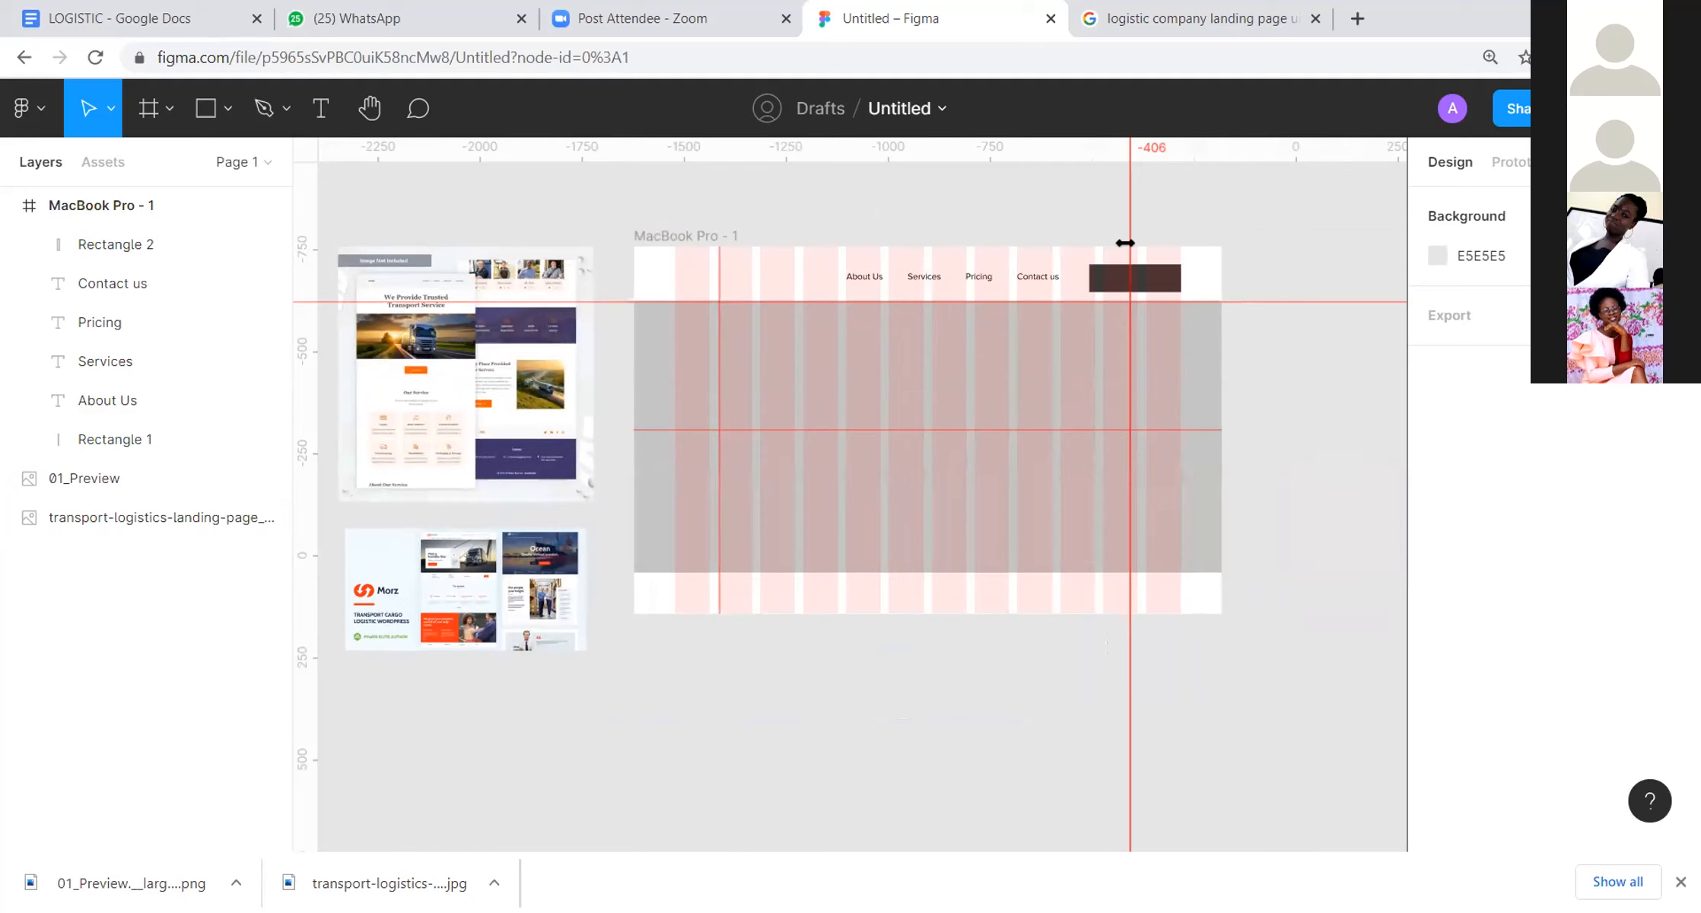
Step: Remove all horizontal and vertical ruler guides from the canvas and the MacBook Pro frame
{"action": "left_click", "coordinate": [1313, 302]}
{"action": "key", "text": "Delete"}
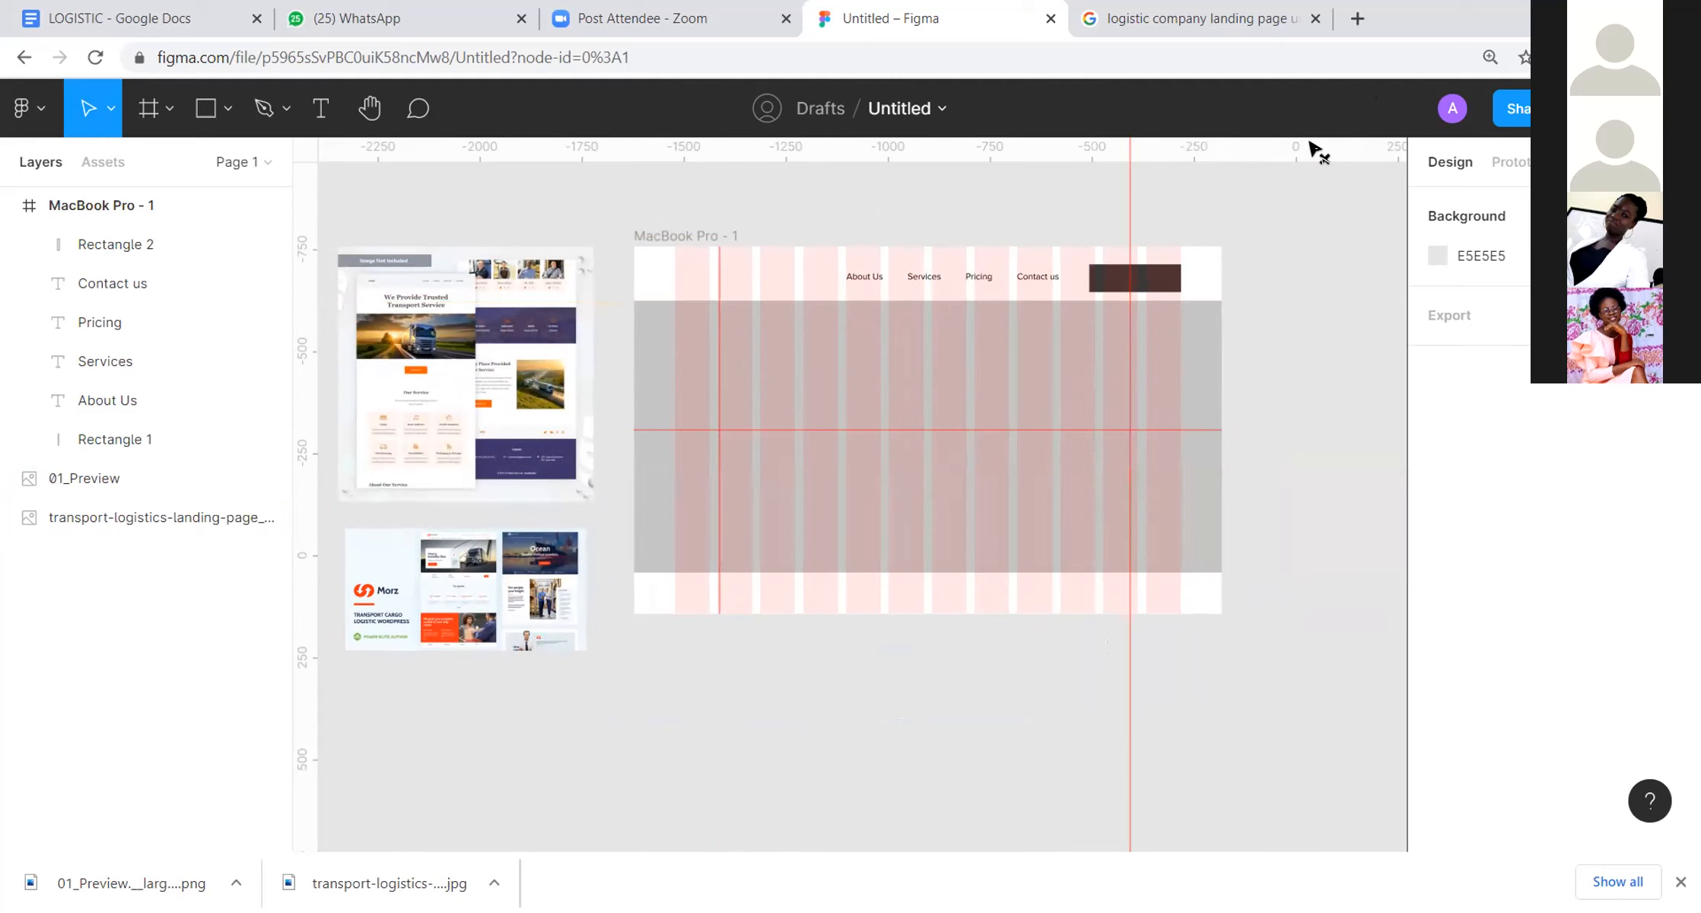
{"action": "left_click_drag", "start_coordinate": [1129, 181], "coordinate": [282, 249]}
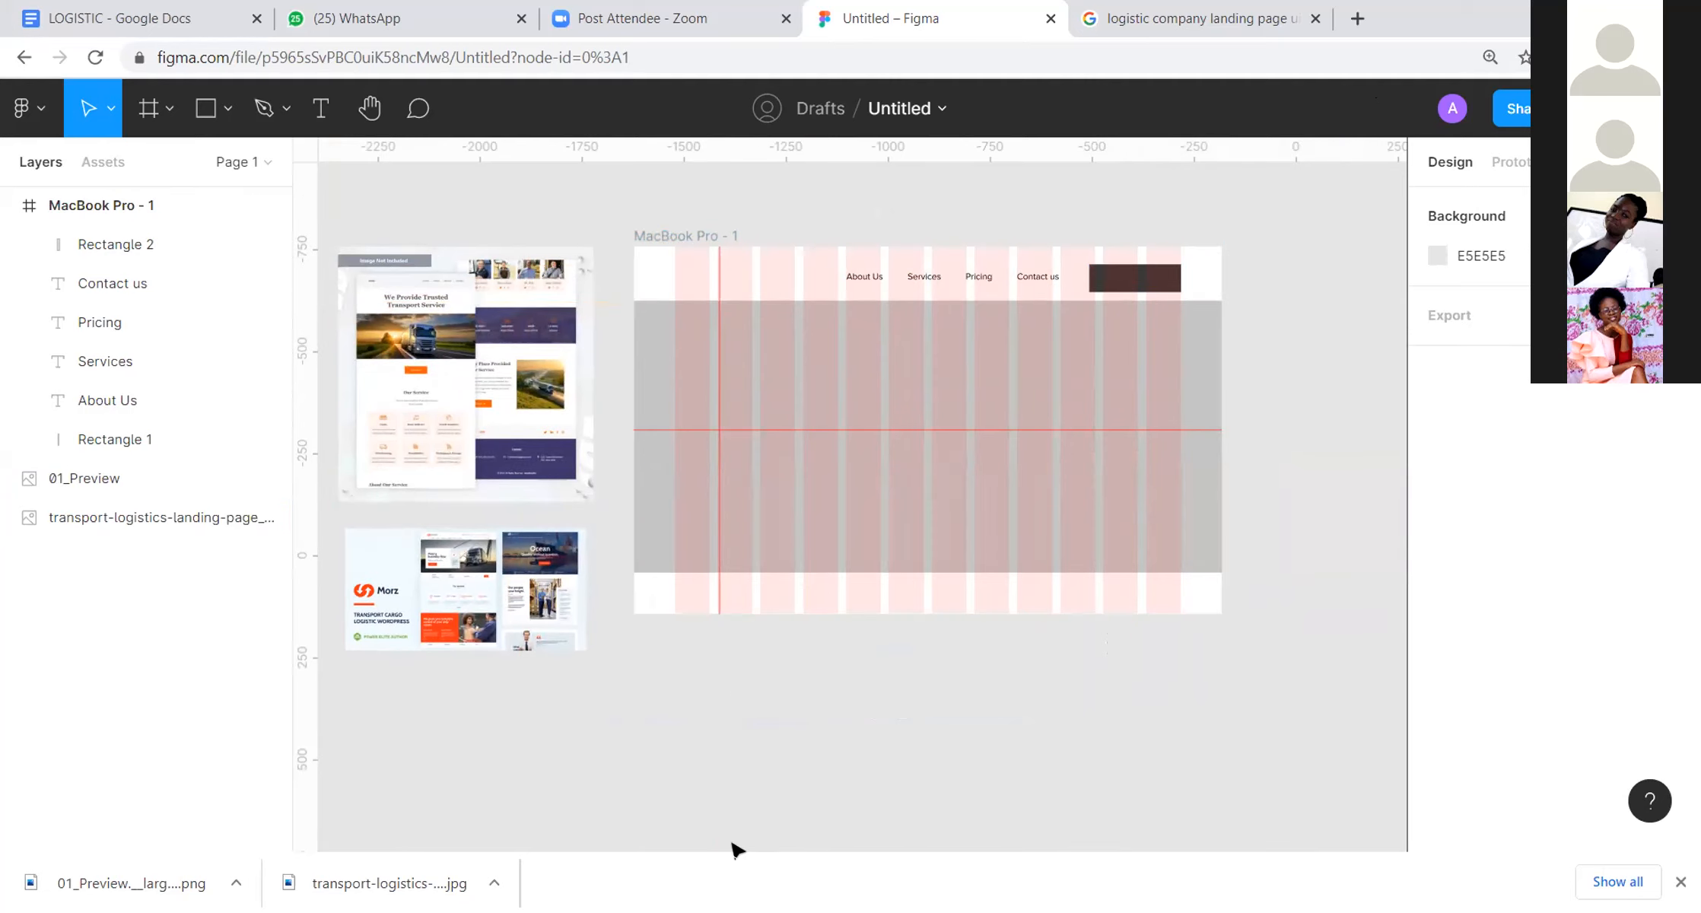
{"action": "left_click_drag", "start_coordinate": [719, 456], "coordinate": [307, 418]}
{"action": "left_click", "coordinate": [675, 399]}
{"action": "left_click_drag", "start_coordinate": [720, 431], "coordinate": [920, 165]}
{"action": "left_click", "coordinate": [694, 260]}
{"action": "key", "text": "Escape"}
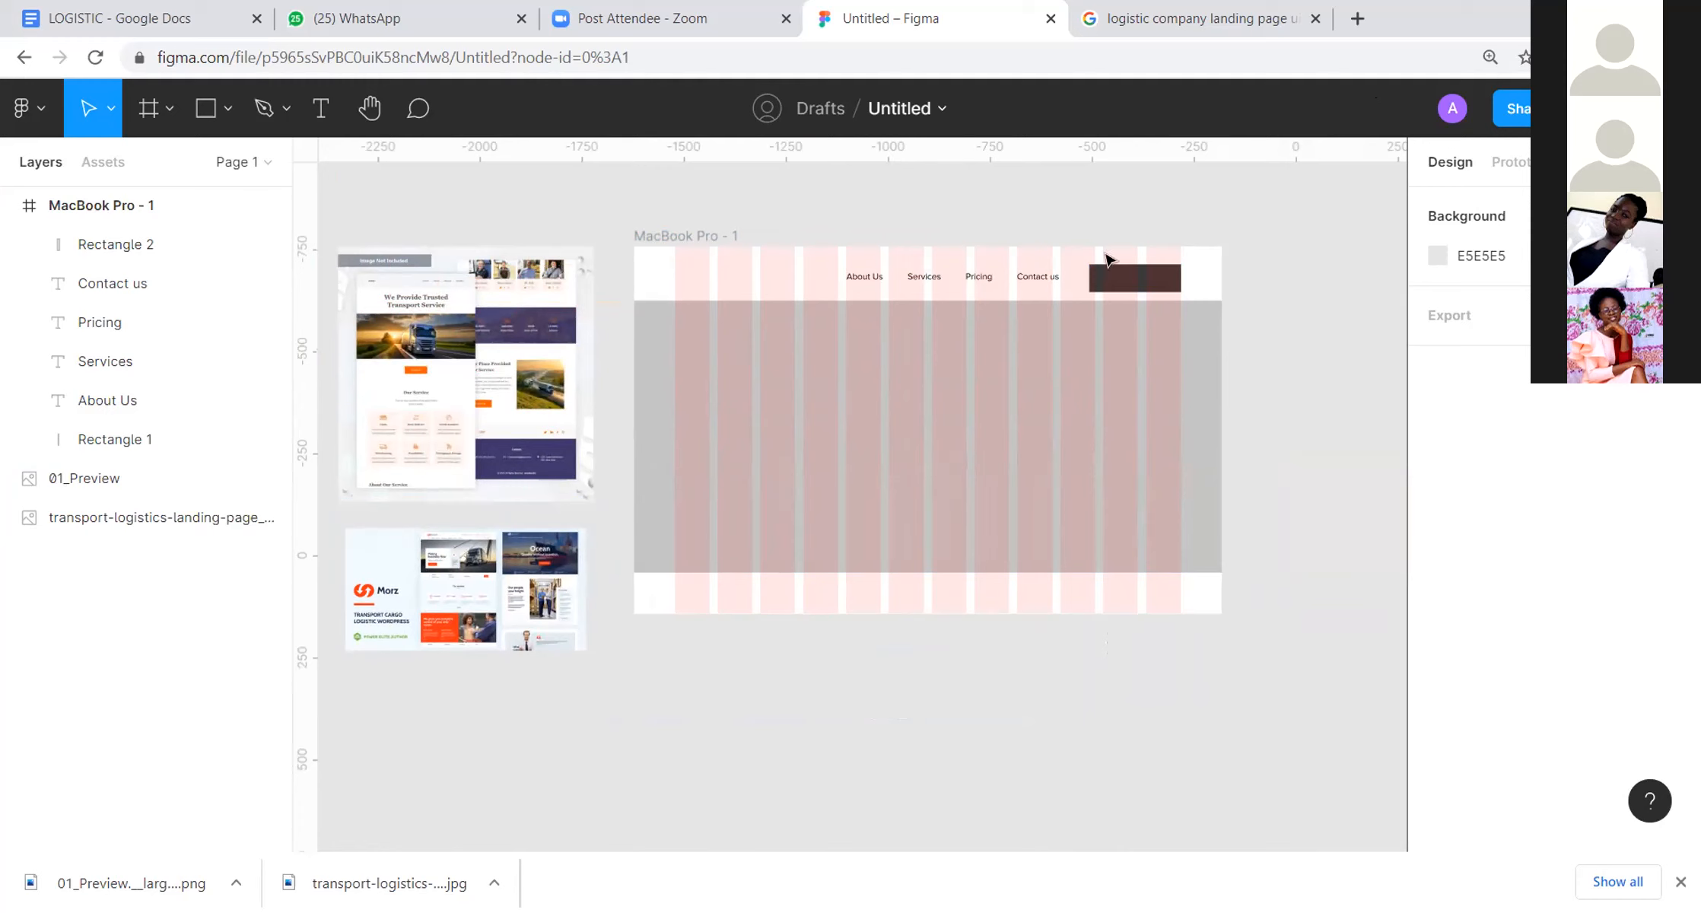
{"action": "left_click", "coordinate": [1179, 278]}
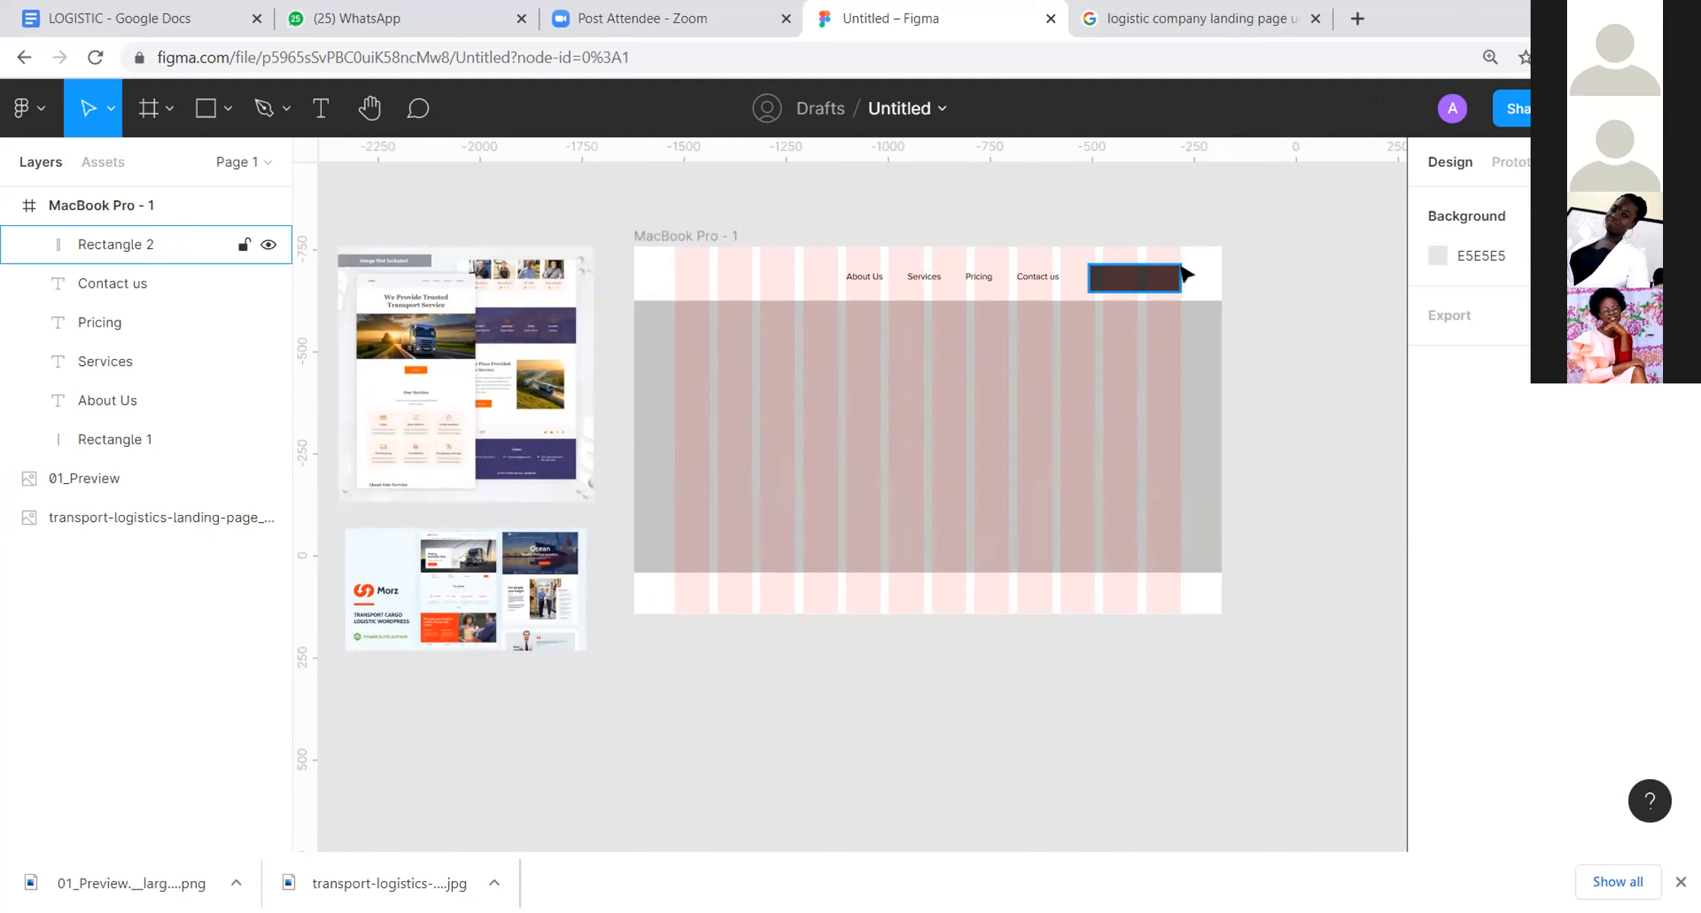
{"action": "key", "text": "Escape"}
{"action": "left_click", "coordinate": [1029, 318]}
{"action": "key", "text": "Escape"}
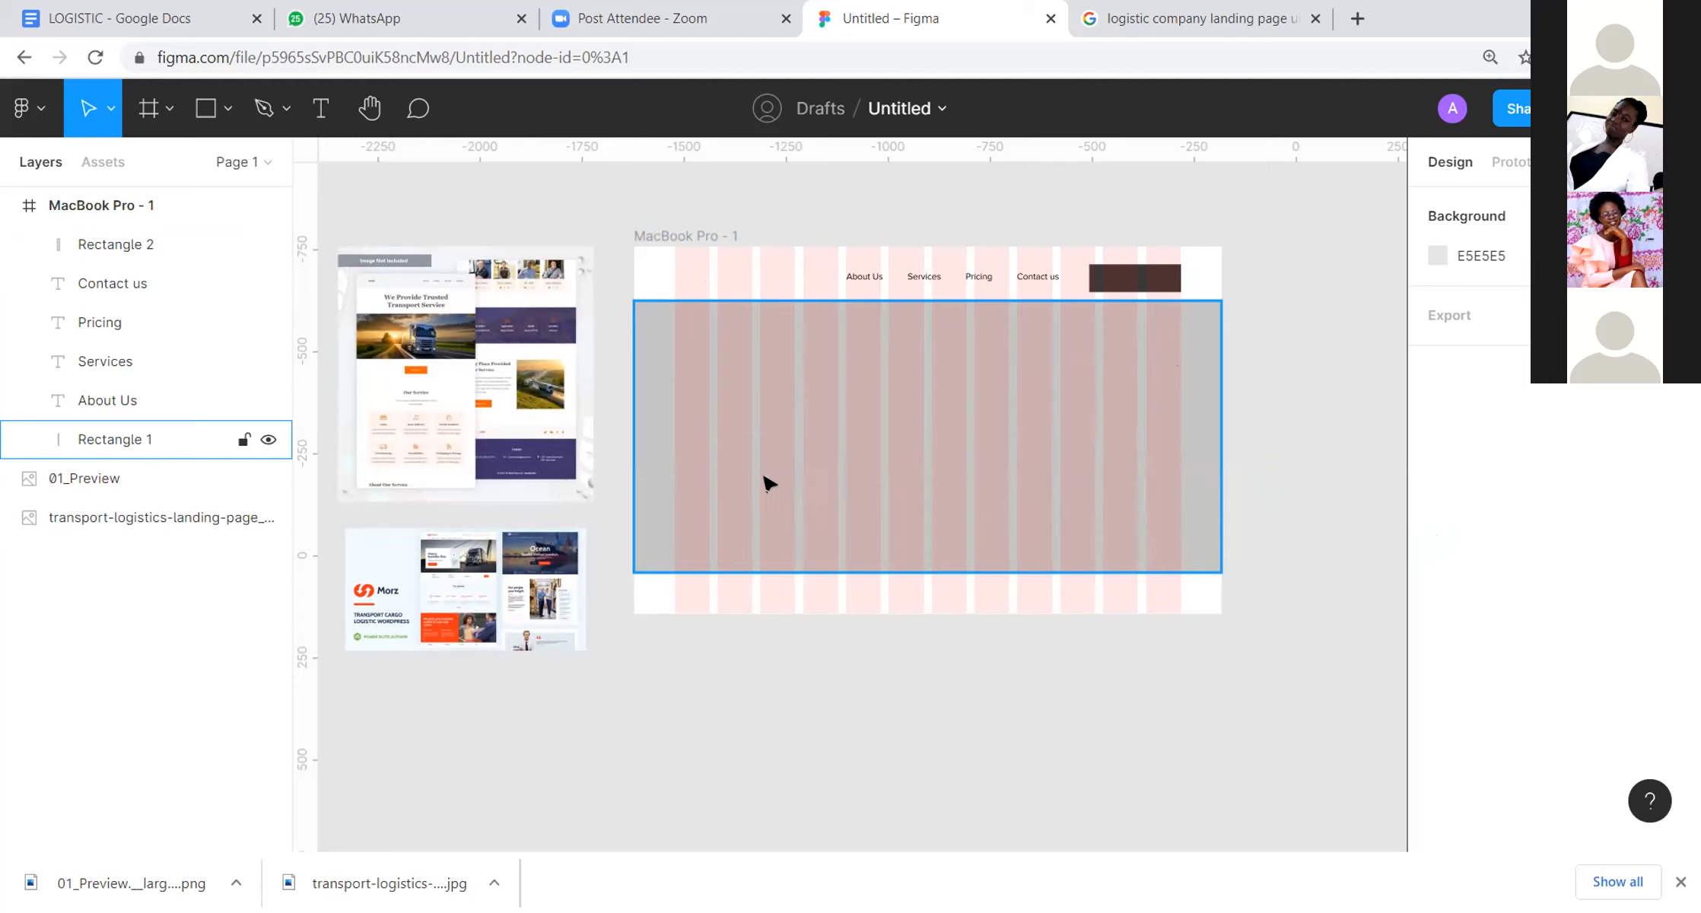
Step: Move the grey hero rectangle down in the MacBook Pro frame to Y 172
{"action": "left_click", "coordinate": [870, 406]}
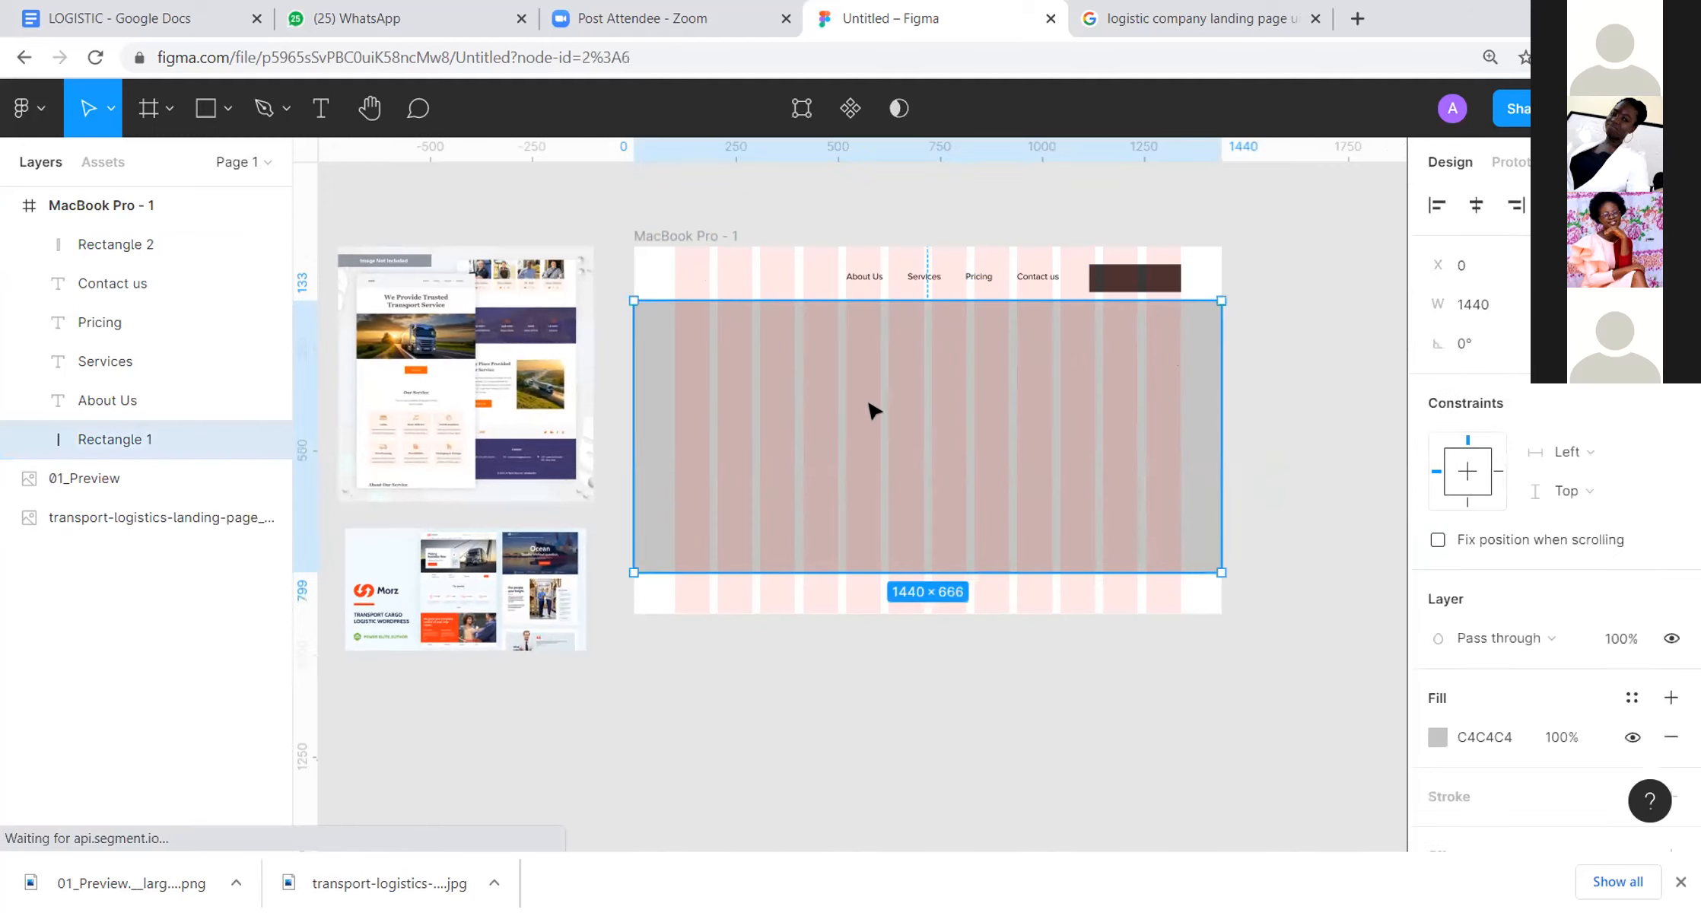
{"action": "left_click_drag", "start_coordinate": [925, 392], "coordinate": [932, 406]}
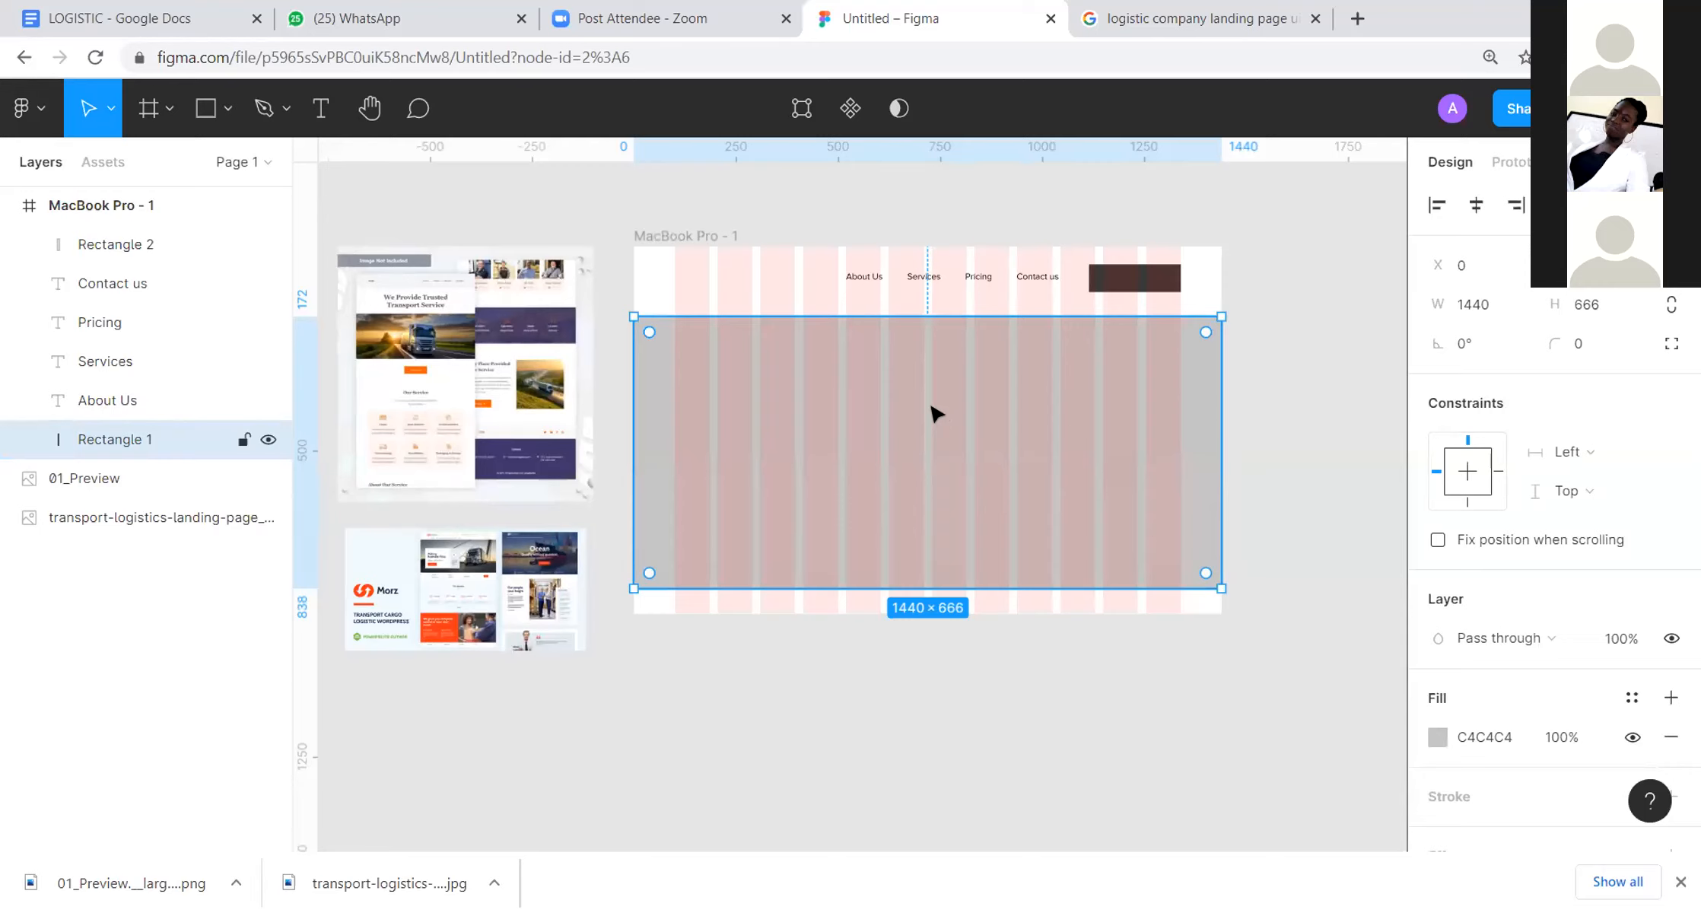
{"action": "left_click", "coordinate": [1236, 407]}
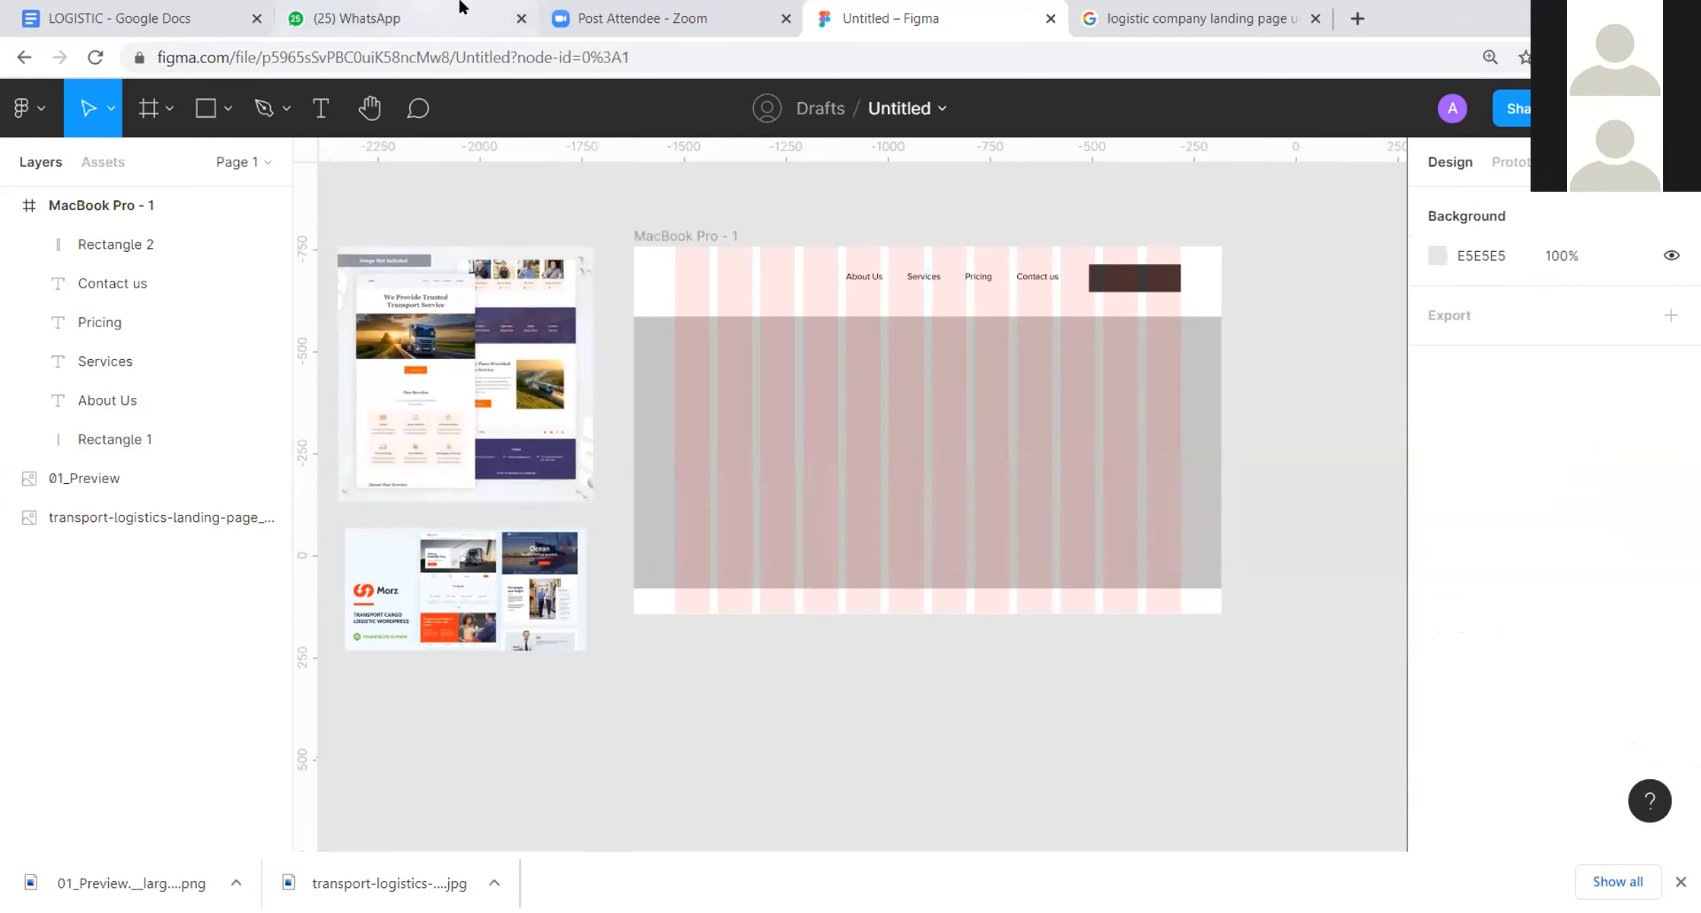
Step: Switch to the LOGISTIC Google Docs brief, review its problem and solution text, and highlight "most efficient way to customer satisfaction."
{"action": "left_click", "coordinate": [225, 17]}
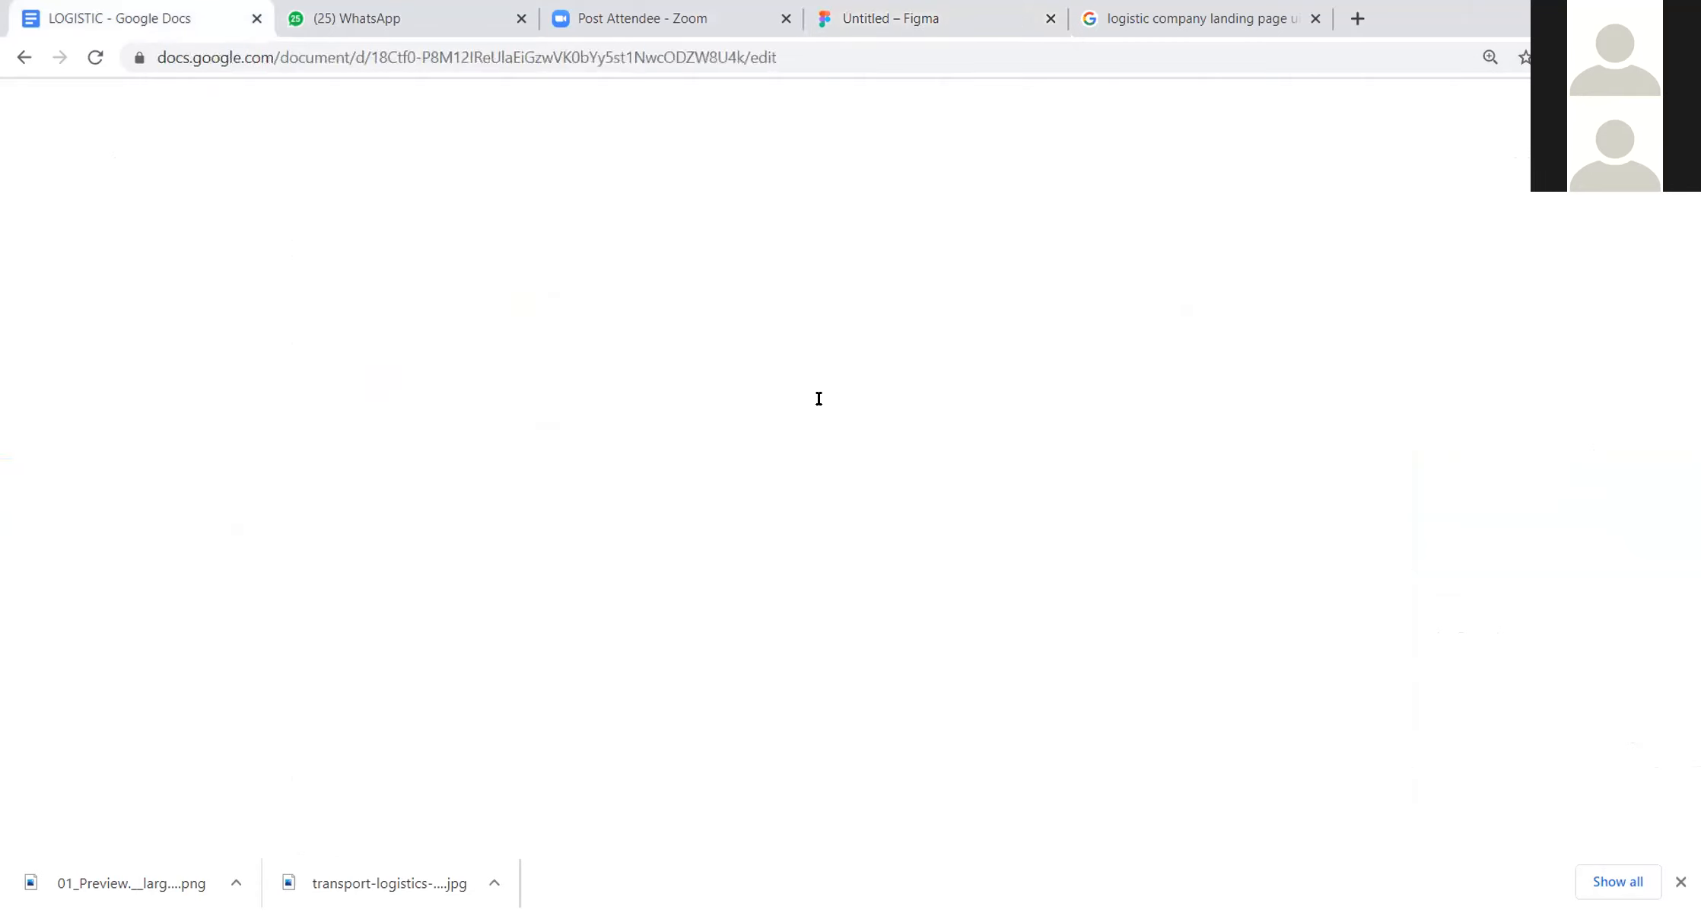
{"action": "scroll", "coordinate": [816, 707], "scroll_direction": "up", "scroll_amount": 7}
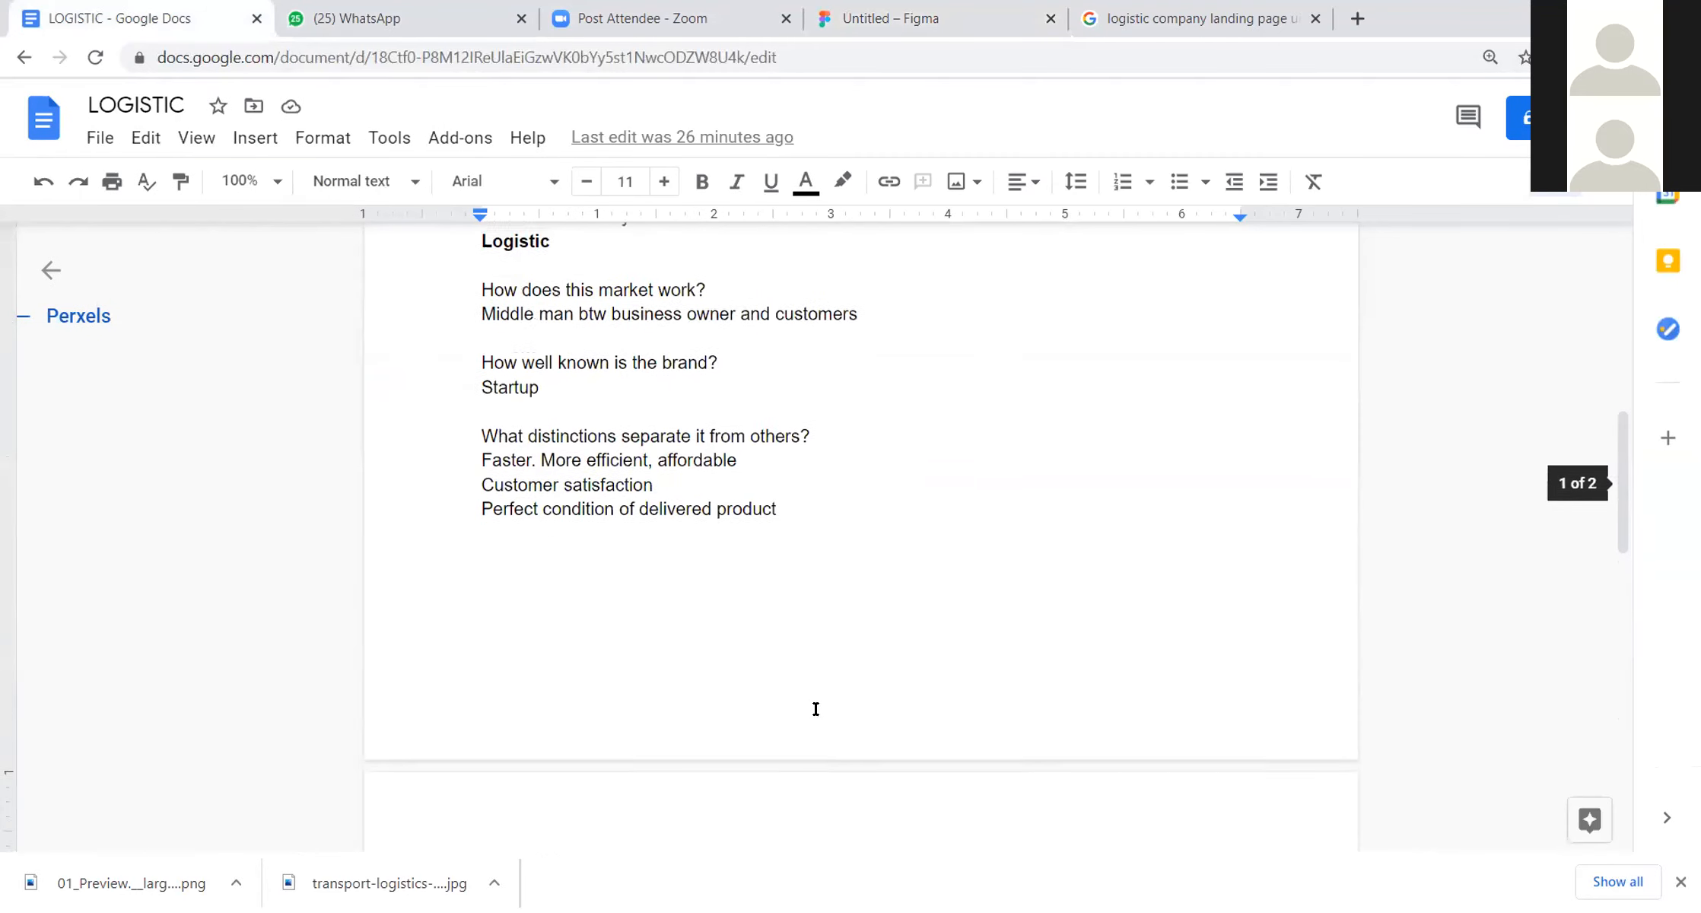
{"action": "scroll", "coordinate": [816, 708], "scroll_direction": "up", "scroll_amount": 5}
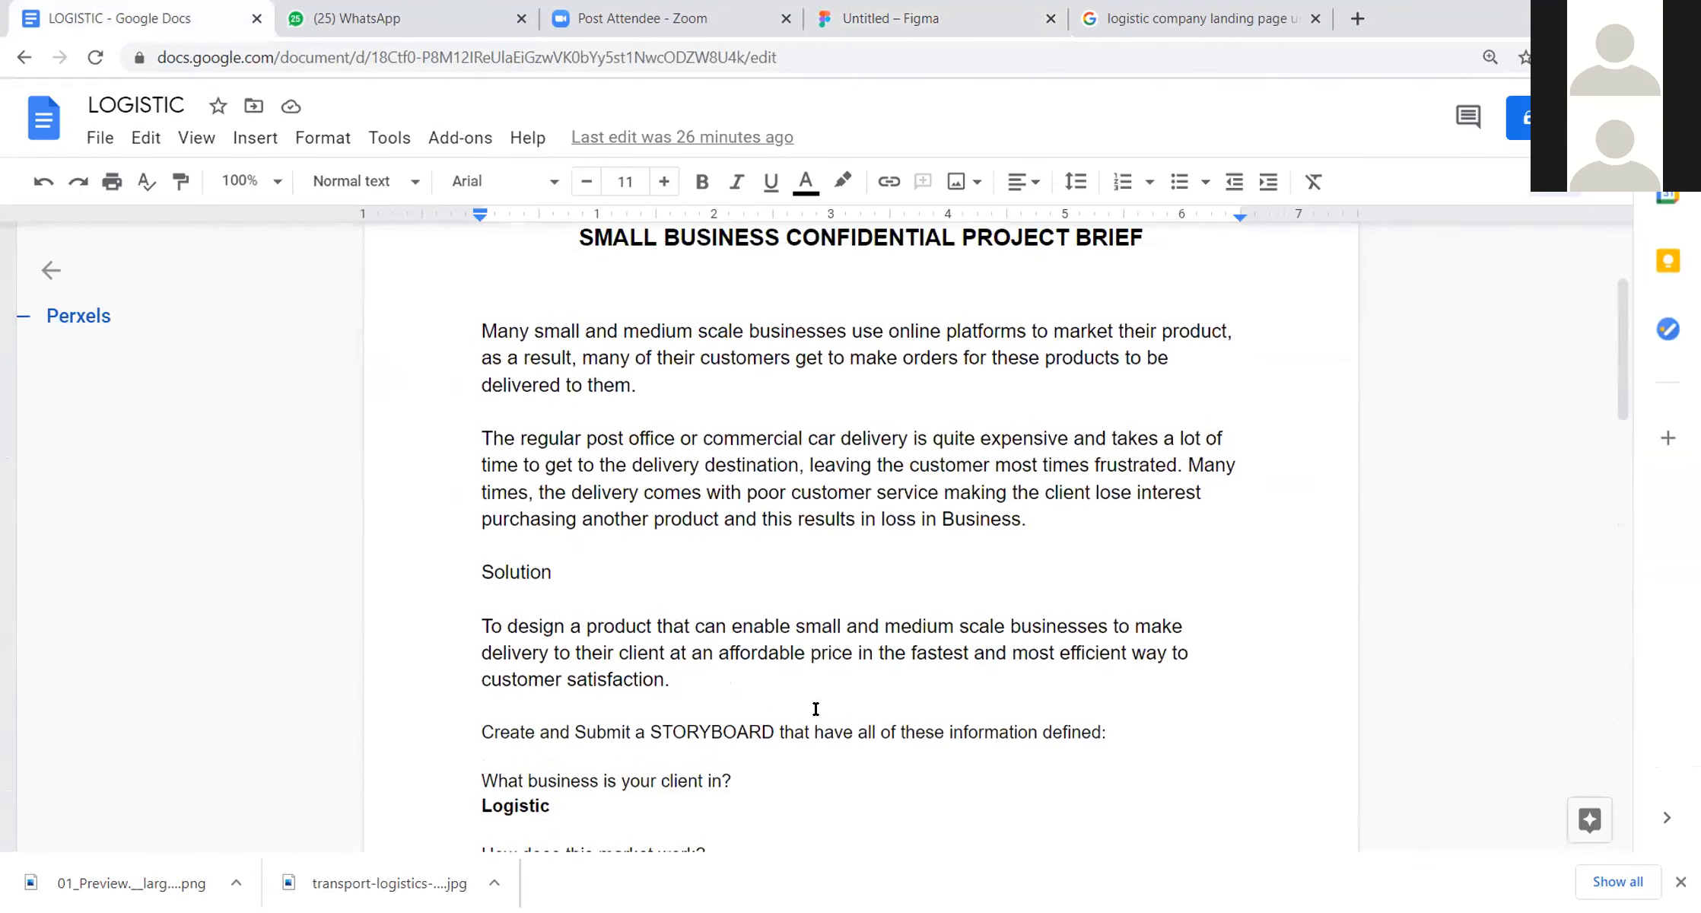
{"action": "scroll", "coordinate": [750, 643], "scroll_direction": "down", "scroll_amount": 1}
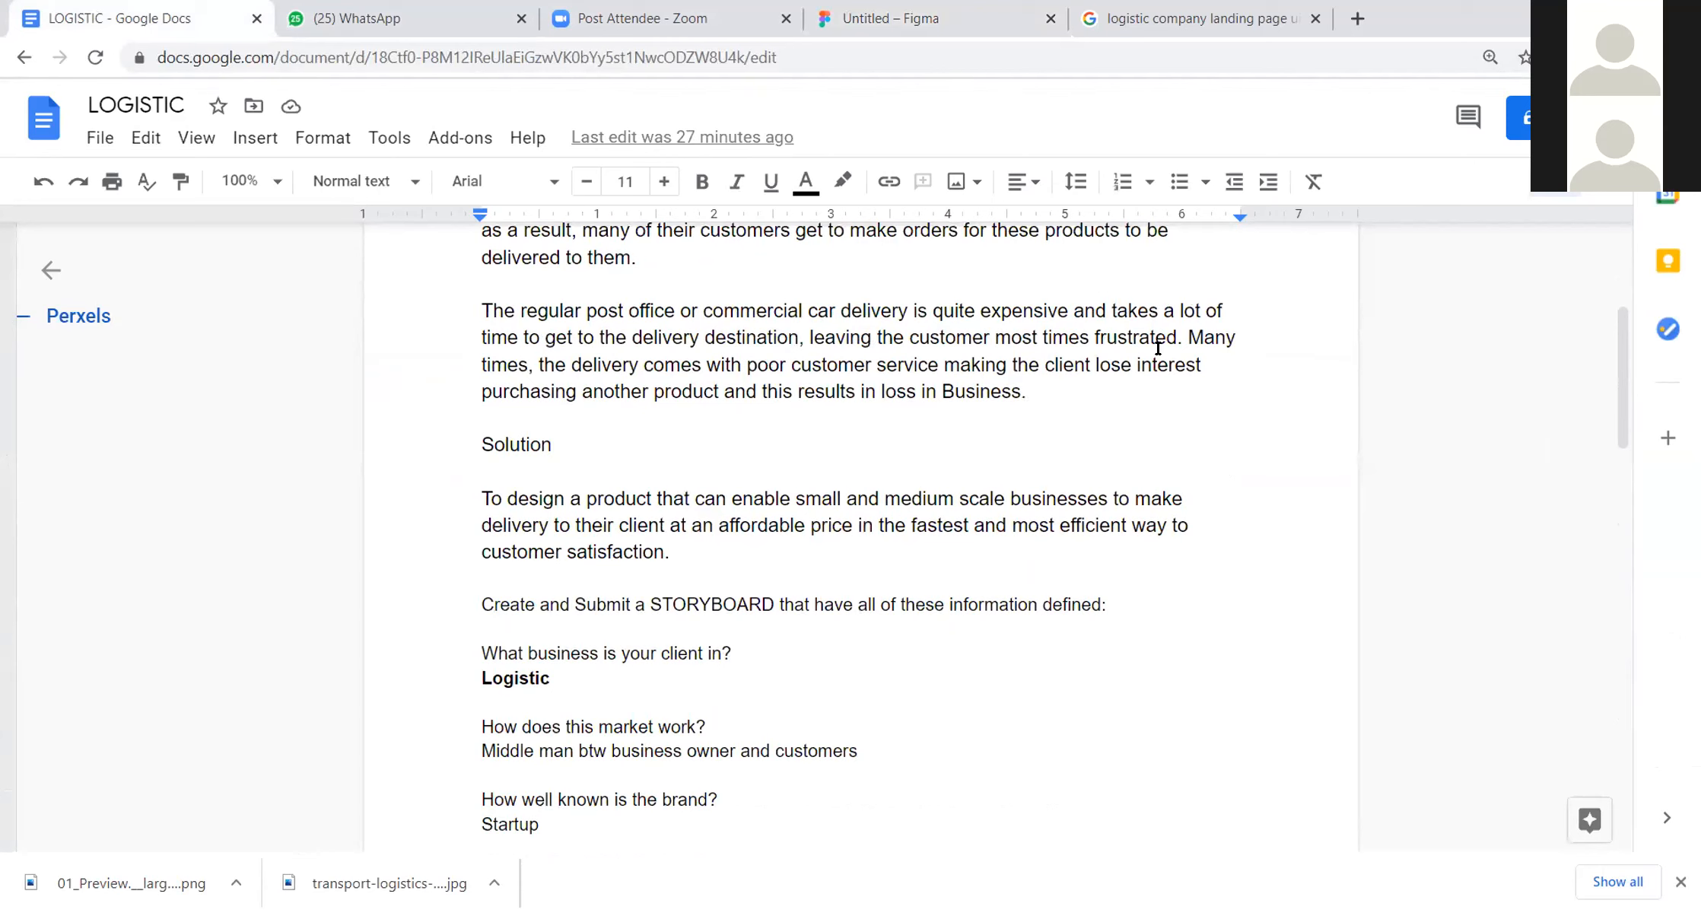
{"action": "scroll", "coordinate": [580, 478], "scroll_direction": "up", "scroll_amount": 2}
{"action": "scroll", "coordinate": [626, 435], "scroll_direction": "down", "scroll_amount": 4}
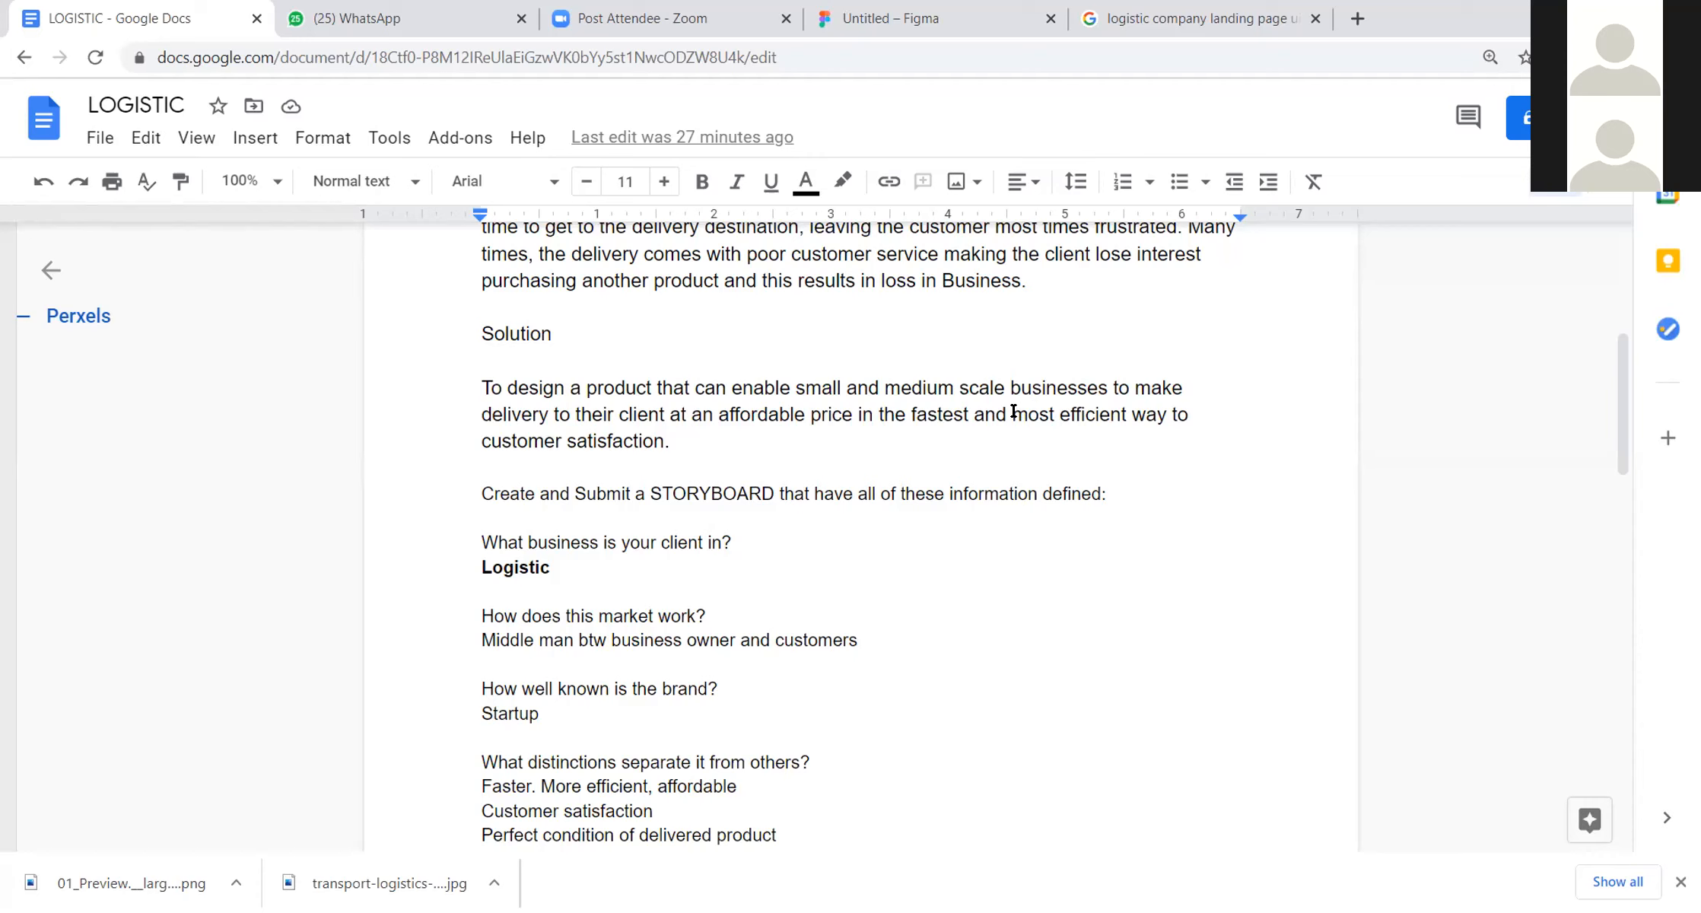
{"action": "left_click_drag", "start_coordinate": [1013, 411], "coordinate": [1018, 441]}
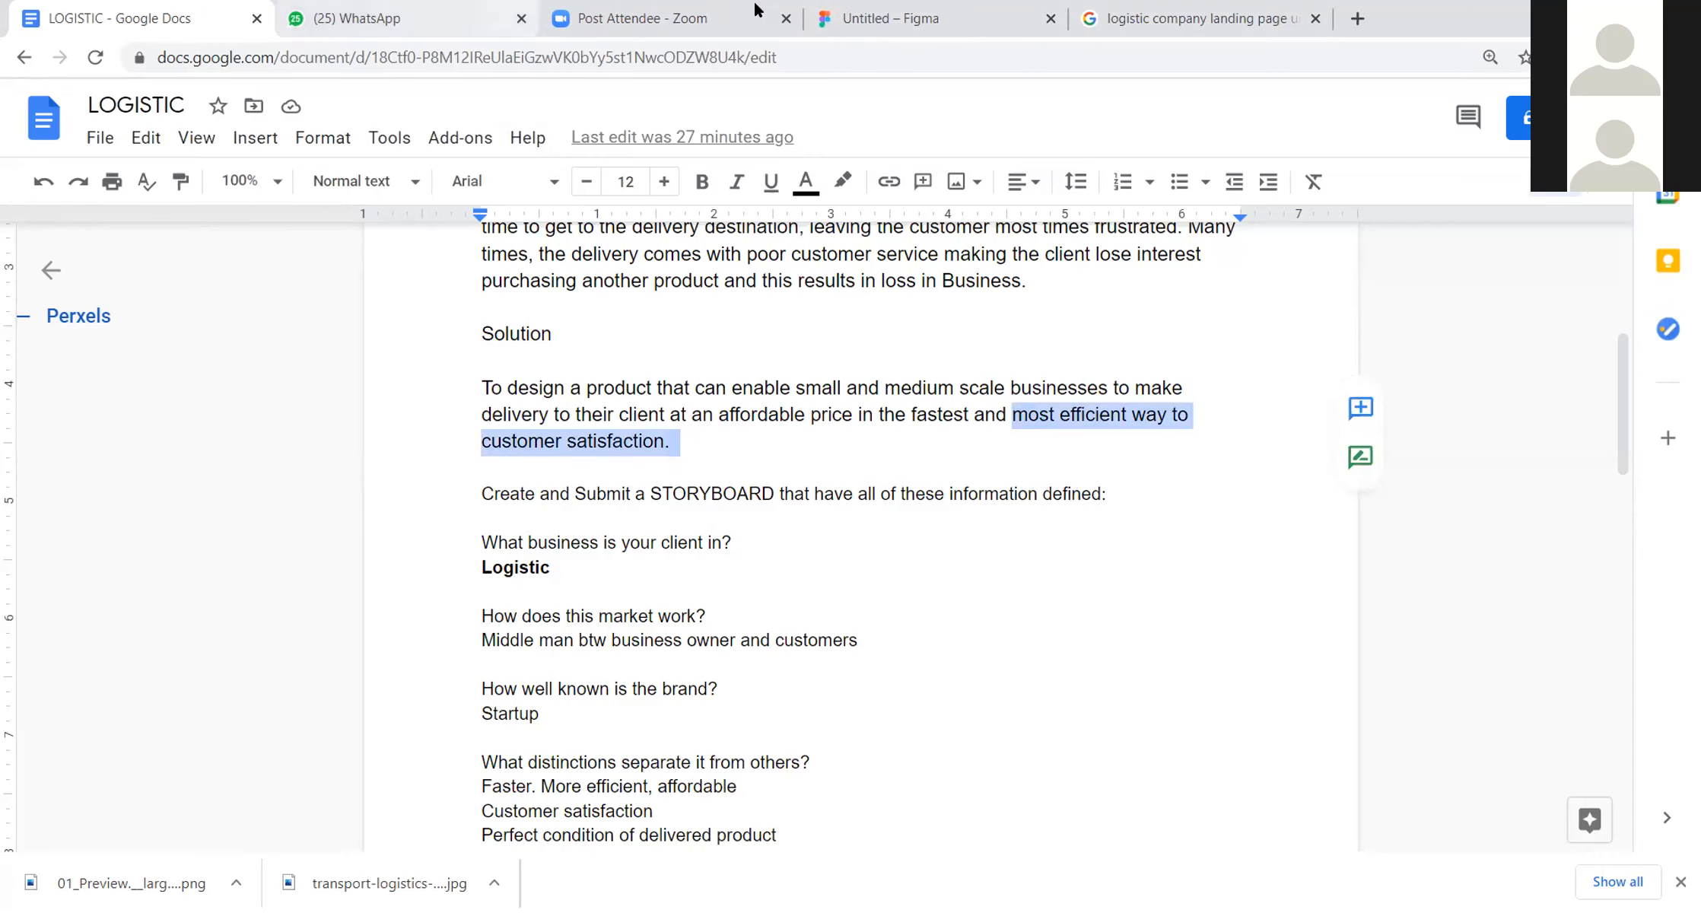
Step: Switch back to Figma and start an empty text layer over the hero rectangle at X 100, Y 318
{"action": "left_click", "coordinate": [930, 9]}
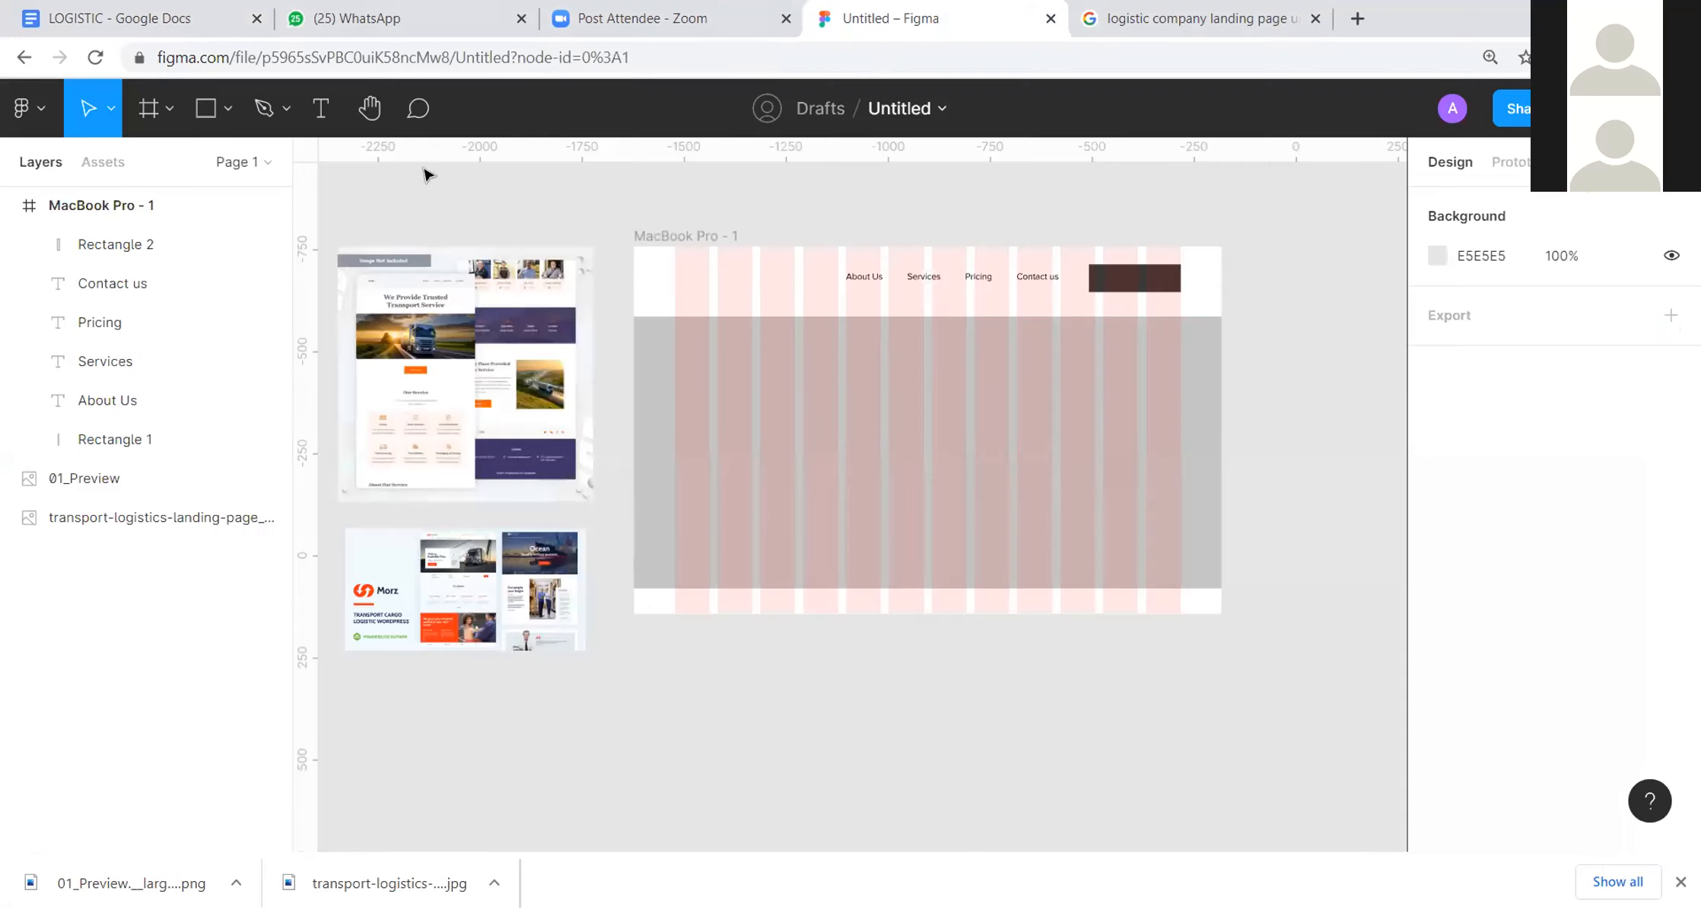
{"action": "left_click", "coordinate": [671, 376]}
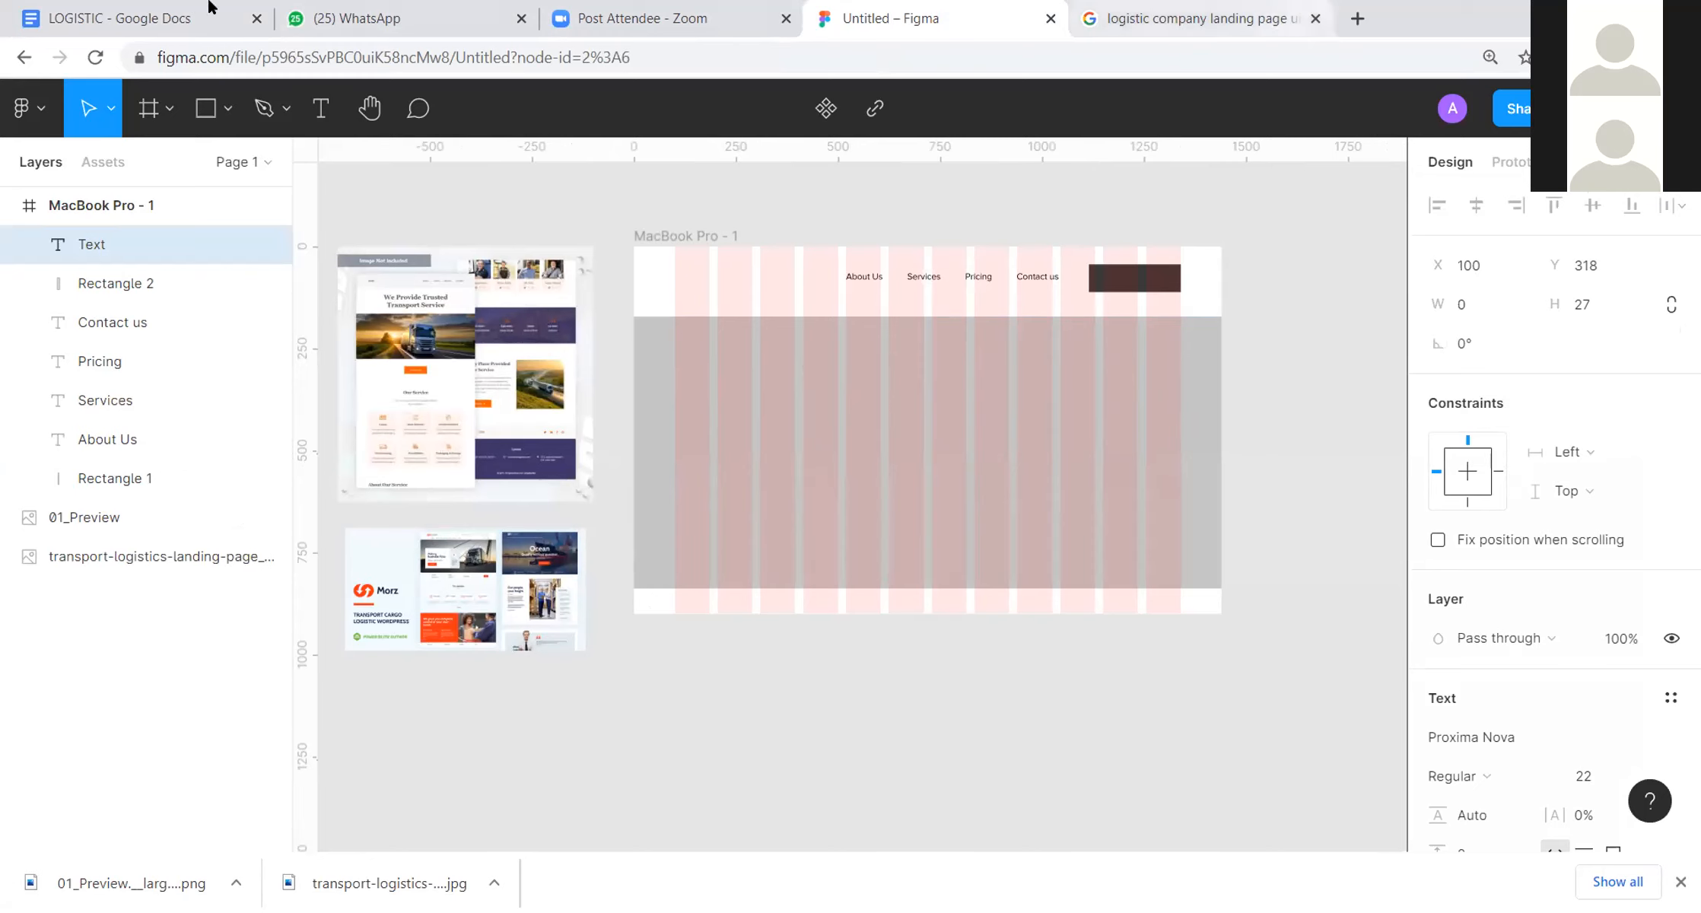
Step: Search Google in a new browser tab for "logistic company landing page template" and open the Pinterest e-Logistic Company Landing Page result
{"action": "left_click", "coordinate": [1358, 18]}
{"action": "type", "text": "logist"}
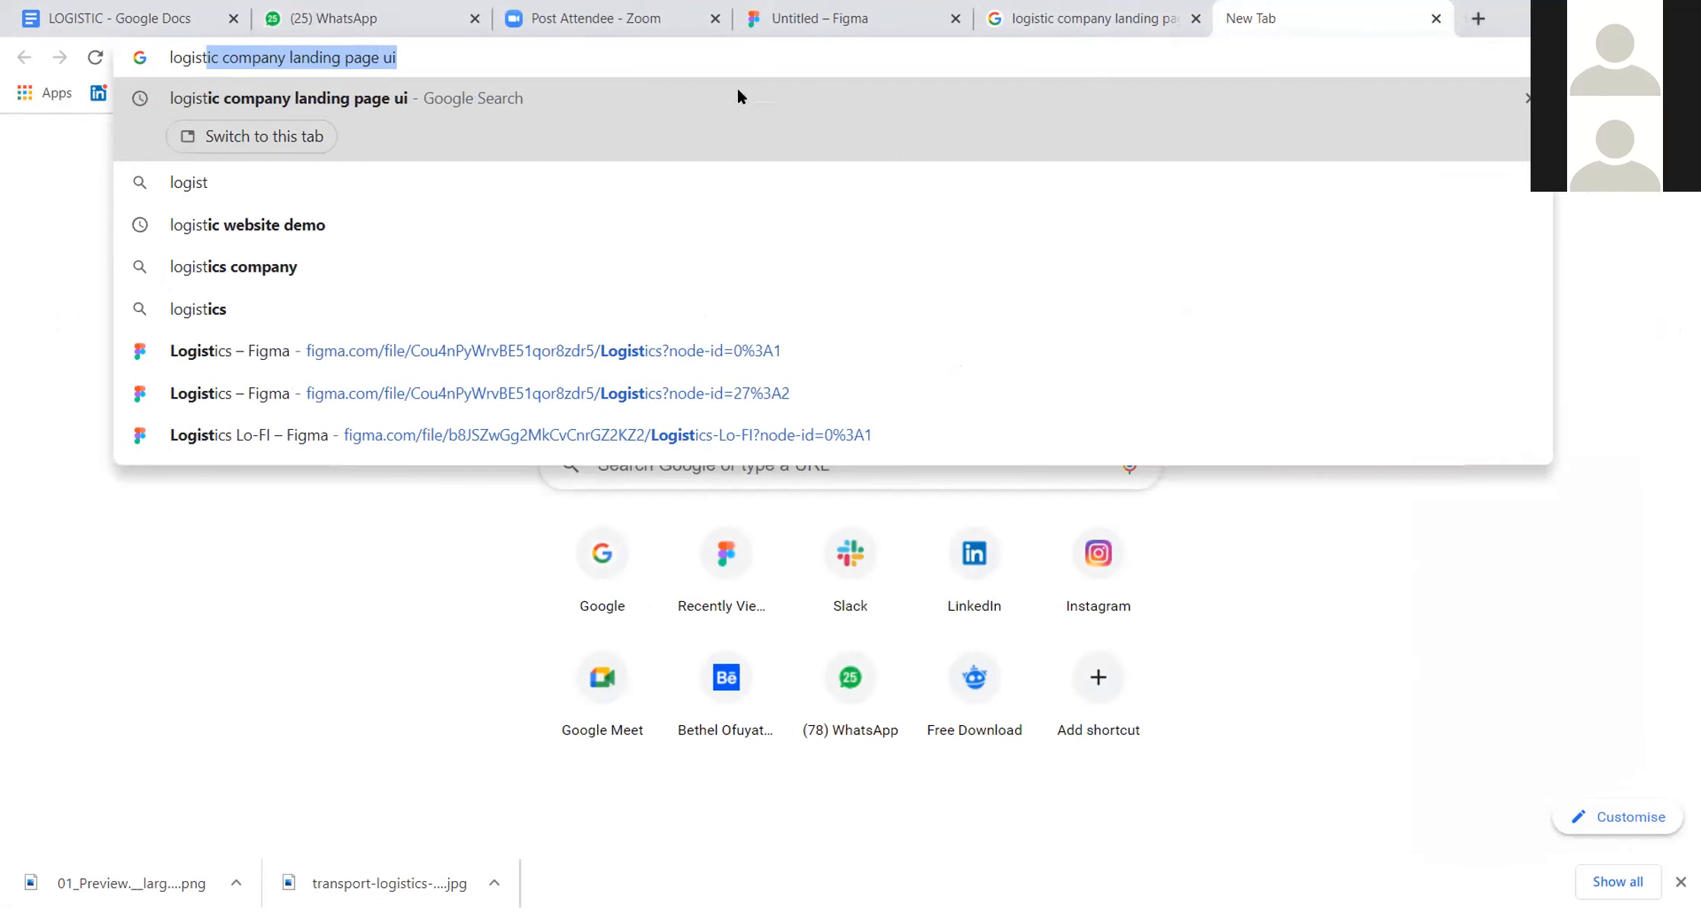
{"action": "left_click", "coordinate": [730, 59]}
{"action": "key", "text": "BackSpace"}
{"action": "key", "text": "BackSpace"}
{"action": "key", "text": "BackSpace"}
{"action": "key", "text": "BackSpace"}
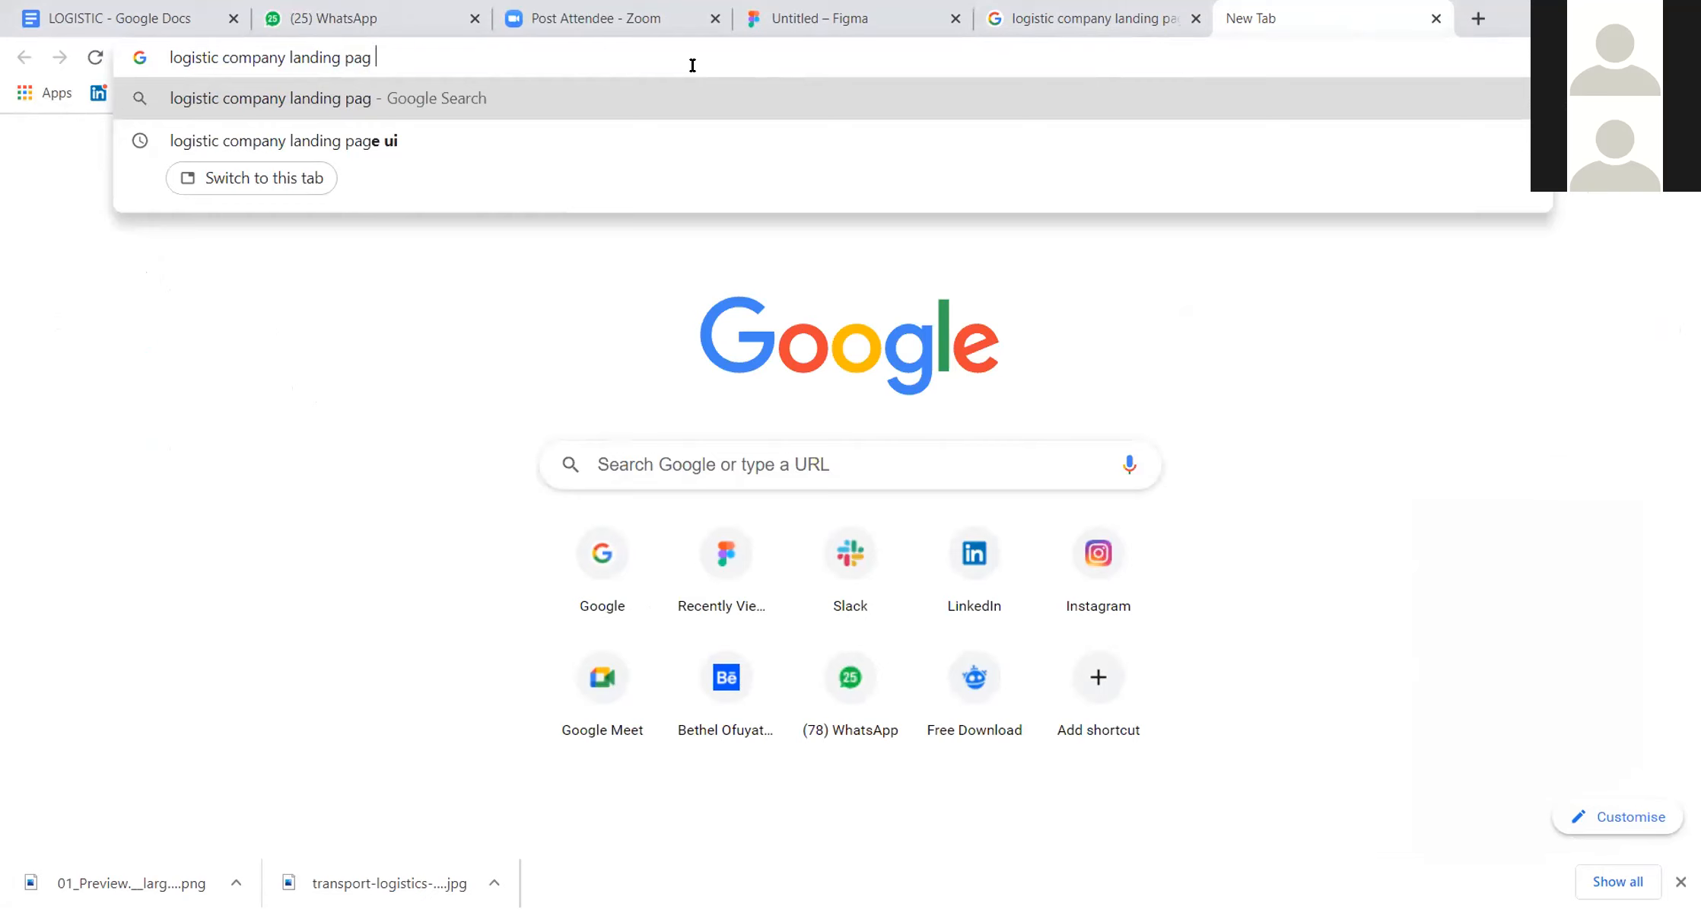
{"action": "type", "text": "e"}
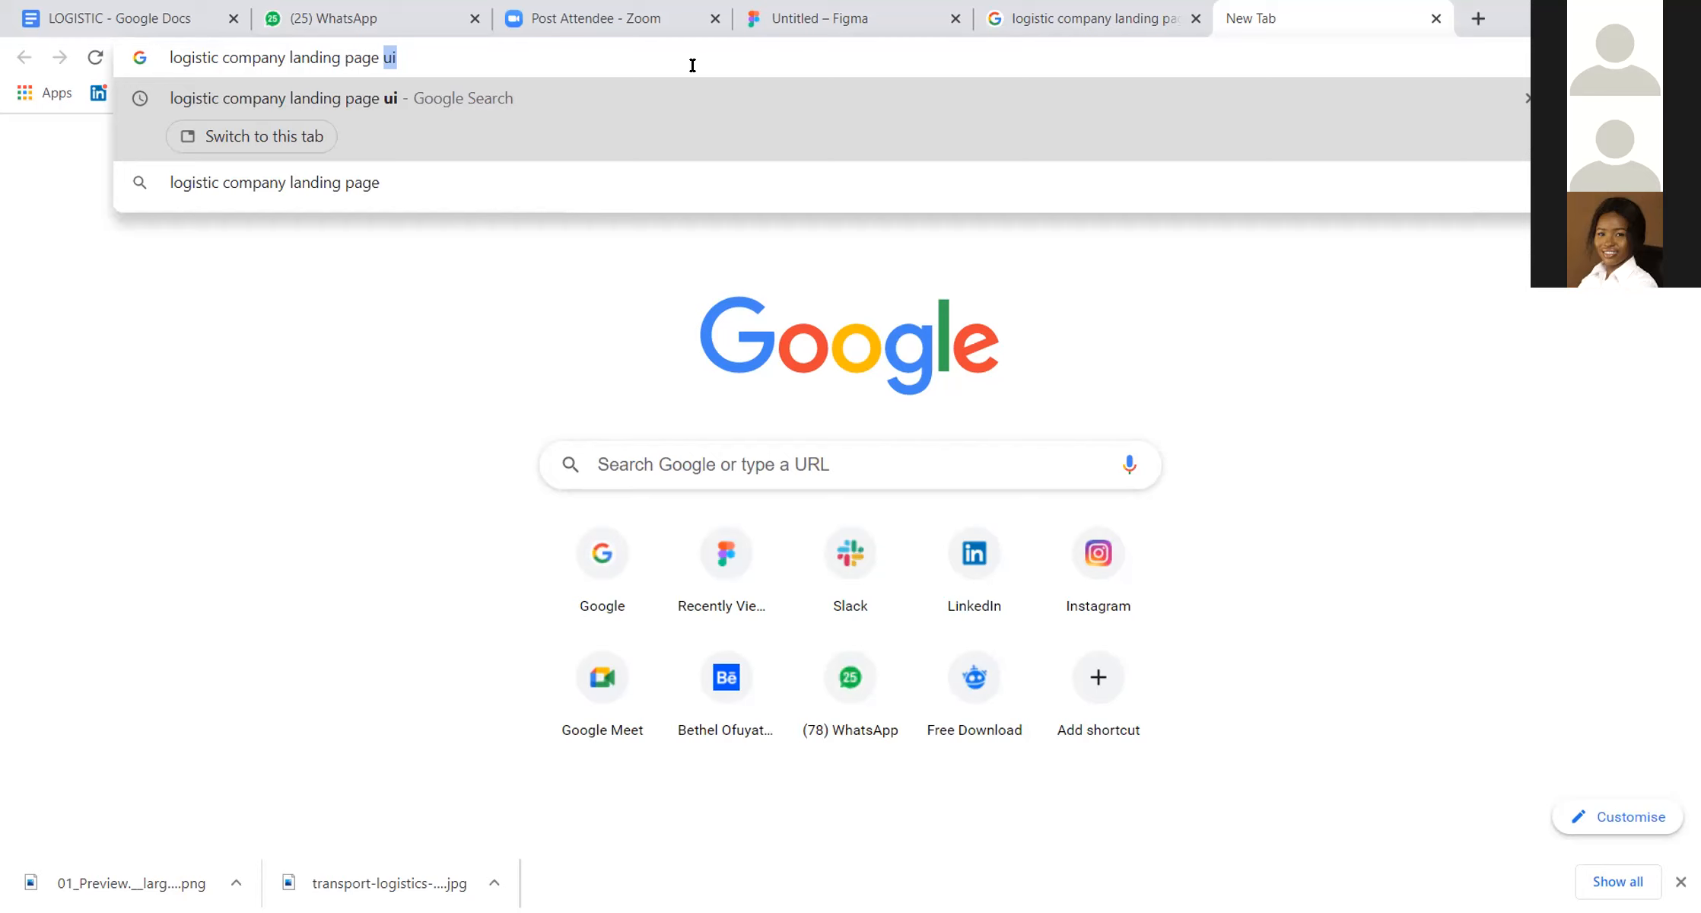
{"action": "key", "text": "BackSpace"}
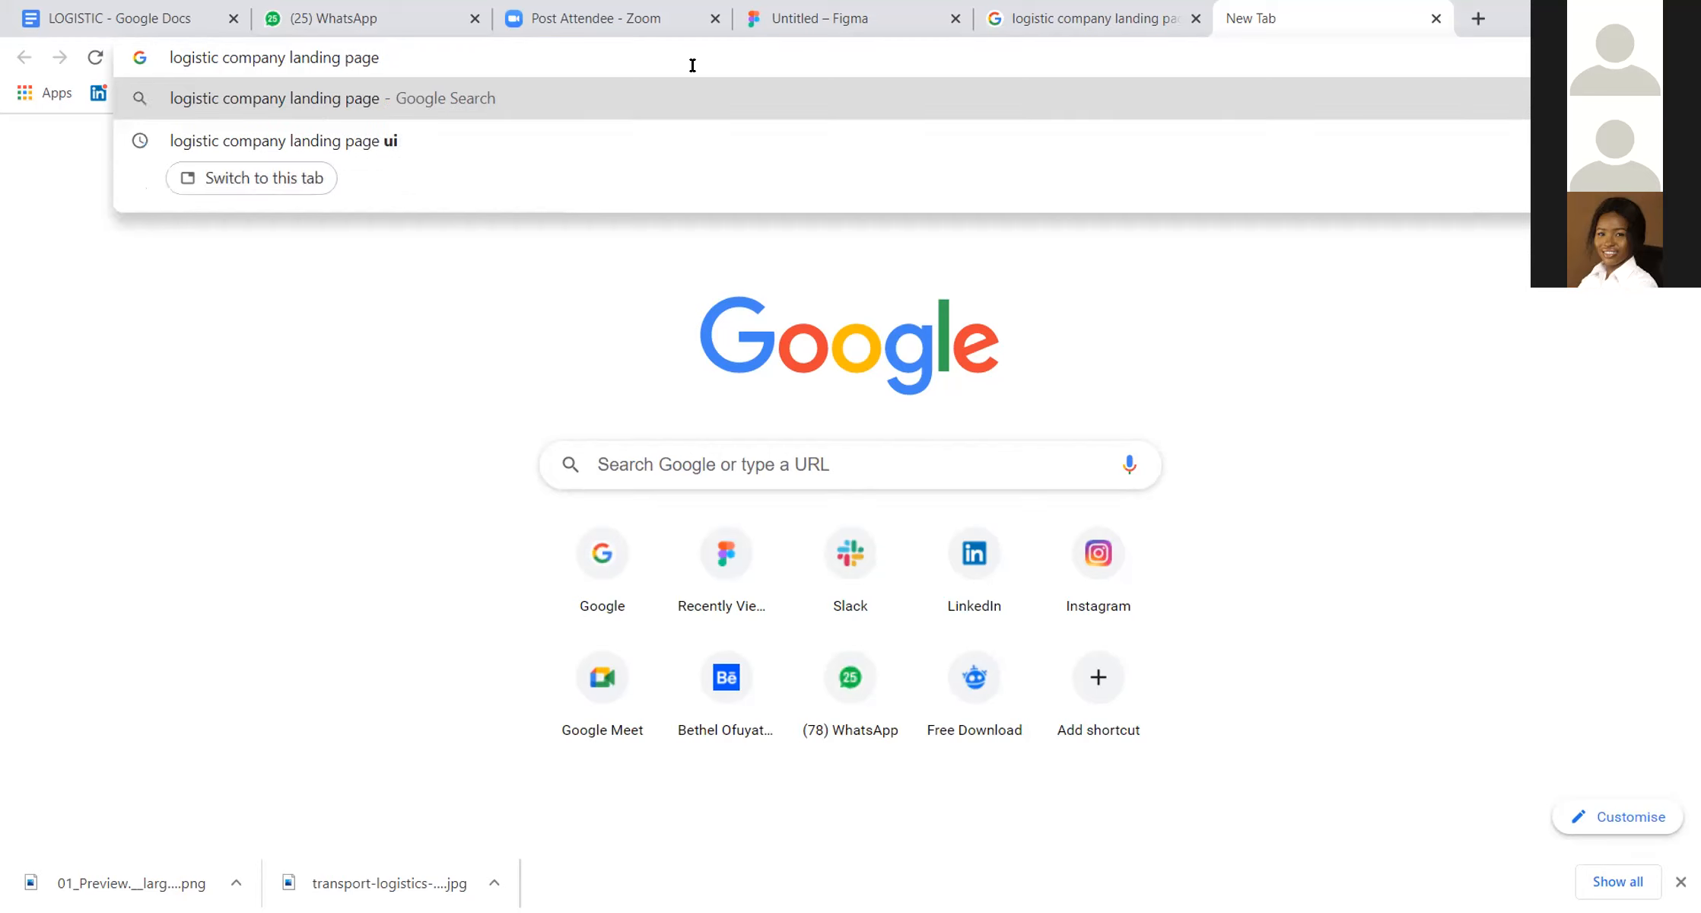
{"action": "type", "text": "template"}
{"action": "key", "text": "Return"}
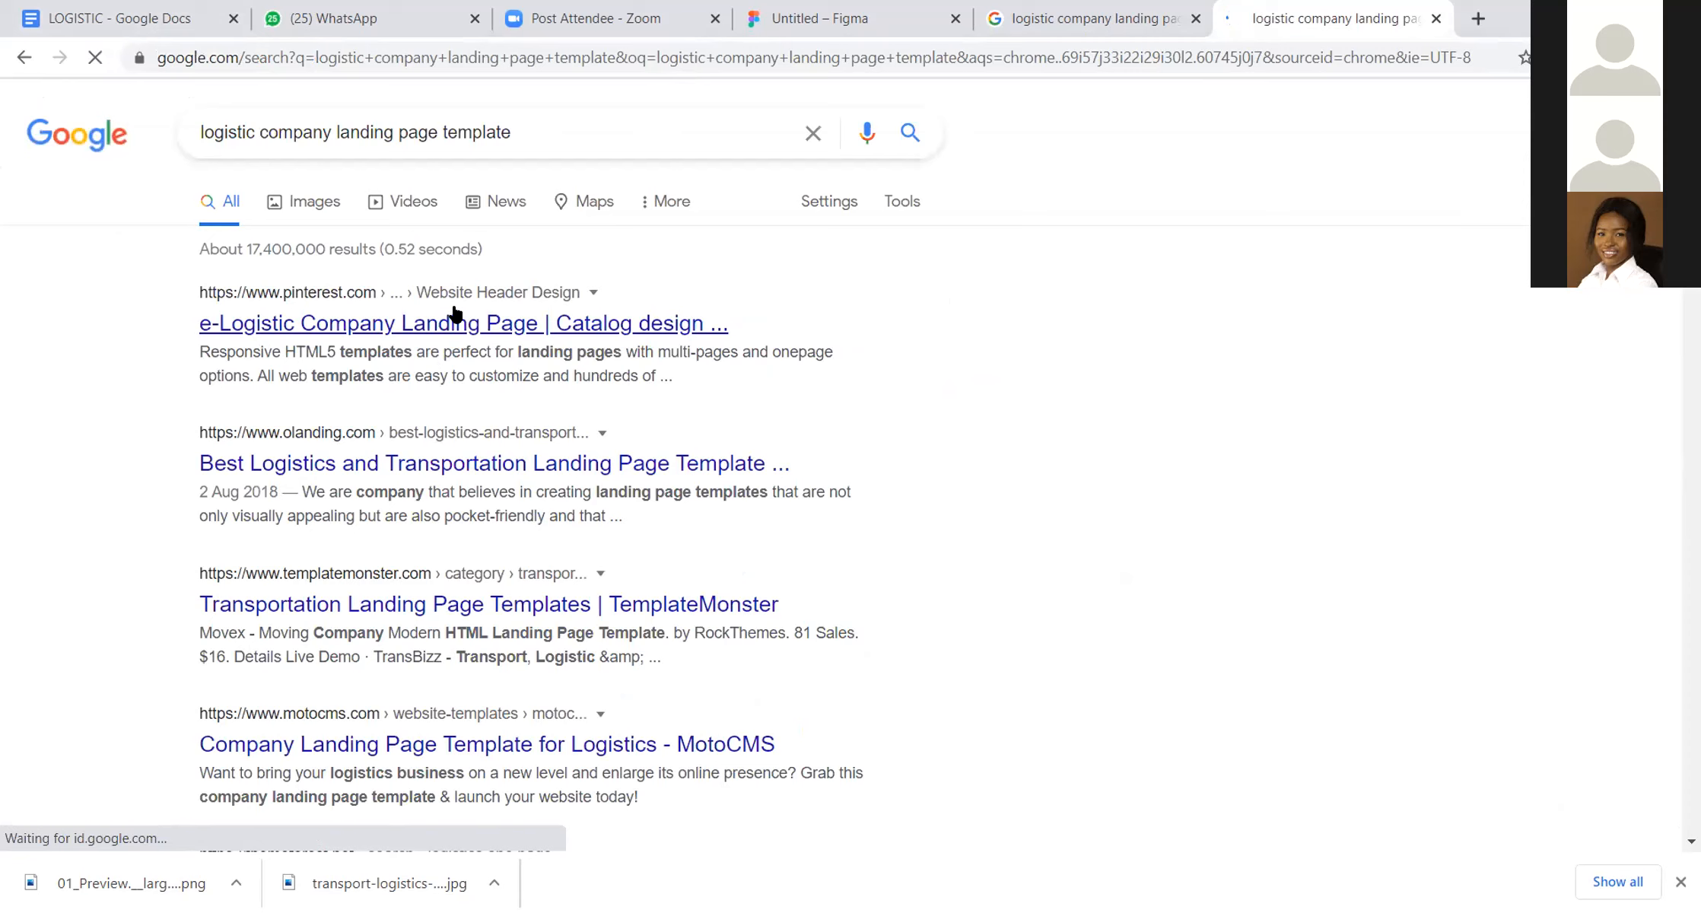
{"action": "left_click", "coordinate": [455, 315]}
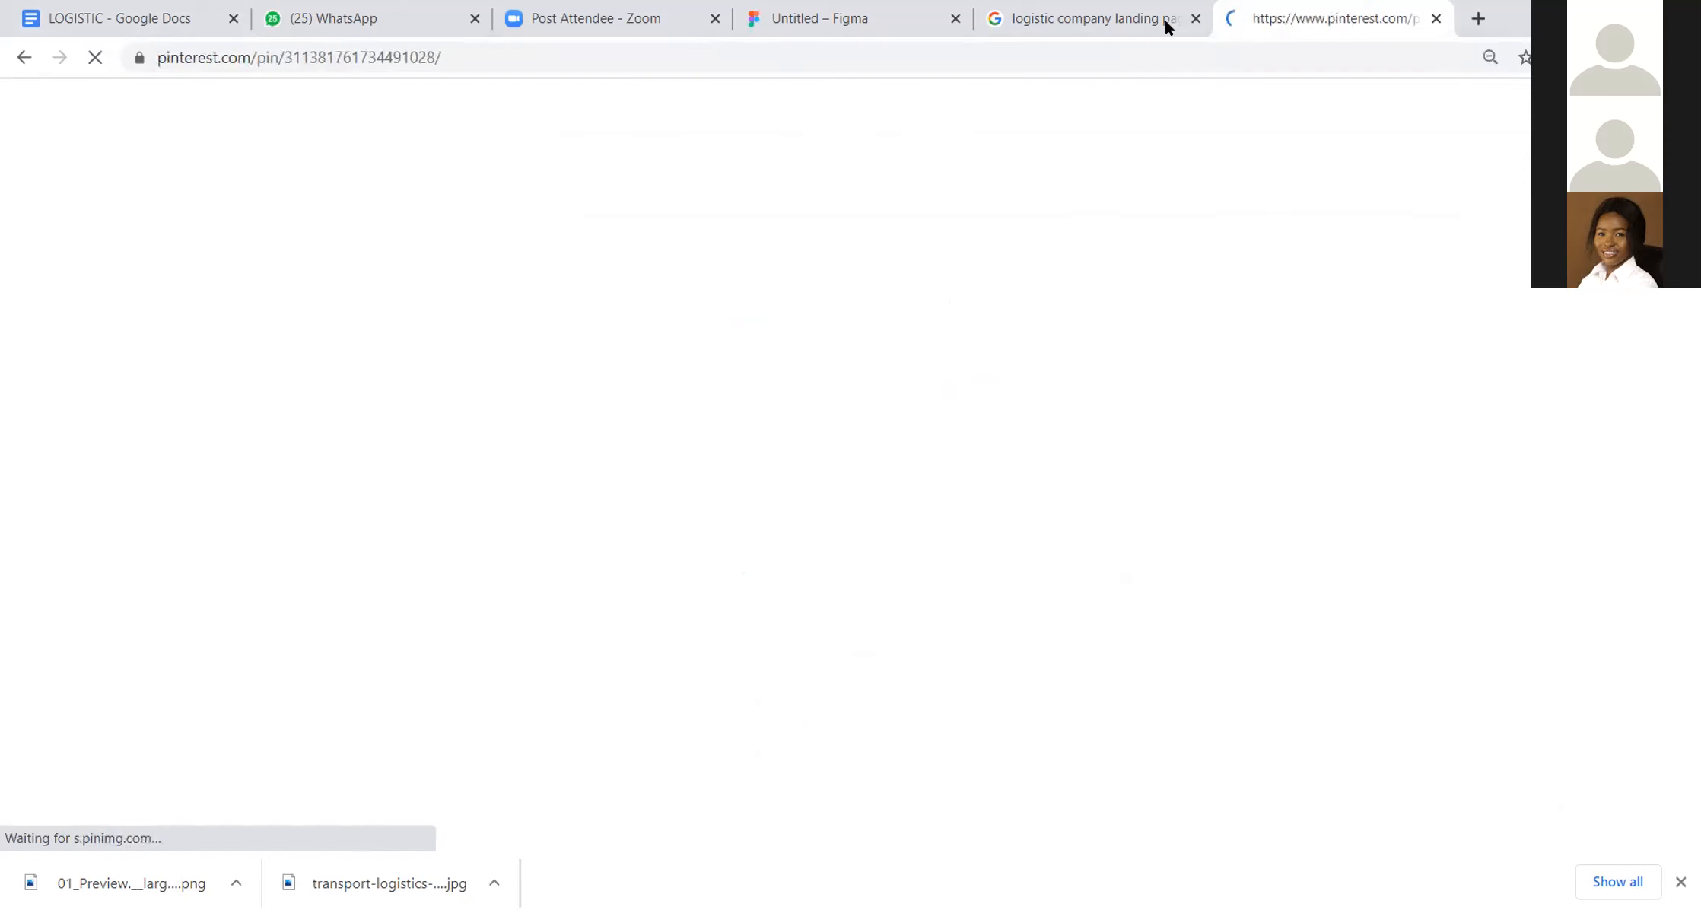
Step: Return to the earlier "logistic company landing page ui" image search and go back through its previously viewed results
{"action": "left_click", "coordinate": [1015, 19]}
{"action": "left_click", "coordinate": [24, 58]}
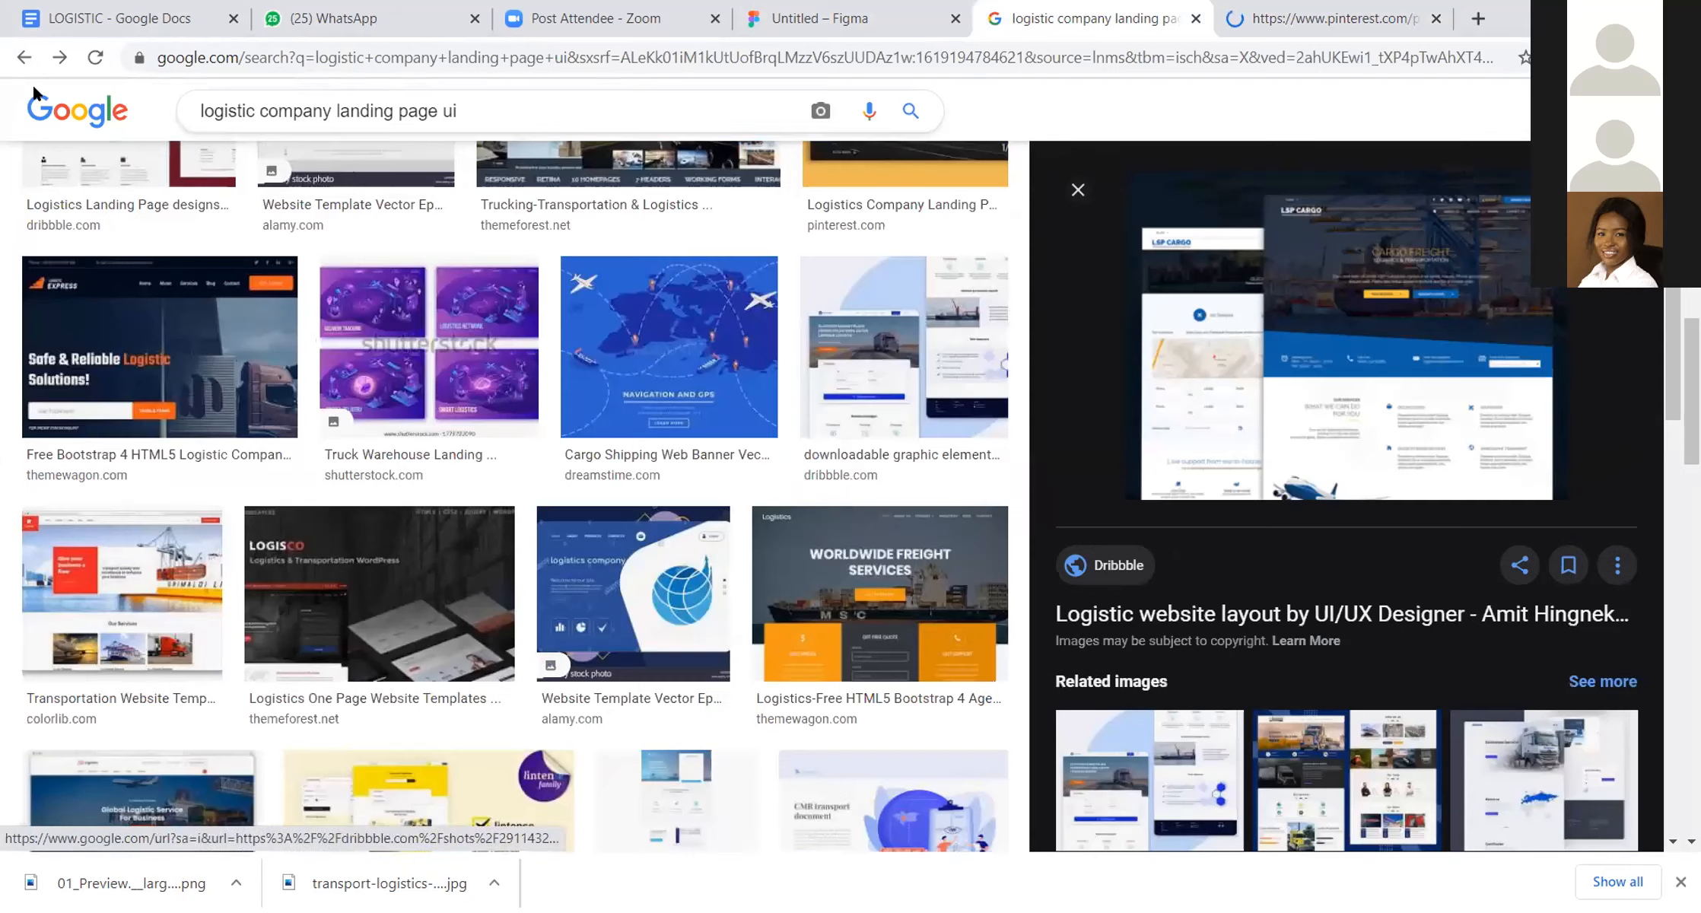
{"action": "left_click", "coordinate": [24, 58]}
{"action": "left_click_drag", "start_coordinate": [333, 112], "coordinate": [532, 97]}
{"action": "type", "text": "website"}
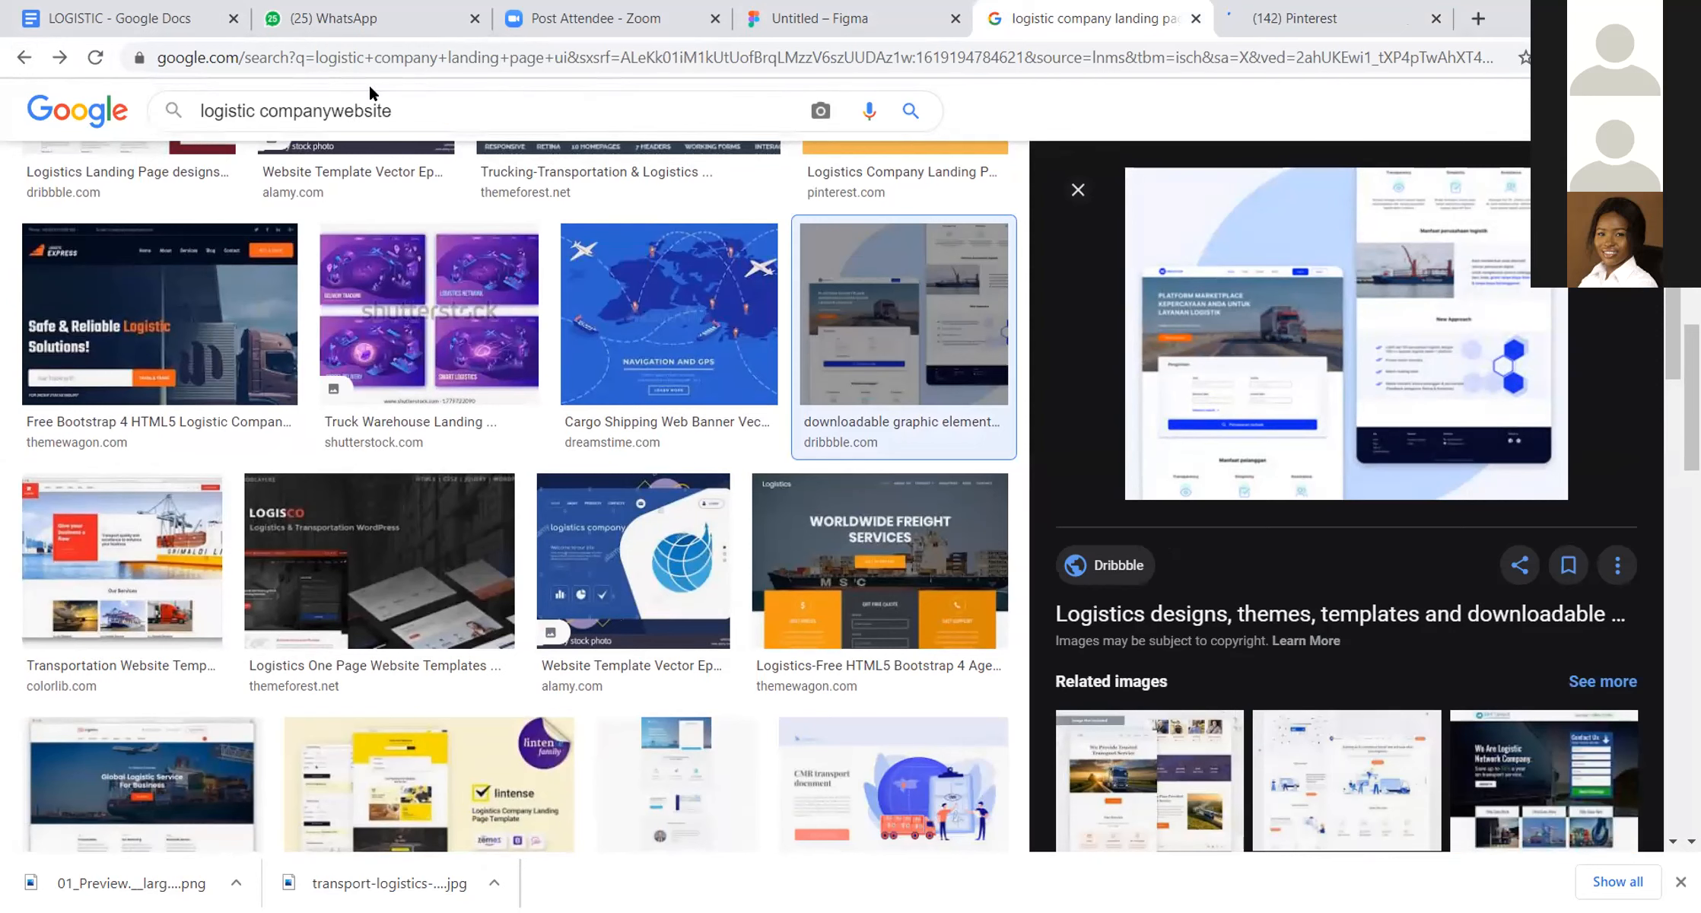
{"action": "scroll", "coordinate": [437, 406], "scroll_direction": "down", "scroll_amount": 7}
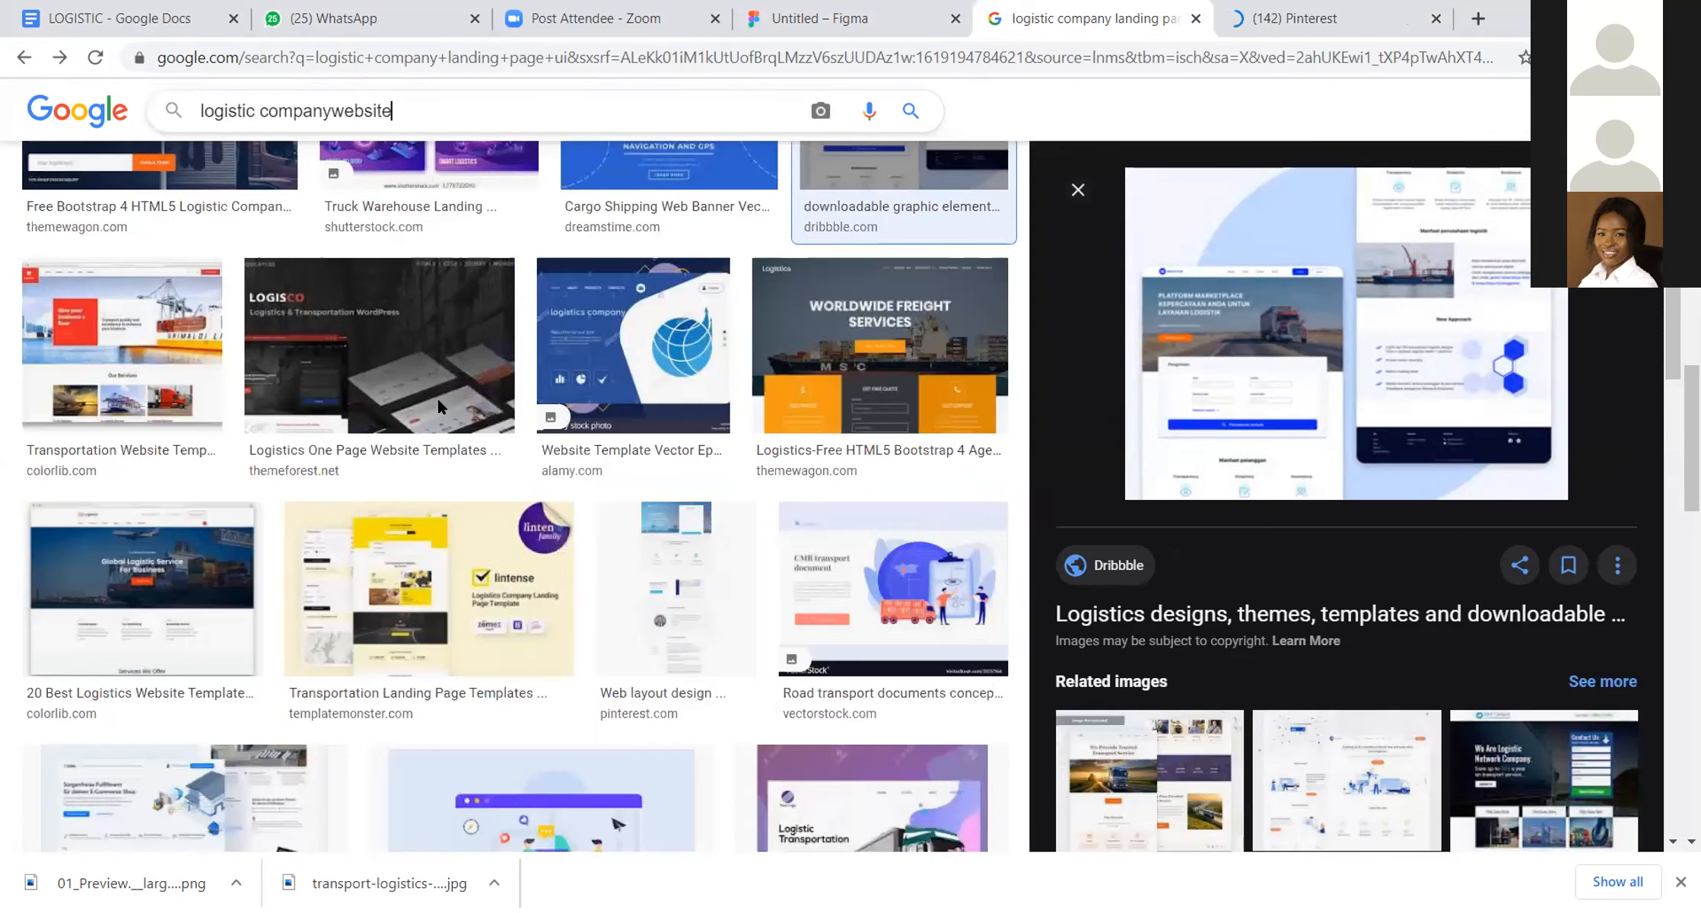
{"action": "scroll", "coordinate": [438, 401], "scroll_direction": "up", "scroll_amount": 8}
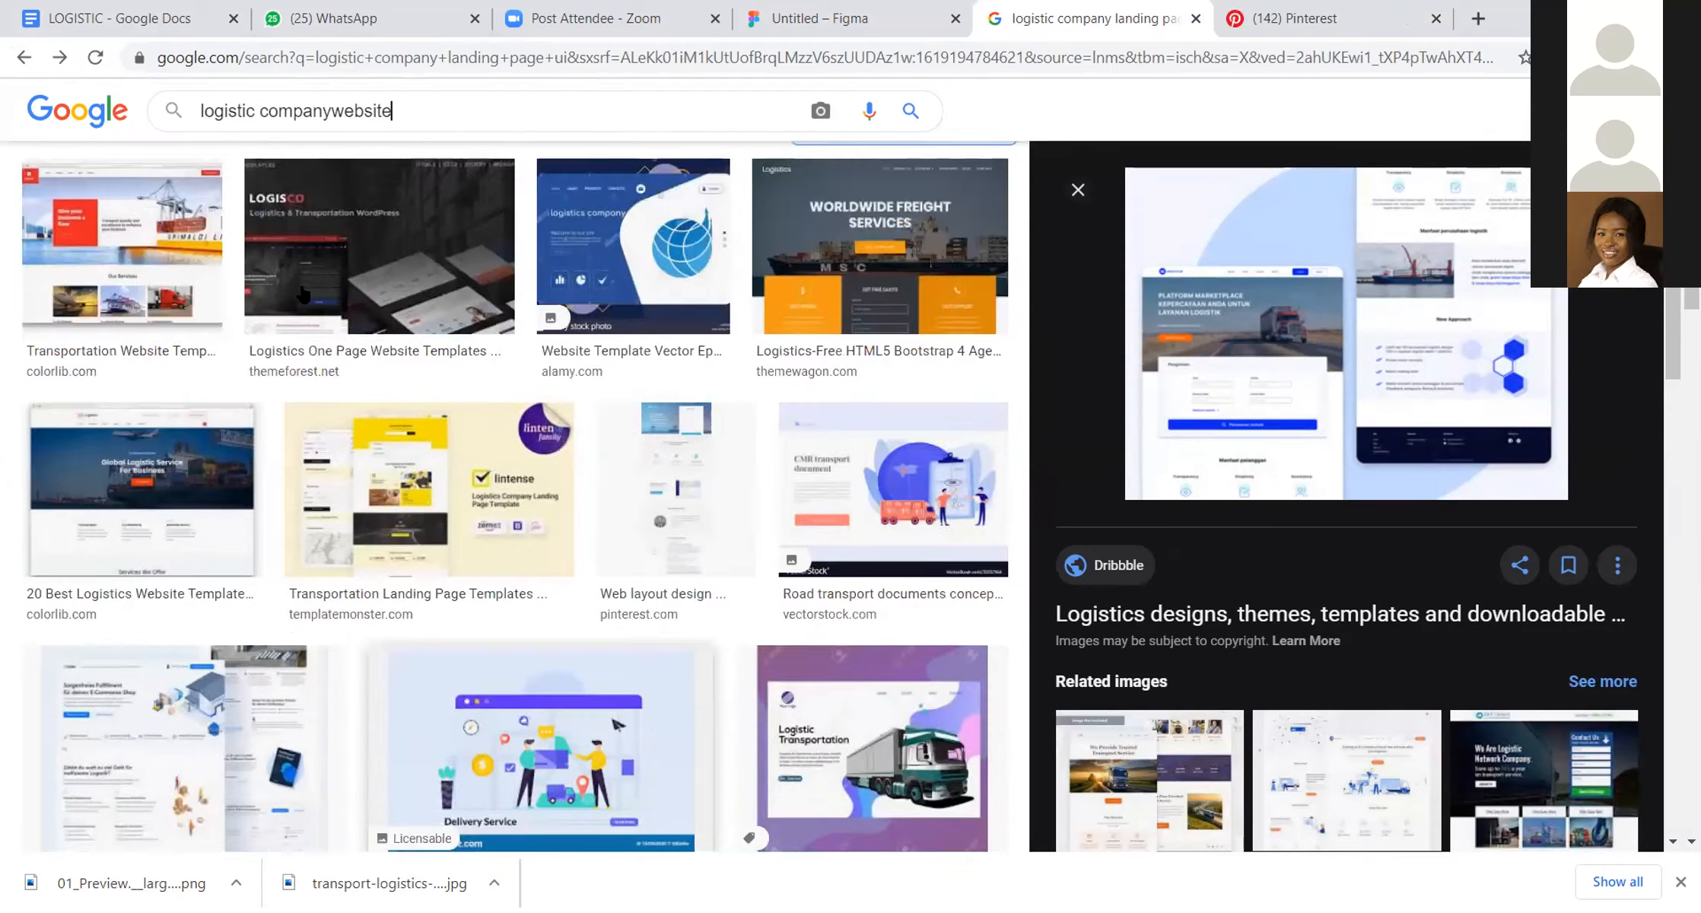
Step: Leave the image results for the regular Google results and search for "logistic company website"
{"action": "left_click", "coordinate": [230, 190]}
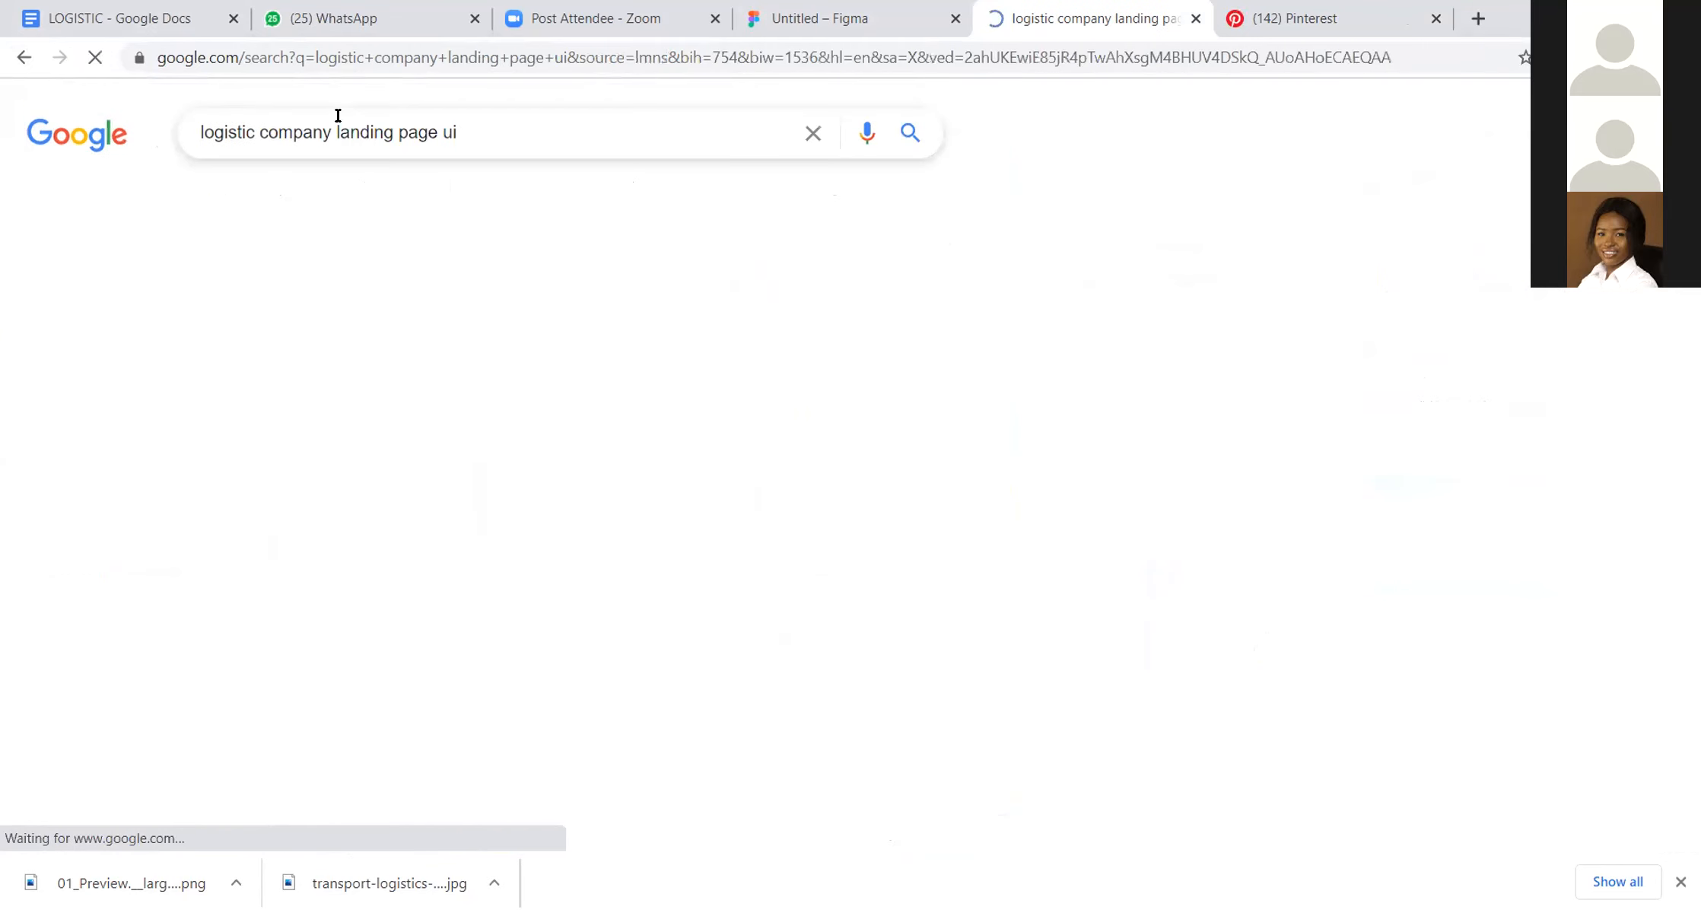
{"action": "left_click_drag", "start_coordinate": [337, 132], "coordinate": [609, 140]}
{"action": "type", "text": "website"}
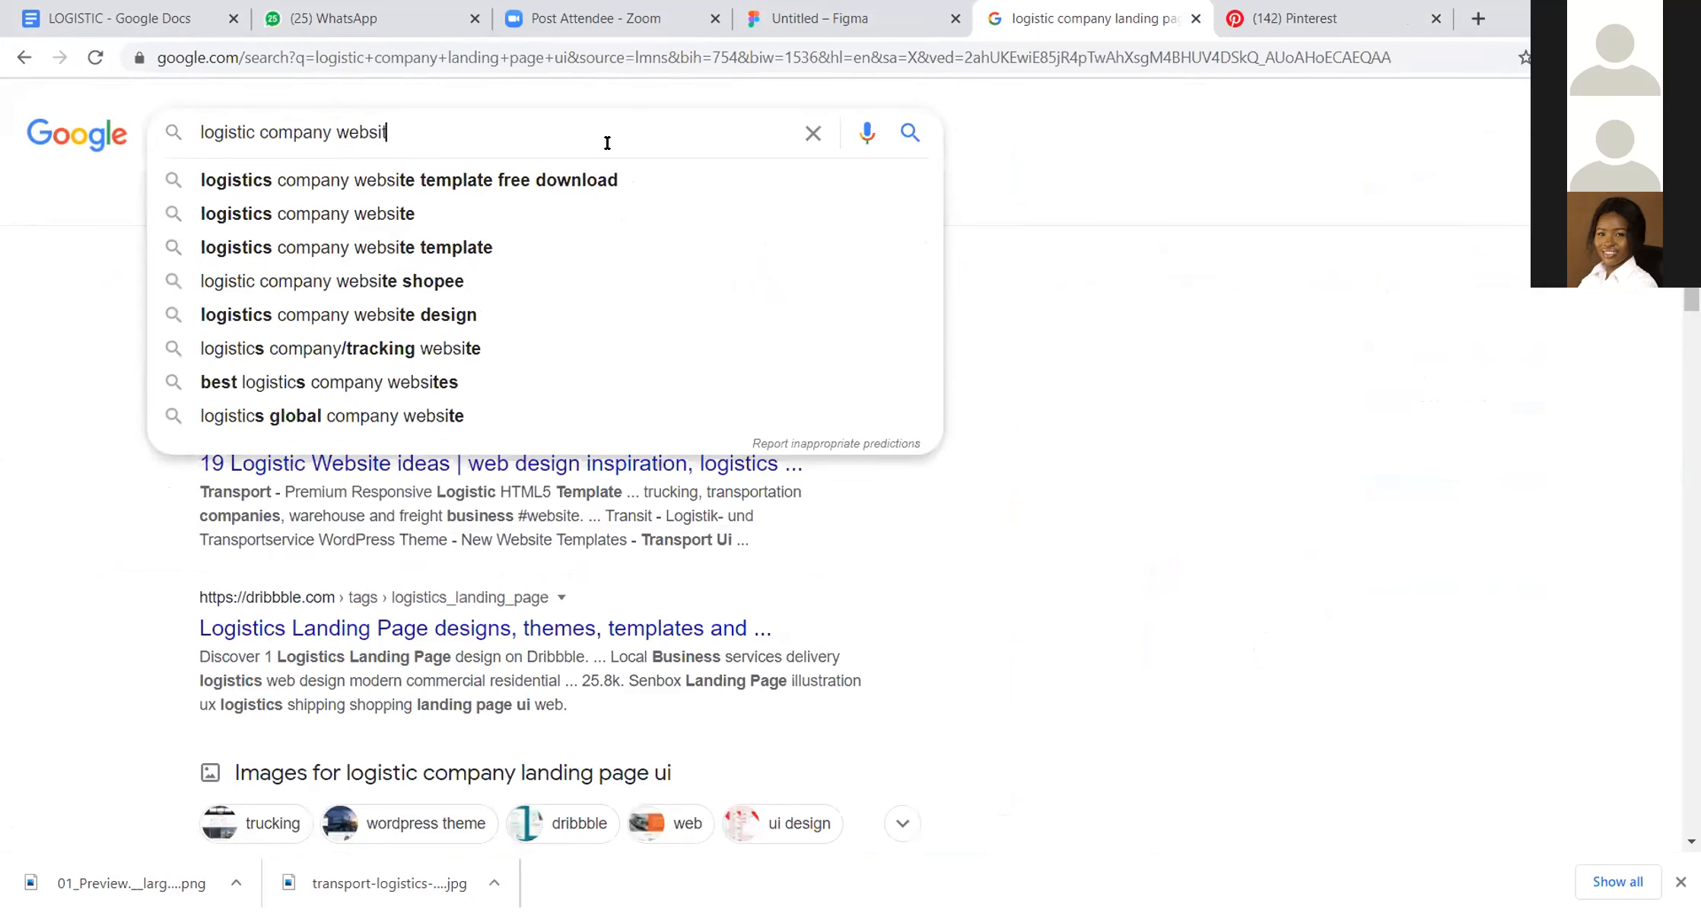
{"action": "key", "text": "Return"}
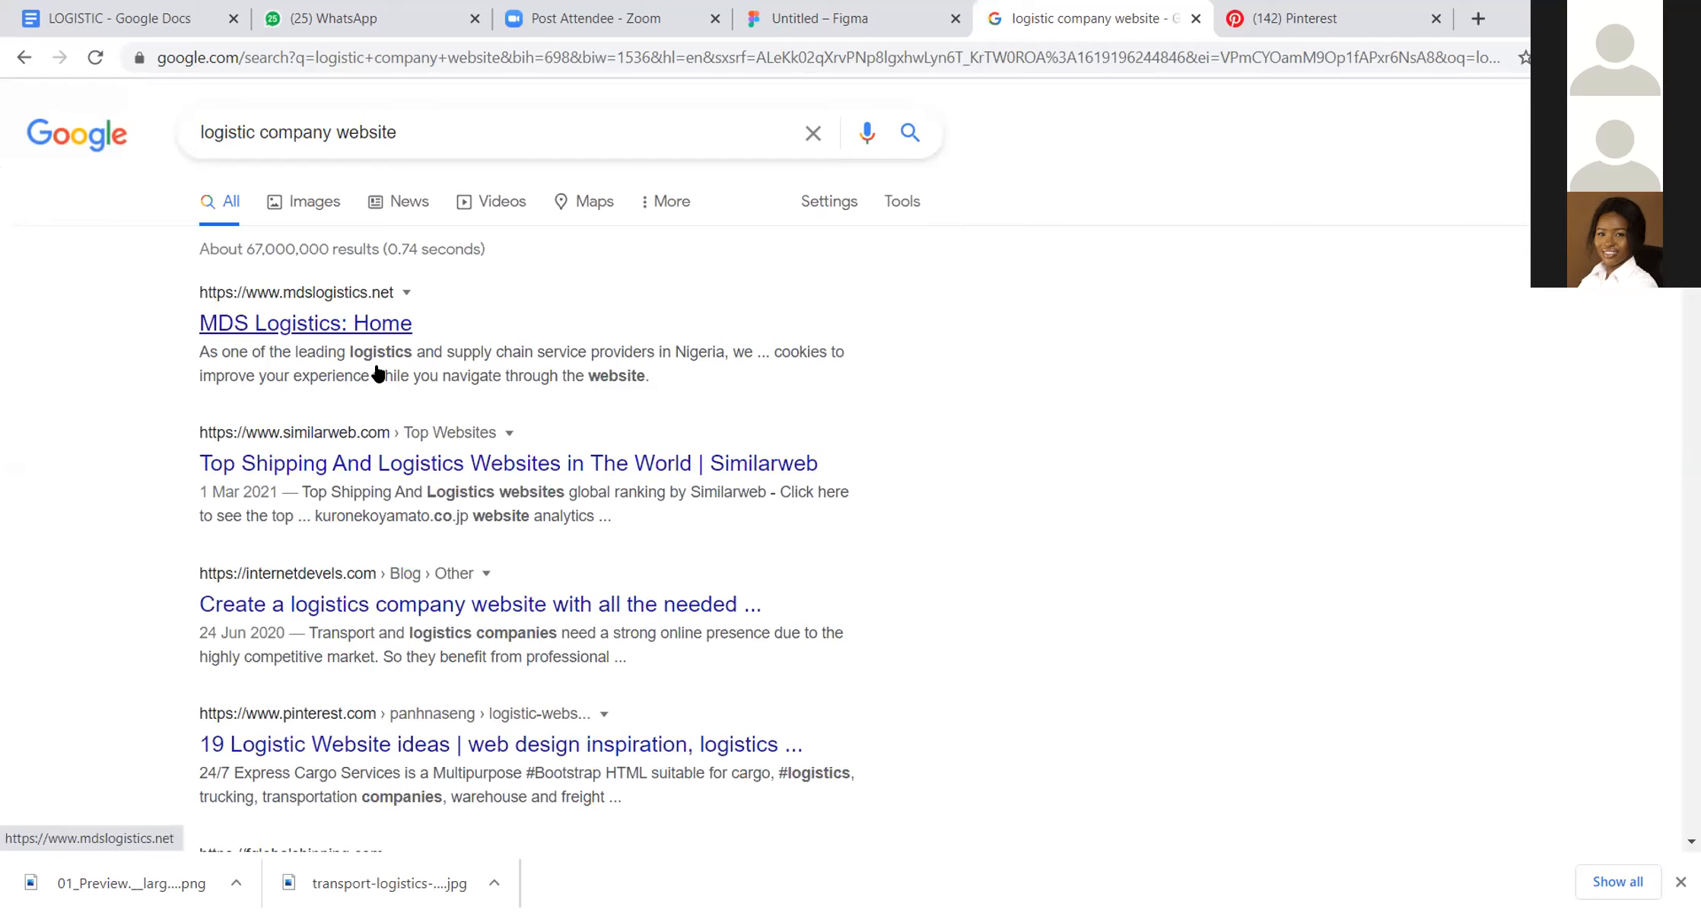
Step: Open the MDS Logistics home page result in a separate browser tab and dismiss its cookies notification
{"action": "right_click", "coordinate": [388, 326]}
{"action": "left_click", "coordinate": [491, 346]}
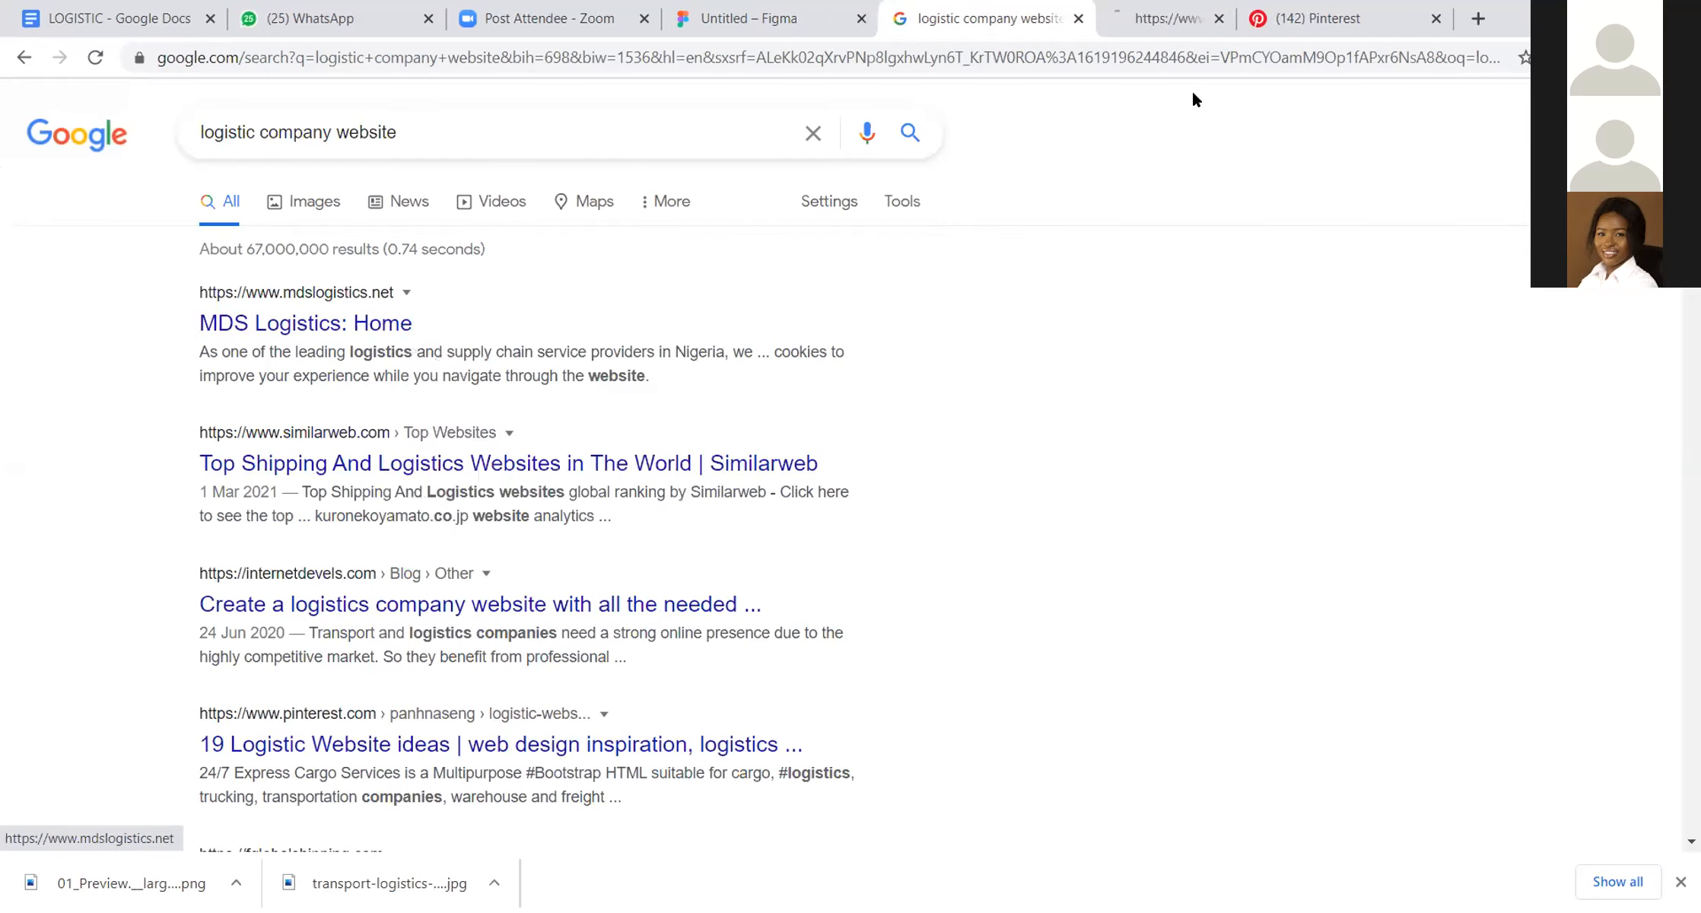
{"action": "left_click", "coordinate": [1139, 11]}
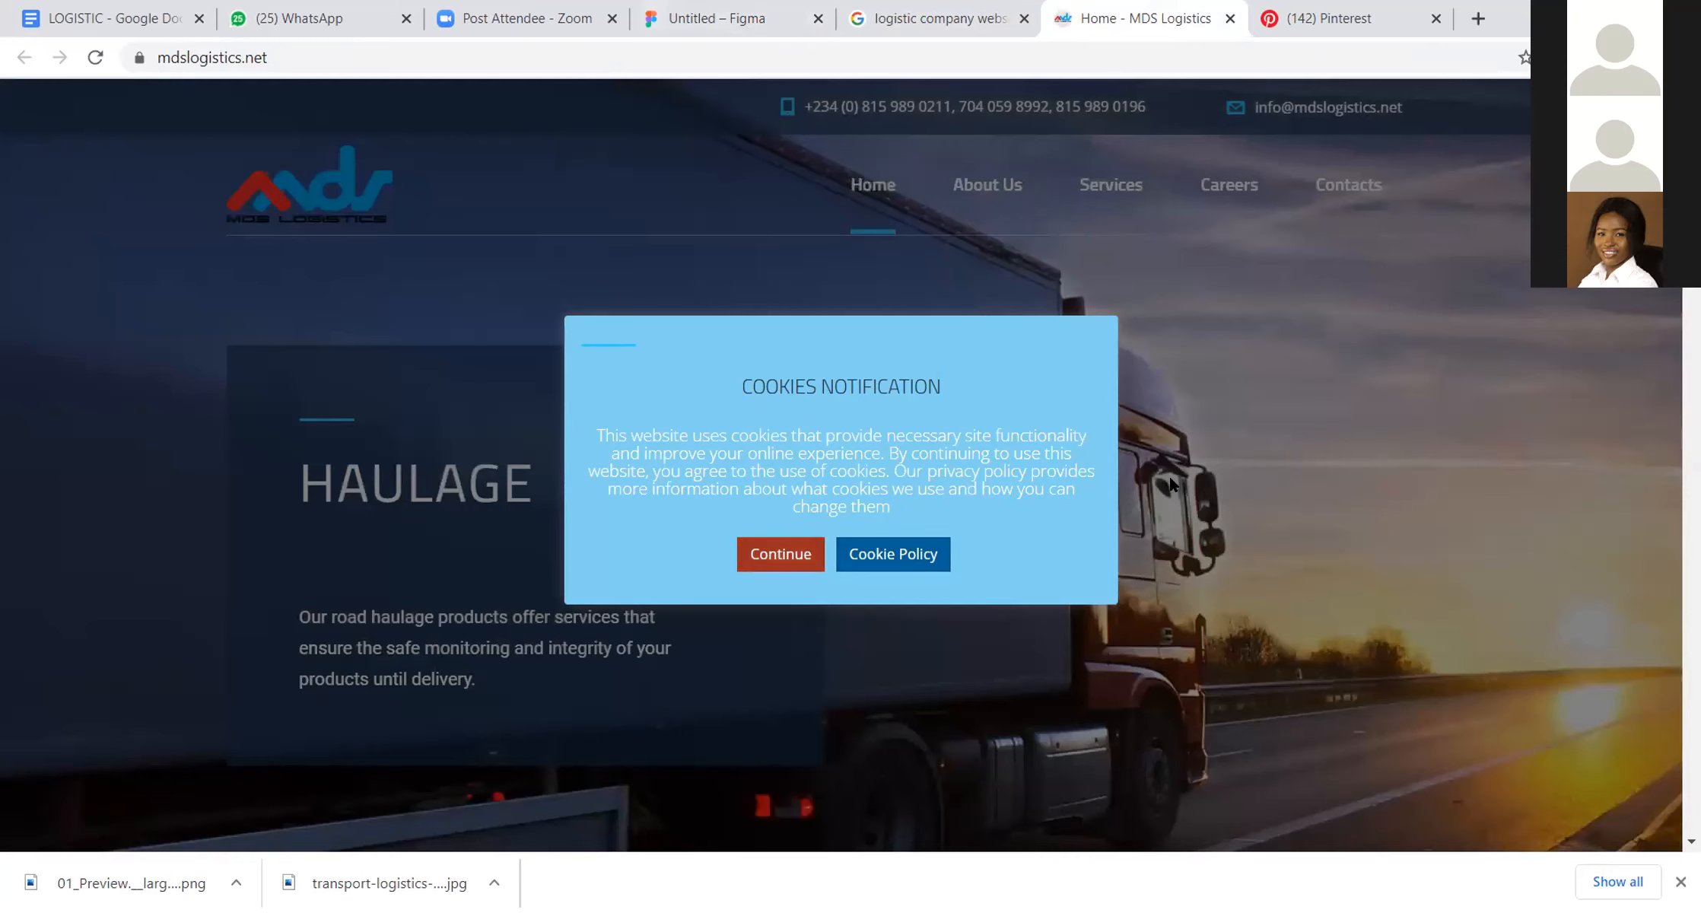
{"action": "left_click", "coordinate": [1169, 477]}
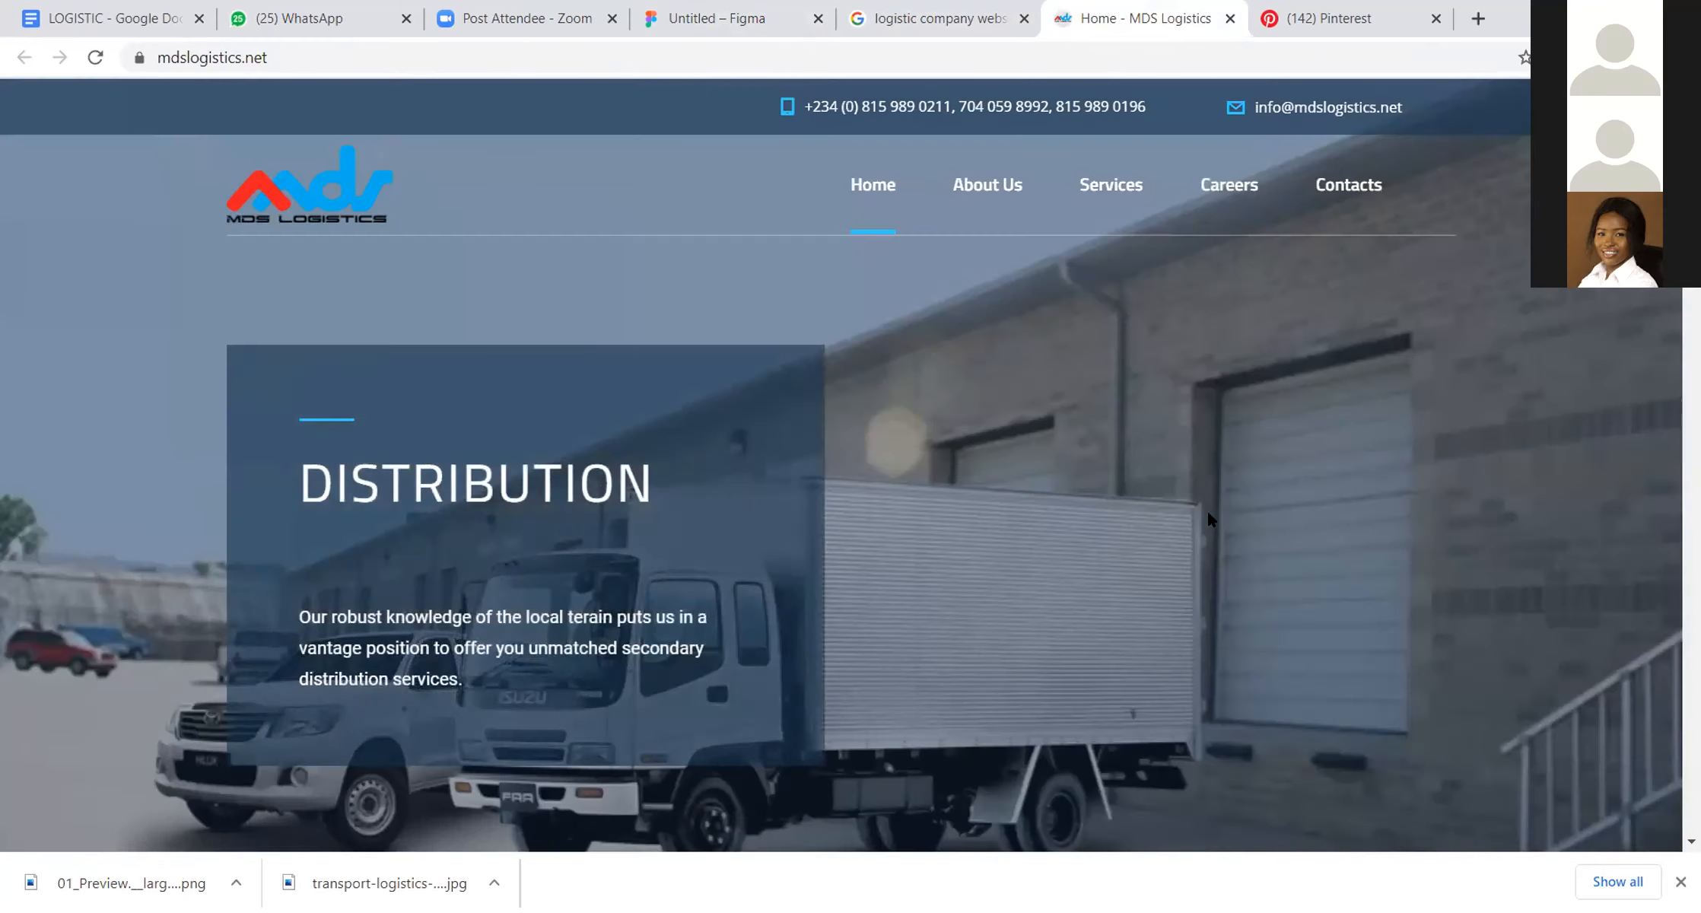
Step: Examine the MDS Logistics home page's hero slides, service icons, welcome text, statistics, services and partners sections as layout and copy reference
{"action": "scroll", "coordinate": [1389, 764], "scroll_direction": "down", "scroll_amount": 5}
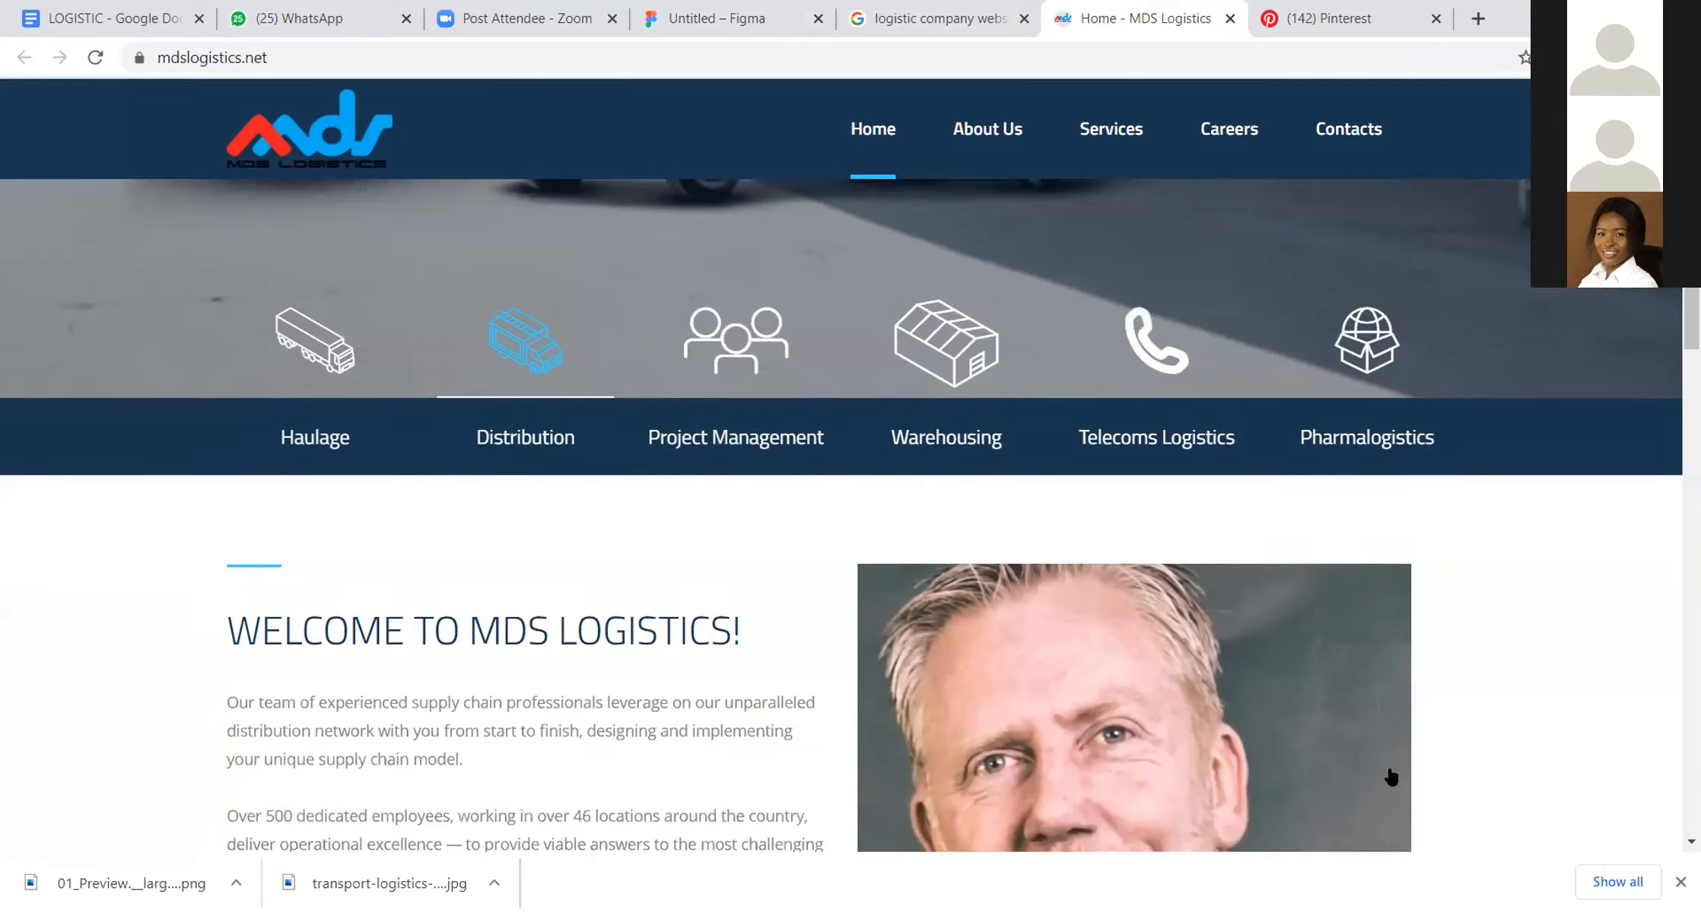
{"action": "scroll", "coordinate": [1391, 776], "scroll_direction": "down", "scroll_amount": 15}
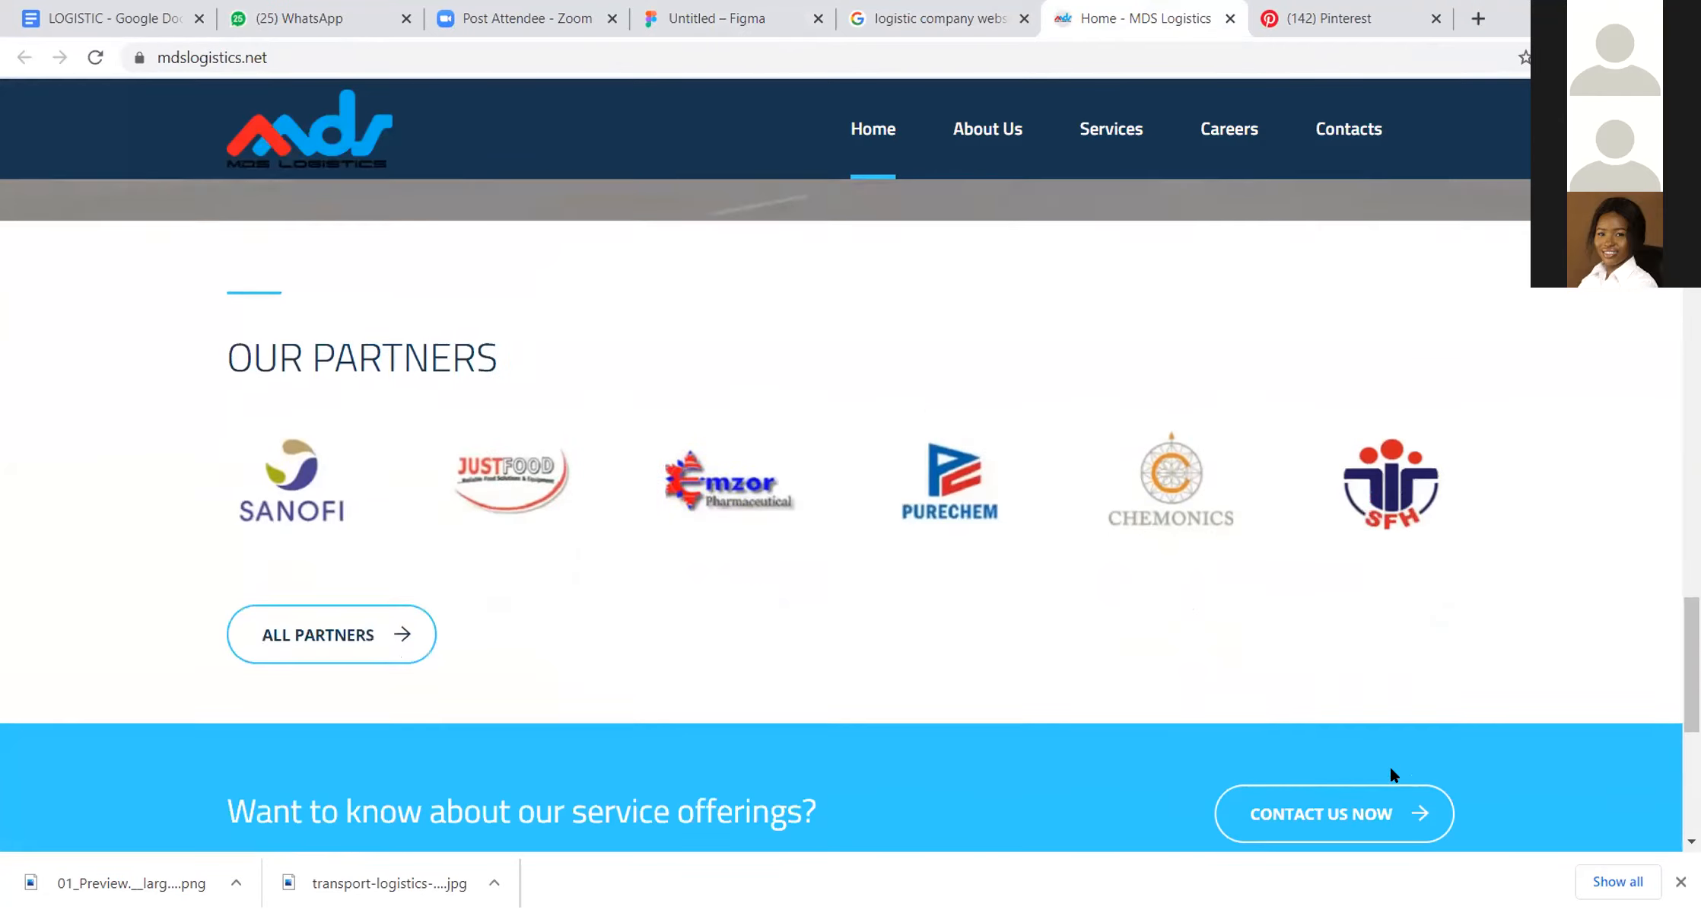
{"action": "scroll", "coordinate": [1391, 768], "scroll_direction": "down", "scroll_amount": 6}
{"action": "scroll", "coordinate": [1391, 768], "scroll_direction": "up", "scroll_amount": 10}
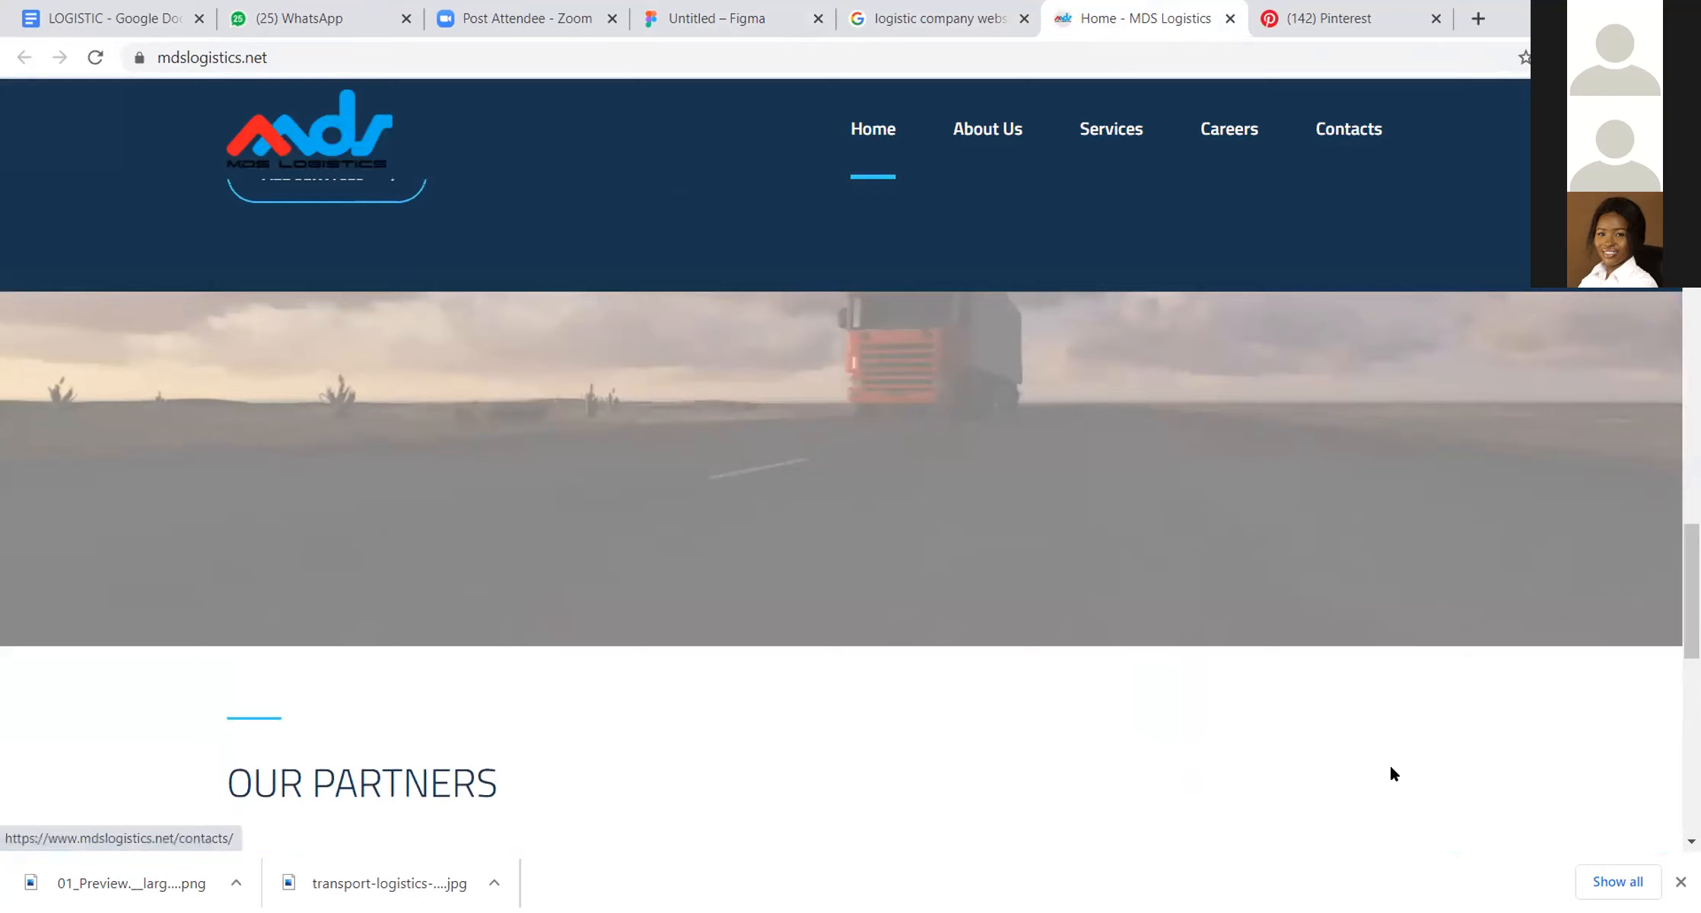
{"action": "scroll", "coordinate": [1391, 773], "scroll_direction": "up", "scroll_amount": 15}
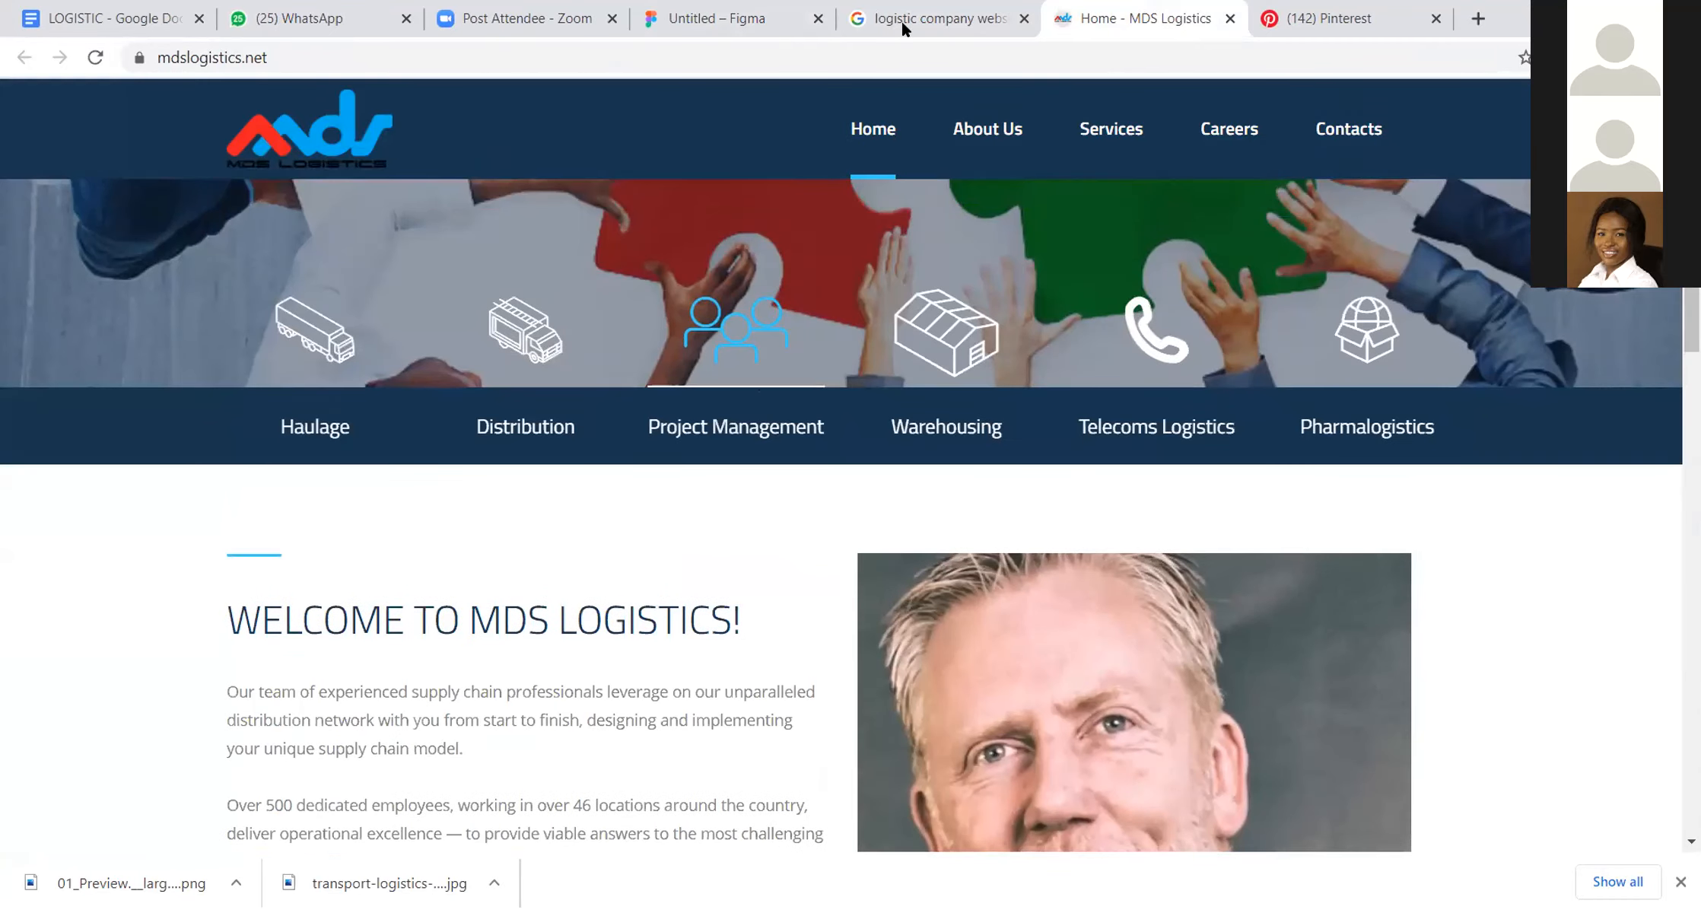
{"action": "scroll", "coordinate": [1310, 457], "scroll_direction": "up", "scroll_amount": 10}
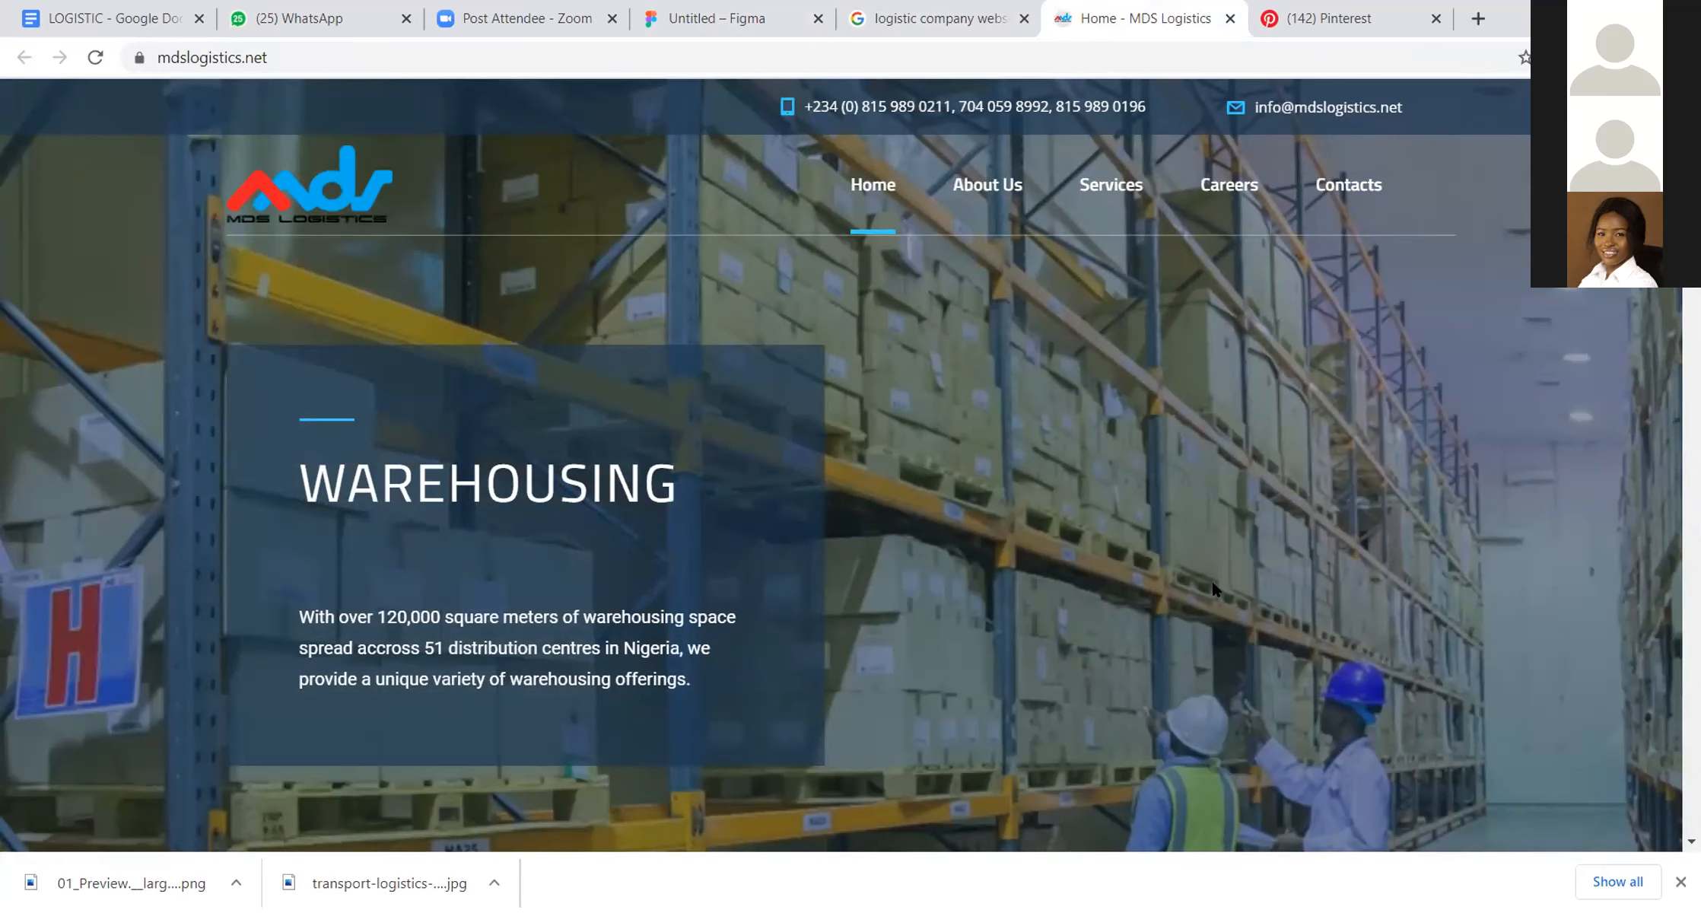
{"action": "scroll", "coordinate": [1210, 580], "scroll_direction": "down", "scroll_amount": 3}
{"action": "scroll", "coordinate": [1140, 343], "scroll_direction": "down", "scroll_amount": 20}
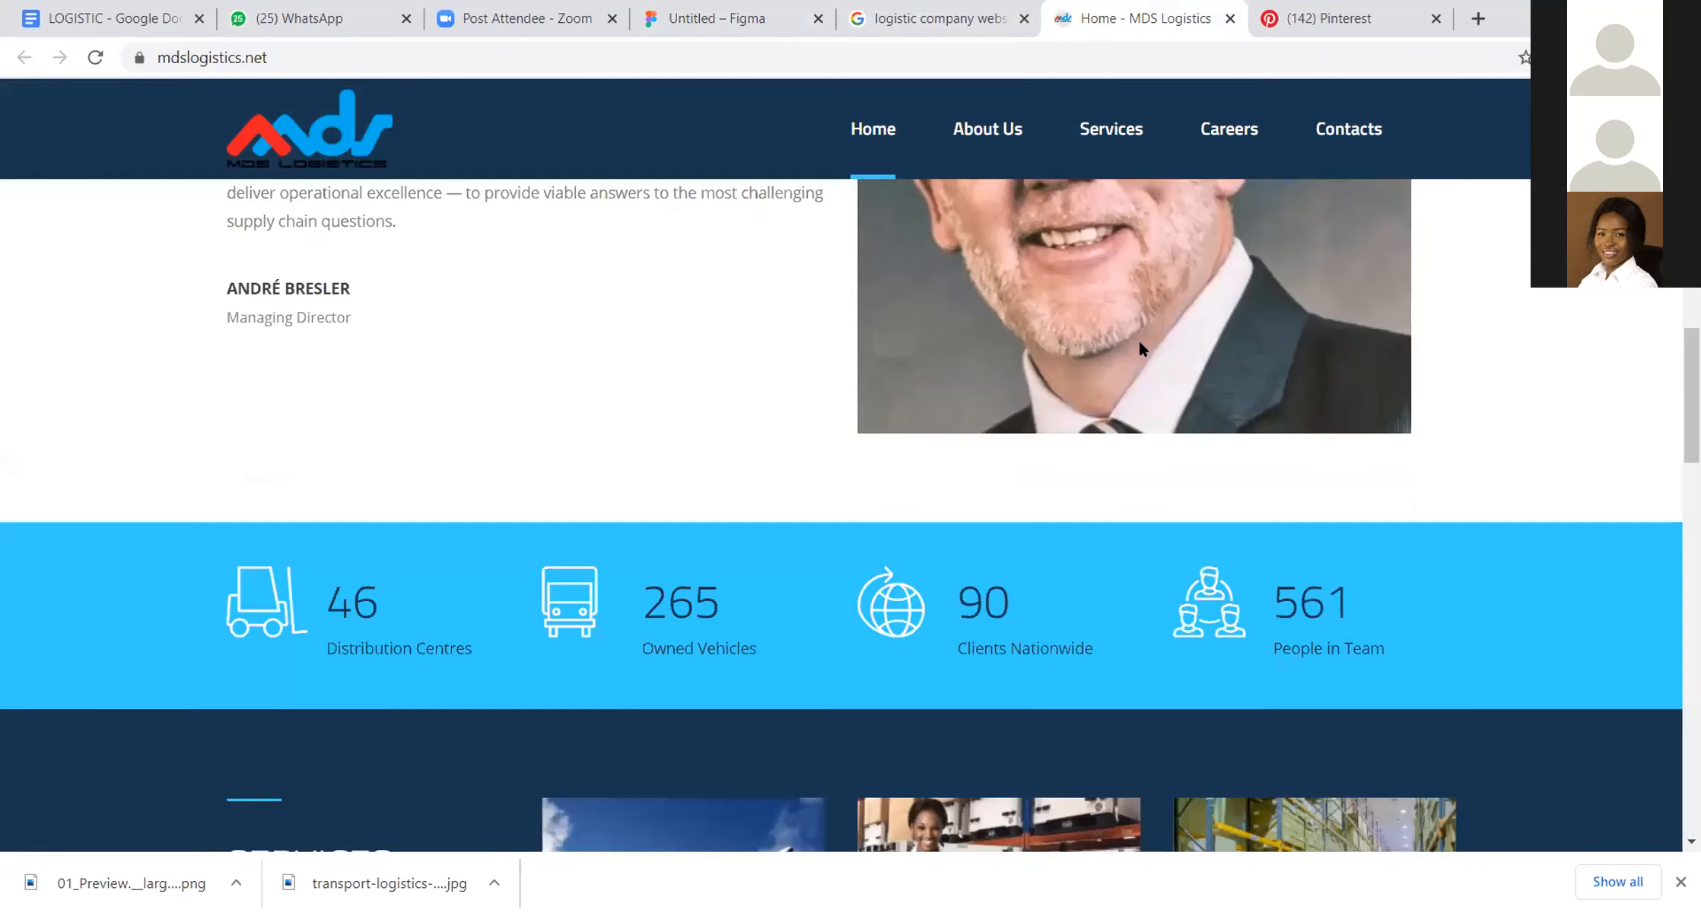
{"action": "scroll", "coordinate": [1140, 344], "scroll_direction": "up", "scroll_amount": 20}
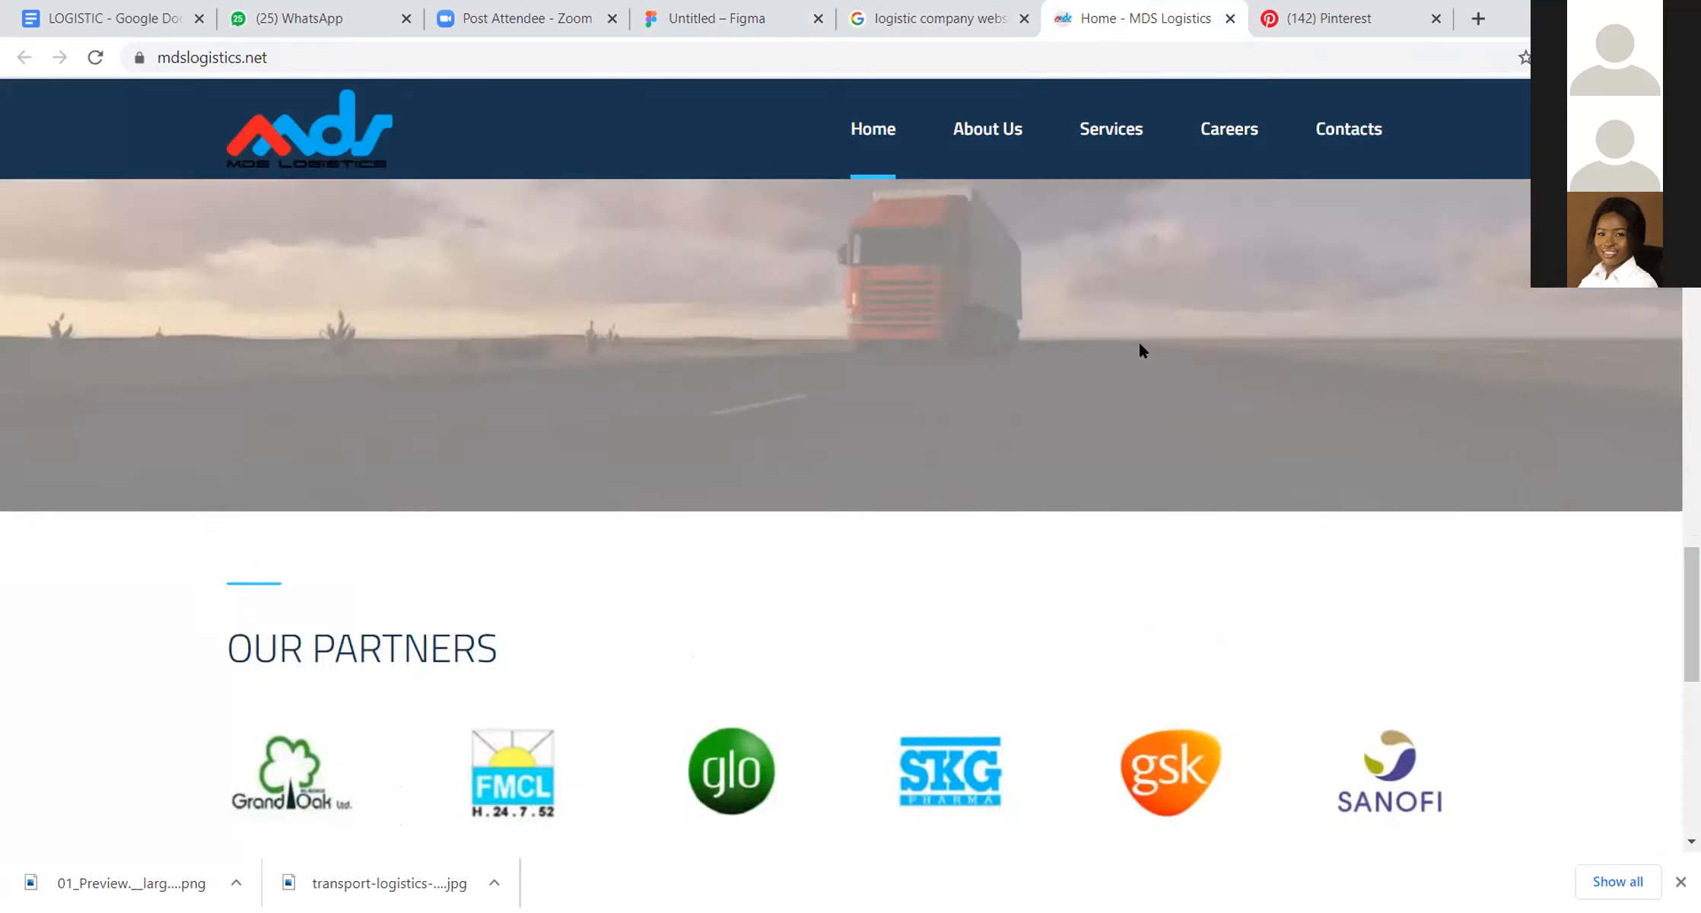
{"action": "scroll", "coordinate": [1140, 351], "scroll_direction": "up", "scroll_amount": 2}
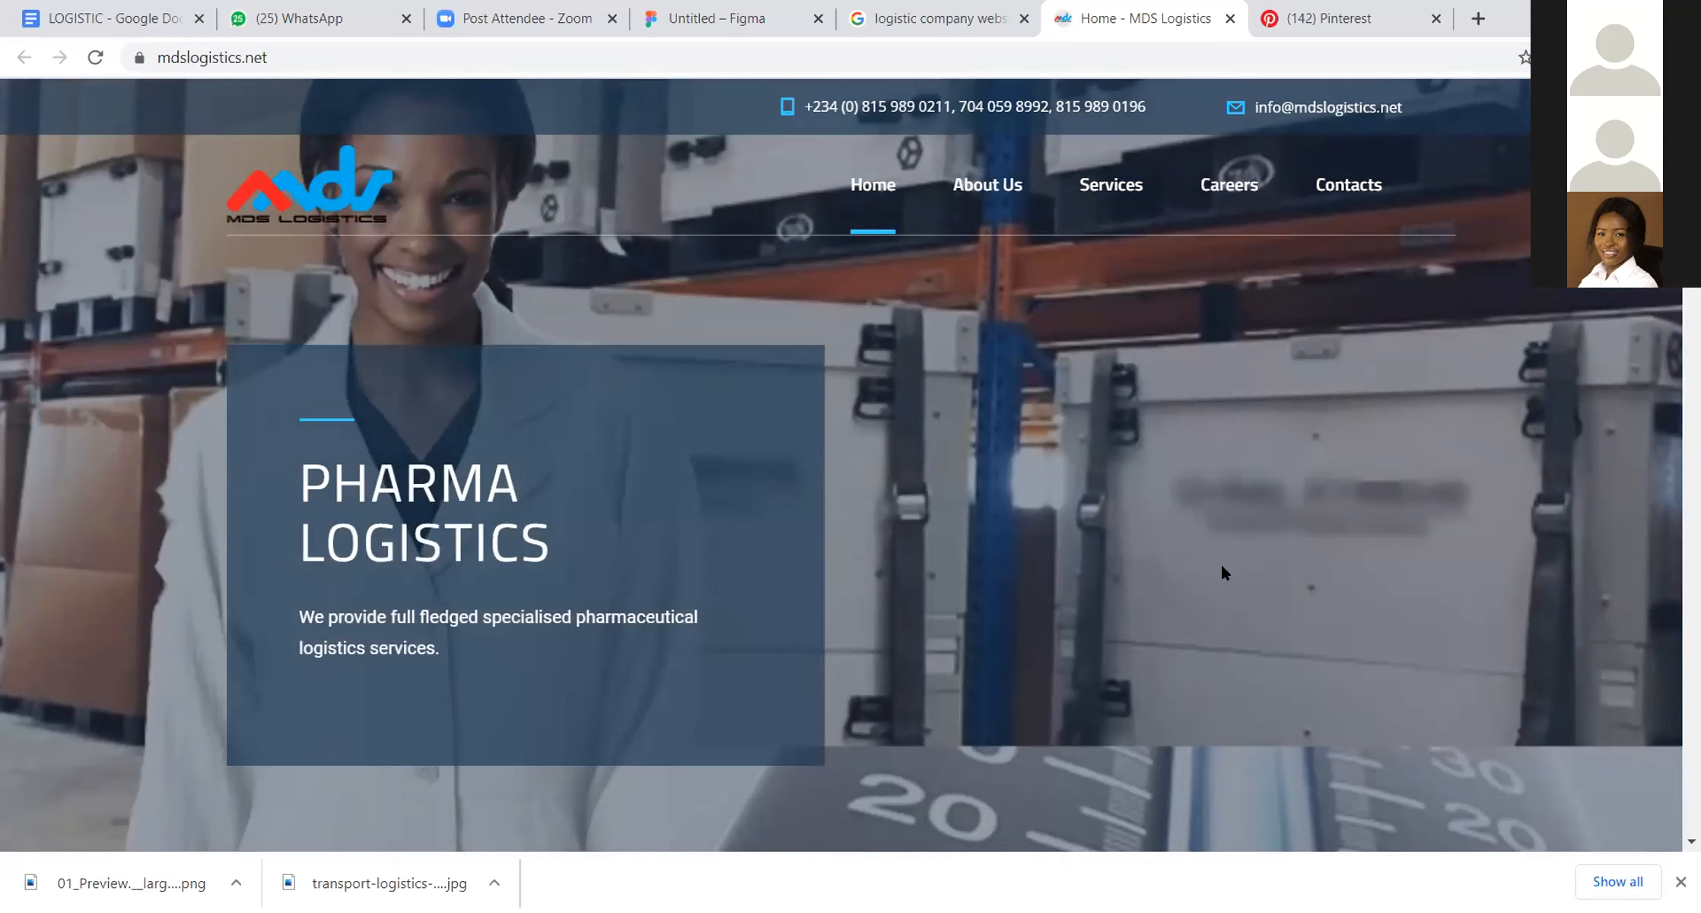
{"action": "scroll", "coordinate": [1221, 563], "scroll_direction": "down", "scroll_amount": 10}
{"action": "scroll", "coordinate": [1223, 560], "scroll_direction": "down", "scroll_amount": 15}
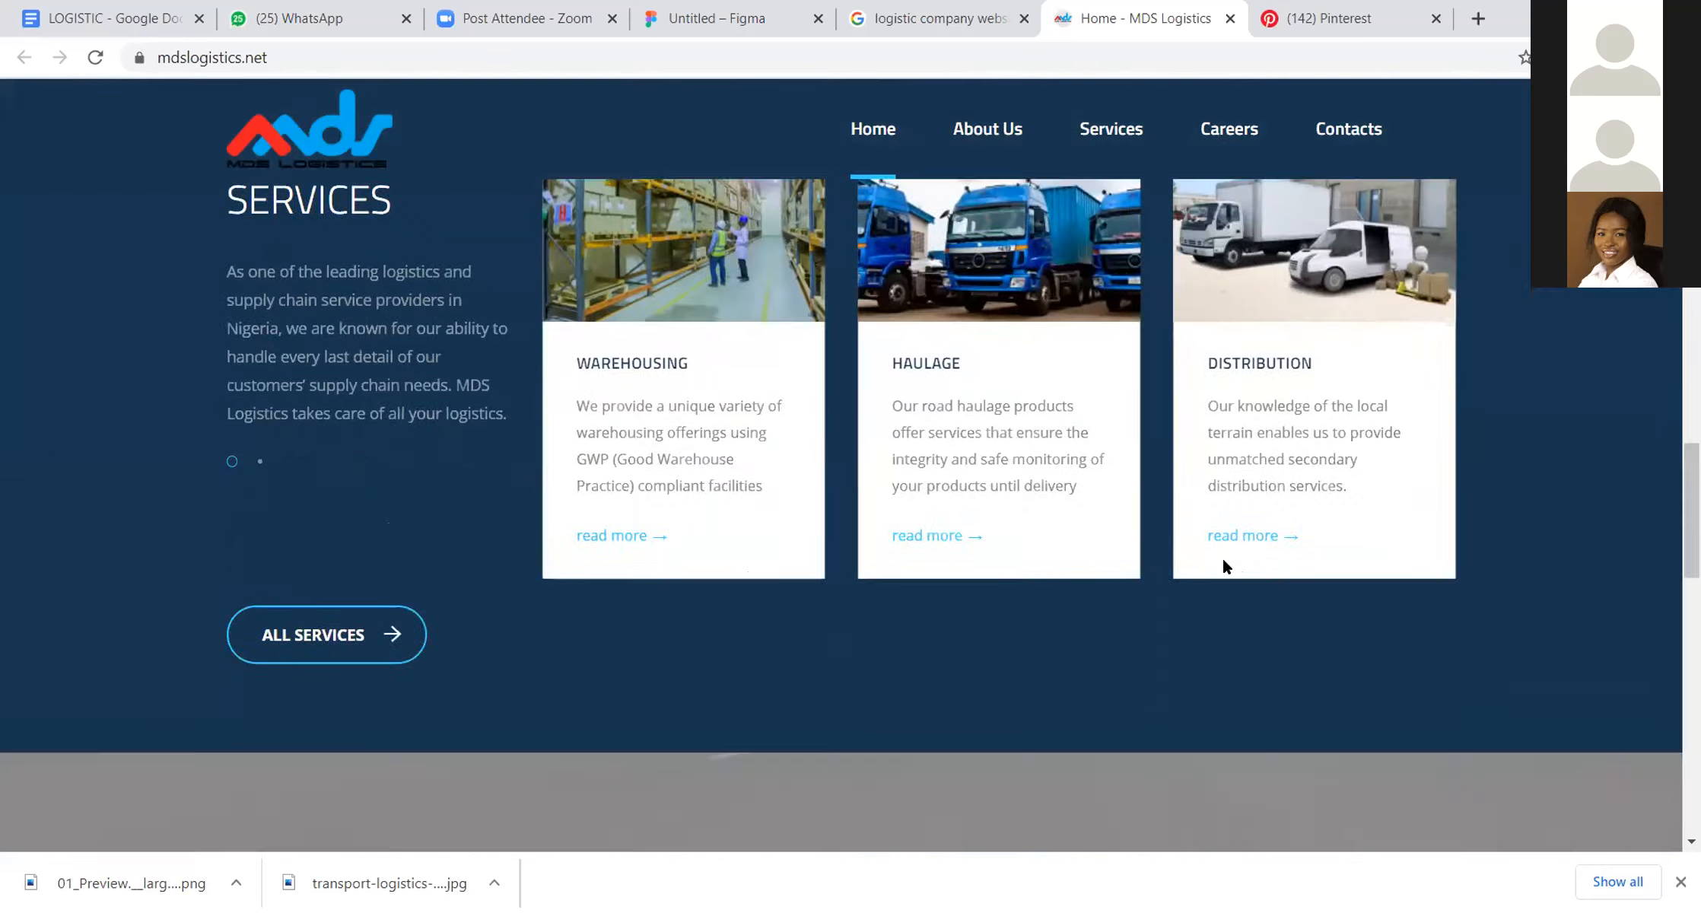
{"action": "scroll", "coordinate": [1223, 560], "scroll_direction": "up", "scroll_amount": 5}
{"action": "scroll", "coordinate": [1222, 567], "scroll_direction": "up", "scroll_amount": 8}
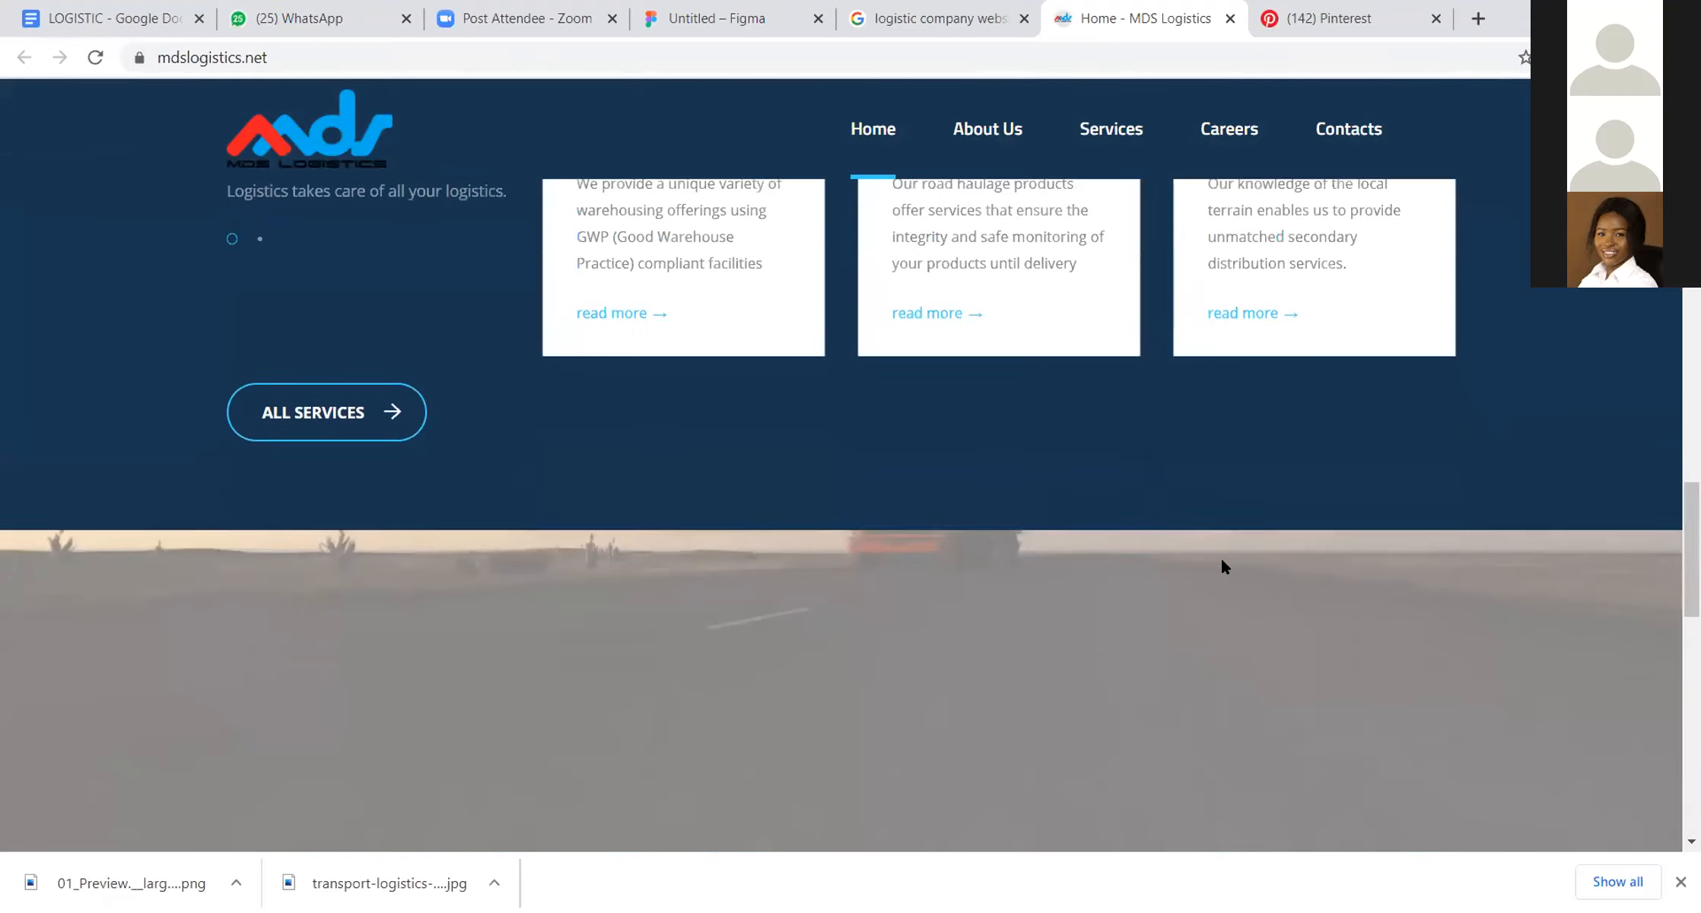
{"action": "scroll", "coordinate": [1222, 566], "scroll_direction": "up", "scroll_amount": 5}
{"action": "scroll", "coordinate": [1221, 564], "scroll_direction": "up", "scroll_amount": 5}
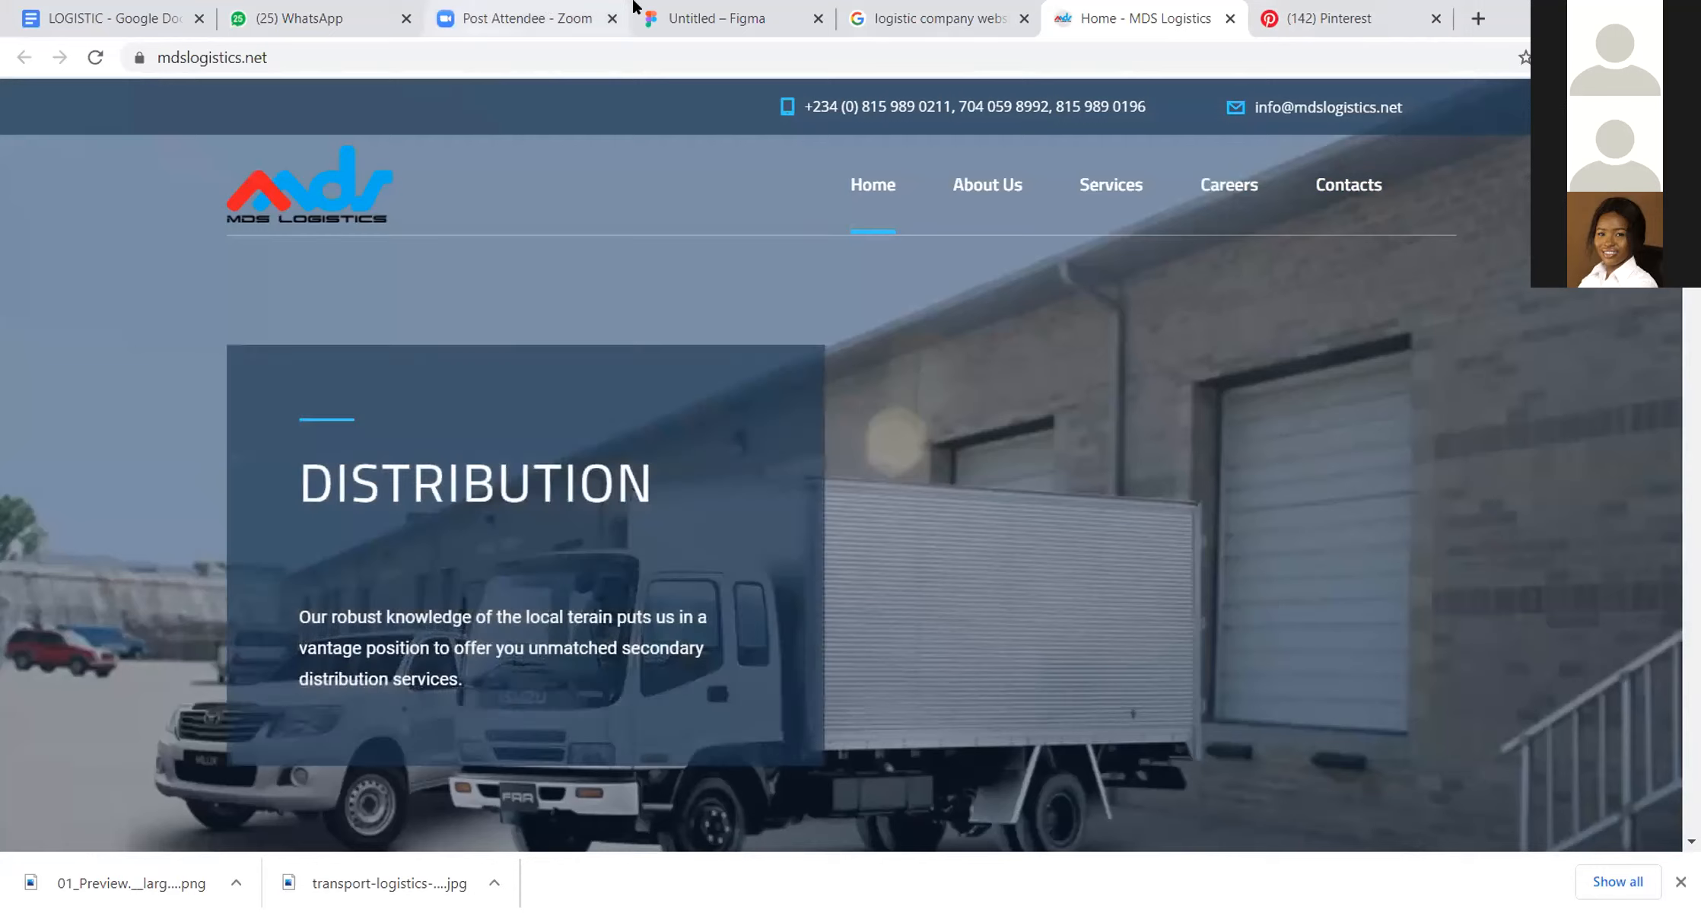
Step: Switch to the Figma design file, discard the empty text layer and move both reference images slightly up and left, away from the frame
{"action": "left_click", "coordinate": [723, 20]}
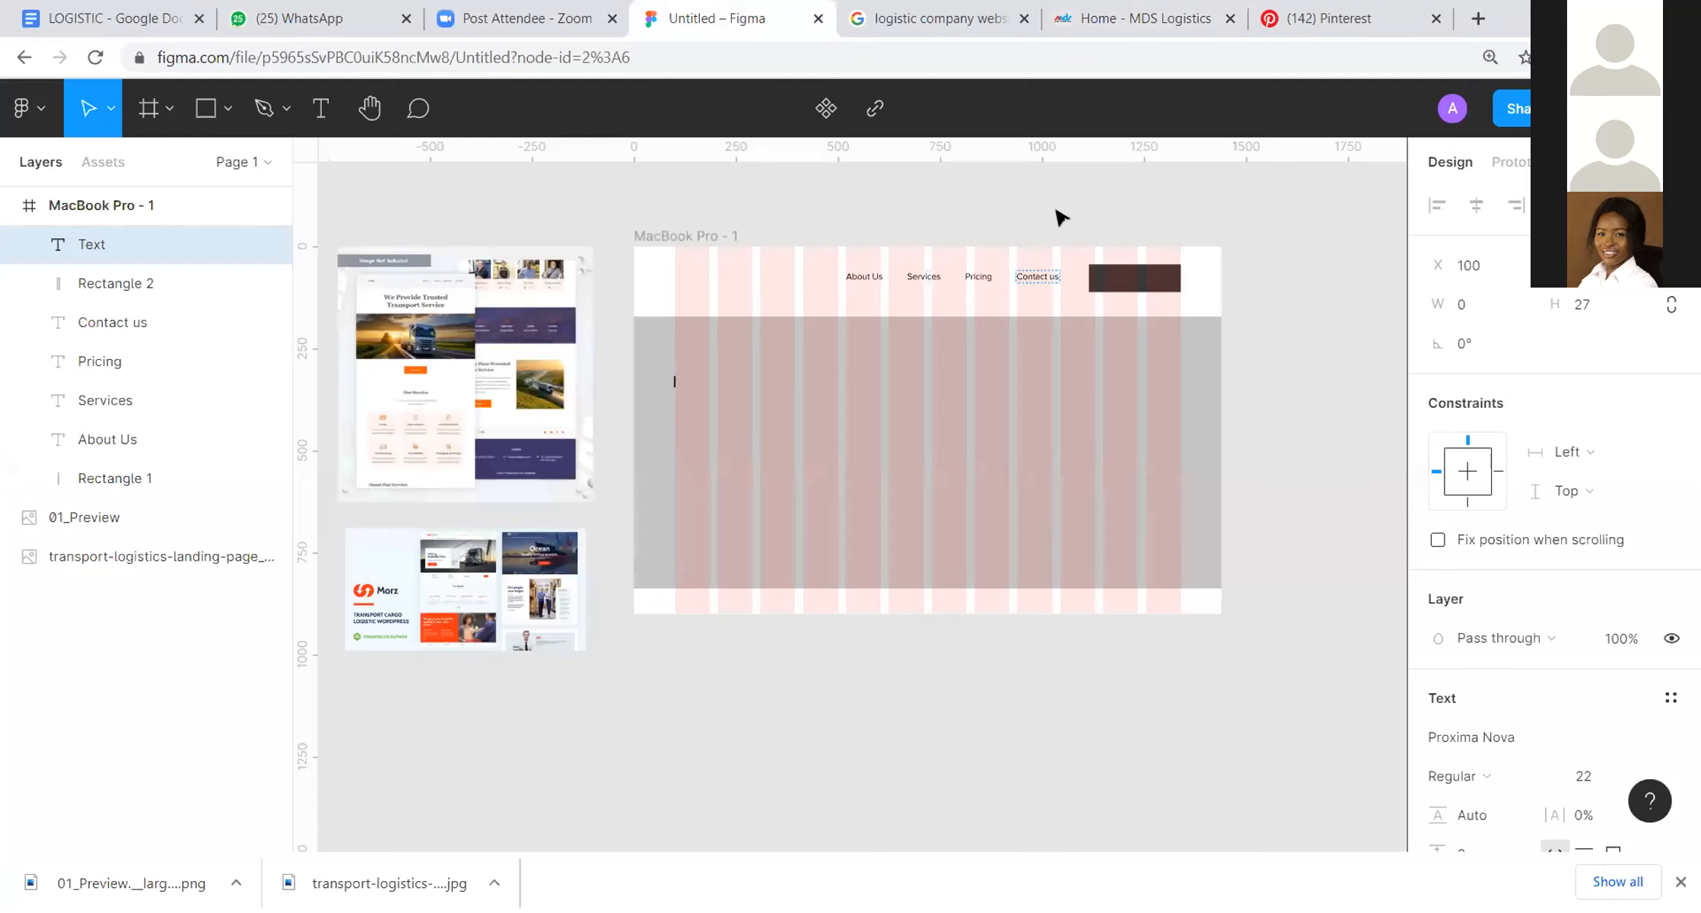
{"action": "left_click", "coordinate": [1062, 216]}
{"action": "key", "text": "space"}
{"action": "left_click_drag", "start_coordinate": [1238, 186], "coordinate": [1280, 219]}
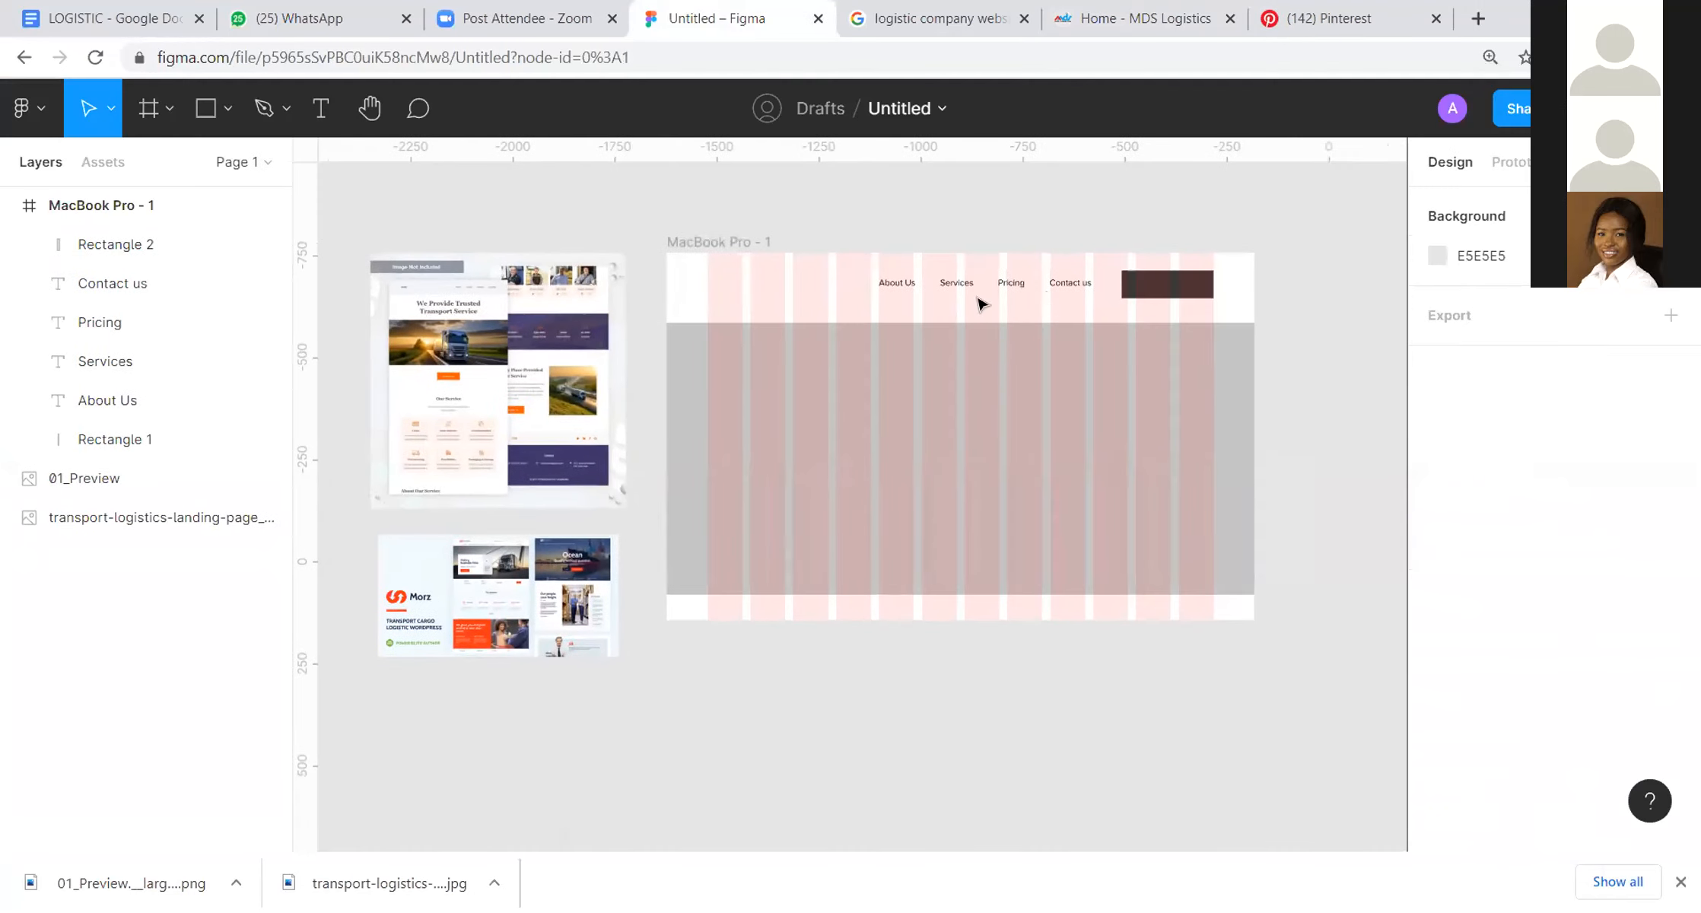
{"action": "left_click", "coordinate": [444, 309]}
{"action": "left_click_drag", "start_coordinate": [489, 204], "coordinate": [492, 670]}
{"action": "left_click_drag", "start_coordinate": [465, 614], "coordinate": [431, 578]}
{"action": "left_click", "coordinate": [1074, 687]}
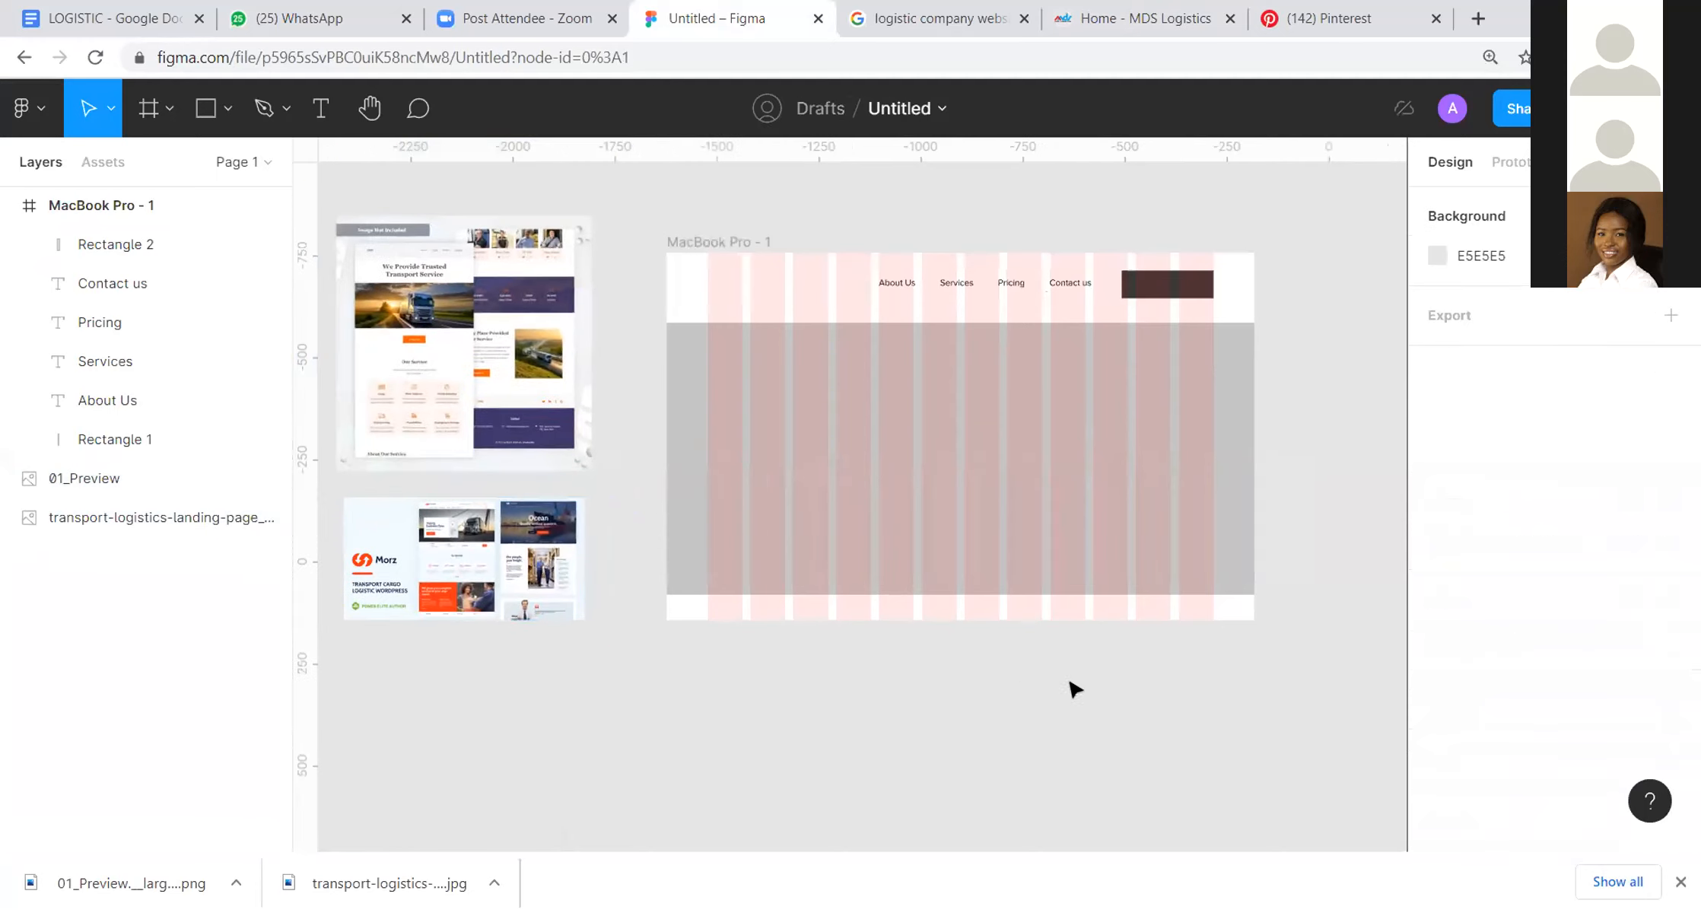
Step: Add a text layer at the first column of the hero rectangle containing the copied line "most efficient way to customer satisfaction."
{"action": "left_click", "coordinate": [320, 109]}
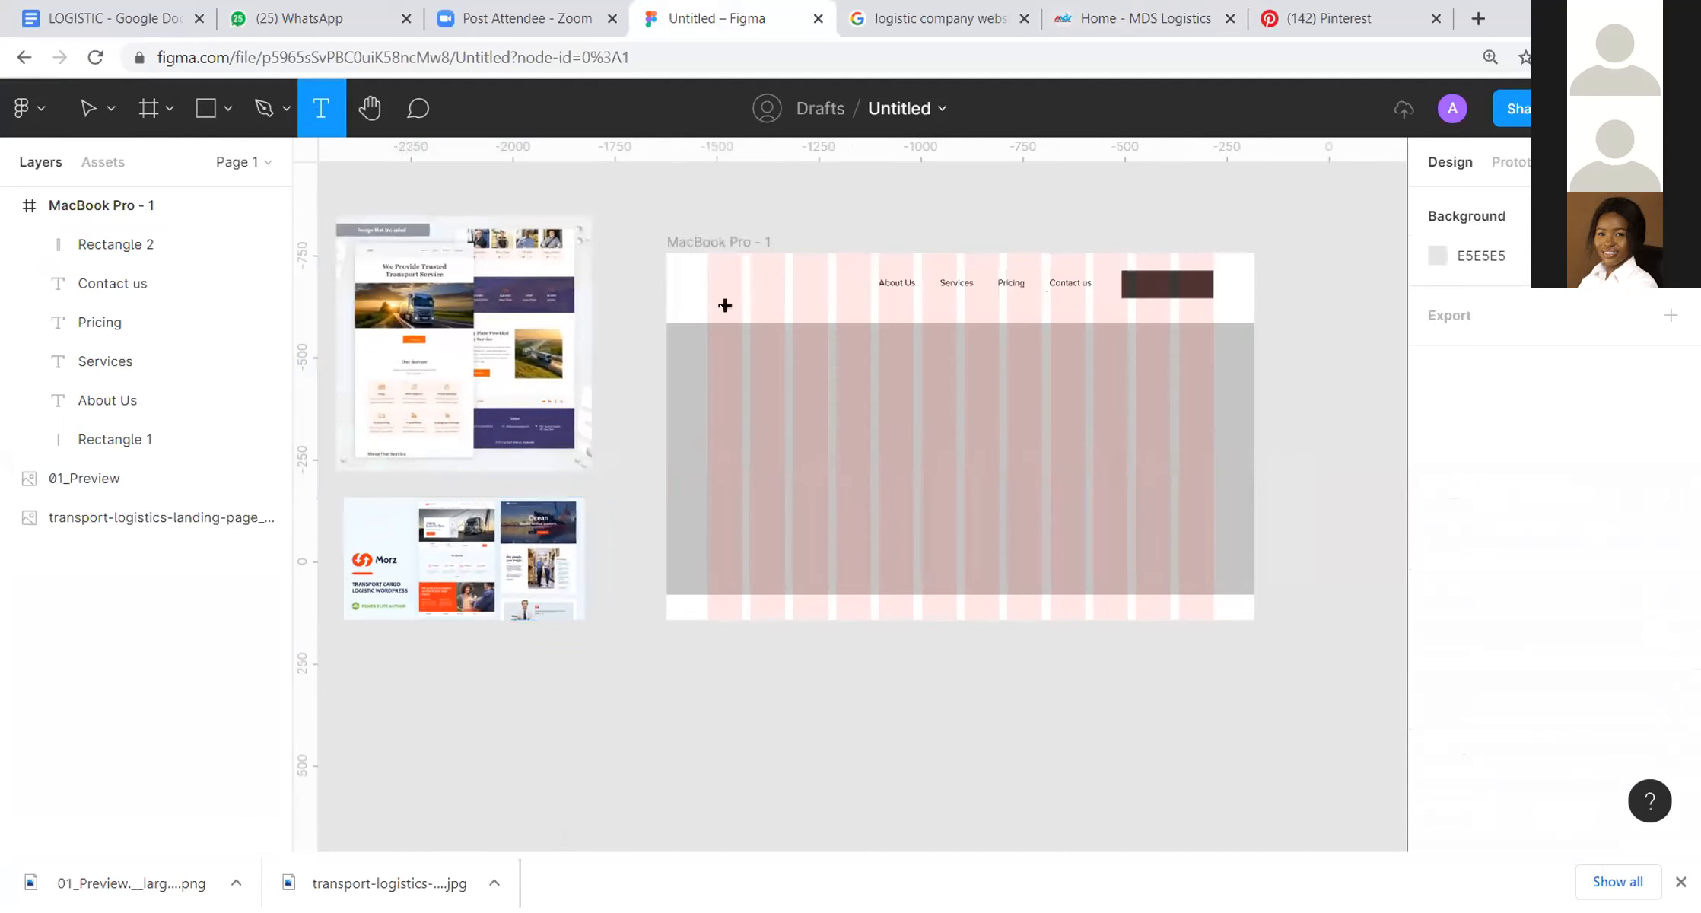
{"action": "left_click", "coordinate": [709, 369]}
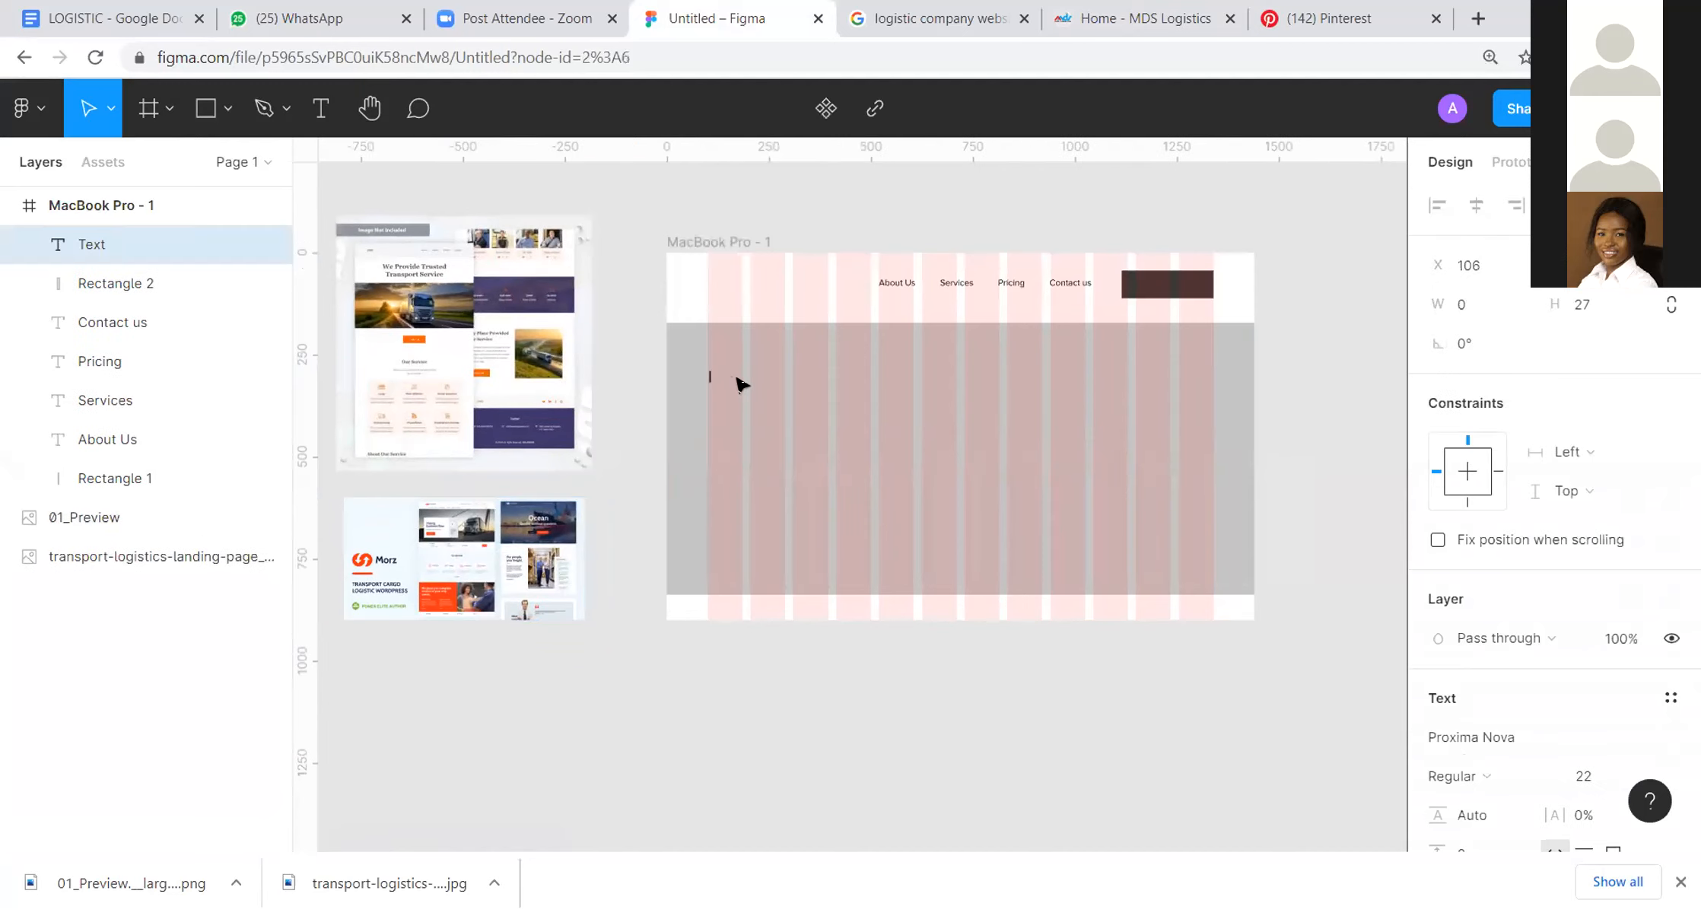
{"action": "key", "text": "ctrl+v"}
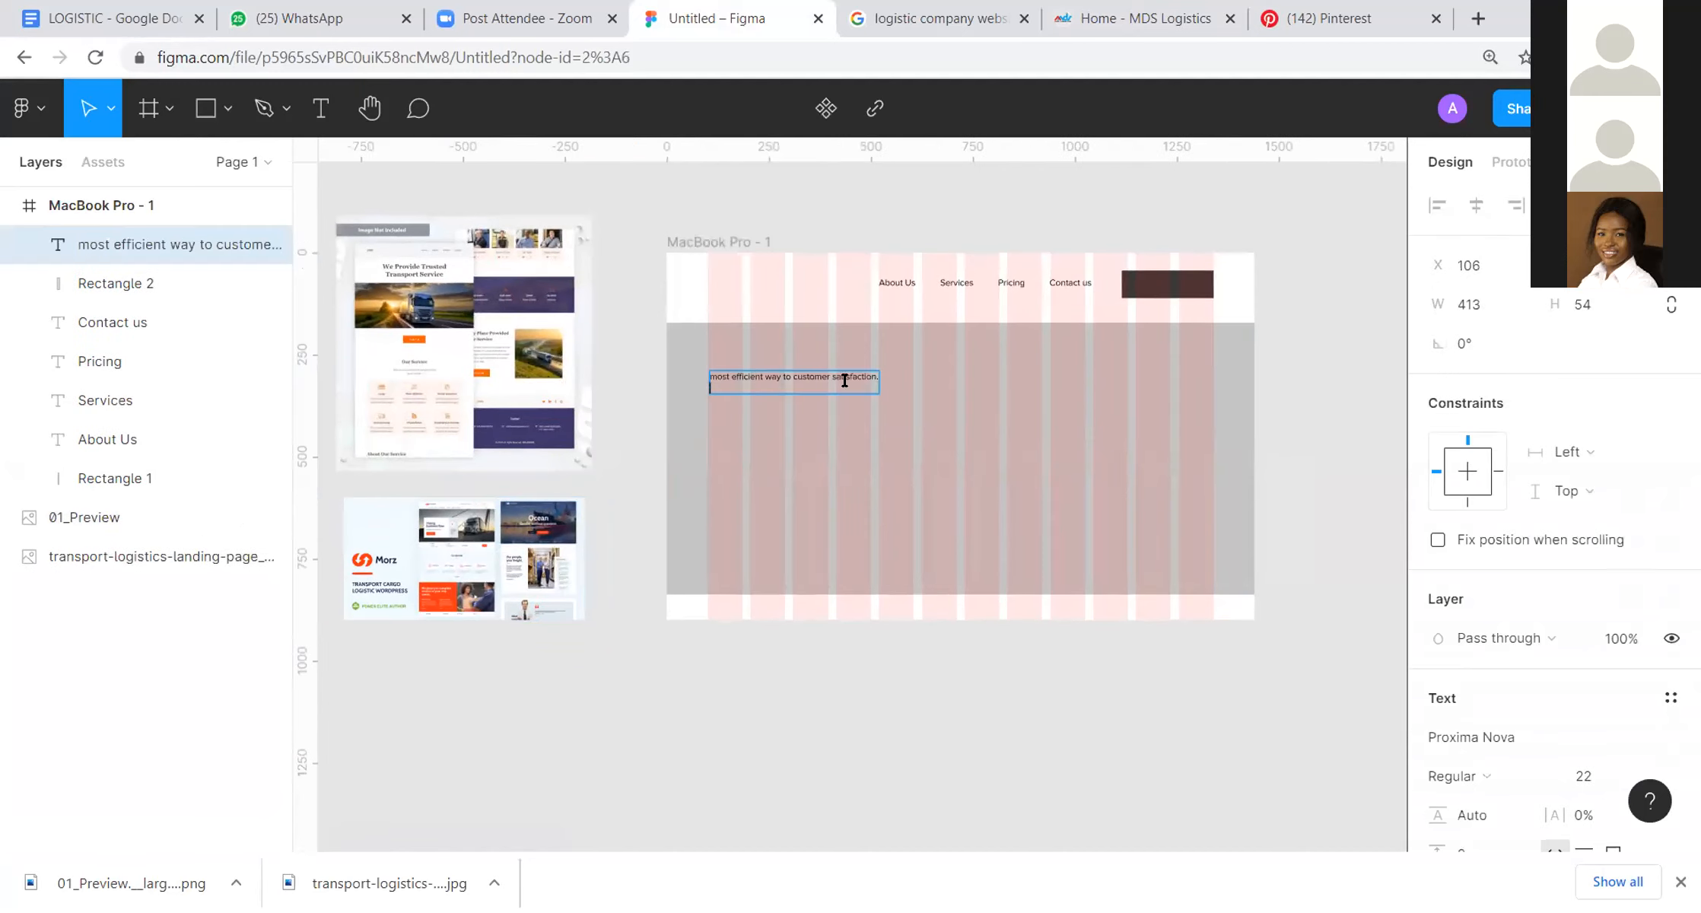
Step: Capitalise the first letter of the hero headline so it begins with "Most"
{"action": "left_click_drag", "start_coordinate": [711, 378], "coordinate": [677, 379]}
{"action": "scroll", "coordinate": [751, 368], "scroll_direction": "up", "scroll_amount": 10}
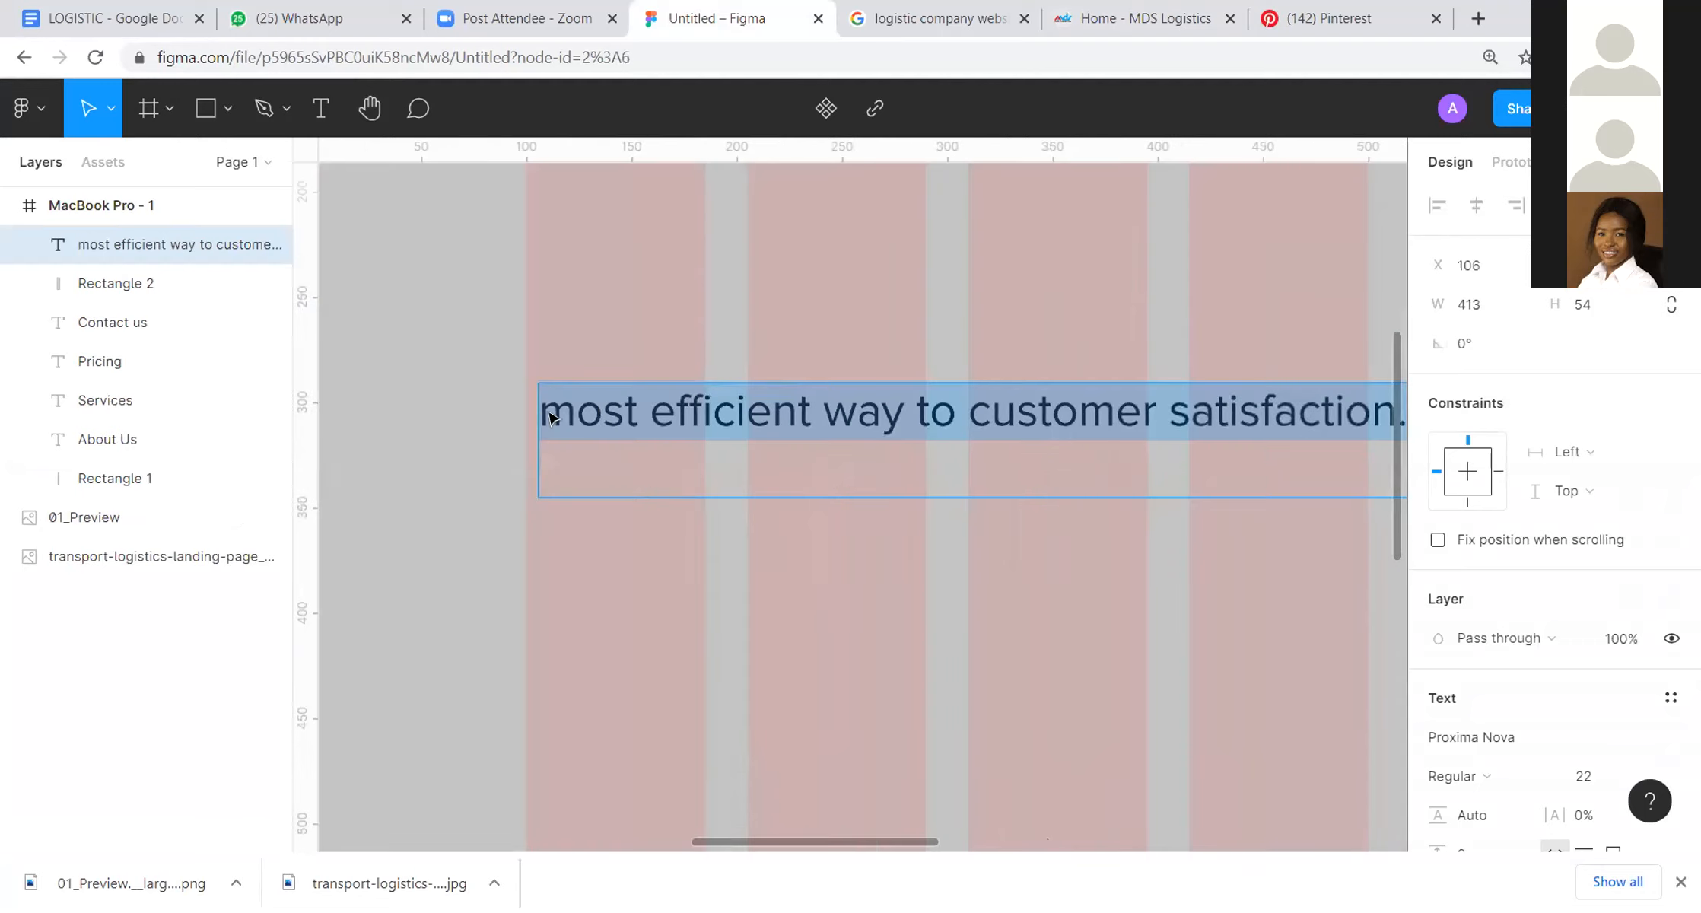
{"action": "left_click", "coordinate": [578, 398]}
{"action": "key", "text": "shift+Left"}
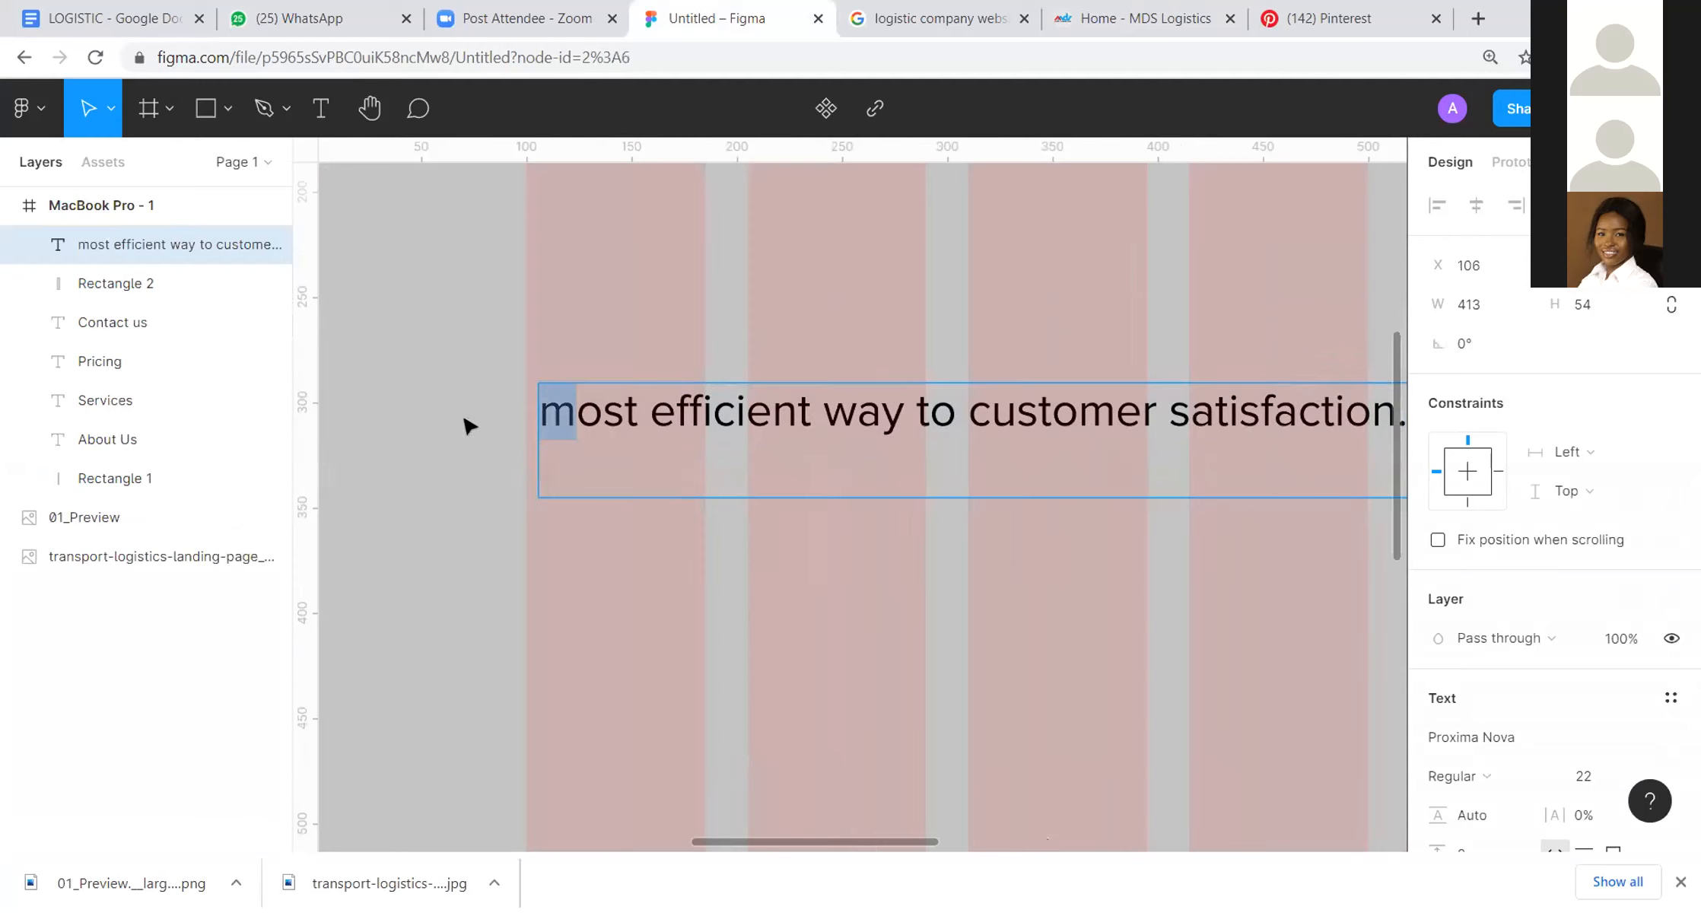
{"action": "type", "text": "M"}
{"action": "key", "text": "Escape"}
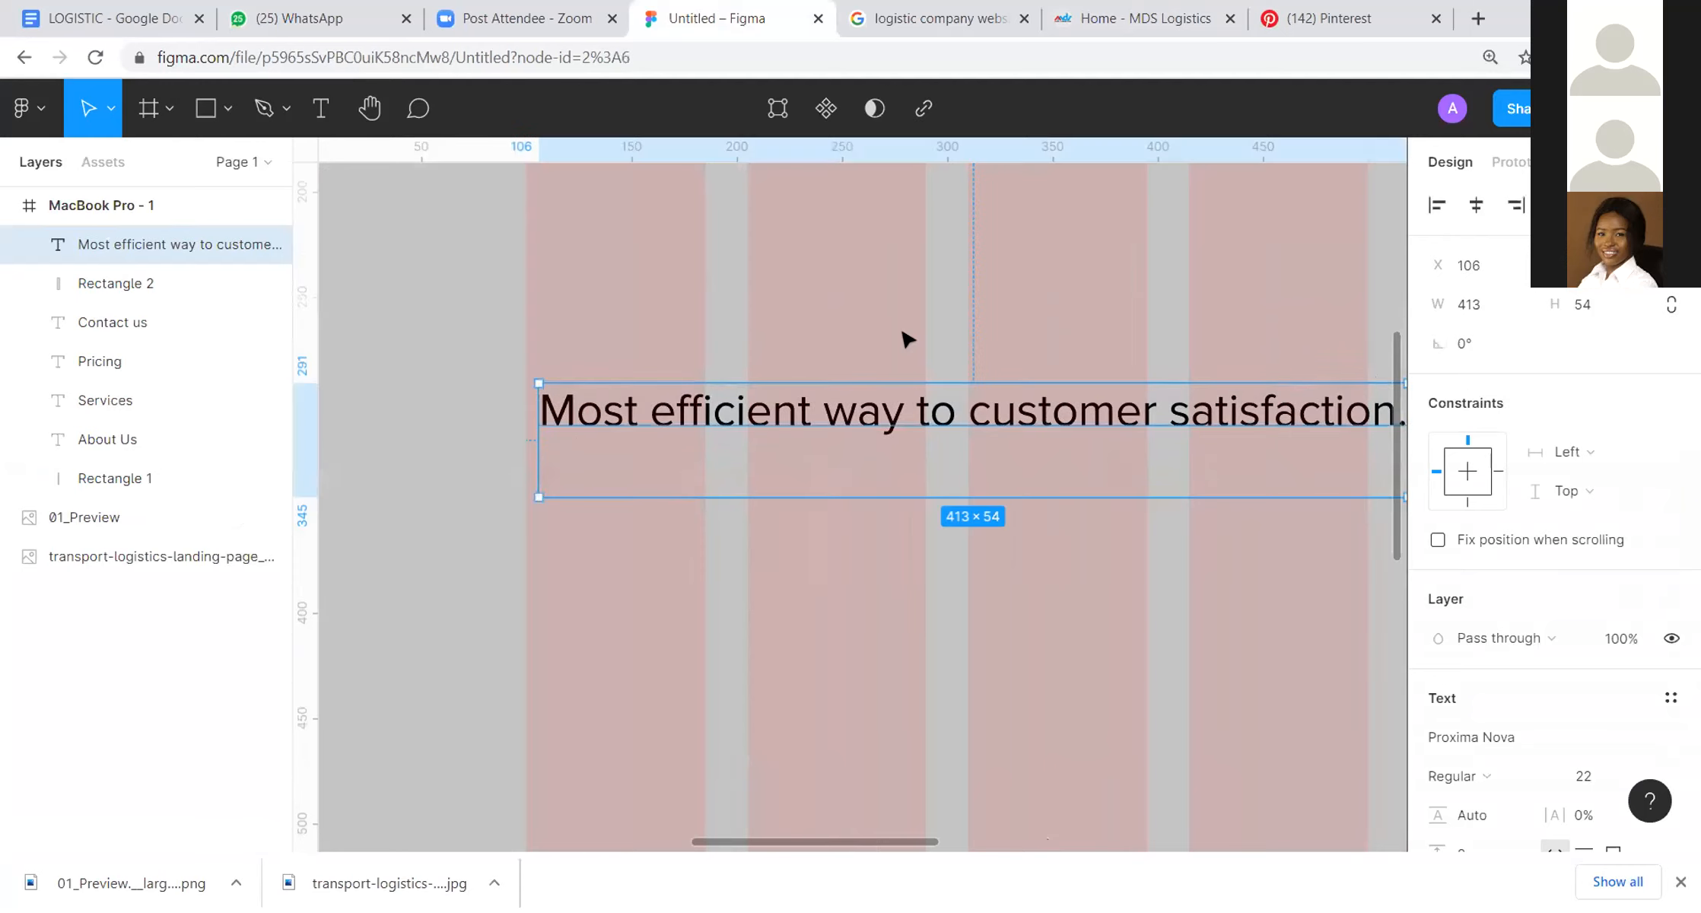
Step: Remove the full stop at the end of the hero headline and add "through delievery" on a new line
{"action": "scroll", "coordinate": [1016, 346], "scroll_direction": "right", "scroll_amount": 5}
{"action": "scroll", "coordinate": [845, 361], "scroll_direction": "left", "scroll_amount": 2}
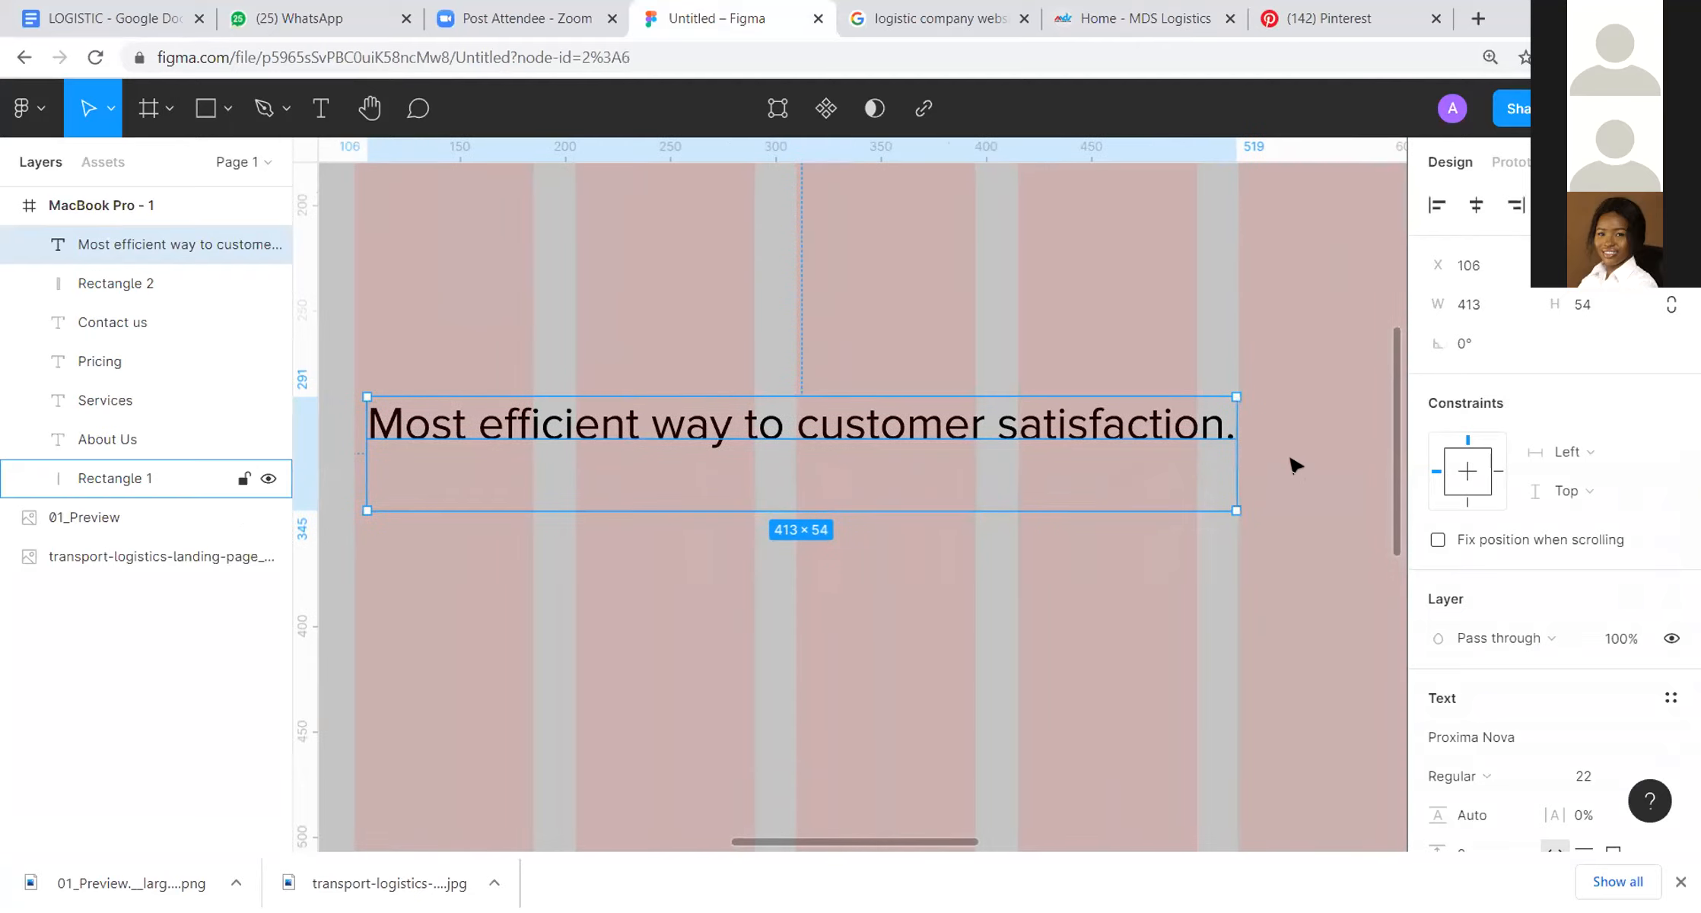
{"action": "double_click", "coordinate": [1227, 432]}
{"action": "left_click", "coordinate": [1229, 434]}
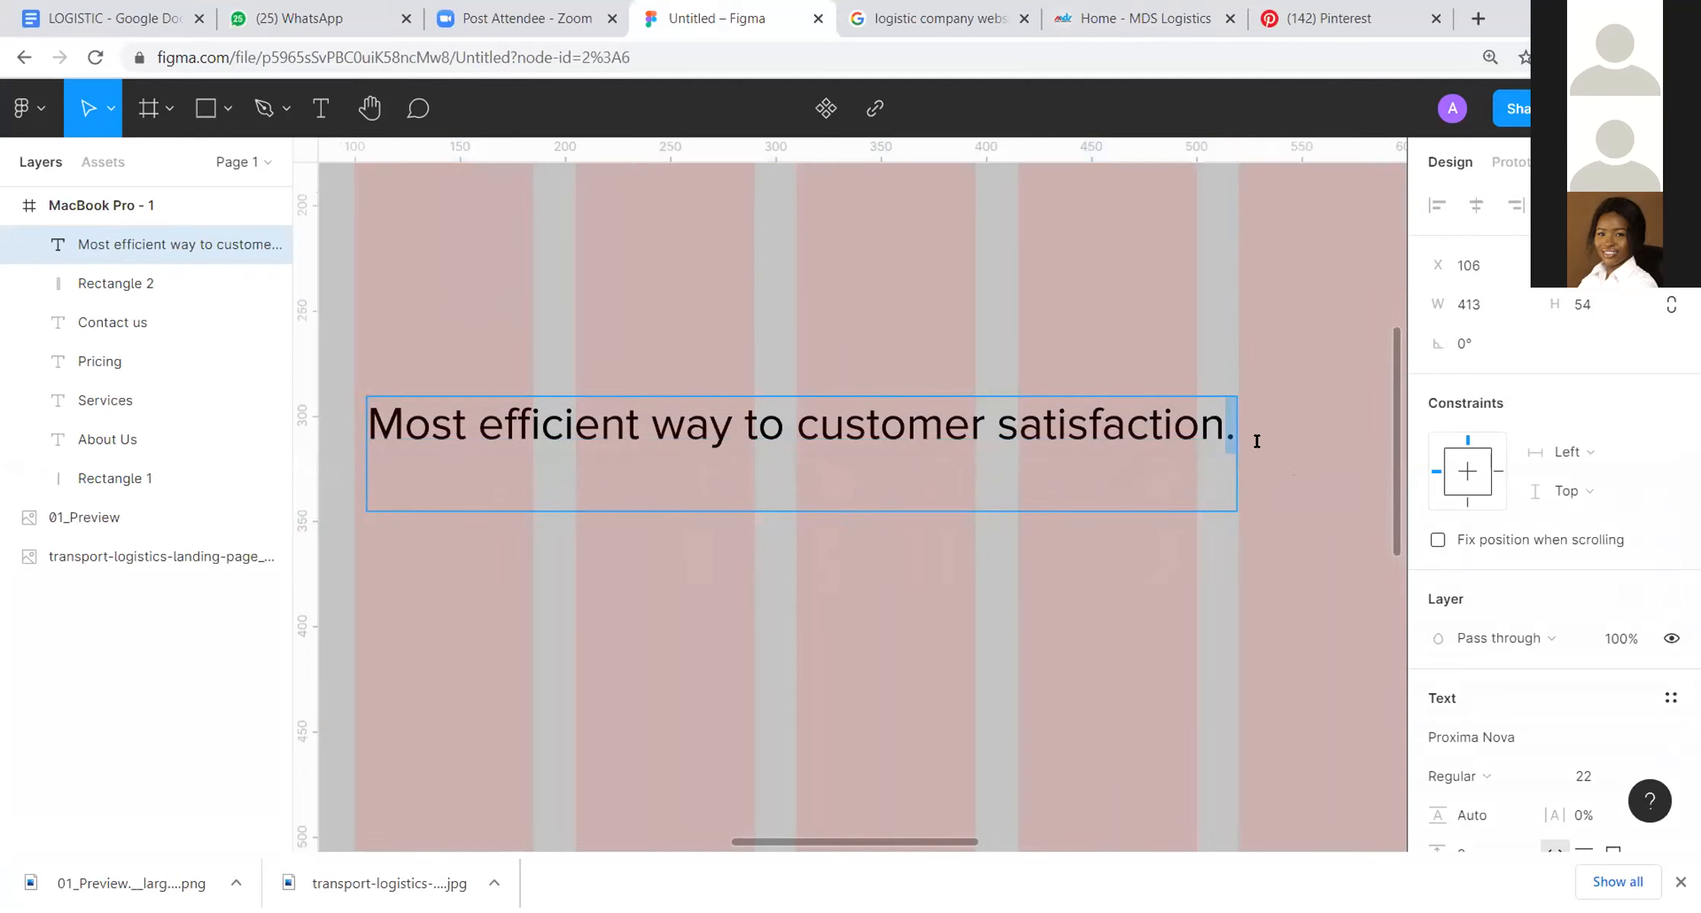
{"action": "key", "text": "Return"}
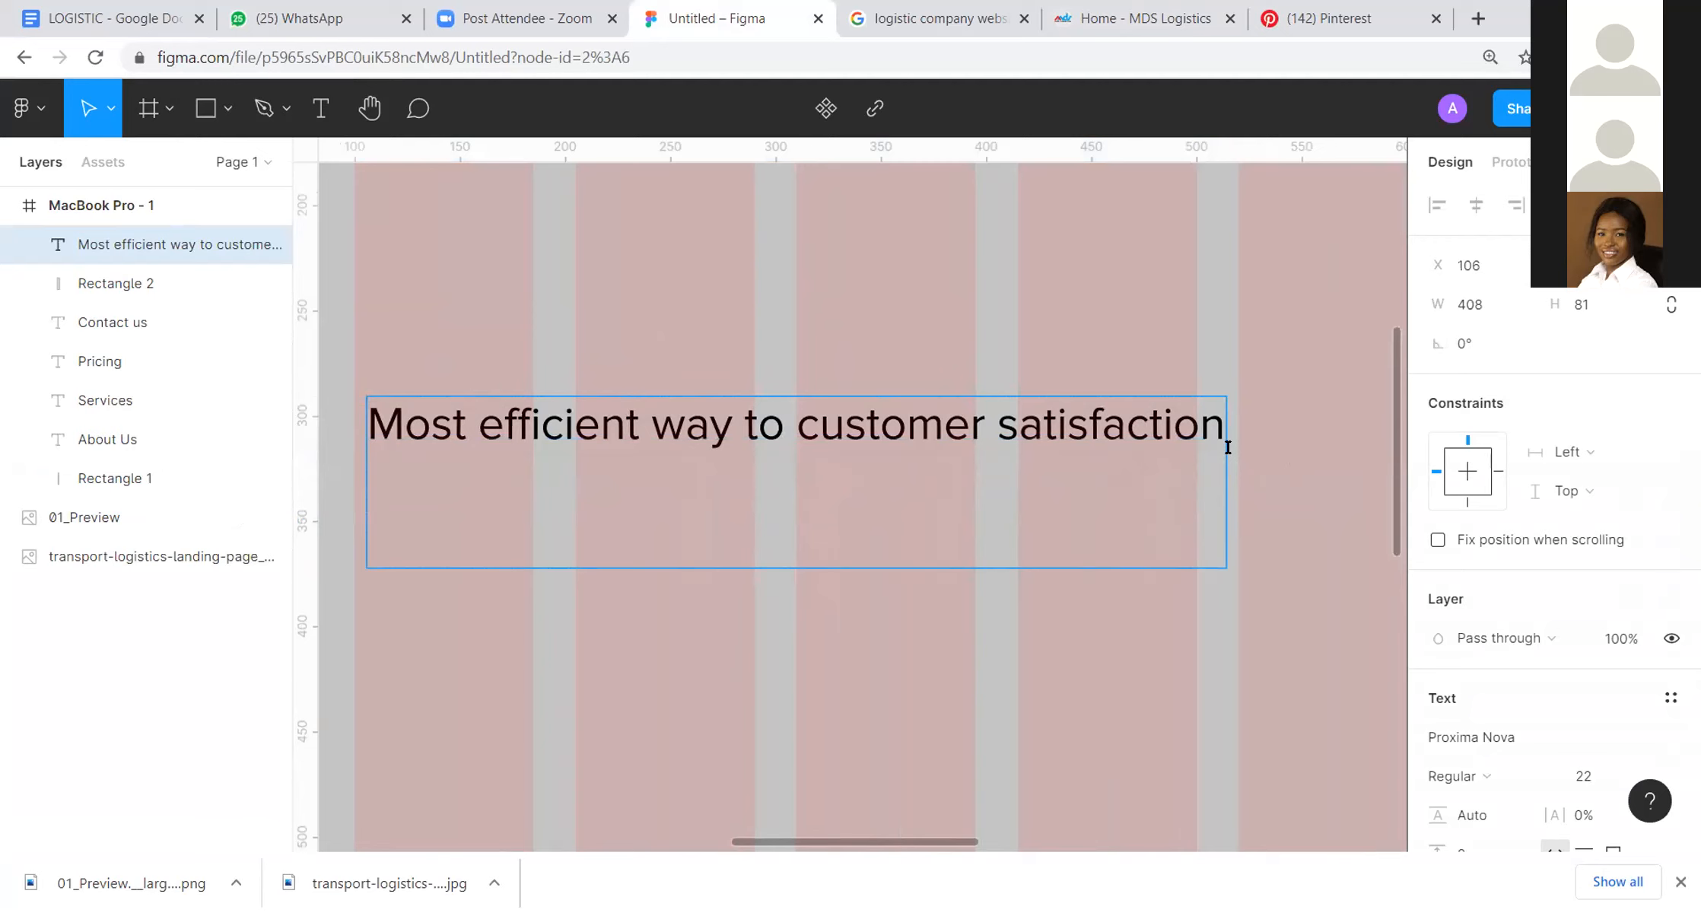
{"action": "type", "text": "through dev"}
{"action": "key", "text": "BackSpace"}
{"action": "type", "text": "liever"}
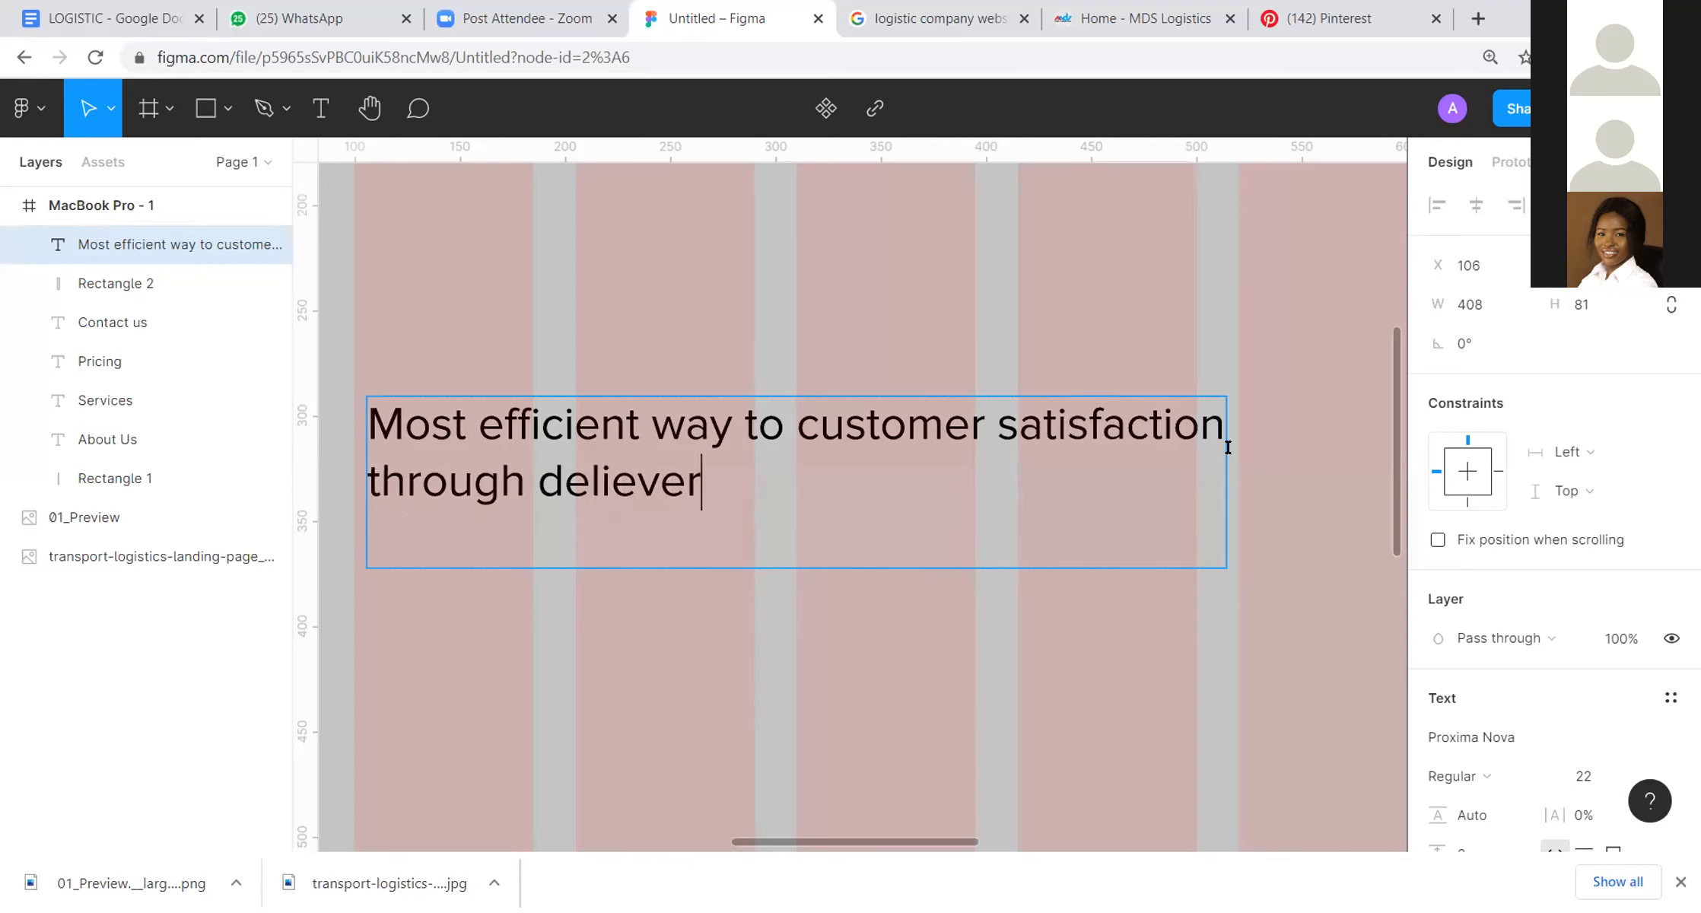
{"action": "type", "text": "y"}
{"action": "key", "text": "Escape"}
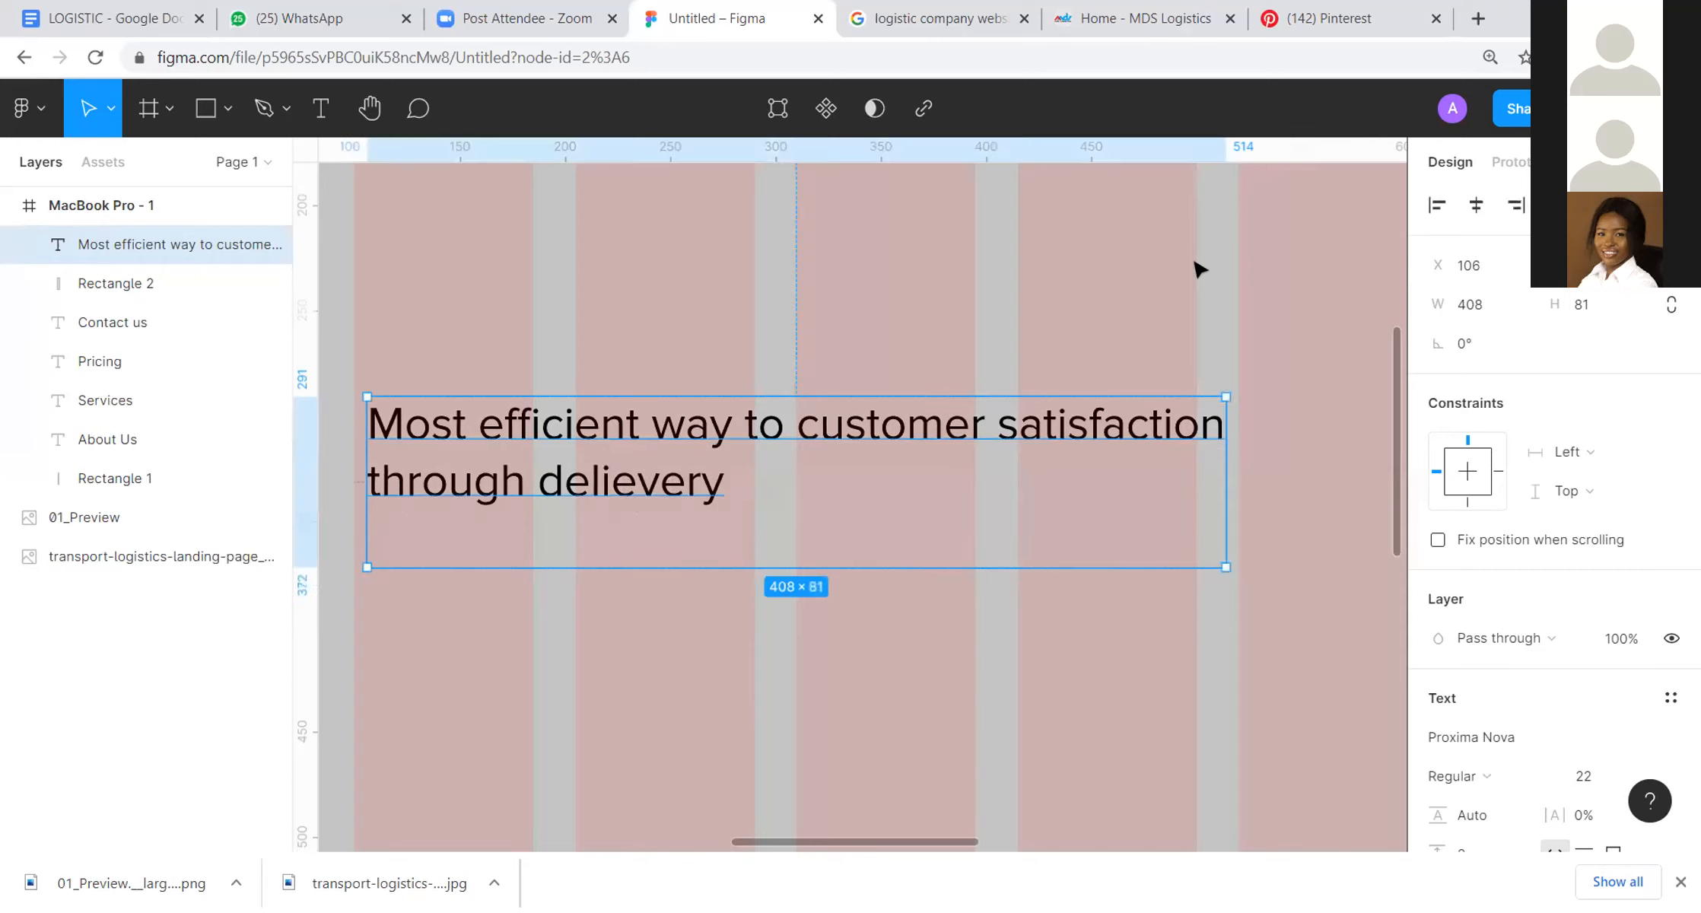
Step: Set the hero headline's font size to 36
{"action": "scroll", "coordinate": [1162, 472], "scroll_direction": "down", "scroll_amount": 5}
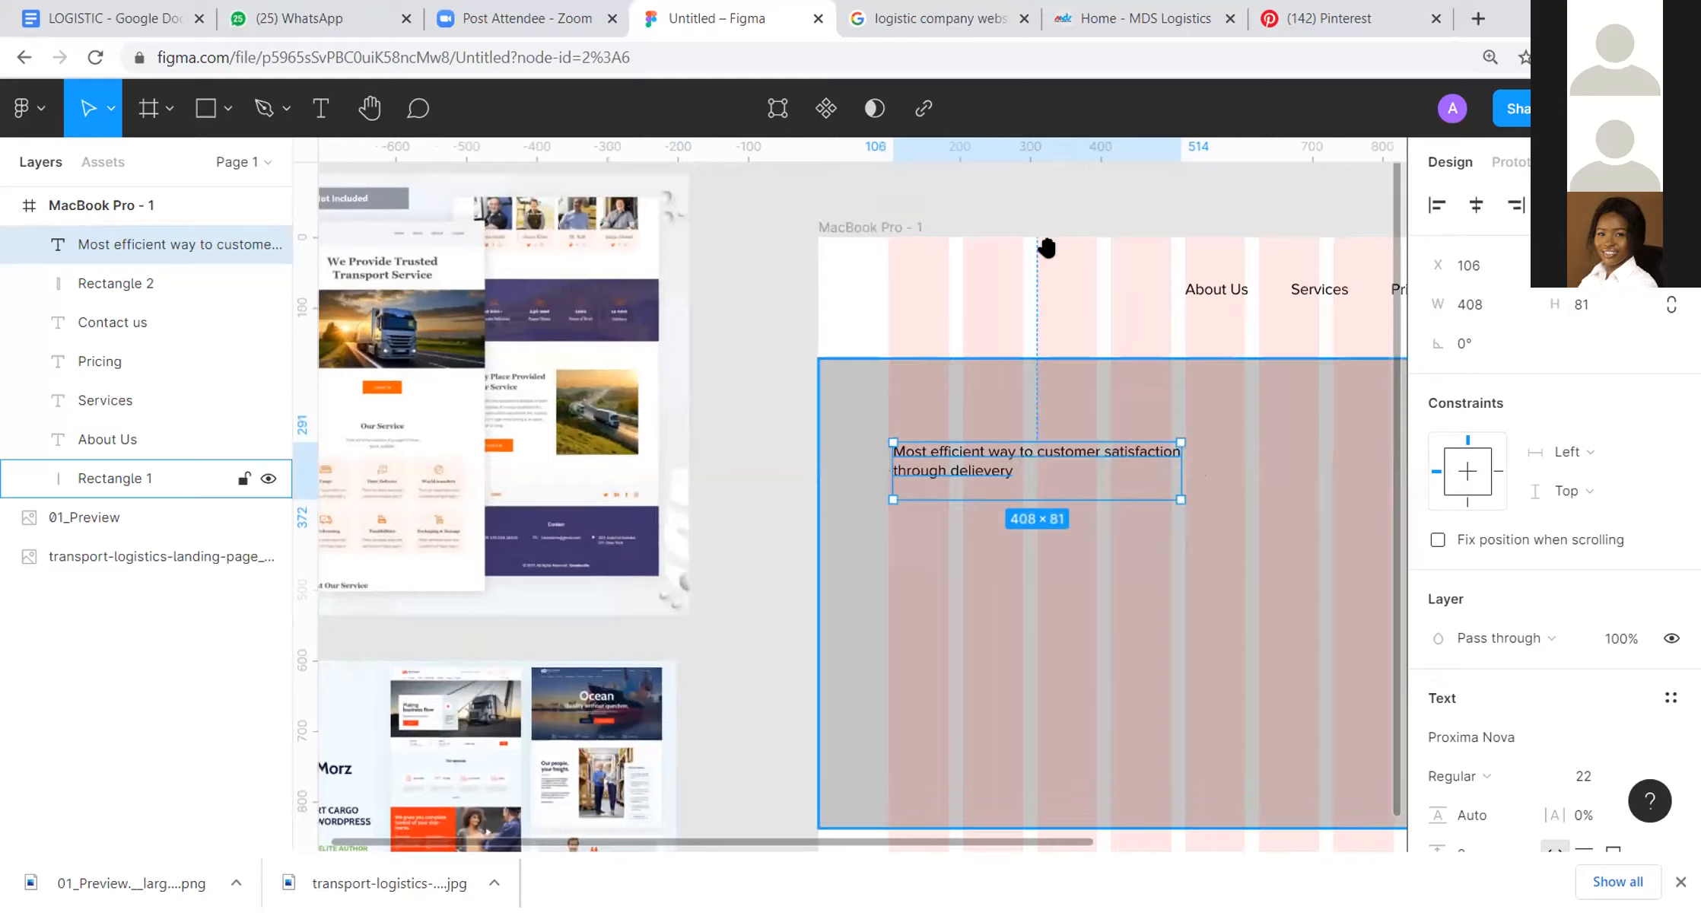
{"action": "scroll", "coordinate": [1048, 250], "scroll_direction": "right", "scroll_amount": 5}
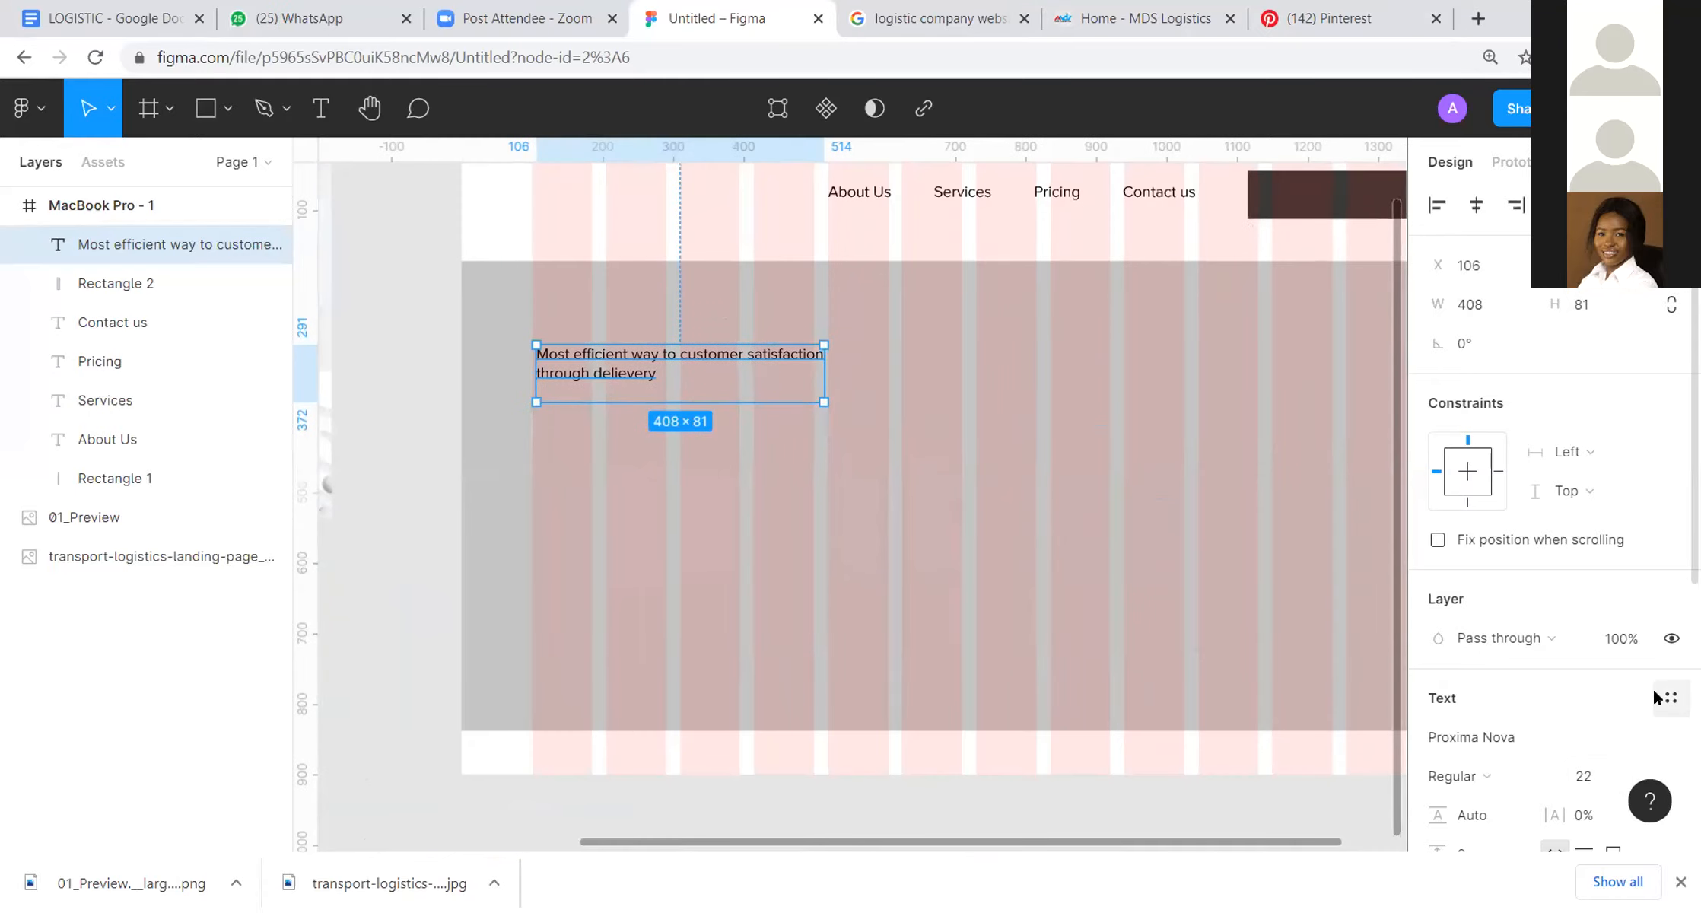
{"action": "scroll", "coordinate": [1620, 762], "scroll_direction": "down", "scroll_amount": 3}
{"action": "left_click", "coordinate": [1656, 550]}
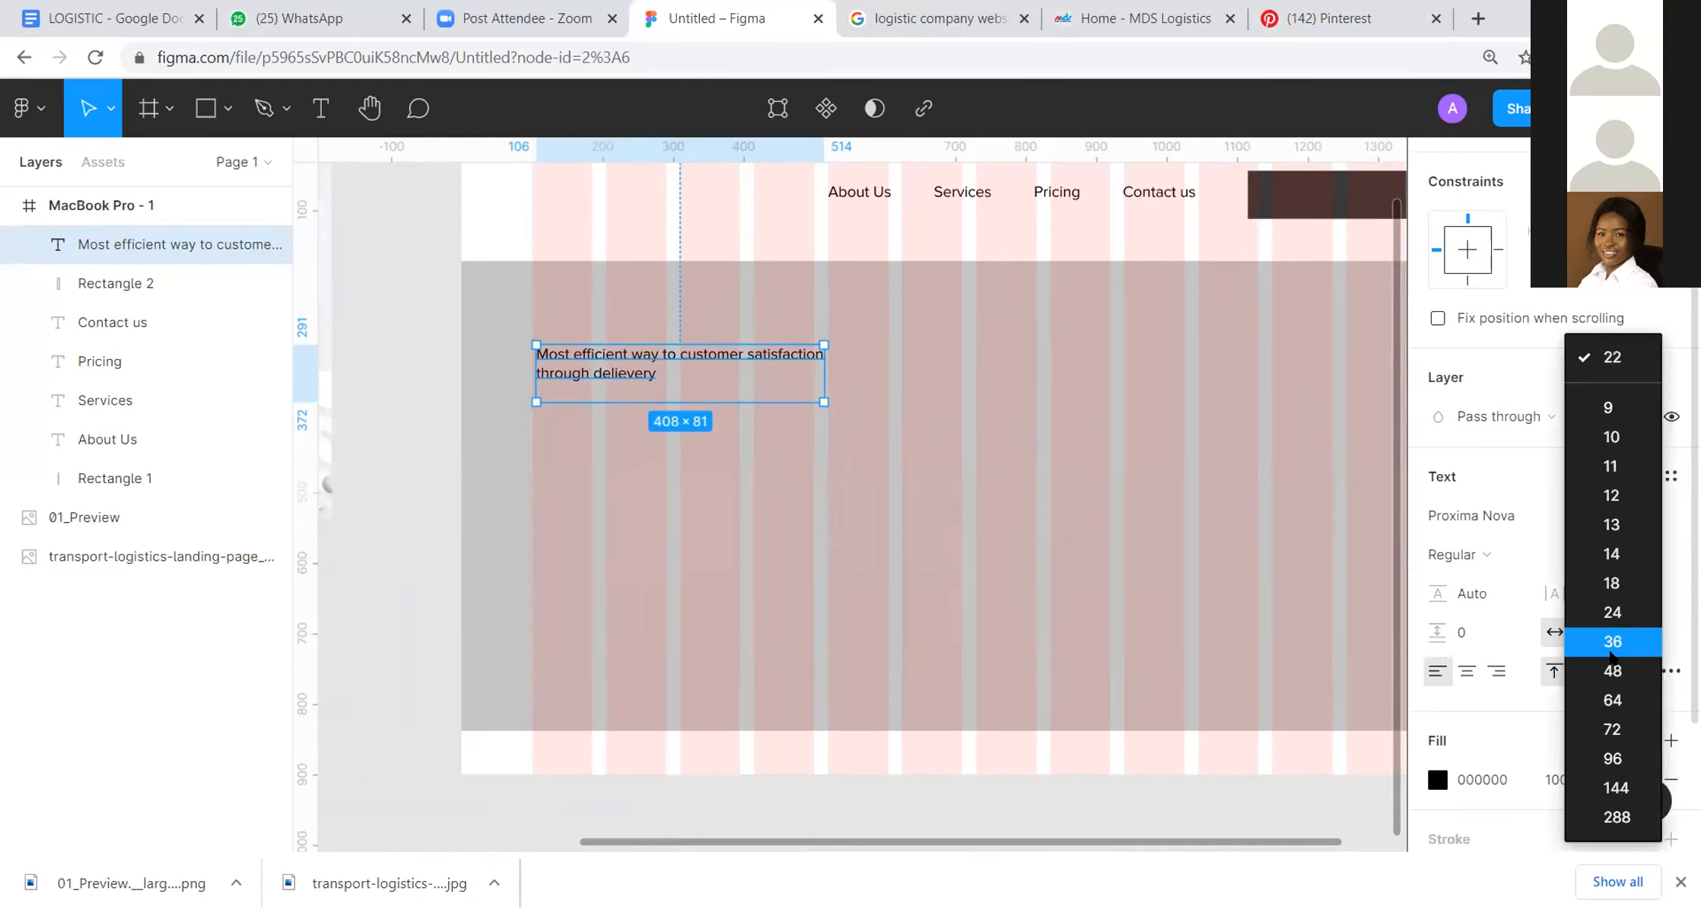
{"action": "left_click", "coordinate": [1610, 641]}
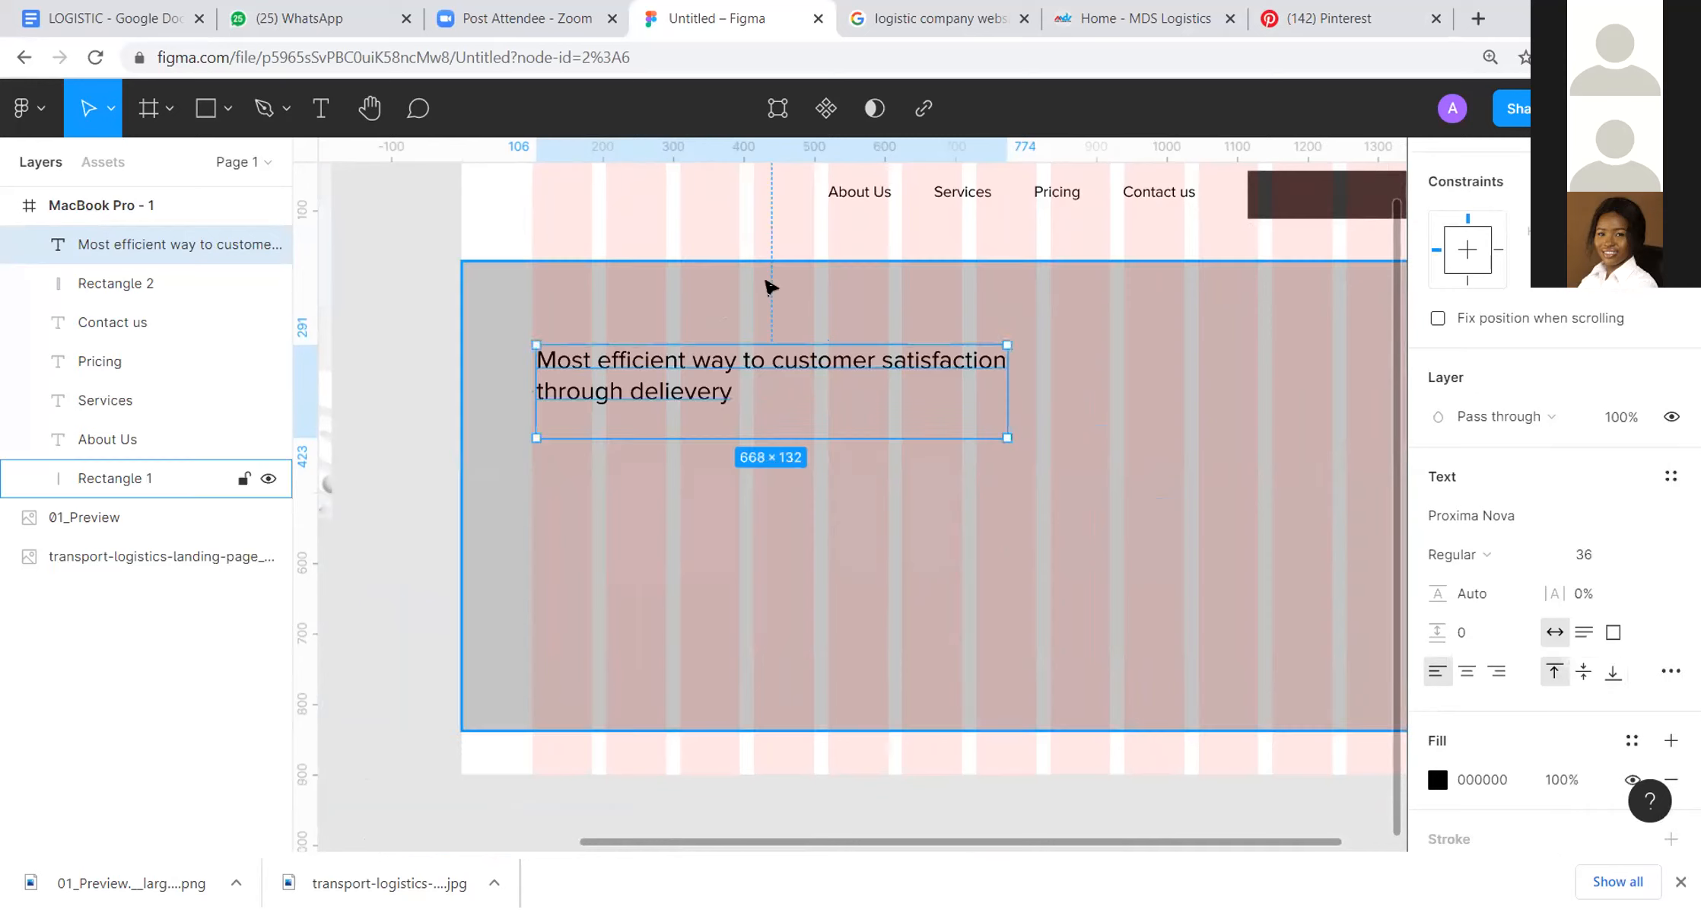
Step: Narrow the headline's text box to about 580 px wide and remove the line break so "through delievery" follows "satisfaction"
{"action": "left_click_drag", "start_coordinate": [946, 343], "coordinate": [946, 343]}
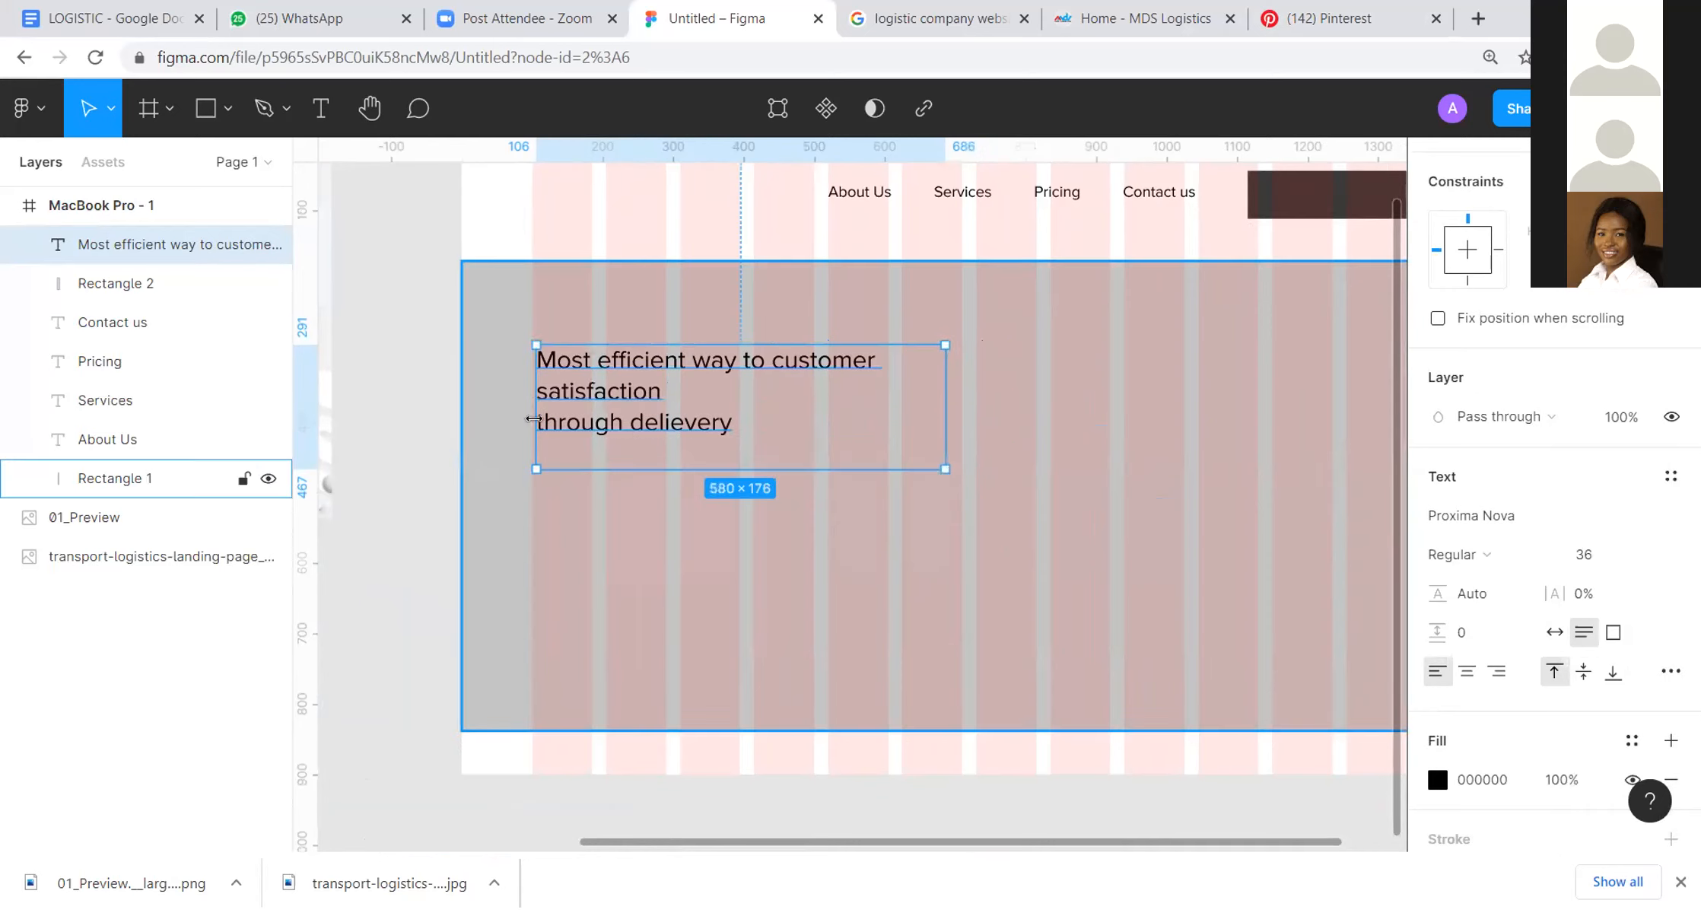
{"action": "double_click", "coordinate": [556, 422]}
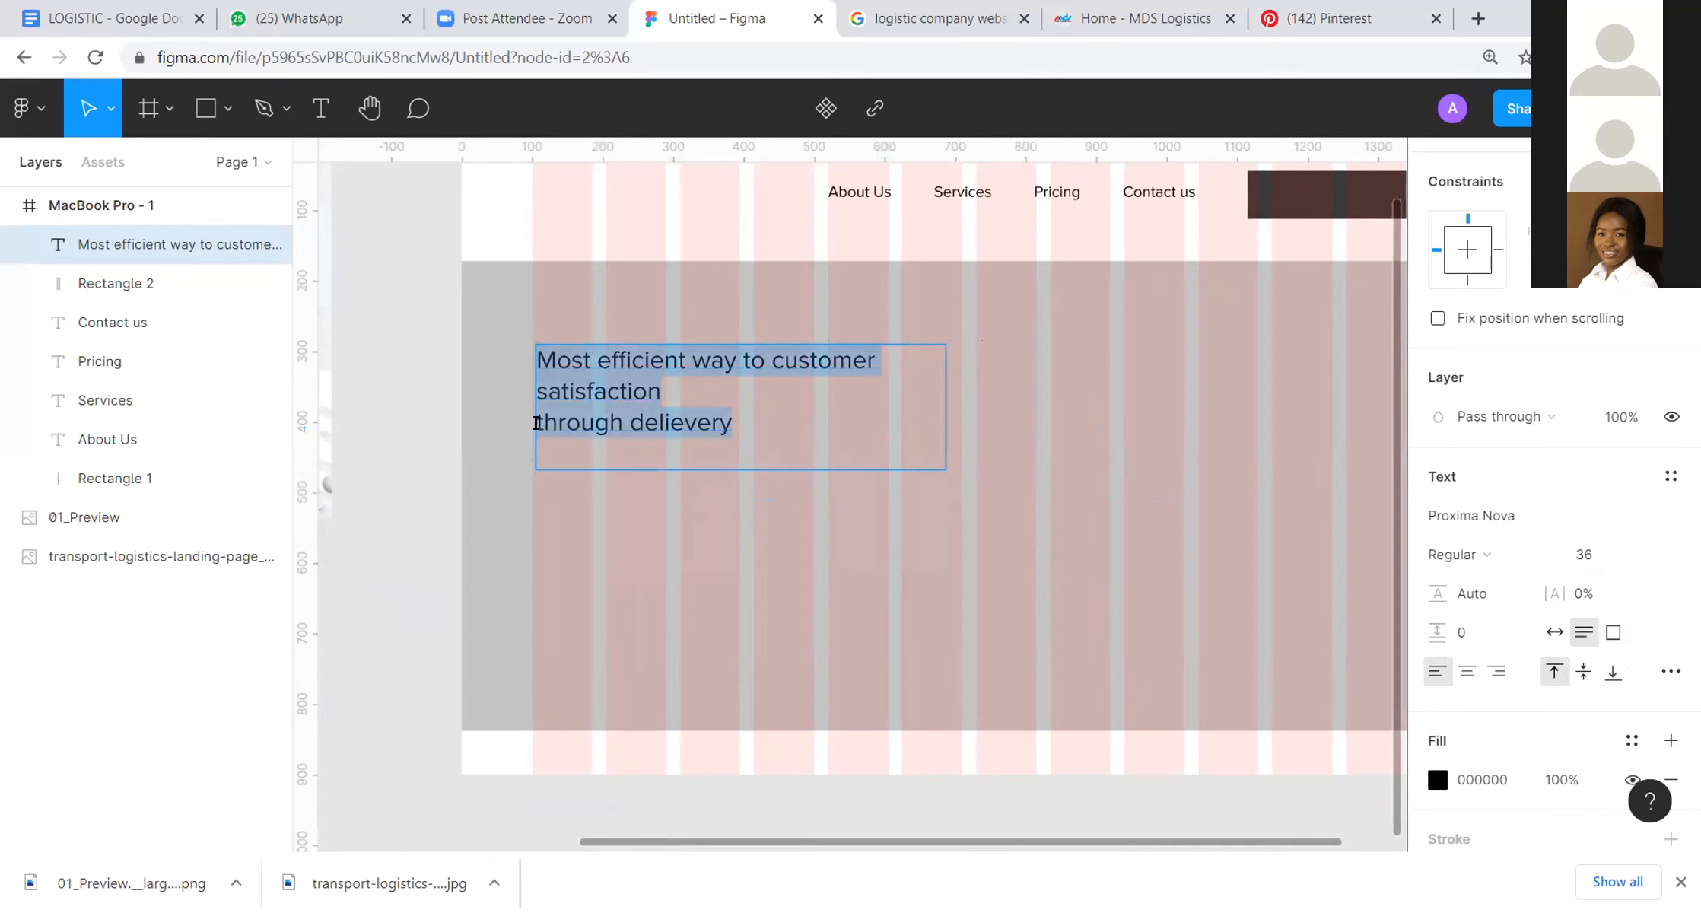
{"action": "scroll", "coordinate": [517, 384], "scroll_direction": "down", "scroll_amount": 3}
{"action": "scroll", "coordinate": [521, 388], "scroll_direction": "up", "scroll_amount": 3}
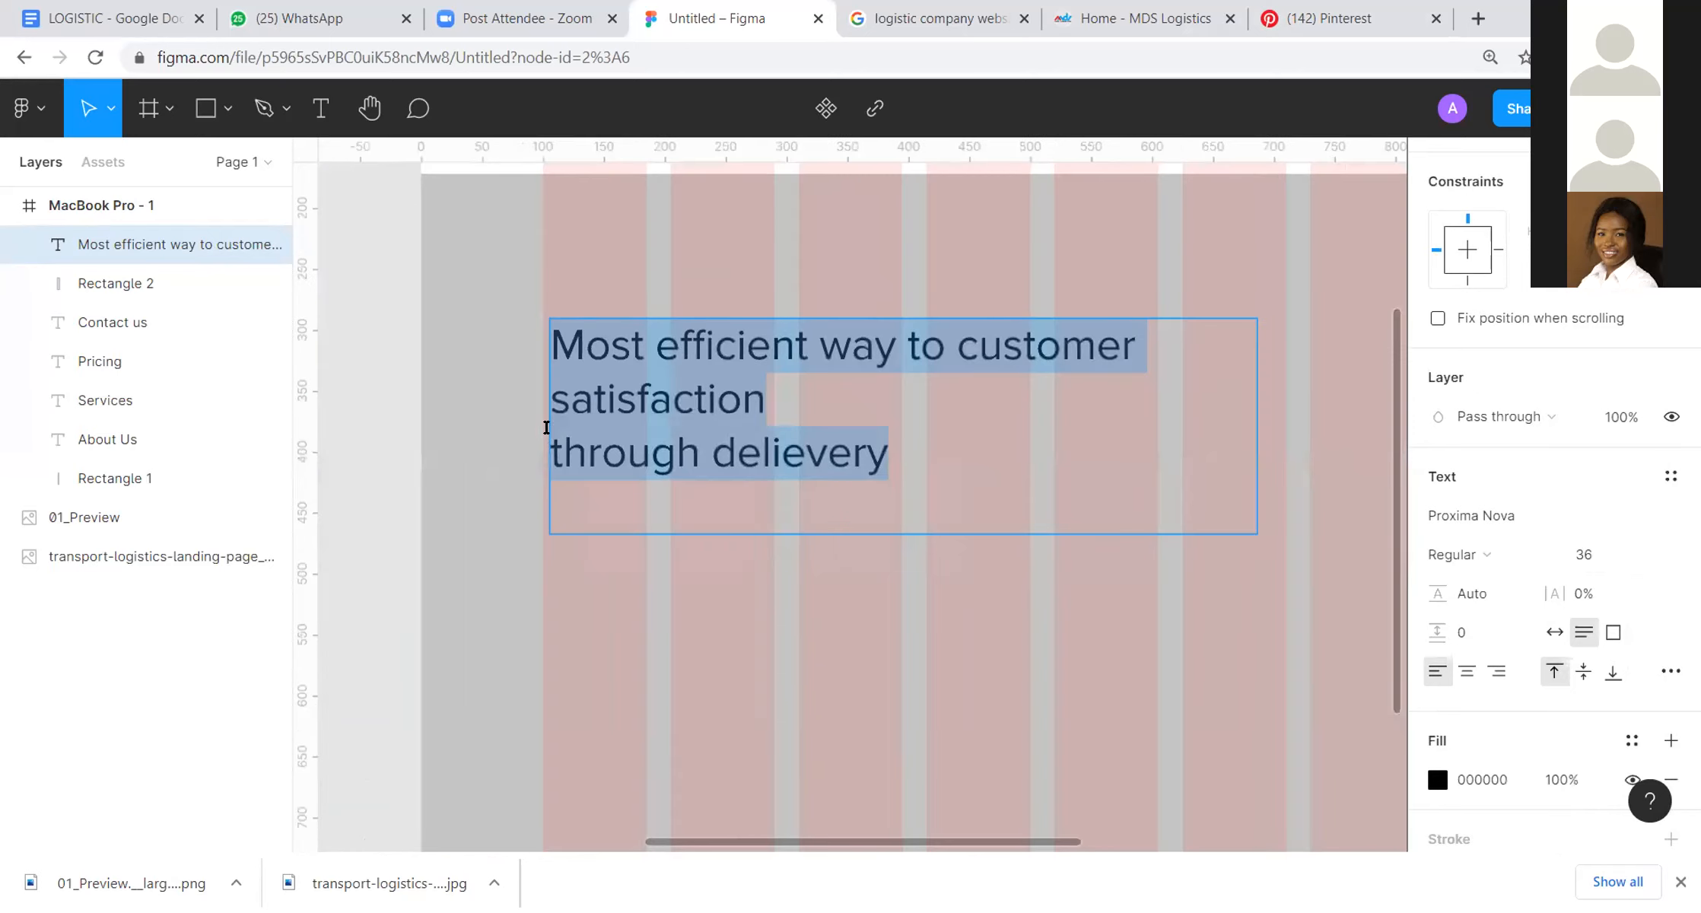
{"action": "left_click", "coordinate": [552, 448]}
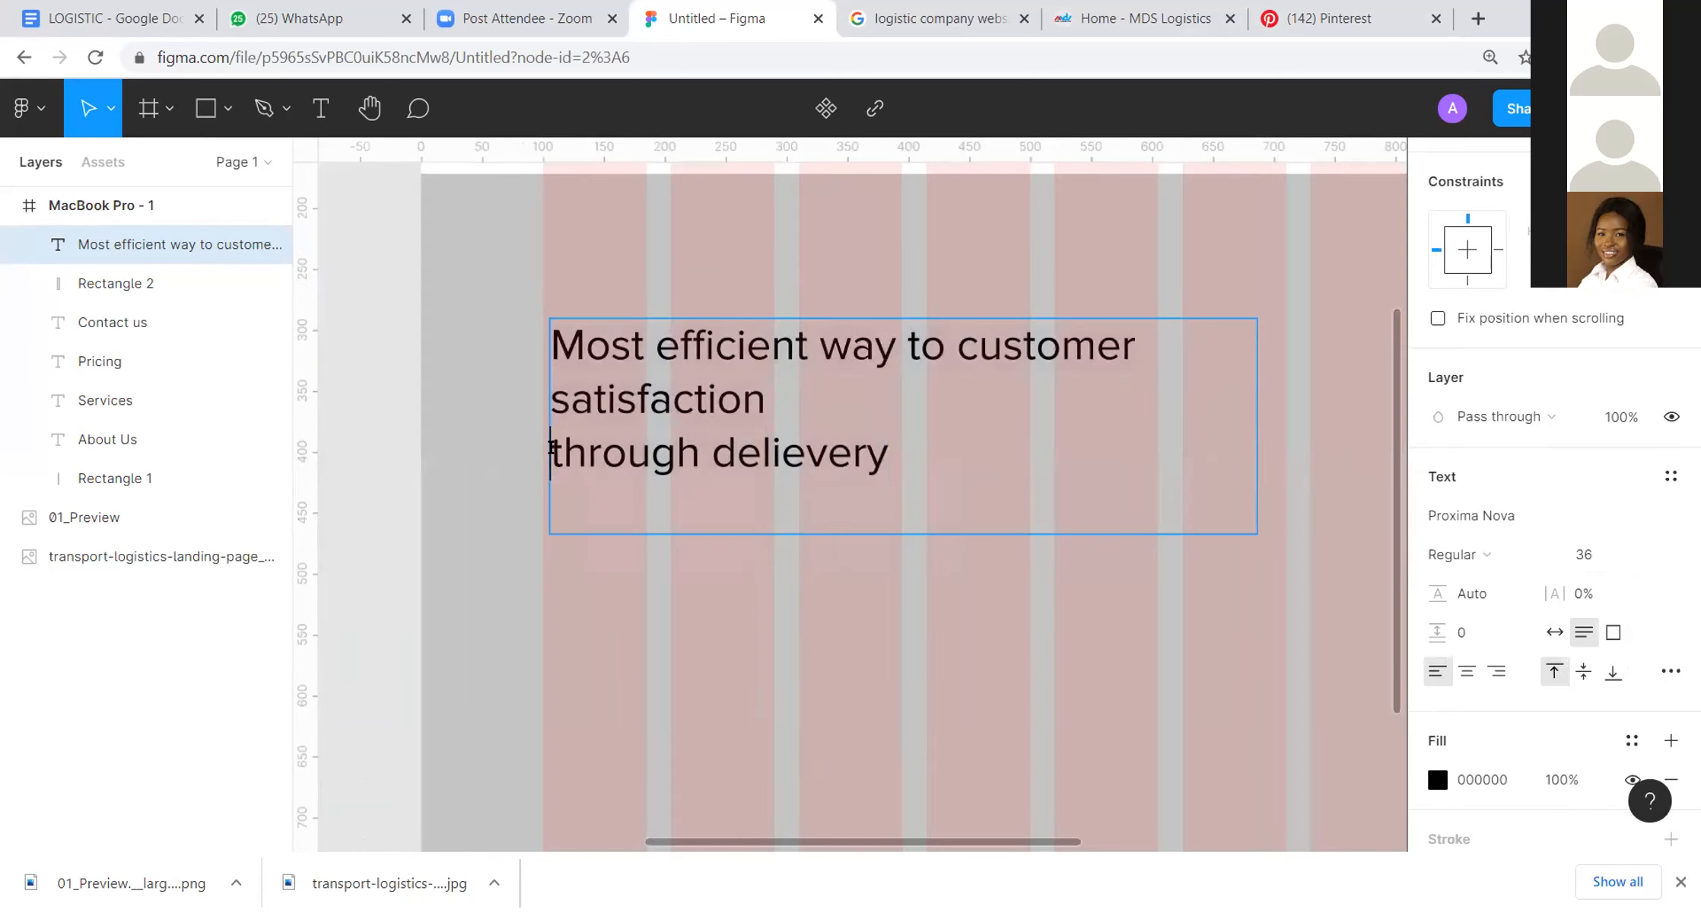
{"action": "key", "text": "BackSpace"}
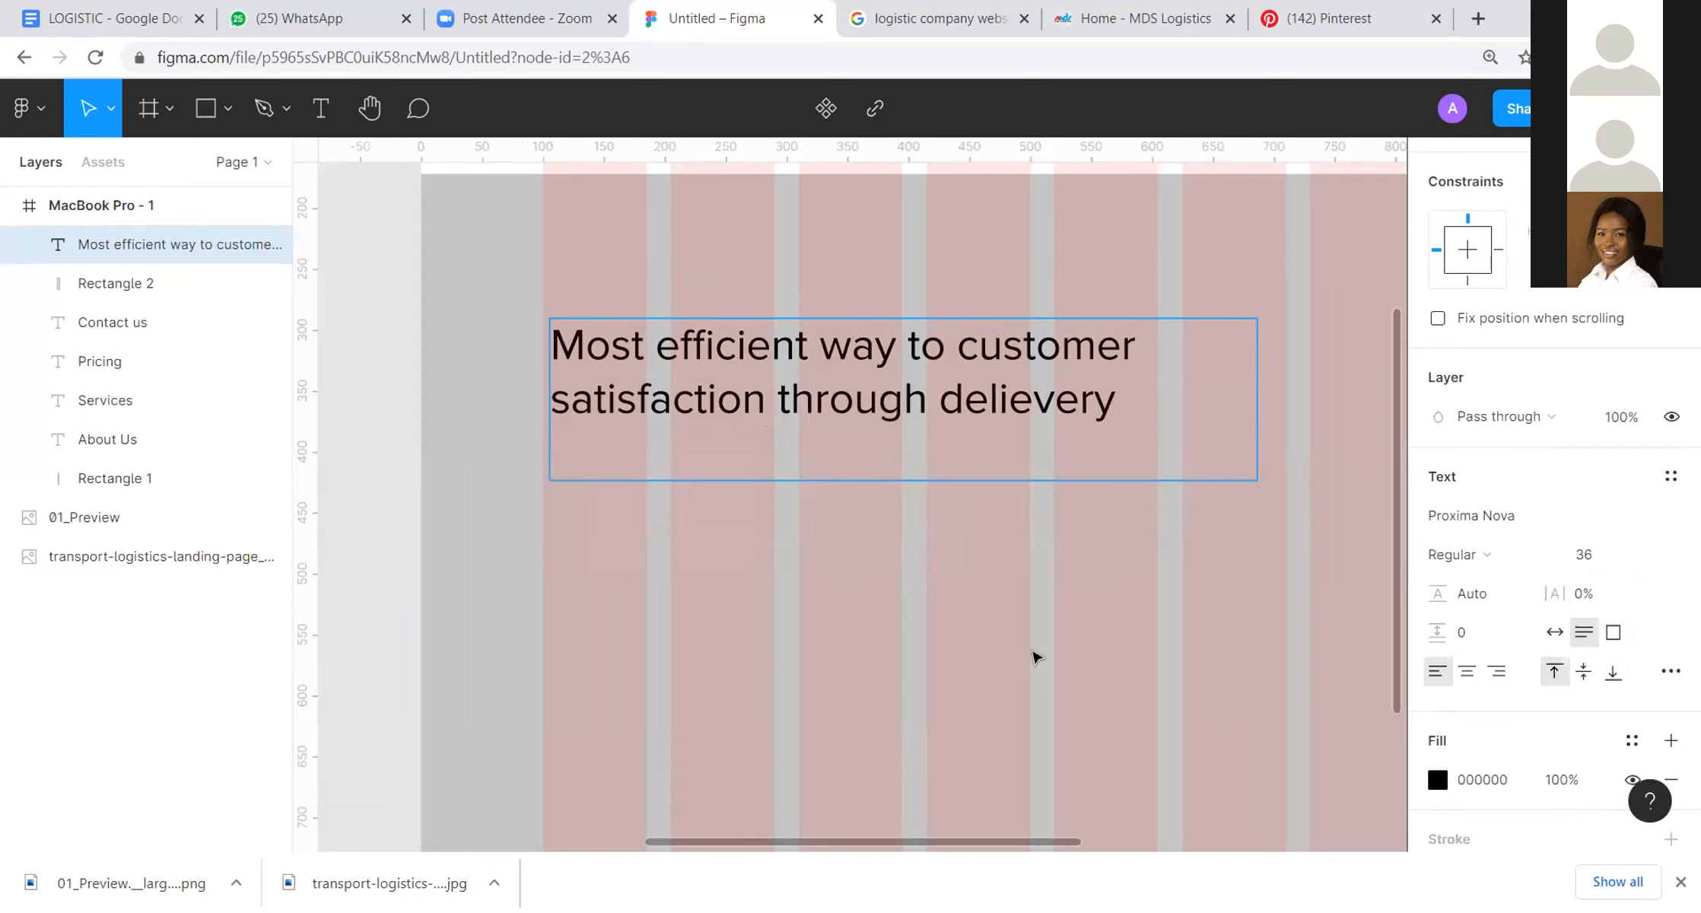
{"action": "key", "text": "BackSpace"}
{"action": "key", "text": "Escape"}
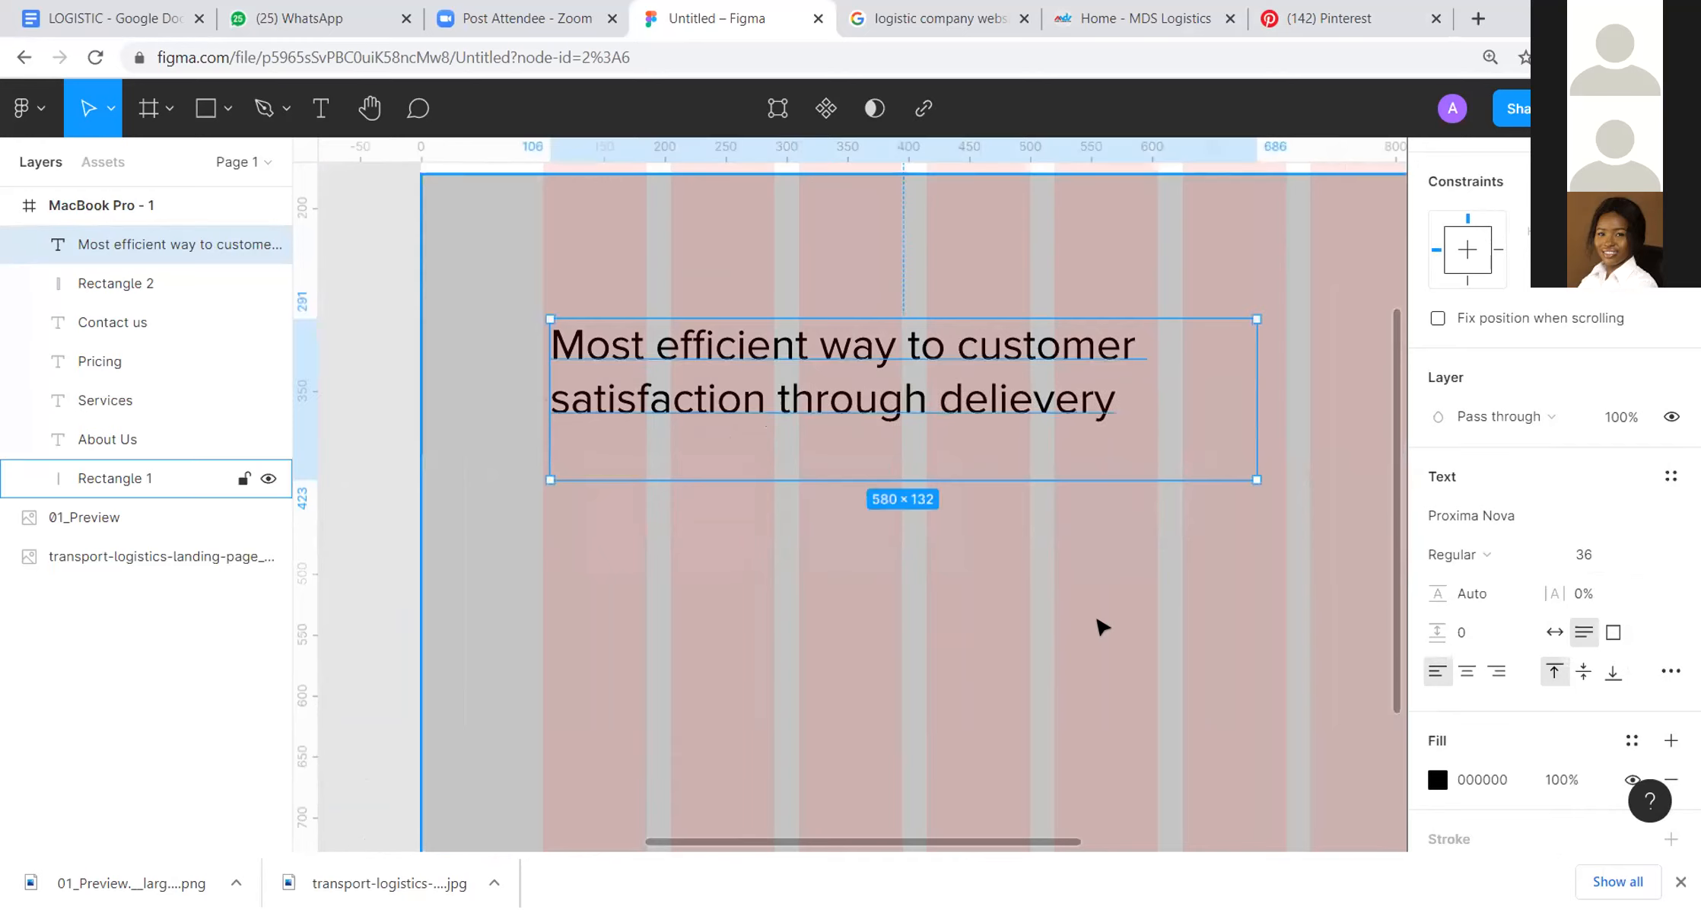
Step: Set the headline's font size to 48 and resize its text box to about 646 × 102, starting at the first column
{"action": "scroll", "coordinate": [1104, 624], "scroll_direction": "down", "scroll_amount": 5}
{"action": "left_click_drag", "start_coordinate": [1163, 610], "coordinate": [858, 384]}
{"action": "scroll", "coordinate": [1006, 377], "scroll_direction": "up", "scroll_amount": 3}
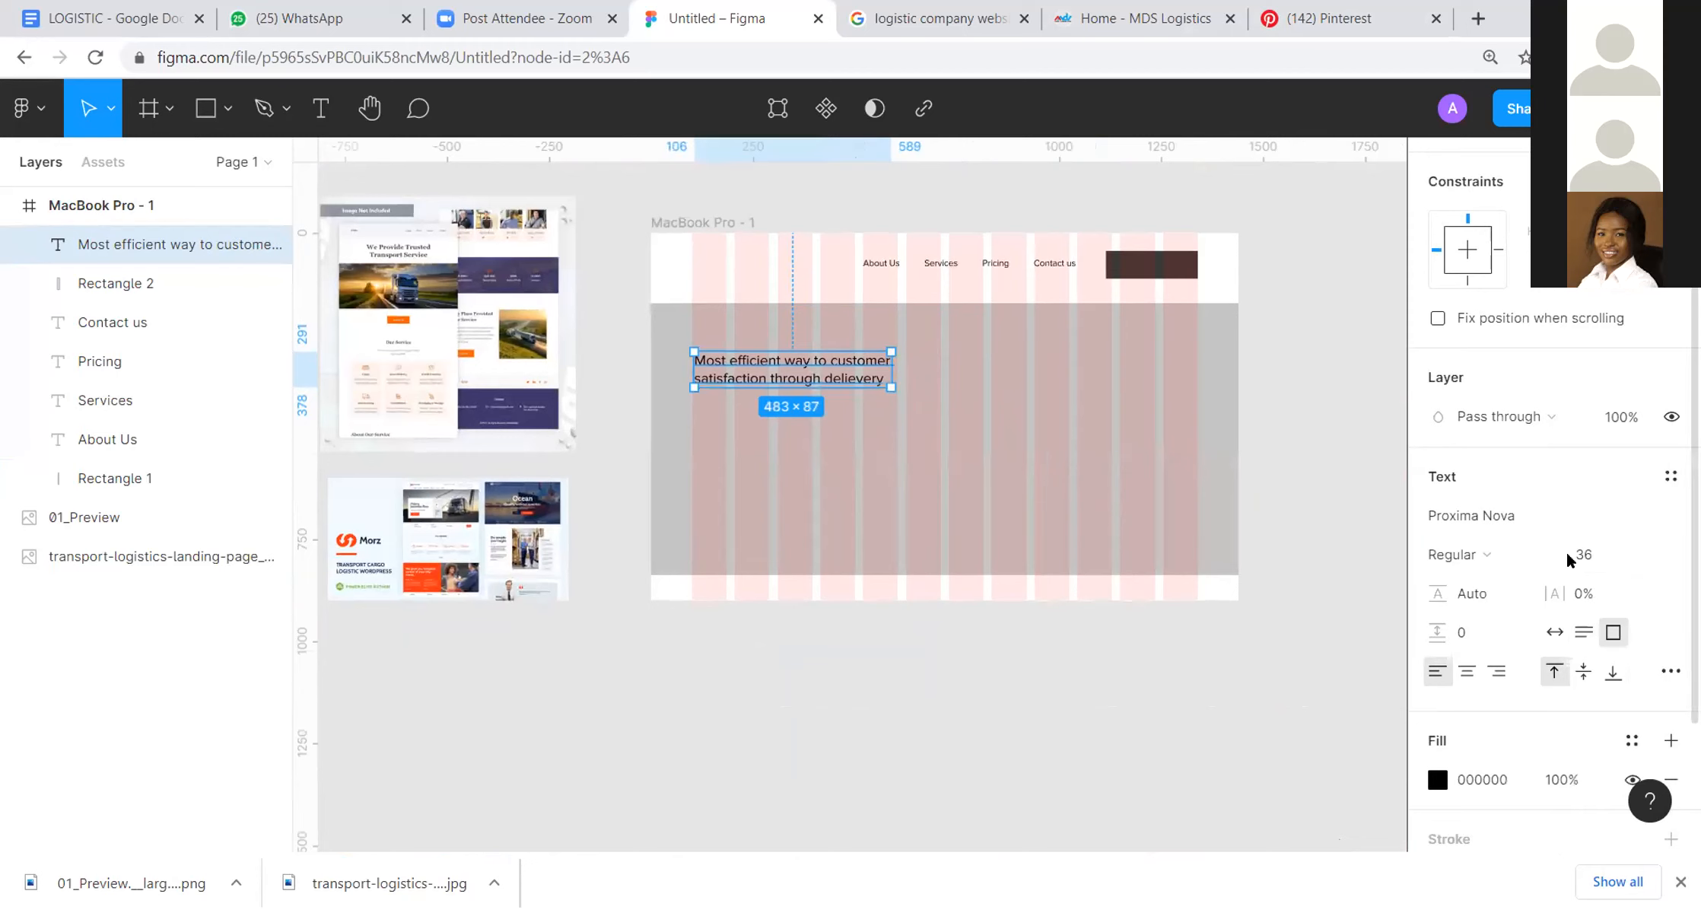
{"action": "left_click", "coordinate": [1650, 556]}
{"action": "left_click", "coordinate": [1636, 587]}
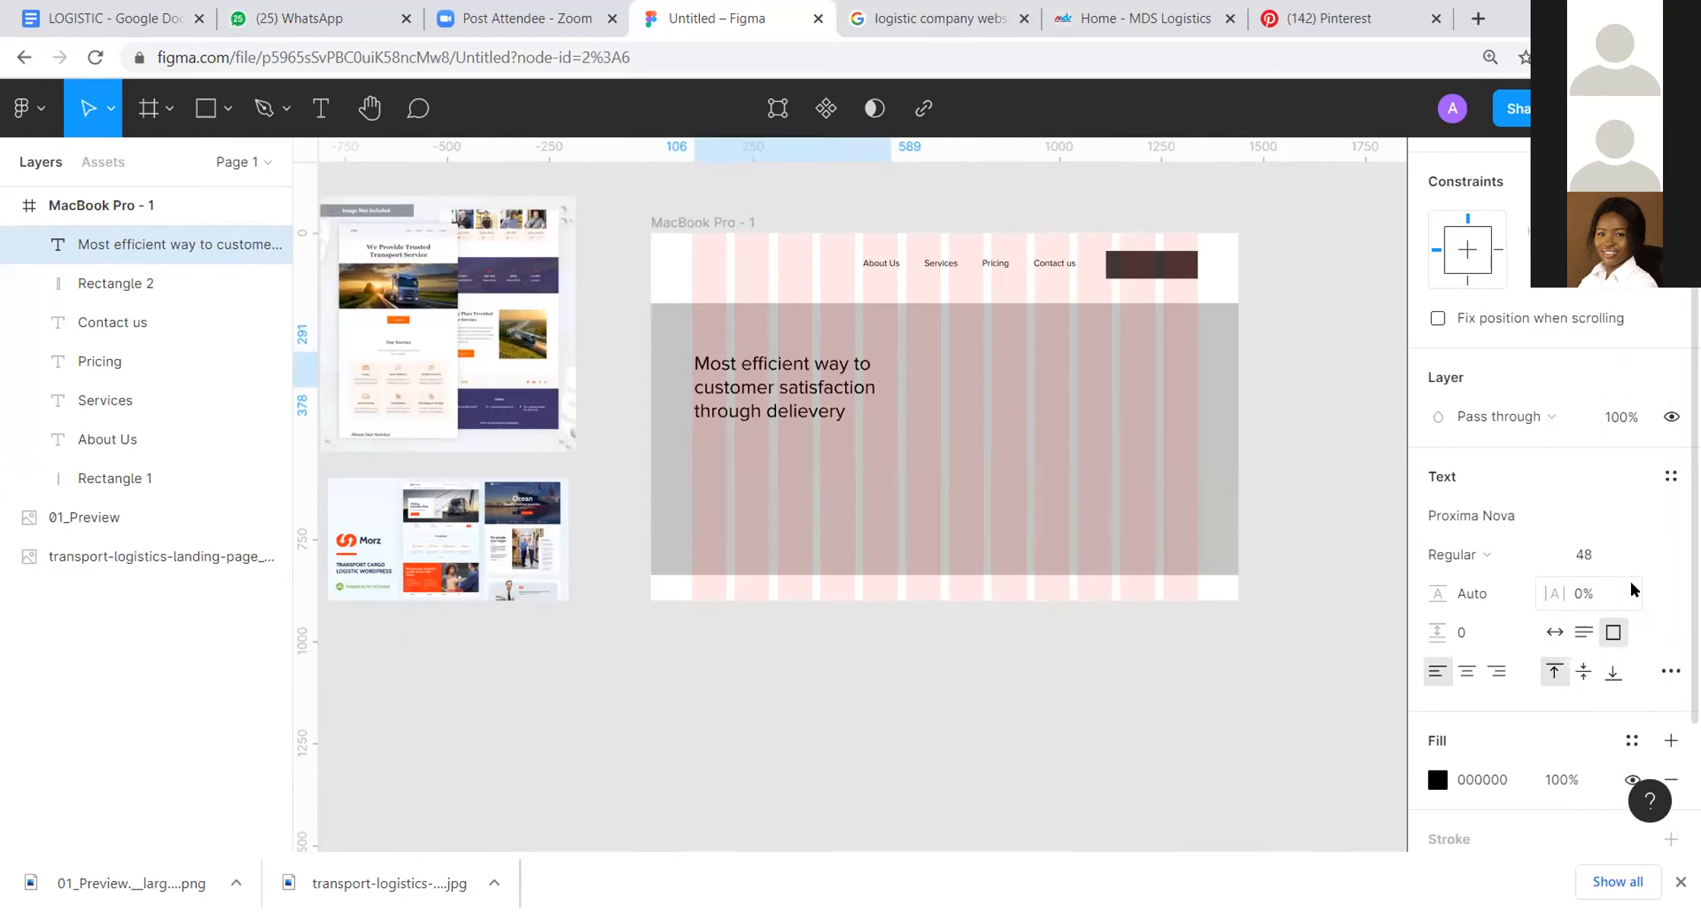
{"action": "left_click_drag", "start_coordinate": [889, 364], "coordinate": [921, 396]}
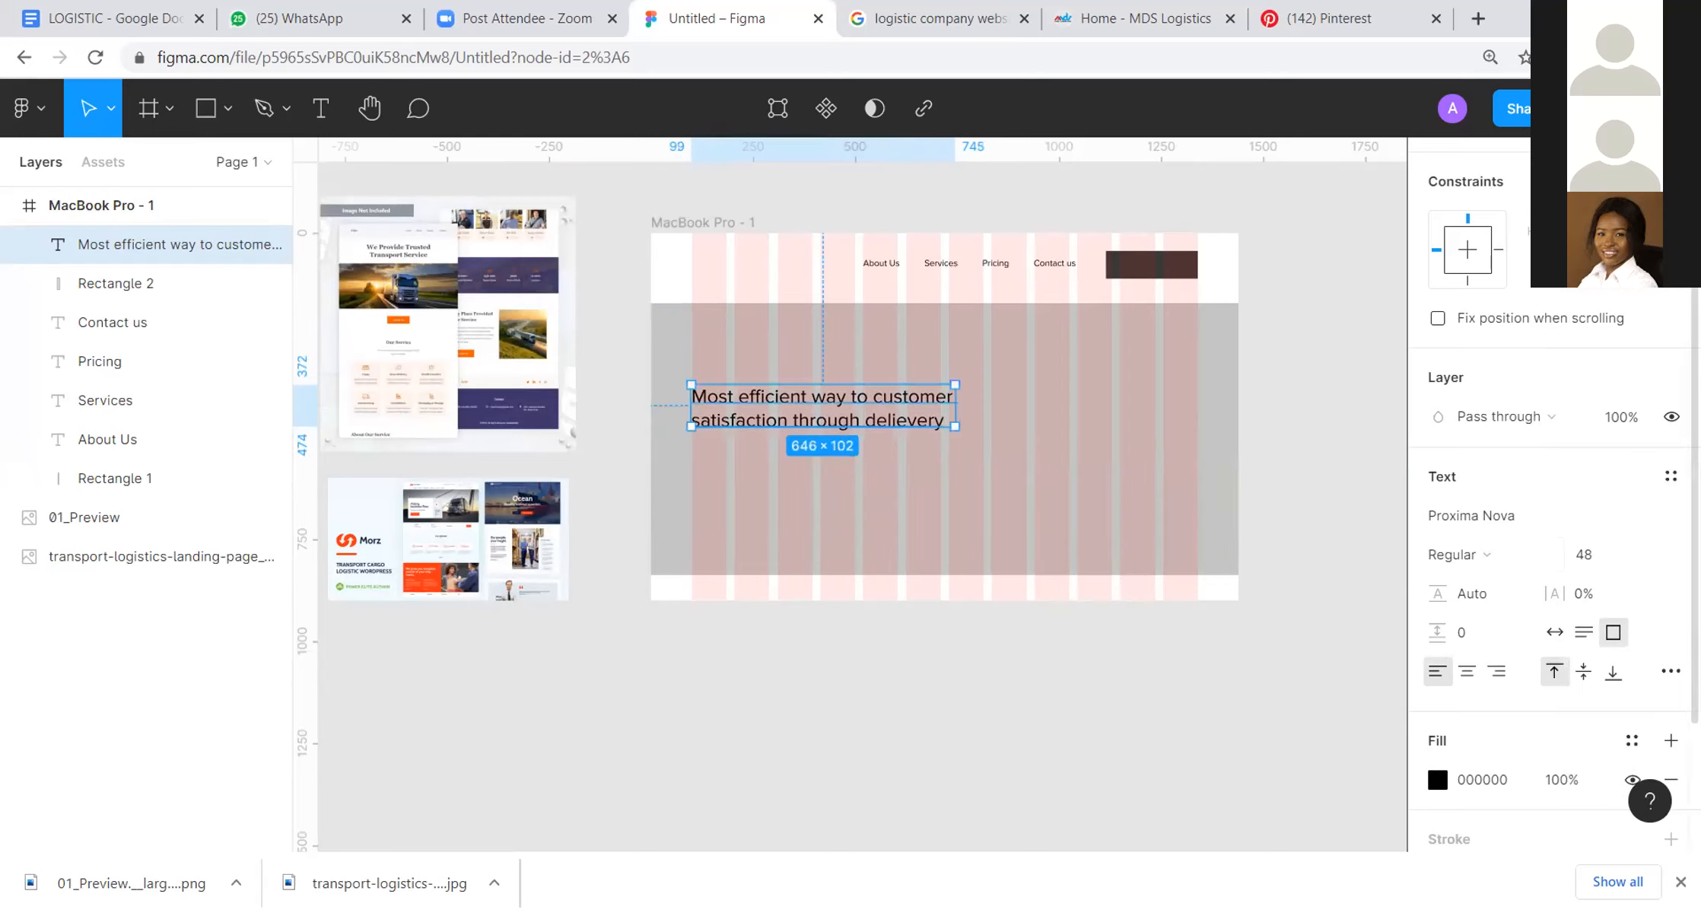
Step: Make the headline bold and enlarge its text box to about 713 × 116 so the text fits on two lines
{"action": "left_click", "coordinate": [1549, 560]}
{"action": "left_click", "coordinate": [1520, 613]}
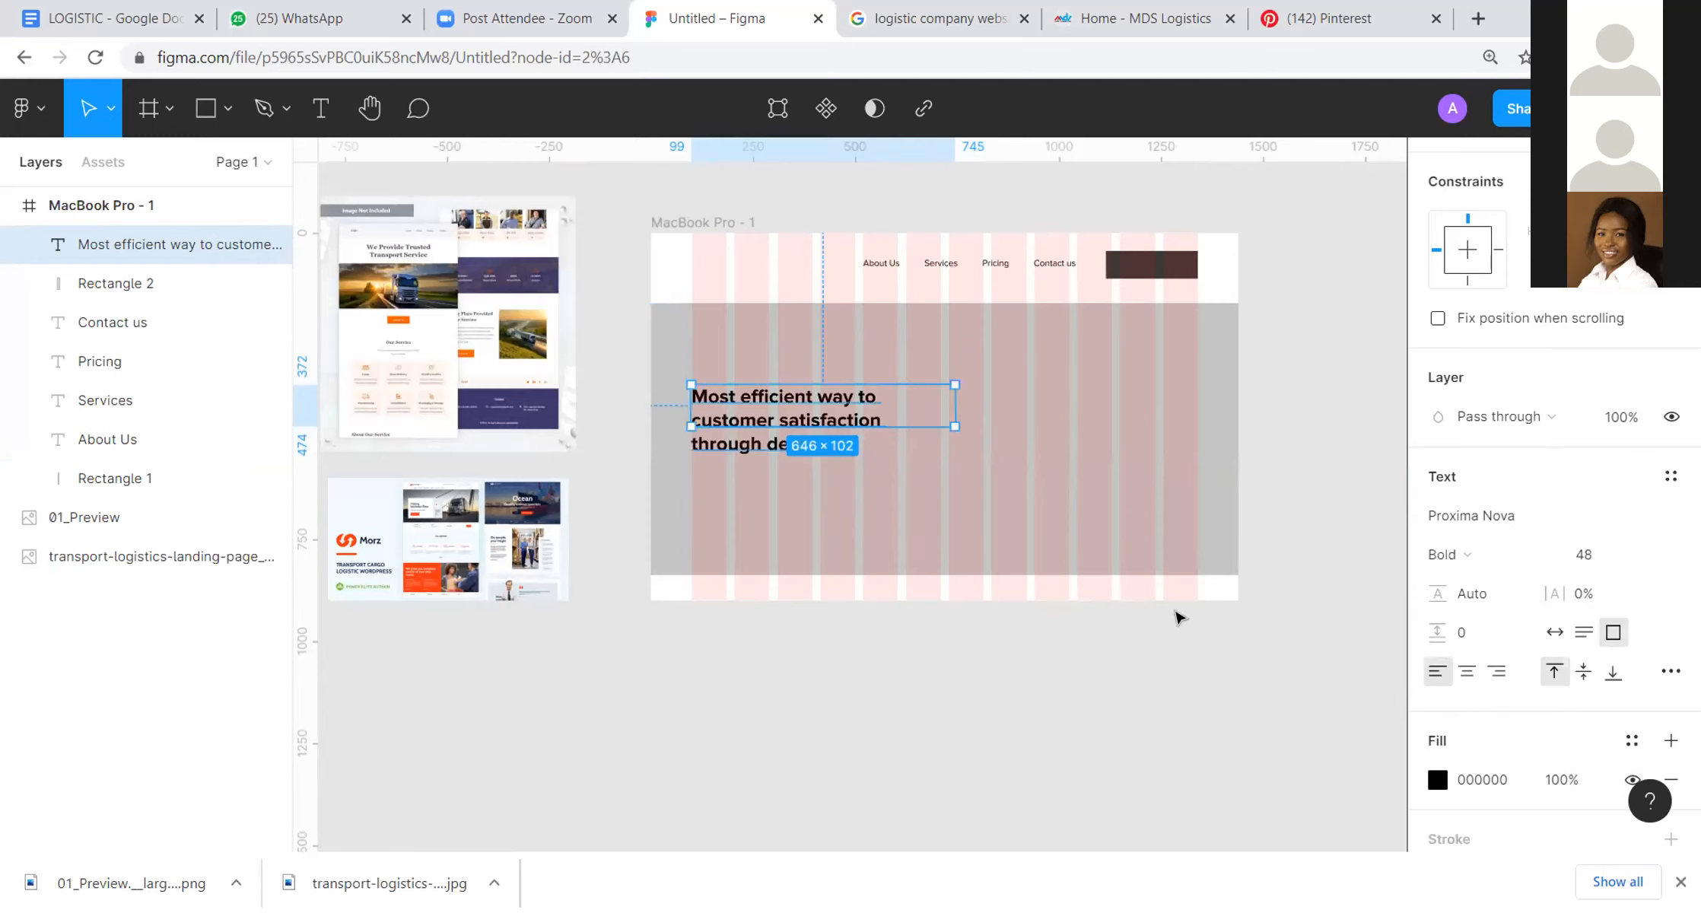
{"action": "left_click", "coordinate": [1154, 683]}
{"action": "left_click", "coordinate": [875, 419]}
{"action": "mouse_move", "coordinate": [866, 428]}
{"action": "left_mouse_down"}
{"action": "mouse_move", "coordinate": [867, 473]}
{"action": "mouse_move", "coordinate": [867, 459]}
{"action": "left_mouse_up"}
{"action": "mouse_move", "coordinate": [956, 414]}
{"action": "left_mouse_down"}
{"action": "mouse_move", "coordinate": [1059, 434]}
{"action": "mouse_move", "coordinate": [959, 419]}
{"action": "mouse_move", "coordinate": [986, 419]}
{"action": "left_mouse_up"}
Step: Move the headline to the middle of the hero rectangle and centre-align its text
{"action": "left_click_drag", "start_coordinate": [883, 459], "coordinate": [1003, 440]}
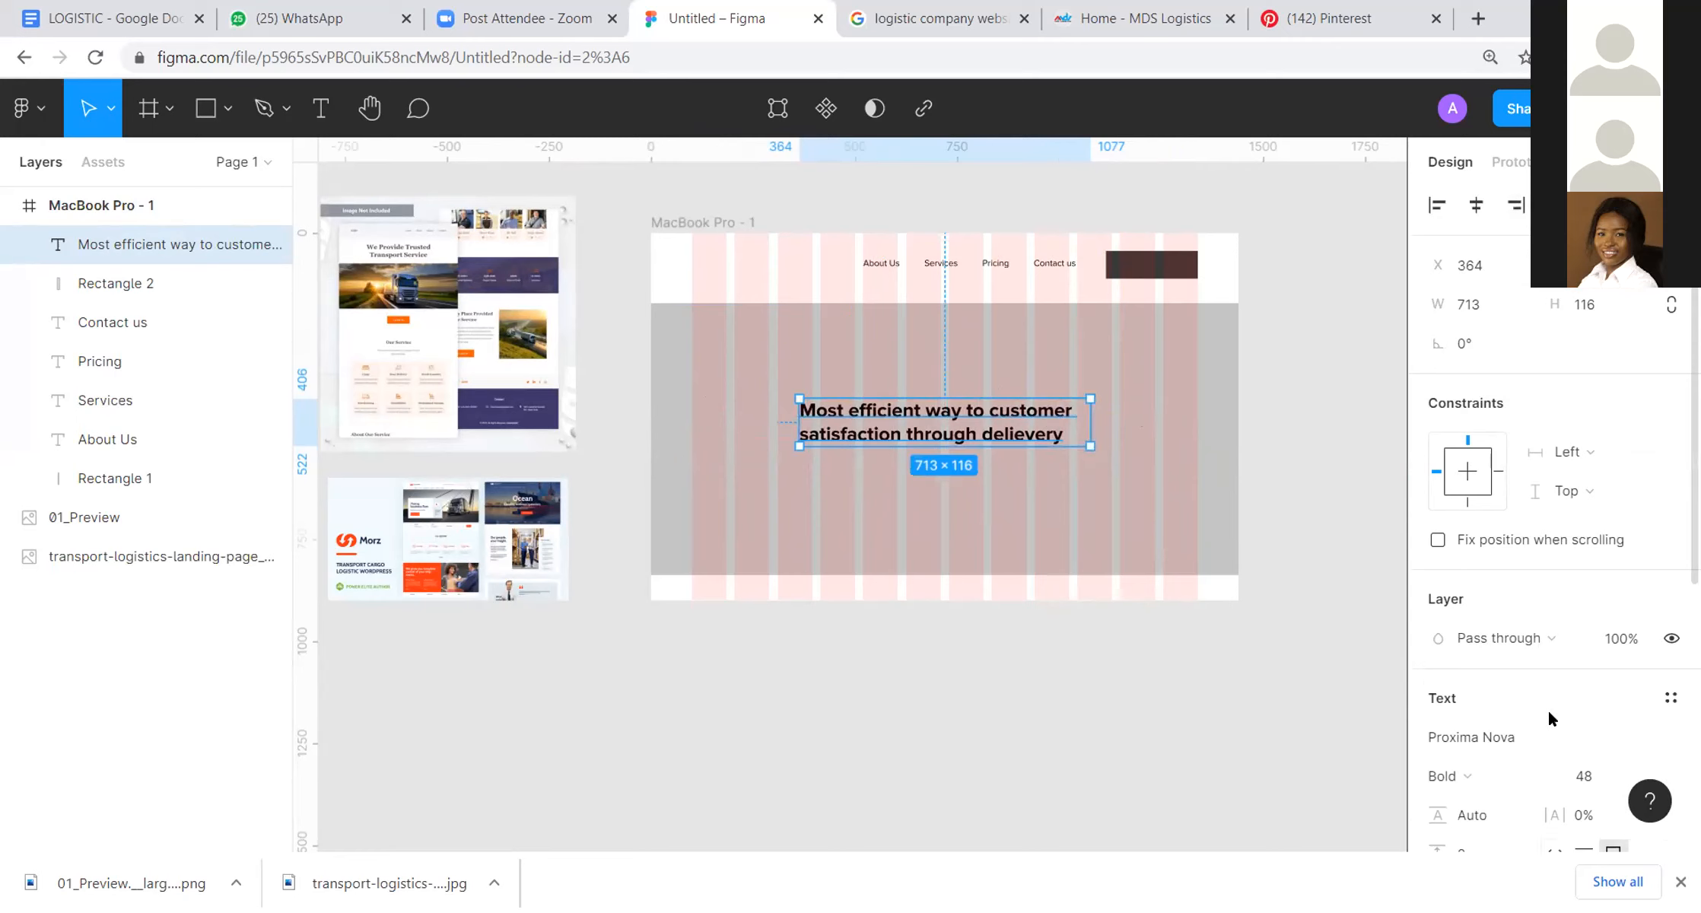
{"action": "scroll", "coordinate": [1546, 708], "scroll_direction": "down", "scroll_amount": 5}
{"action": "left_click", "coordinate": [1467, 473]}
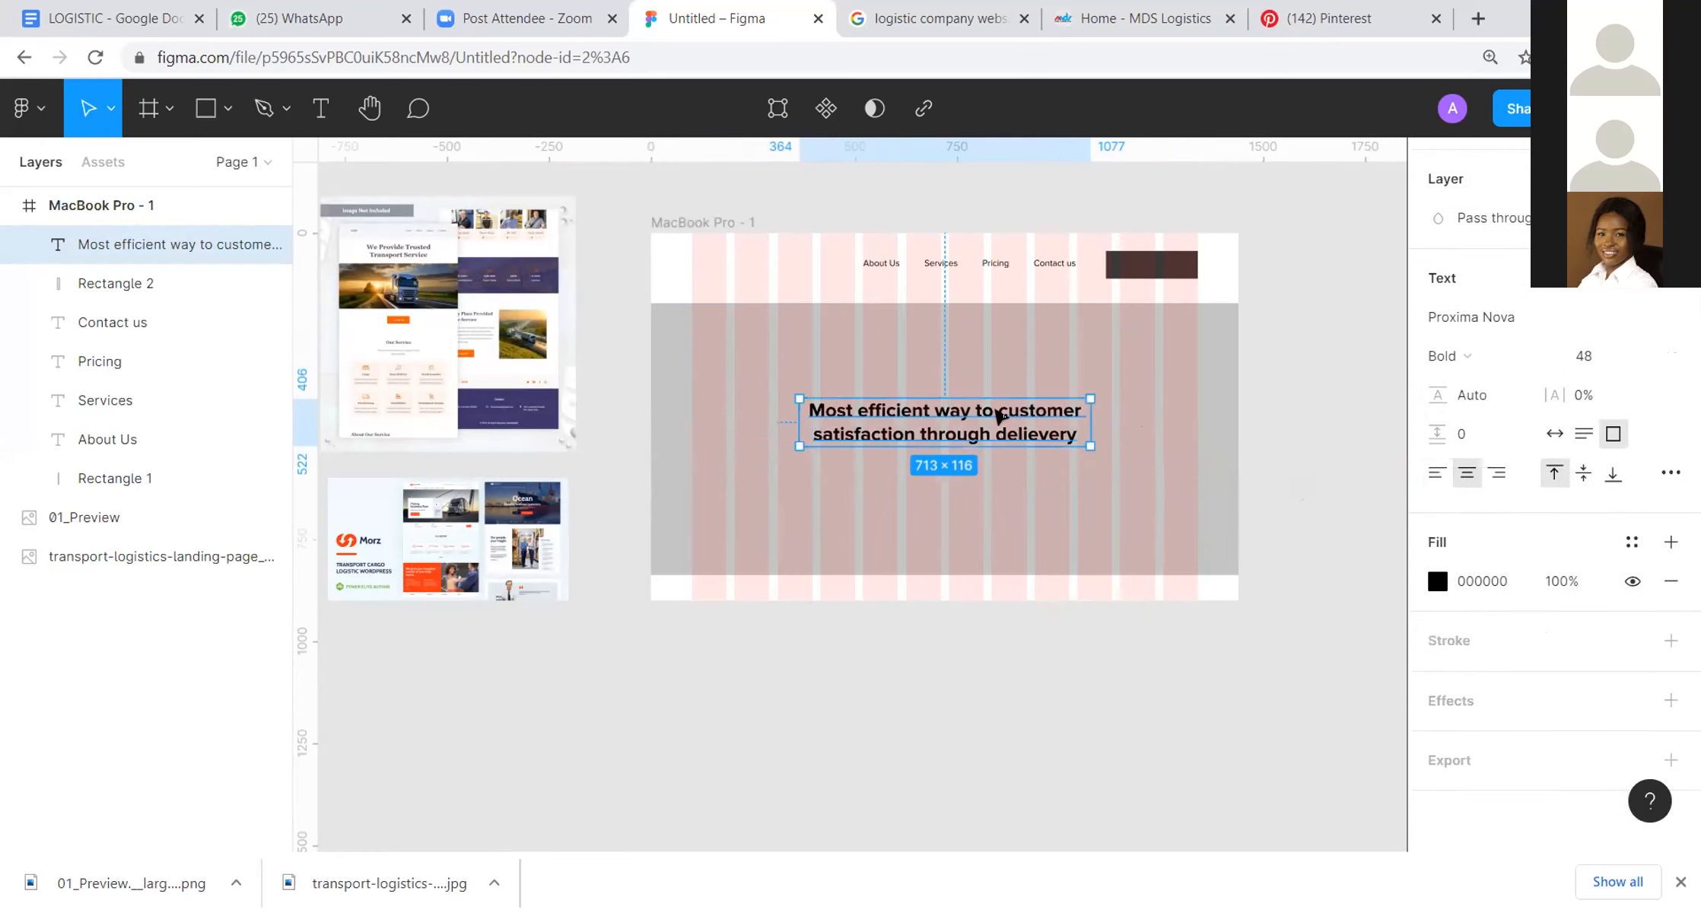
{"action": "left_click", "coordinate": [1295, 418]}
Step: Shorten the grey hero rectangle from its lower edge and nudge the headline slightly upward within it
{"action": "left_click", "coordinate": [1178, 531]}
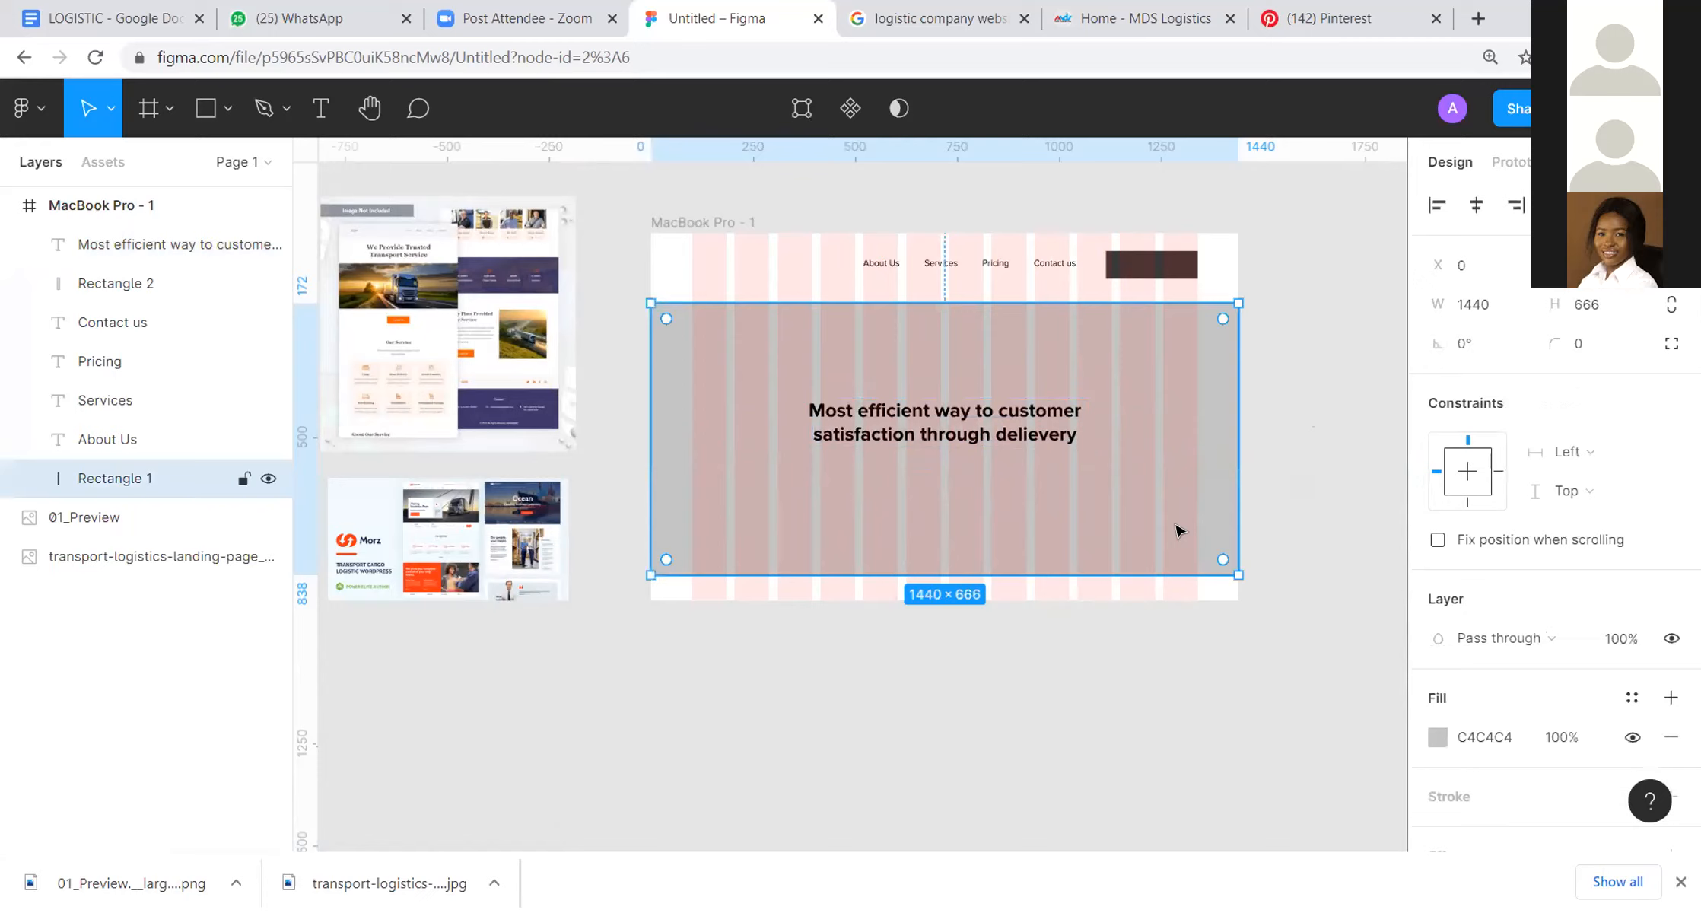
{"action": "scroll", "coordinate": [1255, 434], "scroll_direction": "left", "scroll_amount": 3}
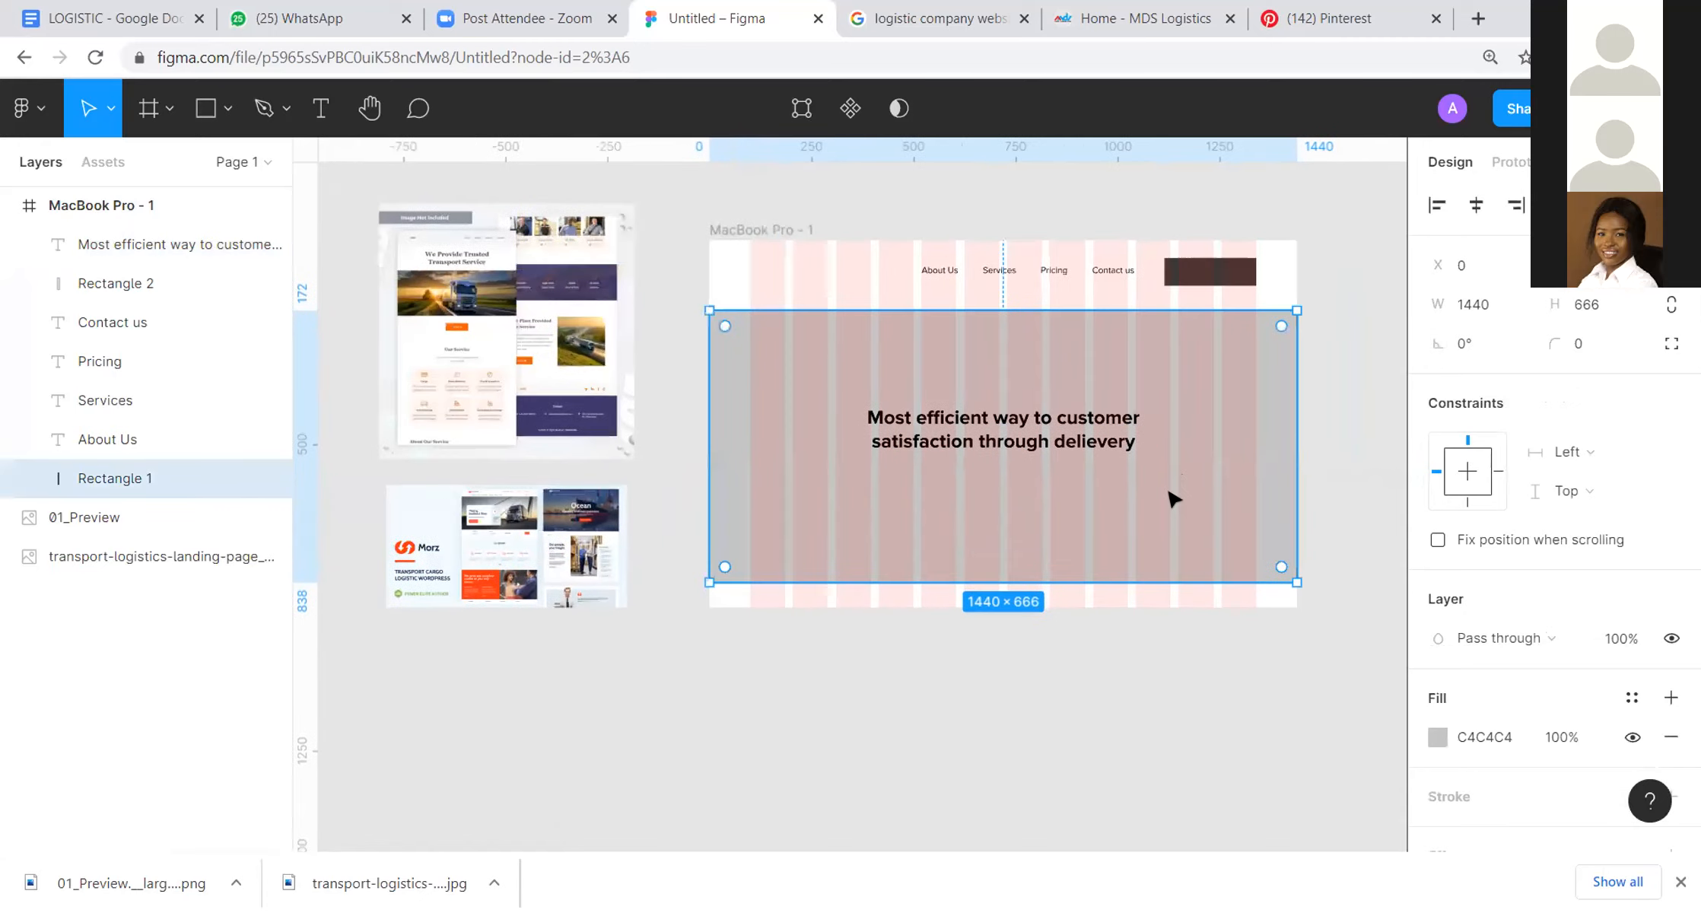
{"action": "left_click_drag", "start_coordinate": [1155, 582], "coordinate": [1157, 540]}
{"action": "left_click", "coordinate": [1154, 572]}
{"action": "left_click_drag", "start_coordinate": [1101, 448], "coordinate": [1086, 452]}
{"action": "key", "text": "Escape"}
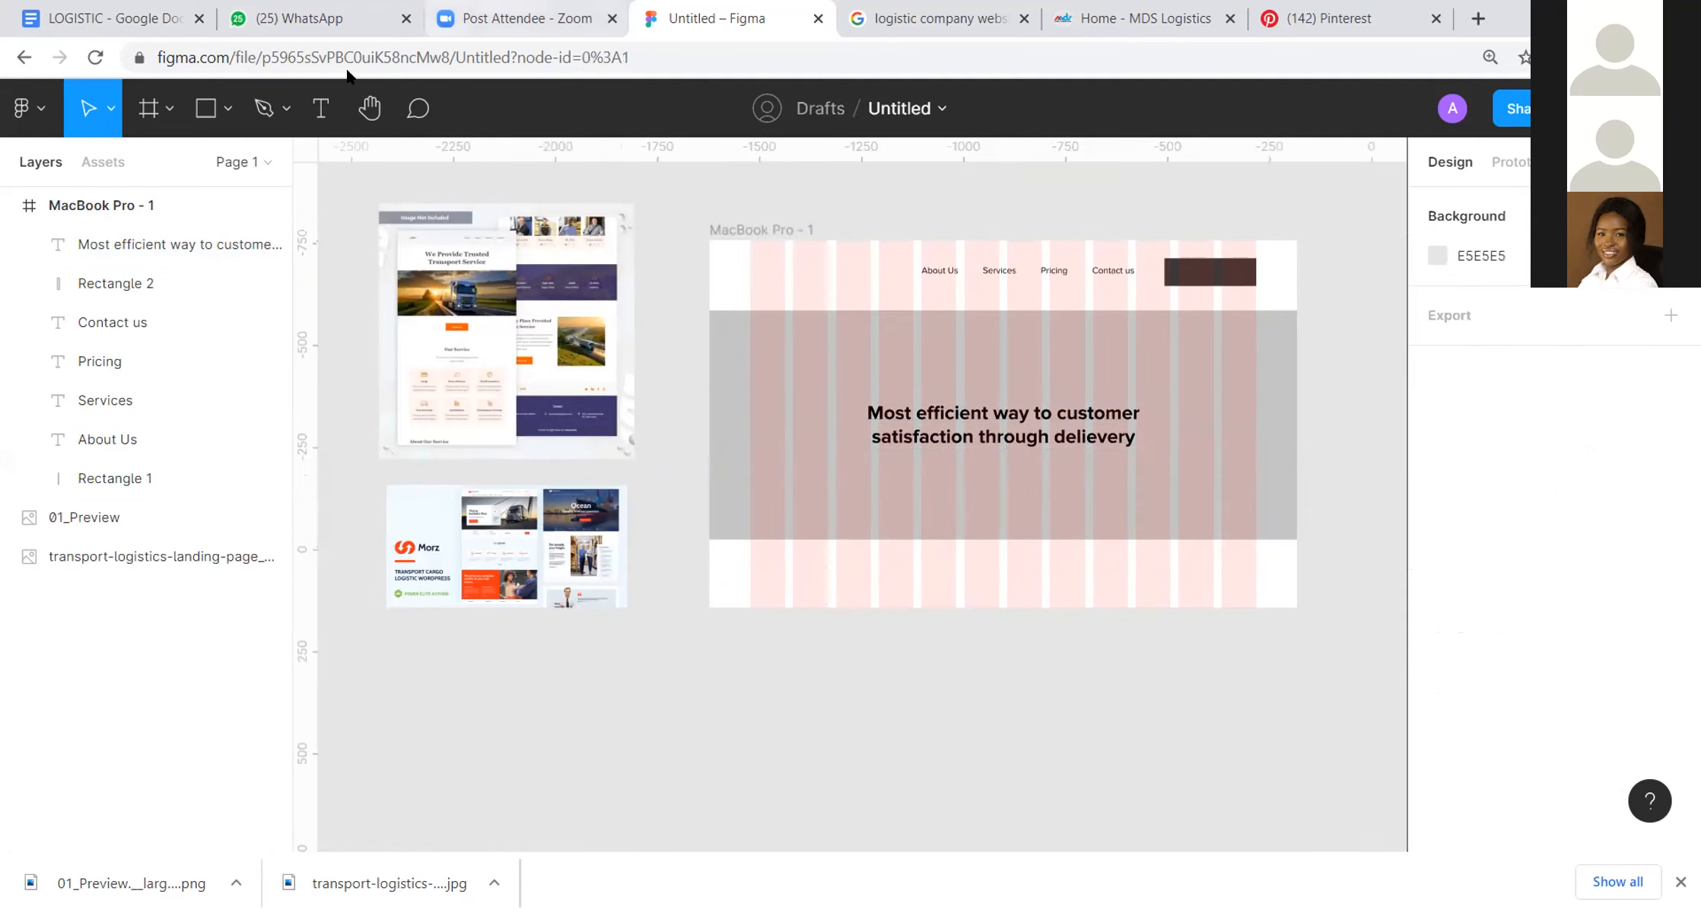
Step: Draw a small circle about 15 × 15 below the headline near the hero rectangle's lower edge
{"action": "left_click", "coordinate": [228, 108]}
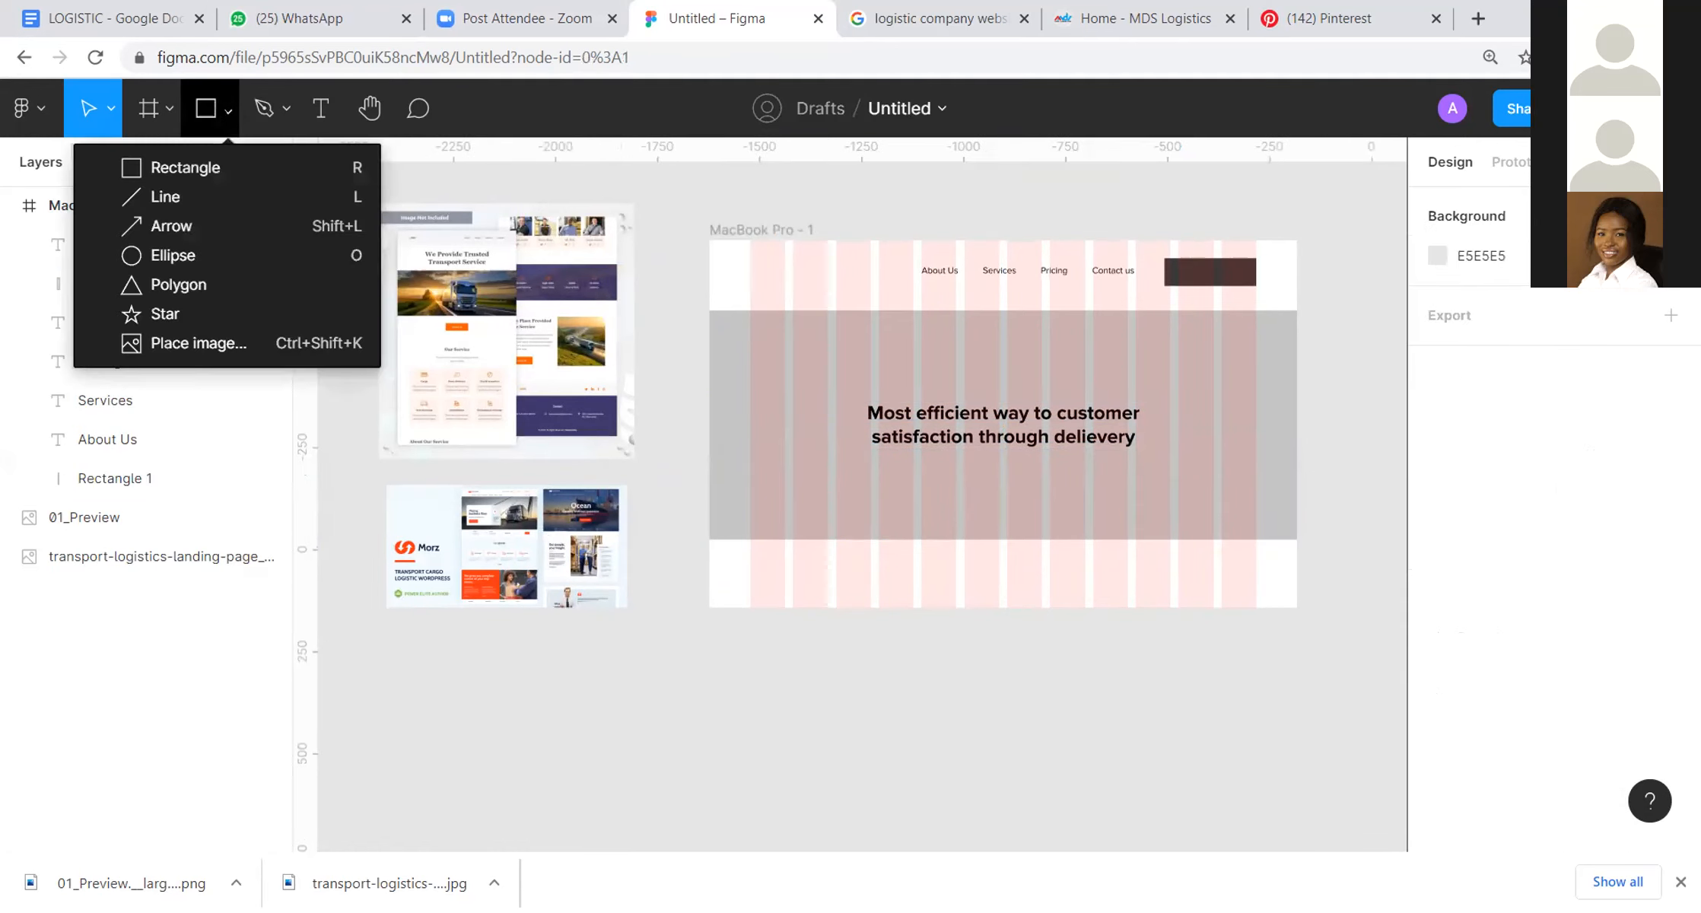
{"action": "left_click", "coordinate": [247, 255]}
{"action": "mouse_move", "coordinate": [965, 504]}
{"action": "left_mouse_down"}
{"action": "mouse_move", "coordinate": [984, 523]}
{"action": "mouse_move", "coordinate": [958, 512]}
{"action": "left_mouse_up"}
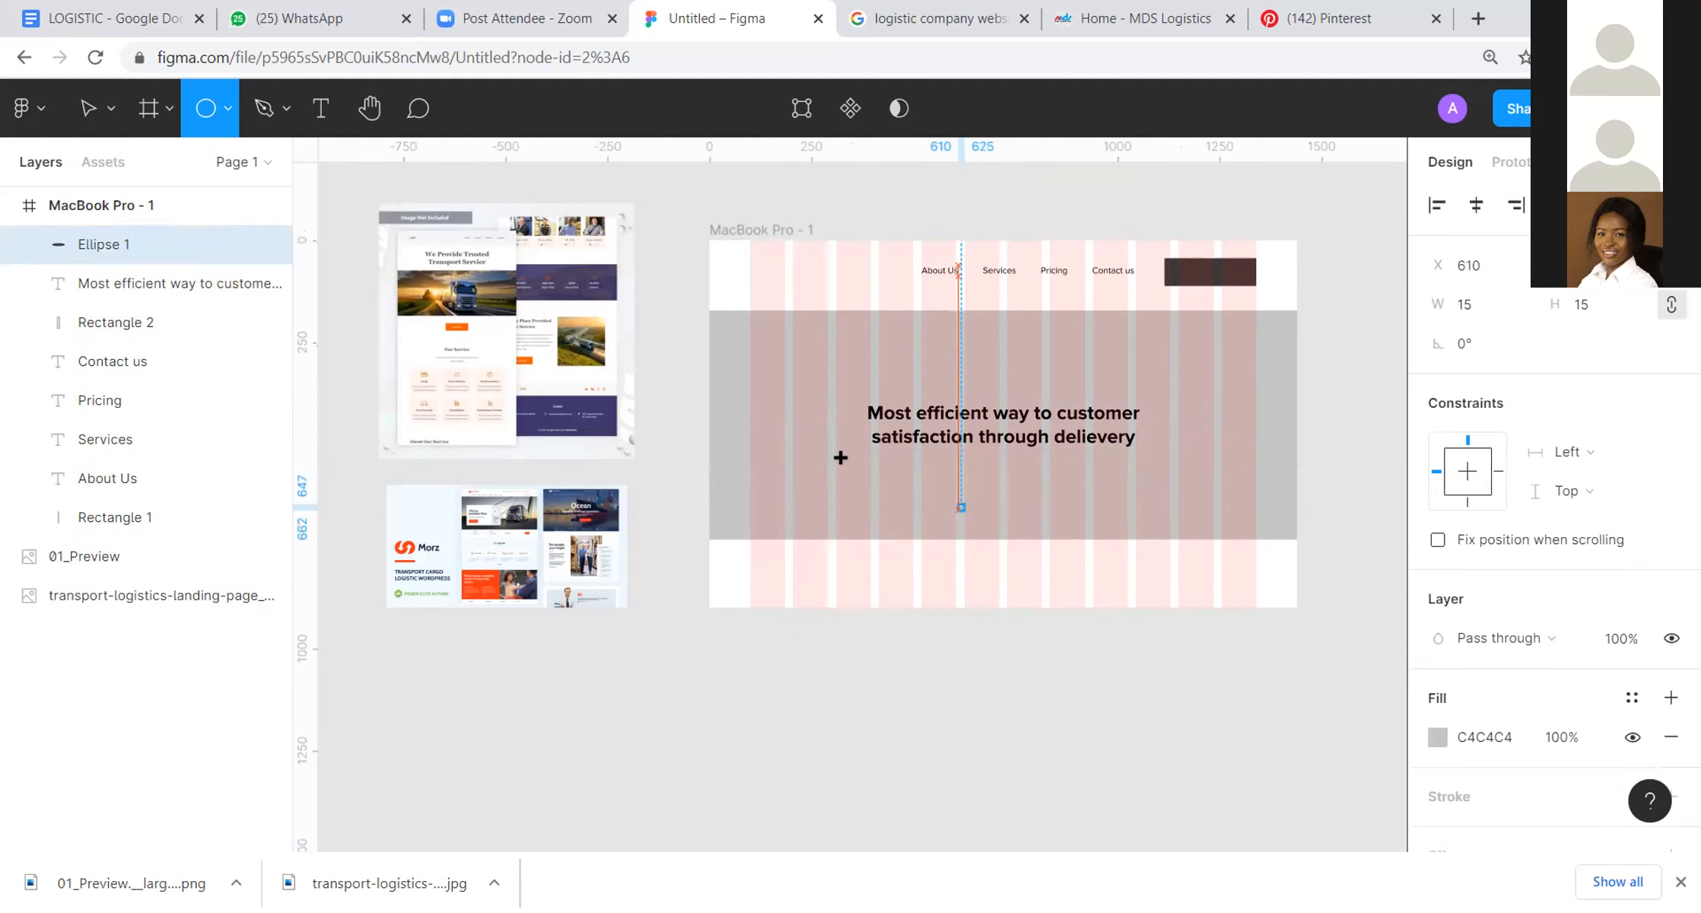
Step: Fill the dot with the dark 393838 of the header button and duplicate it twice to form an evenly spaced row of three dots
{"action": "key", "text": "i"}
{"action": "left_click", "coordinate": [1252, 272]}
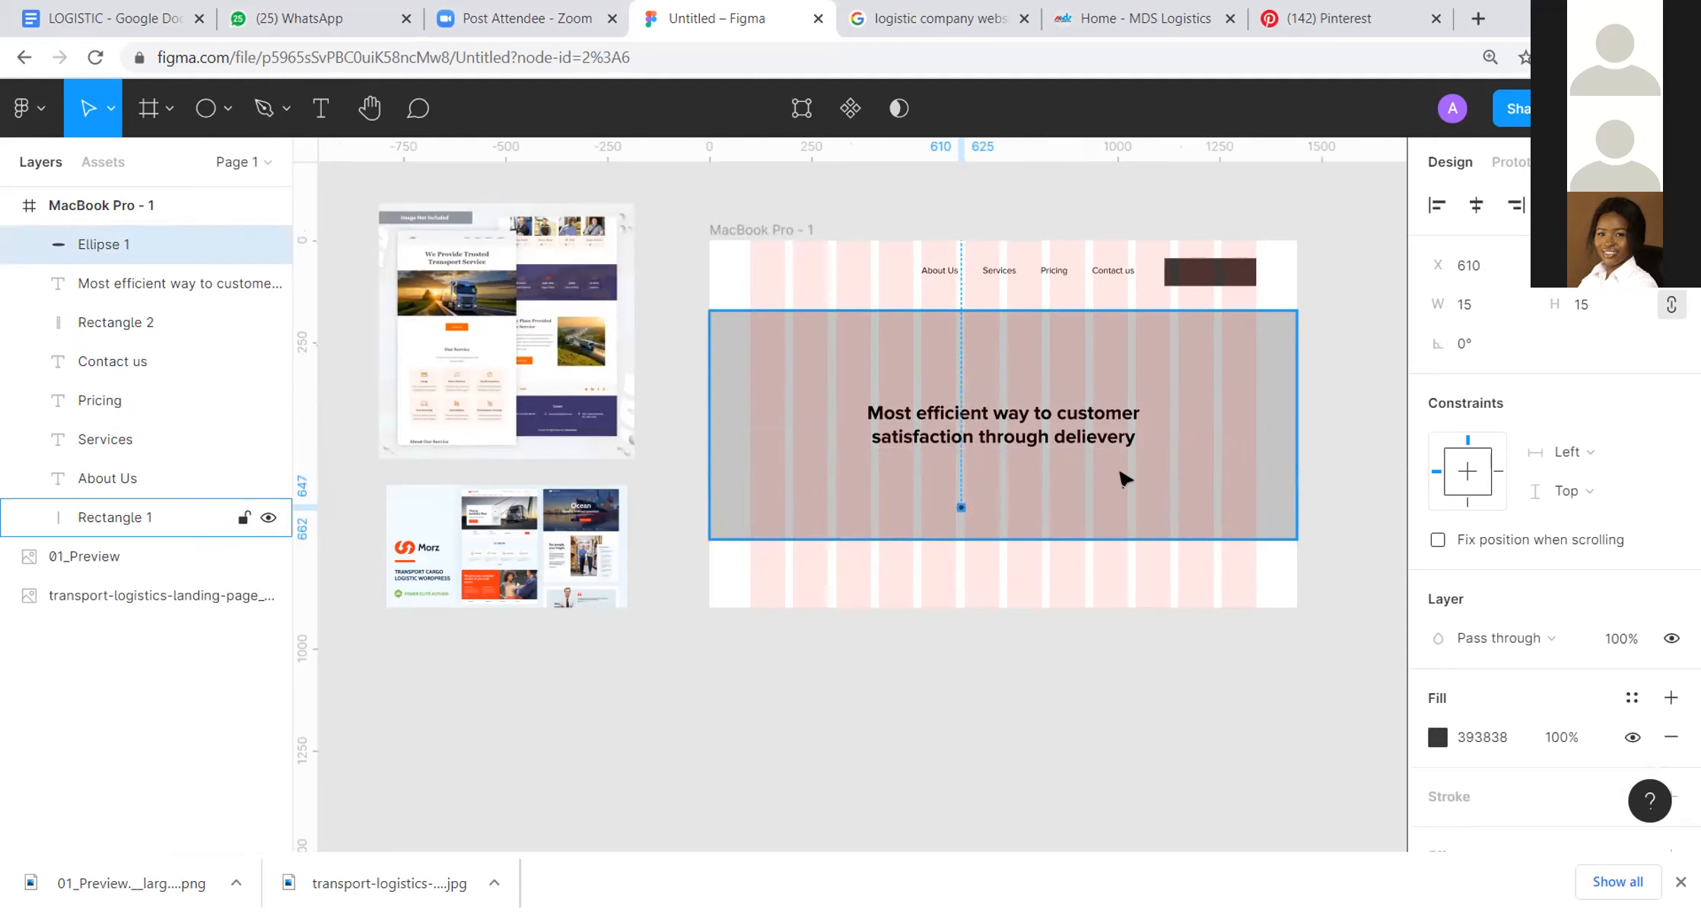
{"action": "scroll", "coordinate": [1124, 478], "scroll_direction": "up", "scroll_amount": 5}
{"action": "left_click_drag", "start_coordinate": [787, 478], "coordinate": [909, 488]}
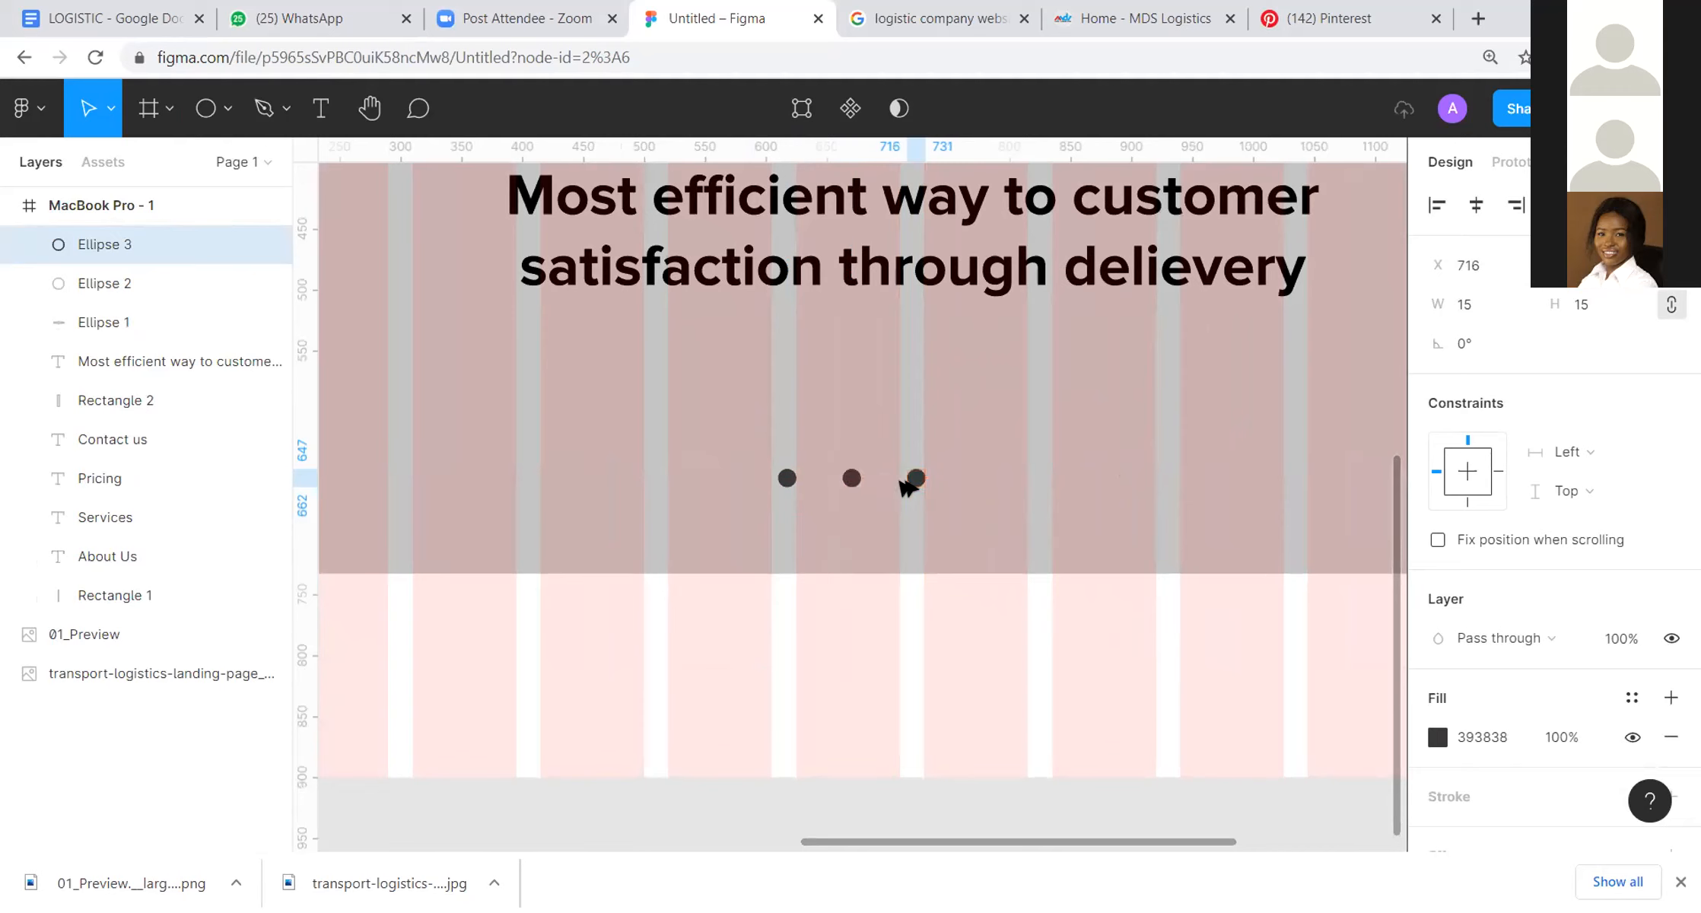
Step: Group the three dots and centre the group horizontally in the frame
{"action": "left_click", "coordinate": [787, 478]}
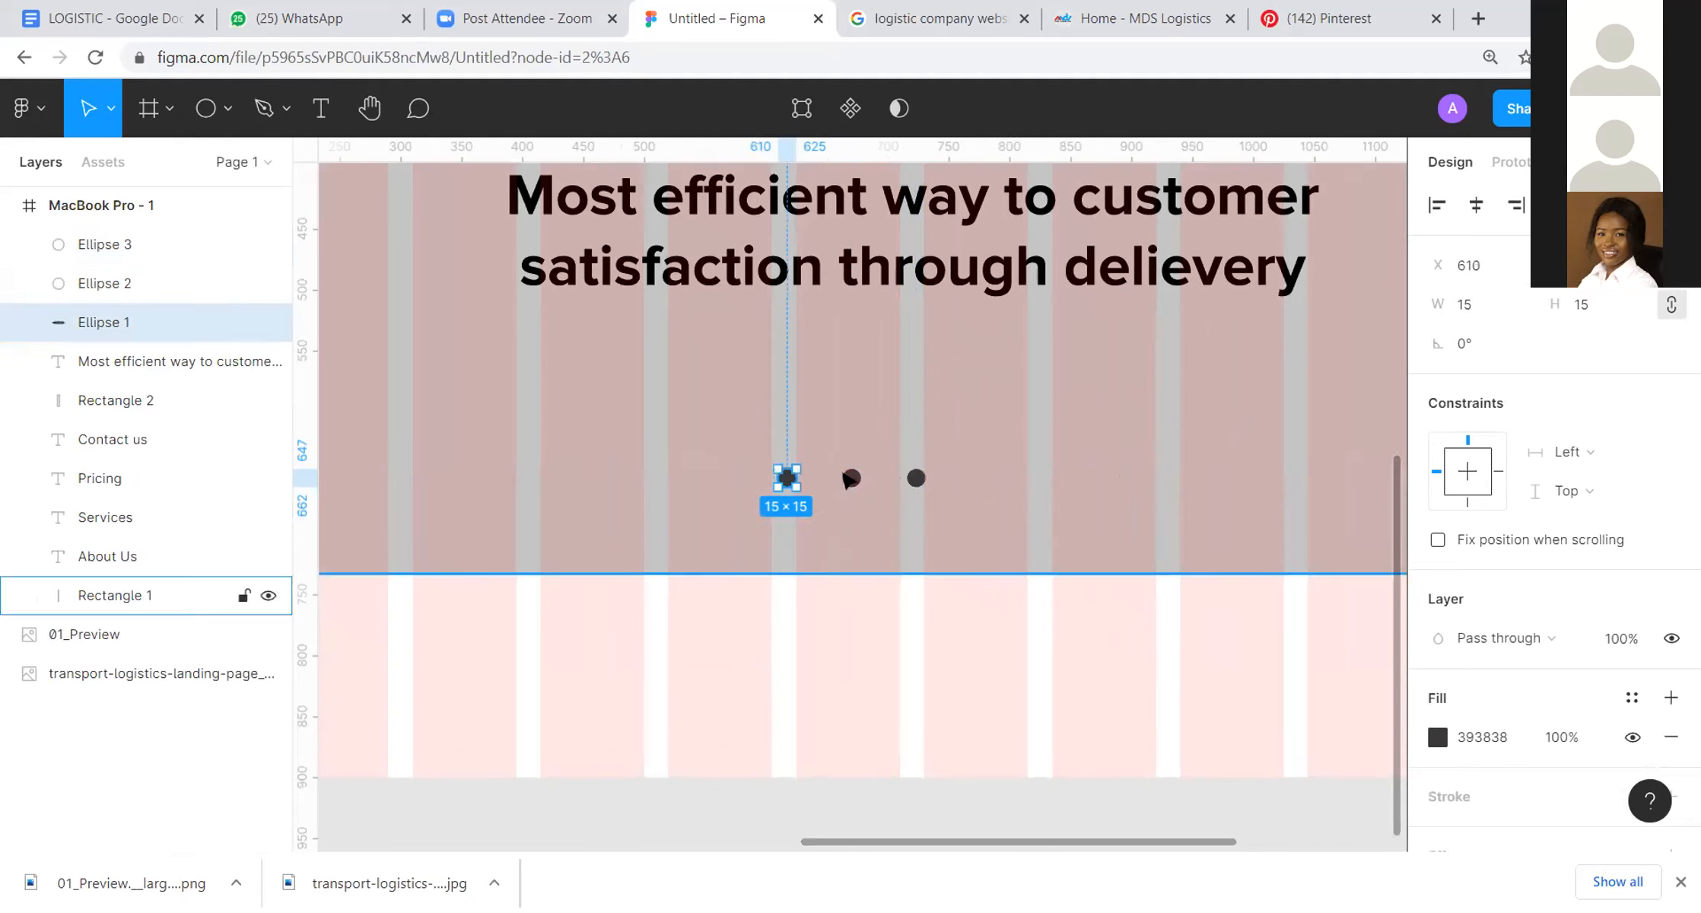
{"action": "left_click", "coordinate": [851, 478], "text": "shift"}
{"action": "left_click", "coordinate": [916, 478], "text": "shift"}
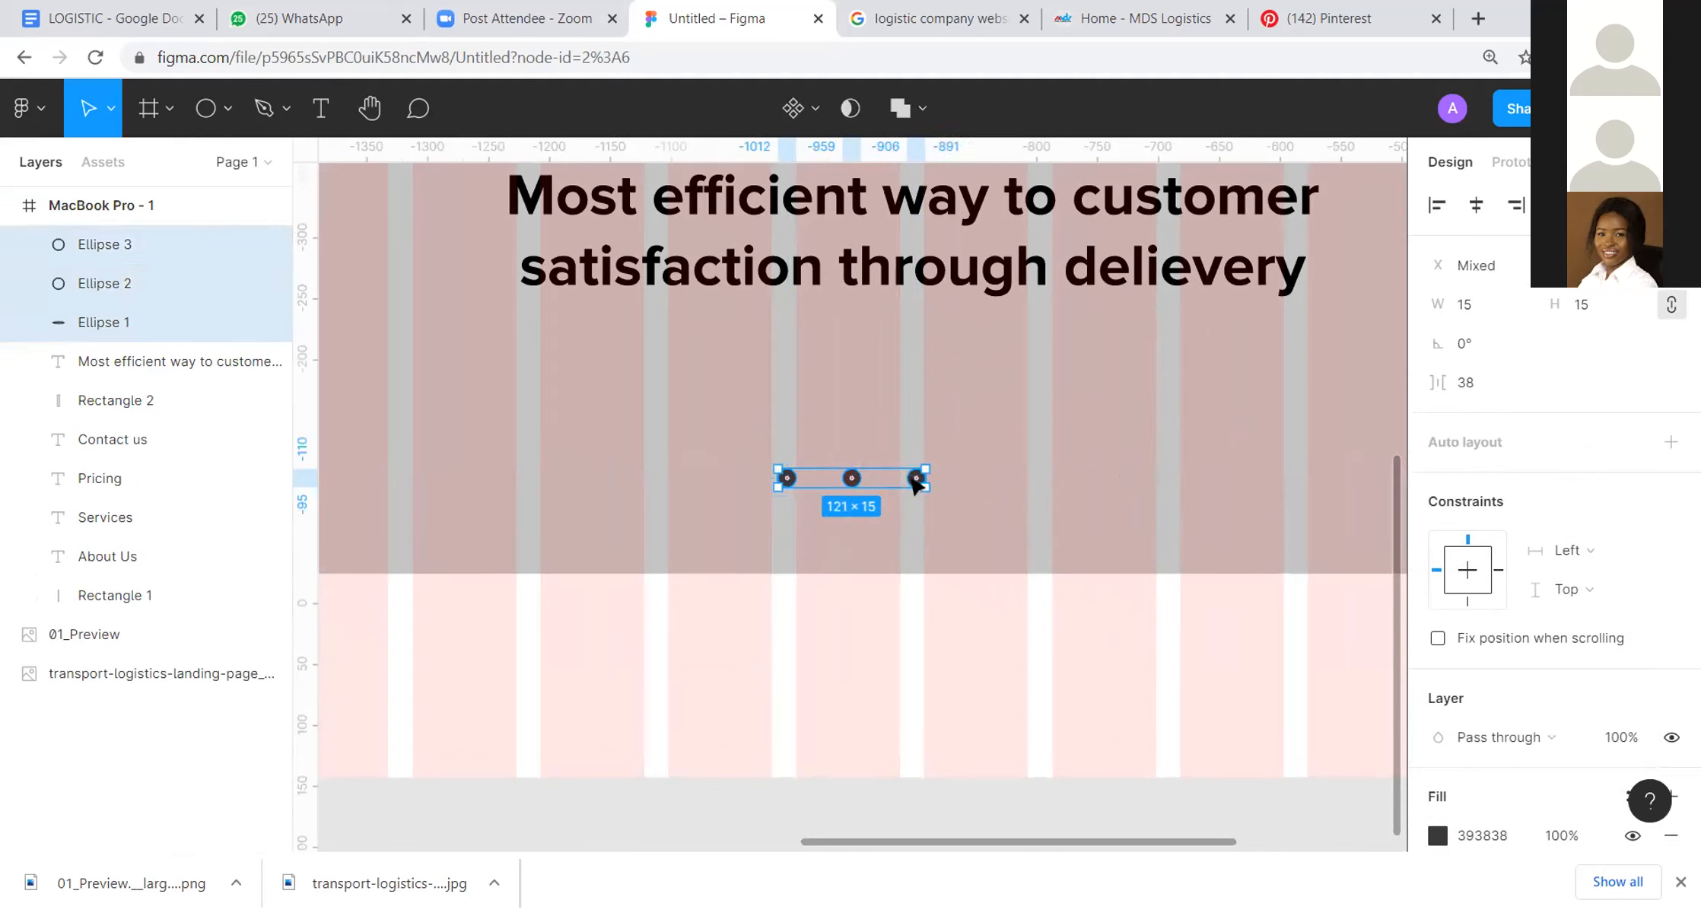
{"action": "key", "text": "ctrl+g"}
{"action": "key", "text": "alt+h"}
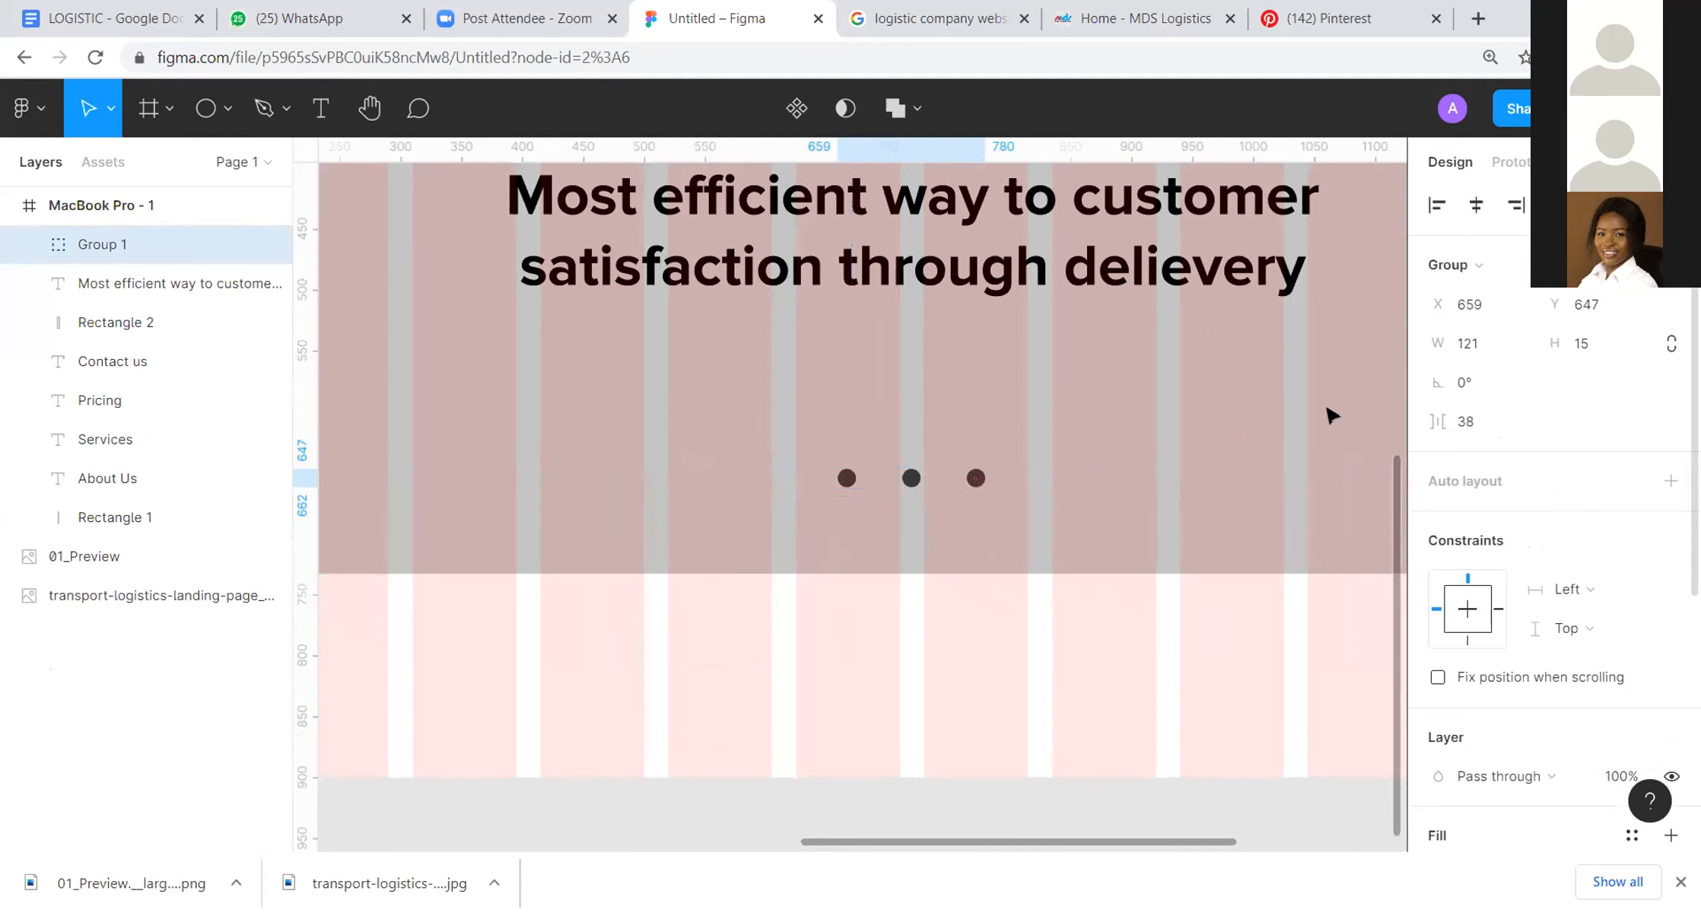
{"action": "key", "text": "Escape"}
{"action": "key", "text": "shift+1"}
Step: Ungroup the centred row of dots back into separate ellipses
{"action": "left_click_drag", "start_coordinate": [1208, 569], "coordinate": [913, 445]}
{"action": "left_click", "coordinate": [878, 461]}
{"action": "right_click", "coordinate": [877, 462]}
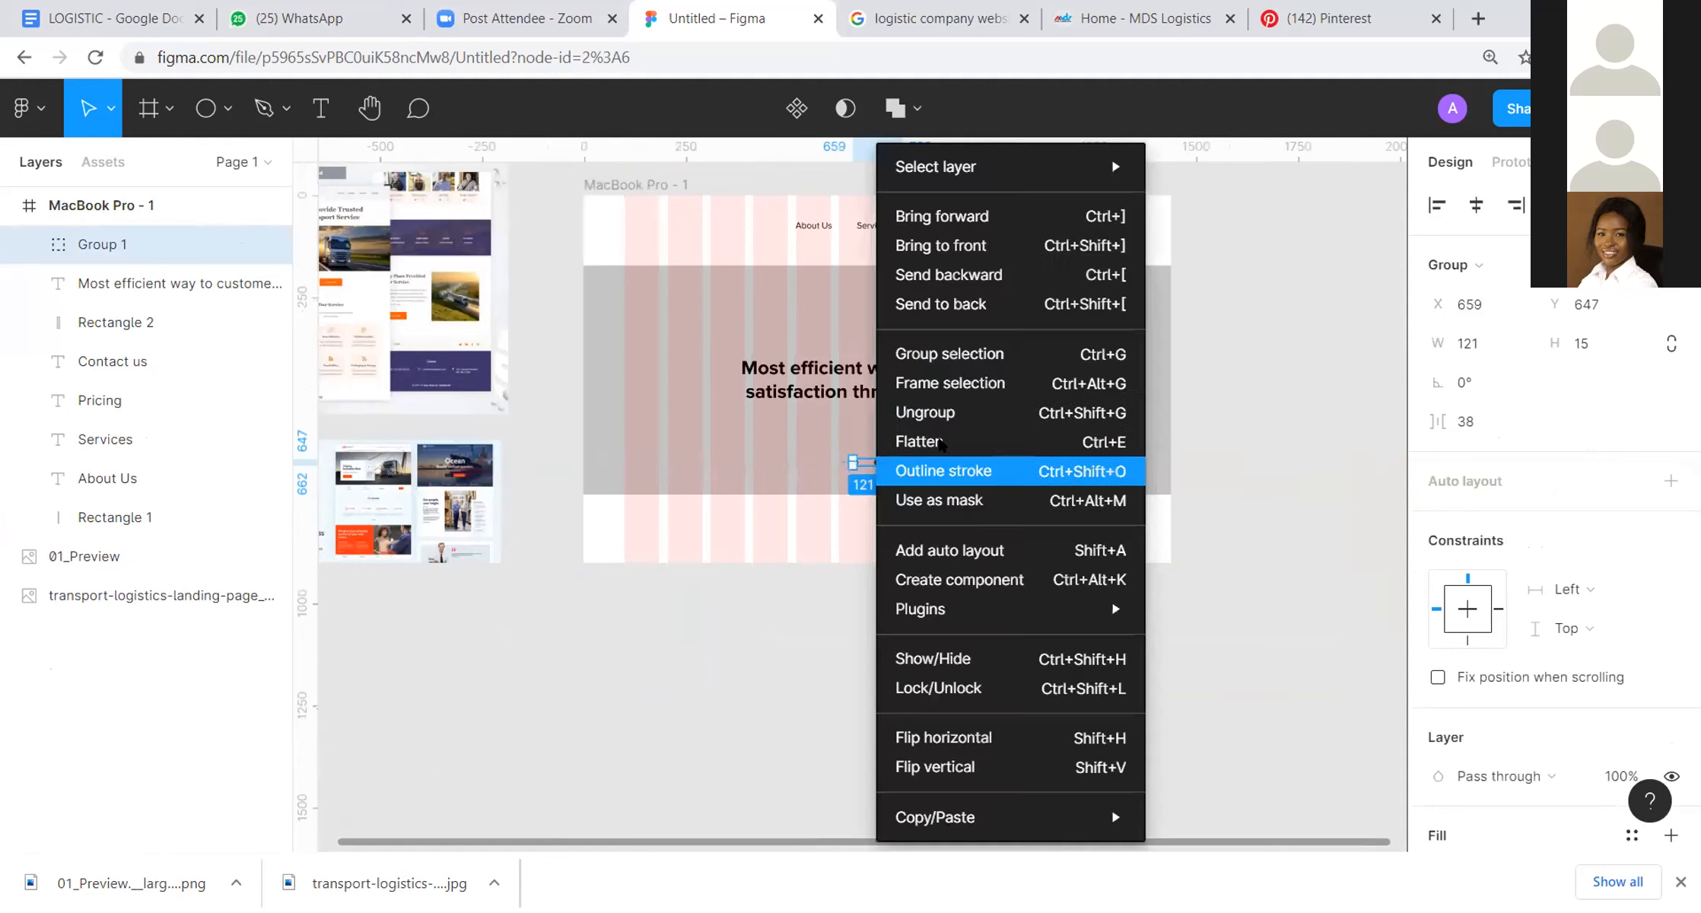
{"action": "left_click", "coordinate": [992, 412]}
{"action": "key", "text": "Escape"}
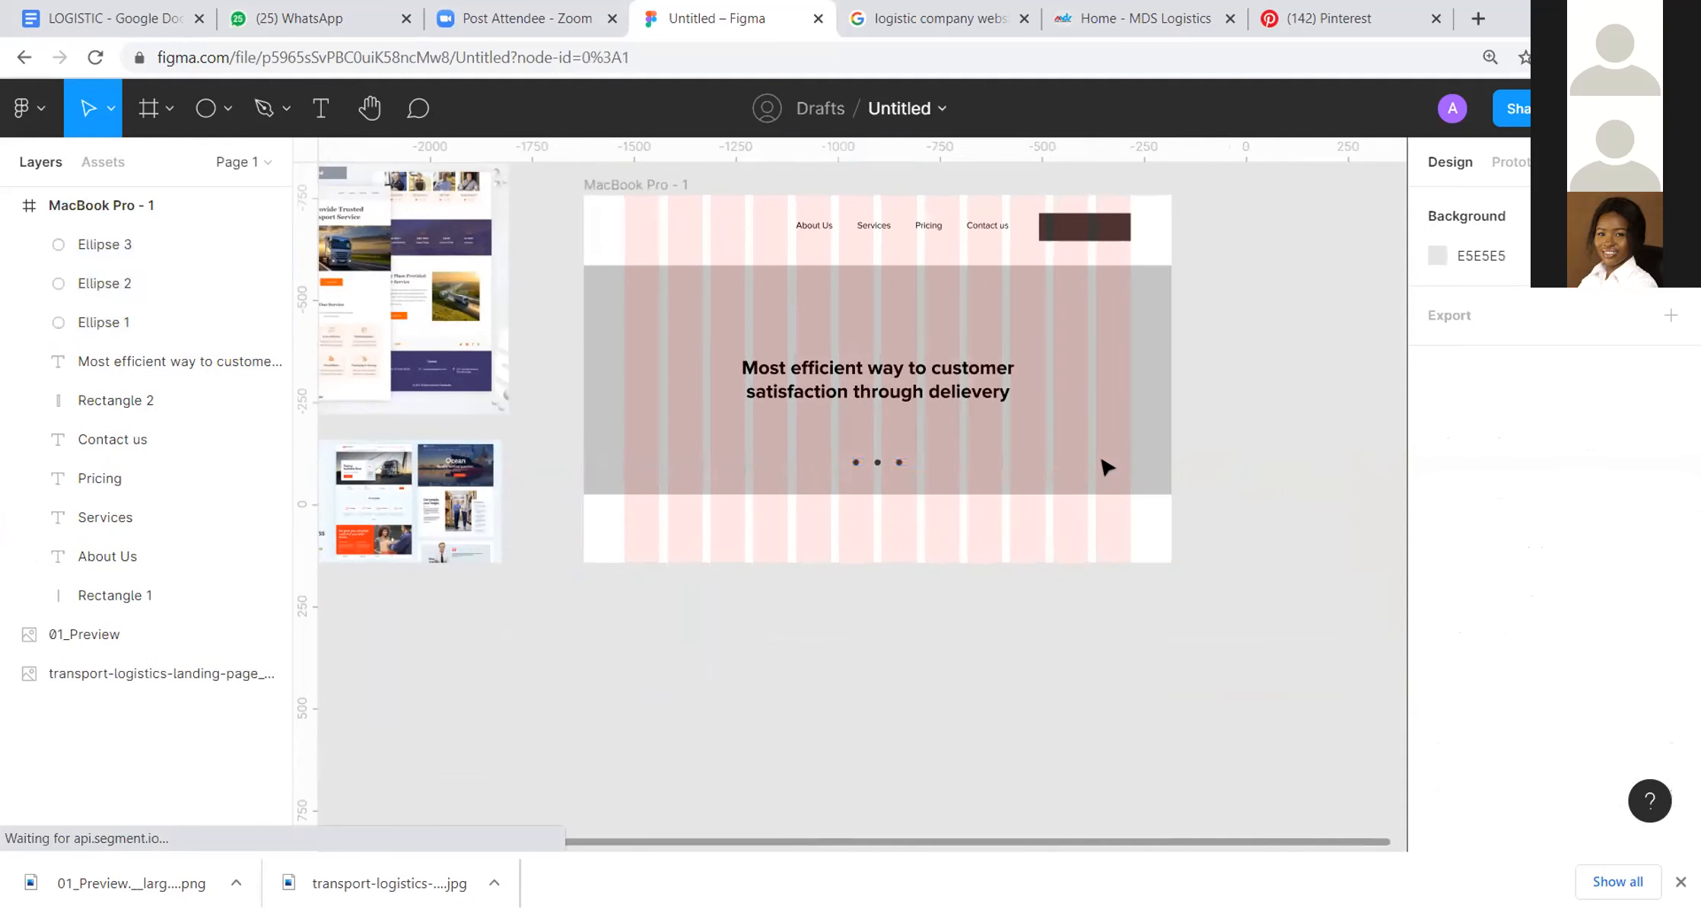
Step: Turn the middle dot into an outline by adding a 1-wide black inside stroke and removing its fill
{"action": "left_click", "coordinate": [879, 463]}
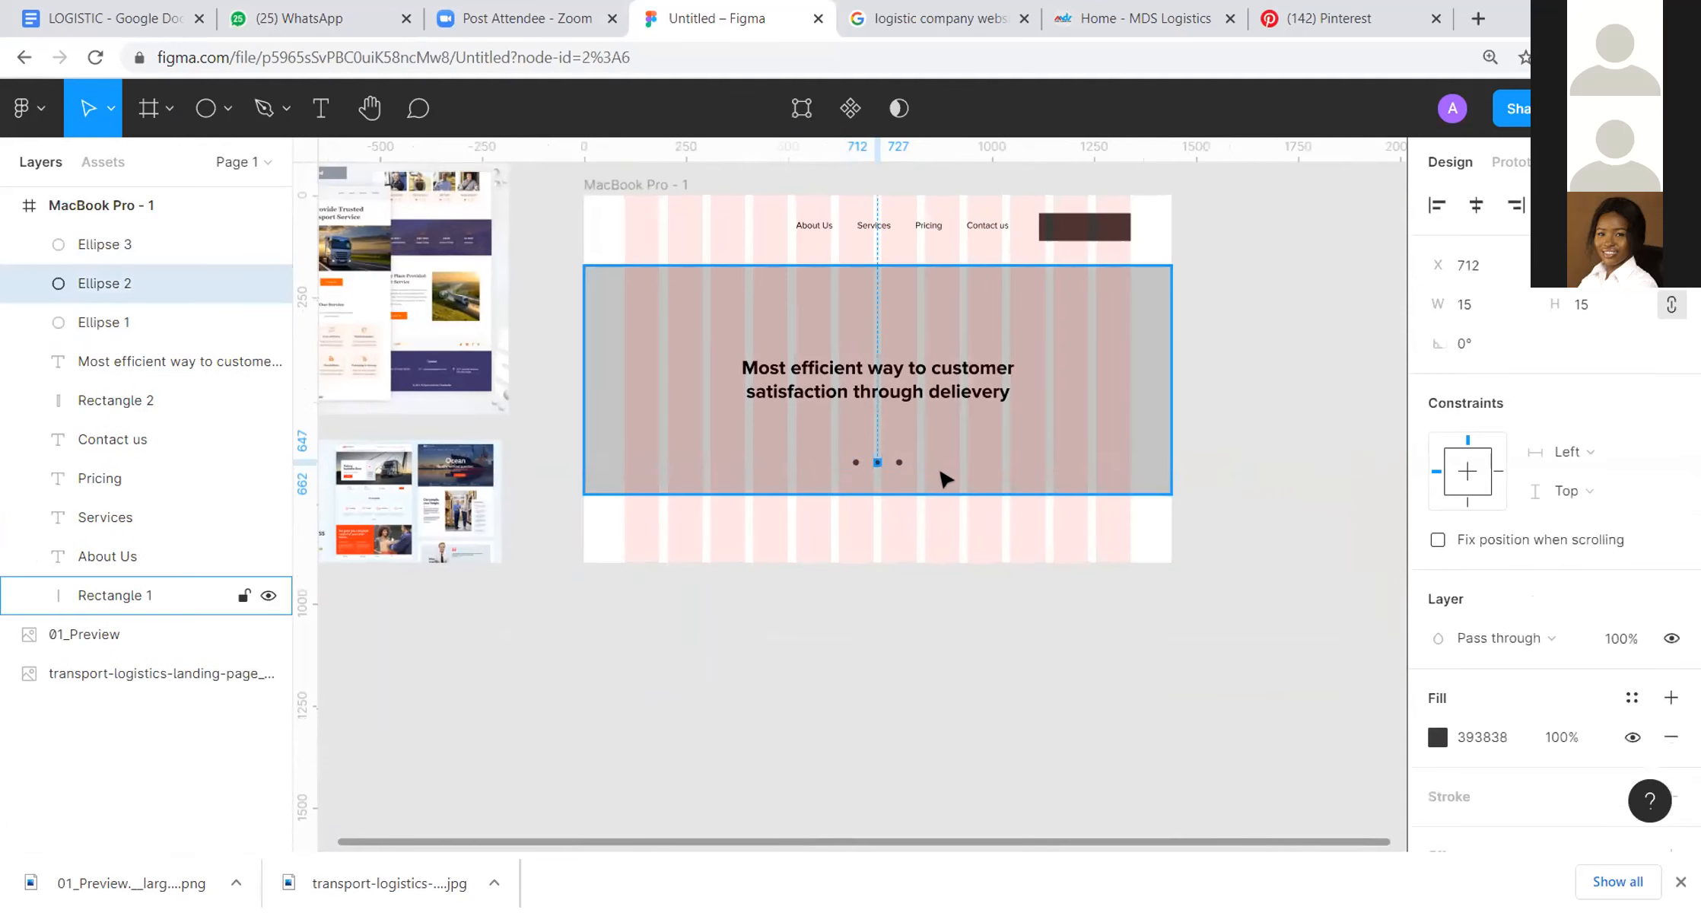
{"action": "left_click", "coordinate": [1439, 737]}
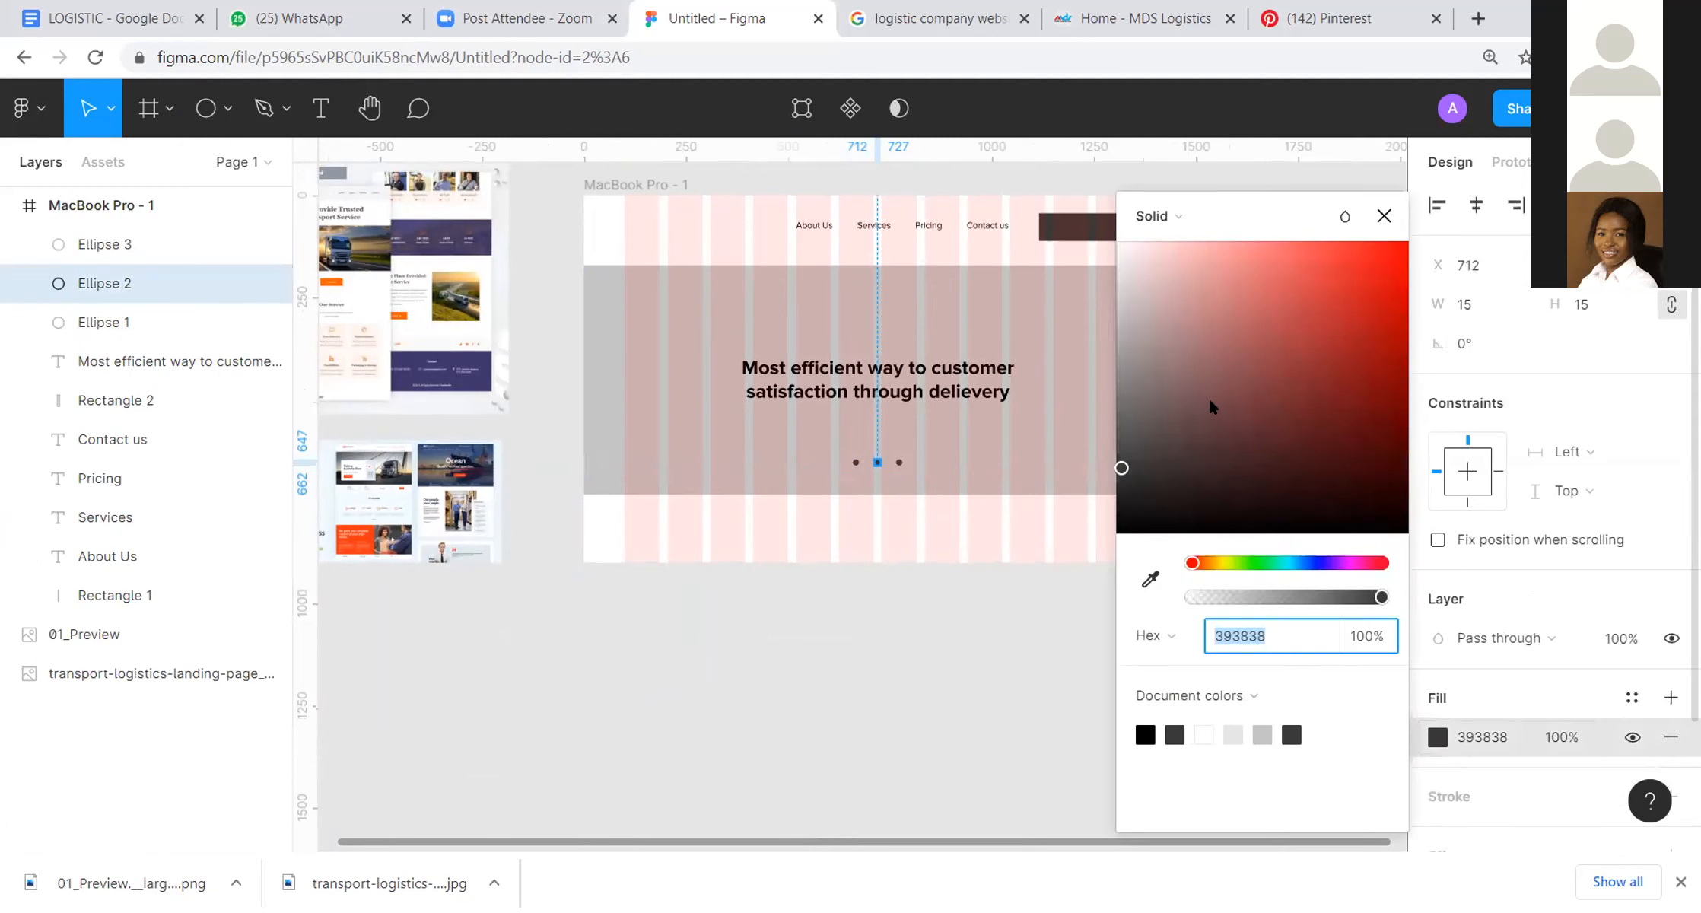
{"action": "left_click", "coordinate": [1462, 792]}
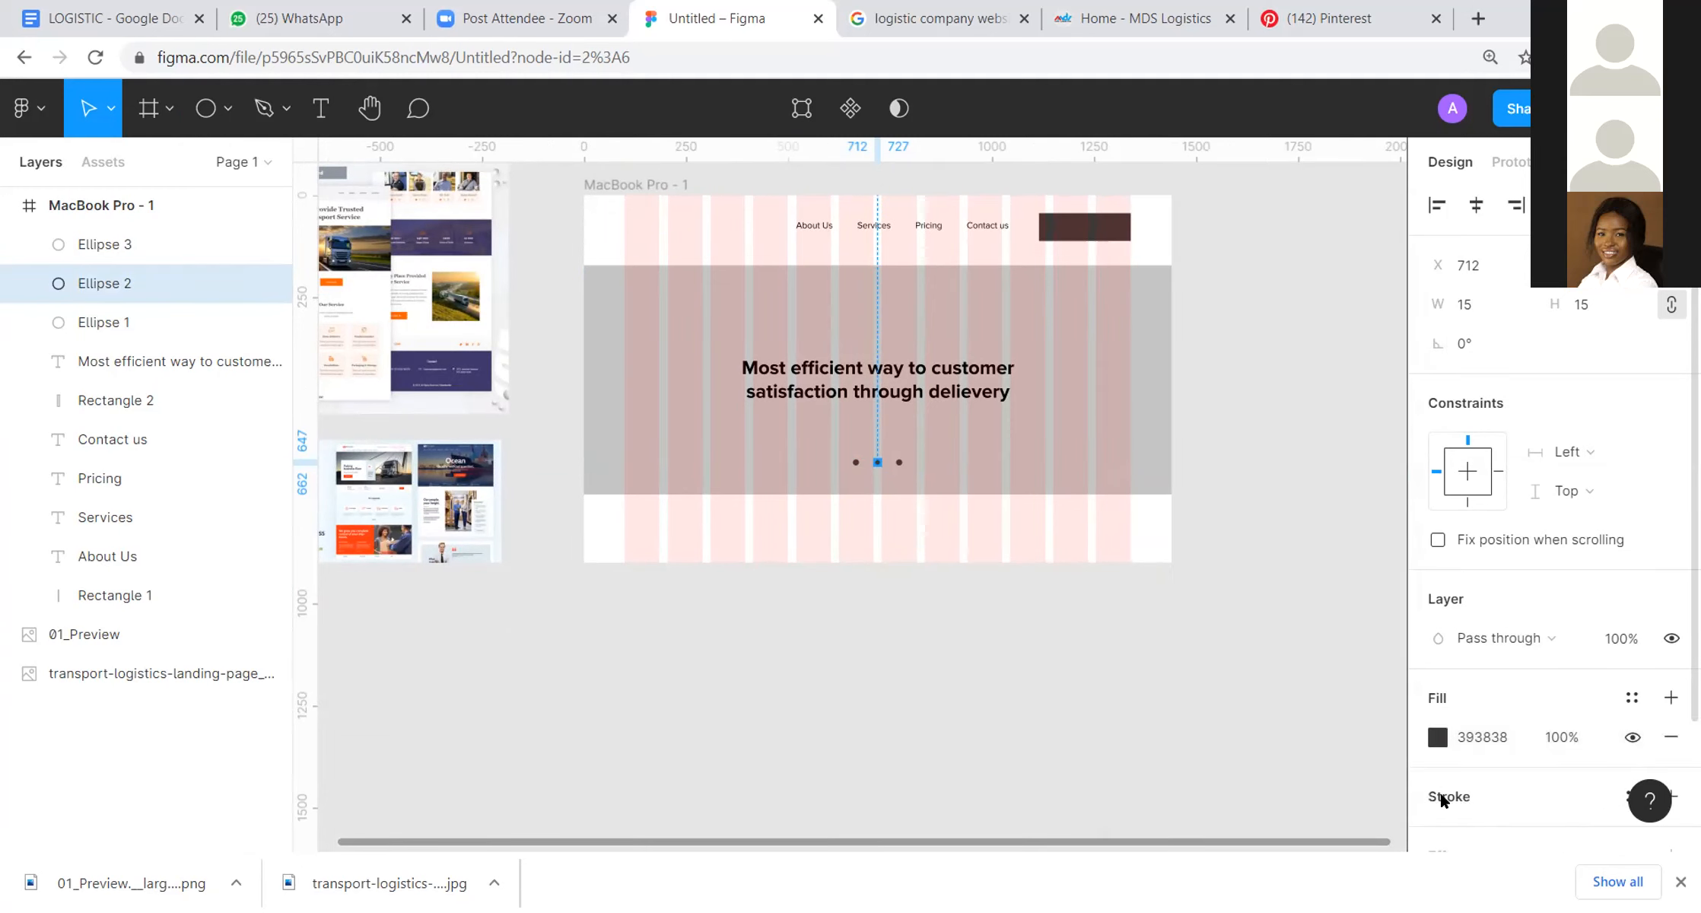
{"action": "scroll", "coordinate": [1523, 776], "scroll_direction": "down", "scroll_amount": 2}
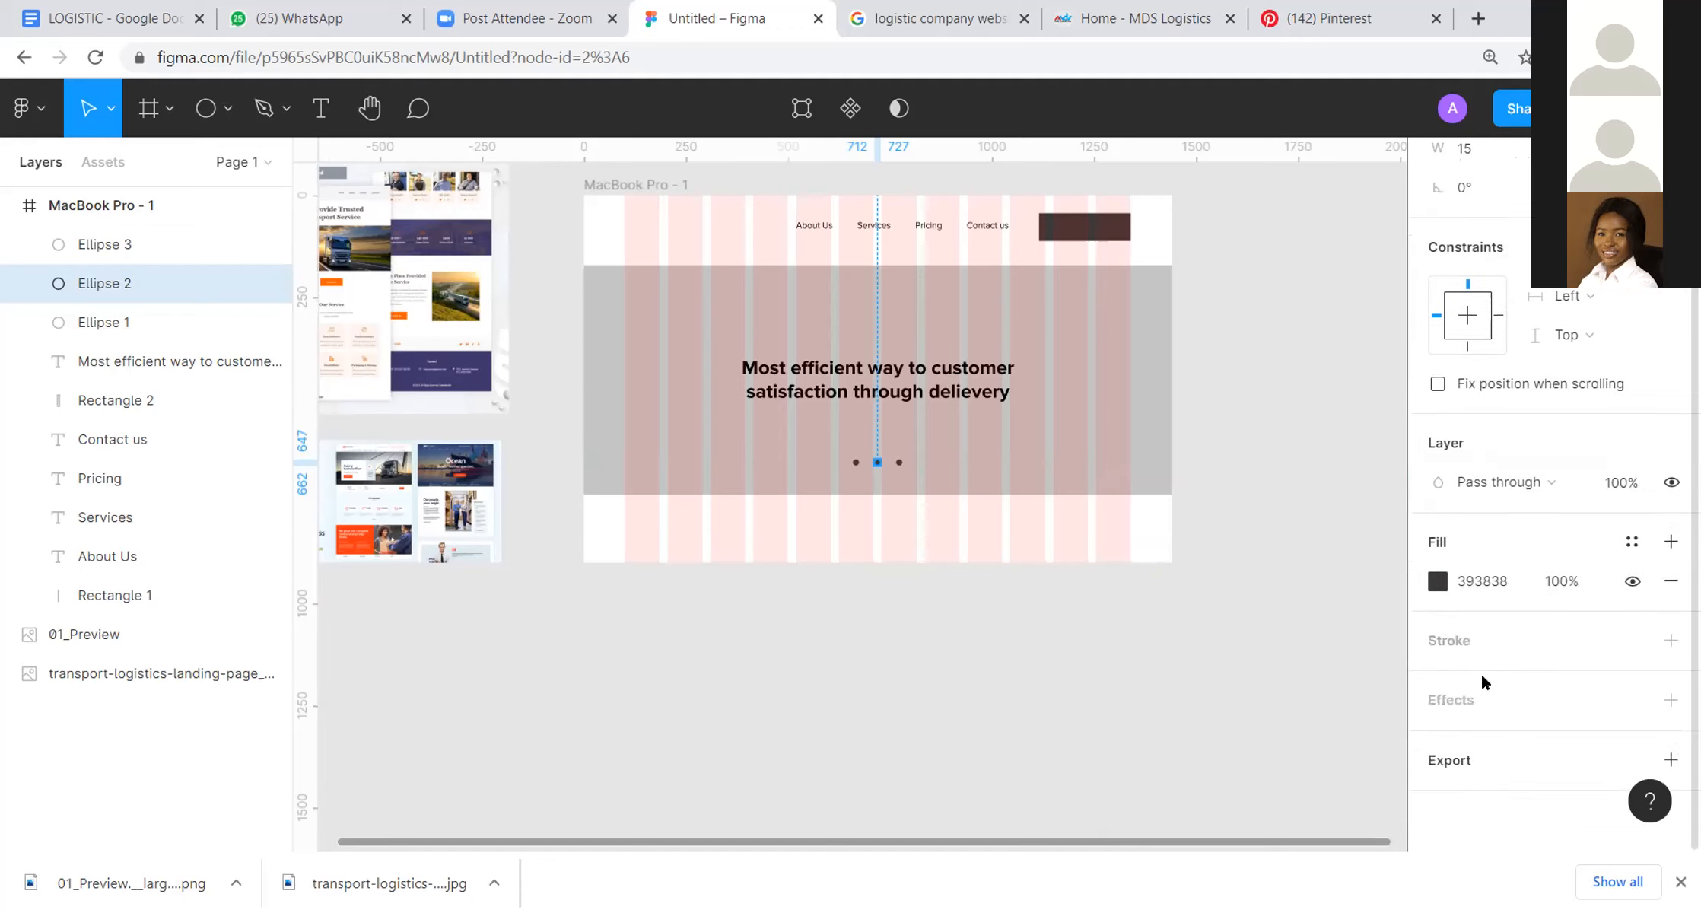
{"action": "left_click", "coordinate": [1459, 640]}
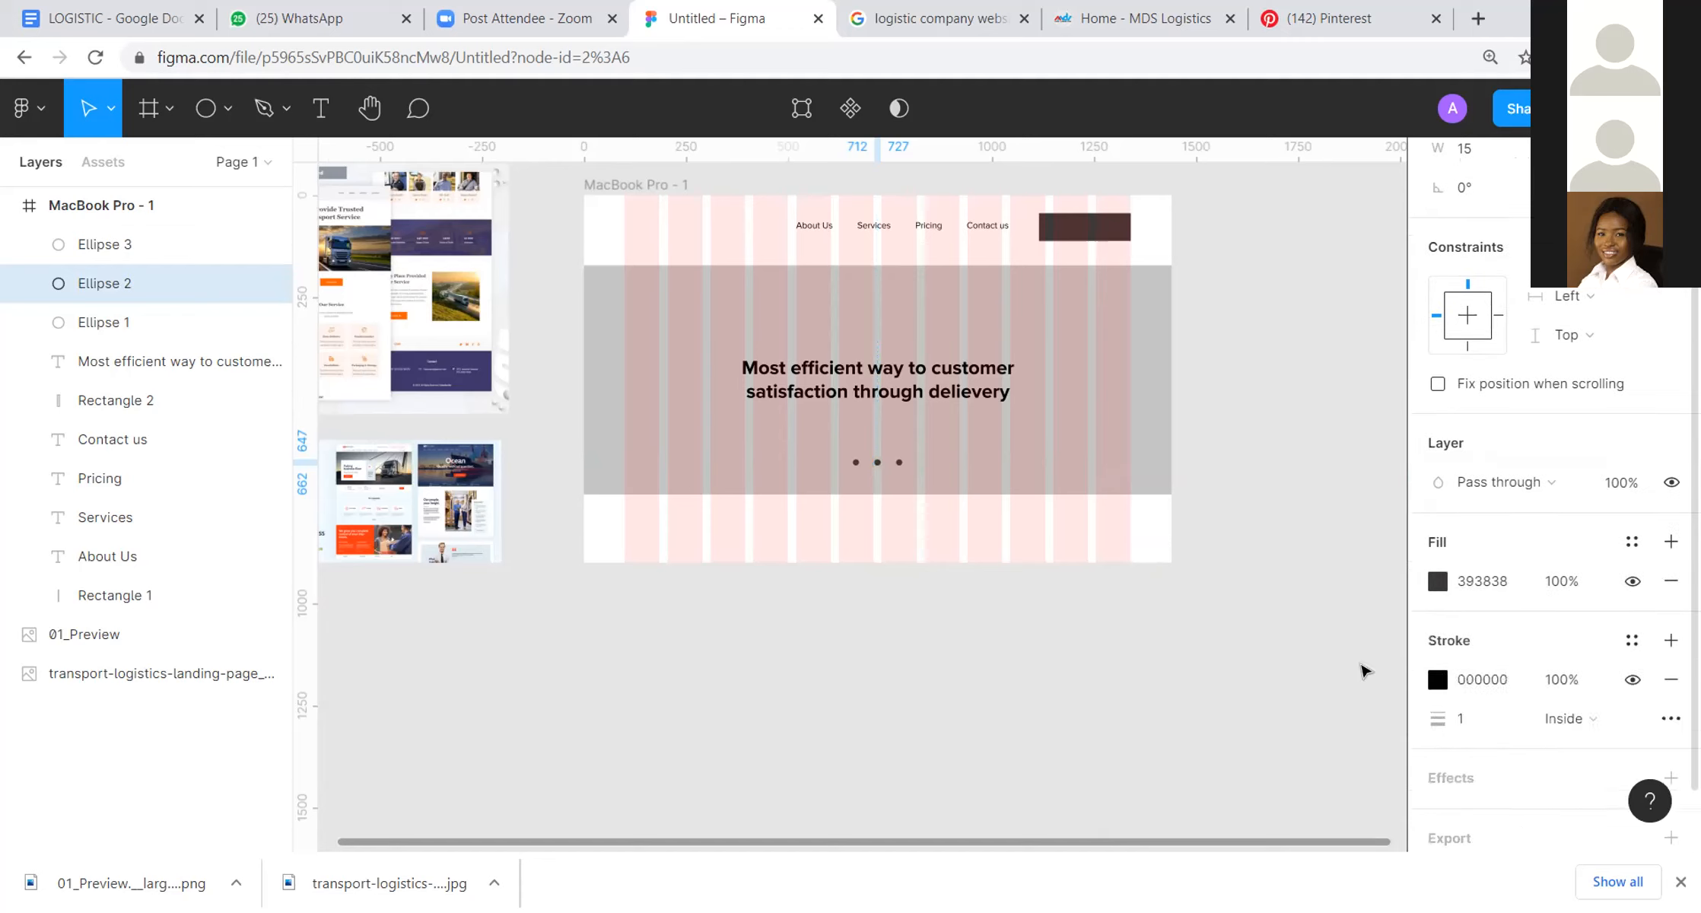
{"action": "left_click", "coordinate": [1671, 580]}
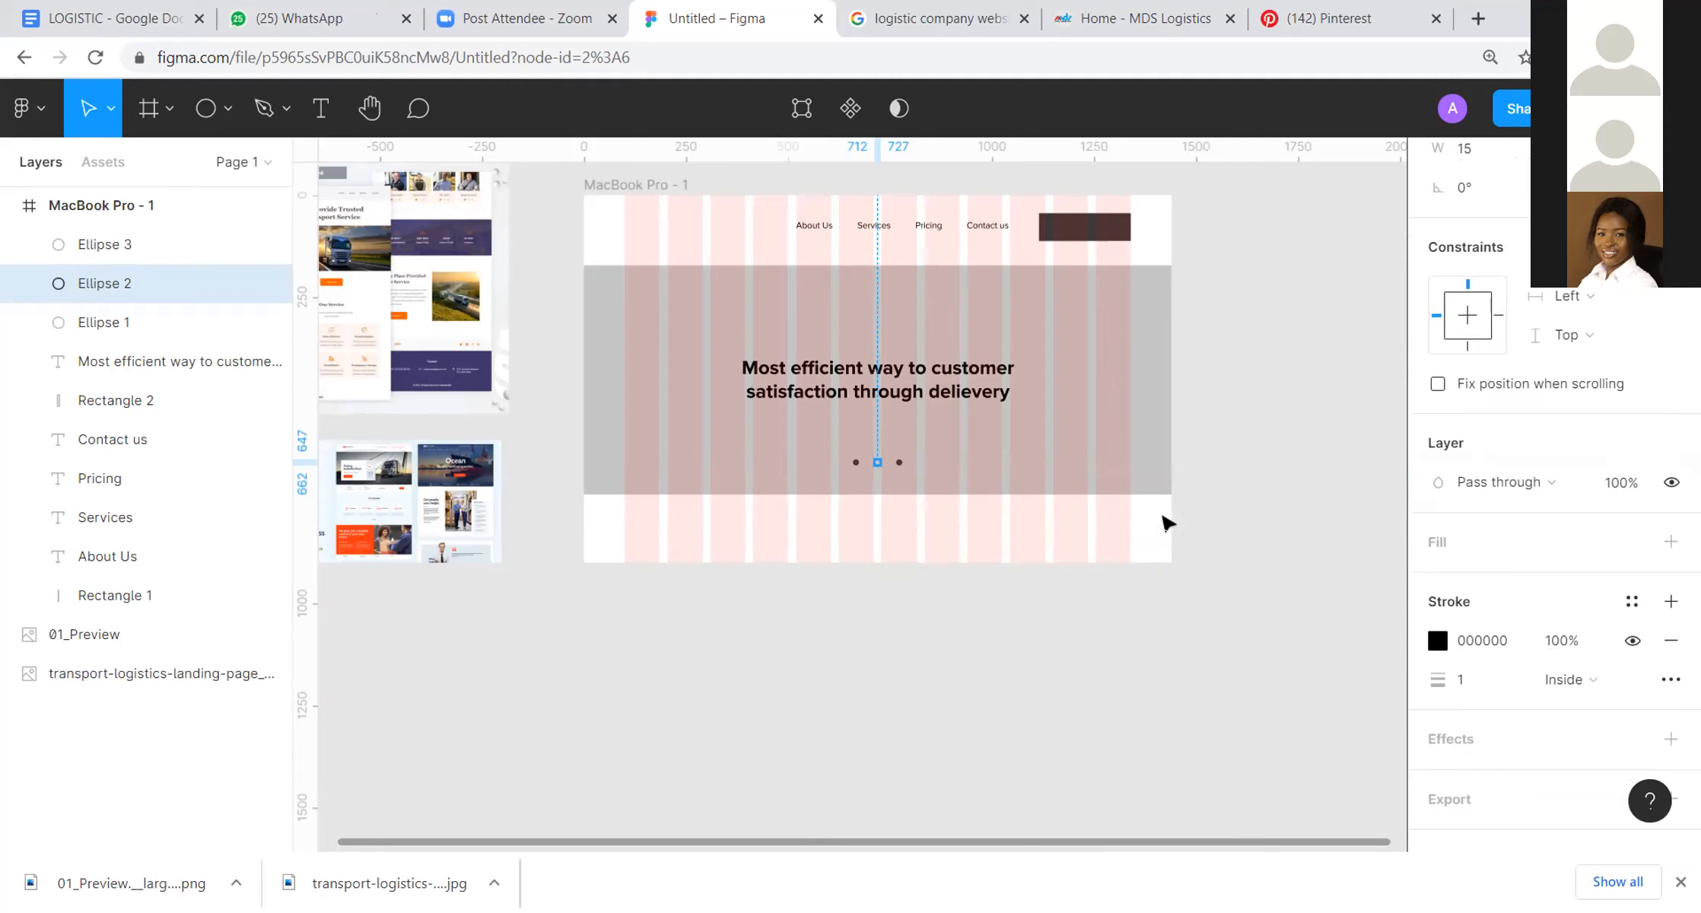
{"action": "left_click", "coordinate": [1214, 378]}
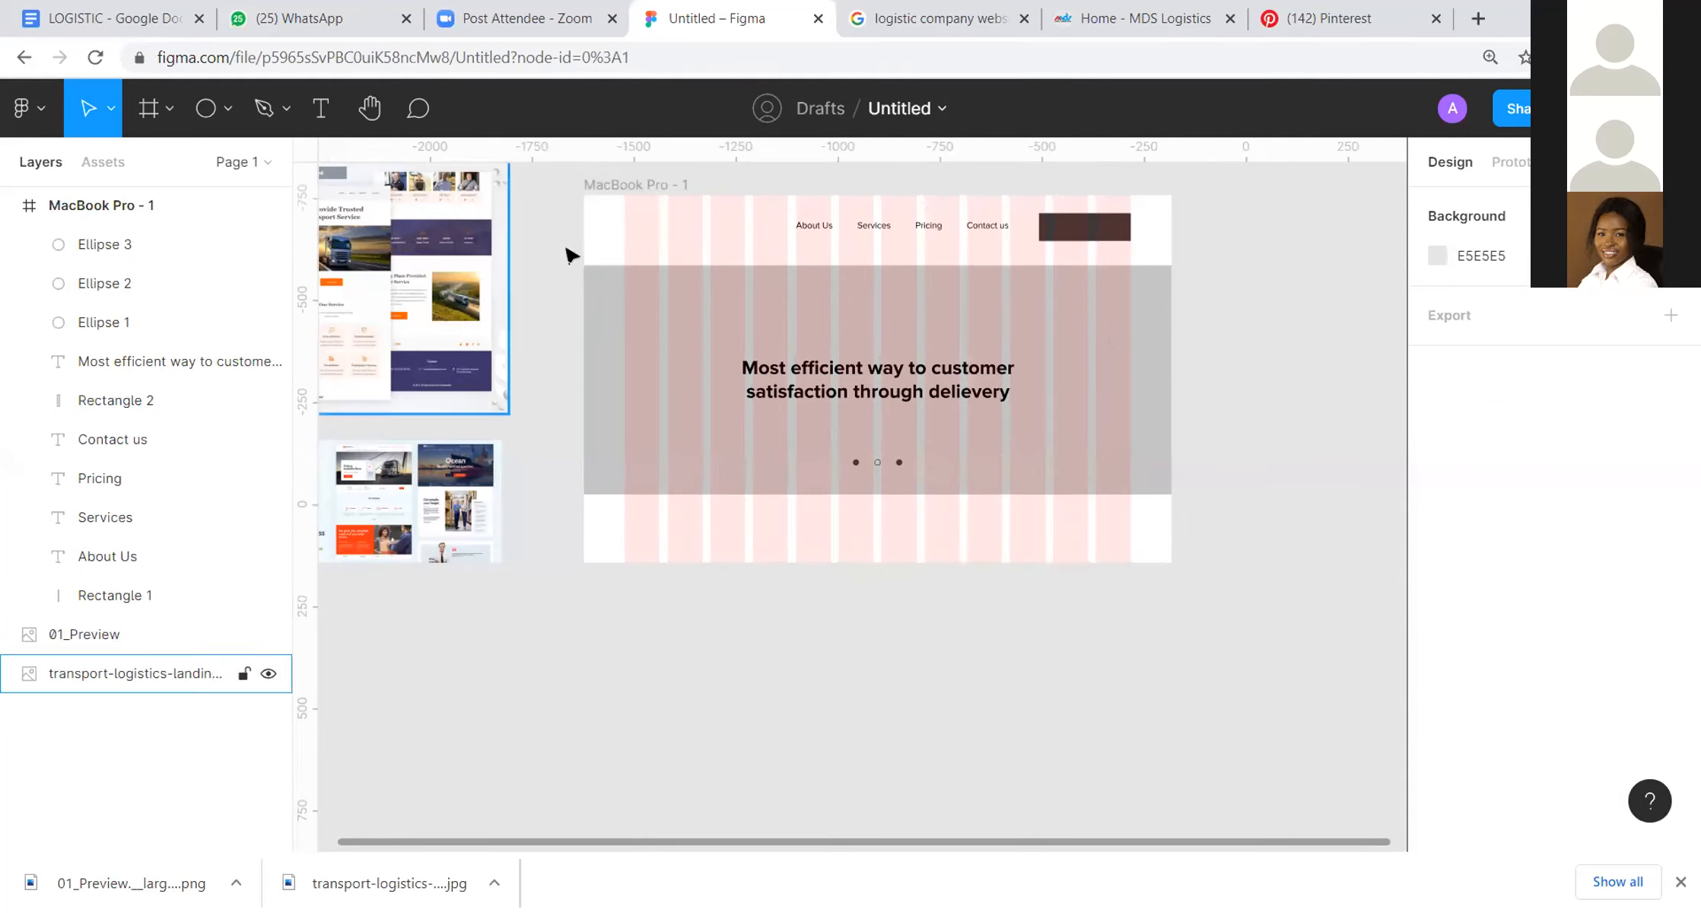
Step: Extend the MacBook Pro frame downward to a size of about 1440 × 1485
{"action": "scroll", "coordinate": [1080, 411], "scroll_direction": "left", "scroll_amount": 2}
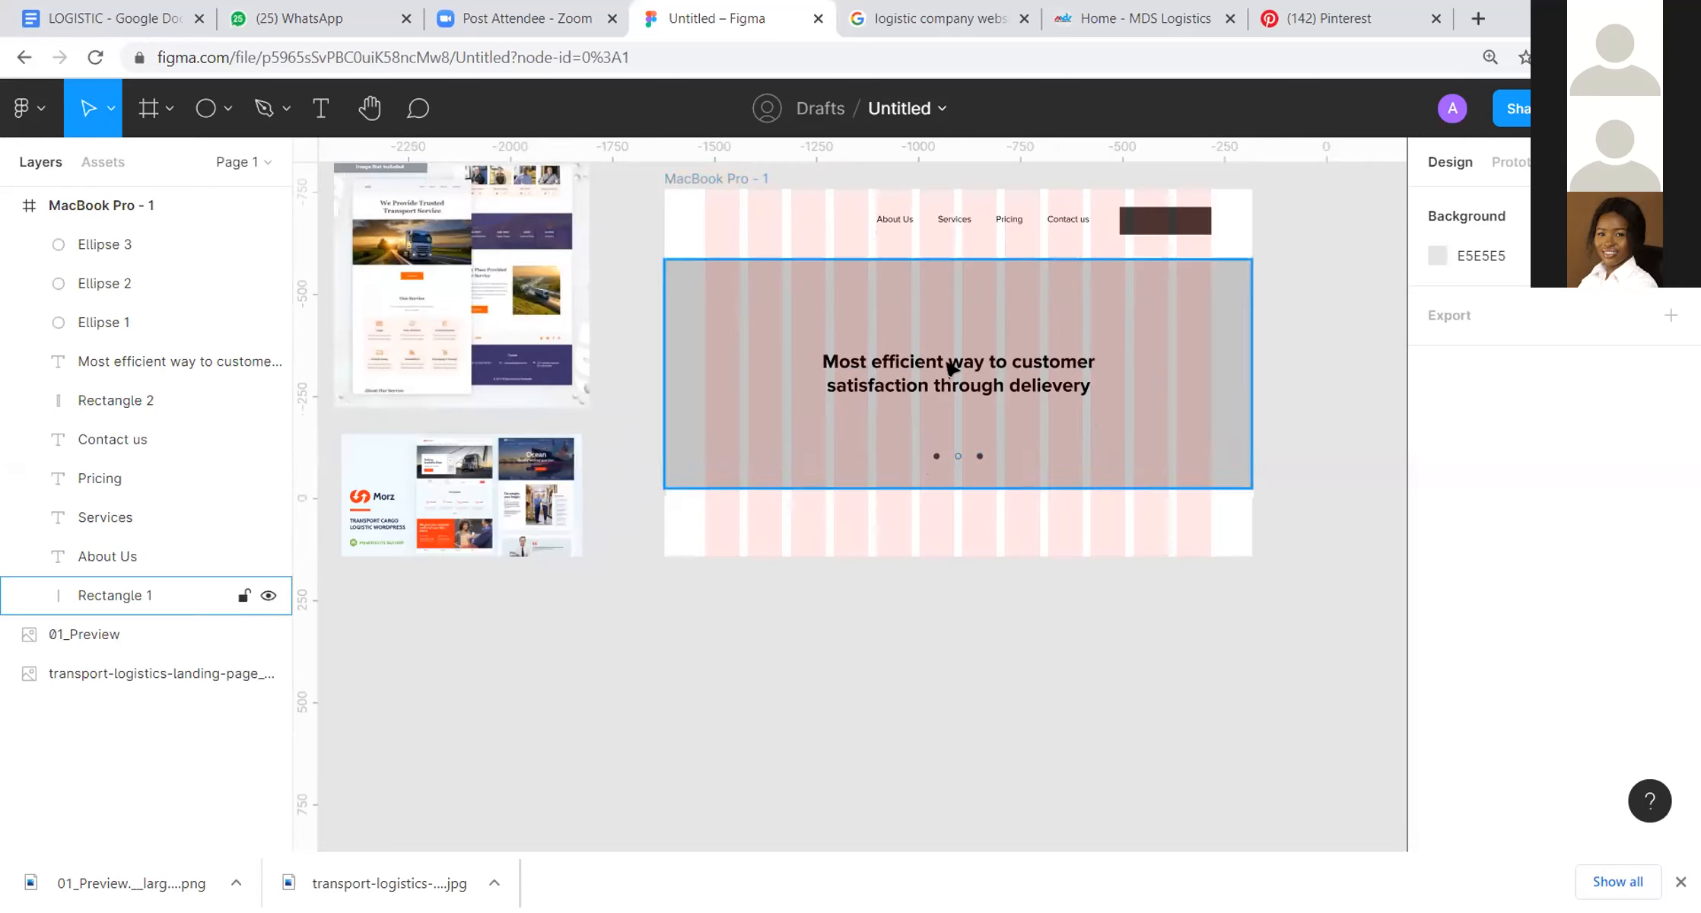
{"action": "left_click", "coordinate": [688, 178]}
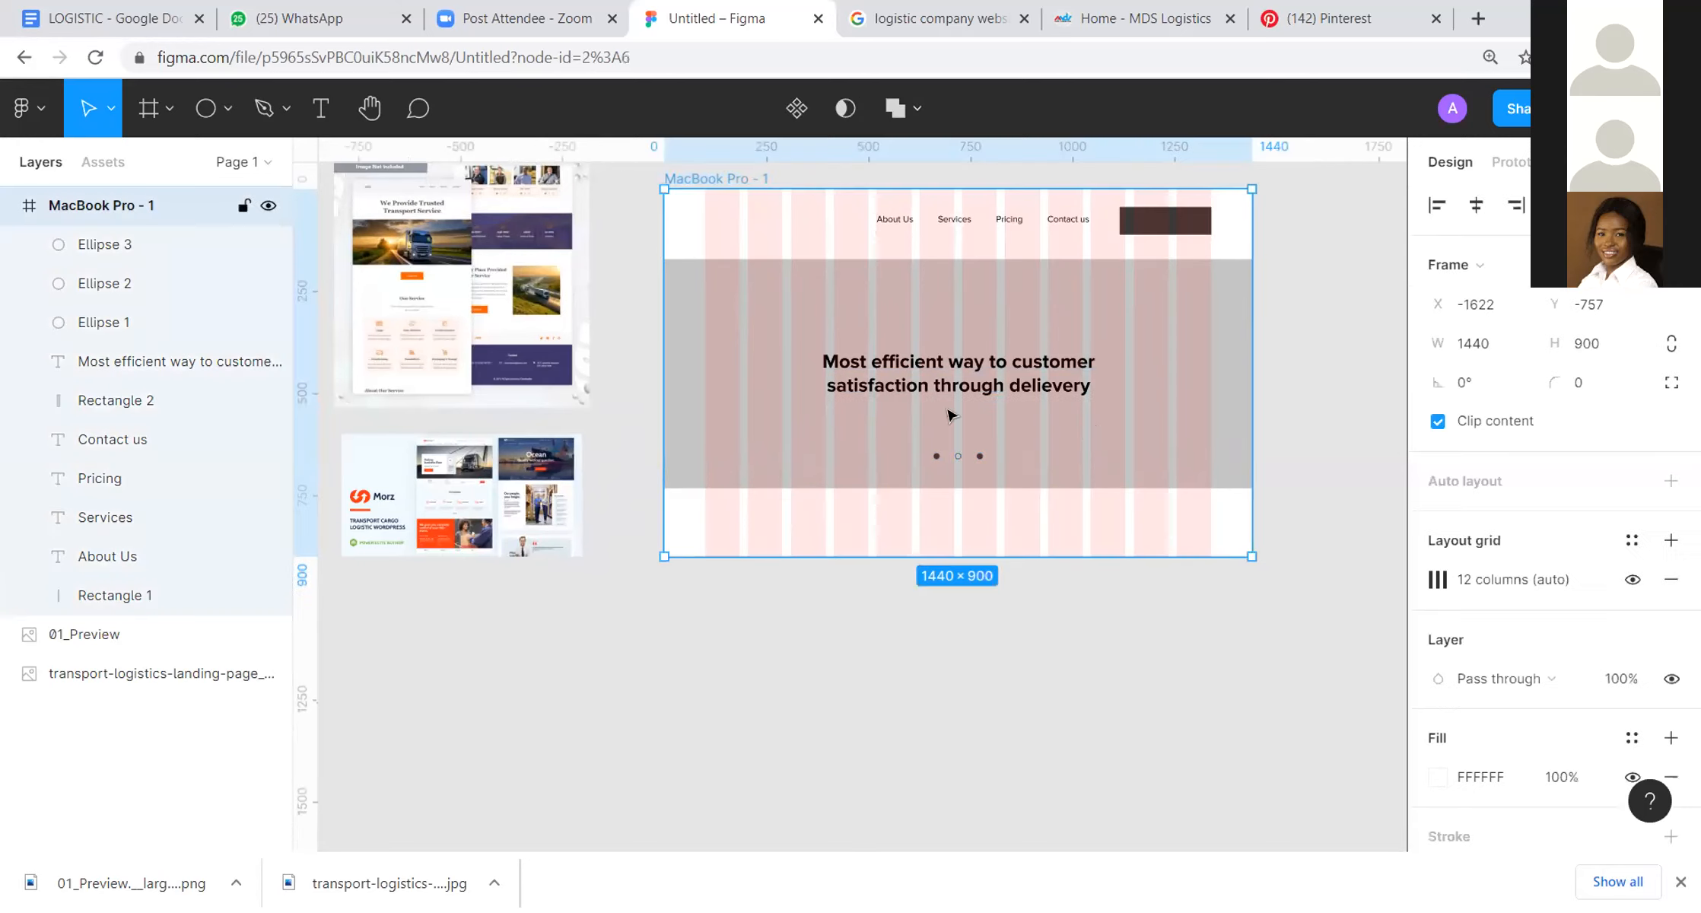
{"action": "left_click_drag", "start_coordinate": [1024, 556], "coordinate": [1013, 795]}
{"action": "scroll", "coordinate": [1089, 601], "scroll_direction": "down", "scroll_amount": 3}
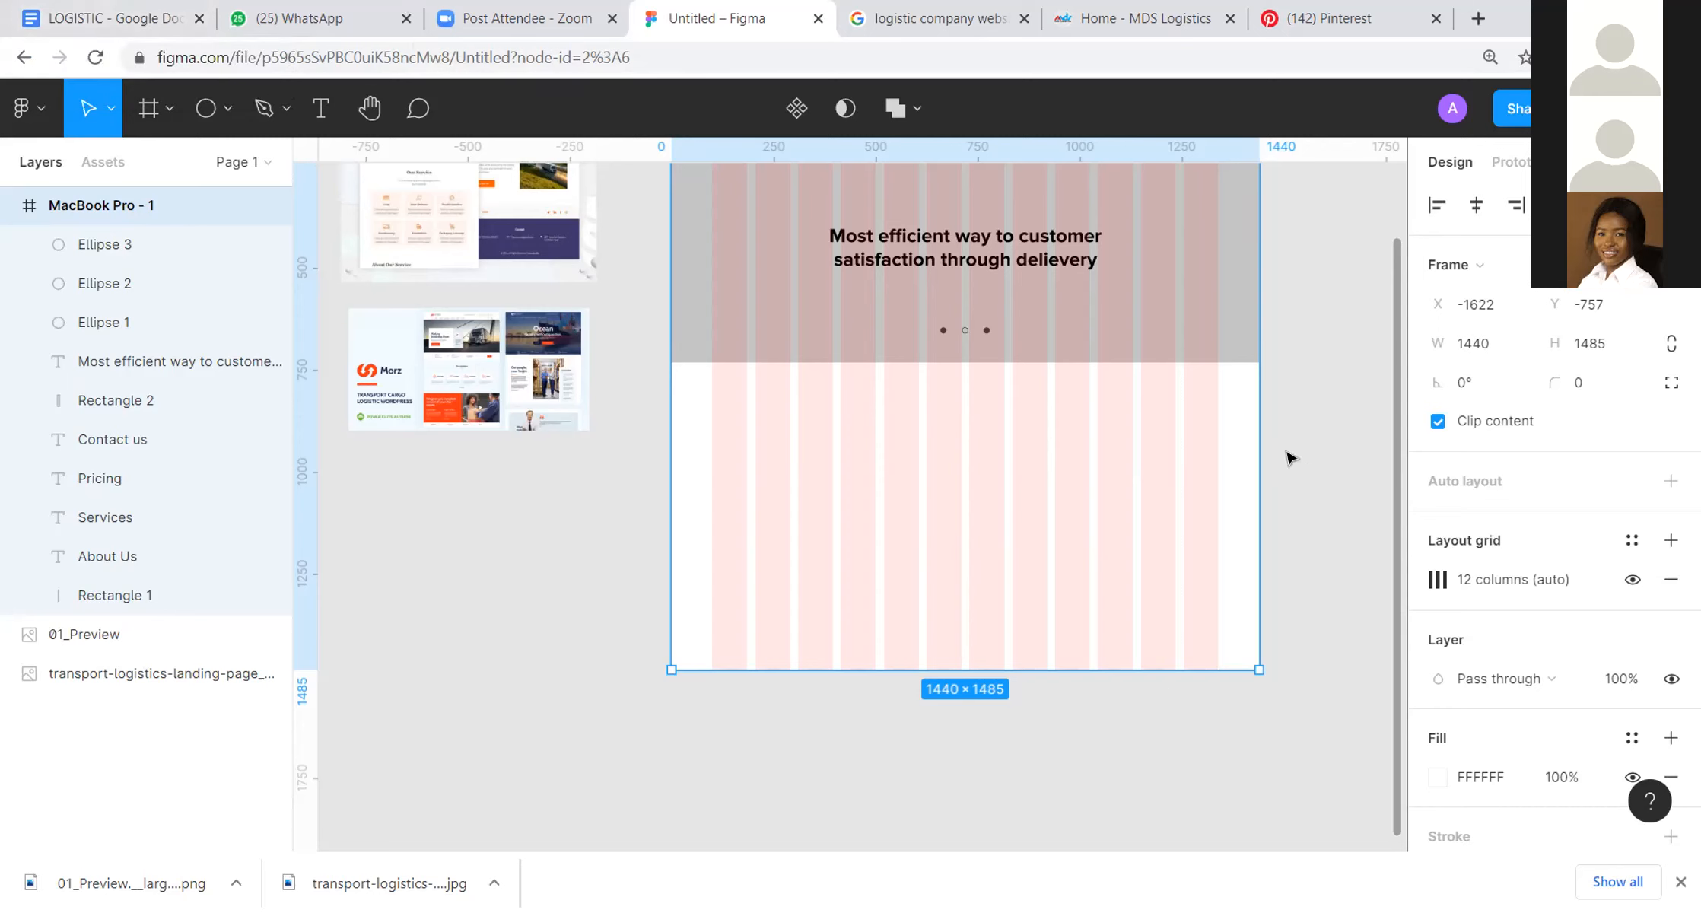
{"action": "scroll", "coordinate": [970, 235], "scroll_direction": "up", "scroll_amount": 3}
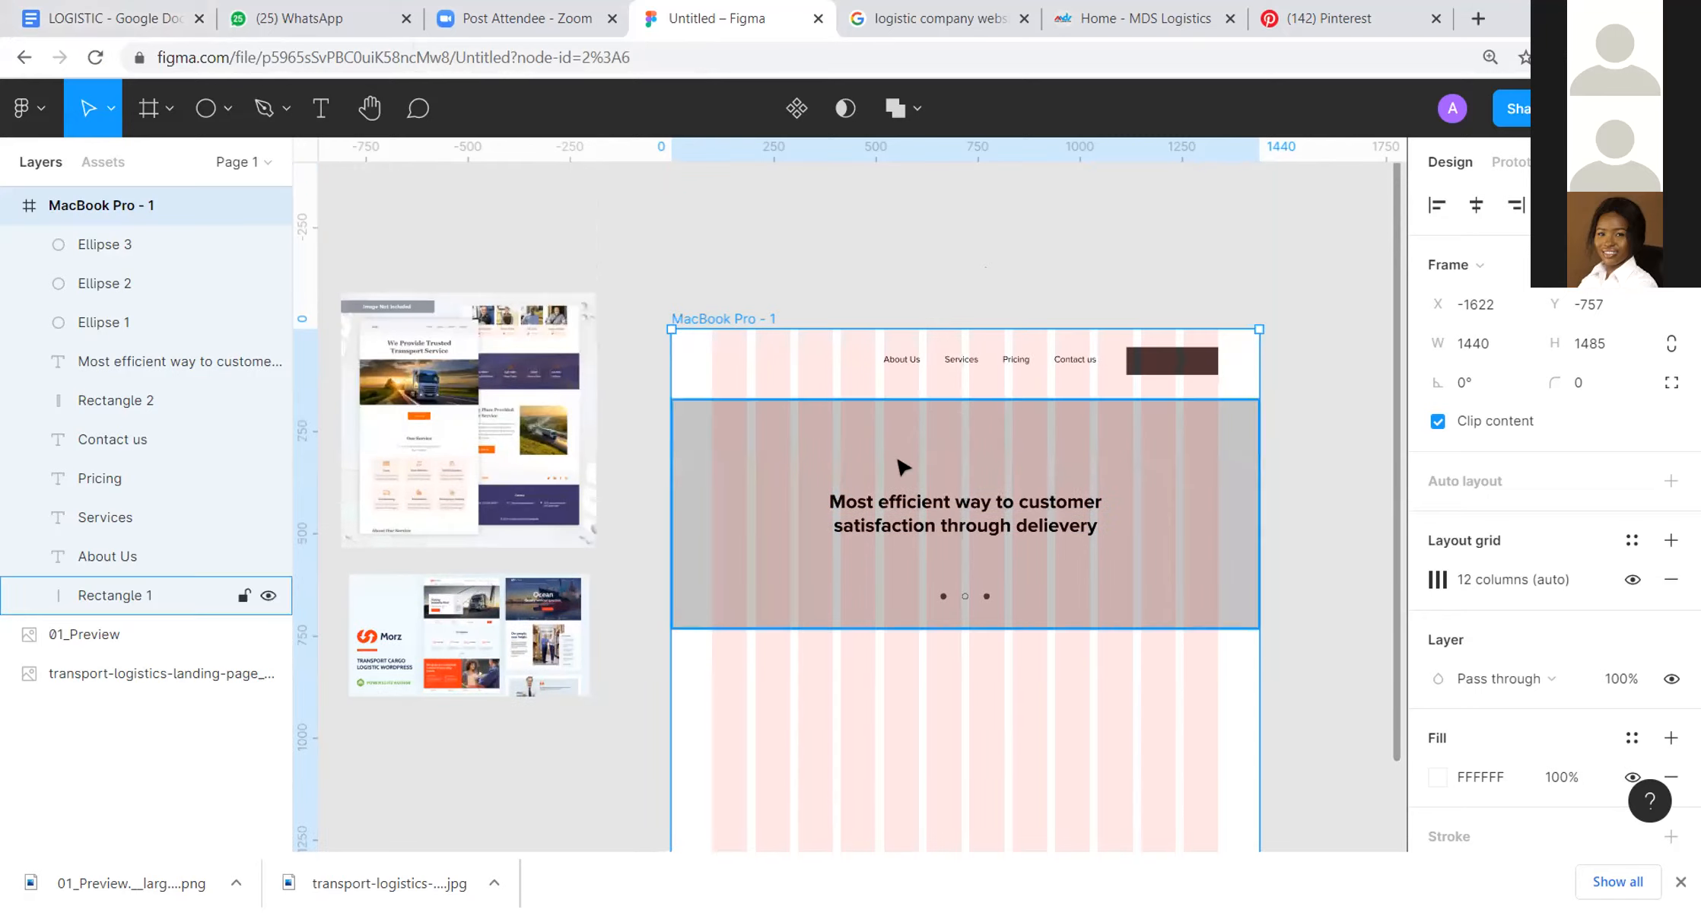
Step: Add the text LOGISTIC and place it in the header, starting at the first grid column
{"action": "left_click", "coordinate": [321, 108]}
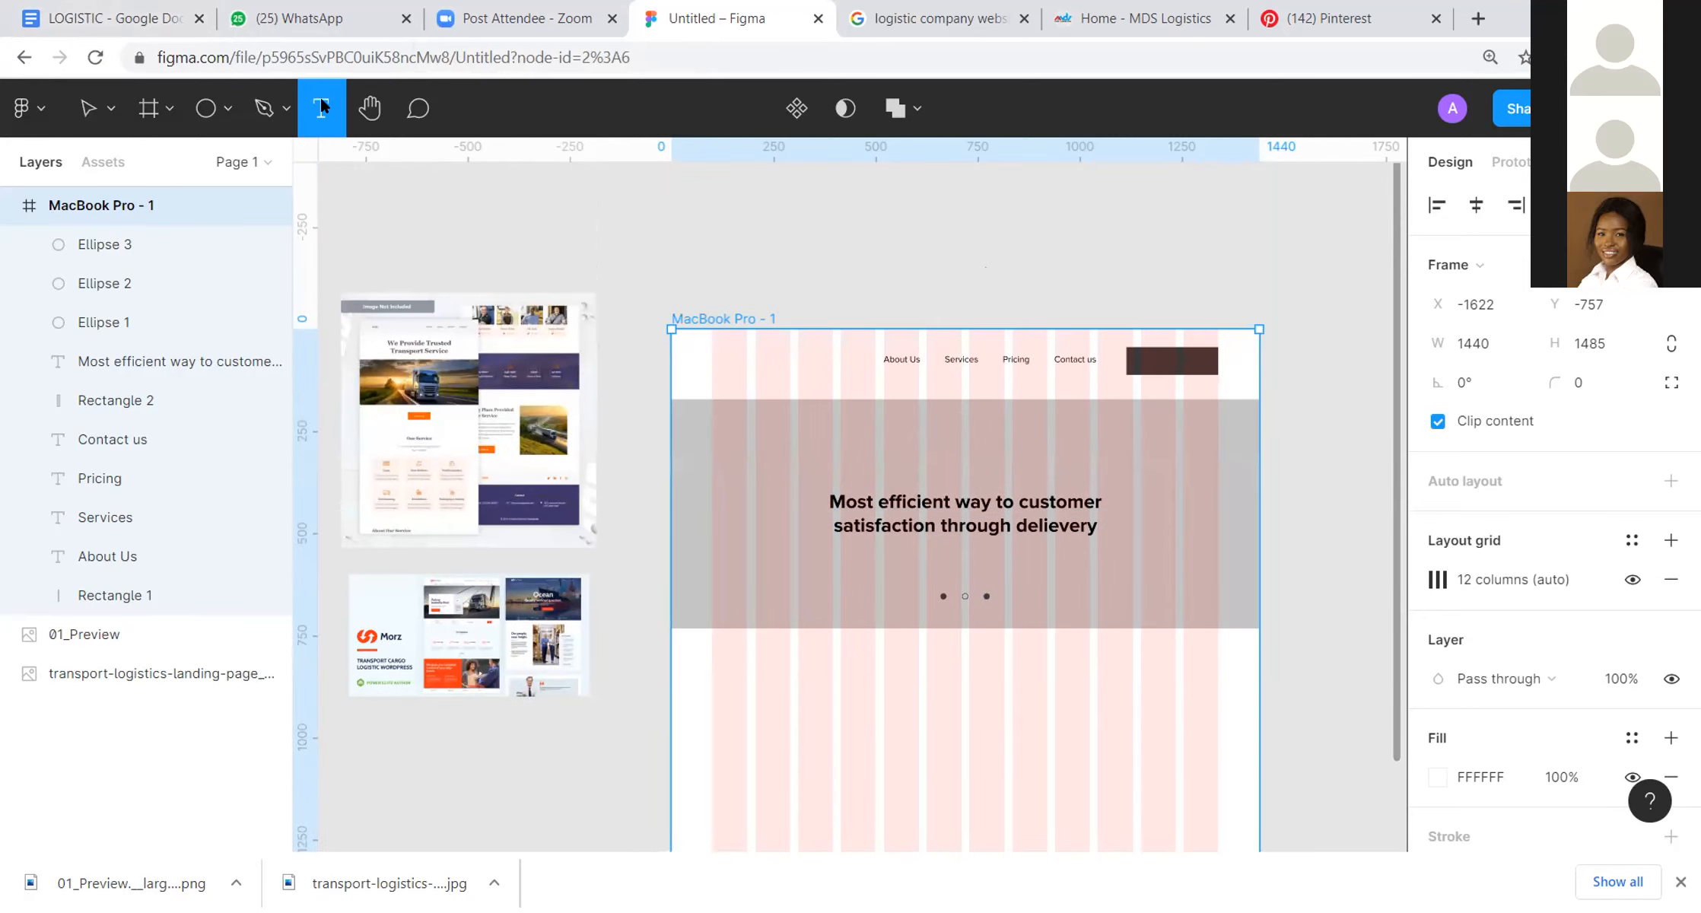
{"action": "left_click", "coordinate": [821, 272]}
{"action": "type", "text": "LOGIST"}
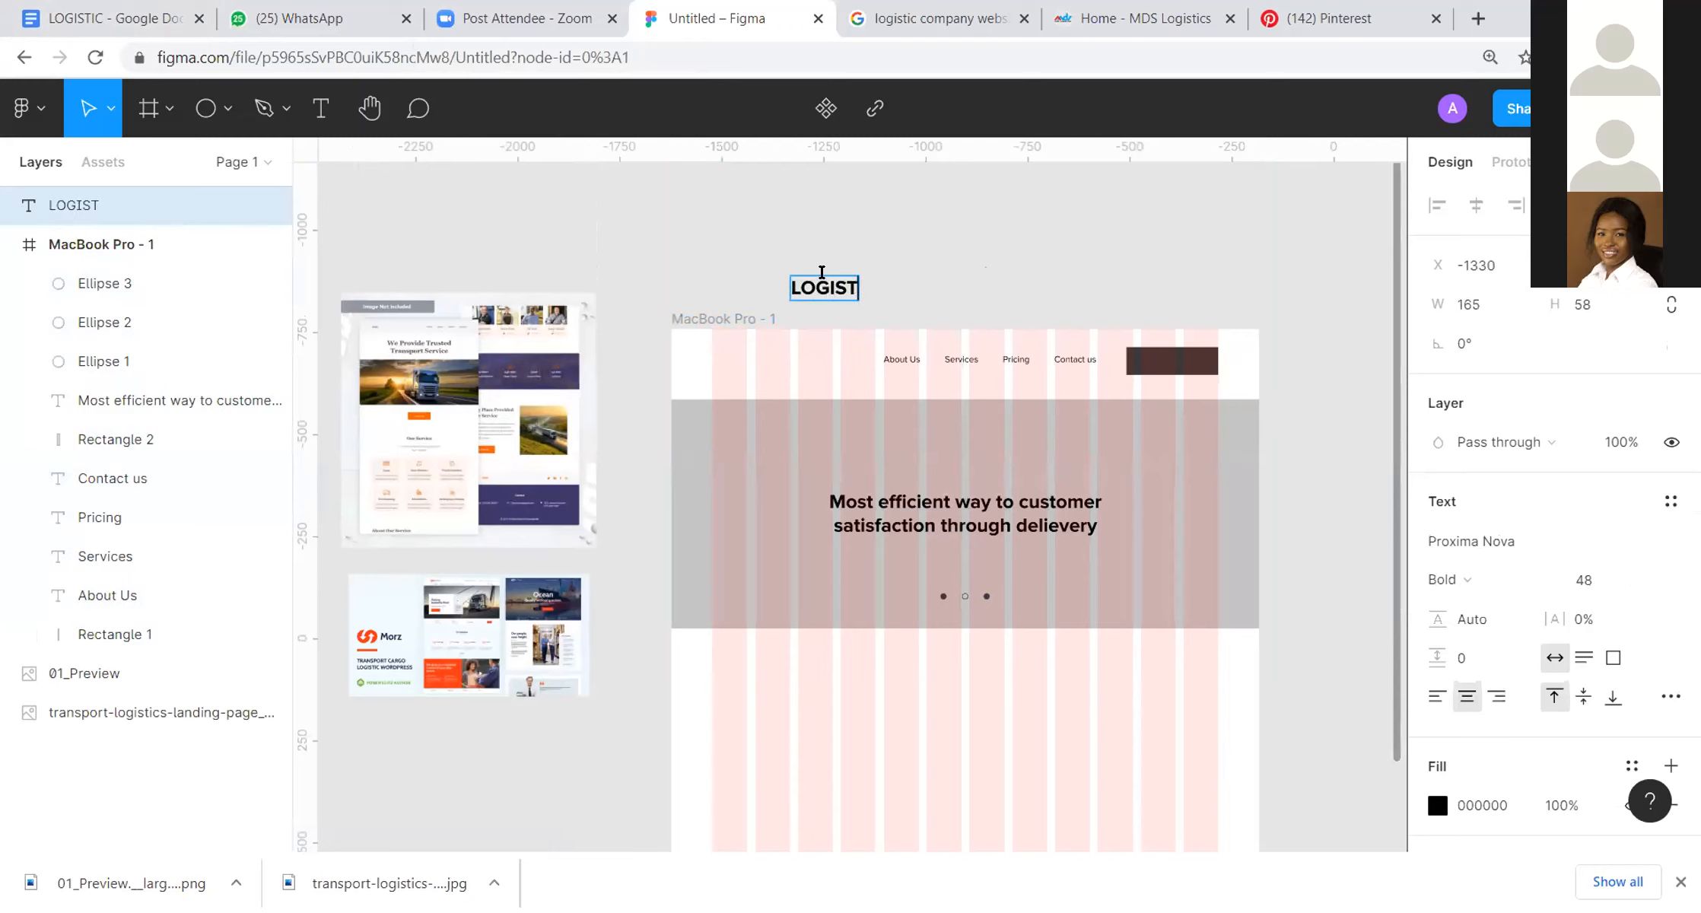
{"action": "type", "text": "IC"}
{"action": "key", "text": "Escape"}
{"action": "left_click_drag", "start_coordinate": [850, 290], "coordinate": [784, 360]}
{"action": "left_click", "coordinate": [946, 289]}
Step: Reduce the LOGISTIC logo text to size 38 and shift it to about X 85, in line with the navigation links
{"action": "left_click", "coordinate": [797, 363]}
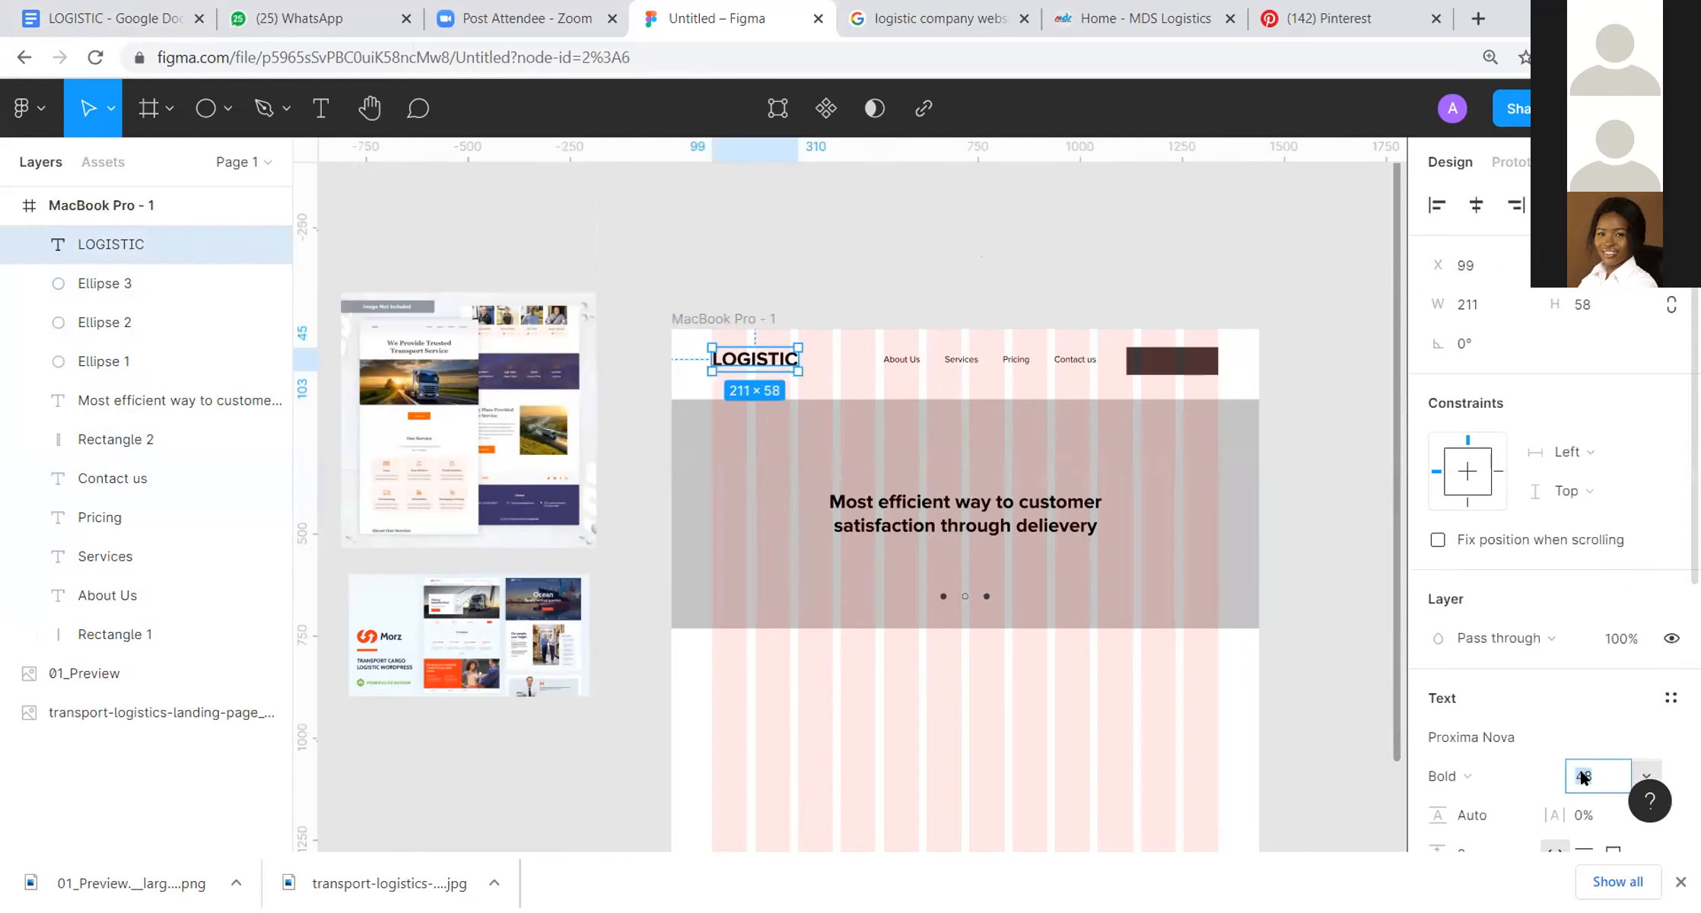
{"action": "key", "text": "Return"}
{"action": "left_click", "coordinate": [1039, 214]}
{"action": "left_click", "coordinate": [746, 353]}
{"action": "left_click_drag", "start_coordinate": [748, 356], "coordinate": [729, 358]}
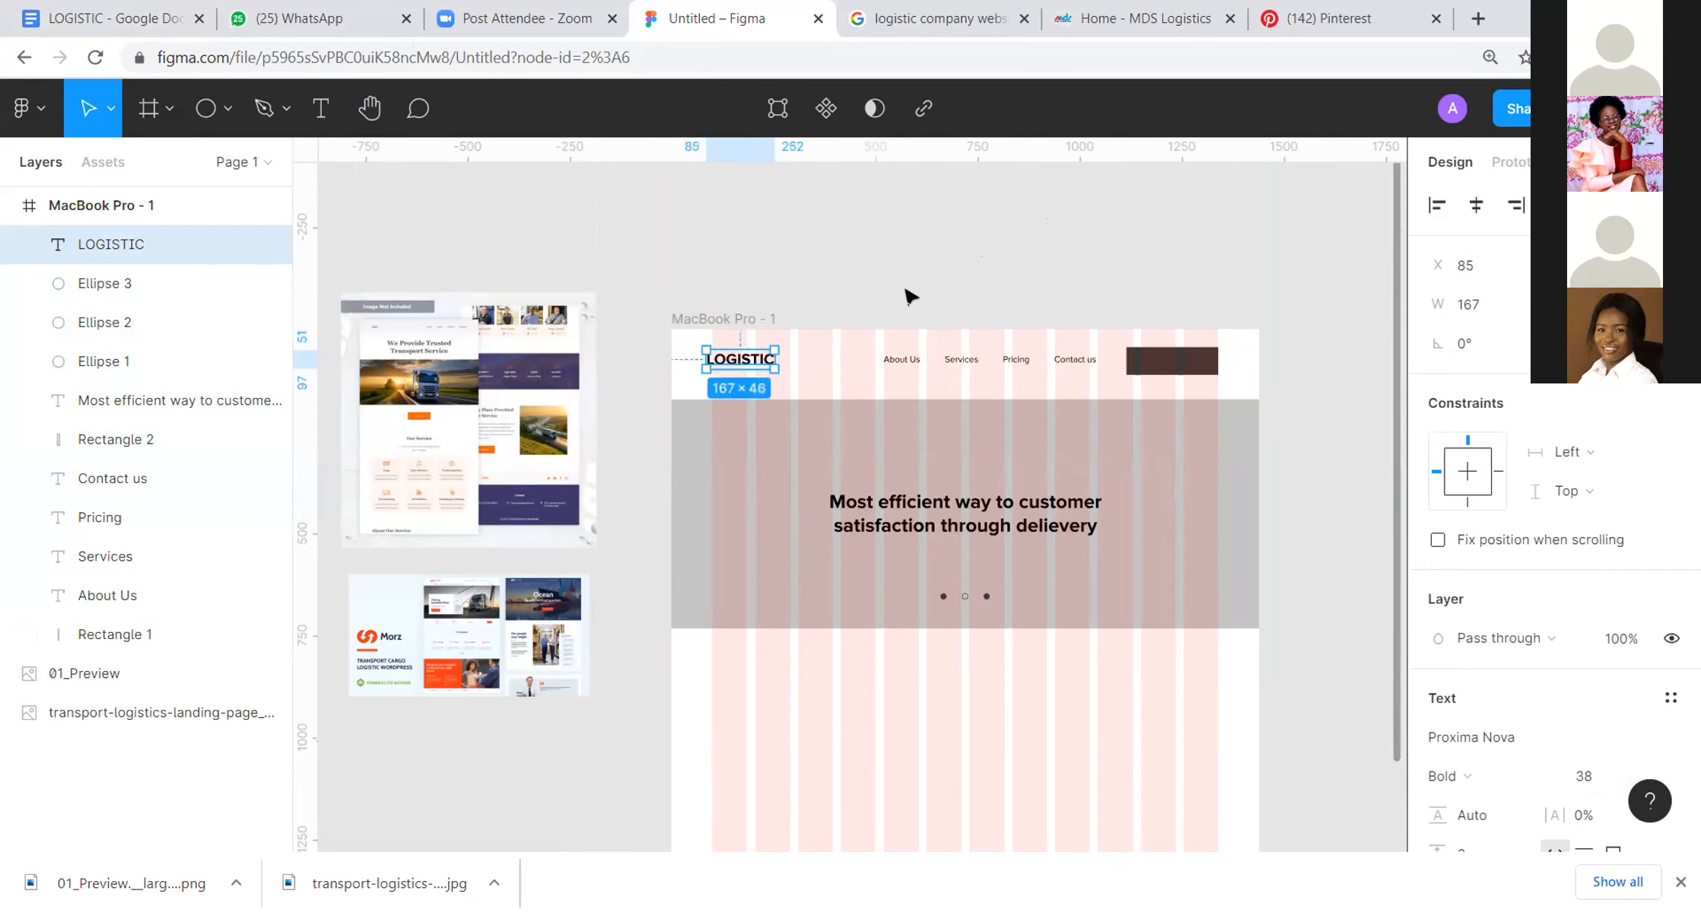
{"action": "left_click", "coordinate": [908, 293]}
{"action": "scroll", "coordinate": [981, 374], "scroll_direction": "down", "scroll_amount": 2}
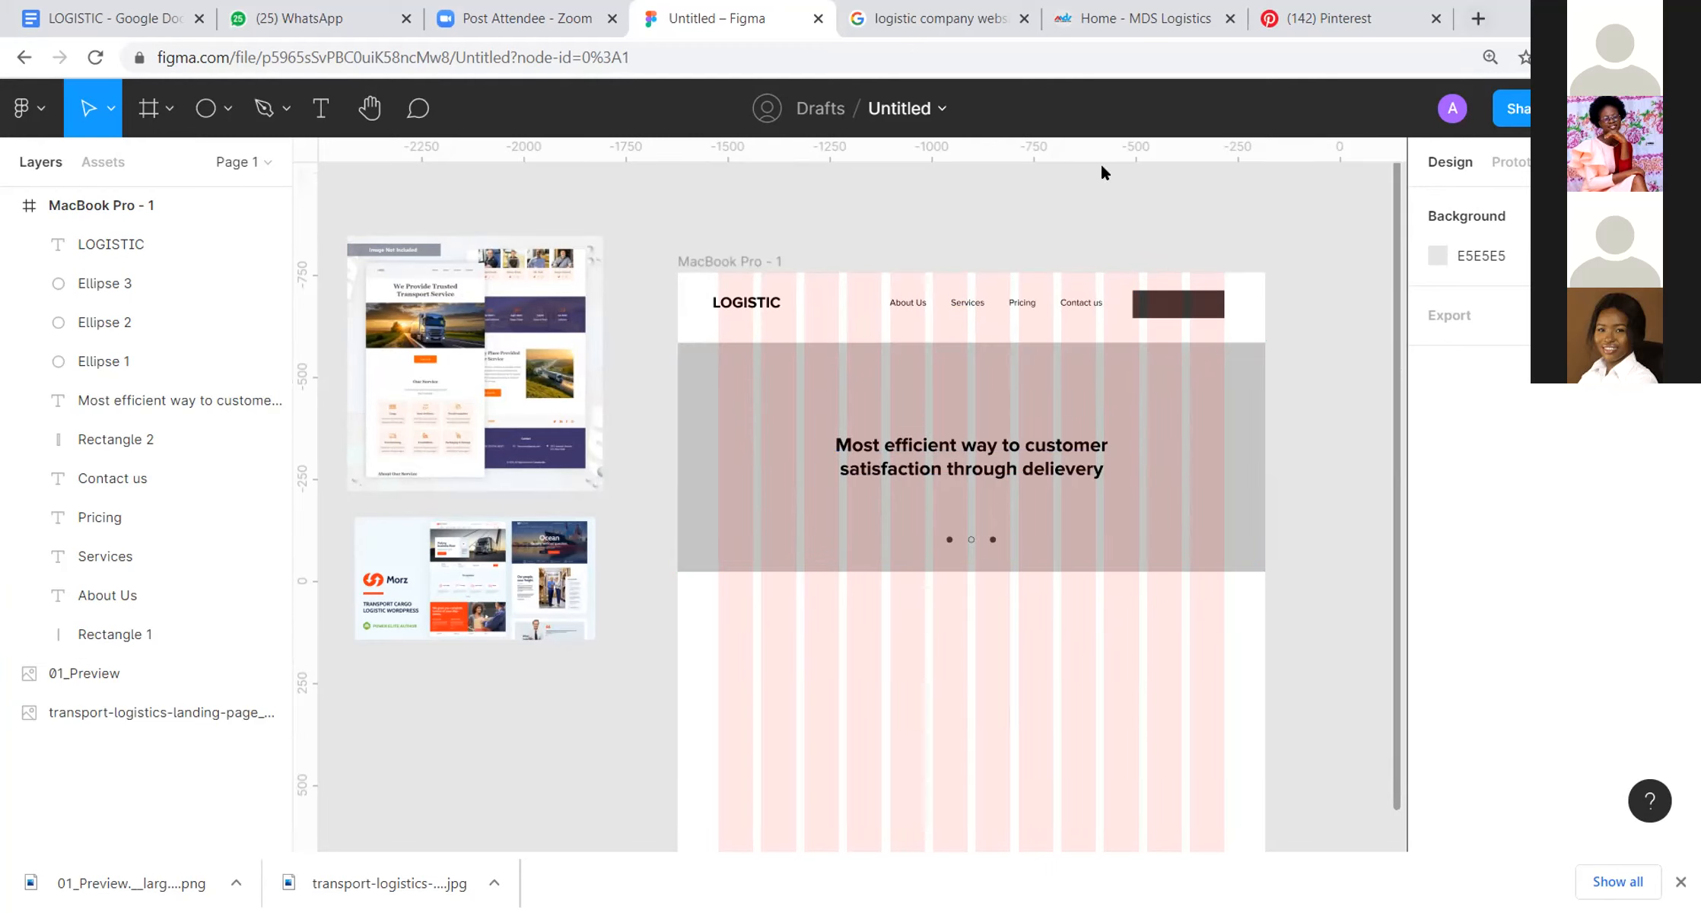
Step: Duplicate the hero heading into the space below the hero section and change the copy's text to "Our services"
{"action": "scroll", "coordinate": [1058, 441], "scroll_direction": "down", "scroll_amount": 4}
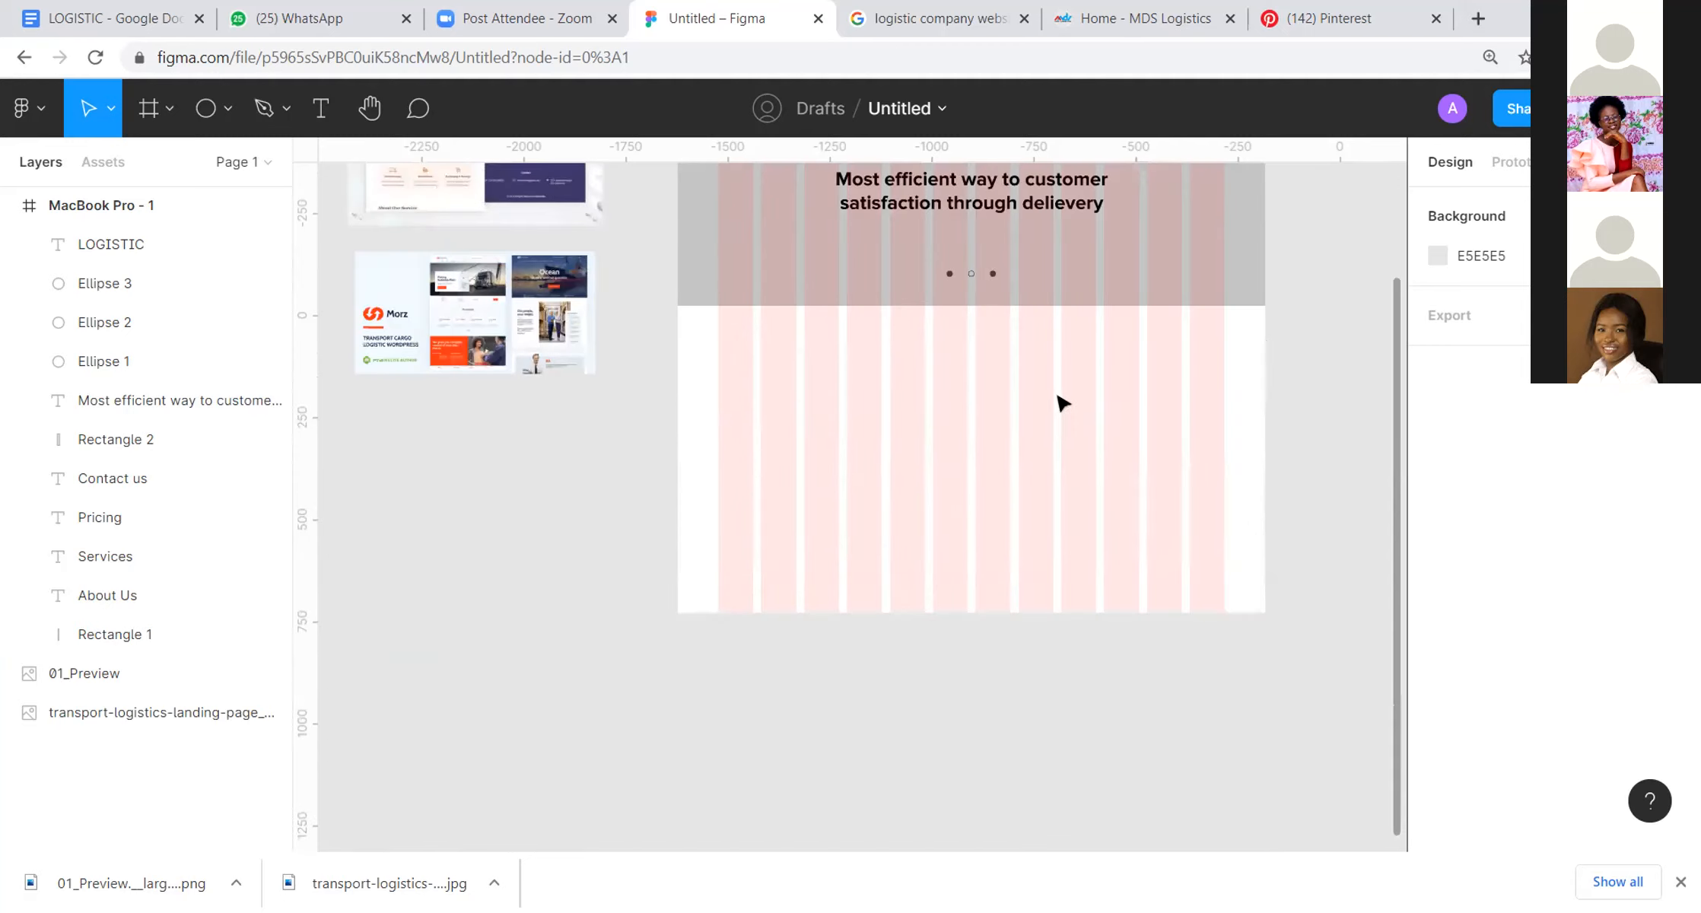
{"action": "scroll", "coordinate": [1065, 388], "scroll_direction": "up", "scroll_amount": 2}
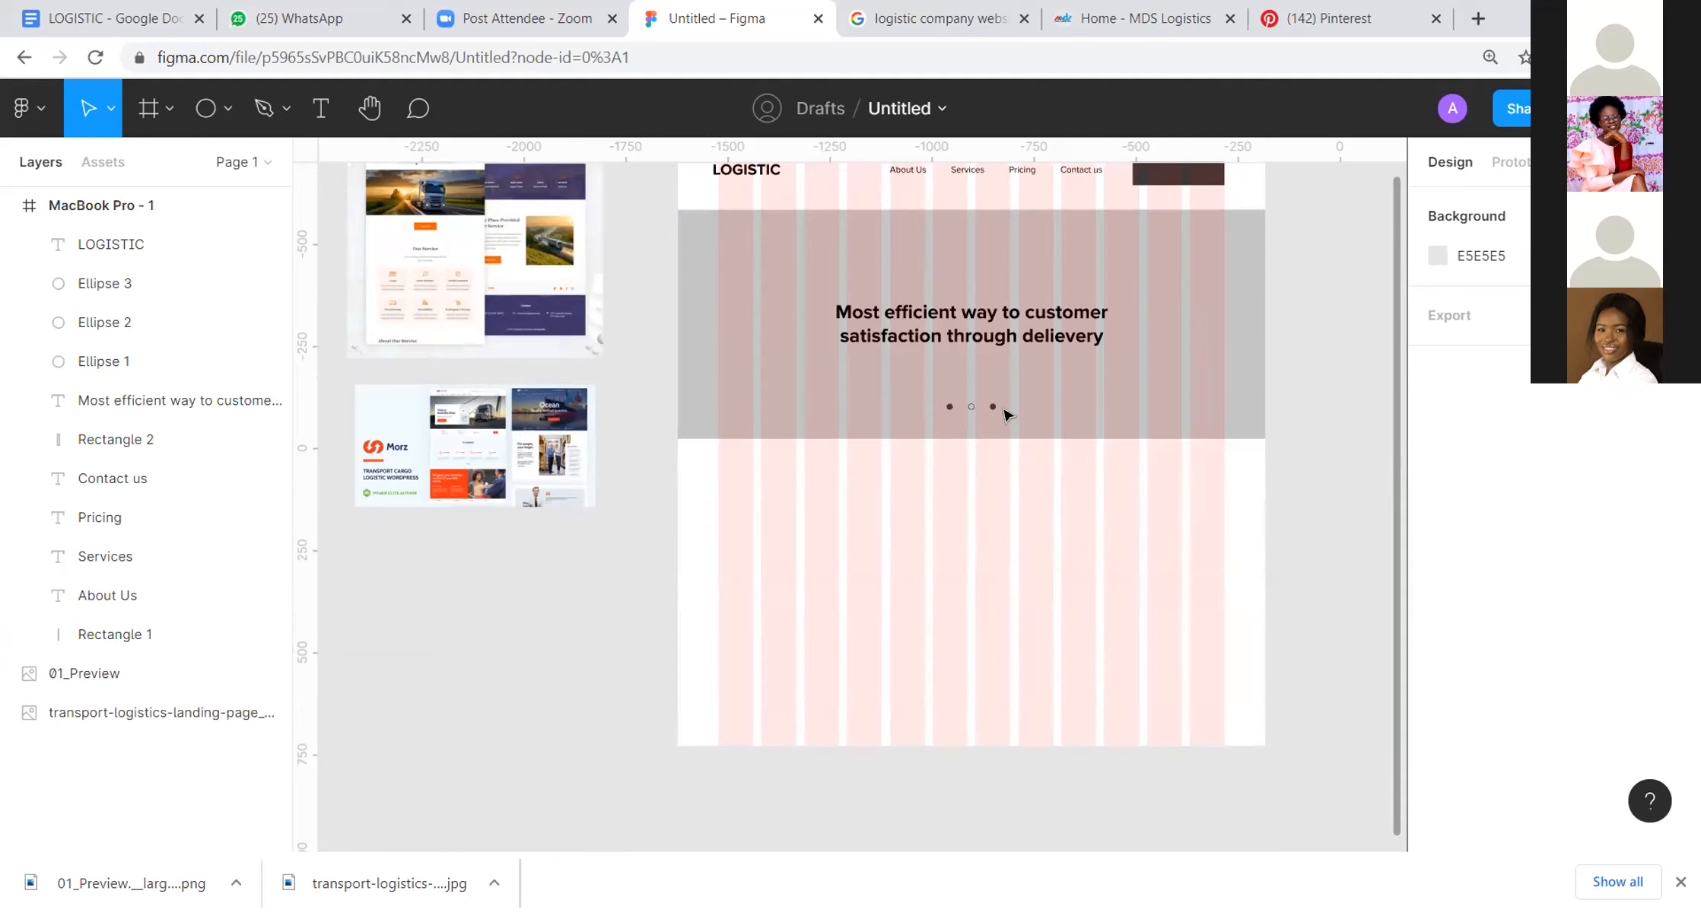
{"action": "left_click_drag", "start_coordinate": [947, 333], "coordinate": [955, 480]}
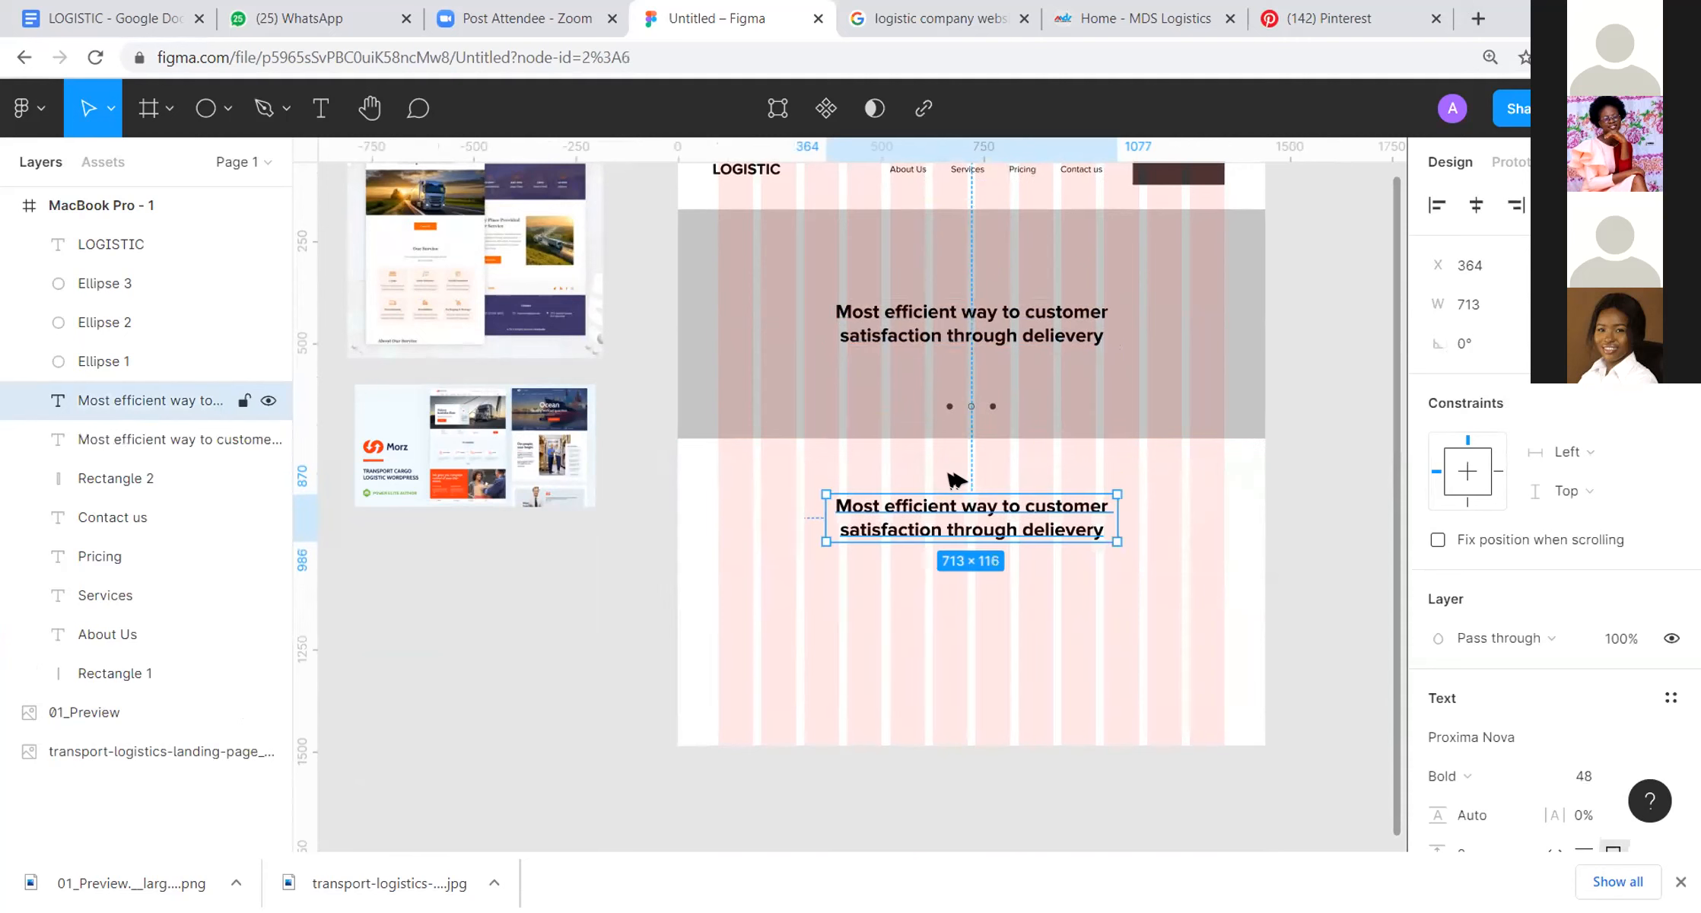
{"action": "key", "text": "Return"}
{"action": "key", "text": "BackSpace"}
{"action": "type", "text": "Our servi"}
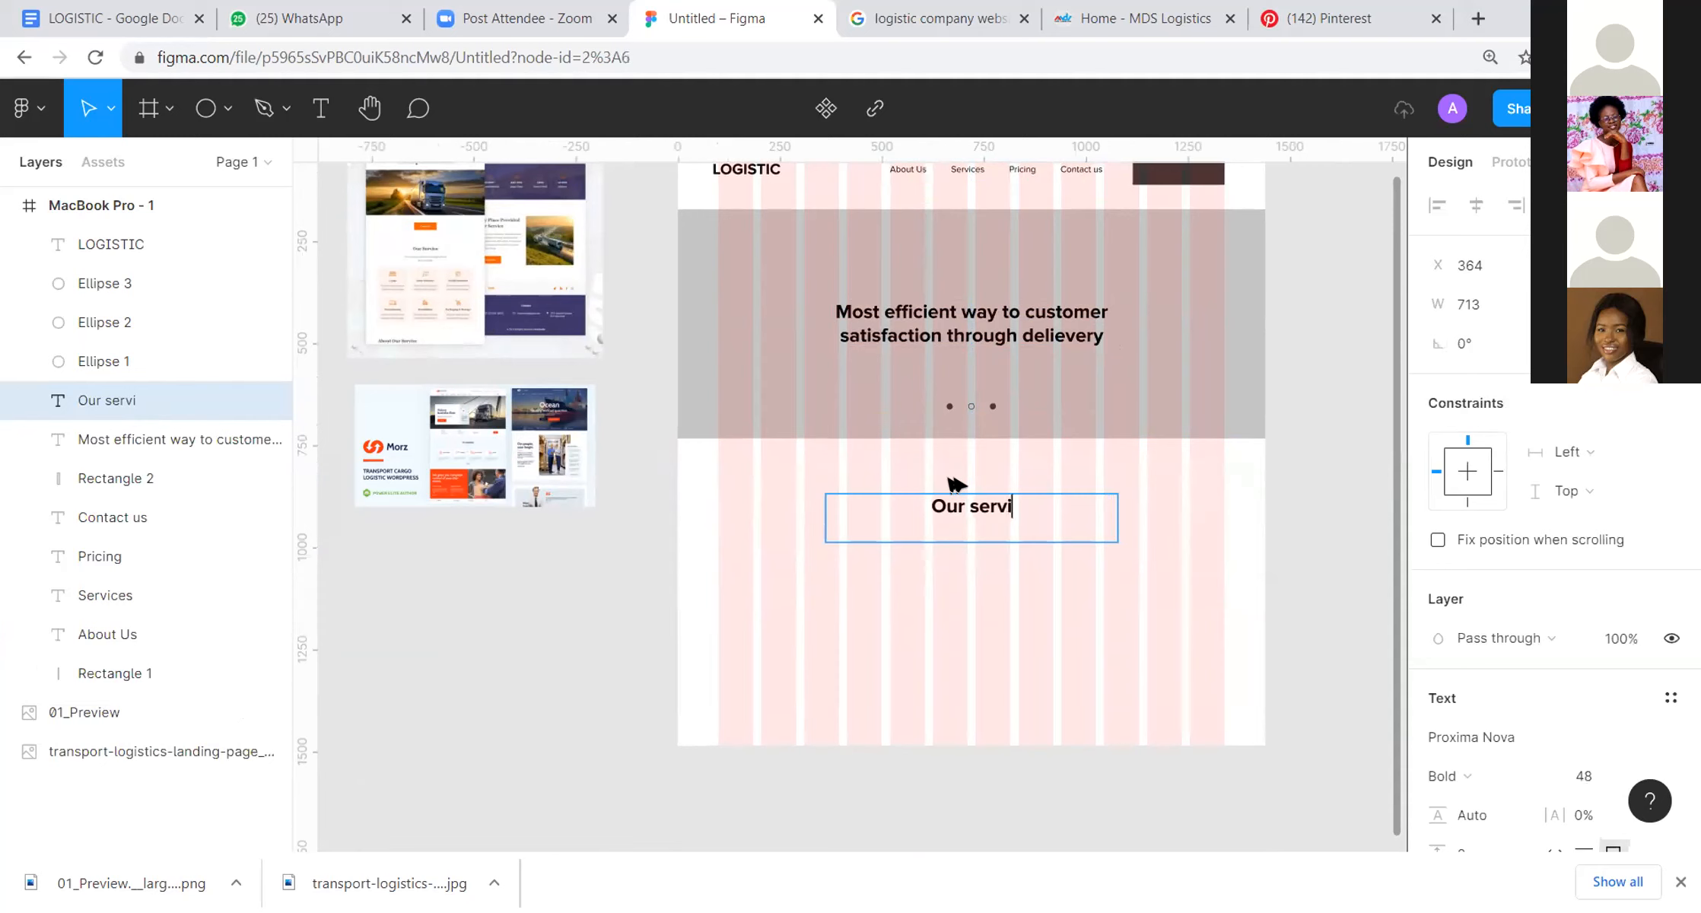
{"action": "type", "text": "ces"}
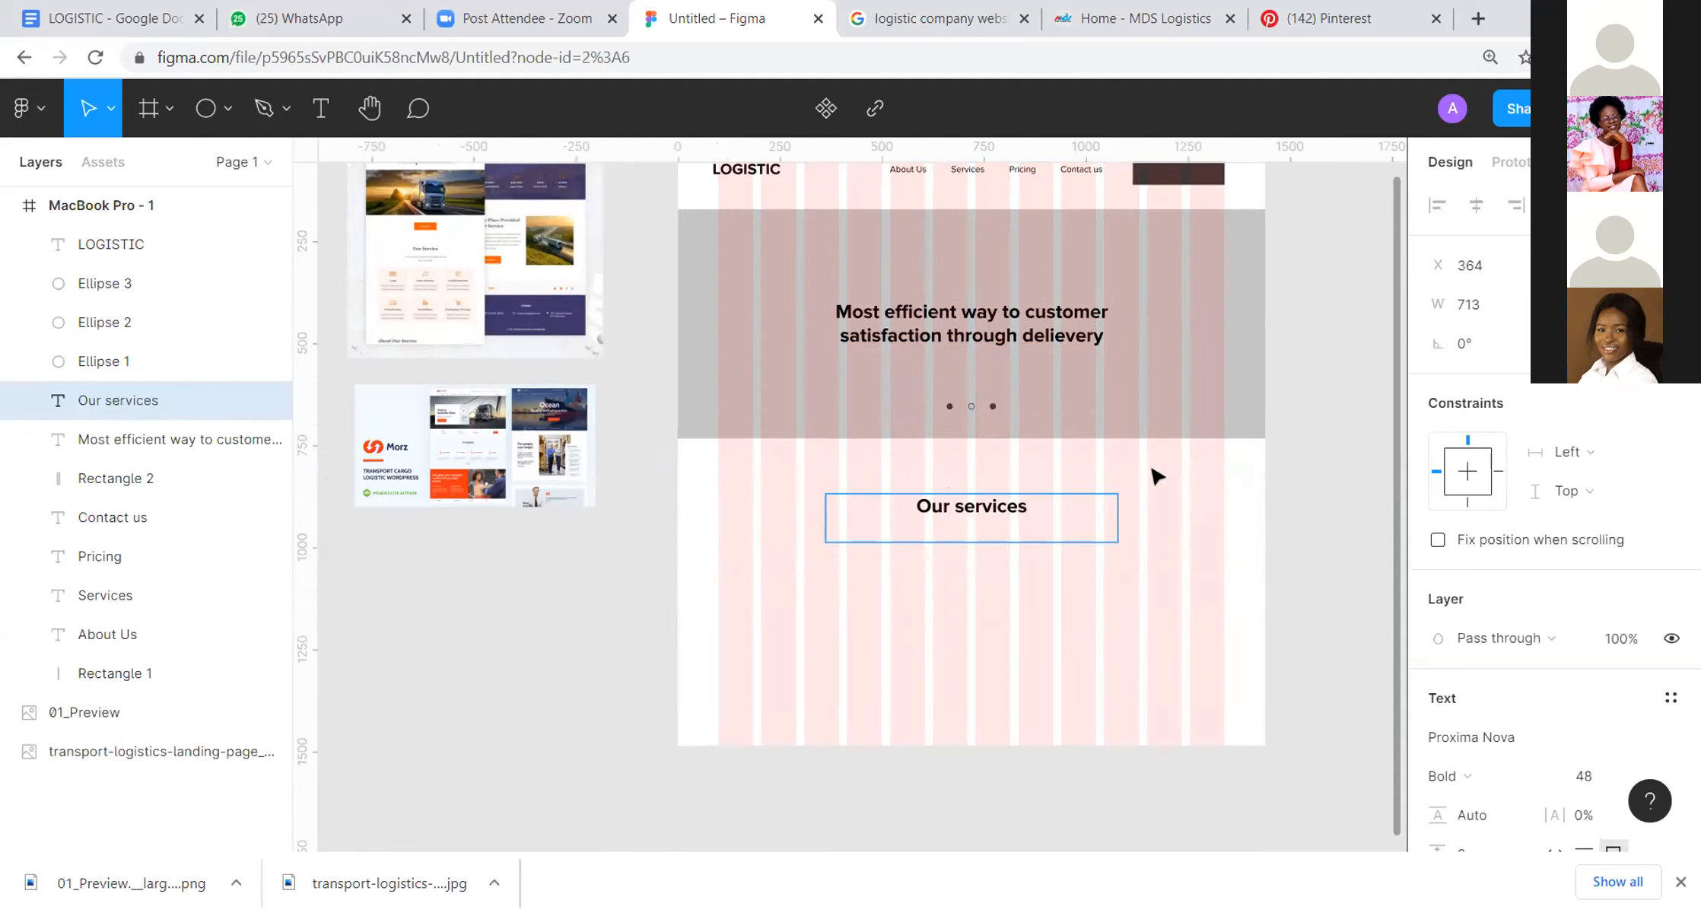
{"action": "key", "text": "Escape"}
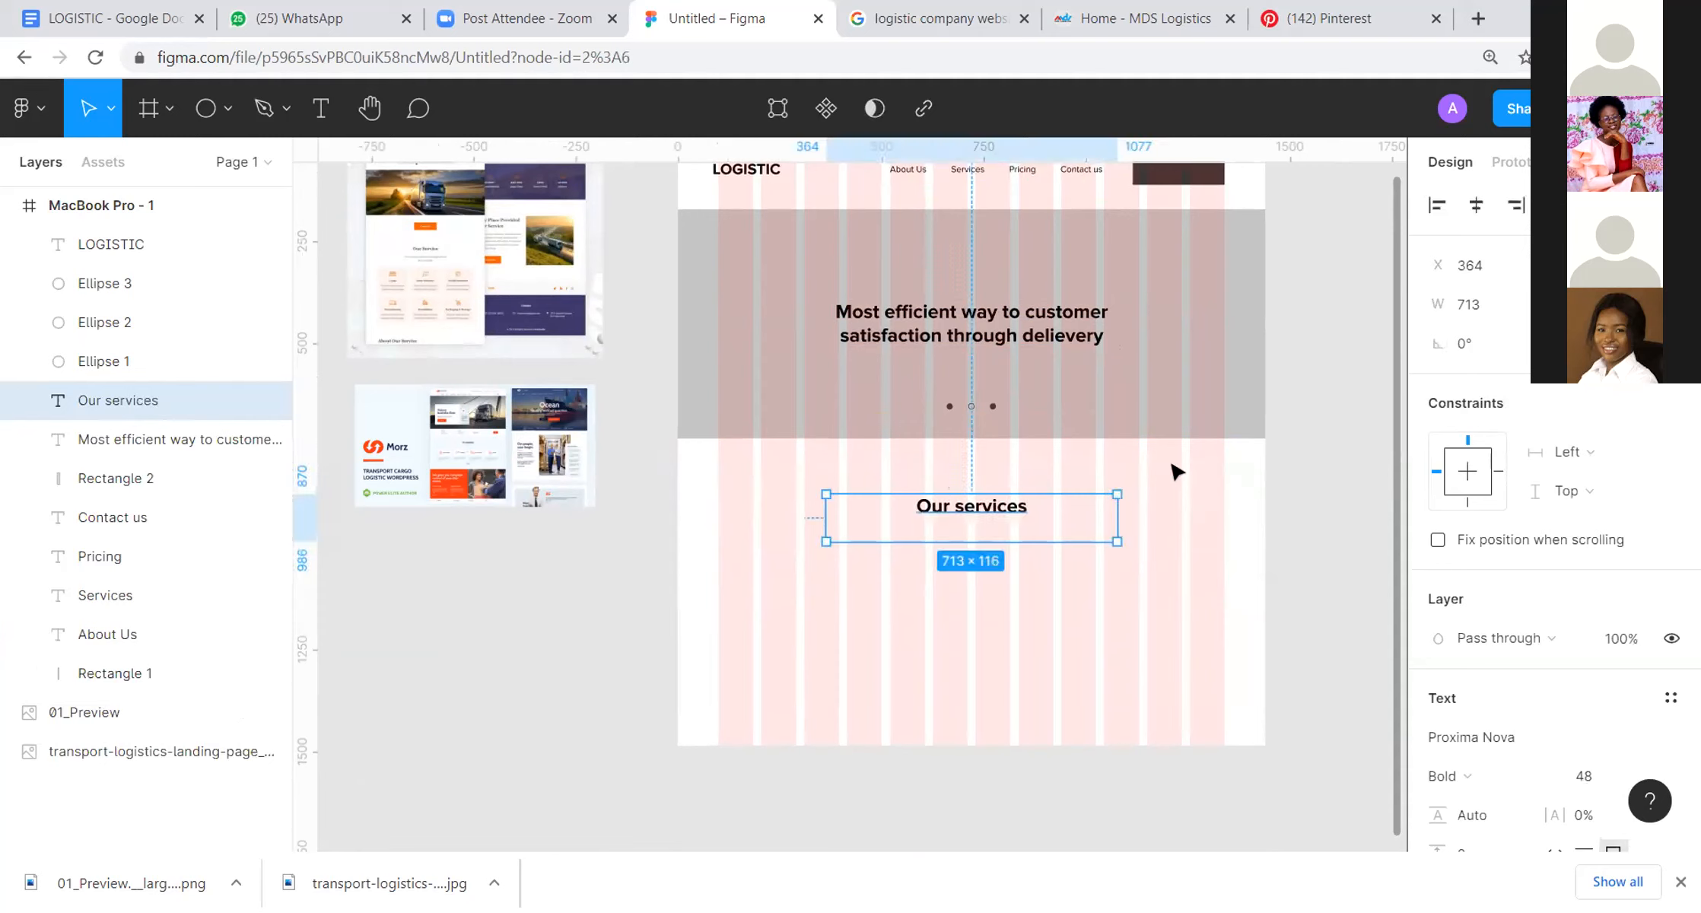
Step: Shrink the "Our services" text box to 310 × 66
{"action": "key", "text": "ctrl+shift+Up"}
{"action": "key", "text": "ctrl+shift+Up"}
{"action": "key", "text": "ctrl+shift+Up"}
{"action": "key", "text": "ctrl+shift+Up"}
{"action": "key", "text": "ctrl+shift+Up"}
{"action": "key", "text": "ctrl+shift+Left"}
{"action": "key", "text": "ctrl+shift+Left"}
{"action": "key", "text": "ctrl+shift+Left"}
{"action": "key", "text": "ctrl+shift+Left"}
{"action": "key", "text": "ctrl+shift+Left"}
{"action": "key", "text": "ctrl+shift+Left"}
{"action": "key", "text": "ctrl+shift+Left"}
{"action": "key", "text": "ctrl+shift+Left"}
{"action": "key", "text": "ctrl+shift+Left"}
{"action": "key", "text": "ctrl+shift+Left"}
{"action": "key", "text": "ctrl+shift+Left"}
{"action": "key", "text": "ctrl+shift+Left"}
{"action": "key", "text": "ctrl+shift+Left"}
{"action": "key", "text": "ctrl+shift+Left"}
{"action": "key", "text": "ctrl+shift+Left"}
{"action": "key", "text": "ctrl+shift+Left"}
{"action": "key", "text": "ctrl+shift+Left"}
{"action": "key", "text": "ctrl+shift+Left"}
{"action": "key", "text": "ctrl+shift+Left"}
{"action": "key", "text": "ctrl+shift+Left"}
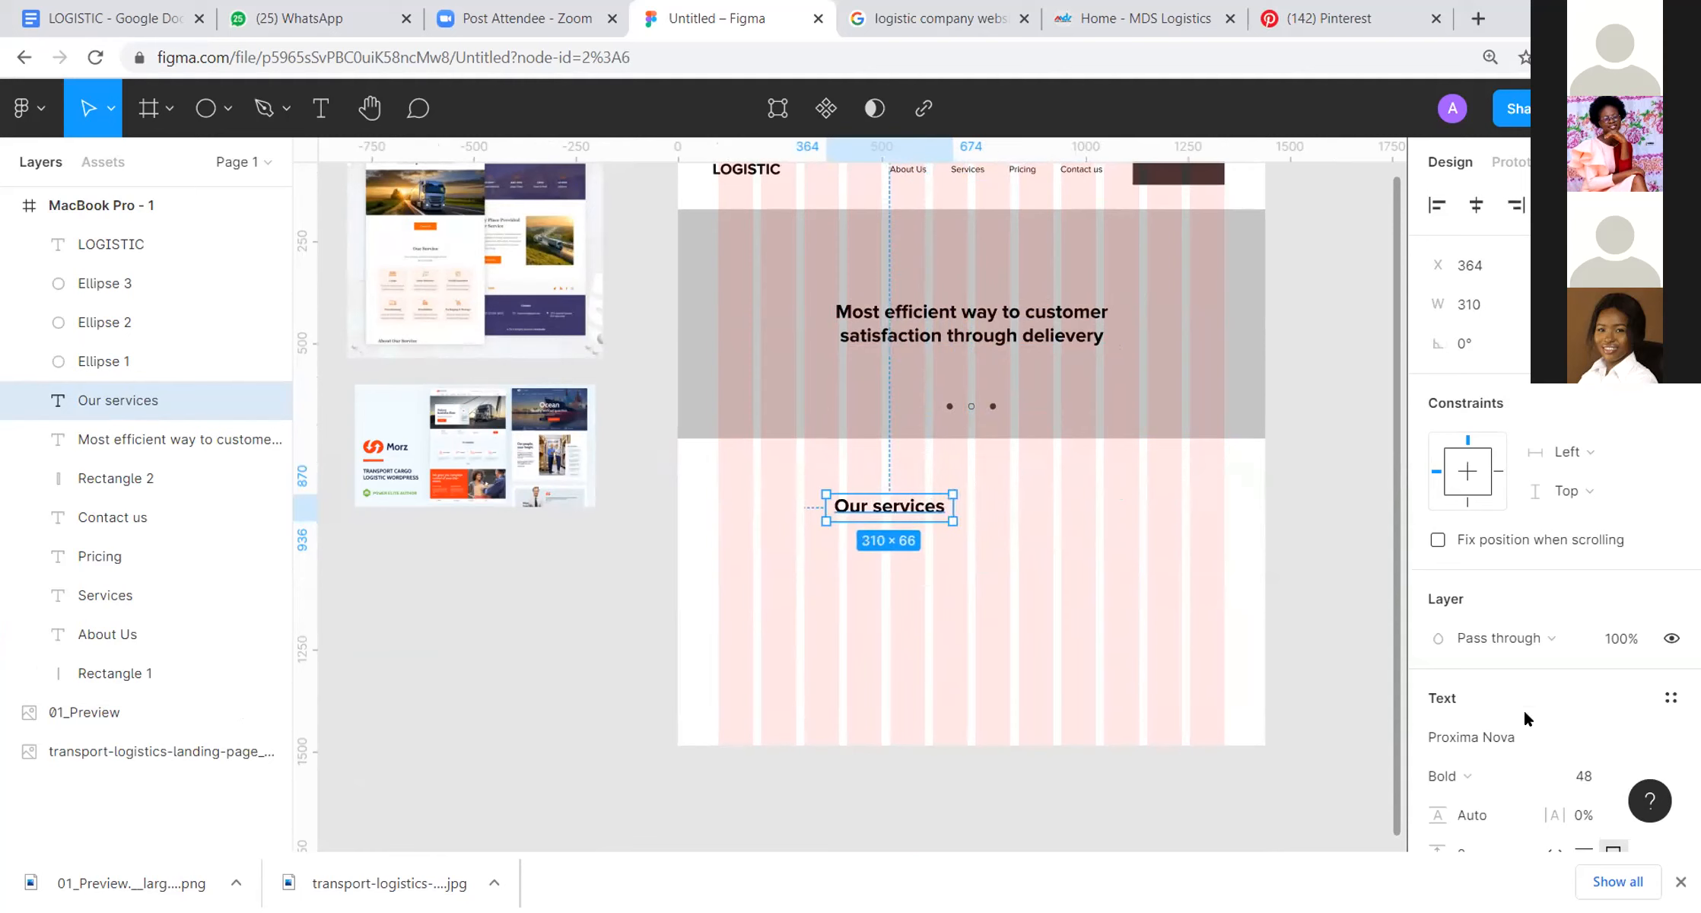
Step: Set the "Our services" heading's font size to 40
{"action": "left_click", "coordinate": [1595, 778]}
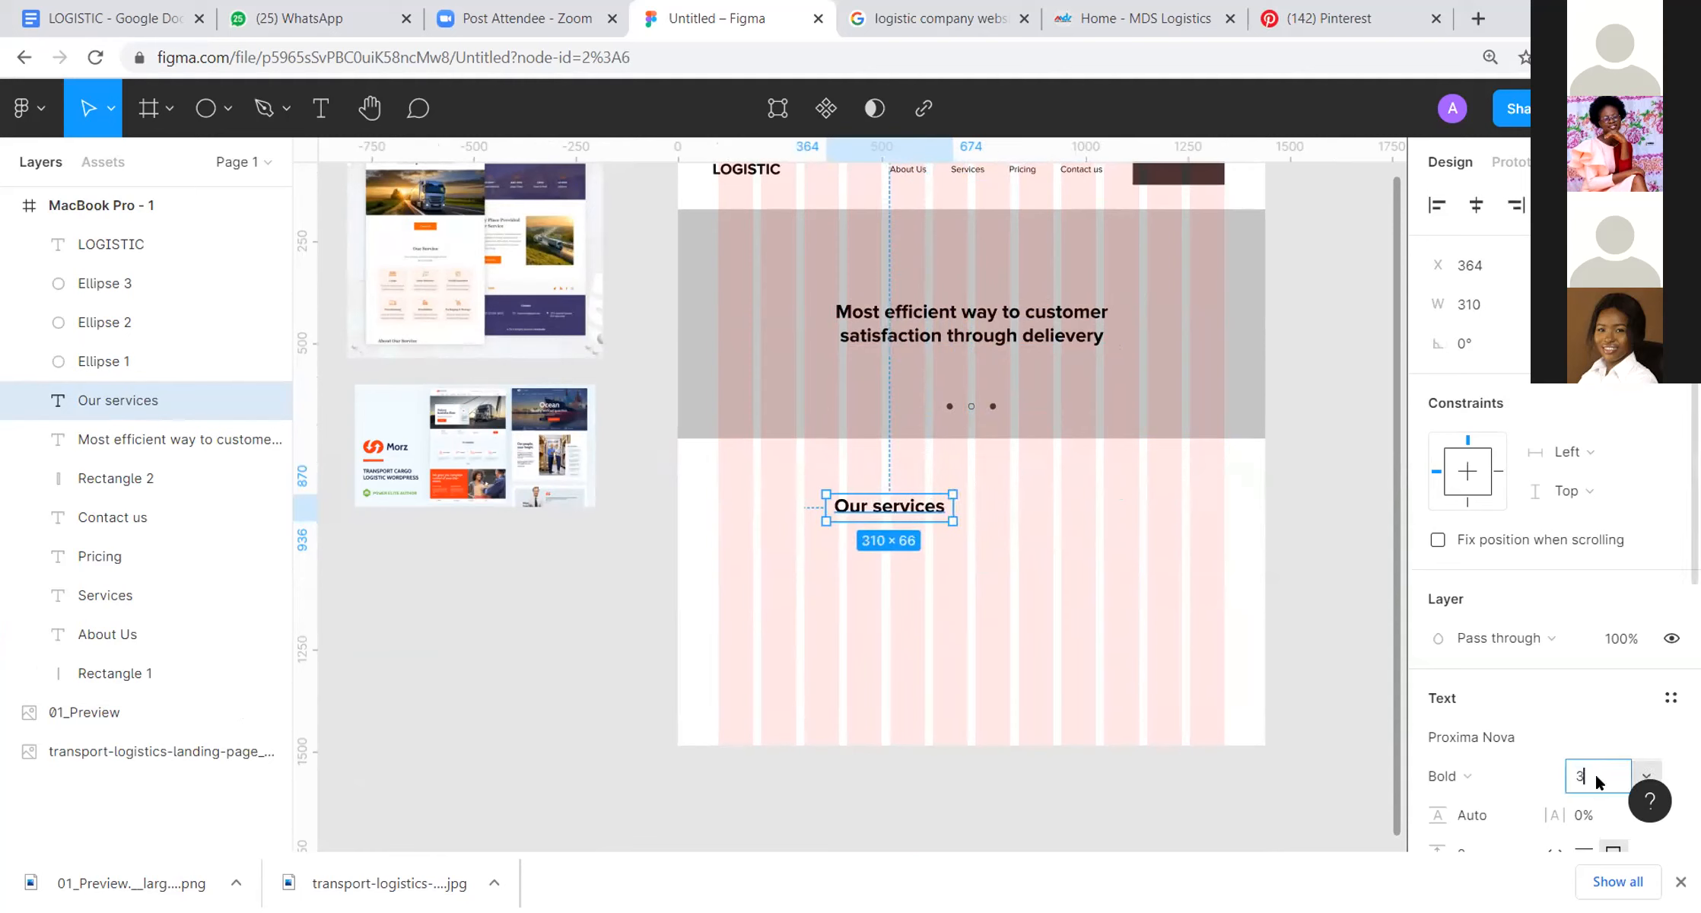
{"action": "key", "text": "Return"}
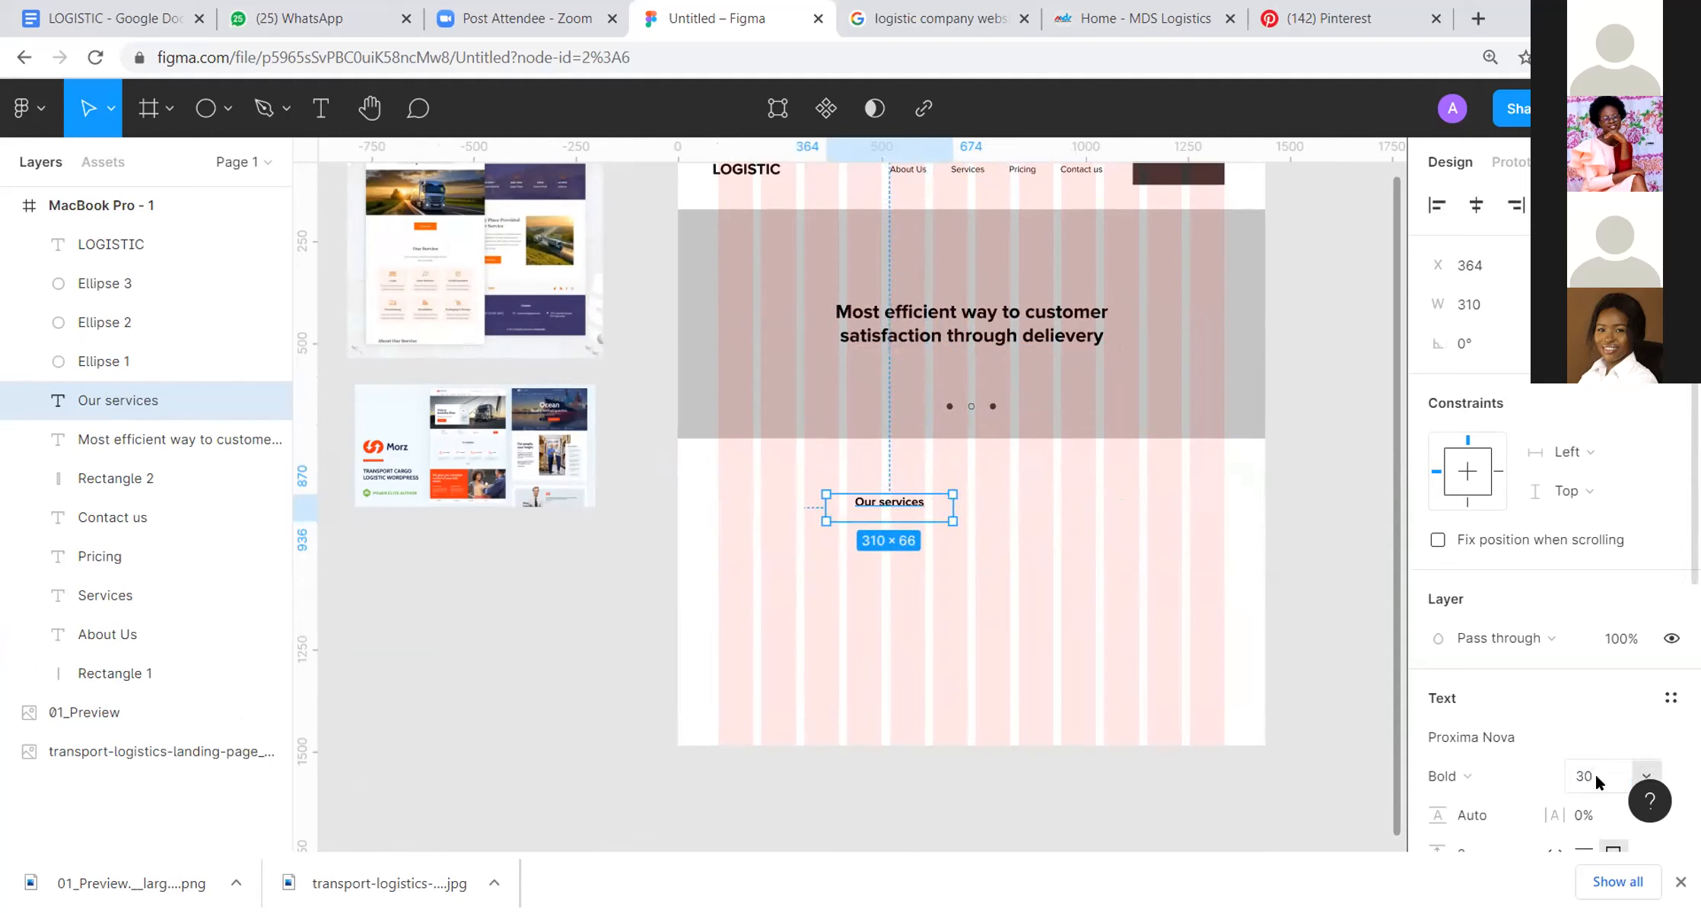
{"action": "left_click", "coordinate": [1577, 774]}
{"action": "key", "text": "Return"}
{"action": "left_click", "coordinate": [927, 483]}
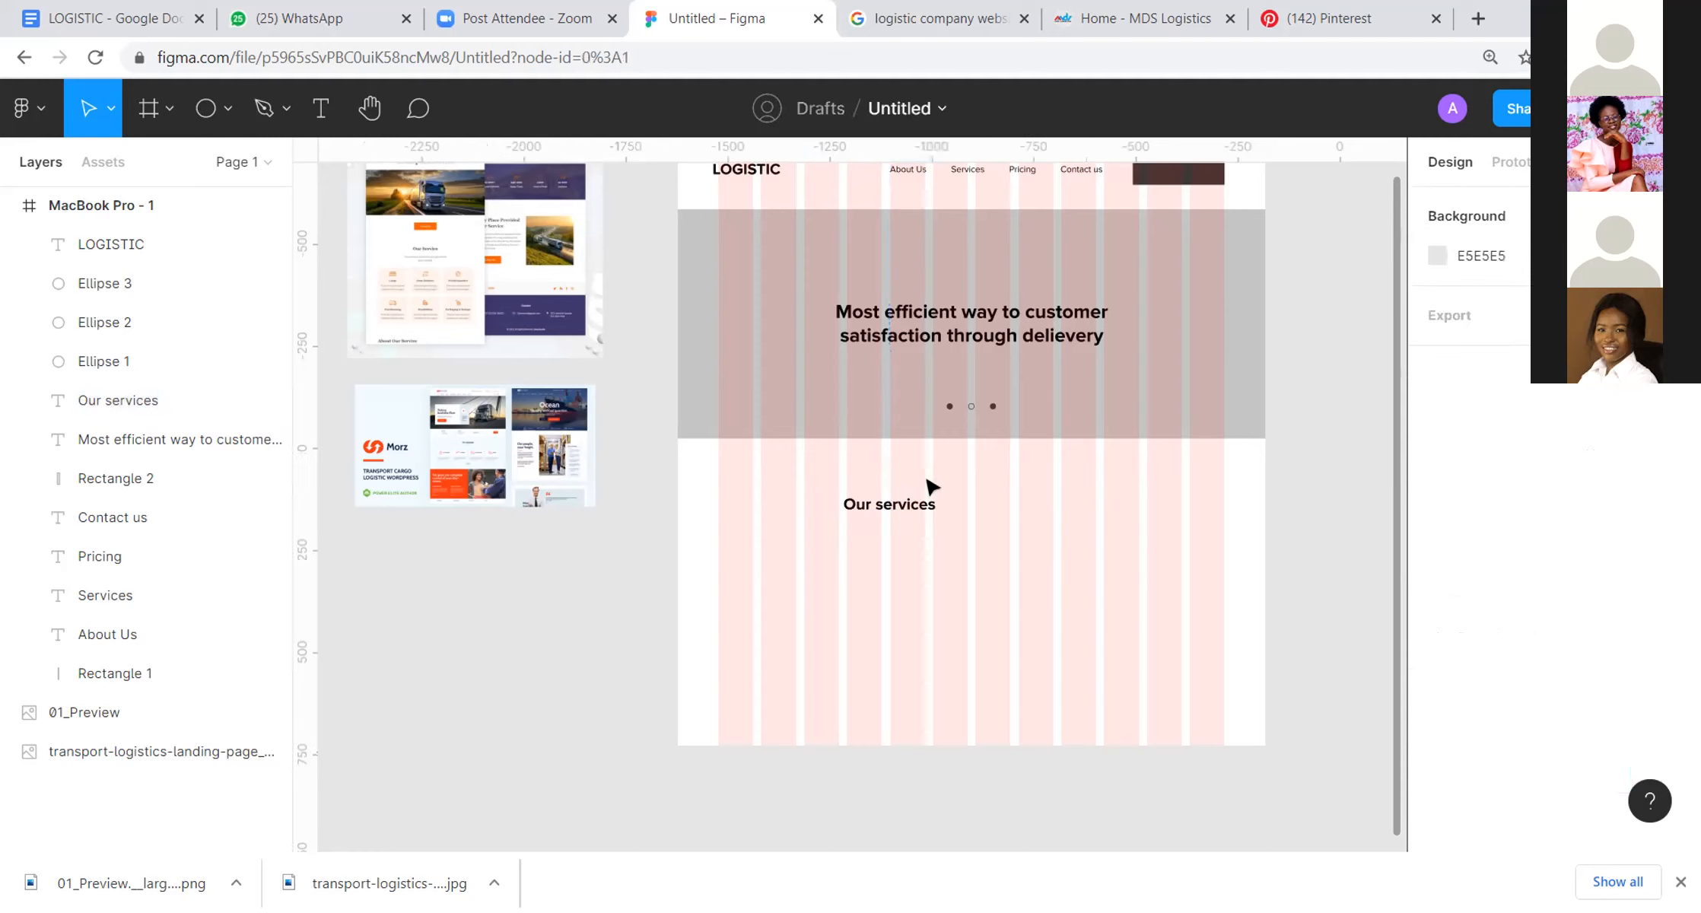
Step: Centre the "Our services" heading horizontally in the frame and tighten its text box to 248 × 54
{"action": "left_click_drag", "start_coordinate": [904, 490], "coordinate": [901, 480]}
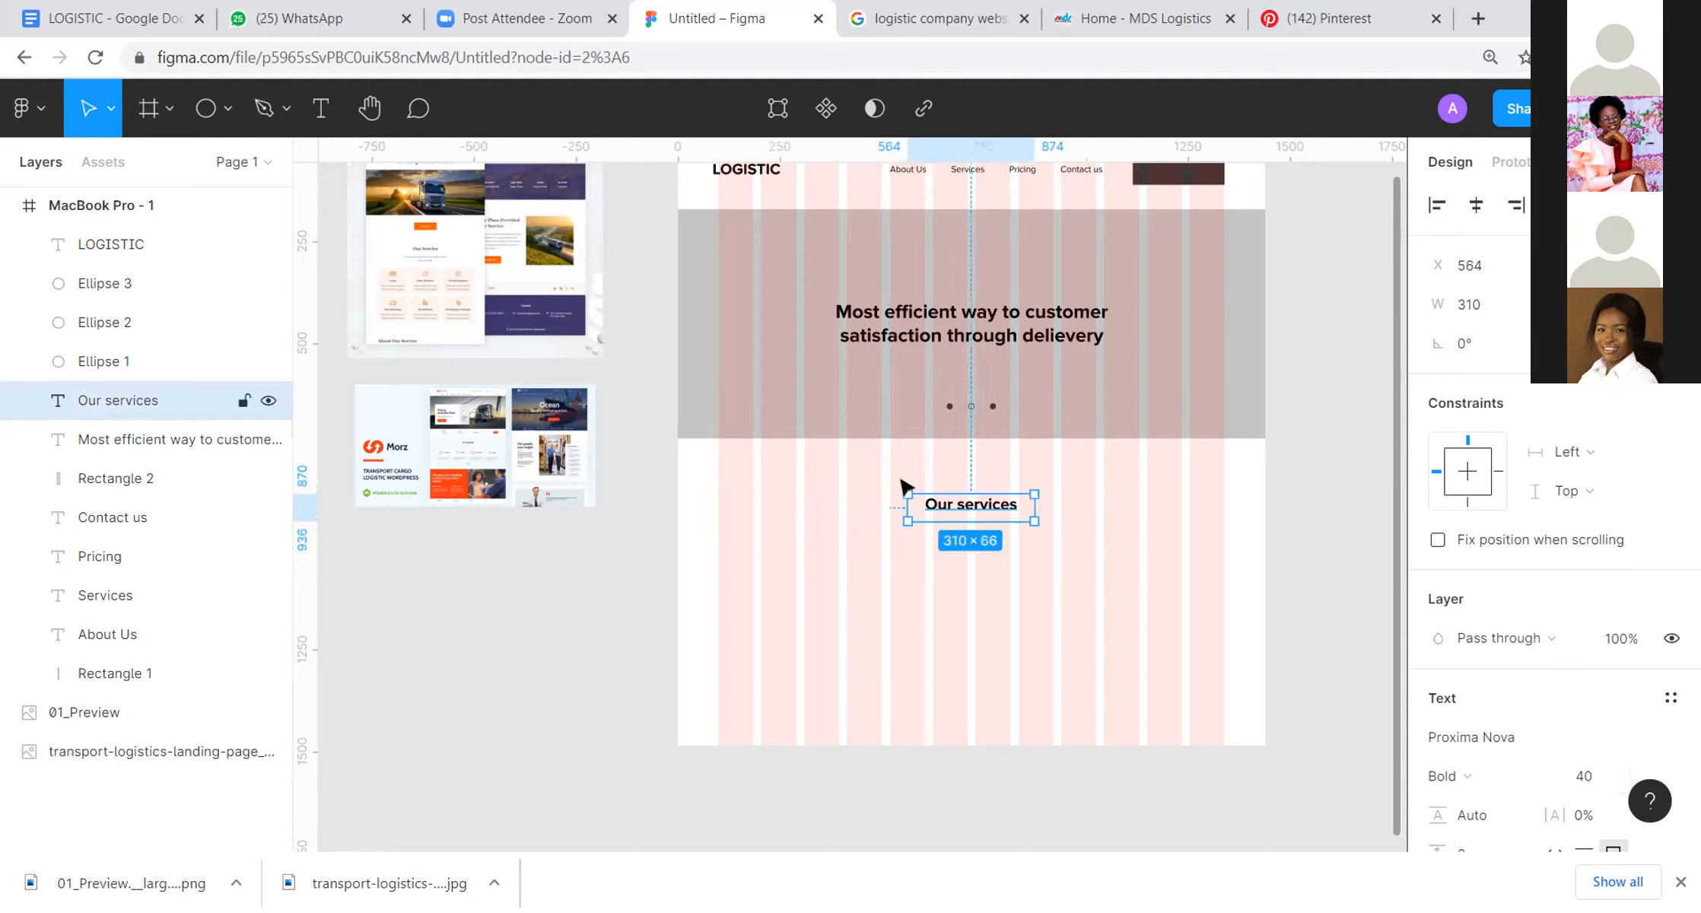
{"action": "left_click_drag", "start_coordinate": [1035, 508], "coordinate": [959, 516]}
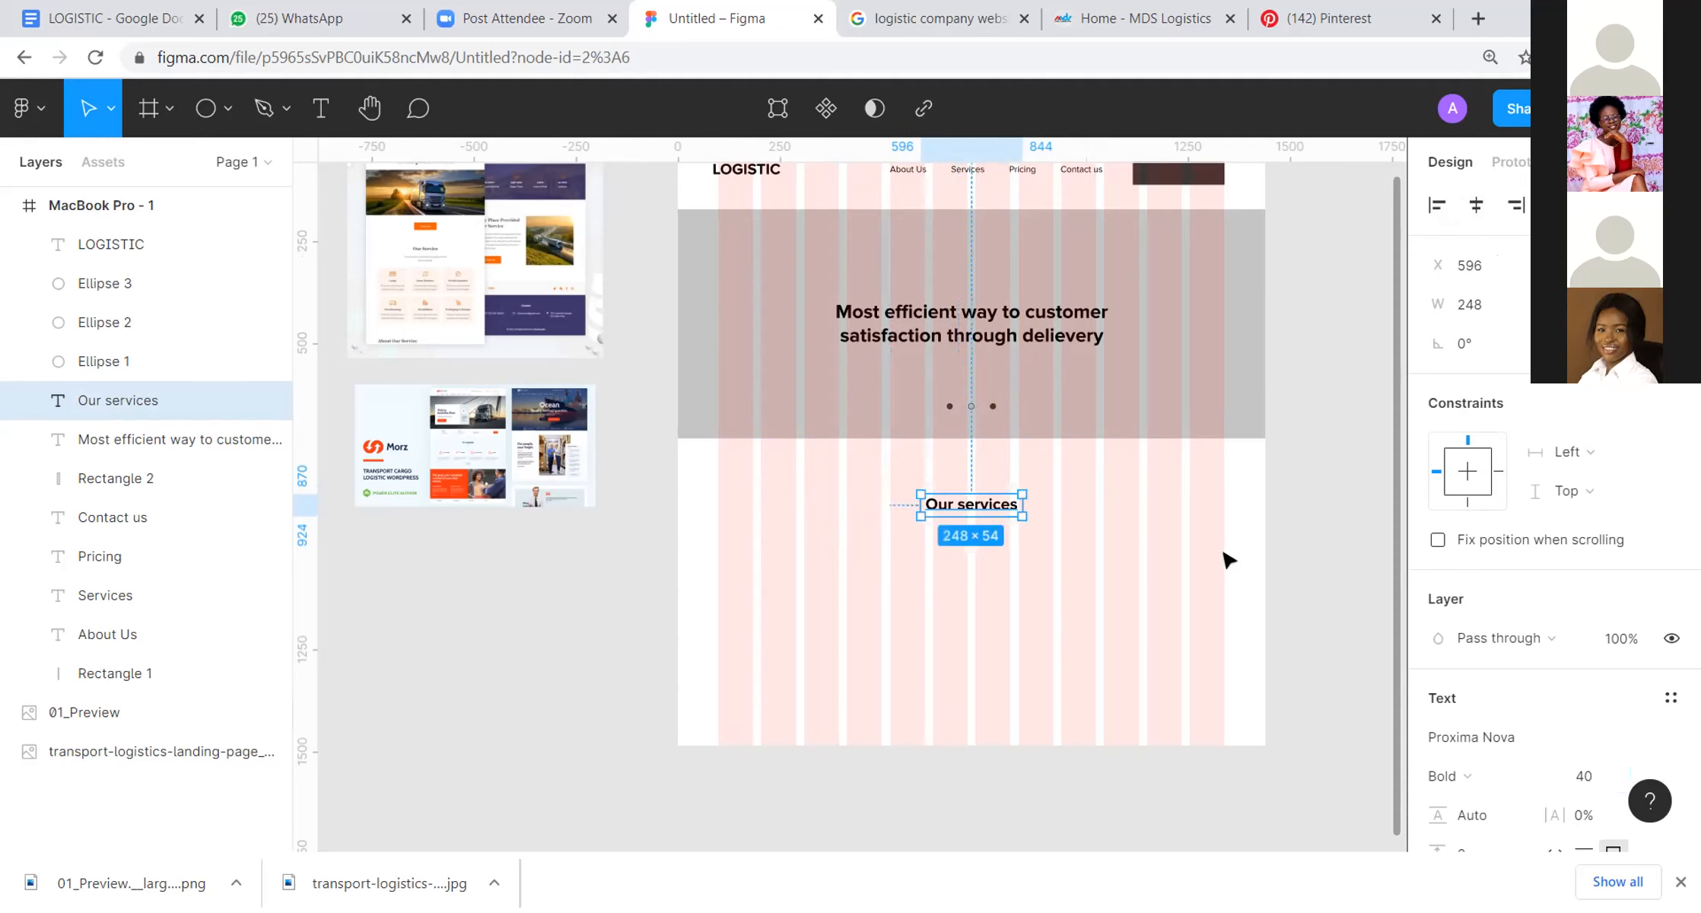
{"action": "left_click", "coordinate": [1179, 578]}
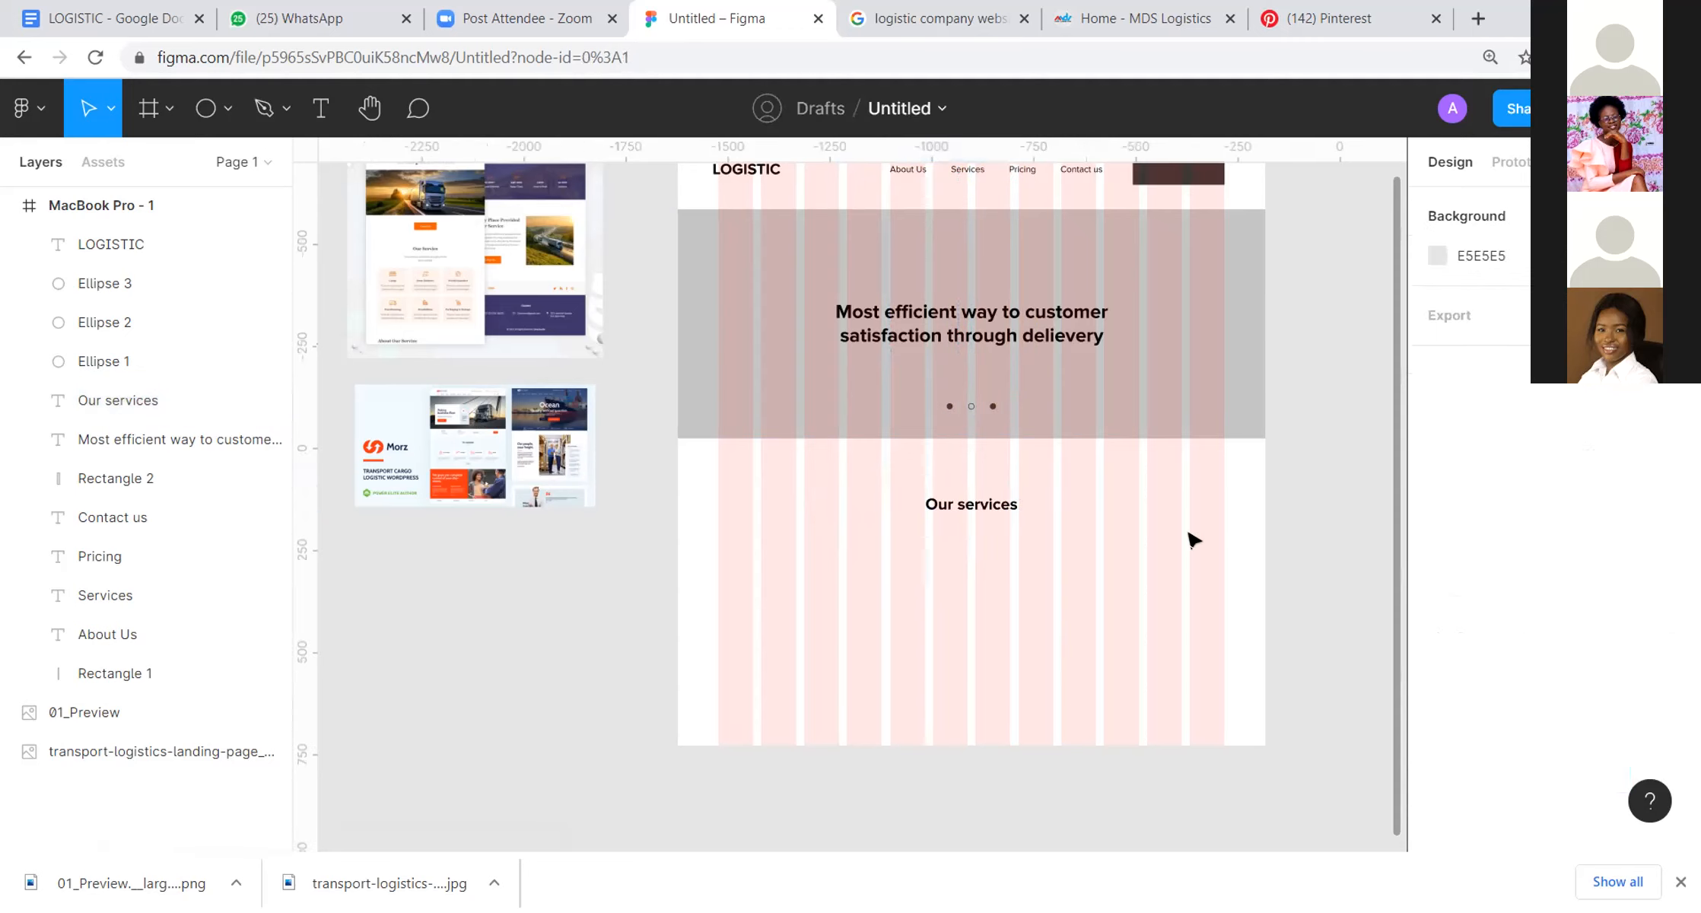
Step: Examine the service card grid in the upper reference landing page image
{"action": "scroll", "coordinate": [1191, 538], "scroll_direction": "up", "scroll_amount": 2}
{"action": "scroll", "coordinate": [1191, 539], "scroll_direction": "down", "scroll_amount": 5}
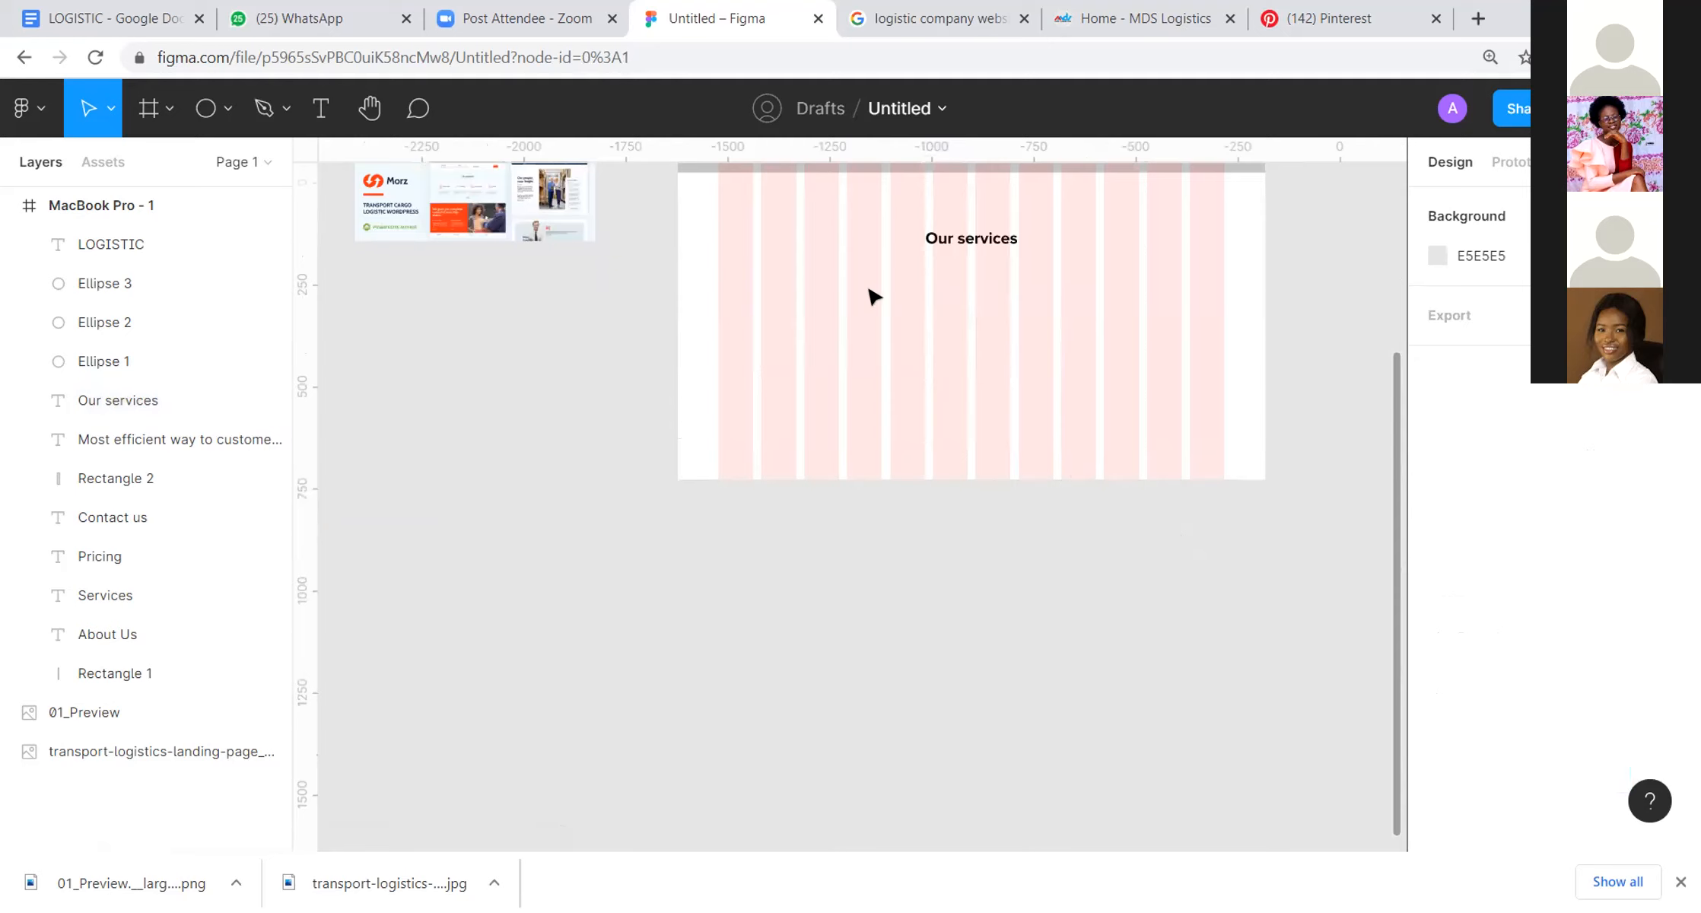
{"action": "left_click_drag", "start_coordinate": [777, 328], "coordinate": [1222, 560]}
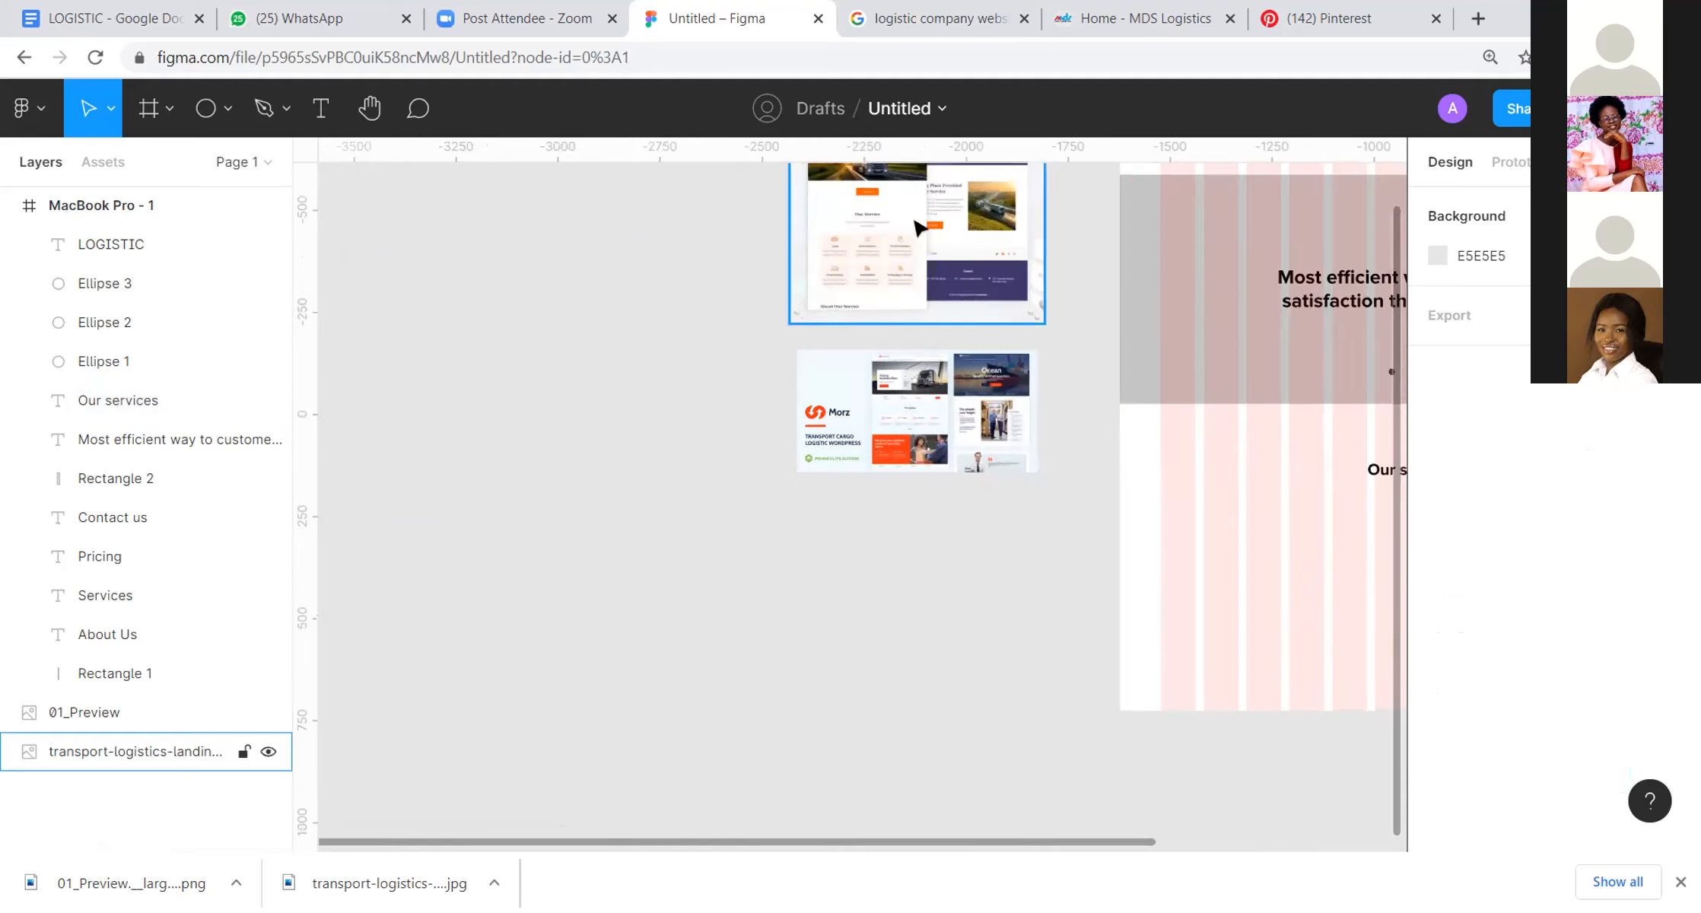
{"action": "scroll", "coordinate": [854, 240], "scroll_direction": "up", "scroll_amount": 5}
{"action": "scroll", "coordinate": [855, 240], "scroll_direction": "up", "scroll_amount": 5}
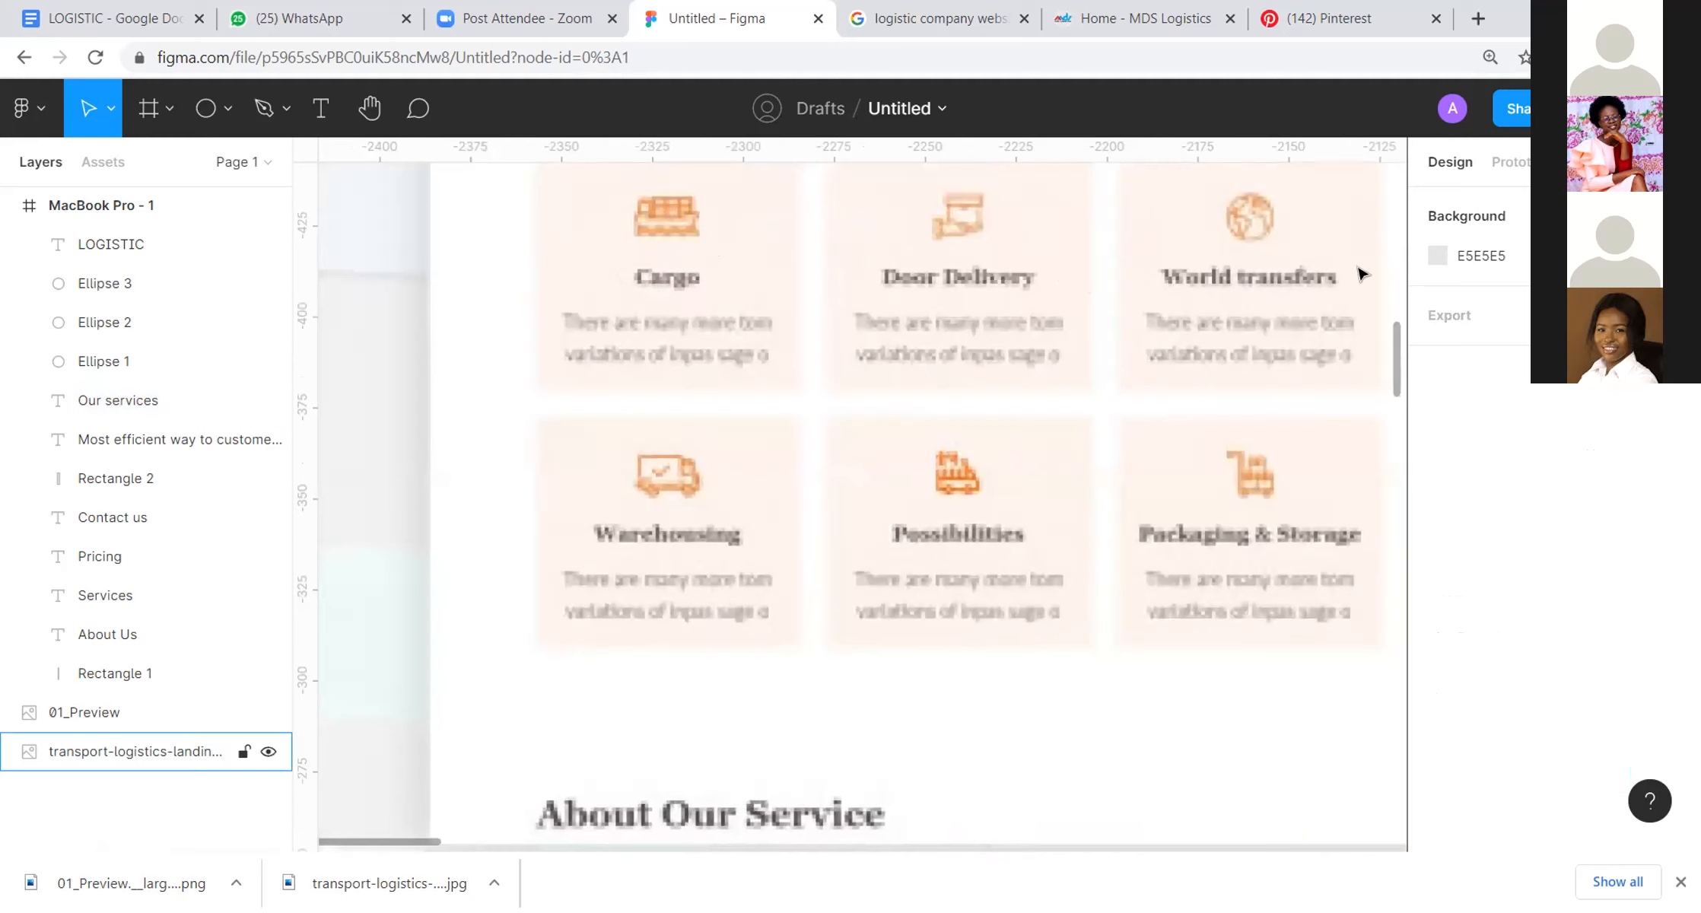
{"action": "scroll", "coordinate": [1274, 276], "scroll_direction": "down", "scroll_amount": 5}
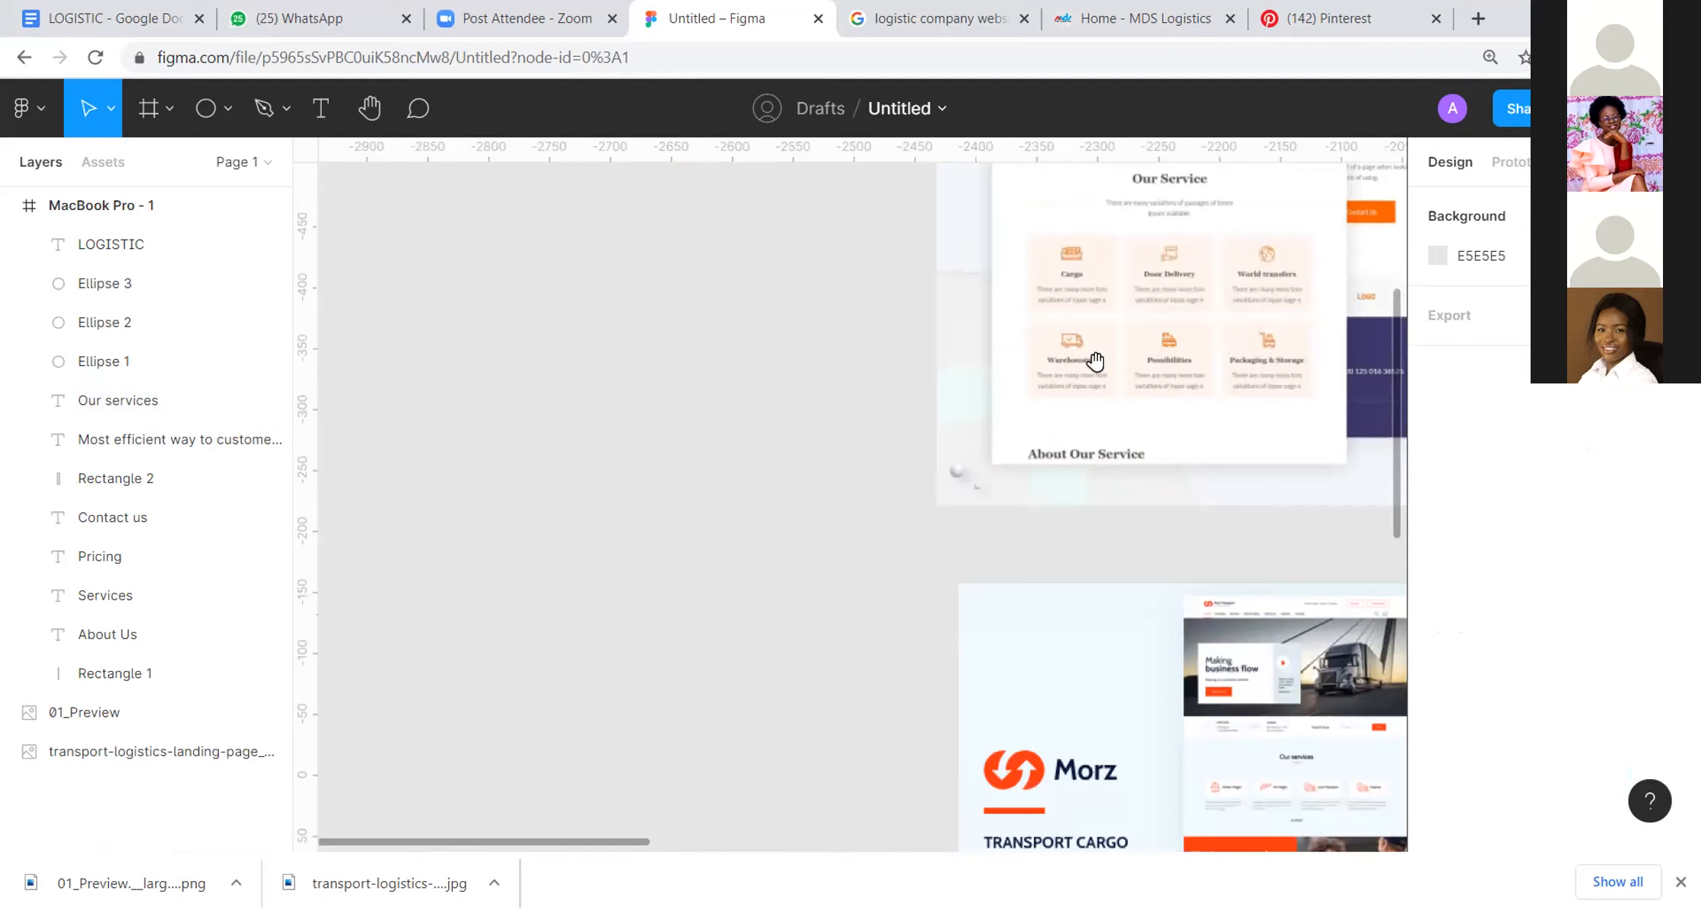
{"action": "scroll", "coordinate": [1179, 373], "scroll_direction": "down", "scroll_amount": 2}
{"action": "scroll", "coordinate": [1157, 404], "scroll_direction": "down", "scroll_amount": 3}
{"action": "left_click_drag", "start_coordinate": [1195, 393], "coordinate": [791, 228]}
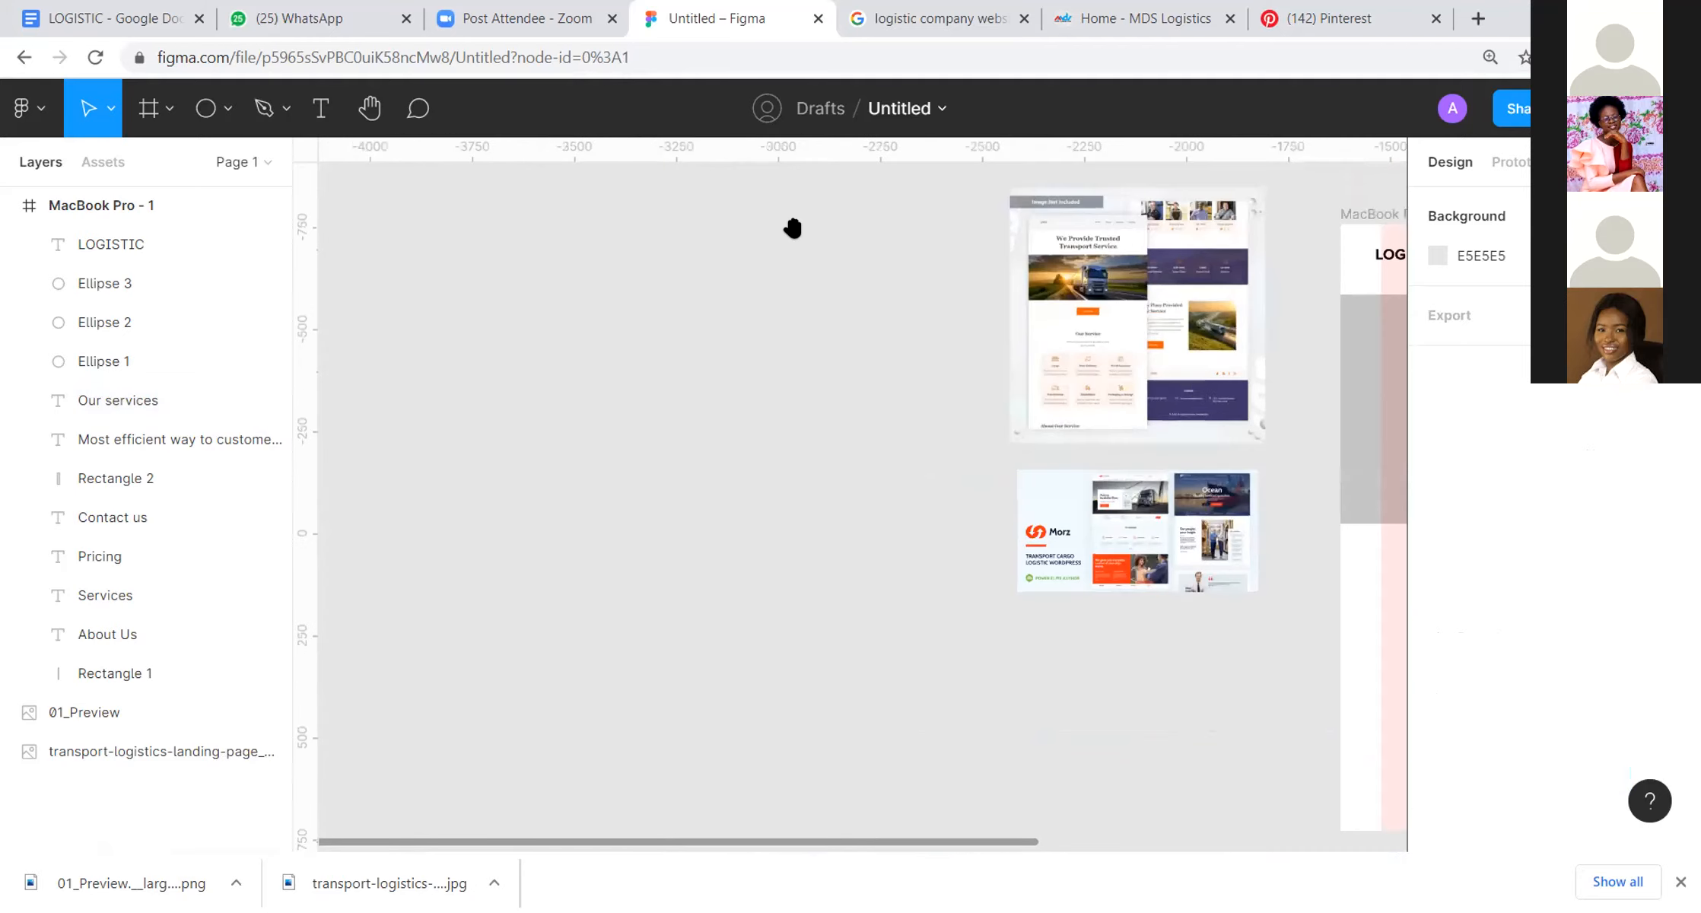
{"action": "left_click_drag", "start_coordinate": [1069, 427], "coordinate": [939, 445]}
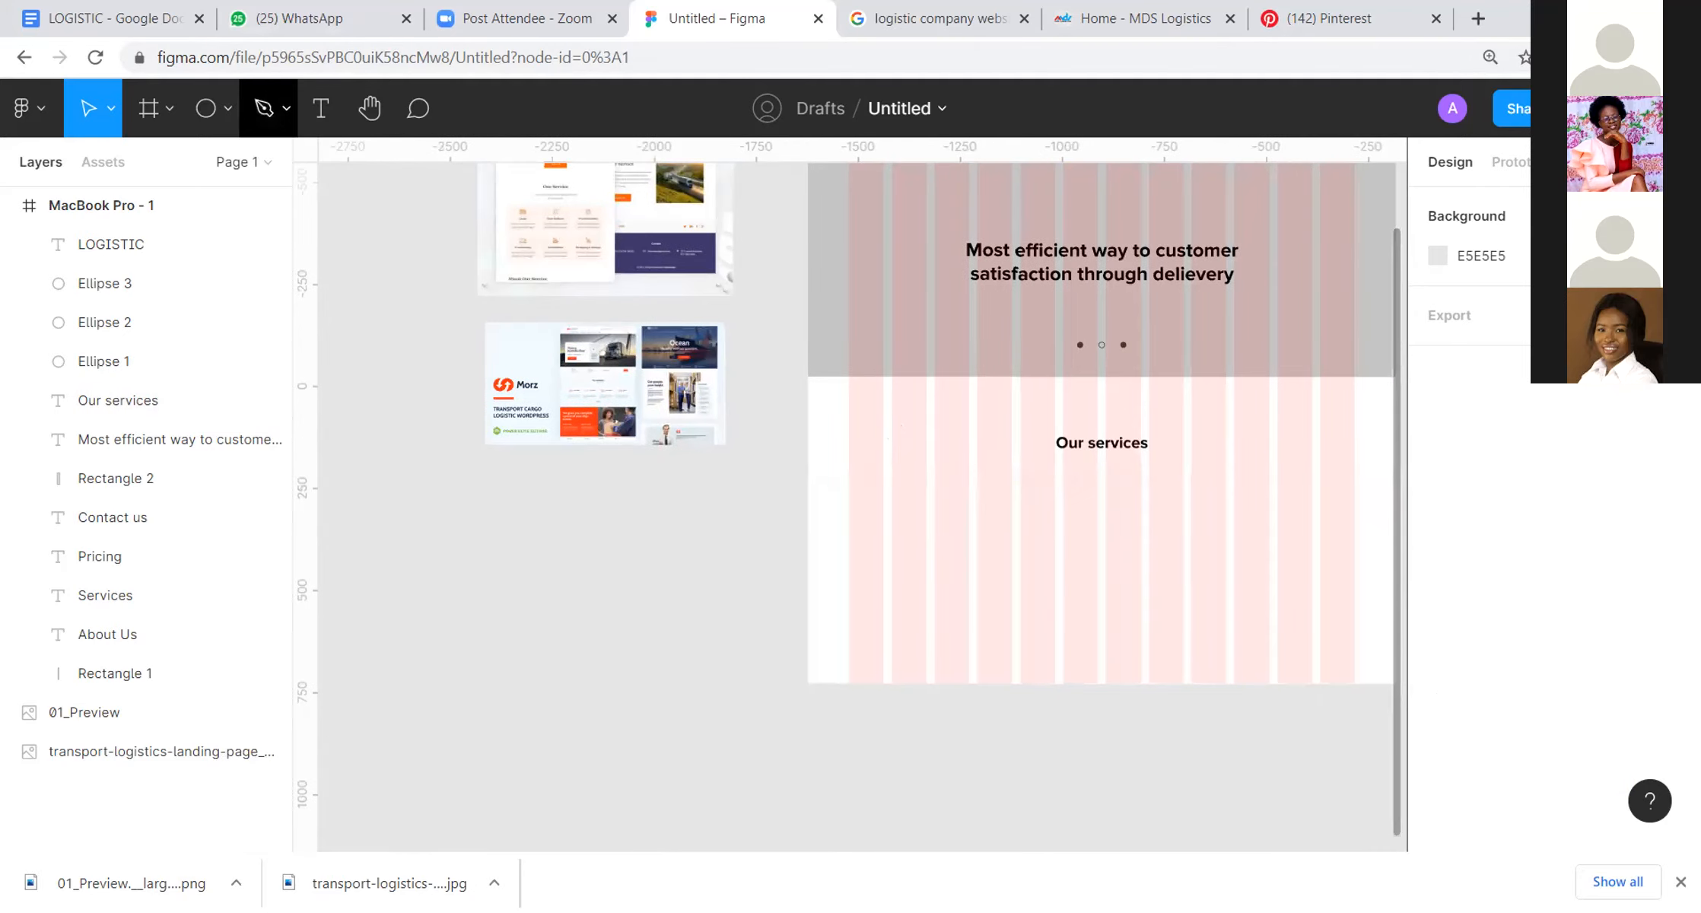
Step: Draw a 315 × 277 rectangle below the "Our services" heading and repeat it into a row of three with 37 spacing
{"action": "left_click", "coordinate": [226, 108]}
{"action": "left_click", "coordinate": [215, 167]}
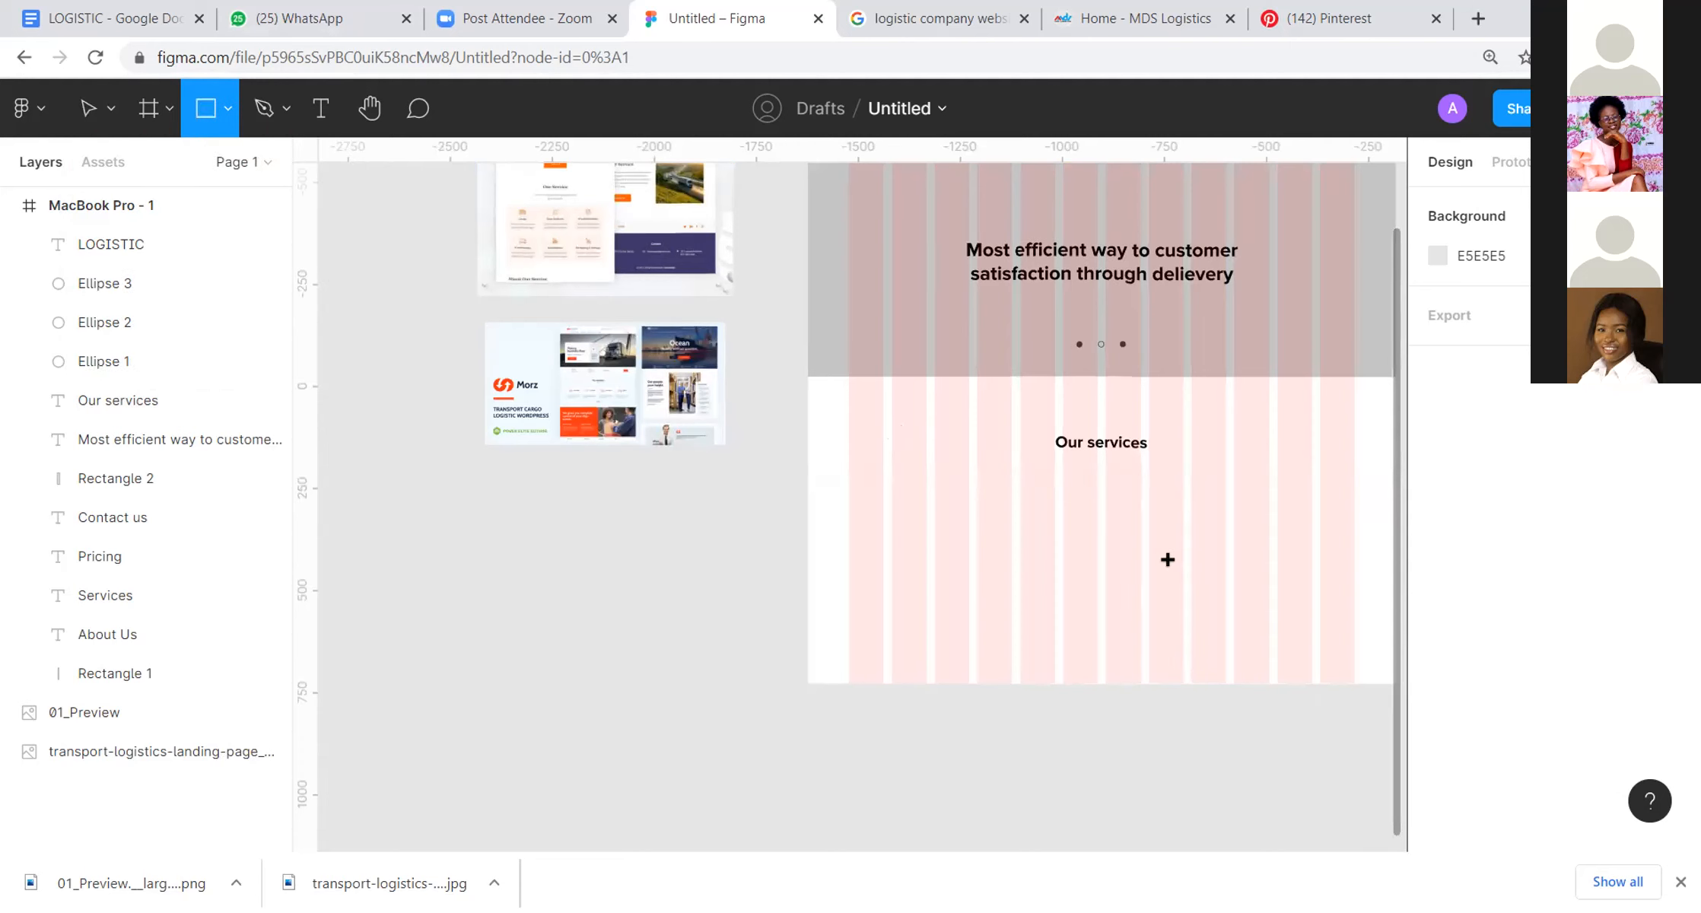
{"action": "mouse_move", "coordinate": [926, 493]}
{"action": "left_mouse_down"}
{"action": "mouse_move", "coordinate": [973, 628]}
{"action": "mouse_move", "coordinate": [1027, 642]}
{"action": "mouse_move", "coordinate": [1053, 638]}
{"action": "mouse_move", "coordinate": [1048, 586]}
{"action": "mouse_move", "coordinate": [1188, 558]}
{"action": "mouse_move", "coordinate": [1165, 553]}
{"action": "mouse_move", "coordinate": [1301, 556]}
{"action": "left_mouse_up"}
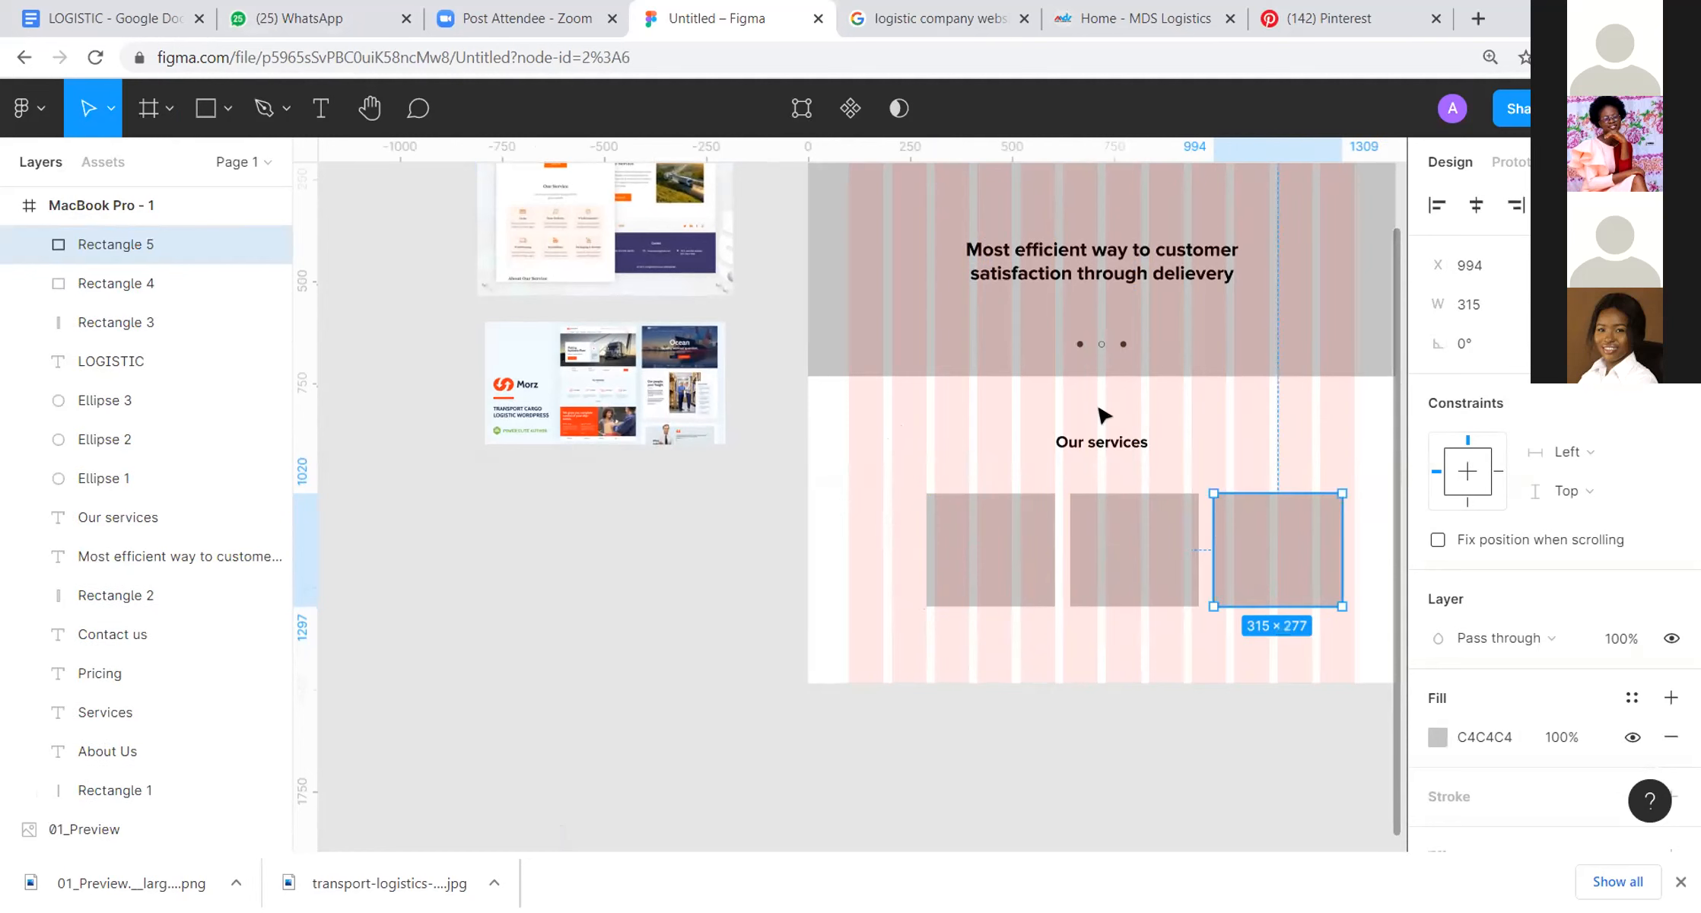
Step: Extend the MacBook Pro frame downward to about 1440 × 2438
{"action": "scroll", "coordinate": [1105, 415], "scroll_direction": "up", "scroll_amount": 3}
{"action": "left_click", "coordinate": [859, 199]}
{"action": "left_click_drag", "start_coordinate": [1116, 370], "coordinate": [948, 248]}
{"action": "scroll", "coordinate": [875, 754], "scroll_direction": "down", "scroll_amount": 5}
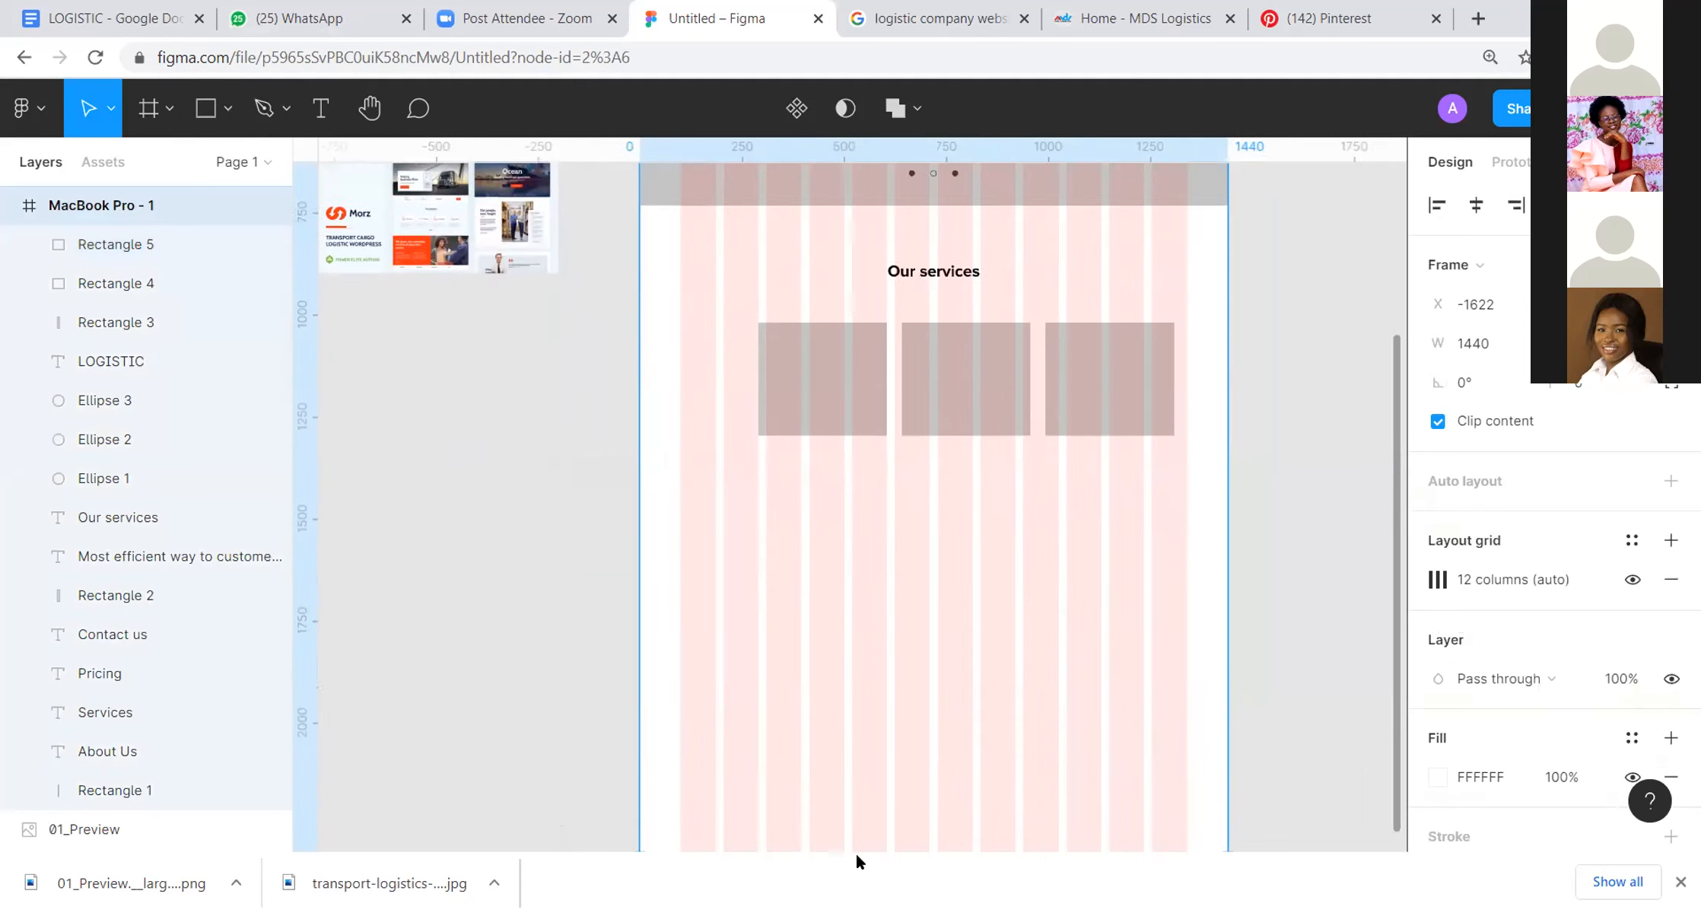
{"action": "left_click", "coordinate": [1249, 292]}
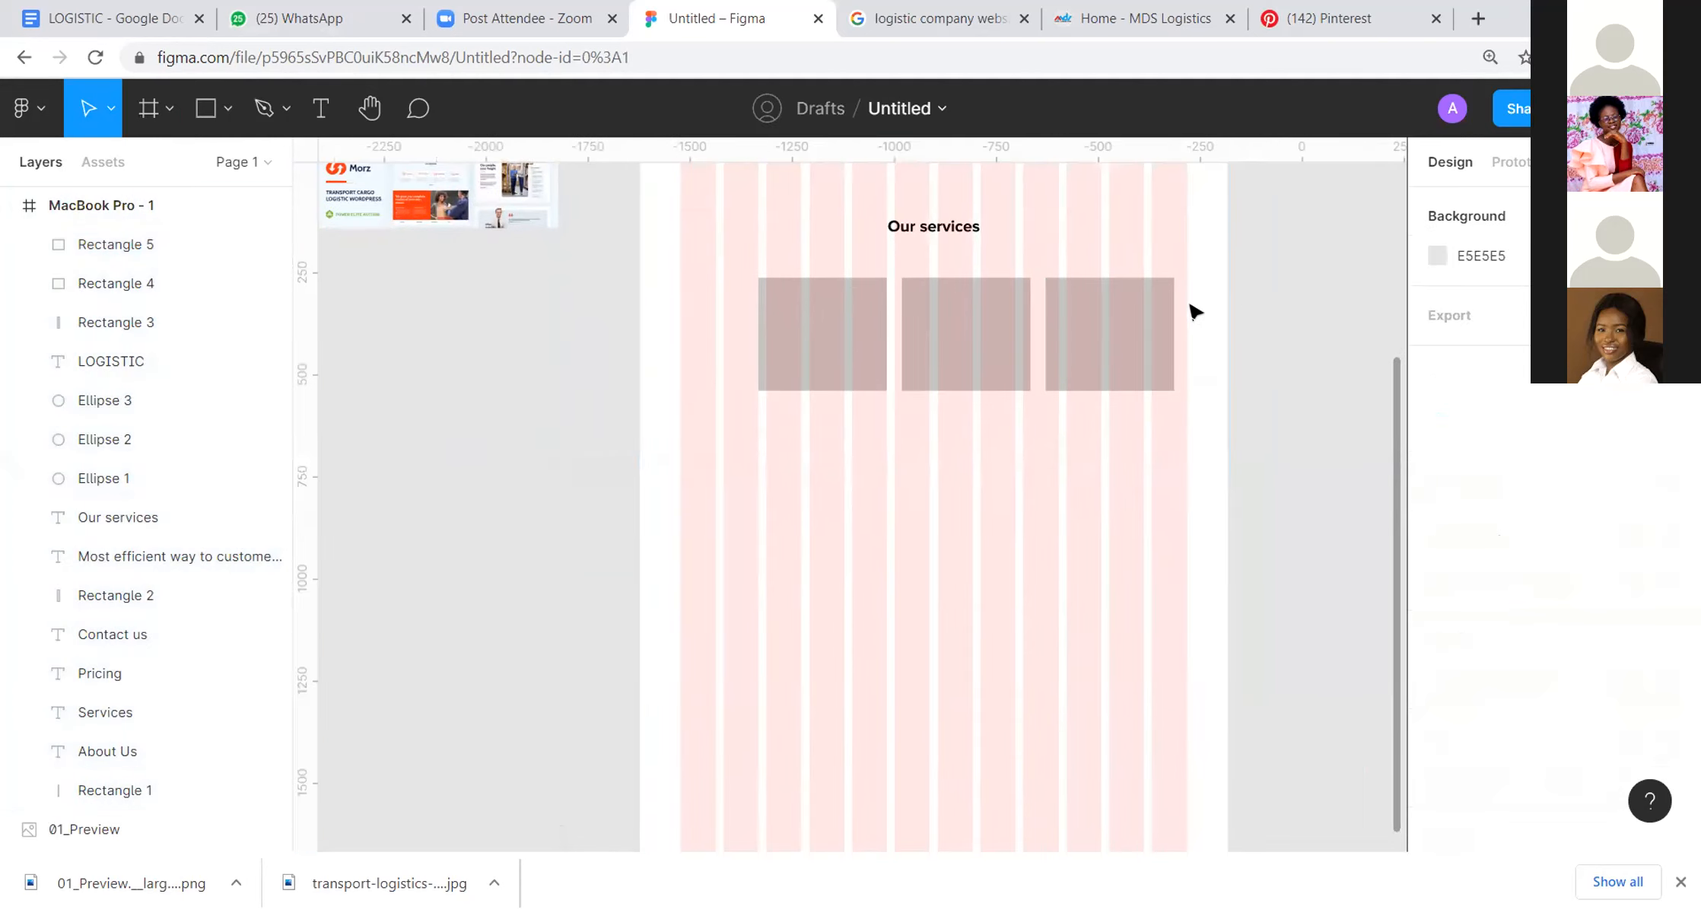
Step: Group the three service card rectangles and centre the group horizontally in the frame
{"action": "left_click_drag", "start_coordinate": [1194, 305], "coordinate": [831, 311]}
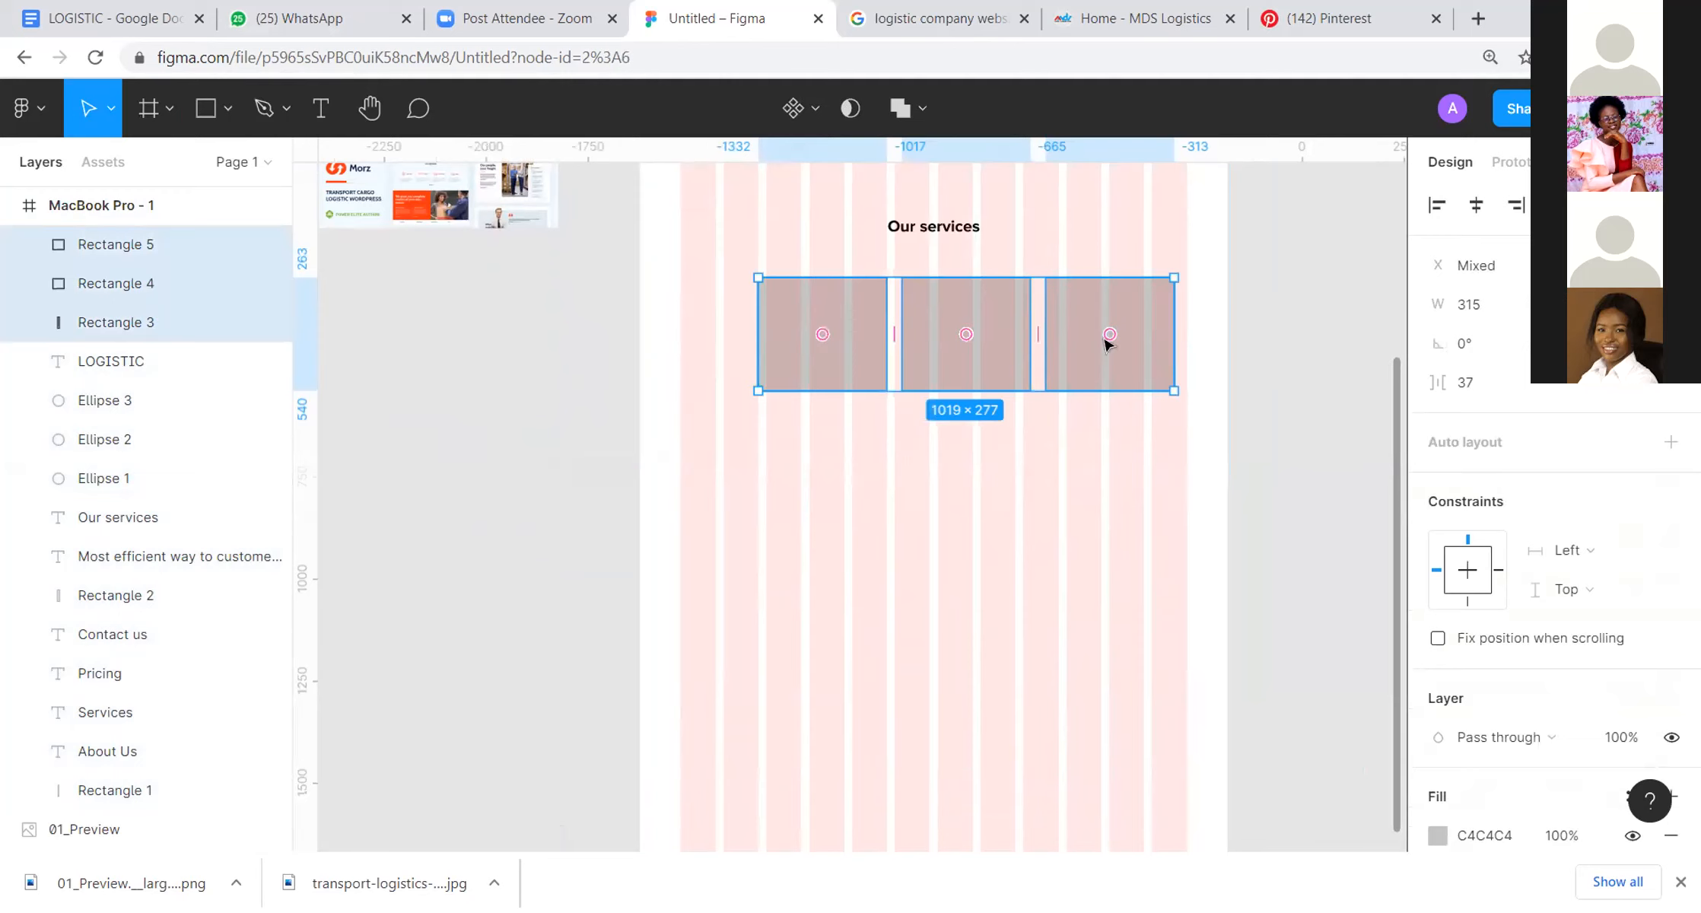
{"action": "key", "text": "alt"}
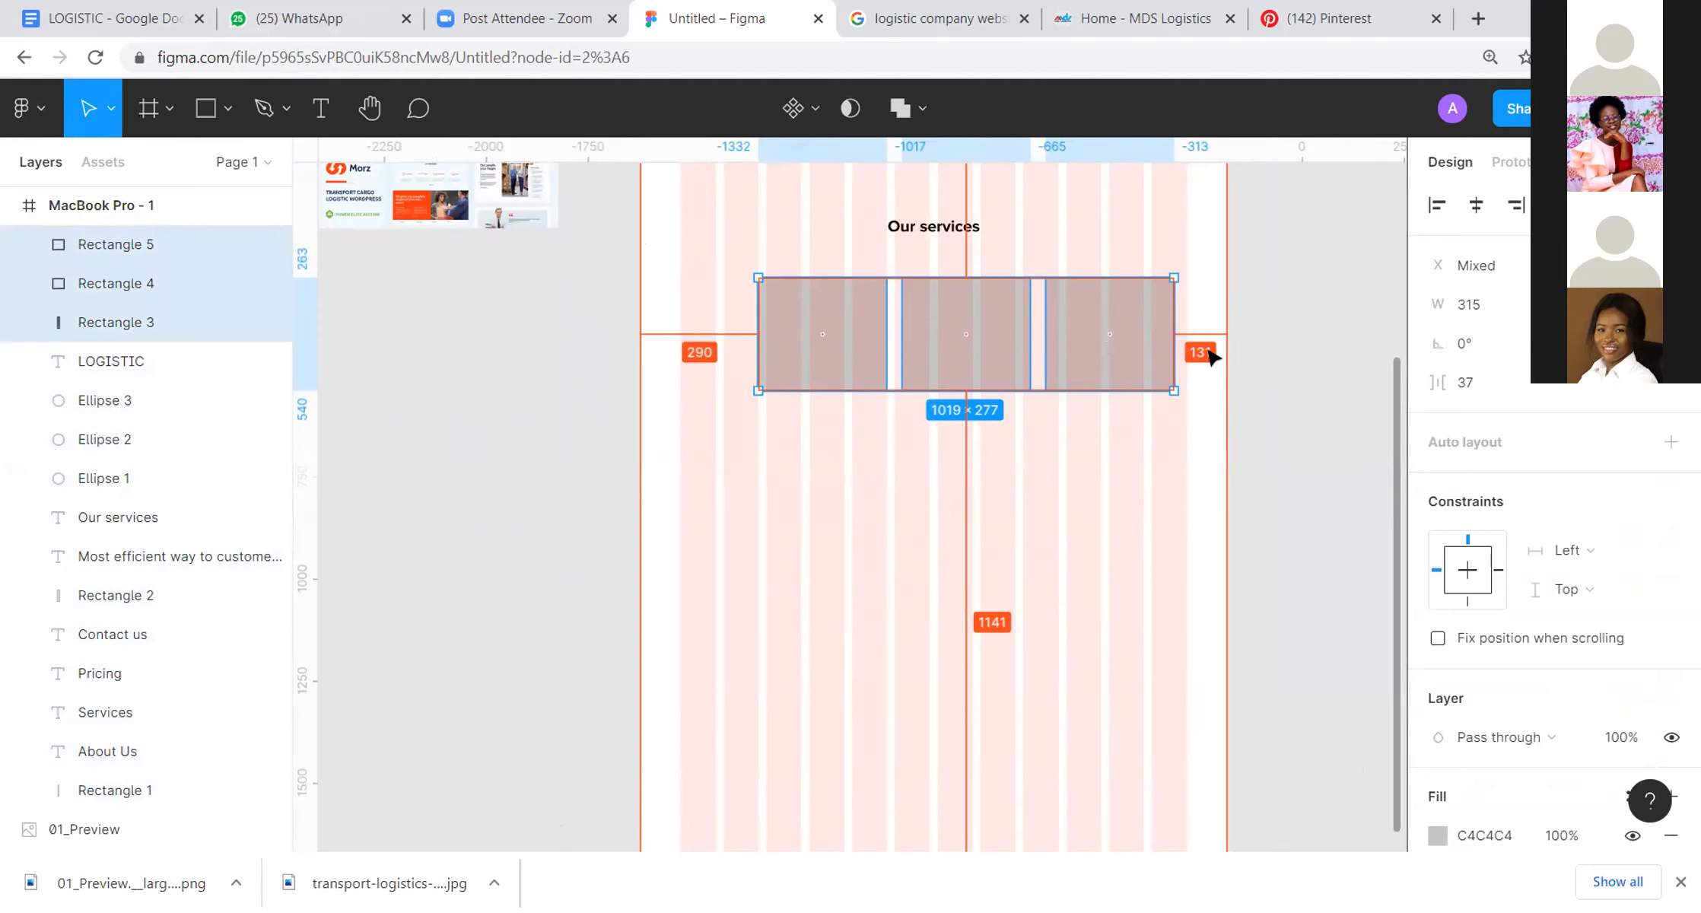
{"action": "left_click", "coordinate": [1299, 338]}
{"action": "left_click_drag", "start_coordinate": [791, 432], "coordinate": [1127, 384]}
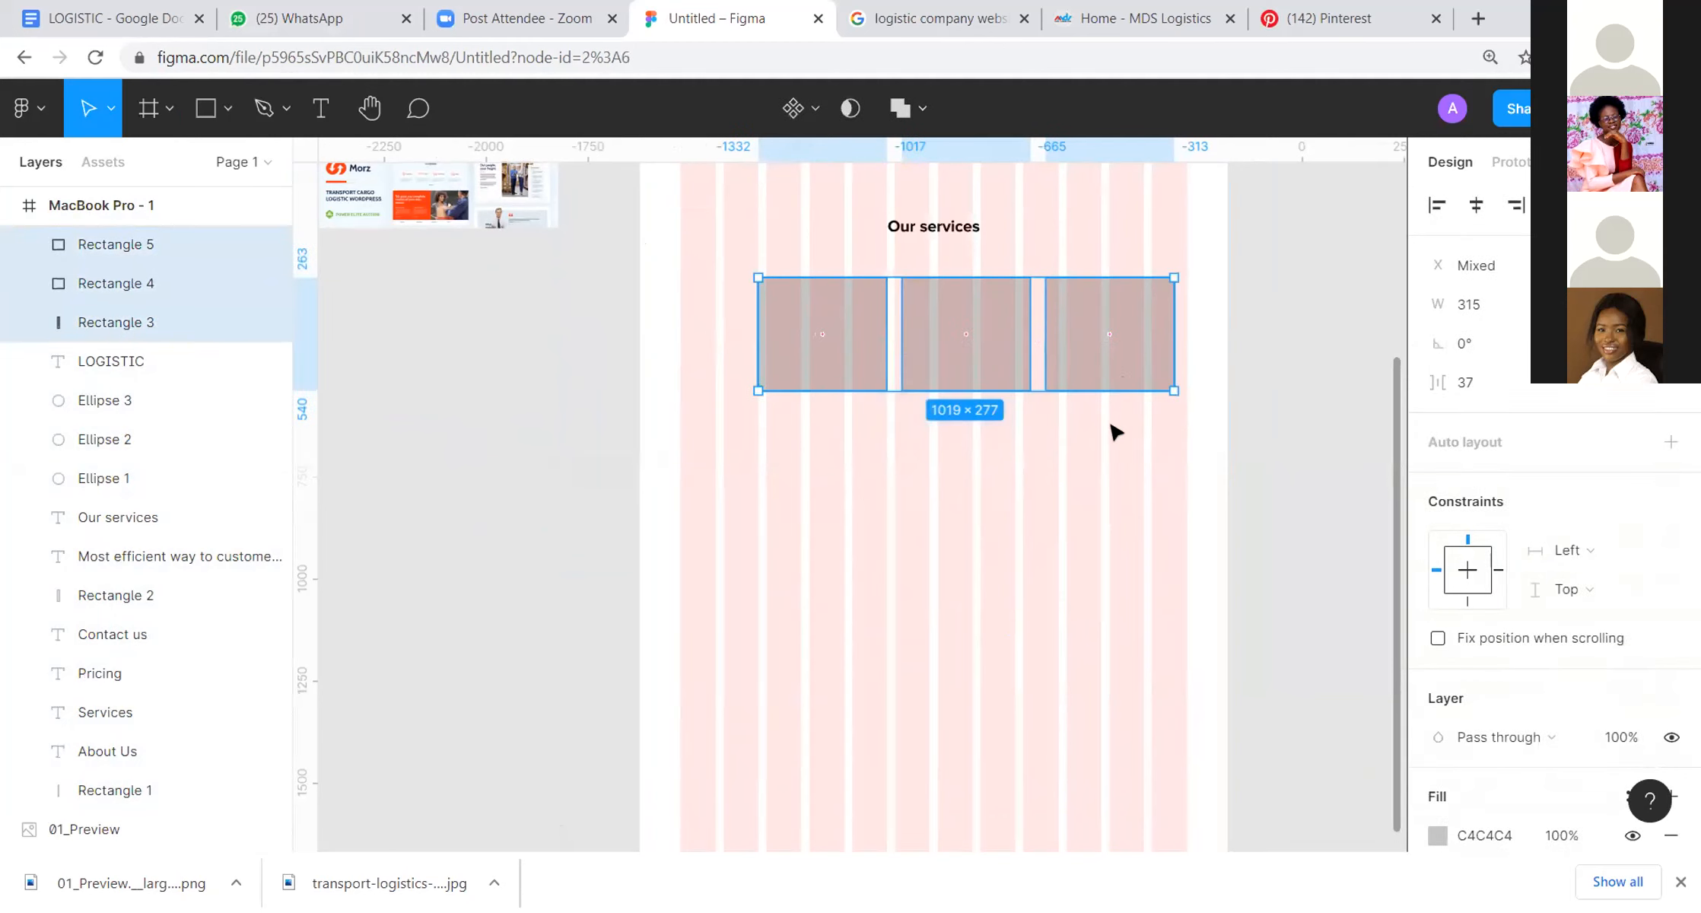
{"action": "key", "text": "ctrl+g"}
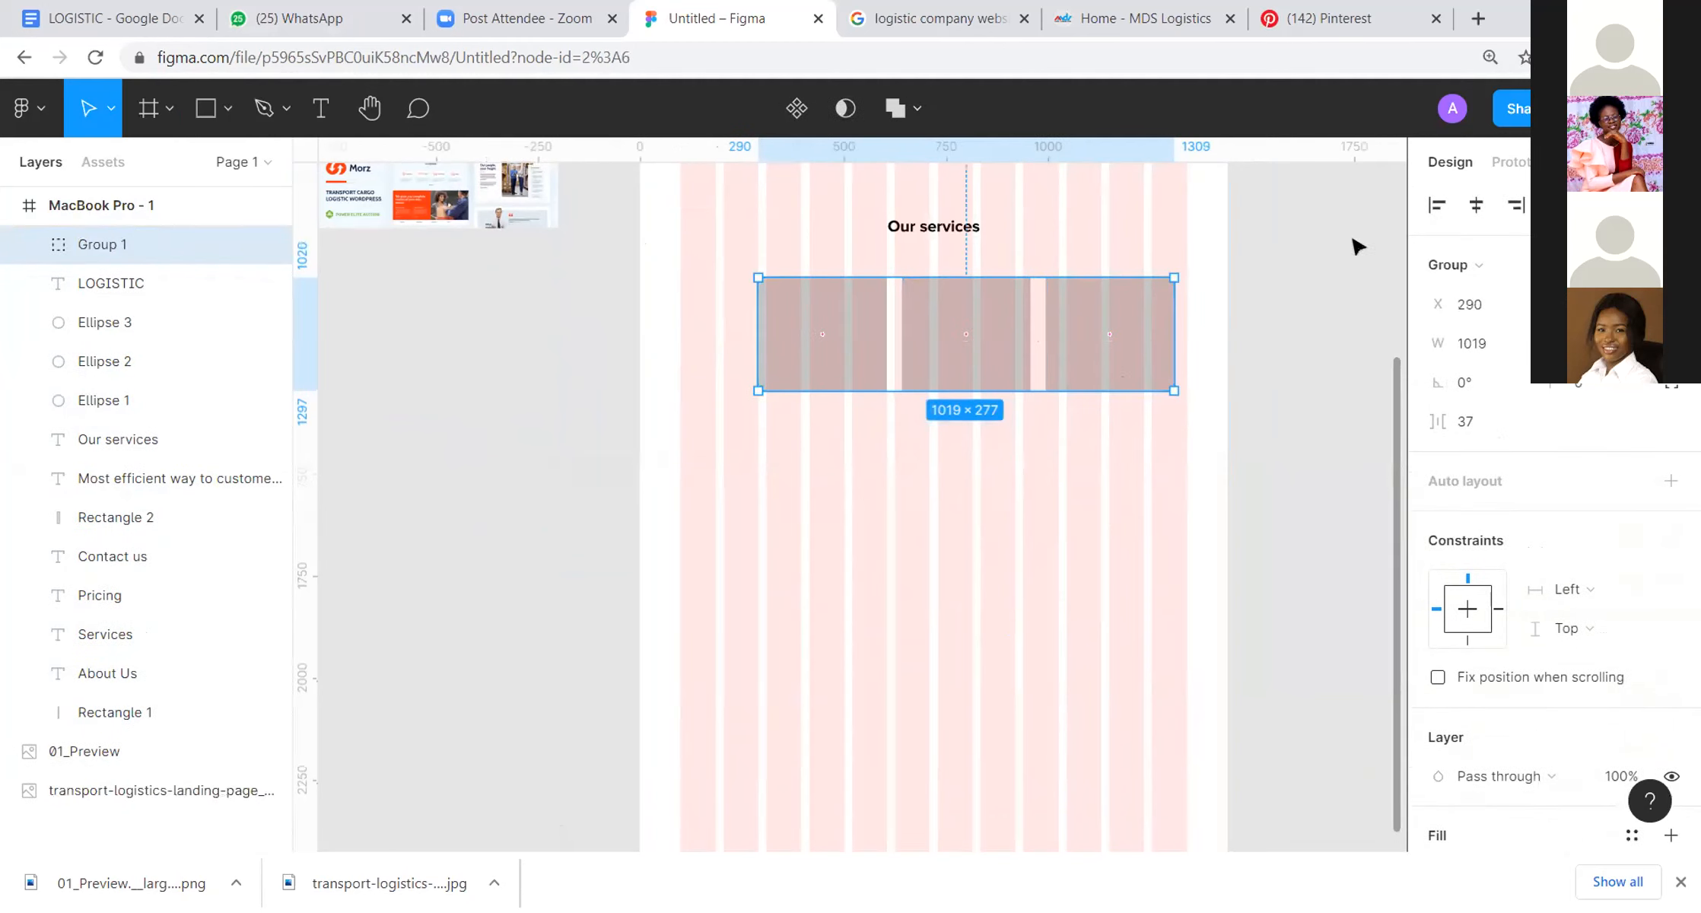
{"action": "left_click", "coordinate": [1475, 205]}
Step: Duplicate the card group directly below as a second row, leaving a vertical gap of 48
{"action": "left_click_drag", "start_coordinate": [1086, 356], "coordinate": [1092, 484]}
{"action": "key", "text": "space"}
{"action": "left_click_drag", "start_coordinate": [1276, 415], "coordinate": [1327, 300]}
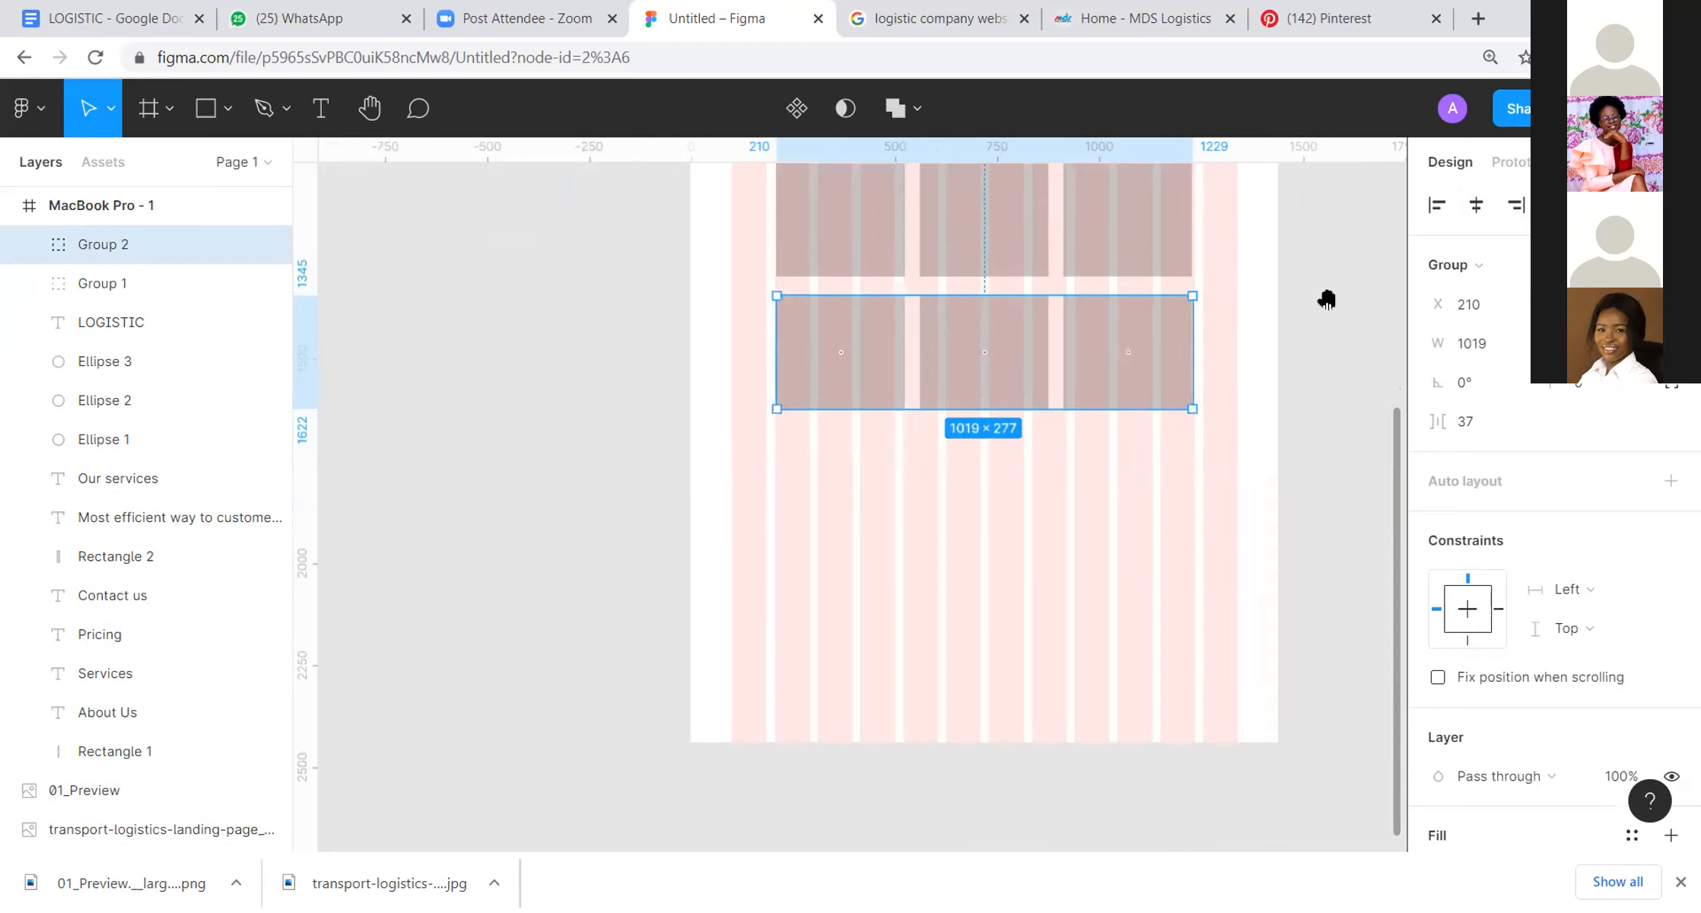
Step: Compare the two rows of service cards with the service section in the upper reference image
{"action": "scroll", "coordinate": [1111, 366], "scroll_direction": "up", "scroll_amount": 3}
{"action": "scroll", "coordinate": [1035, 319], "scroll_direction": "down", "scroll_amount": 3}
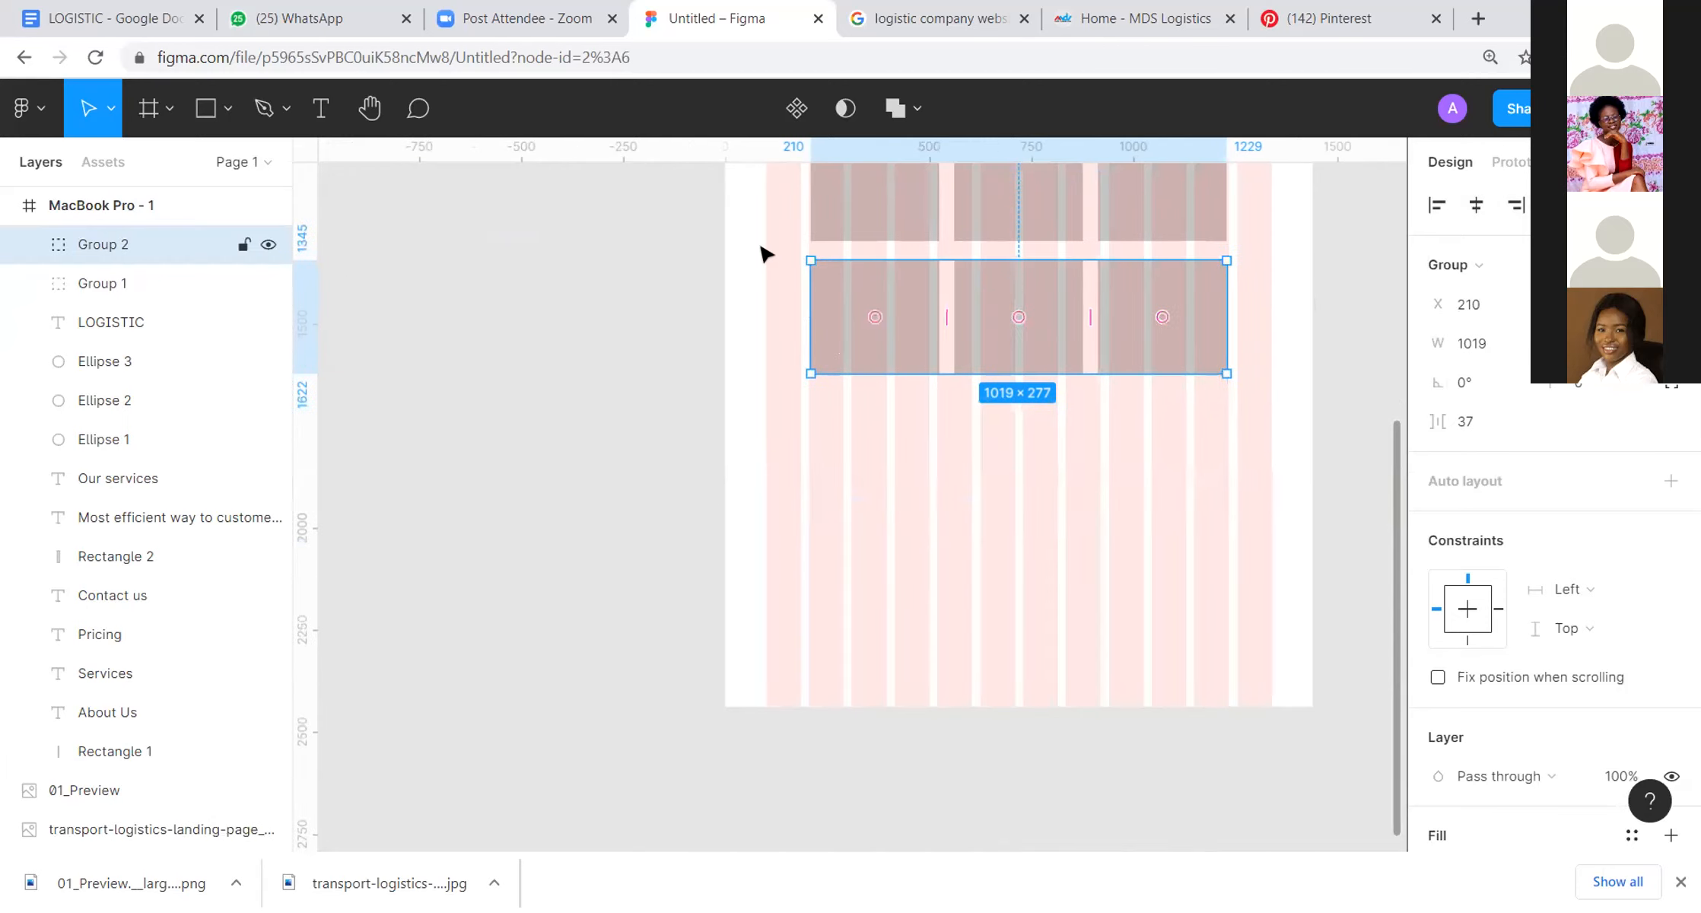
{"action": "scroll", "coordinate": [765, 254], "scroll_direction": "up", "scroll_amount": 8}
{"action": "scroll", "coordinate": [453, 388], "scroll_direction": "up", "scroll_amount": 4}
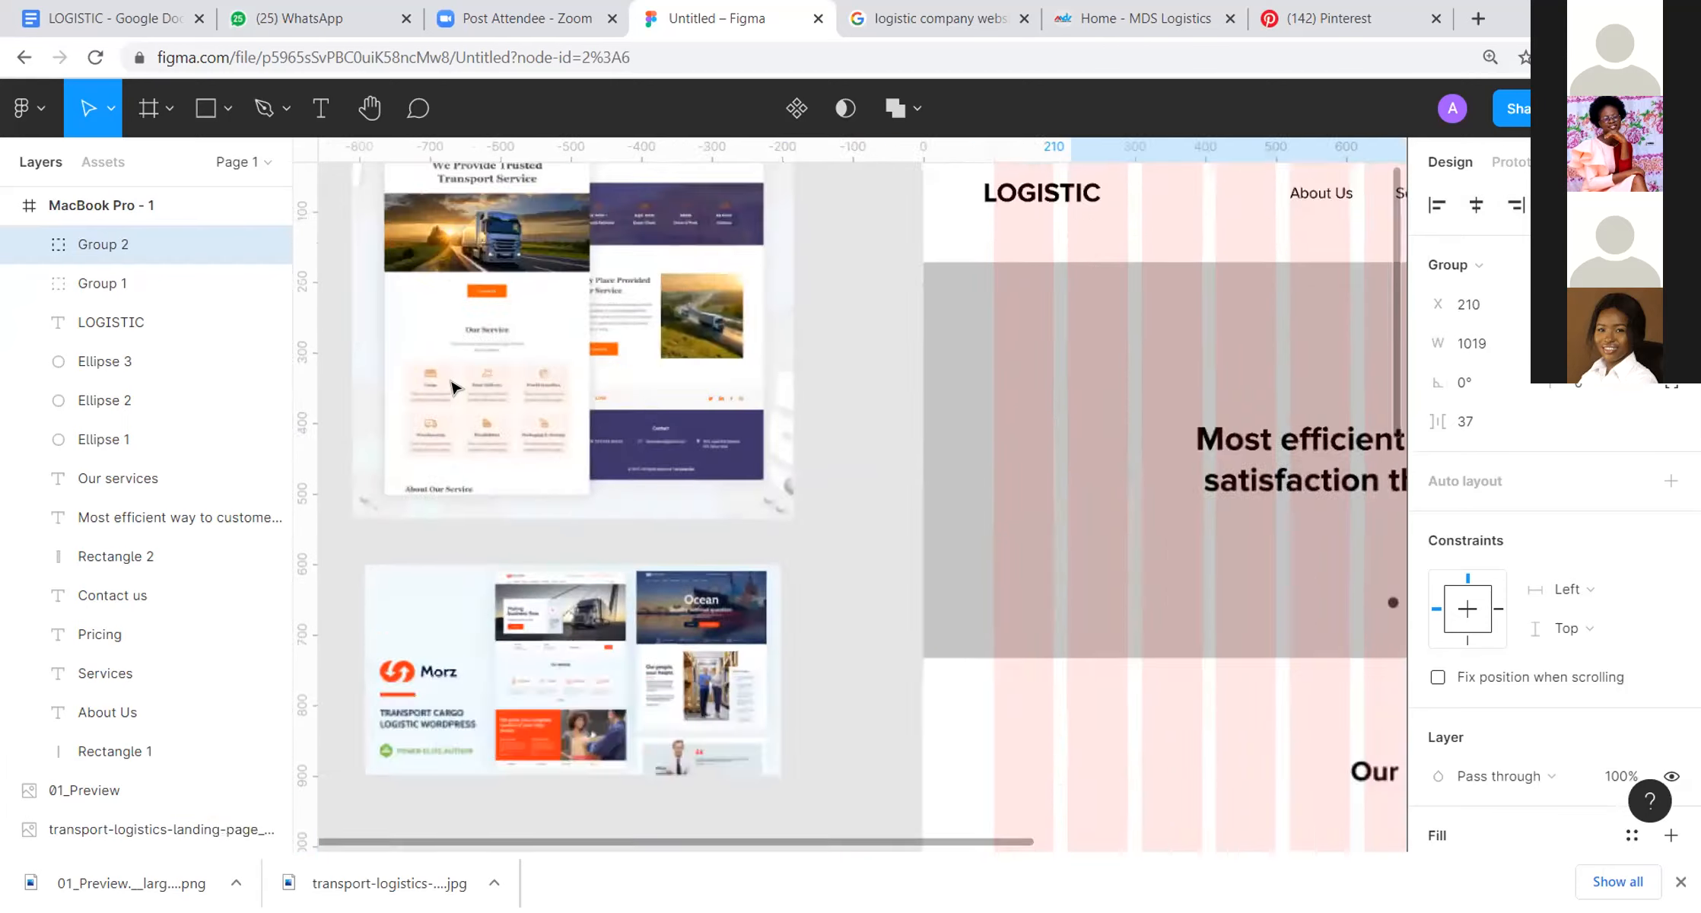
{"action": "scroll", "coordinate": [453, 389], "scroll_direction": "up", "scroll_amount": 3}
{"action": "scroll", "coordinate": [457, 384], "scroll_direction": "down", "scroll_amount": 10}
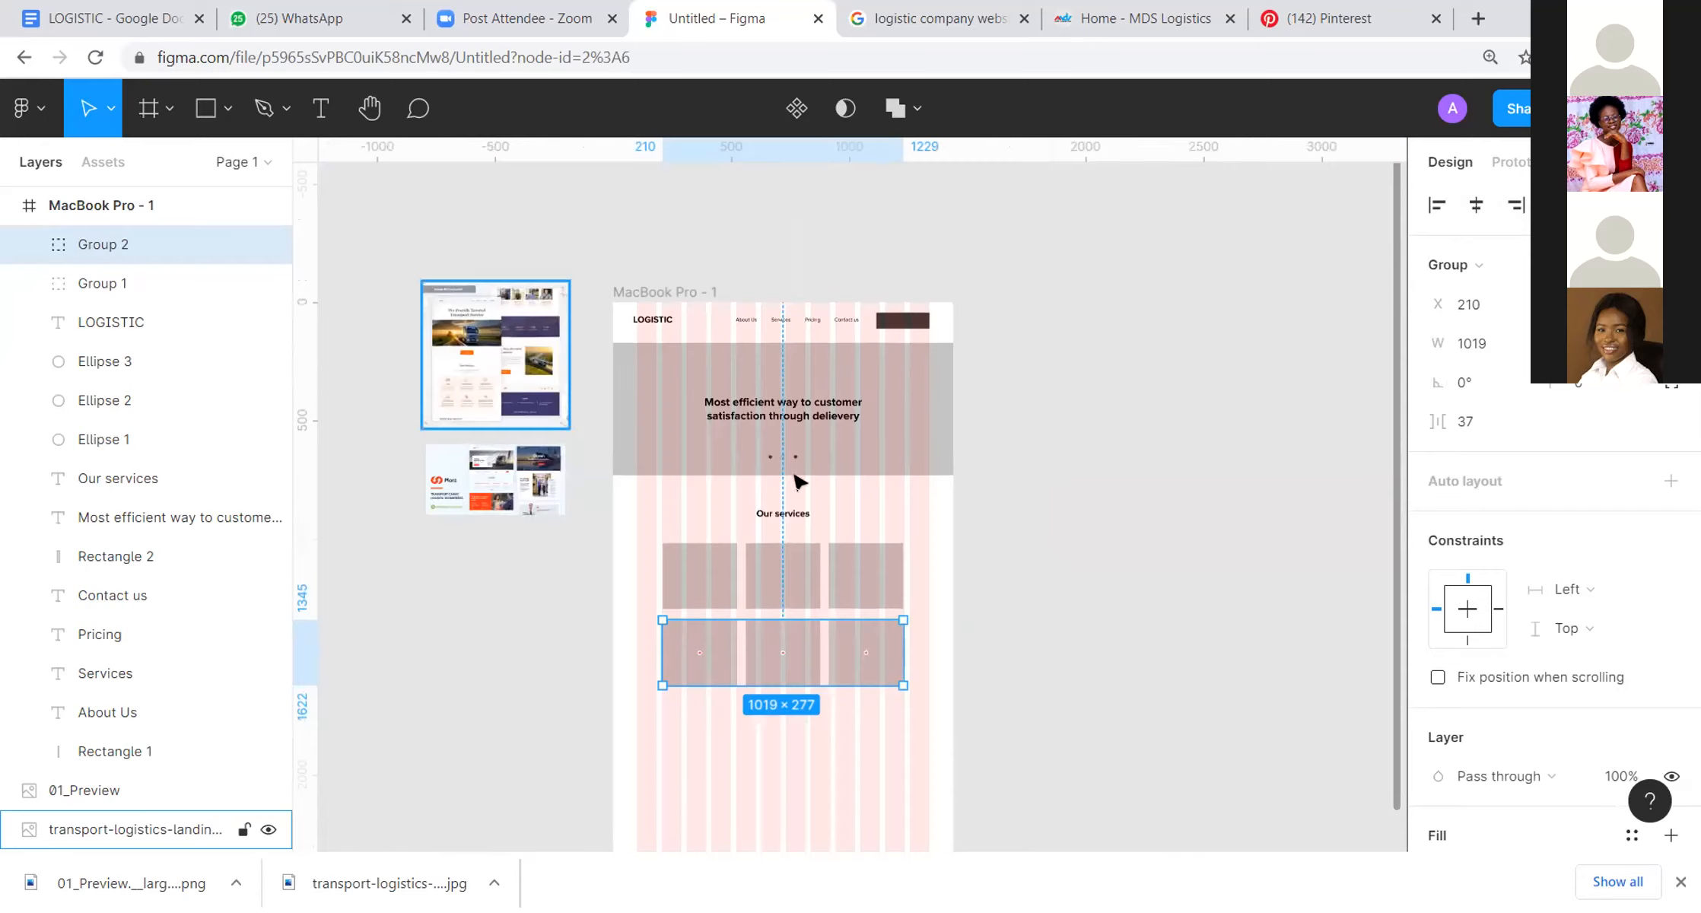
{"action": "scroll", "coordinate": [931, 190], "scroll_direction": "down", "scroll_amount": 5}
{"action": "left_click", "coordinate": [984, 335]}
{"action": "left_click_drag", "start_coordinate": [982, 332], "coordinate": [983, 340]}
{"action": "key", "text": "ctrl+z"}
{"action": "left_click", "coordinate": [1099, 323]}
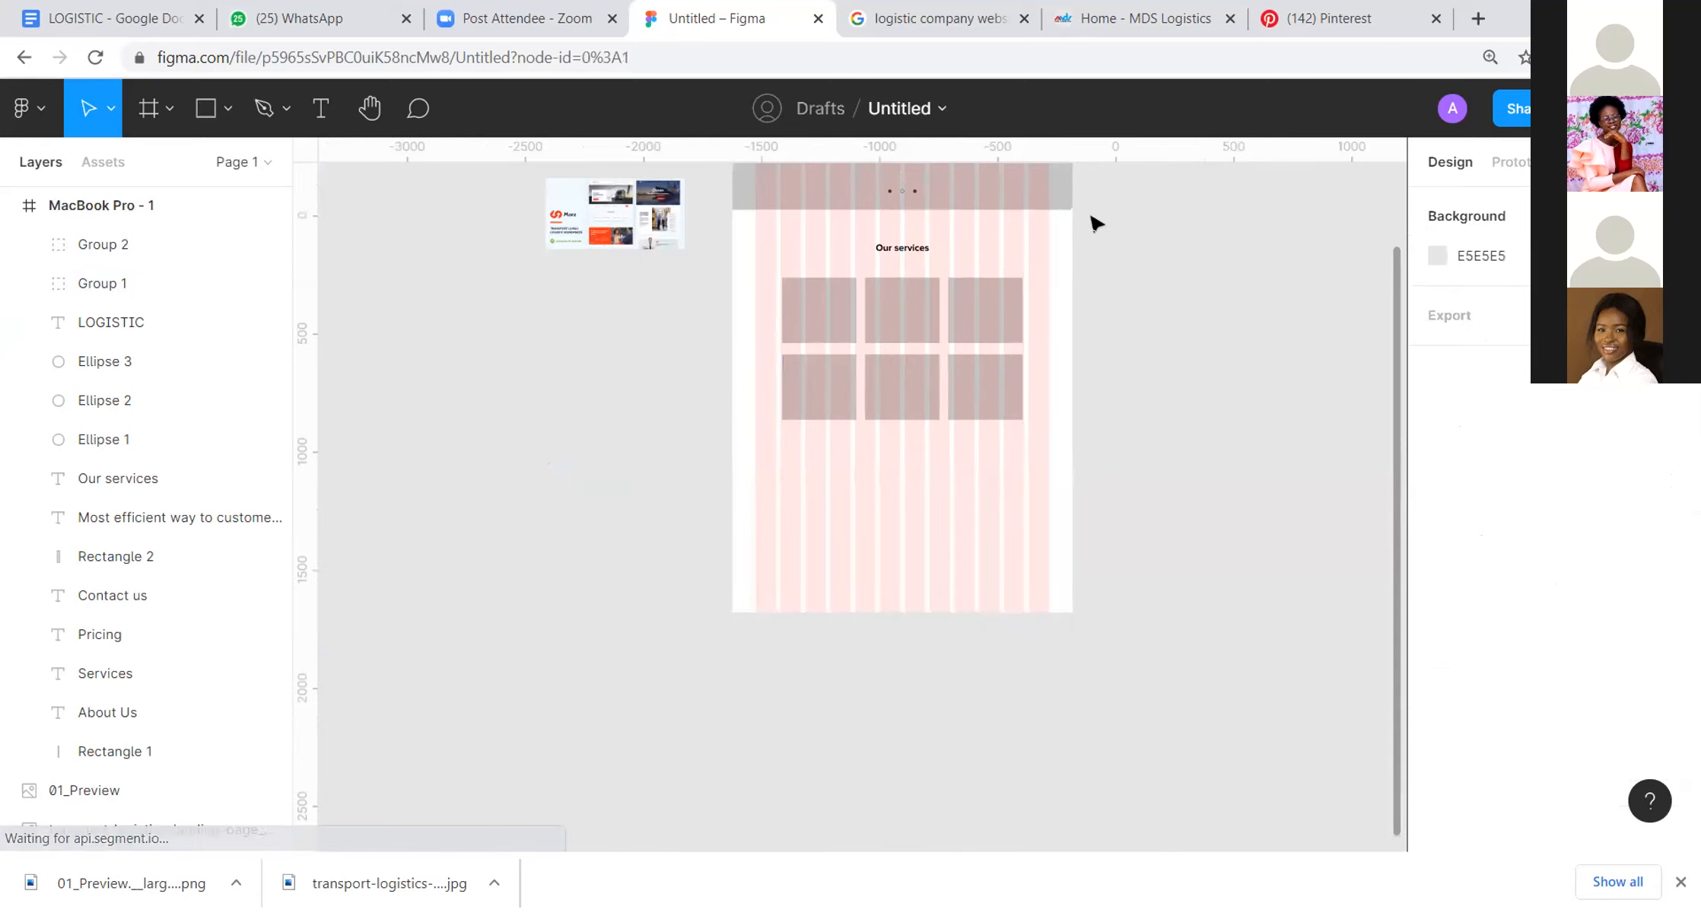
Step: Hide the 12-column layout grid of the MacBook Pro frame
{"action": "scroll", "coordinate": [1095, 223], "scroll_direction": "up", "scroll_amount": 5}
{"action": "scroll", "coordinate": [1165, 387], "scroll_direction": "left", "scroll_amount": 2}
{"action": "left_click", "coordinate": [863, 204]}
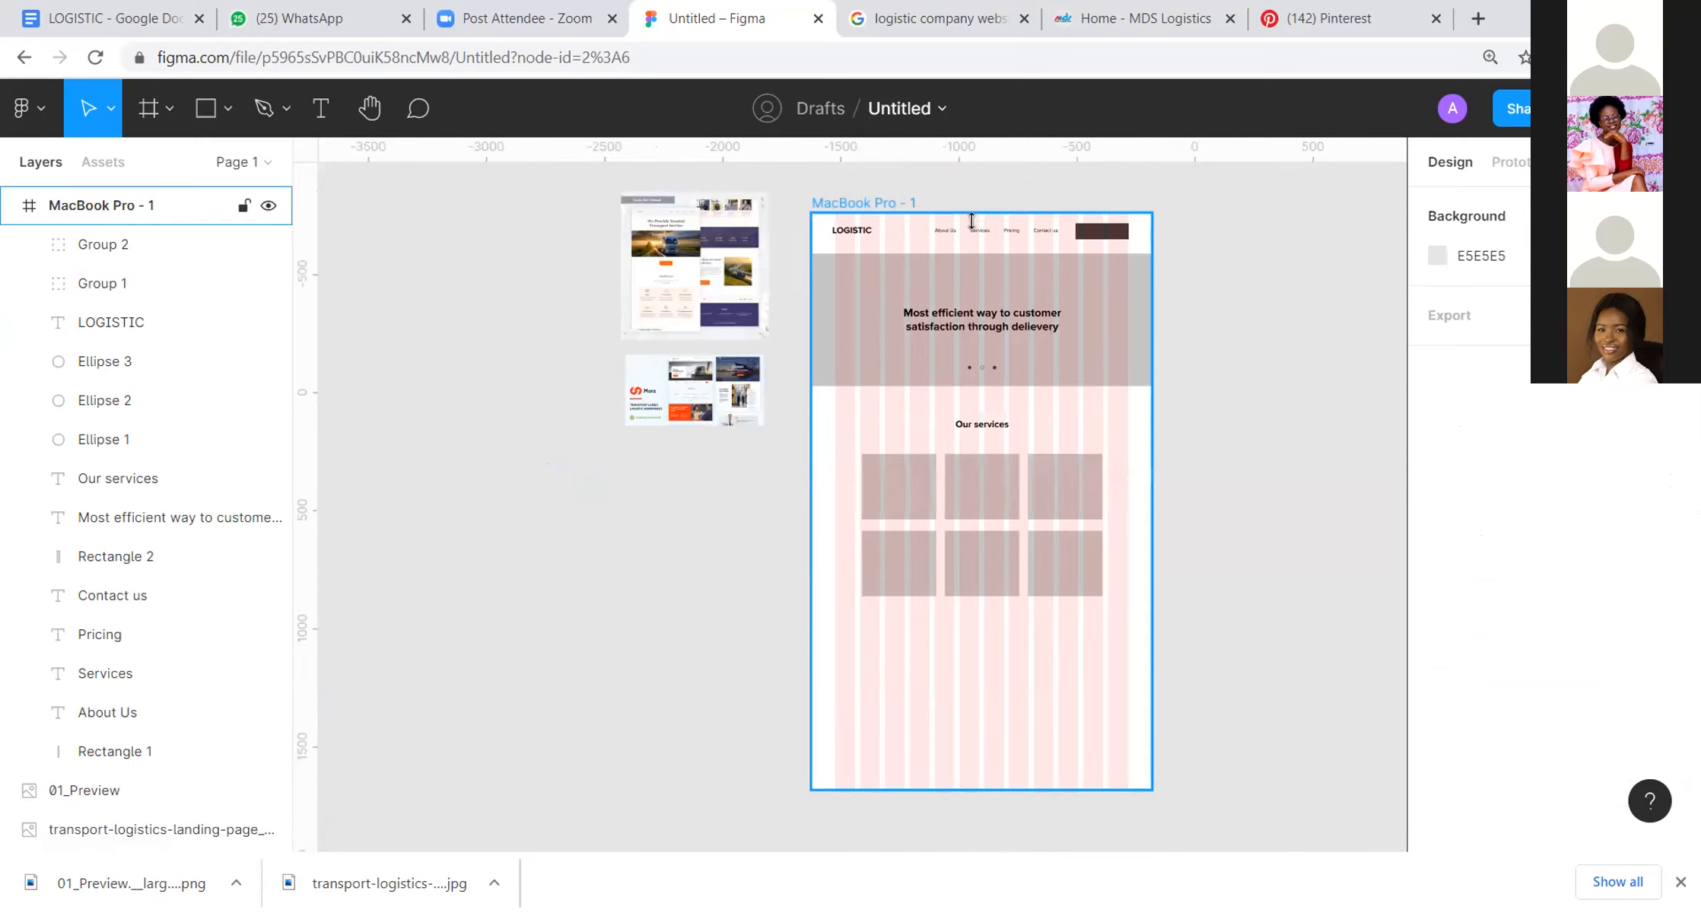
{"action": "left_click", "coordinate": [972, 221]}
{"action": "left_click", "coordinate": [1633, 579]}
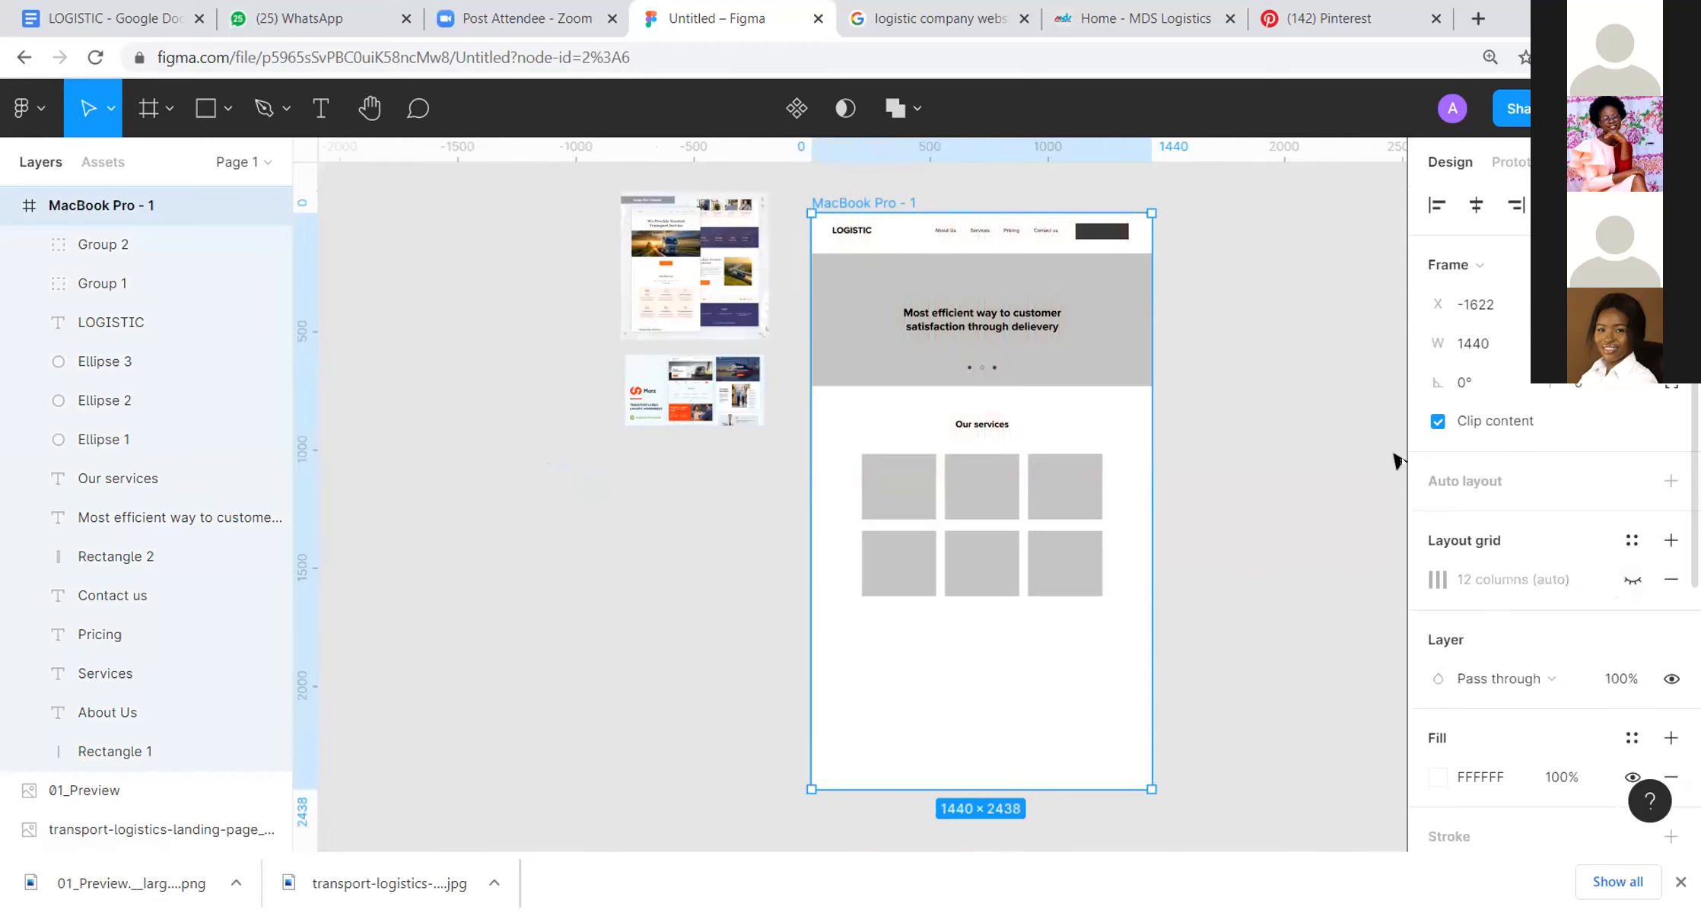
{"action": "left_click_drag", "start_coordinate": [1227, 342], "coordinate": [1305, 308]}
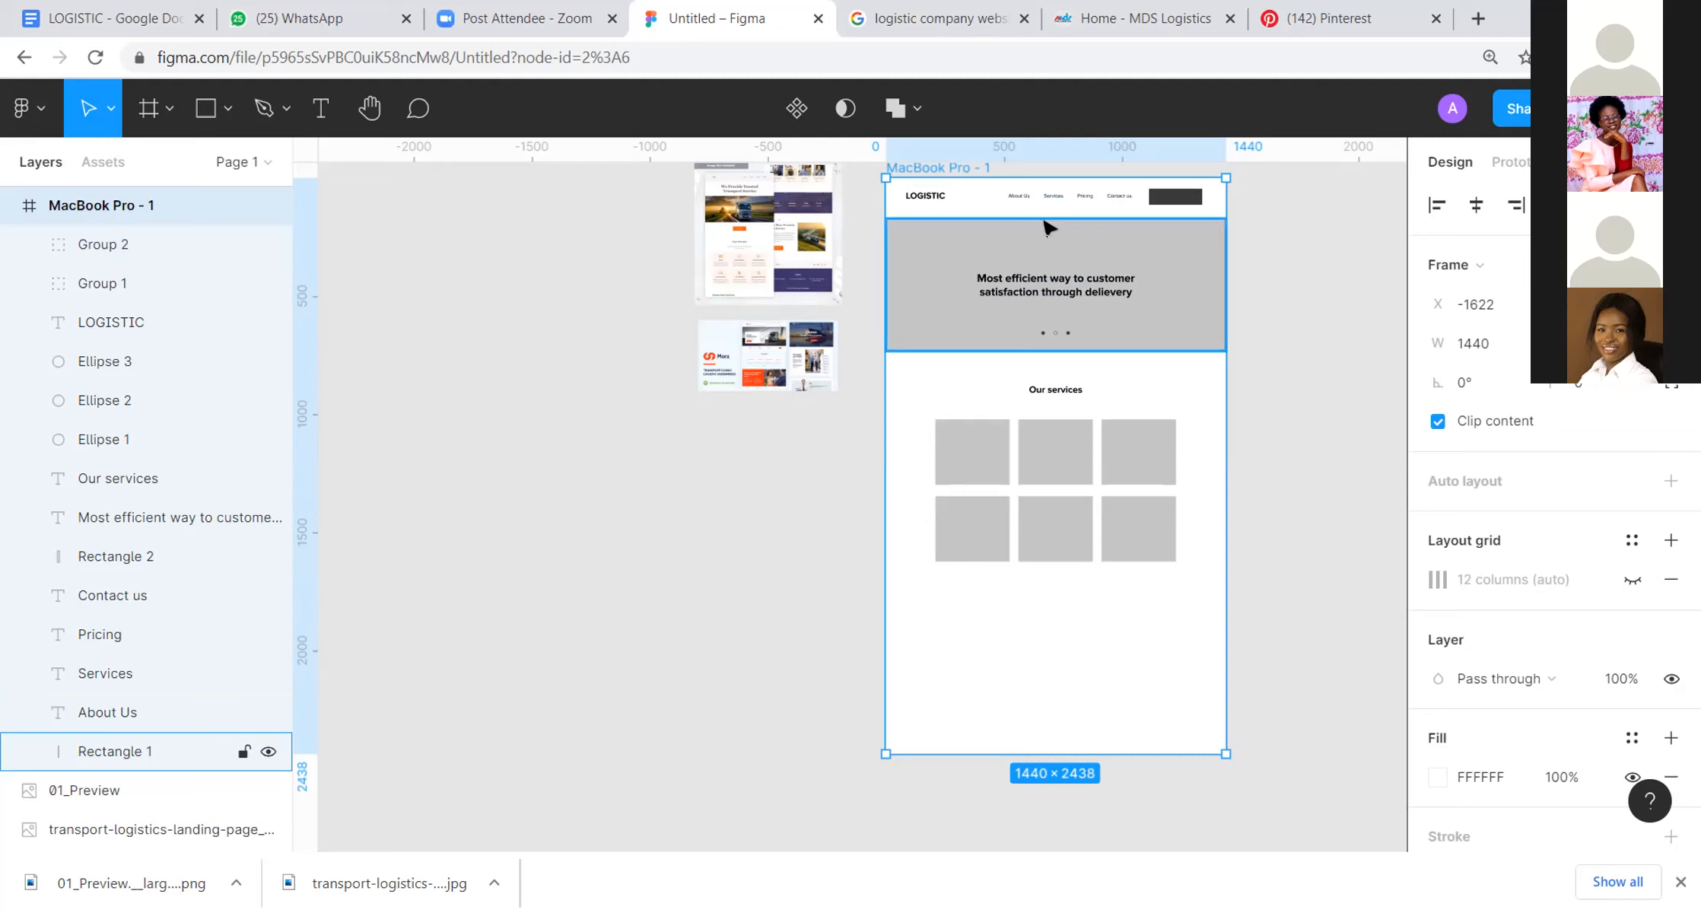
{"action": "left_click", "coordinate": [903, 198]}
{"action": "left_click", "coordinate": [901, 263]}
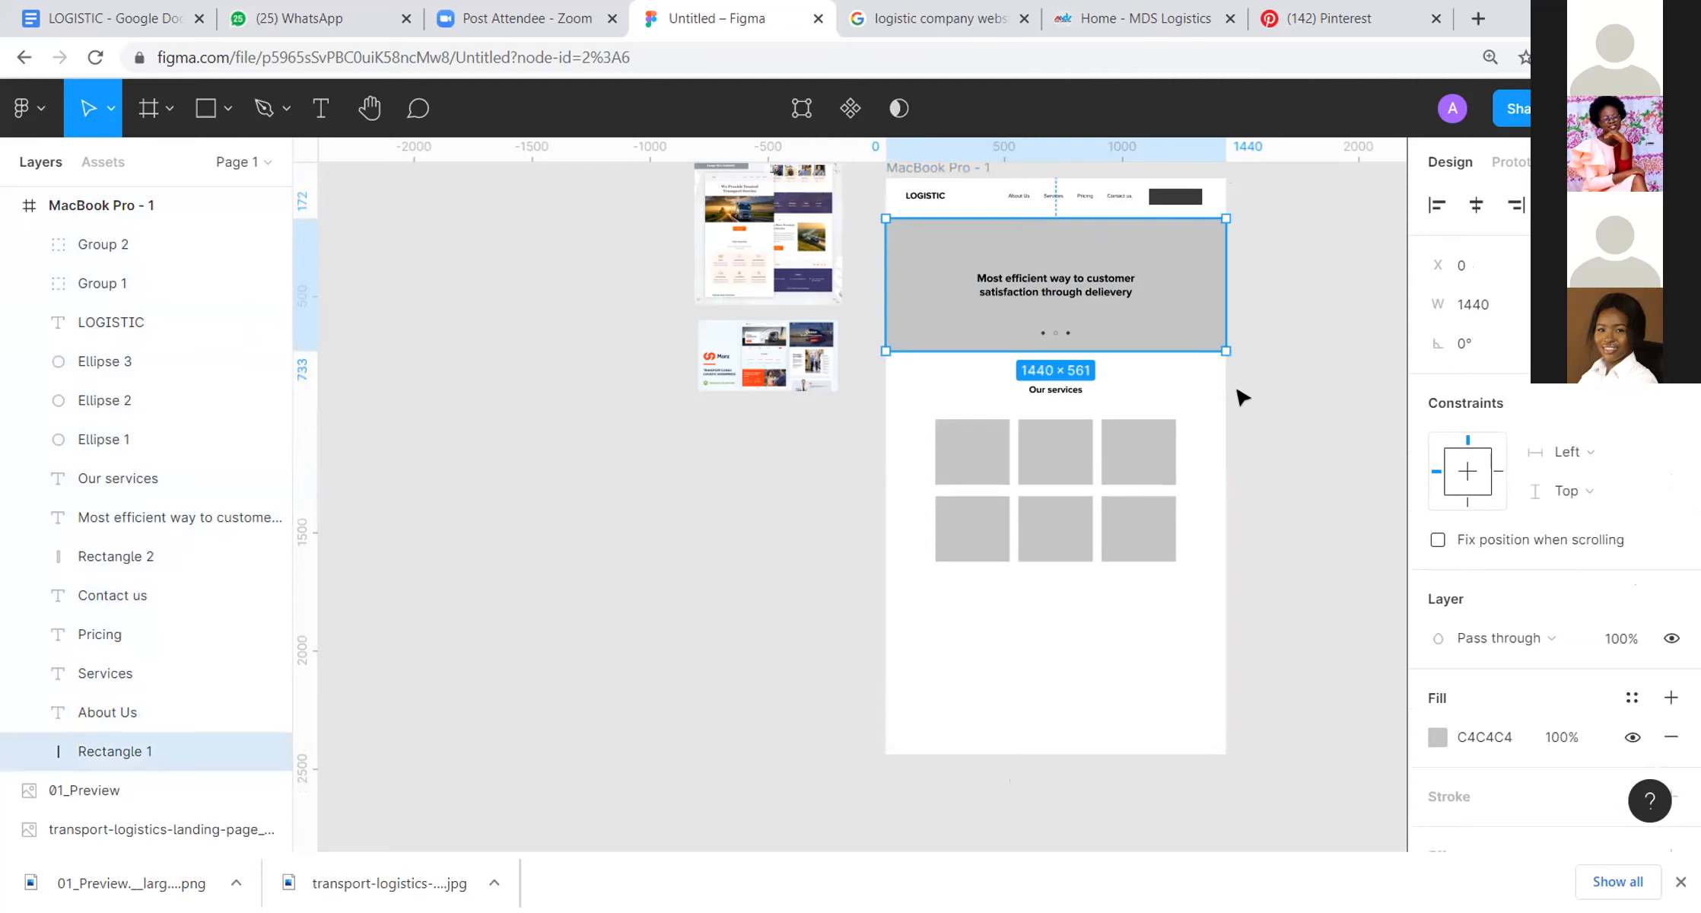
{"action": "scroll", "coordinate": [1236, 388], "scroll_direction": "down", "scroll_amount": 3}
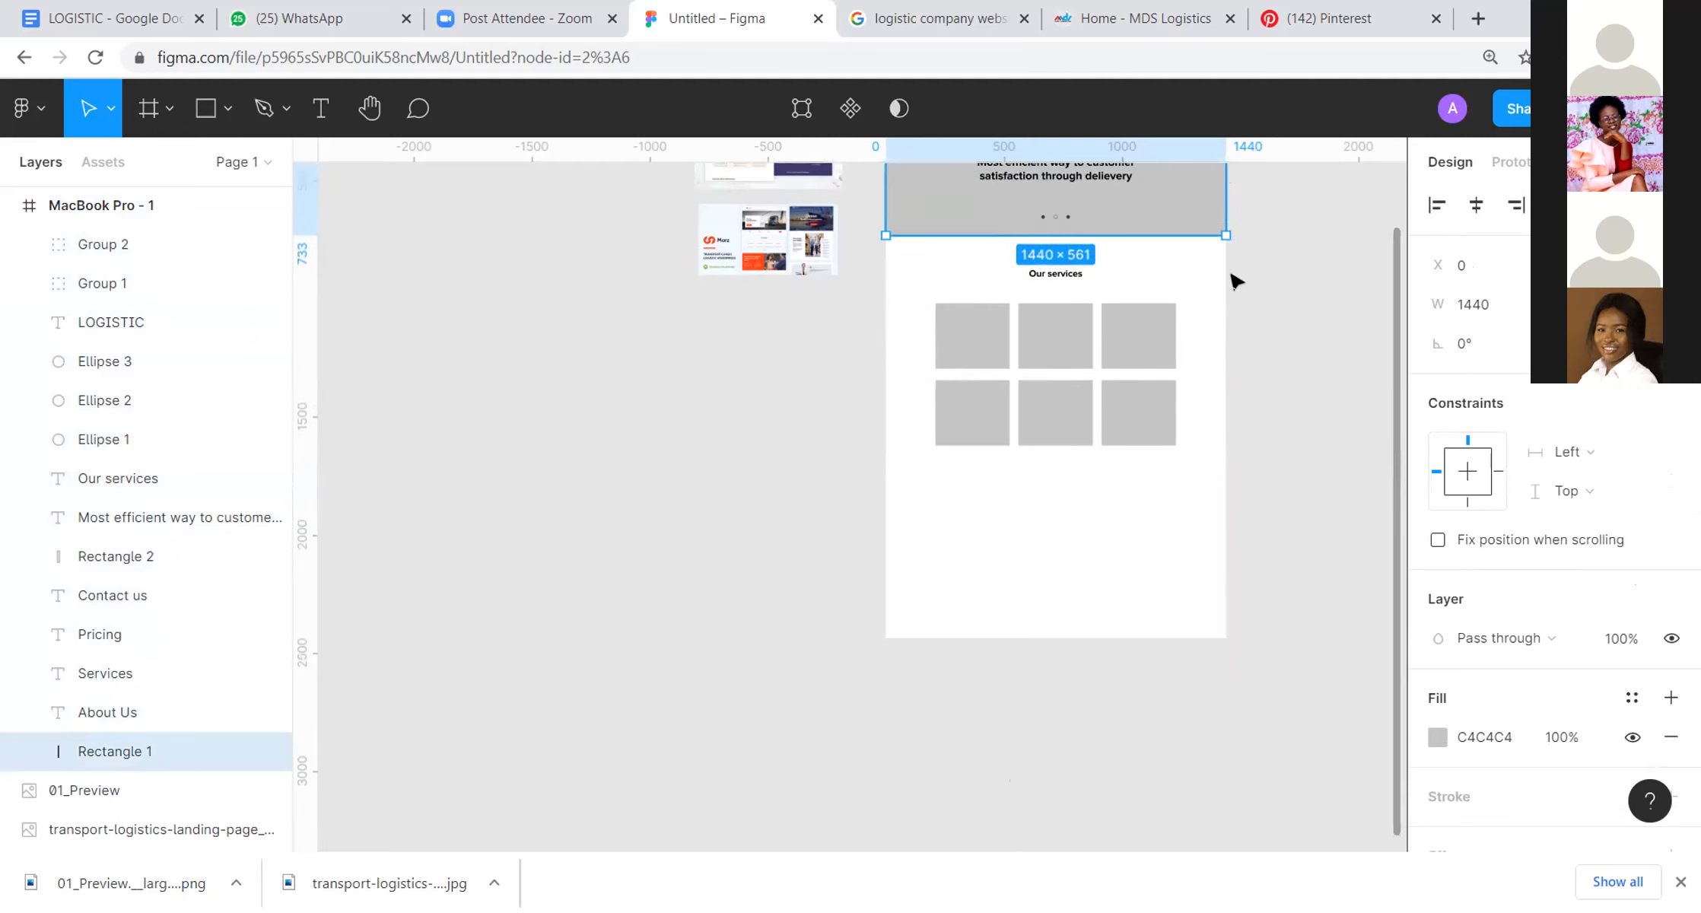
Step: Start a new text layer just below the "Our services" heading
{"action": "scroll", "coordinate": [1157, 285], "scroll_direction": "up", "scroll_amount": 1}
{"action": "left_click", "coordinate": [1122, 282]}
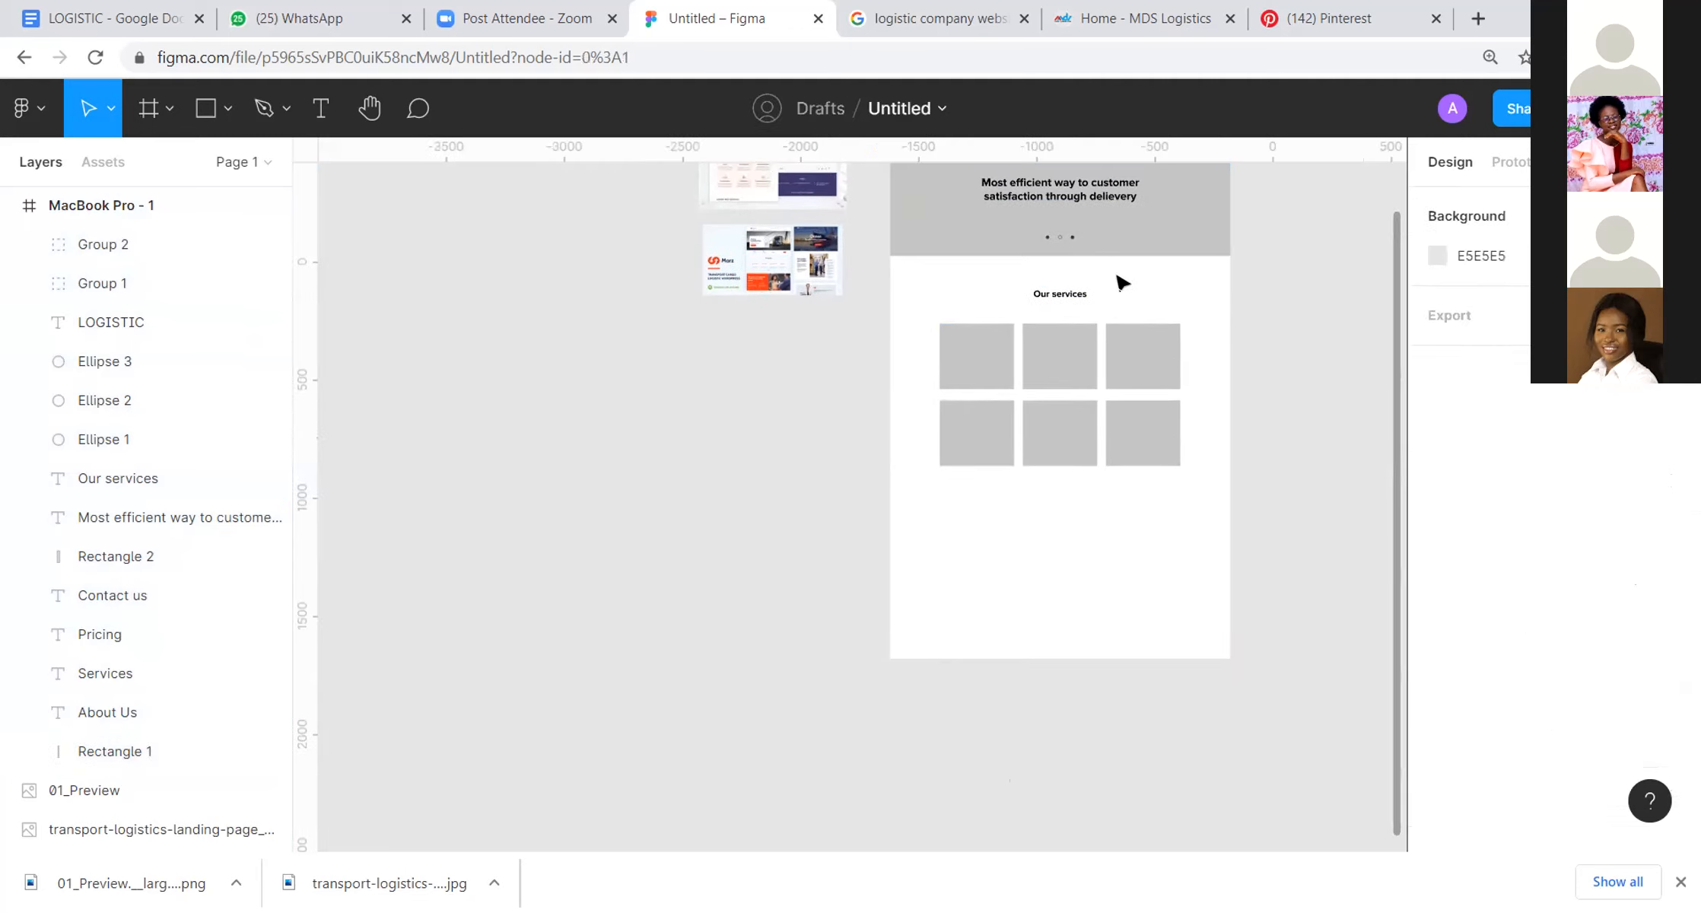
{"action": "scroll", "coordinate": [1131, 277], "scroll_direction": "up", "scroll_amount": 3}
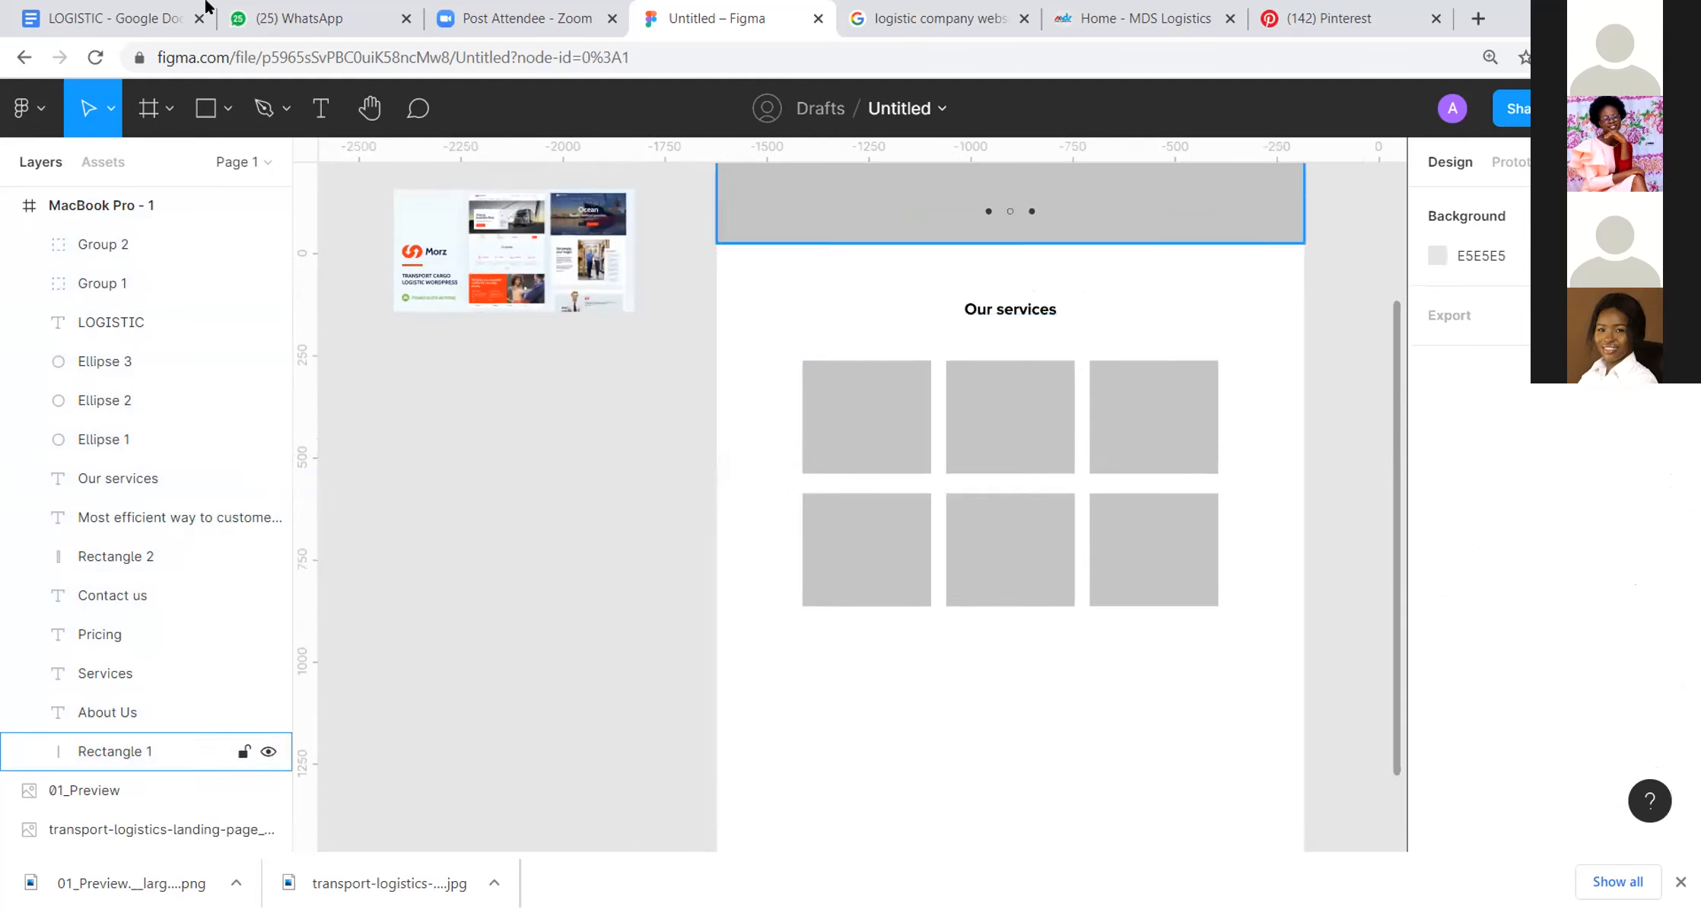
{"action": "left_click", "coordinate": [321, 108]}
{"action": "left_click", "coordinate": [913, 328]}
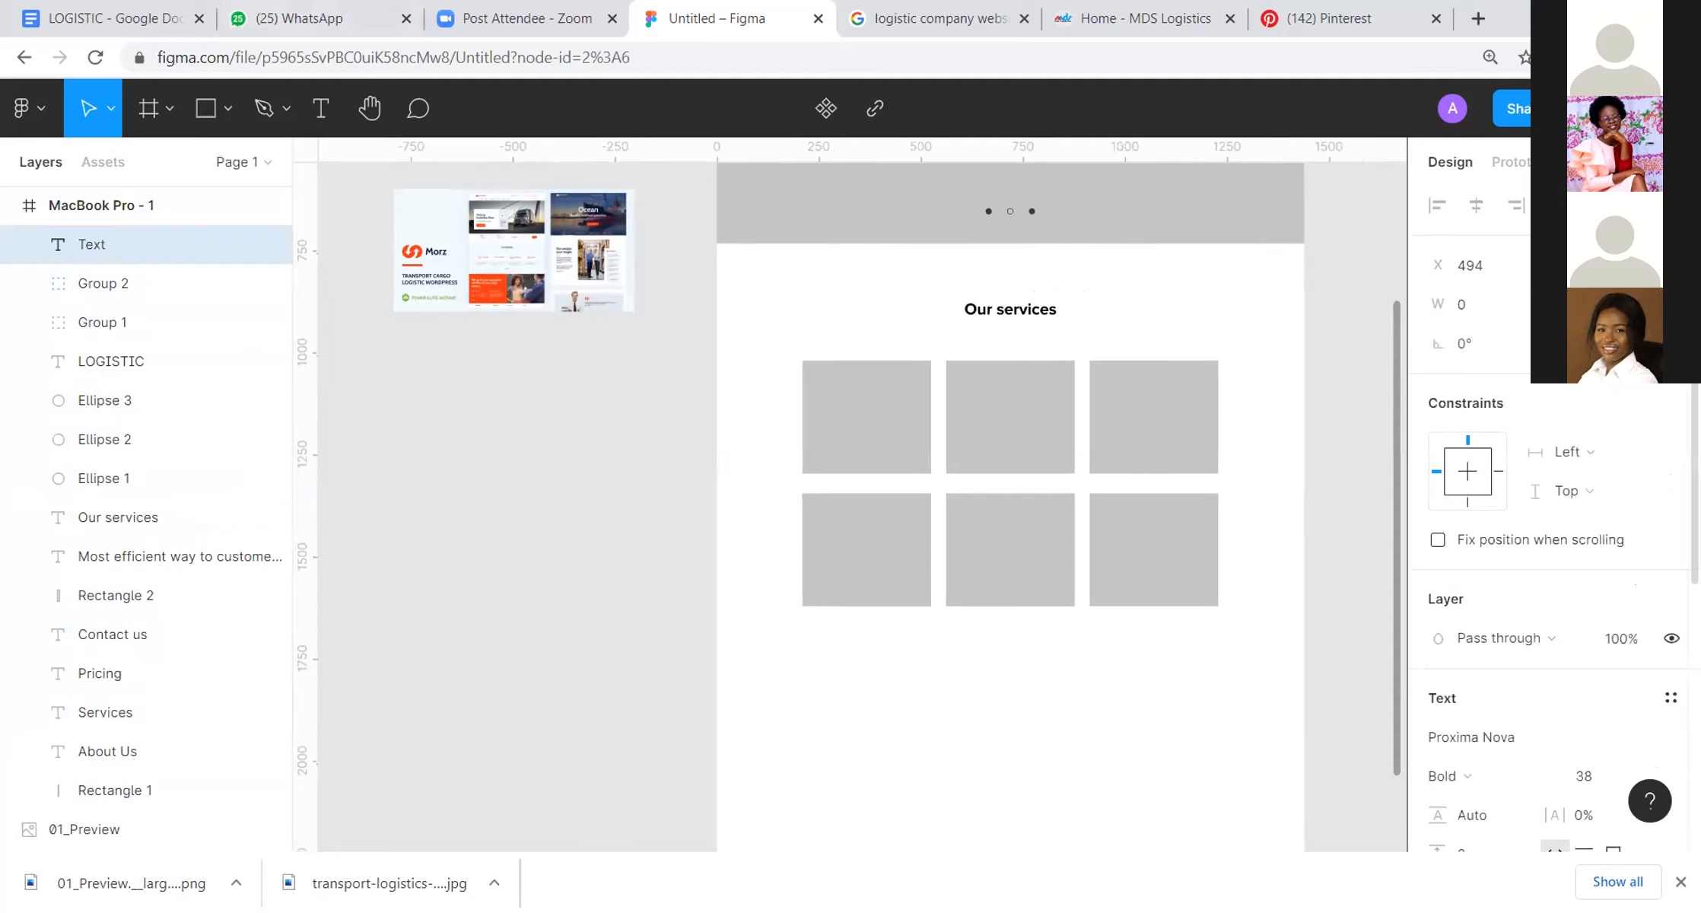
Step: Open the loremipsum.io website in a new browser tab
{"action": "left_click", "coordinate": [1478, 18]}
{"action": "type", "text": "lem"}
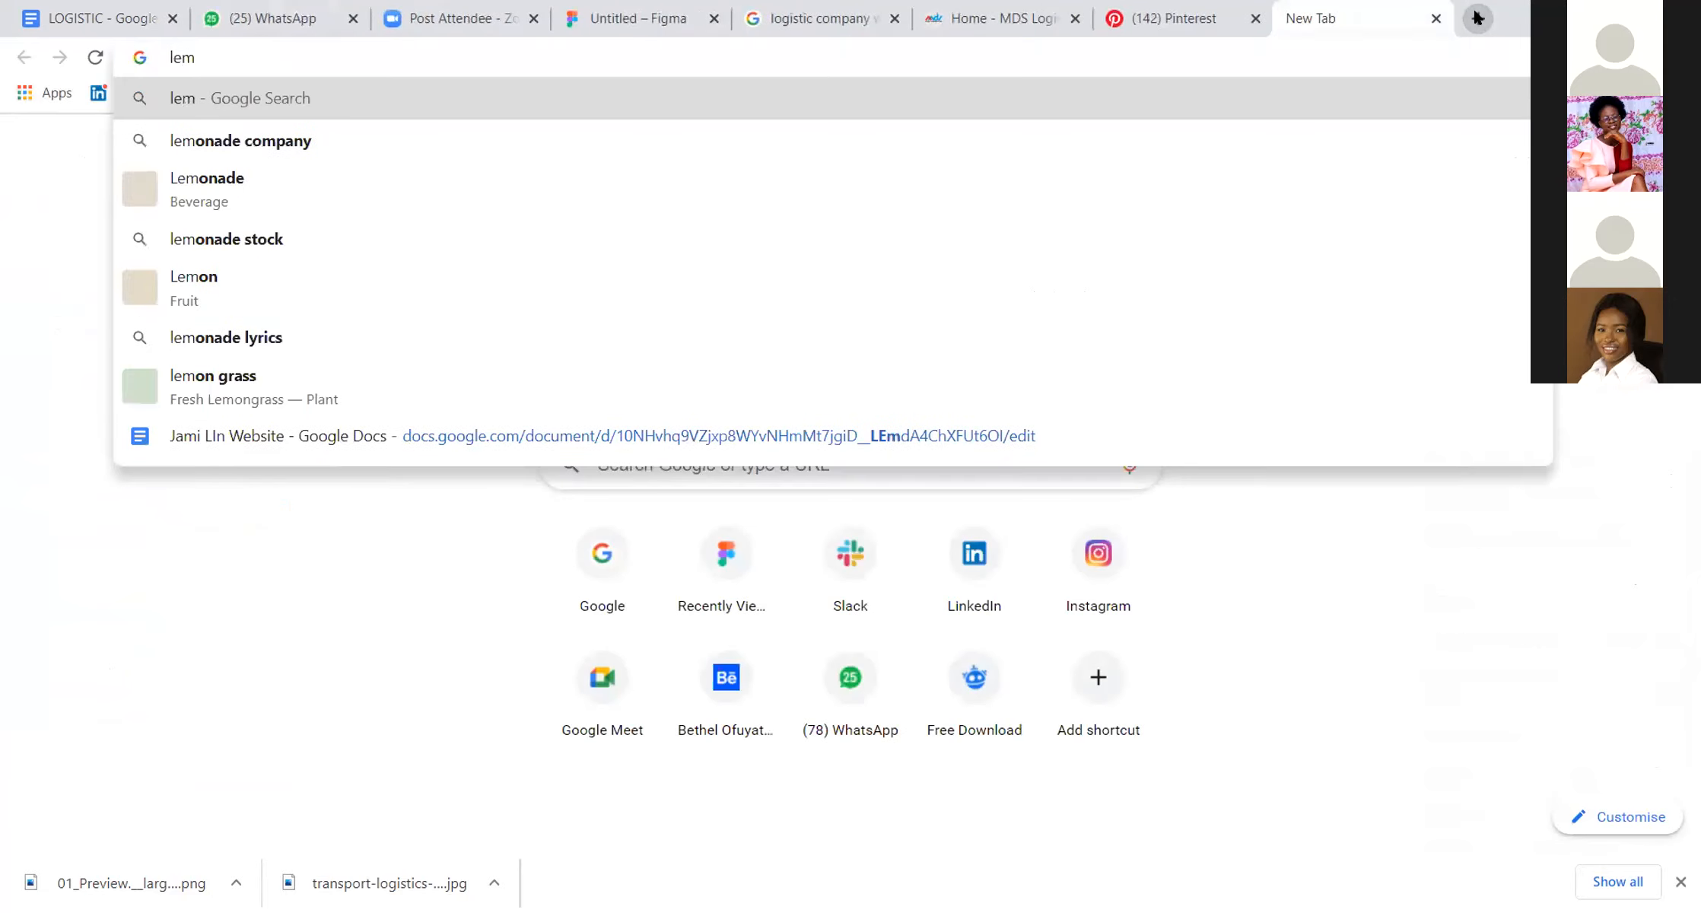
{"action": "key", "text": "BackSpace"}
{"action": "key", "text": "BackSpace"}
{"action": "key", "text": "BackSpace"}
{"action": "type", "text": "demo"}
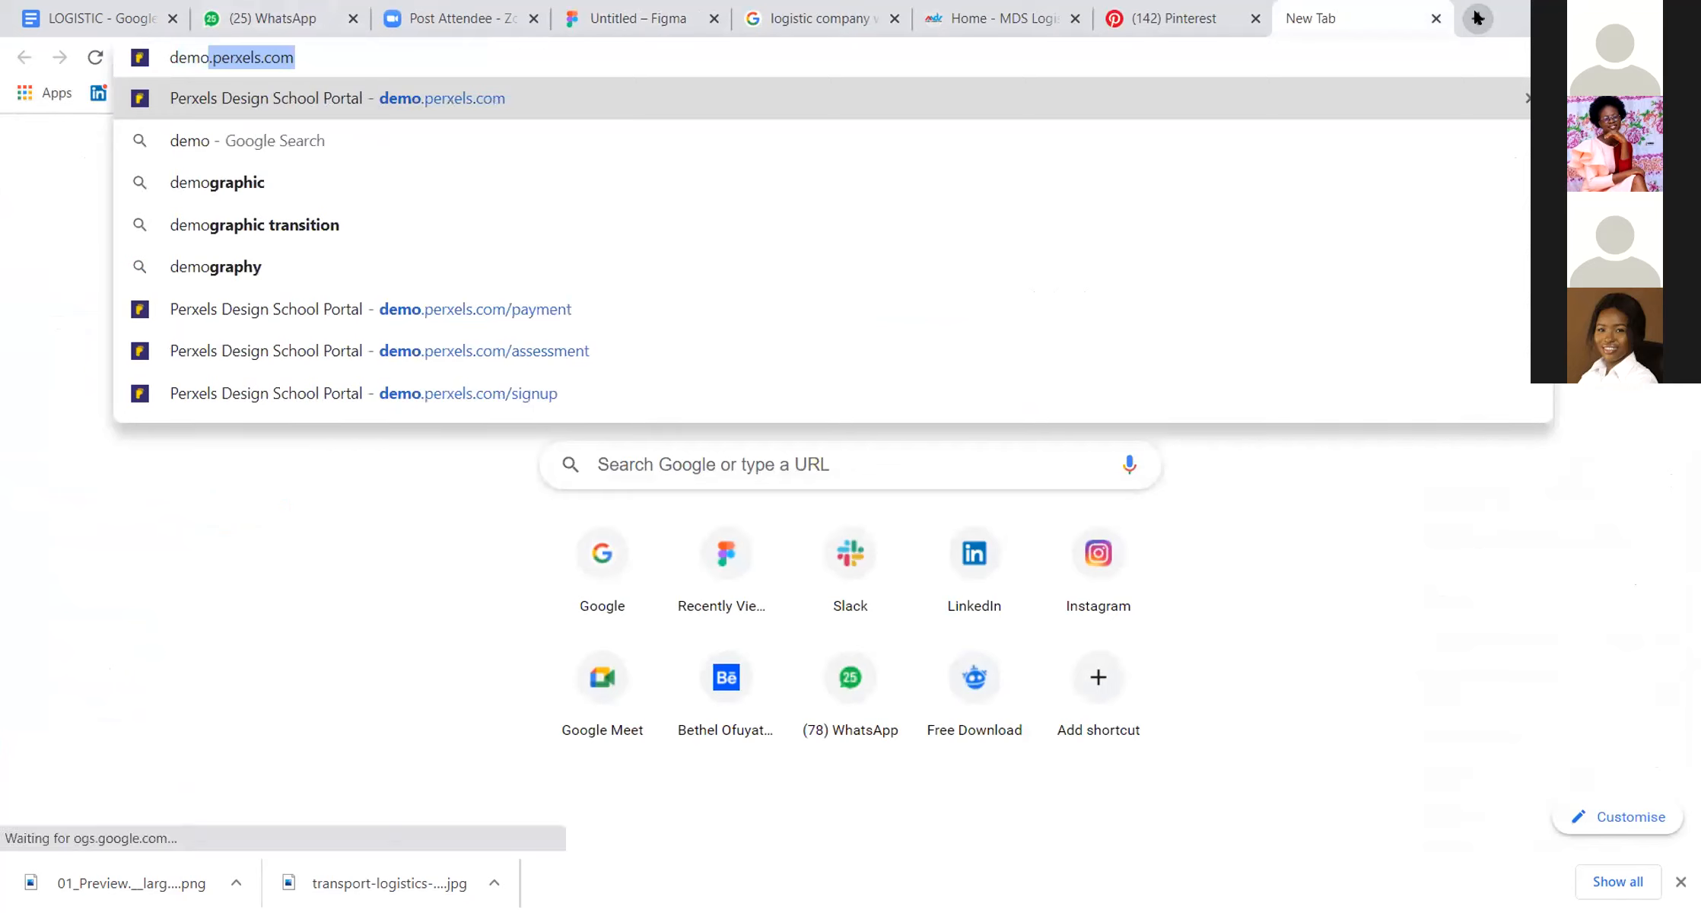
{"action": "key", "text": "BackSpace"}
{"action": "key", "text": "BackSpace"}
{"action": "key", "text": "BackSpace"}
{"action": "key", "text": "BackSpace"}
{"action": "key", "text": "BackSpace"}
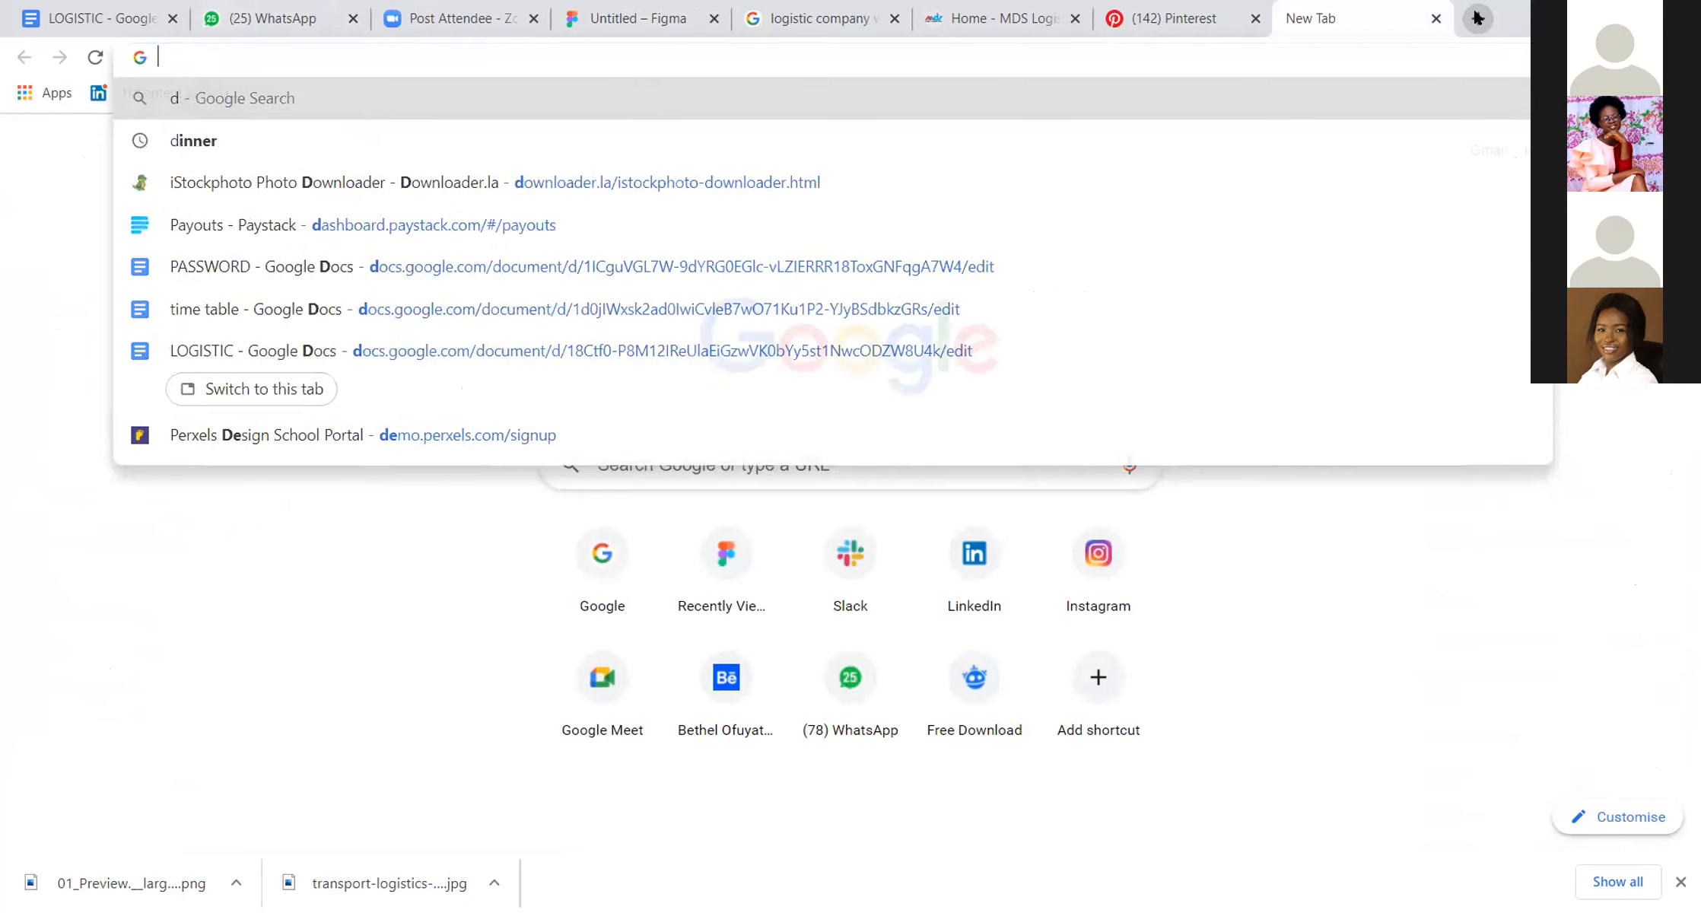
{"action": "type", "text": "lorem"}
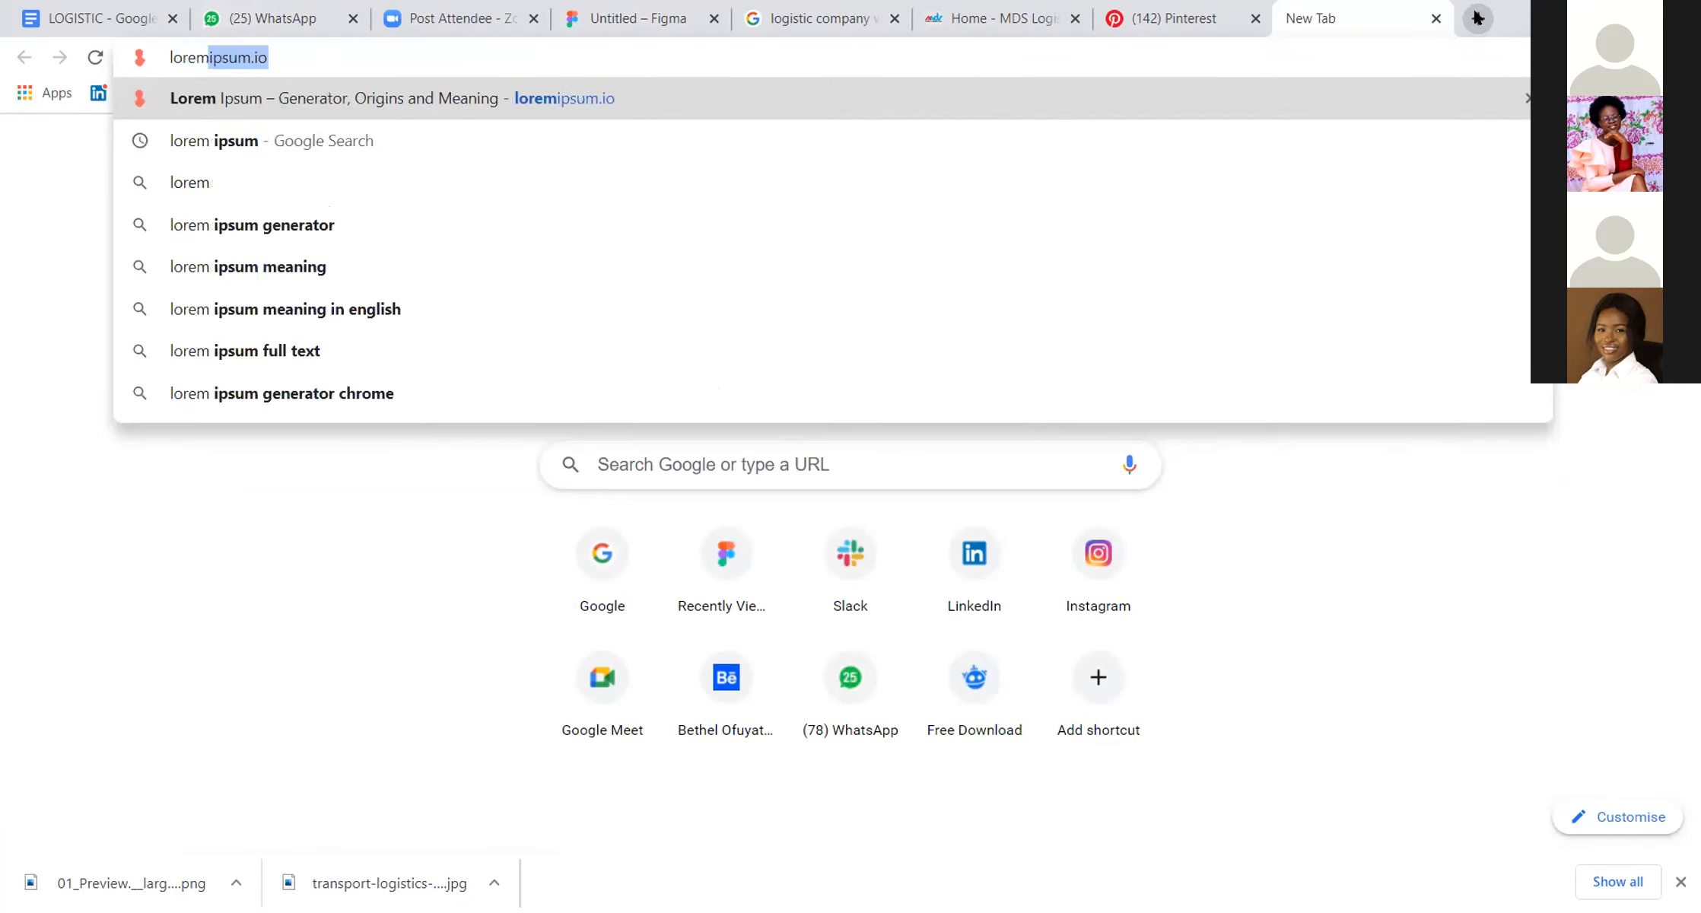
{"action": "key", "text": "Return"}
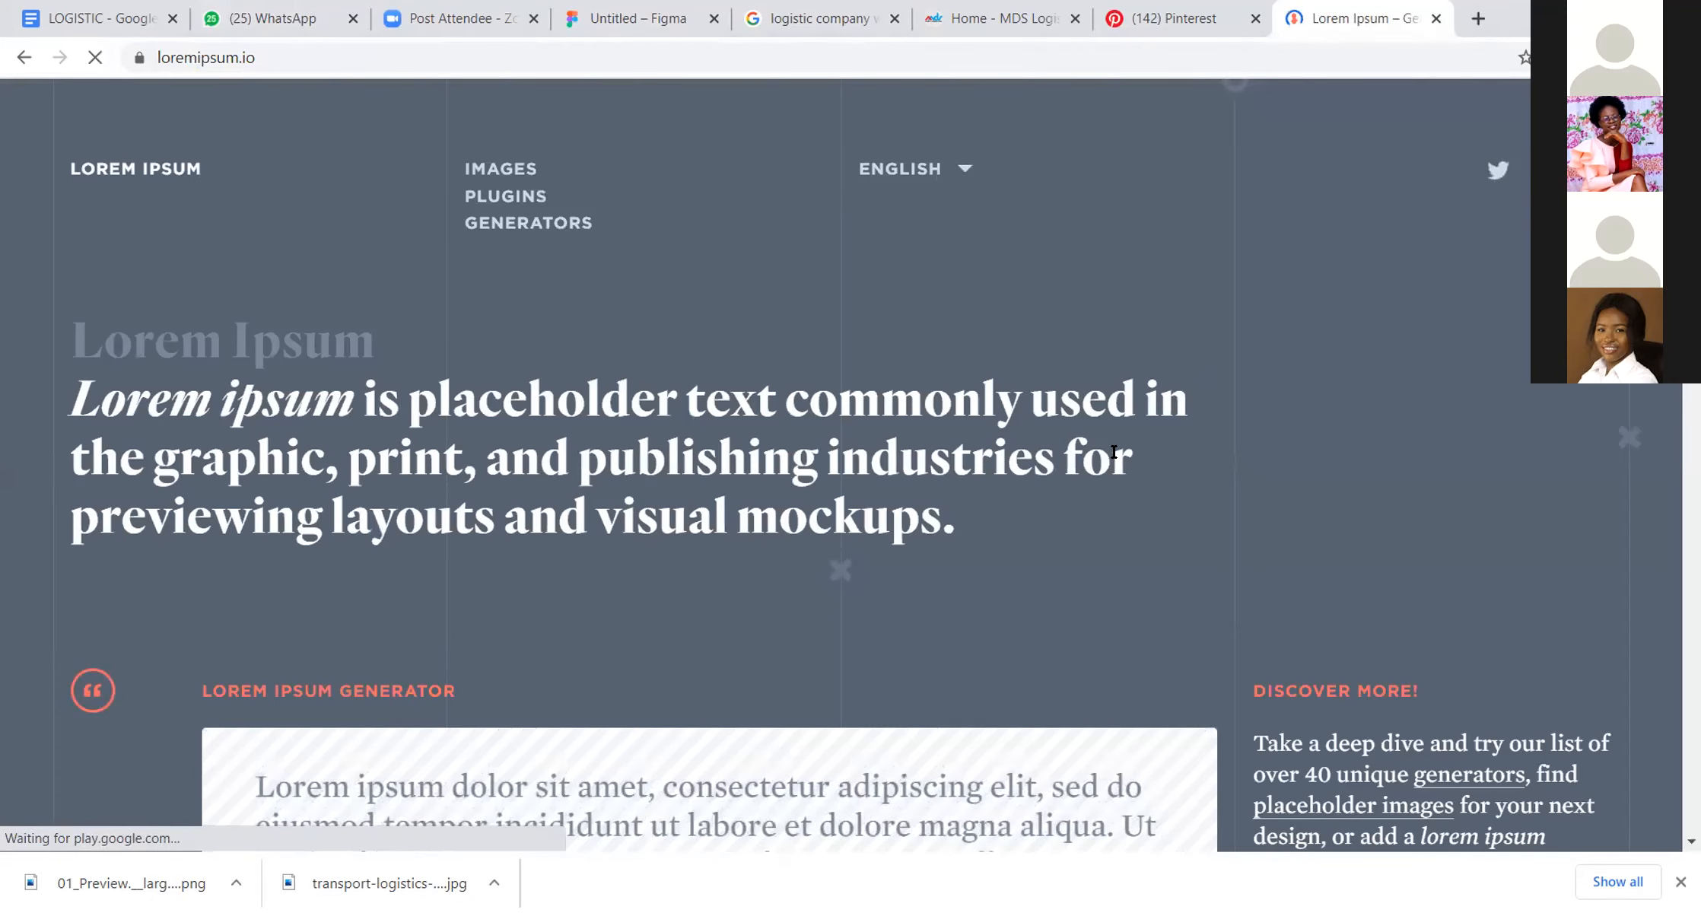
Step: Copy the lorem ipsum text from "Lorem ipsum" through "dolore magna" and paste it into the new text layer in Figma
{"action": "scroll", "coordinate": [877, 631], "scroll_direction": "down", "scroll_amount": 5}
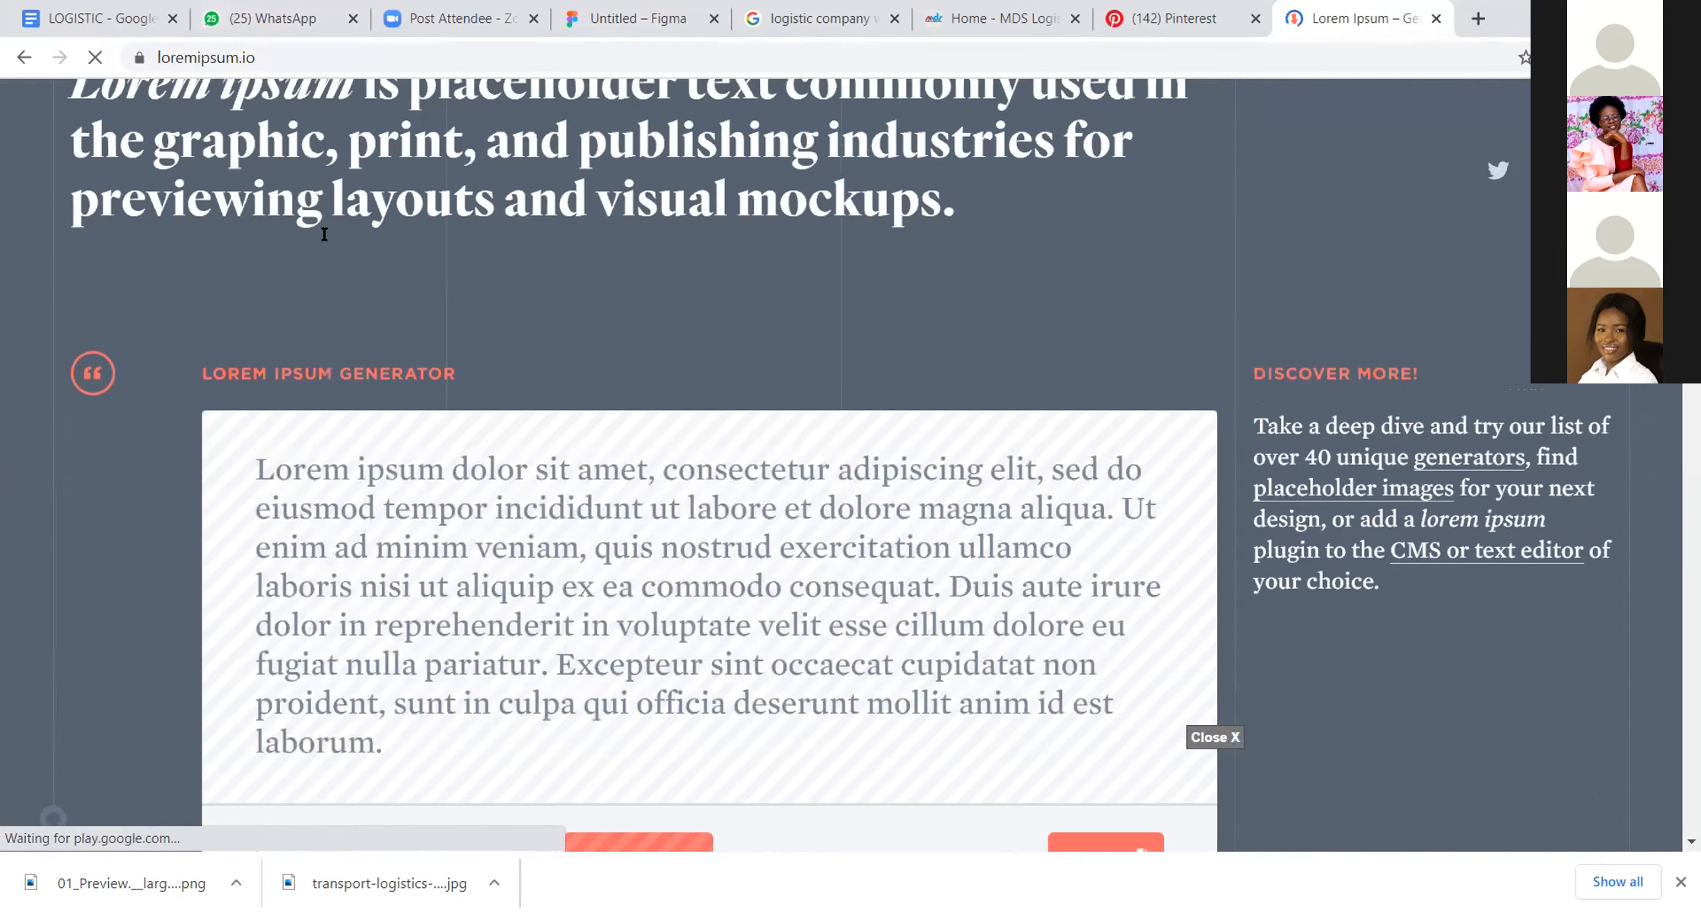
{"action": "scroll", "coordinate": [560, 237], "scroll_direction": "down", "scroll_amount": 3}
{"action": "left_click_drag", "start_coordinate": [257, 232], "coordinate": [1014, 283]}
{"action": "key", "text": "ctrl+c"}
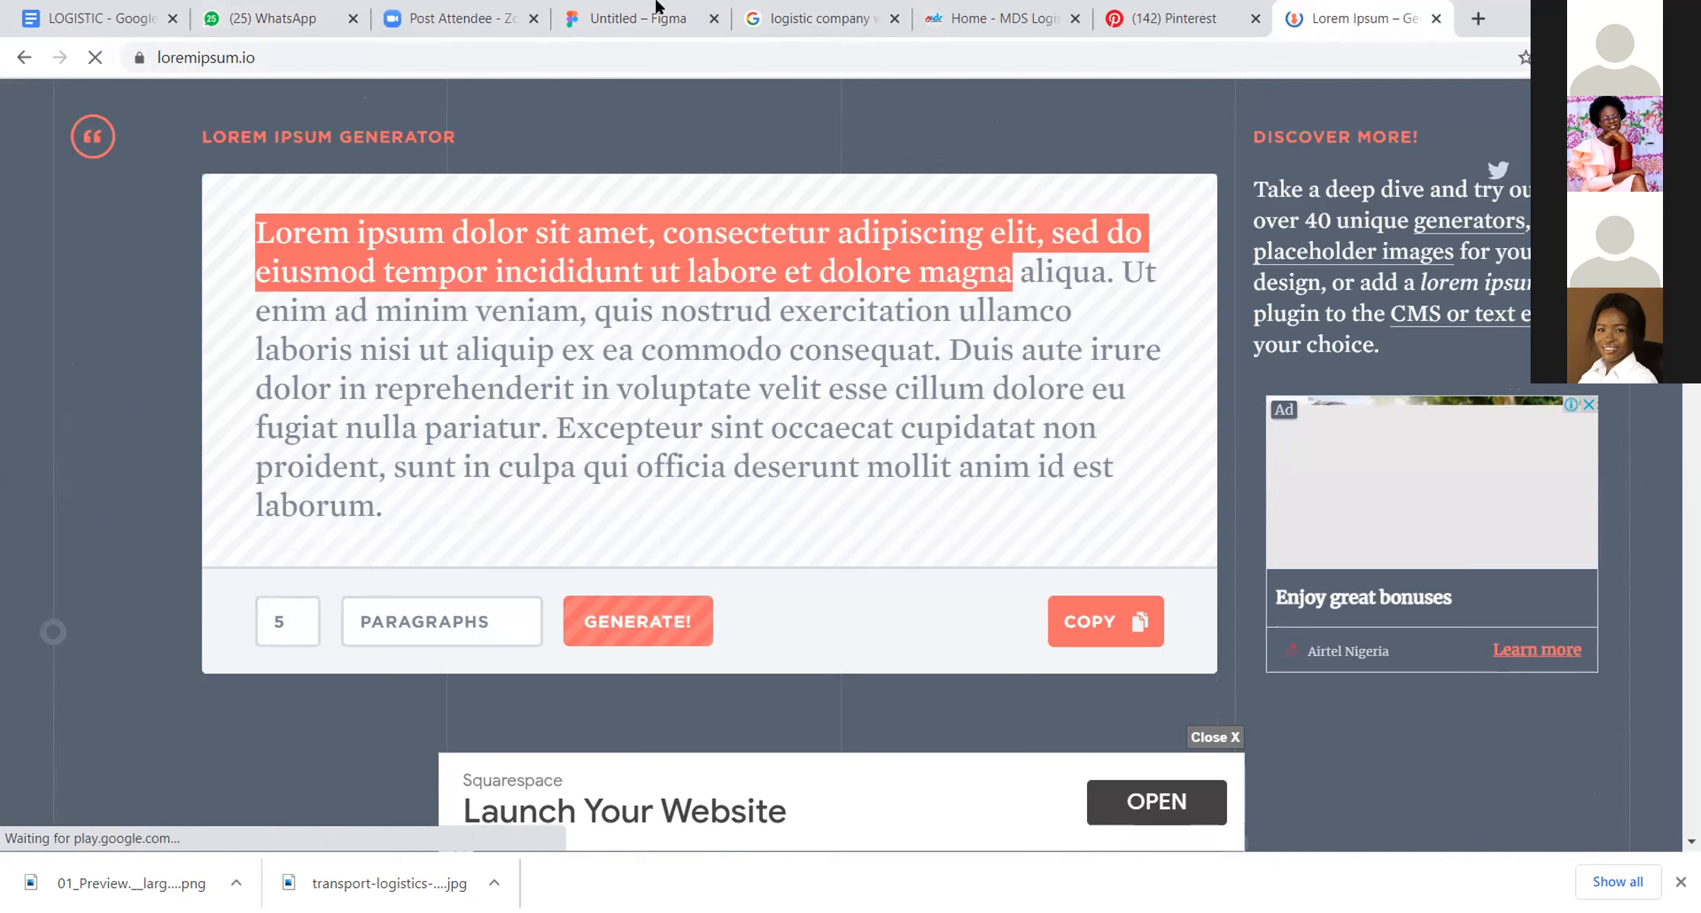
{"action": "left_click", "coordinate": [572, 7]}
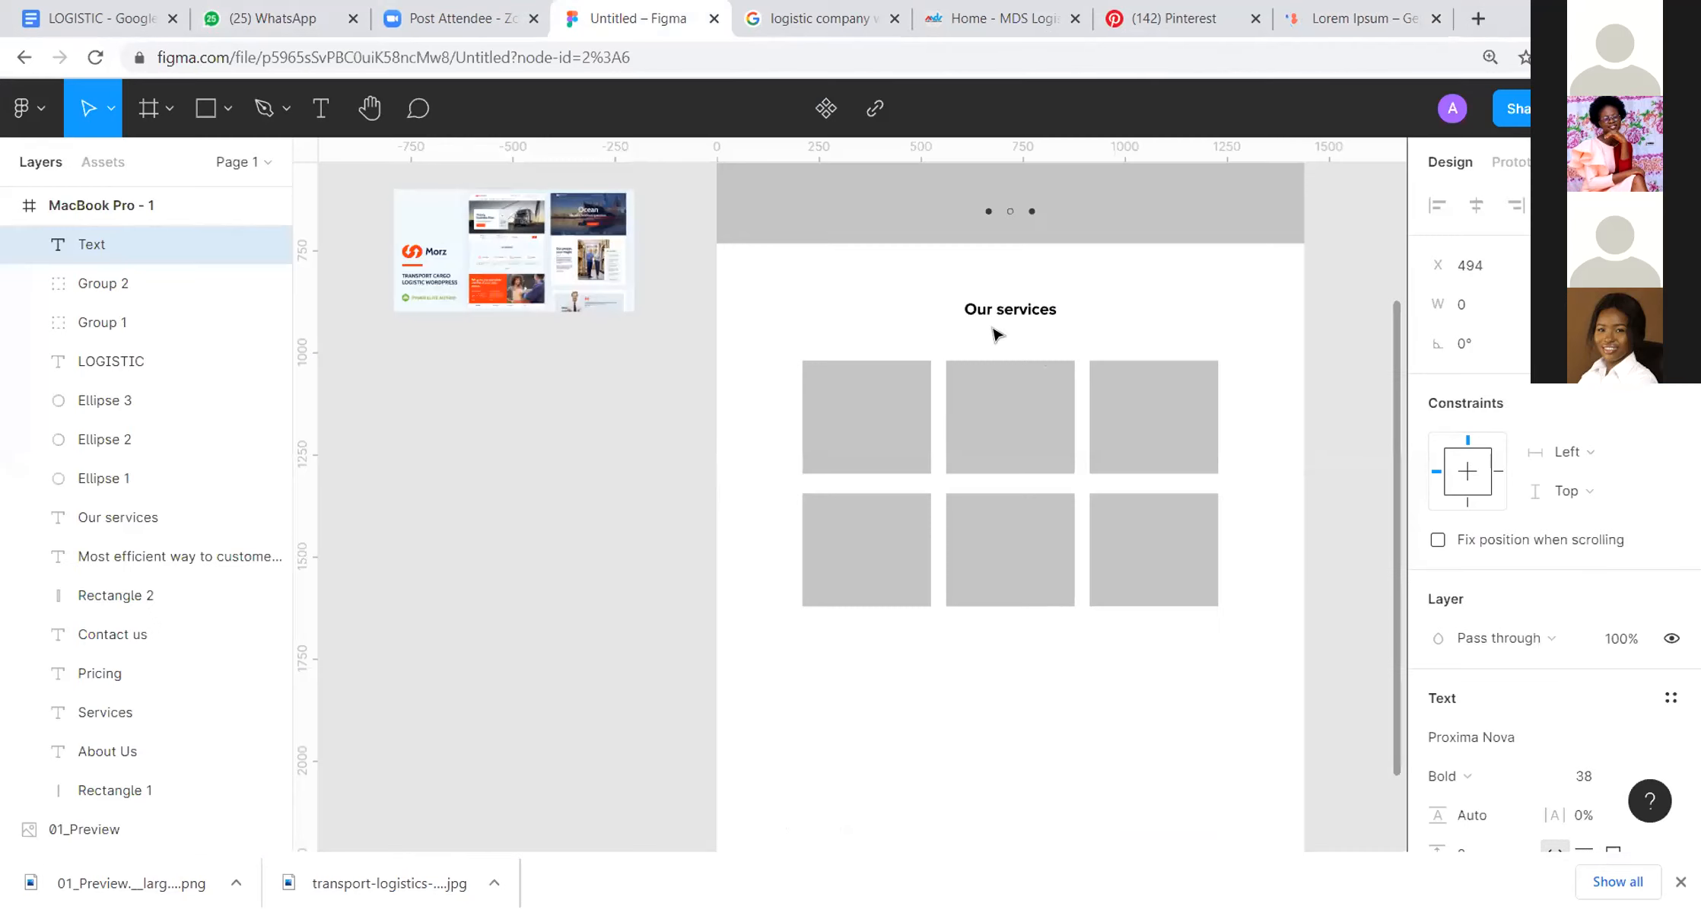
{"action": "key", "text": "ctrl+v"}
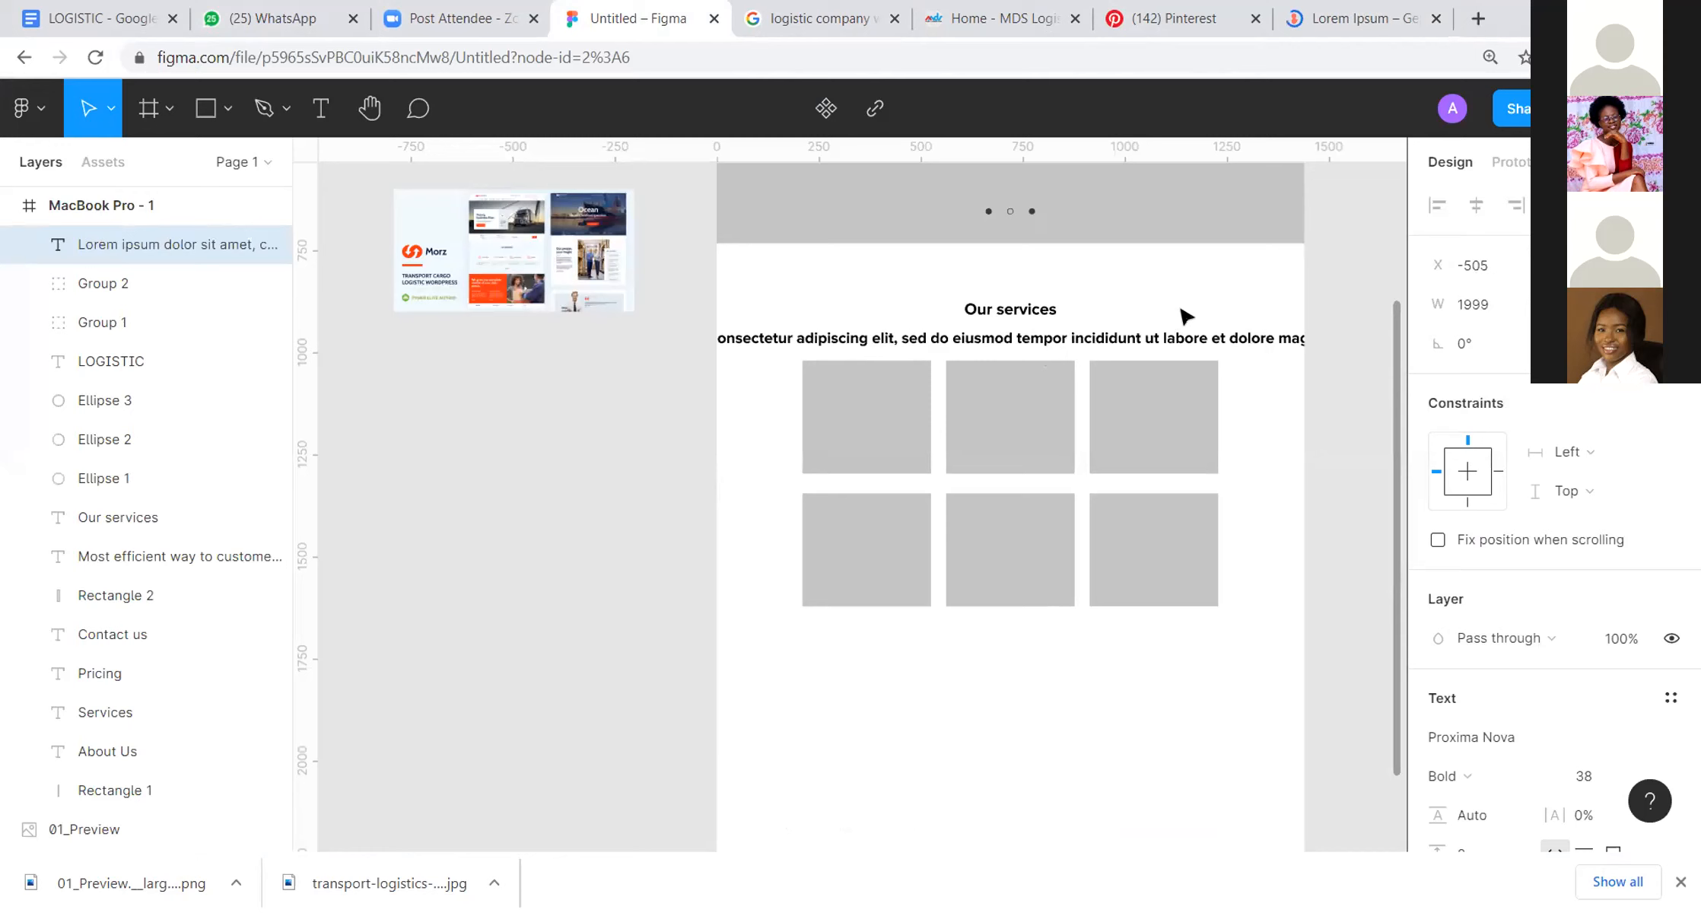
Step: Break the placeholder text into three lines, after "consectetur" and after "incididunt"
{"action": "left_click", "coordinate": [996, 344]}
{"action": "double_click", "coordinate": [938, 333]}
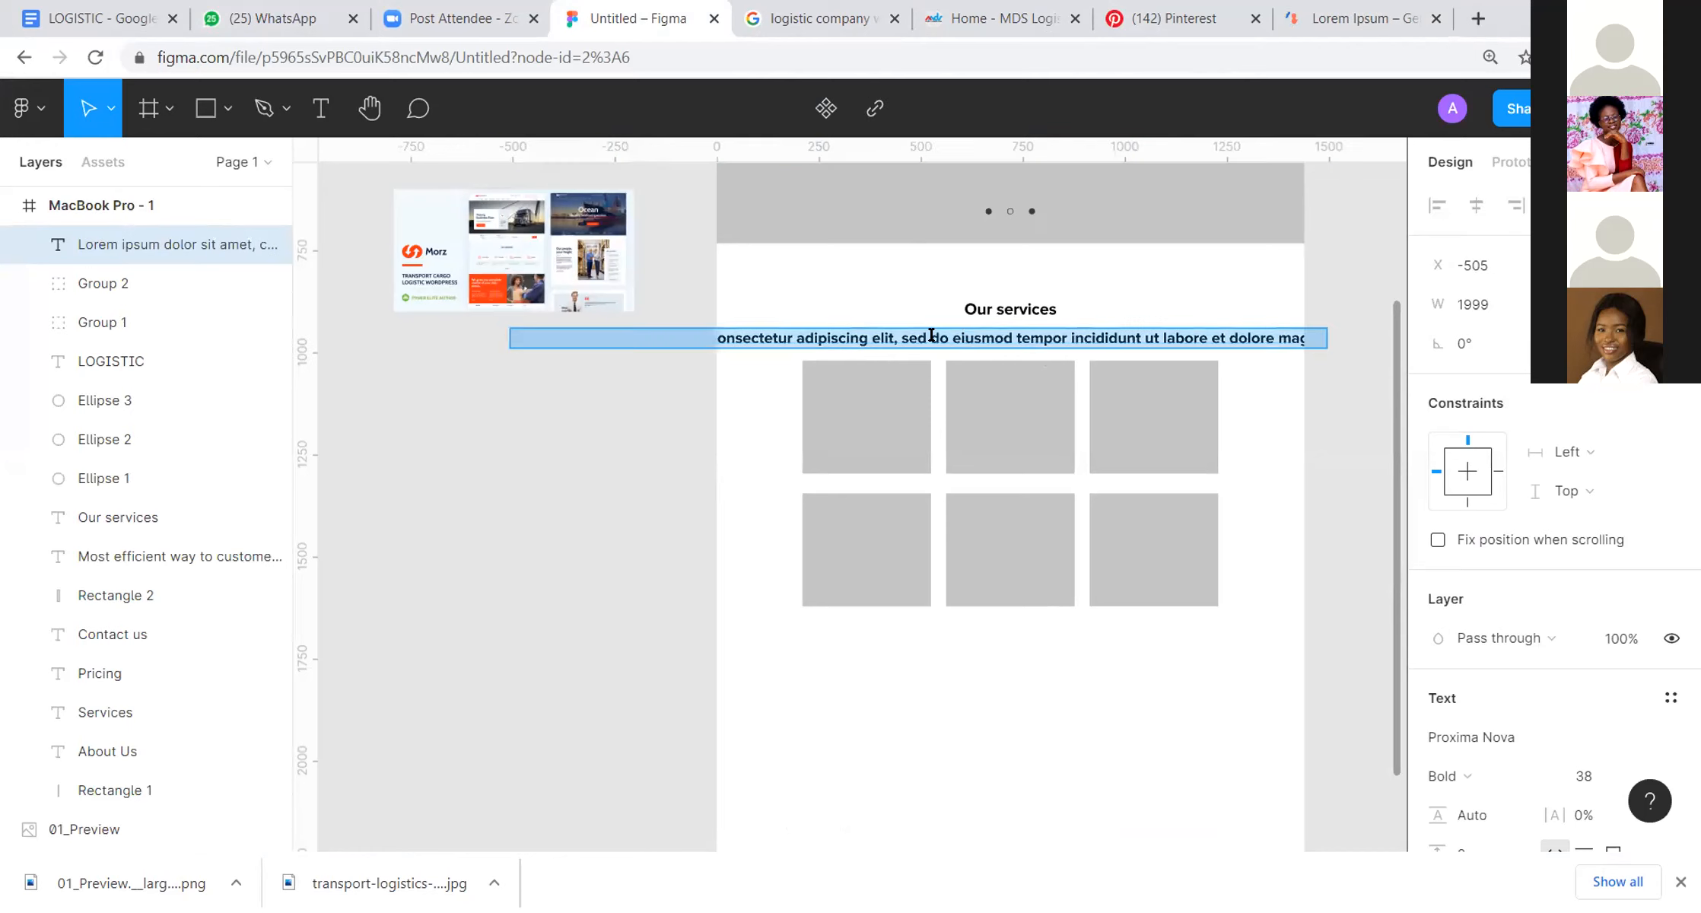
{"action": "left_click", "coordinate": [931, 335]}
{"action": "key", "text": "BackSpace"}
{"action": "key", "text": "Return"}
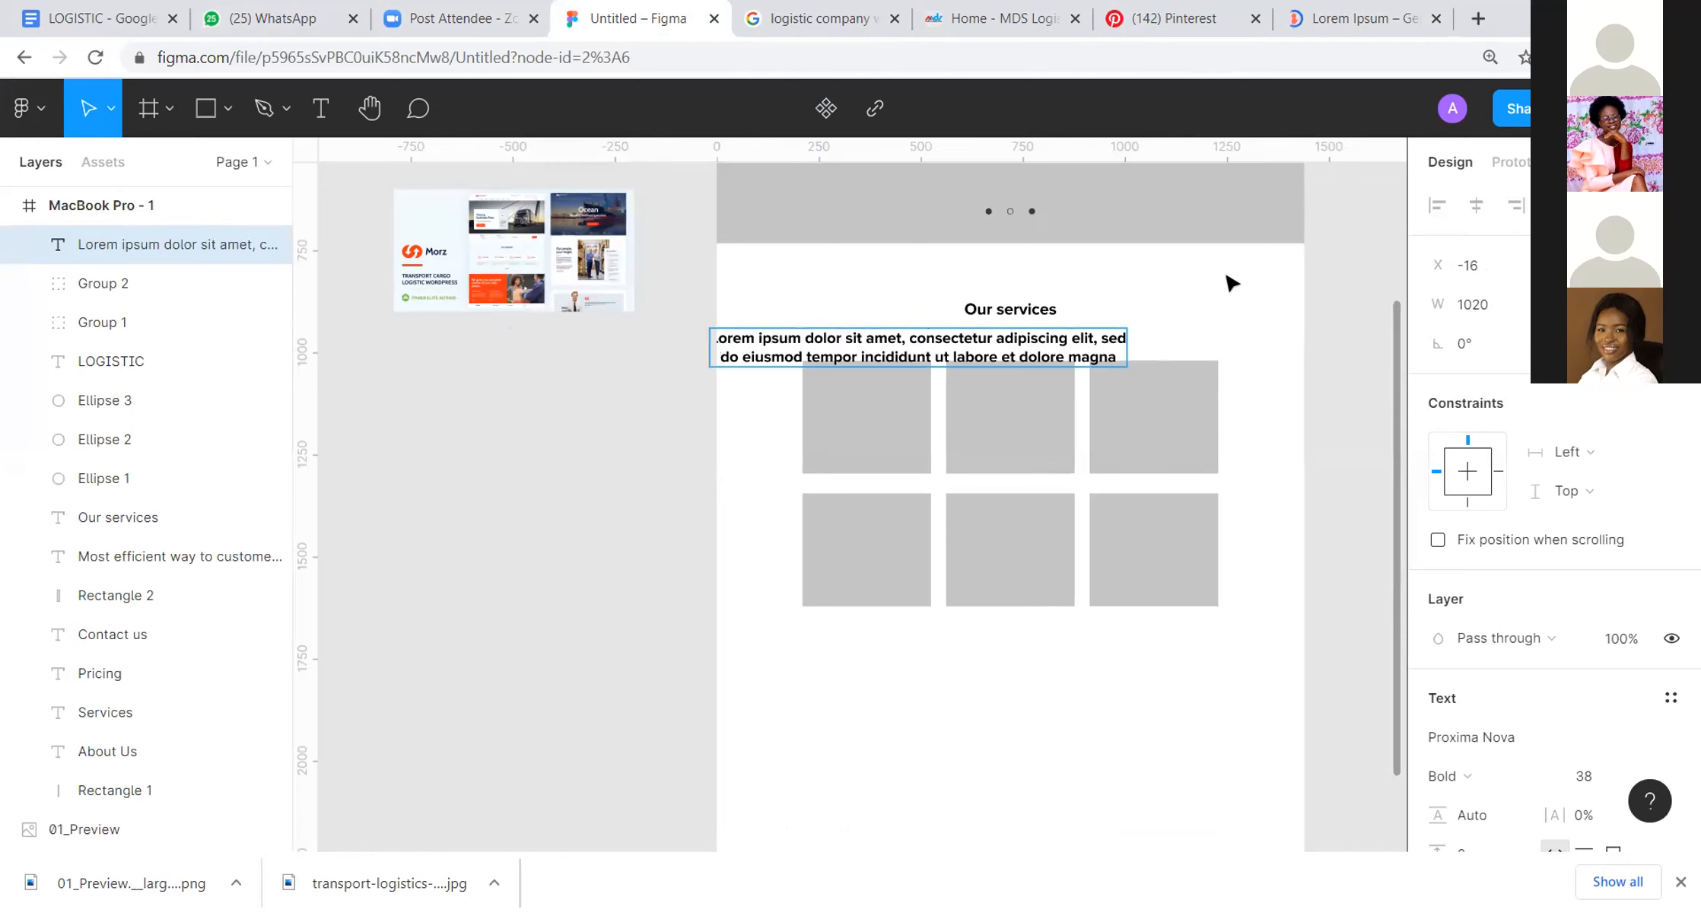
{"action": "key", "text": "Escape"}
{"action": "double_click", "coordinate": [1001, 339]}
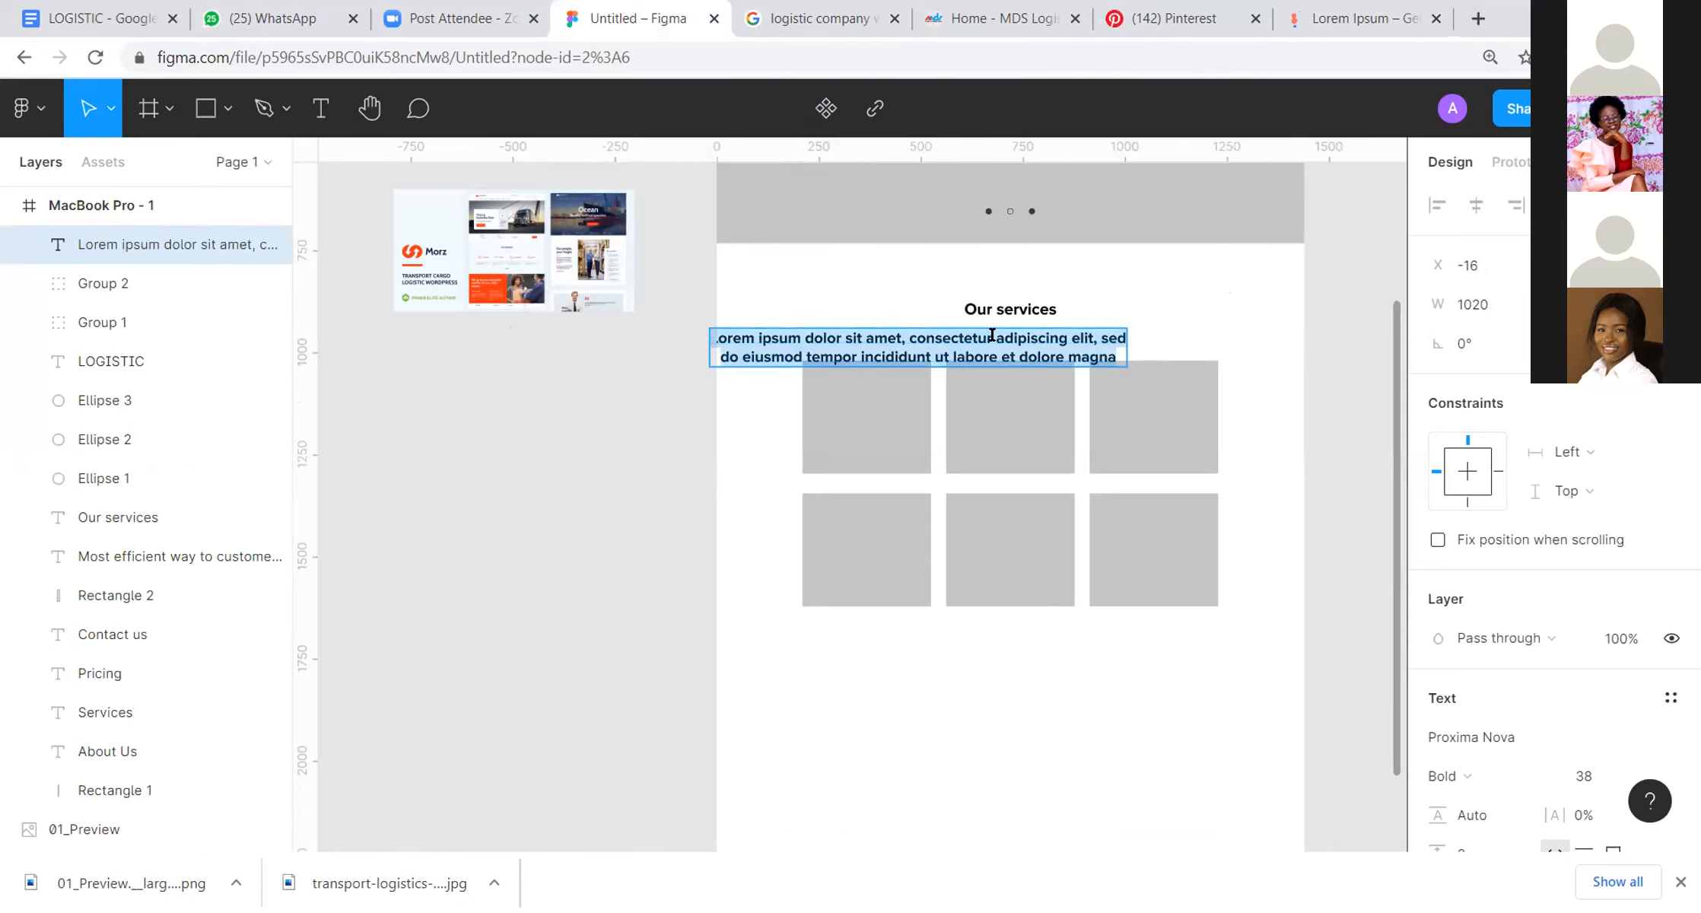
{"action": "left_click", "coordinate": [994, 336]}
{"action": "key", "text": "Return"}
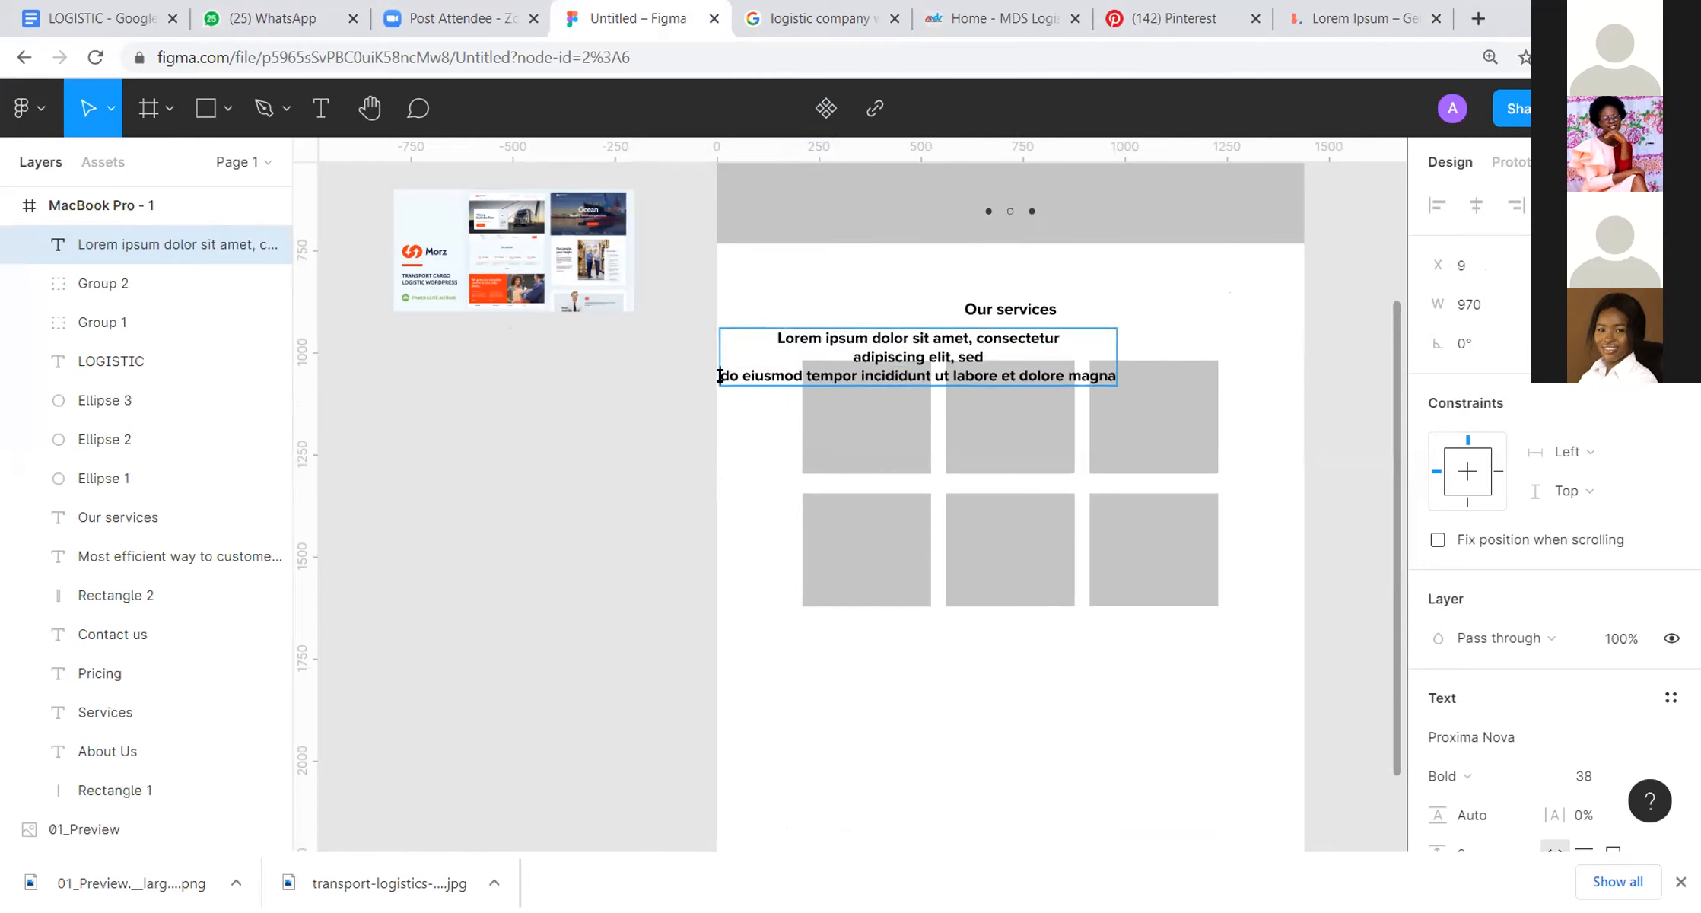
{"action": "key", "text": "BackSpace"}
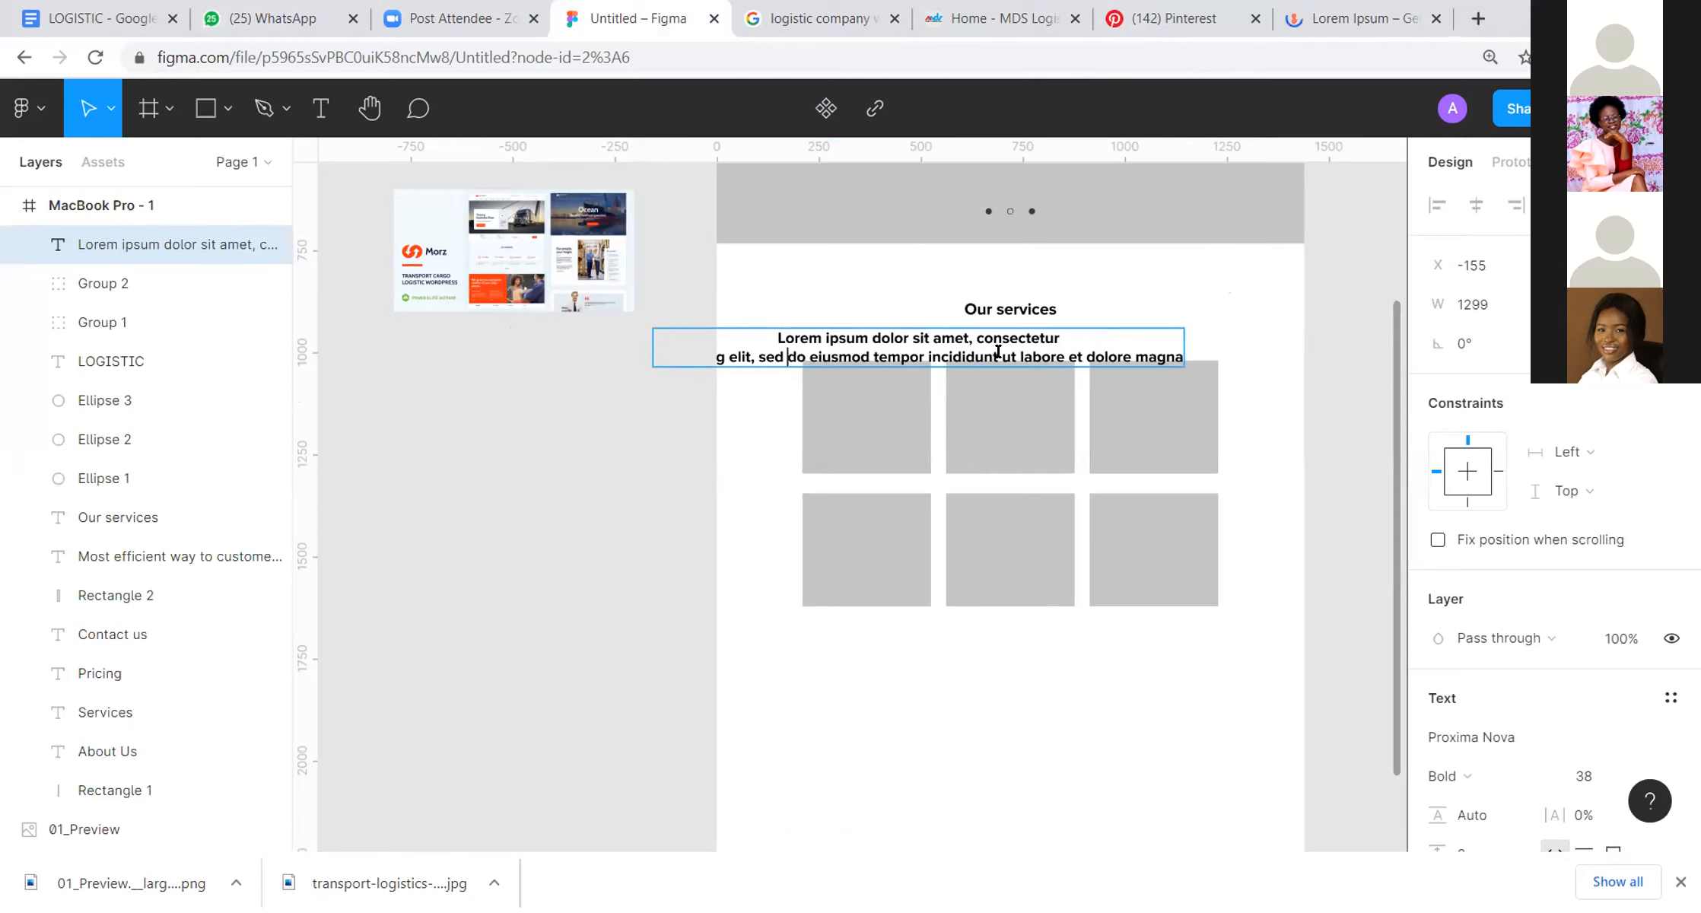
{"action": "key", "text": "Return"}
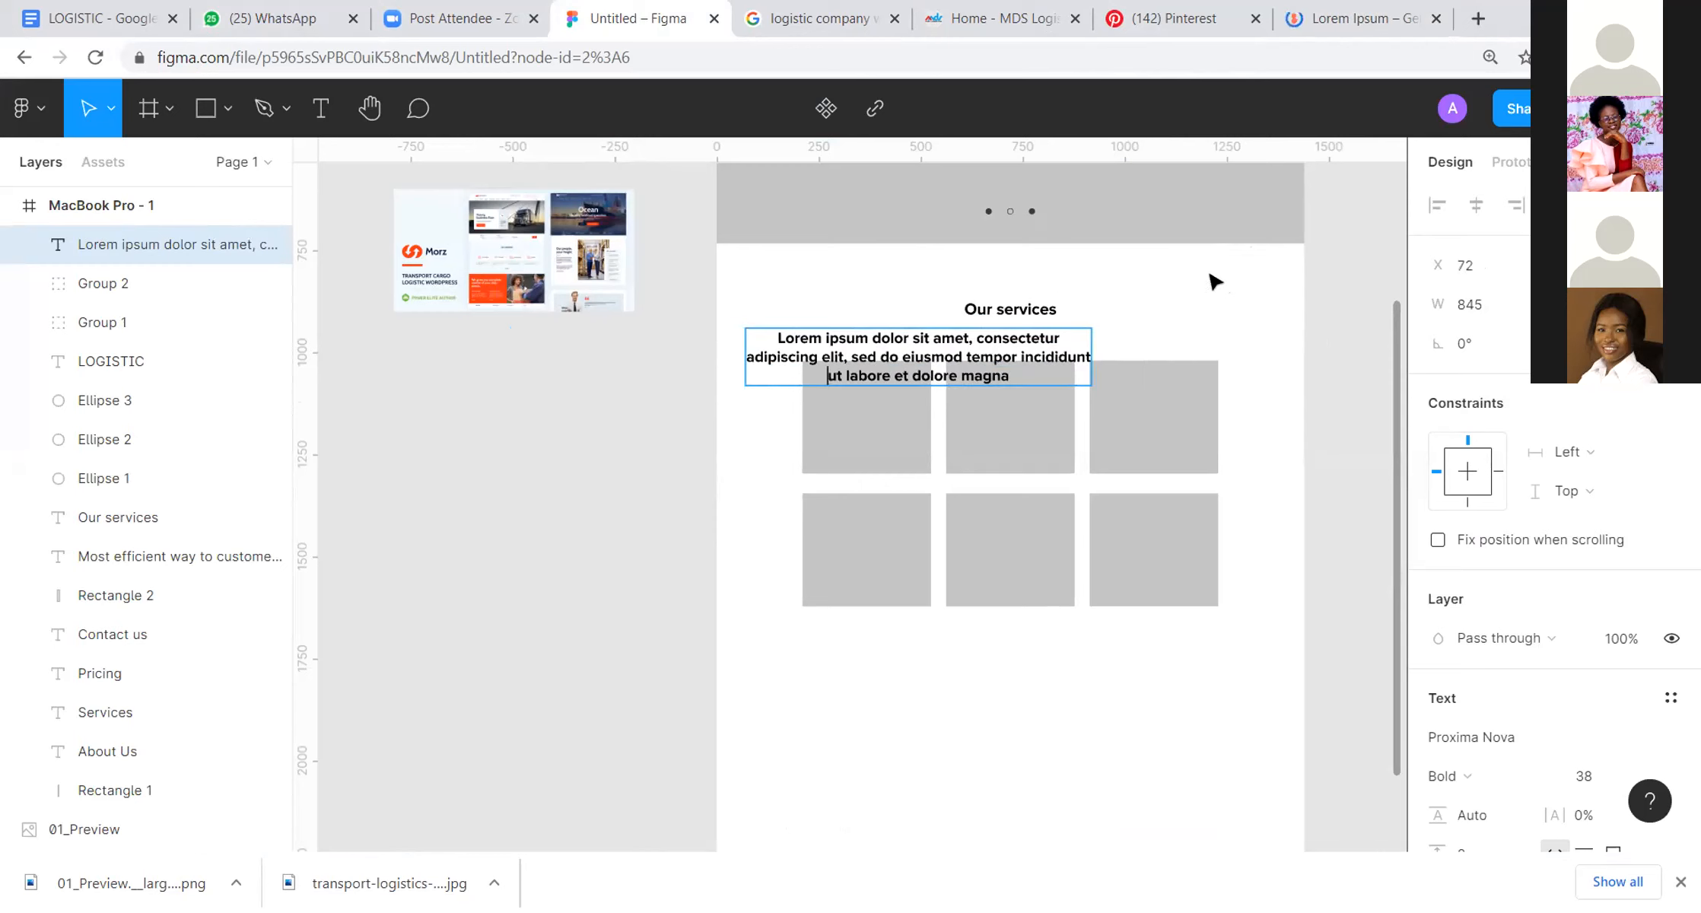
{"action": "key", "text": "Escape"}
Step: Move the placeholder paragraph beneath the "Our services" heading and set its font to size 24, Regular weight
{"action": "left_click_drag", "start_coordinate": [1036, 368], "coordinate": [1125, 380]}
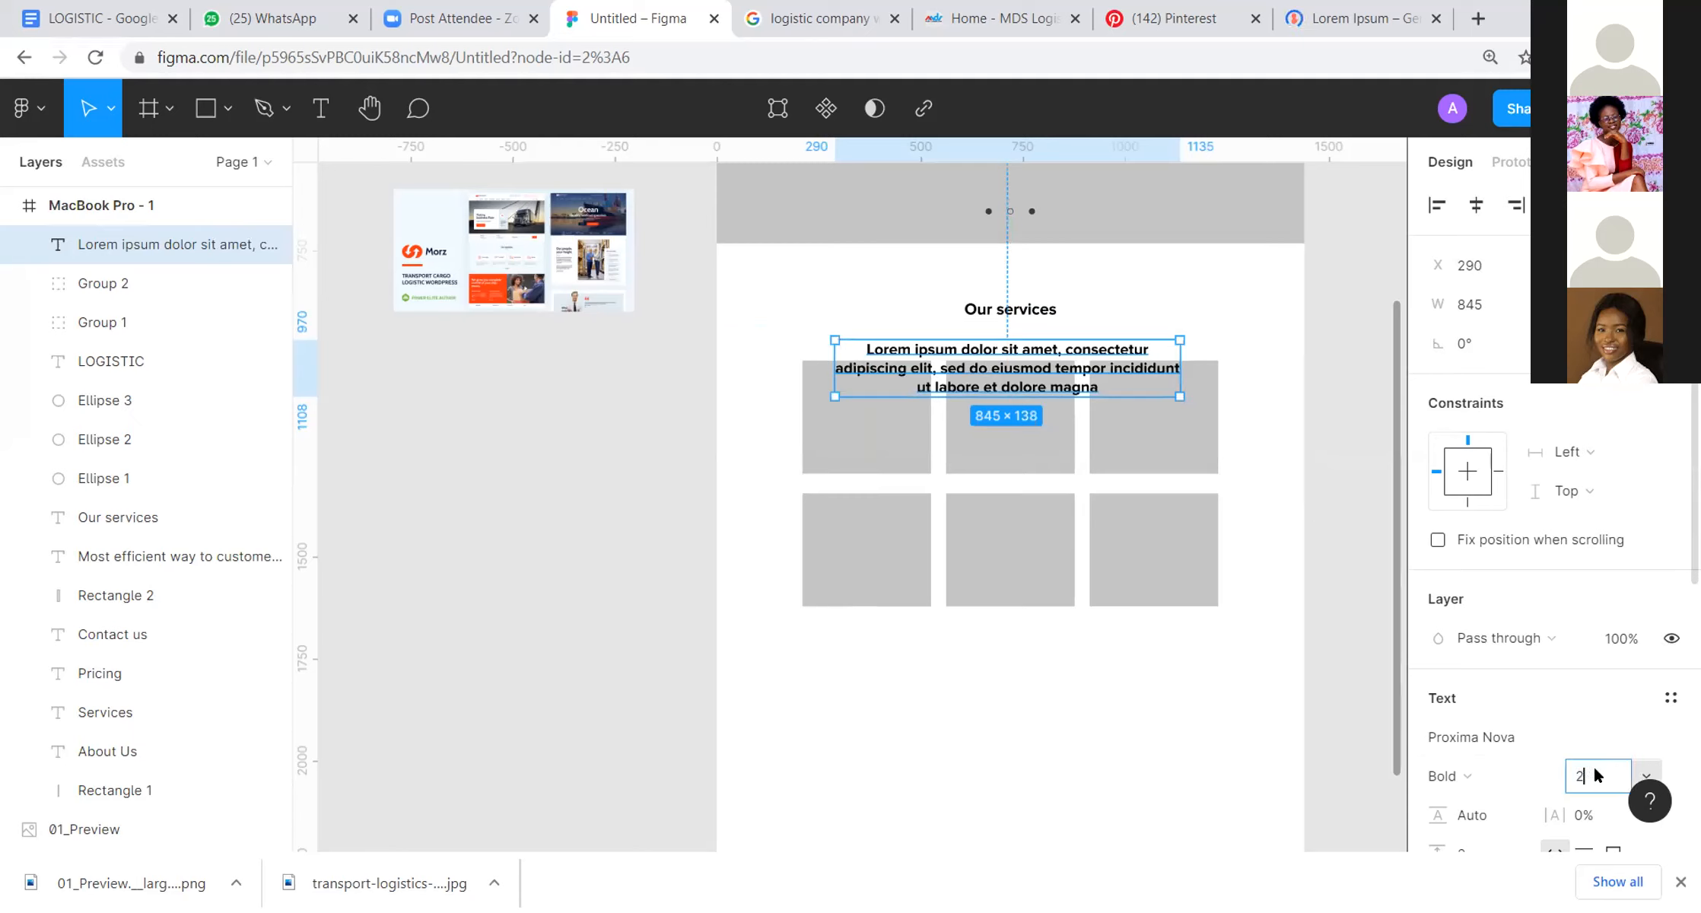
{"action": "key", "text": "Return"}
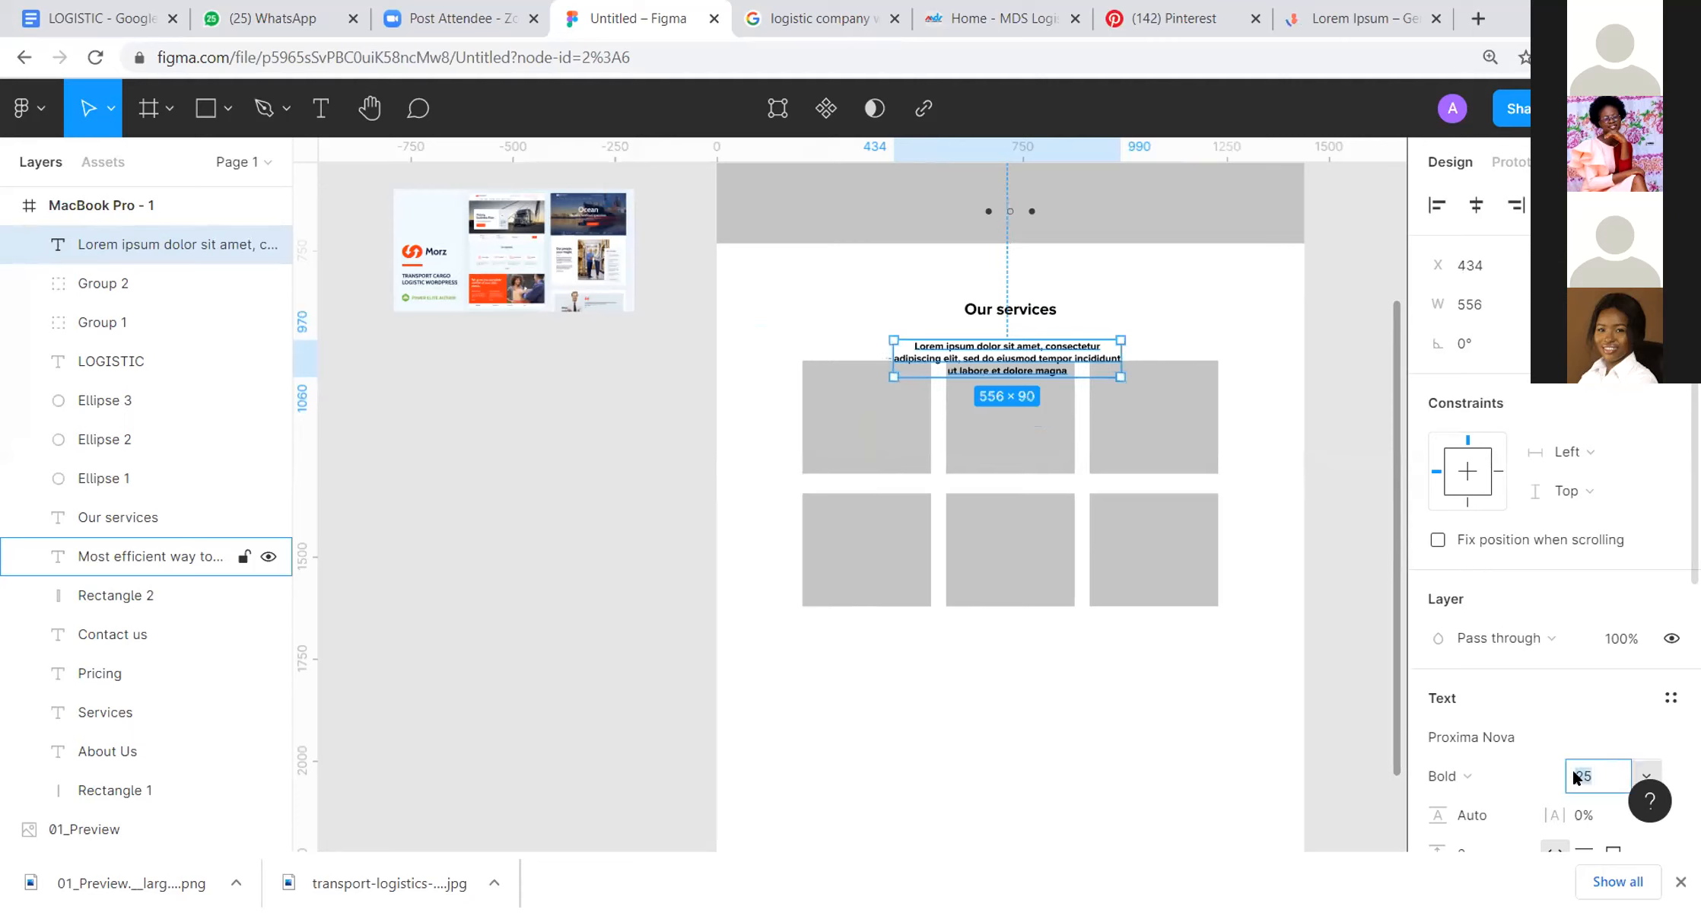
{"action": "type", "text": "24"}
{"action": "key", "text": "Return"}
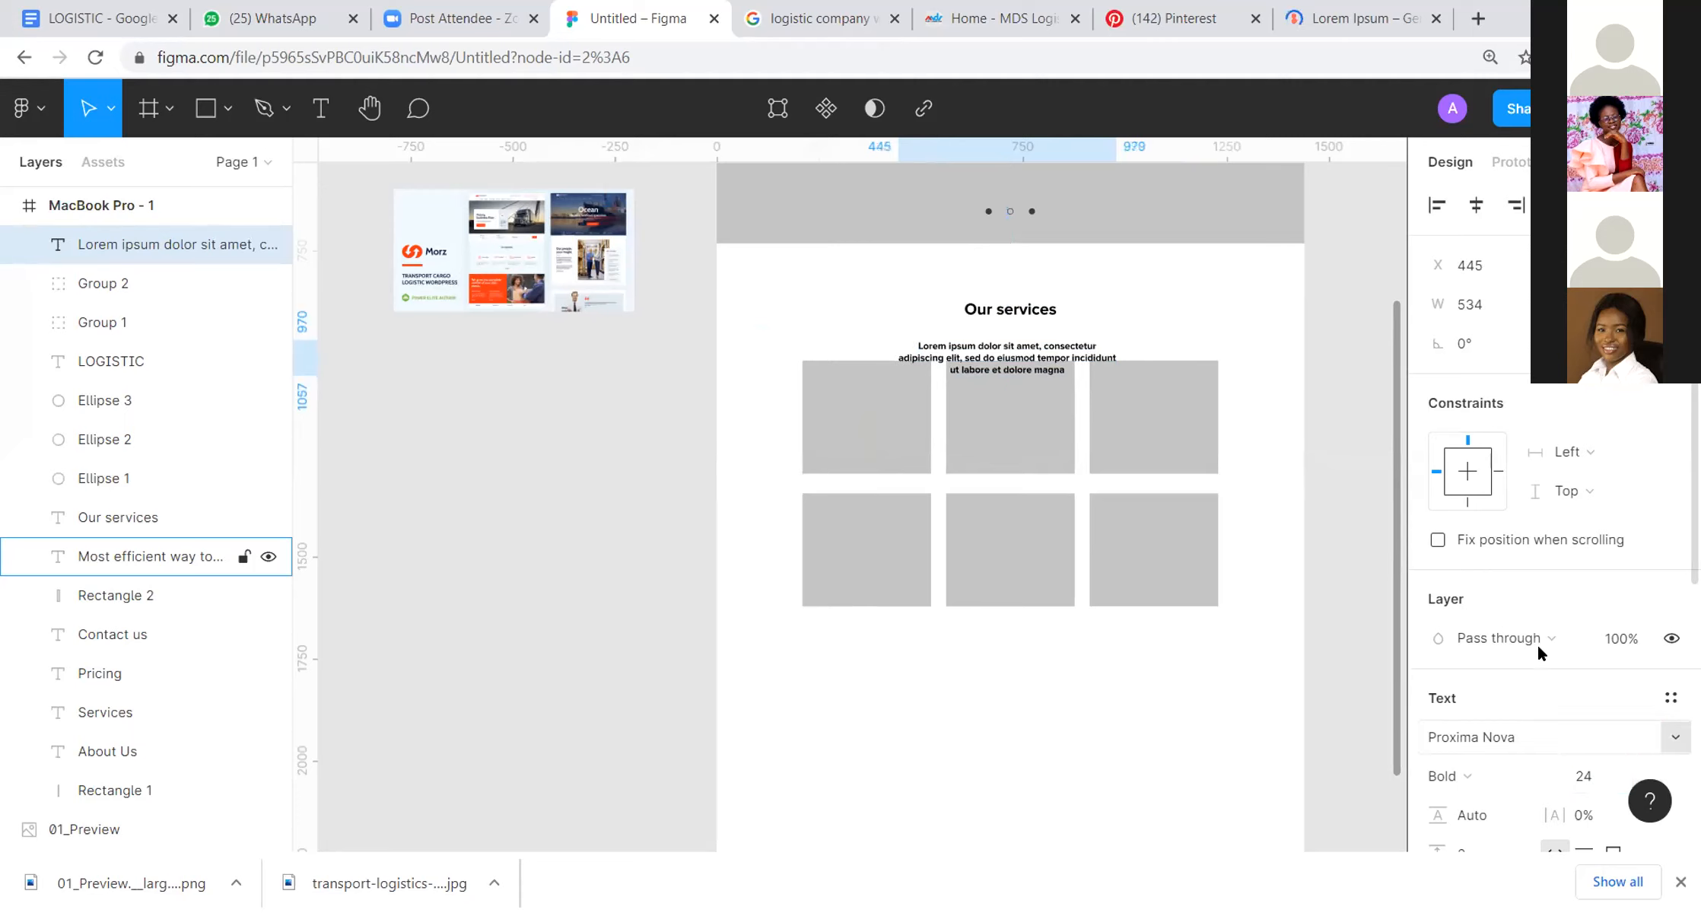
{"action": "left_click", "coordinate": [1489, 786]}
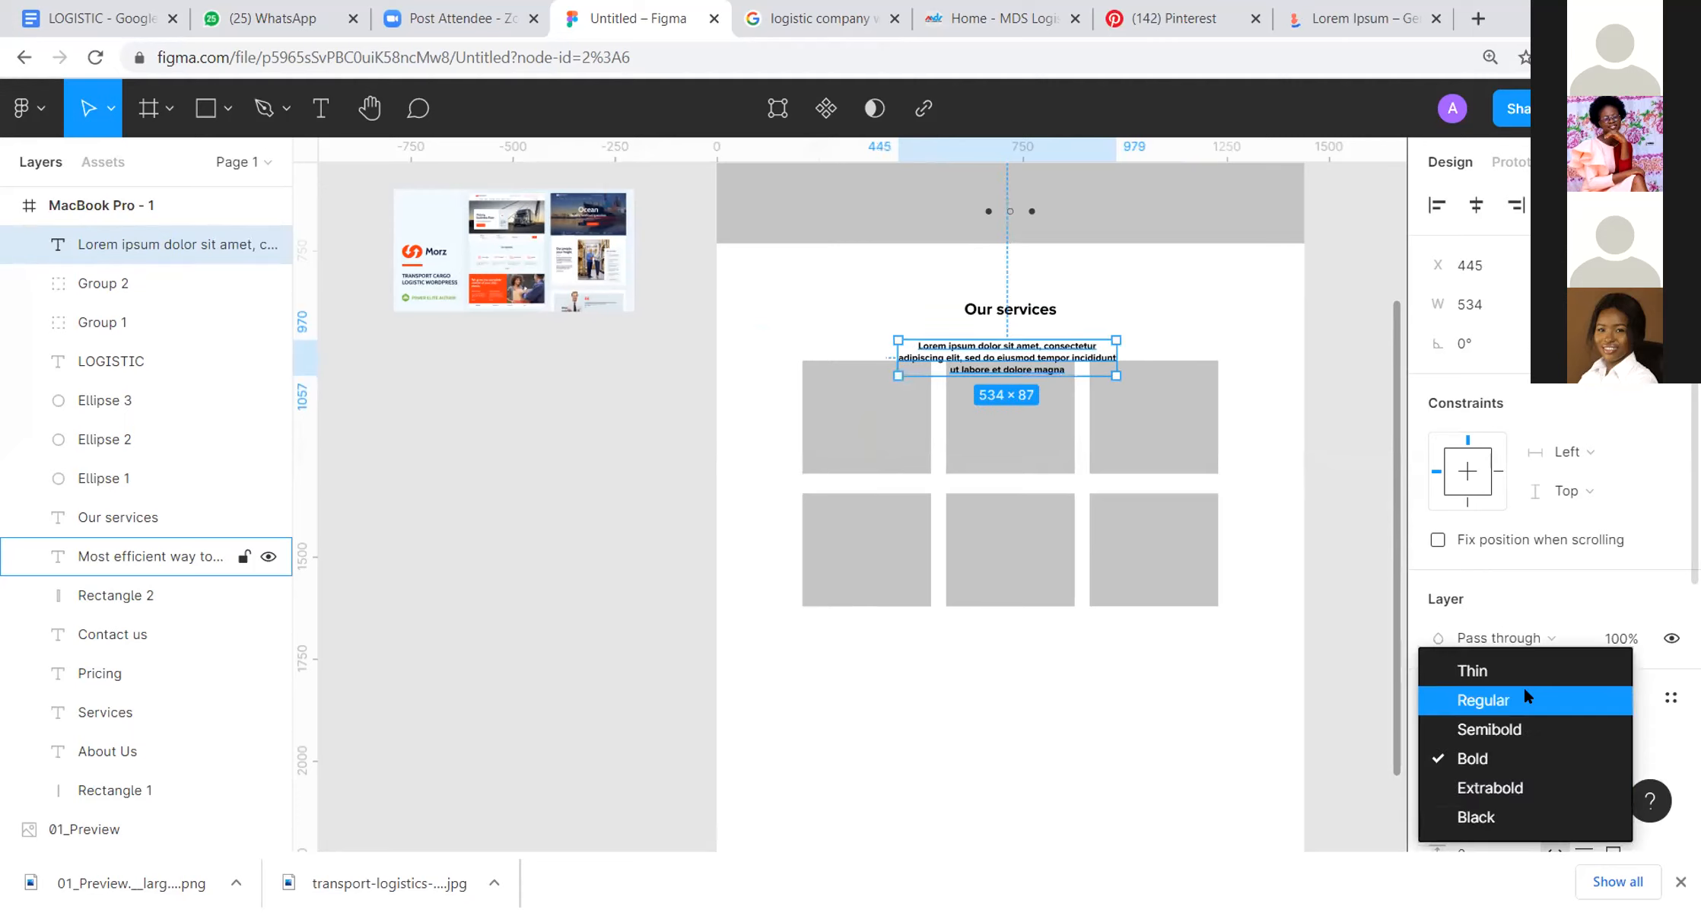
{"action": "left_click", "coordinate": [1522, 686]}
{"action": "left_click", "coordinate": [1243, 521]}
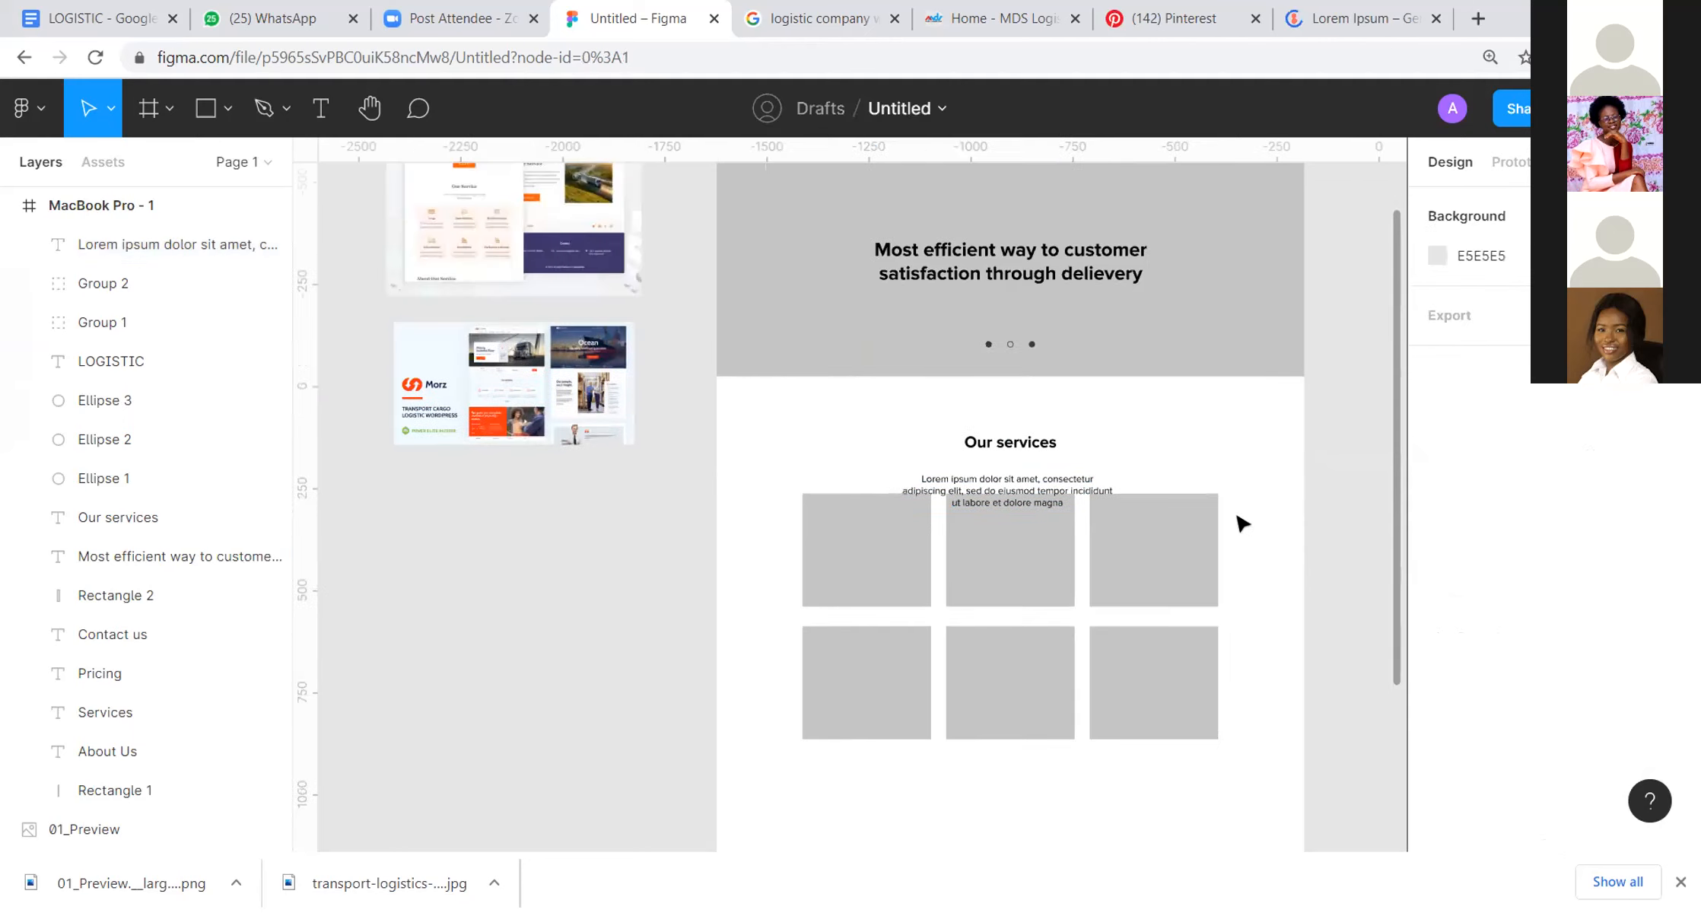
Step: Move both rows of service cards down together so they clear the placeholder paragraph
{"action": "left_click", "coordinate": [1210, 461]}
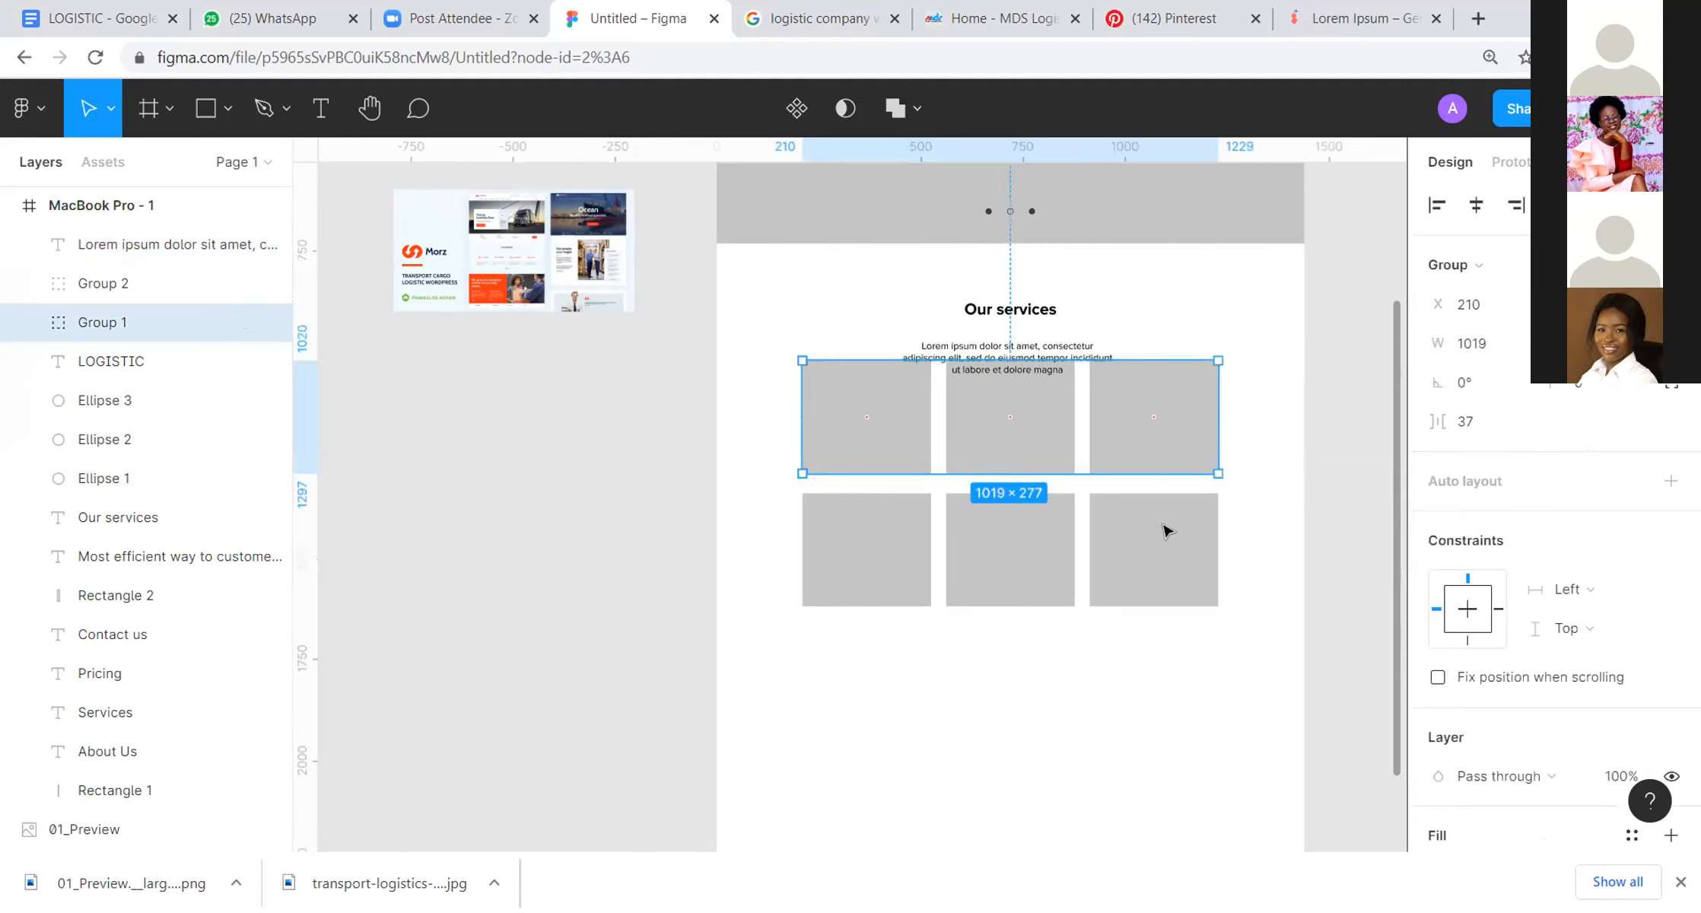
{"action": "left_click", "coordinate": [1162, 534], "text": "shift"}
{"action": "left_click_drag", "start_coordinate": [1162, 602], "coordinate": [1174, 584]}
{"action": "left_click", "coordinate": [1292, 368]}
{"action": "key", "text": "space"}
{"action": "left_click_drag", "start_coordinate": [1281, 192], "coordinate": [1269, 270]}
{"action": "scroll", "coordinate": [1267, 268], "scroll_direction": "down", "scroll_amount": 3}
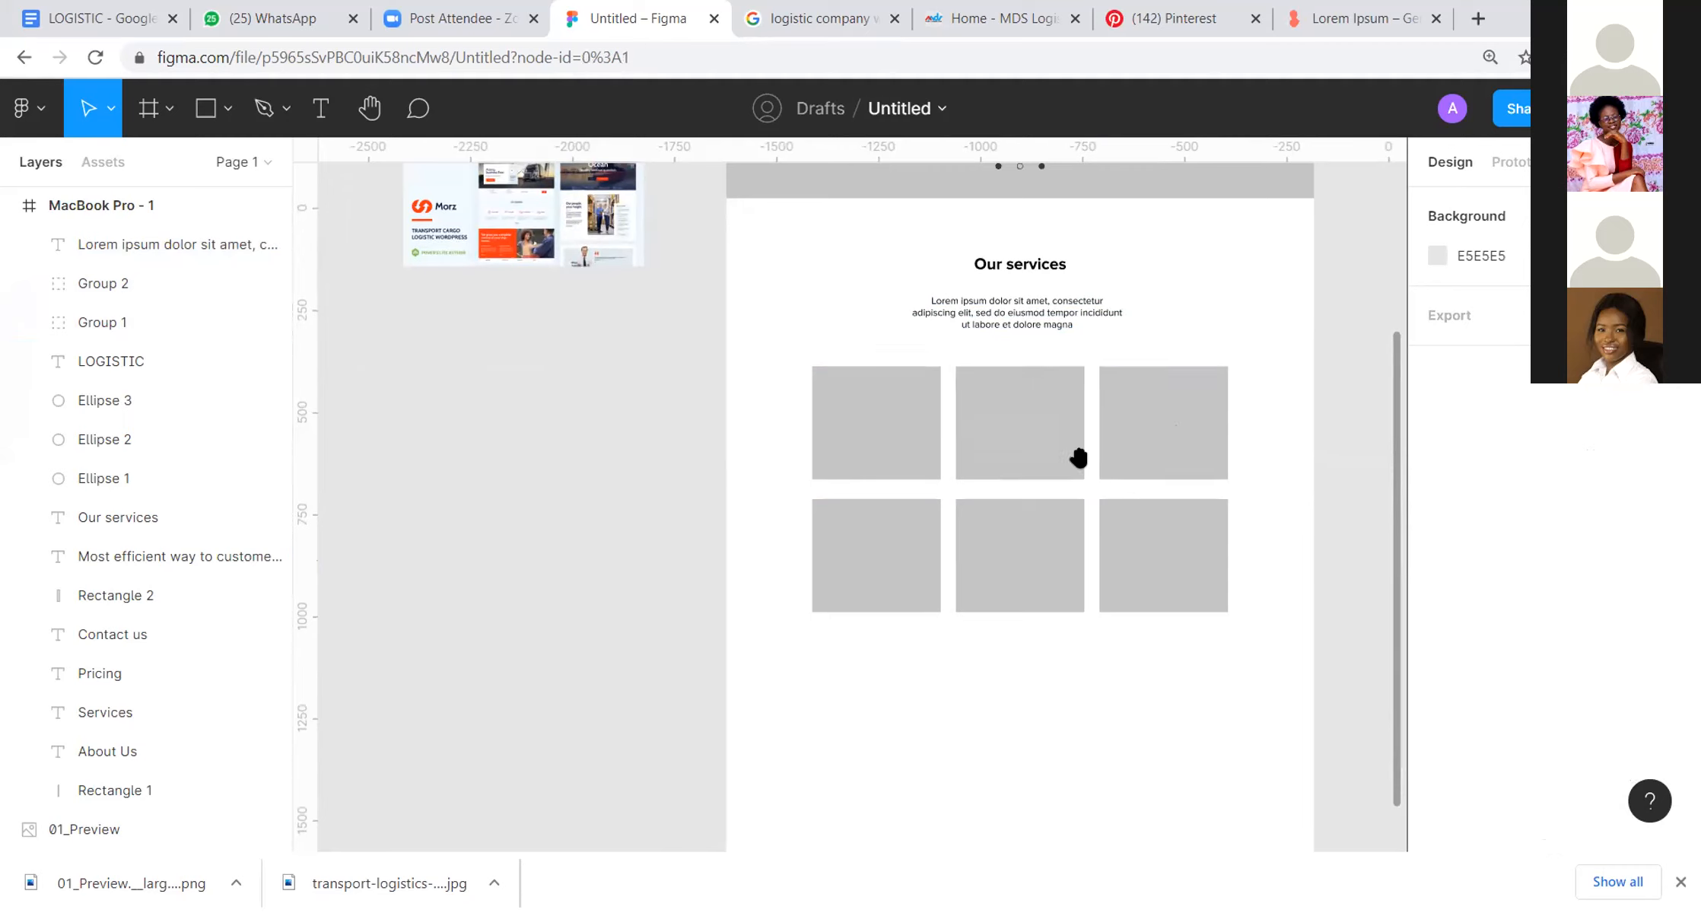
Step: Shorten the MacBook Pro frame so its lower edge sits just below the second row of service cards
{"action": "scroll", "coordinate": [1088, 452], "scroll_direction": "up", "scroll_amount": 8}
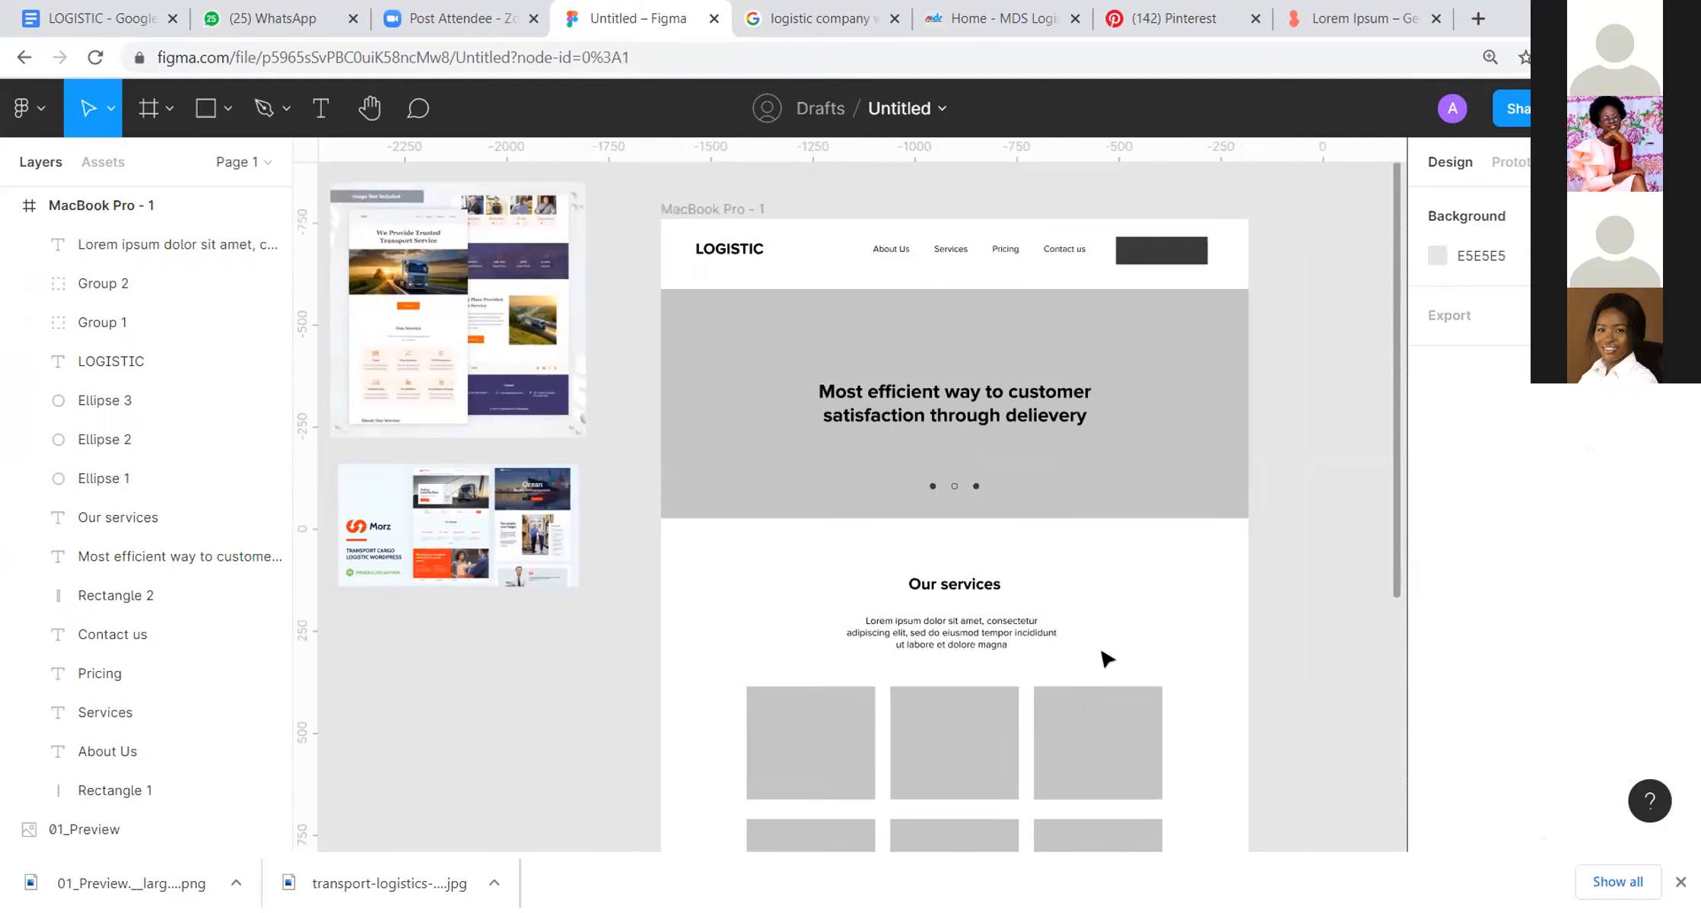
{"action": "scroll", "coordinate": [1108, 659], "scroll_direction": "down", "scroll_amount": 3}
{"action": "left_click", "coordinate": [929, 346]}
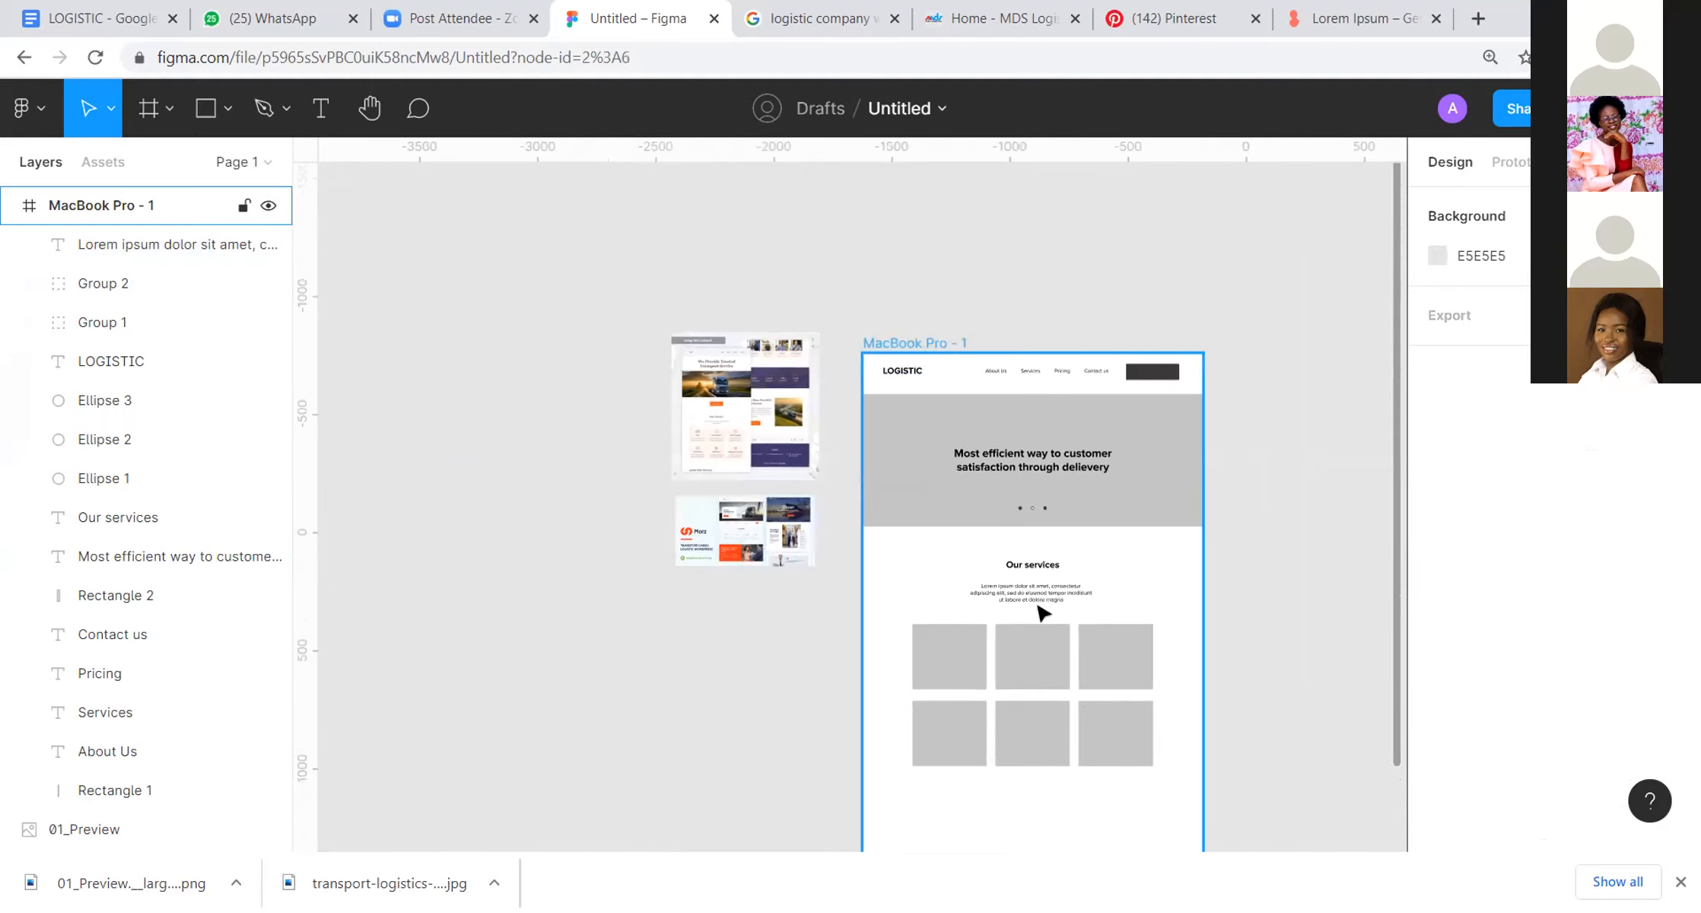
{"action": "left_click", "coordinate": [1043, 614]}
{"action": "scroll", "coordinate": [1044, 613], "scroll_direction": "up", "scroll_amount": 2}
{"action": "scroll", "coordinate": [1044, 613], "scroll_direction": "down", "scroll_amount": 3}
{"action": "left_click_drag", "start_coordinate": [1034, 796], "coordinate": [1034, 660]}
{"action": "left_click", "coordinate": [1240, 468]}
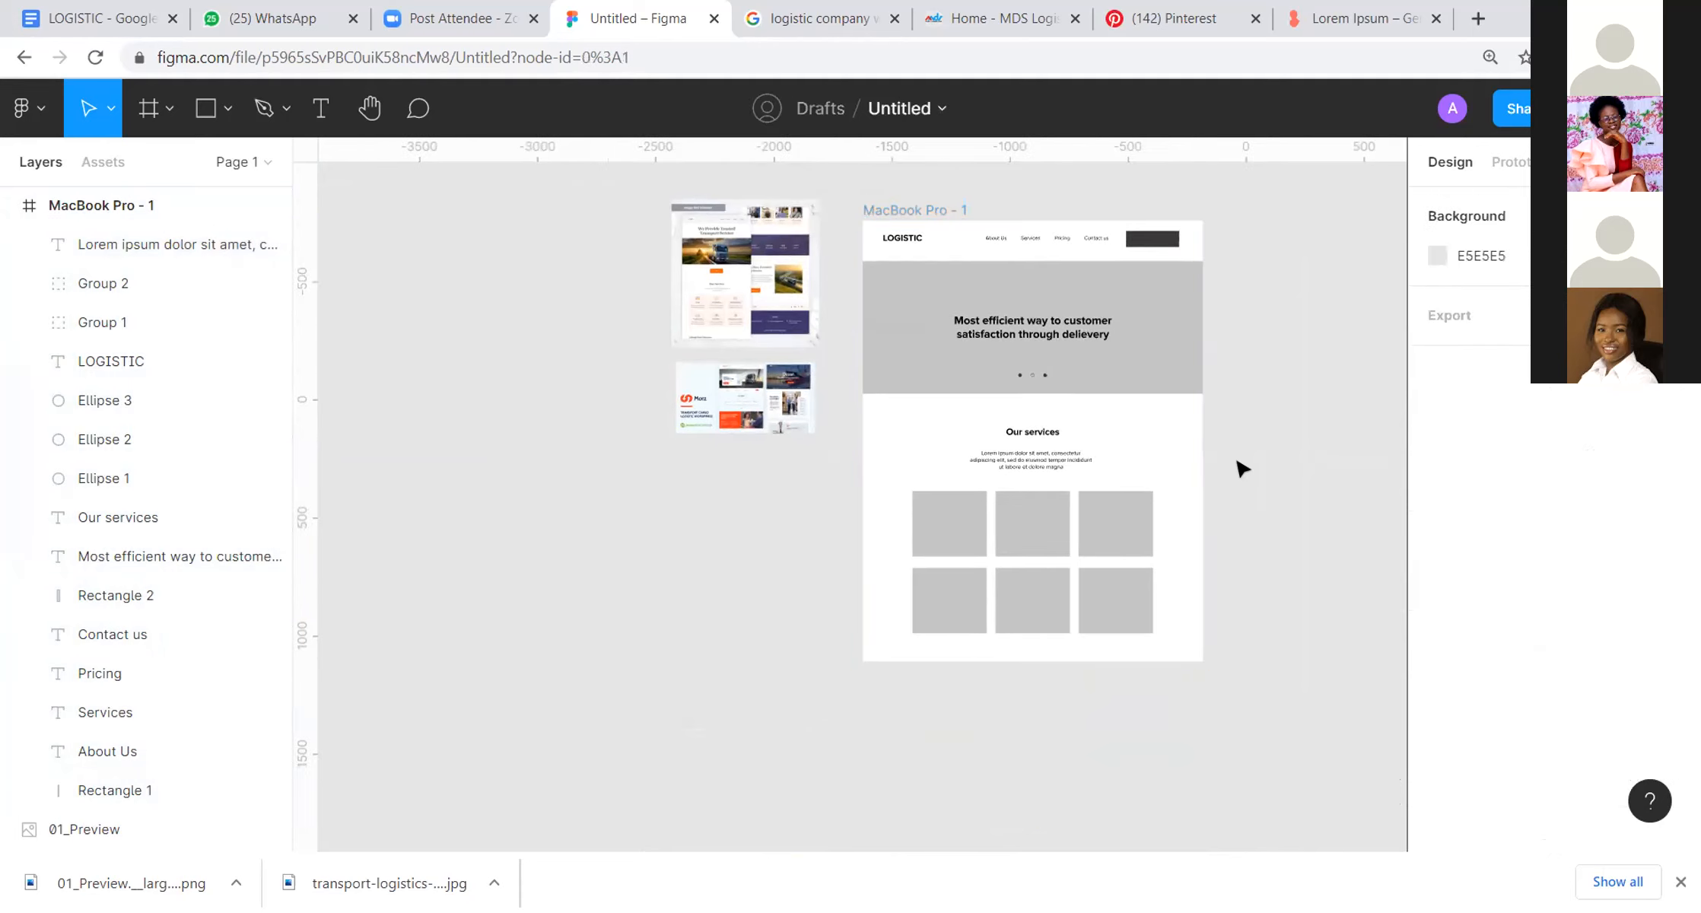
Step: Add a "Get Started" text layer on the empty canvas beside the frame
{"action": "scroll", "coordinate": [1159, 278], "scroll_direction": "down", "scroll_amount": 2}
{"action": "scroll", "coordinate": [1160, 278], "scroll_direction": "up", "scroll_amount": 2}
{"action": "scroll", "coordinate": [1160, 278], "scroll_direction": "up", "scroll_amount": 3}
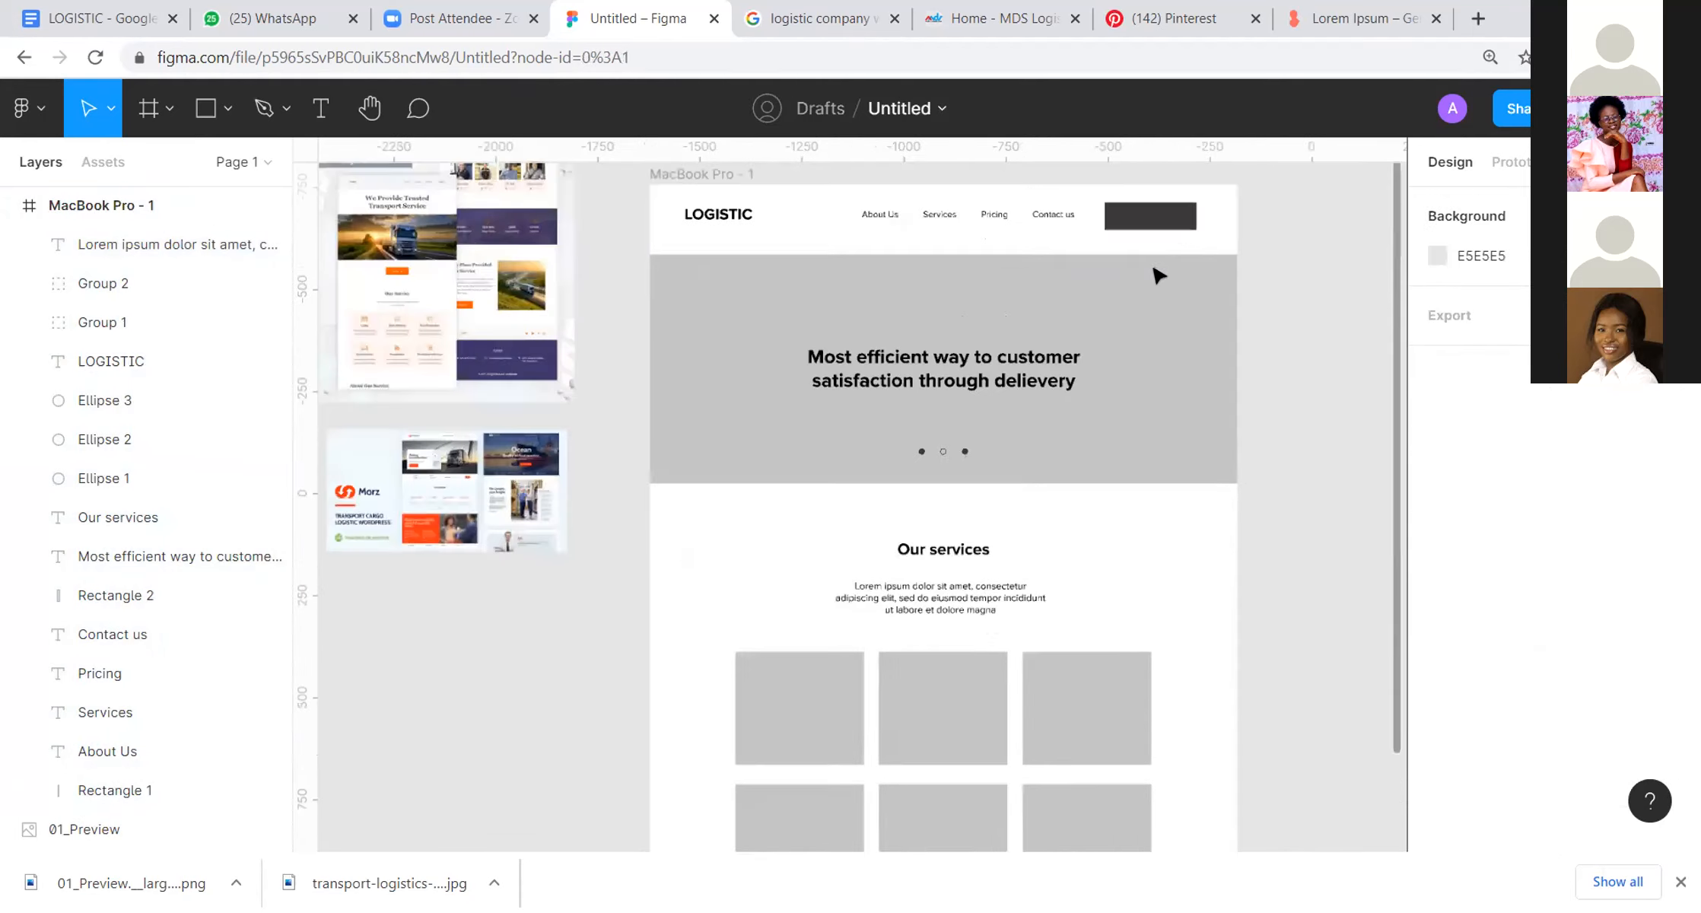
{"action": "left_click", "coordinate": [322, 110]}
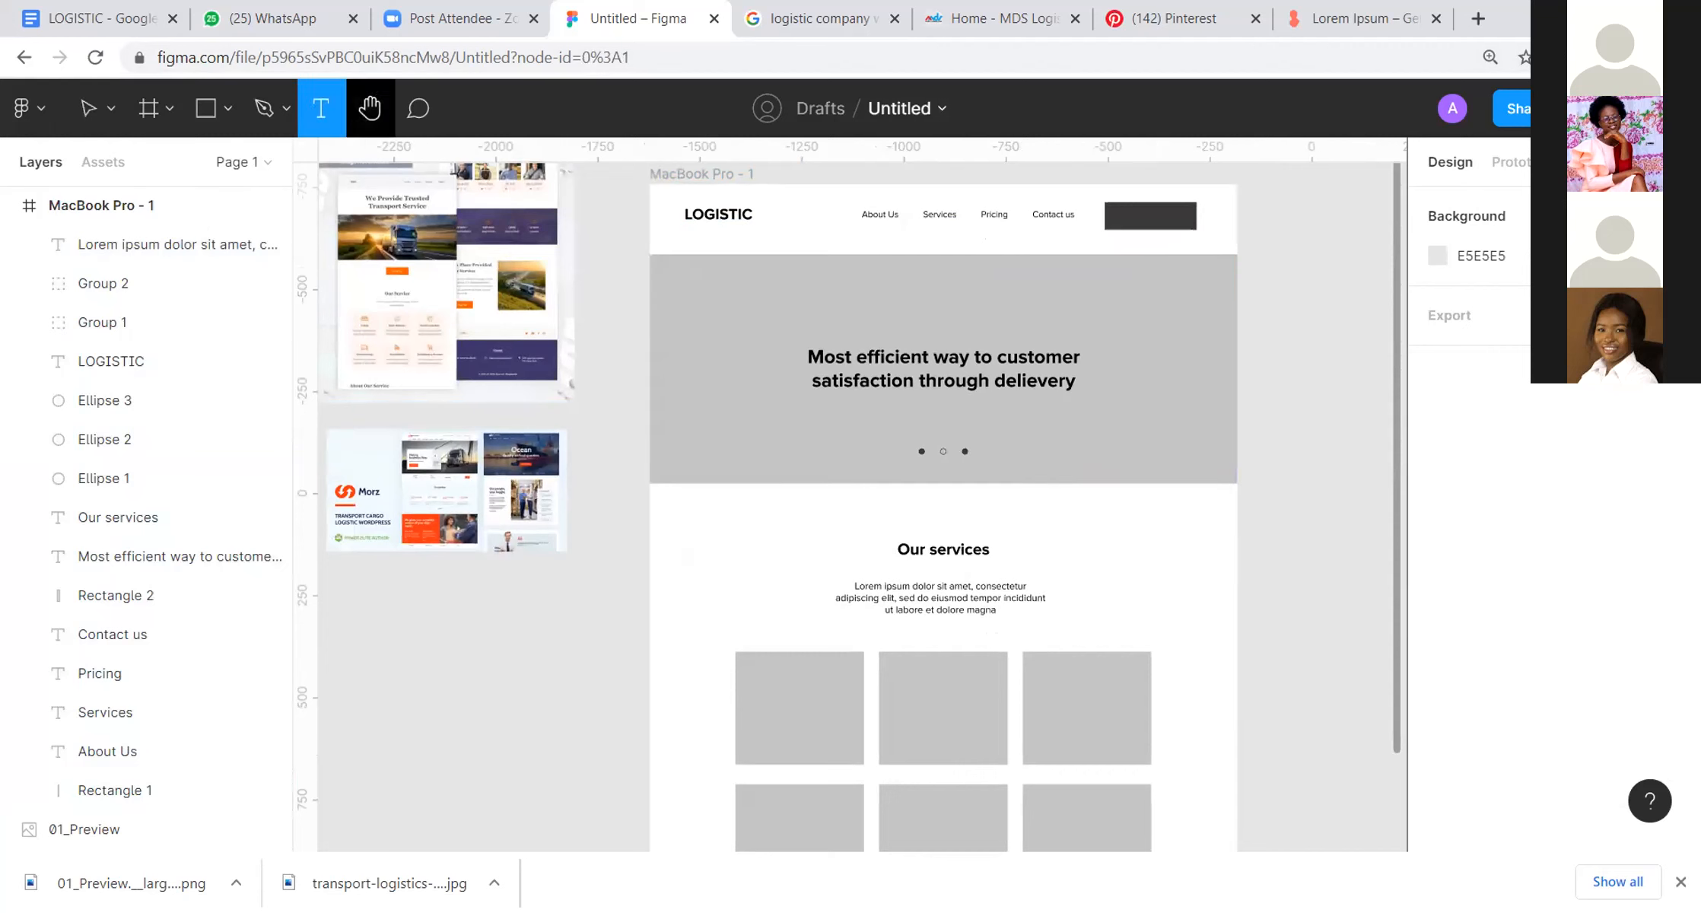
{"action": "left_click", "coordinate": [1302, 381]}
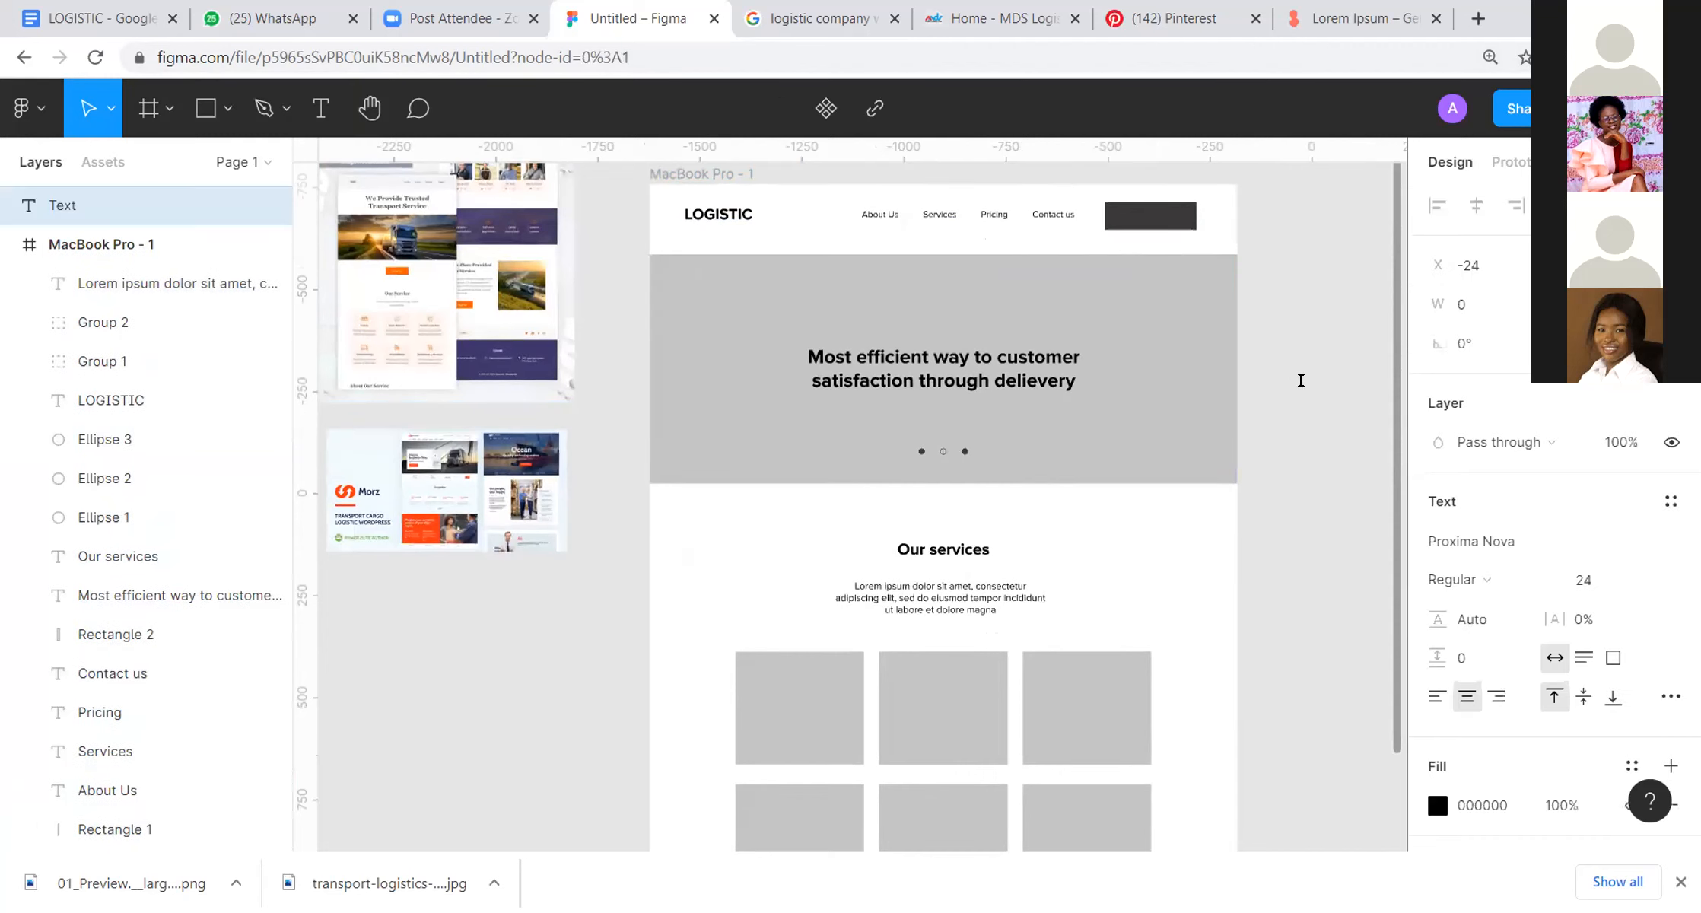
{"action": "type", "text": "Get Started"}
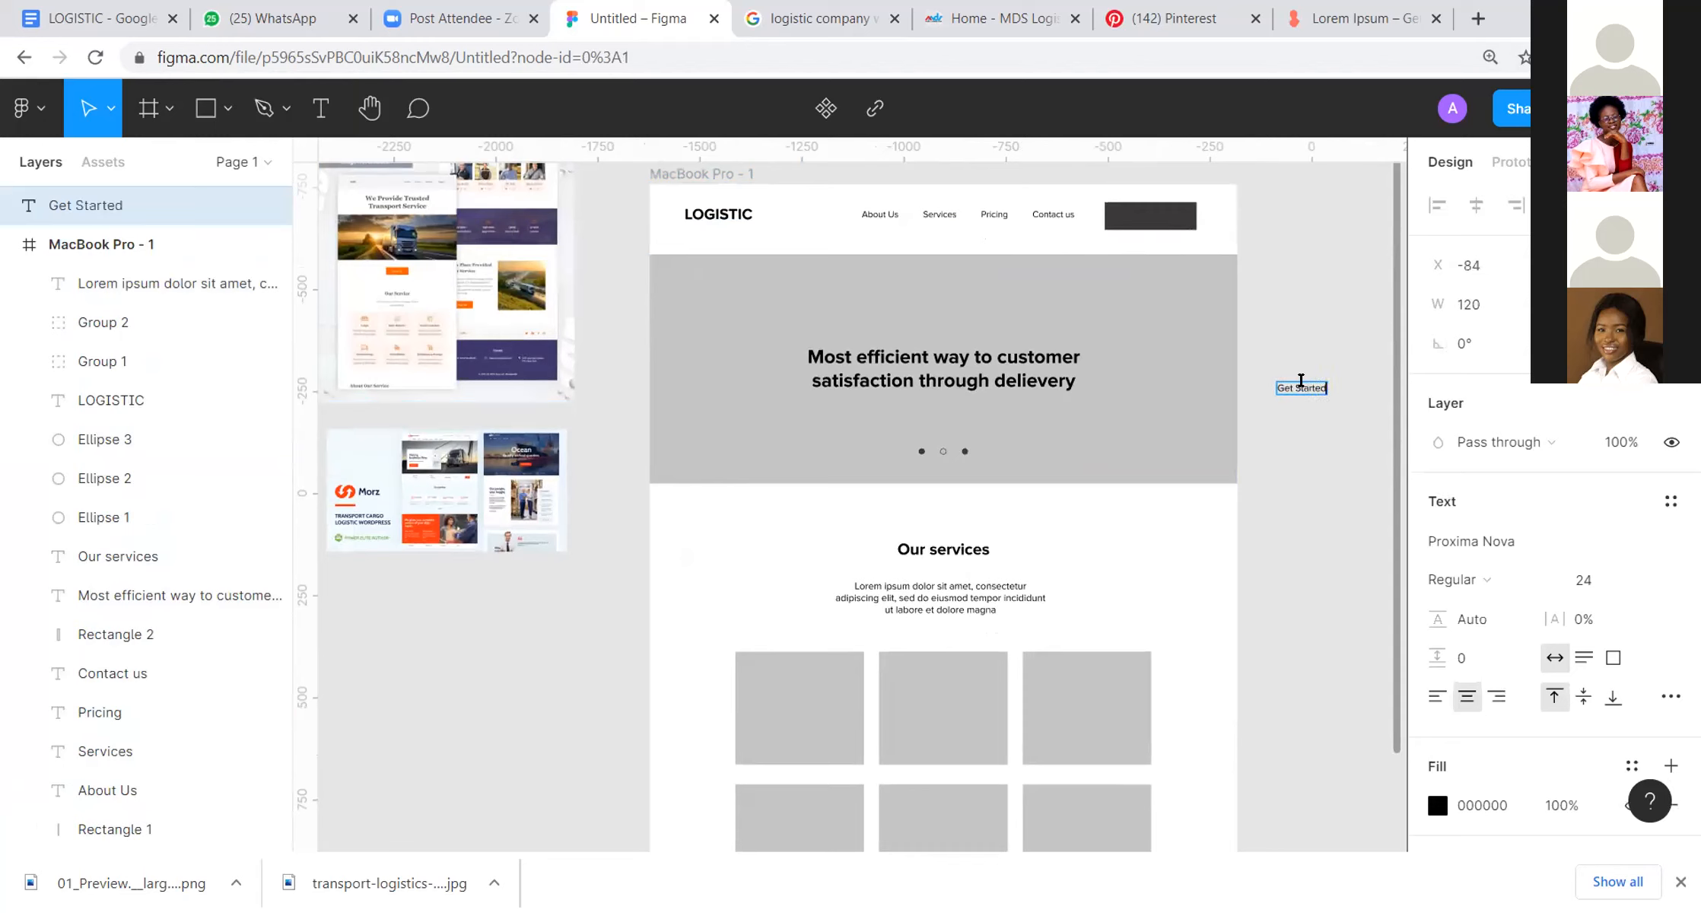
Step: Place the "Get Started" text on the dark button rectangle in the header and make it white
{"action": "left_click_drag", "start_coordinate": [1301, 387], "coordinate": [1154, 221]}
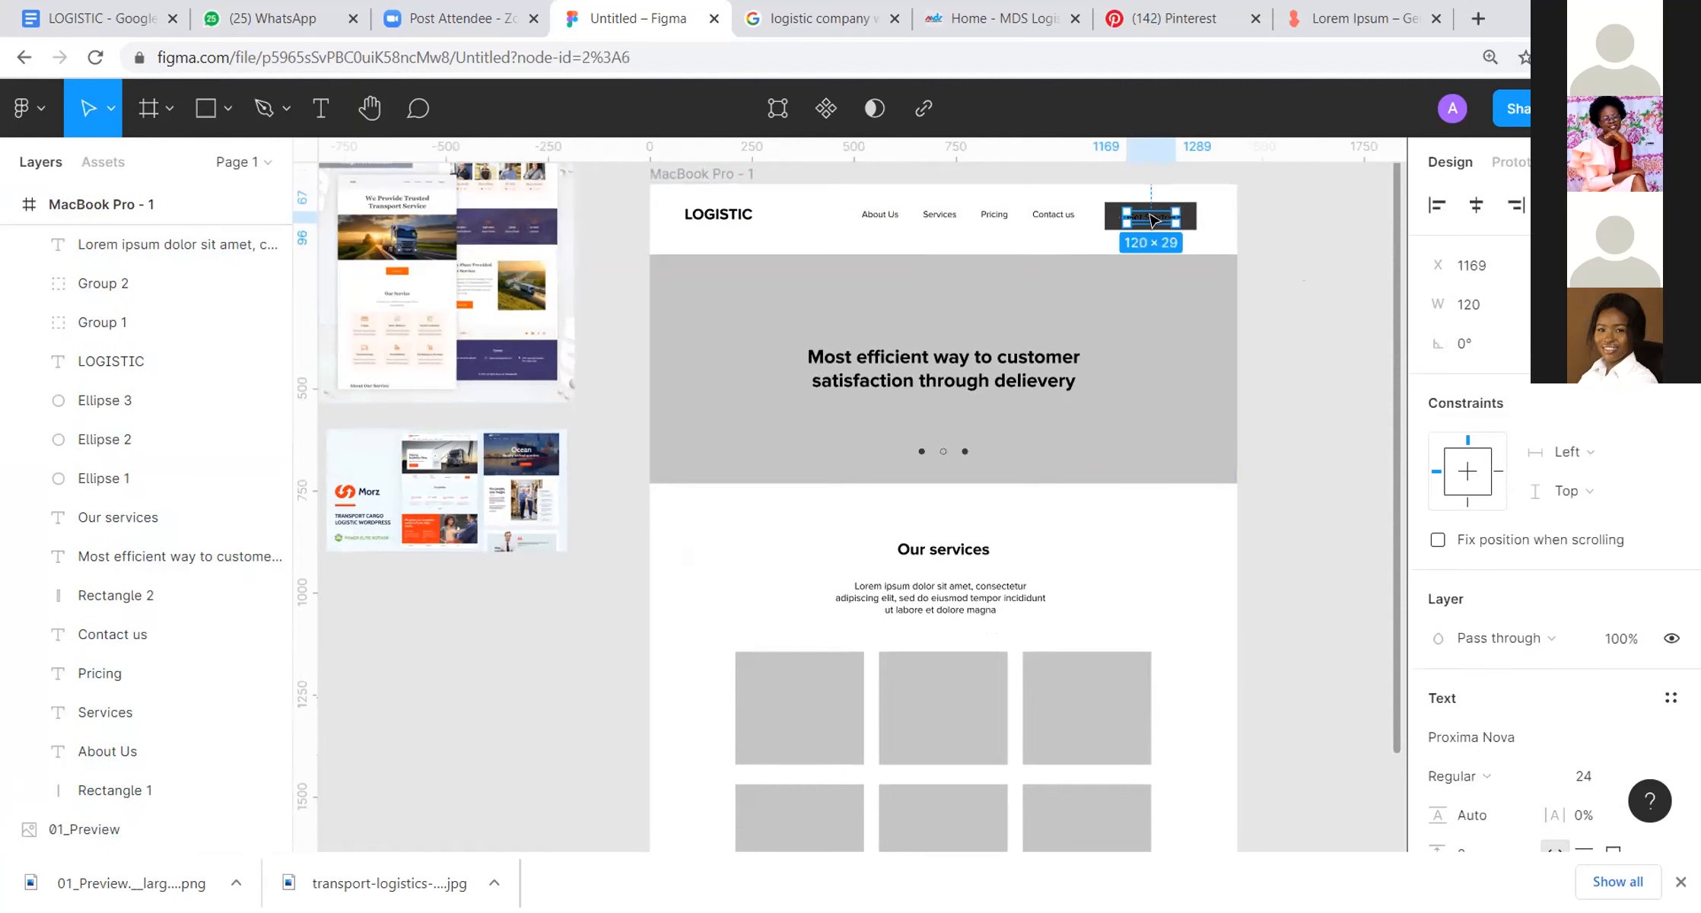
{"action": "left_click", "coordinate": [1328, 282]}
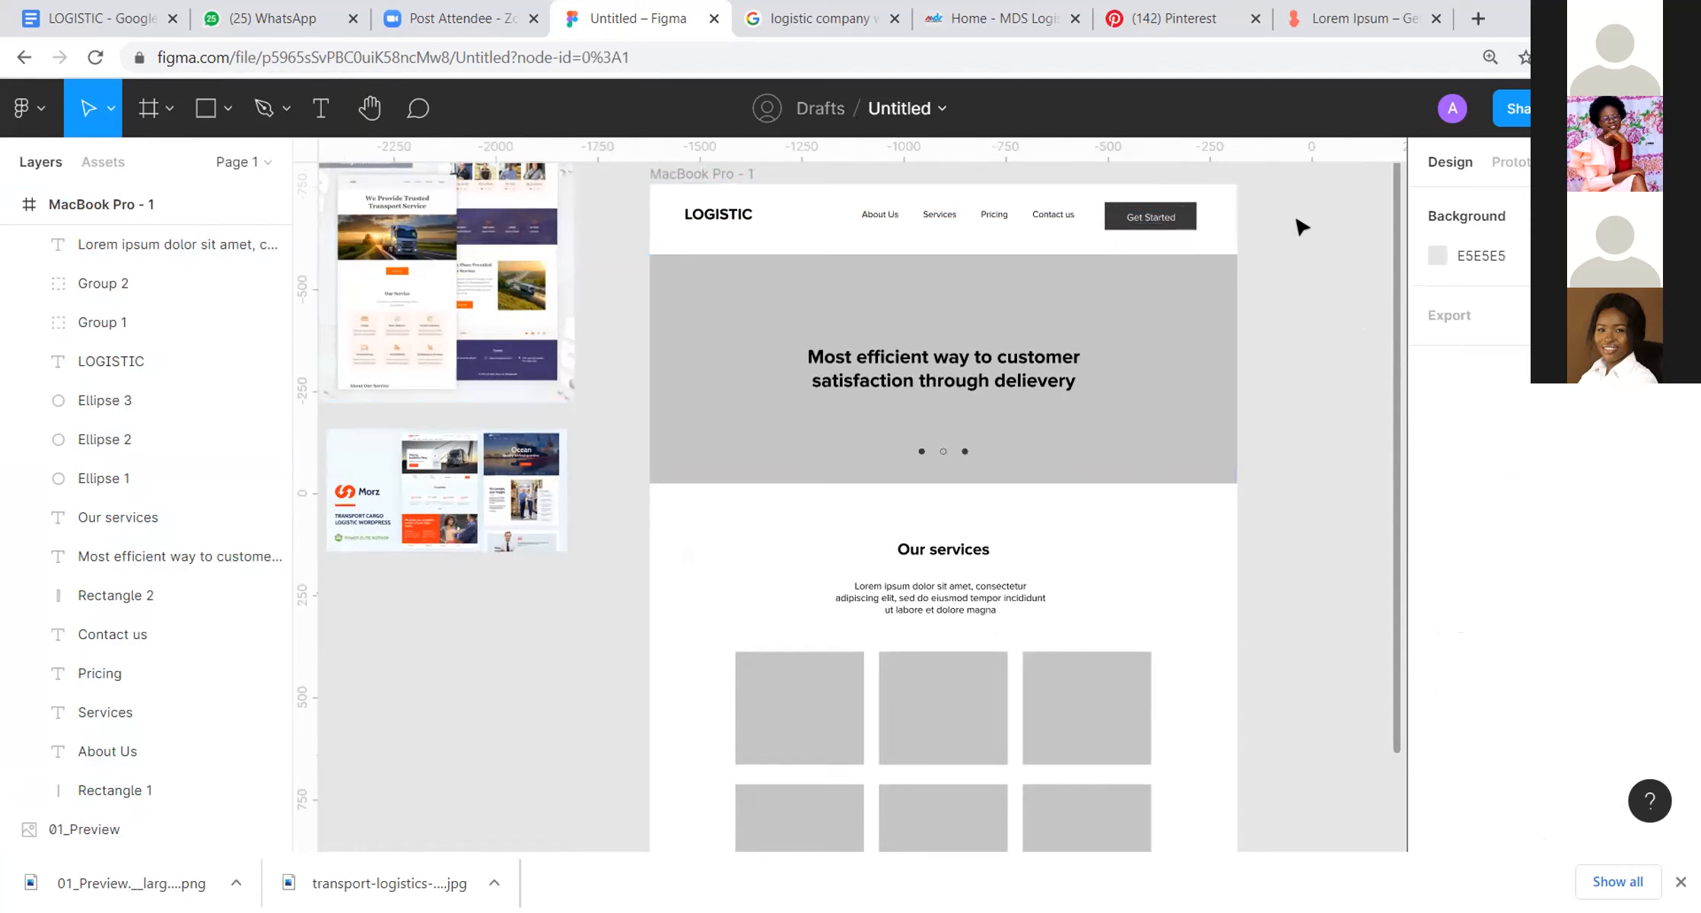
{"action": "scroll", "coordinate": [1252, 207], "scroll_direction": "up", "scroll_amount": 5}
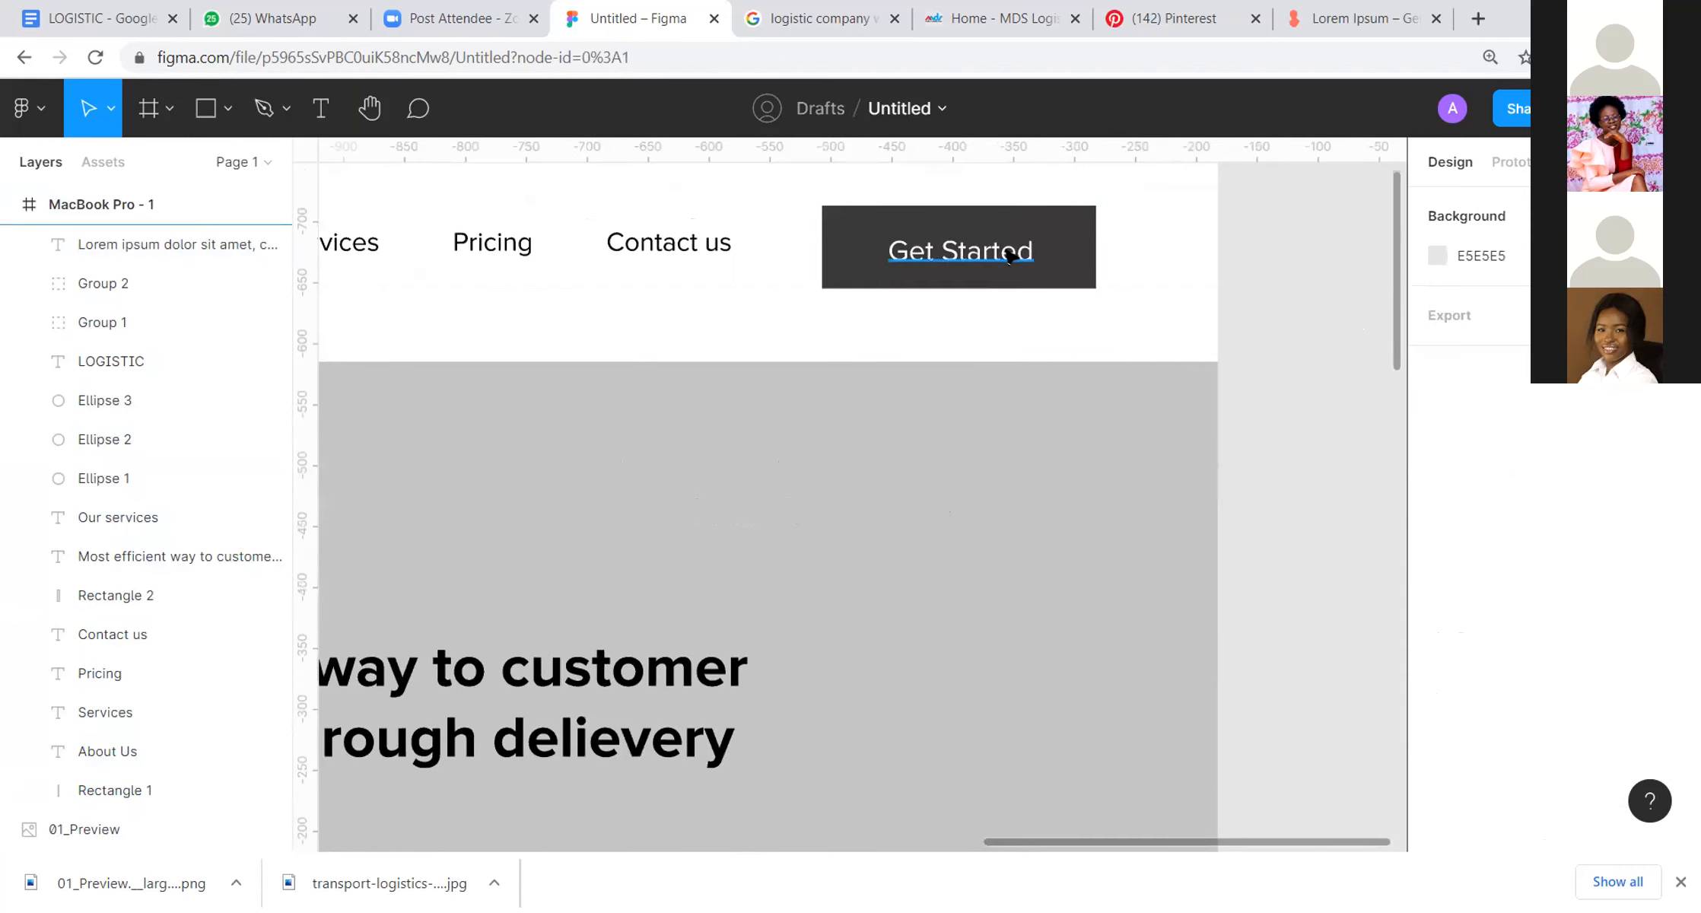
Step: Nudge the "Get Started" text up so it sits vertically centred on the dark header button
{"action": "left_click", "coordinate": [1009, 242]}
{"action": "left_click_drag", "start_coordinate": [1008, 242], "coordinate": [1010, 248]}
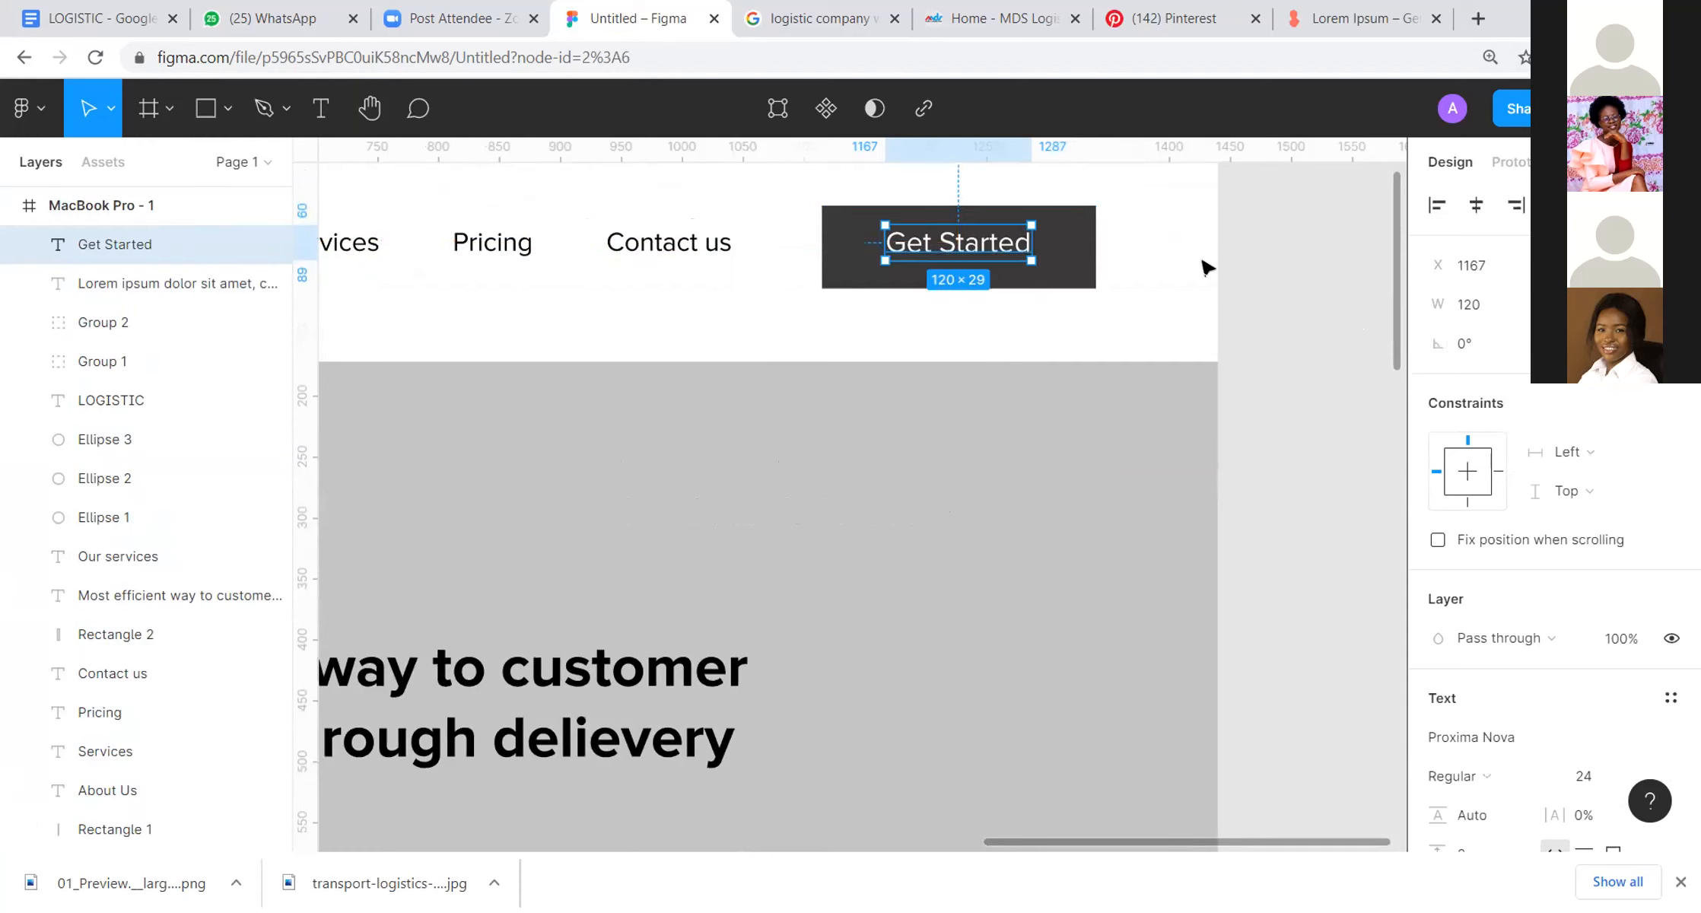
{"action": "left_click", "coordinate": [1240, 266]}
Step: Look over the page layout from the header to the service cards and compare it with the reference images
{"action": "scroll", "coordinate": [1244, 266], "scroll_direction": "down", "scroll_amount": 8}
{"action": "key", "text": "space"}
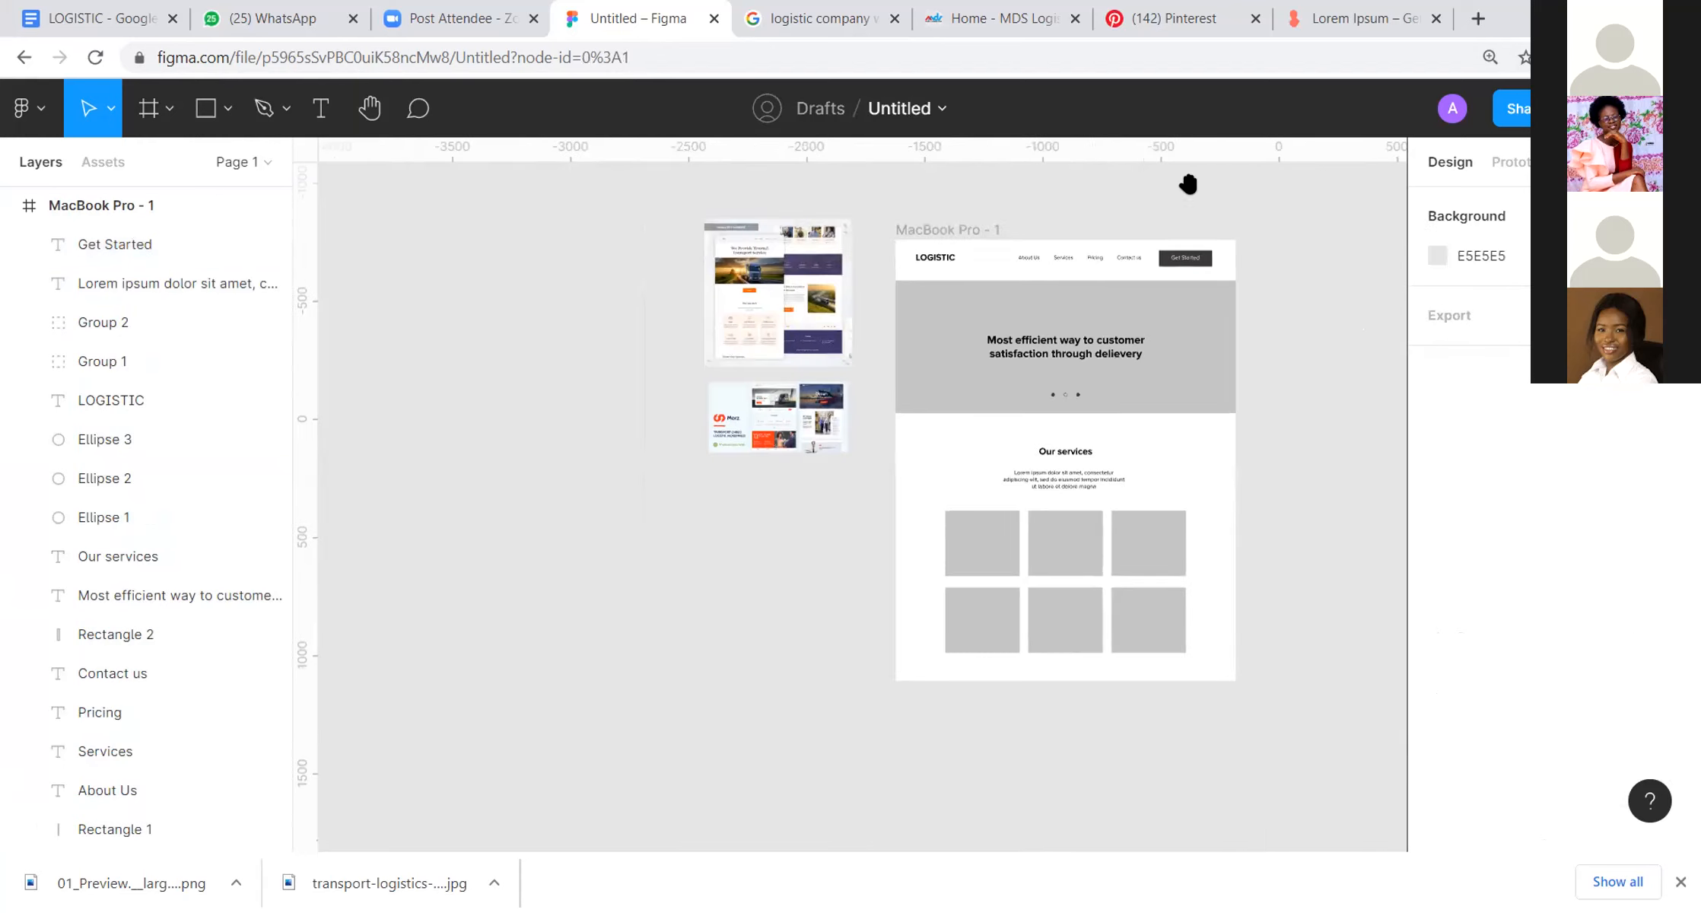
{"action": "left_click_drag", "start_coordinate": [1198, 292], "coordinate": [1132, 315]}
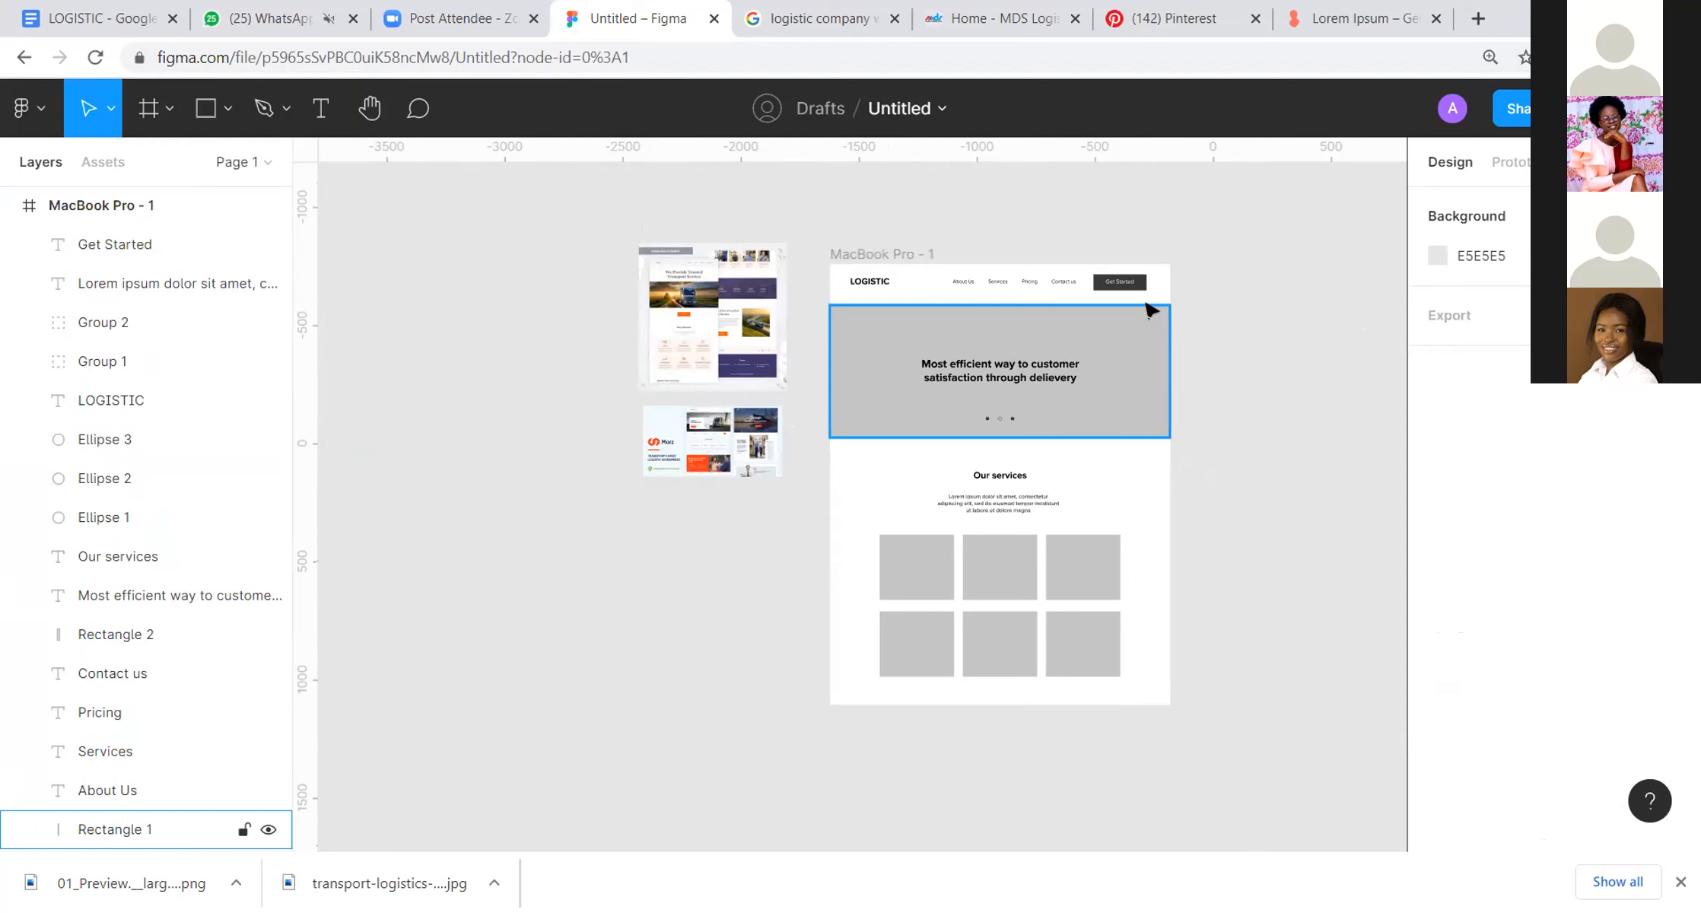
{"action": "scroll", "coordinate": [1150, 327], "scroll_direction": "up", "scroll_amount": 3}
{"action": "key", "text": "space"}
{"action": "left_click_drag", "start_coordinate": [1290, 334], "coordinate": [1326, 274]}
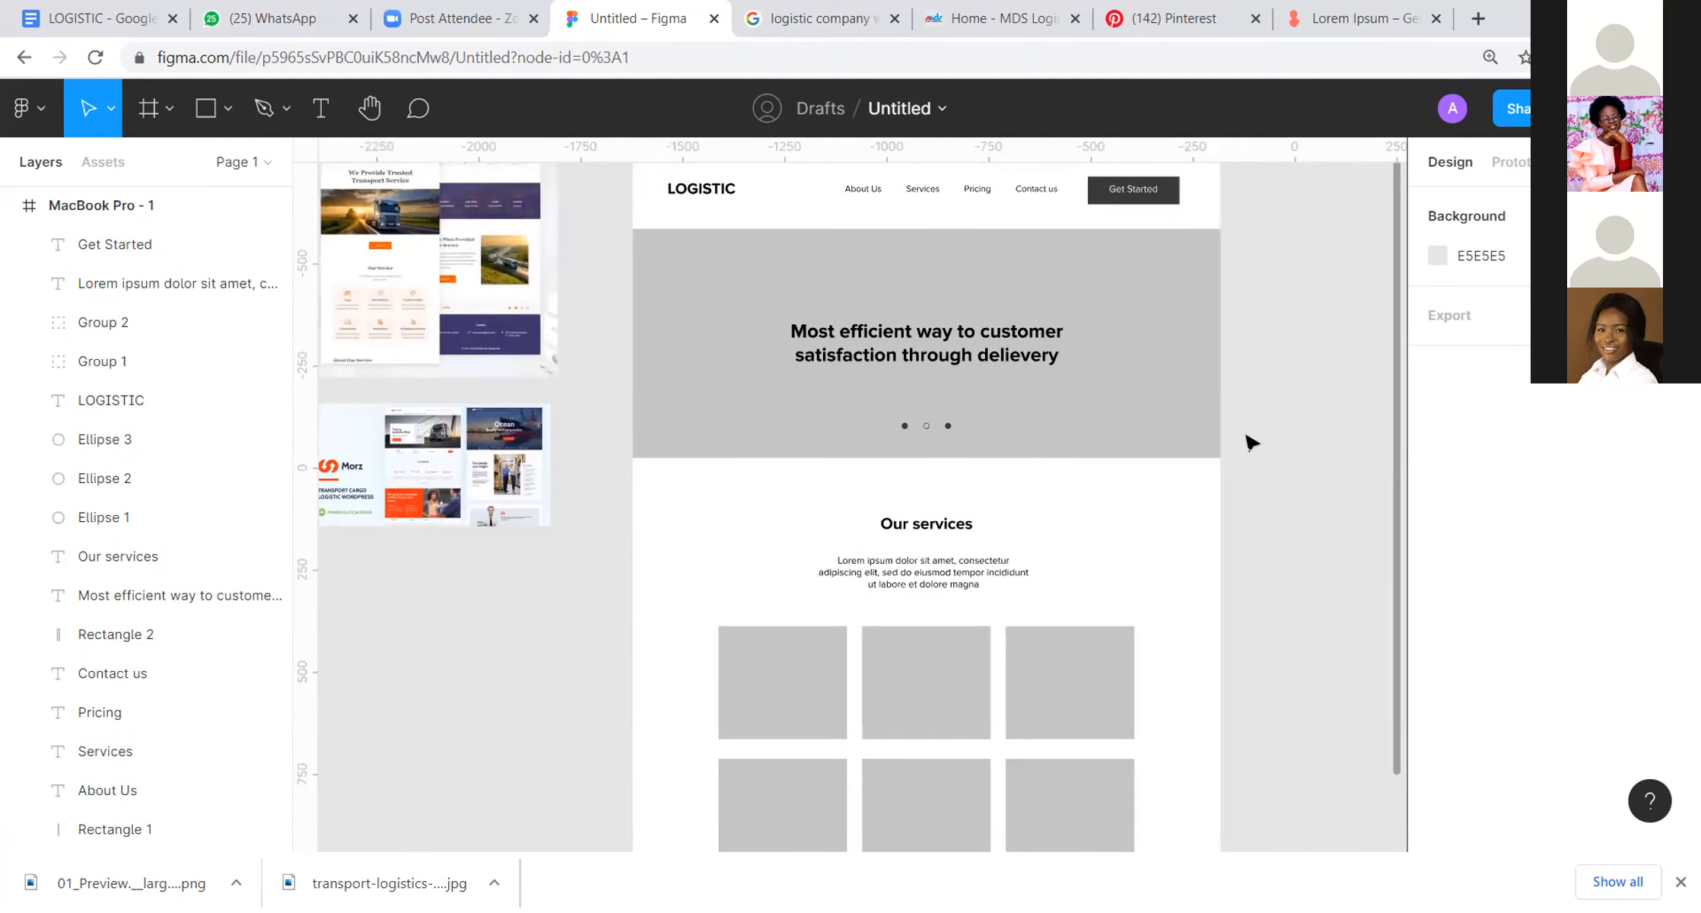
{"action": "key", "text": "space"}
{"action": "left_click_drag", "start_coordinate": [1062, 333], "coordinate": [1152, 306]}
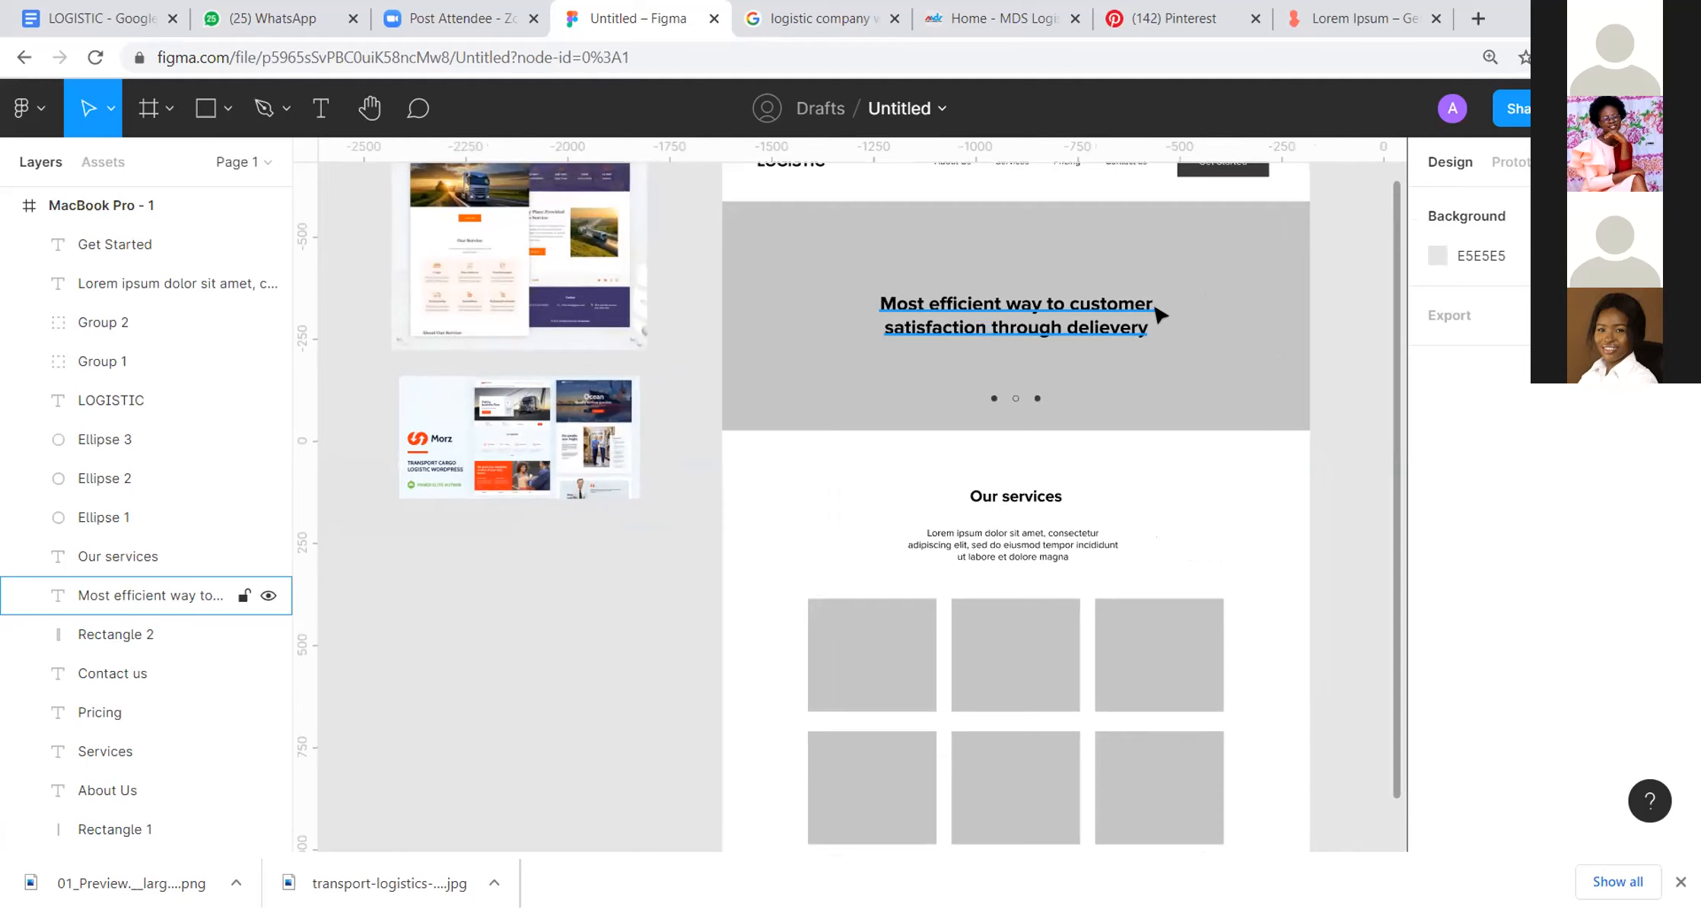
{"action": "scroll", "coordinate": [1163, 544], "scroll_direction": "up", "scroll_amount": 3}
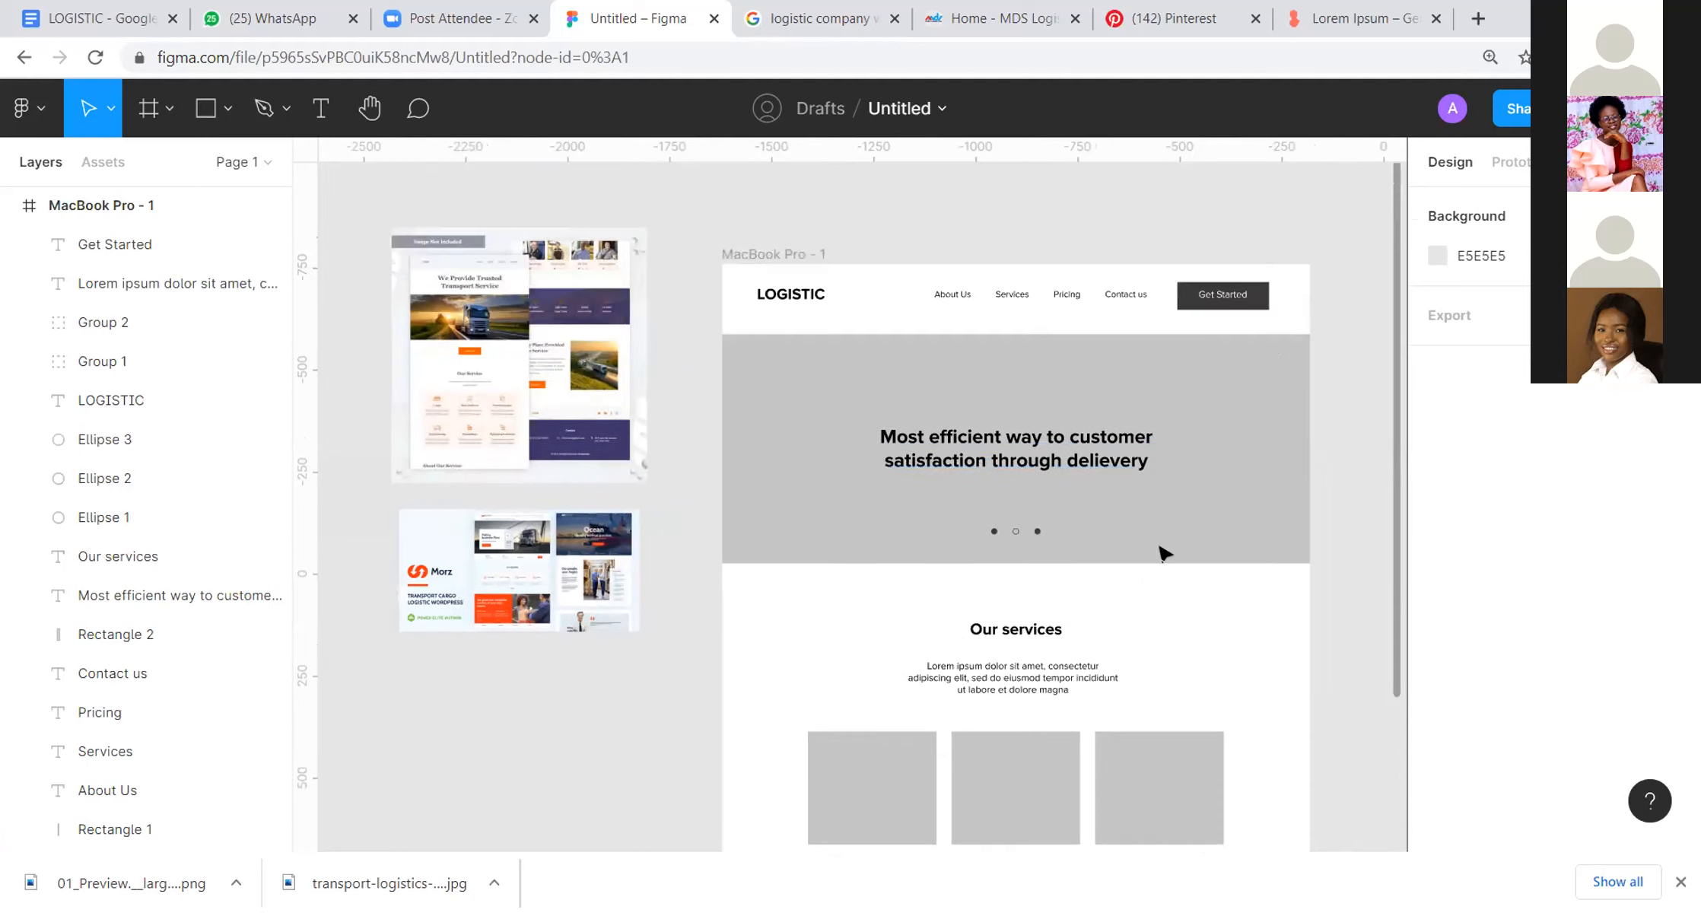
{"action": "scroll", "coordinate": [1162, 551], "scroll_direction": "down", "scroll_amount": 3}
{"action": "left_click_drag", "start_coordinate": [1184, 471], "coordinate": [1191, 570]}
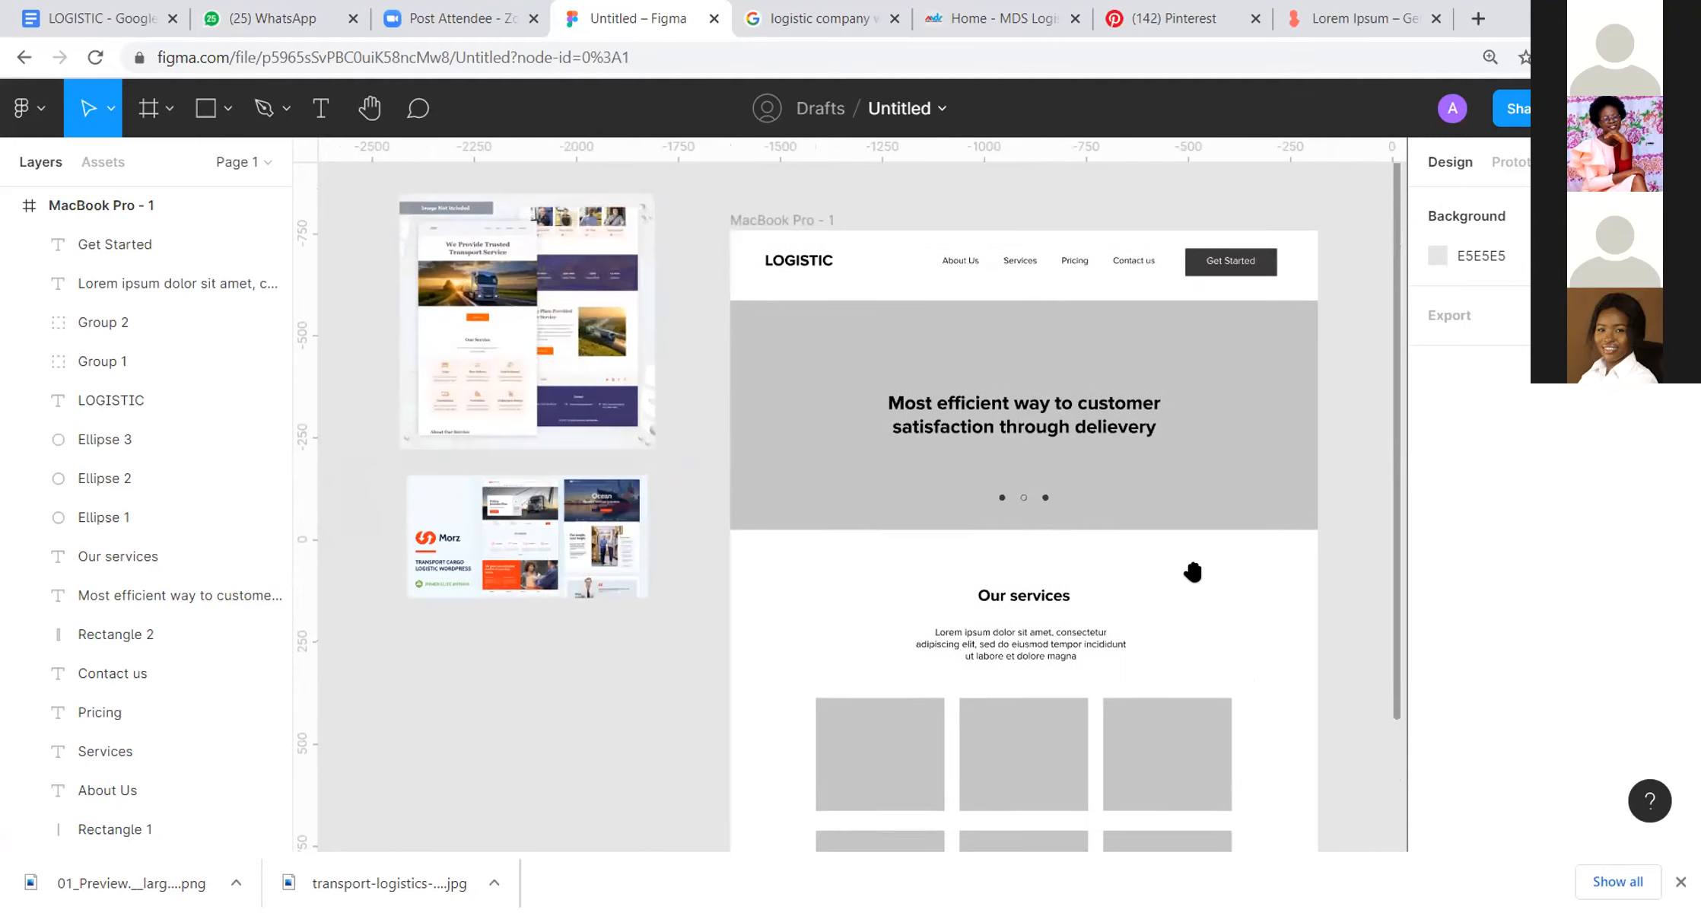
{"action": "left_click", "coordinate": [816, 260]}
{"action": "left_click", "coordinate": [1272, 272], "text": "shift"}
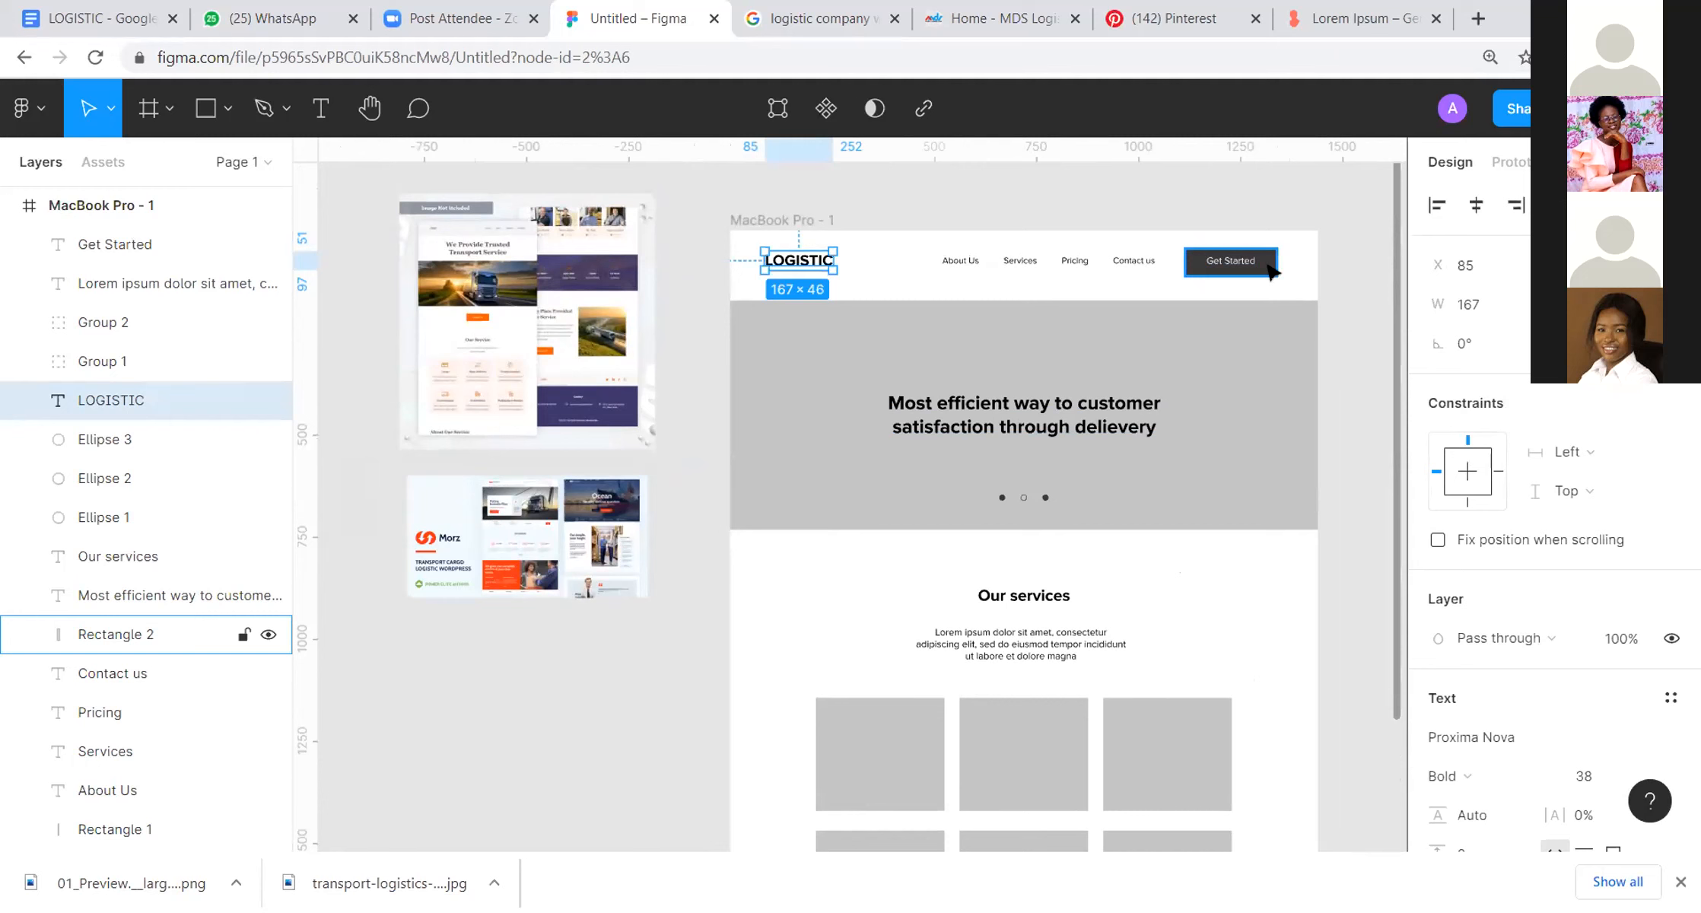
{"action": "key", "text": "i"}
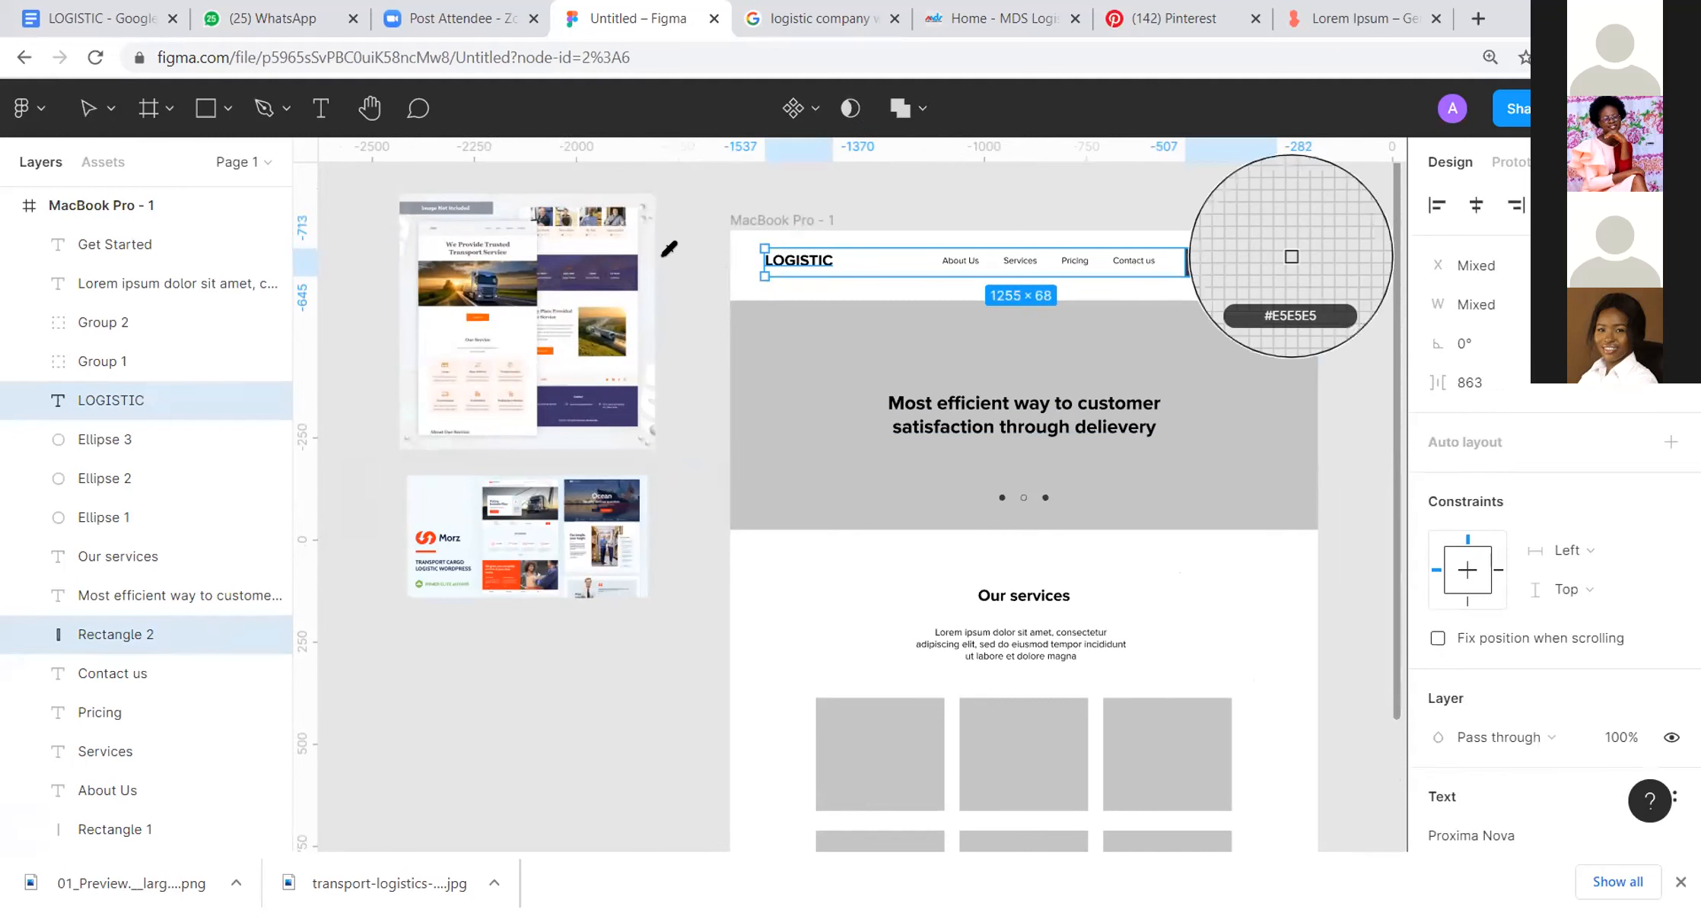
{"action": "key", "text": "Escape"}
Step: Draw a 60 × 47 rectangle beside the Morz reference image and fill it with slate blue 465D84 sampled from the Ocean hero
{"action": "scroll", "coordinate": [473, 255], "scroll_direction": "left", "scroll_amount": 4}
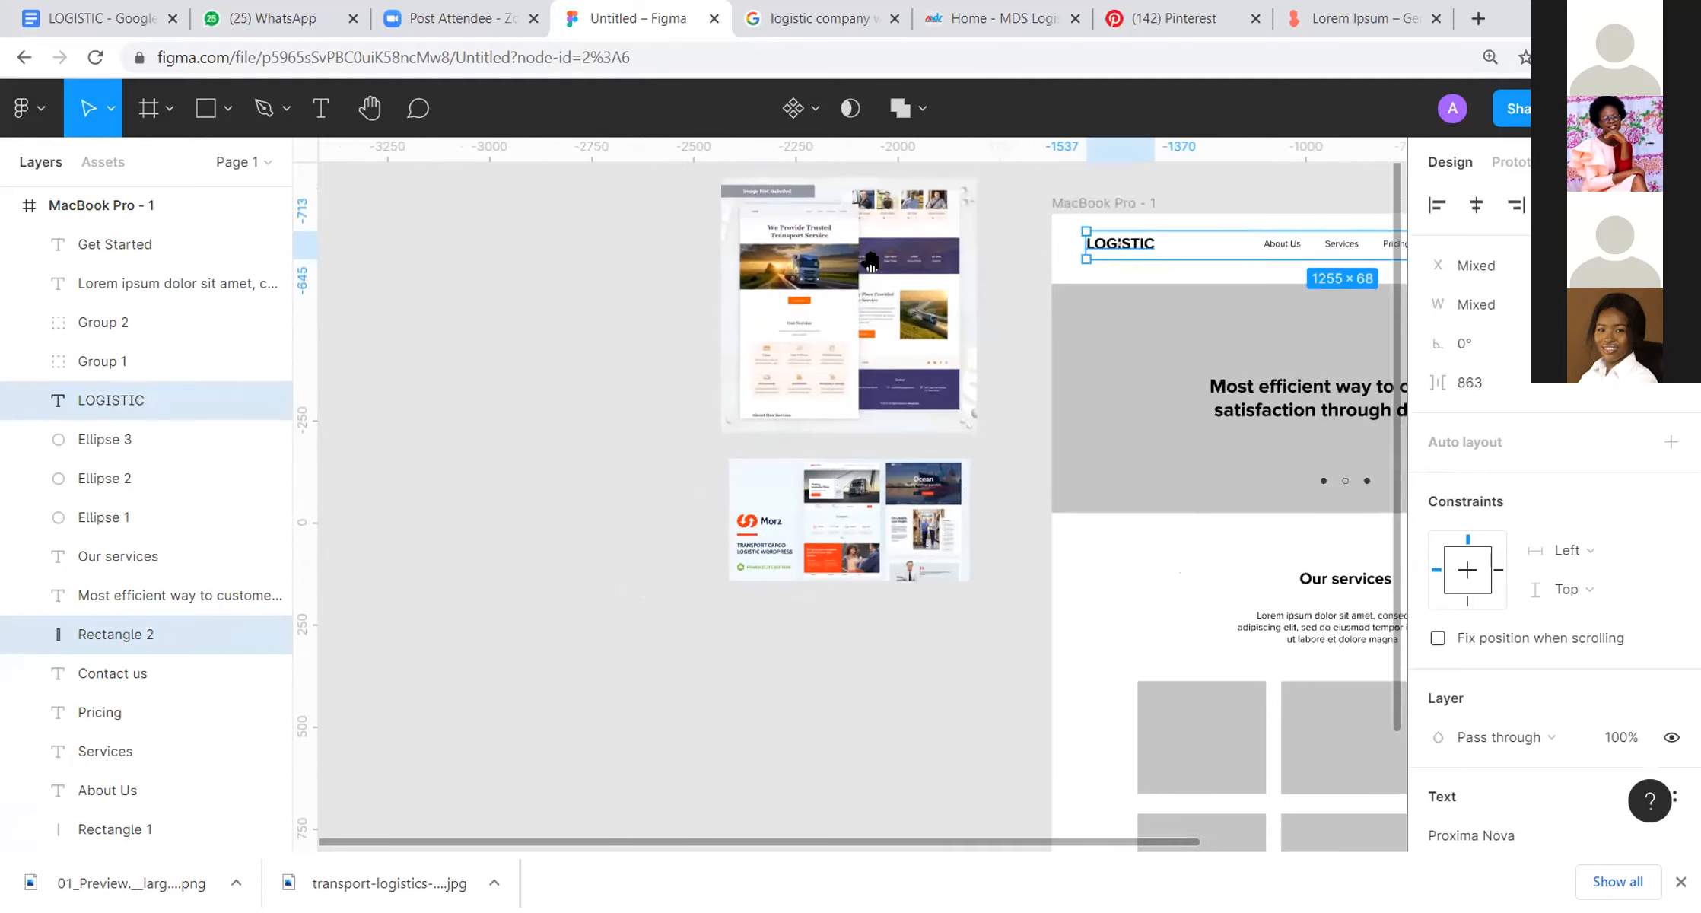
{"action": "left_click", "coordinate": [204, 110]}
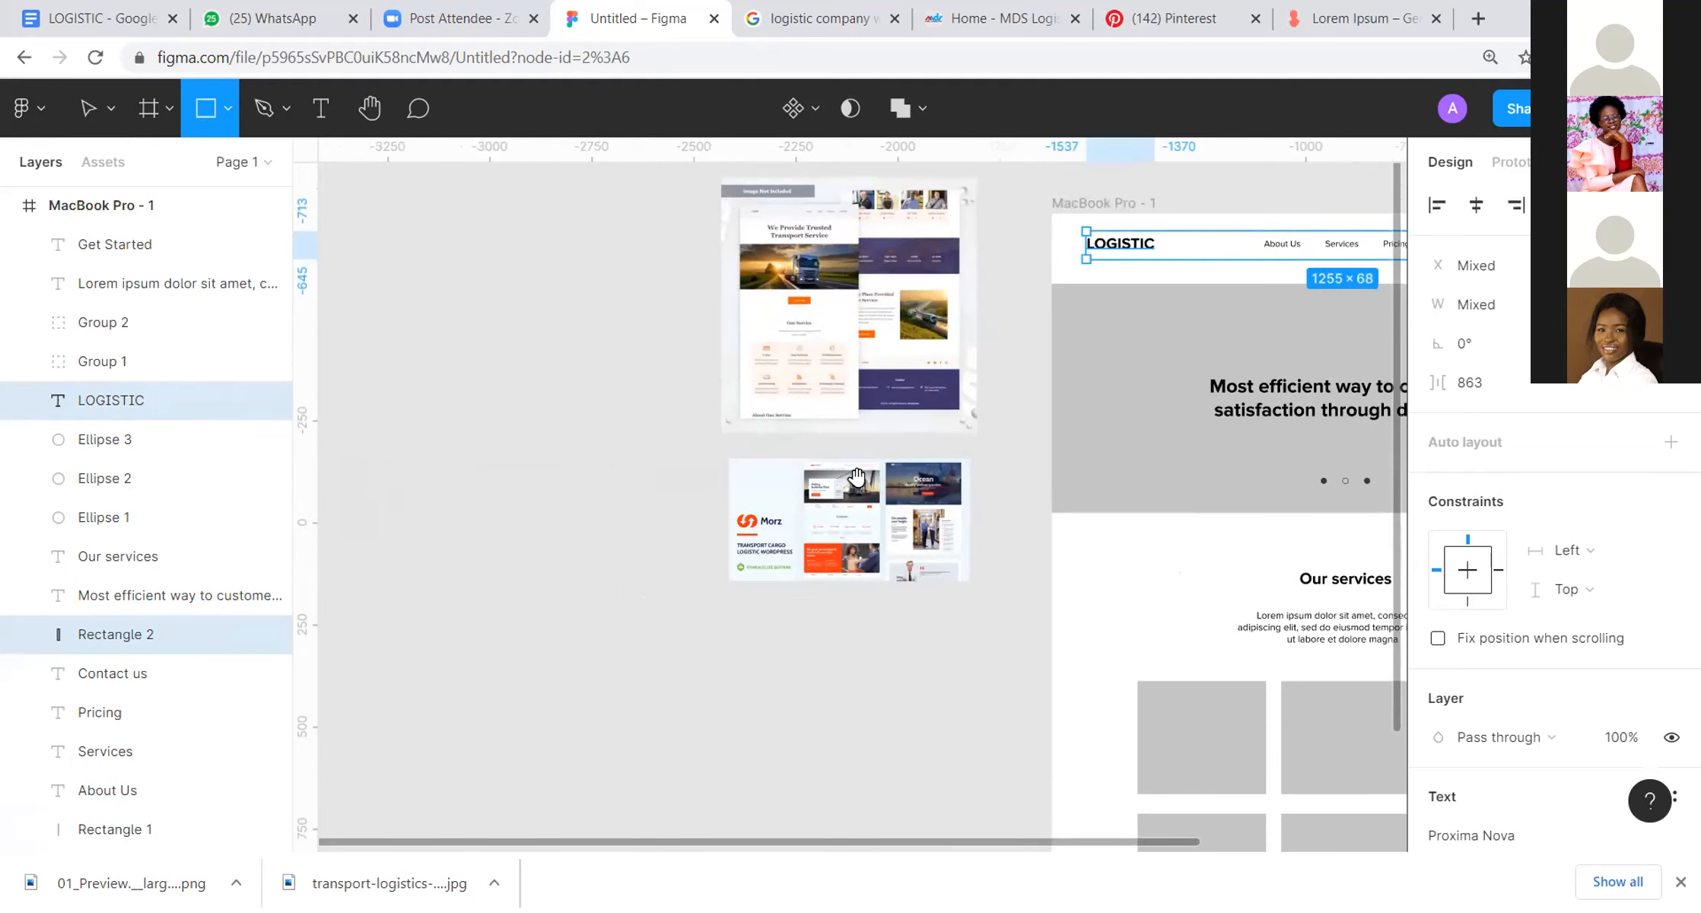
{"action": "scroll", "coordinate": [856, 477], "scroll_direction": "down", "scroll_amount": 4}
{"action": "scroll", "coordinate": [778, 278], "scroll_direction": "up", "scroll_amount": 5}
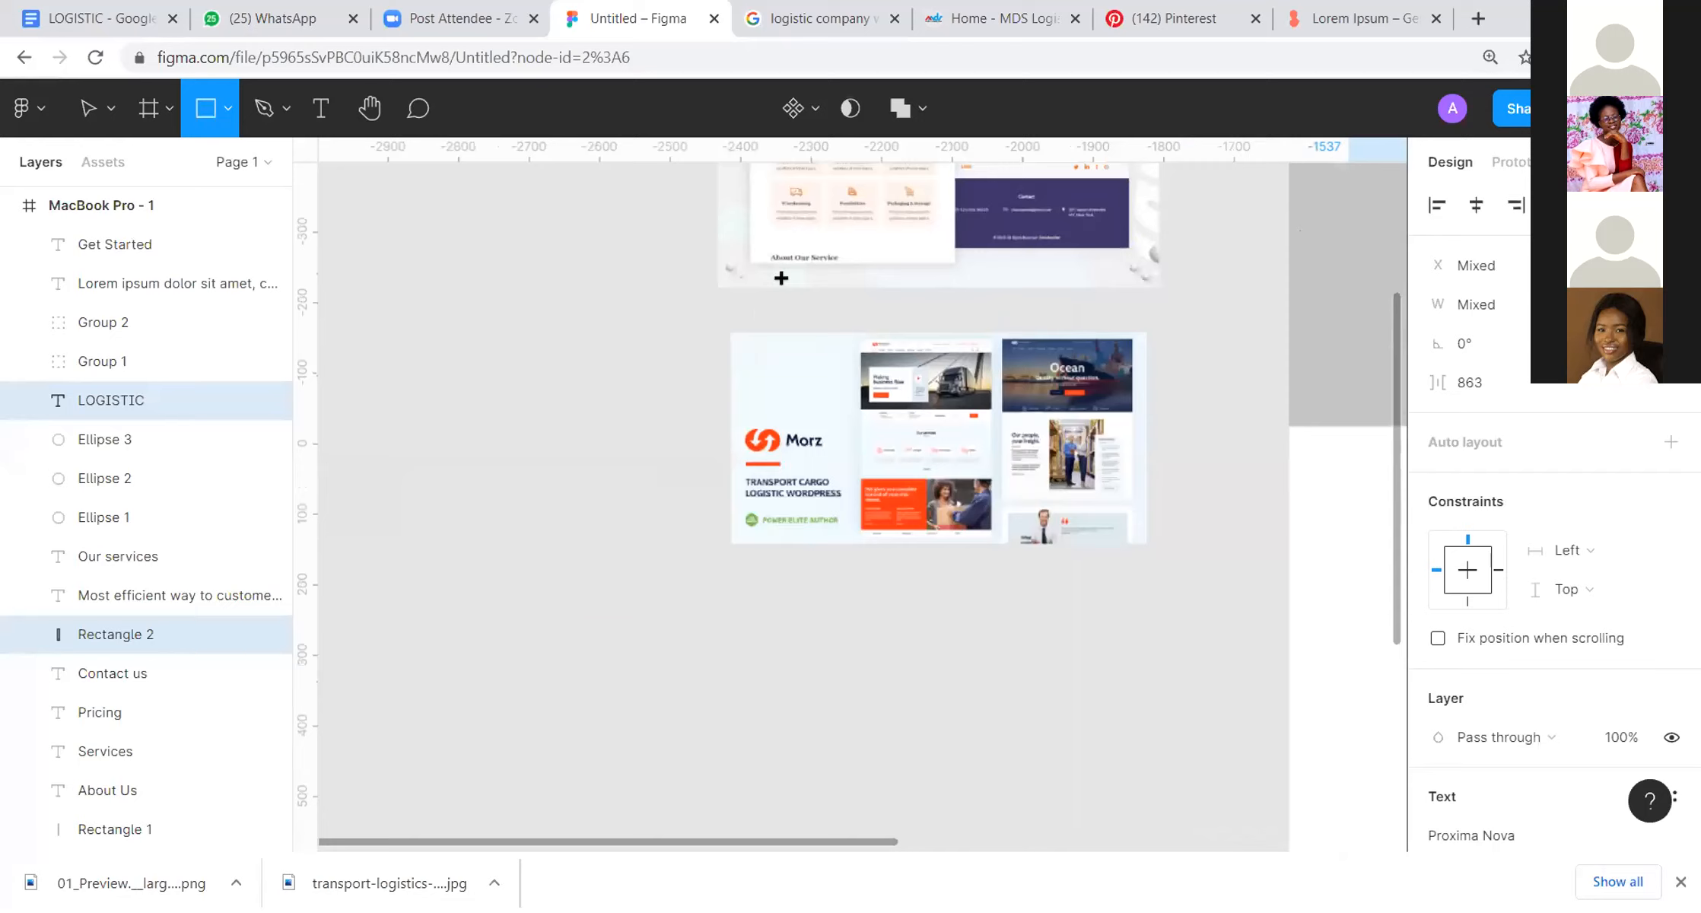
{"action": "left_click_drag", "start_coordinate": [1091, 362], "coordinate": [792, 340]}
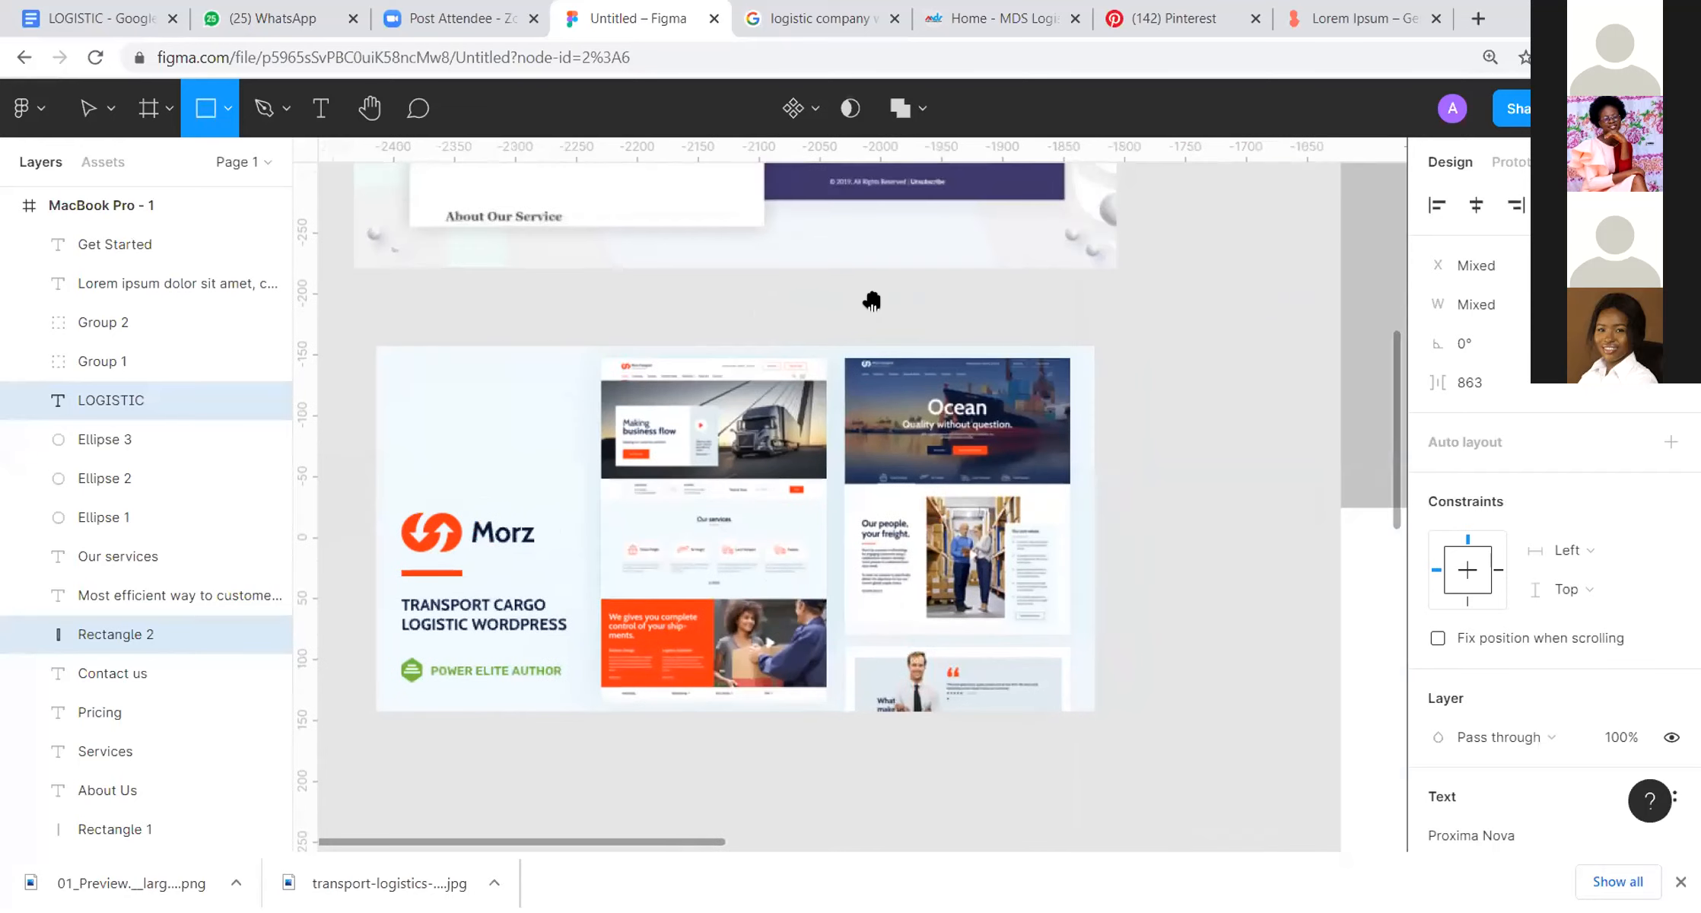
{"action": "scroll", "coordinate": [875, 297], "scroll_direction": "right", "scroll_amount": 3}
{"action": "left_click_drag", "start_coordinate": [988, 353], "coordinate": [1061, 409]}
{"action": "key", "text": "i"}
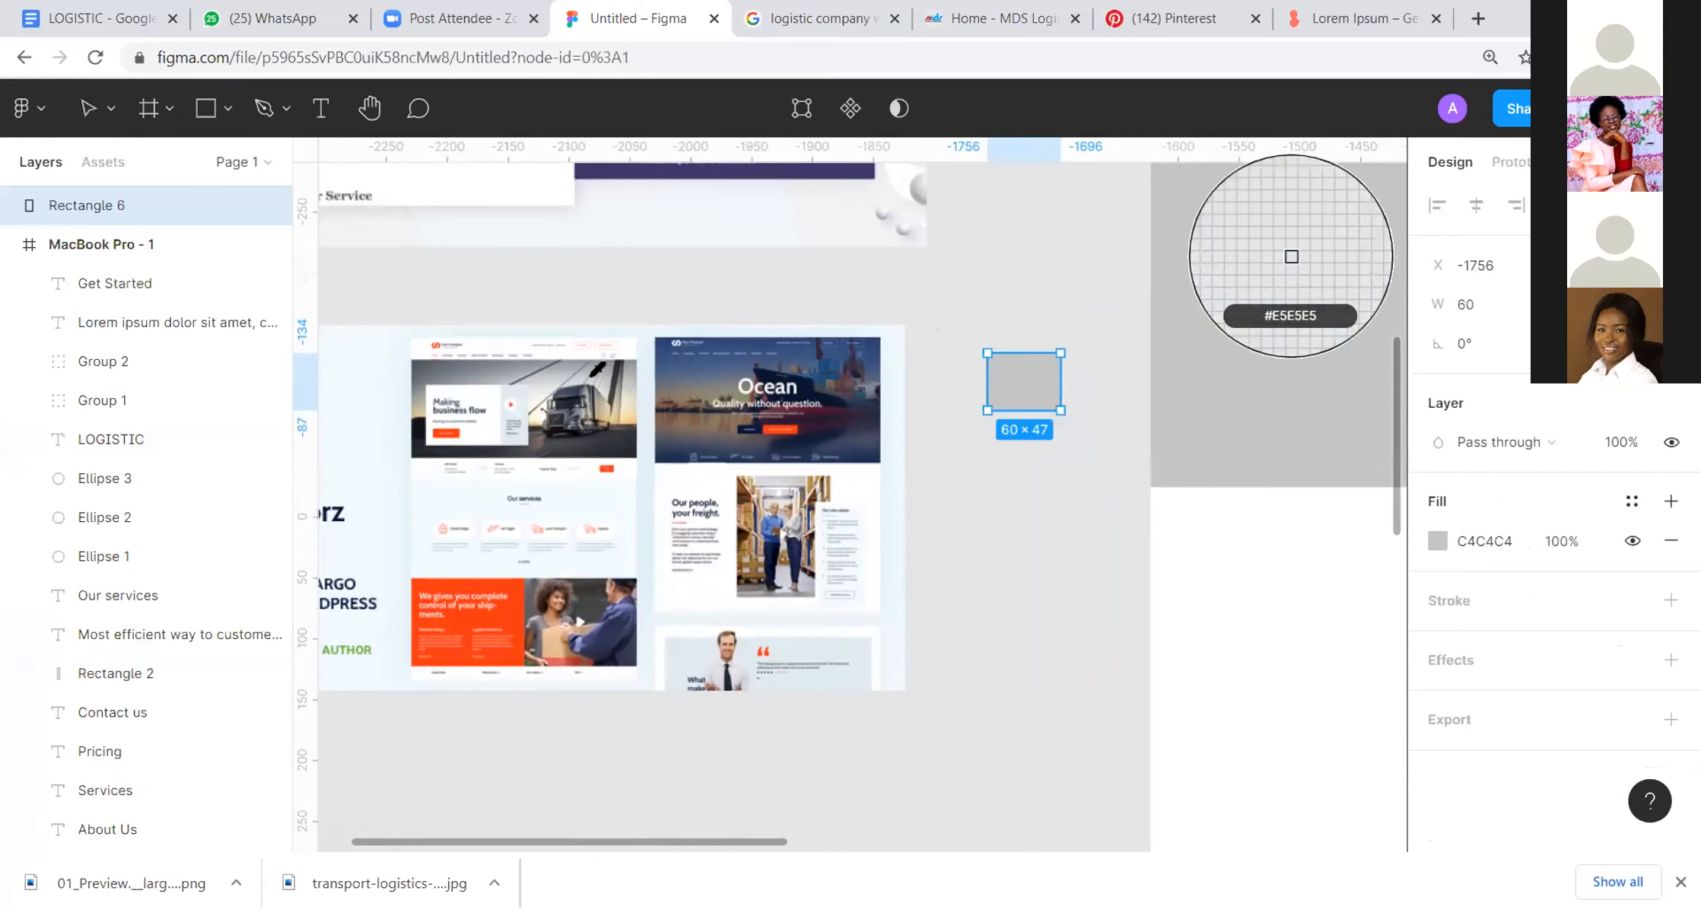
{"action": "left_click", "coordinate": [676, 359]}
{"action": "left_click", "coordinate": [1068, 437]}
Step: Duplicate the blue swatch directly below itself and fill the copy with dark navy 06163A sampled from the reference image
{"action": "left_click", "coordinate": [1031, 406]}
{"action": "left_click_drag", "start_coordinate": [1033, 416], "coordinate": [1044, 487]}
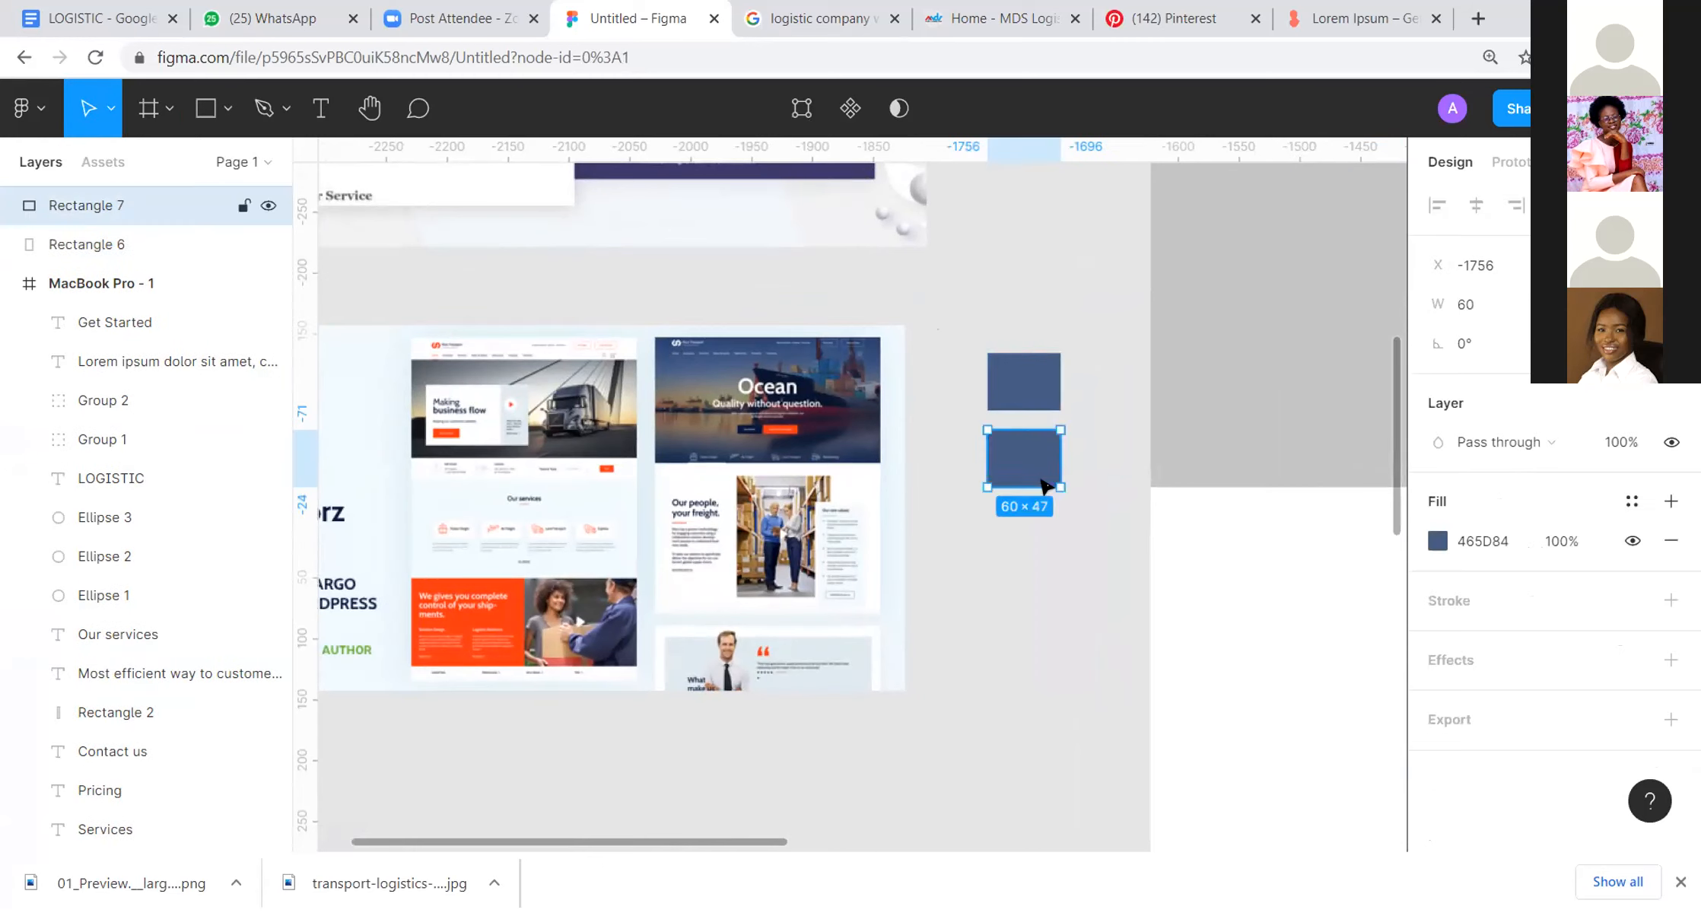
{"action": "key", "text": "i"}
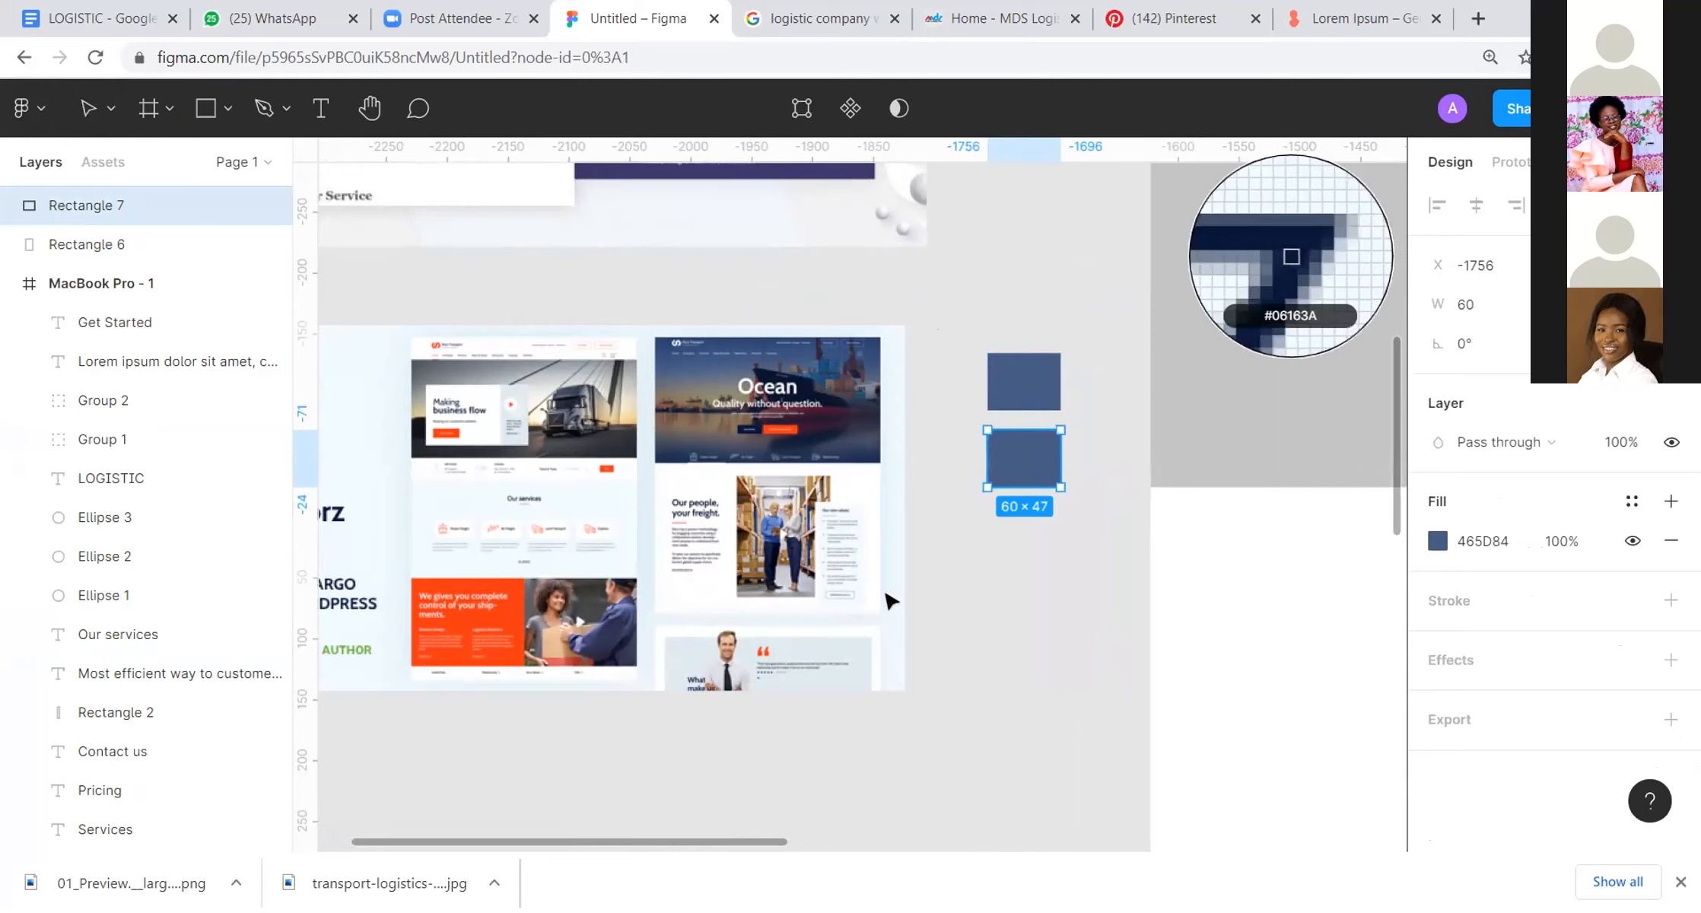
{"action": "left_click", "coordinate": [853, 461]}
Step: Duplicate the navy swatch below itself and fill the copy with orange FF3513 sampled from the Morz reference
{"action": "left_click_drag", "start_coordinate": [1050, 469], "coordinate": [1050, 545]}
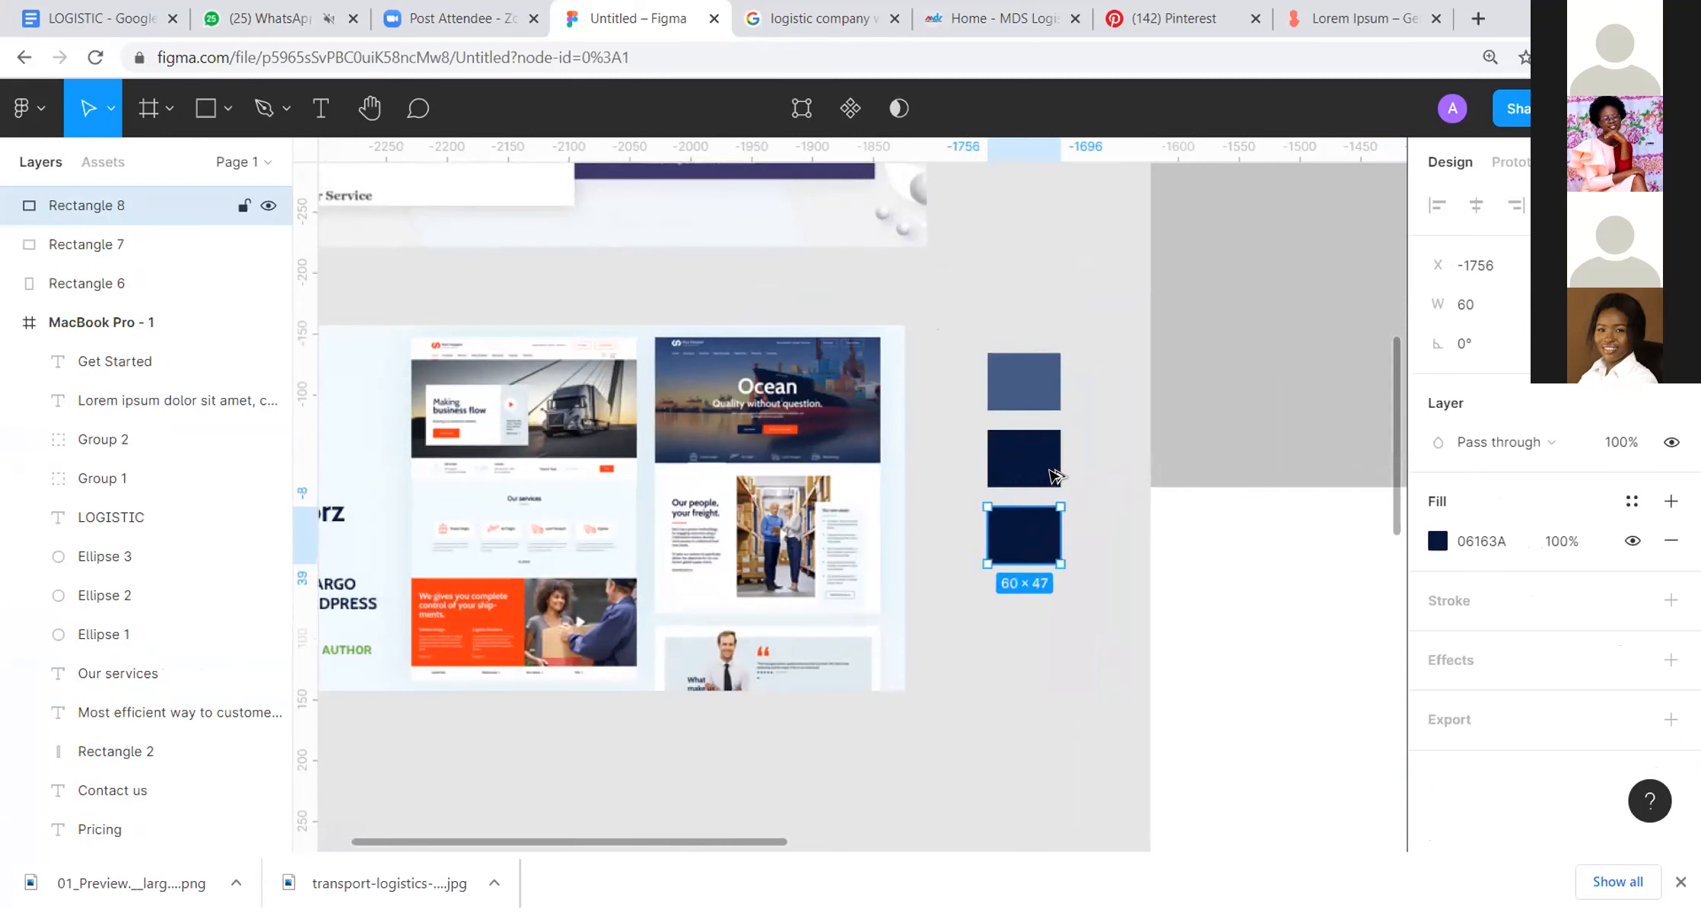
{"action": "key", "text": "i"}
{"action": "left_click", "coordinate": [518, 587]}
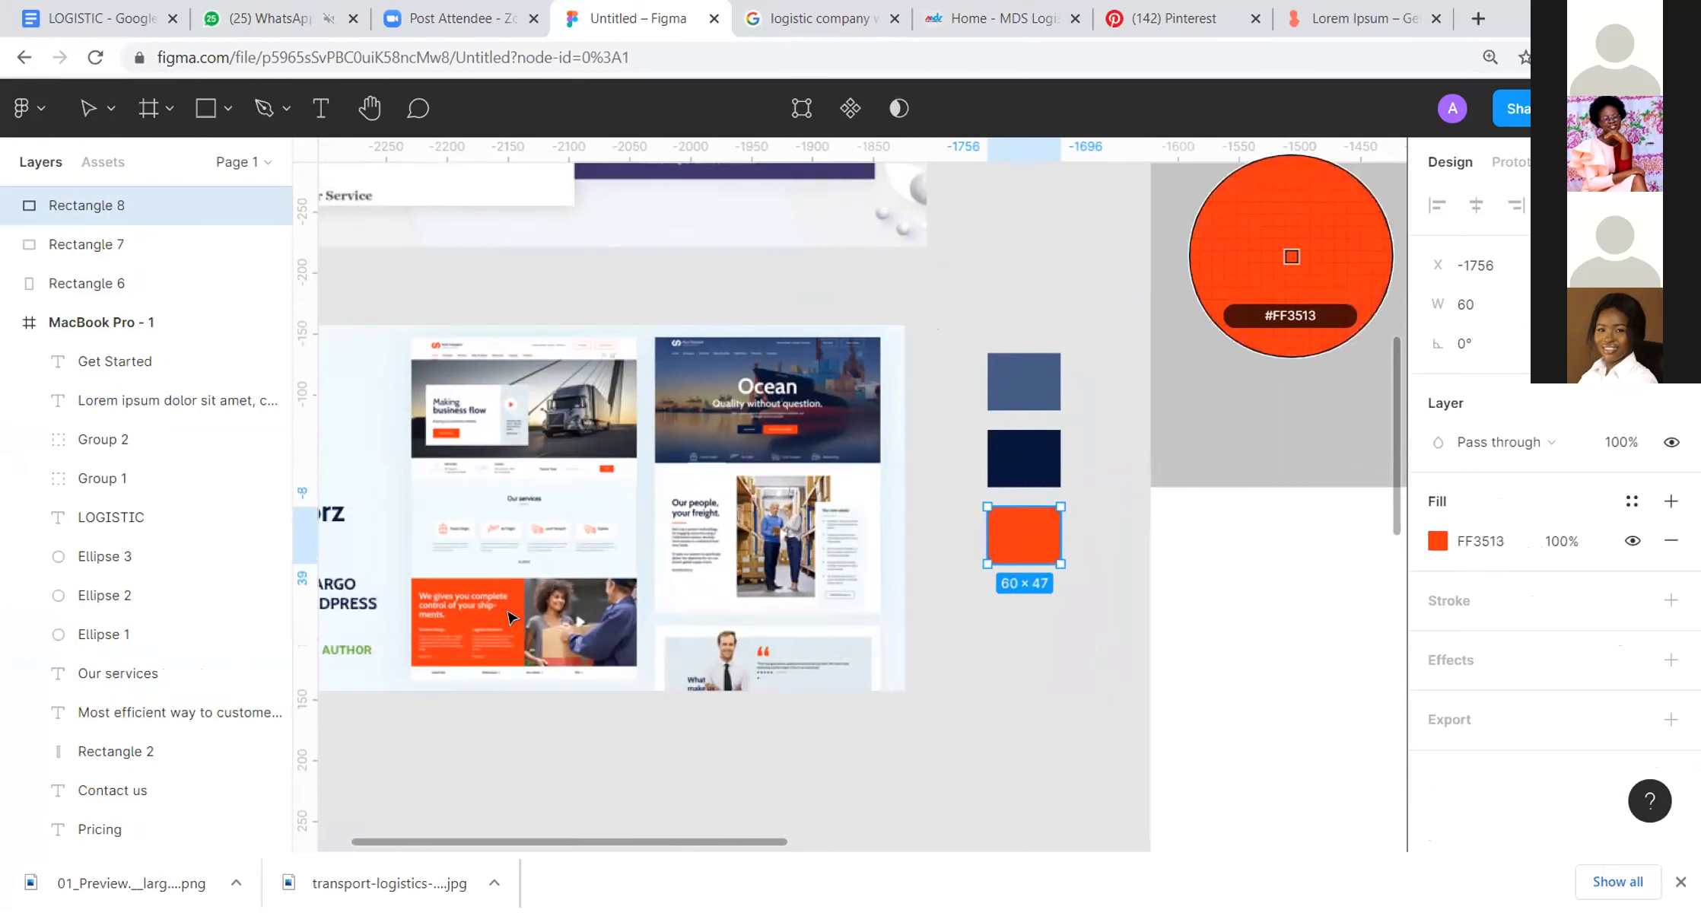
{"action": "left_click", "coordinate": [1006, 612]}
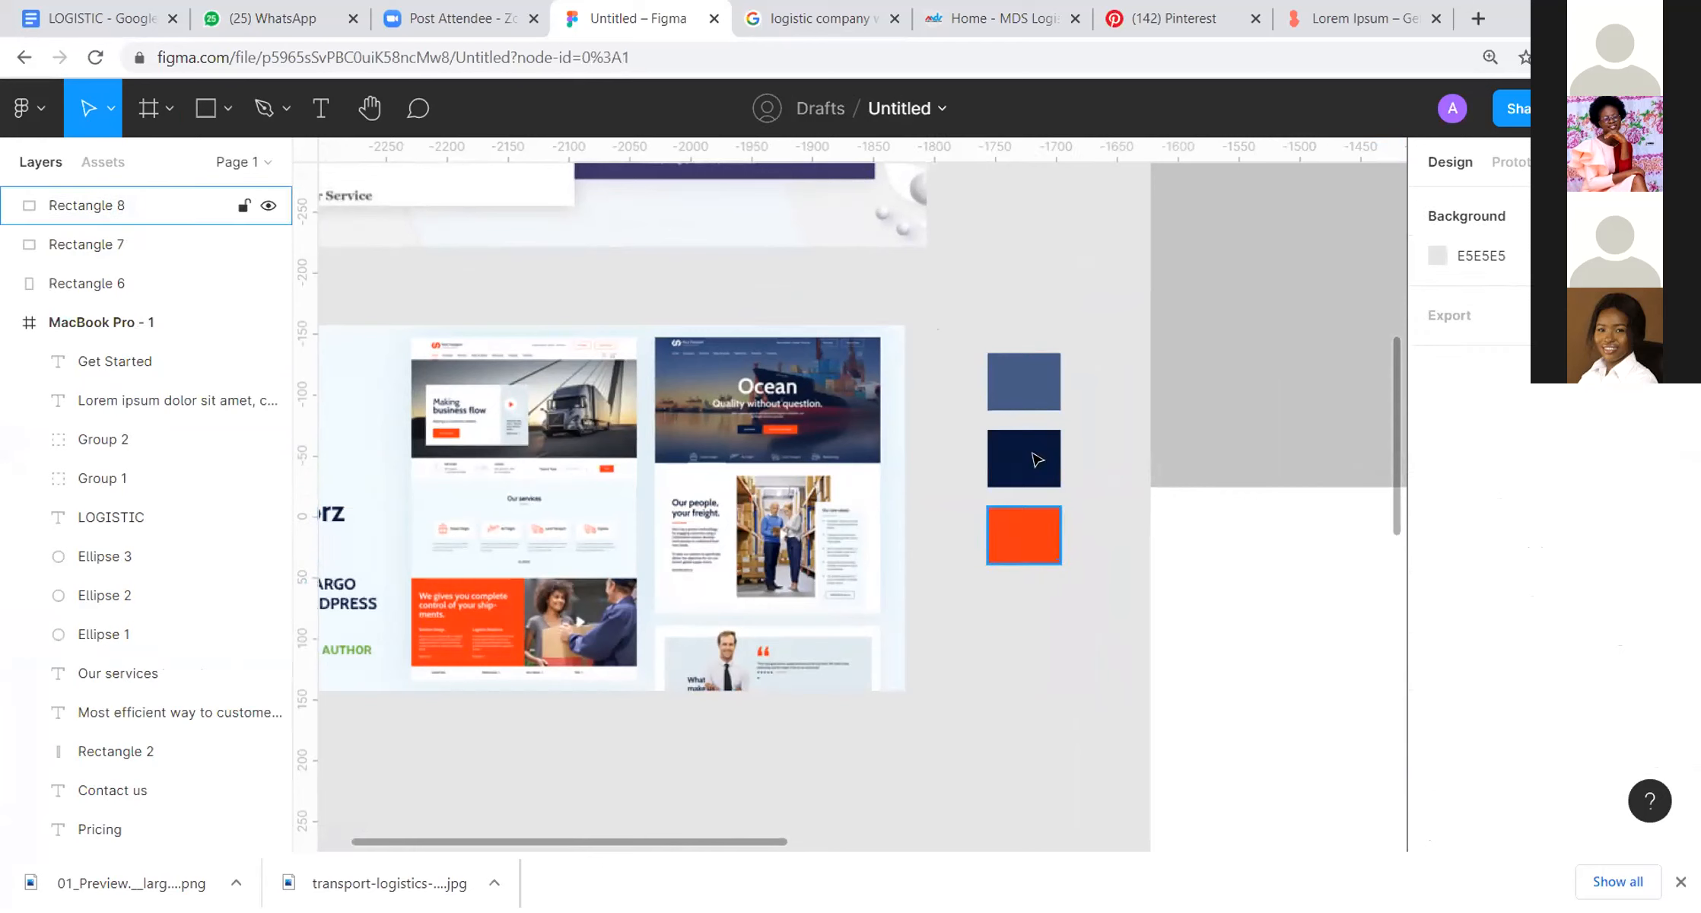
Step: Duplicate the orange swatch below itself and fill the copy with the pale blue background colour of the Morz reference
{"action": "left_click_drag", "start_coordinate": [1038, 532], "coordinate": [1036, 612]}
{"action": "key", "text": "i"}
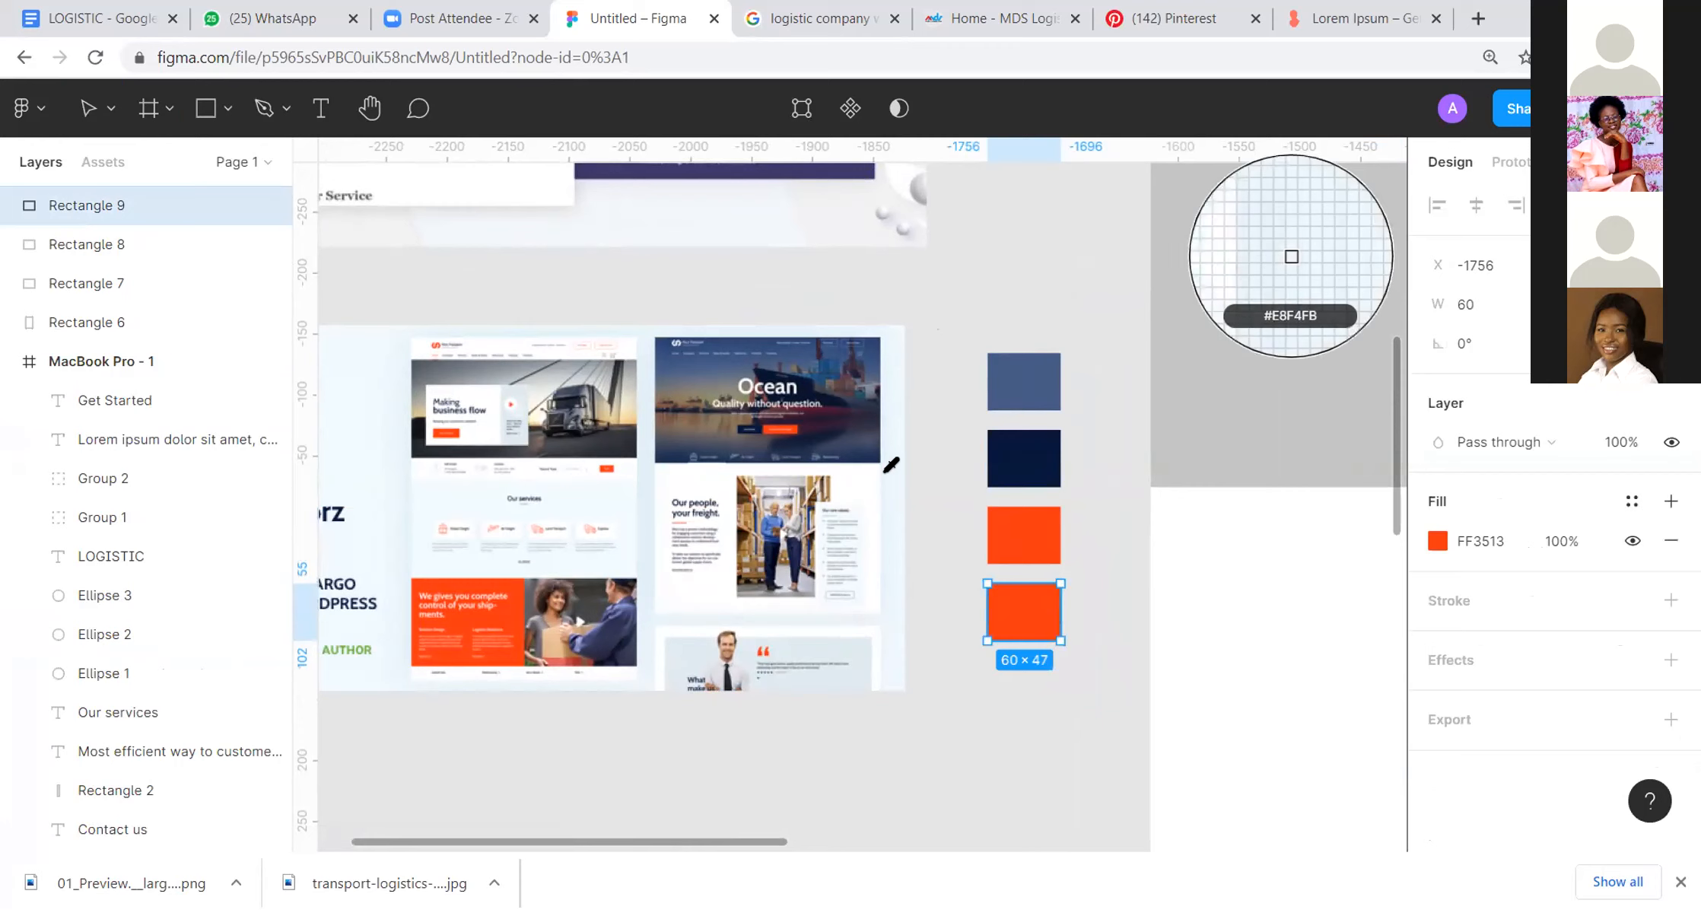
{"action": "left_click", "coordinate": [887, 468]}
{"action": "left_click", "coordinate": [1114, 430]}
Step: Fill the MacBook Pro frame's background with the pale blue sampled from the lowest colour swatch
{"action": "scroll", "coordinate": [1111, 427], "scroll_direction": "down", "scroll_amount": 5}
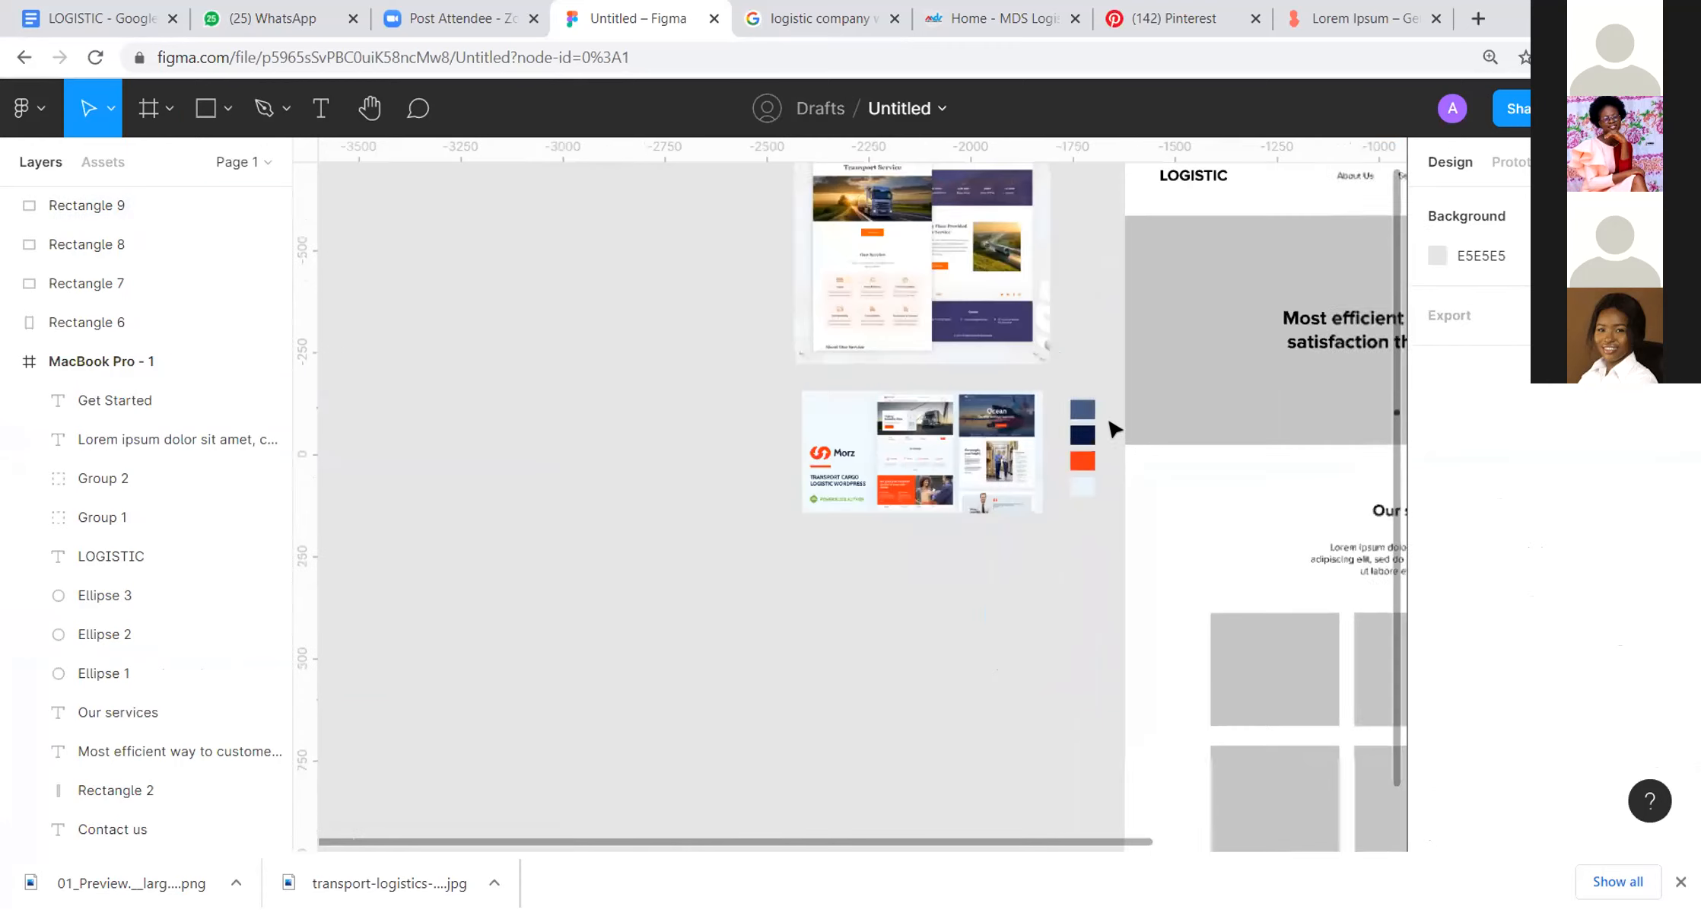
{"action": "left_click_drag", "start_coordinate": [1109, 428], "coordinate": [649, 395]}
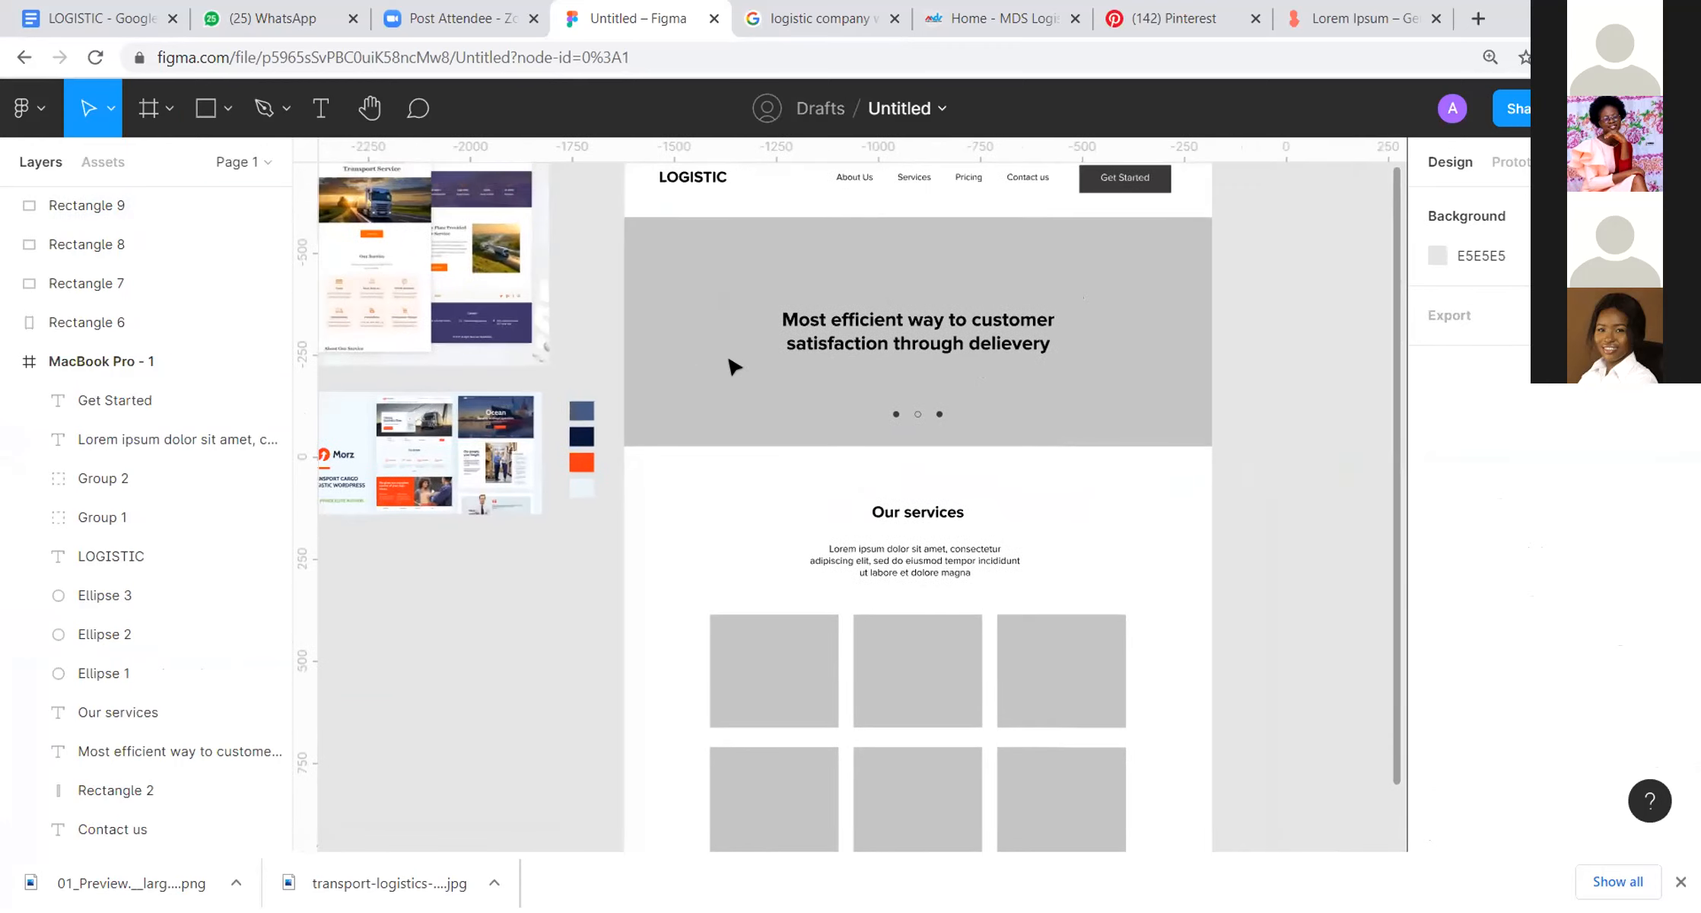
{"action": "scroll", "coordinate": [836, 314], "scroll_direction": "down", "scroll_amount": 3}
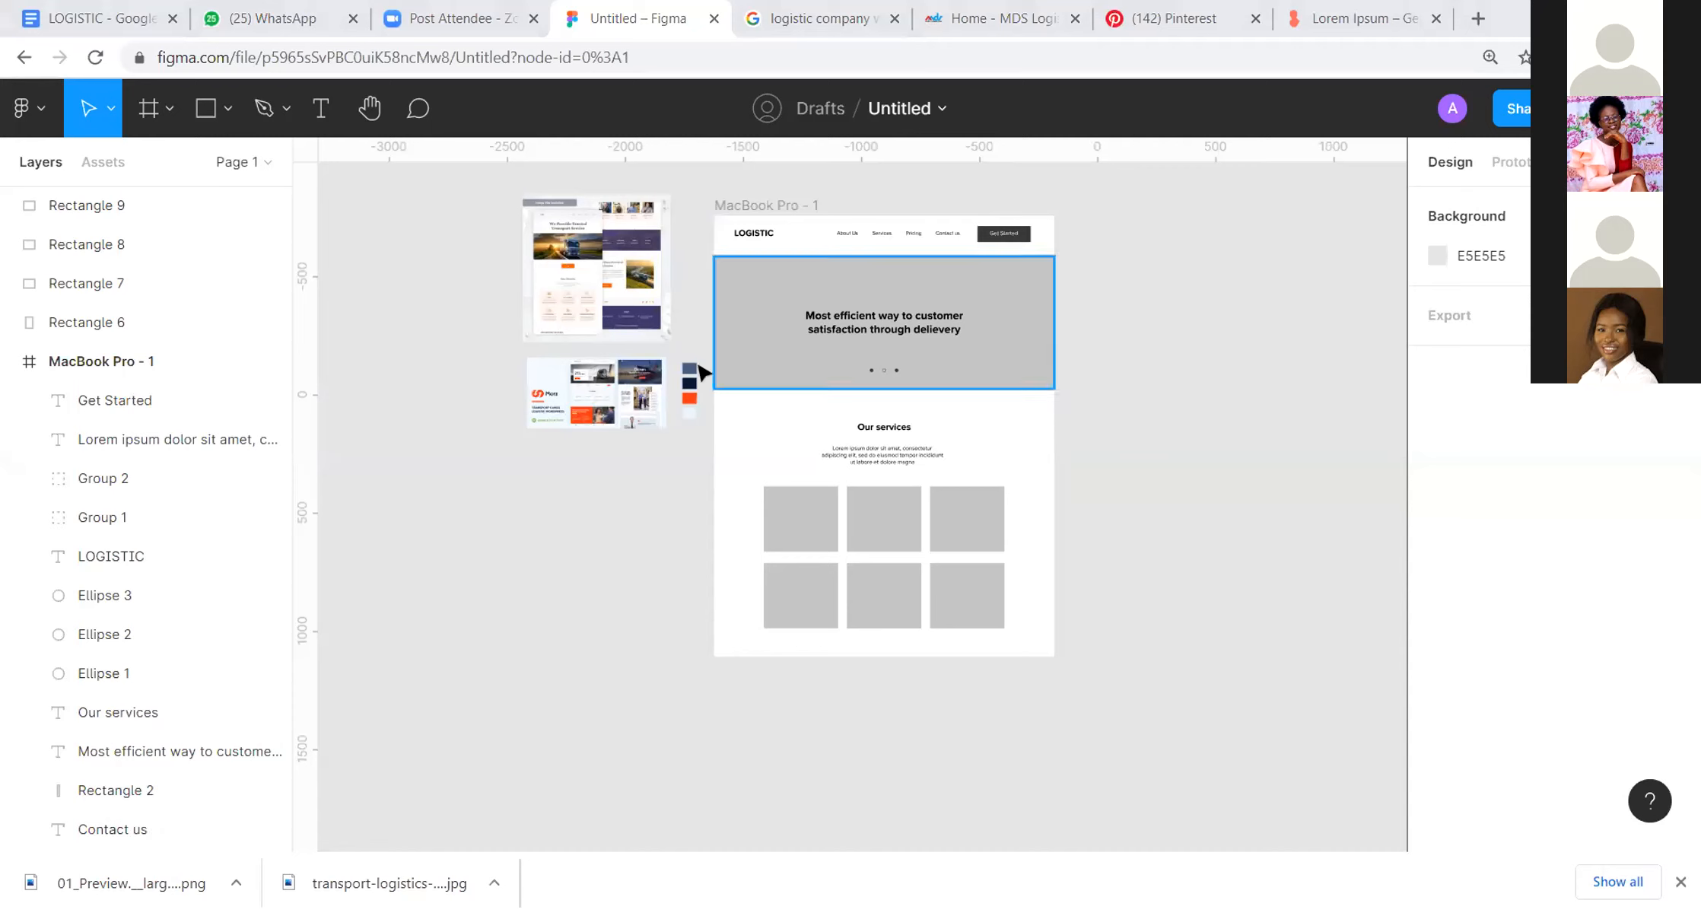
{"action": "left_click", "coordinate": [771, 207]}
{"action": "key", "text": "i"}
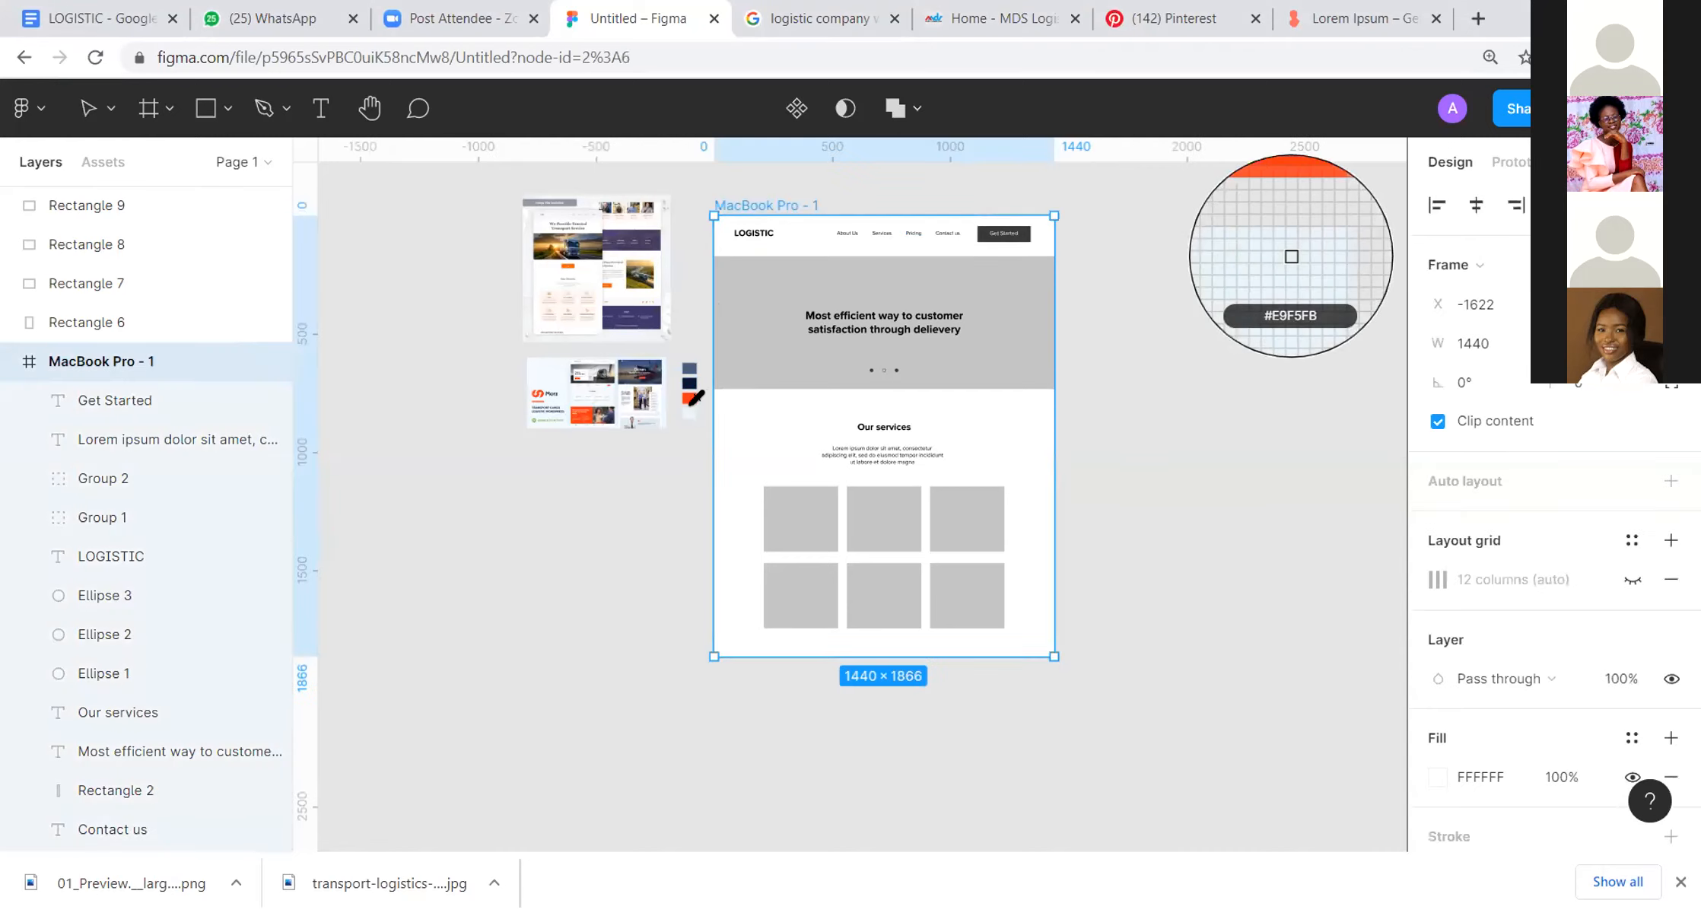
{"action": "left_click", "coordinate": [690, 413]}
{"action": "left_click", "coordinate": [1115, 292]}
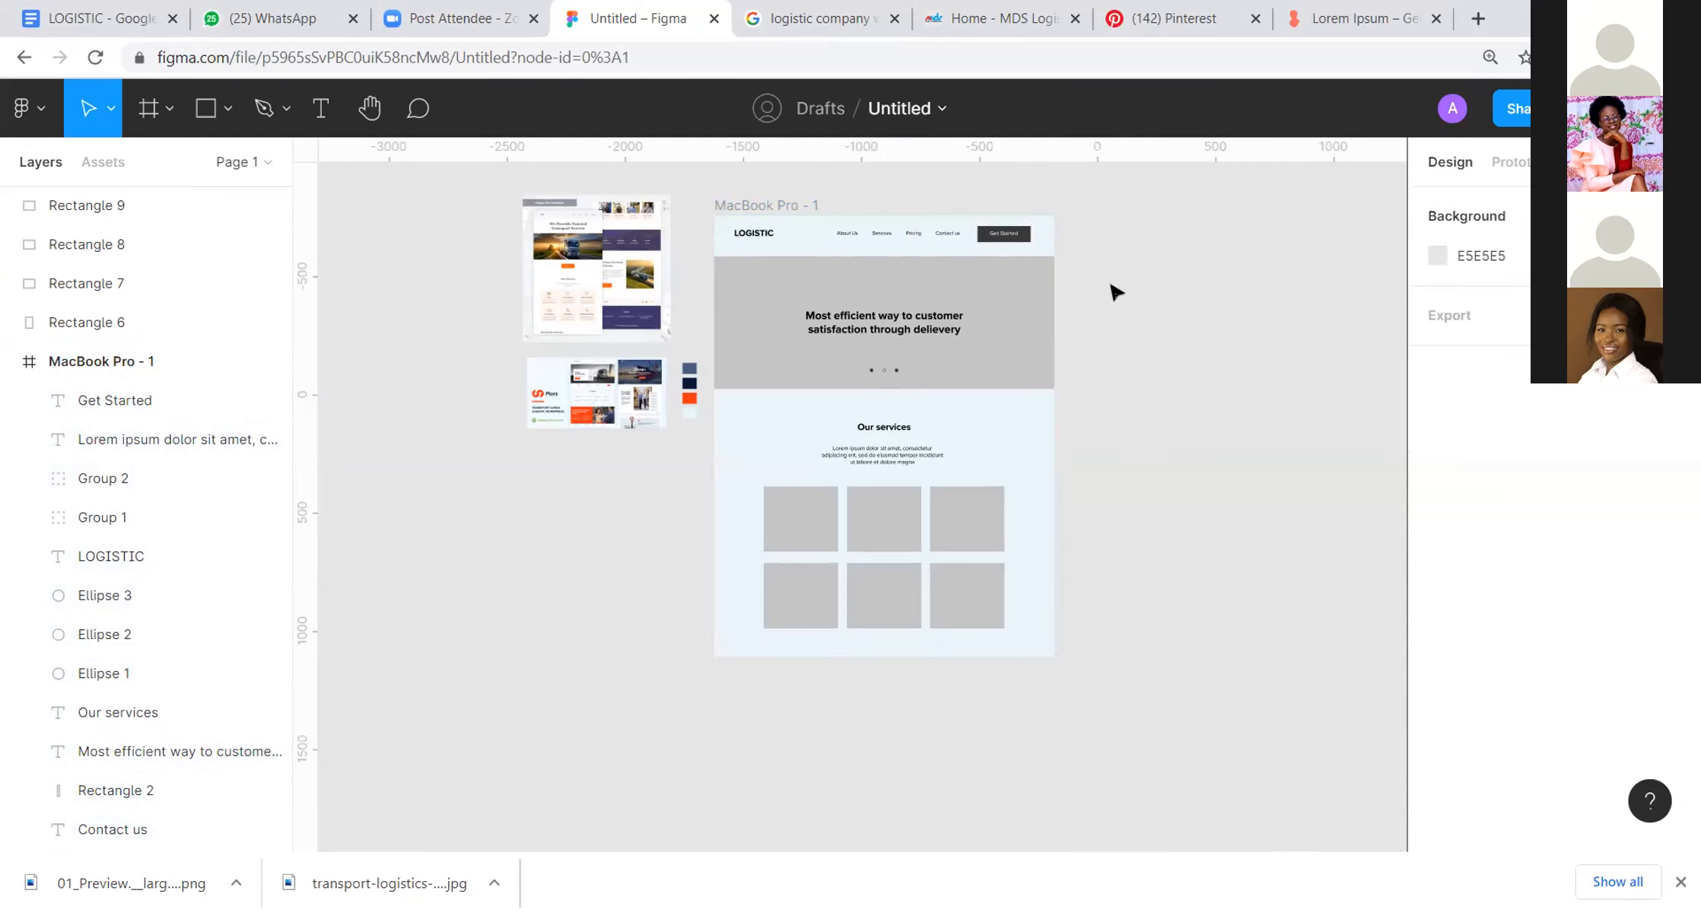
Step: Examine how the two reference designs use their colours, and compare them with the swatches and the page
{"action": "scroll", "coordinate": [1115, 292], "scroll_direction": "up", "scroll_amount": 3}
{"action": "left_click_drag", "start_coordinate": [1387, 216], "coordinate": [1400, 229]}
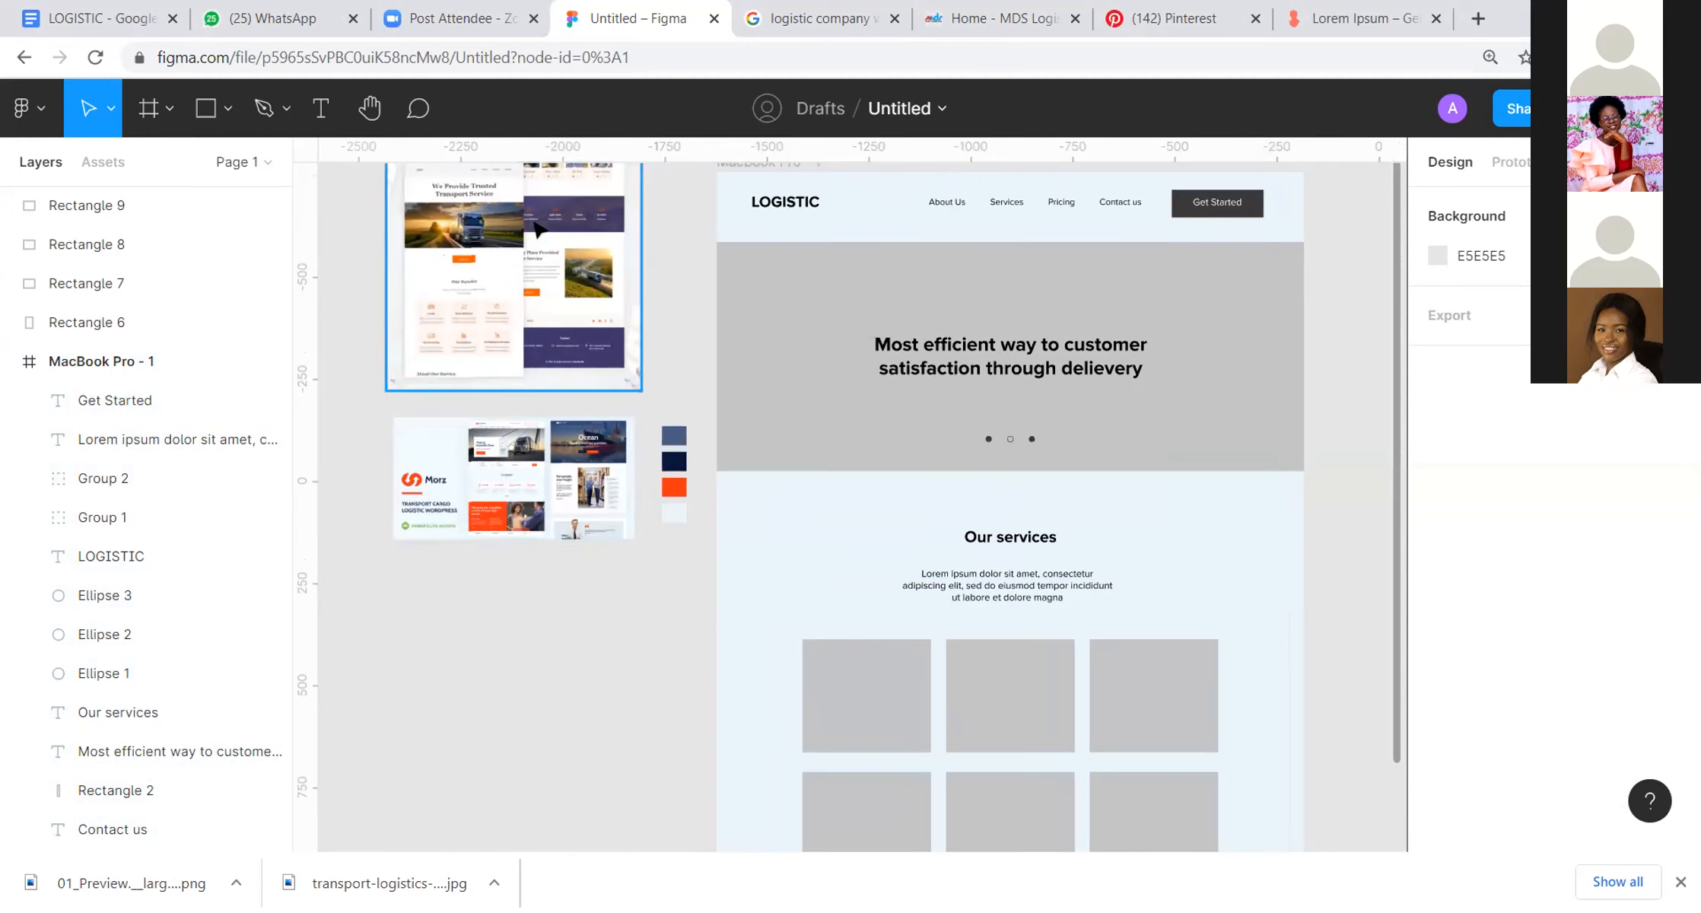
{"action": "scroll", "coordinate": [539, 230], "scroll_direction": "up", "scroll_amount": 2}
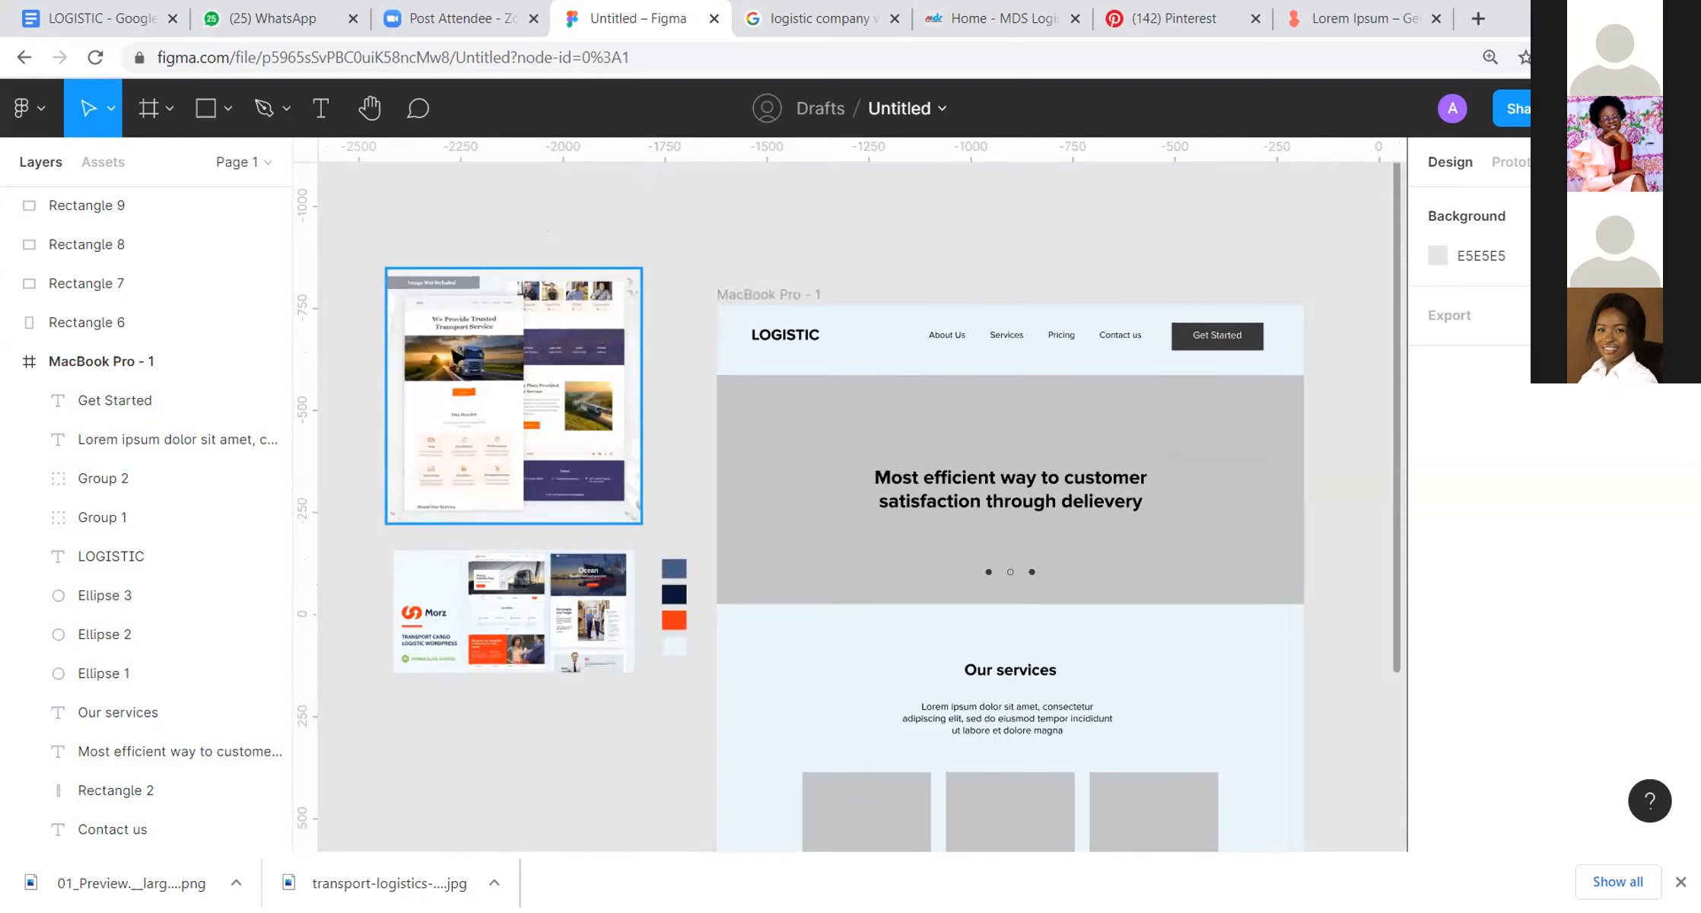
{"action": "scroll", "coordinate": [455, 358], "scroll_direction": "up", "scroll_amount": 3}
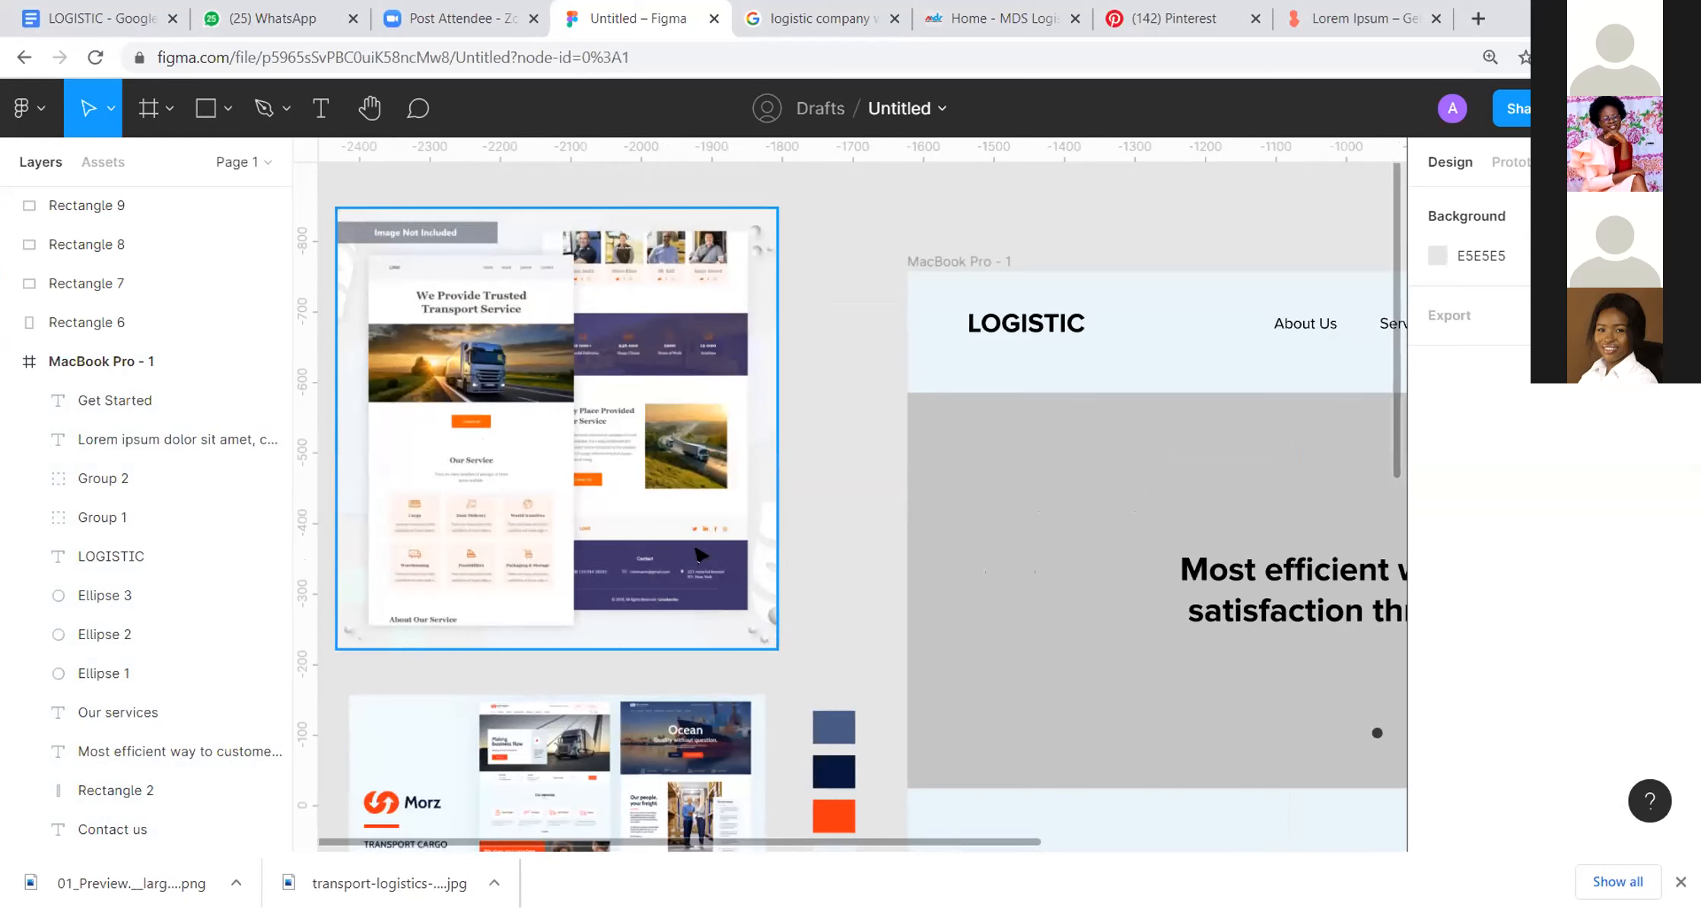
{"action": "scroll", "coordinate": [754, 612], "scroll_direction": "up", "scroll_amount": 2}
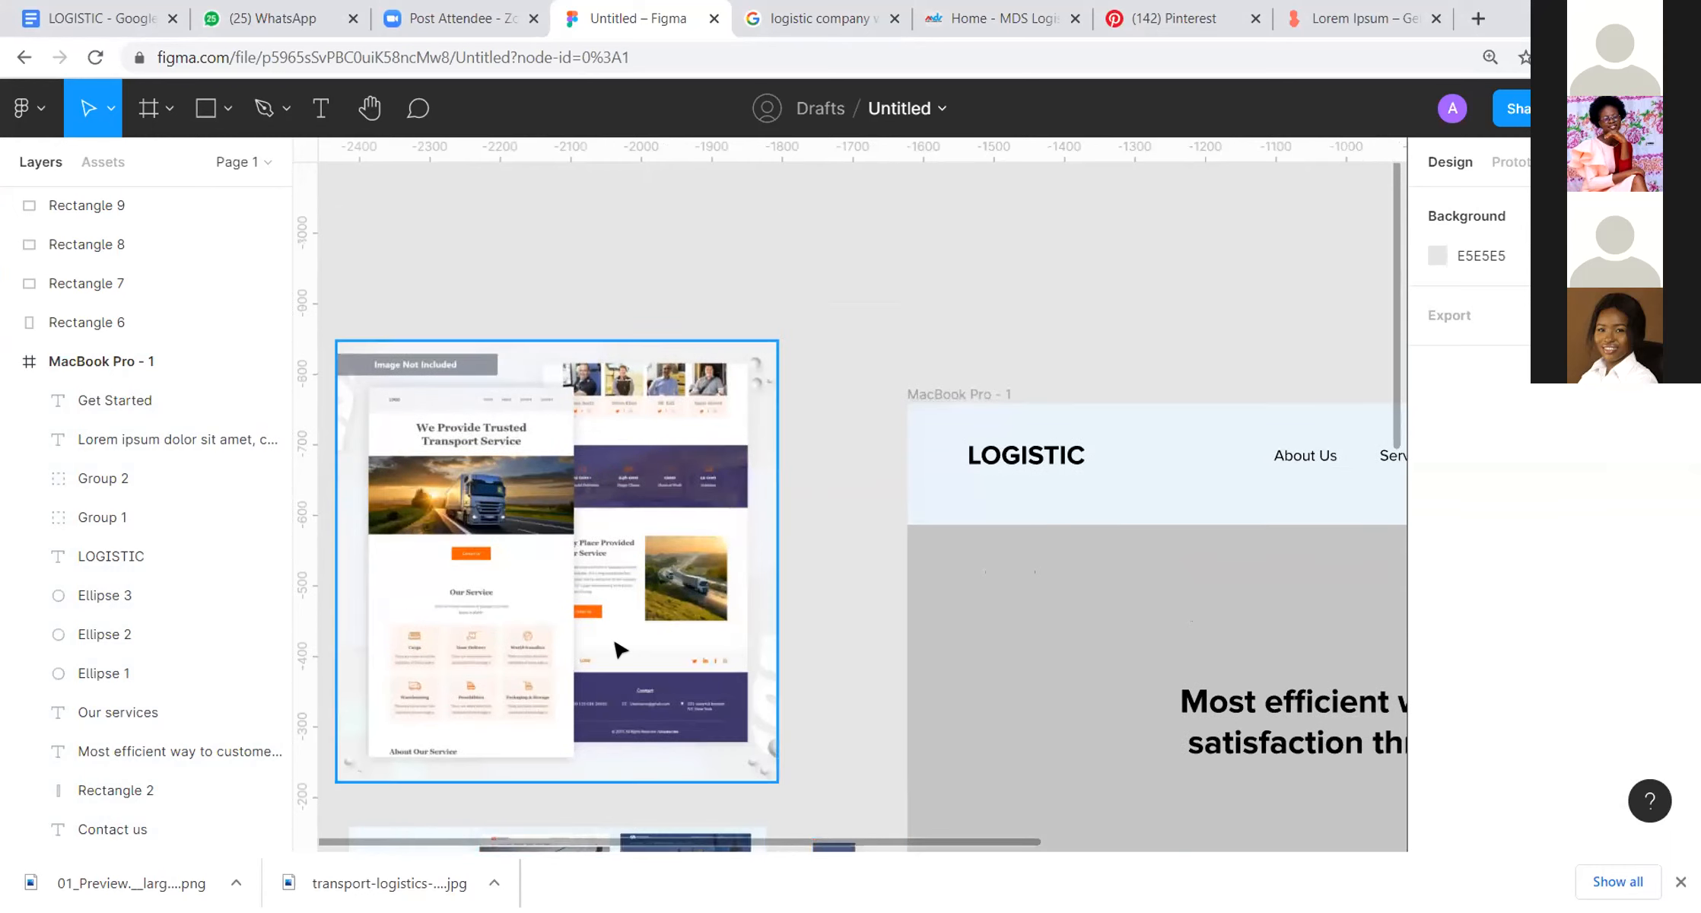
{"action": "scroll", "coordinate": [617, 649], "scroll_direction": "down", "scroll_amount": 6}
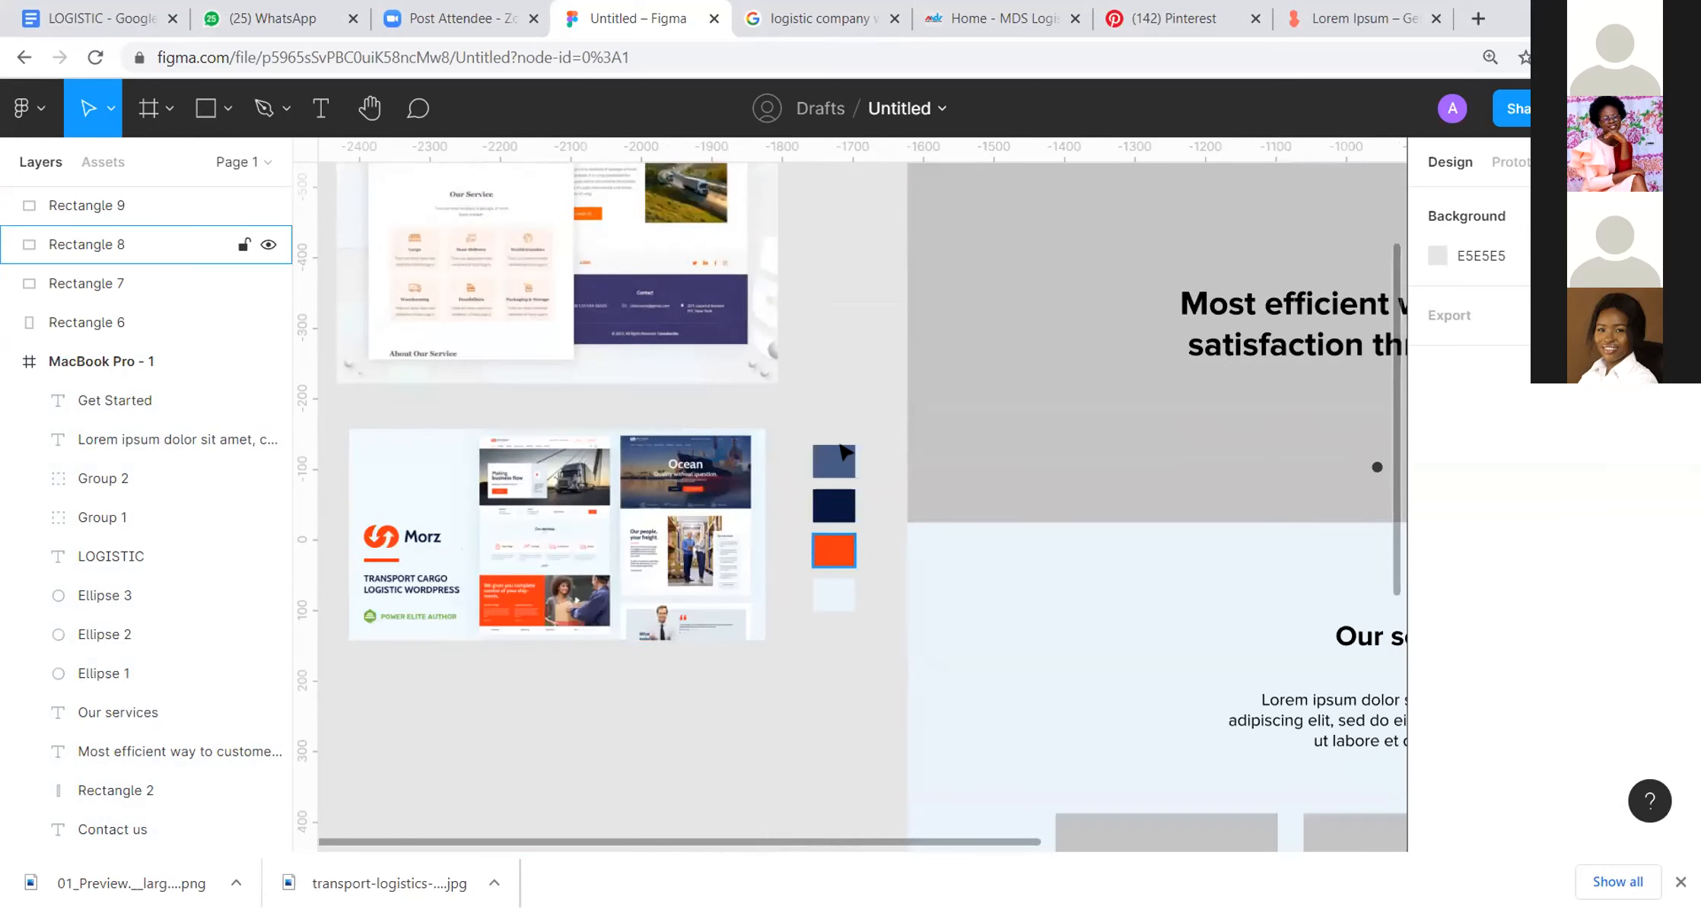
{"action": "scroll", "coordinate": [905, 327], "scroll_direction": "down", "scroll_amount": 5}
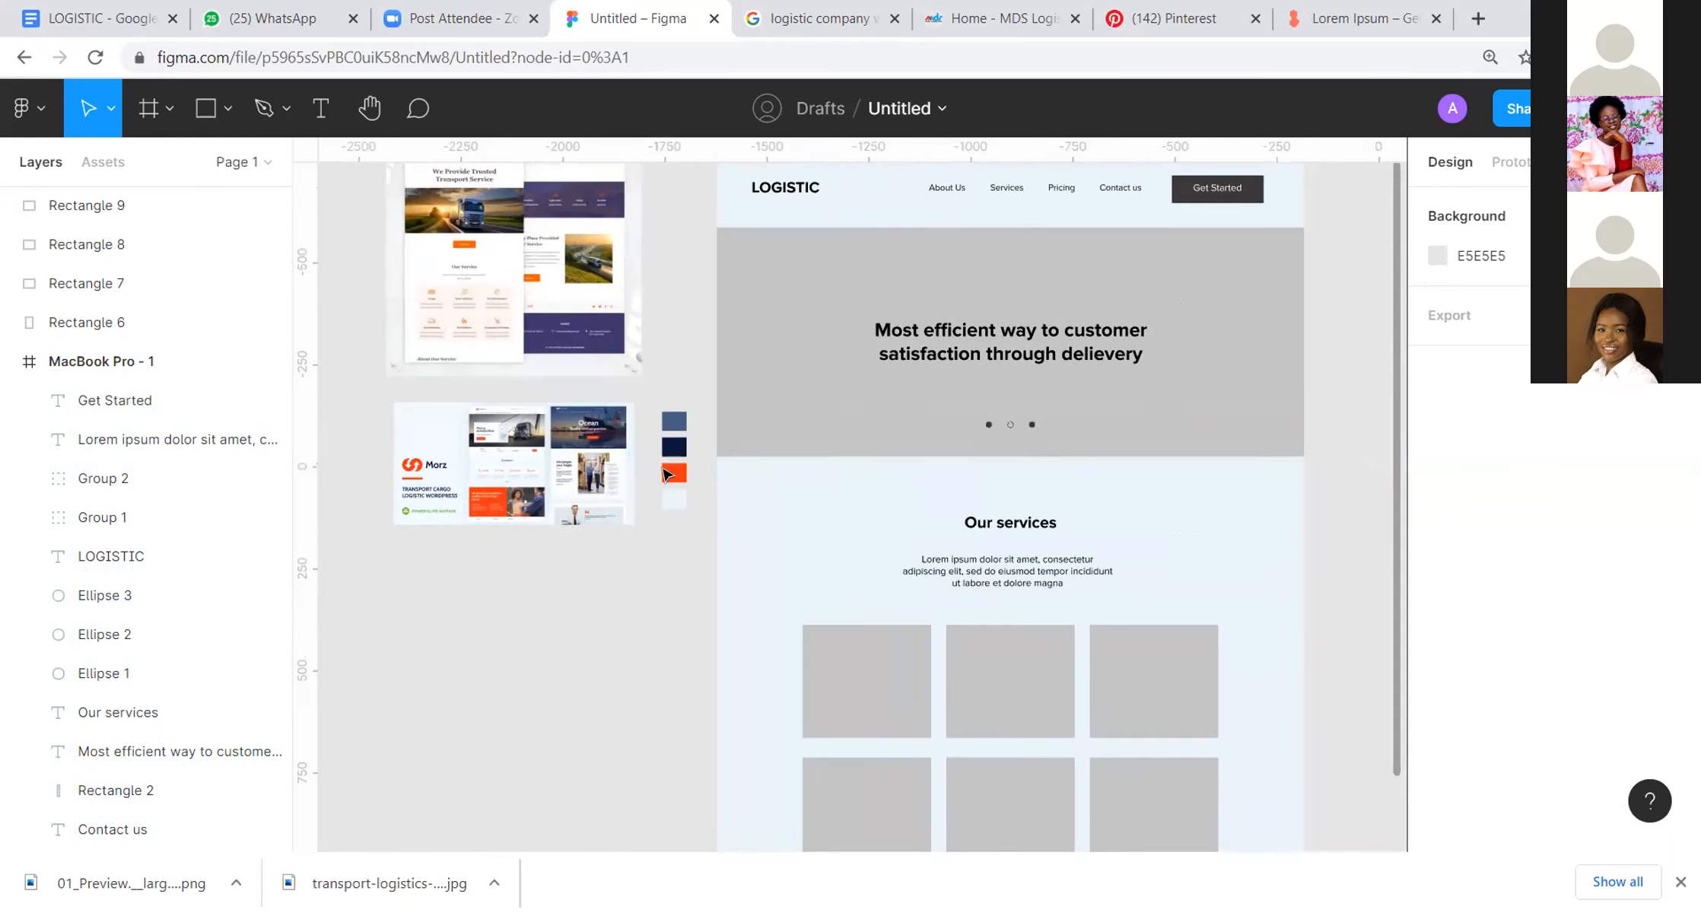
Step: Recolour the header button rectangle with orange FF3513 sampled from the orange swatch
{"action": "scroll", "coordinate": [990, 368], "scroll_direction": "up", "scroll_amount": 1}
{"action": "scroll", "coordinate": [990, 368], "scroll_direction": "right", "scroll_amount": 1}
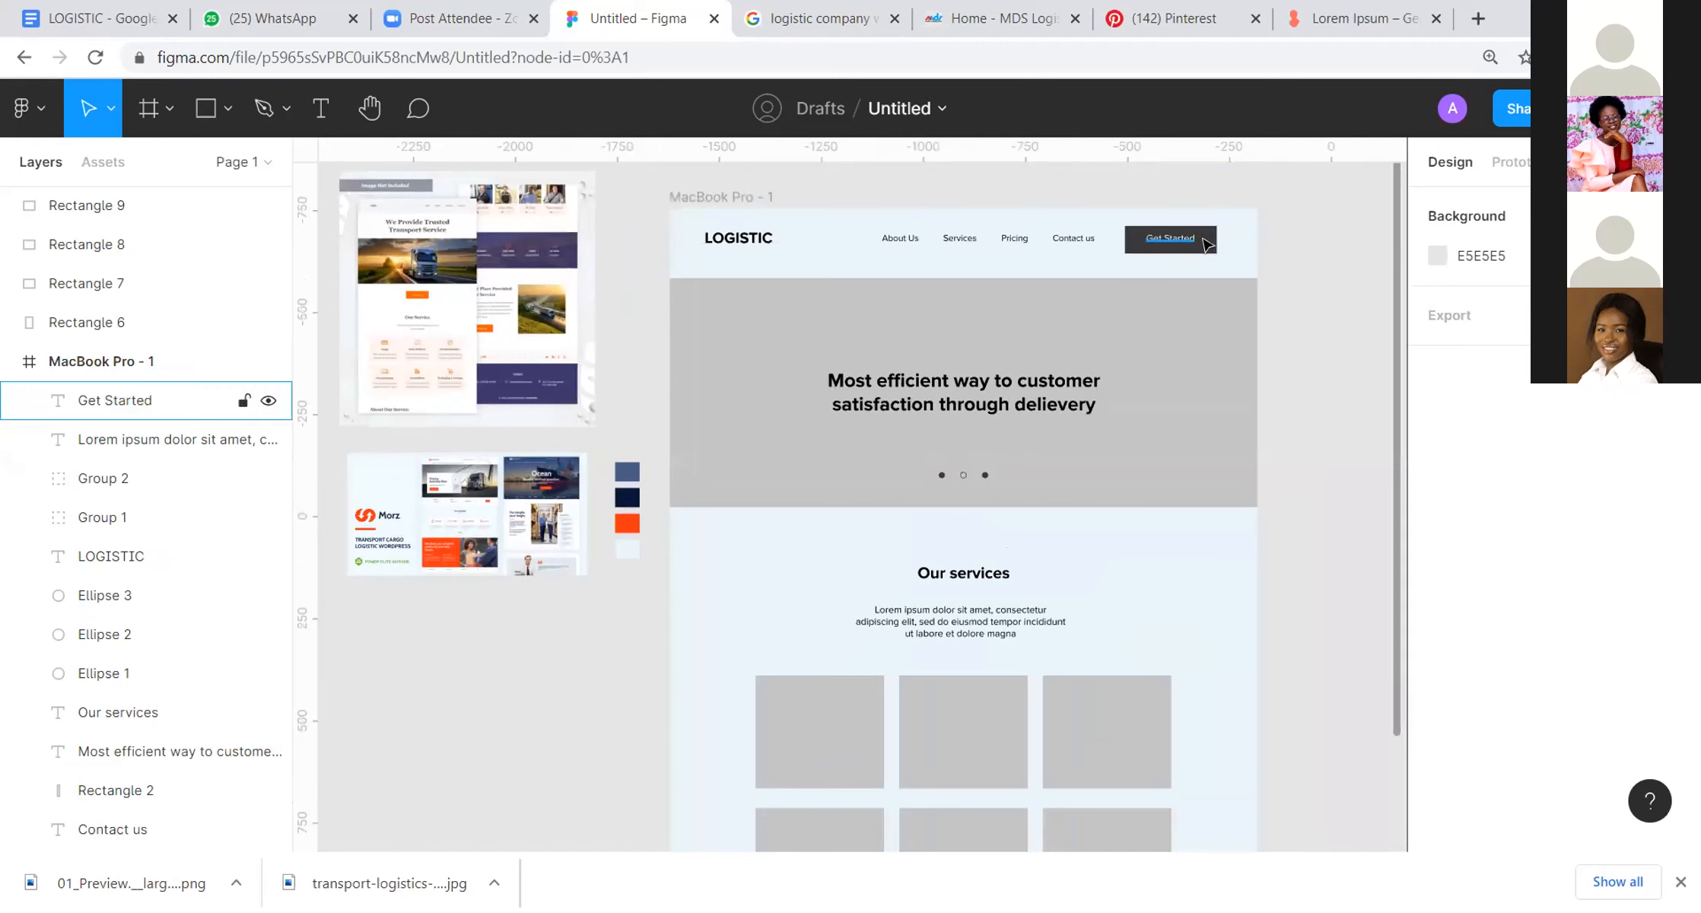
{"action": "left_click", "coordinate": [1201, 244]}
{"action": "key", "text": "i"}
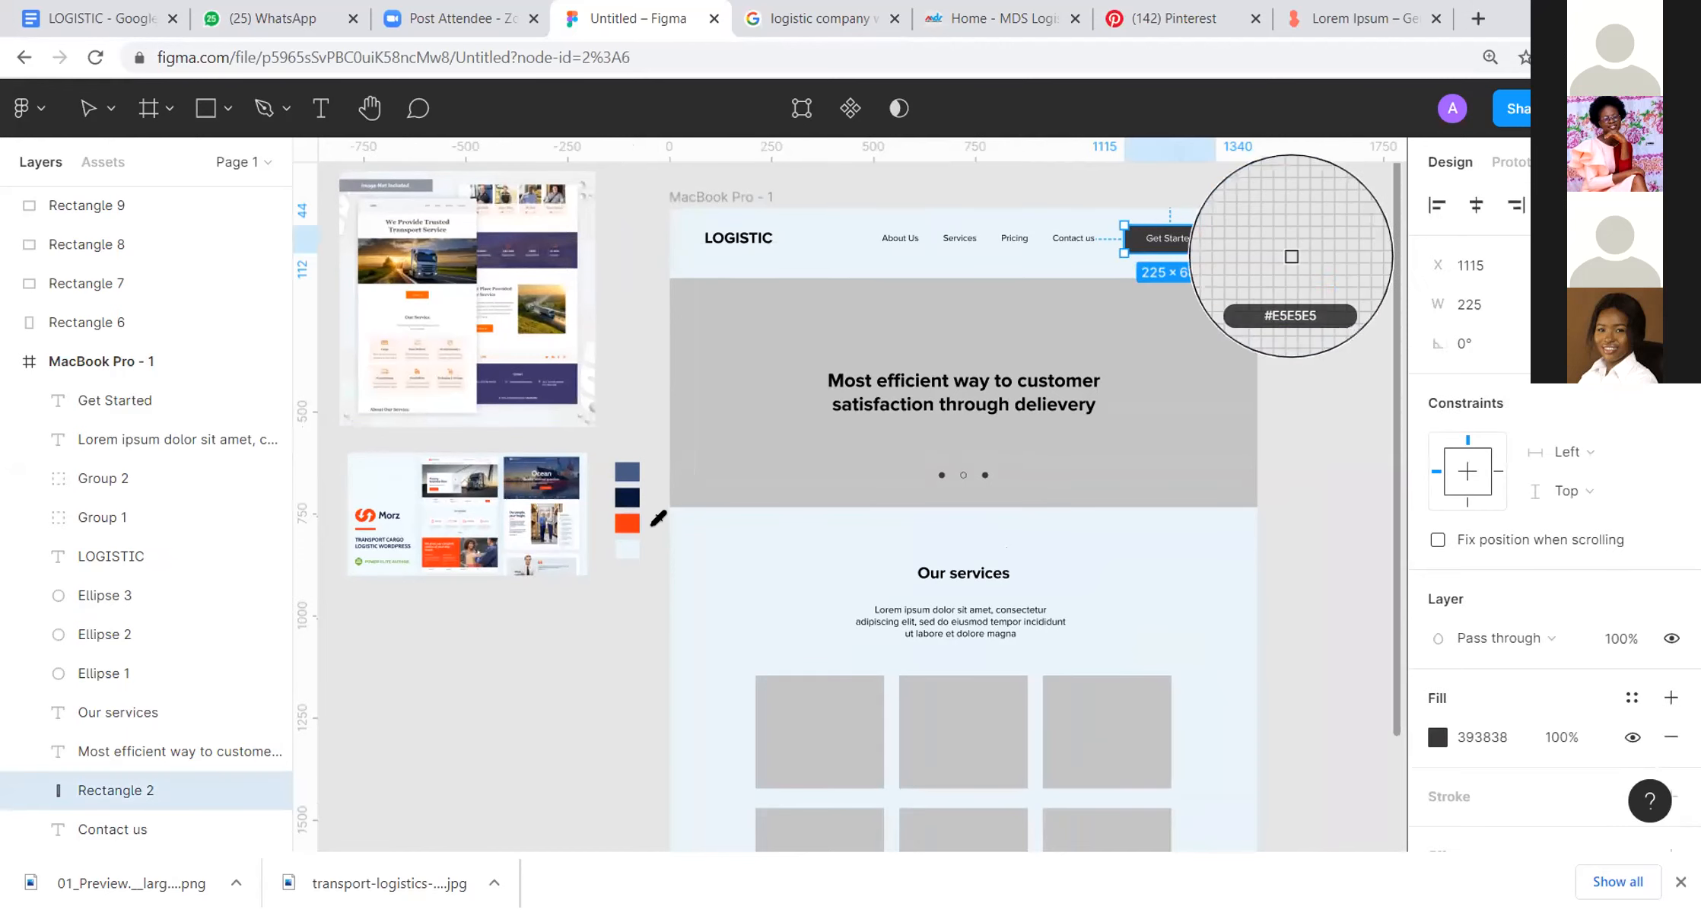
{"action": "left_click", "coordinate": [627, 522]}
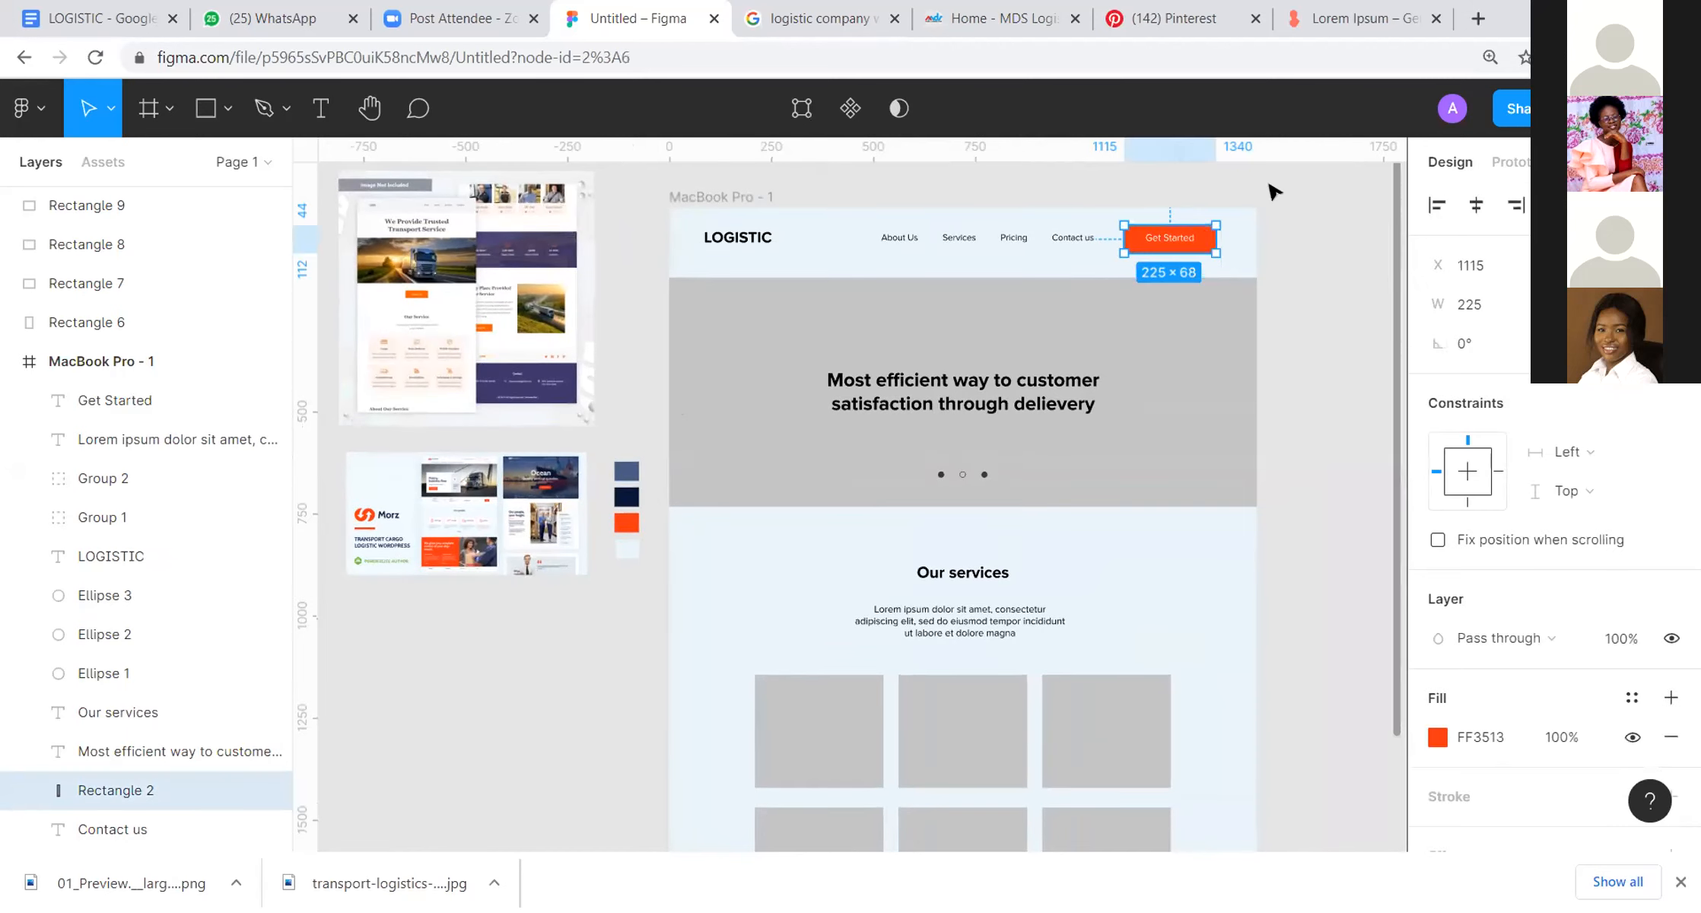
{"action": "left_click", "coordinate": [1273, 187]}
Step: Try to recolour the Get Started label in the header with a colour sampled from the upper reference design
{"action": "left_click", "coordinate": [1172, 242]}
{"action": "left_click_drag", "start_coordinate": [1169, 236], "coordinate": [1171, 239]}
{"action": "key", "text": "i"}
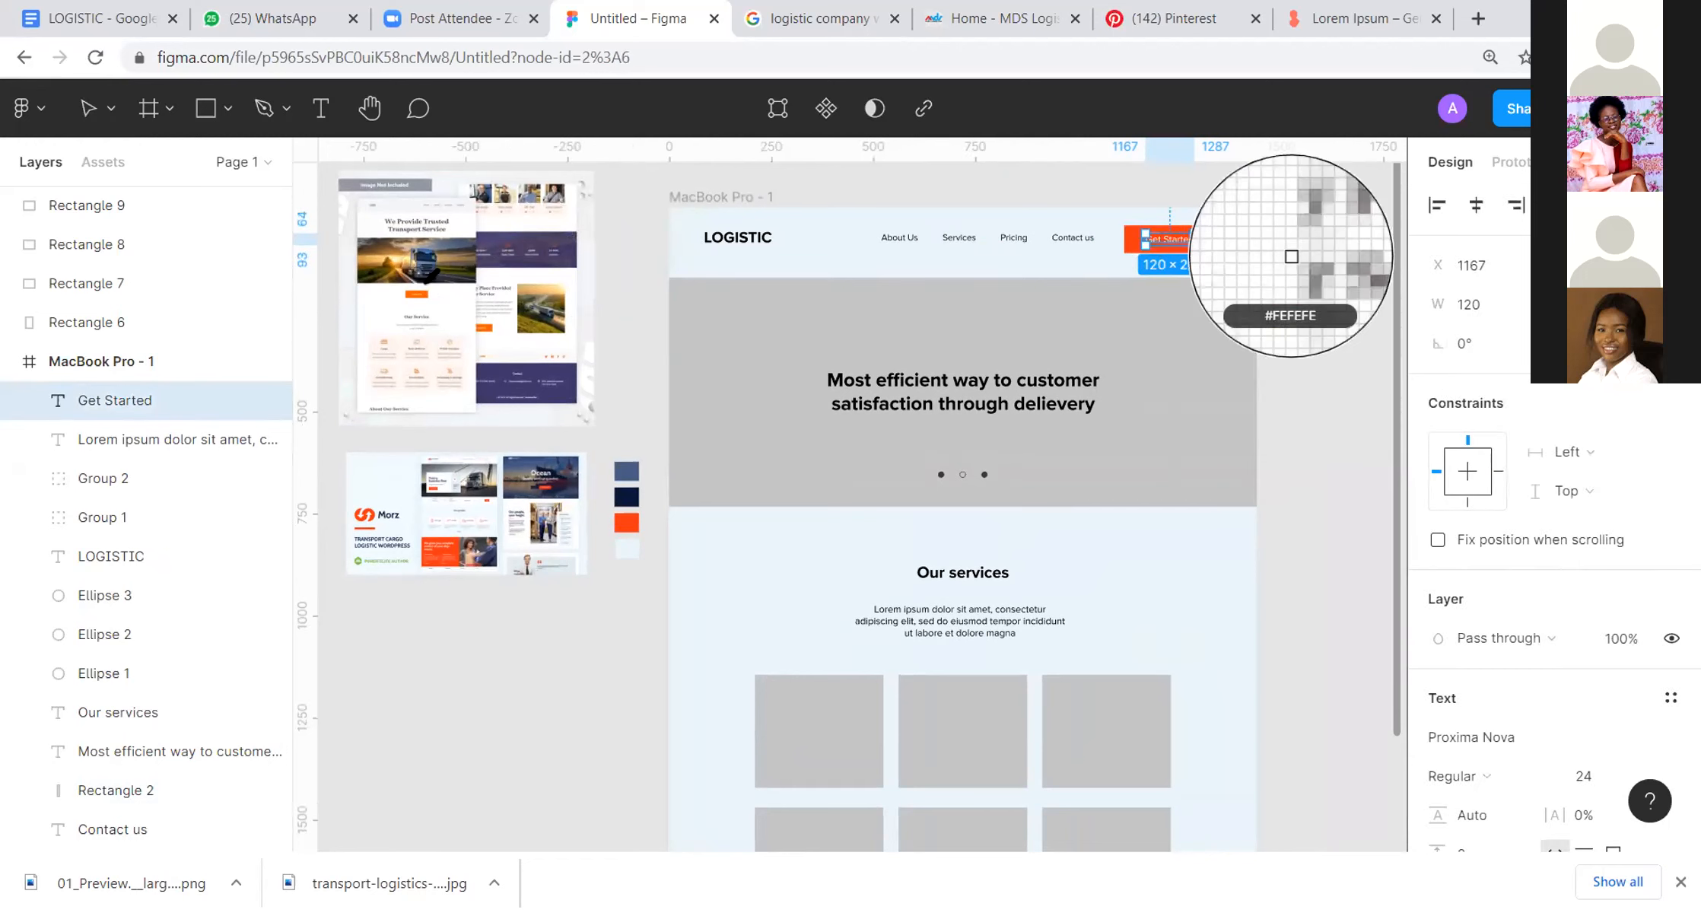
{"action": "left_click", "coordinate": [495, 360]}
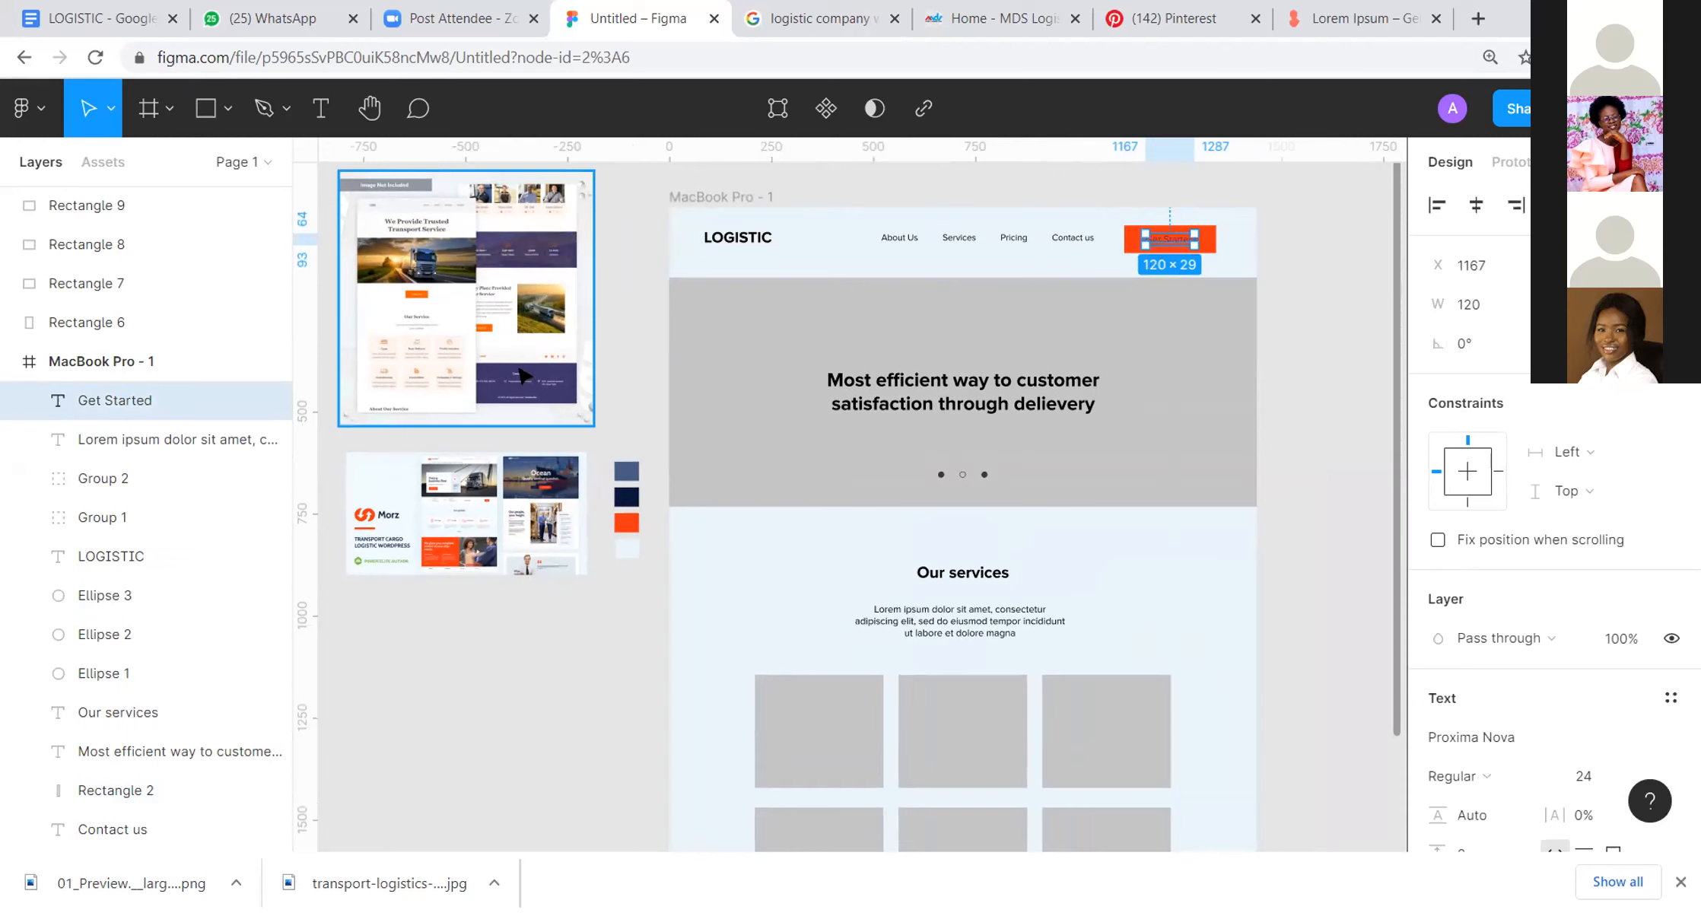
Step: Set the font weight of the Get Started label to Bold
{"action": "scroll", "coordinate": [1622, 742], "scroll_direction": "down", "scroll_amount": 2}
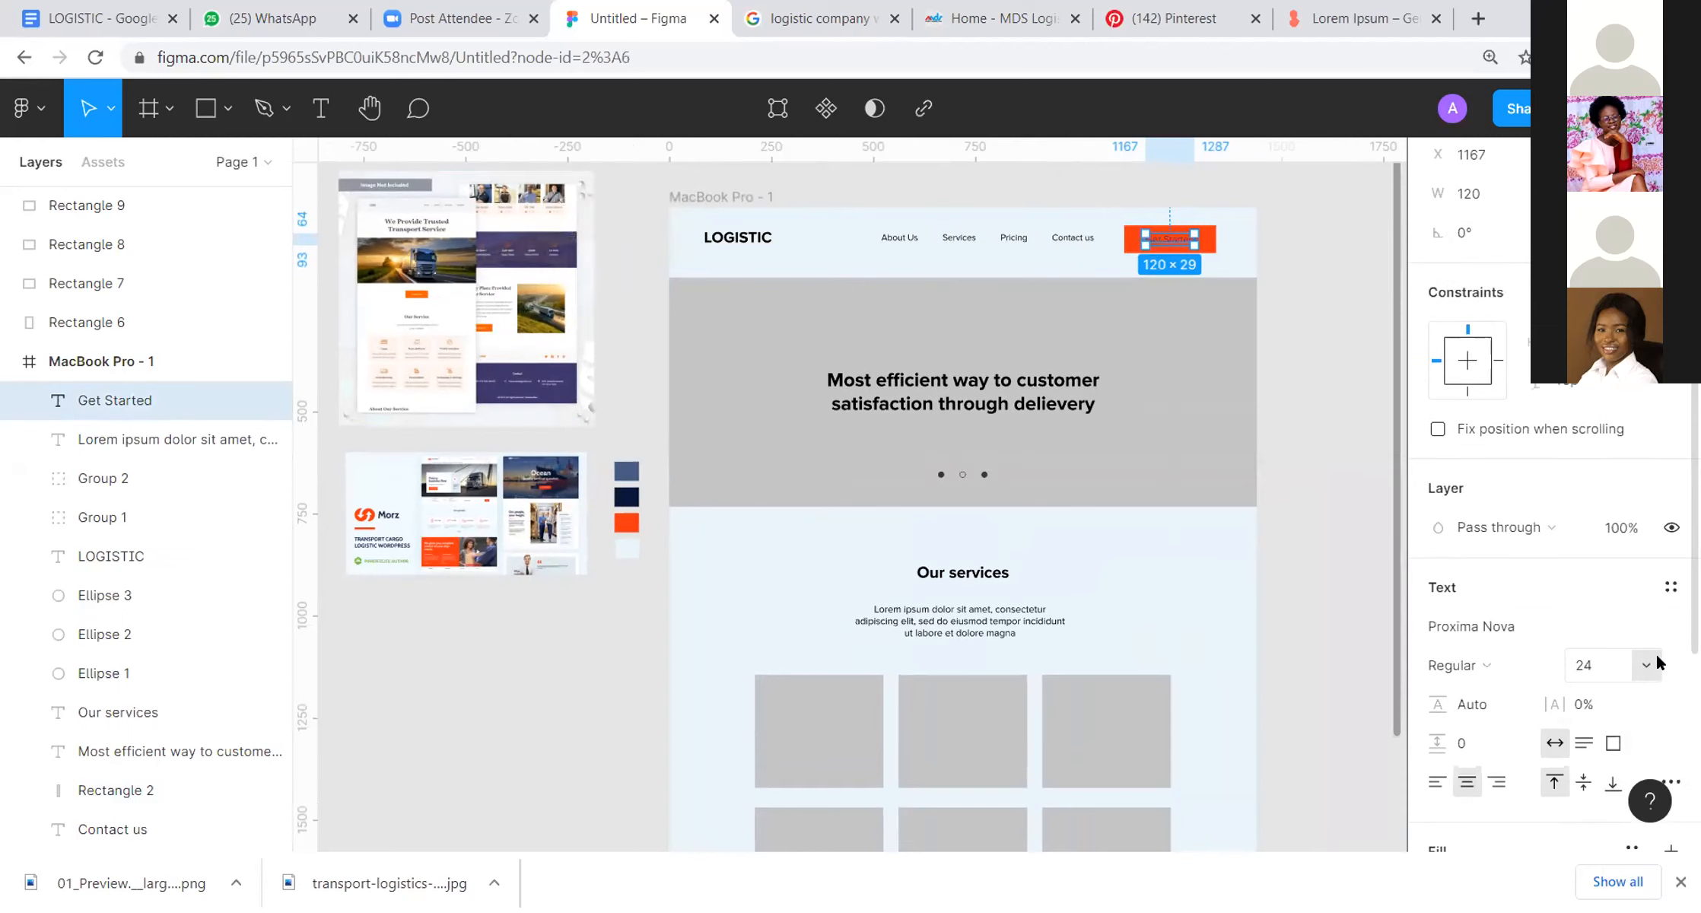
{"action": "left_click", "coordinate": [1652, 662]}
{"action": "left_click", "coordinate": [1495, 653]}
{"action": "left_click", "coordinate": [1495, 653]}
{"action": "left_click", "coordinate": [1509, 717]}
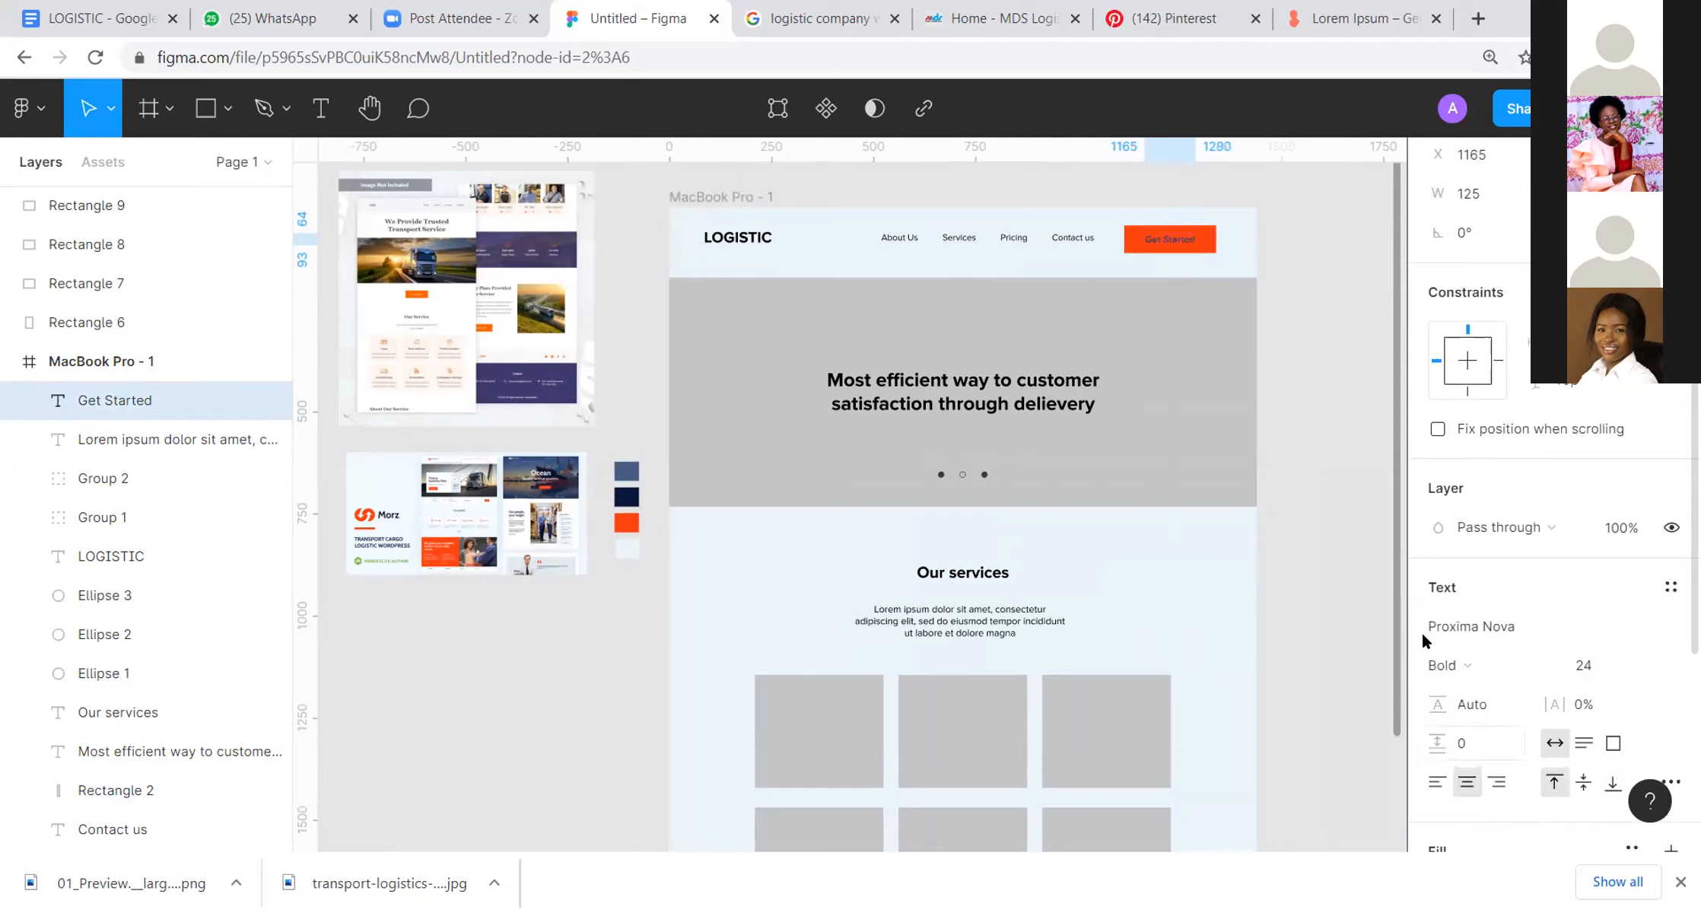
{"action": "left_click", "coordinate": [1333, 346]}
Step: Recolour the Get Started label on the orange button in a sampled near-white colour
{"action": "left_click", "coordinate": [1168, 242]}
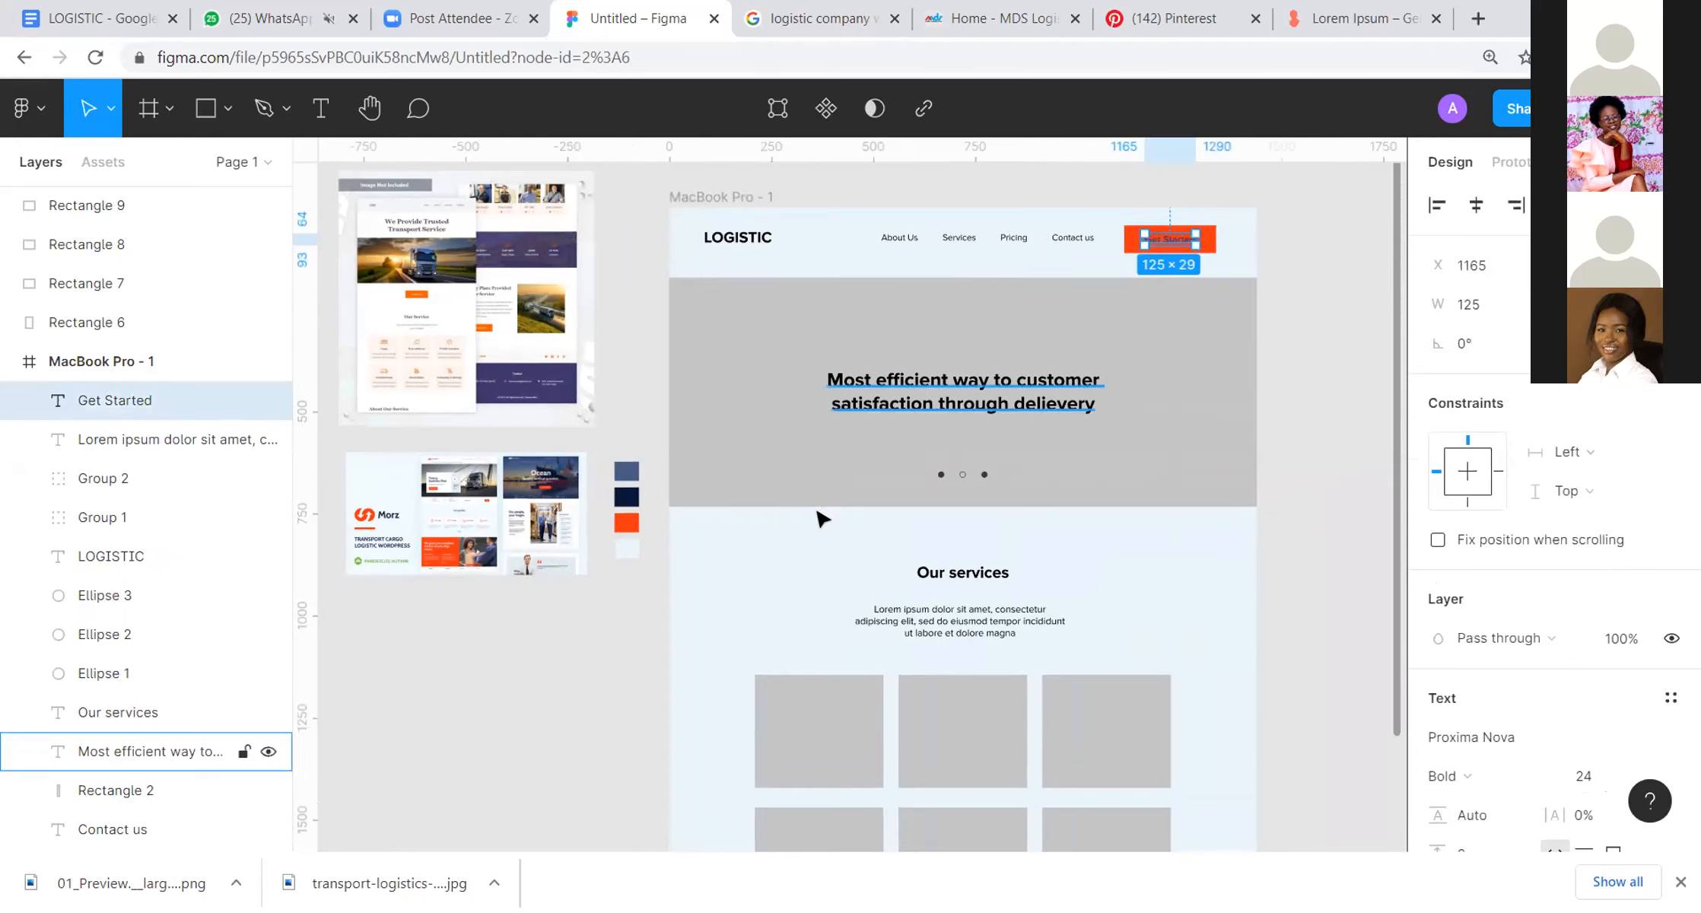
{"action": "key", "text": "i"}
{"action": "key", "text": "Escape"}
{"action": "left_click", "coordinate": [1293, 306]}
{"action": "left_click_drag", "start_coordinate": [1217, 213], "coordinate": [1207, 209]}
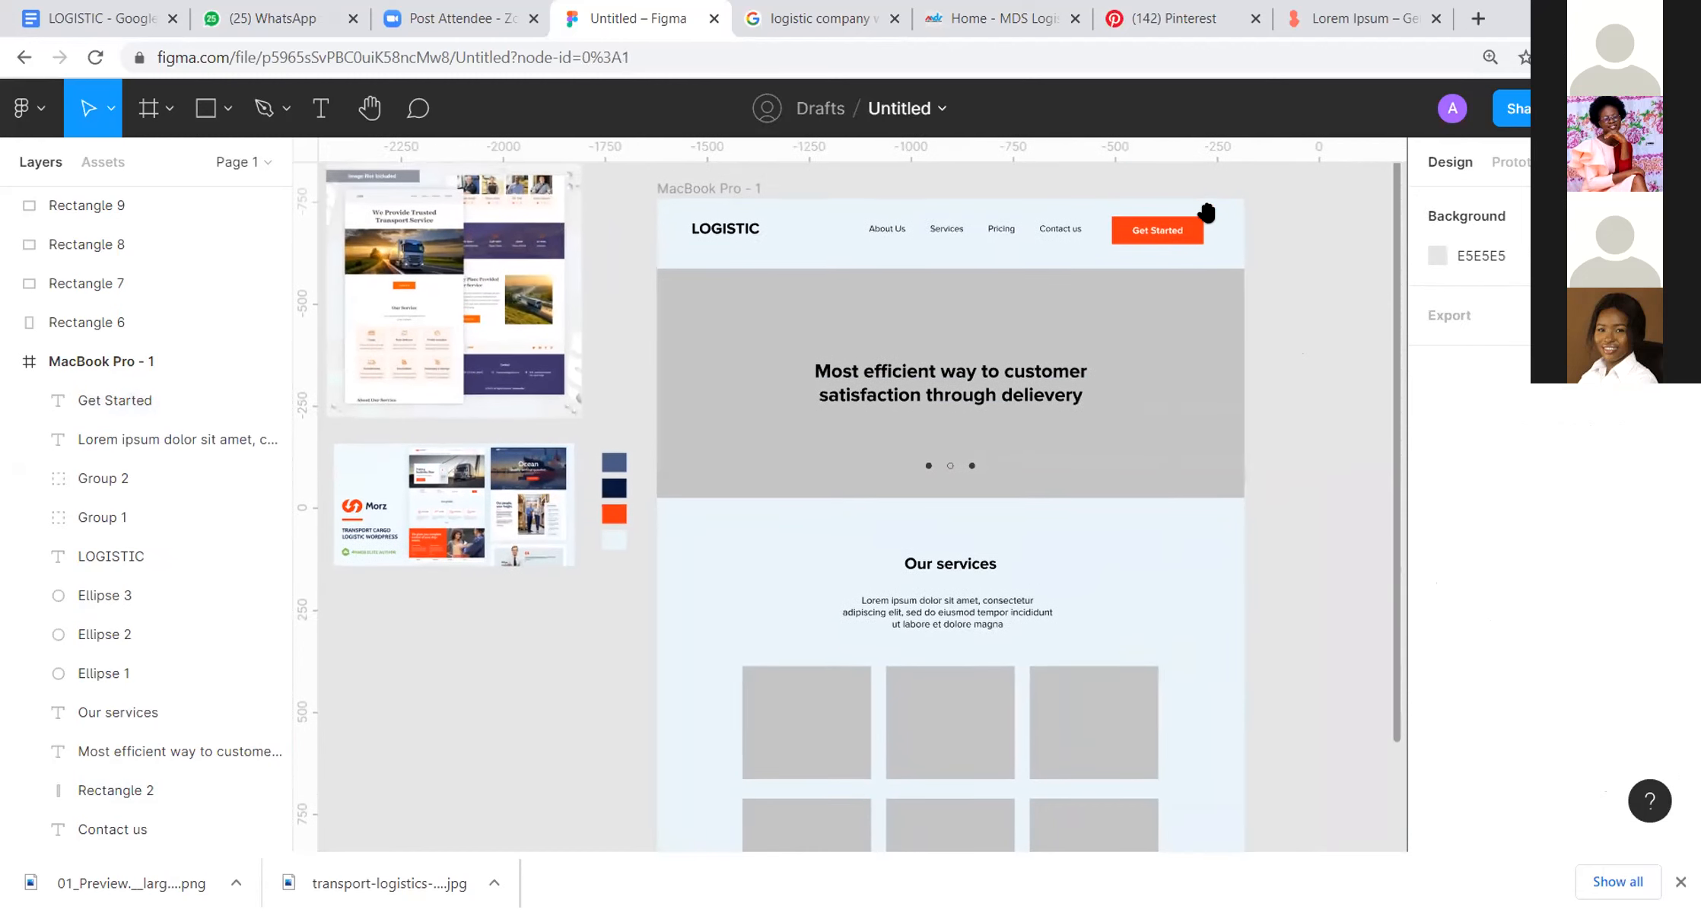
Step: Recolour the four header navigation links with the dark navy sampled from the navy swatch
{"action": "left_click_drag", "start_coordinate": [864, 183], "coordinate": [1088, 241]}
{"action": "key", "text": "i"}
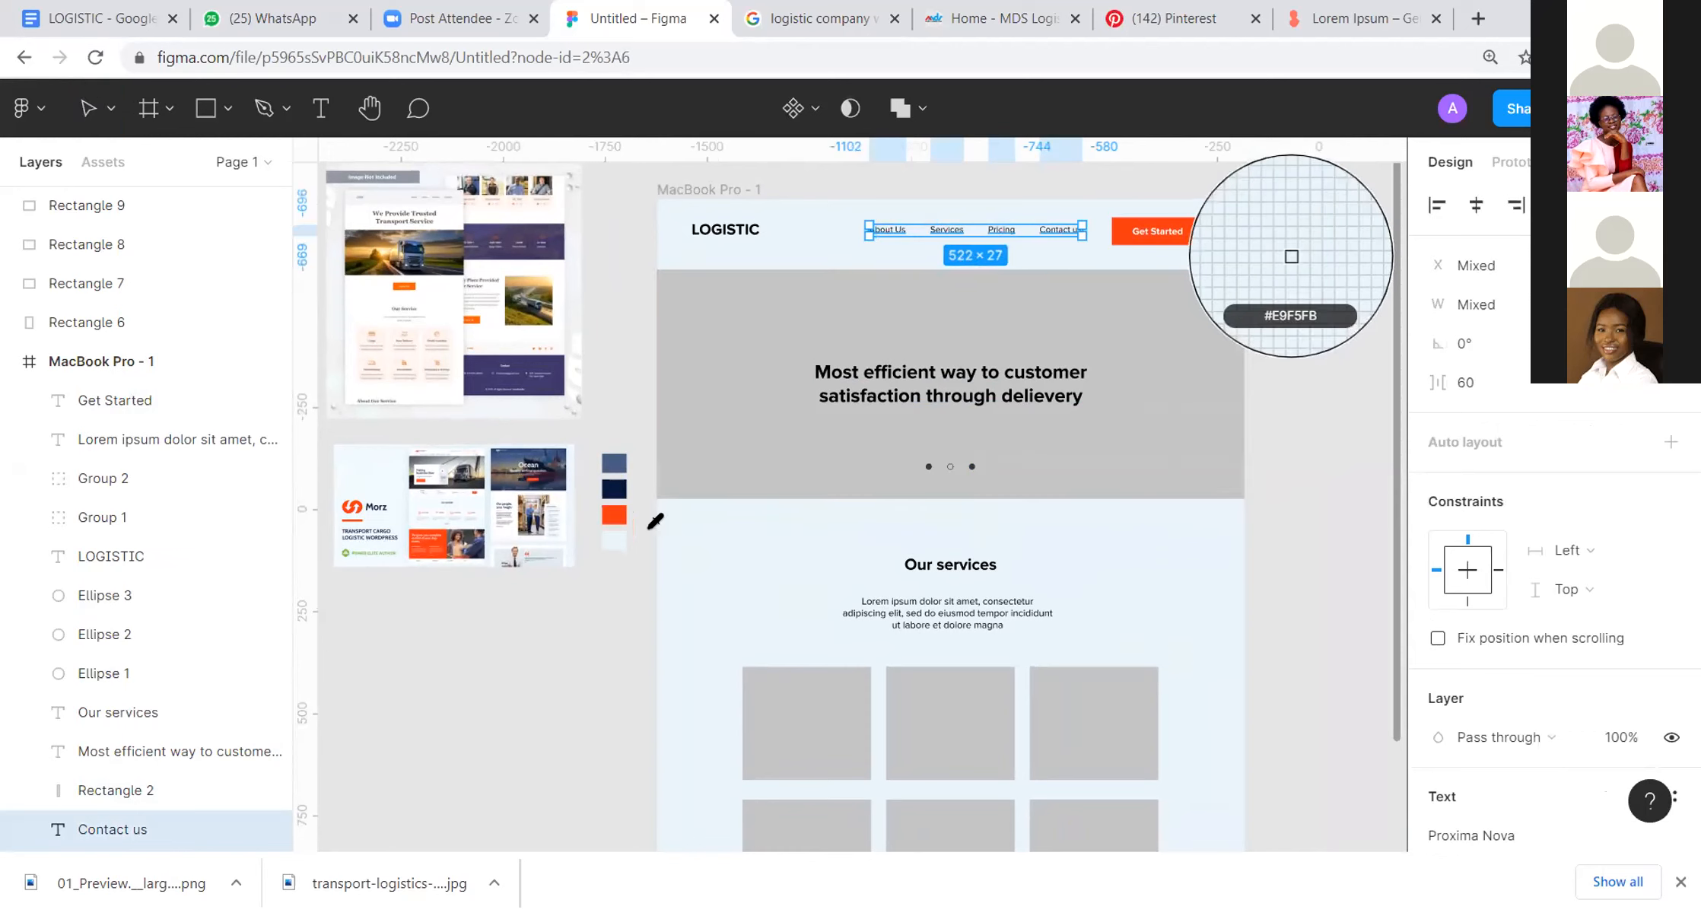
{"action": "left_click", "coordinate": [614, 488]}
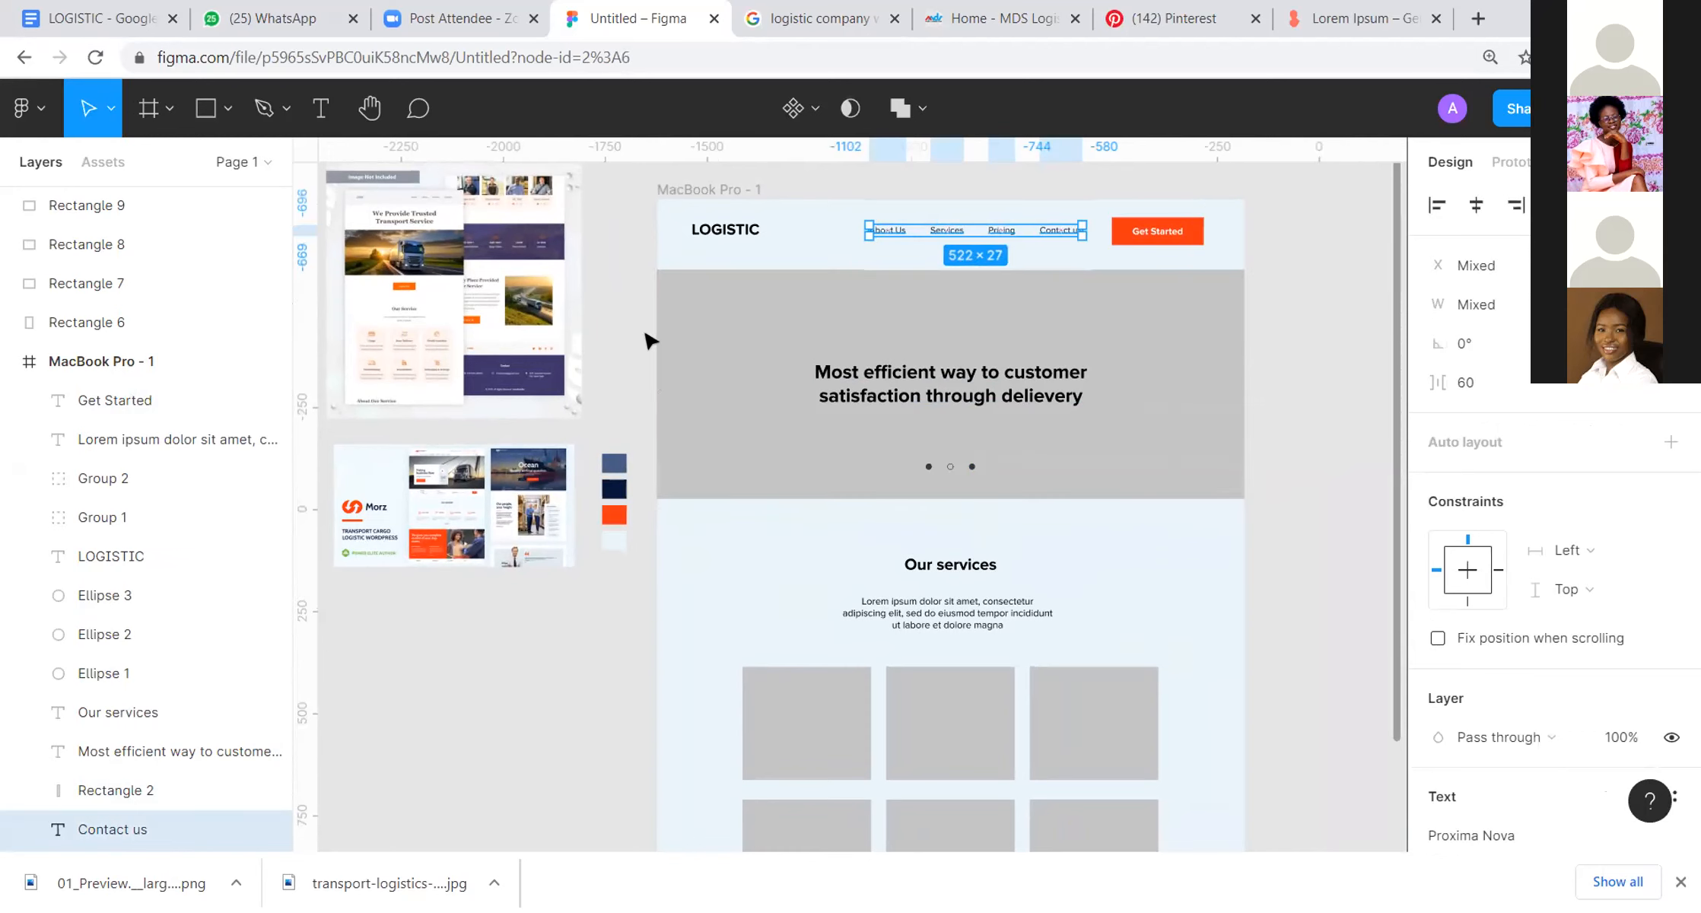
{"action": "left_click", "coordinate": [648, 341]}
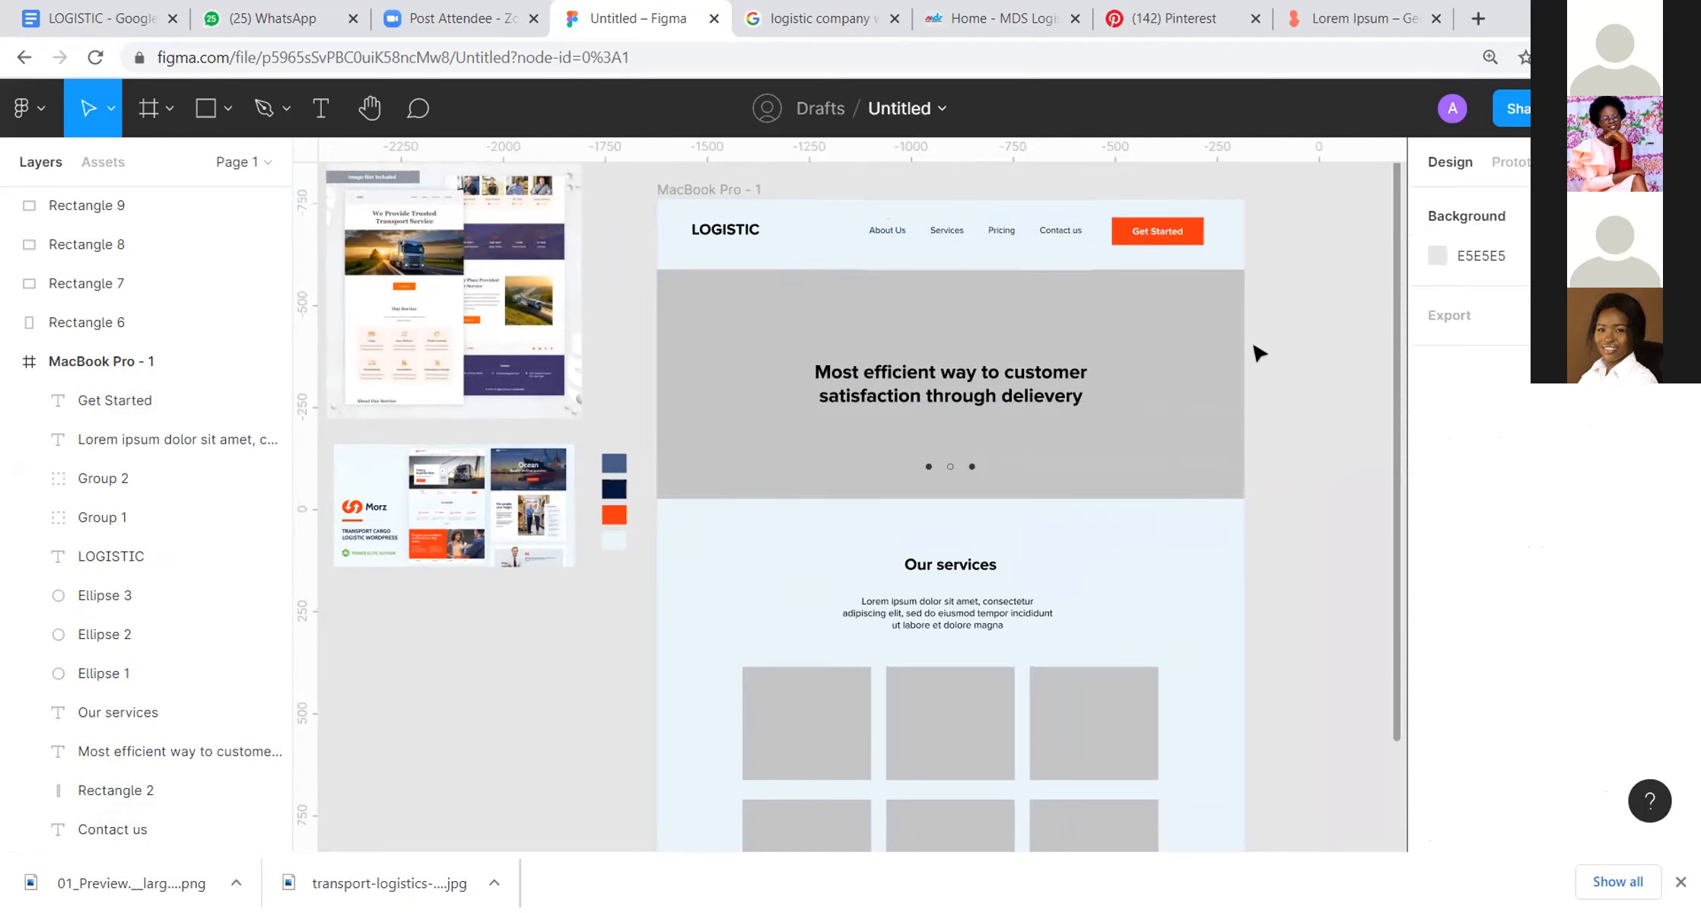
Step: Recolour the hero headline with navy 06163A sampled from the dark swatch
{"action": "left_click_drag", "start_coordinate": [1232, 366], "coordinate": [1205, 451]}
{"action": "scroll", "coordinate": [1253, 315], "scroll_direction": "down", "scroll_amount": 3}
{"action": "left_click", "coordinate": [1035, 399]}
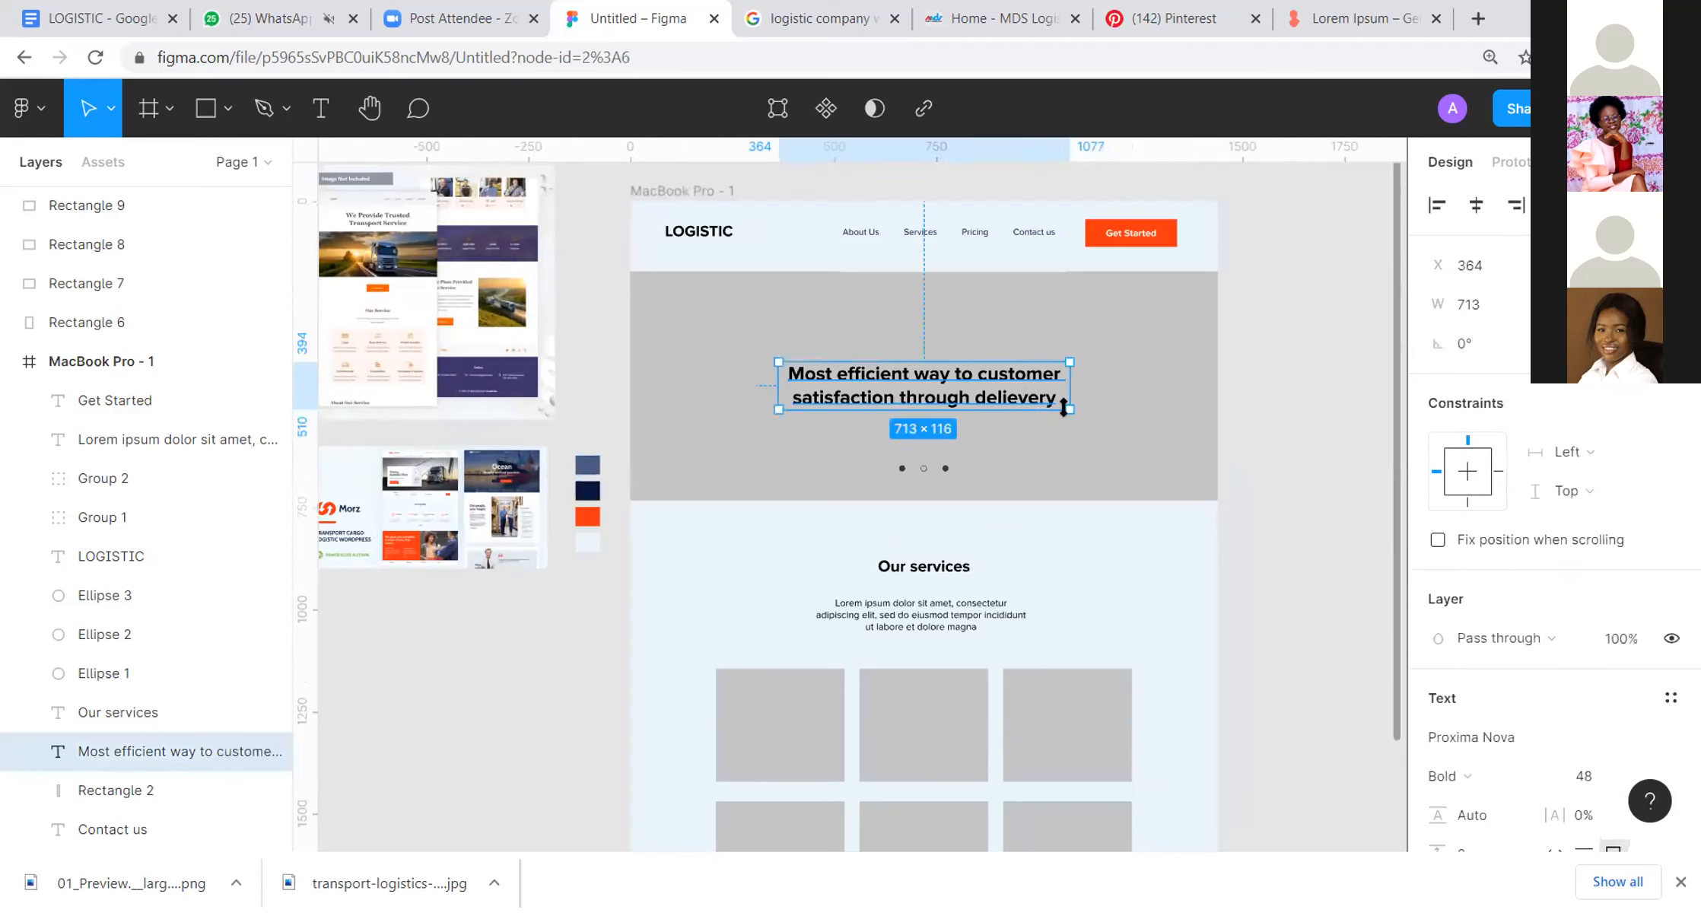
{"action": "key", "text": "i"}
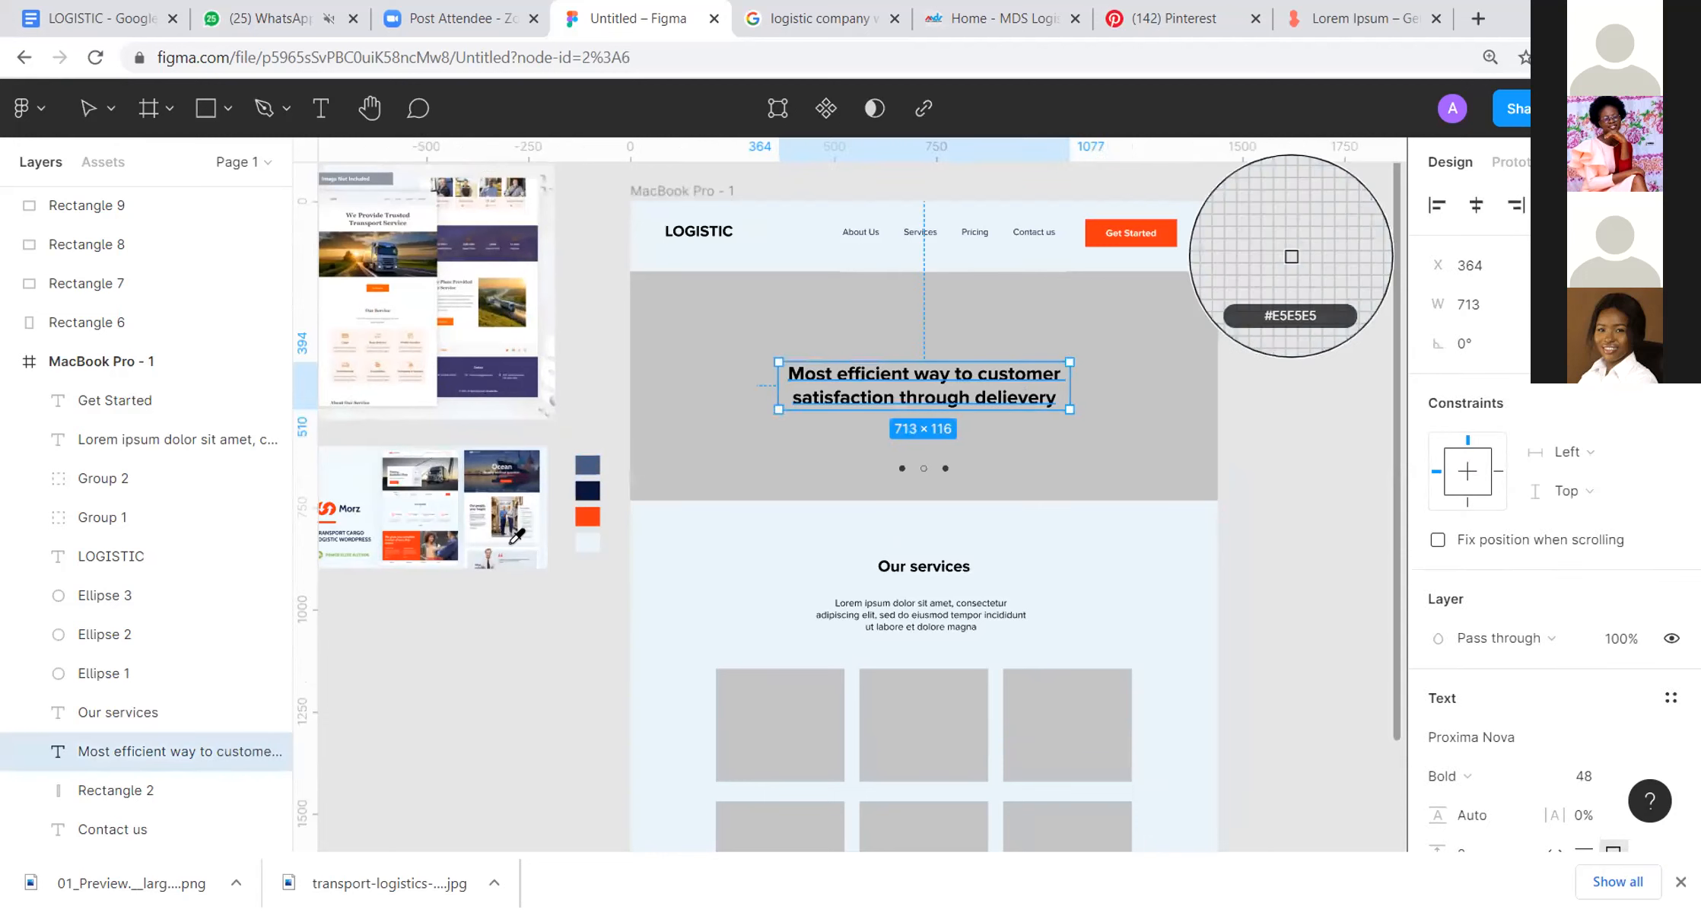
{"action": "left_click", "coordinate": [590, 487]}
{"action": "left_click", "coordinate": [616, 369]}
Step: Fill the large grey hero rectangle behind the headline with navy 06163A sampled from the dark swatch
{"action": "left_click", "coordinate": [1119, 327]}
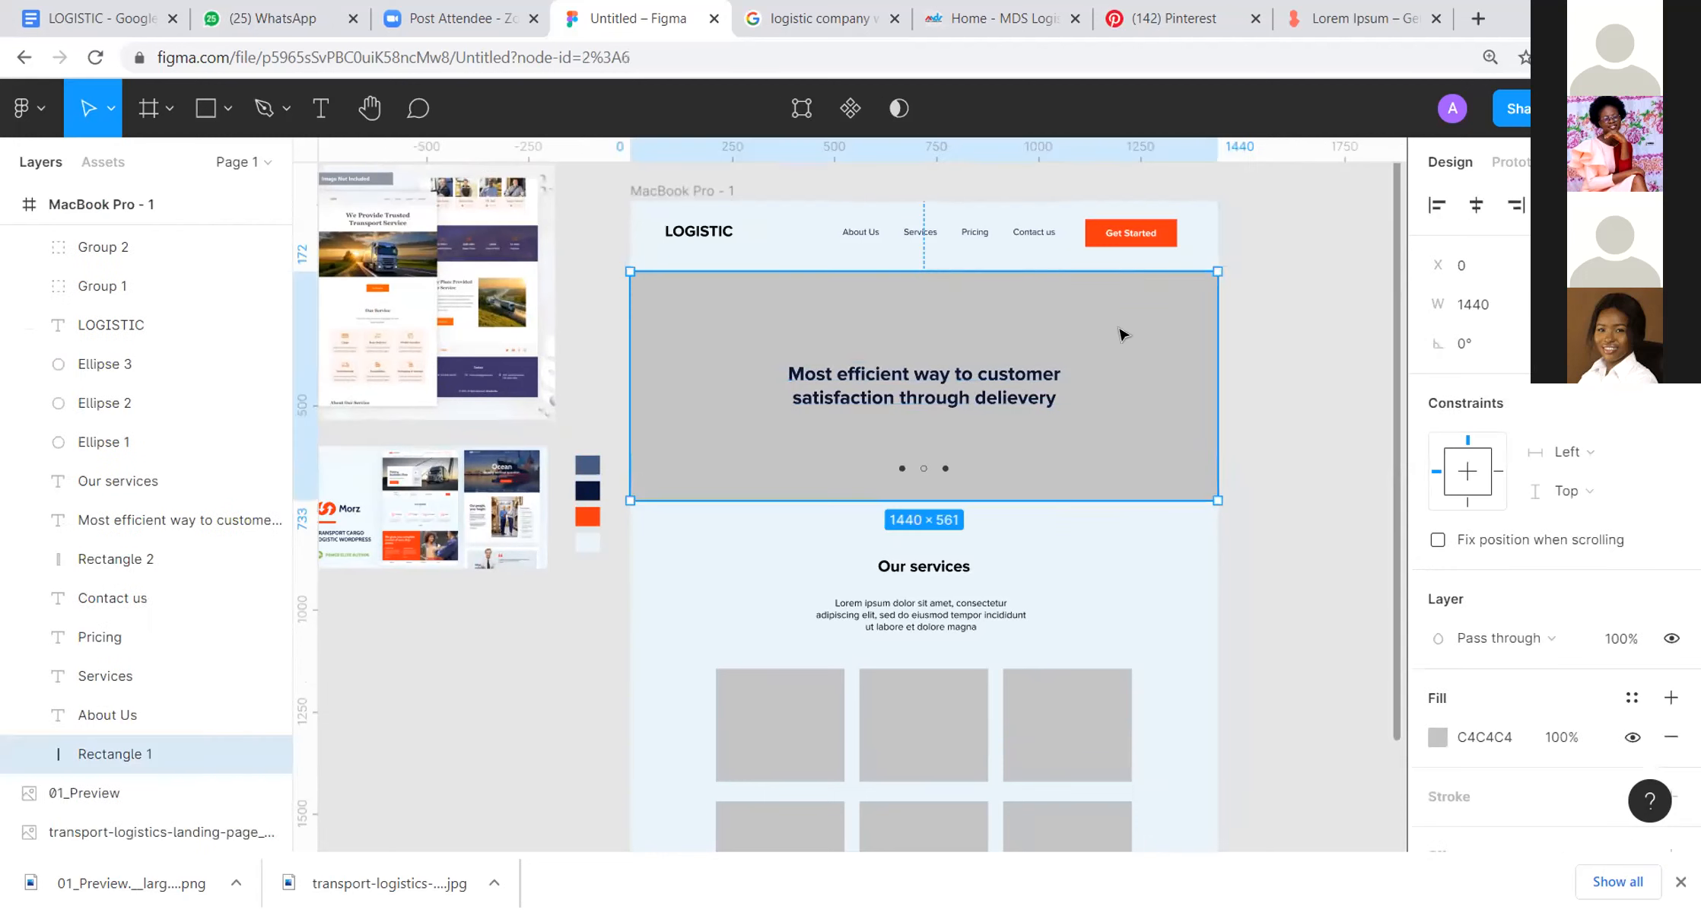
{"action": "key", "text": "i"}
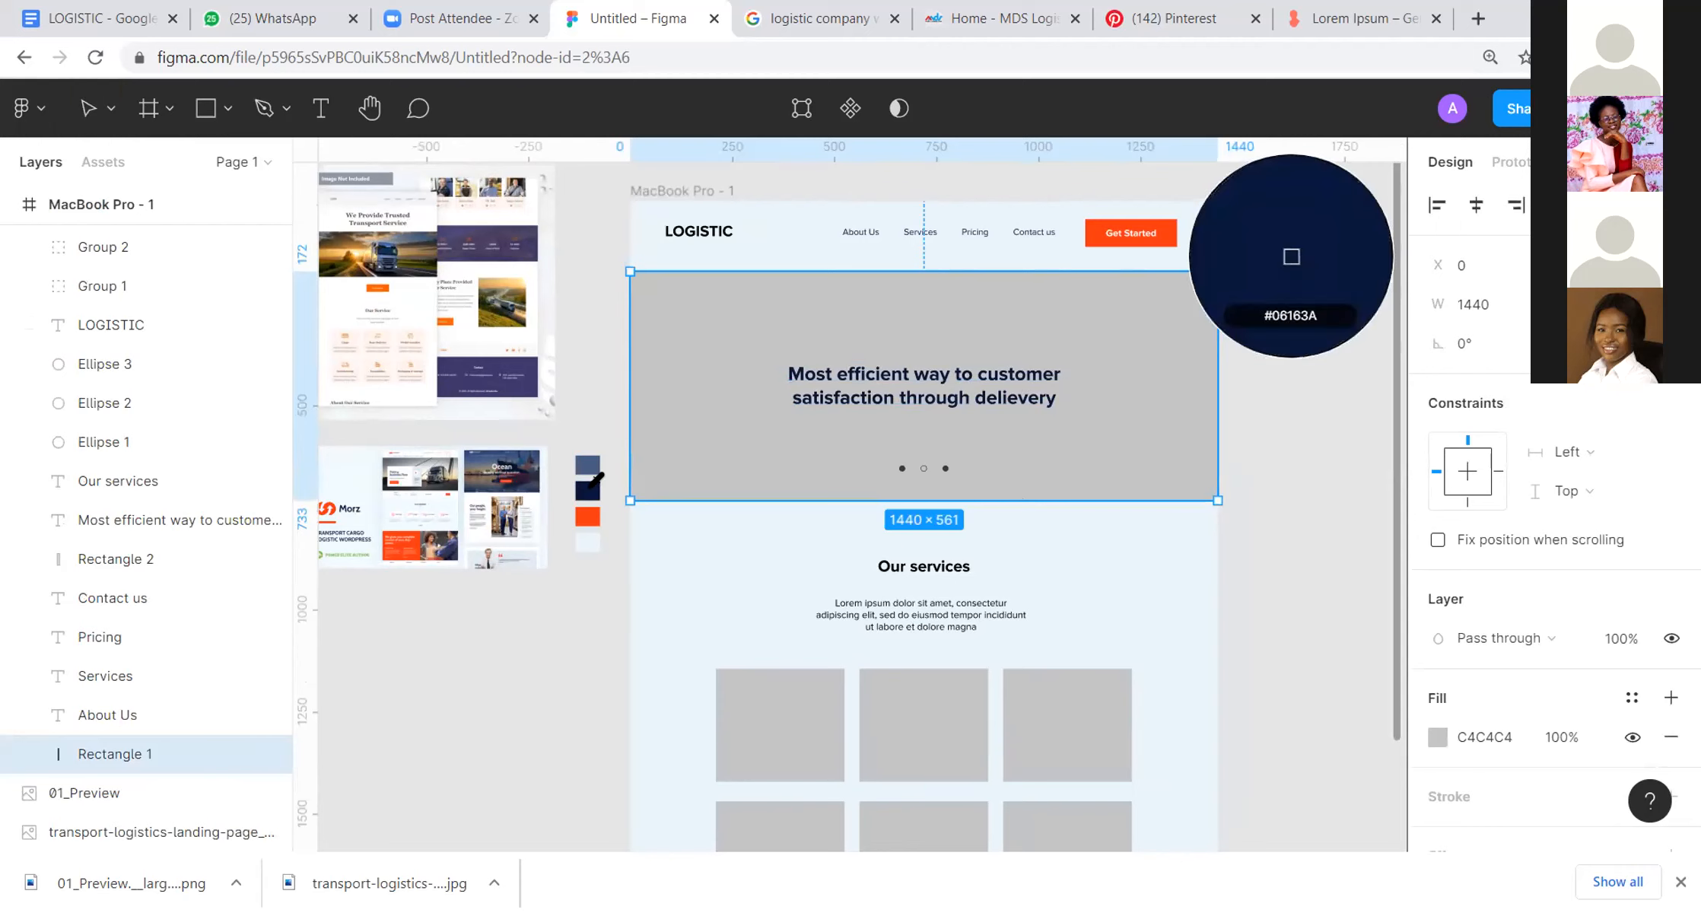
{"action": "left_click", "coordinate": [587, 491]}
Step: Recolour the hero headline with pale blue E9F5FB sampled from the page background
{"action": "left_click", "coordinate": [980, 362]}
{"action": "key", "text": "i"}
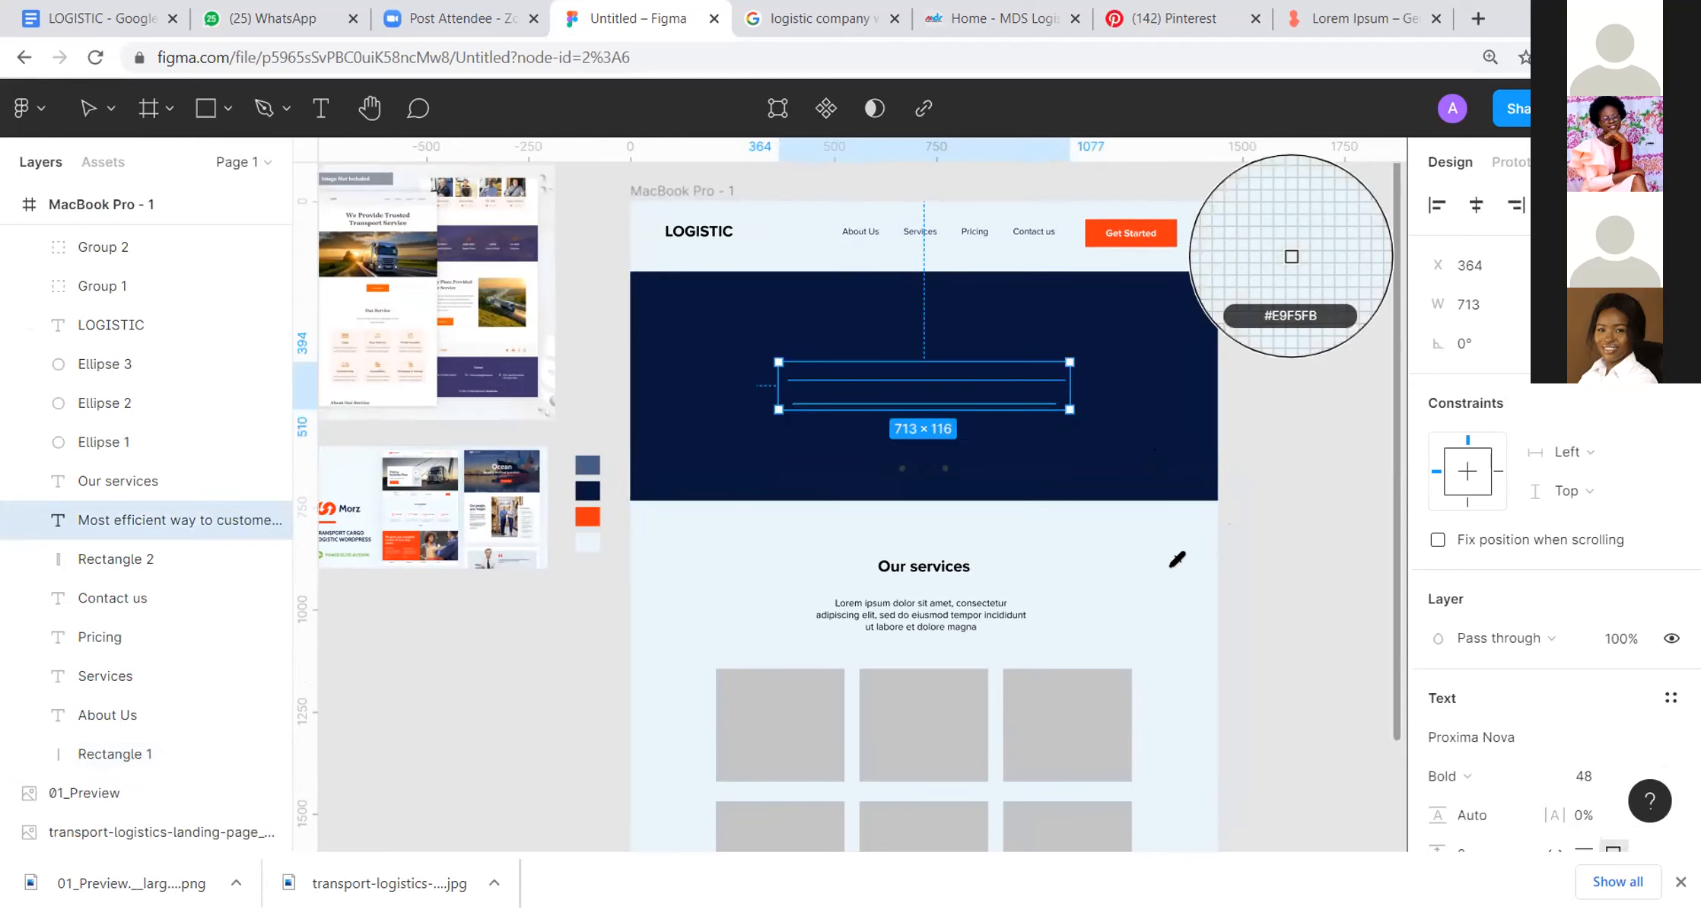
{"action": "left_click", "coordinate": [1215, 559]}
{"action": "left_click", "coordinate": [1330, 447]}
{"action": "left_click_drag", "start_coordinate": [1337, 420], "coordinate": [1306, 399]}
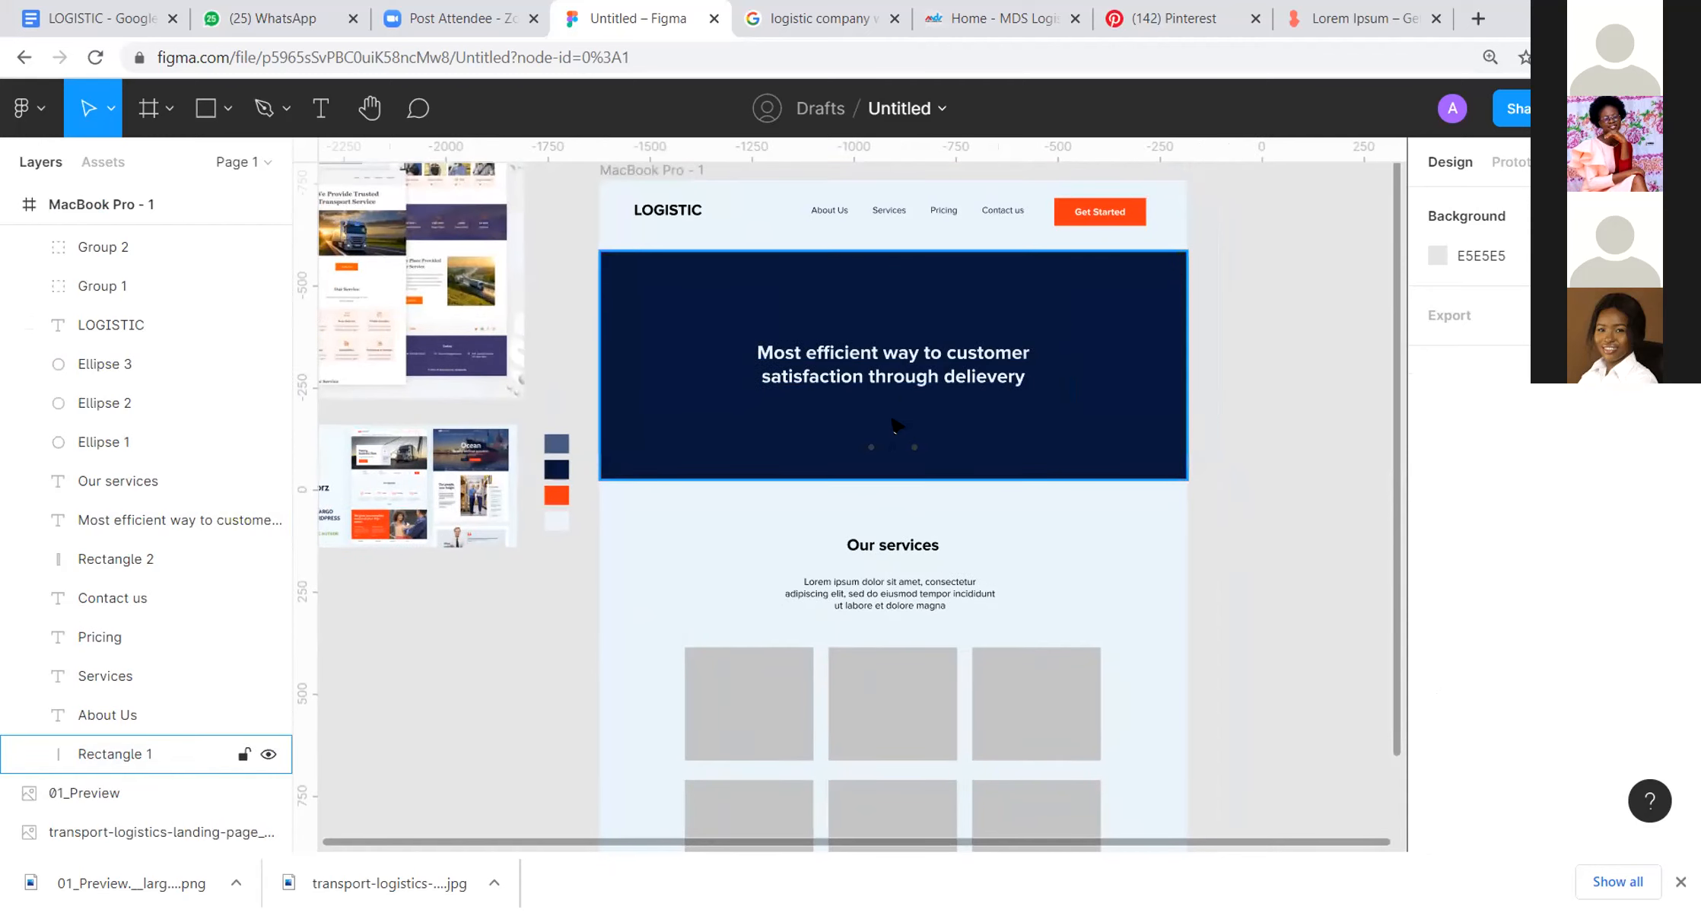
{"action": "left_click_drag", "start_coordinate": [887, 465], "coordinate": [989, 429]}
{"action": "left_click", "coordinate": [1034, 422], "text": "shift"}
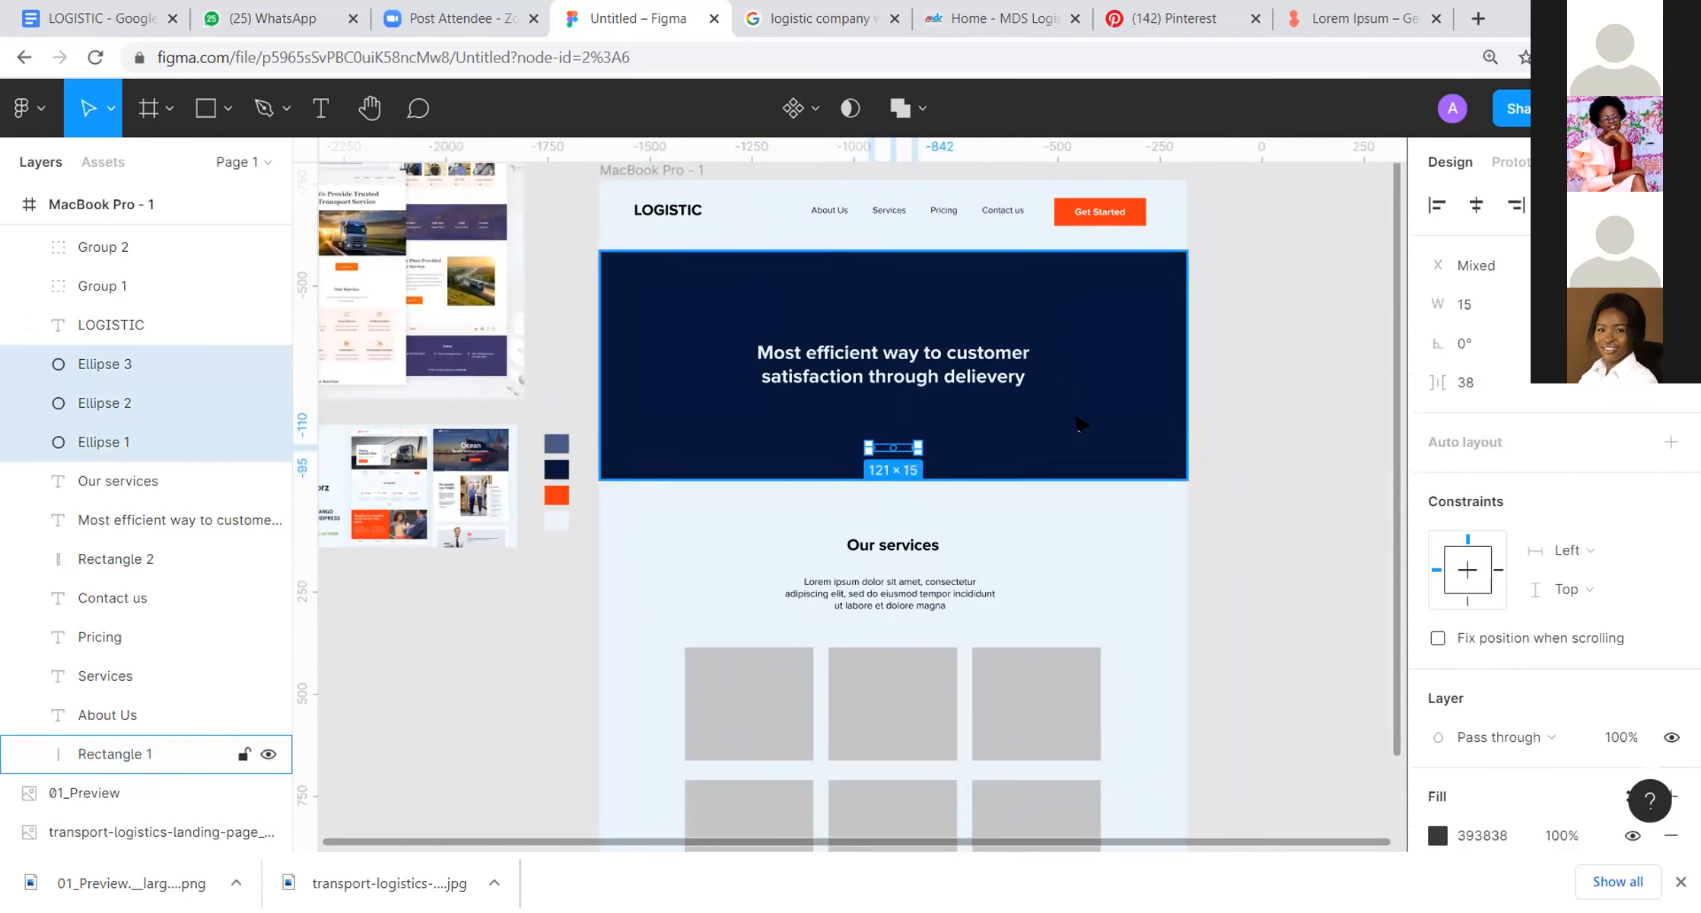
{"action": "key", "text": "i"}
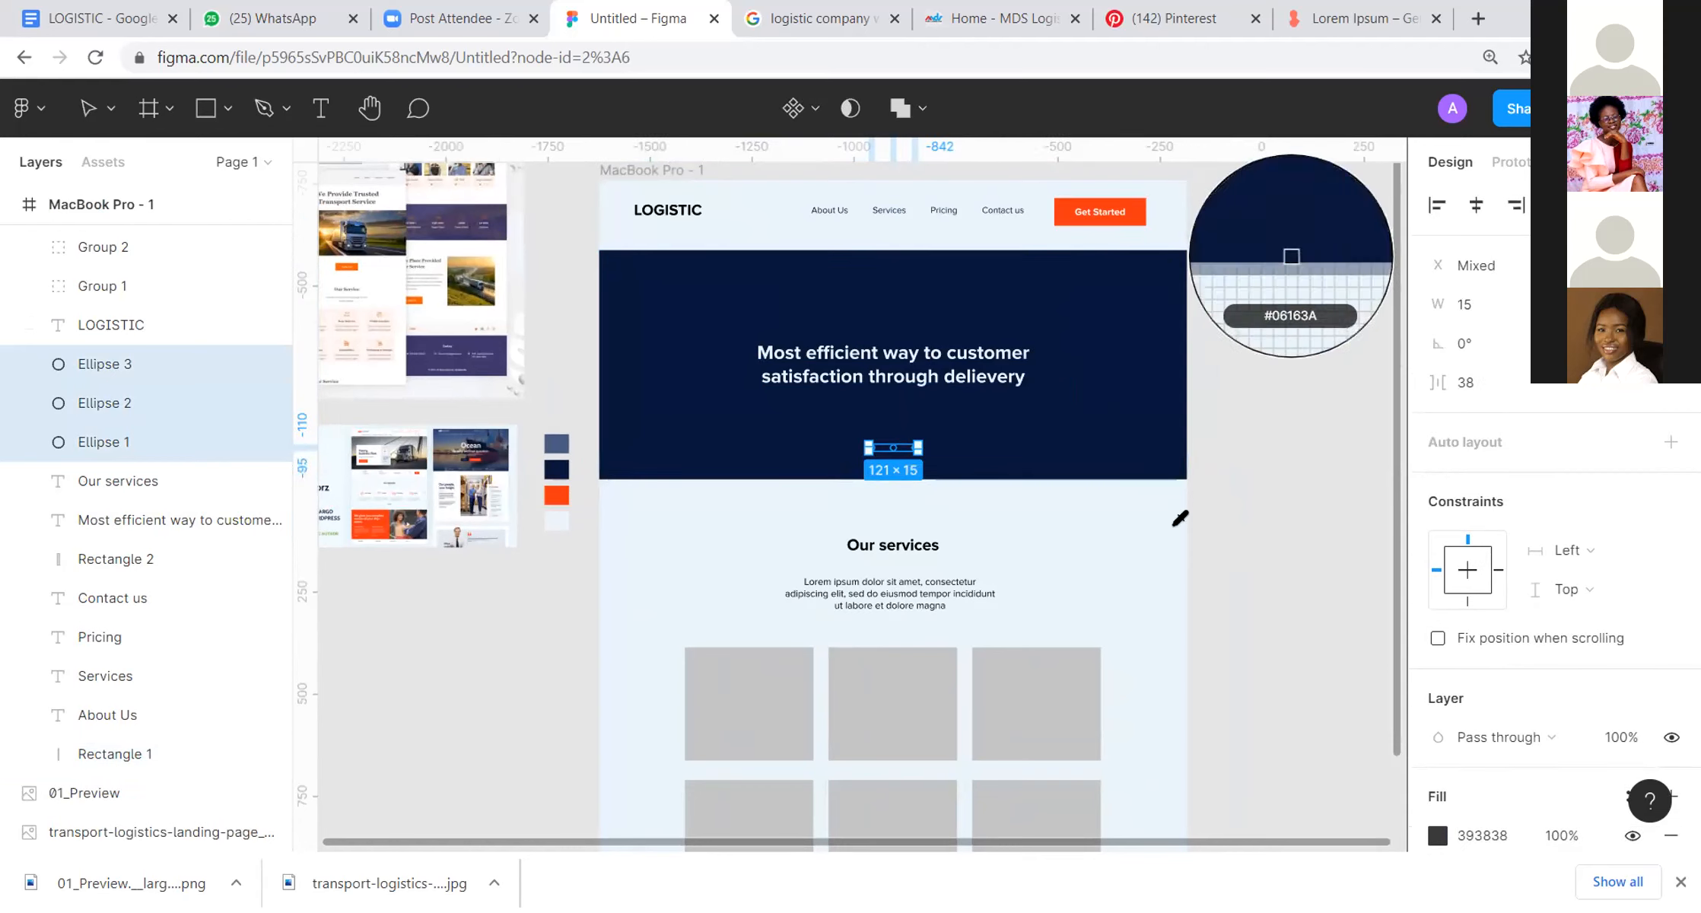
{"action": "key", "text": "Escape"}
{"action": "key", "text": "Escape"}
{"action": "key", "text": "i"}
{"action": "key", "text": "Escape"}
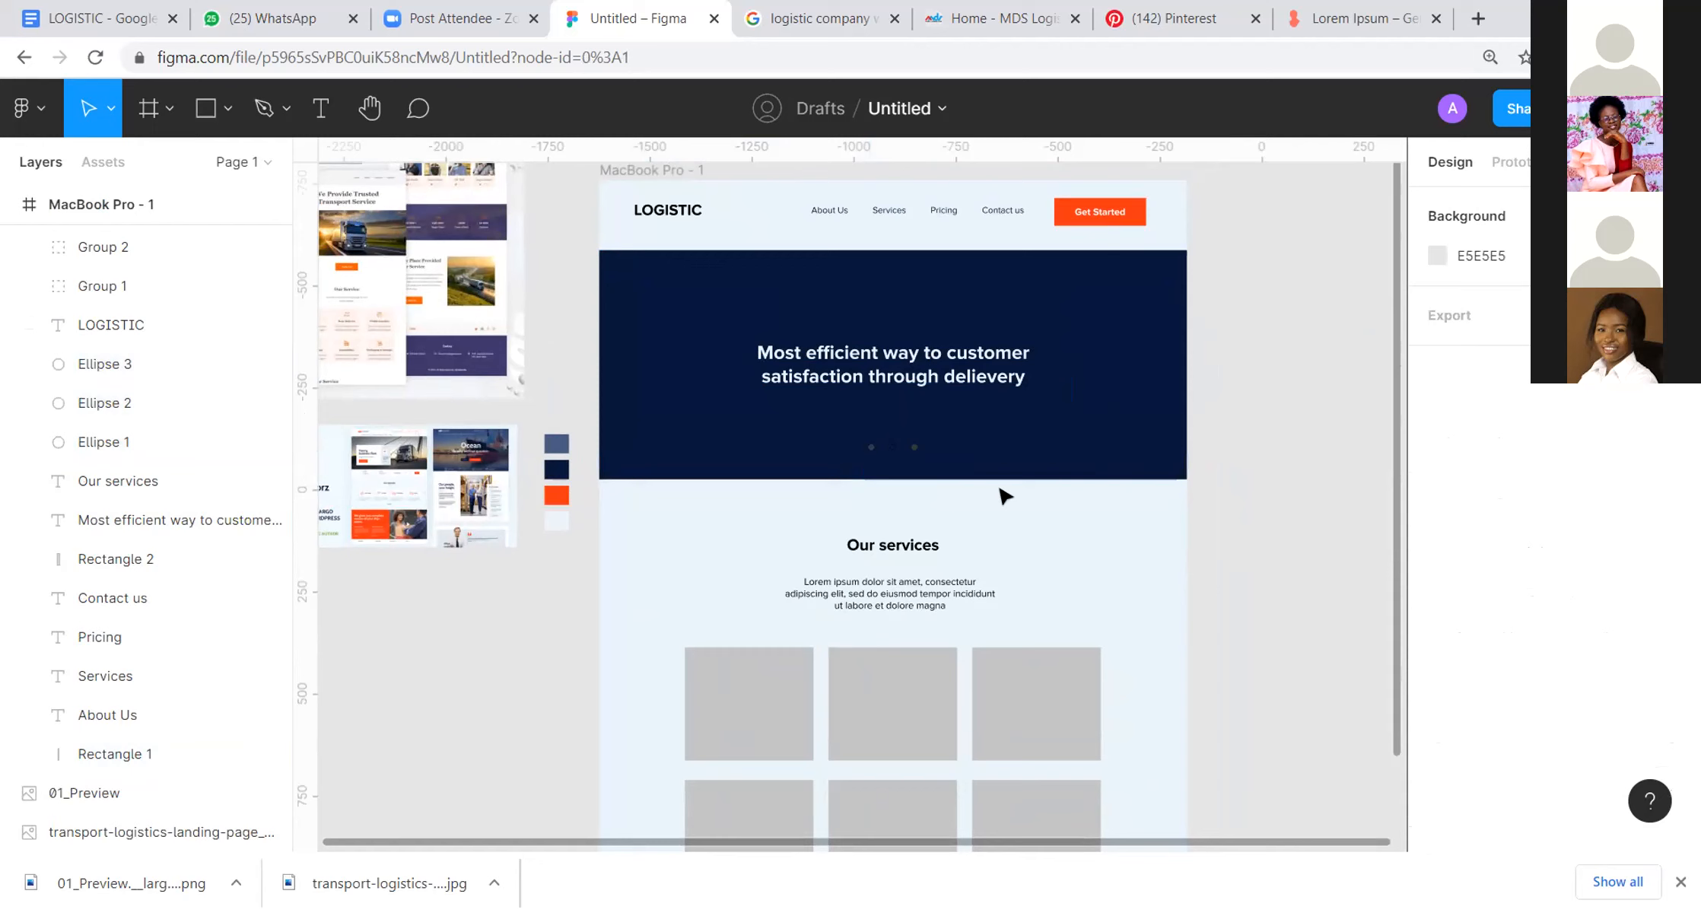
Step: Recolour the three slider dots in the hero with pale blue E9F5FB from the page background and bring them to the front
{"action": "left_click_drag", "start_coordinate": [913, 419], "coordinate": [974, 425]}
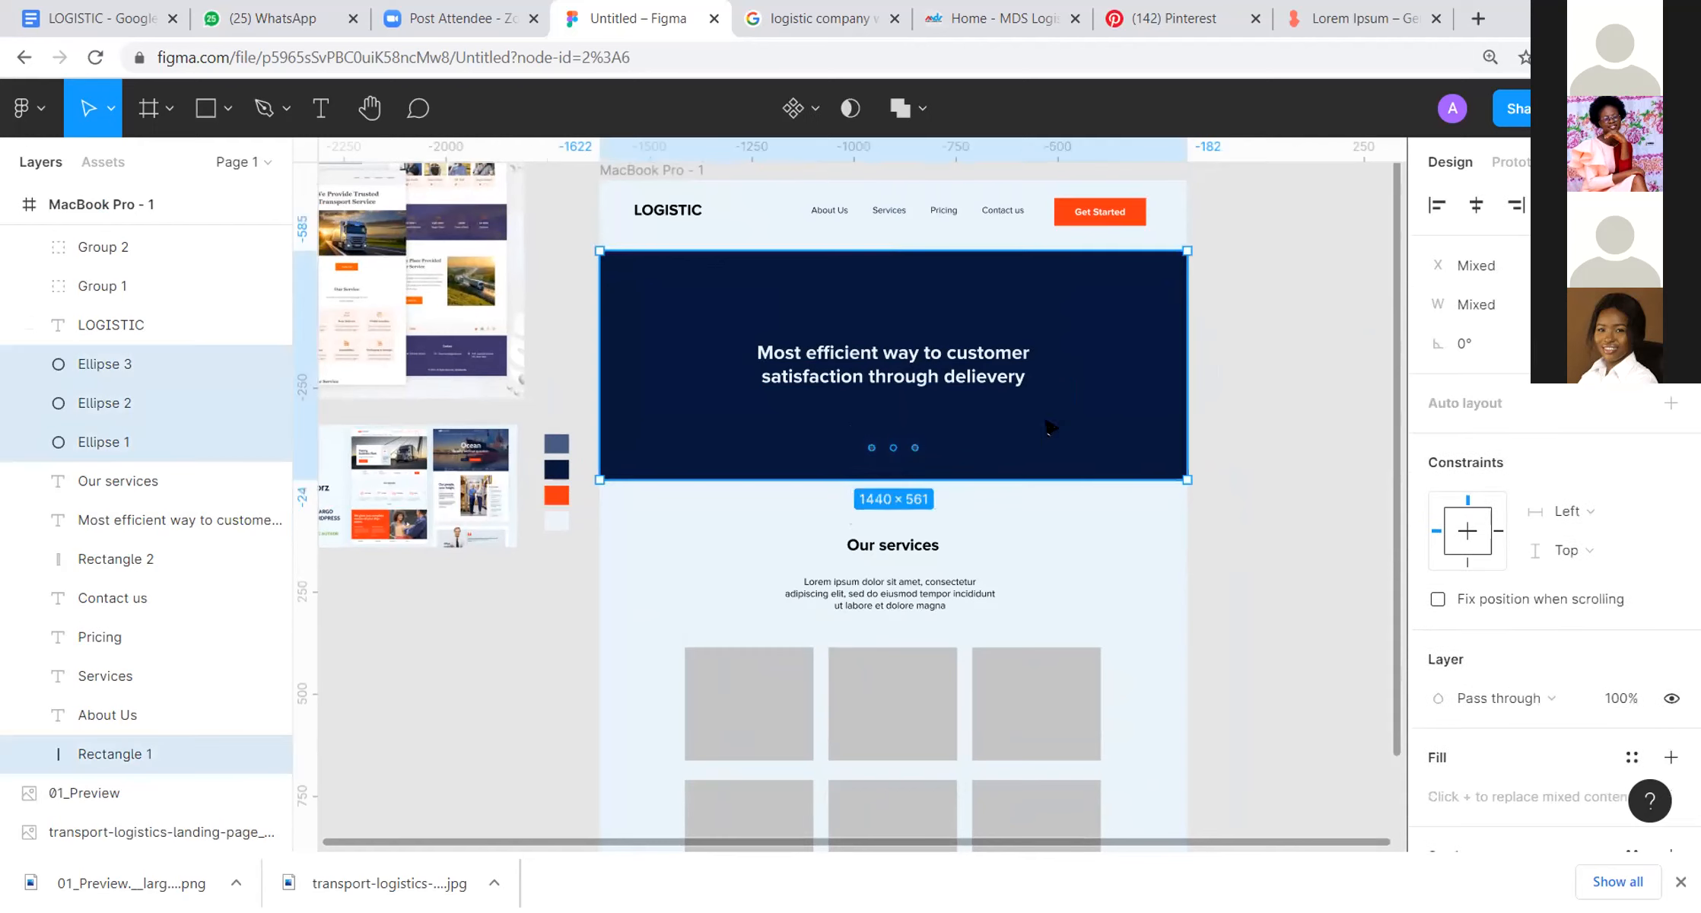
{"action": "left_click", "coordinate": [1047, 422], "text": "shift"}
{"action": "key", "text": "i"}
{"action": "left_click", "coordinate": [1172, 567]}
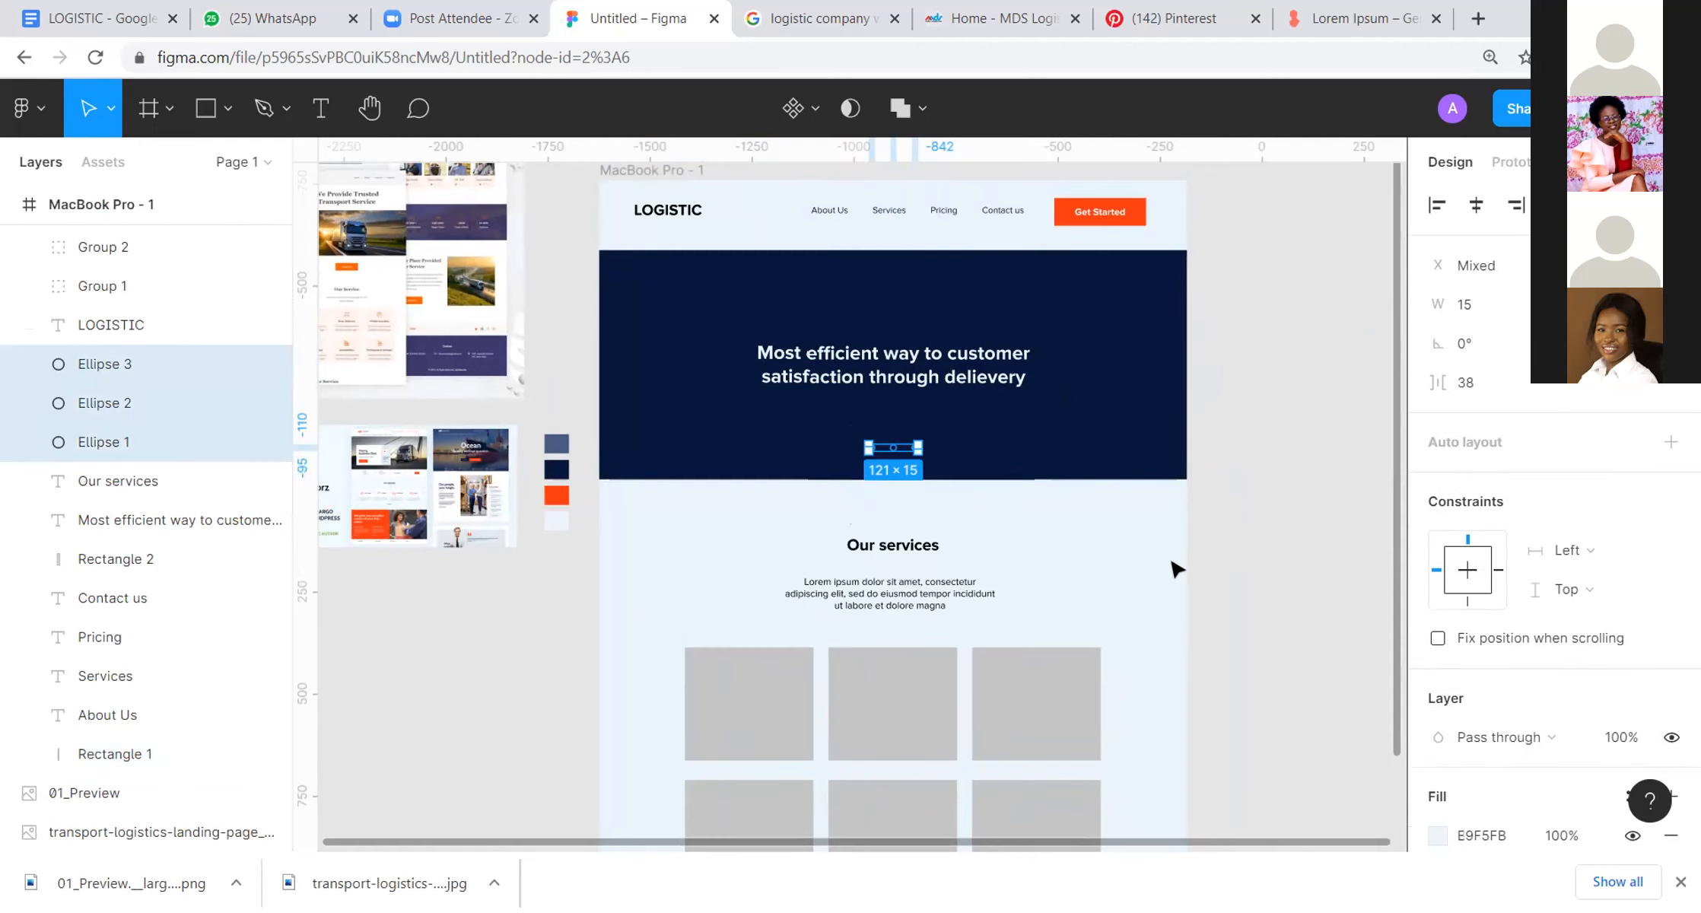
{"action": "right_click", "coordinate": [885, 449]}
{"action": "left_click", "coordinate": [950, 283]}
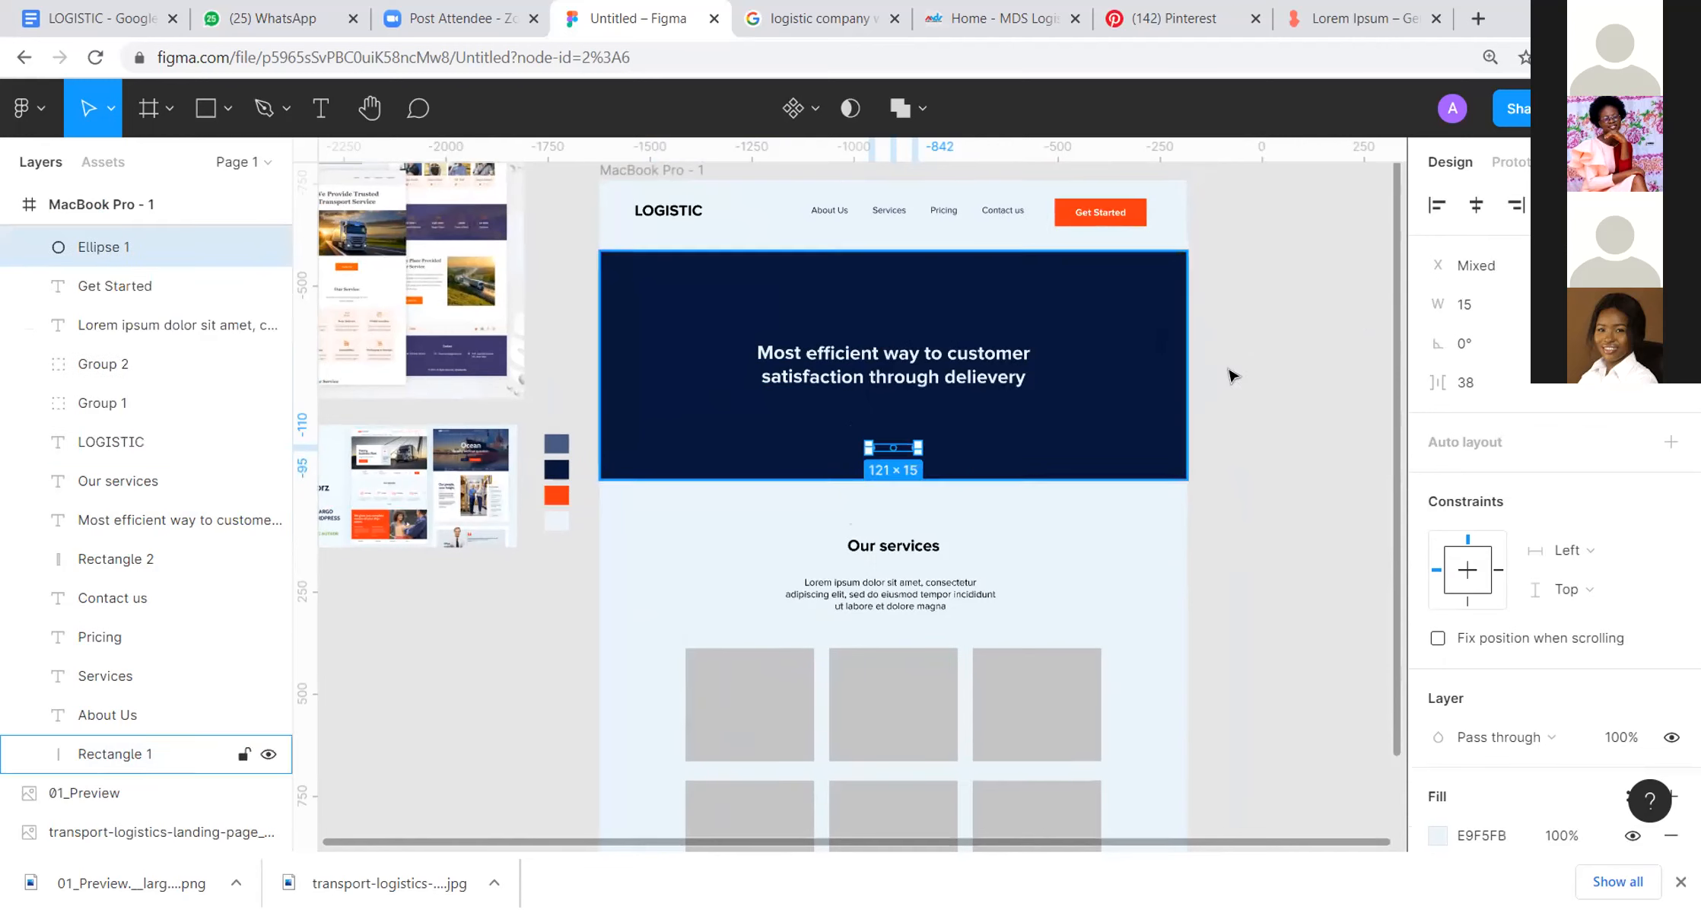
{"action": "left_click", "coordinate": [1302, 398]}
Step: Recolour the Our services heading and the lorem ipsum paragraph below it with the dark navy of the palette
{"action": "scroll", "coordinate": [1042, 457], "scroll_direction": "down", "scroll_amount": 2}
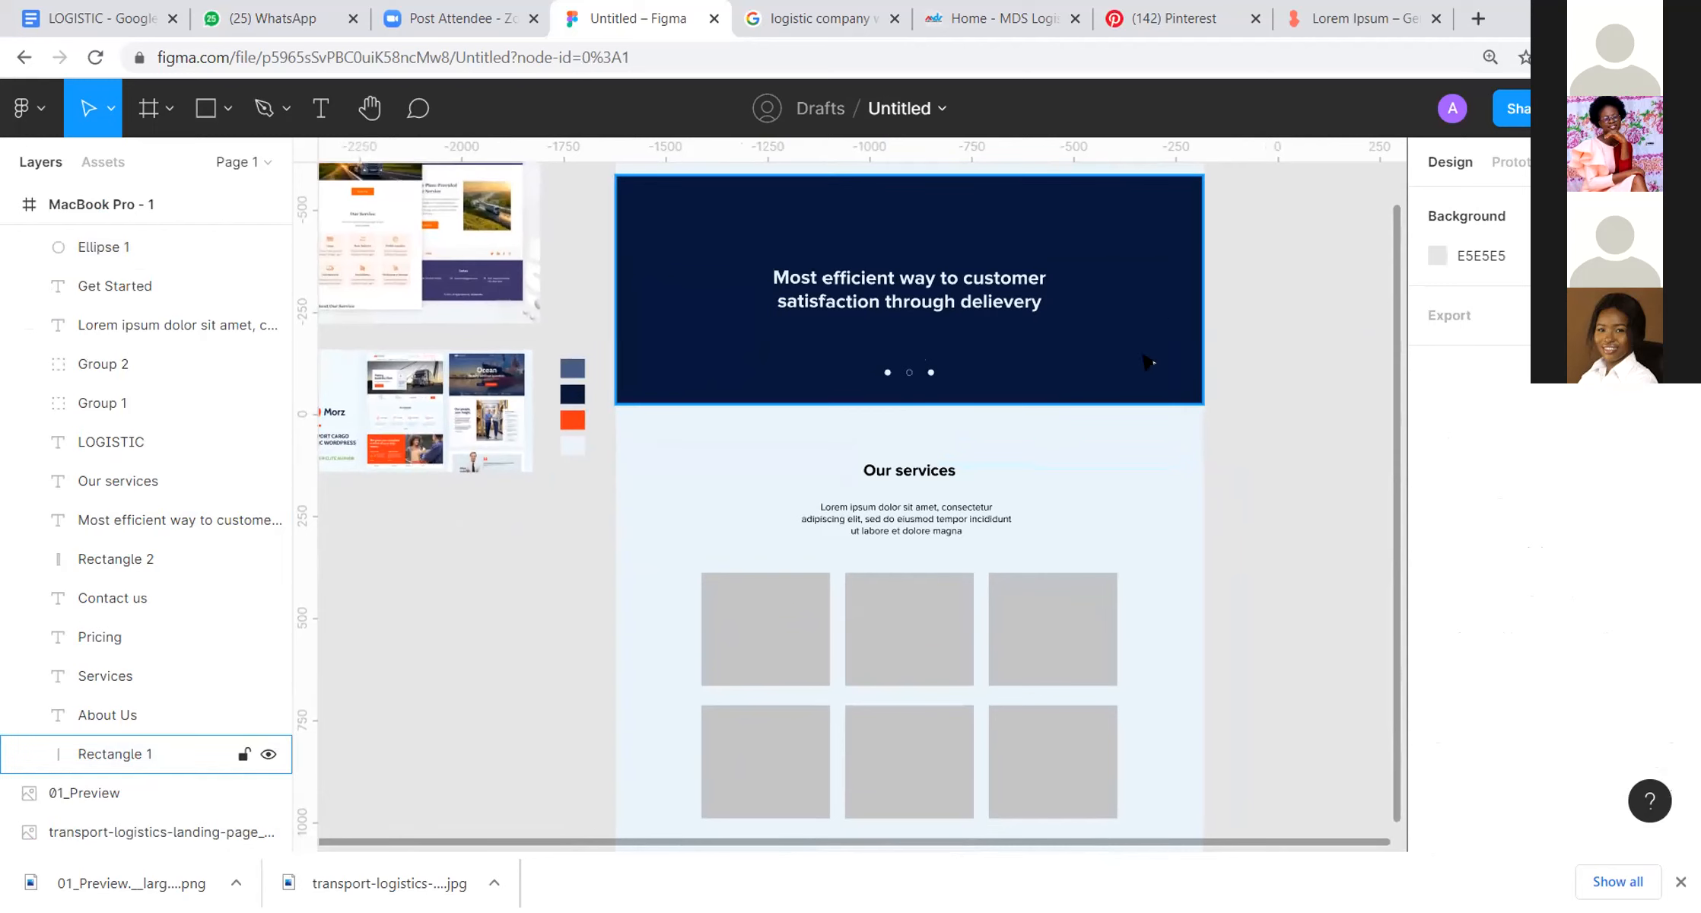
{"action": "scroll", "coordinate": [1133, 350], "scroll_direction": "down", "scroll_amount": 1}
{"action": "left_click", "coordinate": [902, 437]}
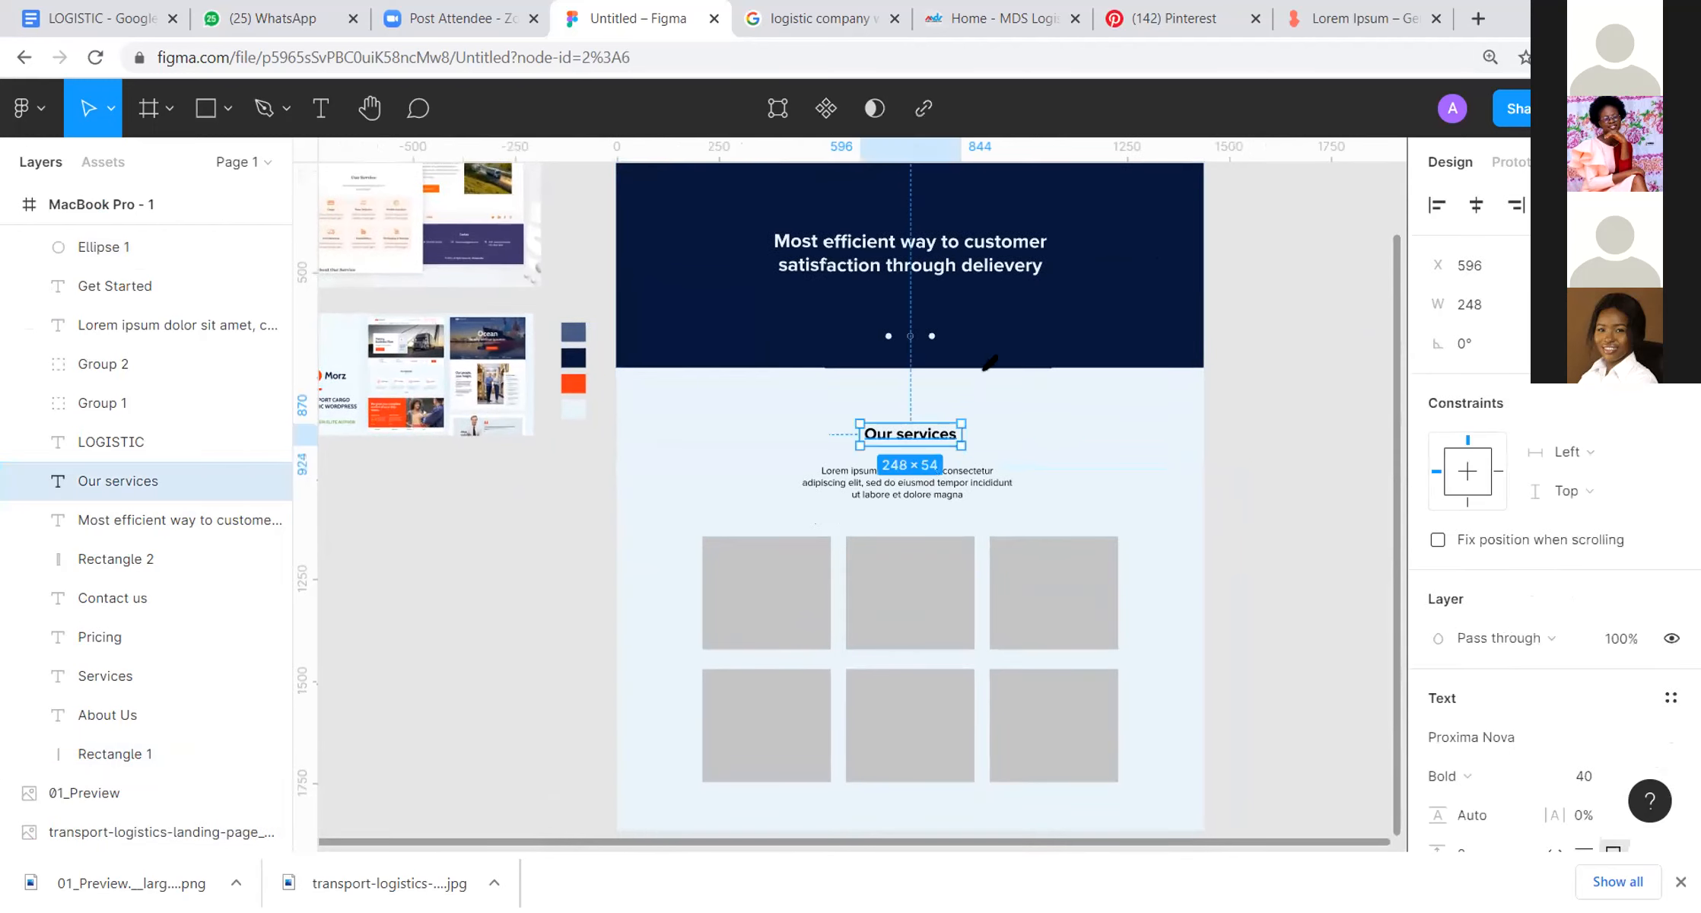
{"action": "left_click", "coordinate": [976, 487]}
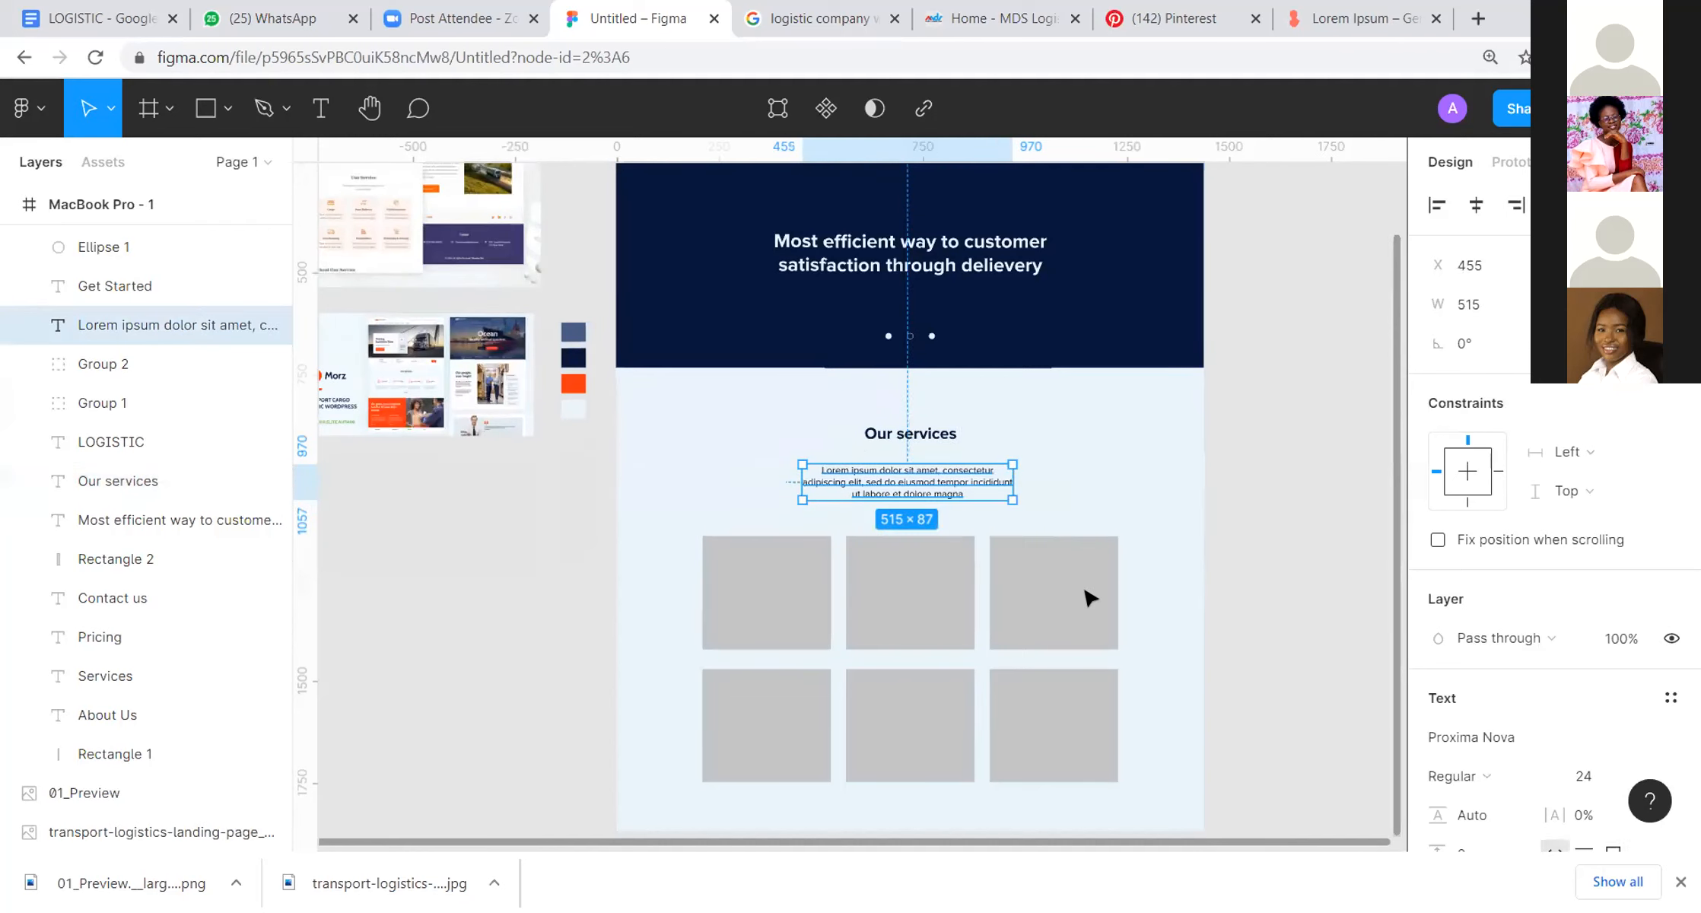
Step: Fill both rows of service cards with navy 06163A sampled from the hero rectangle
{"action": "scroll", "coordinate": [881, 423], "scroll_direction": "down", "scroll_amount": 4}
{"action": "left_click", "coordinate": [1128, 441]}
{"action": "left_click", "coordinate": [708, 608], "text": "shift"}
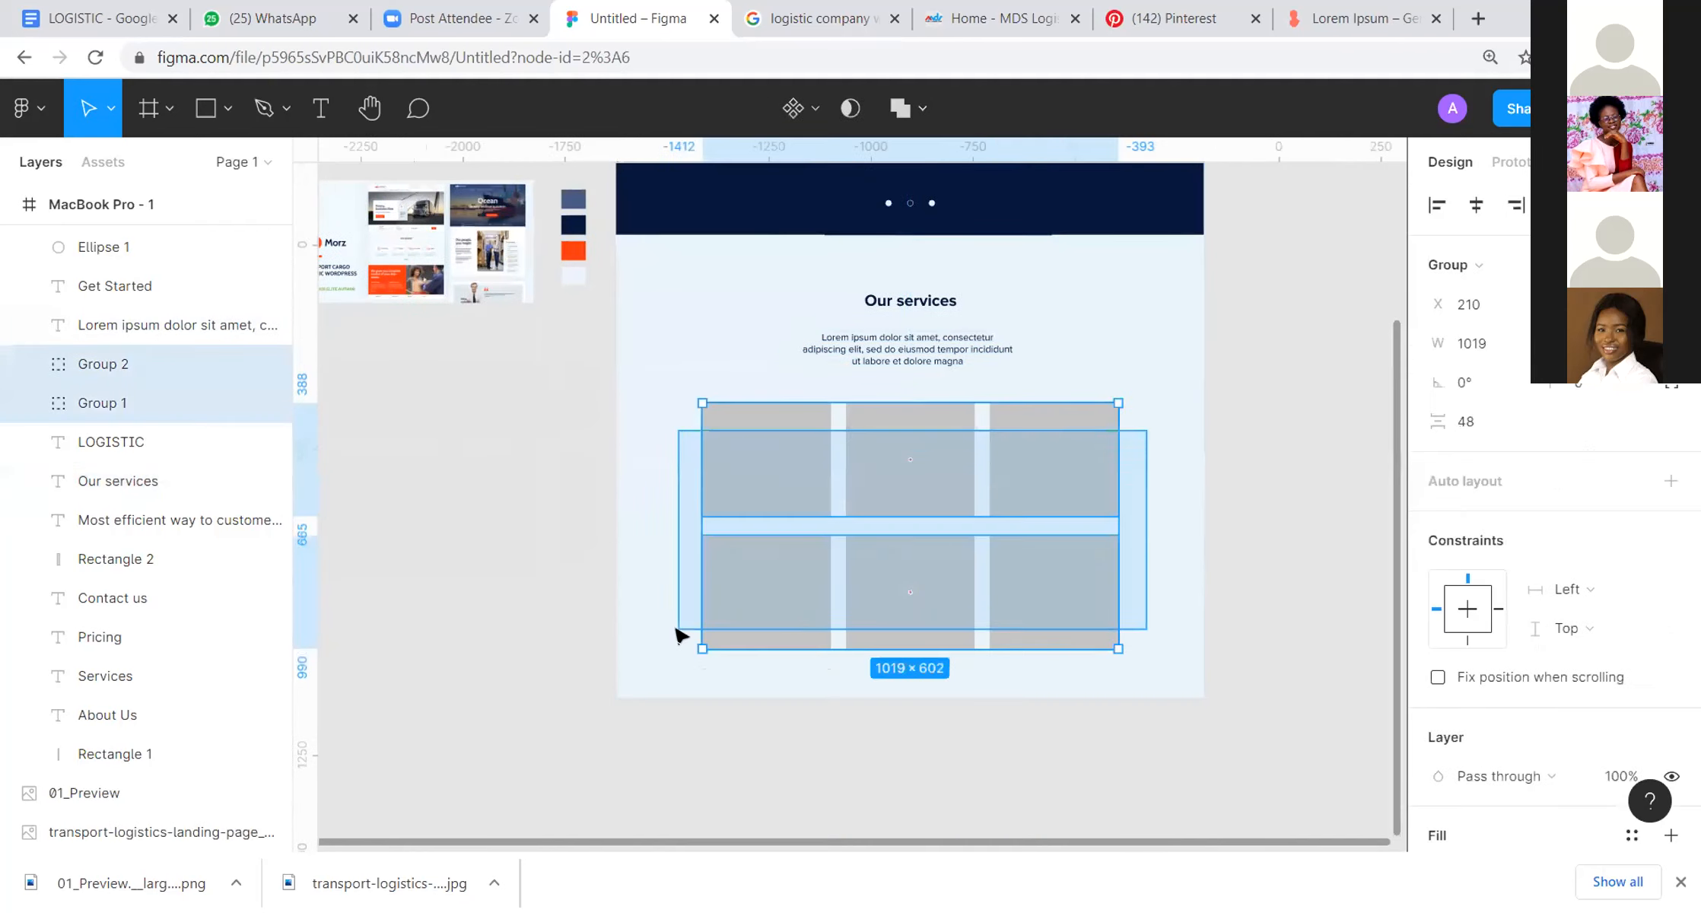
{"action": "key", "text": "i"}
{"action": "left_click", "coordinate": [1083, 229]}
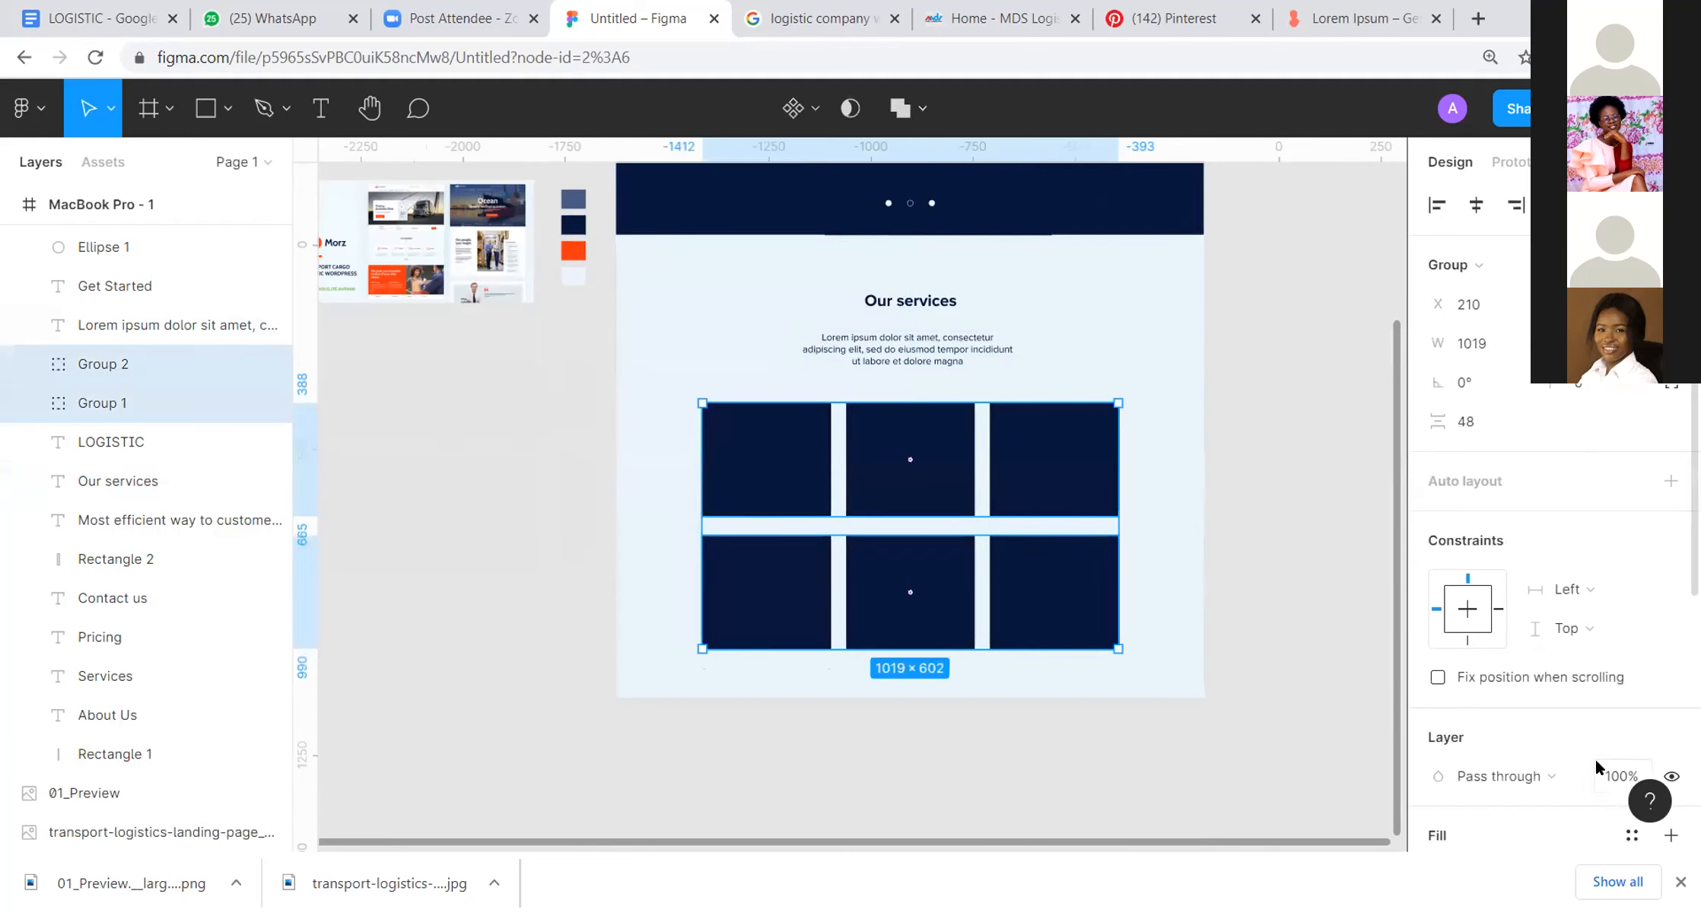
Step: Reduce the fill opacity of all six service cards, trying 30% and settling on a paler tint
{"action": "scroll", "coordinate": [1595, 758], "scroll_direction": "down", "scroll_amount": 2}
{"action": "left_click", "coordinate": [1563, 764]}
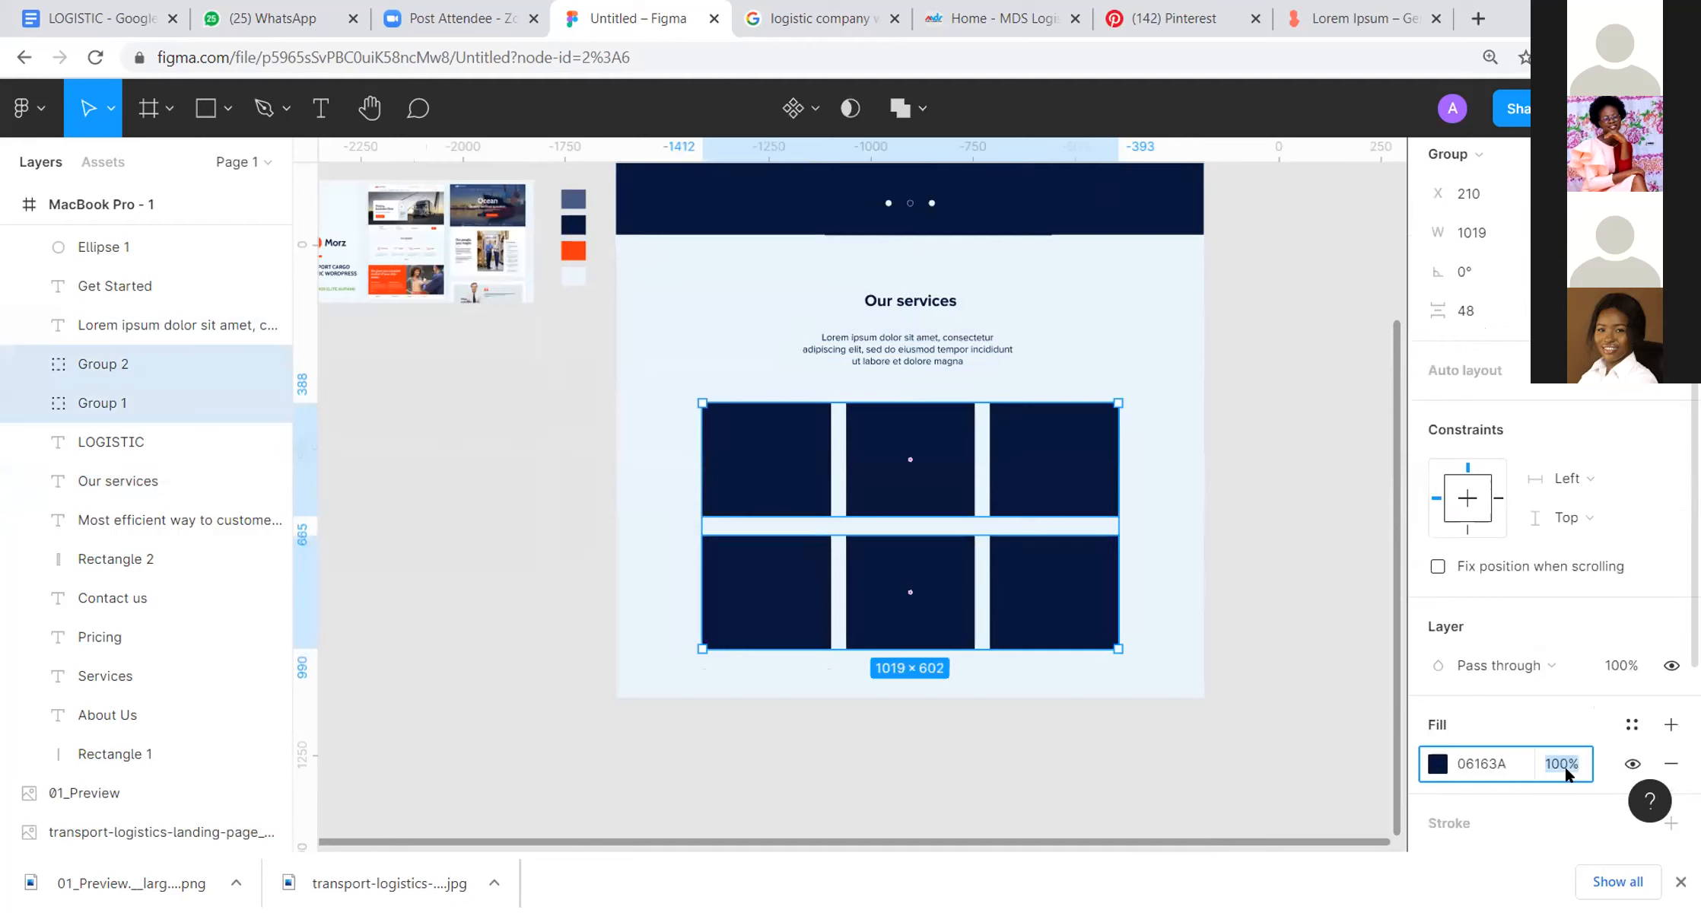
{"action": "type", "text": "30"}
{"action": "key", "text": "Return"}
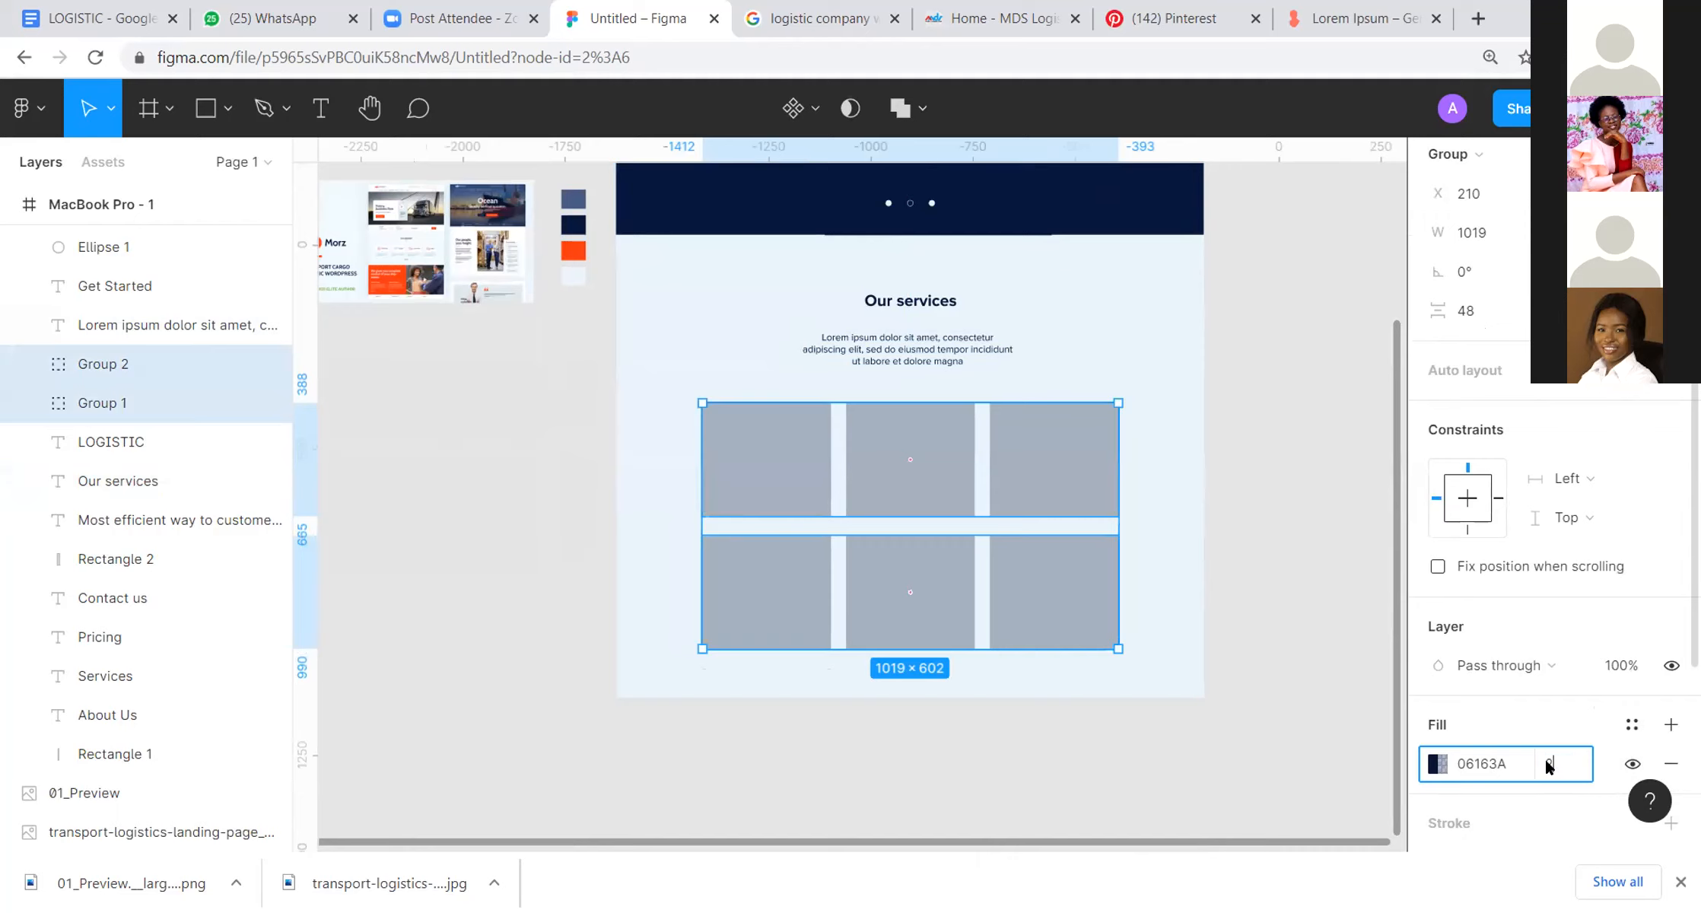
{"action": "left_click", "coordinate": [1218, 412]}
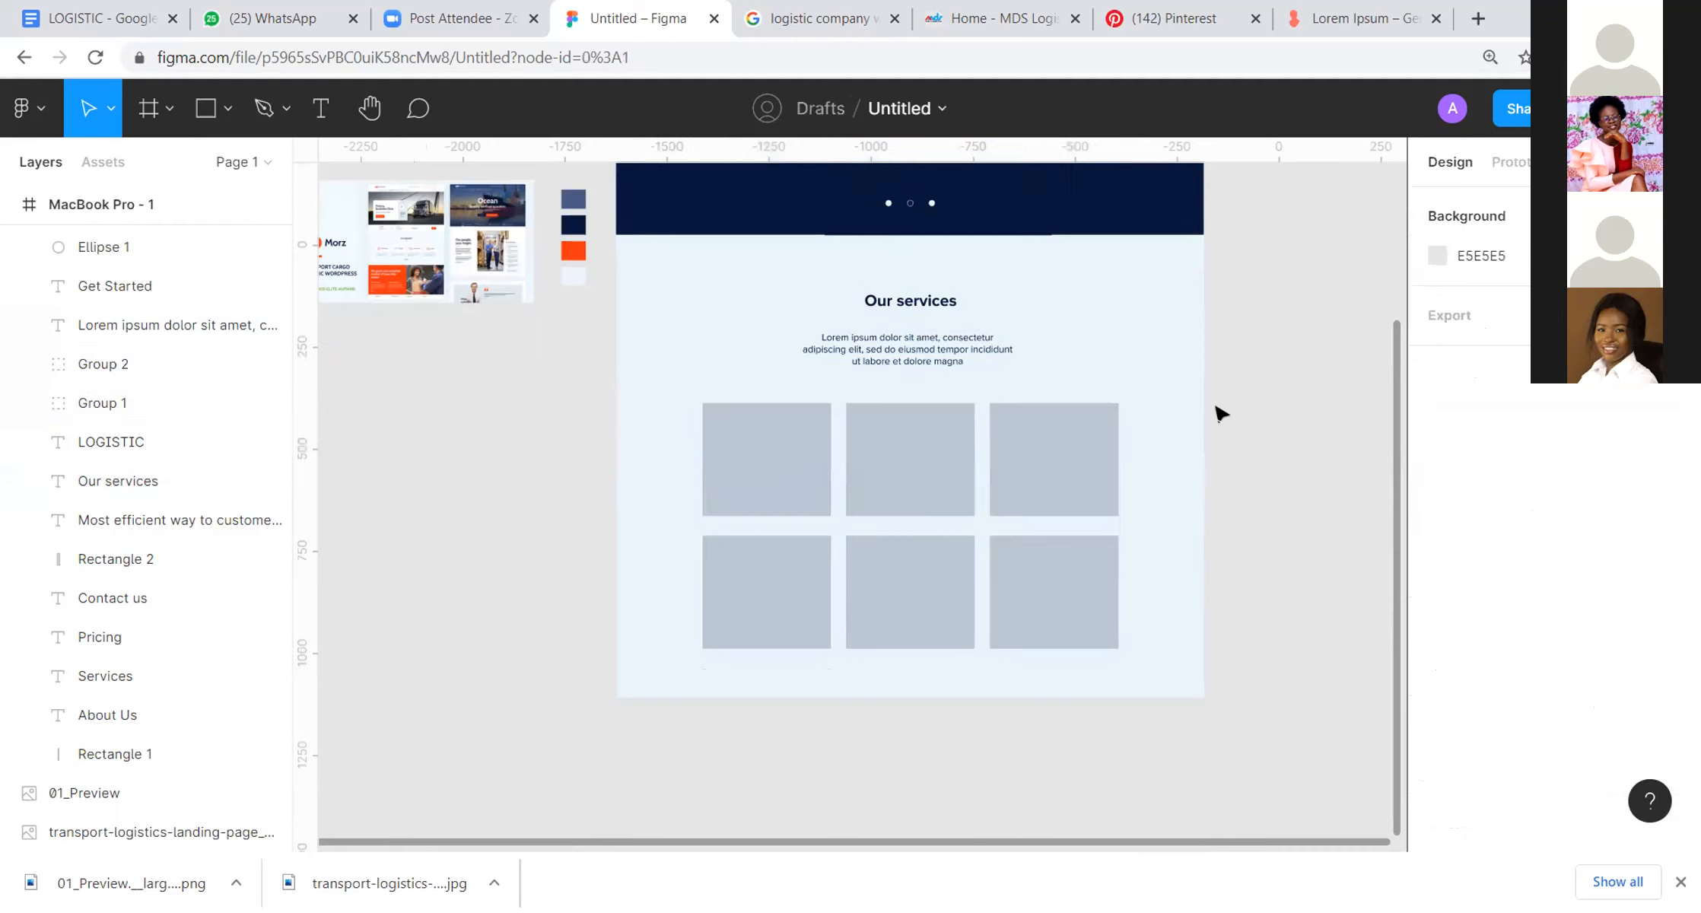
Step: Recolour the three slider dots under the hero headline with the palette's orange accent colour
{"action": "scroll", "coordinate": [1219, 414], "scroll_direction": "down", "scroll_amount": 3}
{"action": "scroll", "coordinate": [1220, 413], "scroll_direction": "down", "scroll_amount": 3}
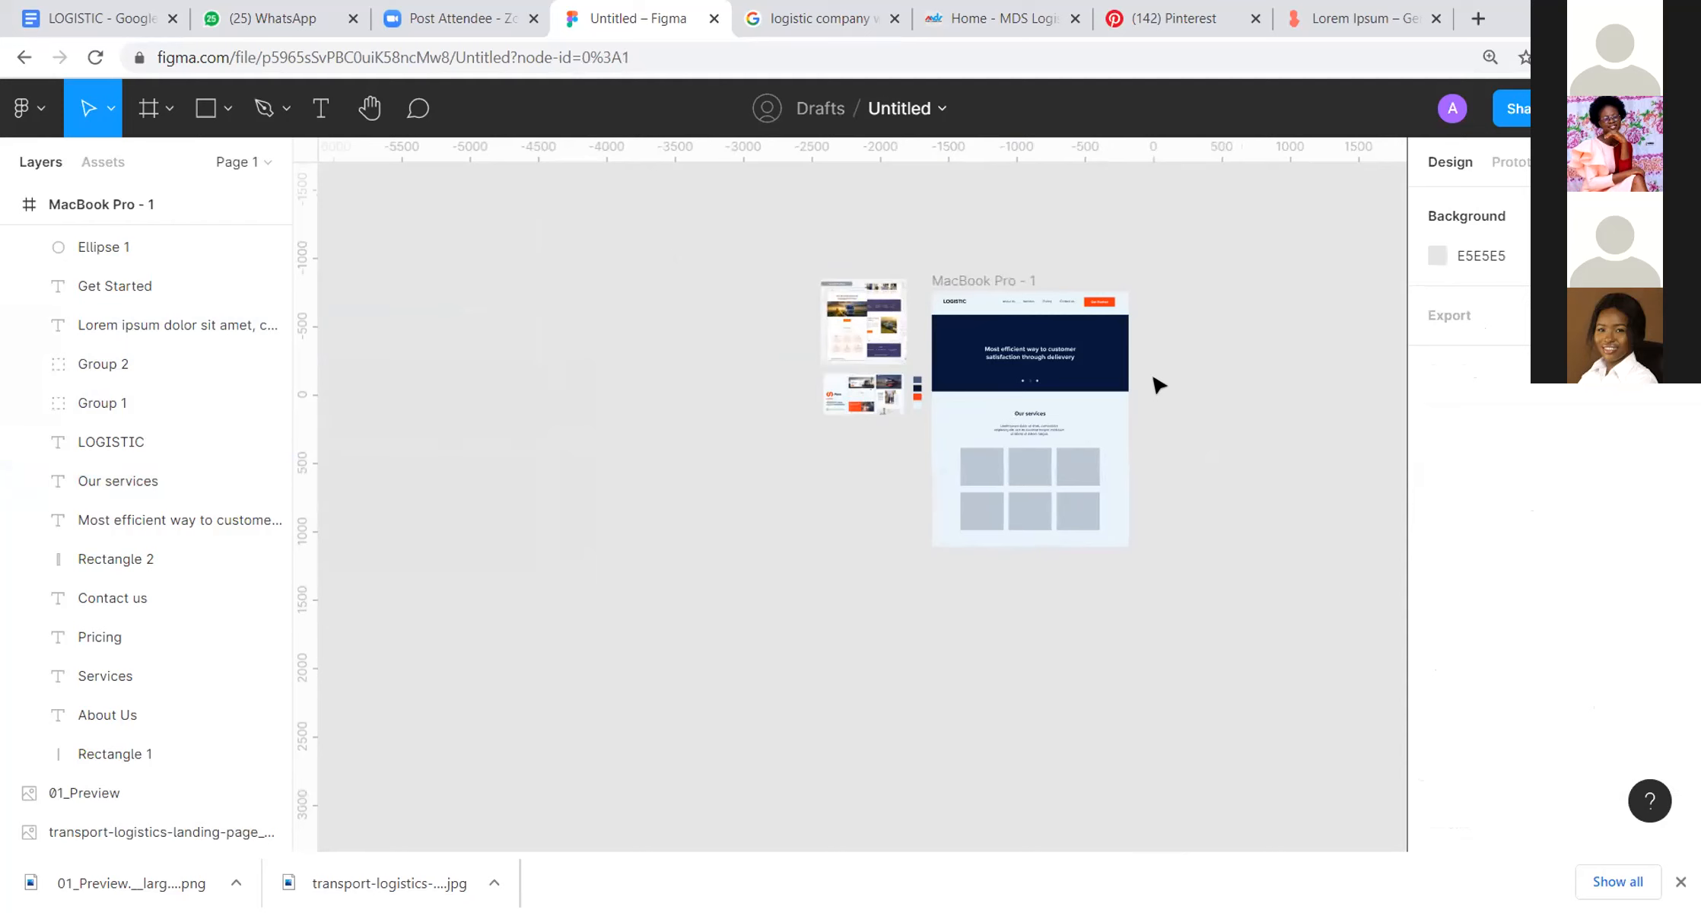
{"action": "scroll", "coordinate": [1158, 385], "scroll_direction": "up", "scroll_amount": 3}
{"action": "scroll", "coordinate": [1158, 382], "scroll_direction": "up", "scroll_amount": 3}
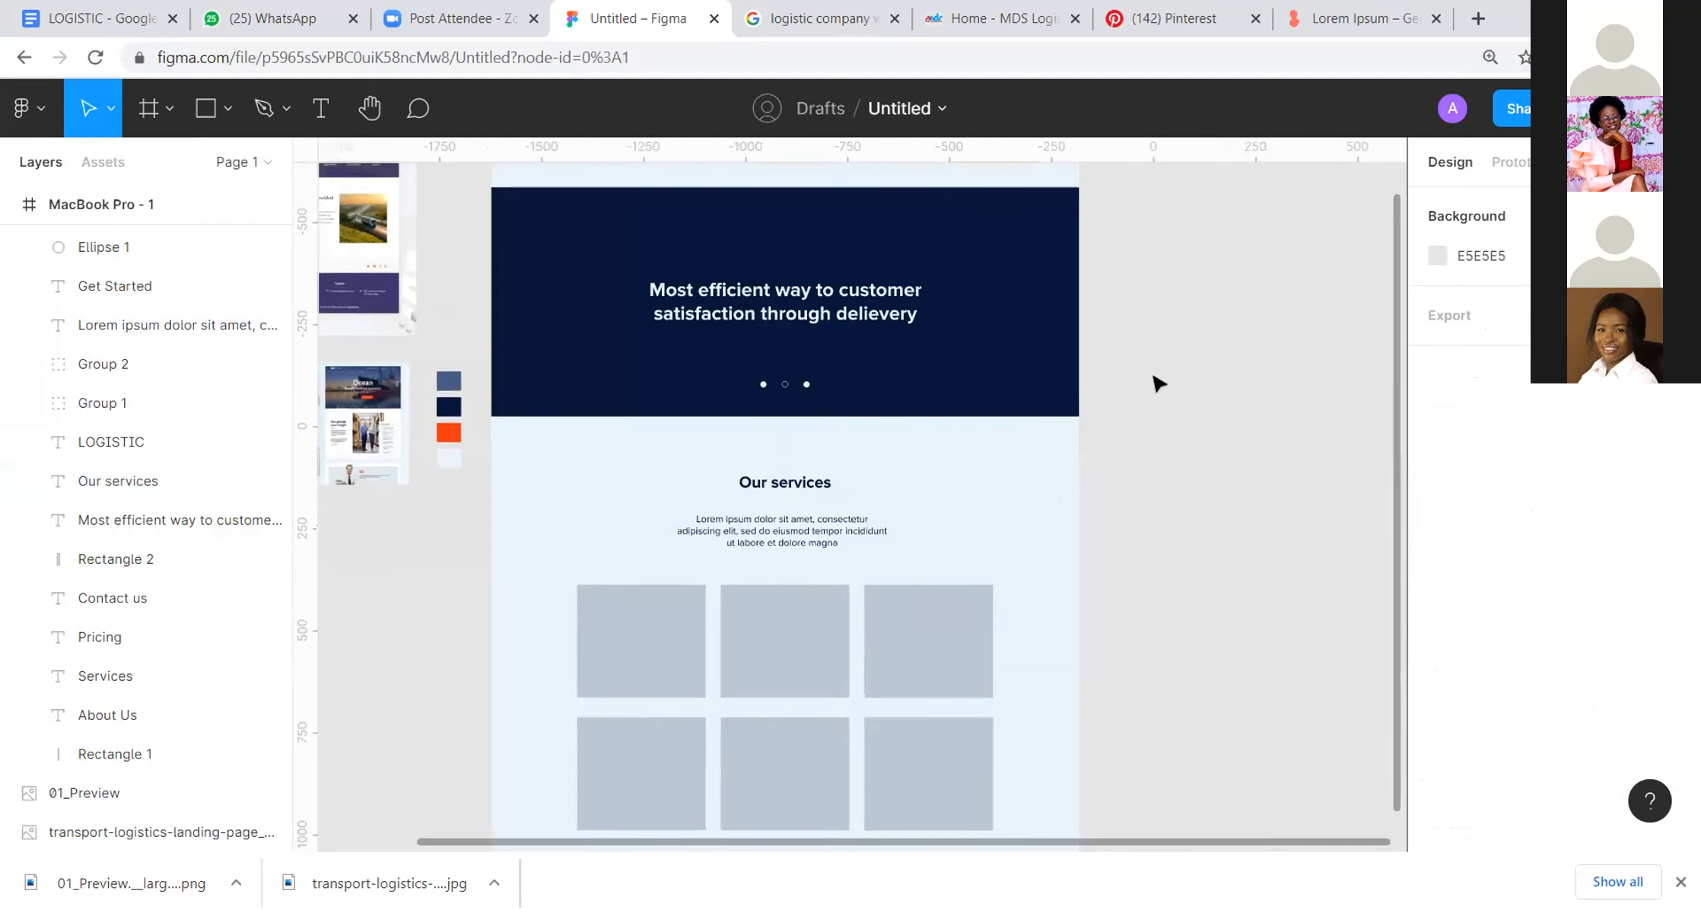
{"action": "scroll", "coordinate": [1158, 380], "scroll_direction": "down", "scroll_amount": 3}
{"action": "left_click", "coordinate": [942, 382]}
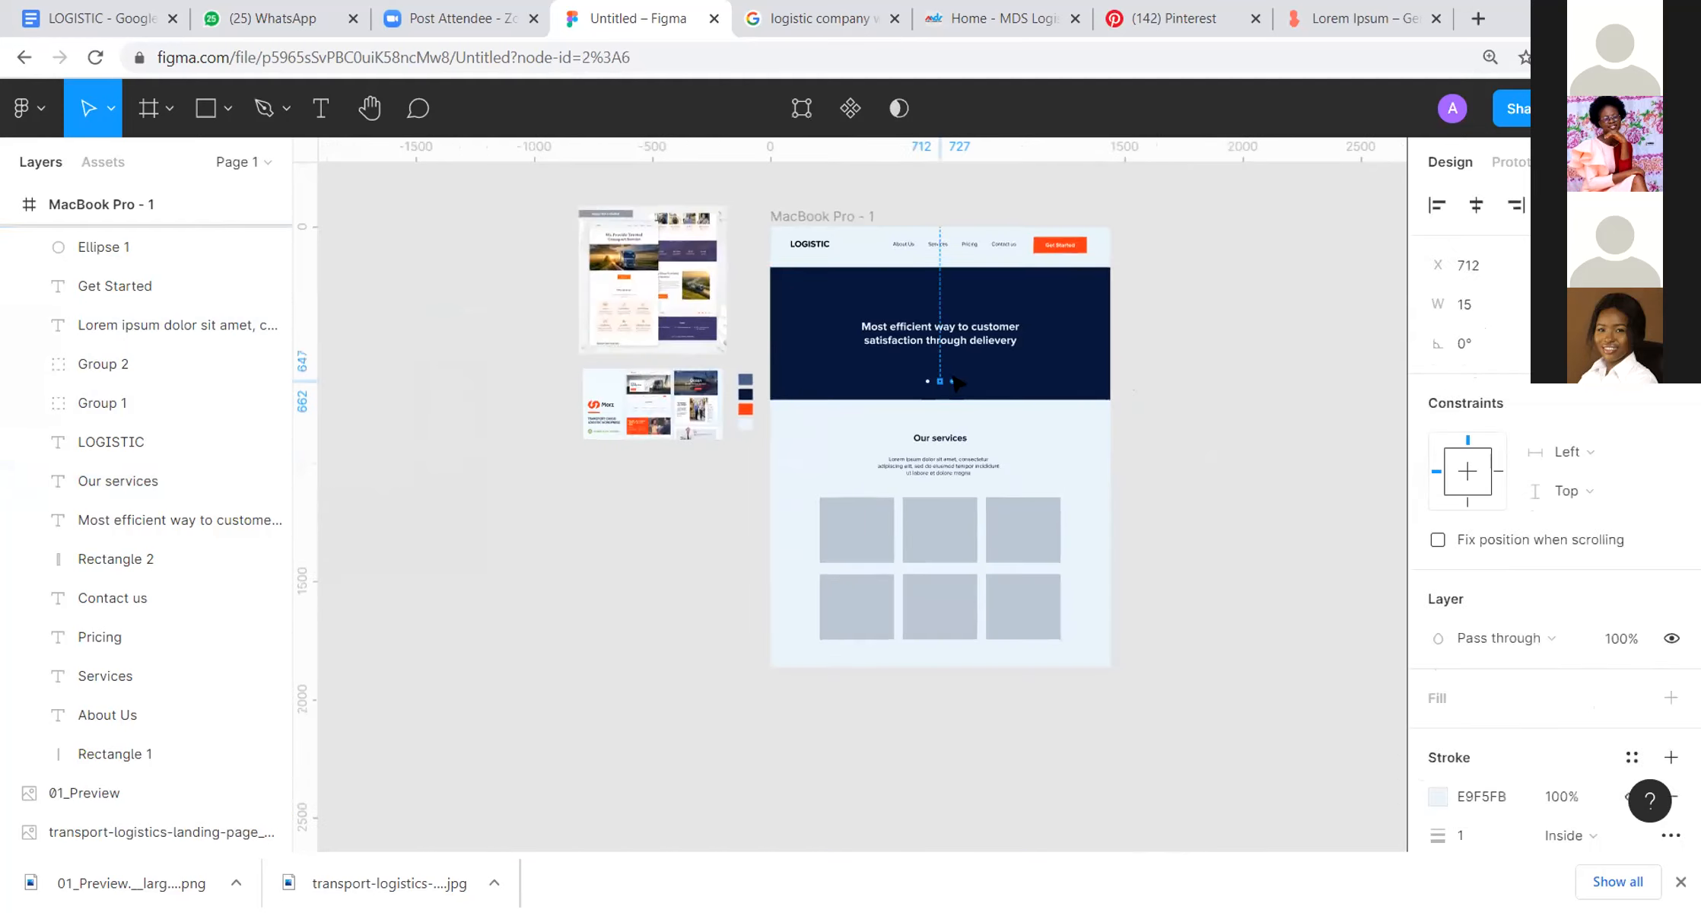
{"action": "scroll", "coordinate": [951, 378], "scroll_direction": "up", "scroll_amount": 3}
{"action": "left_click", "coordinate": [949, 390], "text": "shift"}
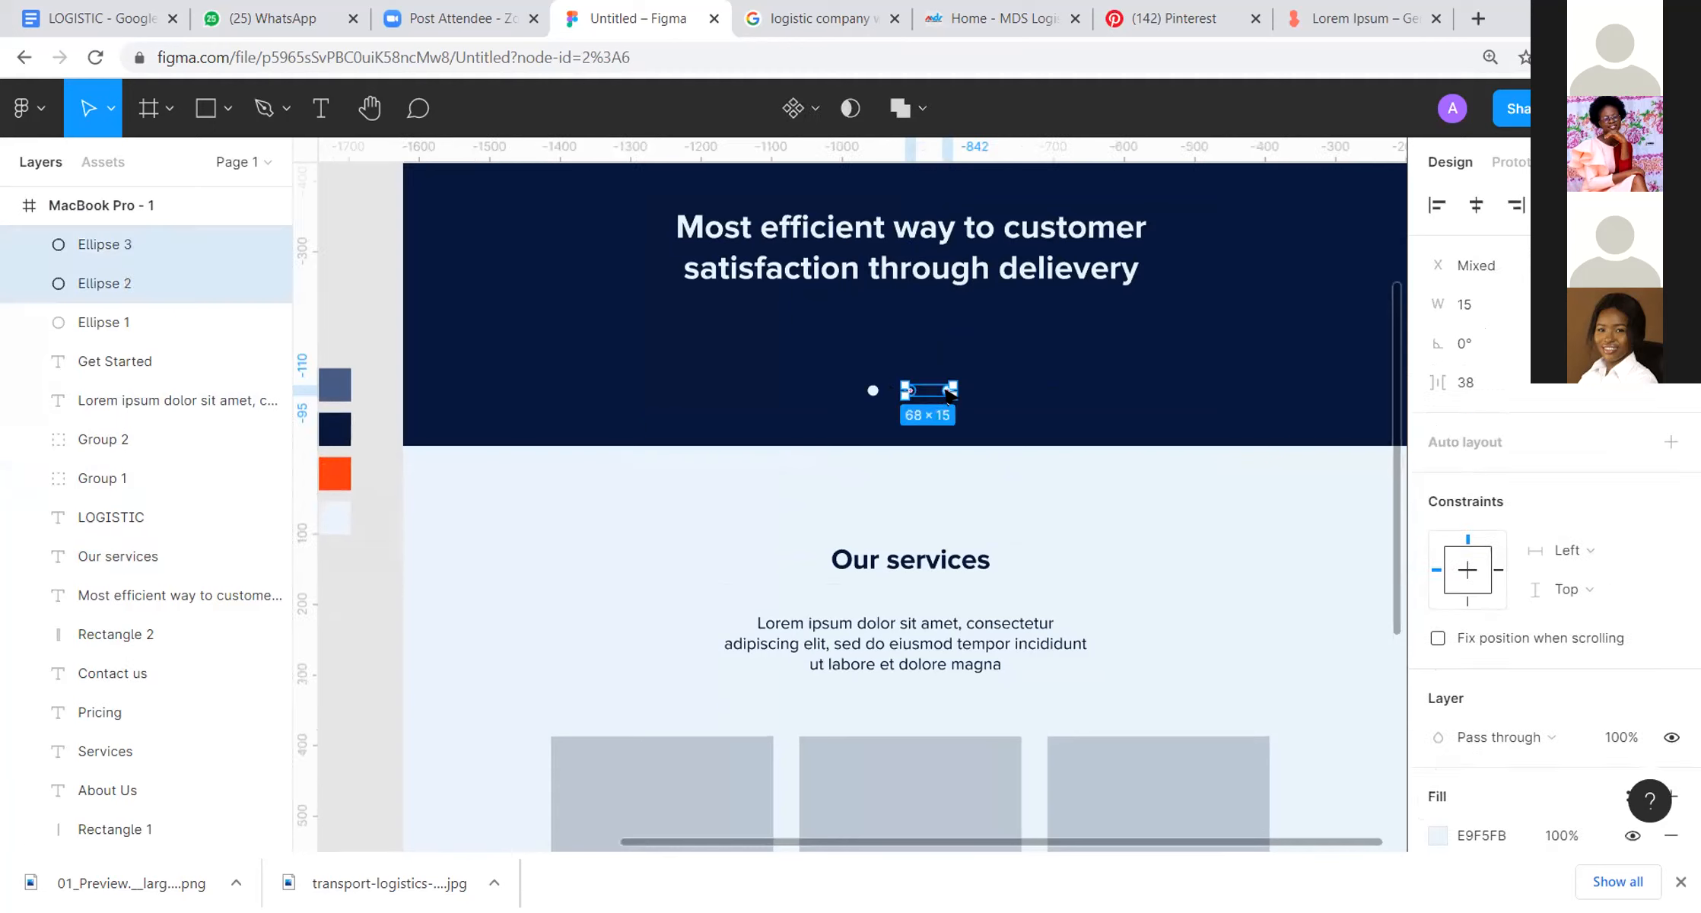
{"action": "left_click", "coordinate": [873, 390], "text": "shift"}
{"action": "scroll", "coordinate": [976, 379], "scroll_direction": "down", "scroll_amount": 5}
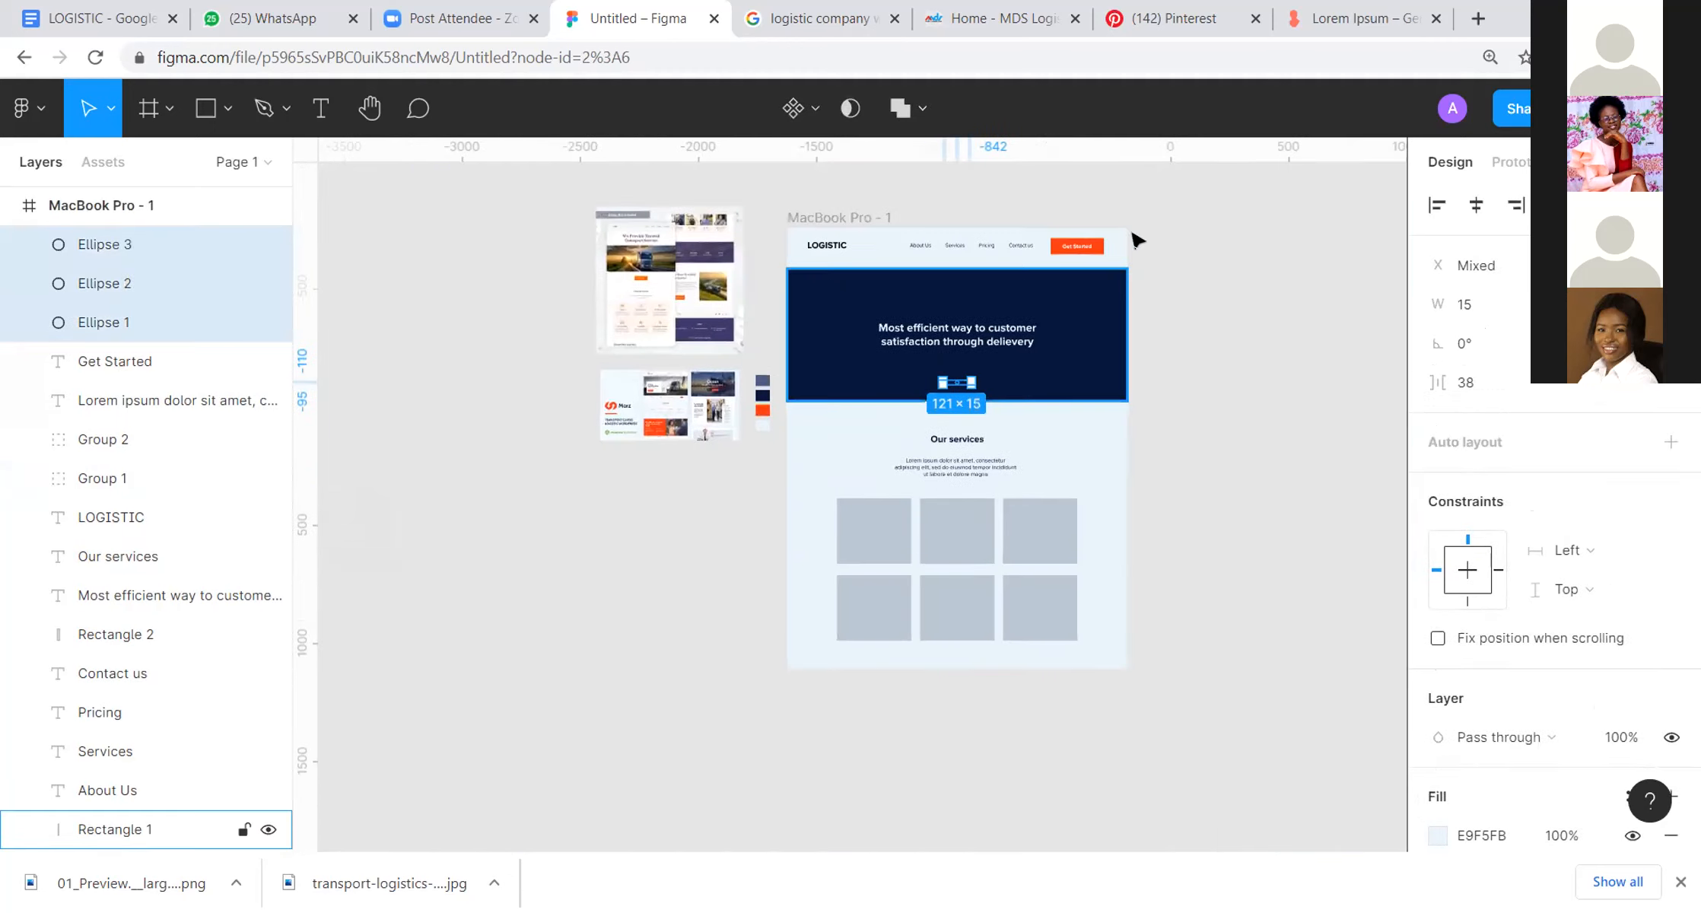
{"action": "scroll", "coordinate": [1136, 241], "scroll_direction": "up", "scroll_amount": 8}
{"action": "key", "text": "i"}
{"action": "left_click", "coordinate": [849, 354]}
{"action": "scroll", "coordinate": [946, 372], "scroll_direction": "down", "scroll_amount": 6}
{"action": "left_click", "coordinate": [1190, 523]}
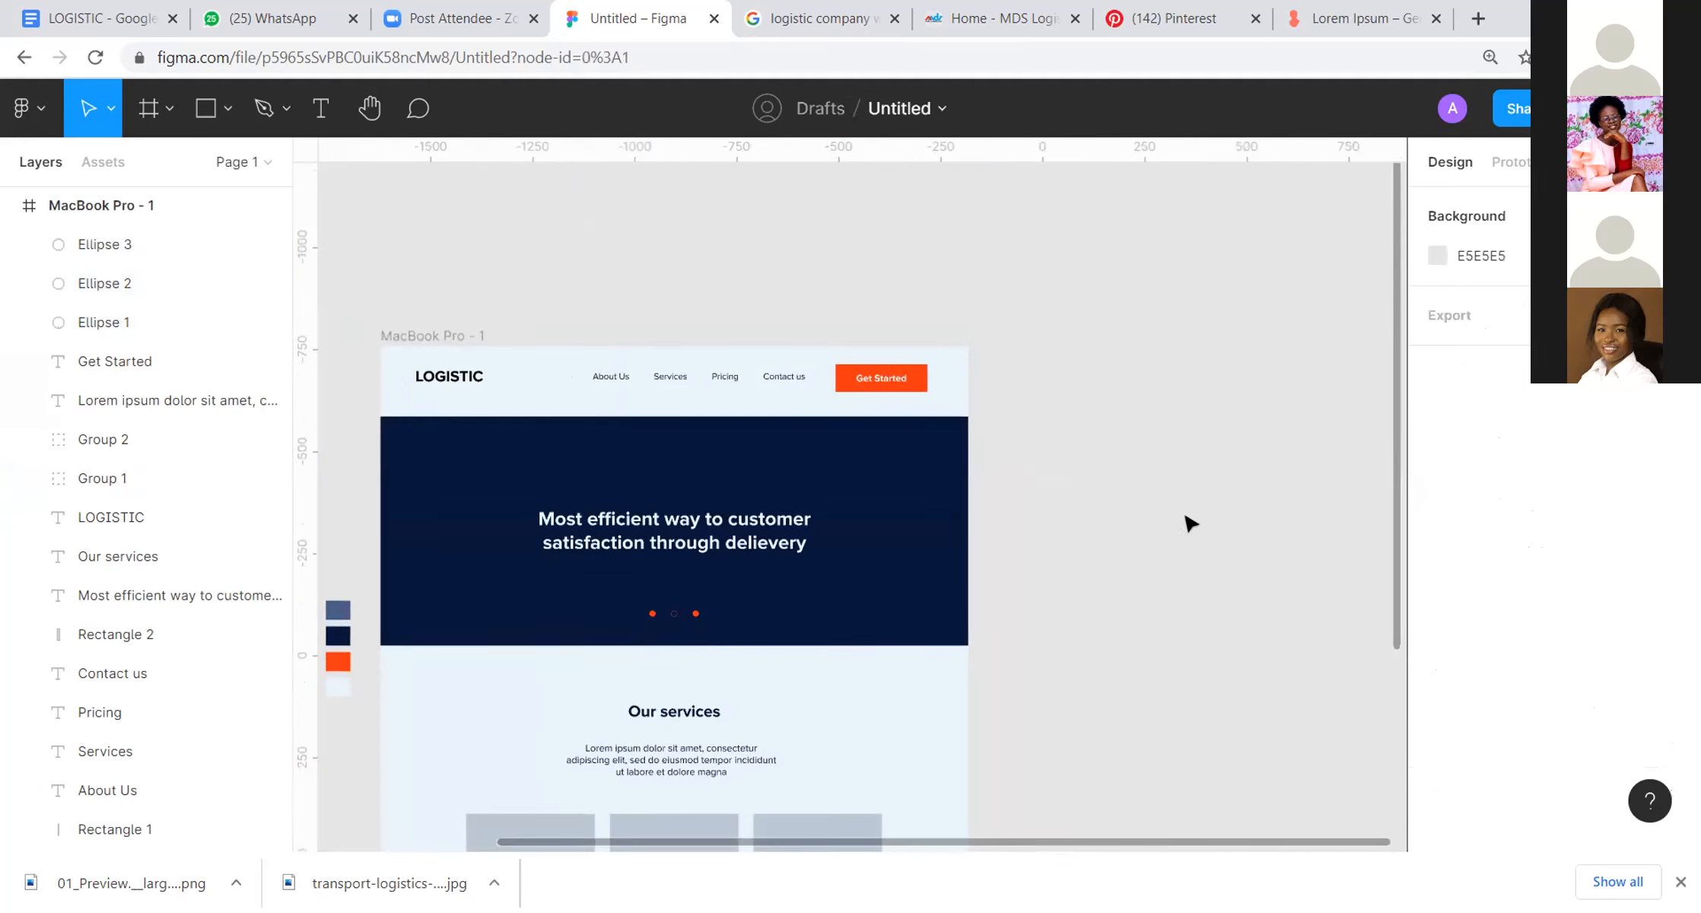
Step: Check the slider dots and whole landing page, start a presentation of the MacBook Pro - 1 frame, and return to the design file
{"action": "scroll", "coordinate": [1309, 384], "scroll_direction": "left", "scroll_amount": 5}
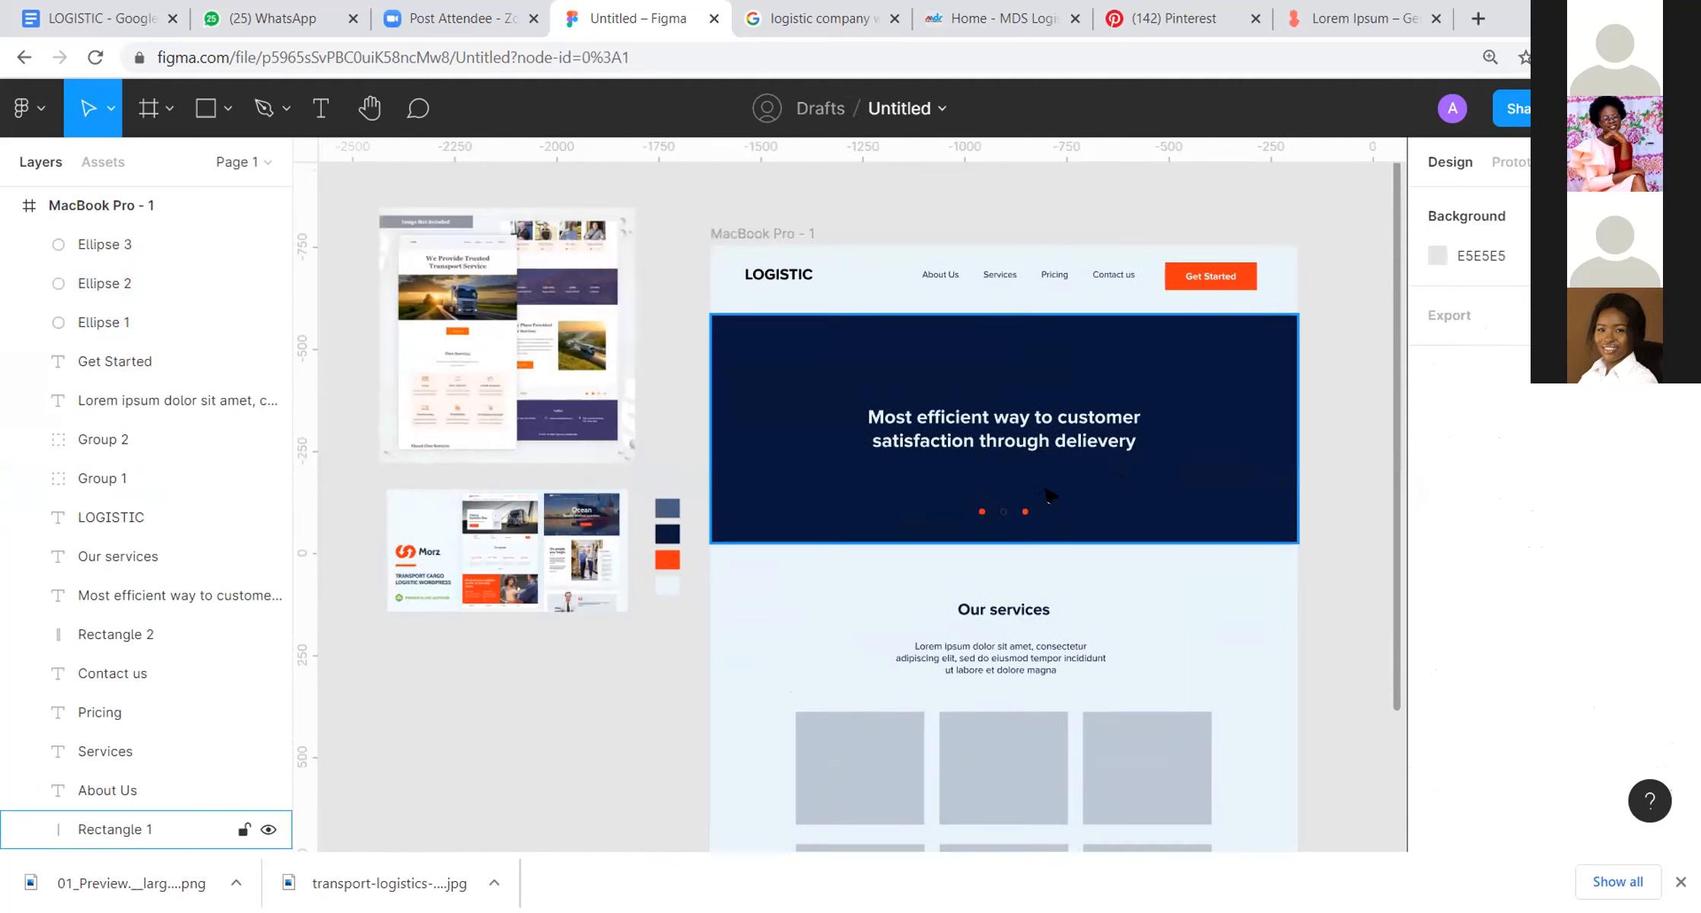
{"action": "scroll", "coordinate": [1081, 521], "scroll_direction": "up", "scroll_amount": 5}
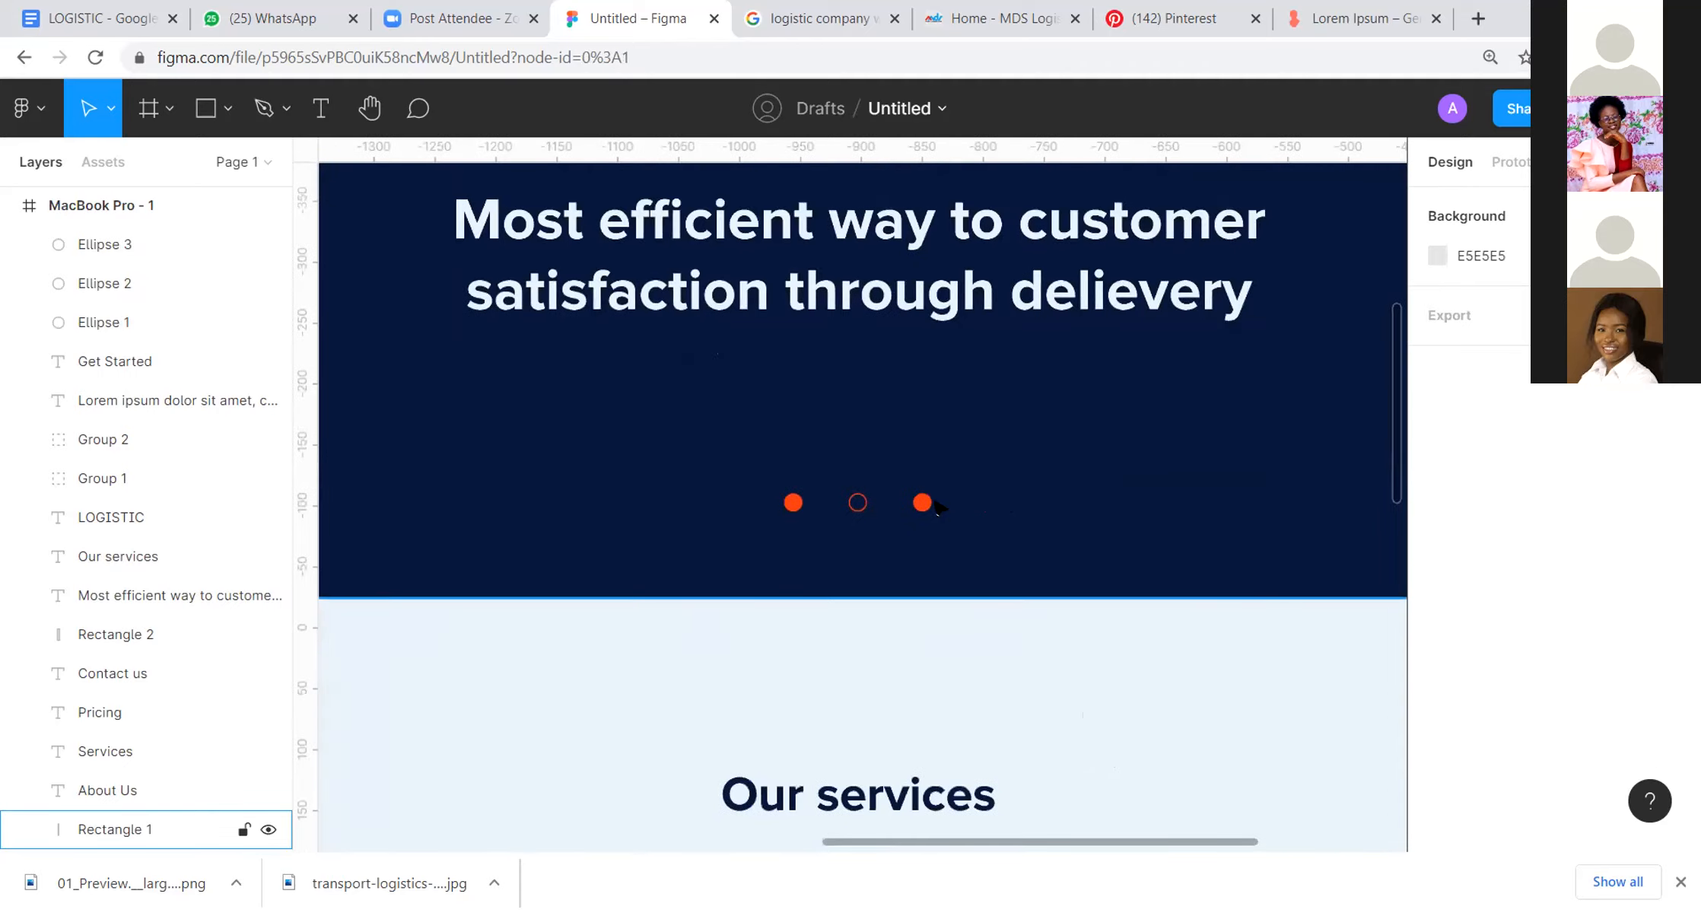
{"action": "scroll", "coordinate": [953, 510], "scroll_direction": "down", "scroll_amount": 8}
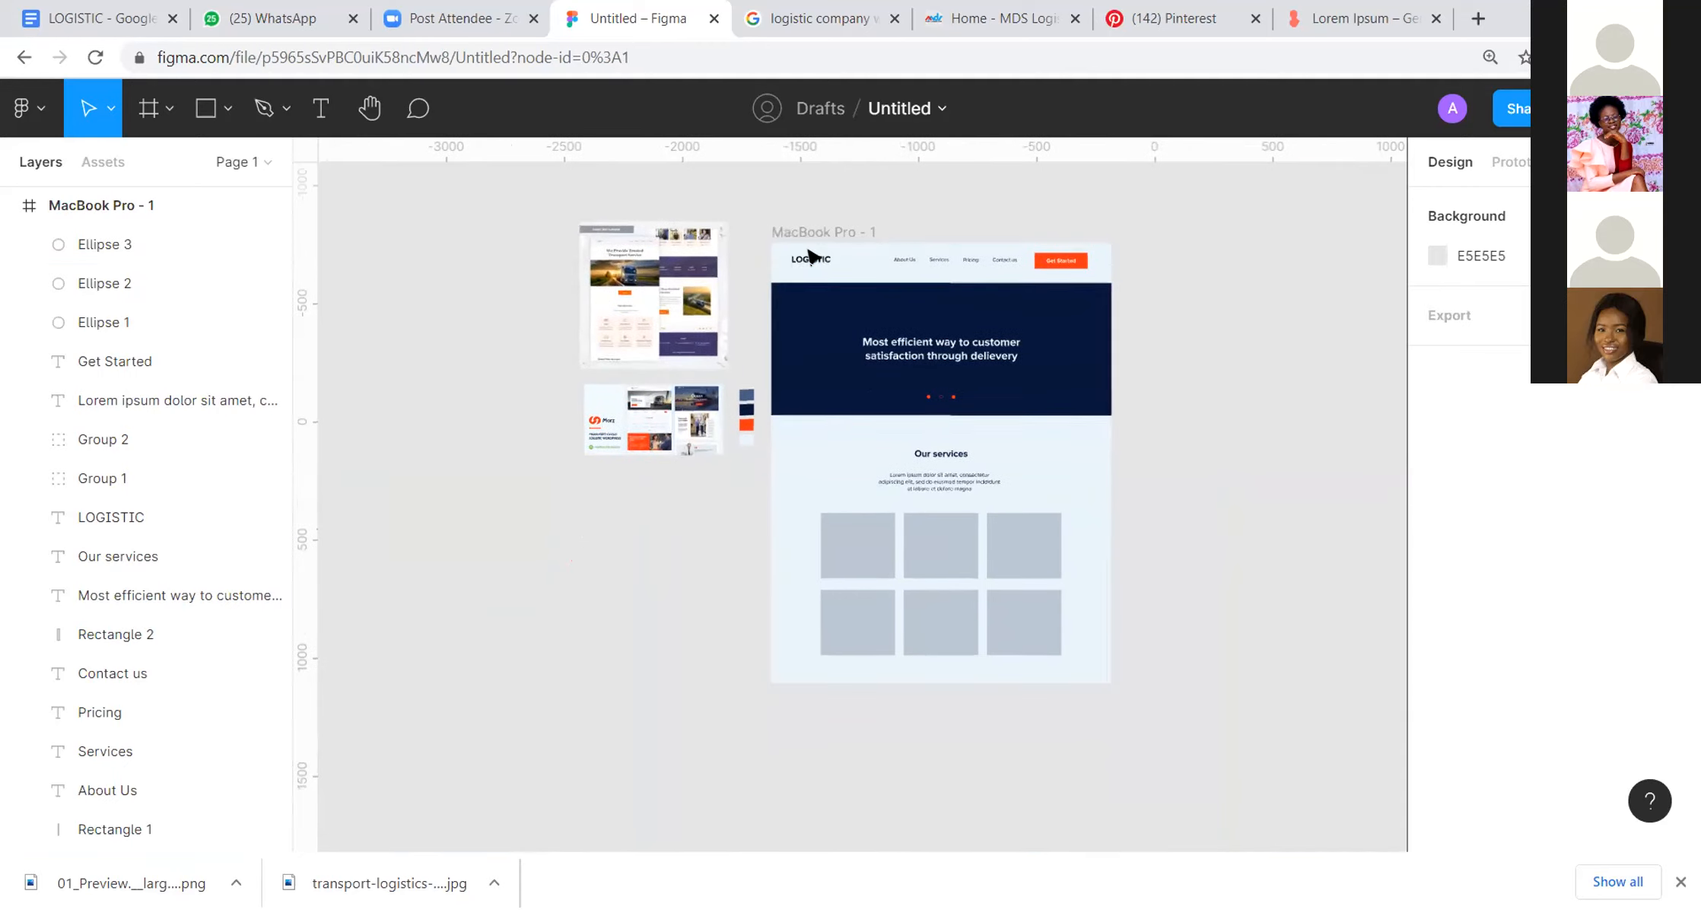
{"action": "left_click", "coordinate": [829, 232]}
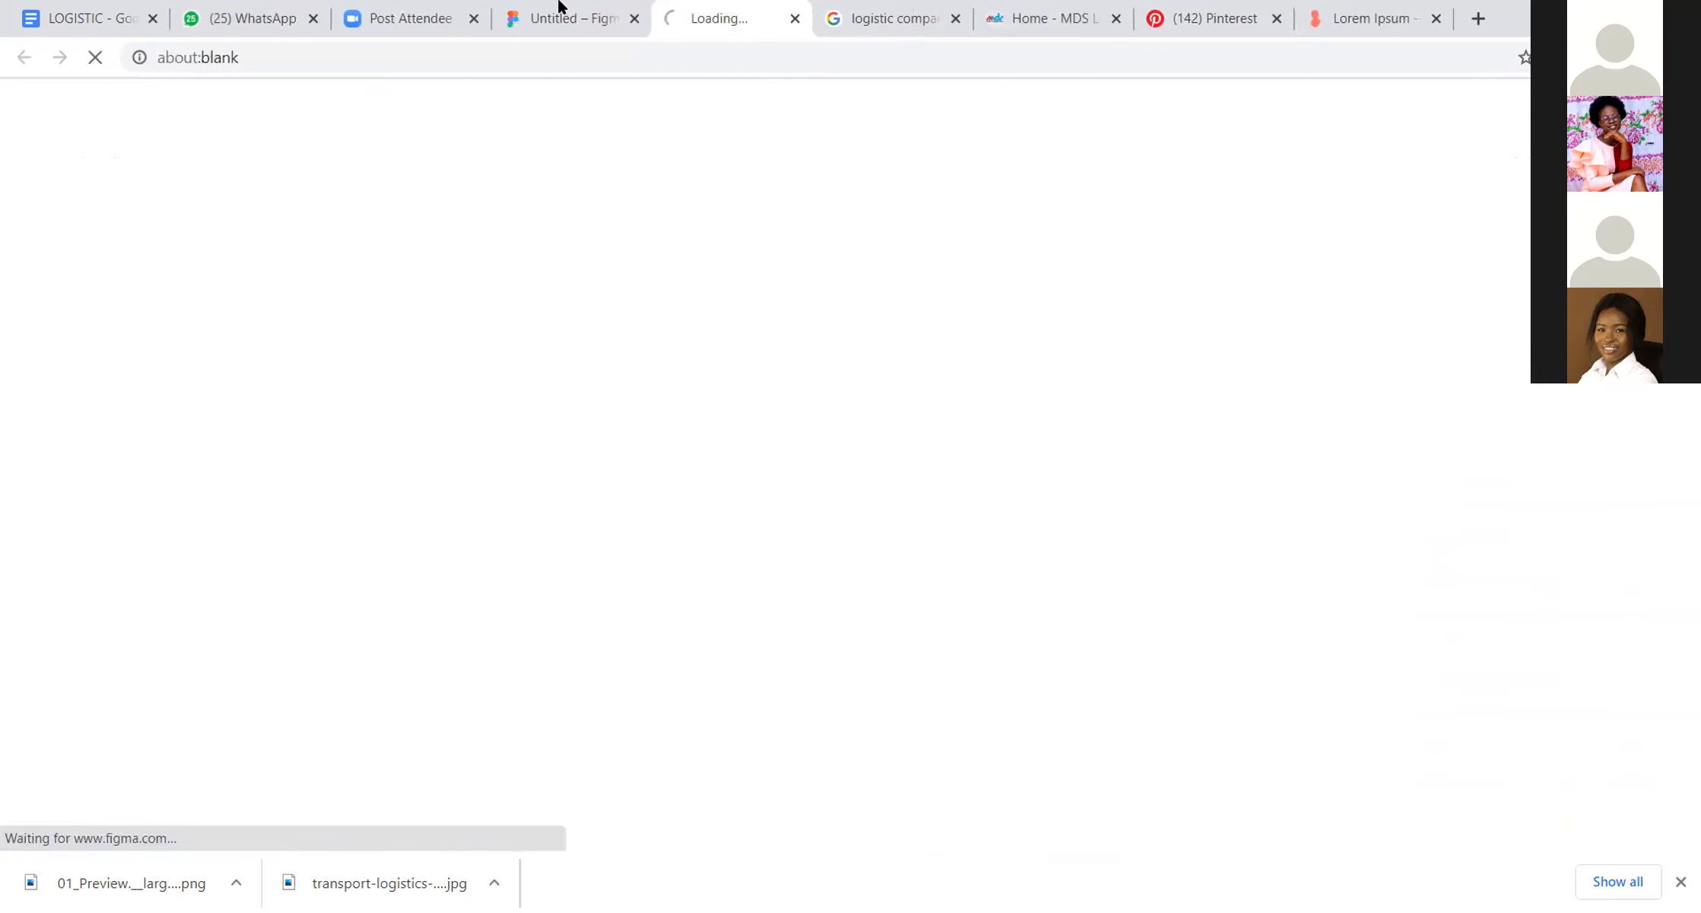
{"action": "left_click", "coordinate": [561, 6]}
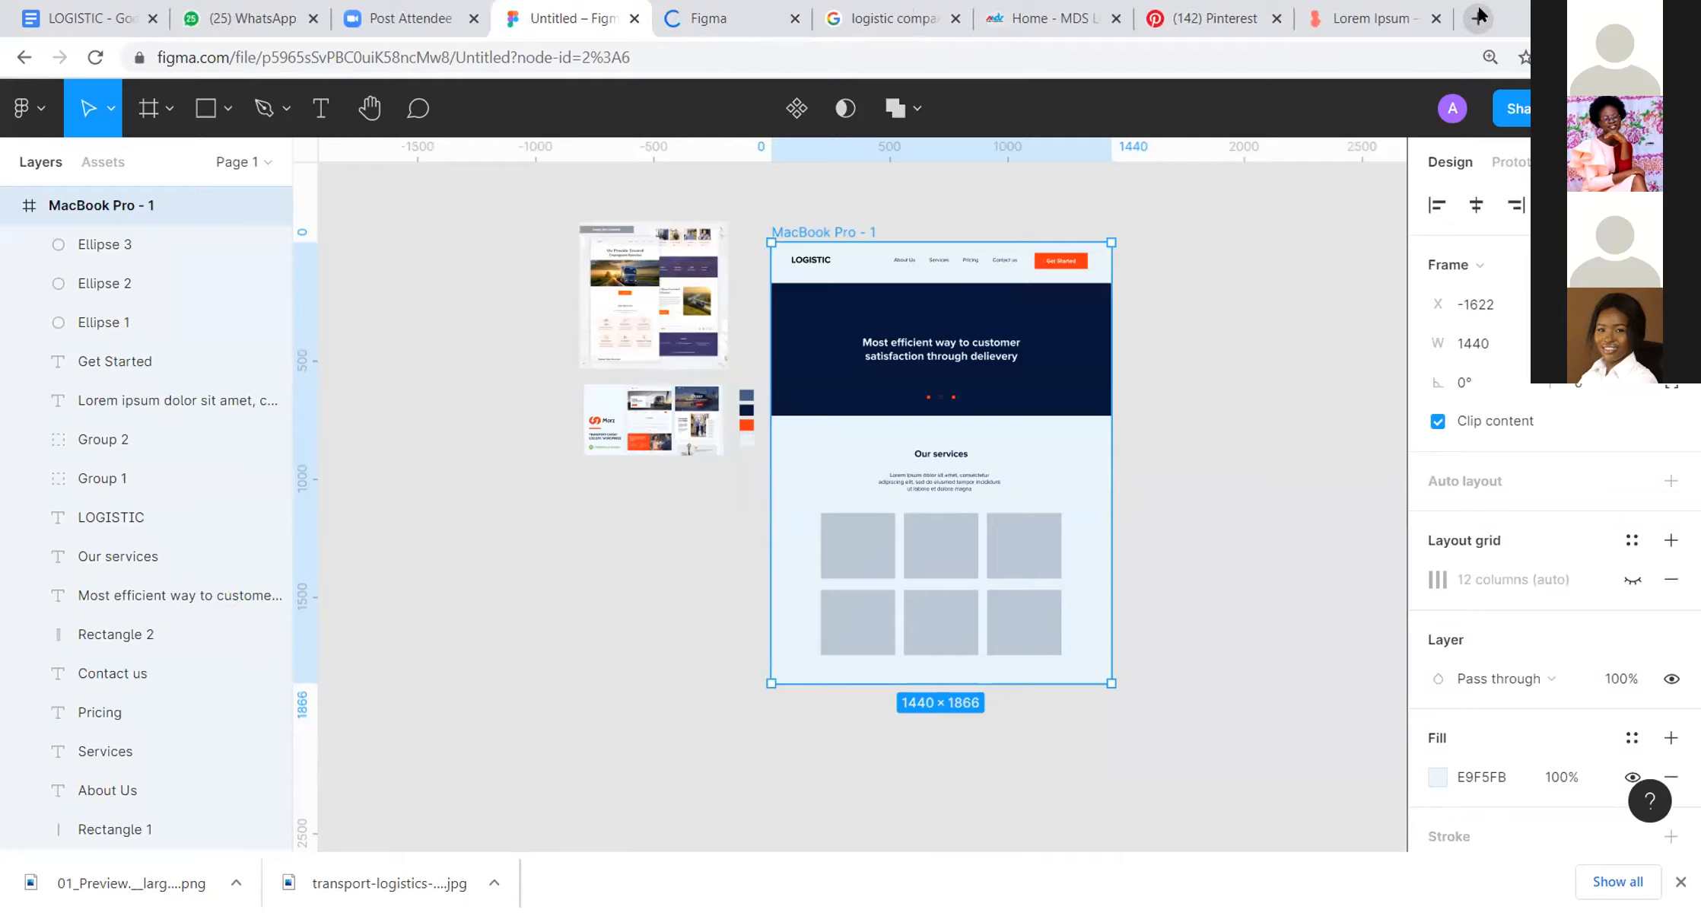
Step: Switch to a new browser page and open the Unsplash photo site
{"action": "left_click", "coordinate": [1480, 17]}
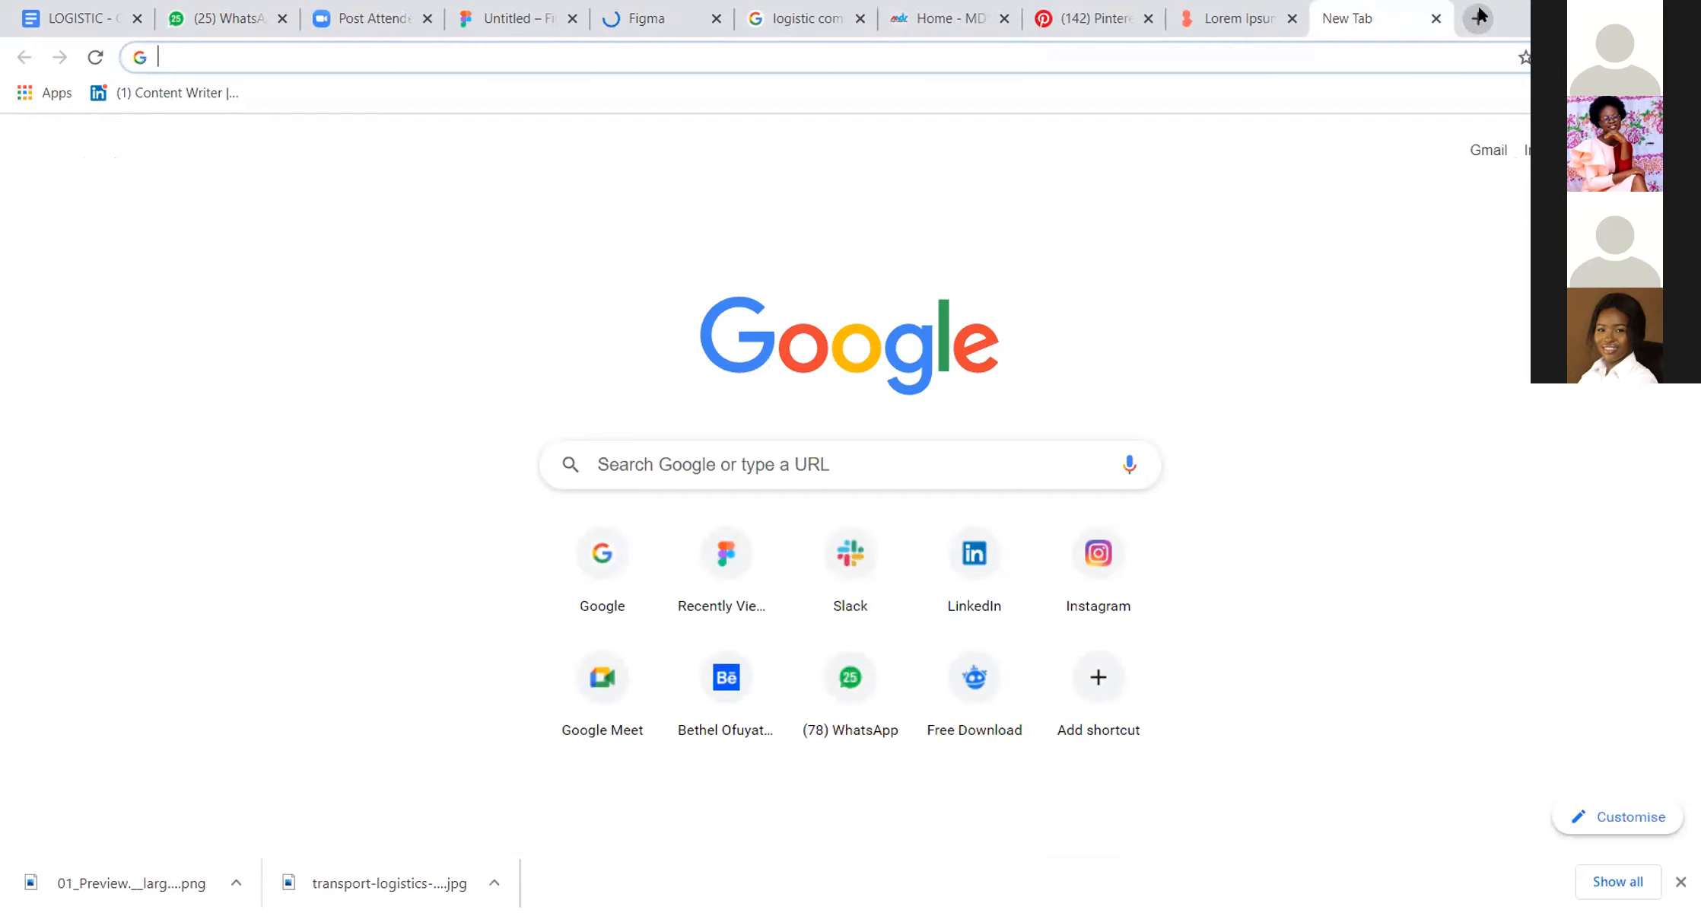
{"action": "type", "text": "log"}
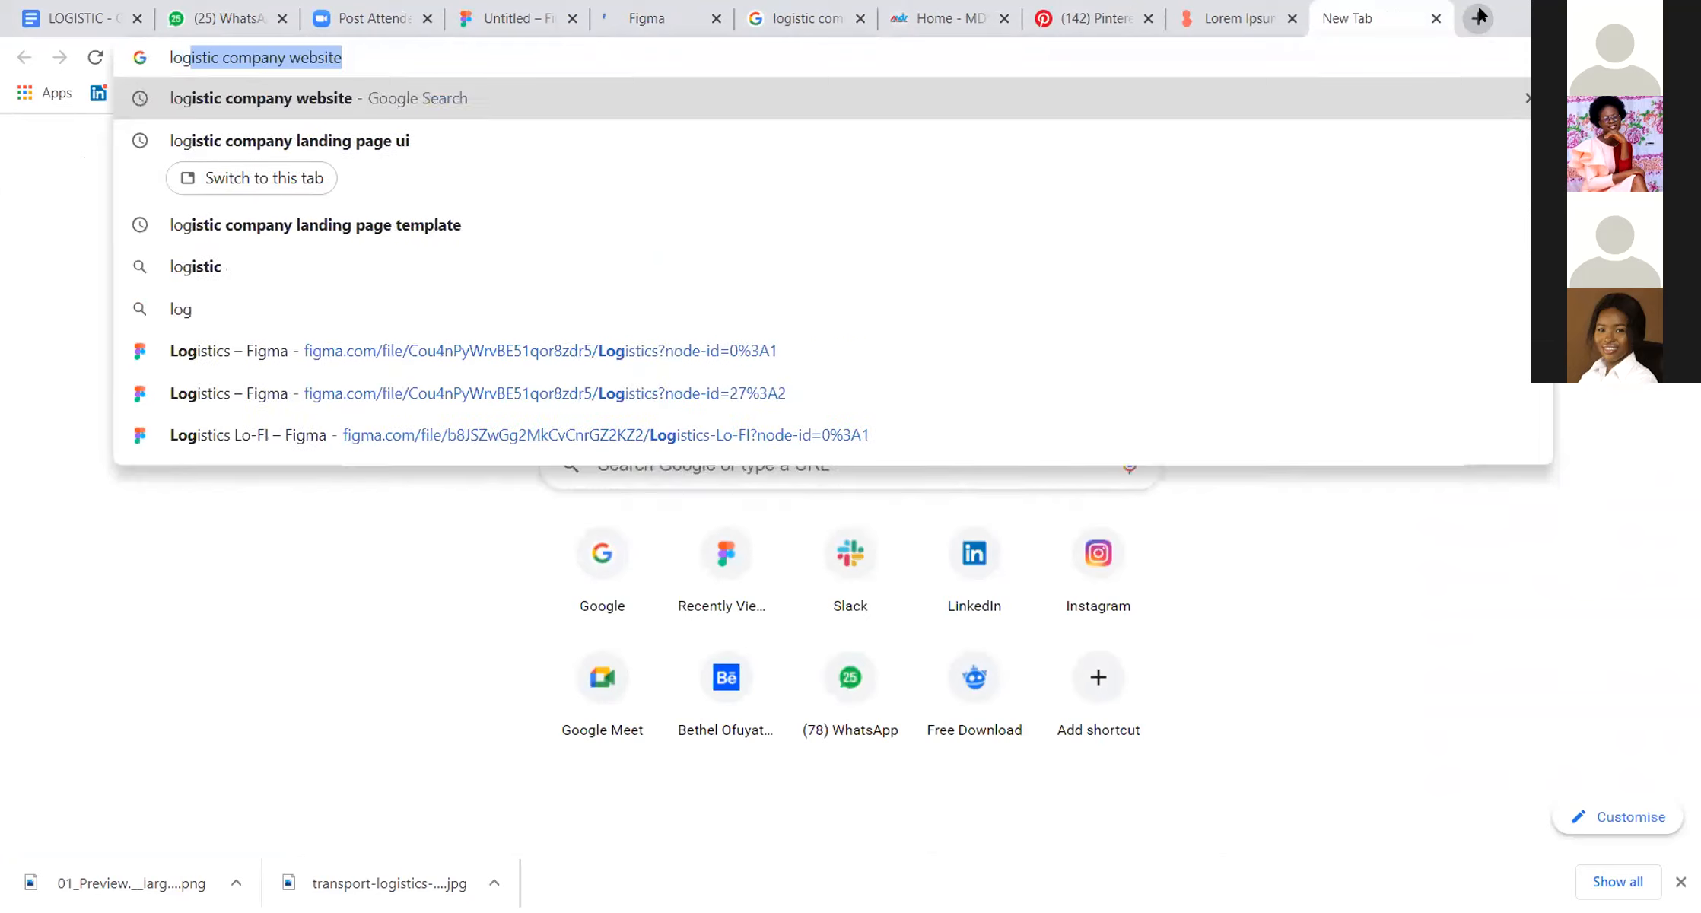
{"action": "type", "text": "is"}
{"action": "key", "text": "BackSpace"}
{"action": "key", "text": "BackSpace"}
{"action": "key", "text": "BackSpace"}
{"action": "key", "text": "BackSpace"}
{"action": "key", "text": "BackSpace"}
{"action": "key", "text": "BackSpace"}
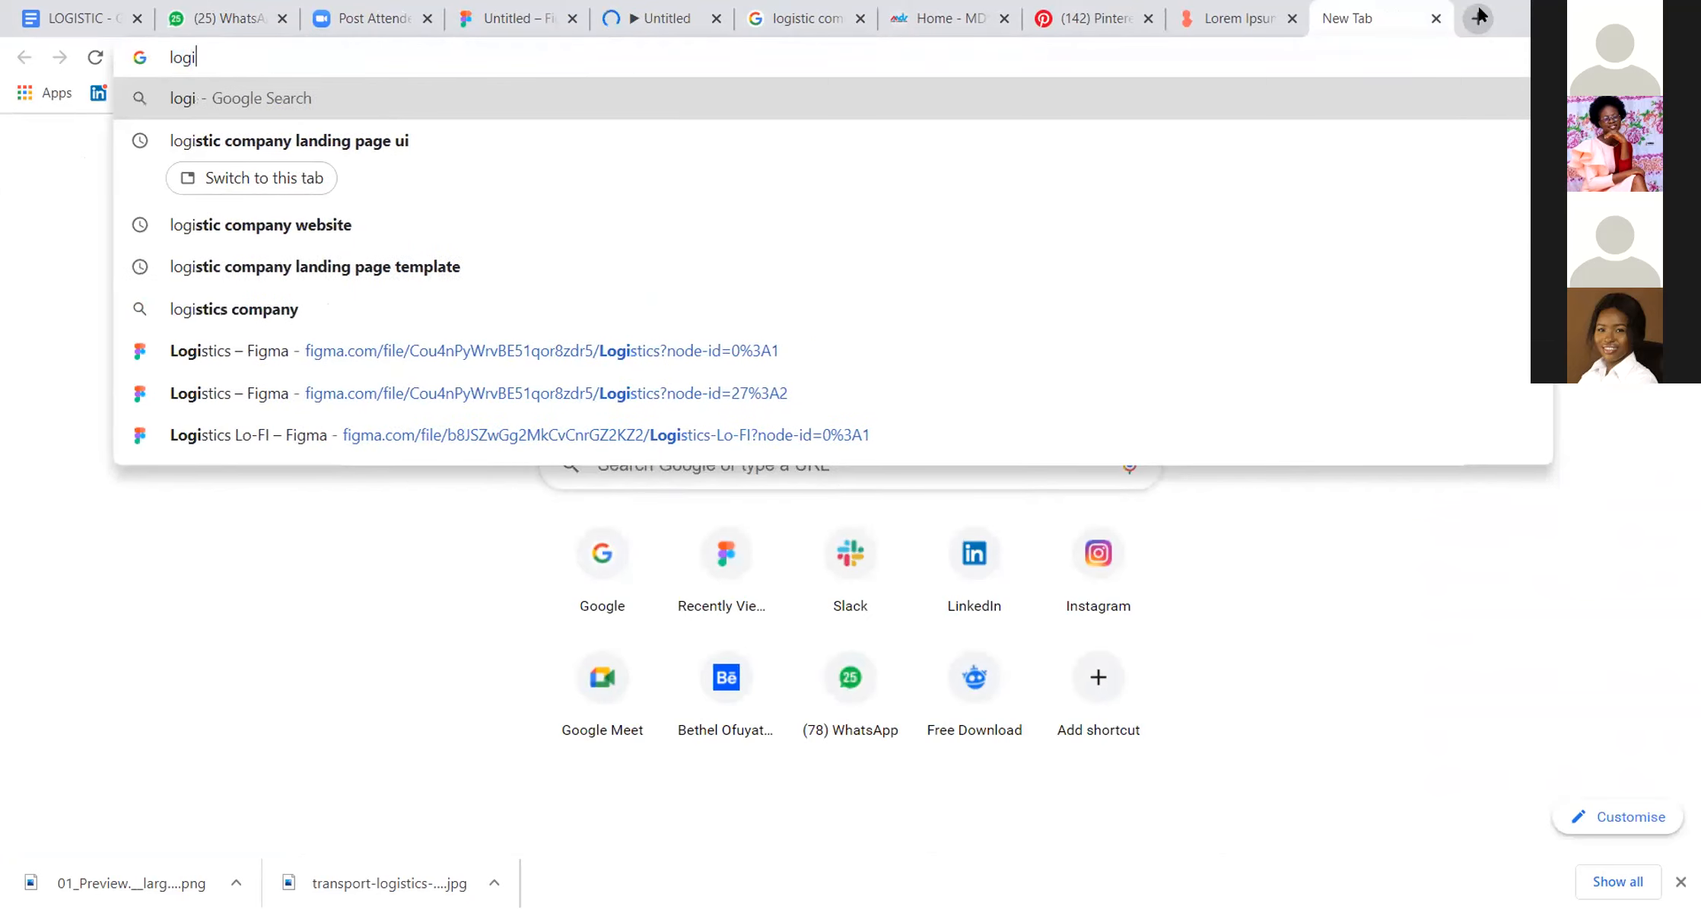
{"action": "type", "text": "unsplash.com/s/photos/restaurant"}
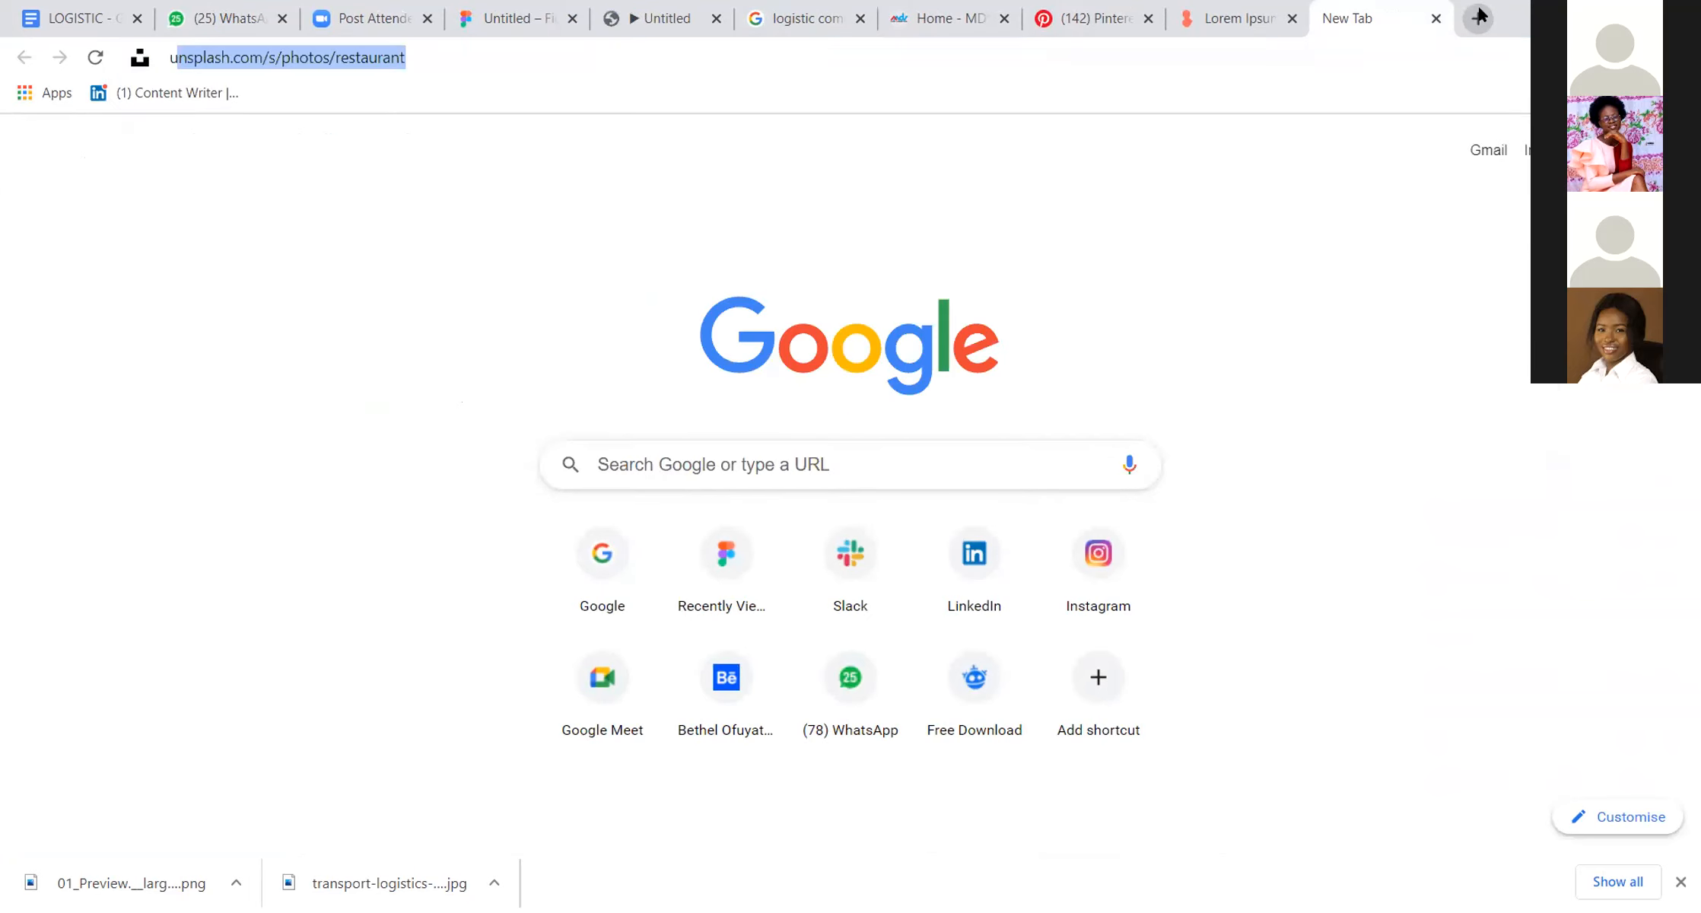
{"action": "key", "text": "Return"}
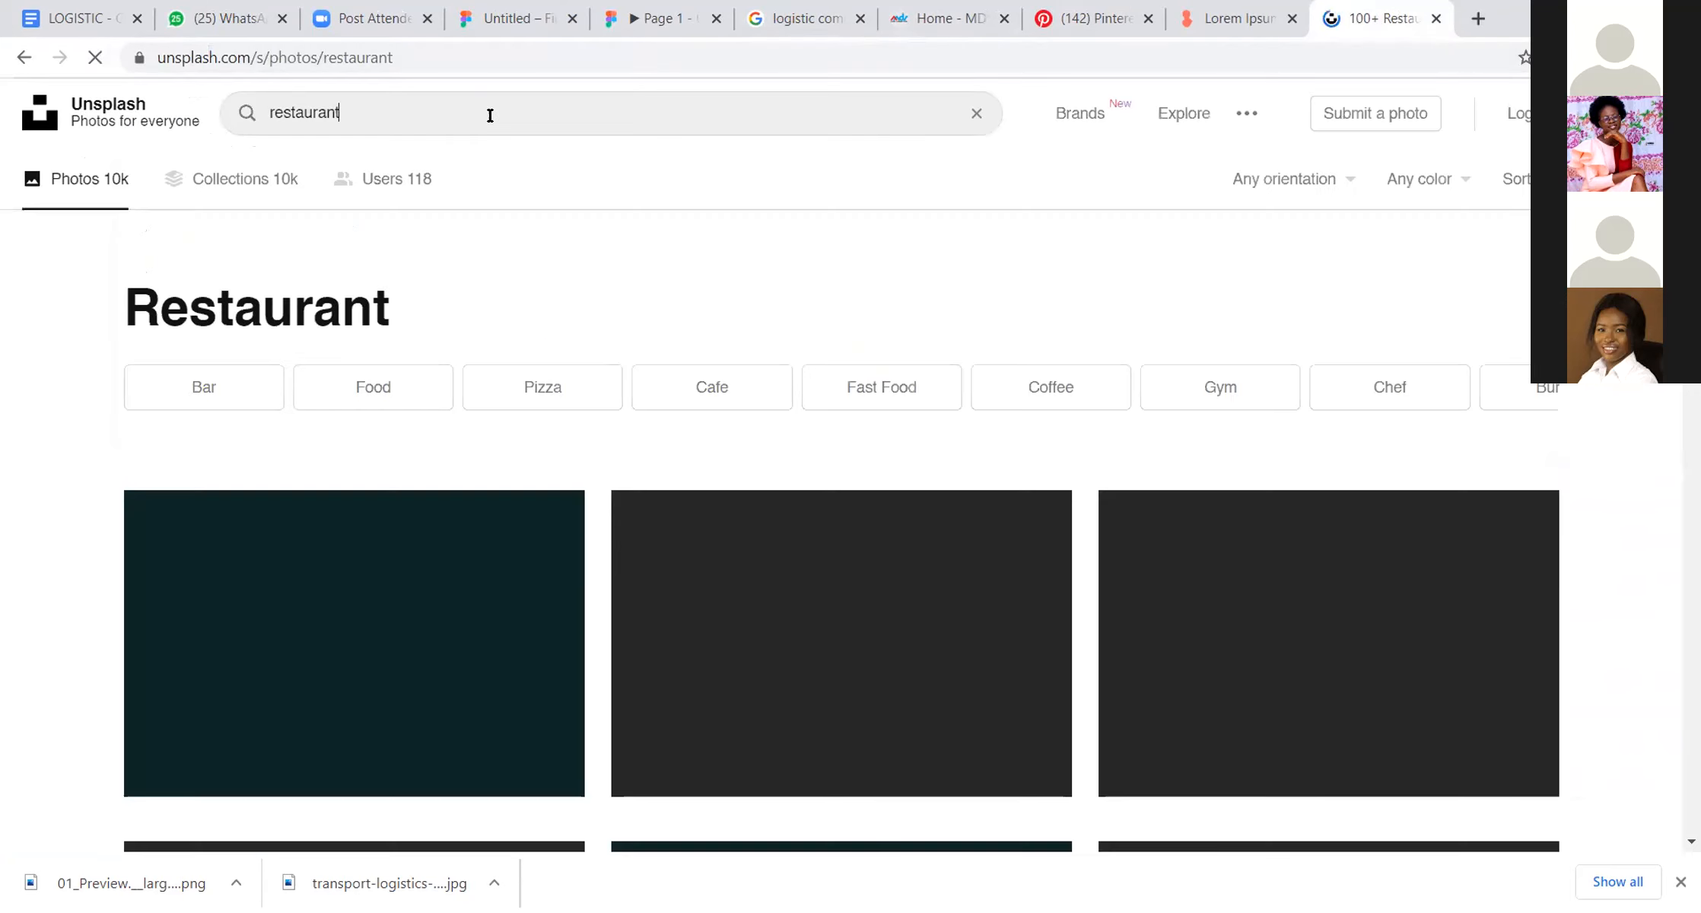
Step: Replace the restaurant search on Unsplash with a photo search for logistics
{"action": "double_click", "coordinate": [490, 114]}
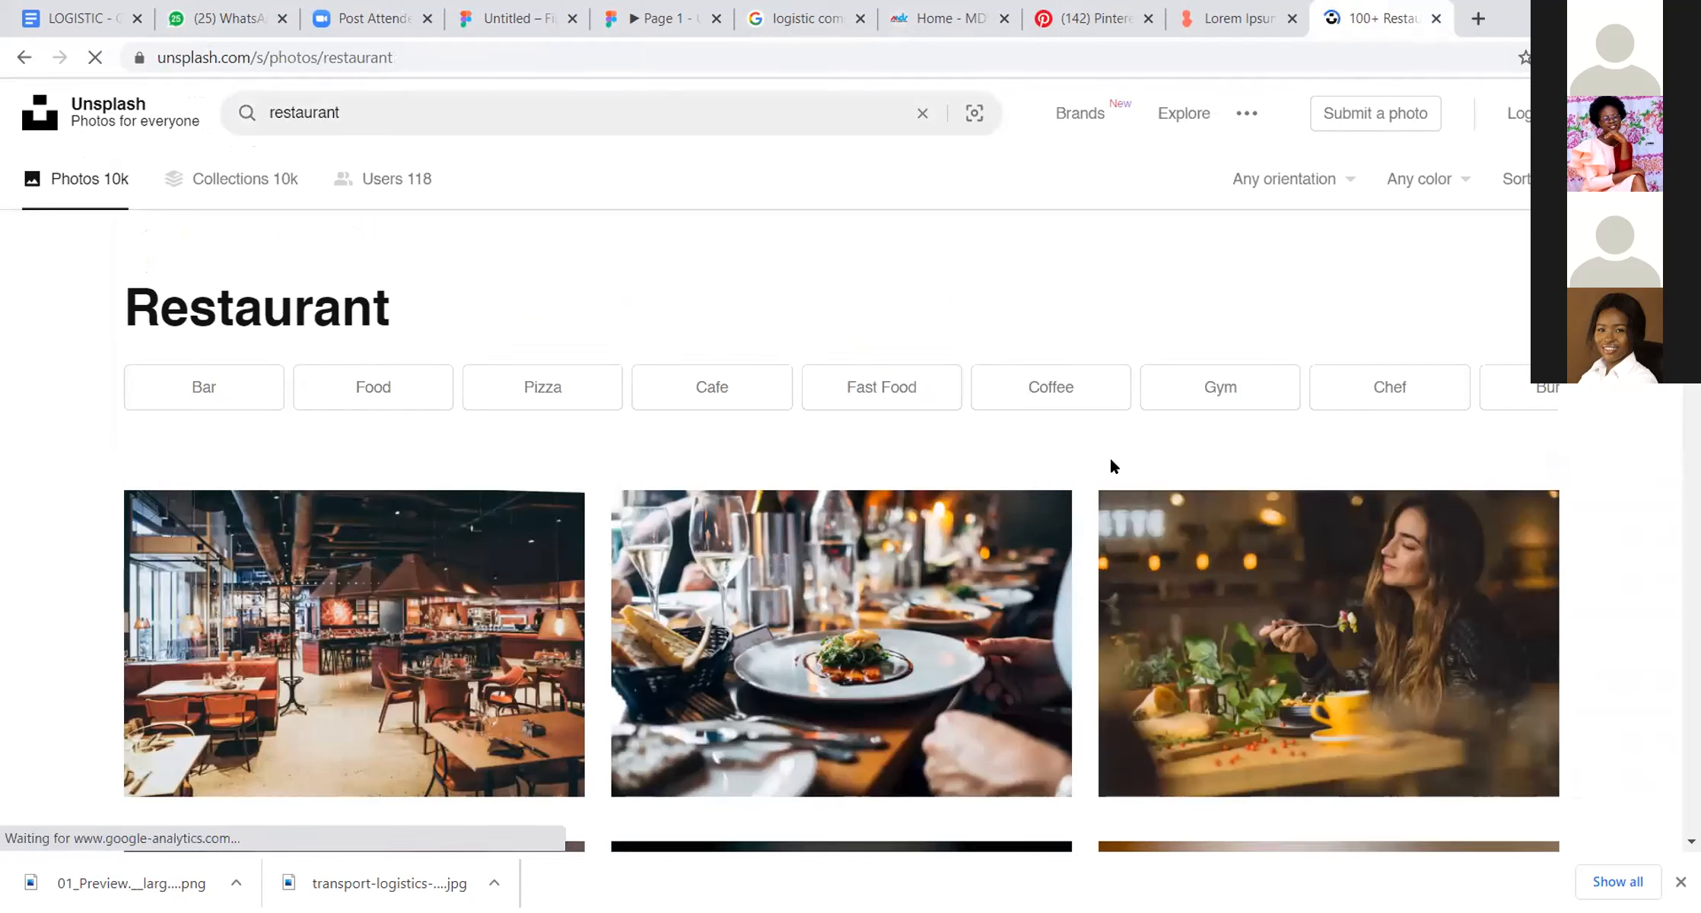
{"action": "left_click", "coordinate": [302, 112]}
{"action": "key", "text": "ctrl+a"}
{"action": "key", "text": "BackSpace"}
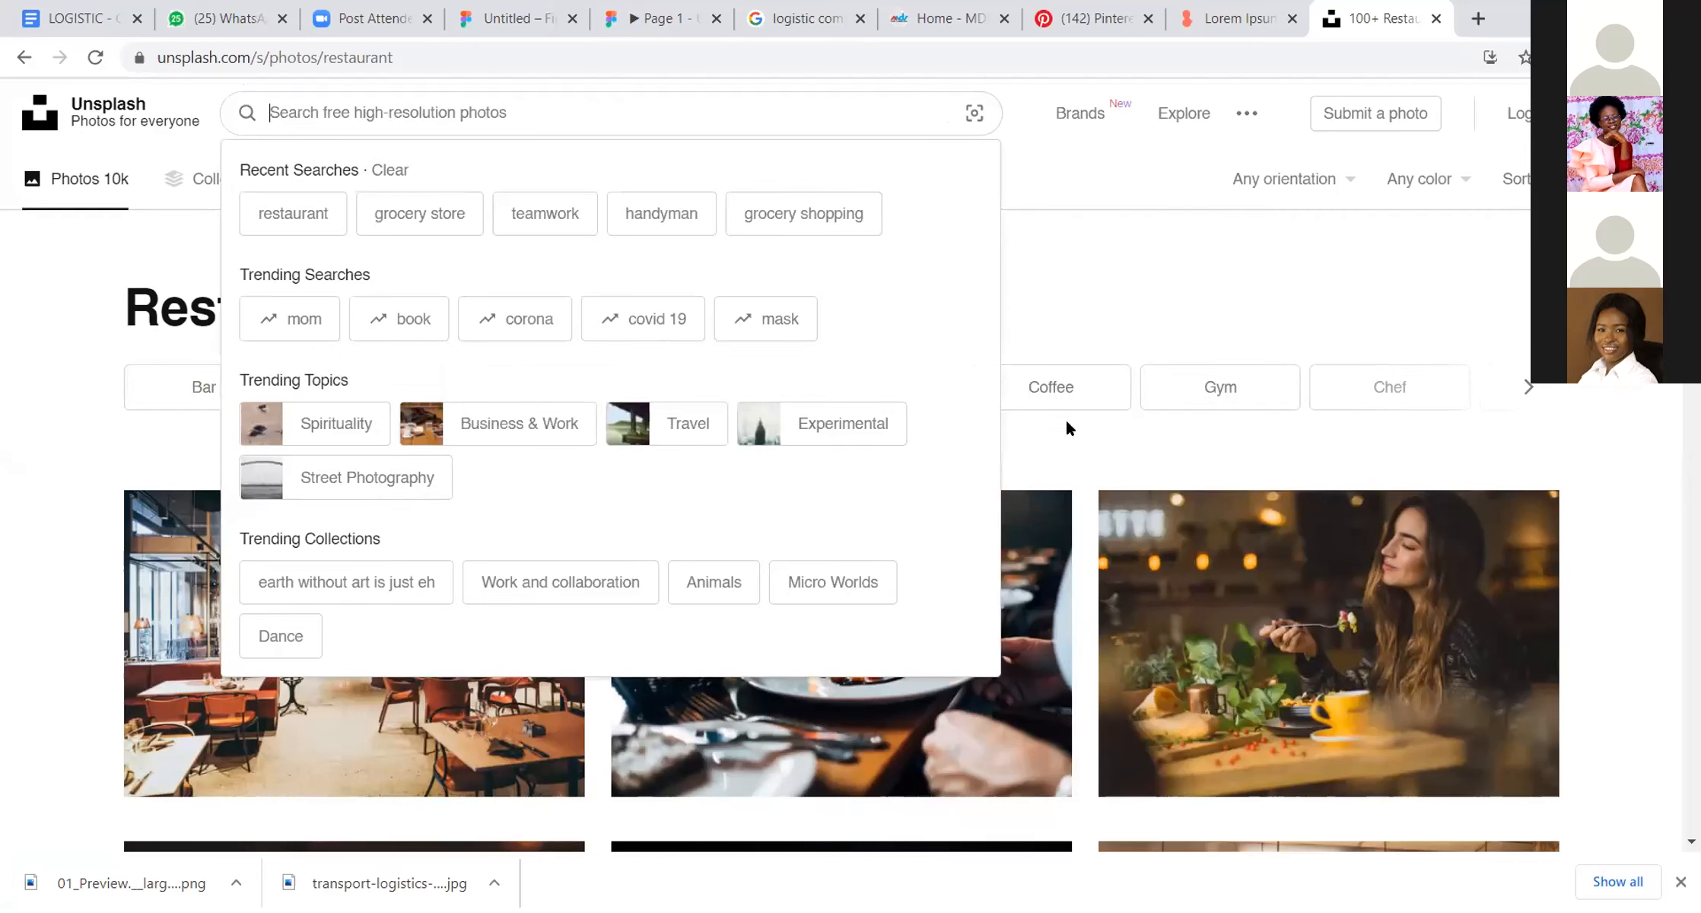
{"action": "type", "text": "logistic"}
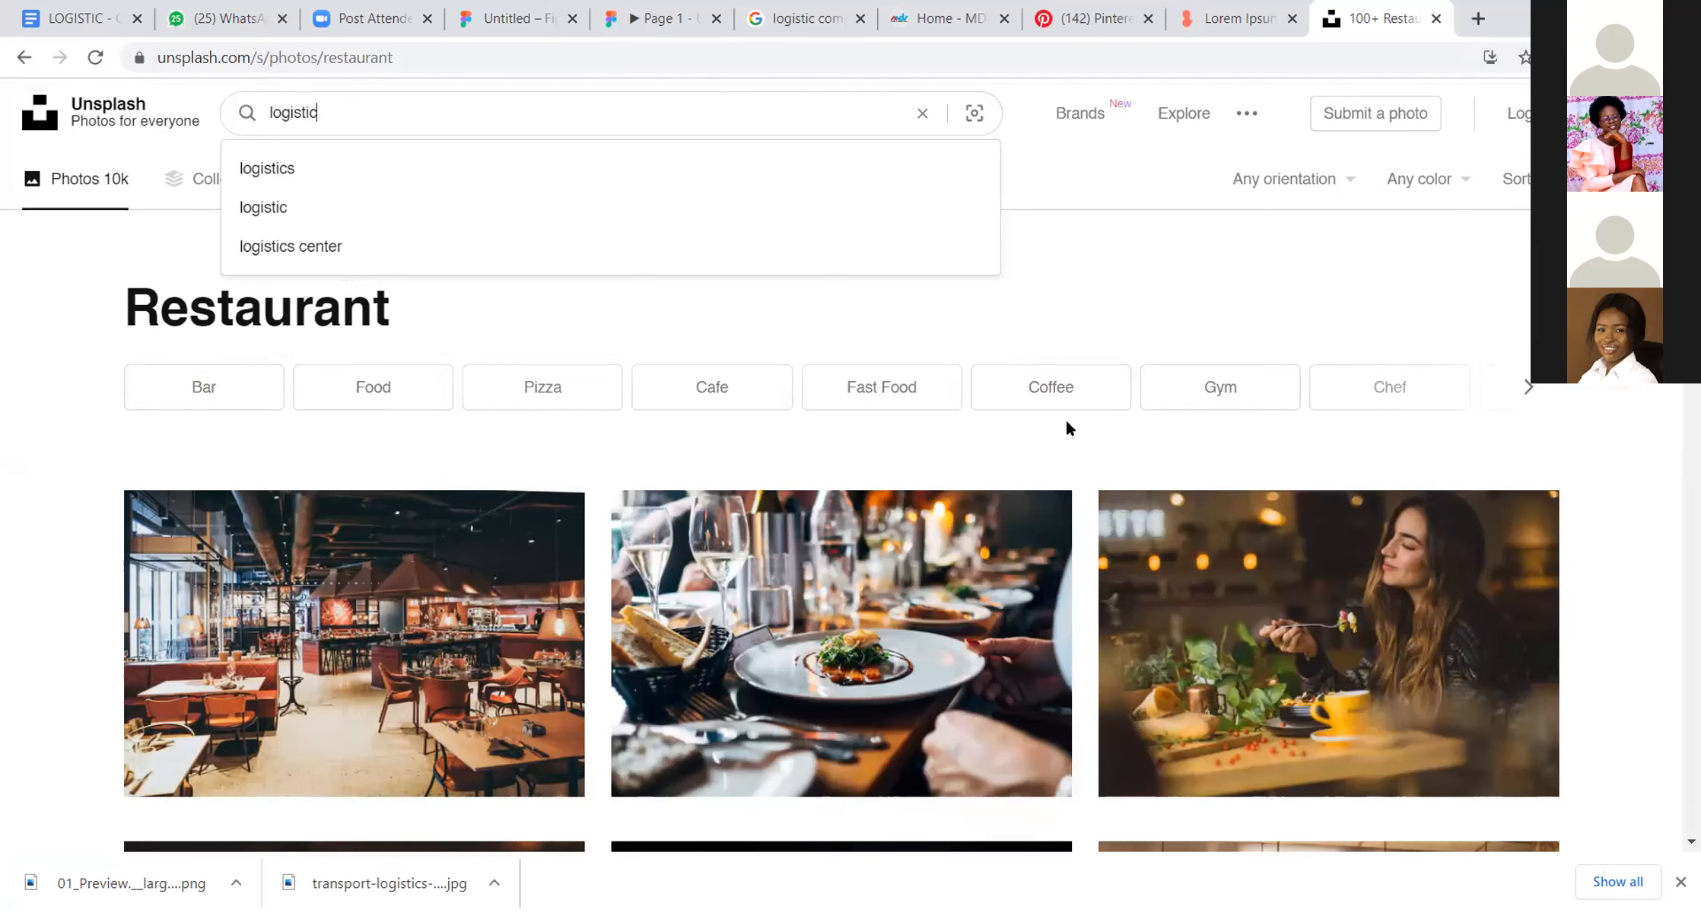
{"action": "left_click", "coordinate": [516, 168]}
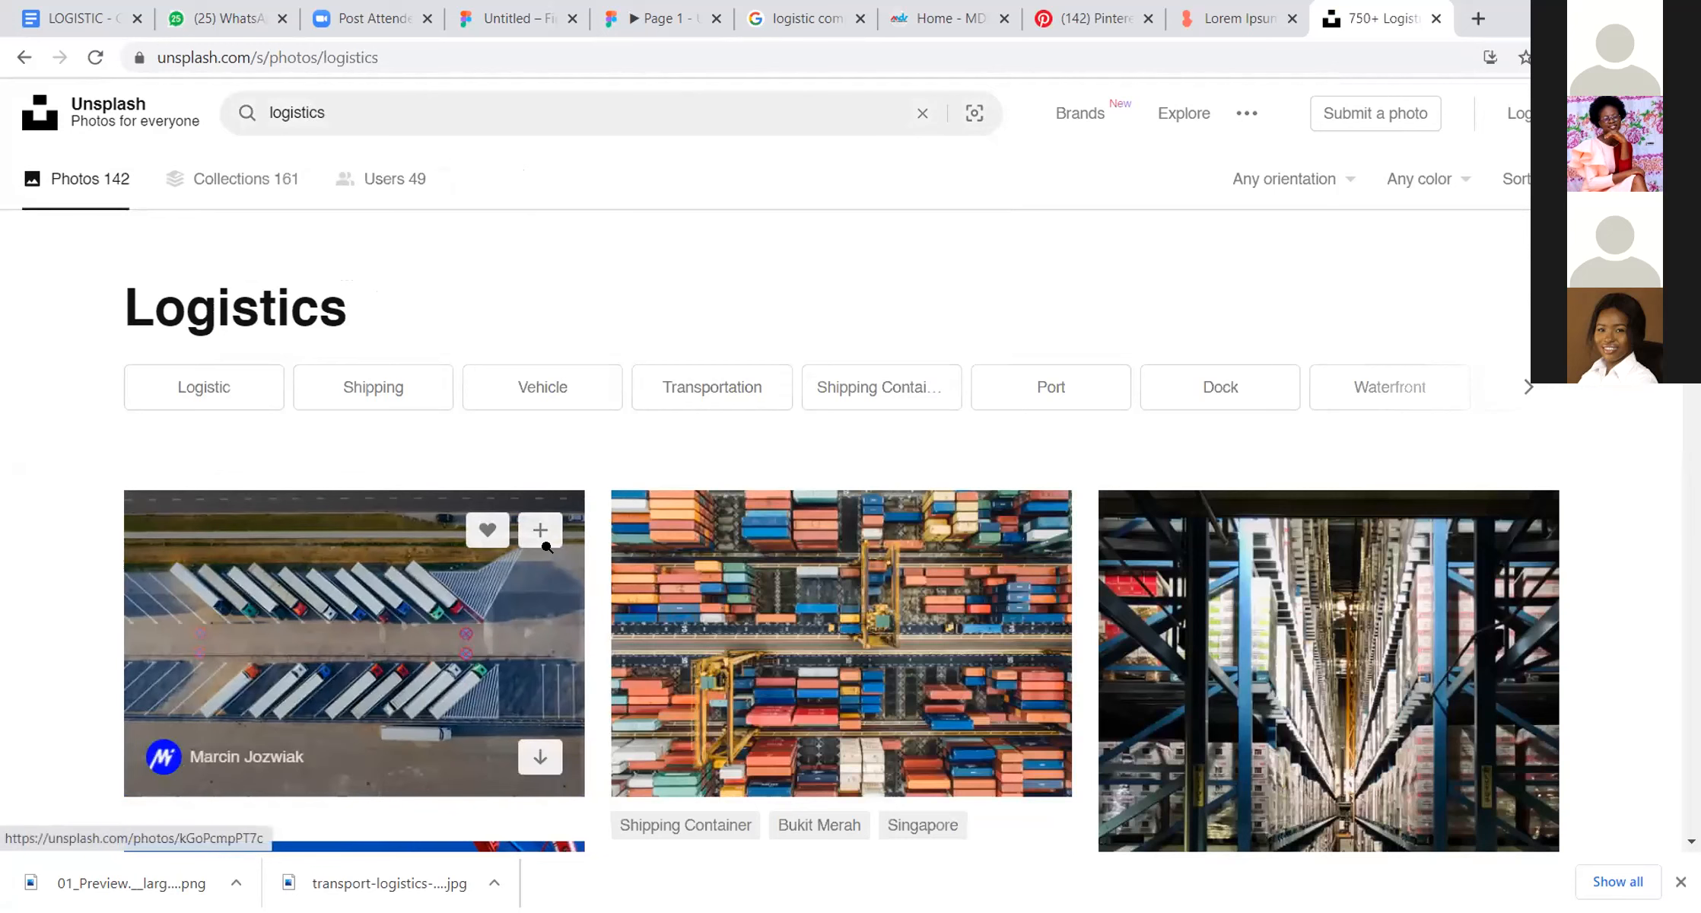
Step: Browse the logistics photos for a truck or container image suitable for the landing page
{"action": "scroll", "coordinate": [546, 547], "scroll_direction": "down", "scroll_amount": 1}
{"action": "scroll", "coordinate": [546, 547], "scroll_direction": "down", "scroll_amount": 15}
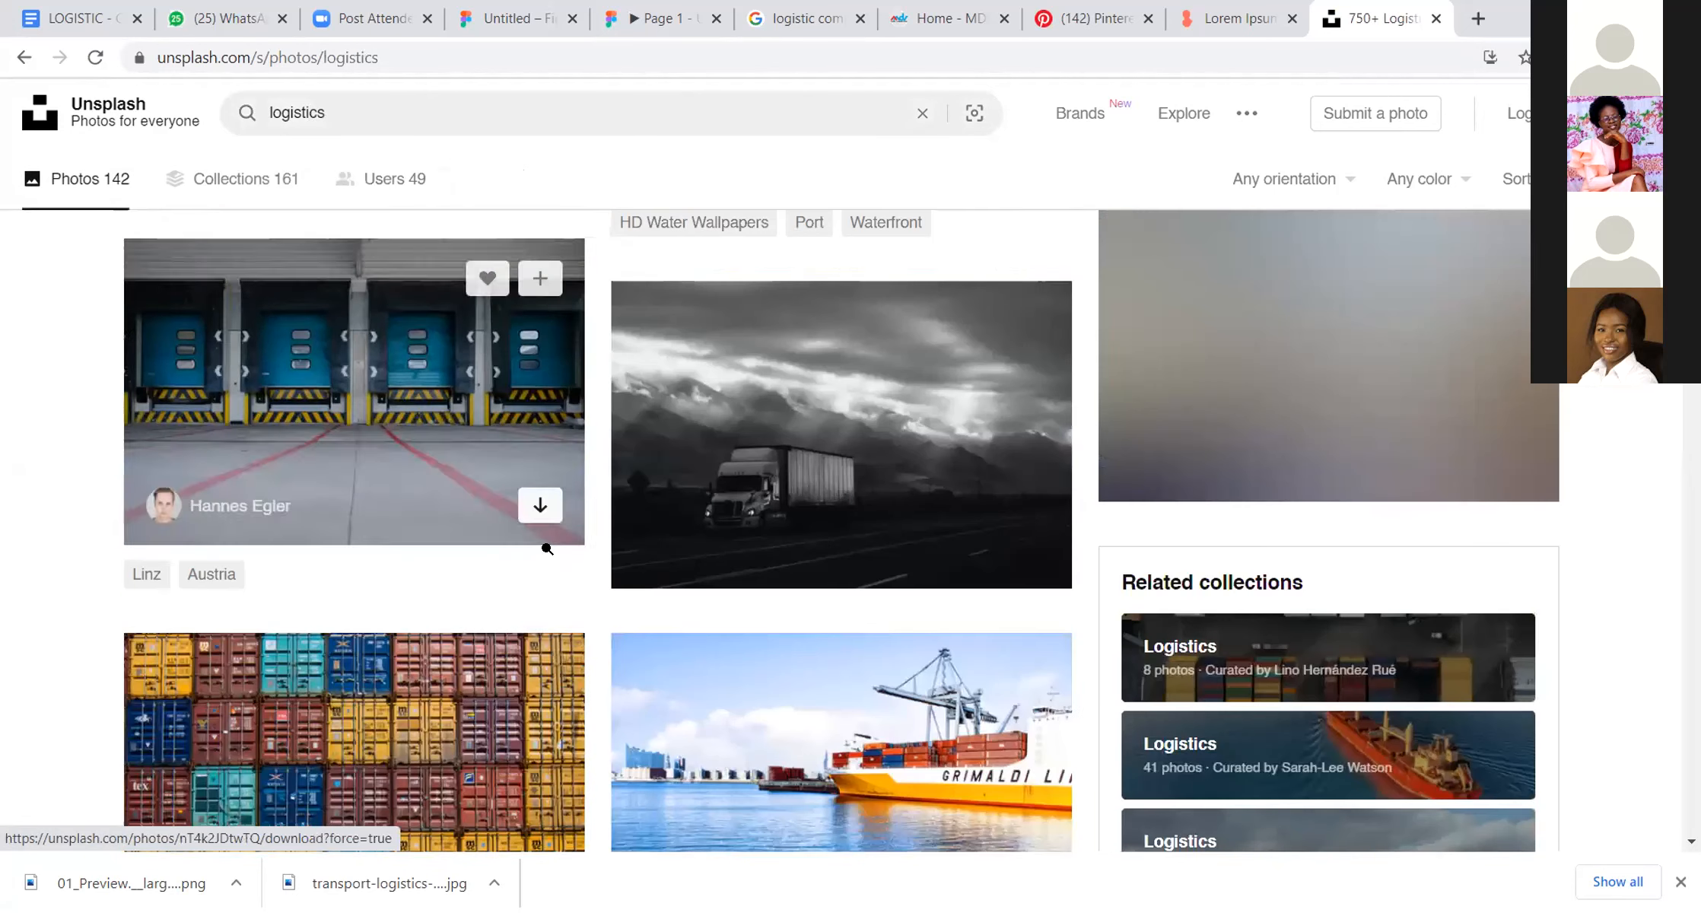
{"action": "scroll", "coordinate": [546, 550], "scroll_direction": "down", "scroll_amount": 4}
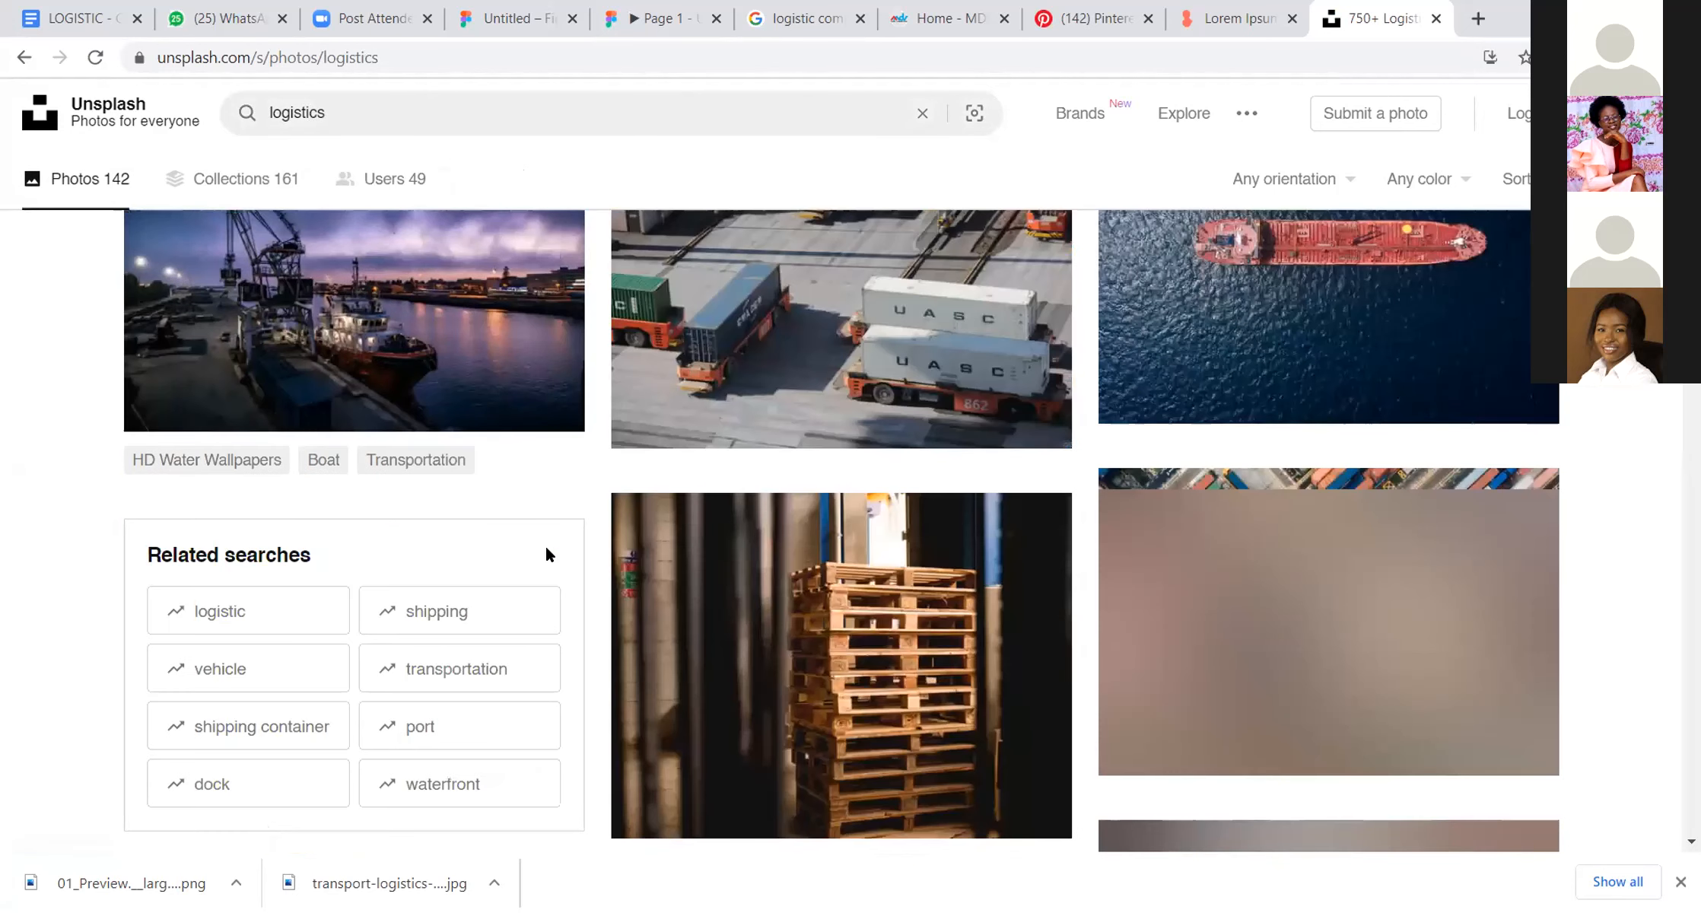
{"action": "scroll", "coordinate": [548, 557], "scroll_direction": "down", "scroll_amount": 7}
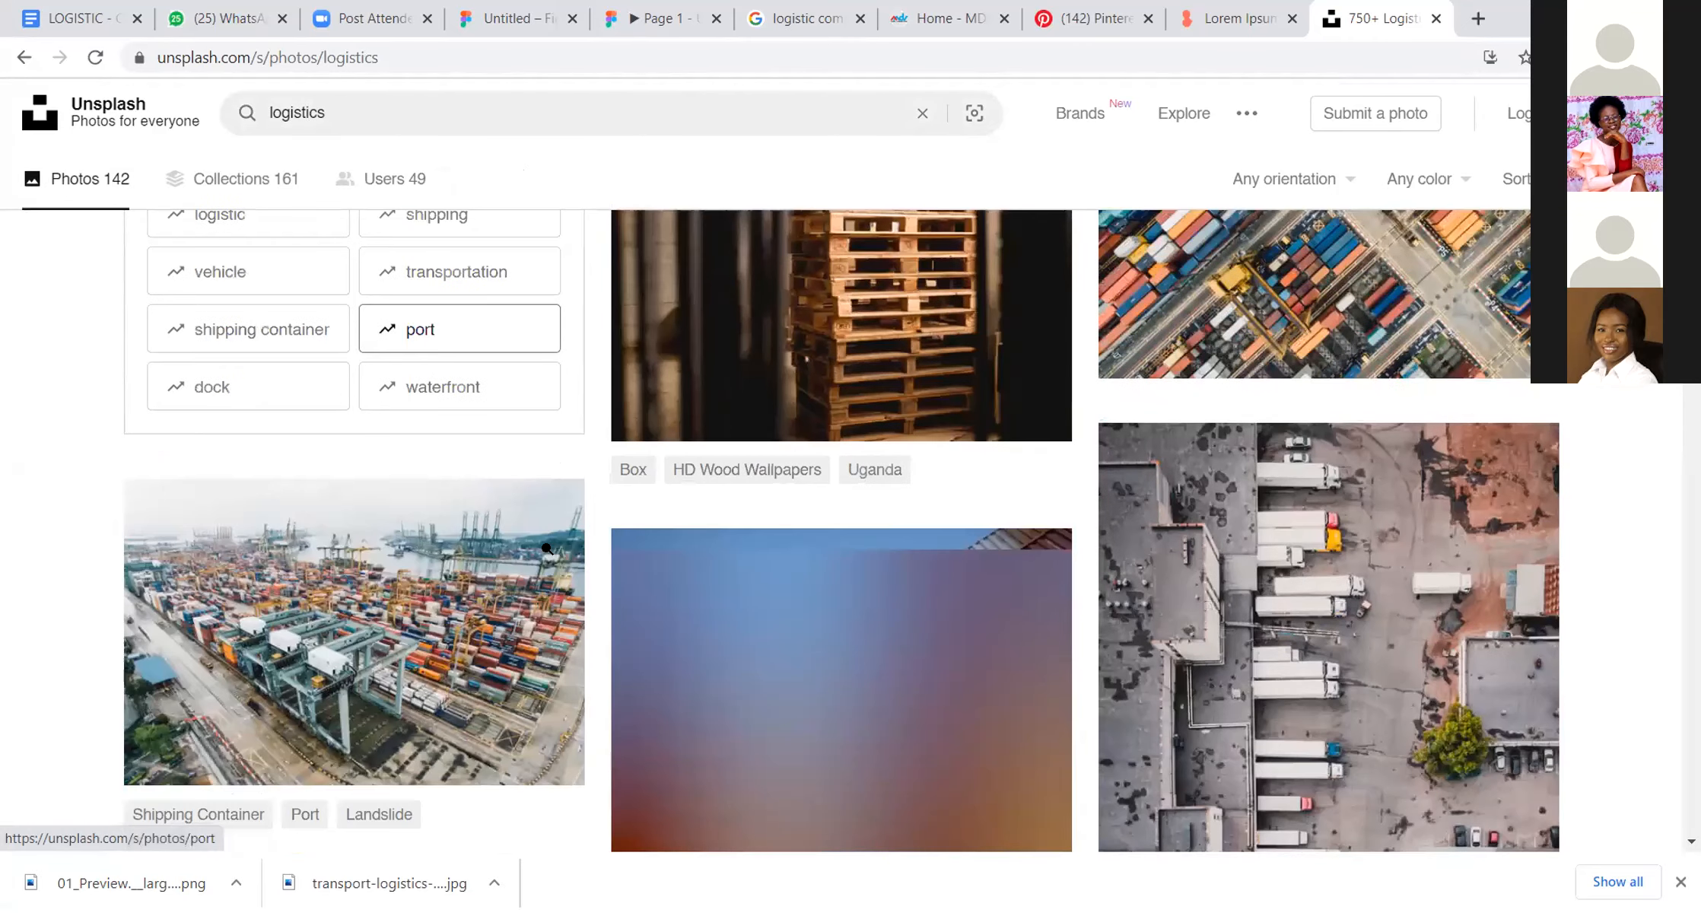
{"action": "scroll", "coordinate": [548, 555], "scroll_direction": "down", "scroll_amount": 3}
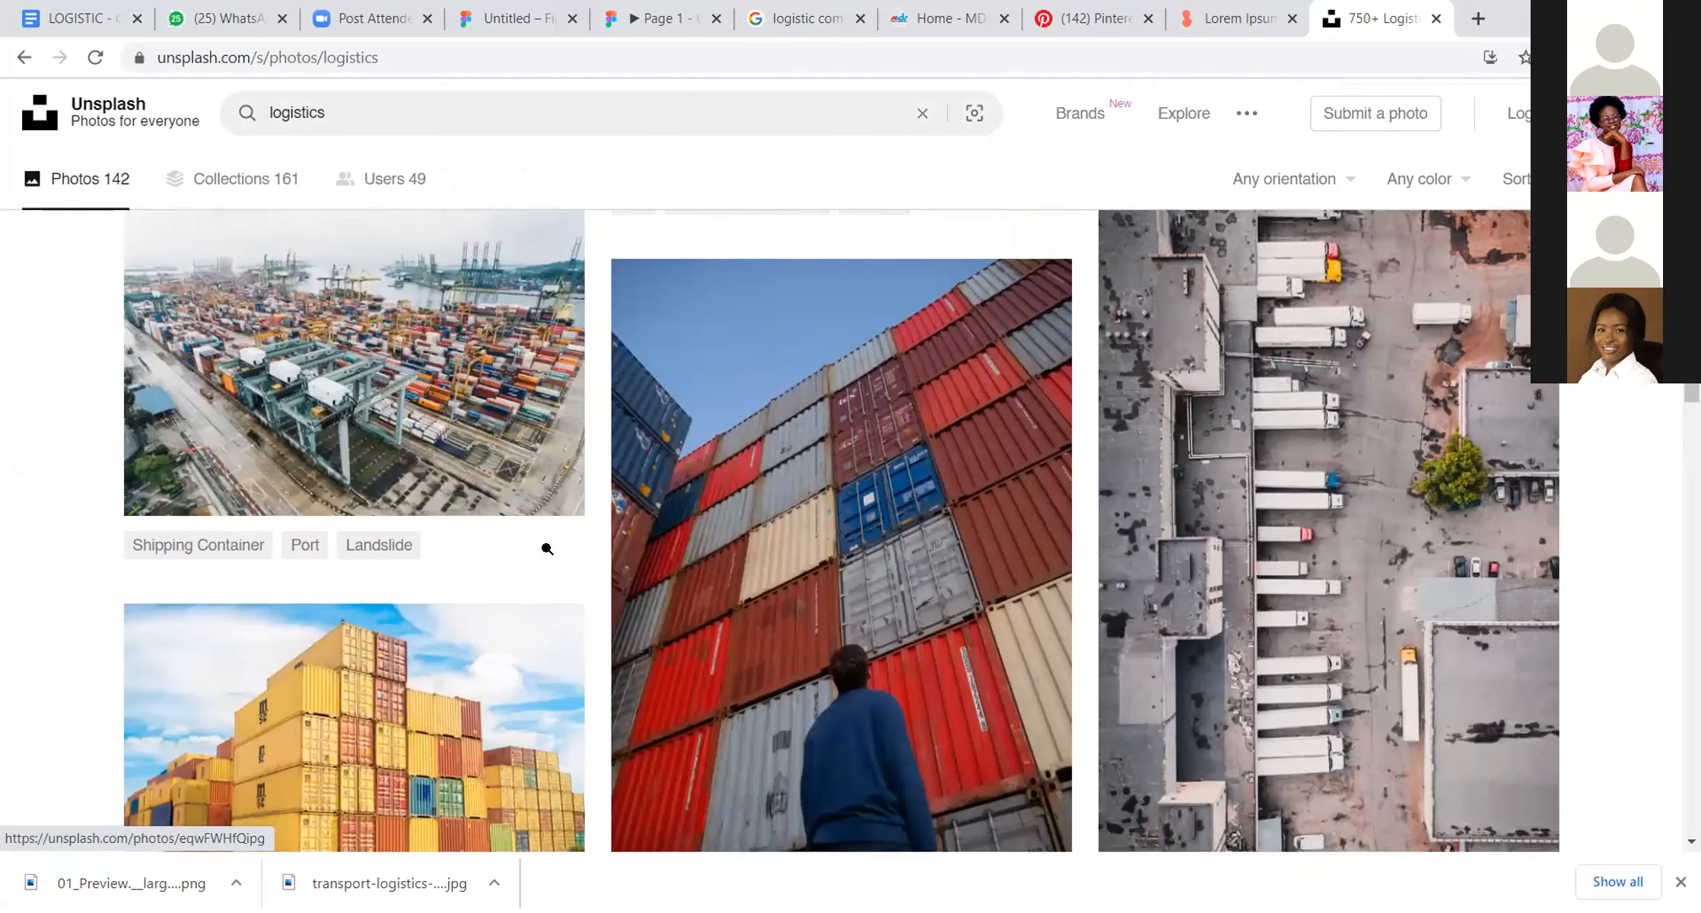
{"action": "scroll", "coordinate": [547, 548], "scroll_direction": "down", "scroll_amount": 10}
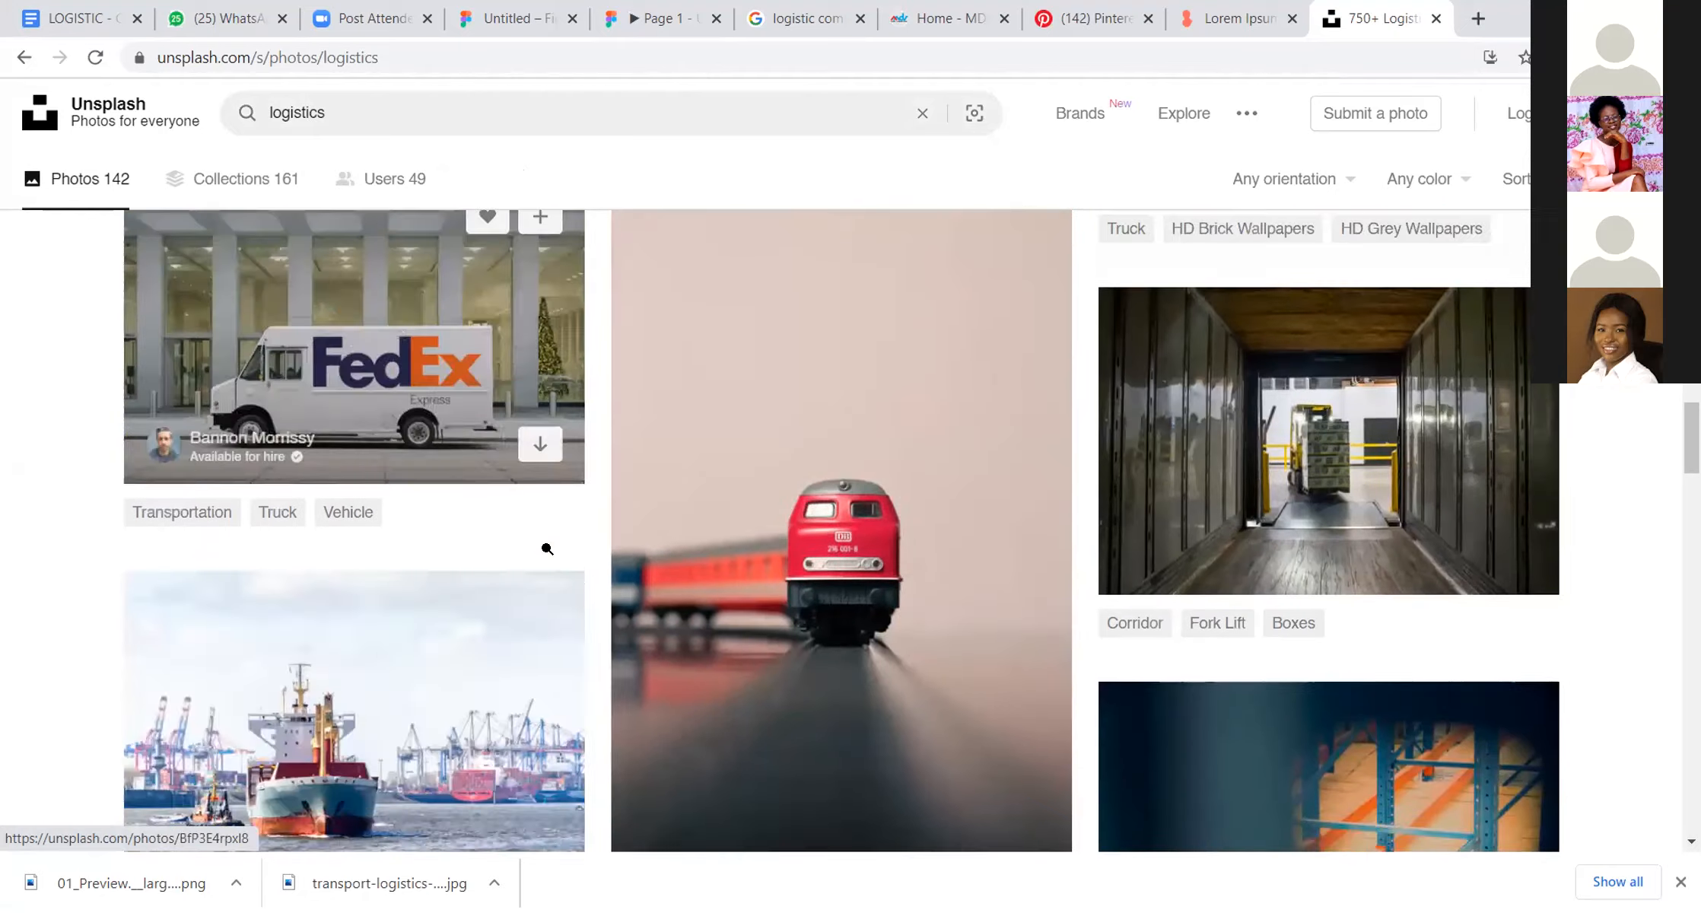
{"action": "scroll", "coordinate": [547, 549], "scroll_direction": "down", "scroll_amount": 7}
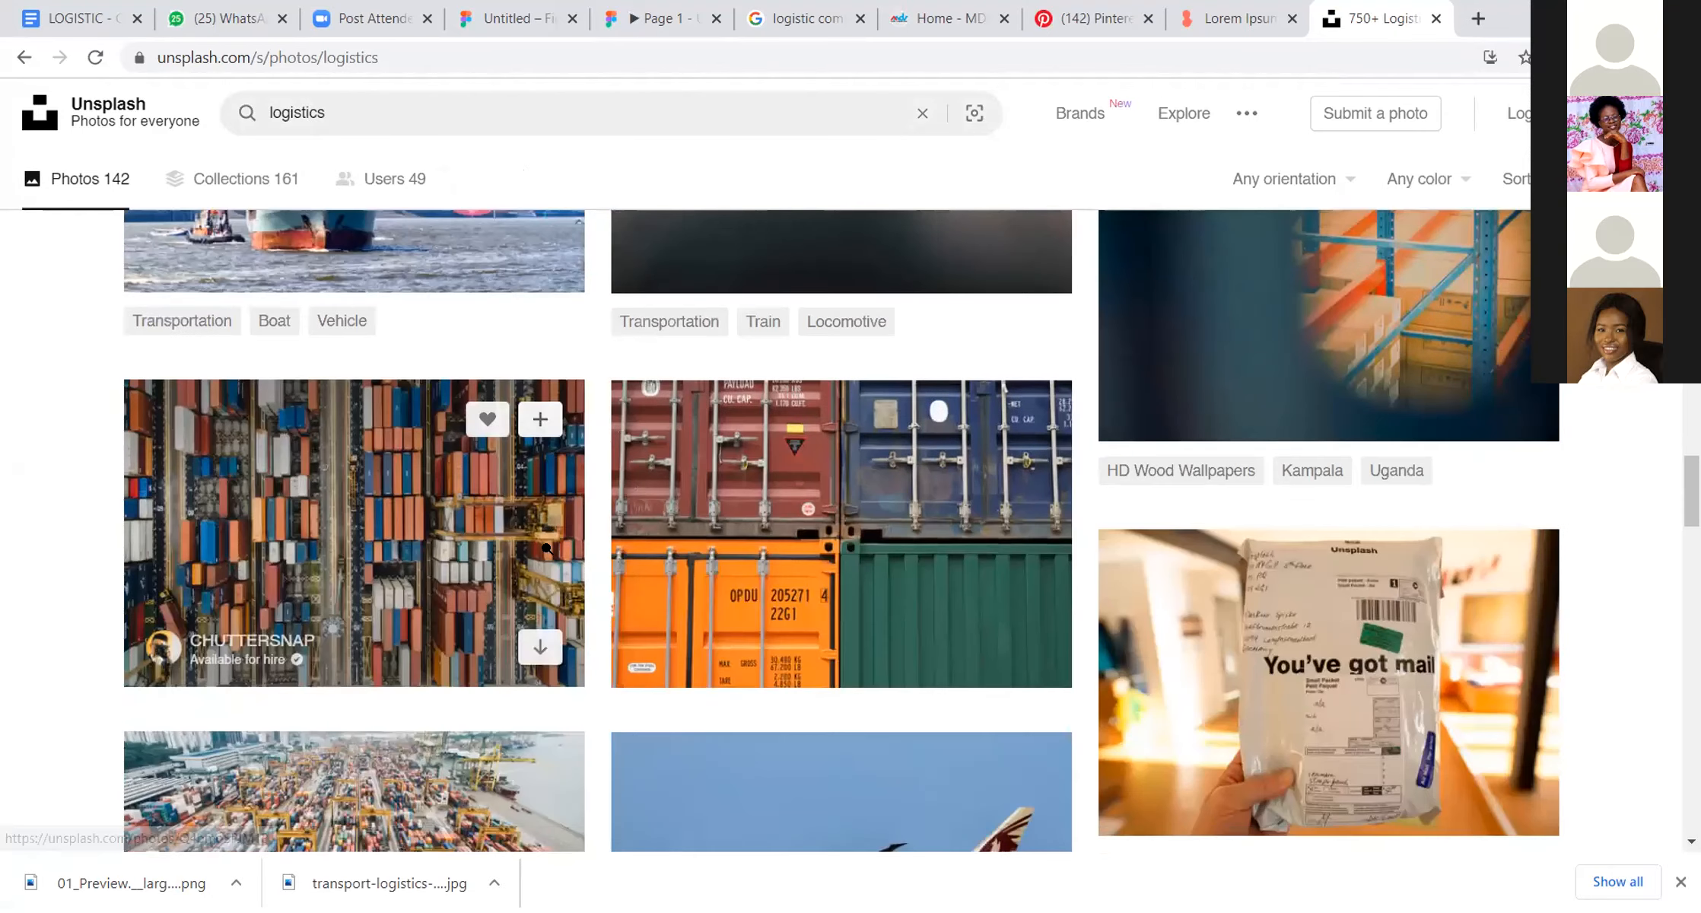
{"action": "scroll", "coordinate": [547, 548], "scroll_direction": "down", "scroll_amount": 12}
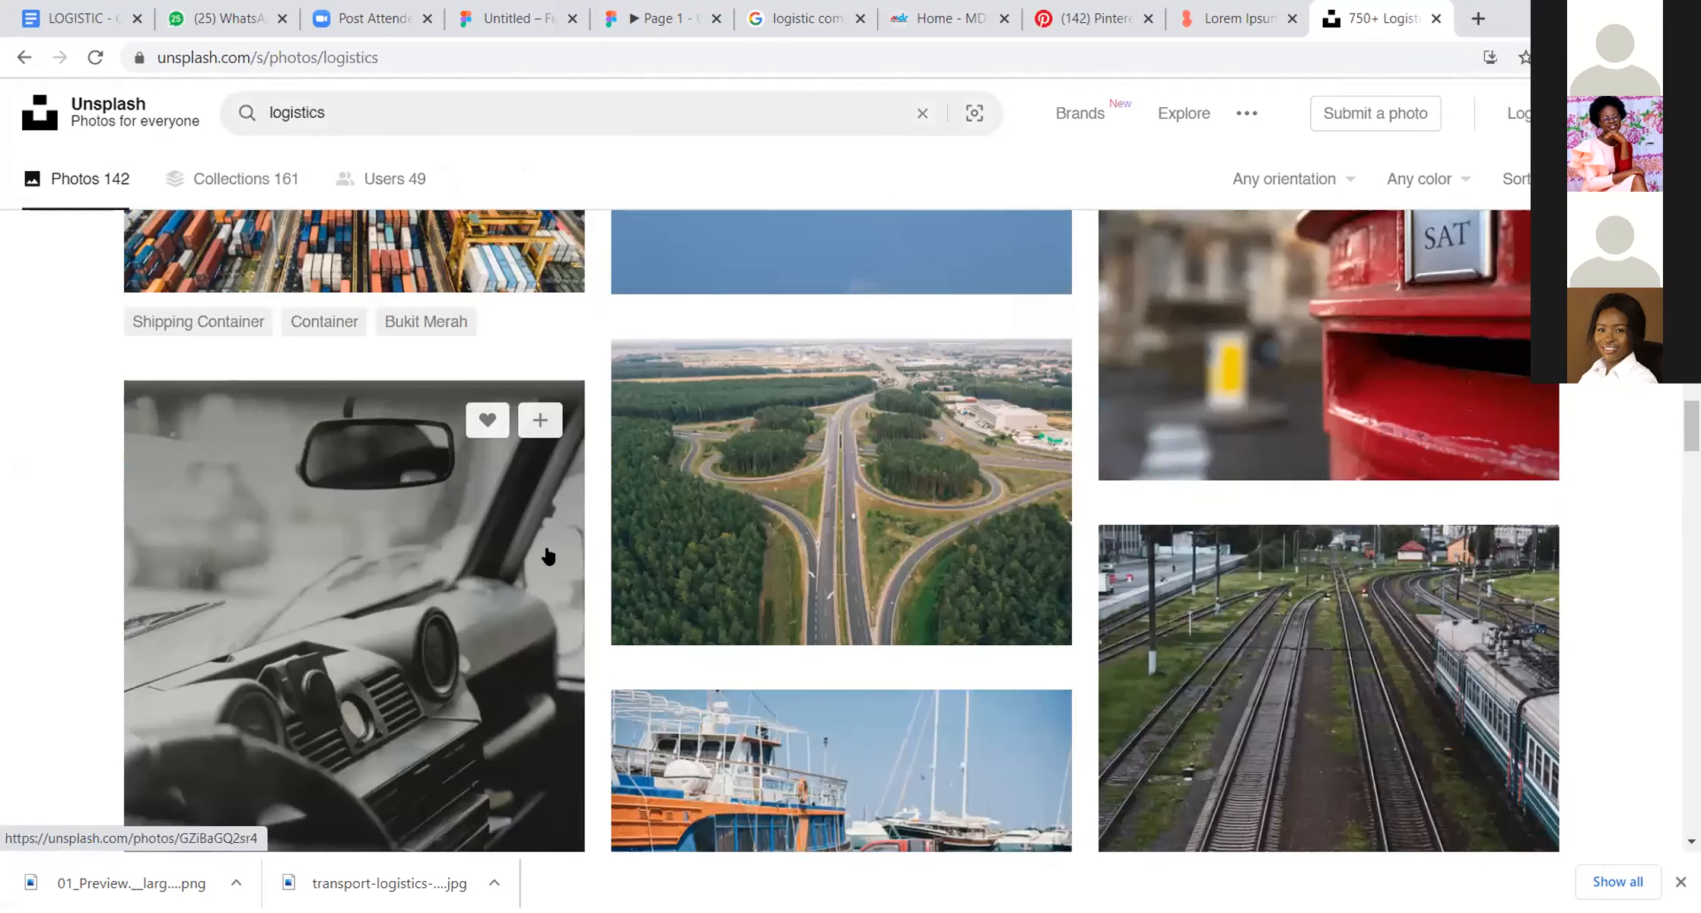
{"action": "scroll", "coordinate": [547, 549], "scroll_direction": "down", "scroll_amount": 20}
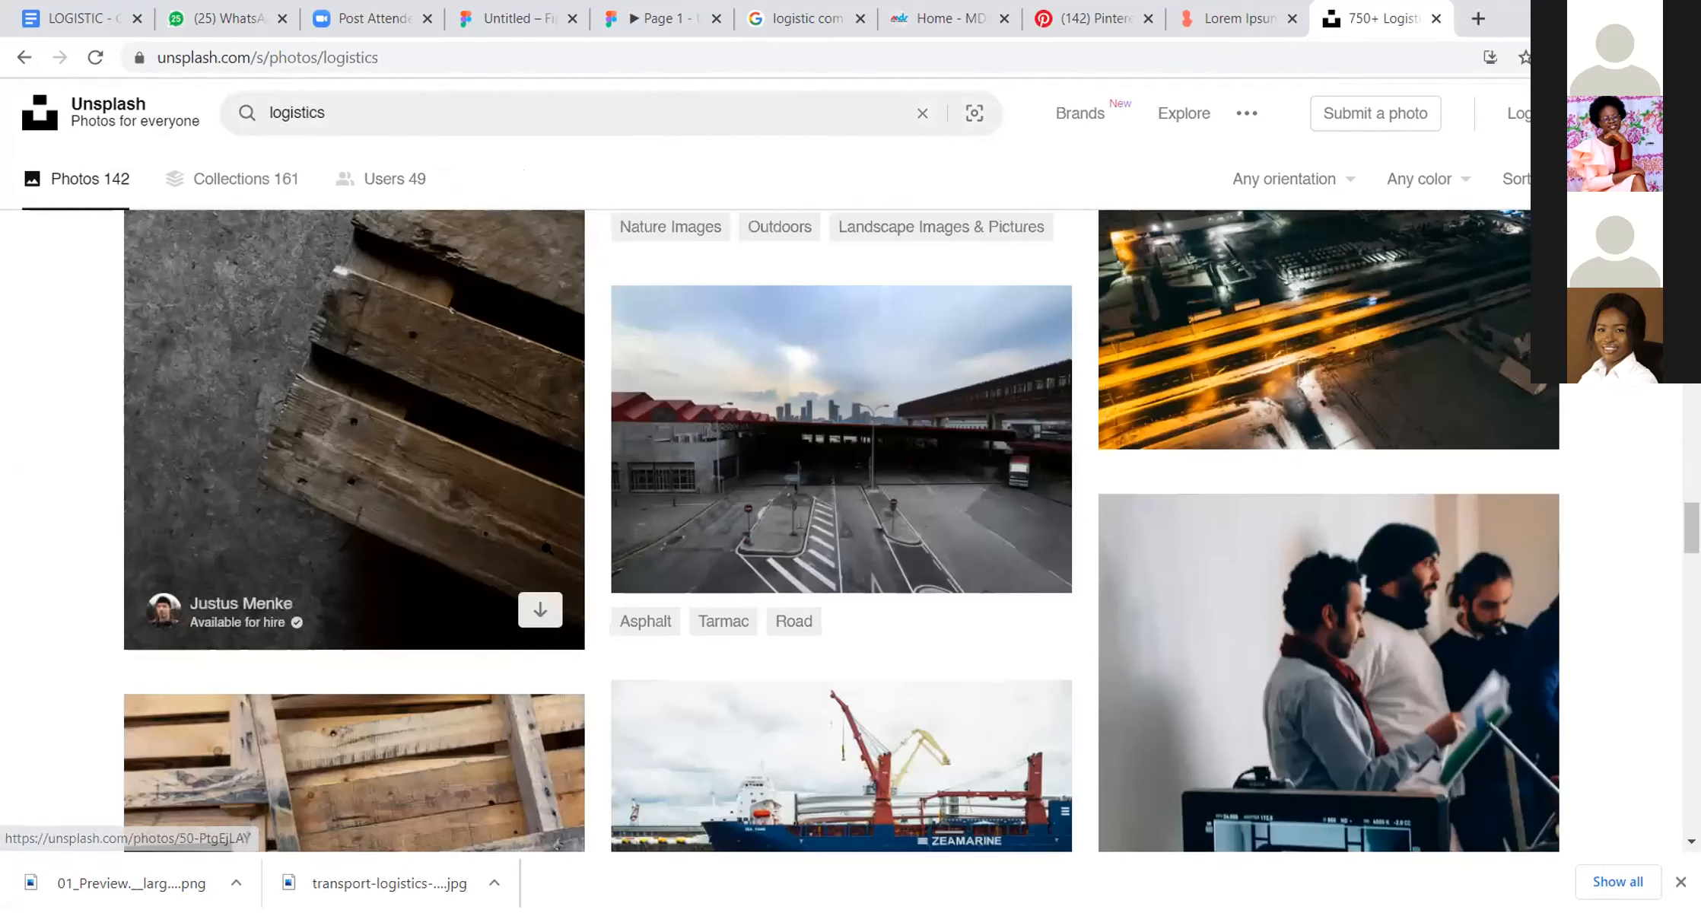
{"action": "scroll", "coordinate": [545, 547], "scroll_direction": "up", "scroll_amount": 10}
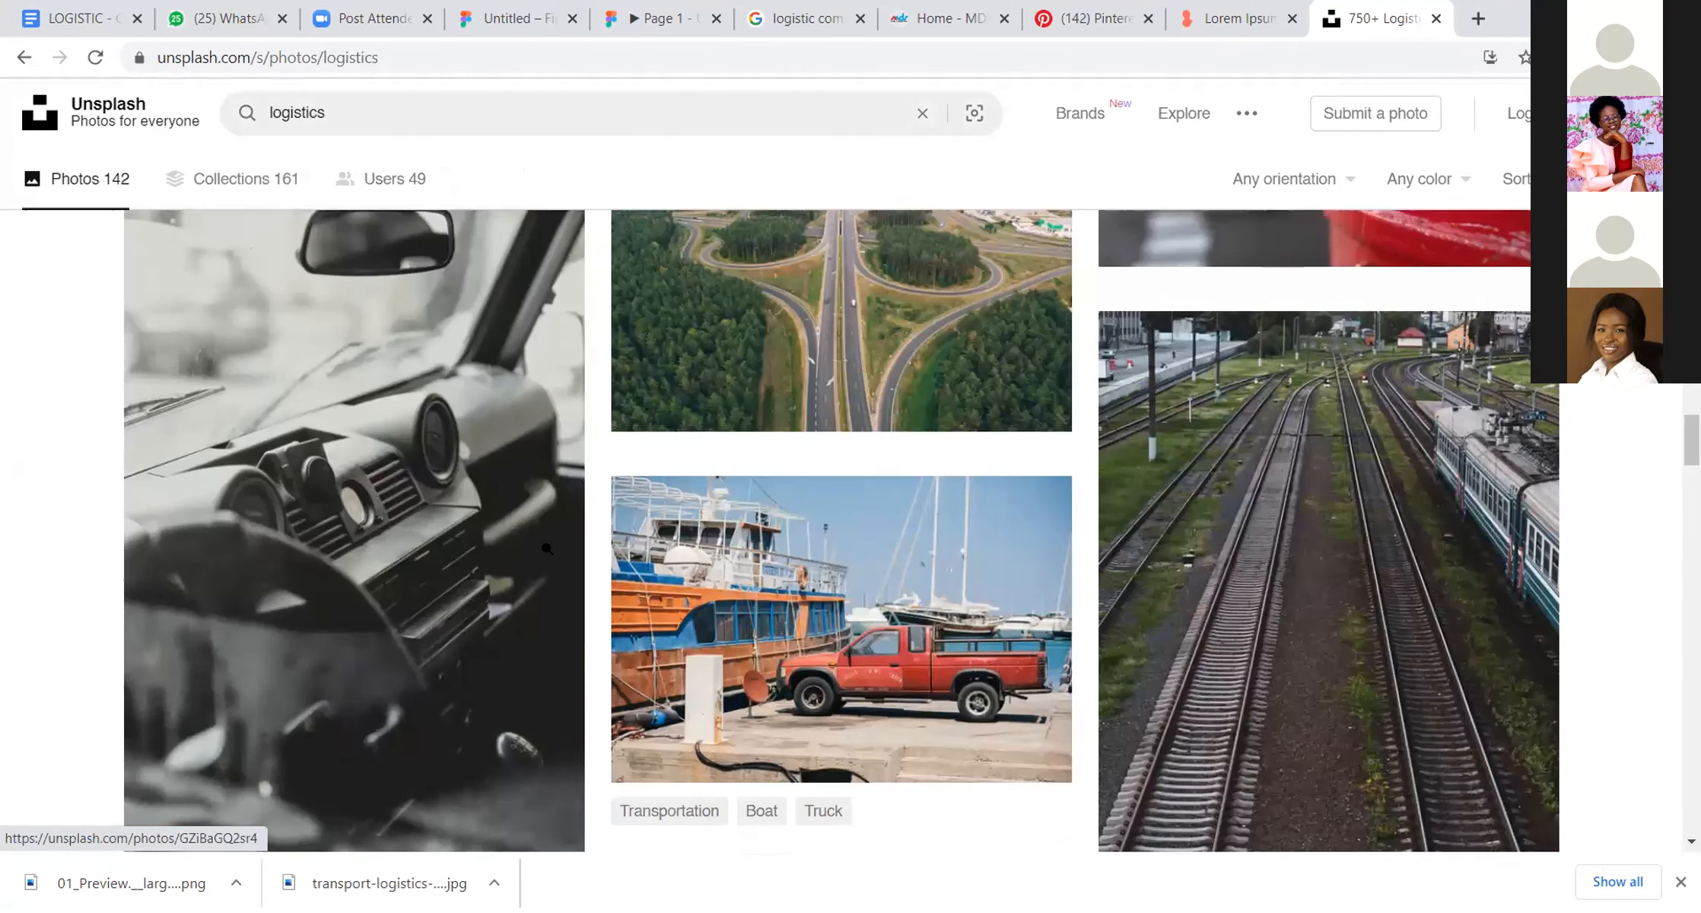
{"action": "scroll", "coordinate": [546, 548], "scroll_direction": "up", "scroll_amount": 10}
{"action": "scroll", "coordinate": [546, 554], "scroll_direction": "up", "scroll_amount": 10}
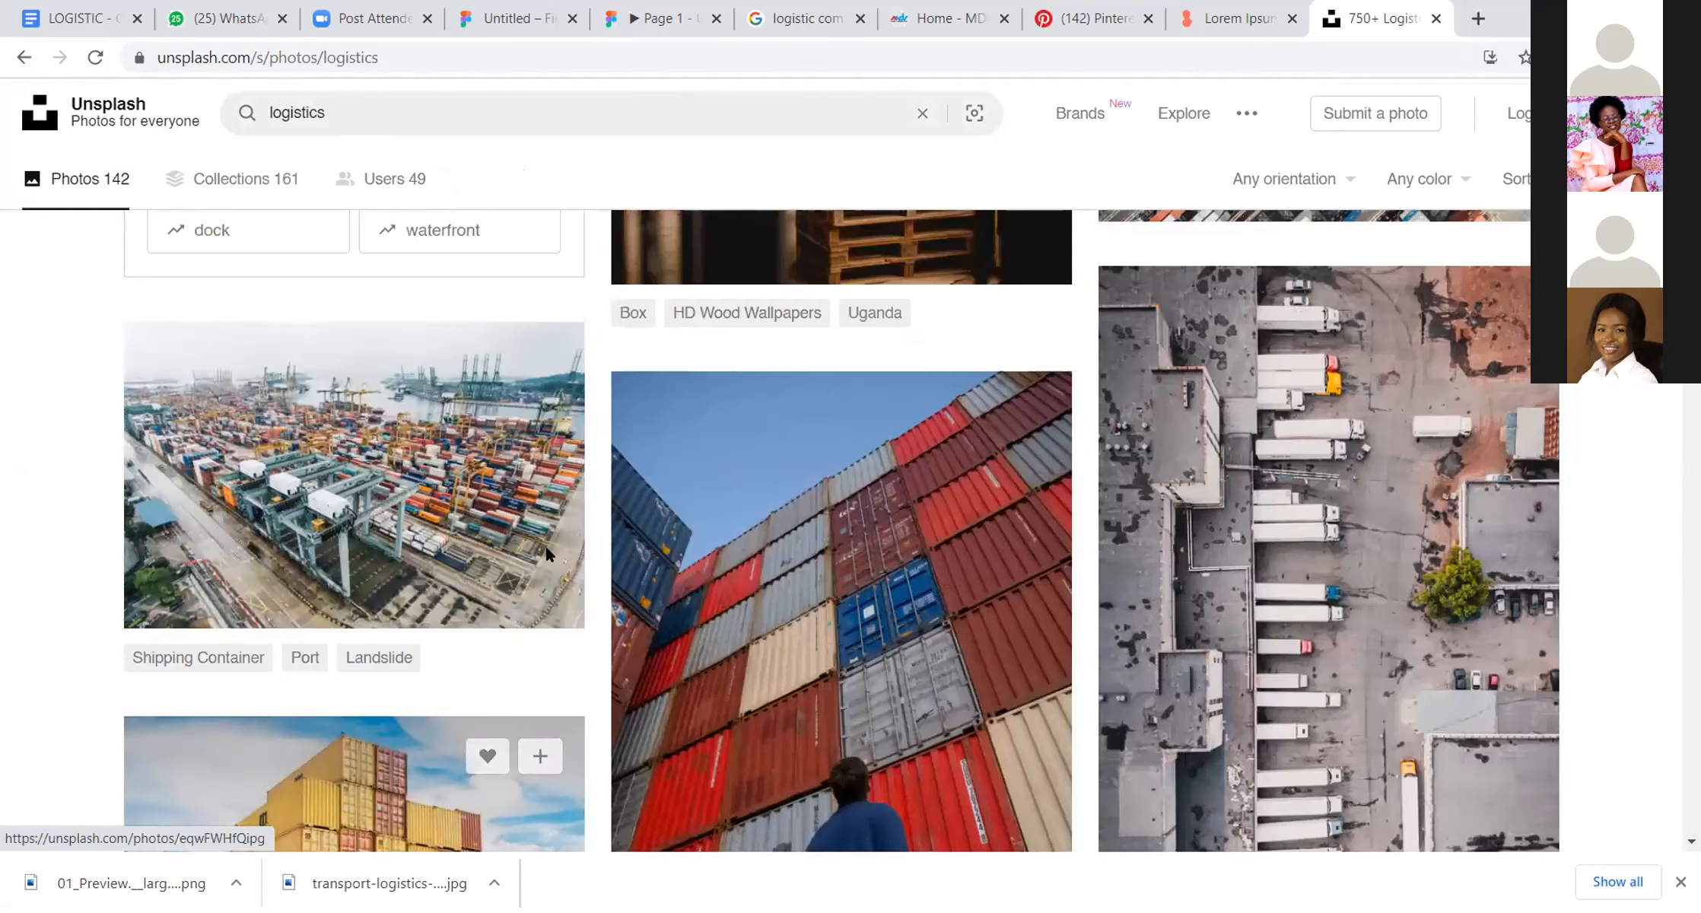
{"action": "scroll", "coordinate": [992, 581], "scroll_direction": "up", "scroll_amount": 2}
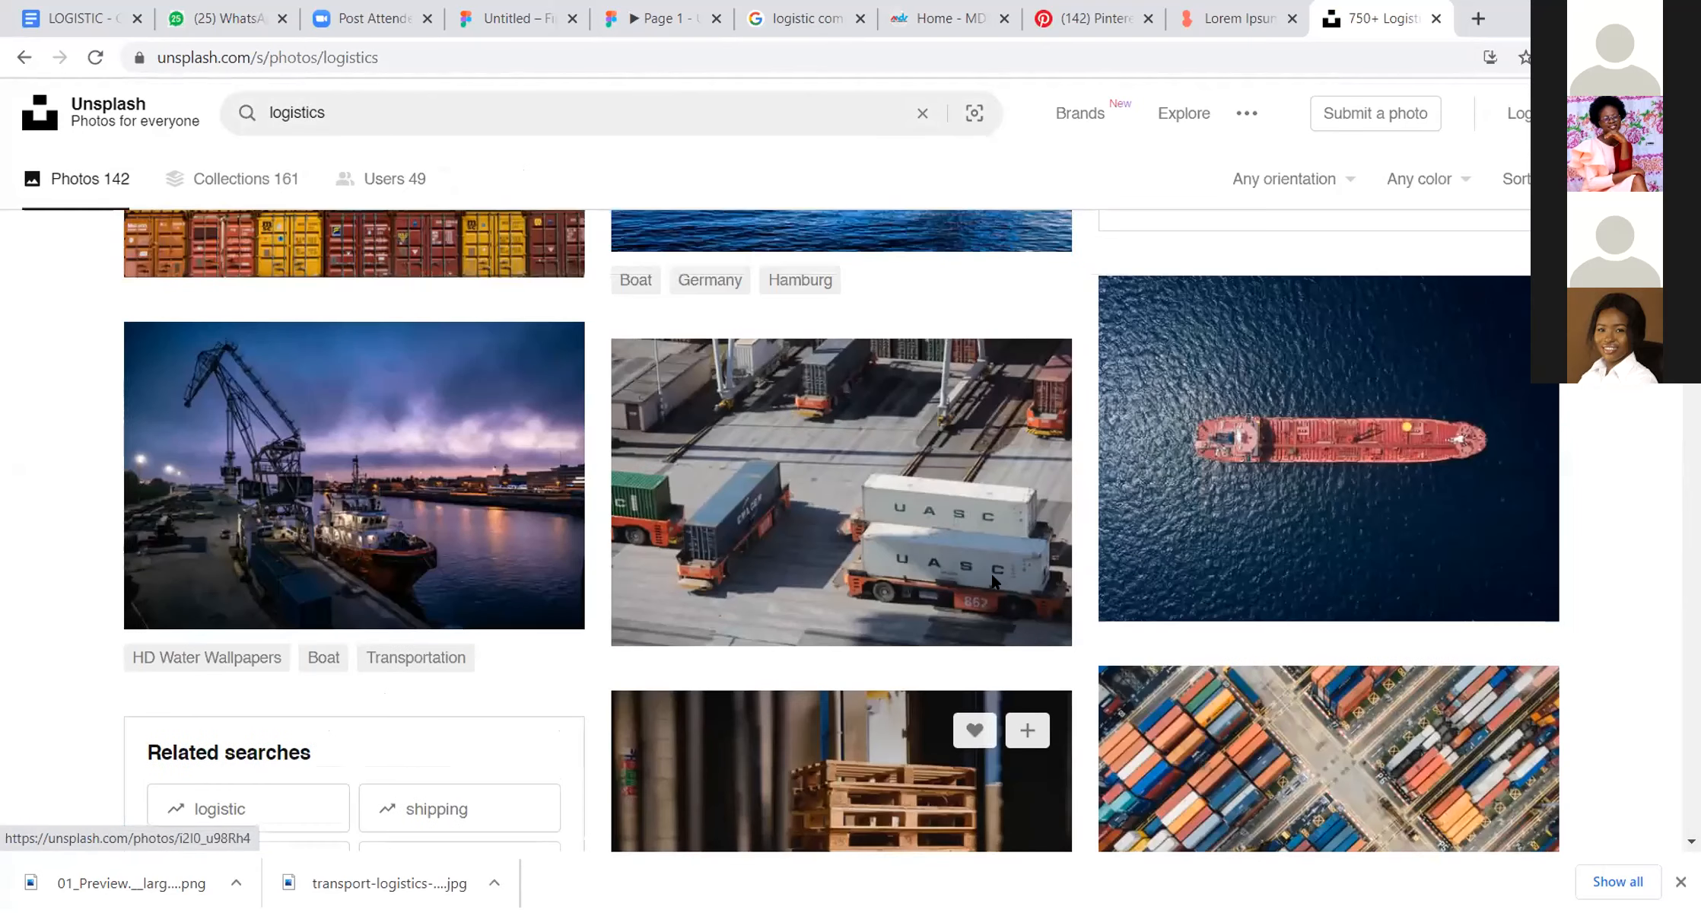
{"action": "scroll", "coordinate": [992, 576], "scroll_direction": "up", "scroll_amount": 3}
{"action": "scroll", "coordinate": [844, 444], "scroll_direction": "down", "scroll_amount": 4}
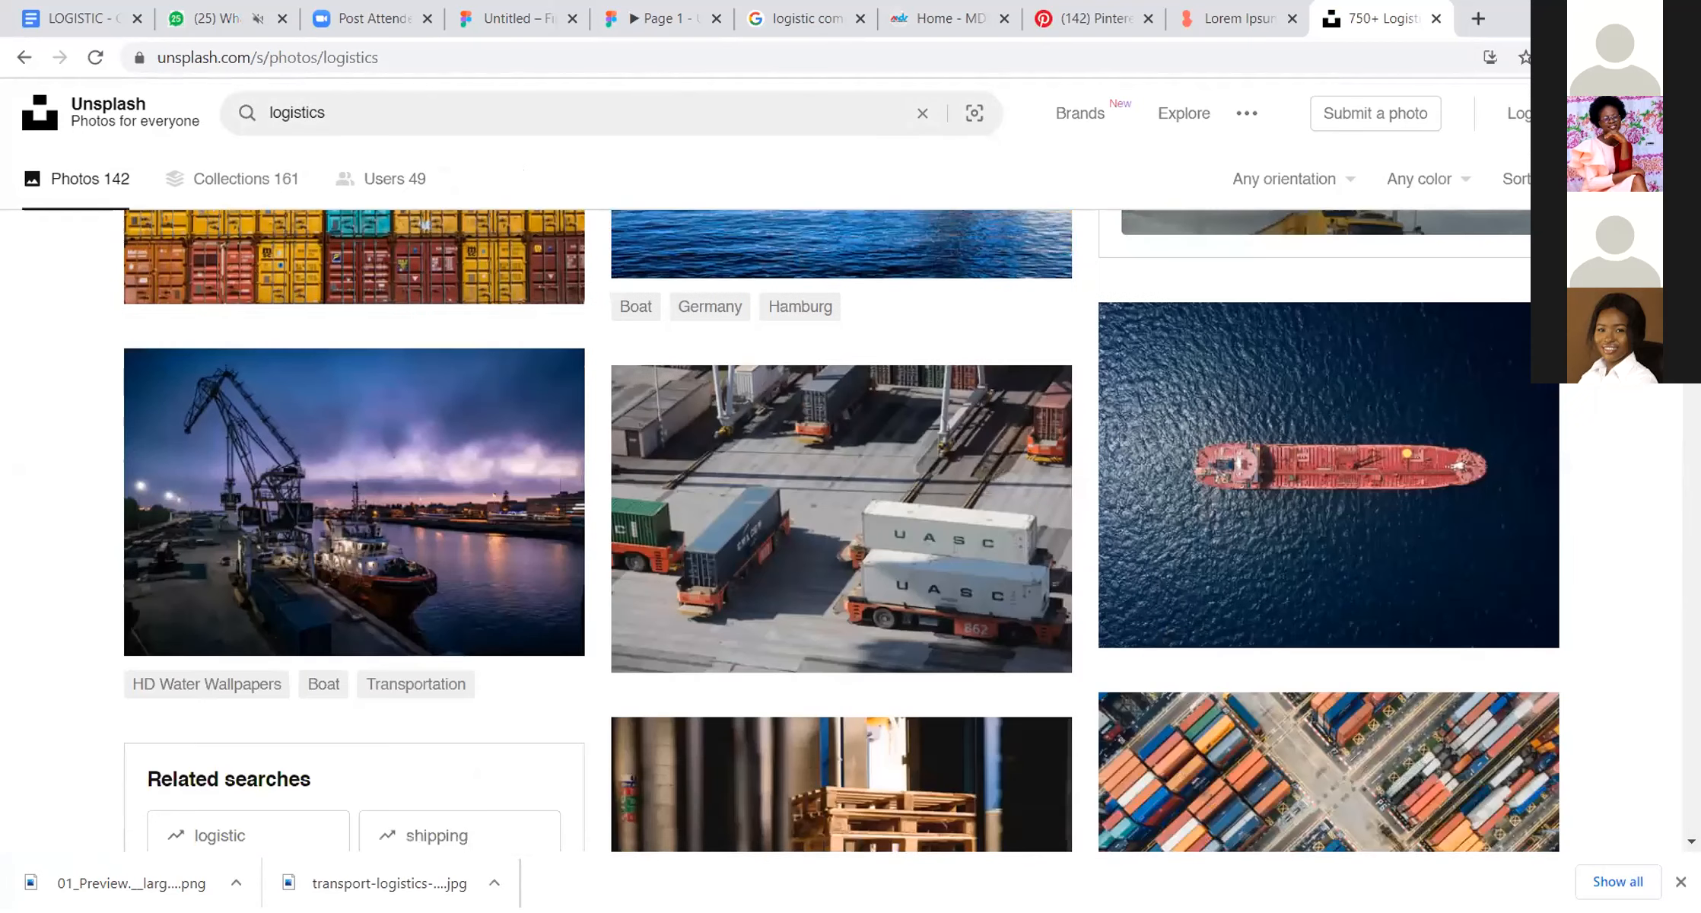
Step: Download the photo of UASC container trucks at the port and bring it from its download folder into the Untitled Figma file
{"action": "left_click", "coordinate": [844, 444]}
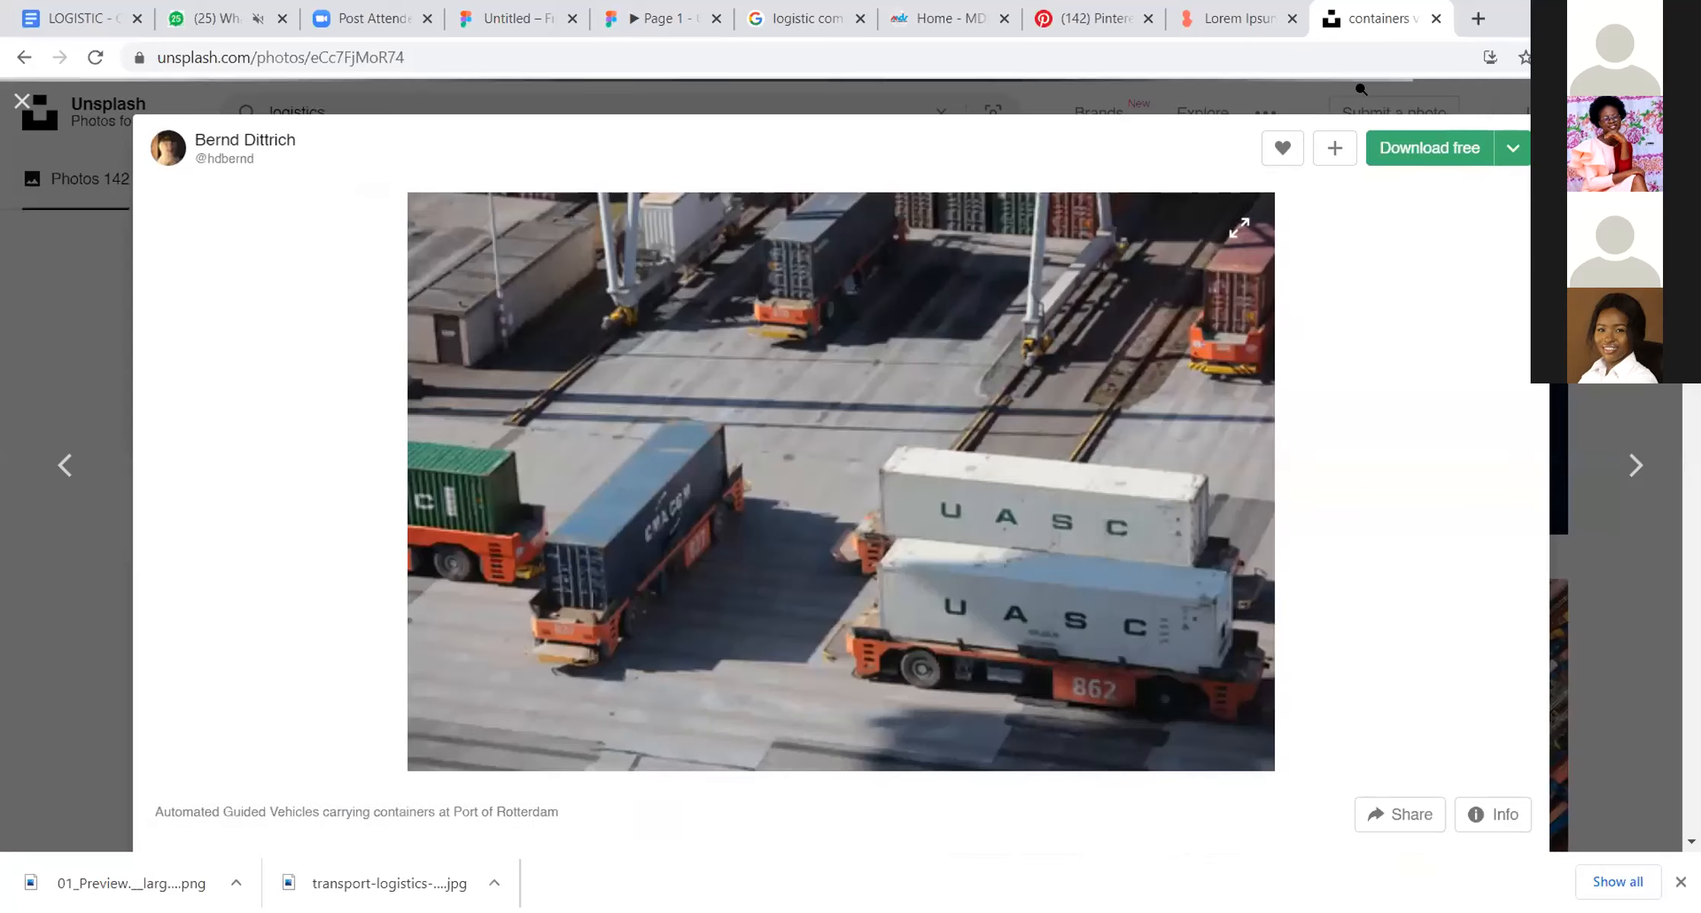
{"action": "left_click", "coordinate": [1419, 152]}
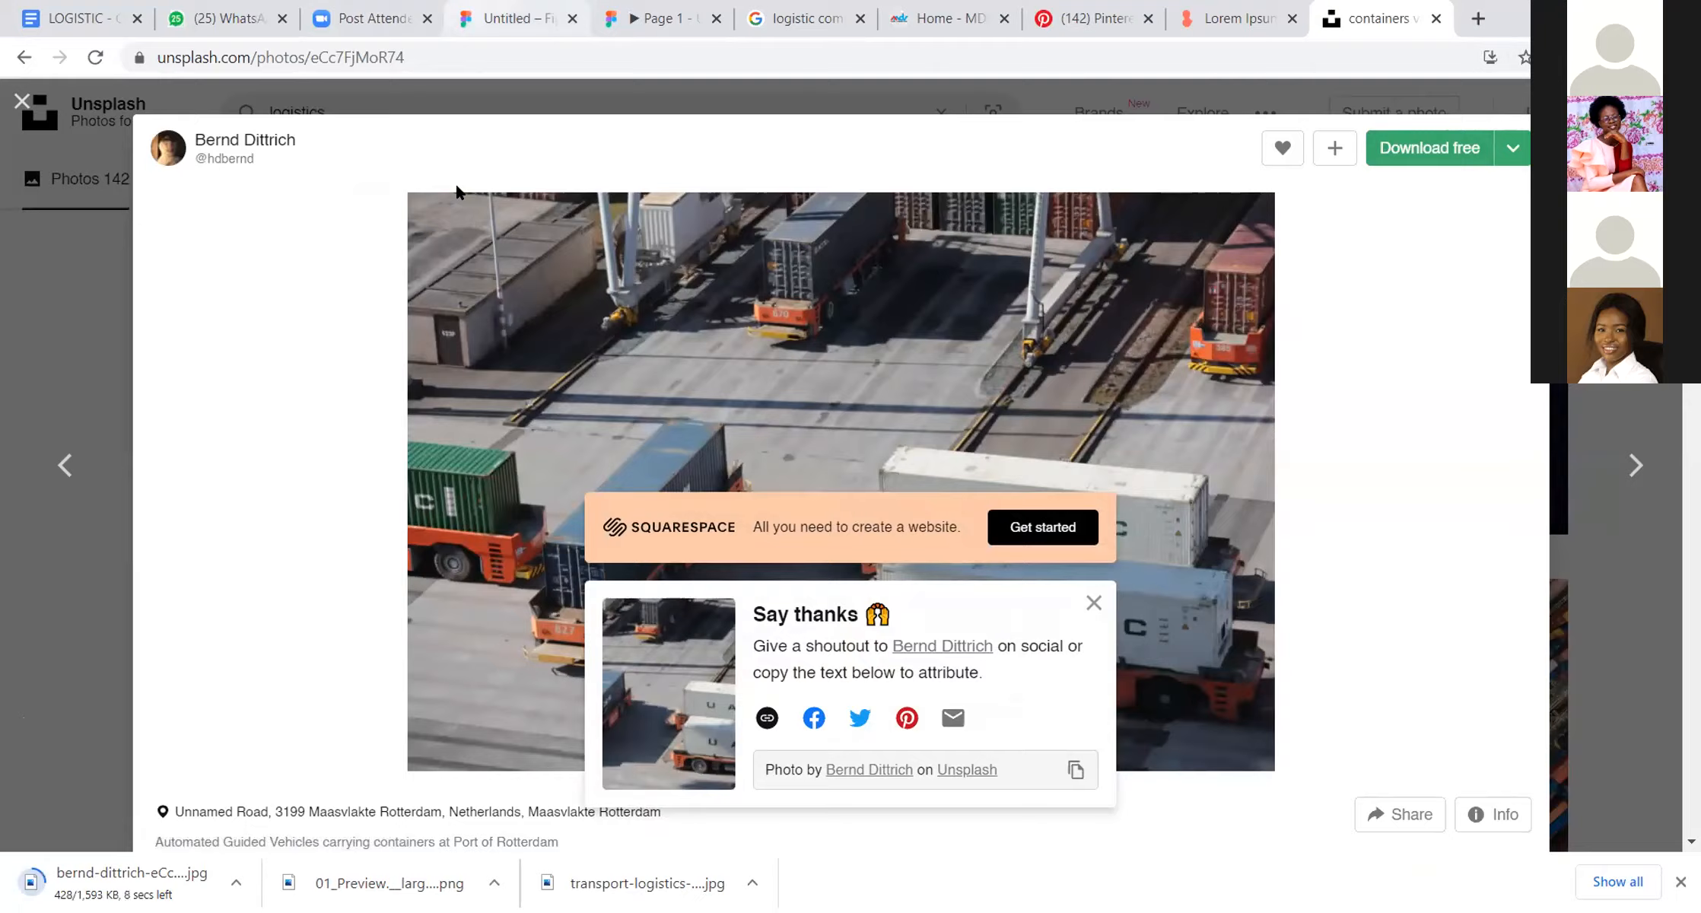
{"action": "left_click", "coordinate": [511, 18]}
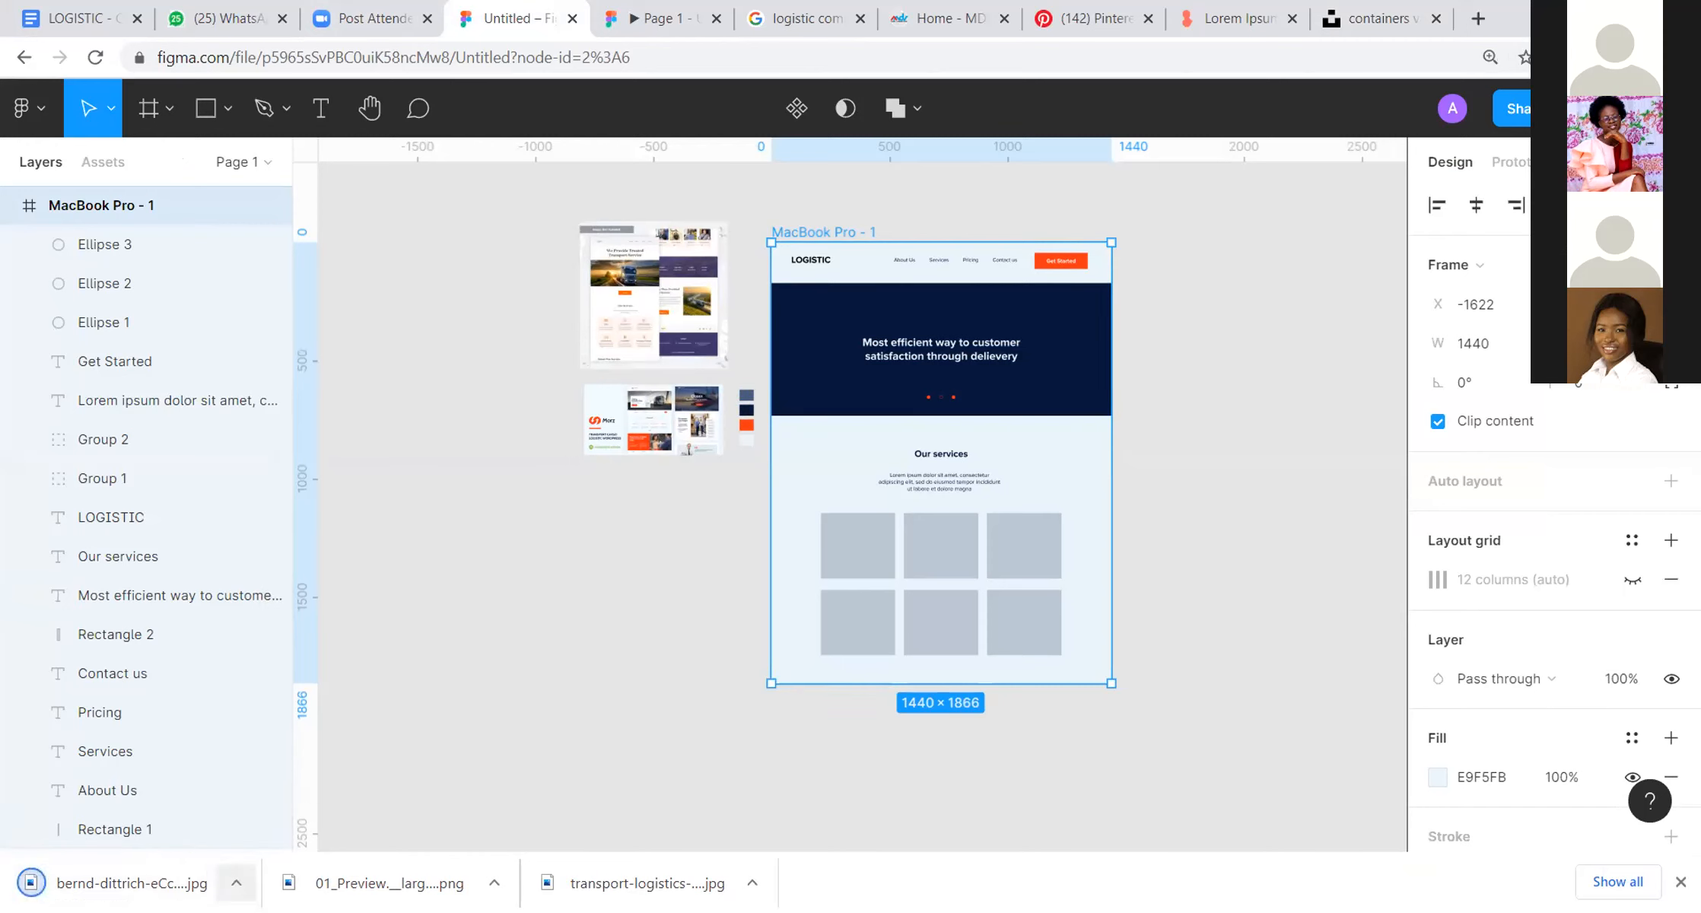
{"action": "left_click", "coordinate": [236, 882]}
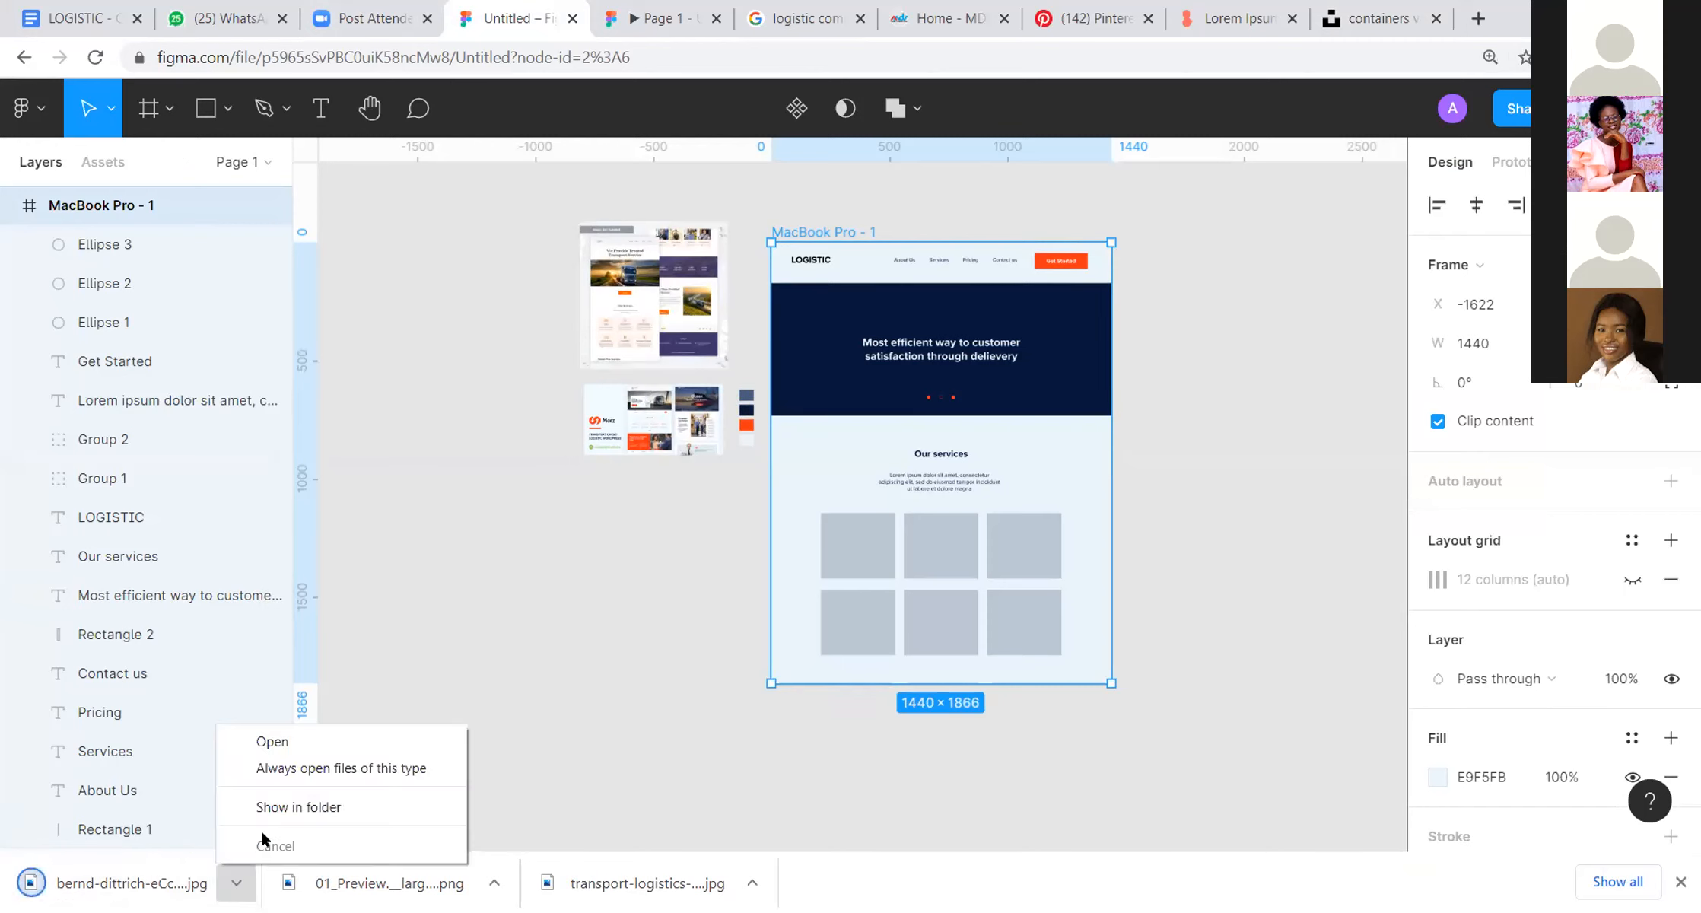
{"action": "left_click", "coordinate": [292, 805]}
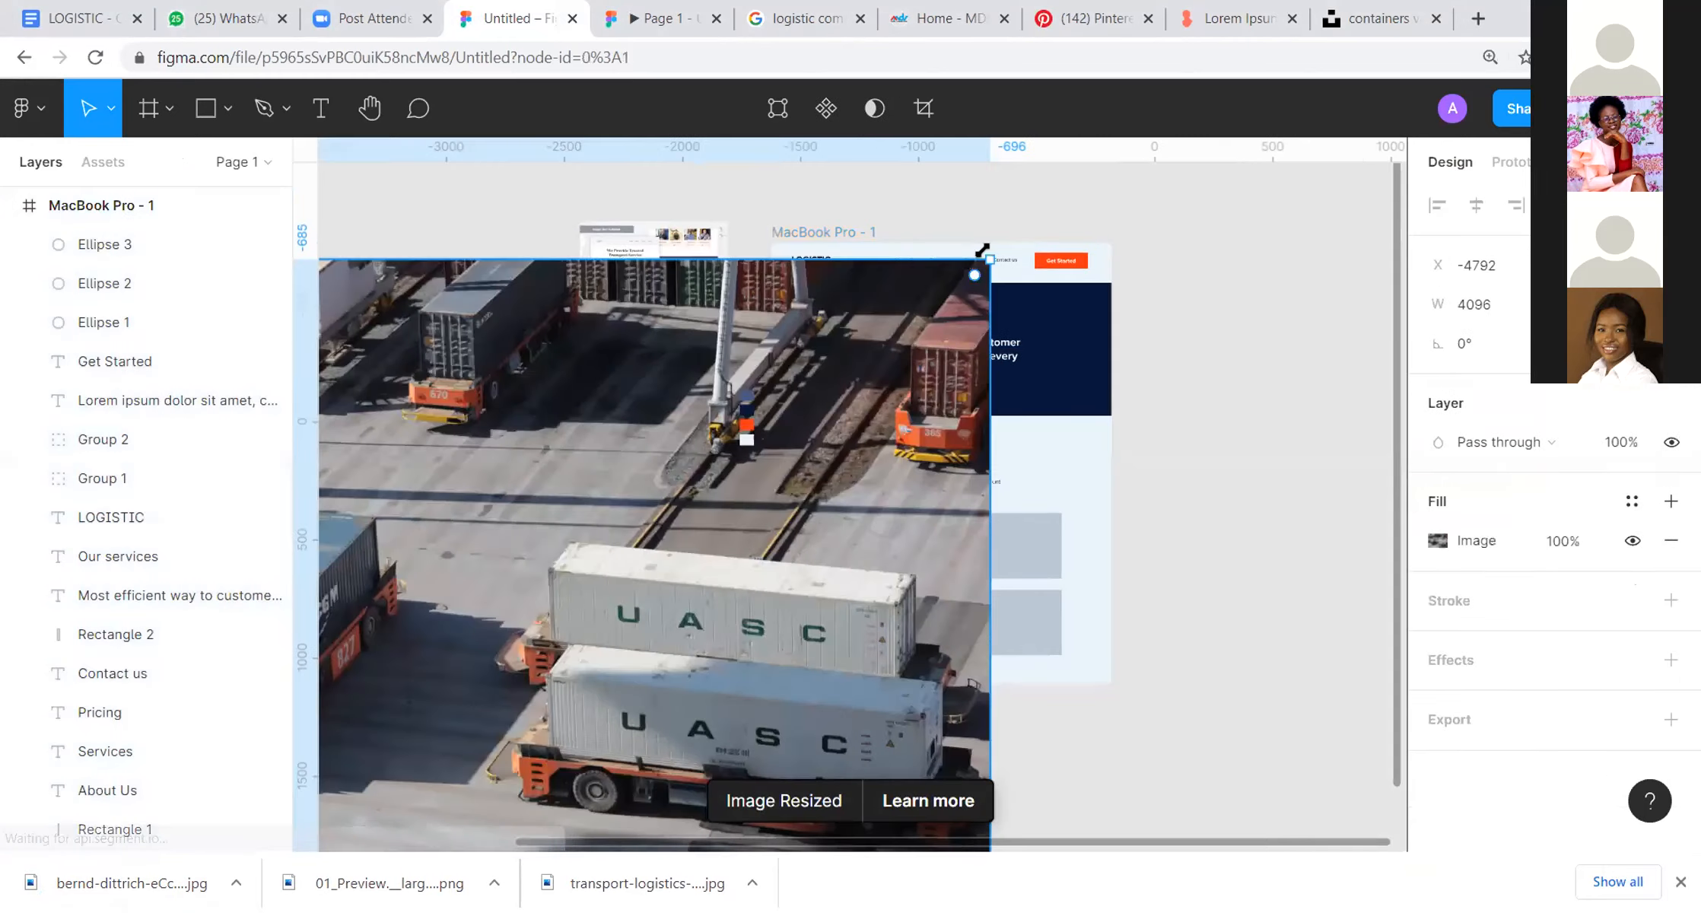
Step: Scale the container truck photo down to about 786 × 524 and place it on the empty canvas to the right of the MacBook Pro frame
{"action": "left_click_drag", "start_coordinate": [989, 258], "coordinate": [778, 312]}
{"action": "scroll", "coordinate": [1126, 325], "scroll_direction": "up", "scroll_amount": 3, "text": "ctrl"}
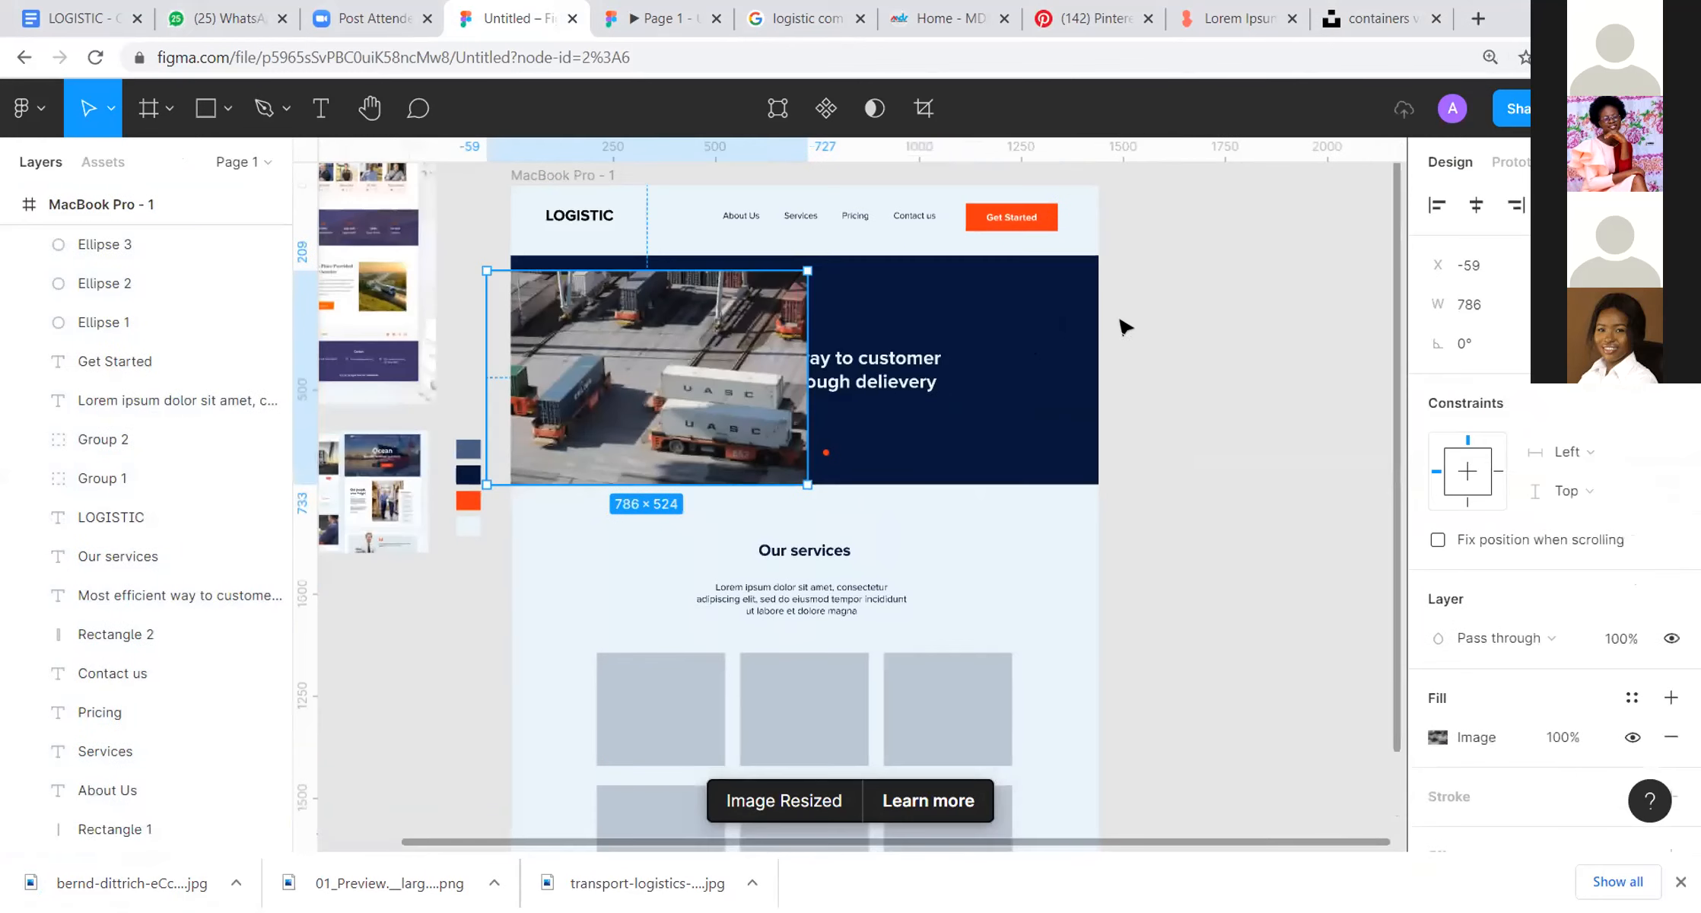
{"action": "left_click_drag", "start_coordinate": [718, 399], "coordinate": [1230, 346]}
{"action": "scroll", "coordinate": [706, 485], "scroll_direction": "left", "scroll_amount": 2}
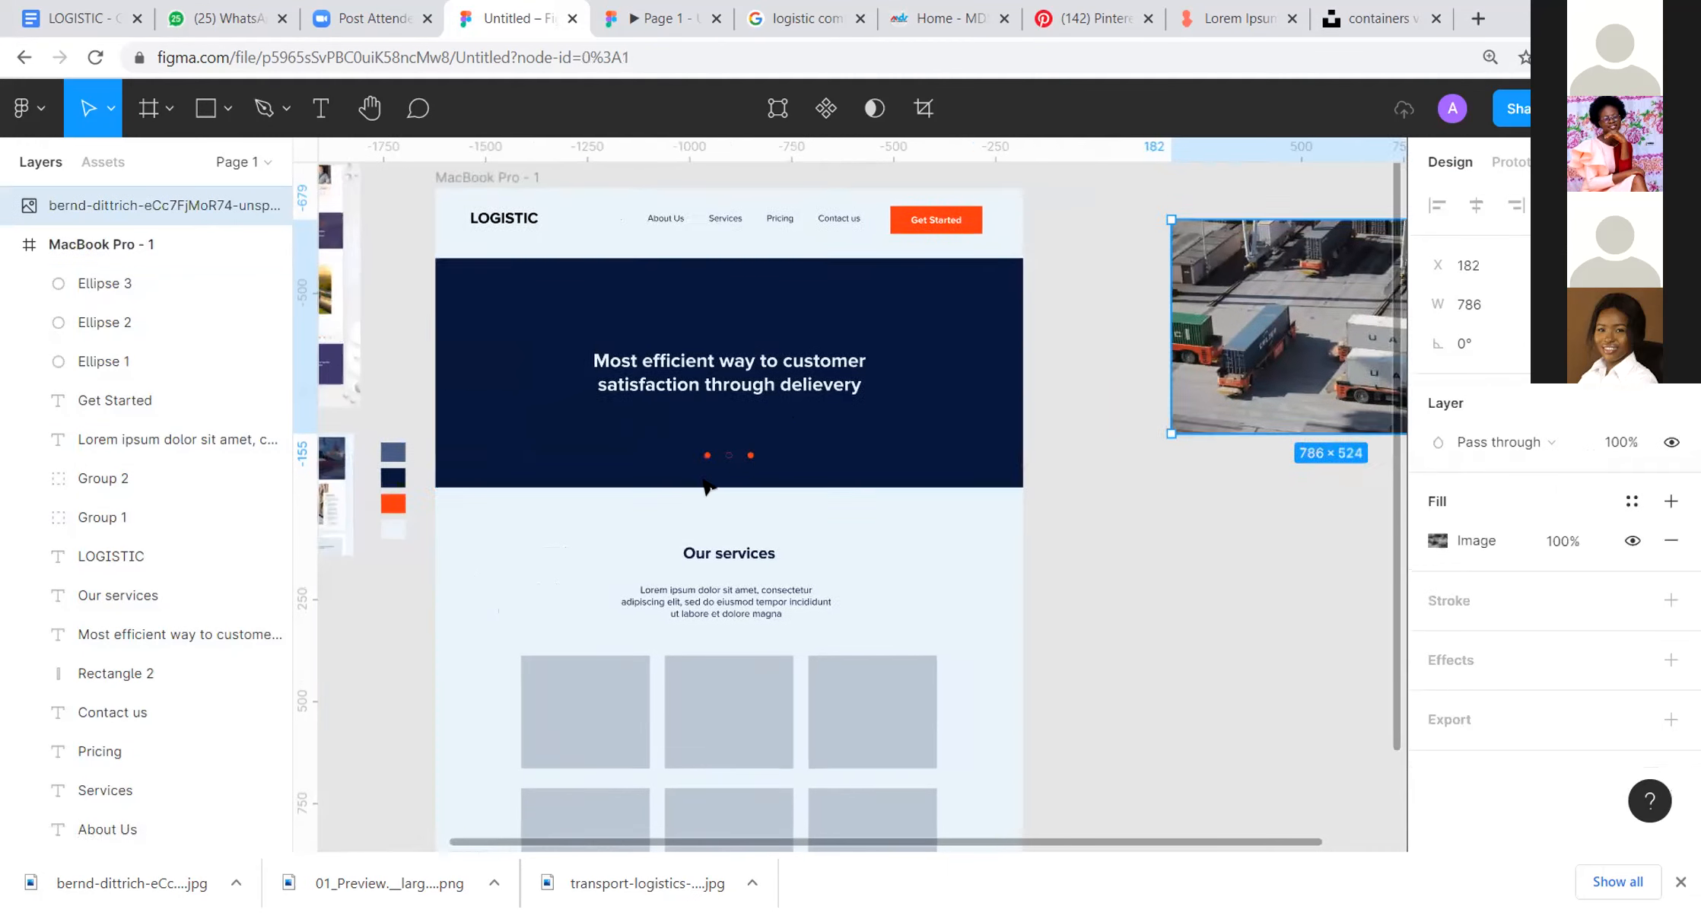
{"action": "scroll", "coordinate": [706, 486], "scroll_direction": "left", "scroll_amount": 1}
Step: Group the three slider dots and move the dots and the hero headline out onto the empty canvas beside the frame
{"action": "left_click", "coordinate": [1072, 449]}
{"action": "left_click", "coordinate": [683, 487]}
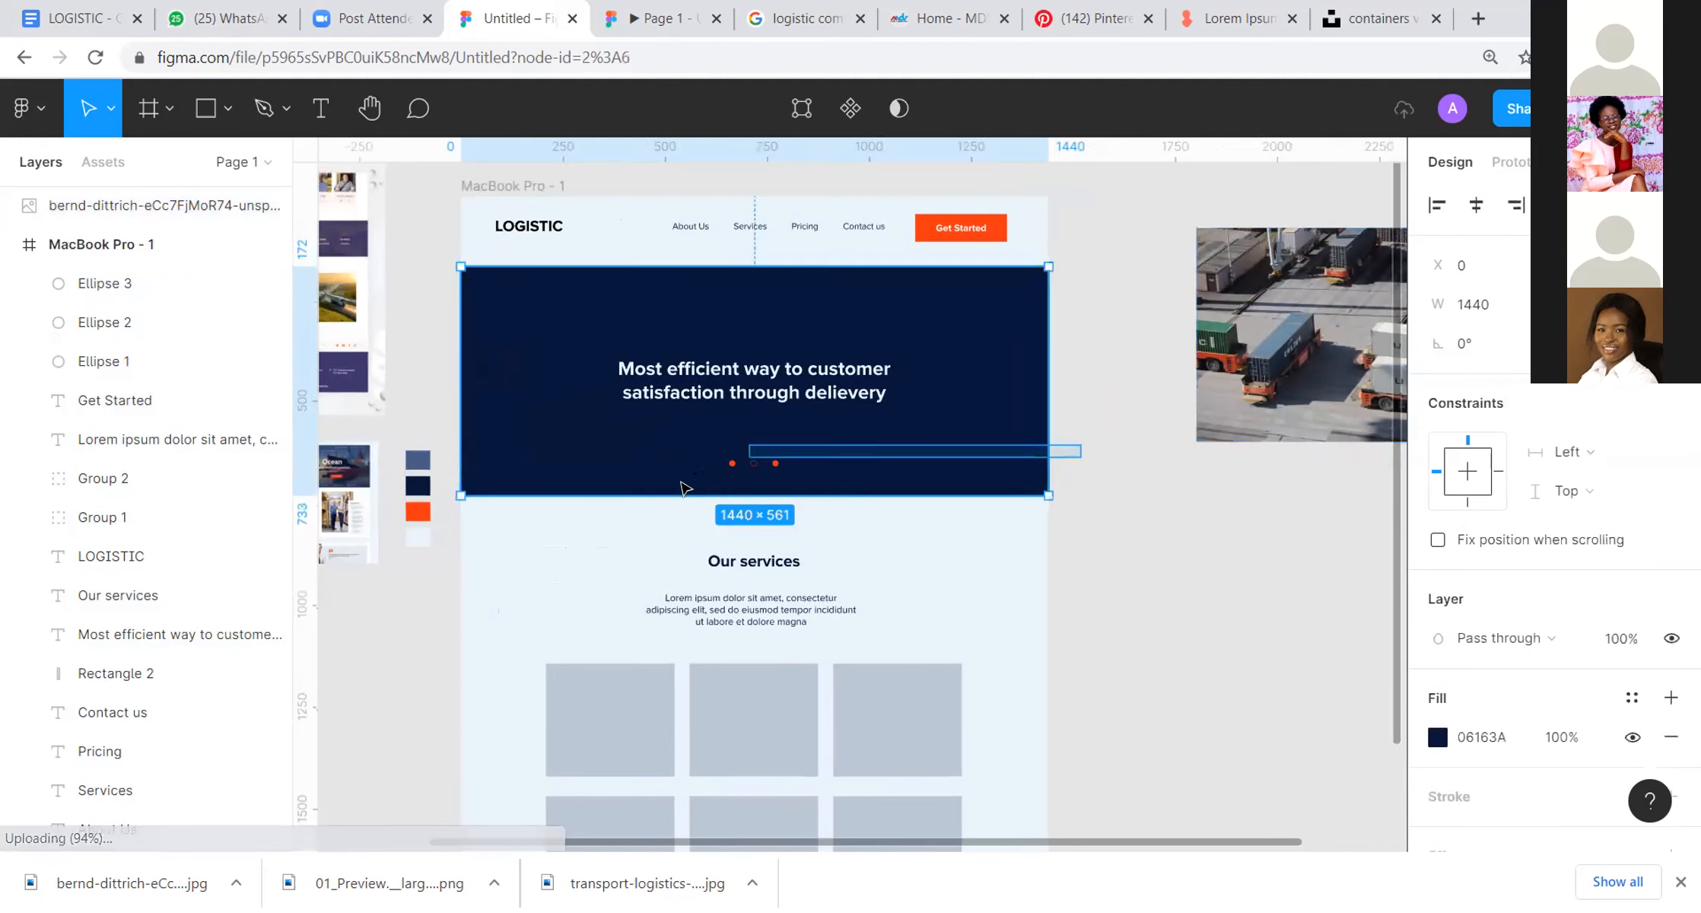
{"action": "left_click_drag", "start_coordinate": [684, 487], "coordinate": [919, 430]}
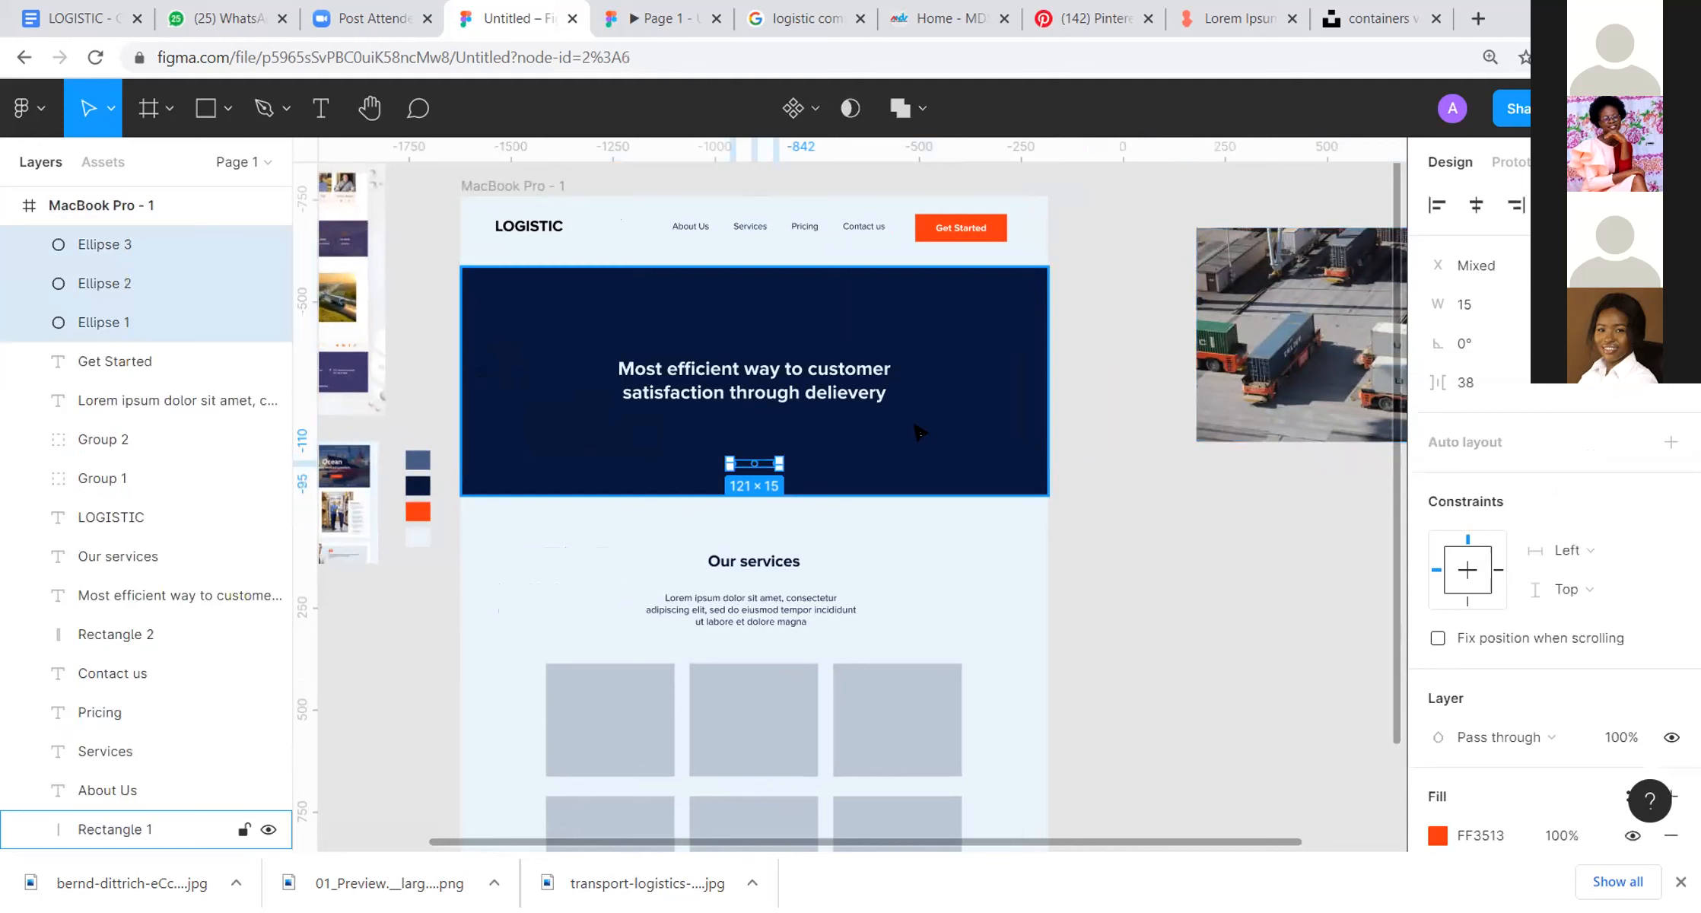
{"action": "key", "text": "ctrl+g"}
{"action": "left_click_drag", "start_coordinate": [767, 471], "coordinate": [1301, 541]}
{"action": "left_click_drag", "start_coordinate": [709, 380], "coordinate": [1310, 624]}
Step: Stretch the container truck photo across the hero at 1556 × 524 and bring the navy rectangle in front of it
{"action": "left_click_drag", "start_coordinate": [1326, 284], "coordinate": [548, 328]}
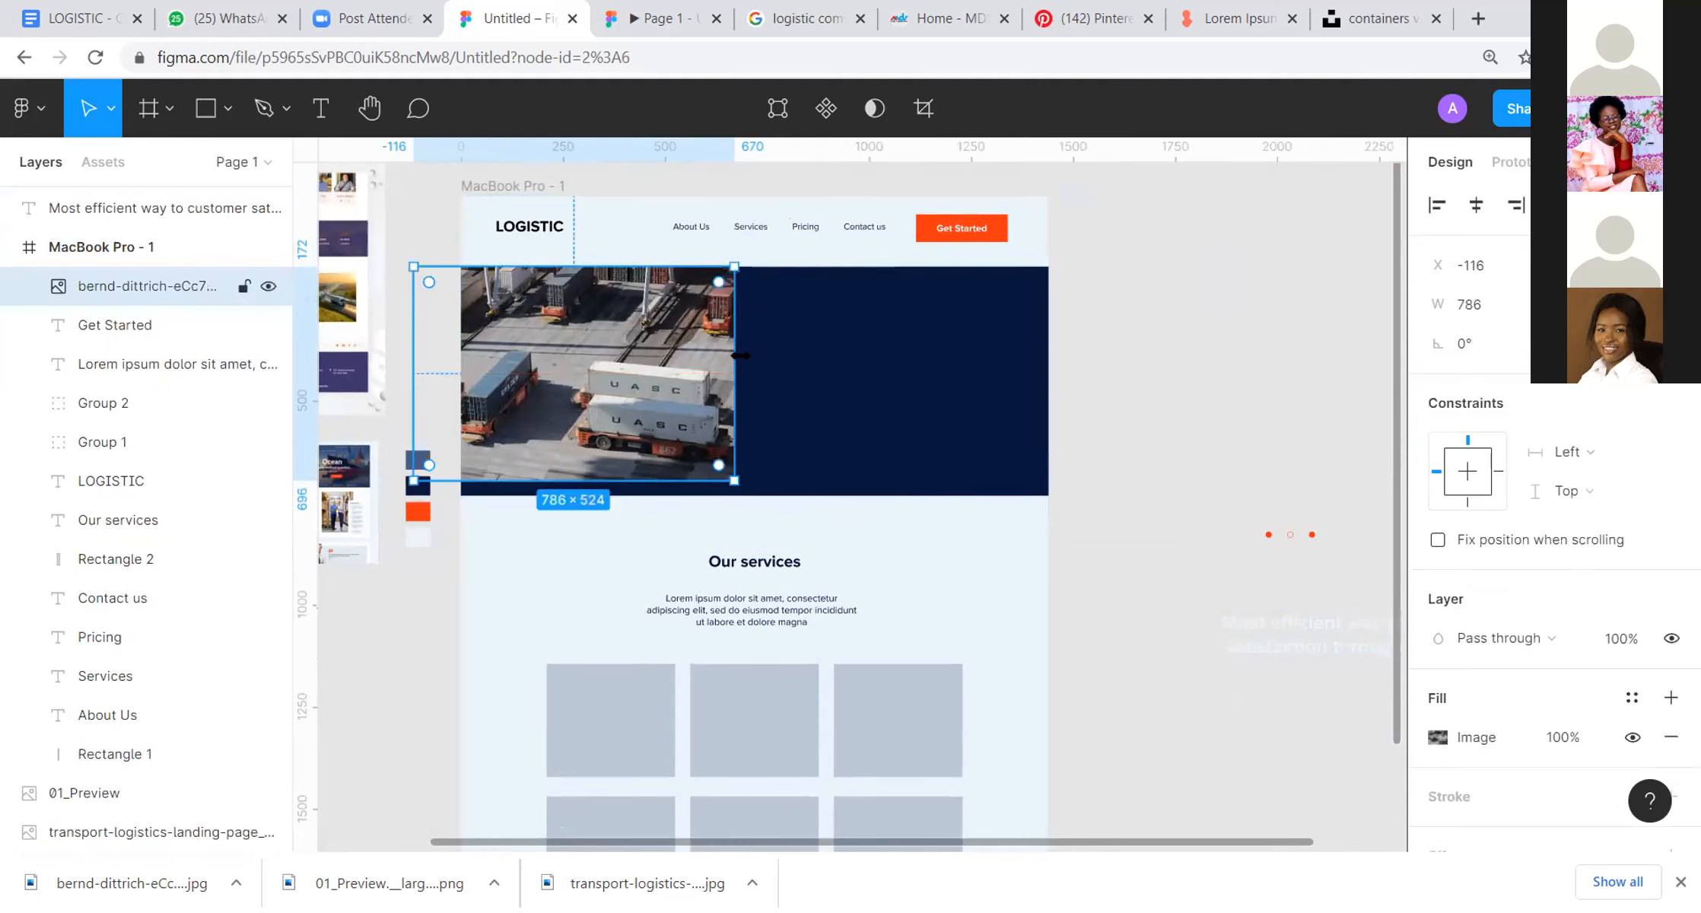
{"action": "left_click_drag", "start_coordinate": [735, 356], "coordinate": [1045, 365]}
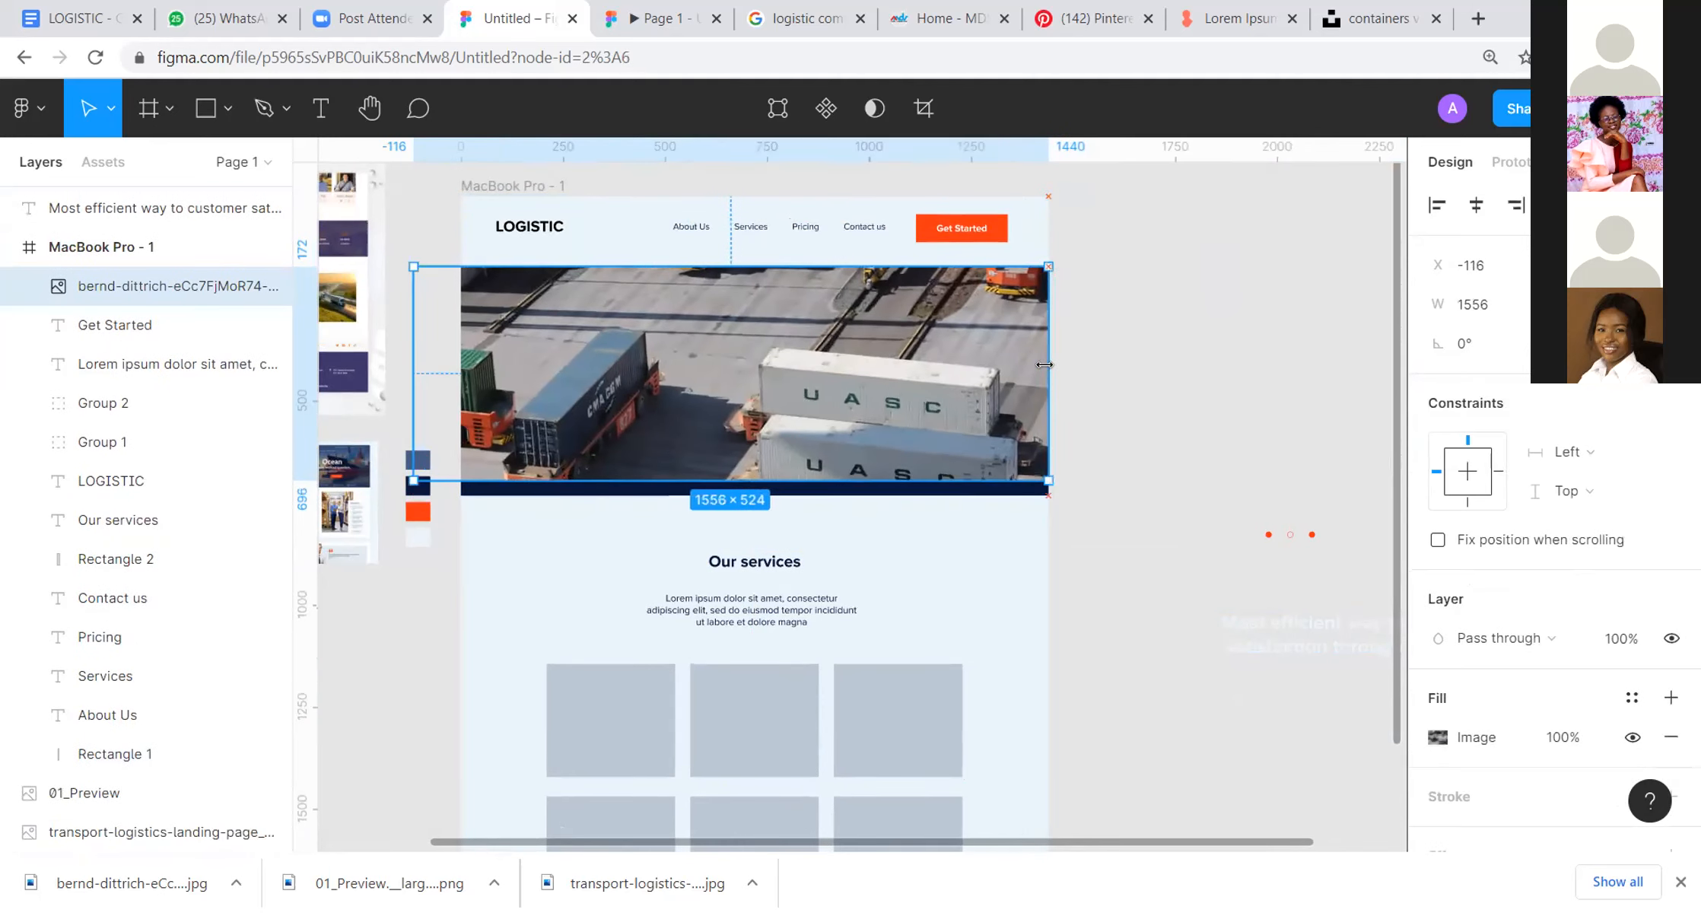
{"action": "left_click", "coordinate": [956, 488]}
{"action": "right_click", "coordinate": [943, 304]}
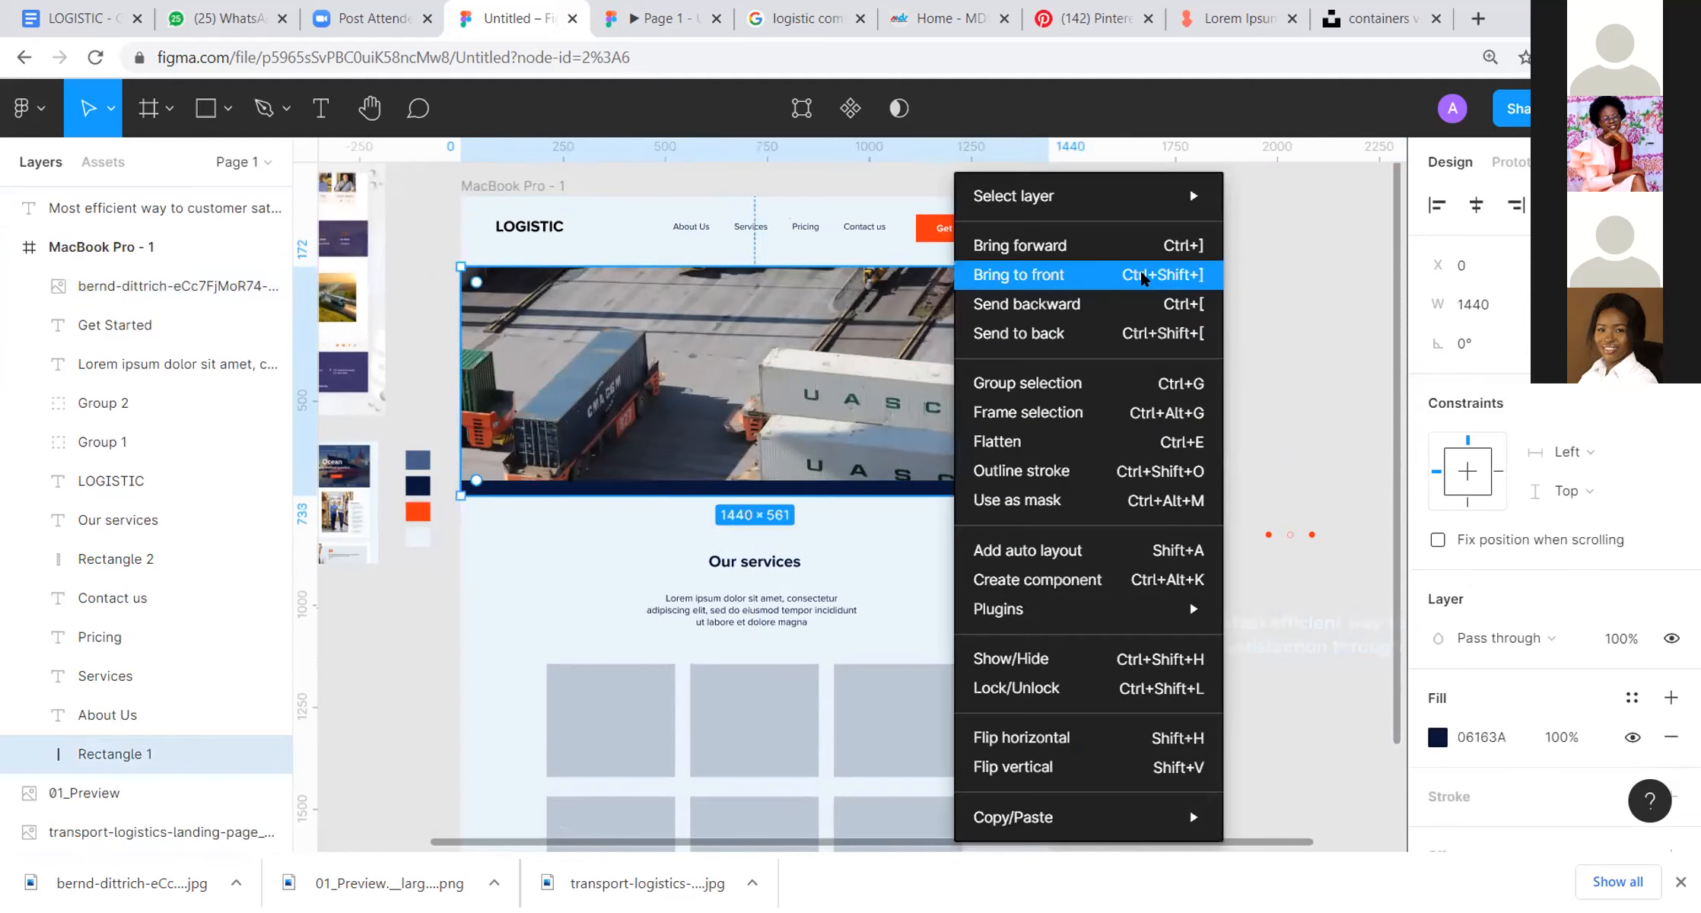
{"action": "left_click", "coordinate": [1177, 272]}
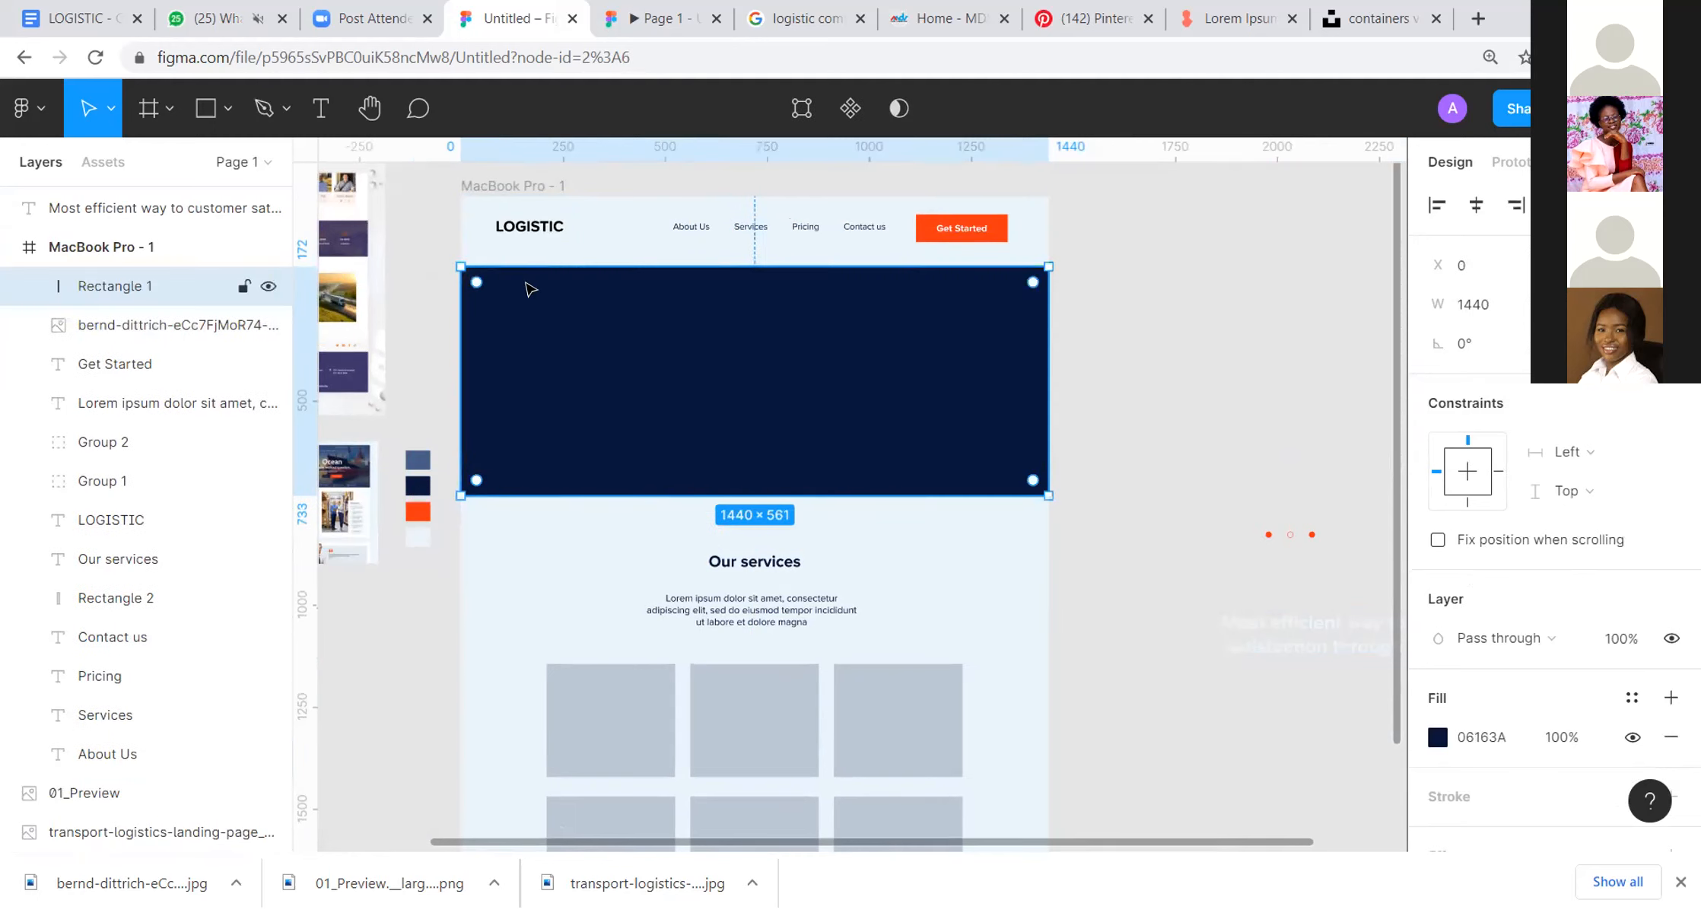
Step: Heighten the photo to 1556 × 585 and resize the navy rectangle to 1440 × 585 so it covers the photo
{"action": "left_click_drag", "start_coordinate": [544, 281], "coordinate": [546, 313]}
{"action": "left_click", "coordinate": [600, 279]}
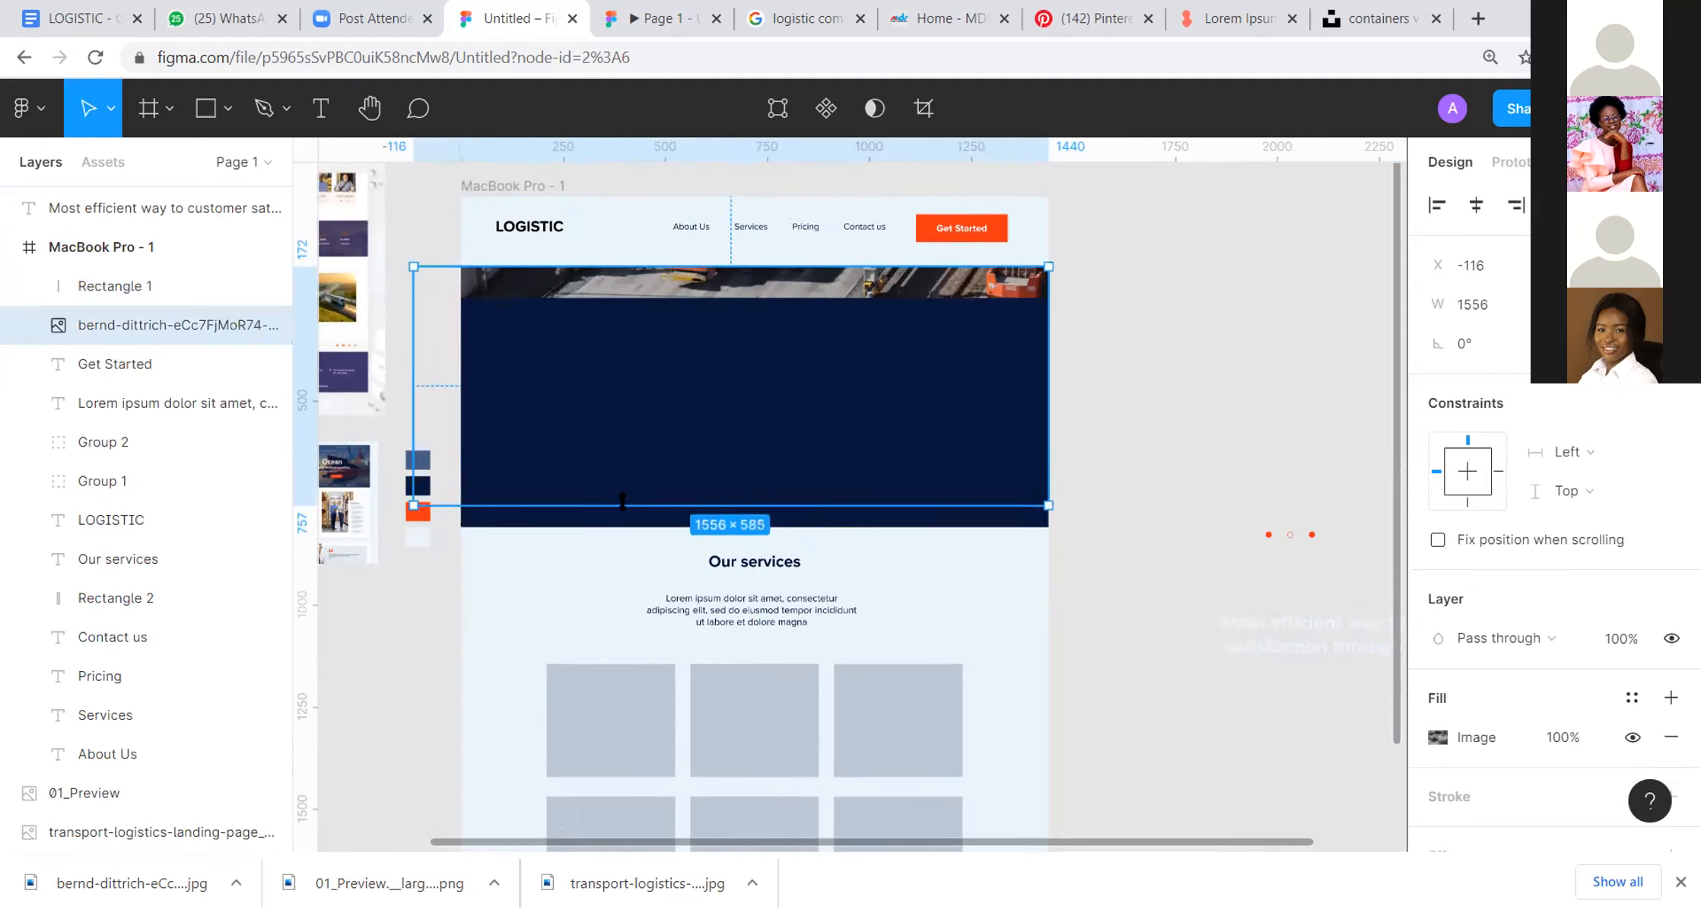
{"action": "mouse_move", "coordinate": [715, 395]}
{"action": "left_mouse_down"}
{"action": "mouse_move", "coordinate": [732, 395]}
{"action": "mouse_move", "coordinate": [734, 369]}
{"action": "left_mouse_up"}
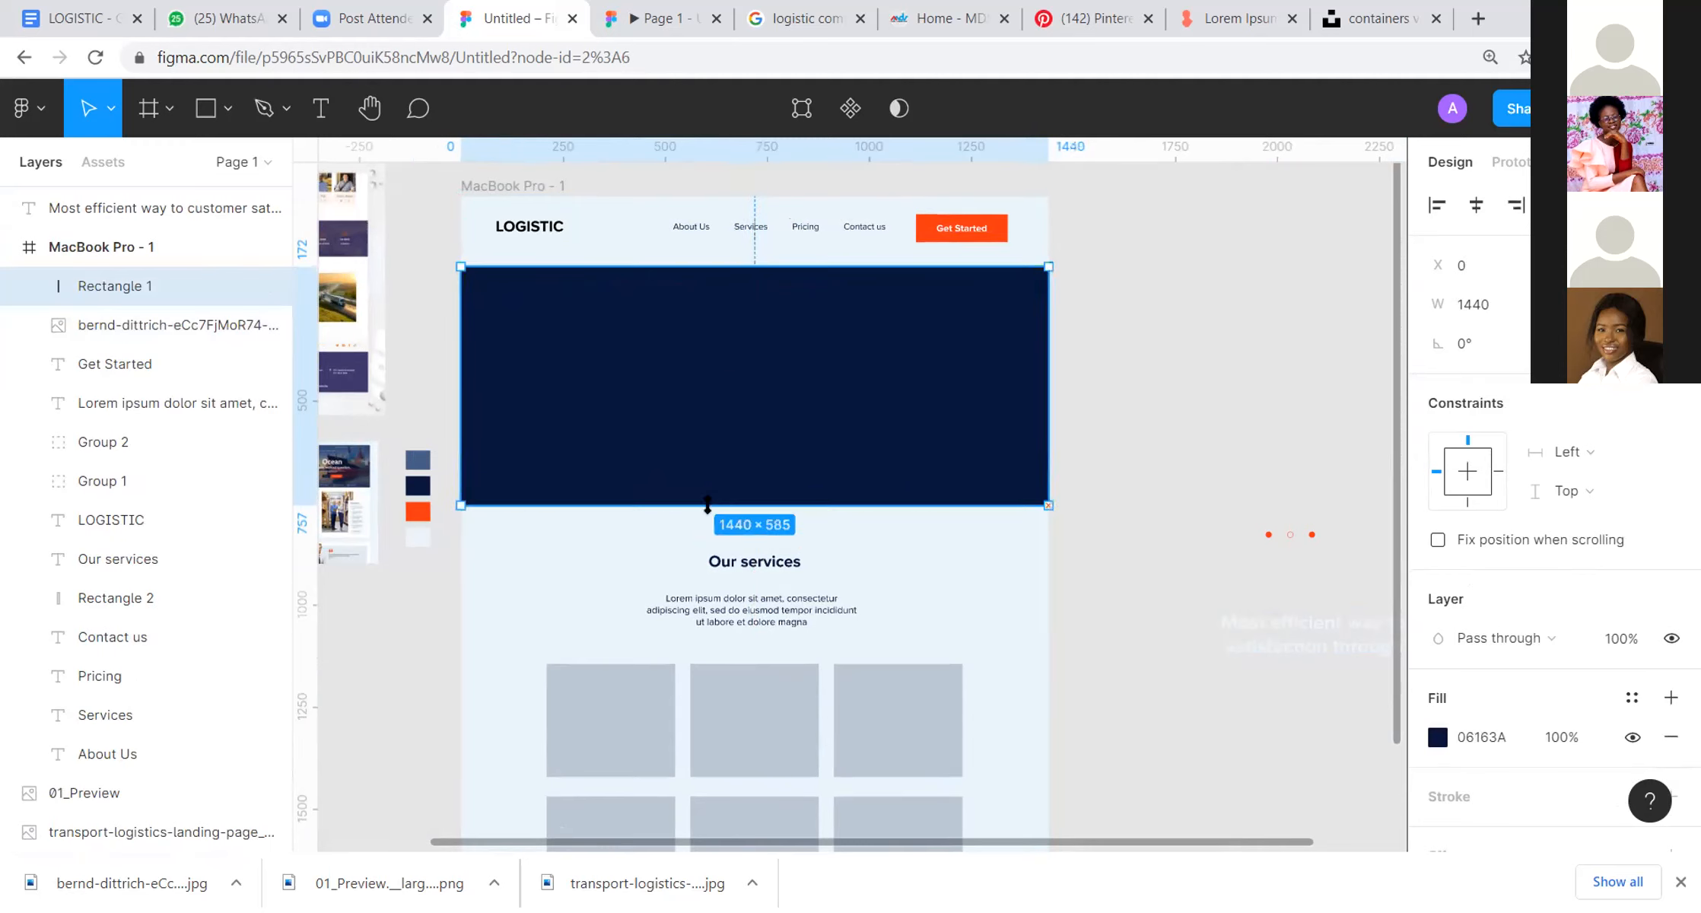
Step: Try fill opacities of 20% and 40% on the navy overlay rectangle
{"action": "left_click", "coordinate": [1077, 358]}
{"action": "scroll", "coordinate": [1077, 359], "scroll_direction": "left", "scroll_amount": 3}
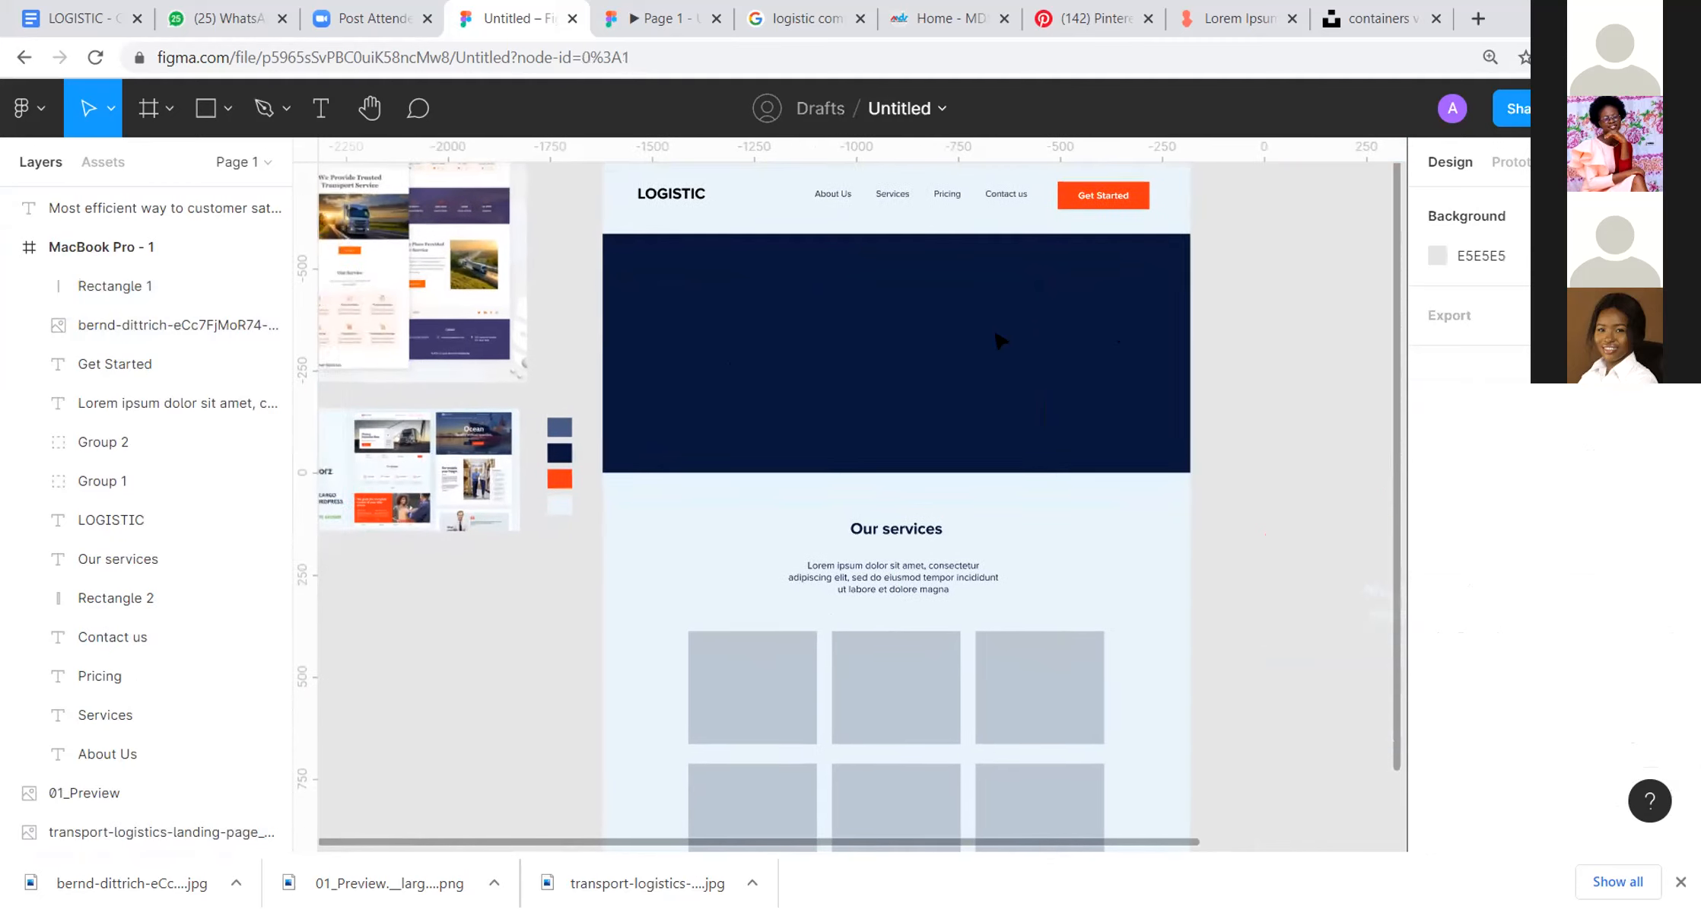
{"action": "left_click", "coordinate": [998, 341]}
{"action": "left_click", "coordinate": [1577, 738]}
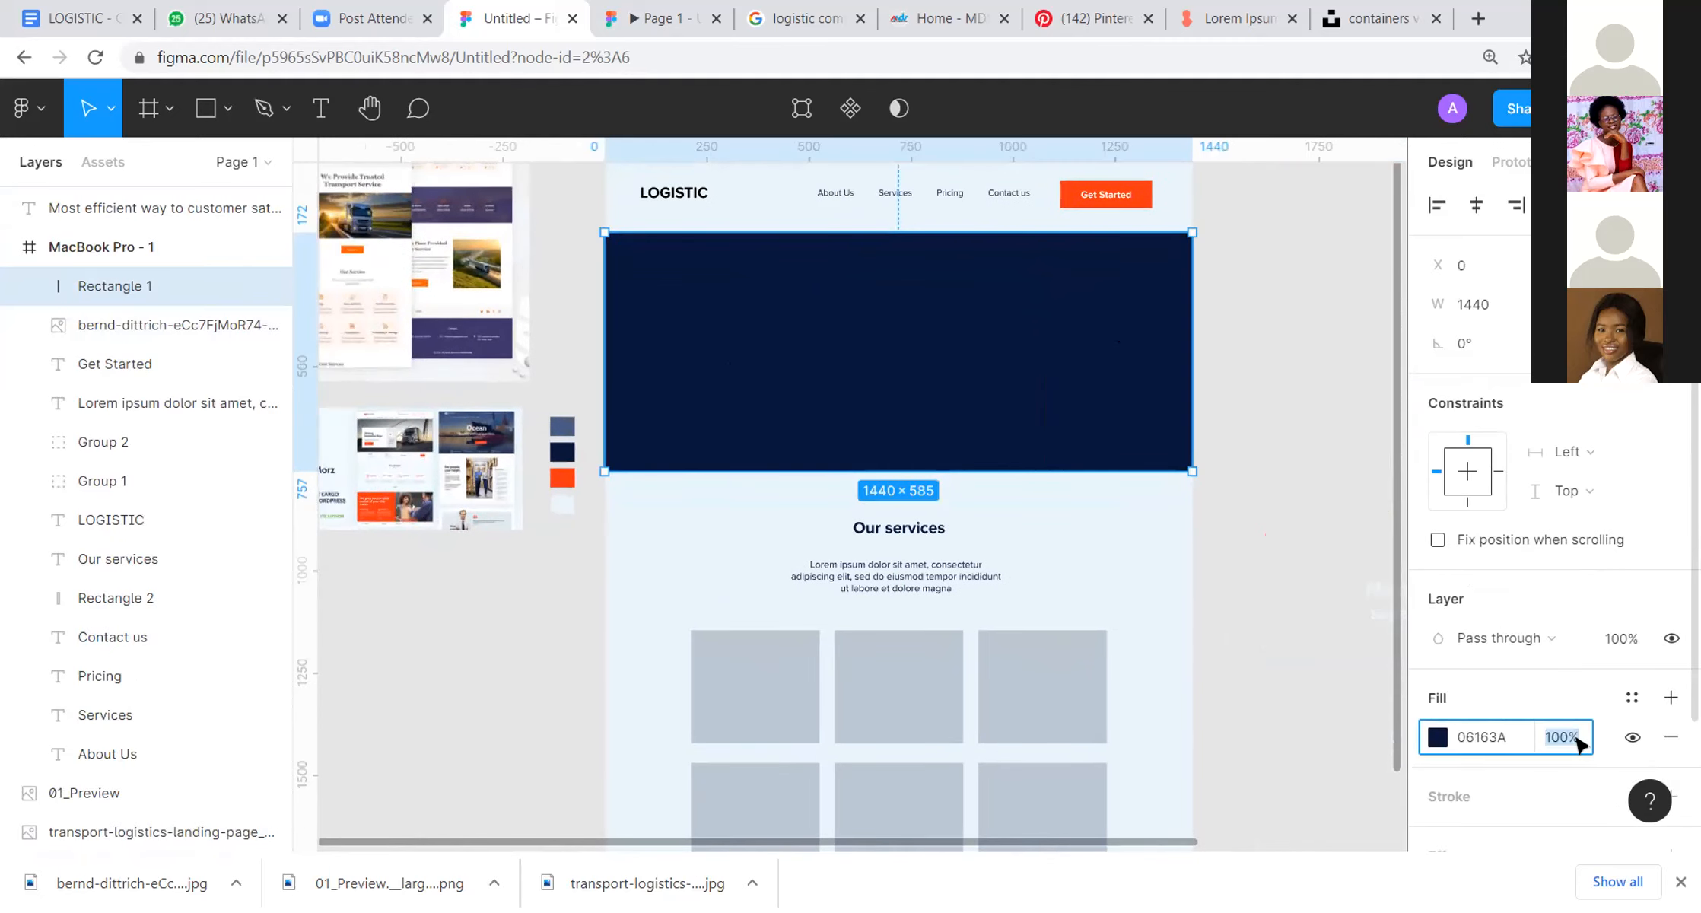
{"action": "type", "text": "20"}
{"action": "key", "text": "Return"}
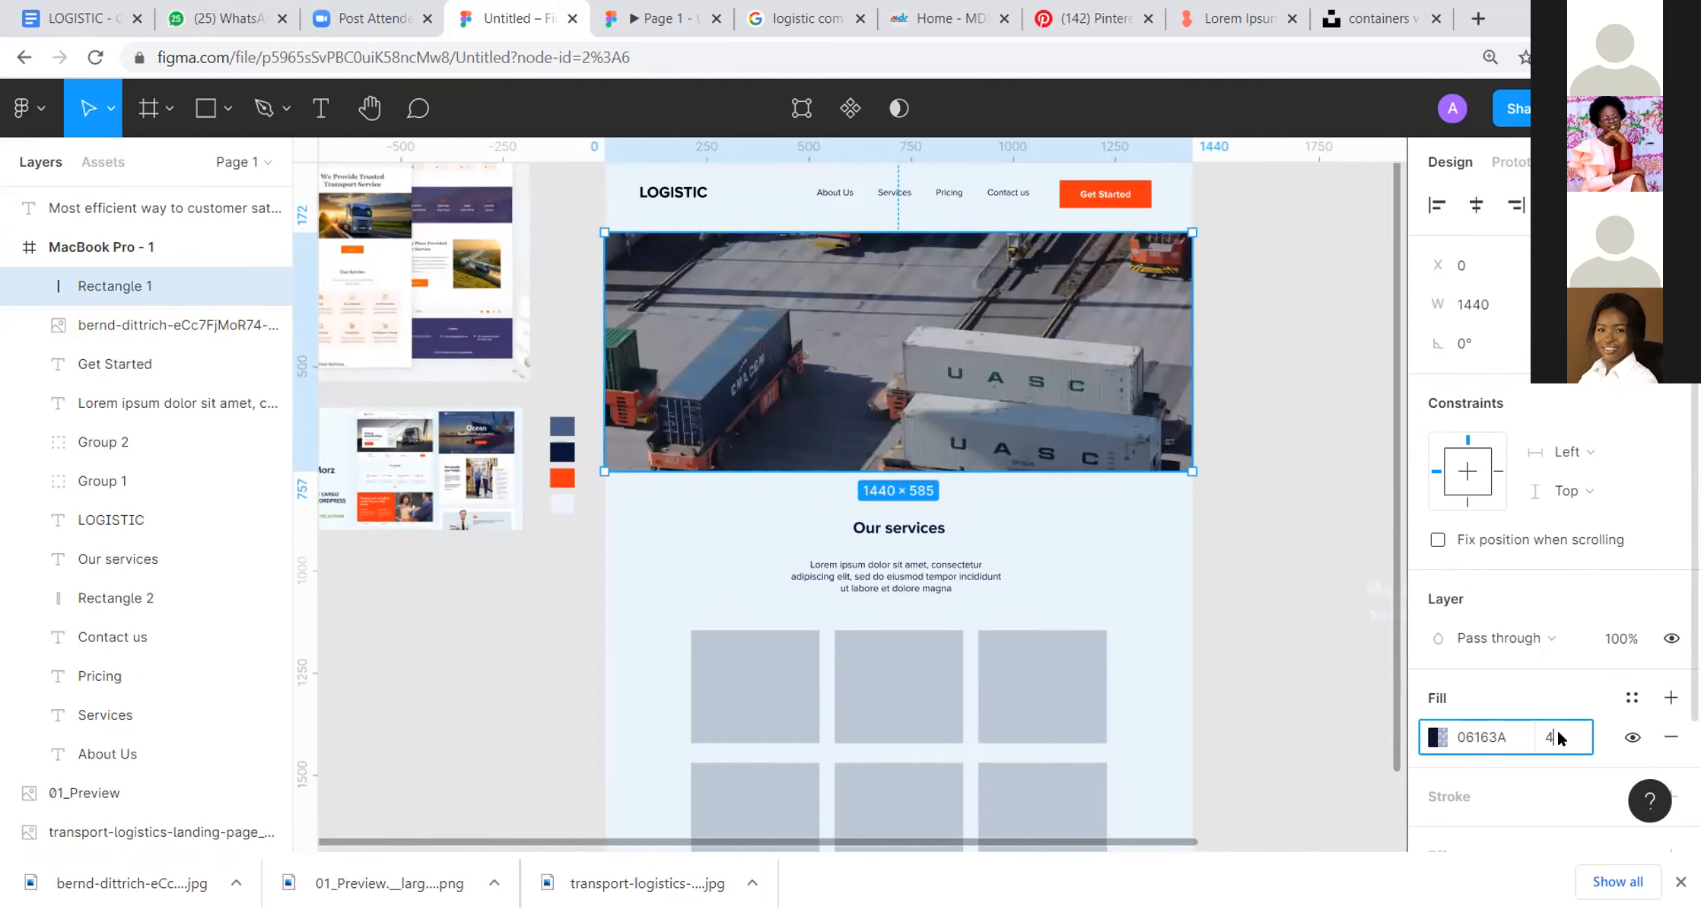
{"action": "type", "text": "40"}
{"action": "key", "text": "Return"}
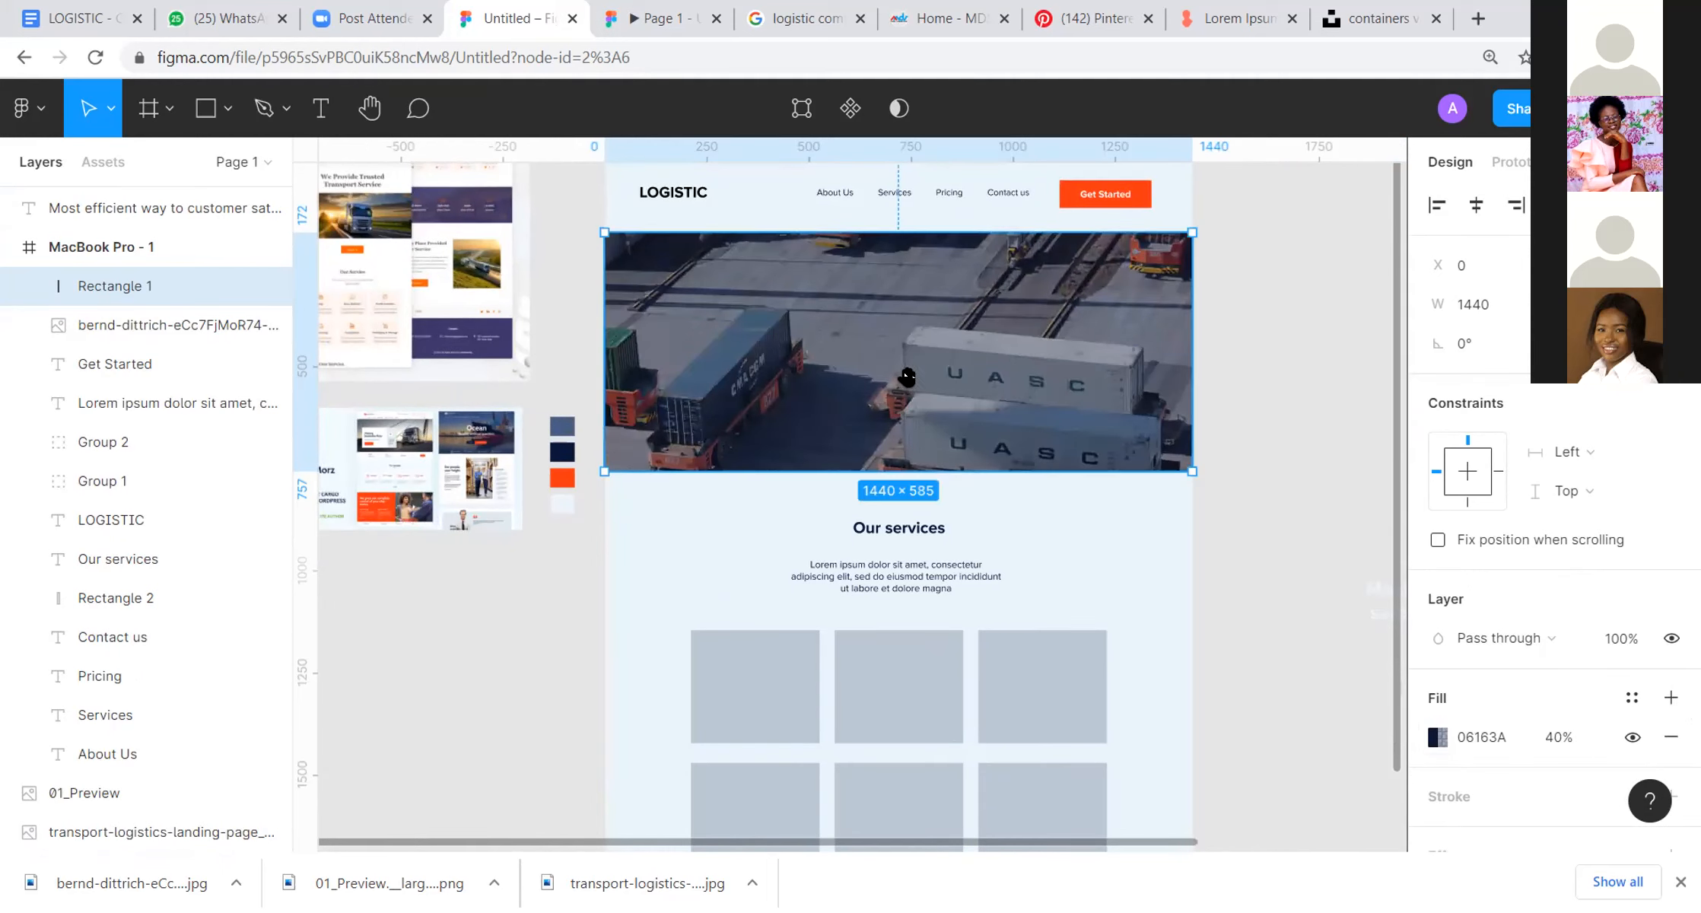
{"action": "key", "text": "Escape"}
Step: Draw a rectangle about 257 × 223 on the empty canvas beside the transport service reference image
{"action": "scroll", "coordinate": [1120, 413], "scroll_direction": "left", "scroll_amount": 4}
{"action": "scroll", "coordinate": [1120, 414], "scroll_direction": "up", "scroll_amount": 1}
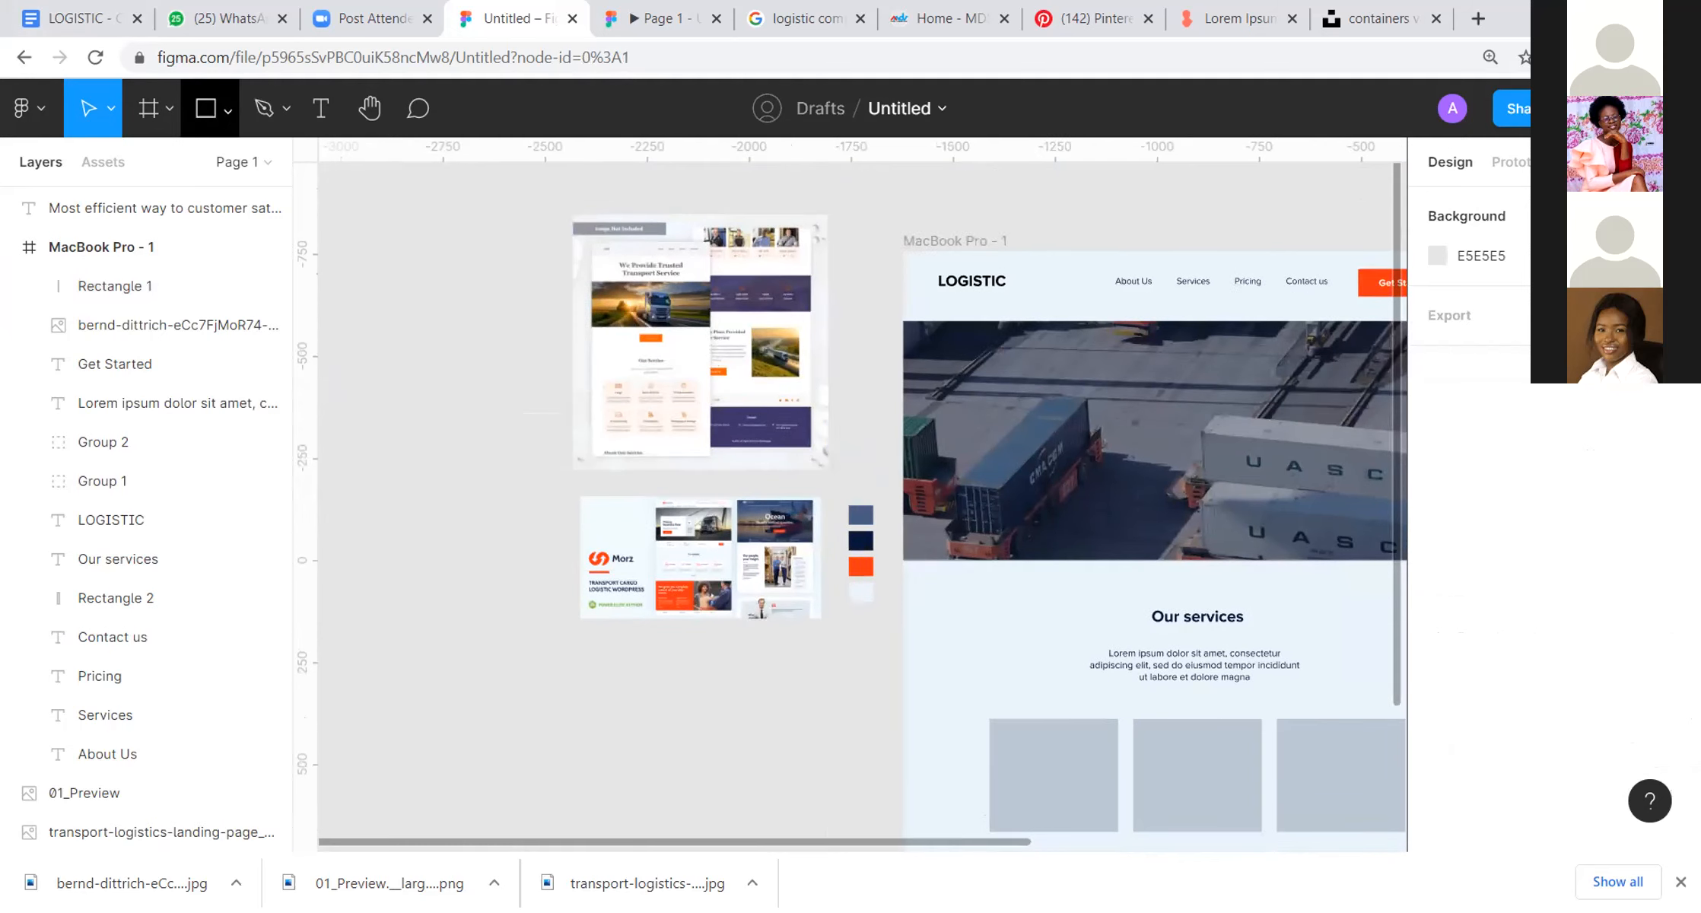
{"action": "left_click", "coordinate": [207, 110]}
{"action": "left_click_drag", "start_coordinate": [412, 251], "coordinate": [516, 343]}
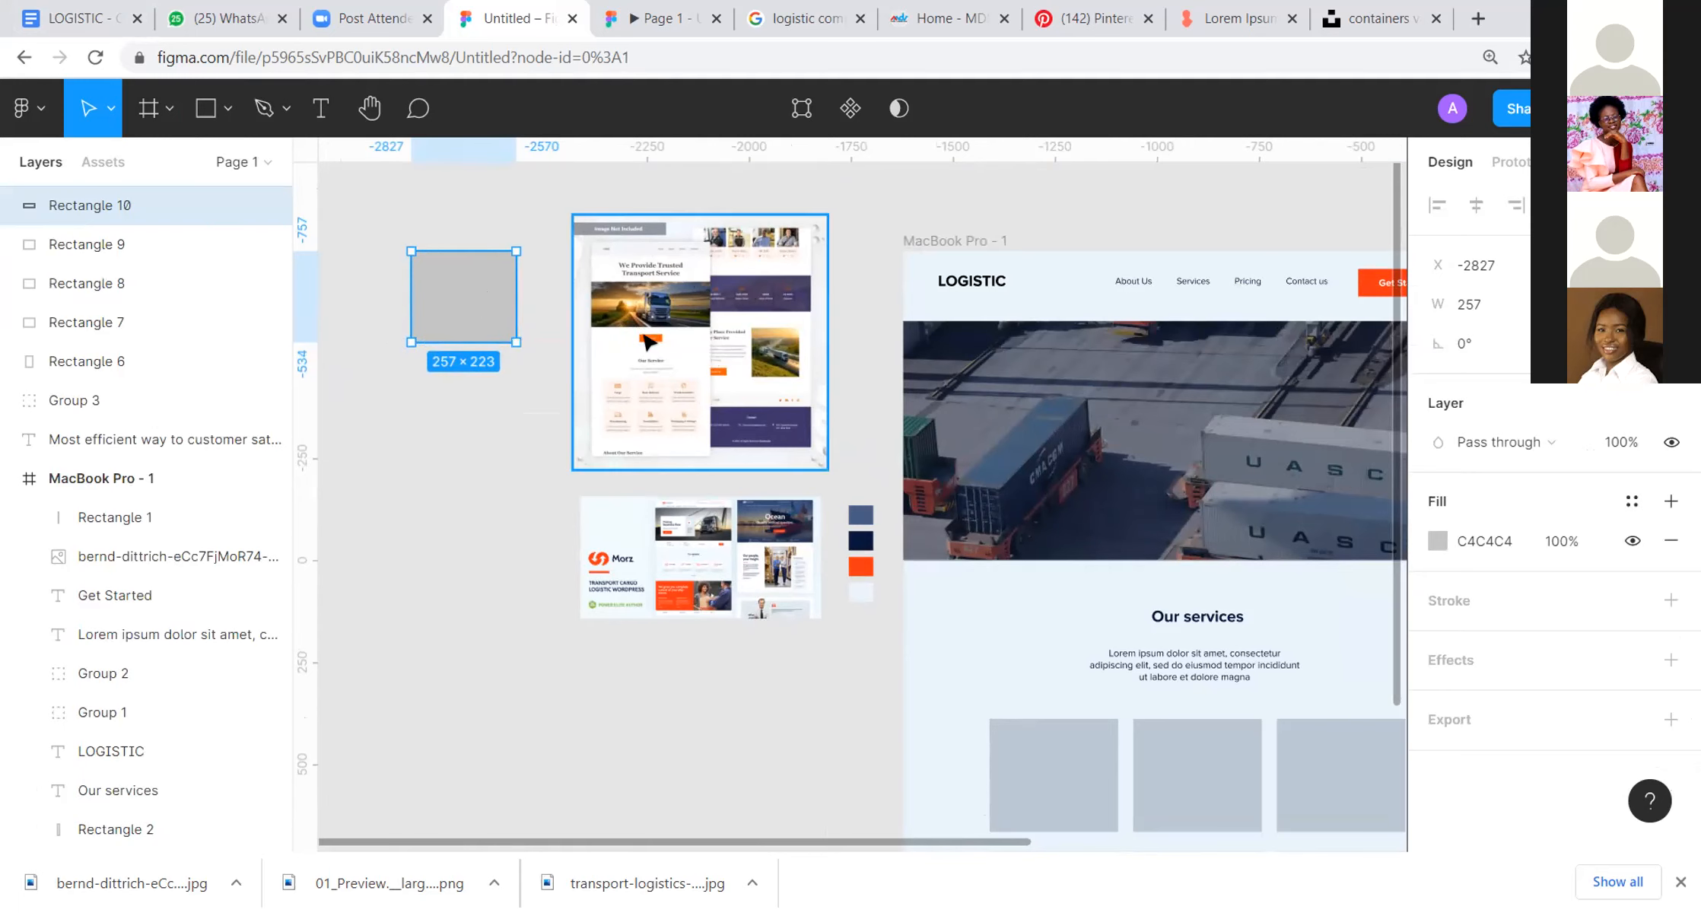
Step: Fill the new rectangle with the orange sampled from the Contact Us button in the transport service reference
{"action": "scroll", "coordinate": [657, 333], "scroll_direction": "up", "scroll_amount": 3}
{"action": "left_click_drag", "start_coordinate": [657, 333], "coordinate": [1173, 471]}
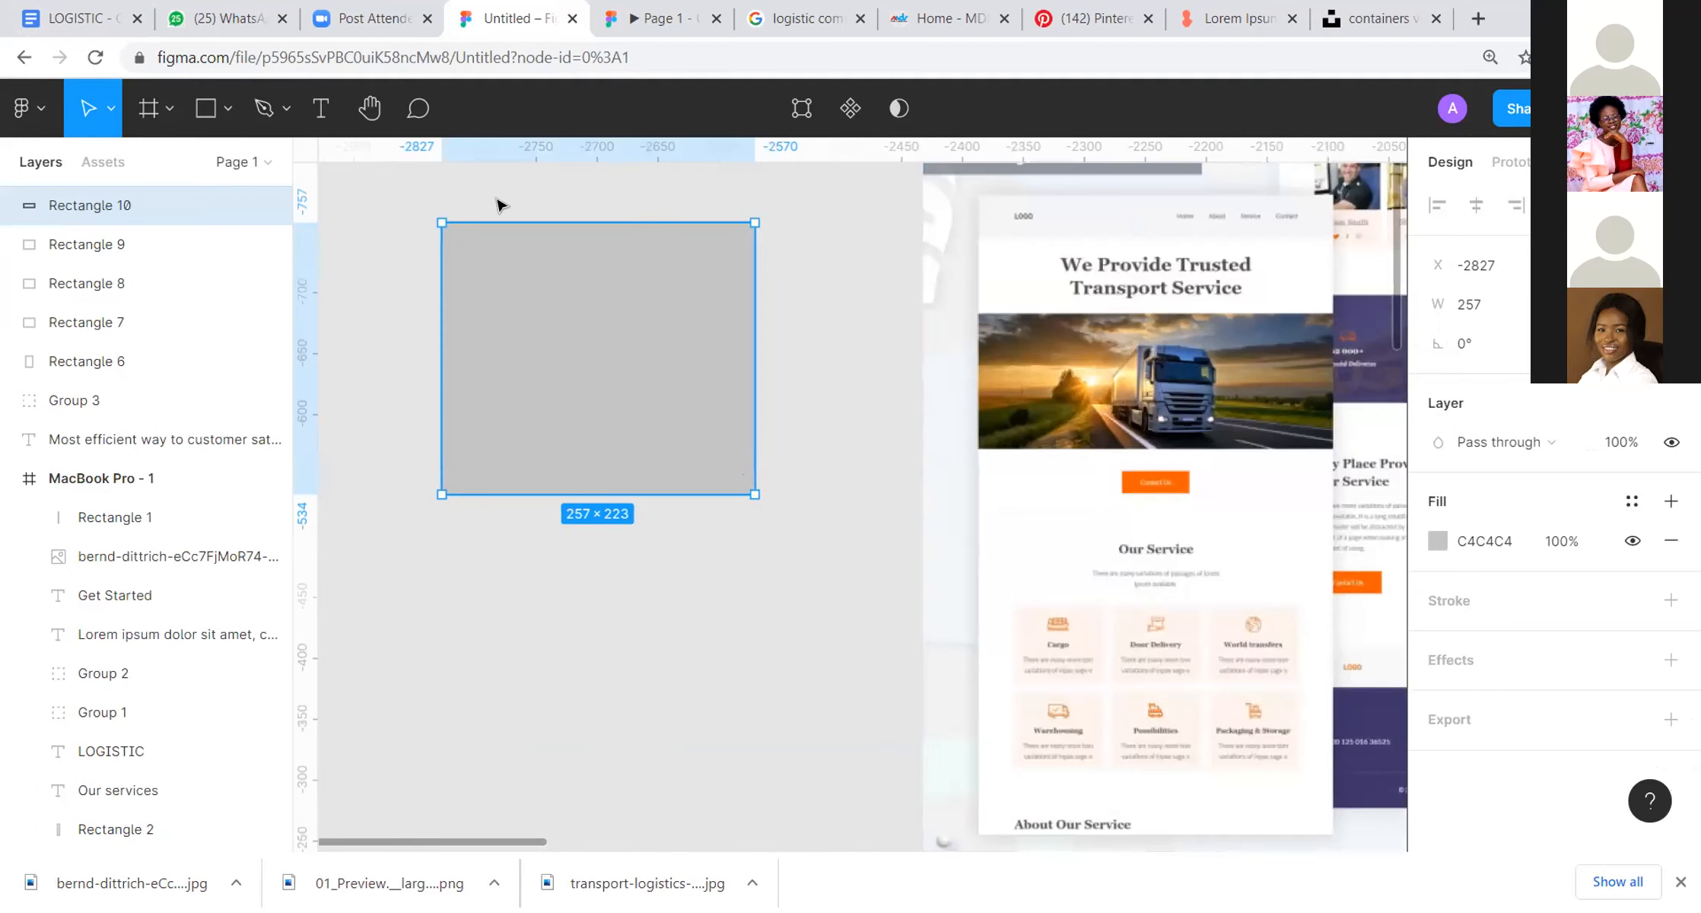
{"action": "left_click", "coordinate": [497, 202]}
{"action": "left_click", "coordinate": [481, 291]}
{"action": "key", "text": "i"}
{"action": "key", "text": "i"}
{"action": "key", "text": "i"}
{"action": "key", "text": "i"}
{"action": "key", "text": "i"}
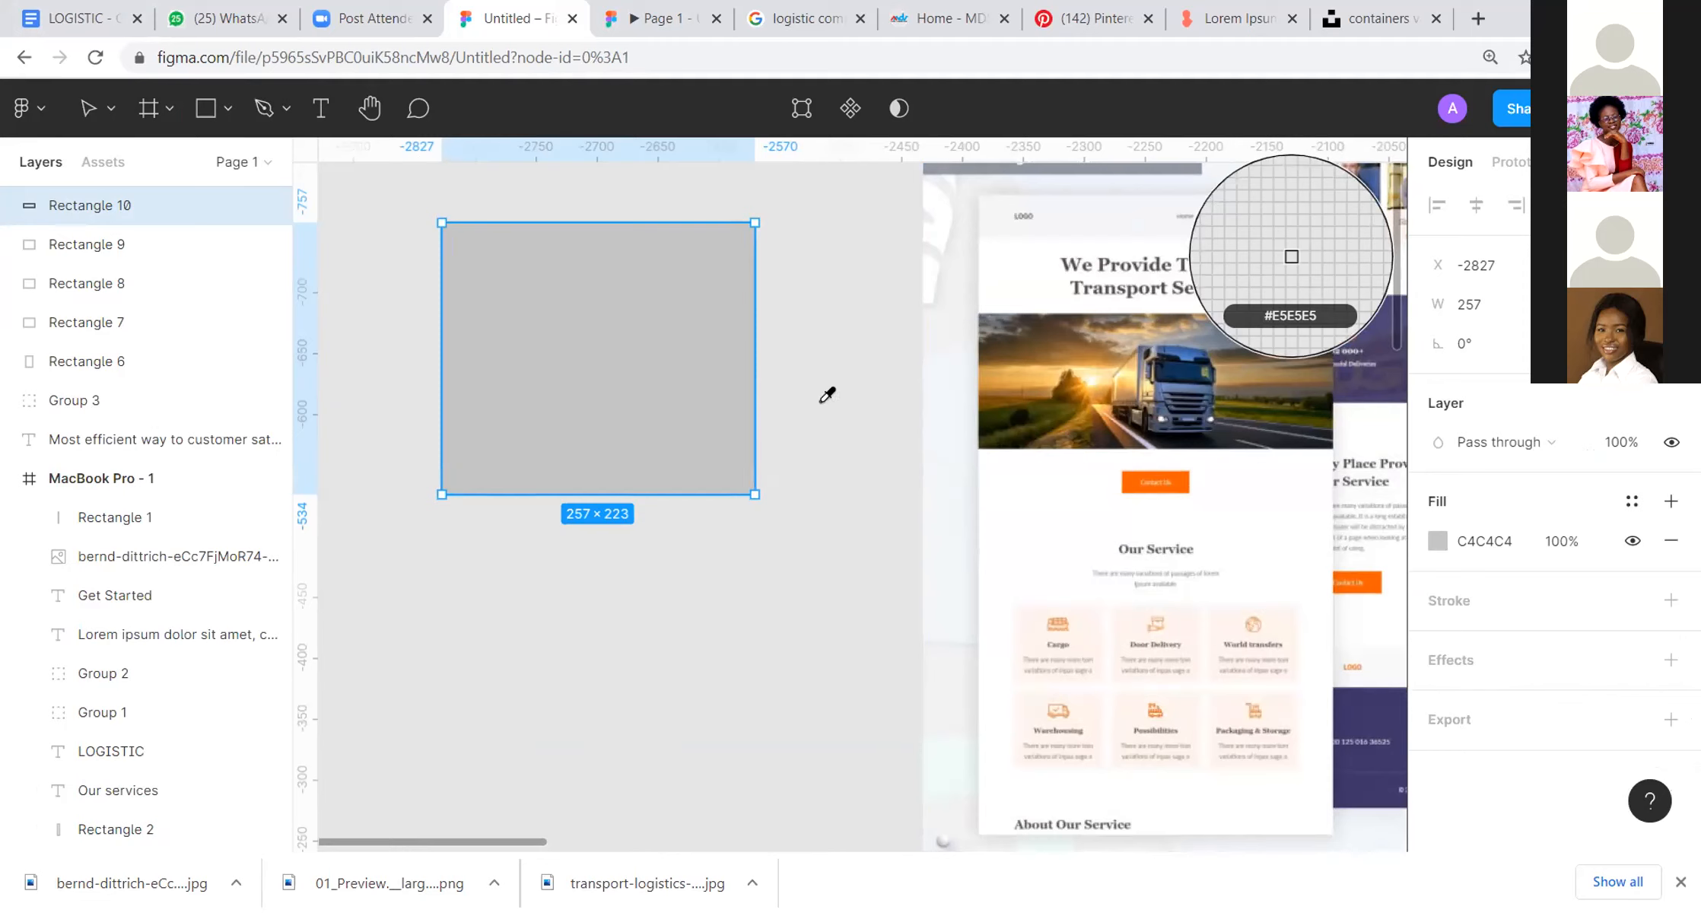
{"action": "key", "text": "Escape"}
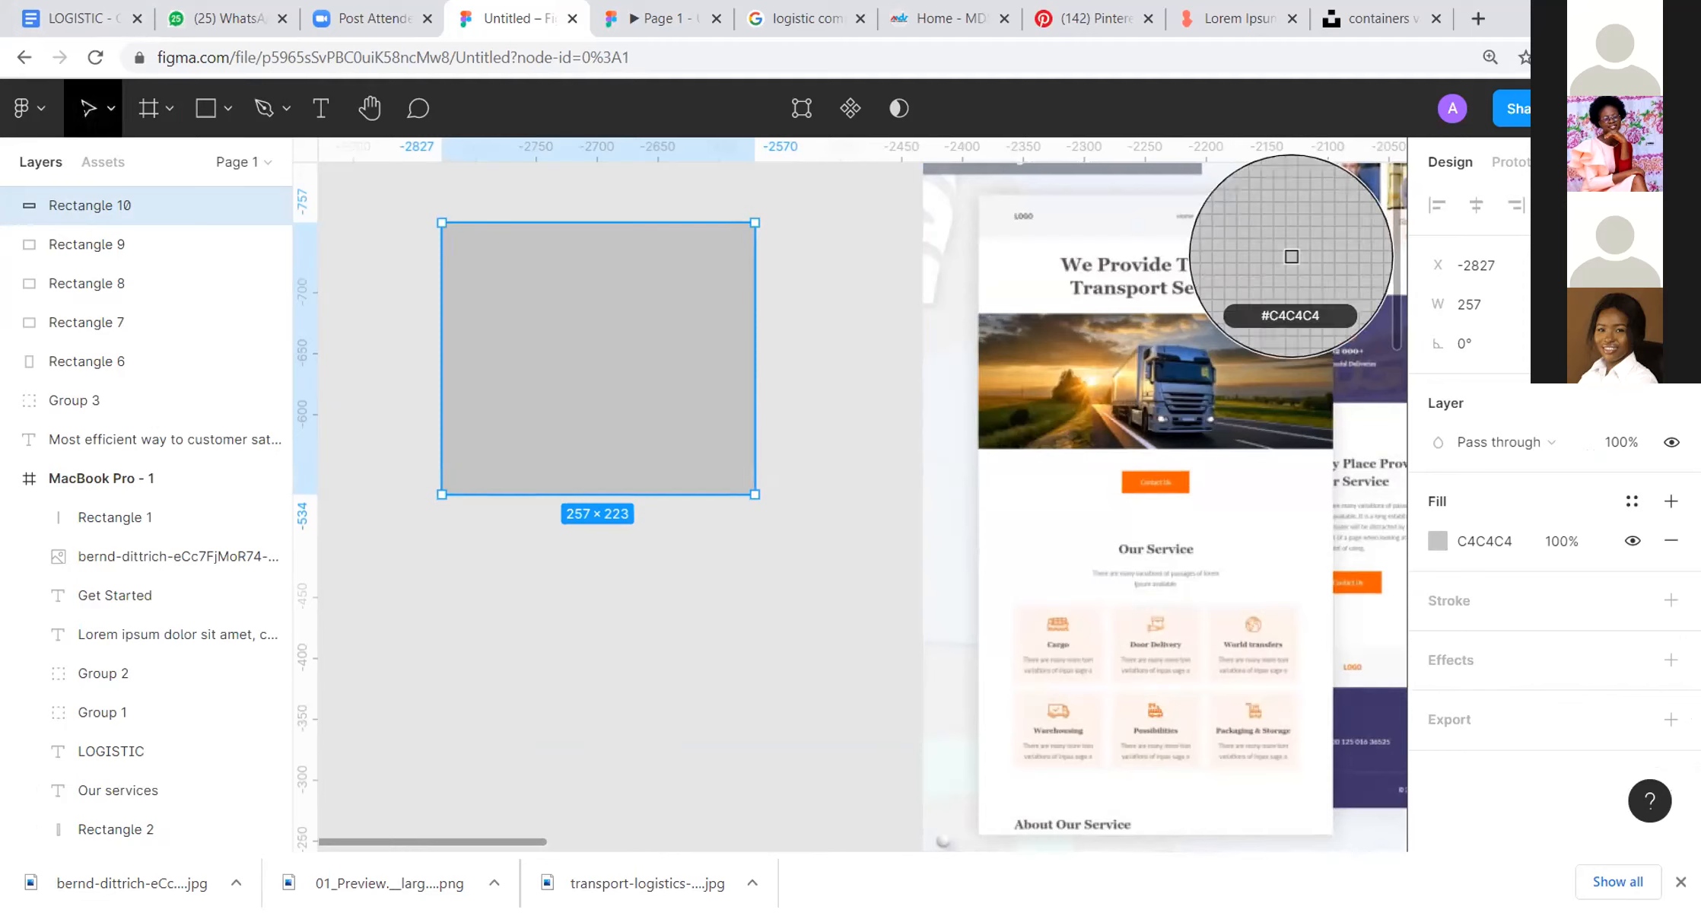
{"action": "left_click", "coordinate": [388, 232]}
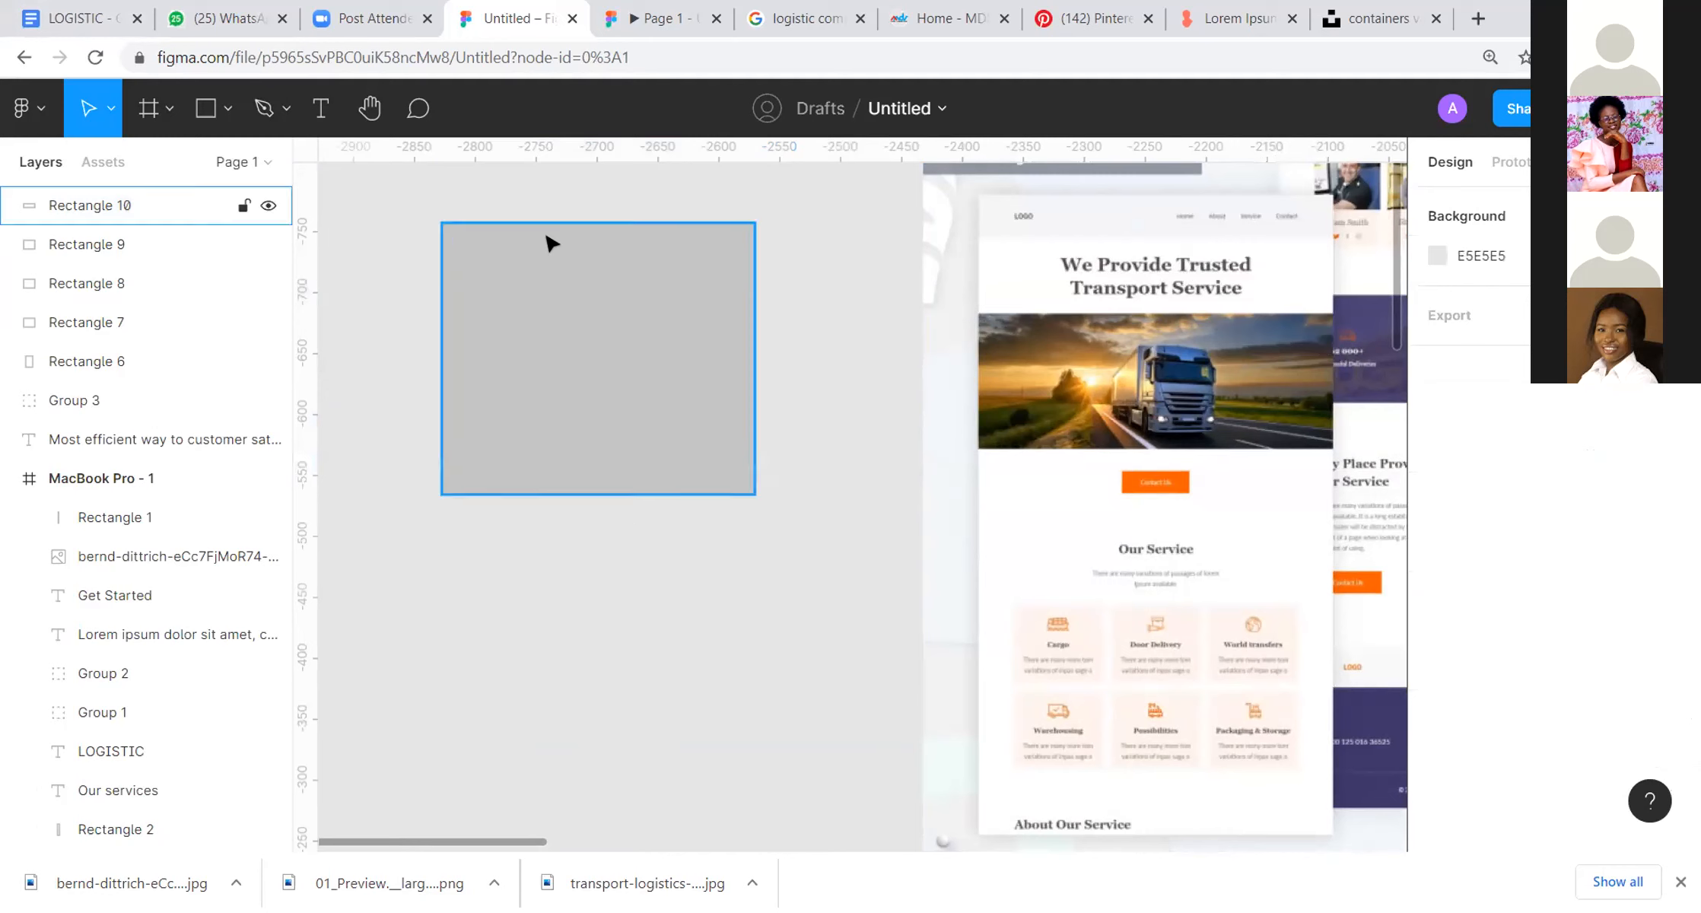
{"action": "left_click", "coordinate": [552, 265]}
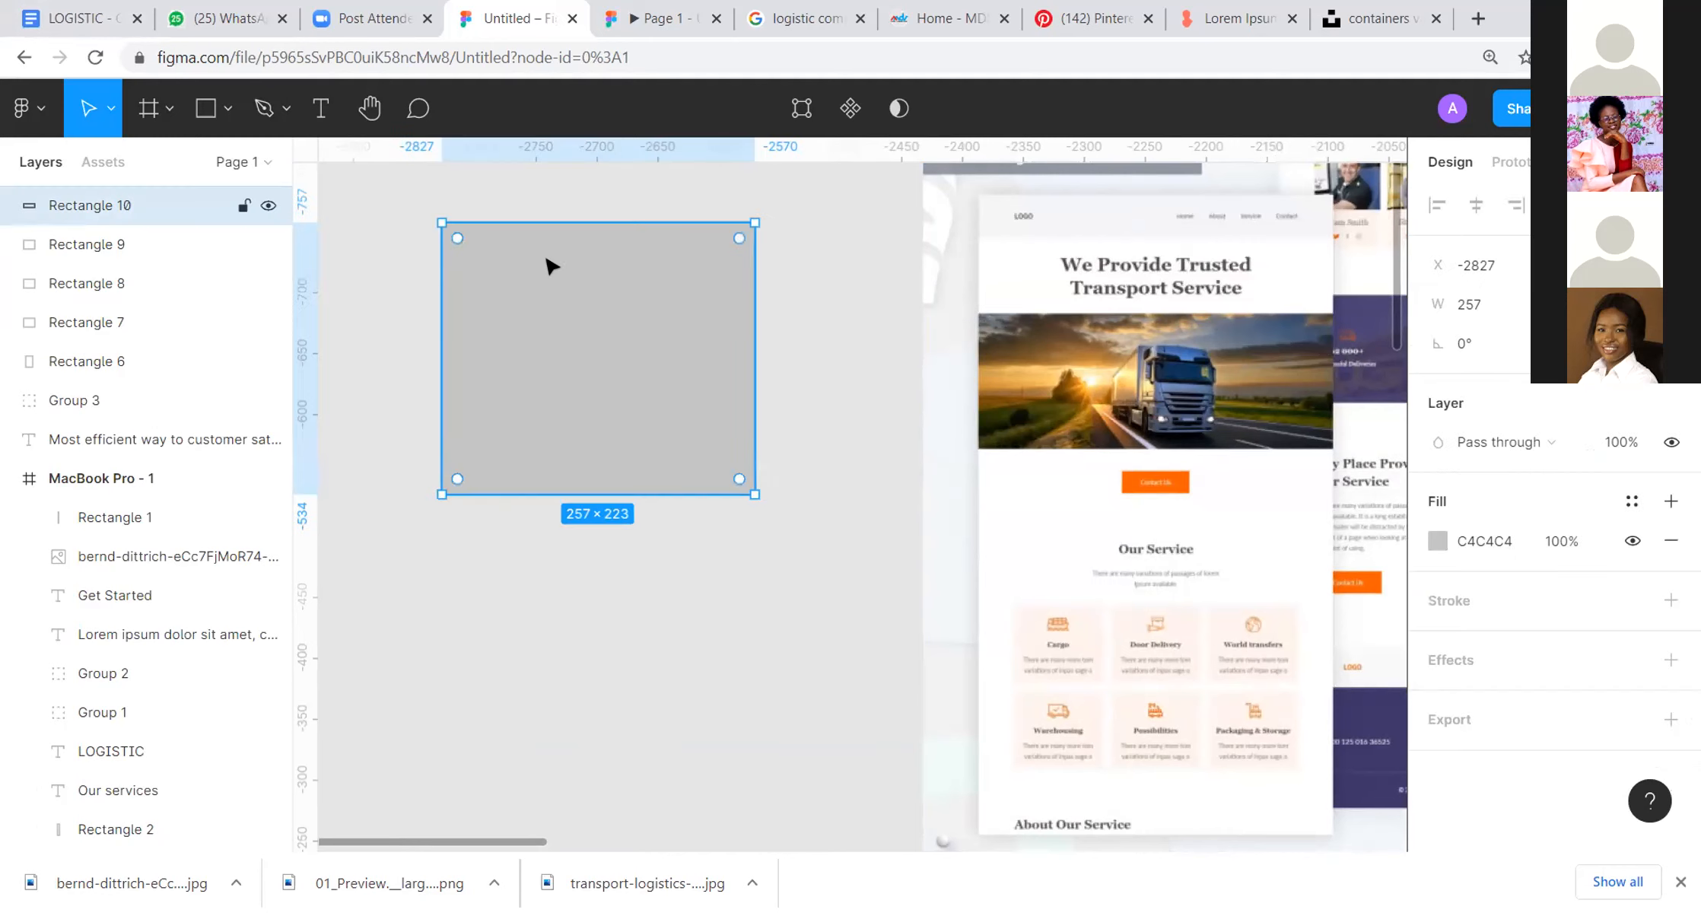
{"action": "key", "text": "i"}
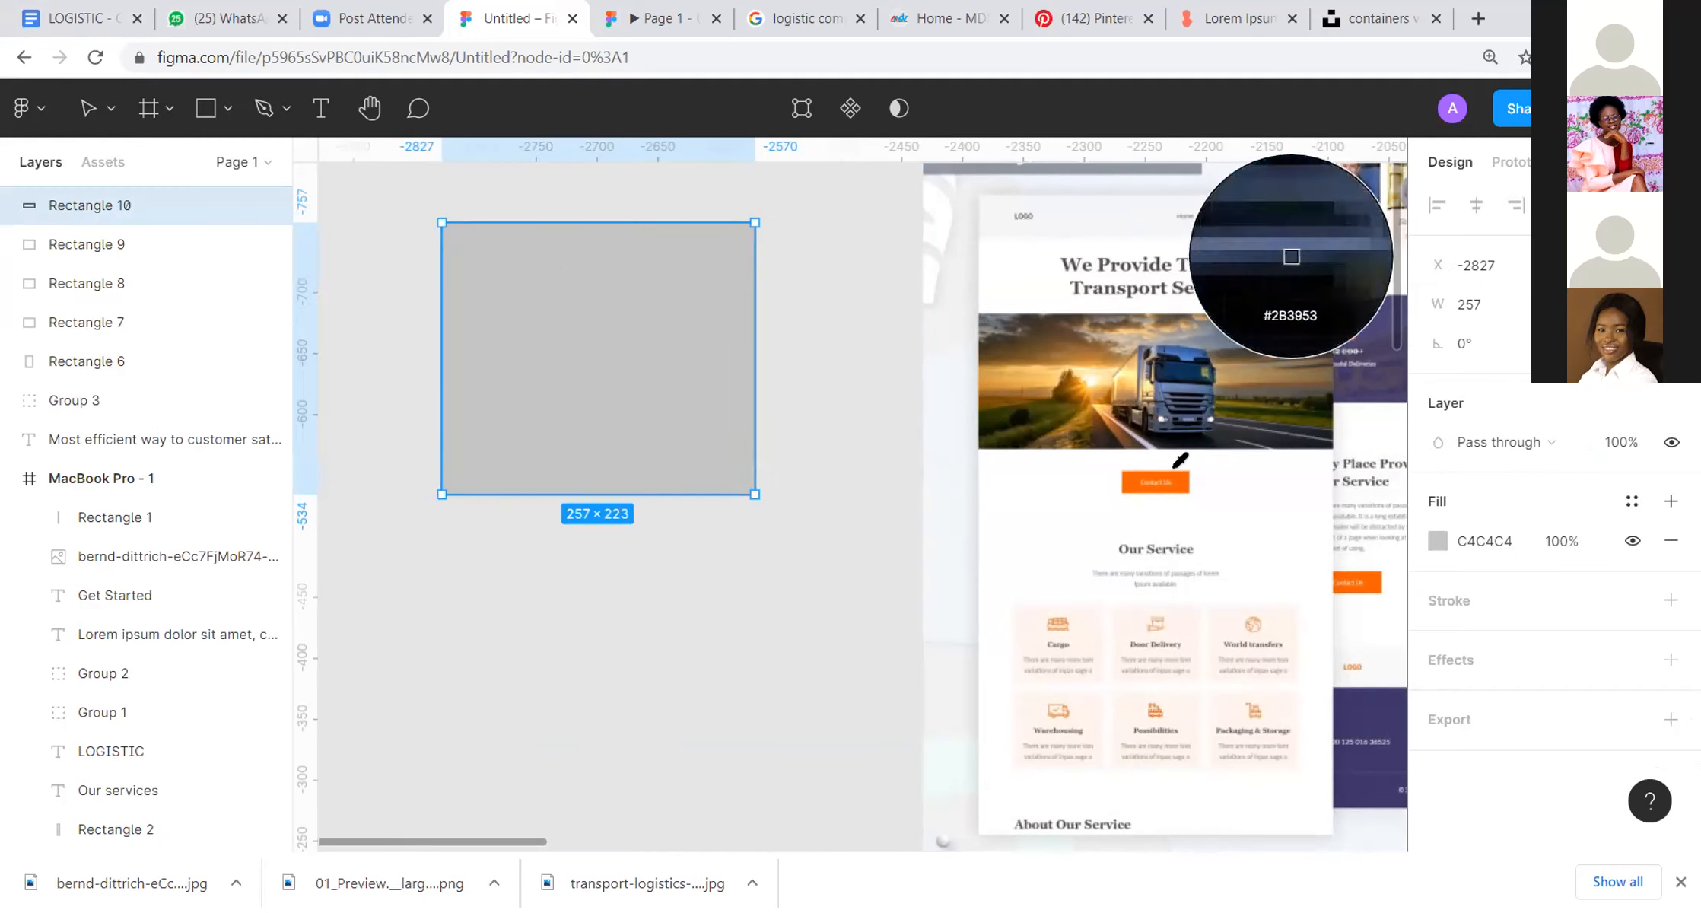
{"action": "left_click", "coordinate": [1175, 478]}
{"action": "left_click", "coordinate": [831, 331]}
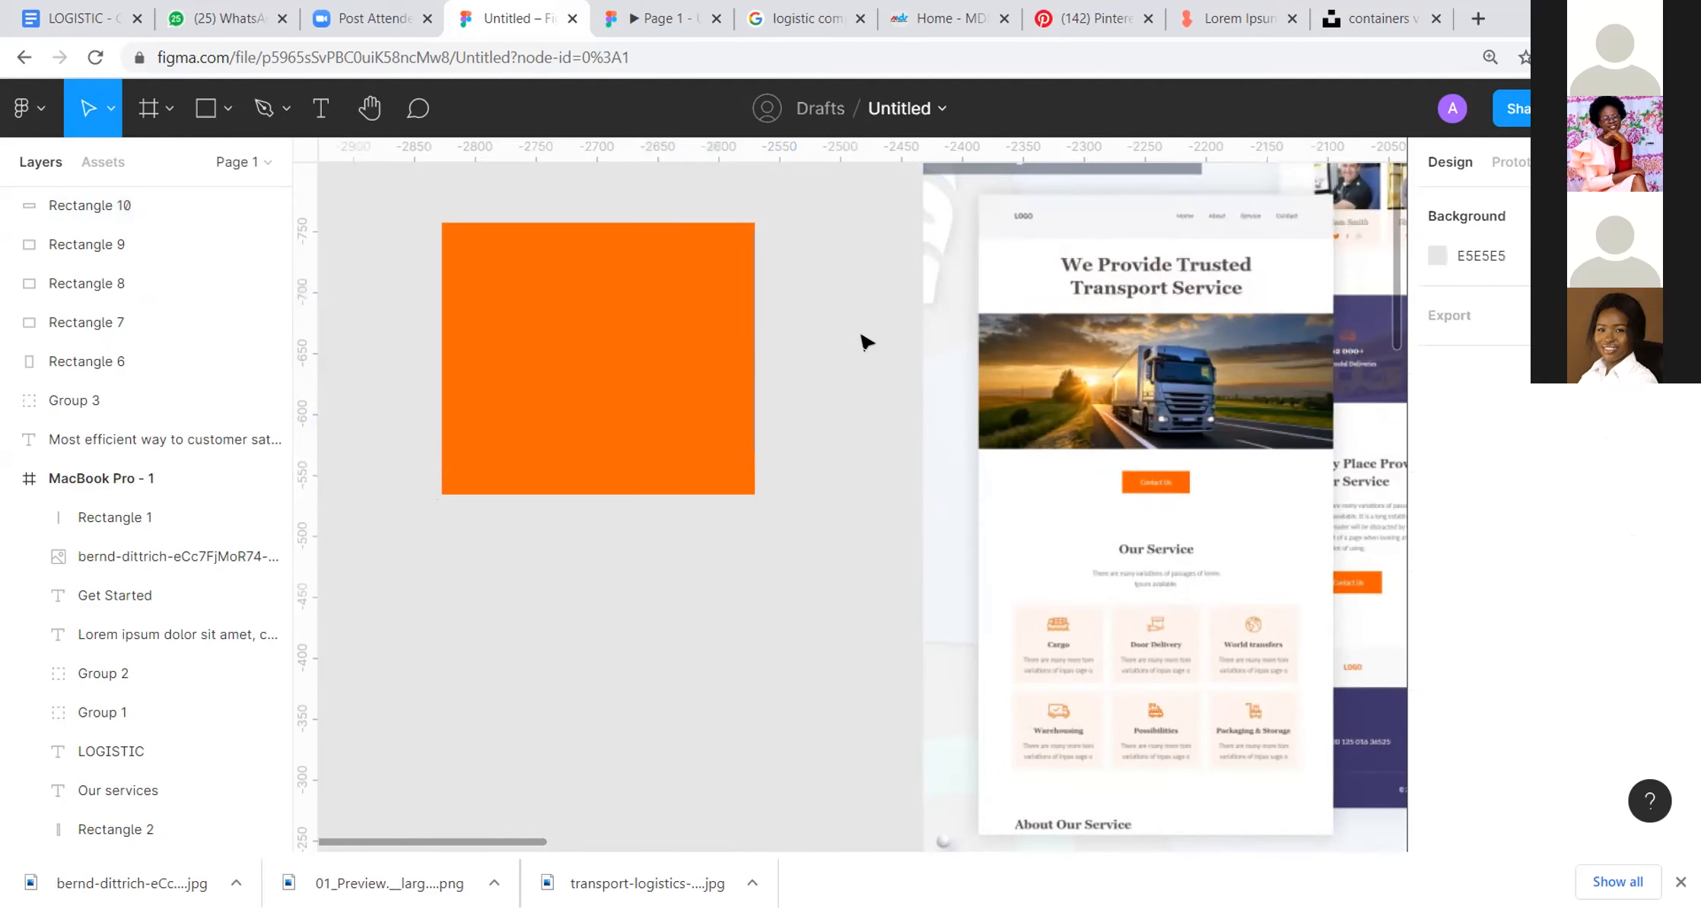
Step: Move the hero headline back onto the container photo at about X 355, Y 406
{"action": "scroll", "coordinate": [860, 344], "scroll_direction": "down", "scroll_amount": 3}
{"action": "left_click_drag", "start_coordinate": [962, 342], "coordinate": [578, 308]}
{"action": "left_click_drag", "start_coordinate": [1181, 498], "coordinate": [875, 411]}
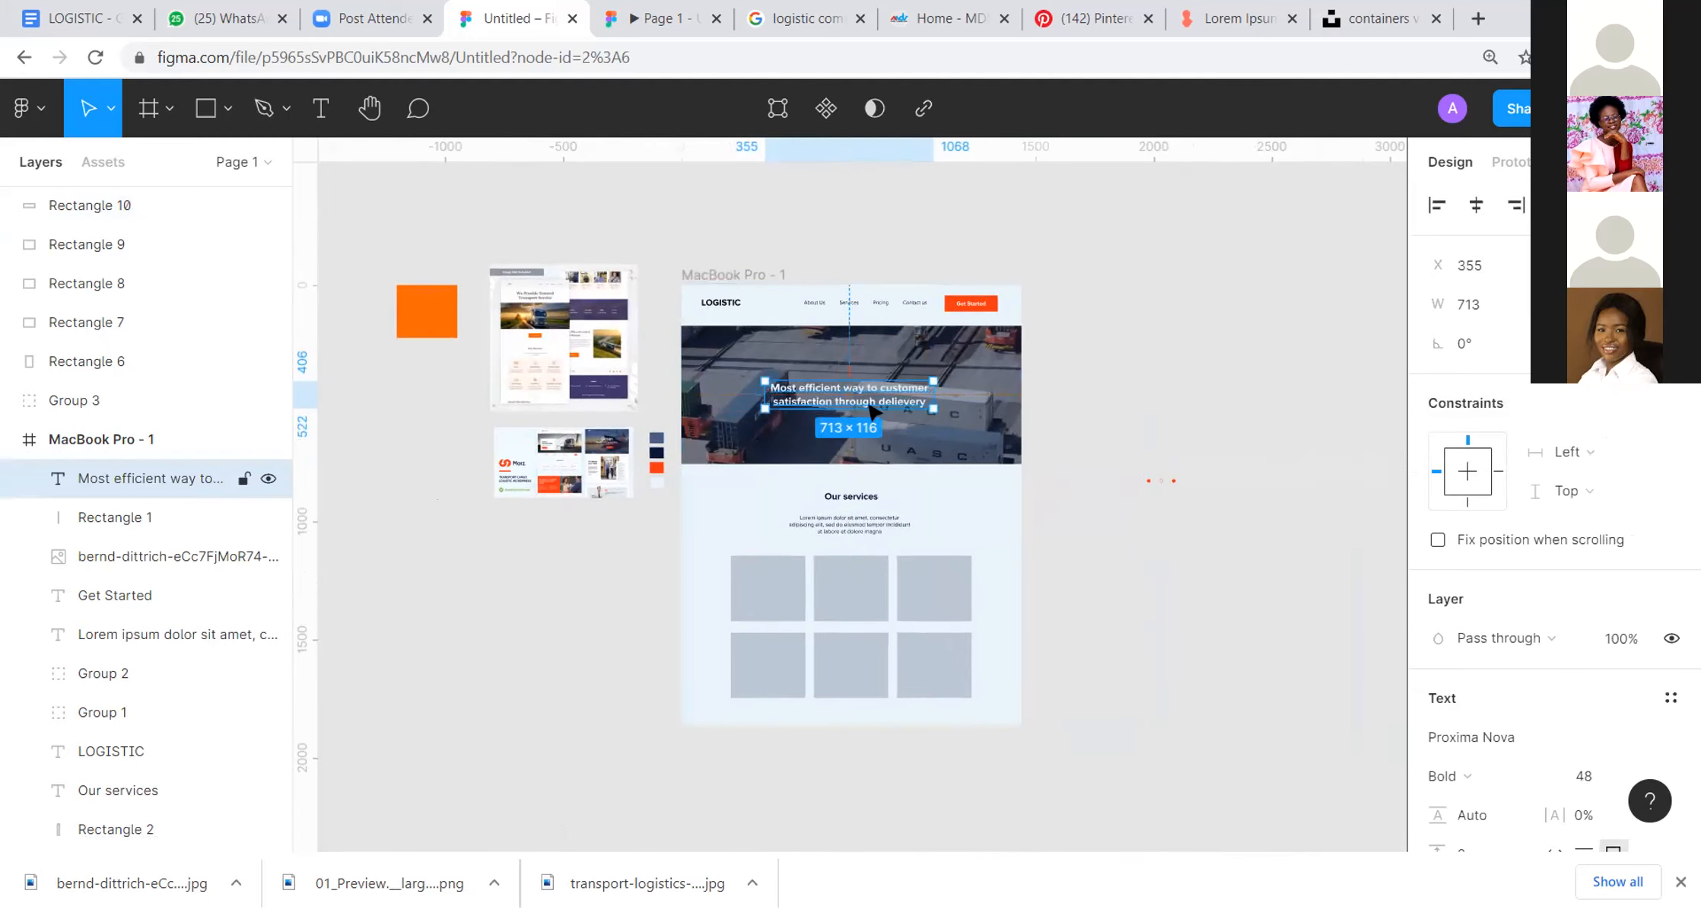
Step: Try recoloring the hero headline with the navy 06163A sampled from the palette swatch, and undo it
{"action": "key", "text": "i"}
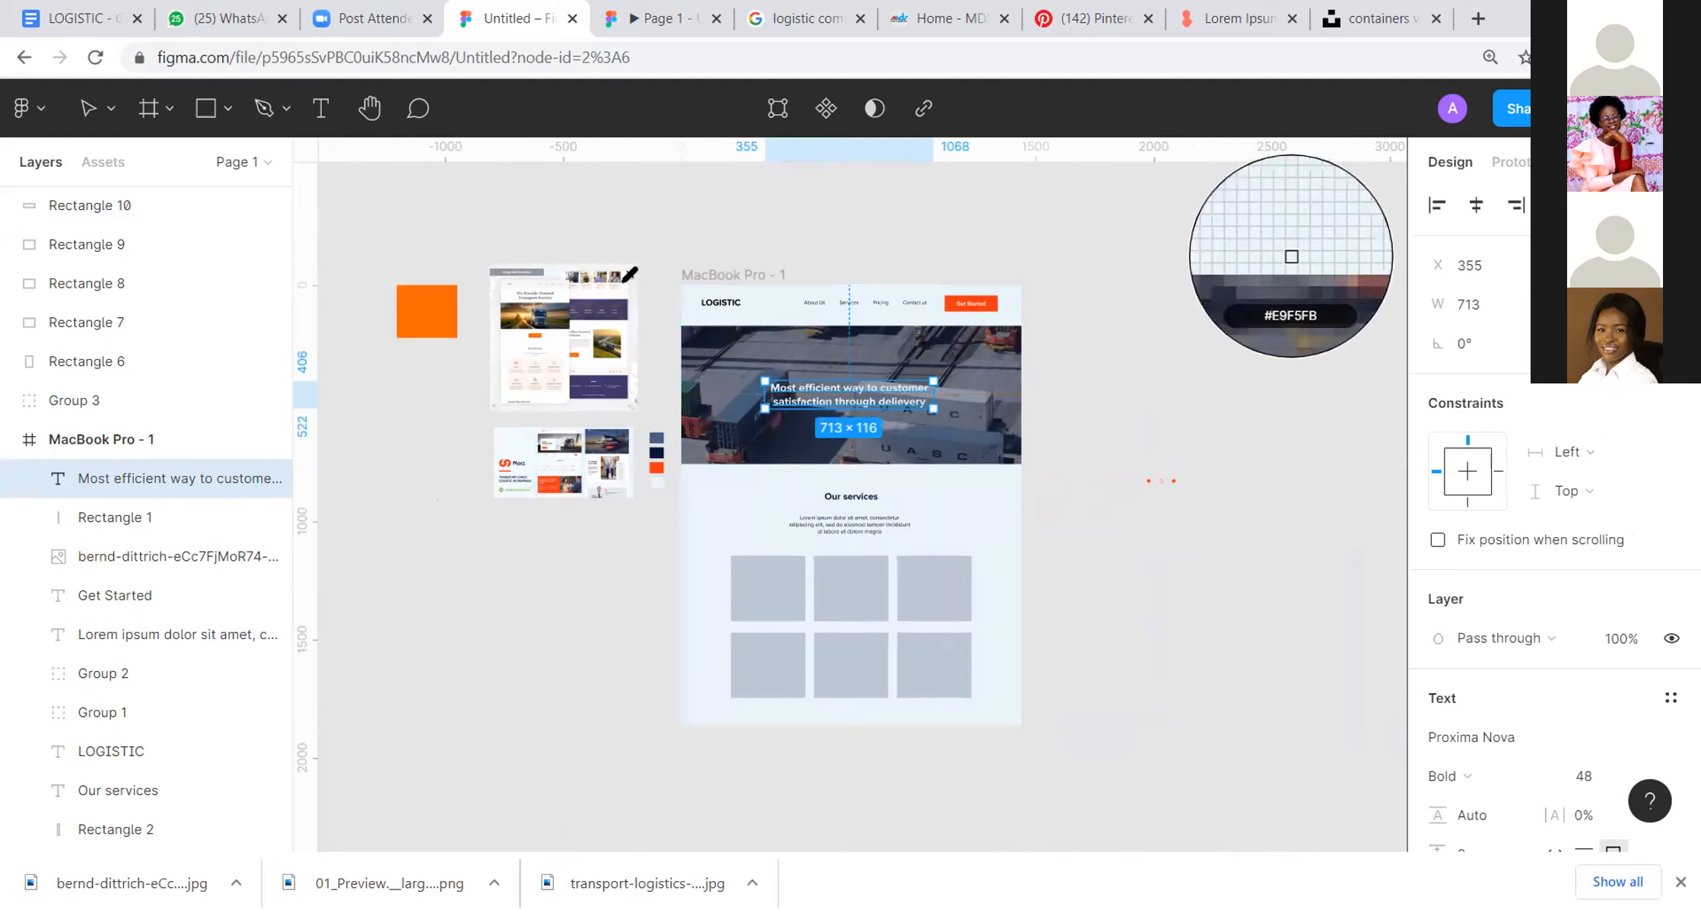
{"action": "left_click", "coordinate": [657, 452]}
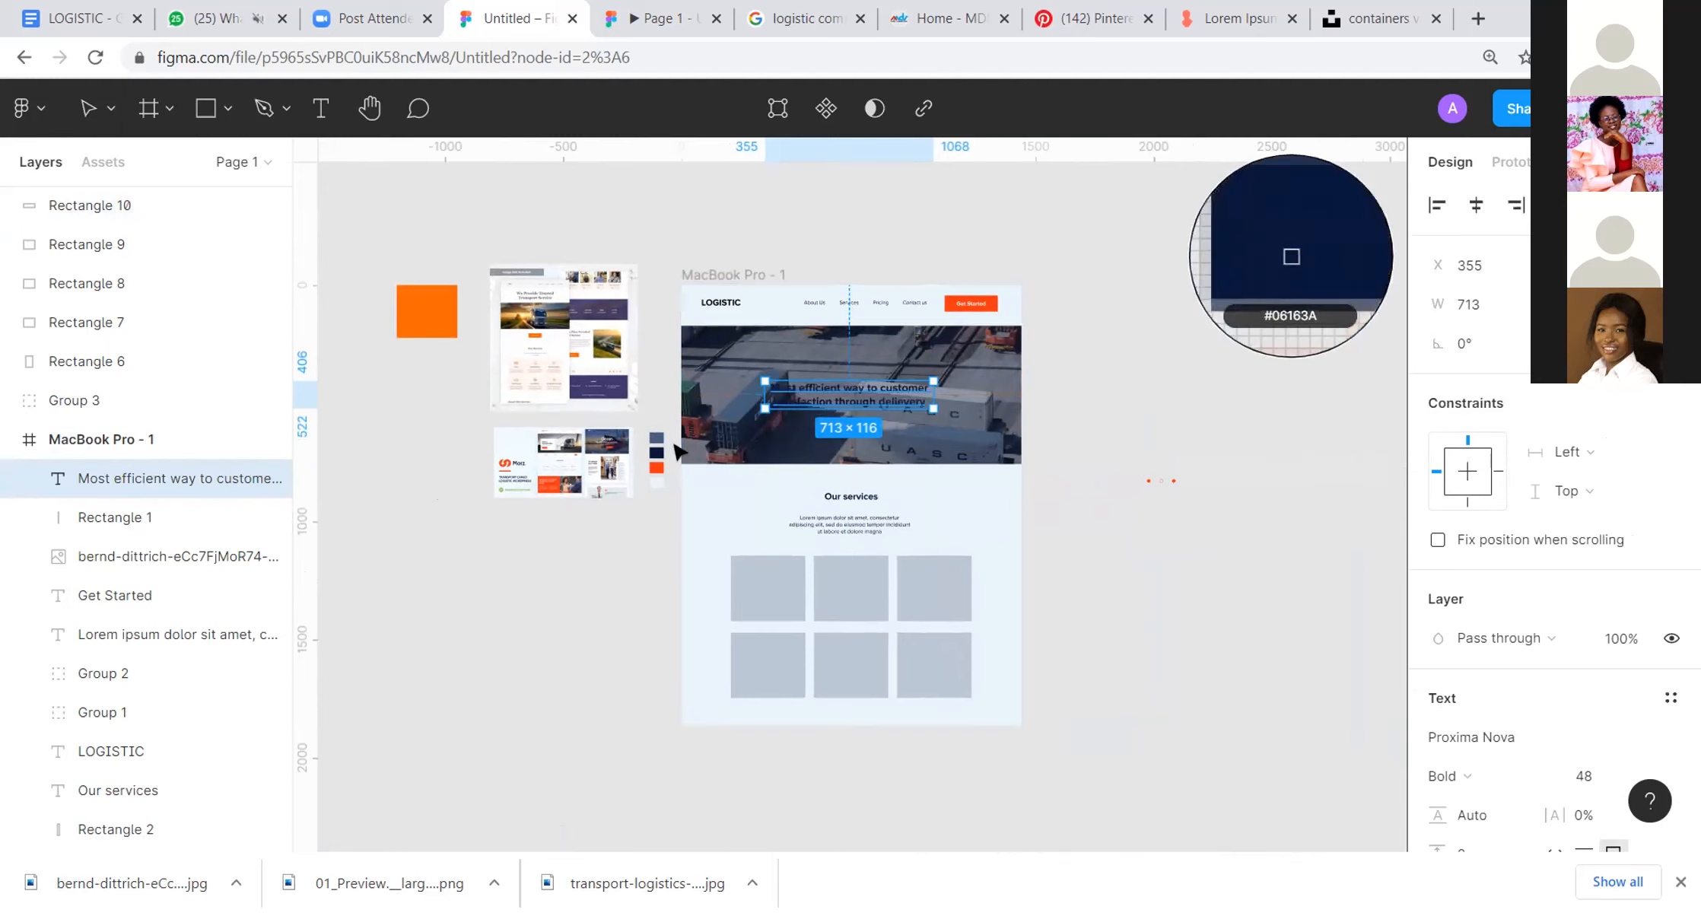
{"action": "left_click", "coordinate": [675, 449]}
{"action": "key", "text": "ctrl+z"}
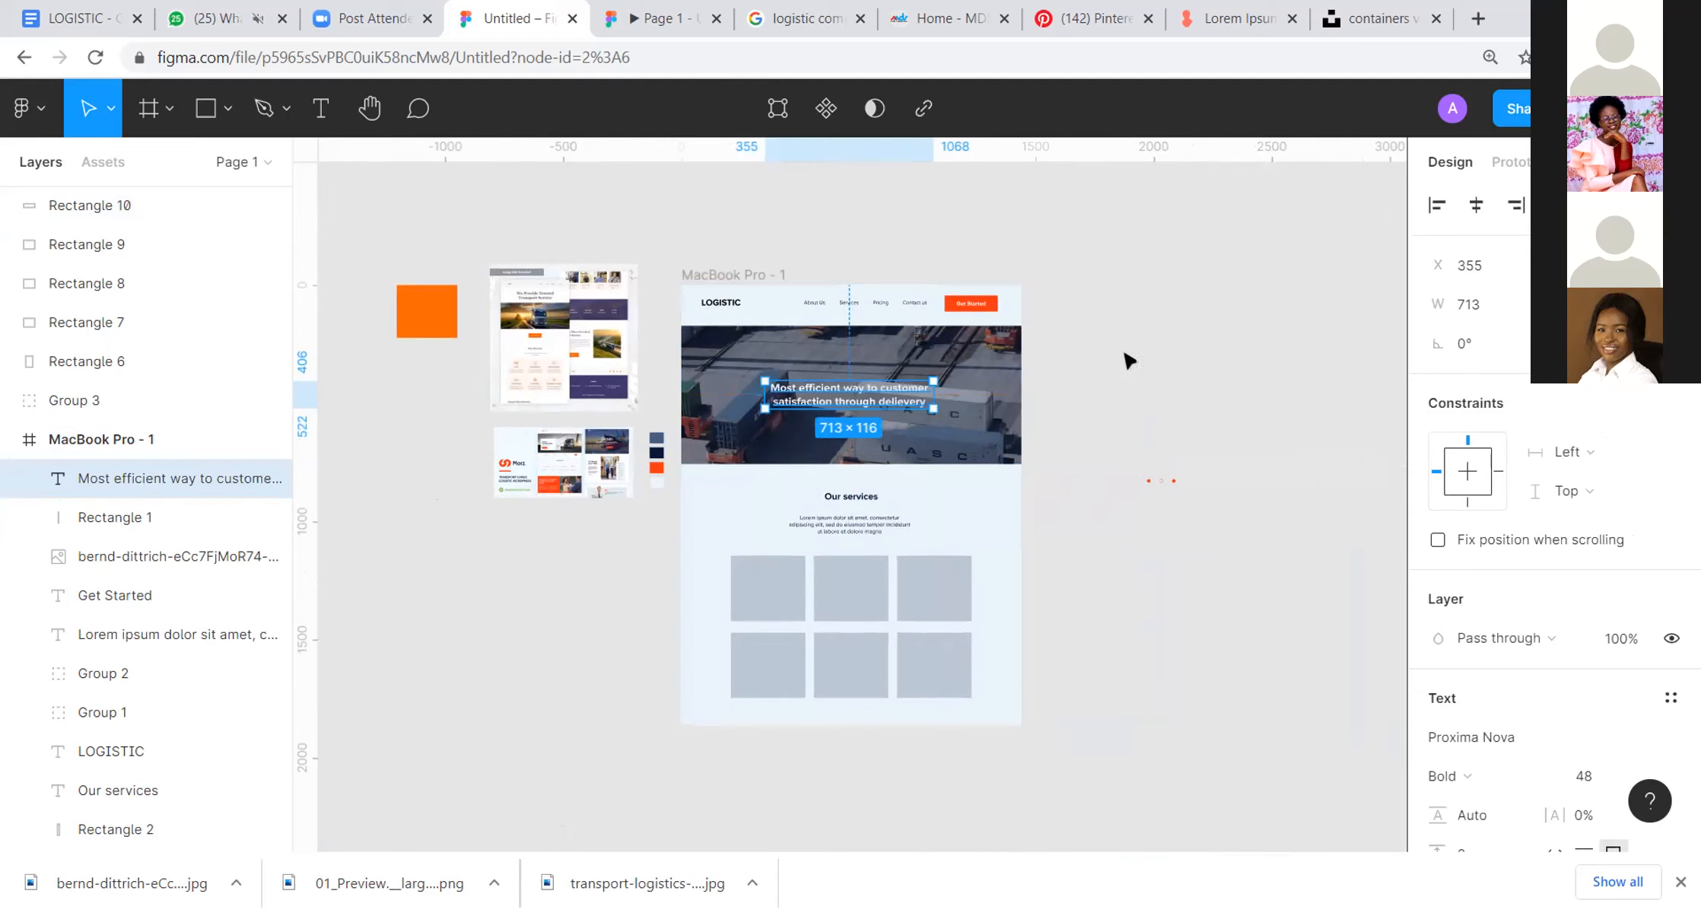
Step: Move the grouped slider dots back onto the hero beneath the headline, at about X 651, Y 558
{"action": "left_click", "coordinate": [1141, 411]}
{"action": "left_click_drag", "start_coordinate": [1092, 438], "coordinate": [1242, 528]}
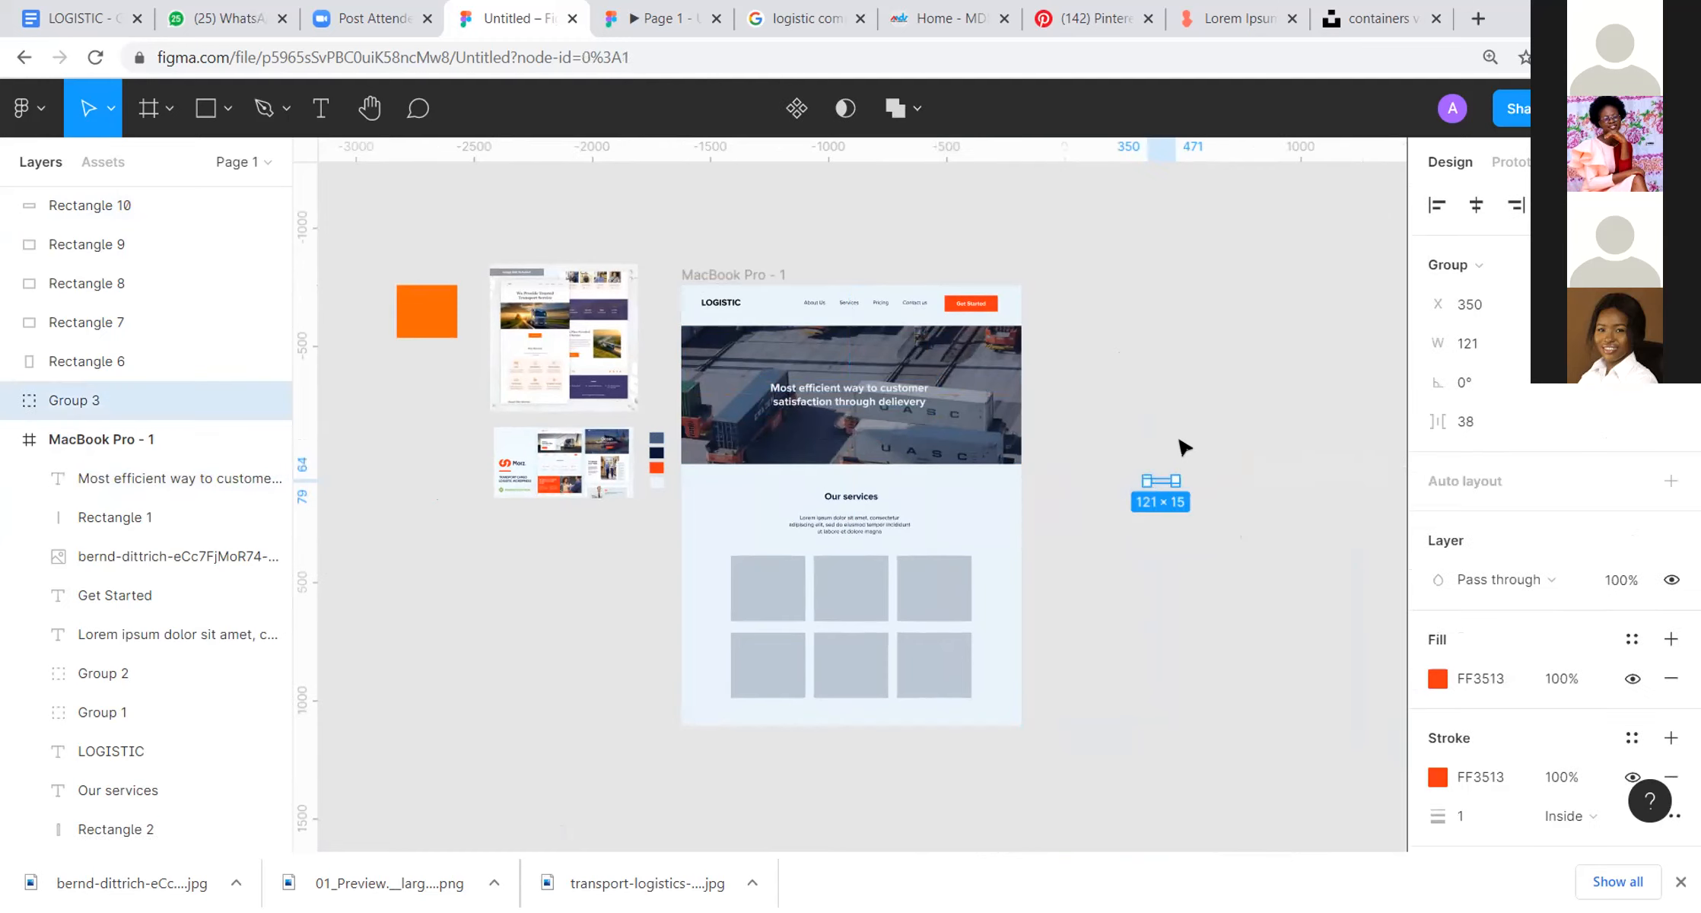
{"action": "left_click_drag", "start_coordinate": [1162, 484], "coordinate": [852, 423]}
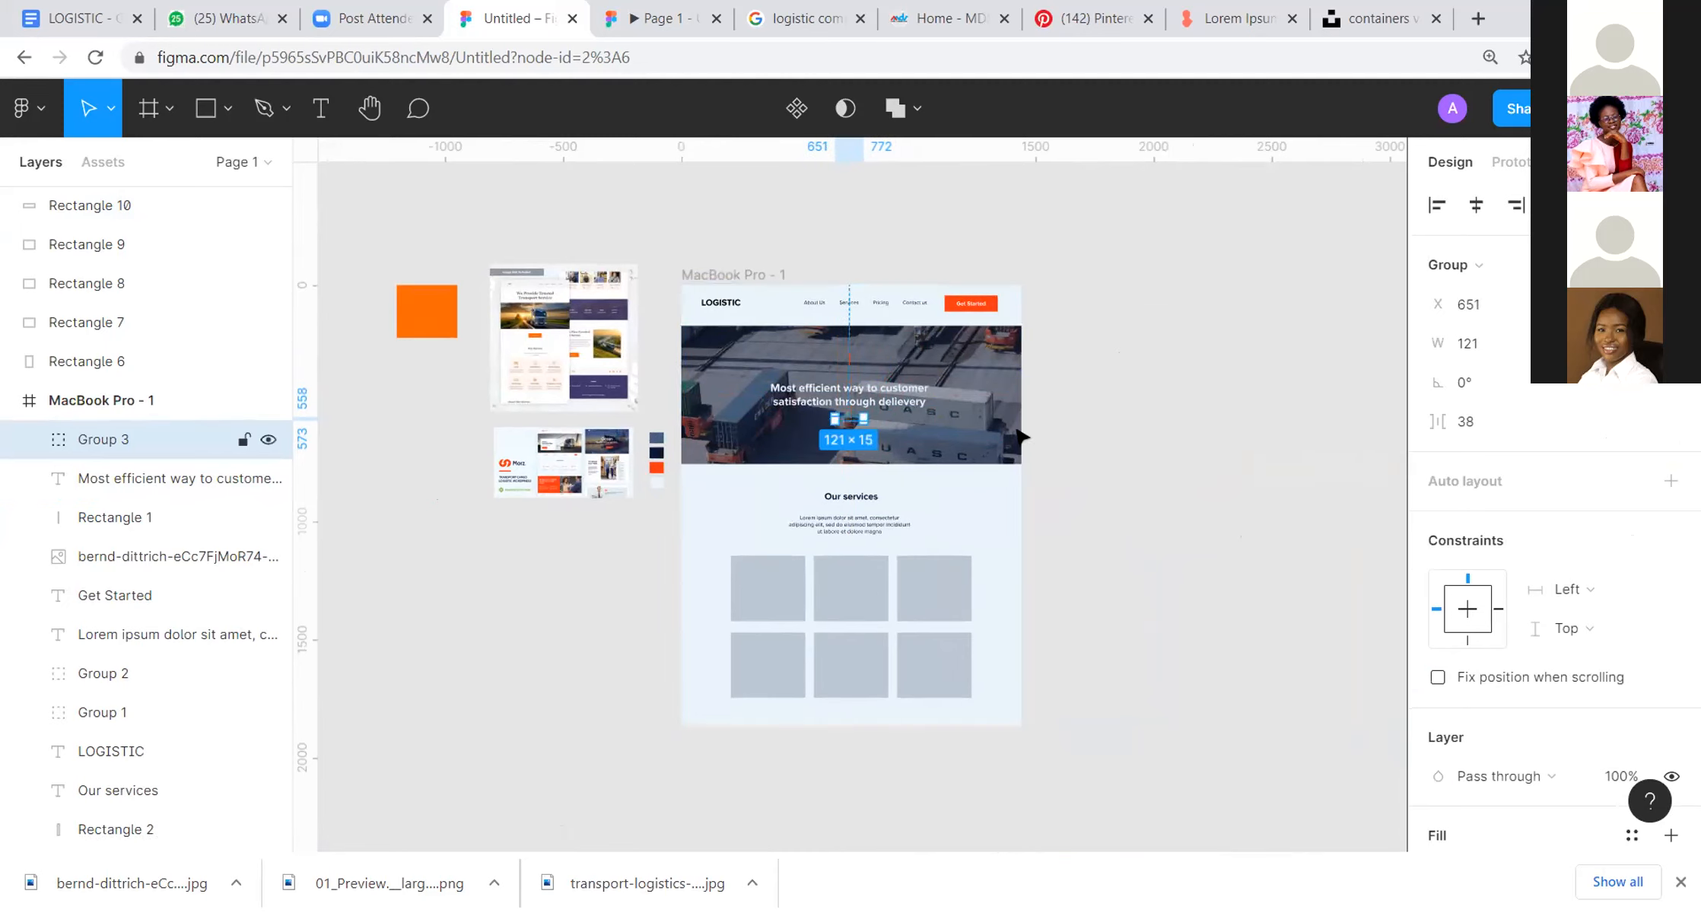
Step: Set the navy overlay rectangle's fill opacity to 60%
{"action": "scroll", "coordinate": [878, 375], "scroll_direction": "up", "scroll_amount": 3}
{"action": "left_click", "coordinate": [879, 377]}
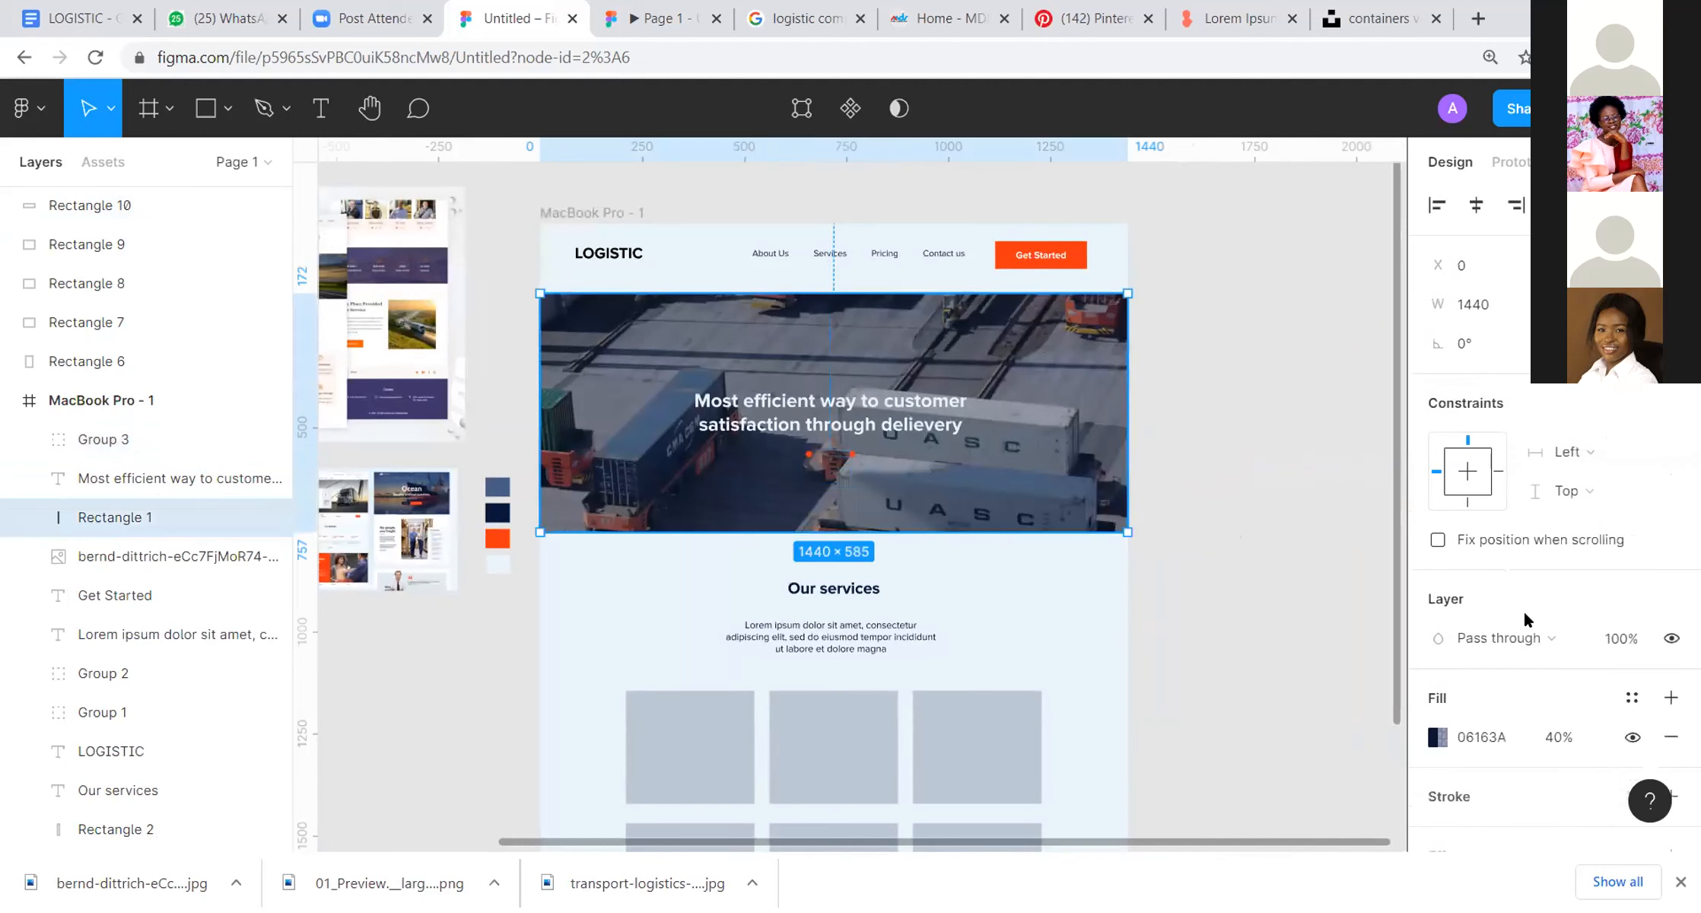
{"action": "left_click", "coordinate": [1436, 738]}
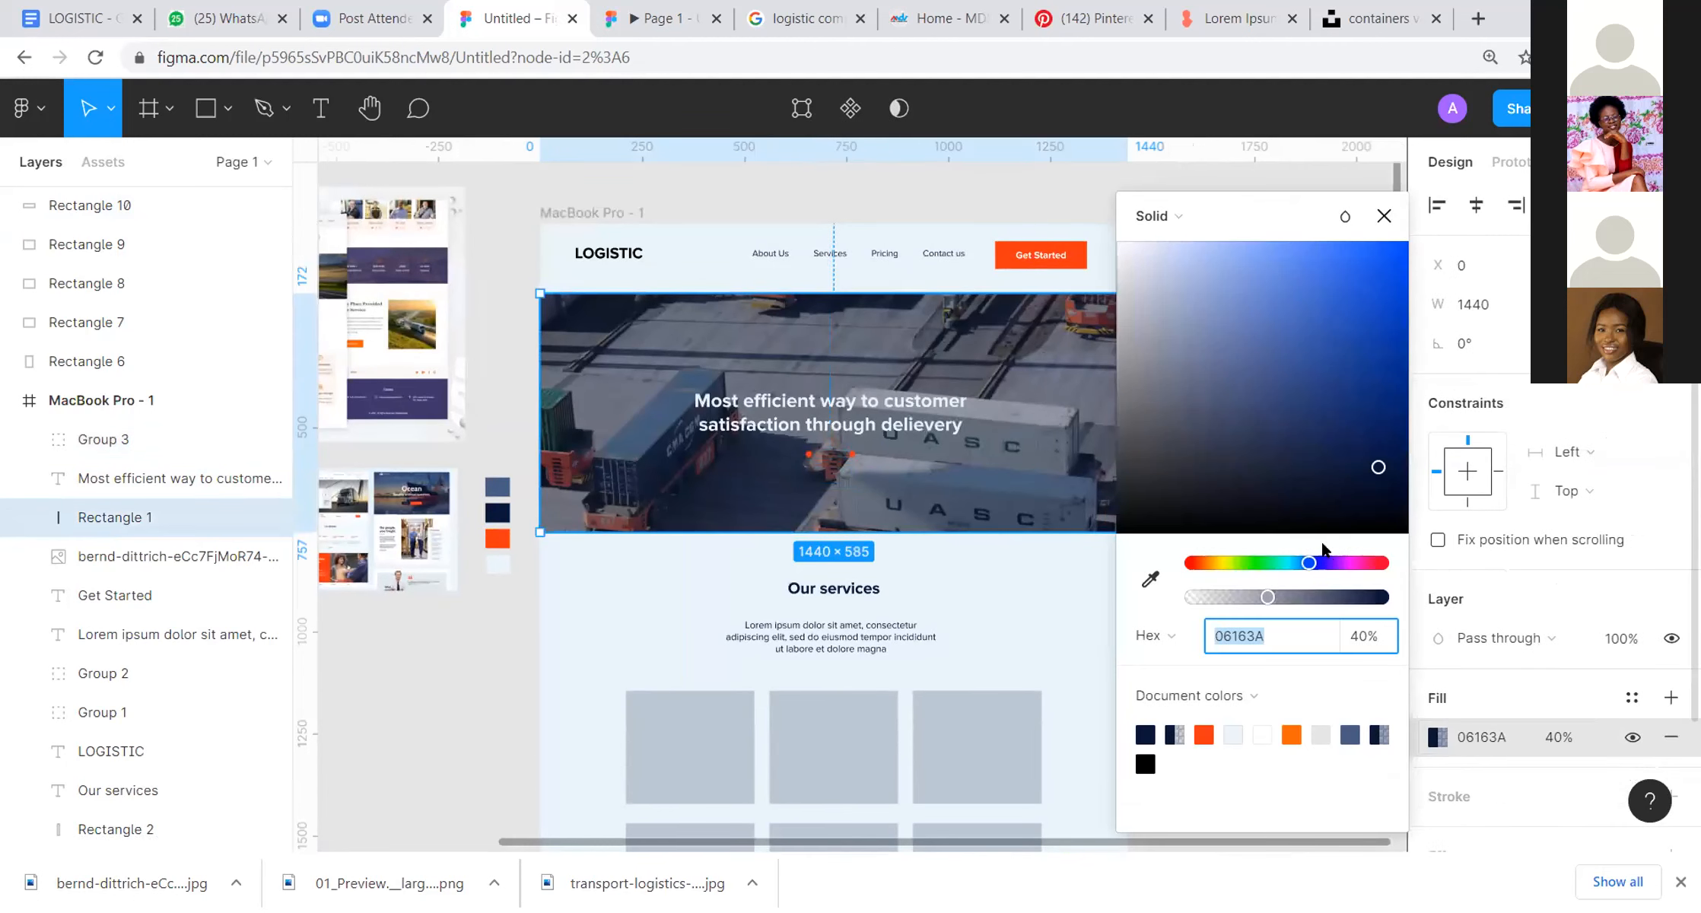
{"action": "left_click", "coordinate": [1547, 744]}
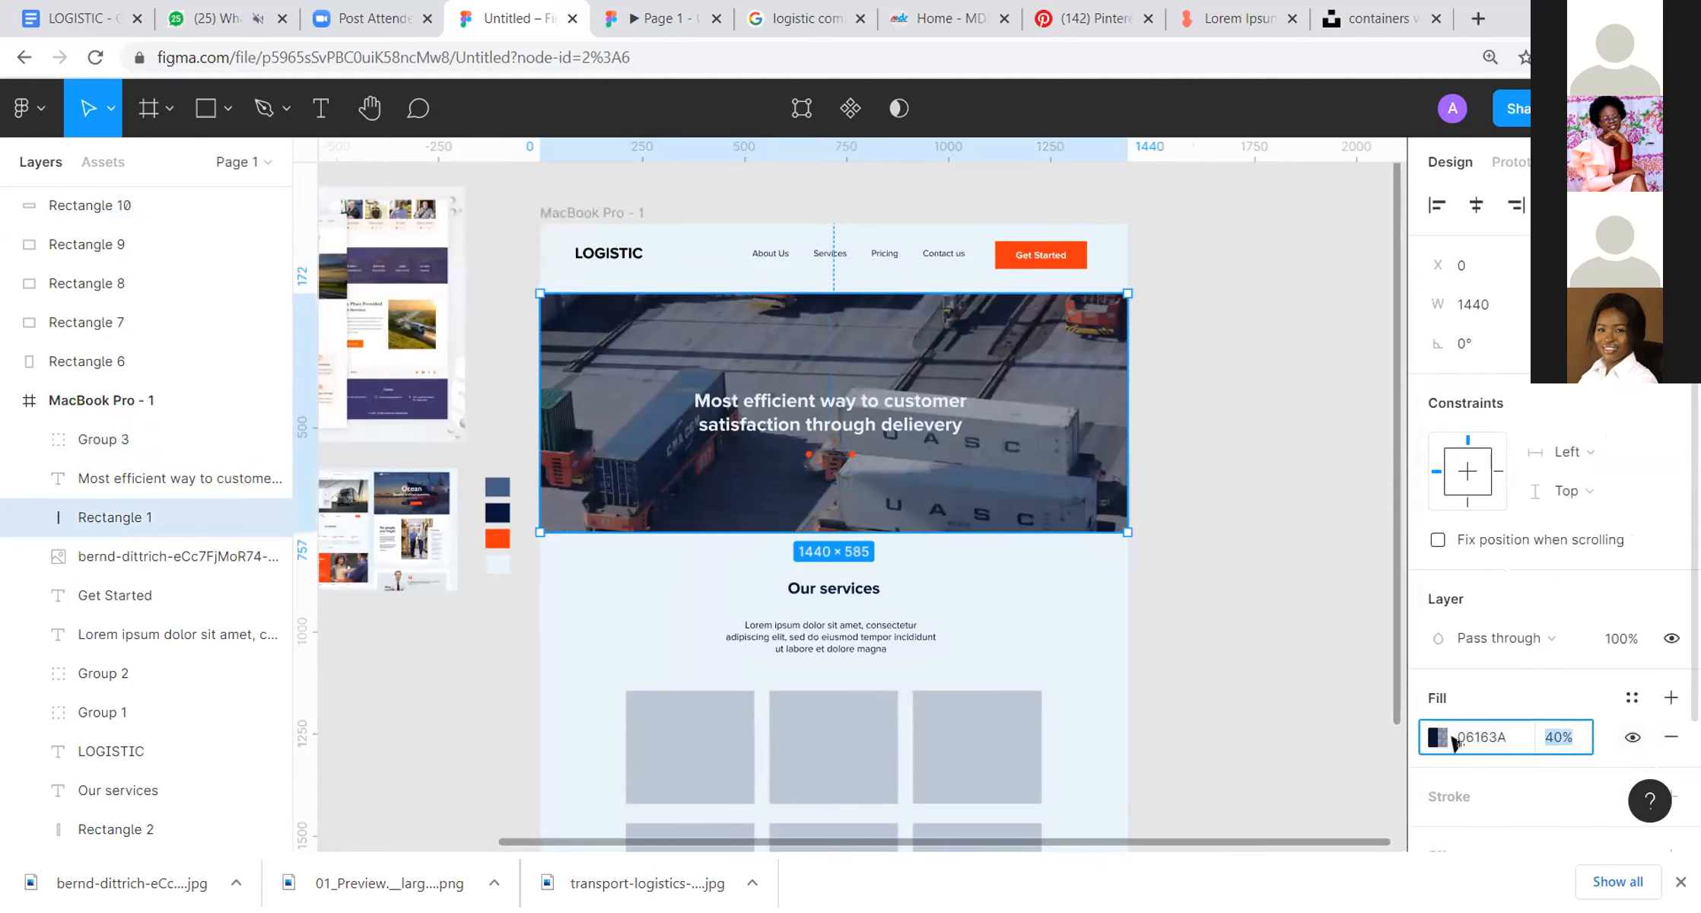
{"action": "type", "text": "60"}
{"action": "key", "text": "Return"}
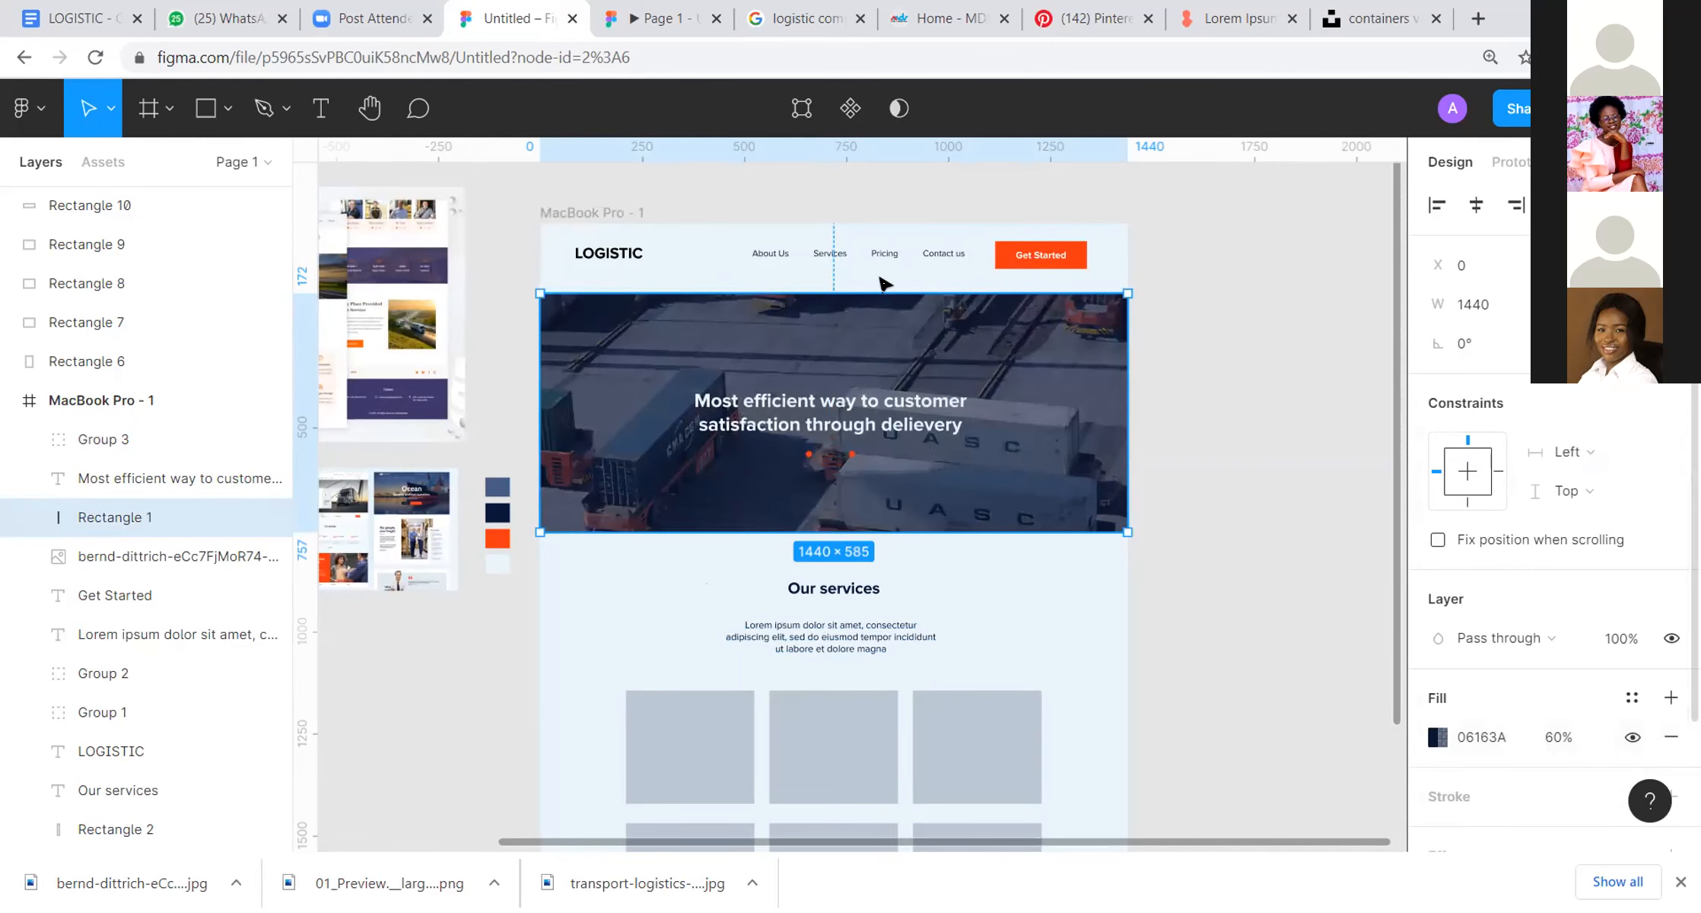
Step: Shift the hero headline slightly up to about Y 394
{"action": "left_click", "coordinate": [1195, 316]}
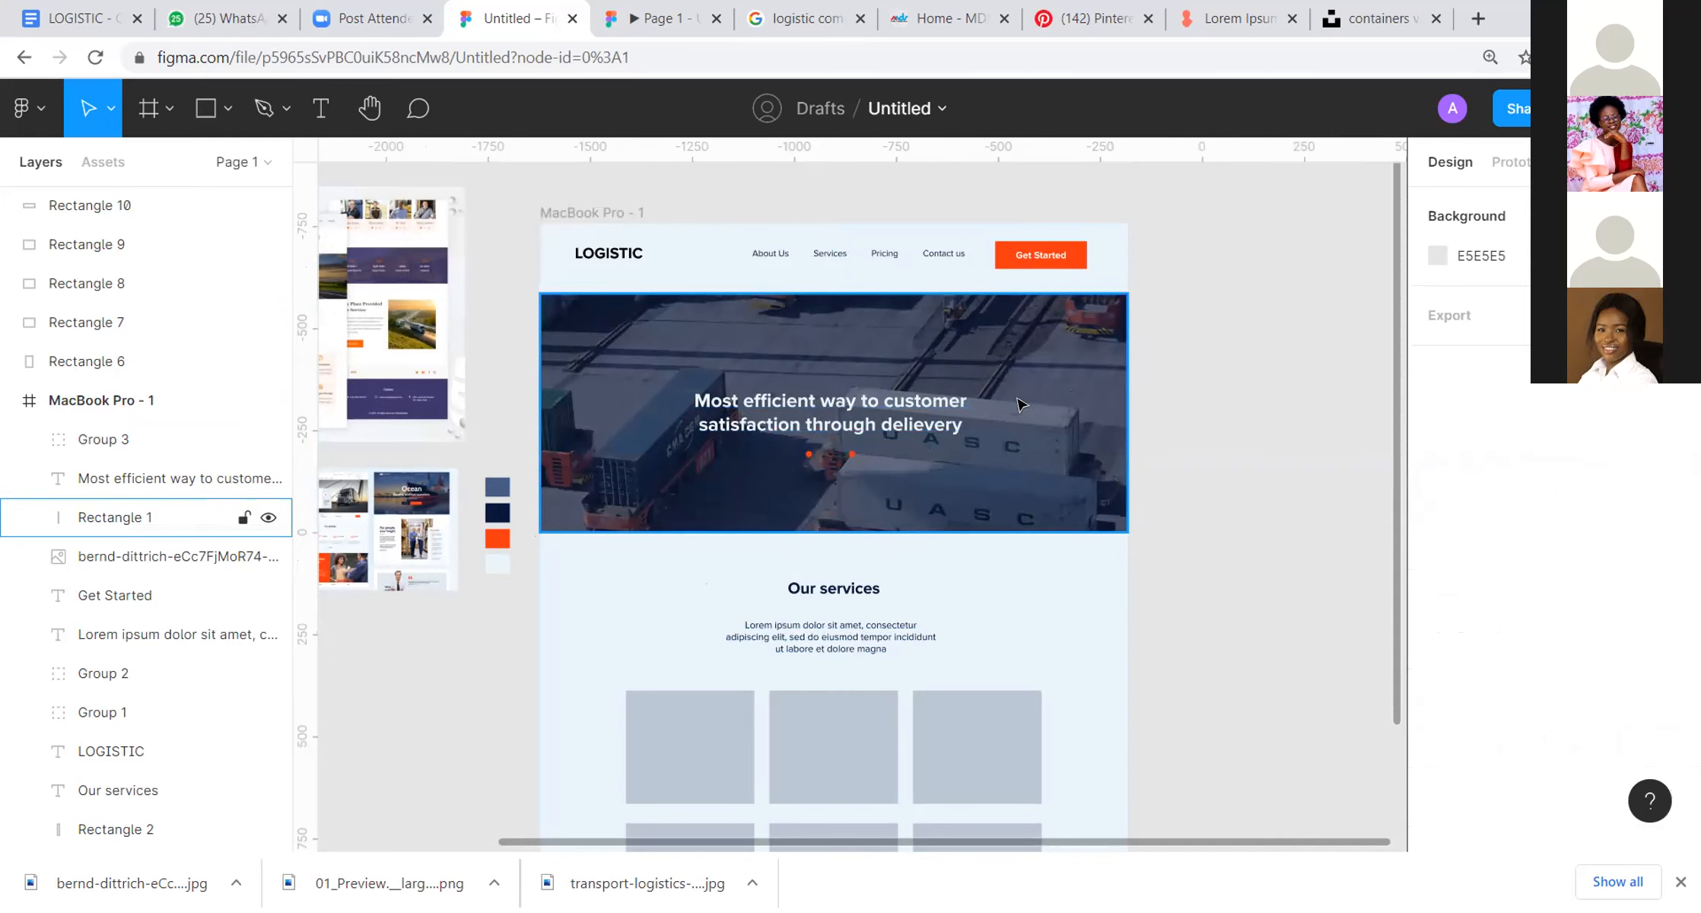
{"action": "left_click", "coordinate": [848, 401]}
{"action": "left_click_drag", "start_coordinate": [832, 395], "coordinate": [826, 408]}
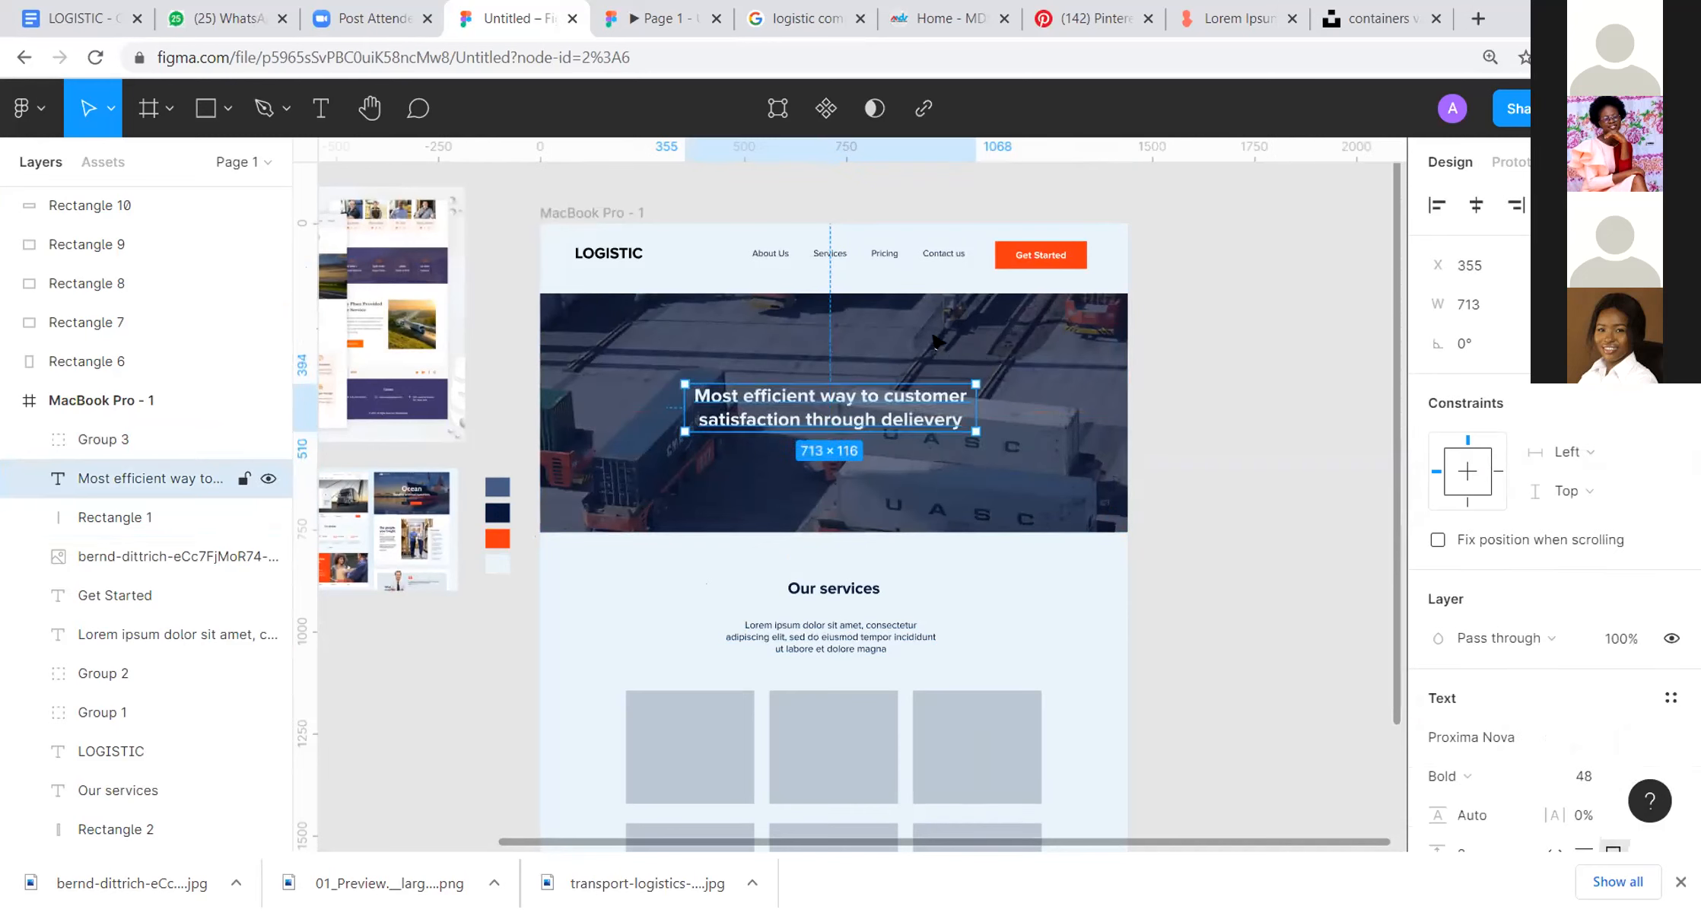
Step: Set the navy overlay rectangle's fill opacity to 20%
{"action": "left_click", "coordinate": [986, 343]}
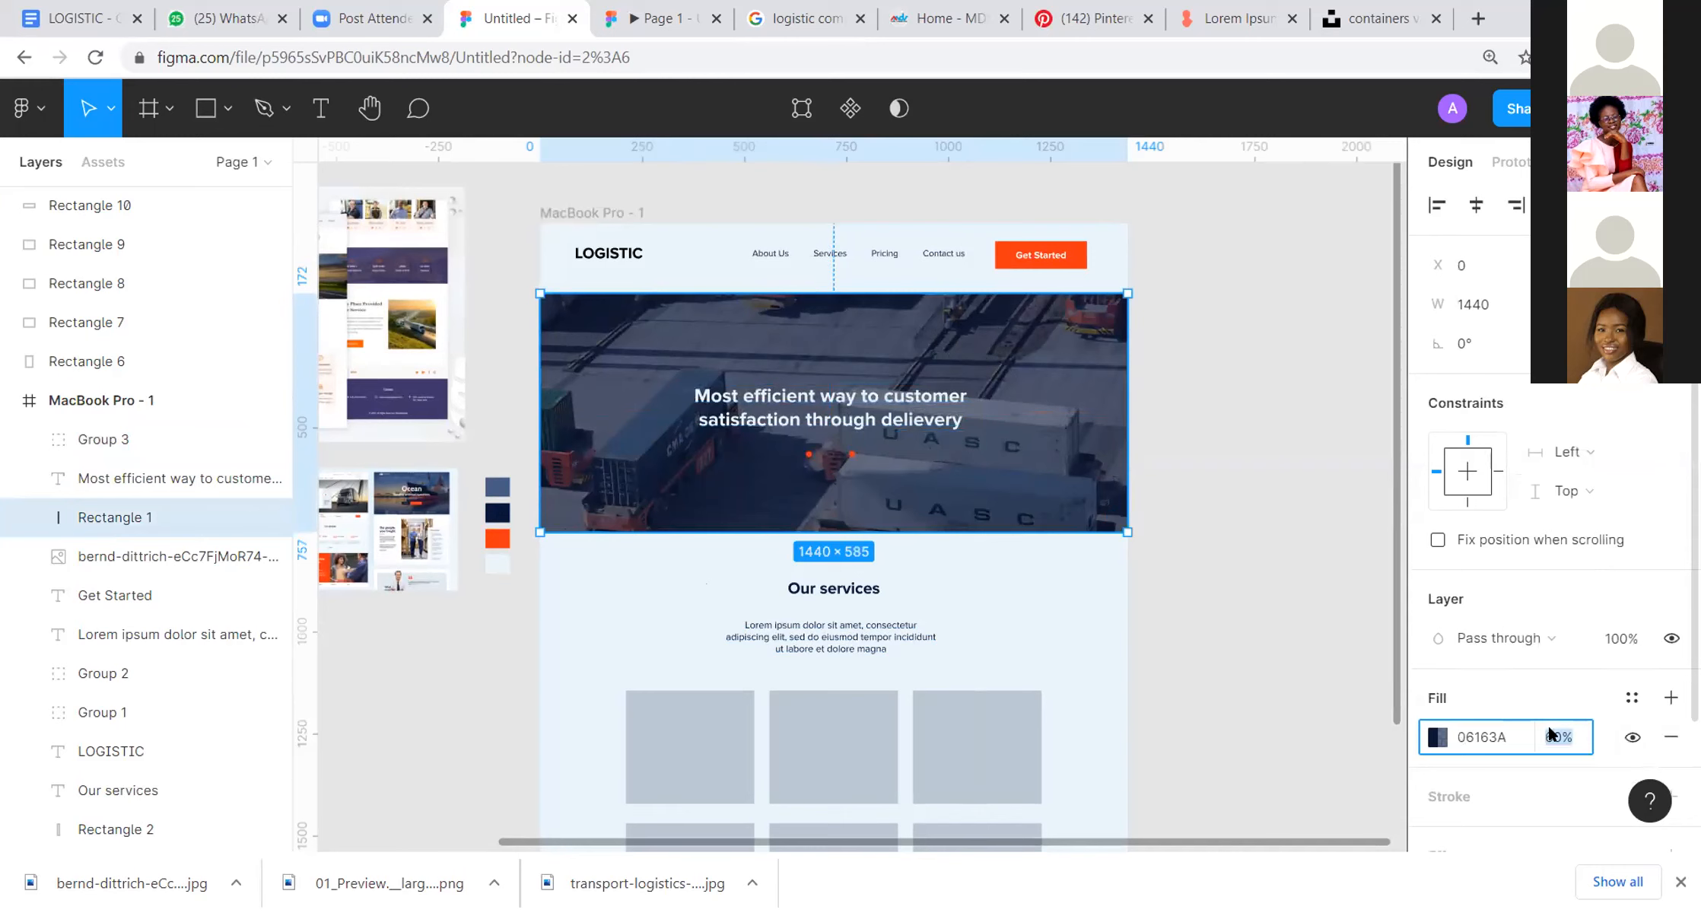
{"action": "type", "text": "20"}
{"action": "key", "text": "Return"}
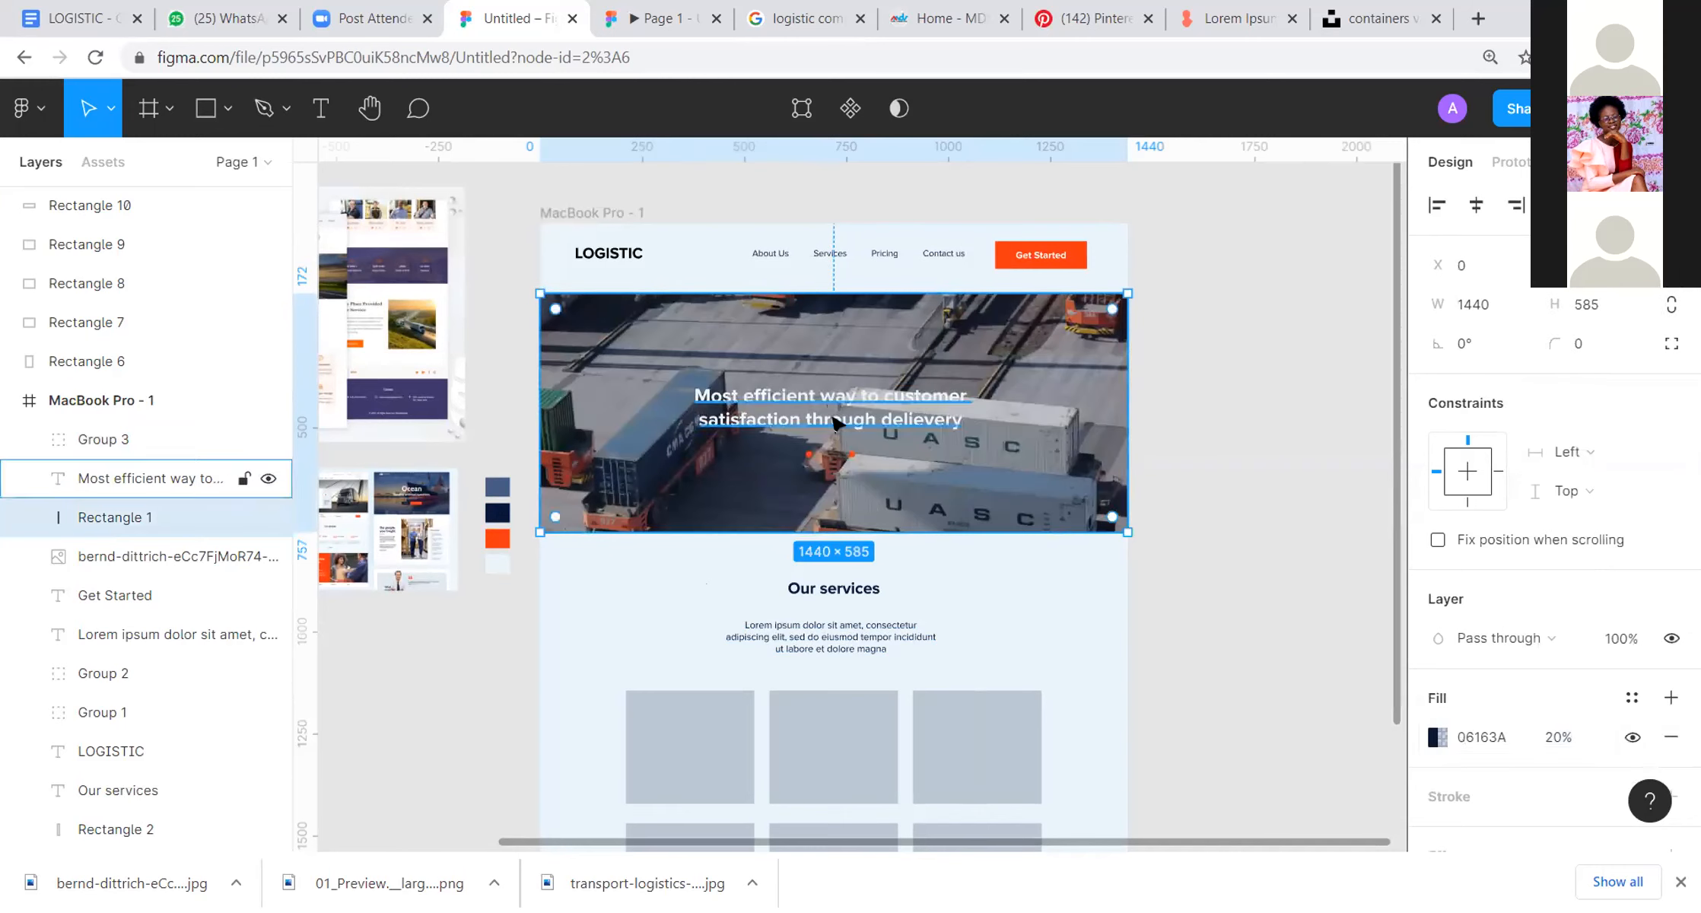
Step: Set the navy overlay rectangle's fill opacity to 70% and move the grouped slider dots down to Y 579
{"action": "left_click", "coordinate": [1558, 736]}
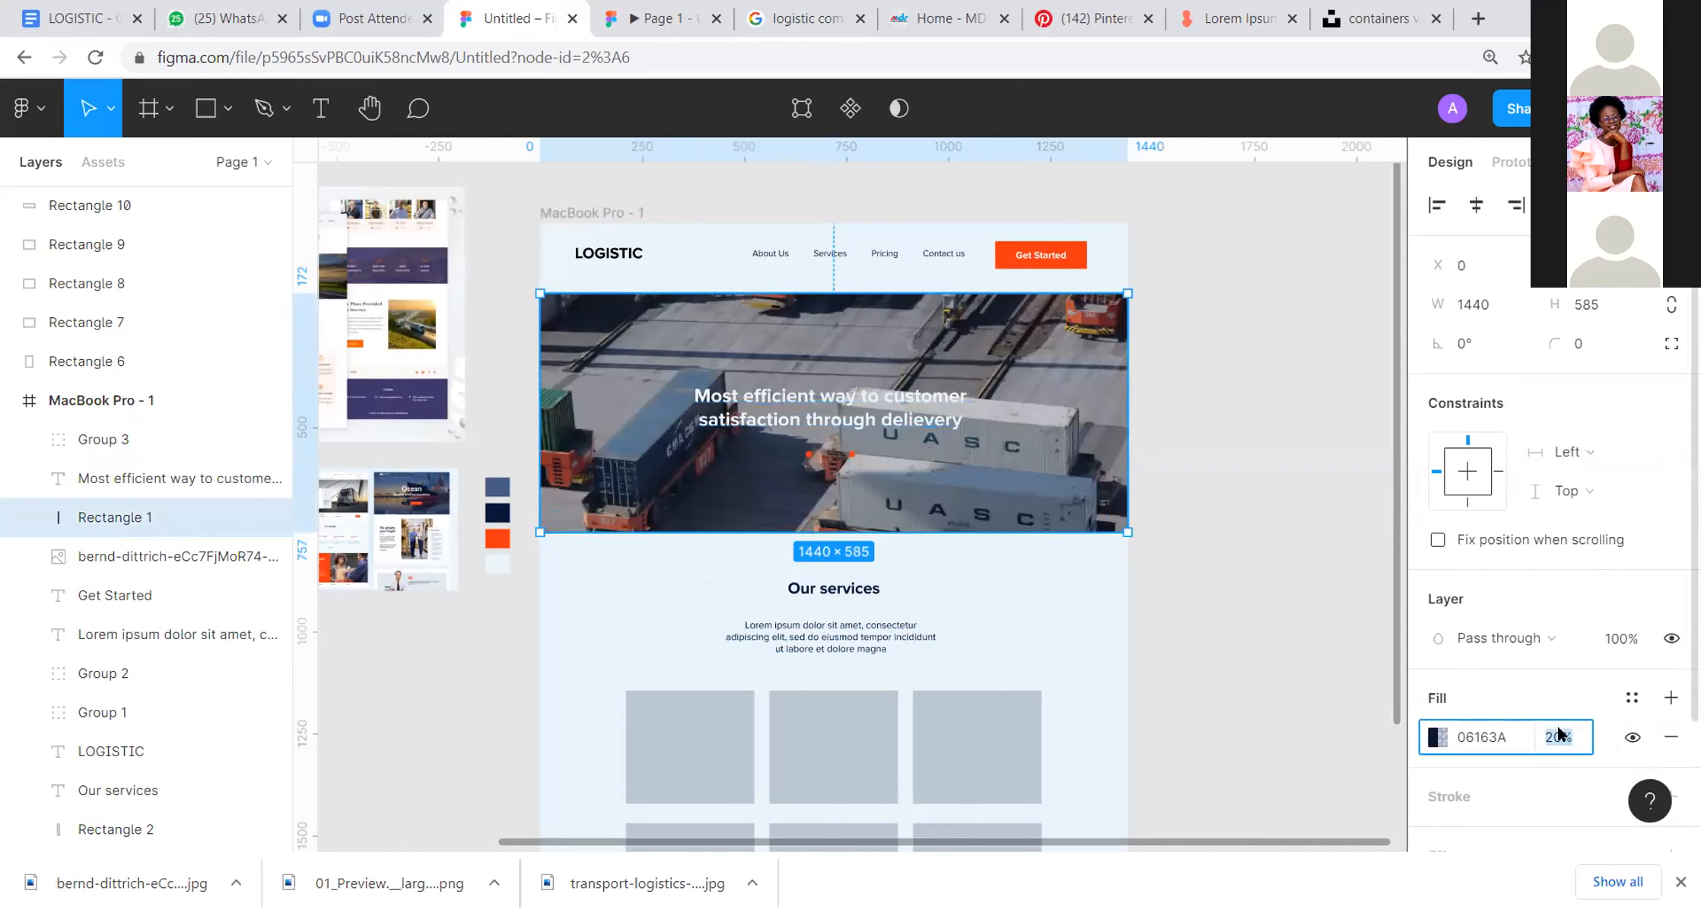
{"action": "key", "text": "Return"}
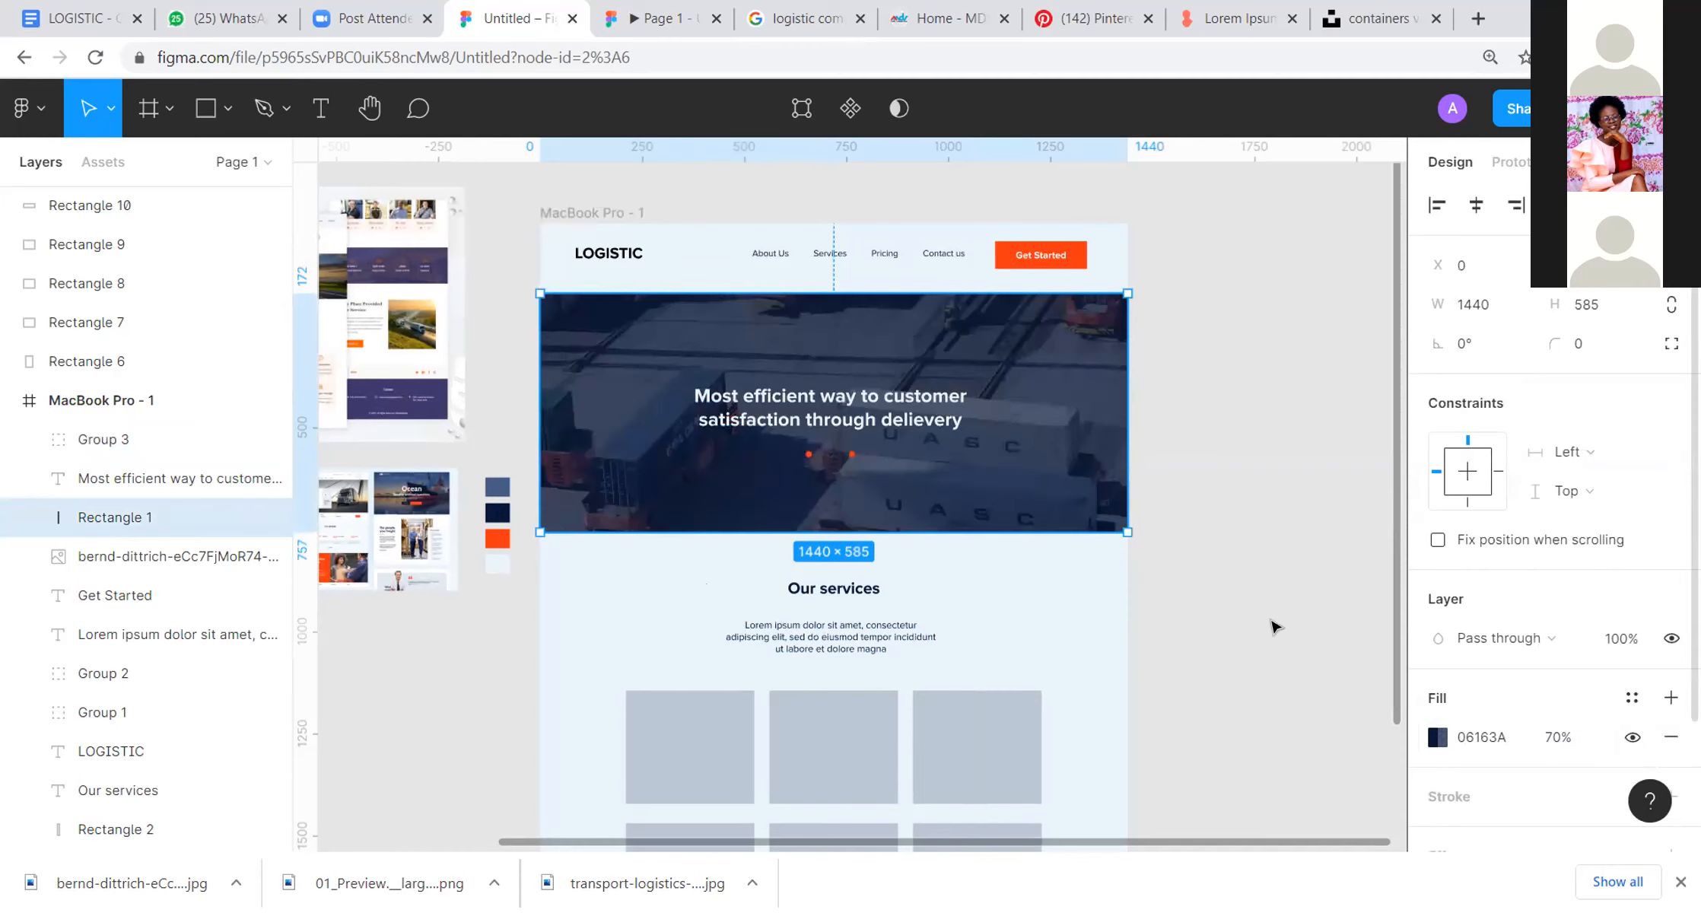
{"action": "left_click", "coordinate": [817, 449]}
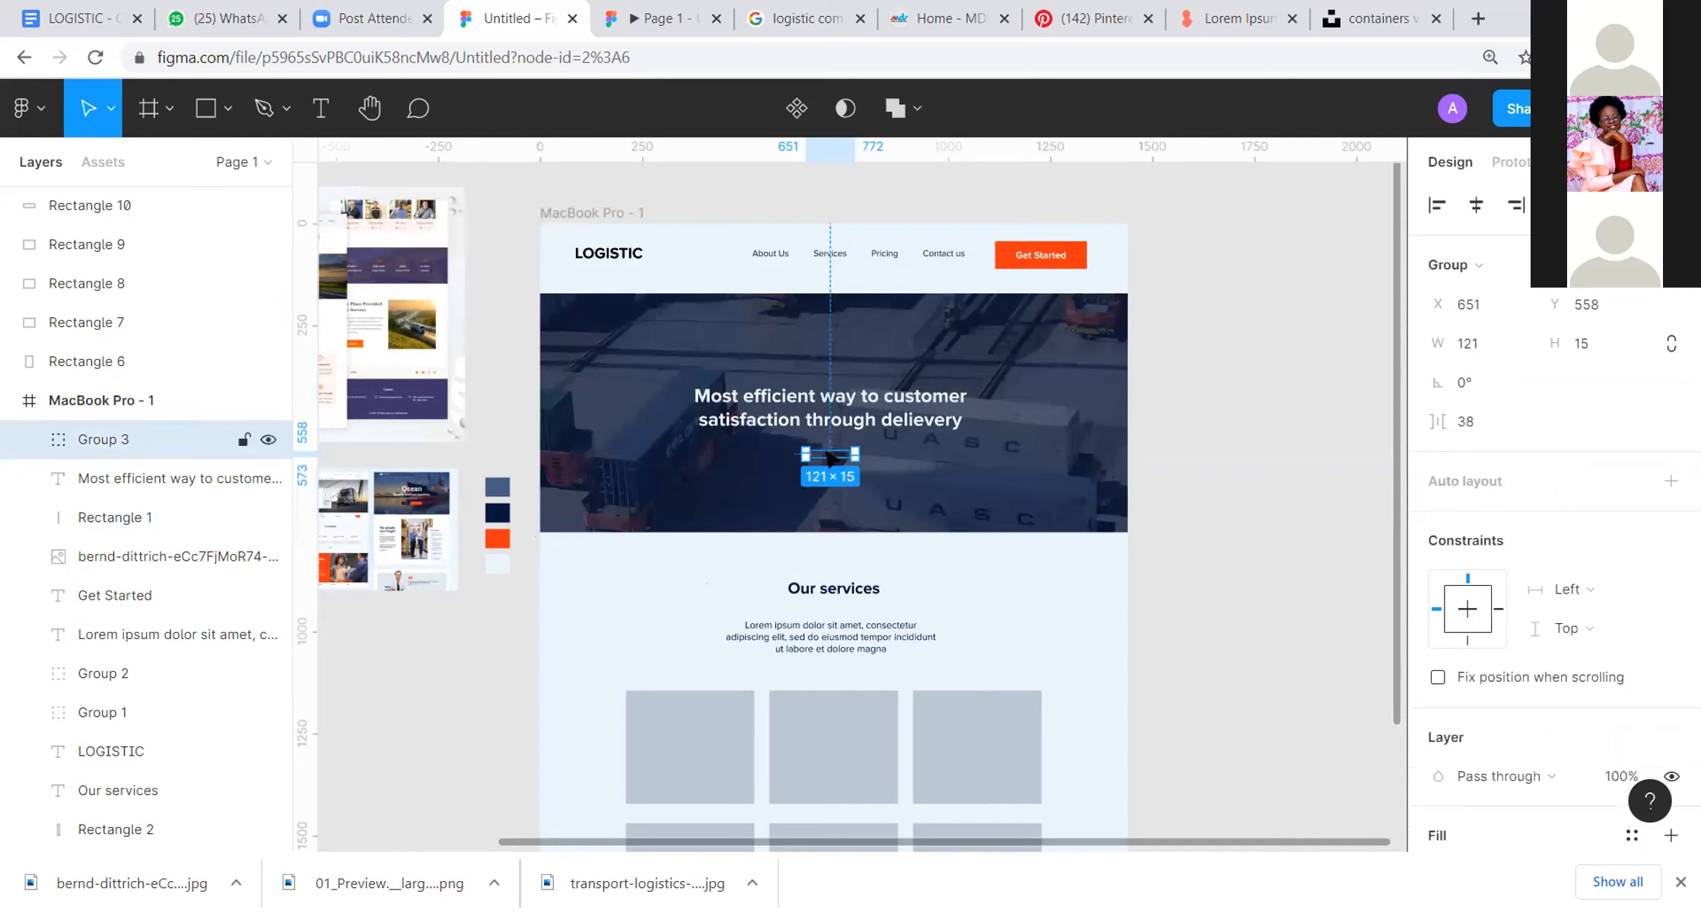
{"action": "key", "text": "shift+Down"}
{"action": "key", "text": "shift+Down"}
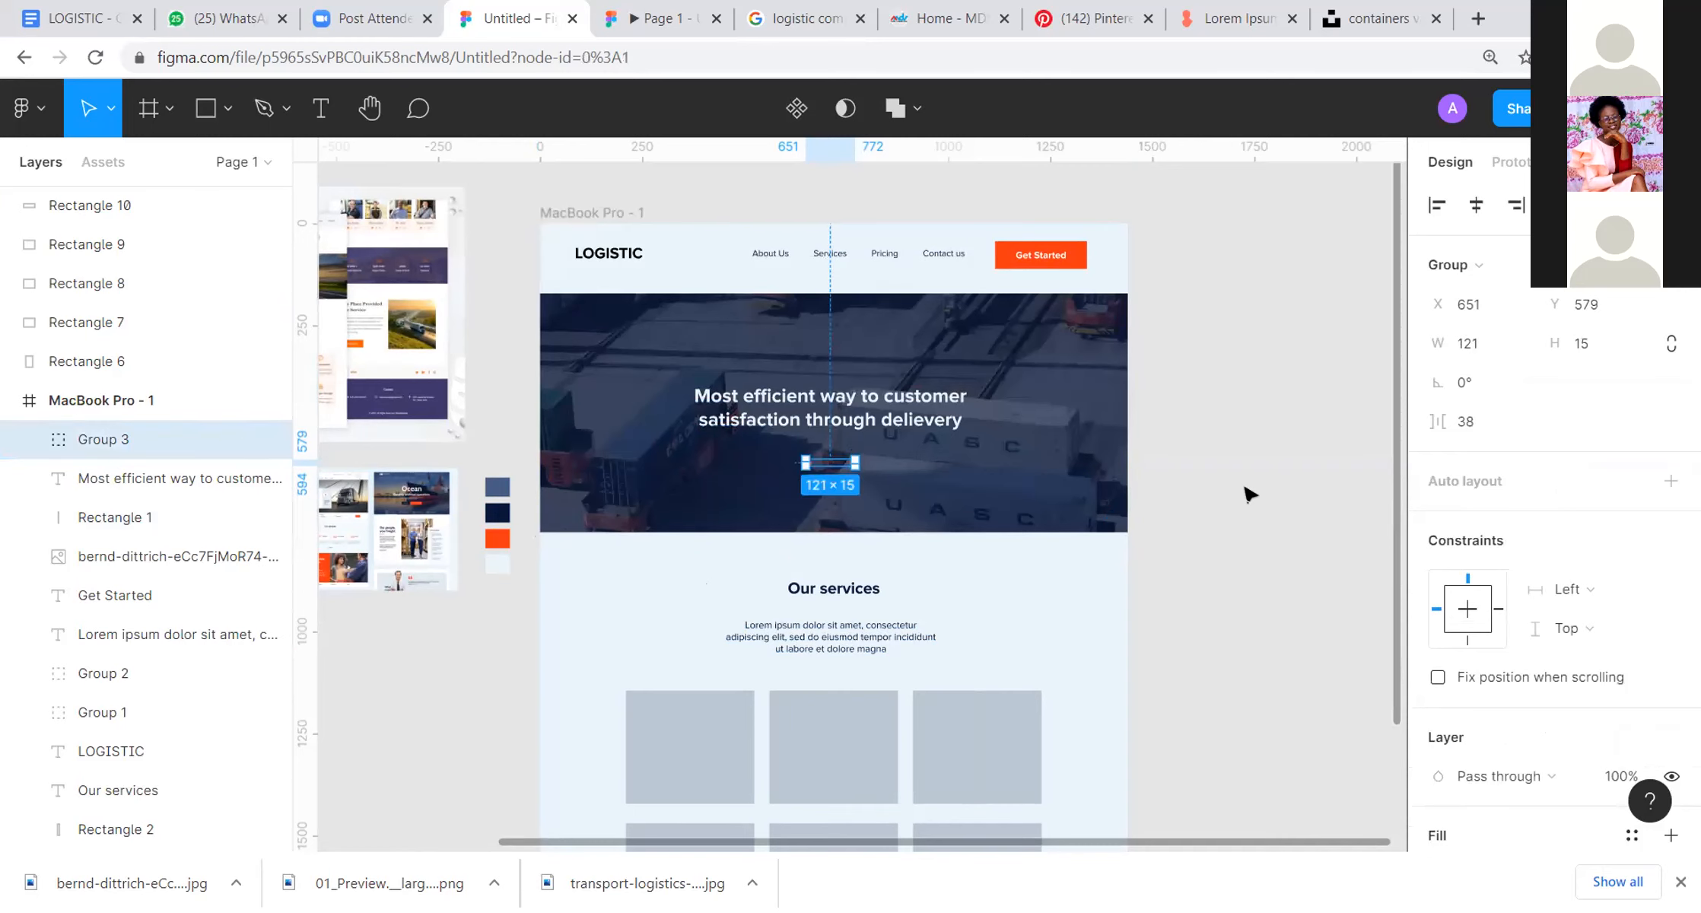
{"action": "left_click", "coordinate": [1246, 493]}
Step: Set the prototype preview to scale down to the window width and examine the hero and services sections
{"action": "left_click_drag", "start_coordinate": [1211, 532], "coordinate": [1233, 370]}
{"action": "left_click_drag", "start_coordinate": [1098, 407], "coordinate": [1093, 455]}
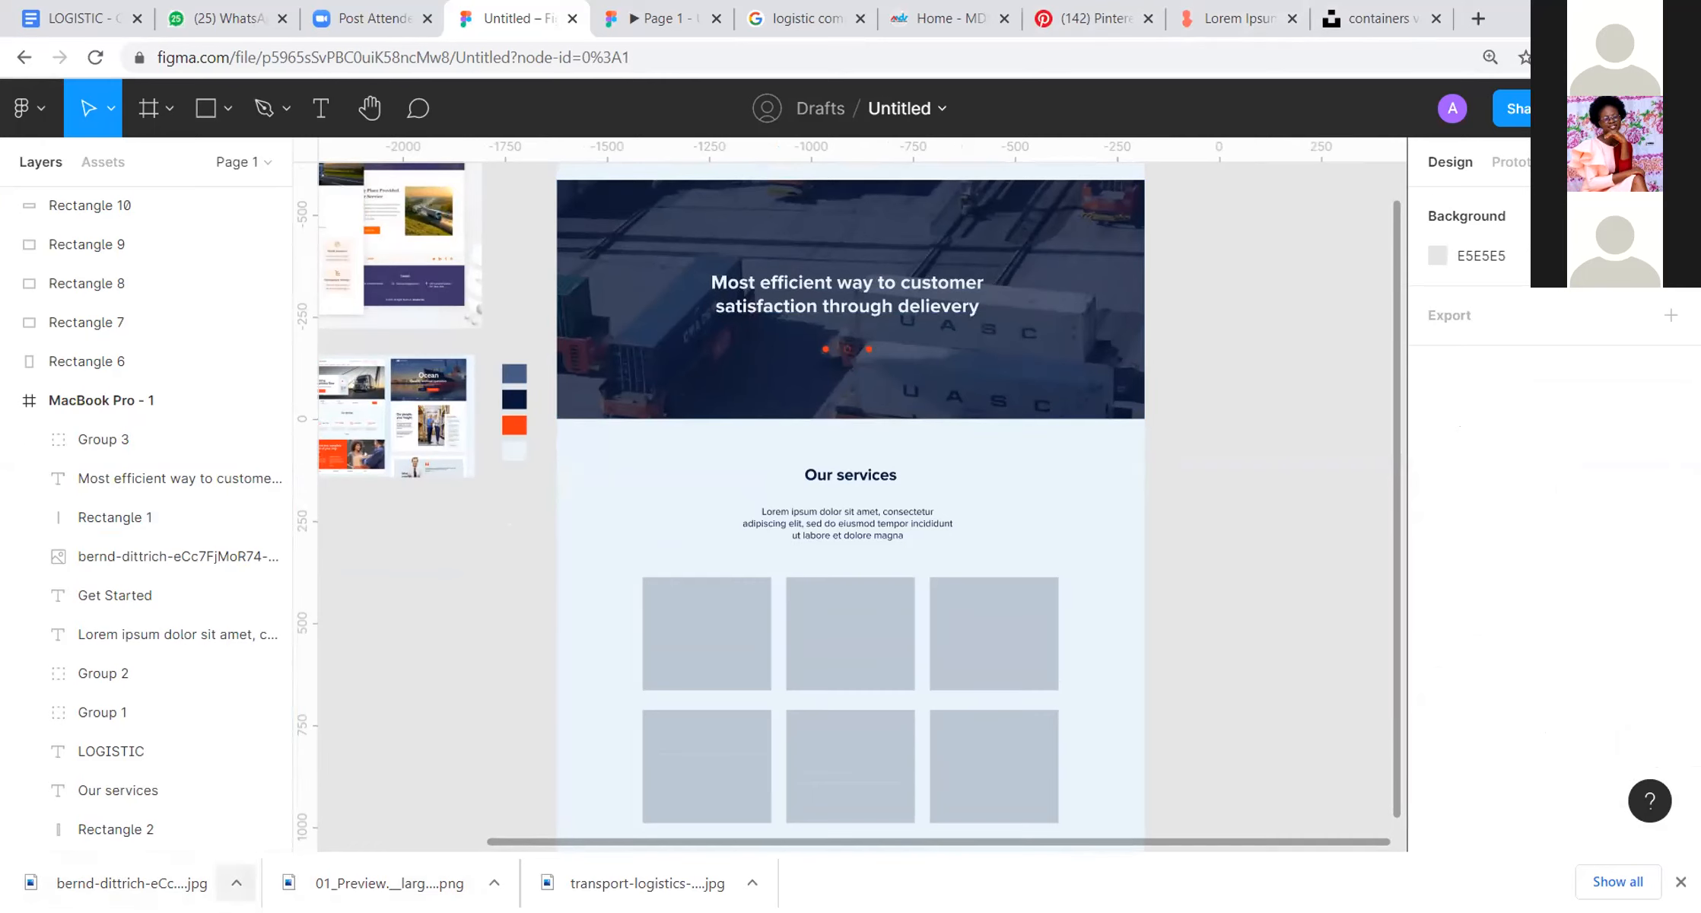
{"action": "left_click", "coordinate": [663, 18]}
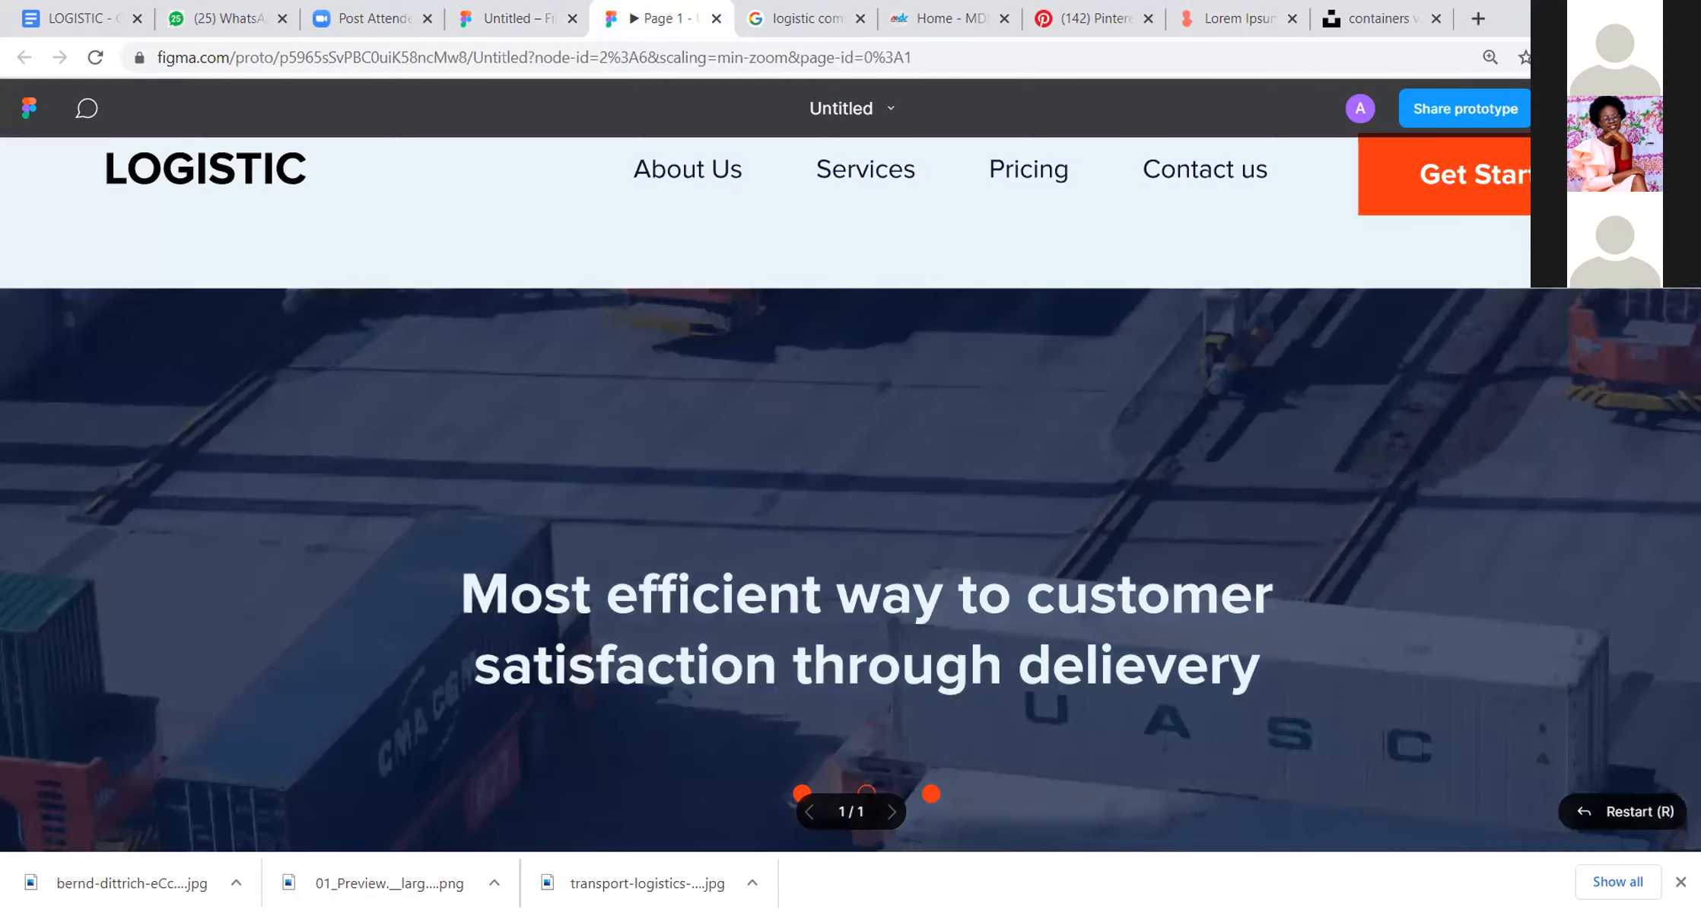
{"action": "left_click", "coordinate": [1591, 108]}
{"action": "left_click", "coordinate": [1544, 253]}
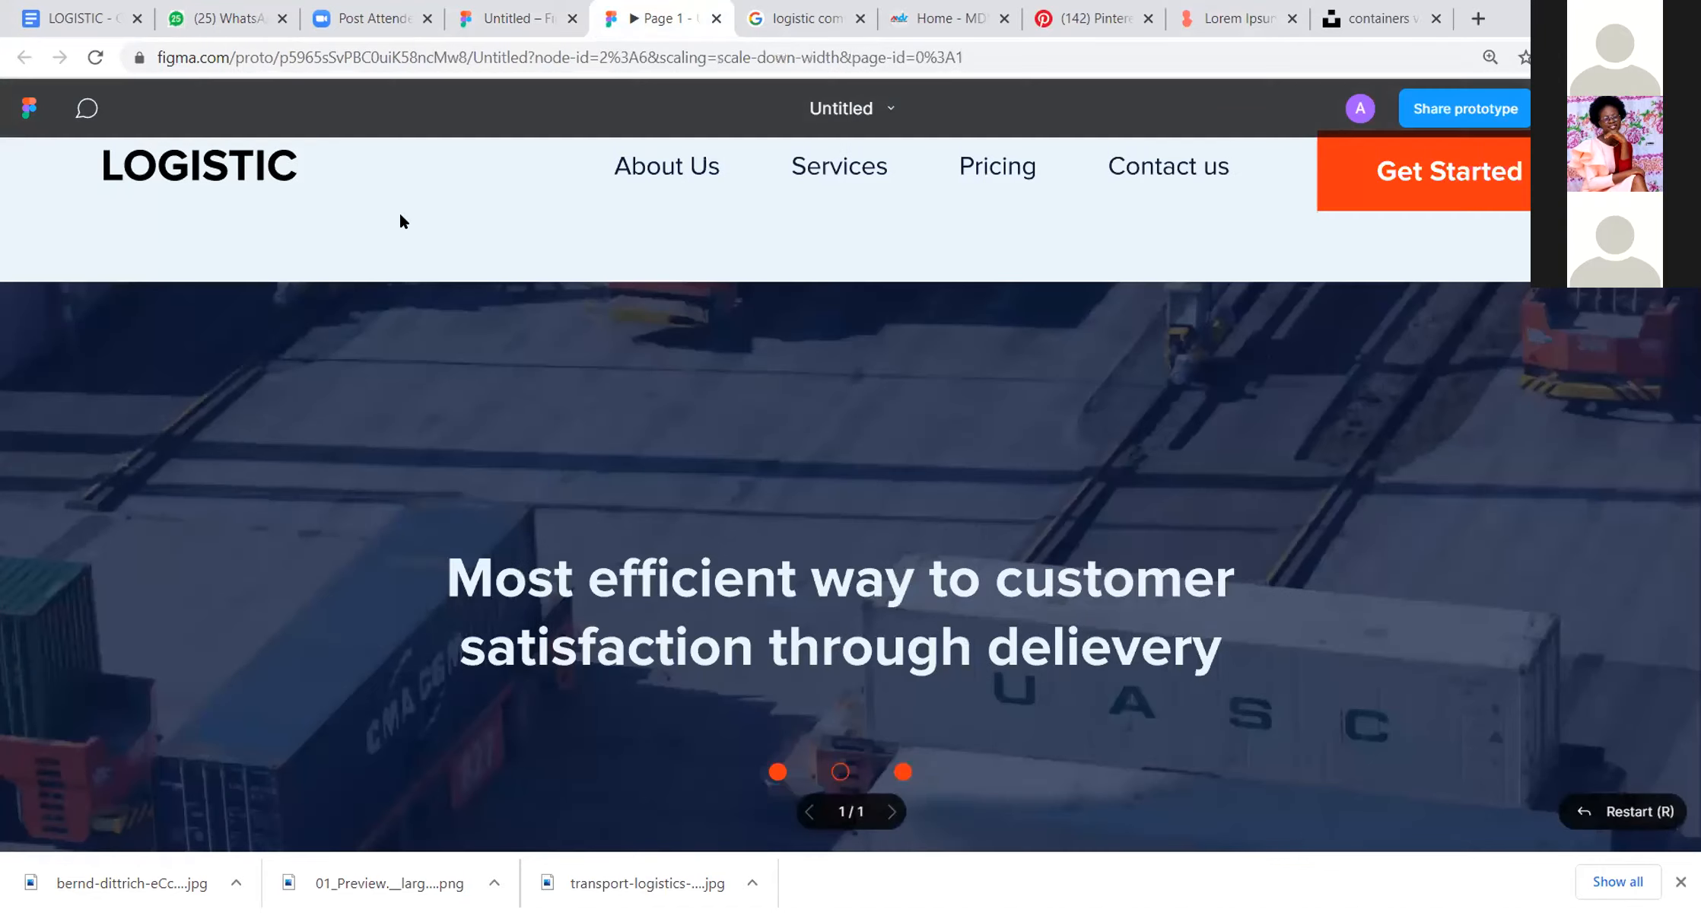
{"action": "scroll", "coordinate": [1288, 374], "scroll_direction": "down", "scroll_amount": 5}
{"action": "scroll", "coordinate": [1288, 374], "scroll_direction": "up", "scroll_amount": 3}
{"action": "scroll", "coordinate": [1289, 383], "scroll_direction": "up", "scroll_amount": 3}
{"action": "scroll", "coordinate": [1289, 382], "scroll_direction": "down", "scroll_amount": 10}
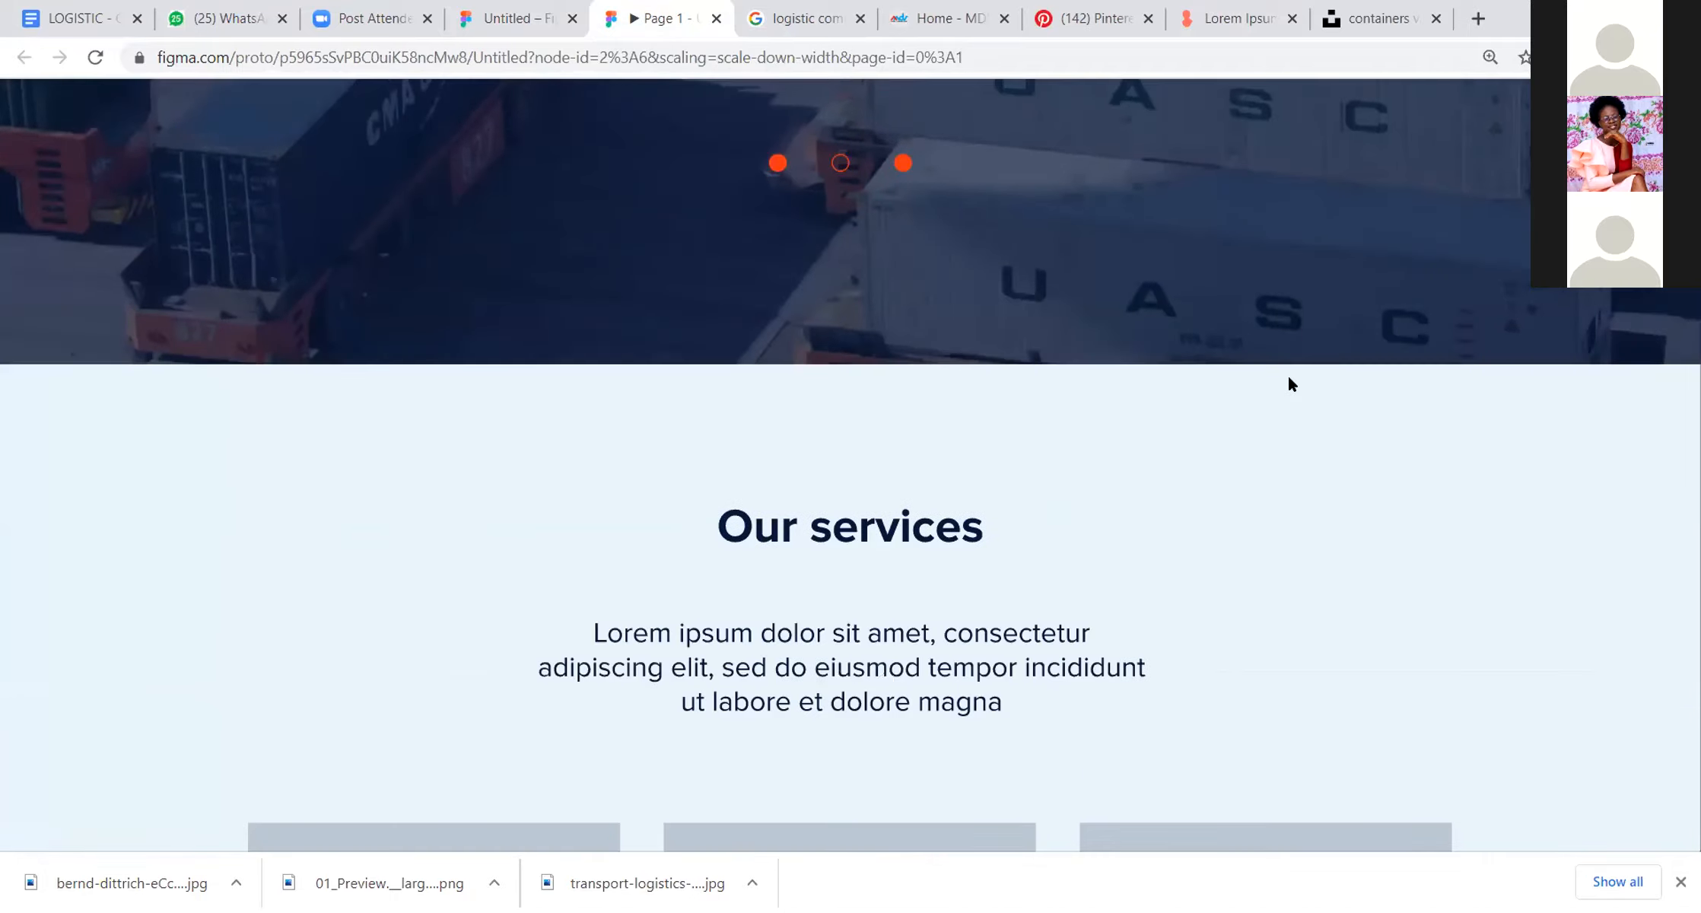
{"action": "scroll", "coordinate": [1291, 383], "scroll_direction": "down", "scroll_amount": 4}
{"action": "scroll", "coordinate": [1288, 374], "scroll_direction": "up", "scroll_amount": 10}
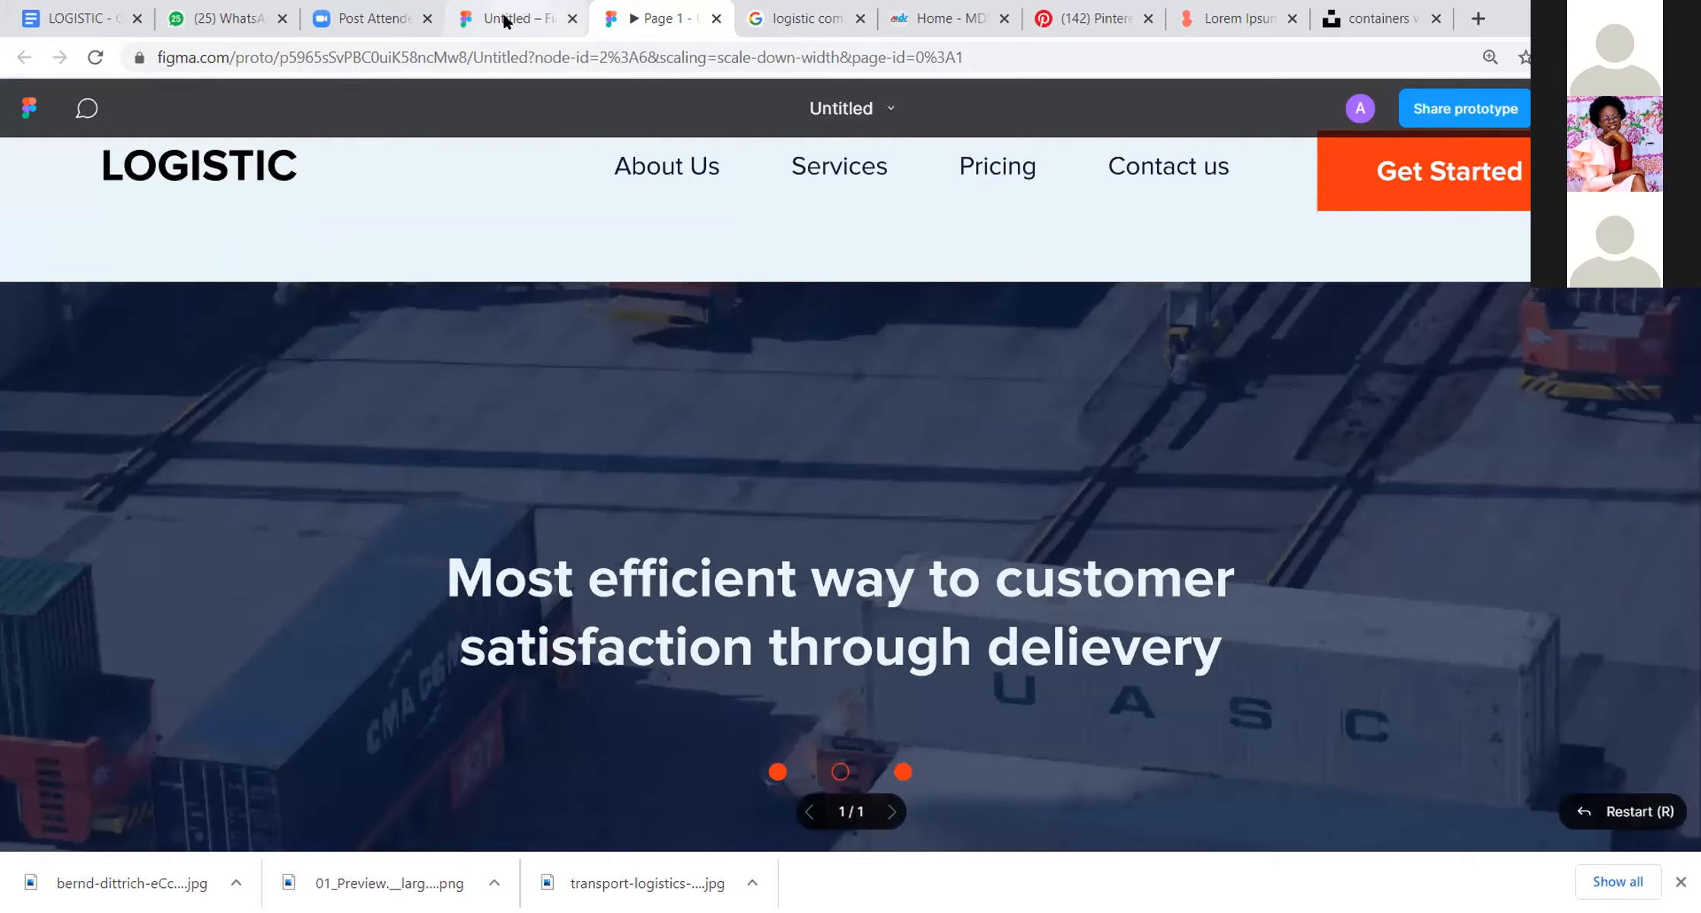
Step: Move the hero photo, overlay, headline and slider dots up together, closer to the navigation bar, and check them in the preview
{"action": "left_click", "coordinate": [506, 18]}
{"action": "scroll", "coordinate": [993, 244], "scroll_direction": "up", "scroll_amount": 3}
{"action": "left_click", "coordinate": [1006, 466]}
{"action": "left_click", "coordinate": [1176, 430]}
{"action": "left_click_drag", "start_coordinate": [1214, 499], "coordinate": [754, 674]}
{"action": "left_click_drag", "start_coordinate": [803, 616], "coordinate": [799, 600]}
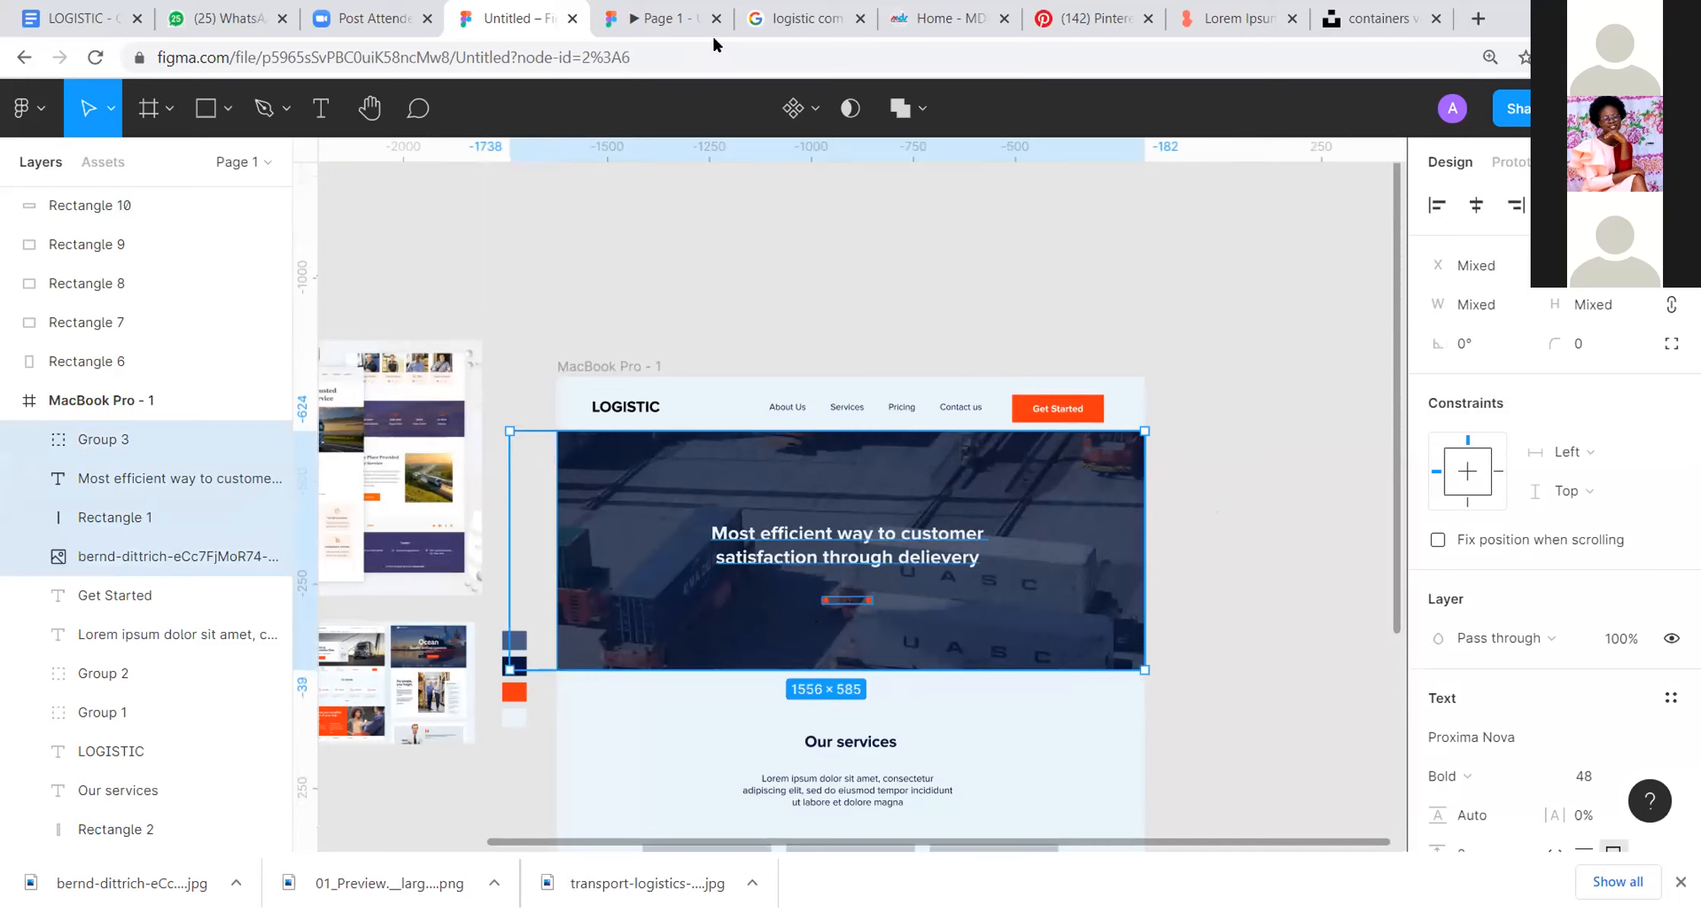
{"action": "left_click", "coordinate": [661, 19]}
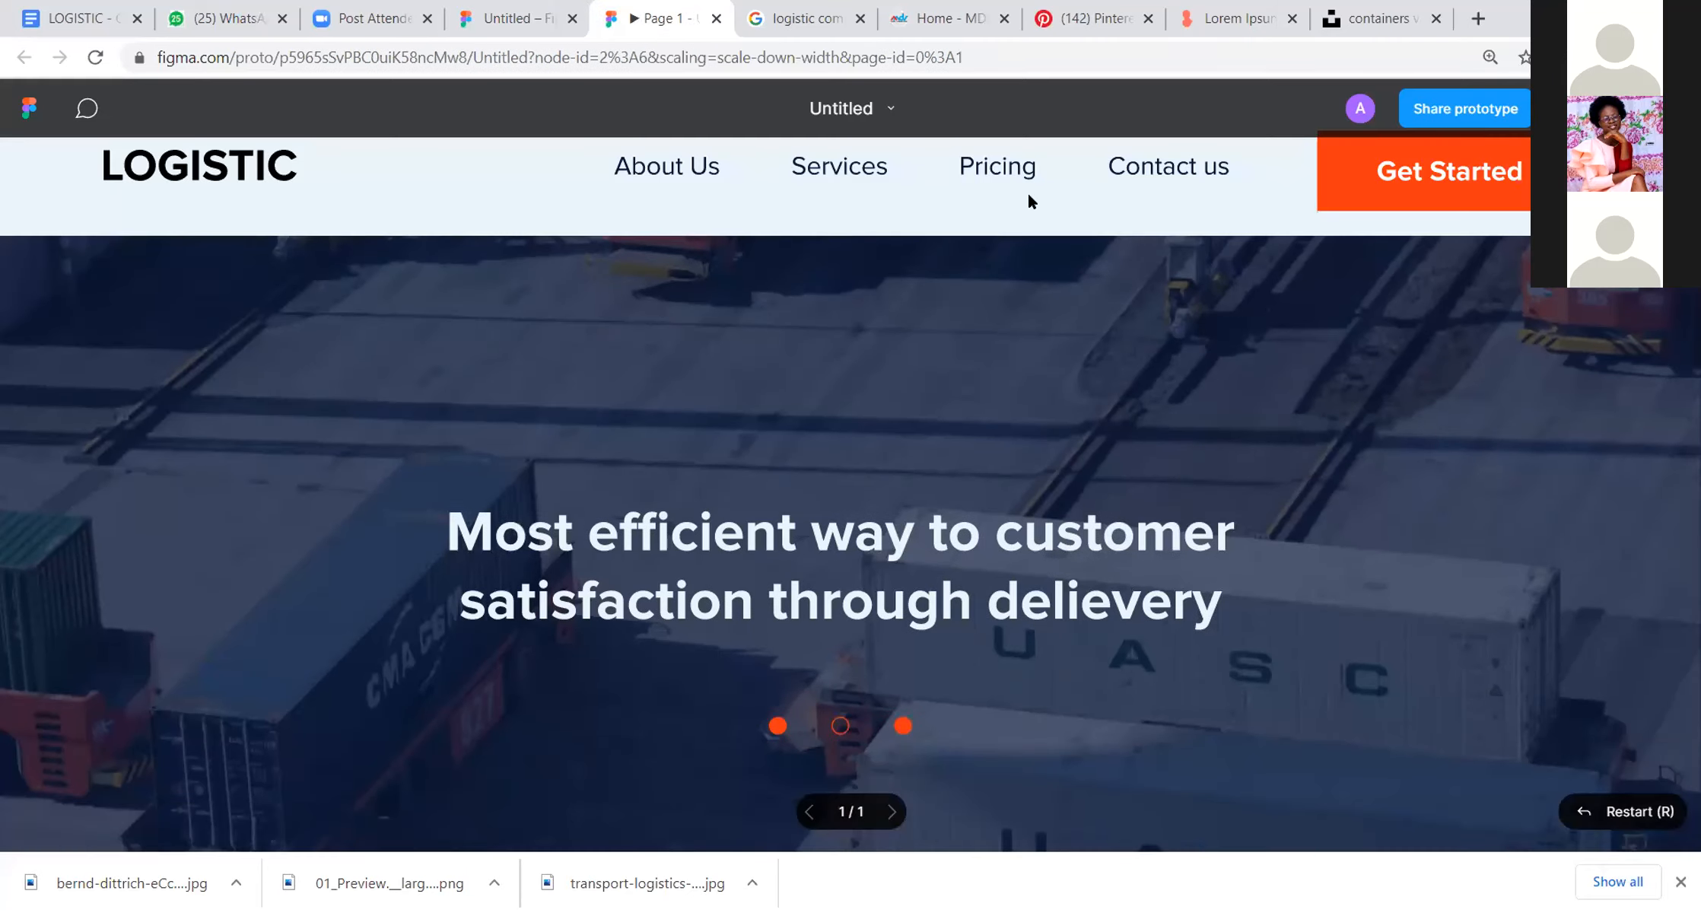
{"action": "scroll", "coordinate": [1028, 194], "scroll_direction": "down", "scroll_amount": 2}
{"action": "scroll", "coordinate": [1028, 193], "scroll_direction": "up", "scroll_amount": 2}
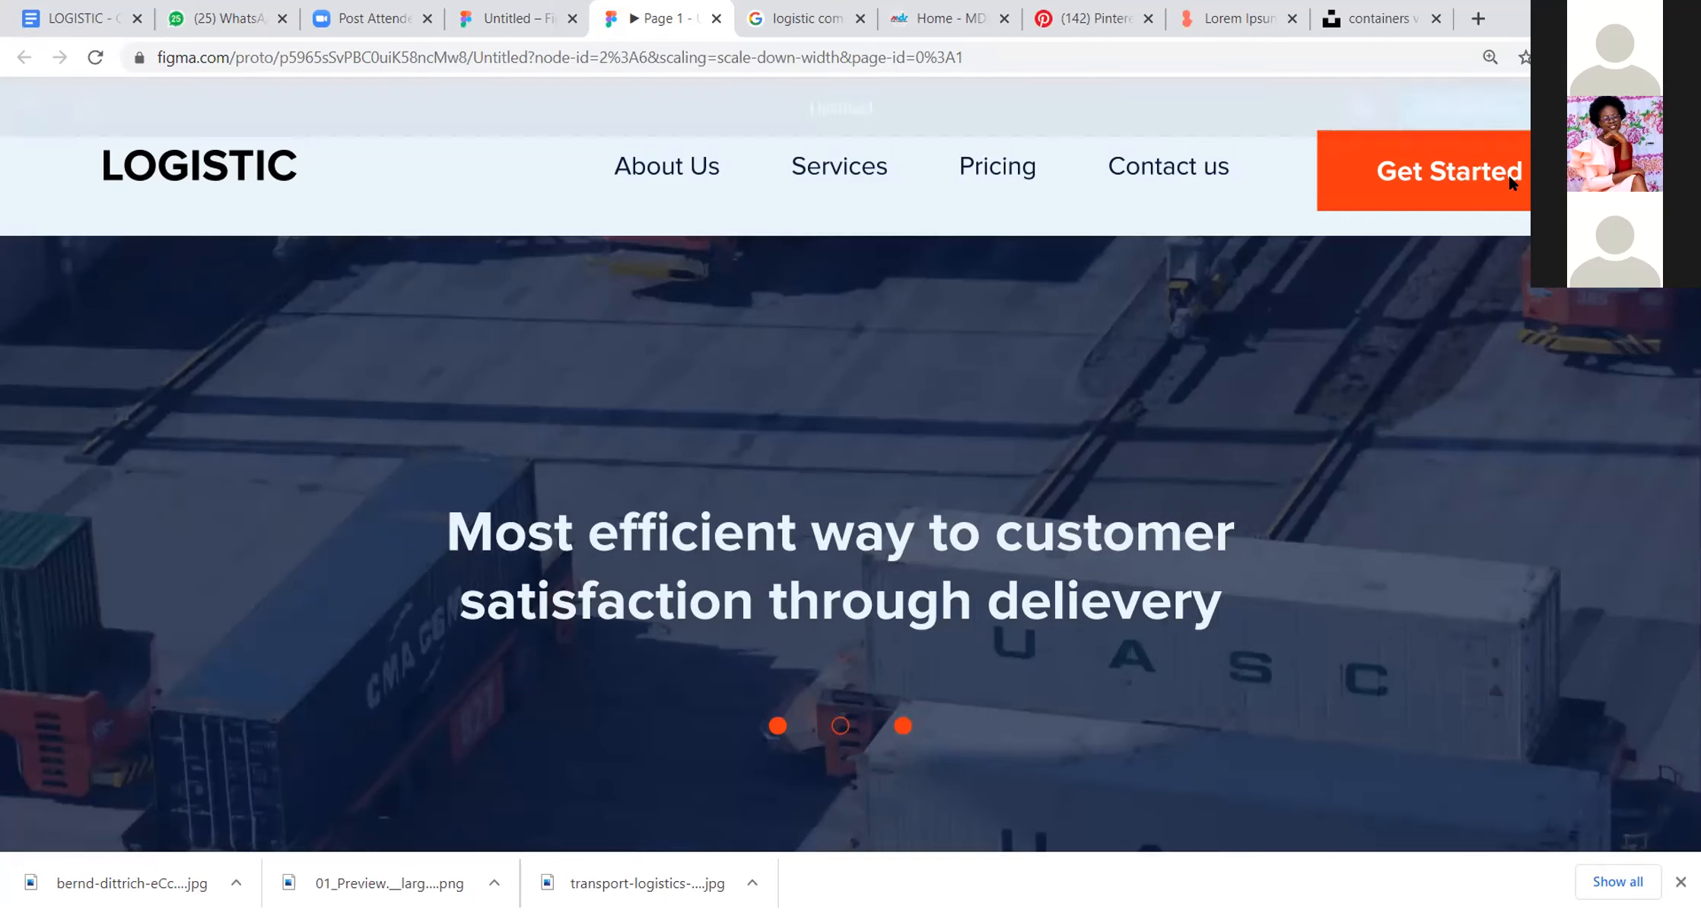
Step: Group the Get Started label with its orange button rectangle and shrink the group to about 194 × 59
{"action": "left_click", "coordinate": [501, 16]}
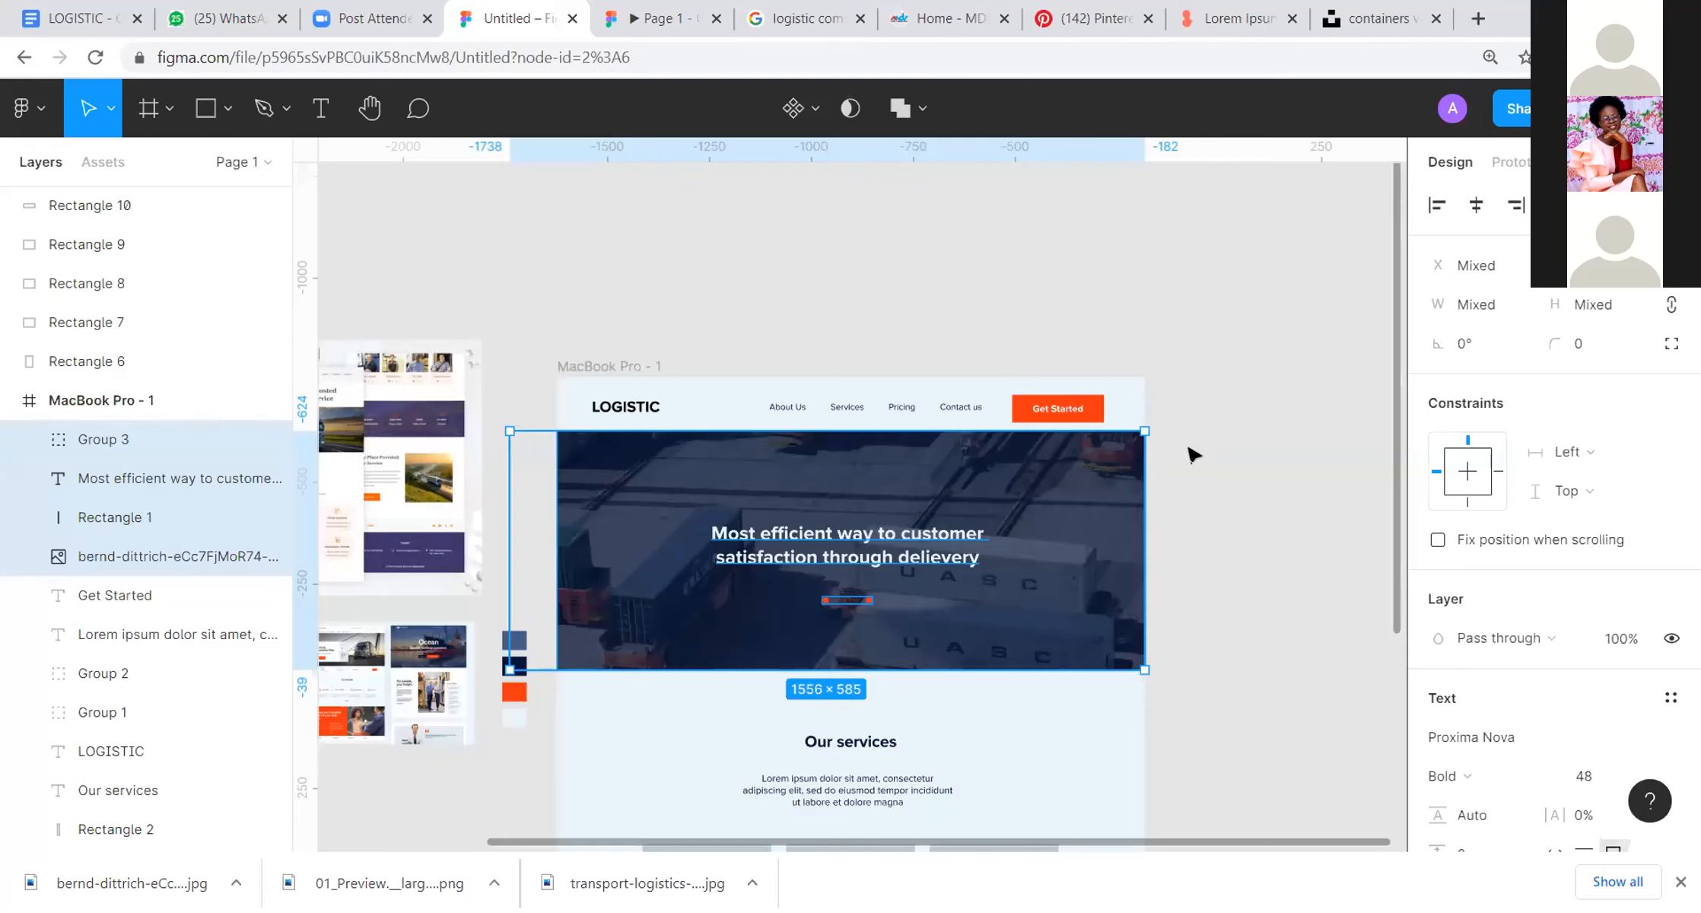
{"action": "left_click", "coordinate": [1122, 402]}
{"action": "left_click", "coordinate": [1072, 415]}
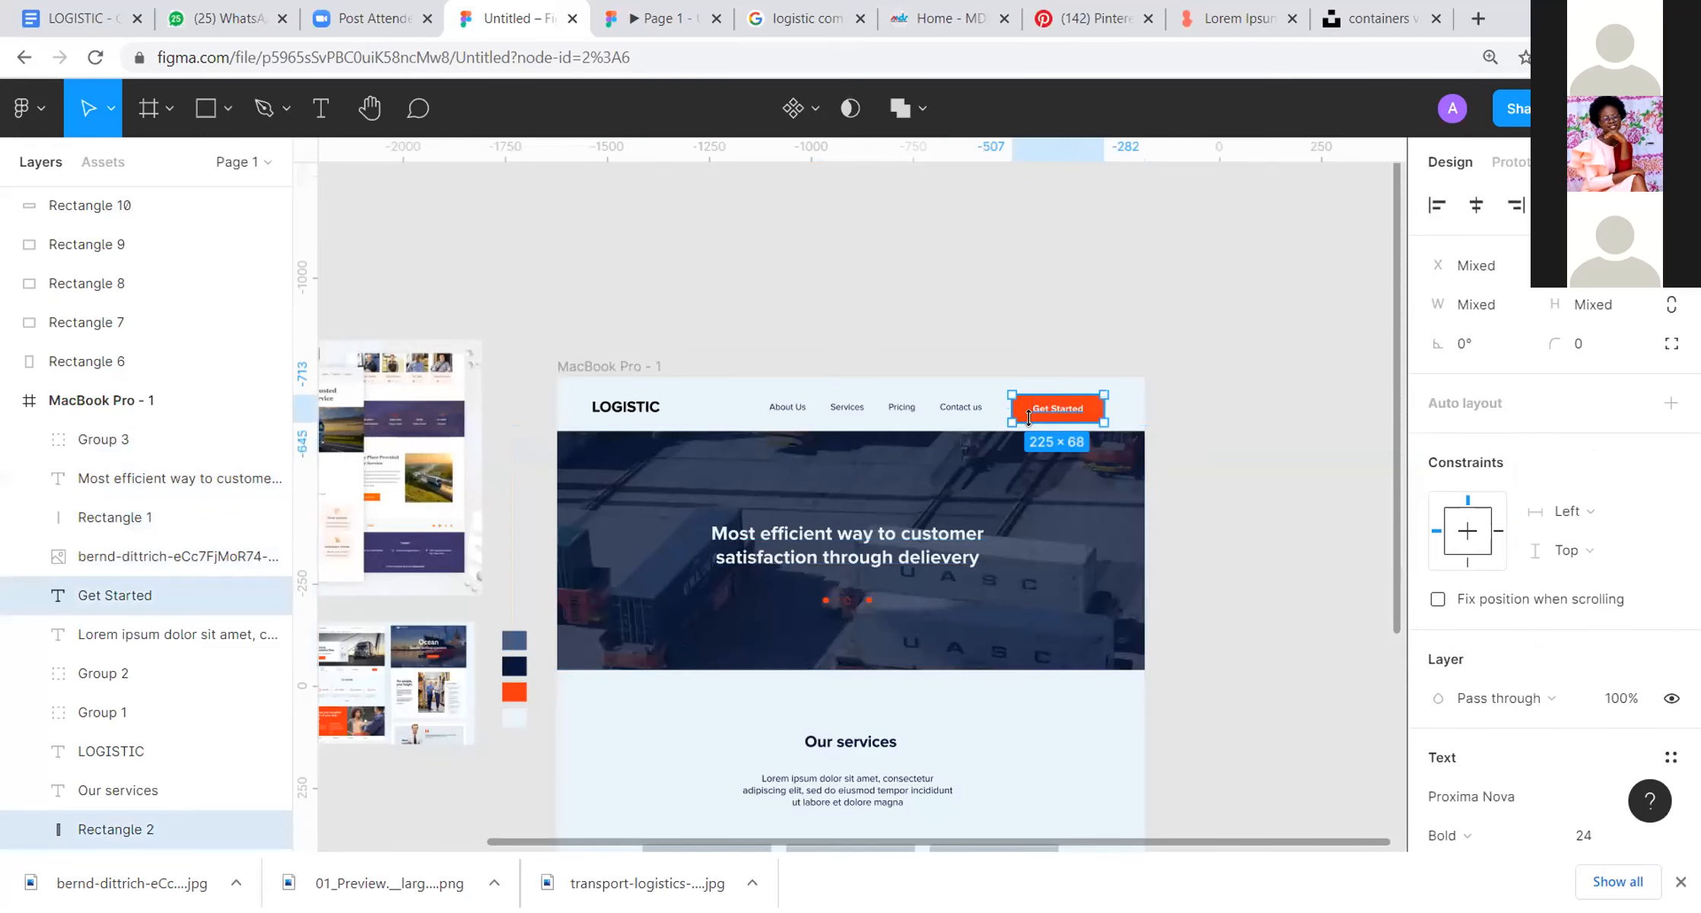
{"action": "left_click_drag", "start_coordinate": [1104, 422], "coordinate": [1088, 417]}
{"action": "left_click", "coordinate": [1243, 394]}
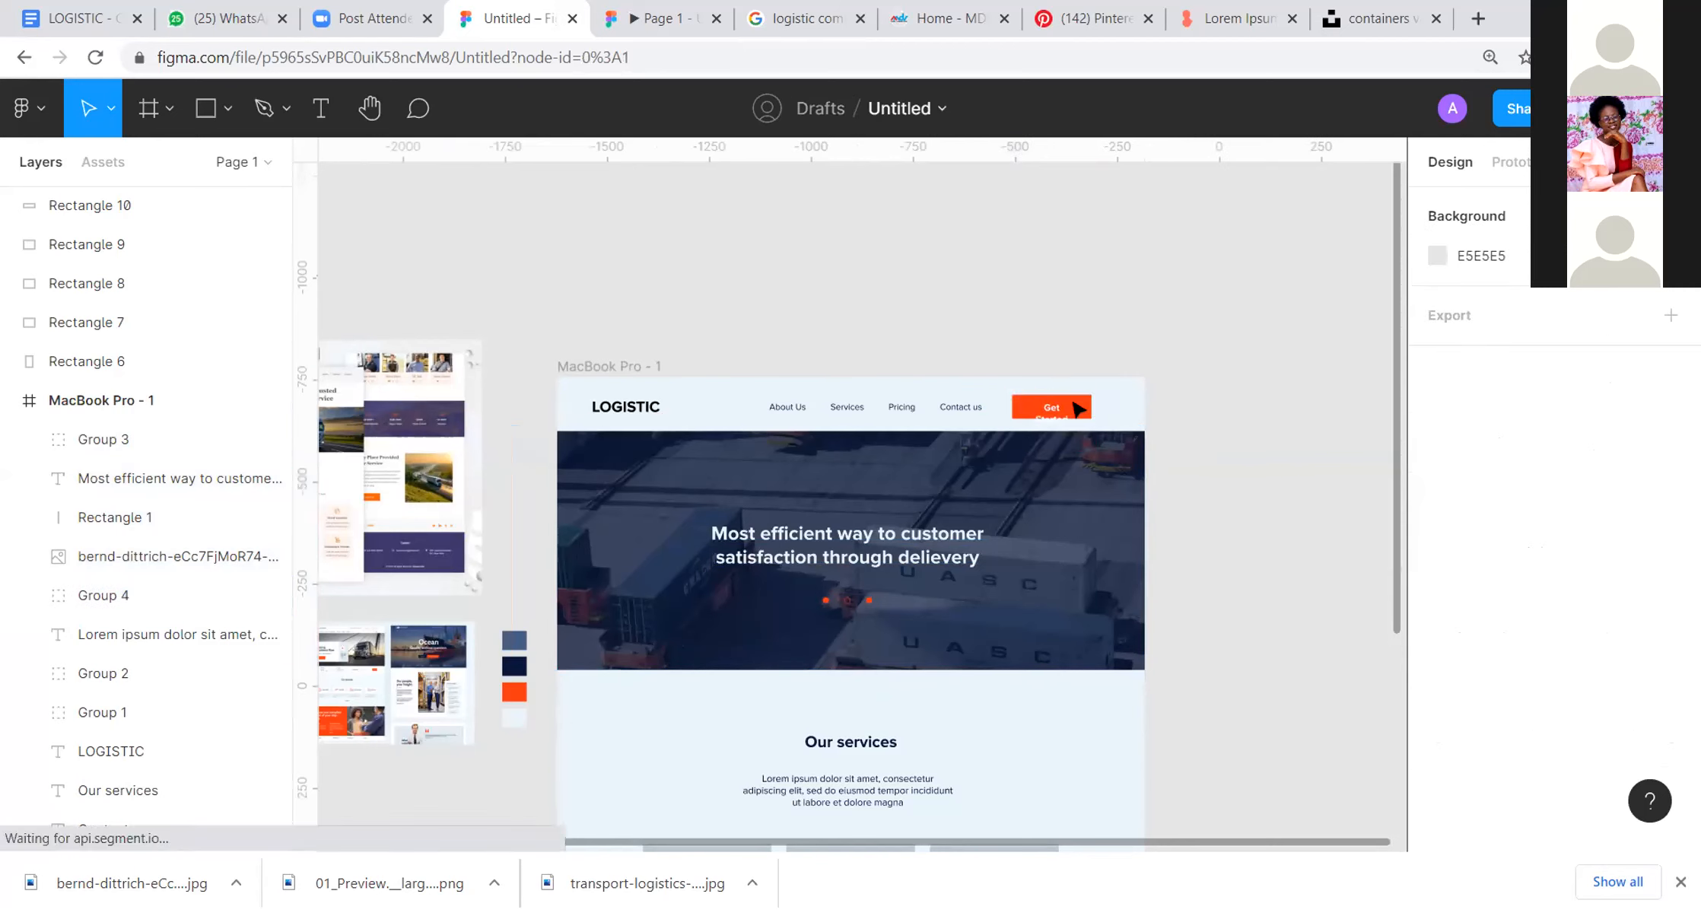
Step: Ungroup the Get Started button and fit its label on one line, 127 × 25, centred on the button at X 1149, Y 59
{"action": "left_click", "coordinate": [1071, 406]}
{"action": "right_click", "coordinate": [1050, 367]}
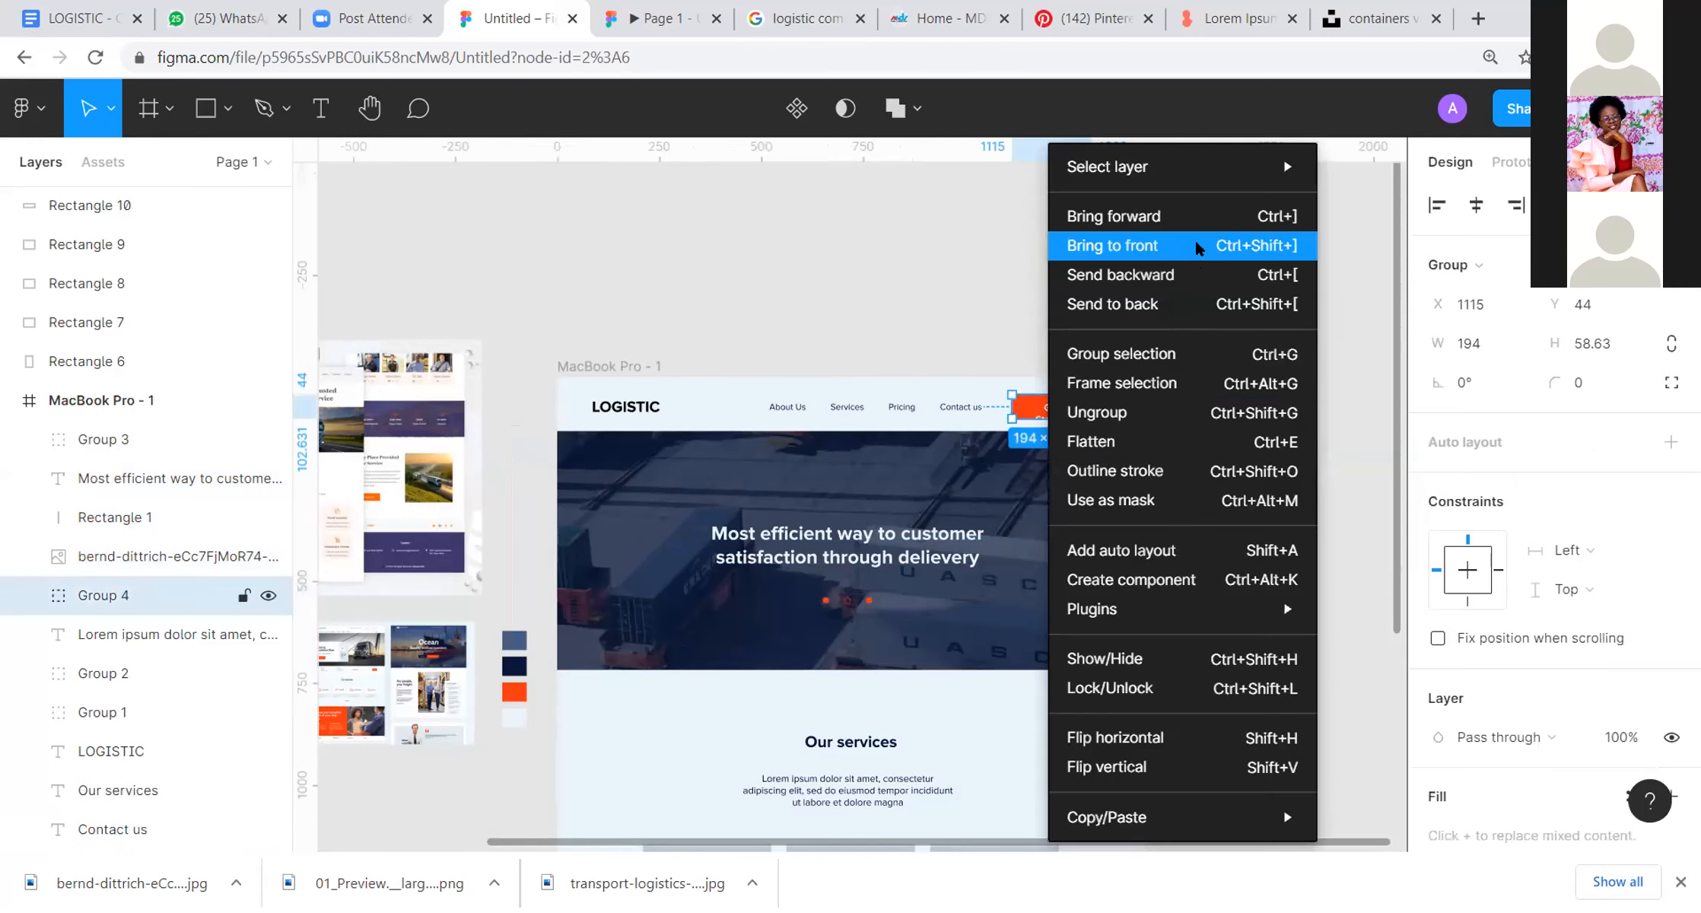
{"action": "left_click", "coordinate": [1210, 415]}
{"action": "left_click", "coordinate": [1294, 369]}
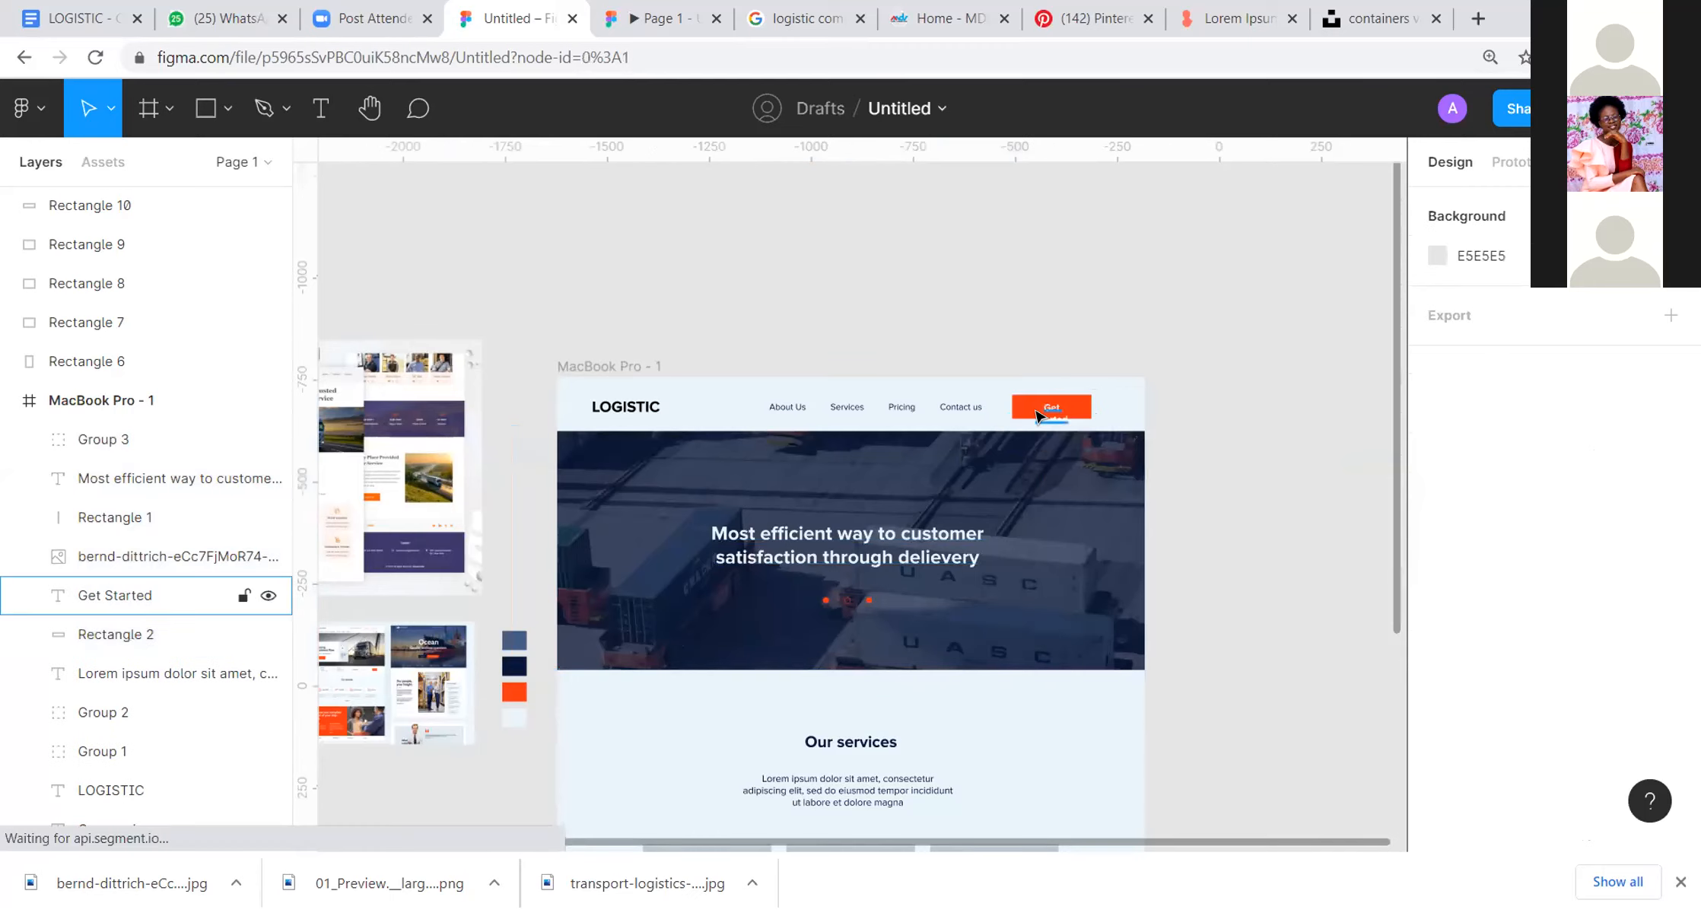
{"action": "scroll", "coordinate": [1115, 400], "scroll_direction": "up", "scroll_amount": 5}
{"action": "left_click", "coordinate": [1121, 396]}
{"action": "mouse_move", "coordinate": [1145, 386]}
{"action": "left_mouse_down"}
{"action": "mouse_move", "coordinate": [1192, 374]}
{"action": "mouse_move", "coordinate": [1130, 410]}
{"action": "mouse_move", "coordinate": [1128, 382]}
{"action": "left_mouse_up"}
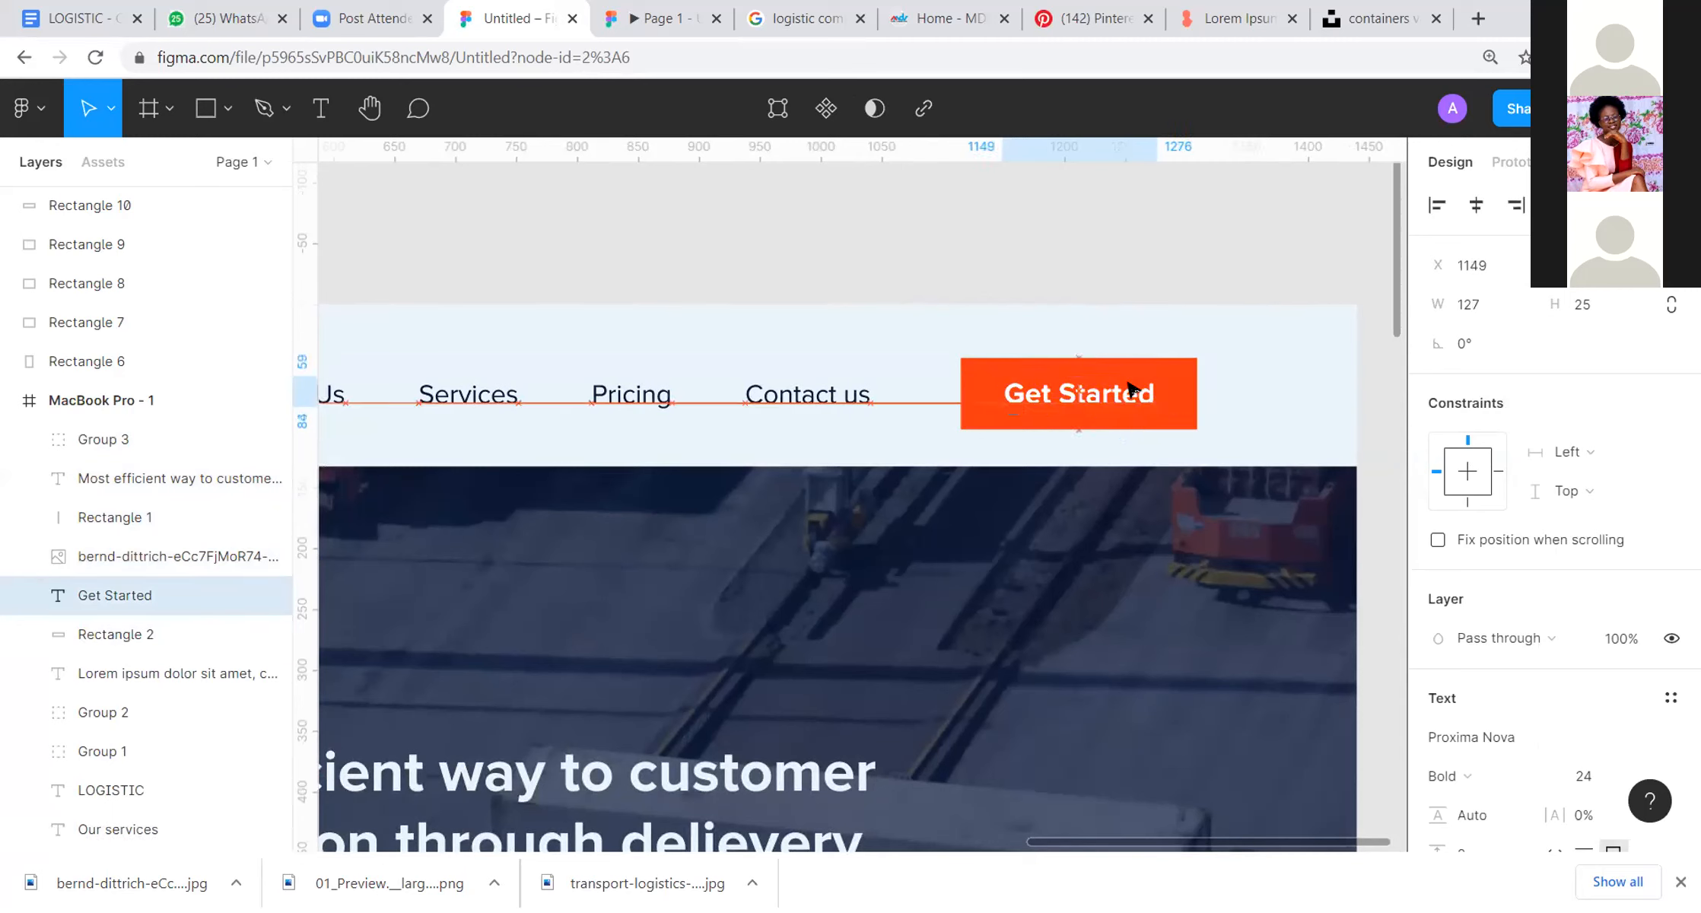
{"action": "scroll", "coordinate": [1141, 390], "scroll_direction": "down", "scroll_amount": 5}
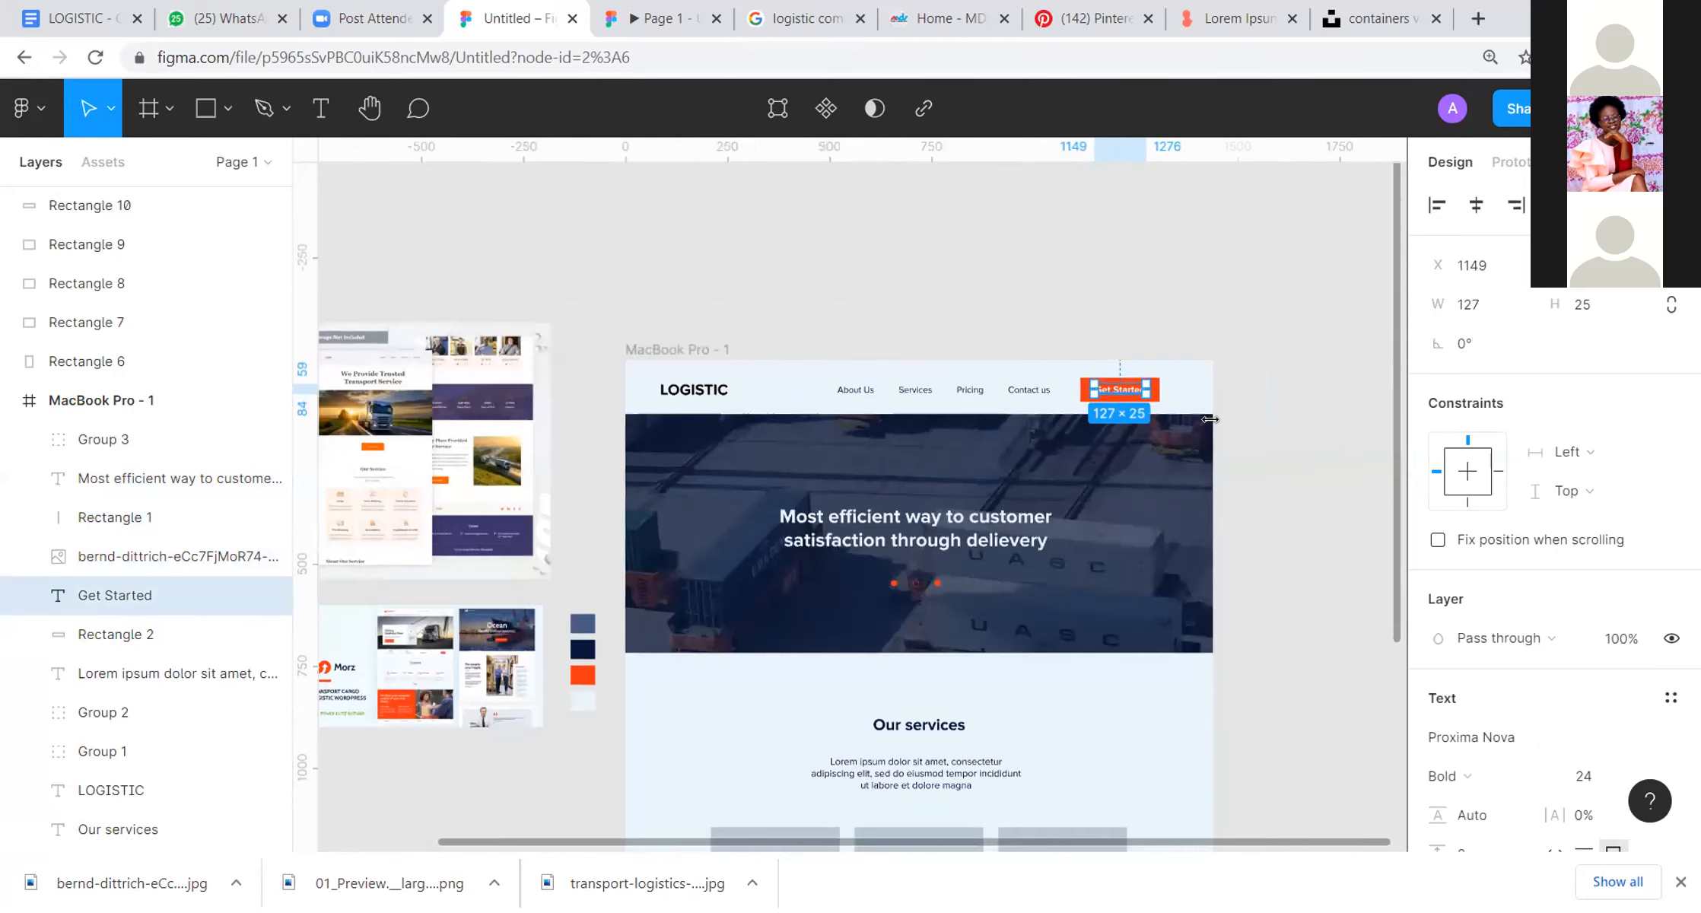
{"action": "scroll", "coordinate": [1263, 327], "scroll_direction": "down", "scroll_amount": 3}
{"action": "left_click", "coordinate": [1286, 310]}
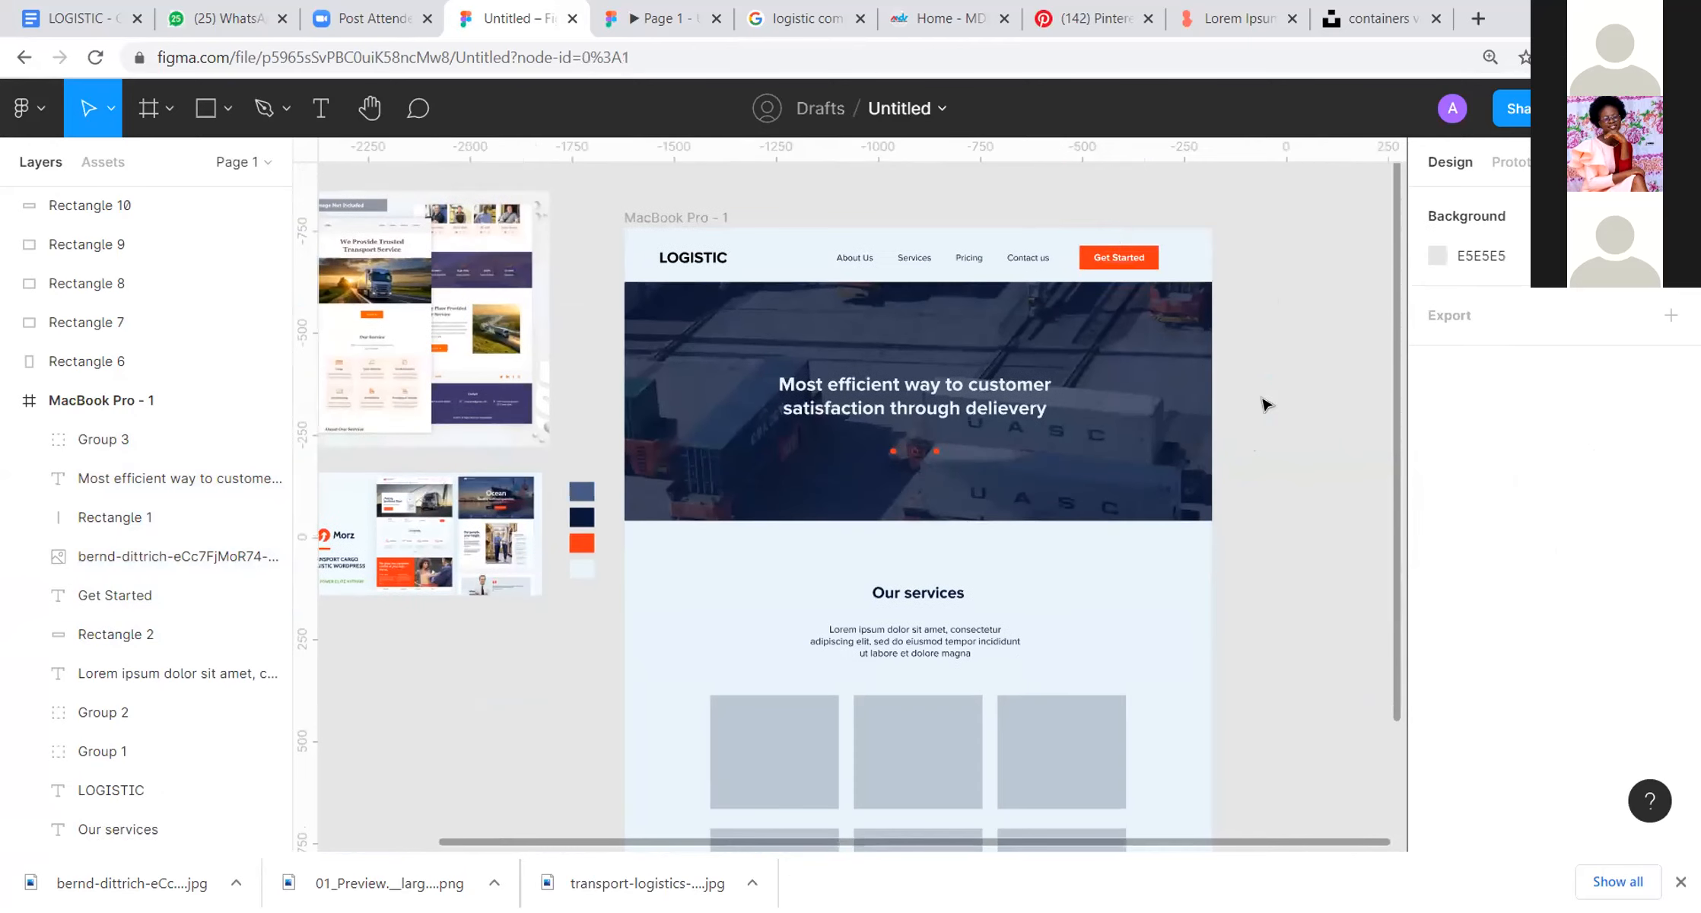
Step: Recolour the LOGISTIC logo text with the dark navy sampled from the palette swatches
{"action": "left_click", "coordinate": [676, 258]}
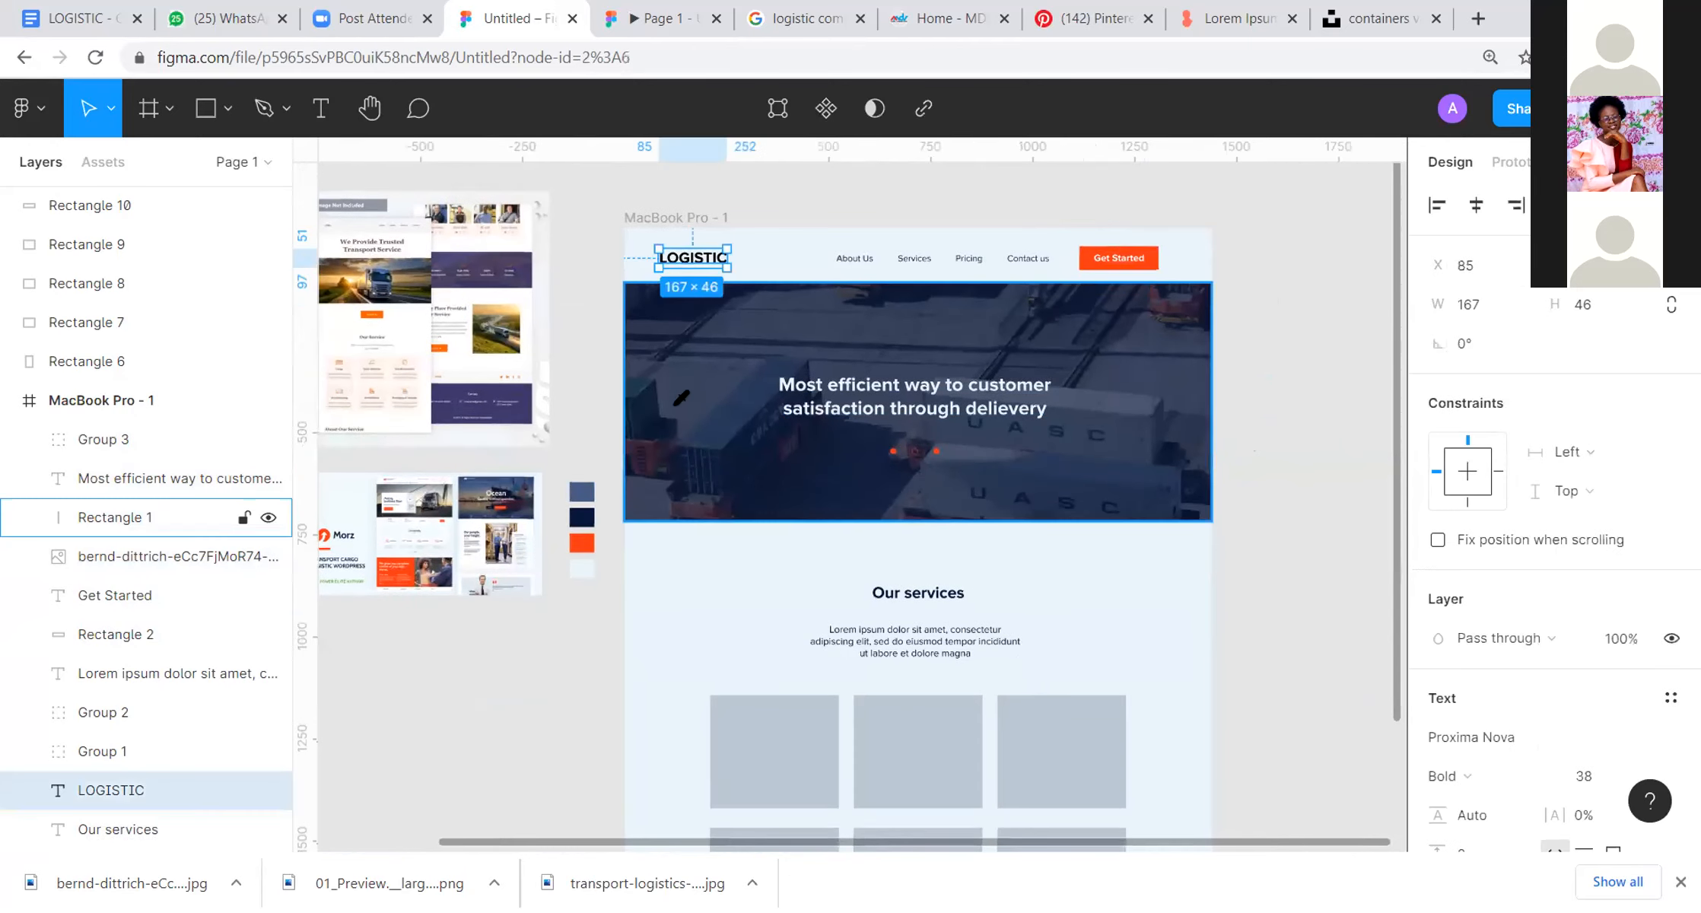
{"action": "key", "text": "i"}
{"action": "left_click", "coordinate": [582, 517]}
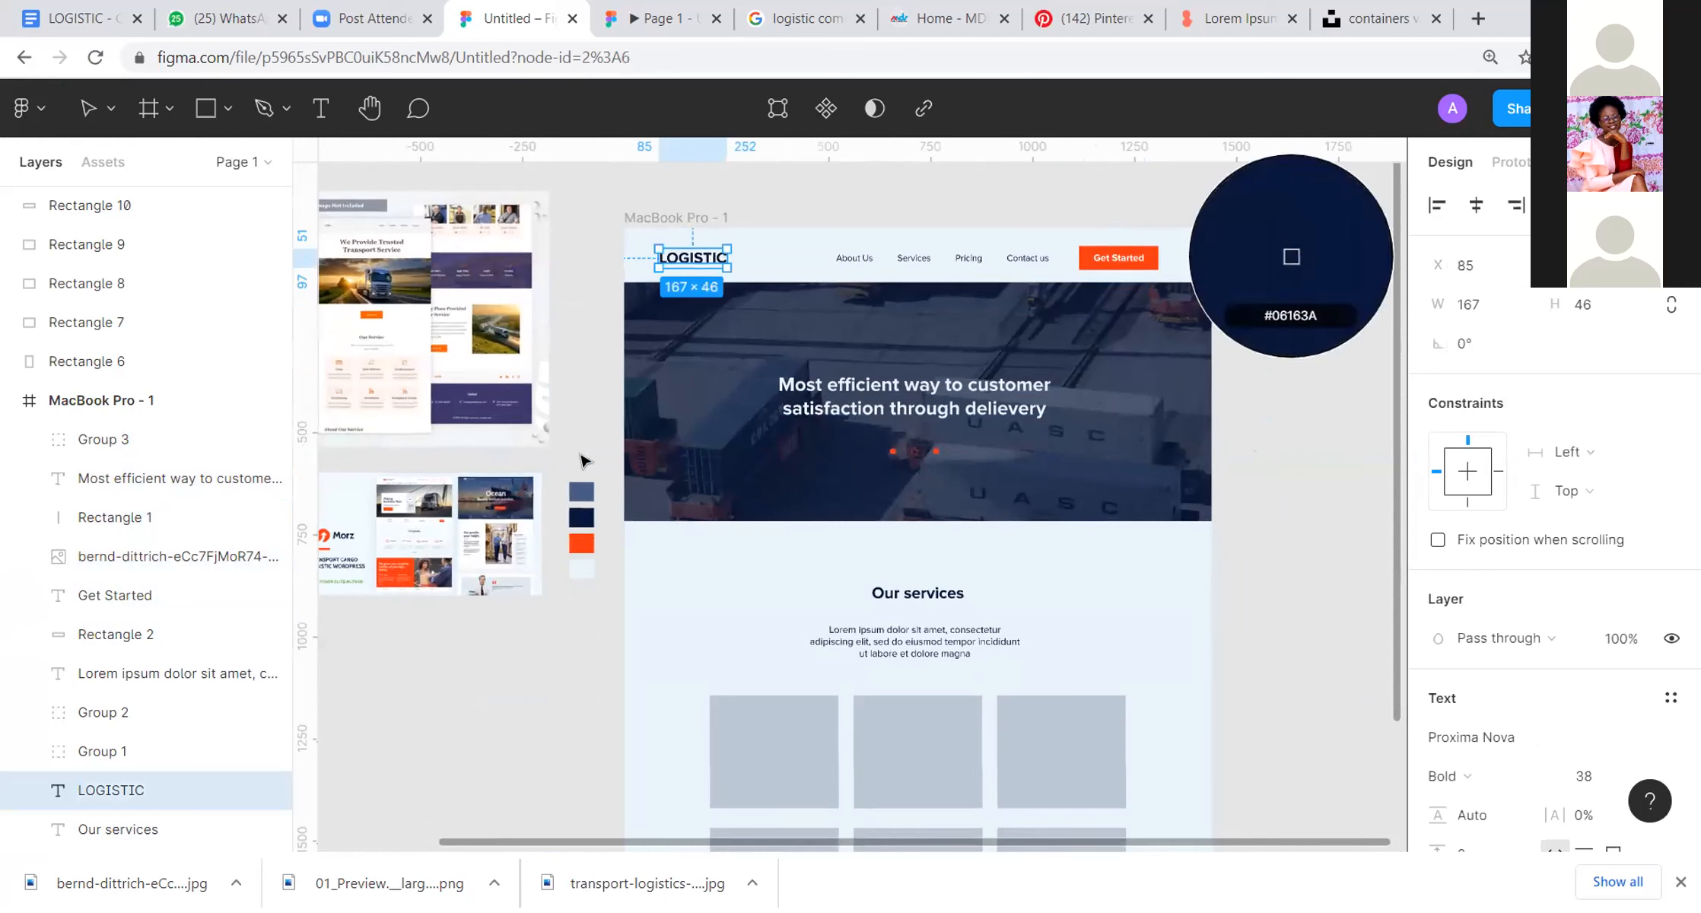
{"action": "left_click", "coordinate": [569, 268]}
Step: Move the Our services heading, paragraph and both rows of placeholder cards up, closer to the hero, and check the page in the preview
{"action": "scroll", "coordinate": [1084, 426], "scroll_direction": "down", "scroll_amount": 2}
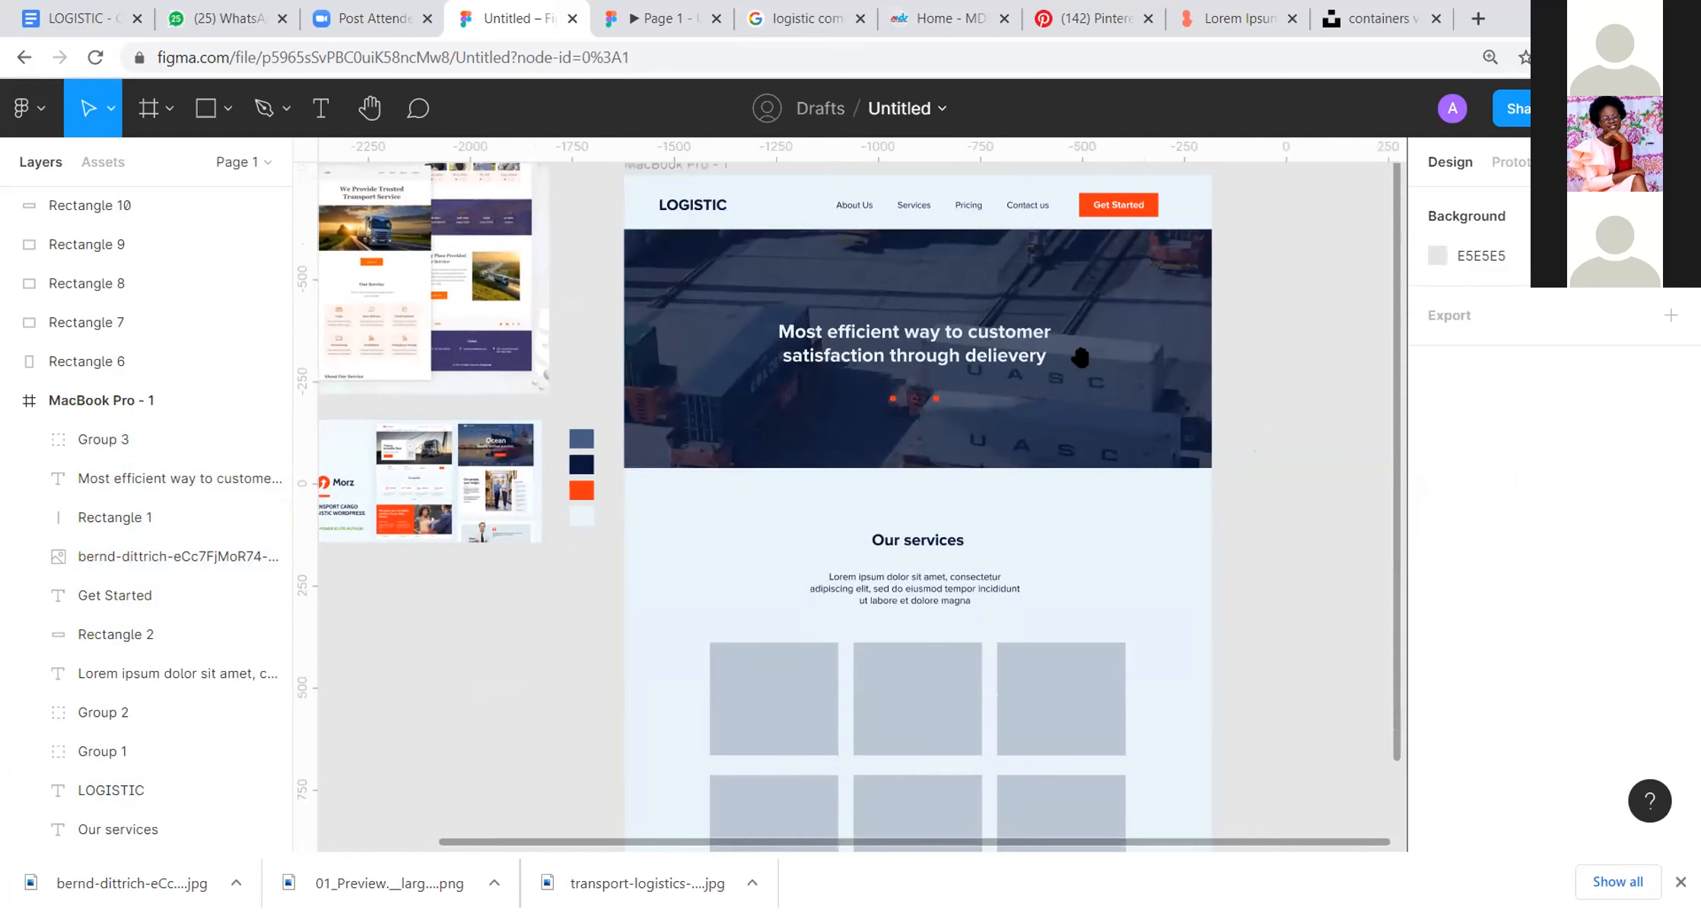
{"action": "left_click_drag", "start_coordinate": [1085, 420], "coordinate": [1091, 452]}
{"action": "left_click_drag", "start_coordinate": [712, 512], "coordinate": [956, 789]}
{"action": "left_click_drag", "start_coordinate": [802, 633], "coordinate": [1108, 821]}
{"action": "left_click_drag", "start_coordinate": [1017, 431], "coordinate": [1021, 412]}
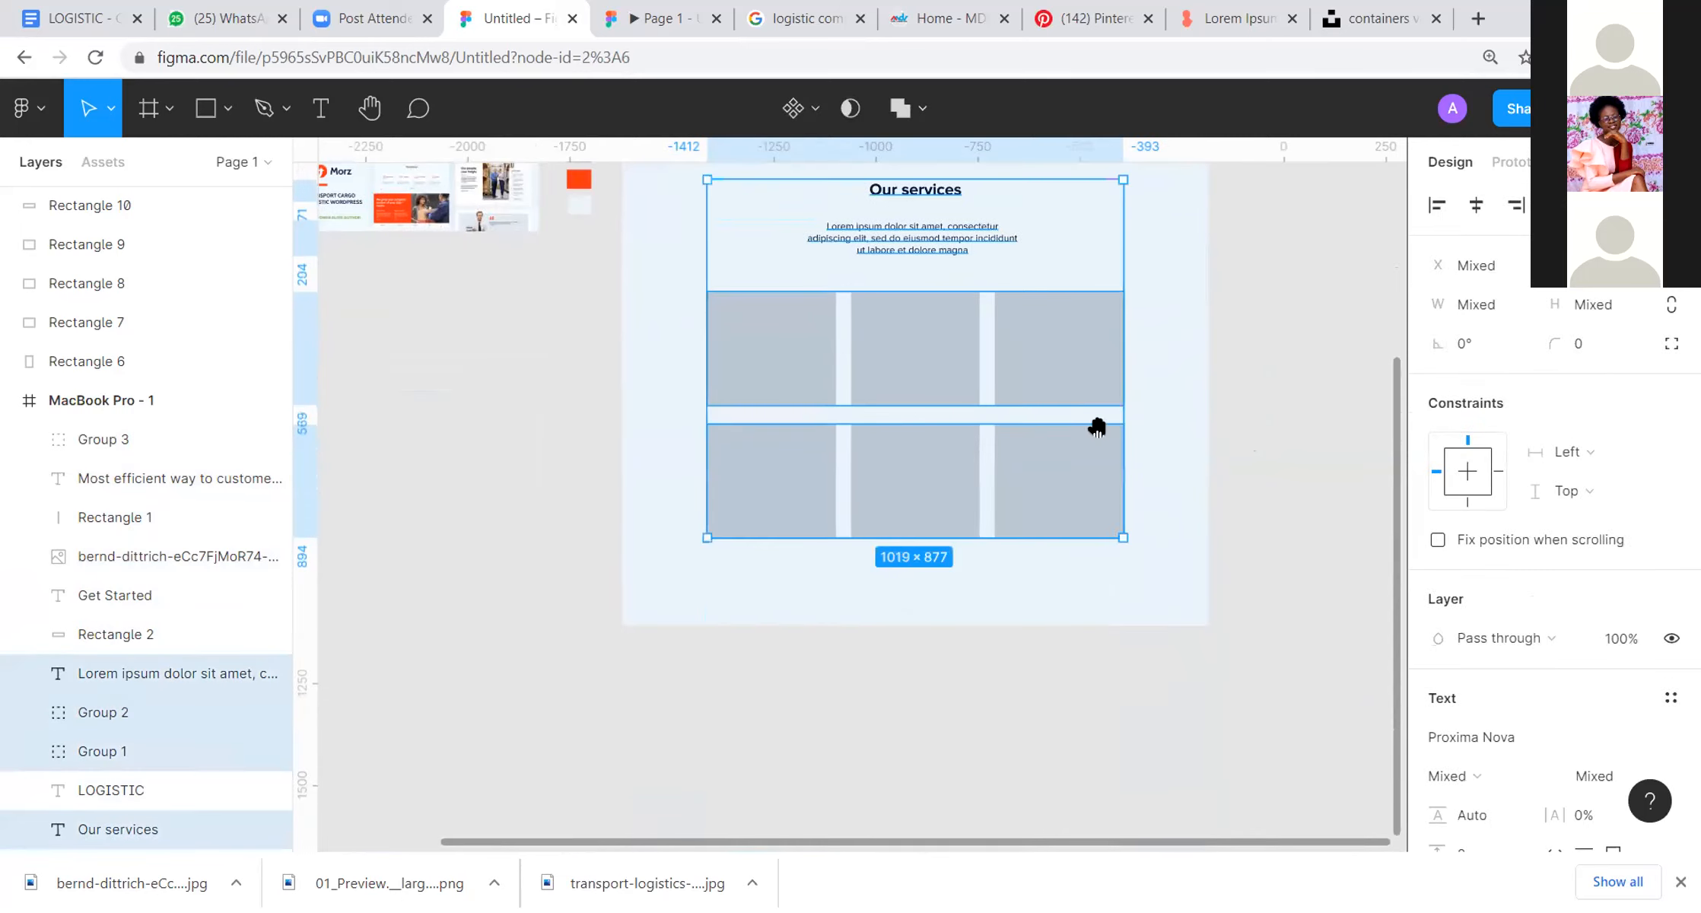
{"action": "scroll", "coordinate": [1104, 464], "scroll_direction": "up", "scroll_amount": 3}
{"action": "left_click", "coordinate": [1233, 468]}
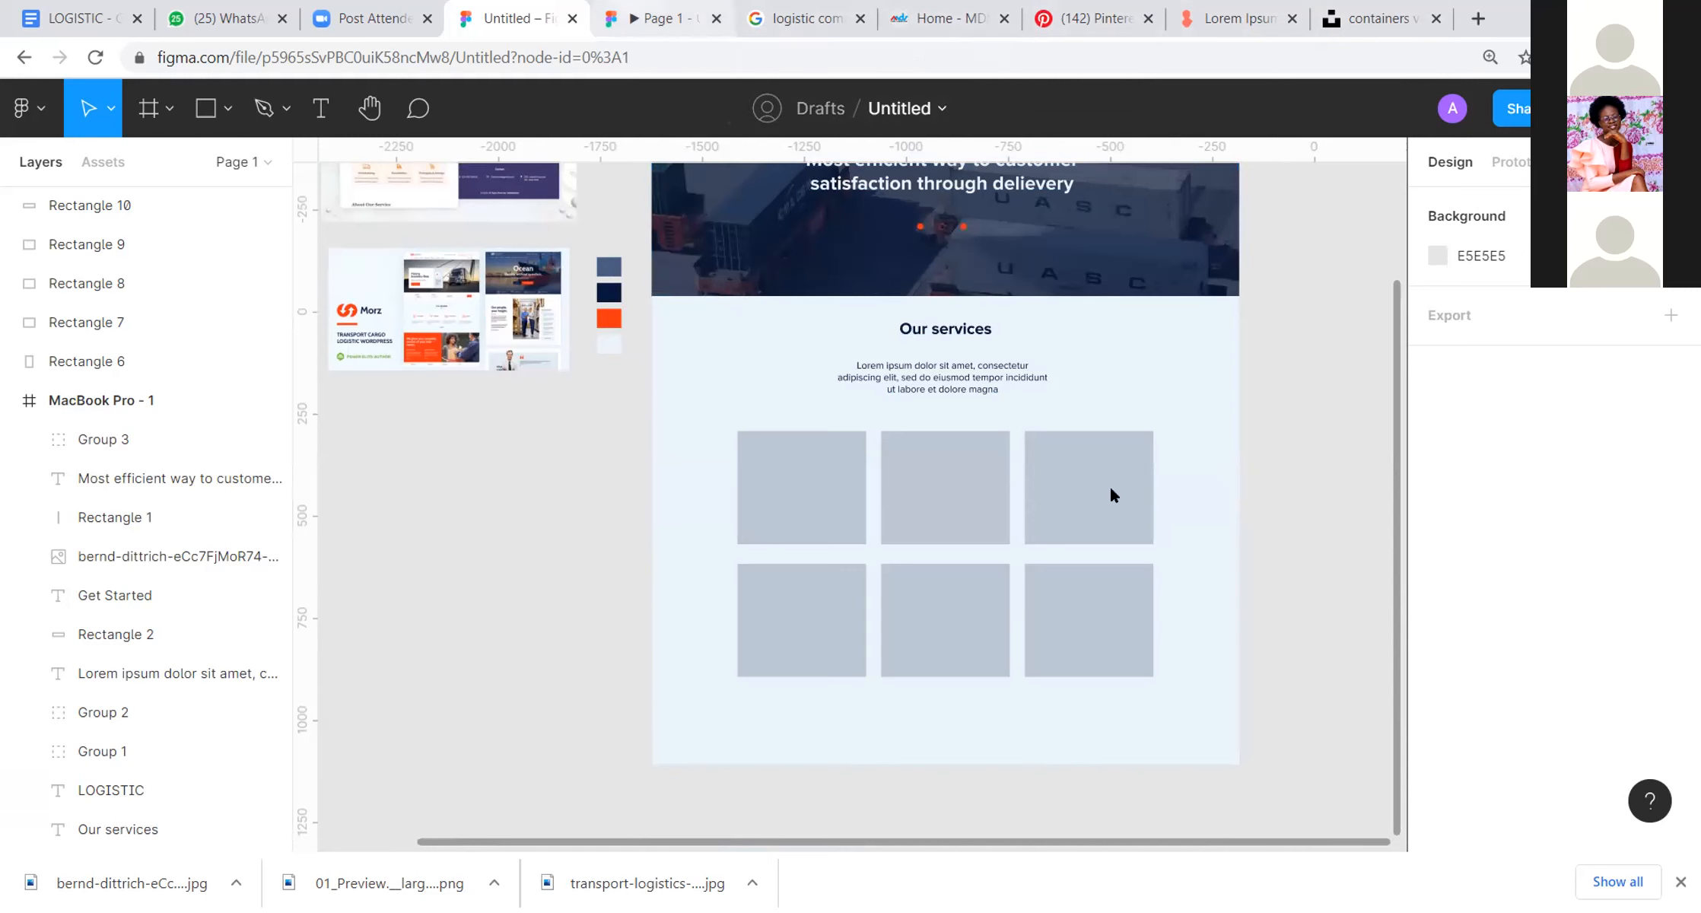
{"action": "key", "text": "ctrl+Tab"}
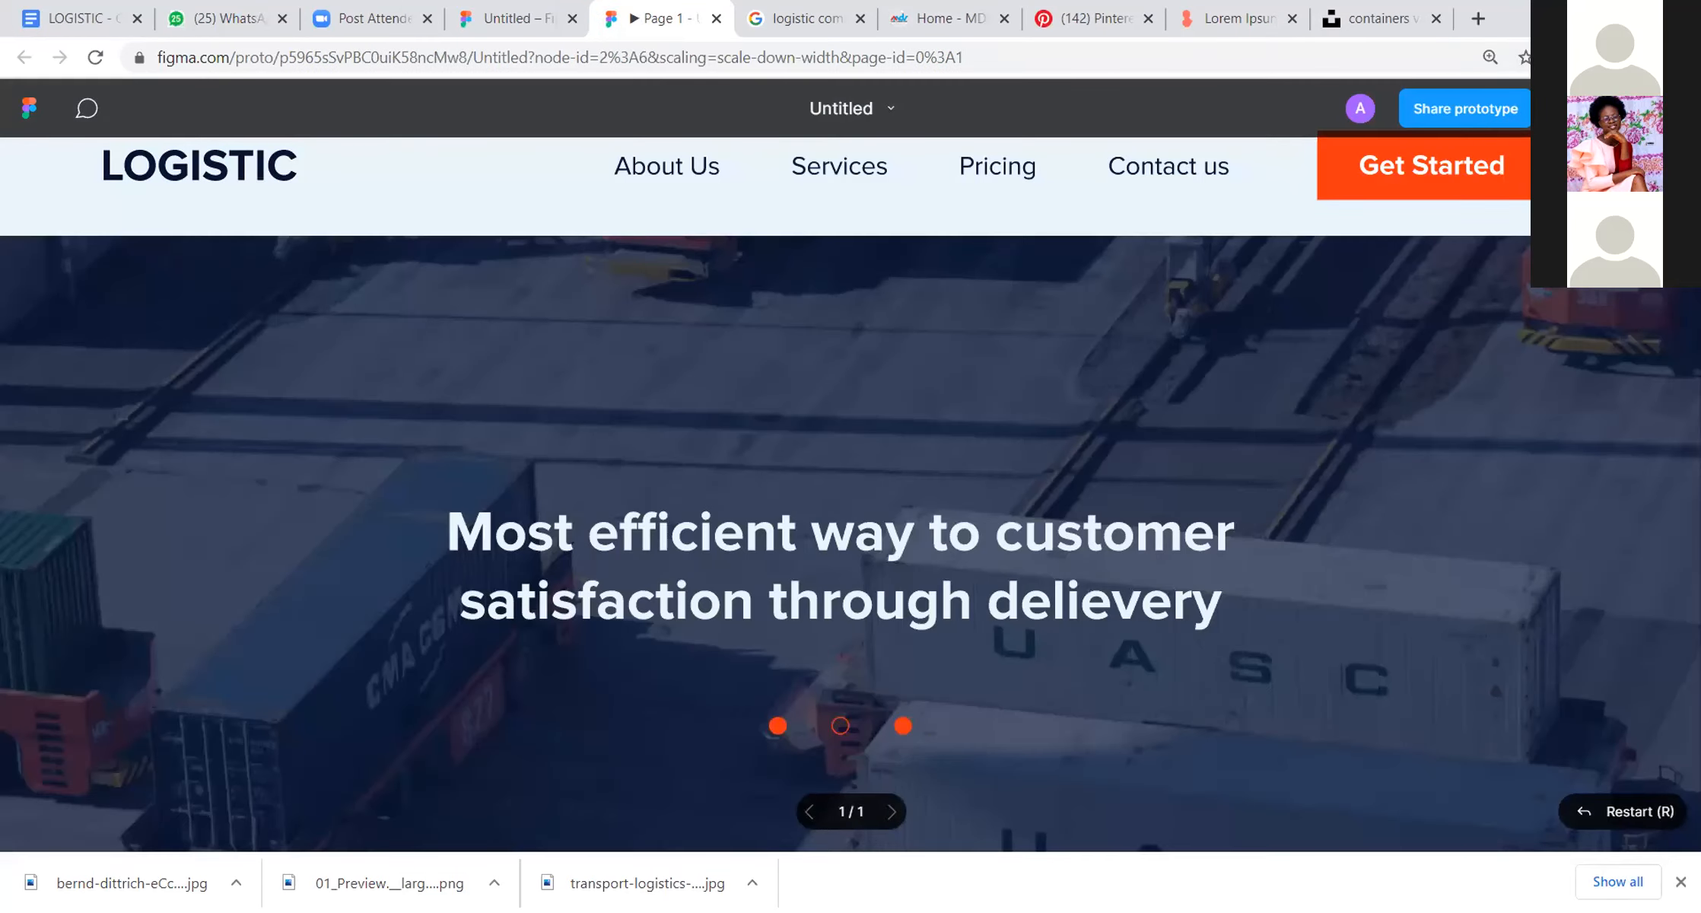
{"action": "scroll", "coordinate": [1435, 520], "scroll_direction": "down", "scroll_amount": 12}
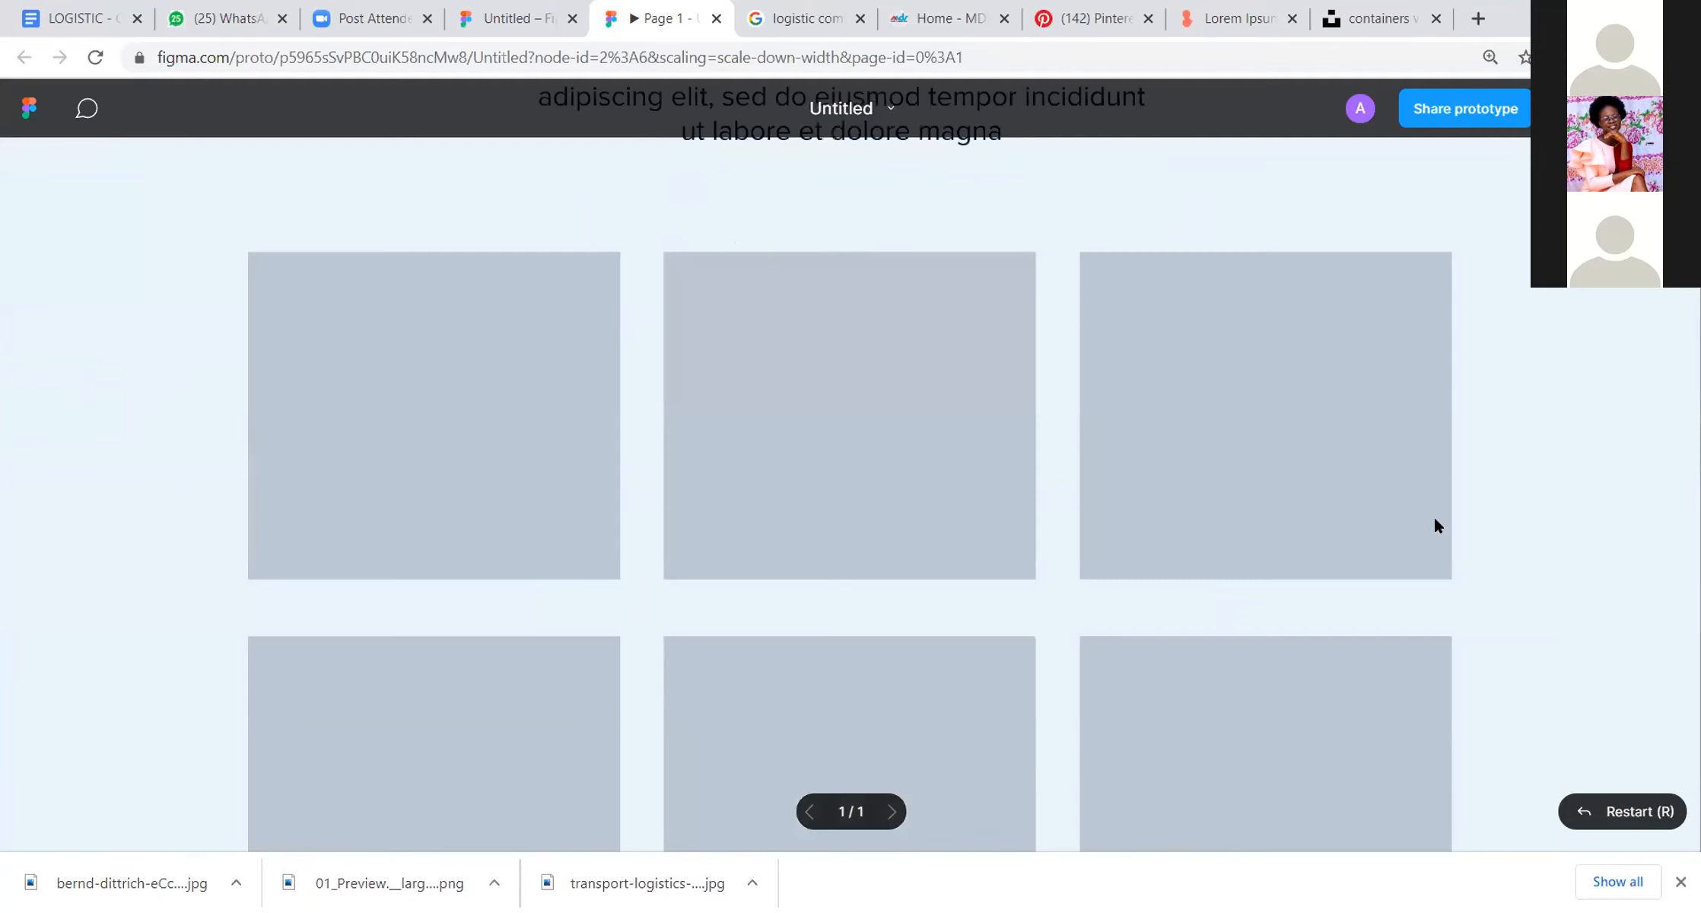
{"action": "scroll", "coordinate": [1435, 520], "scroll_direction": "up", "scroll_amount": 12}
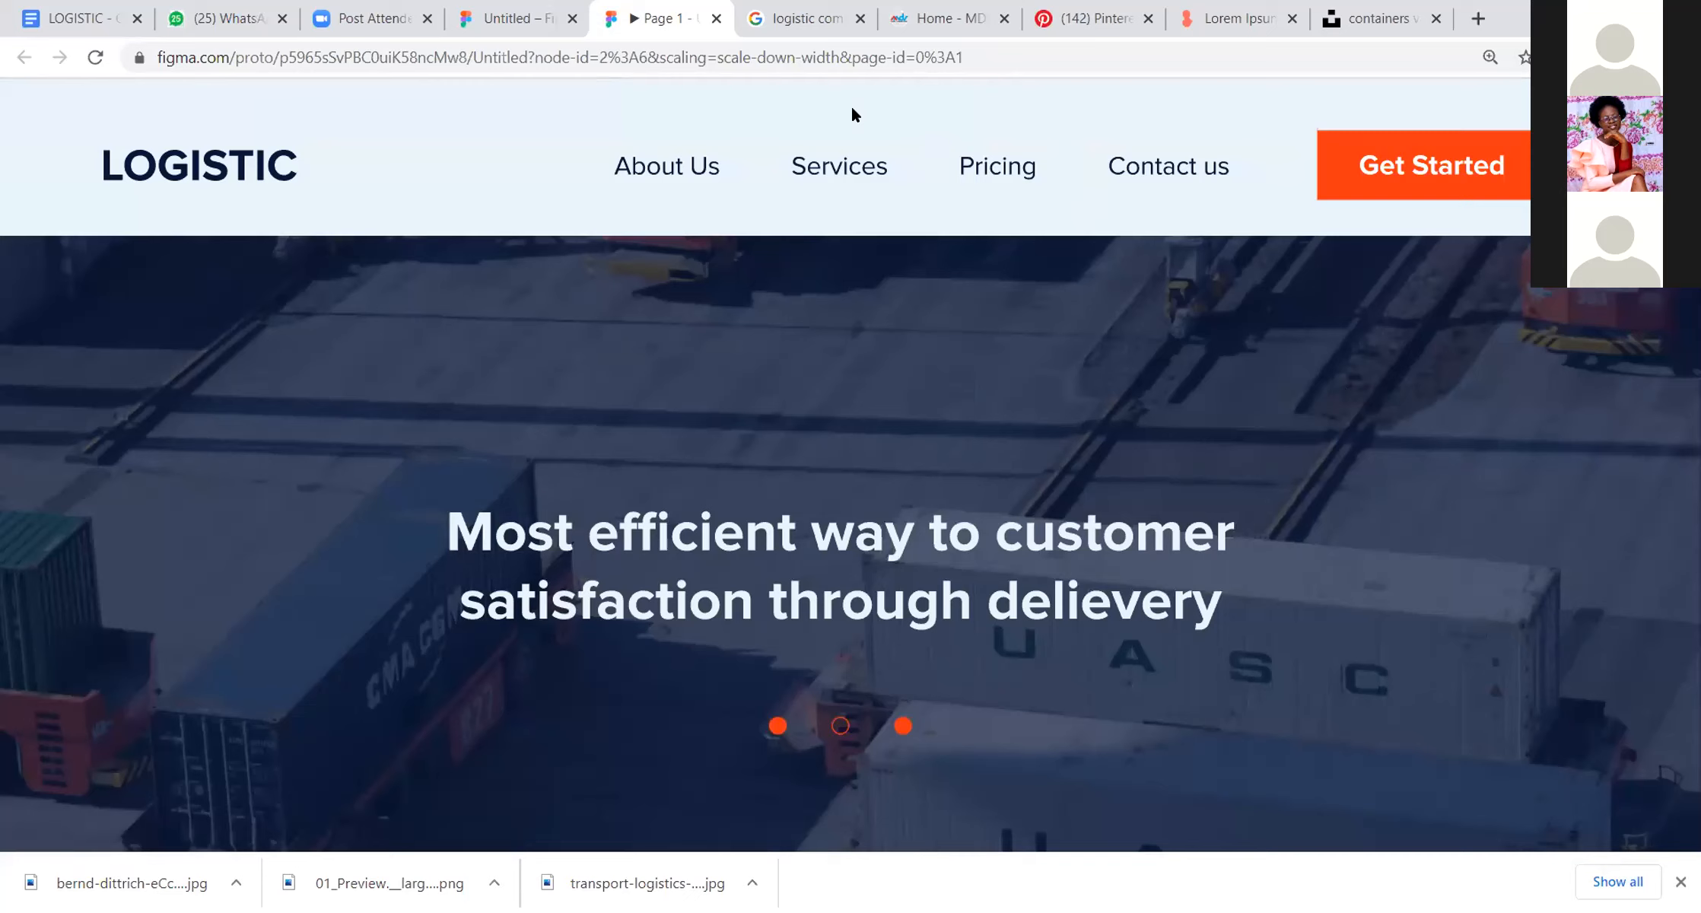
{"action": "left_click", "coordinate": [508, 18]}
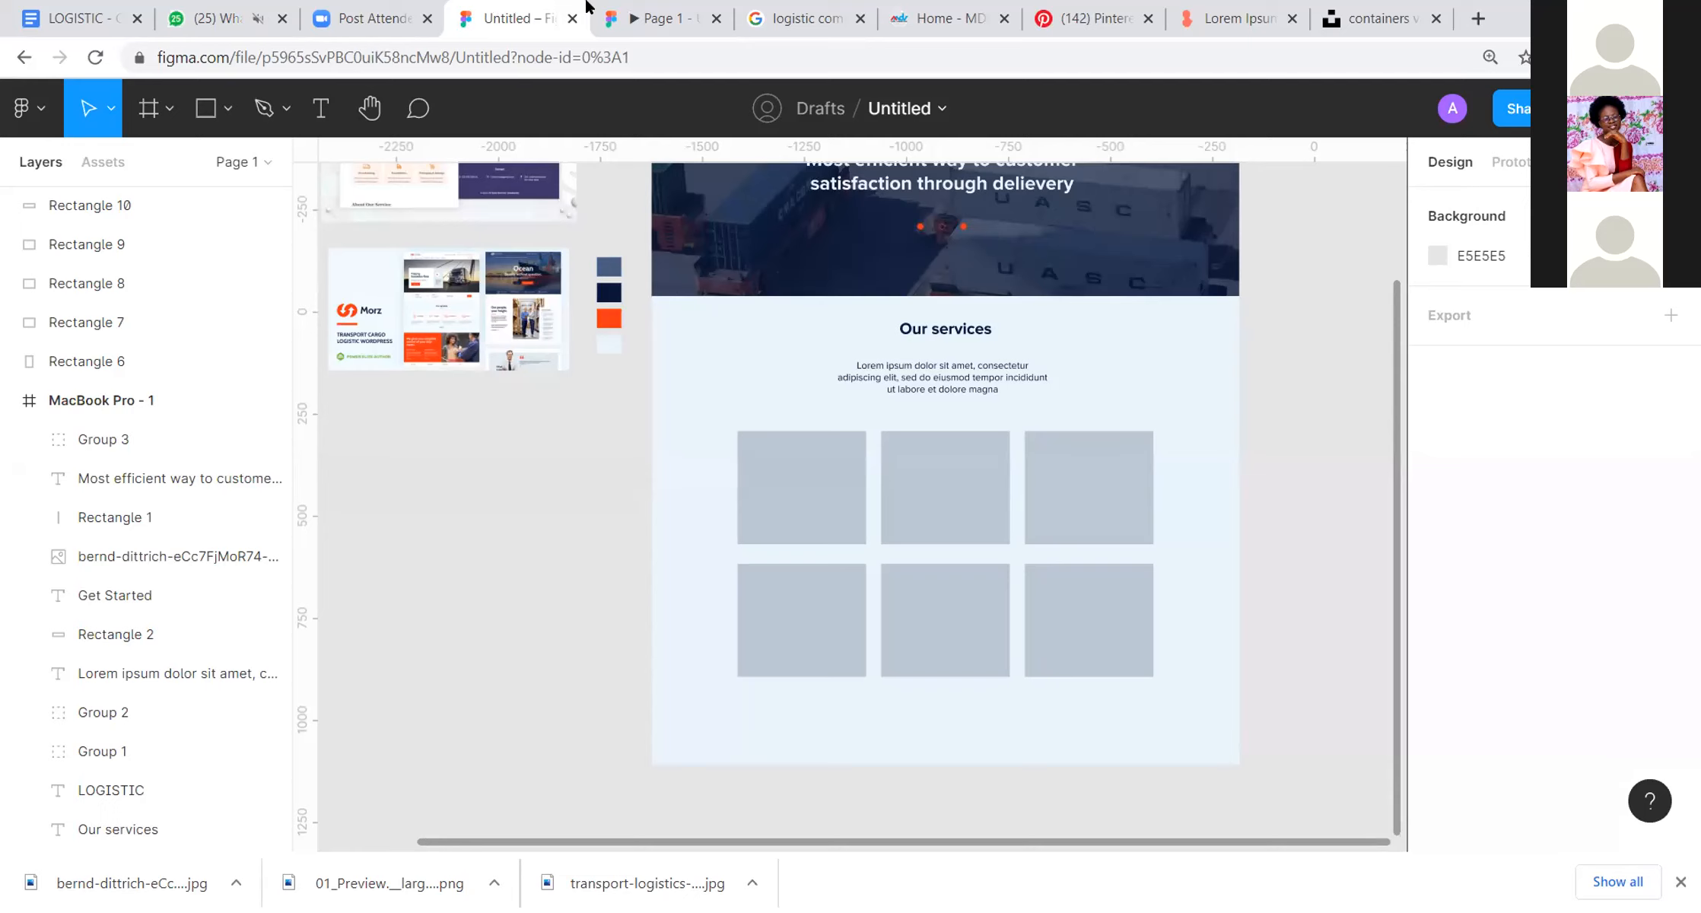
{"action": "left_click_drag", "start_coordinate": [1023, 215], "coordinate": [871, 332]}
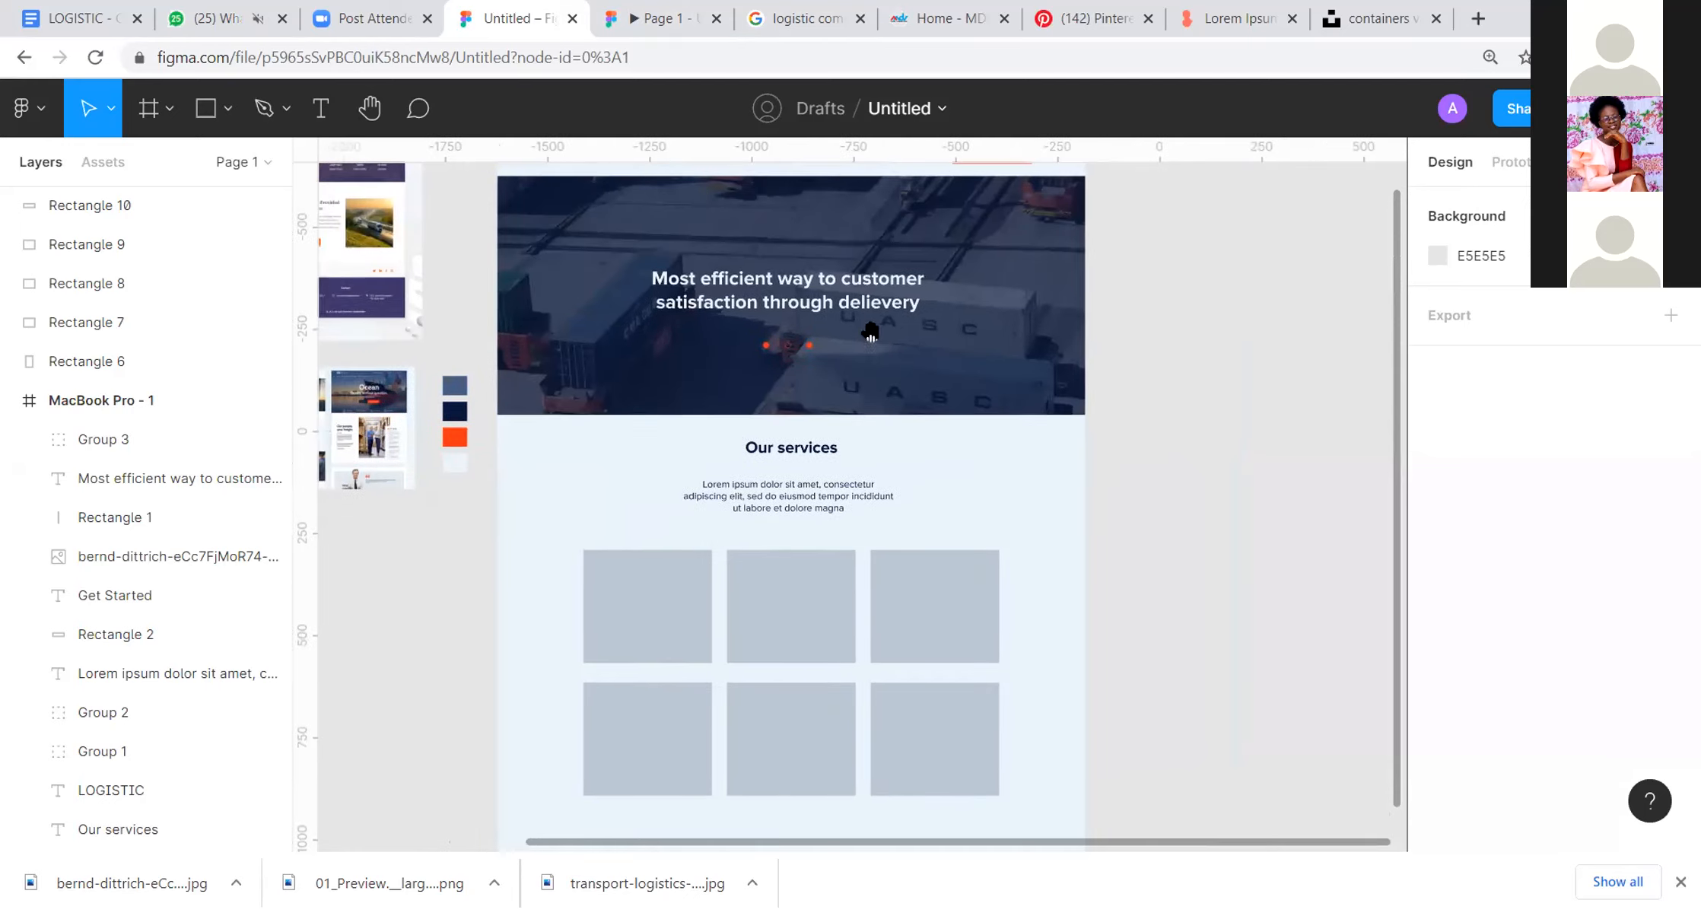
Step: Switch to Unsplash and close the open container photo to return to the logistics photo results
{"action": "left_click", "coordinate": [857, 14]}
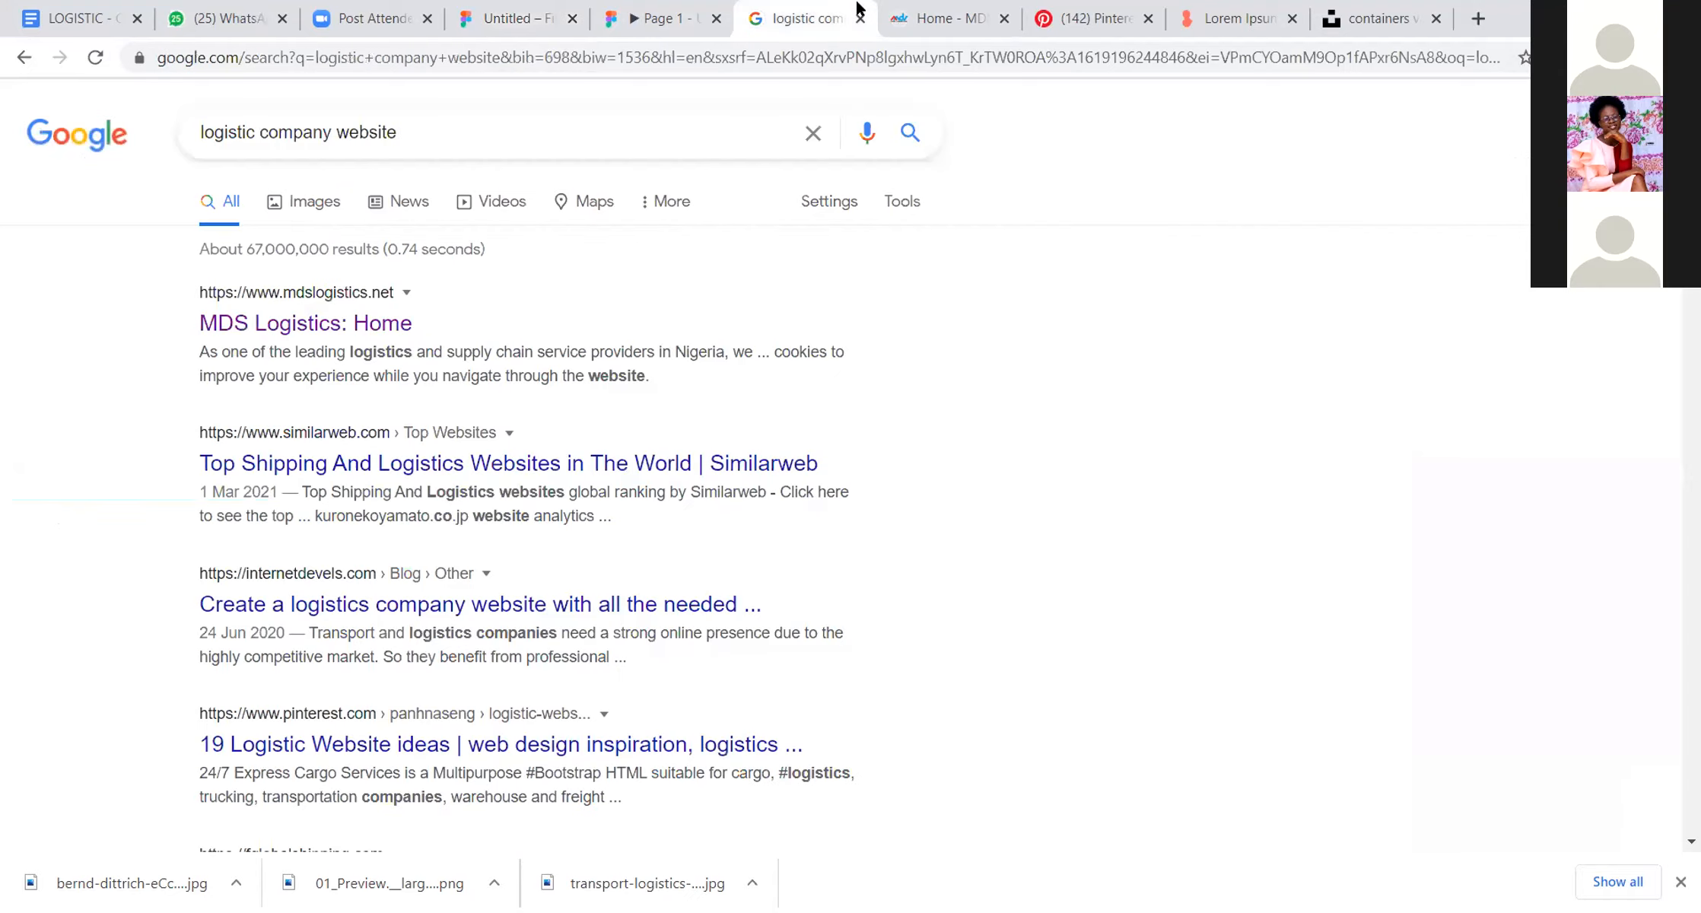
{"action": "left_click", "coordinate": [1358, 14]}
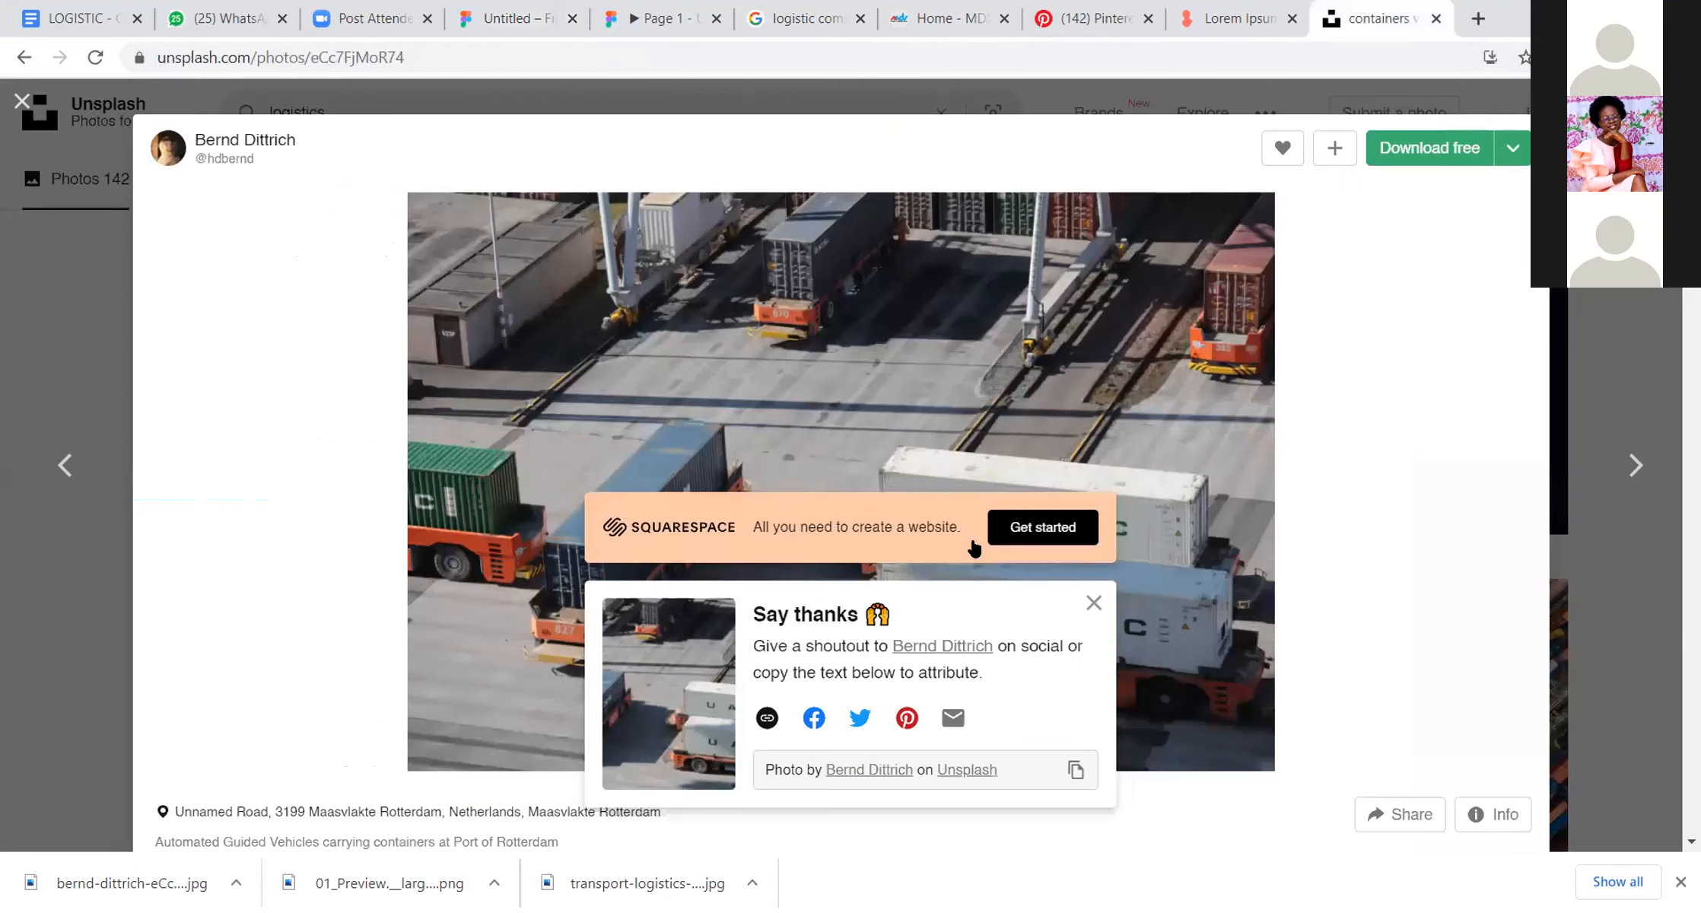
{"action": "left_click", "coordinate": [21, 101]}
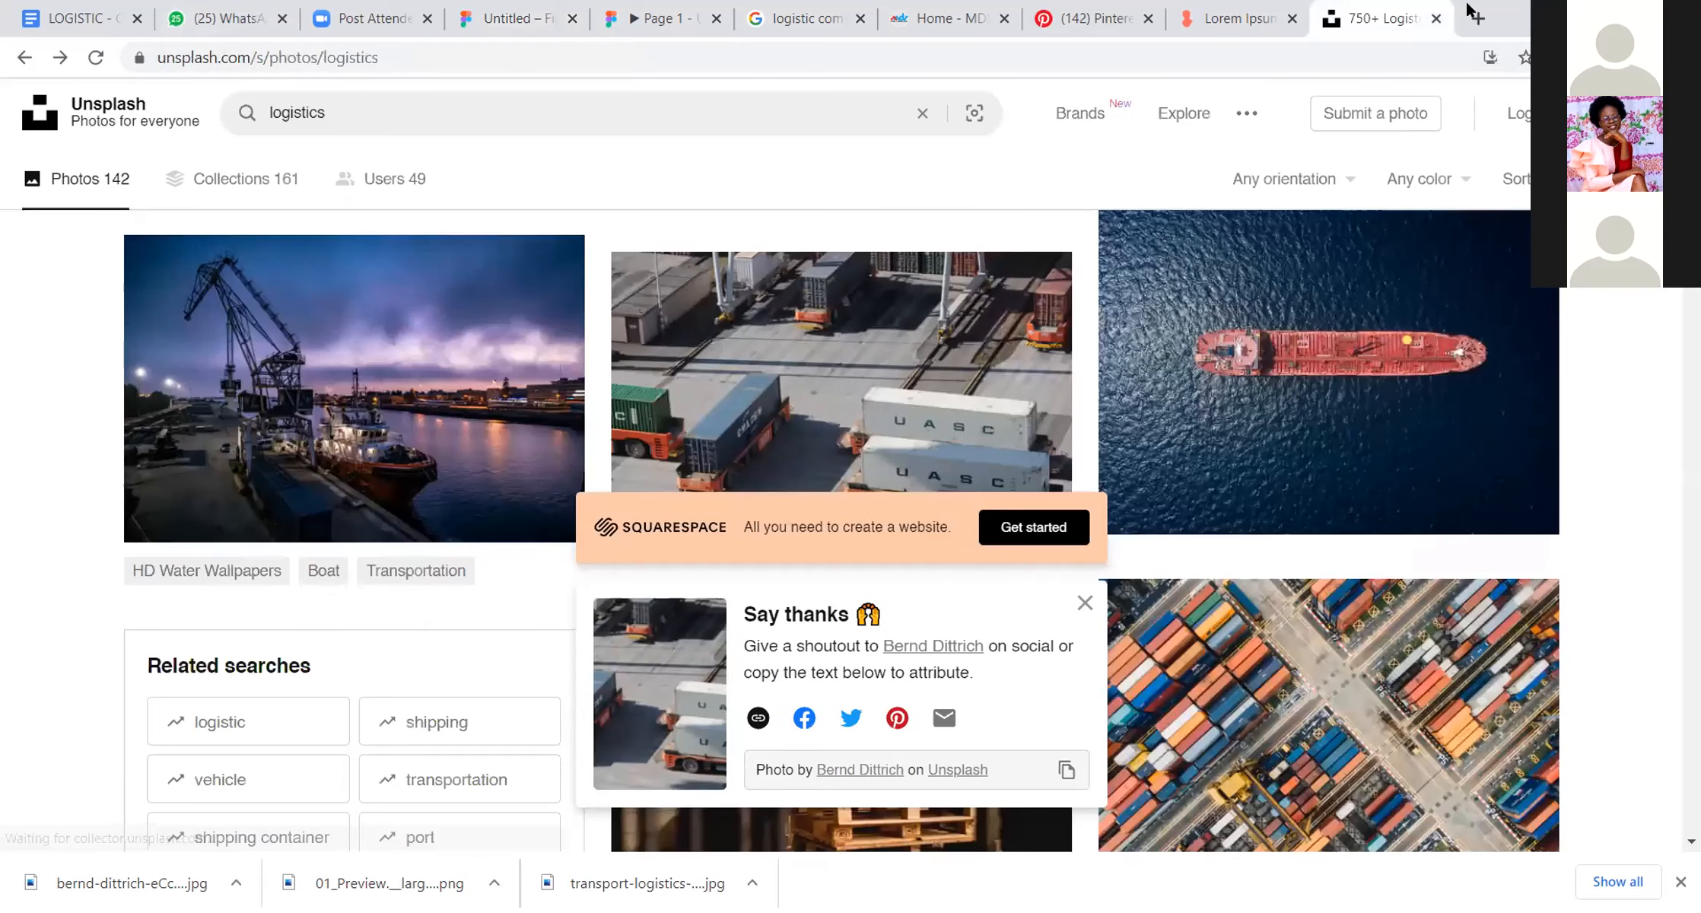
Step: Open the designer's Instagram profile in a new browser tab and highlight the second and third letters of the username
{"action": "left_click", "coordinate": [1475, 18]}
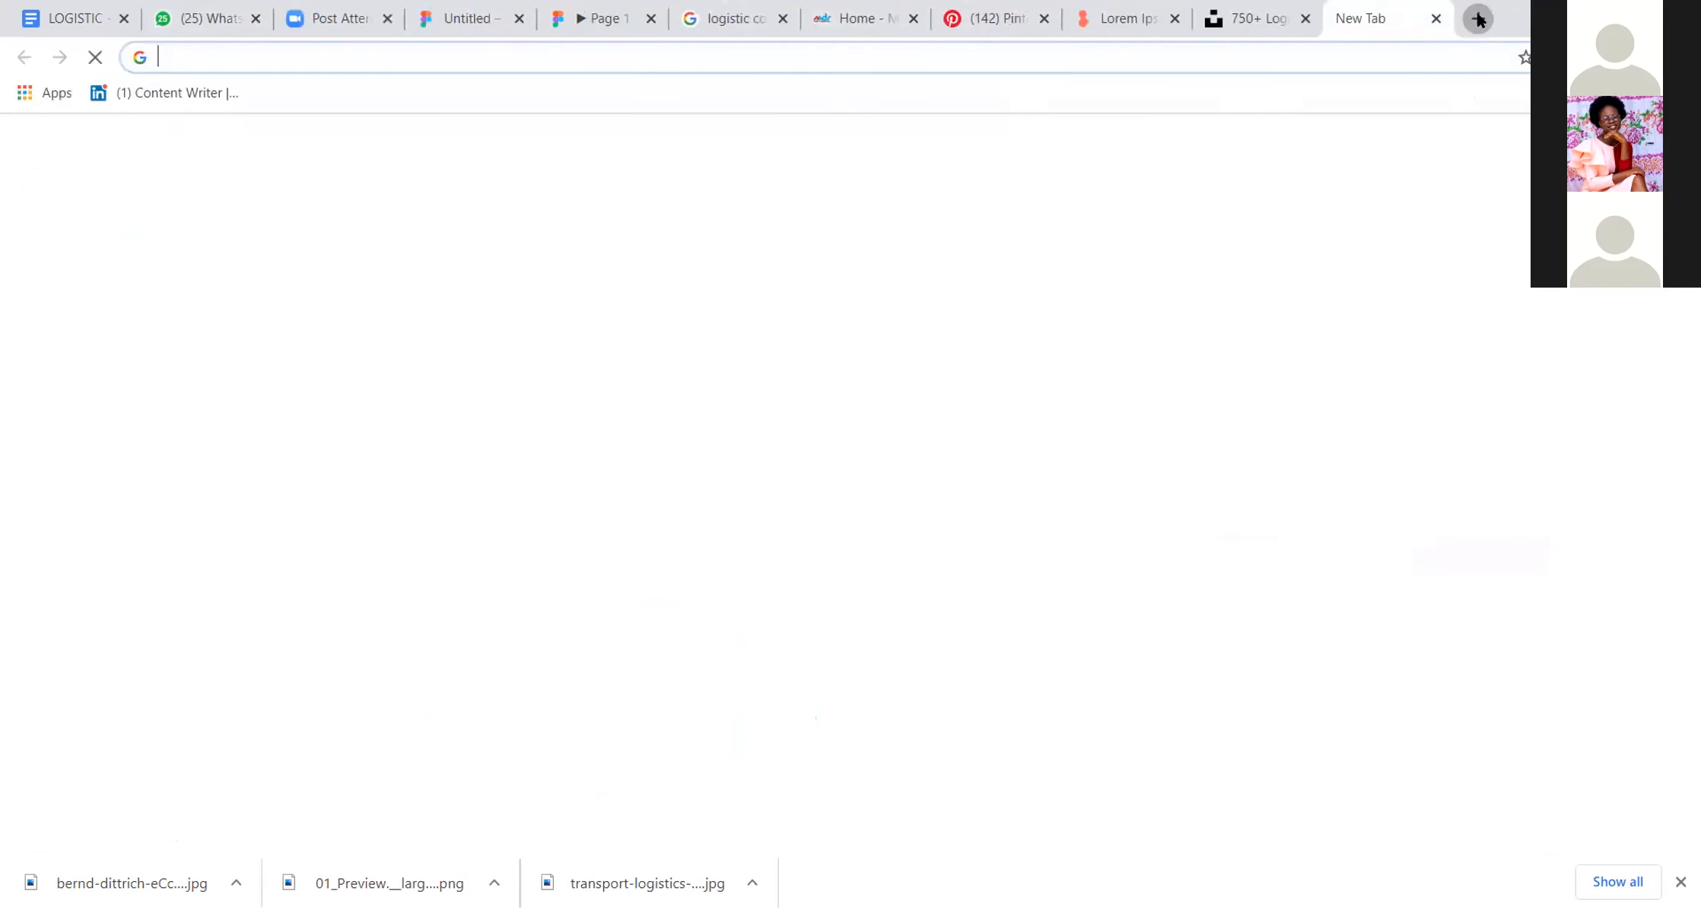
{"action": "type", "text": "ints"}
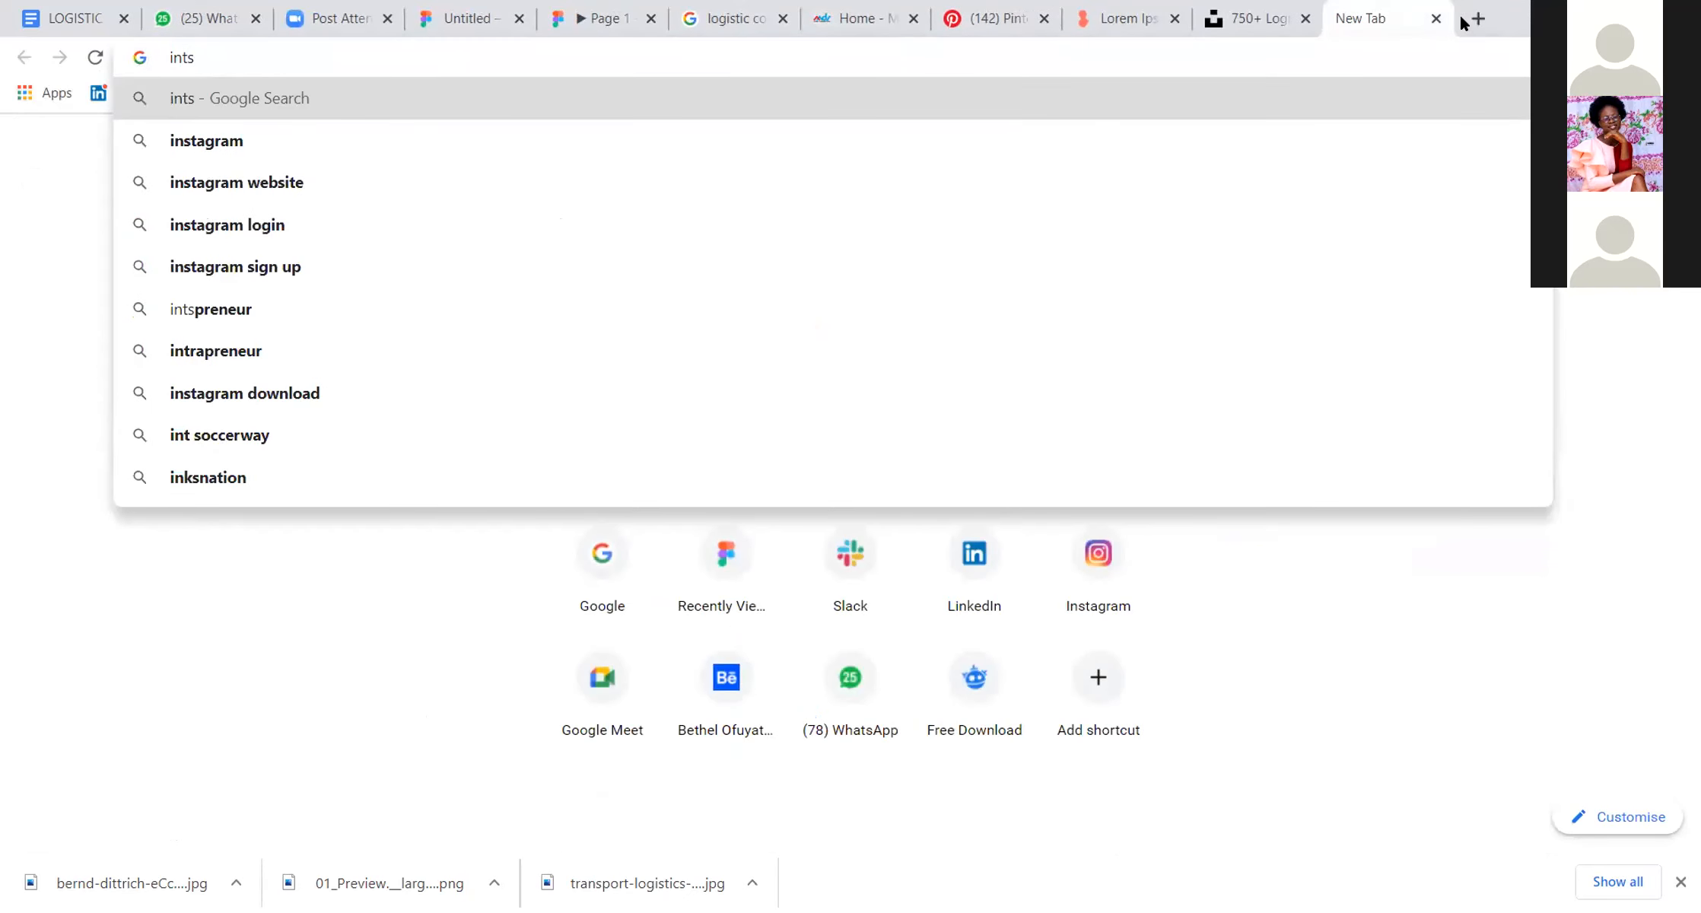
{"action": "key", "text": "BackSpace"}
{"action": "key", "text": "BackSpace"}
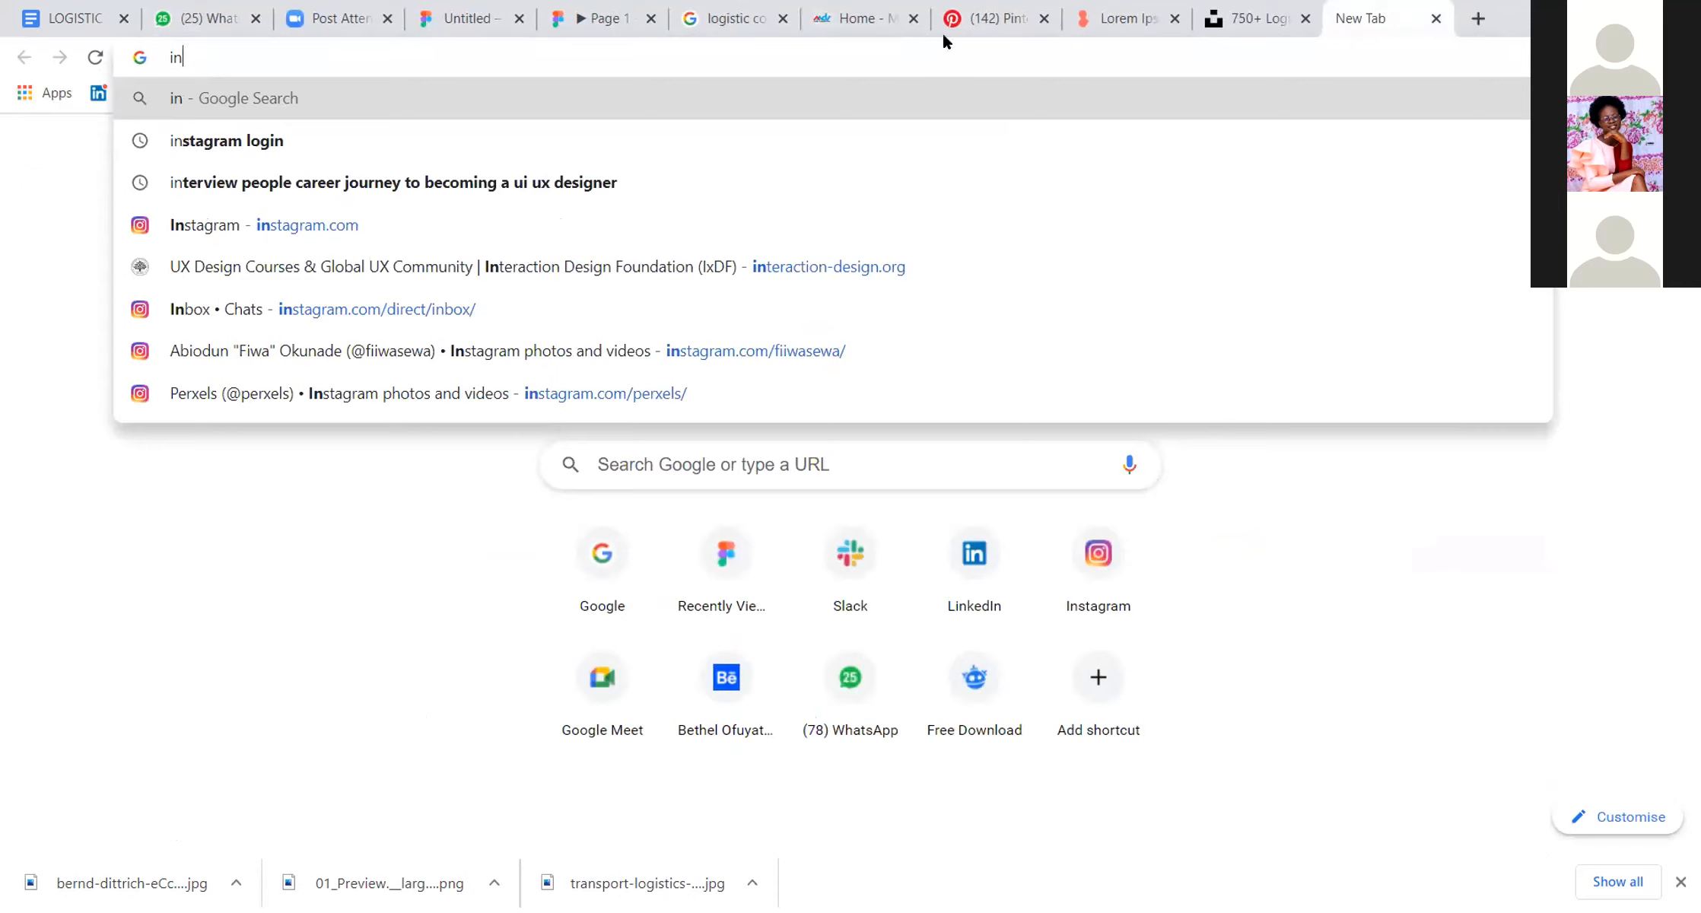
{"action": "left_click", "coordinate": [654, 351]}
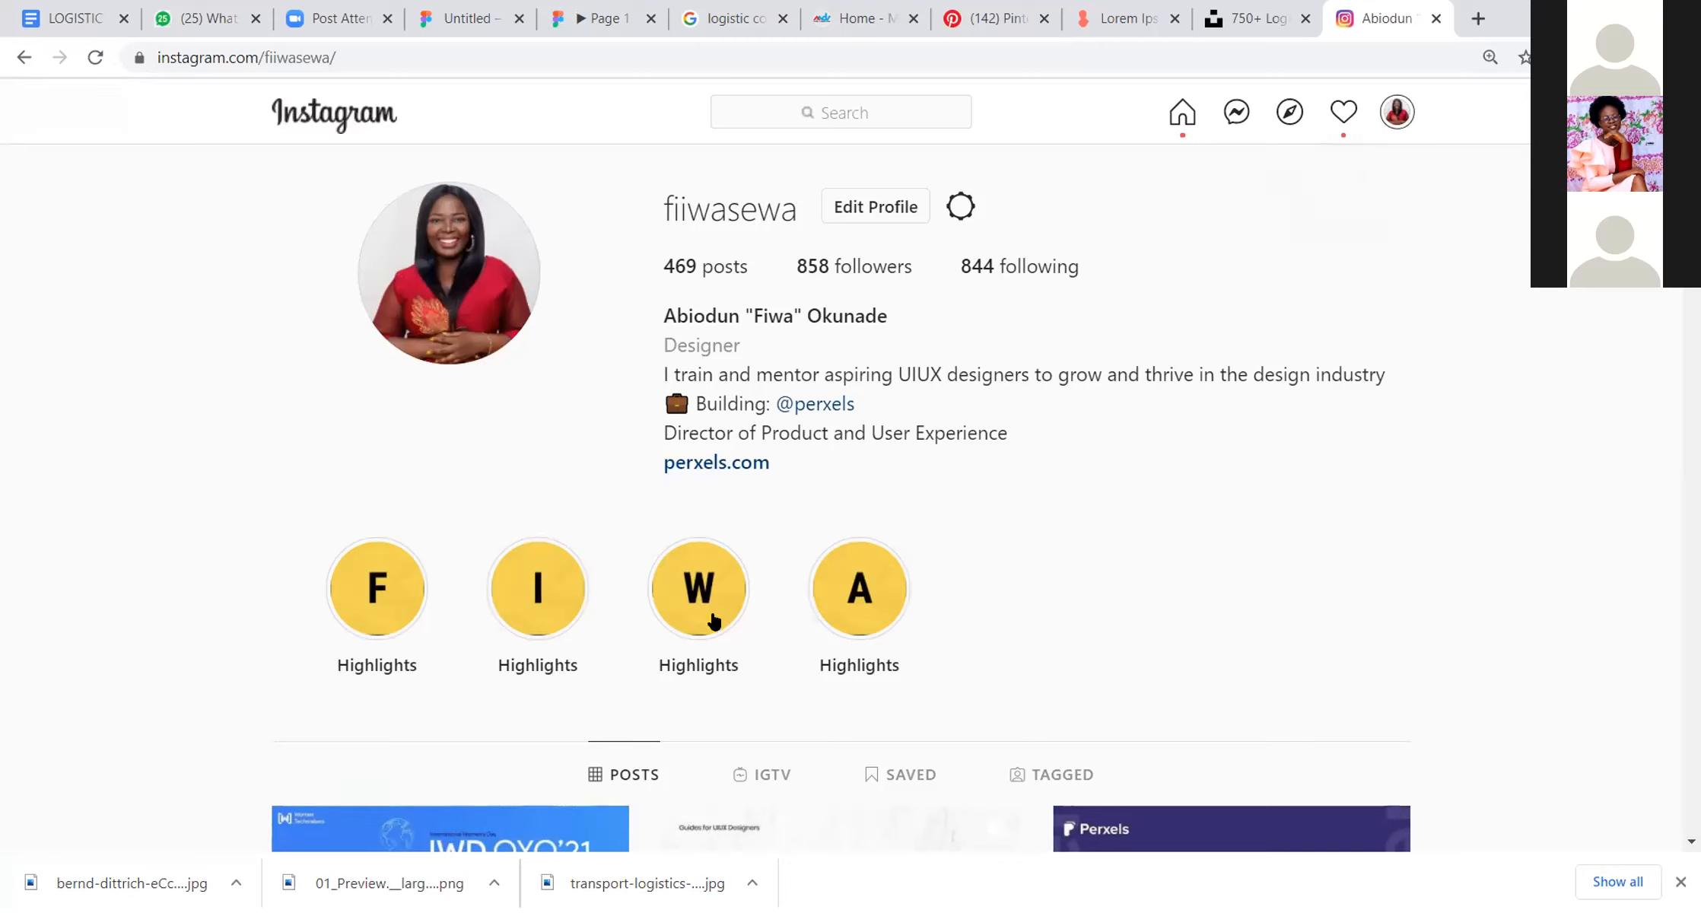
{"action": "left_click_drag", "start_coordinate": [686, 208], "coordinate": [674, 207]}
Step: Open the designer's Twitter profile in another new browser tab, view it, and return to the Instagram profile
{"action": "left_click", "coordinate": [1474, 20]}
{"action": "type", "text": "twi"}
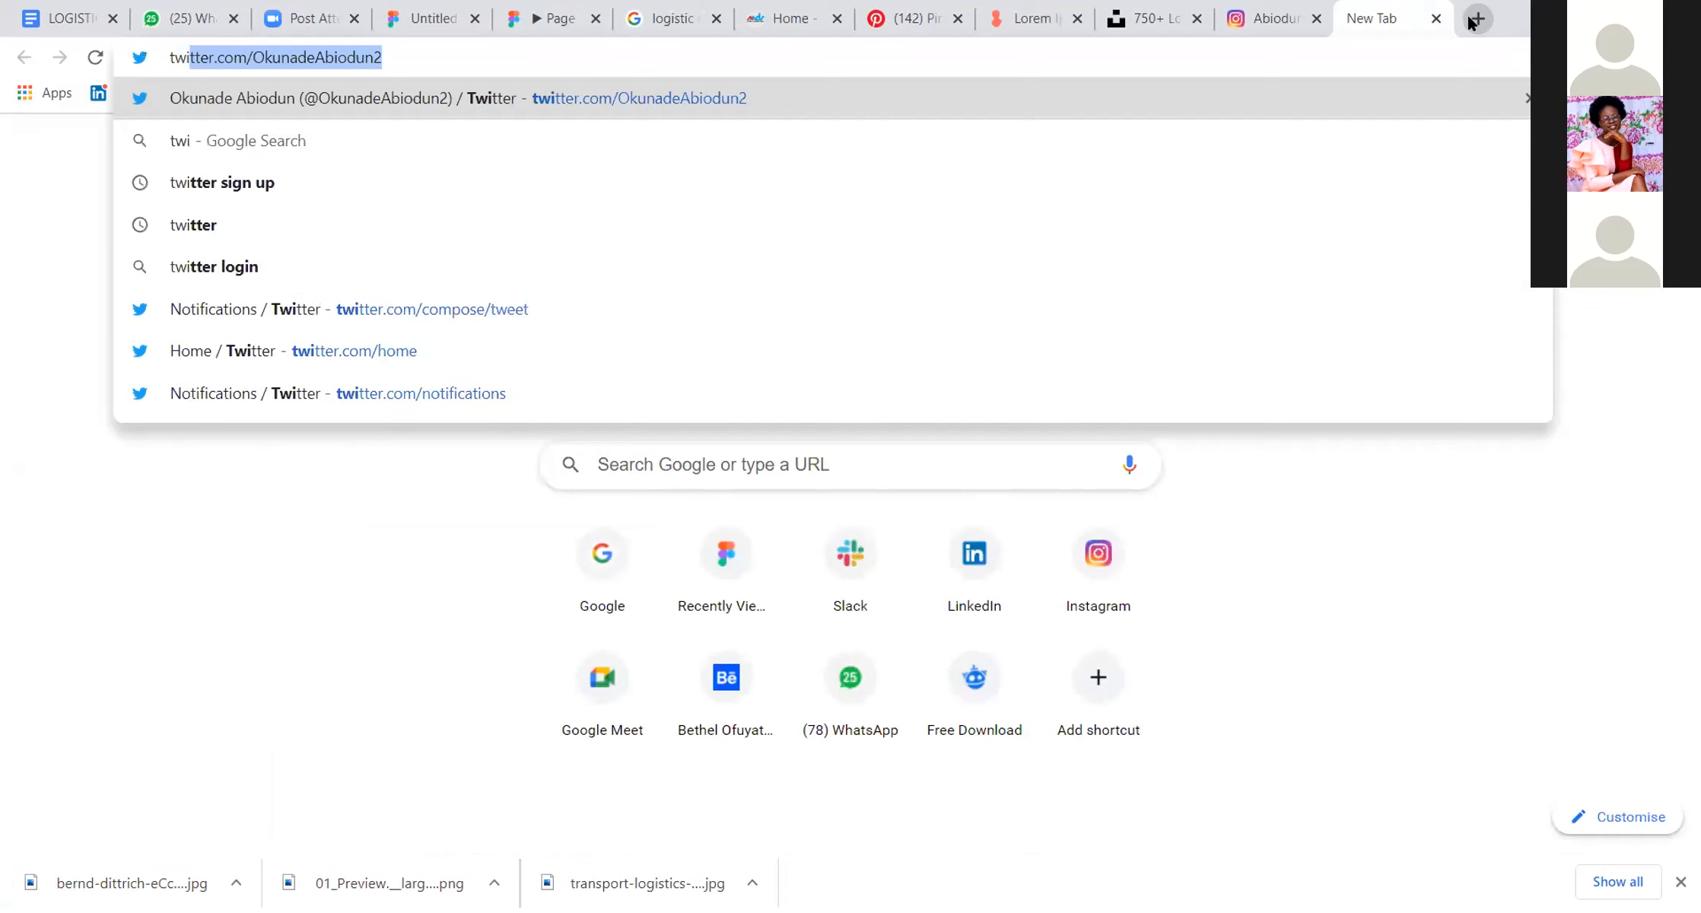
{"action": "key", "text": "Return"}
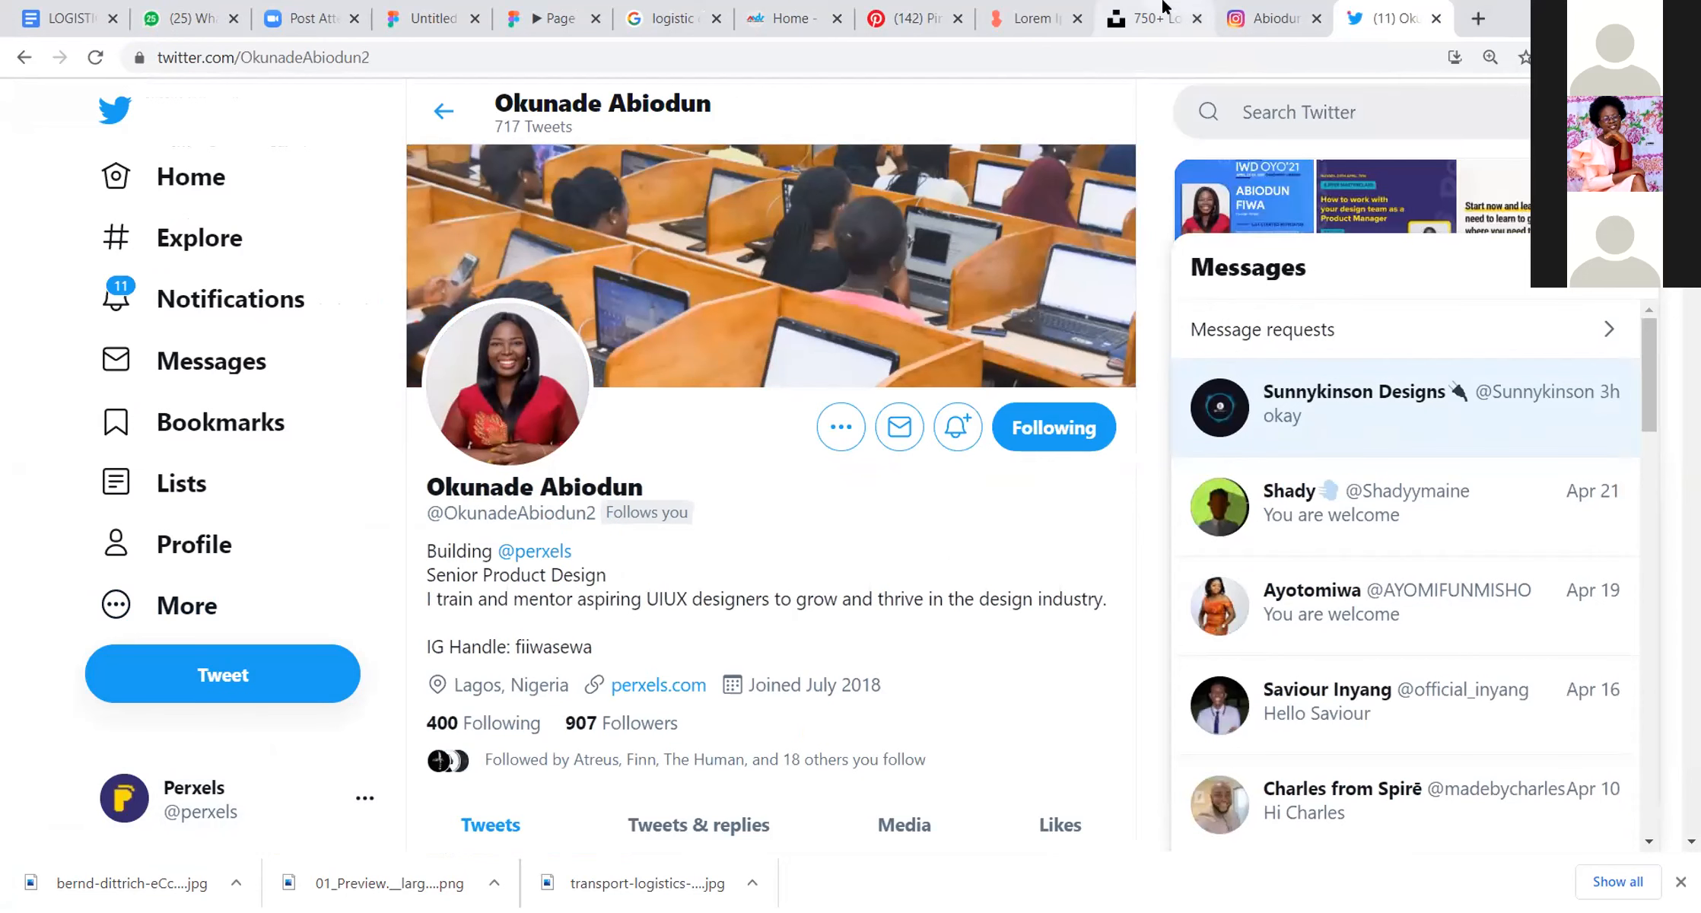
{"action": "left_click", "coordinate": [1286, 21]}
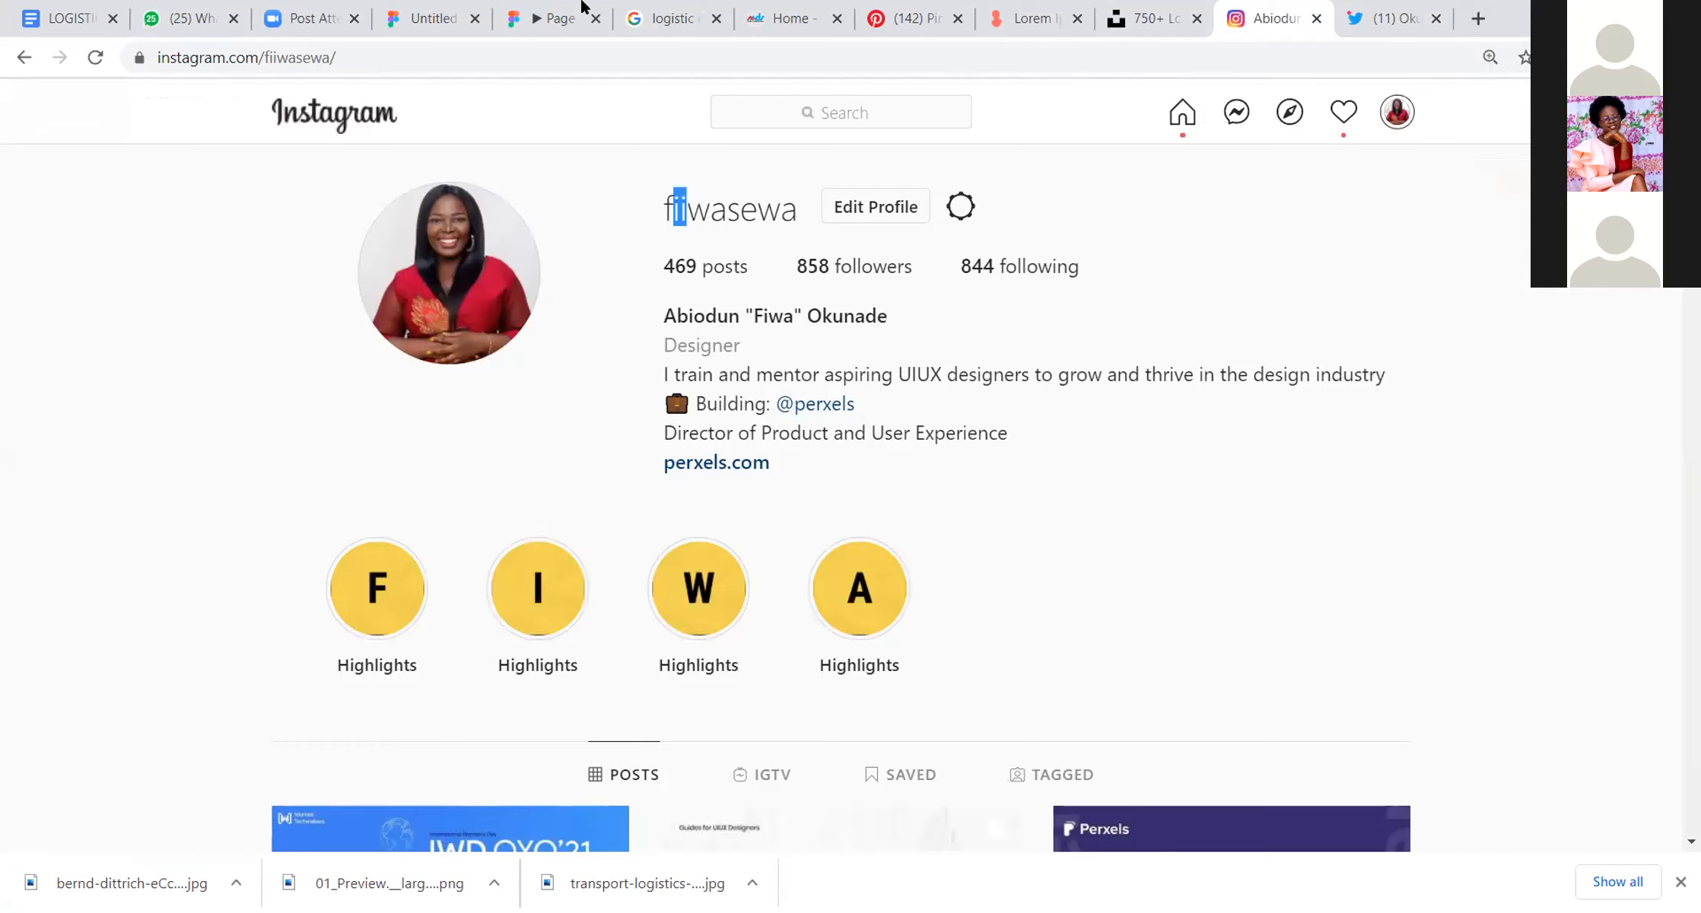
Step: Switch back to the Untitled Figma file and view the navigation bar and hero of the MacBook Pro frame
{"action": "left_click", "coordinate": [430, 18]}
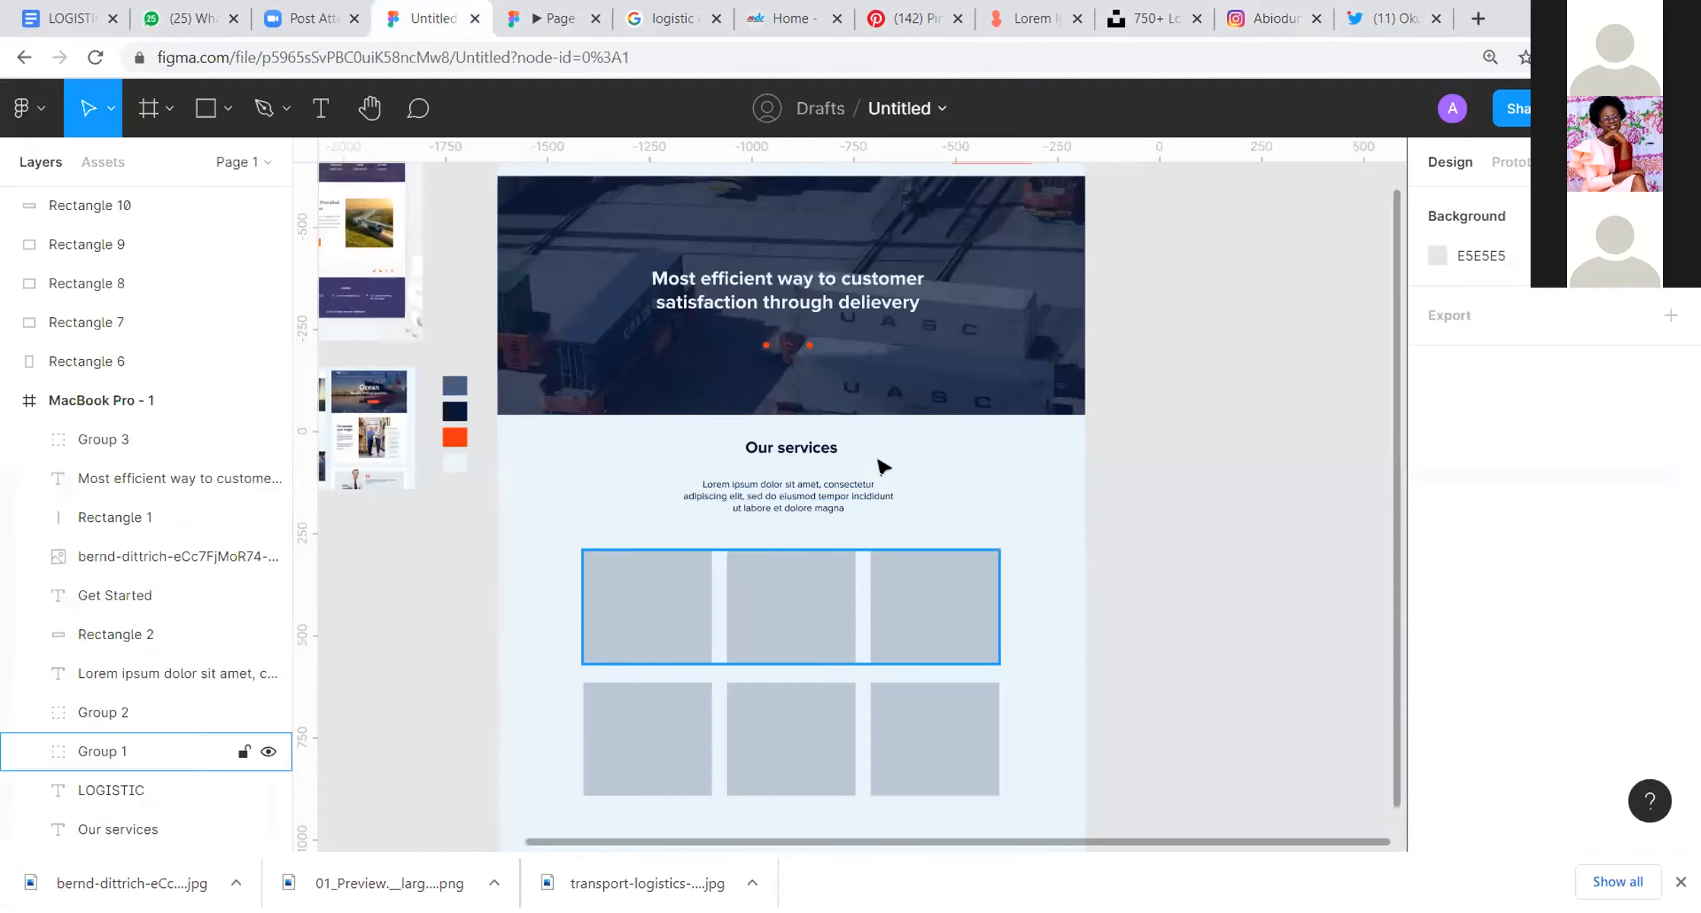
{"action": "left_click_drag", "start_coordinate": [985, 312], "coordinate": [1125, 470]}
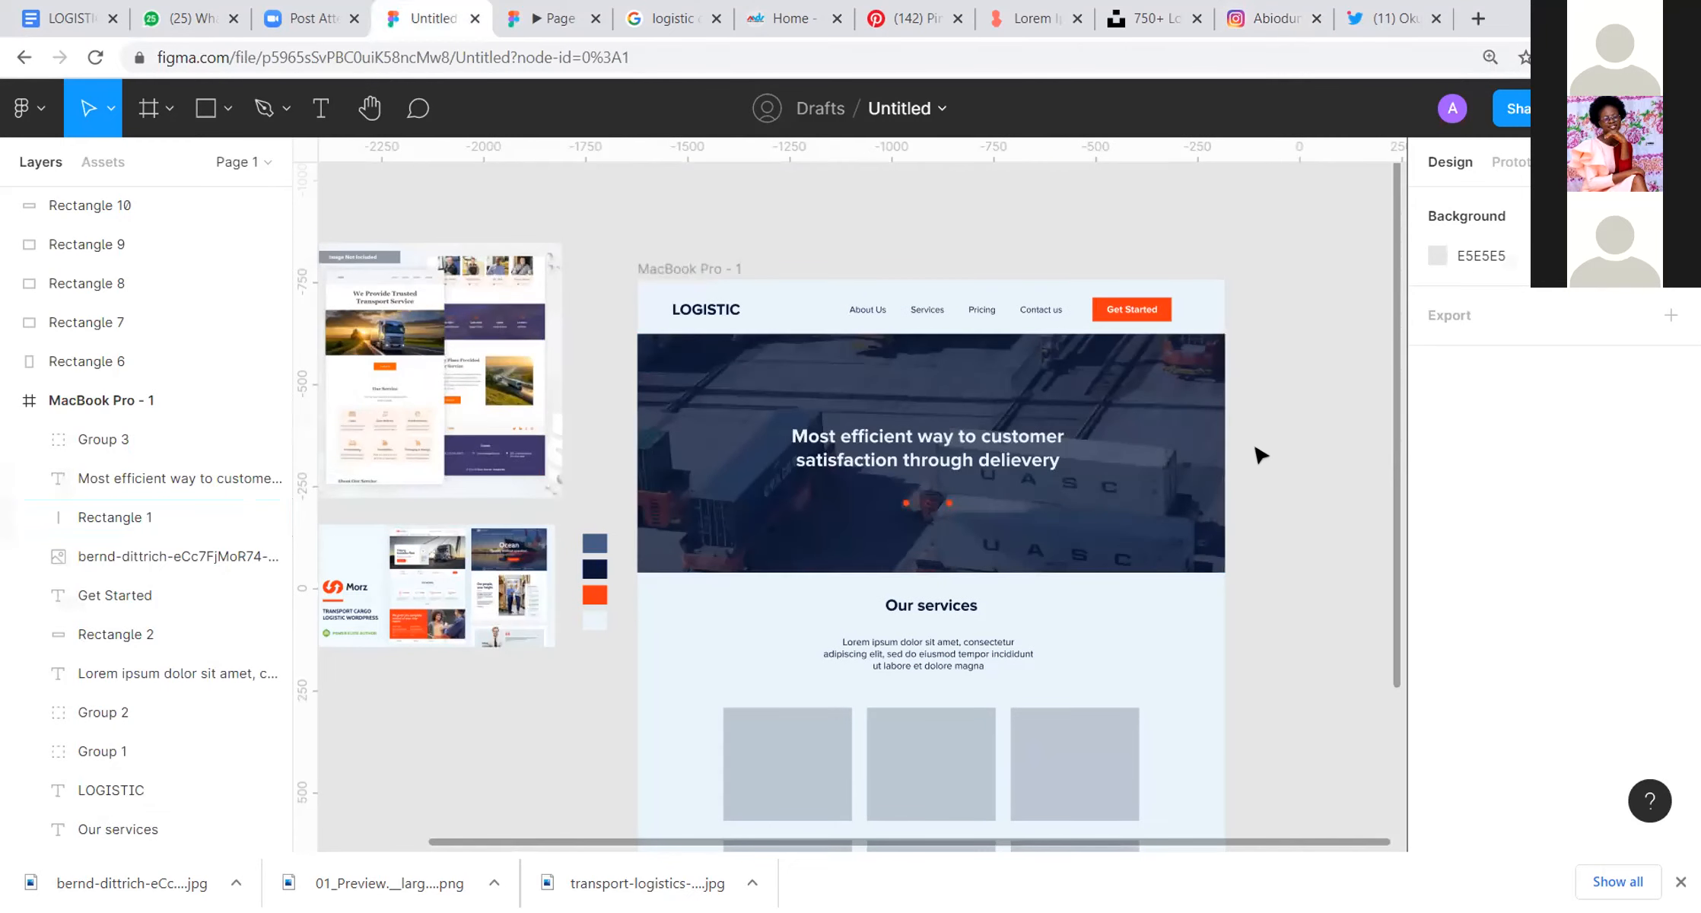
{"action": "scroll", "coordinate": [1205, 423], "scroll_direction": "up", "scroll_amount": 5}
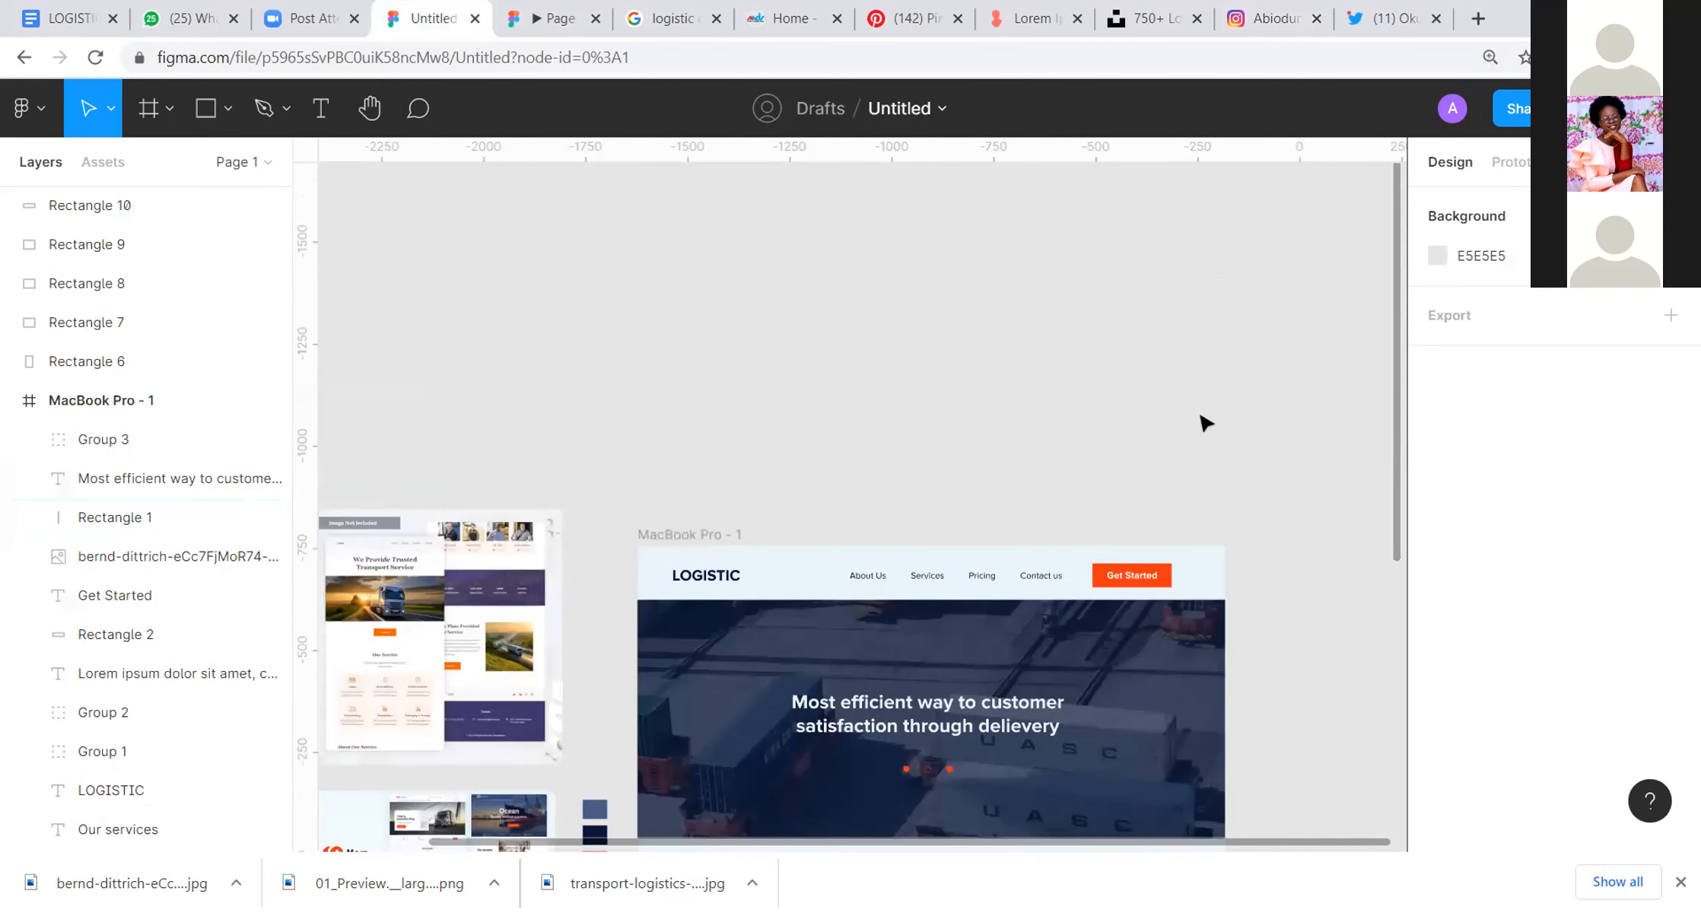